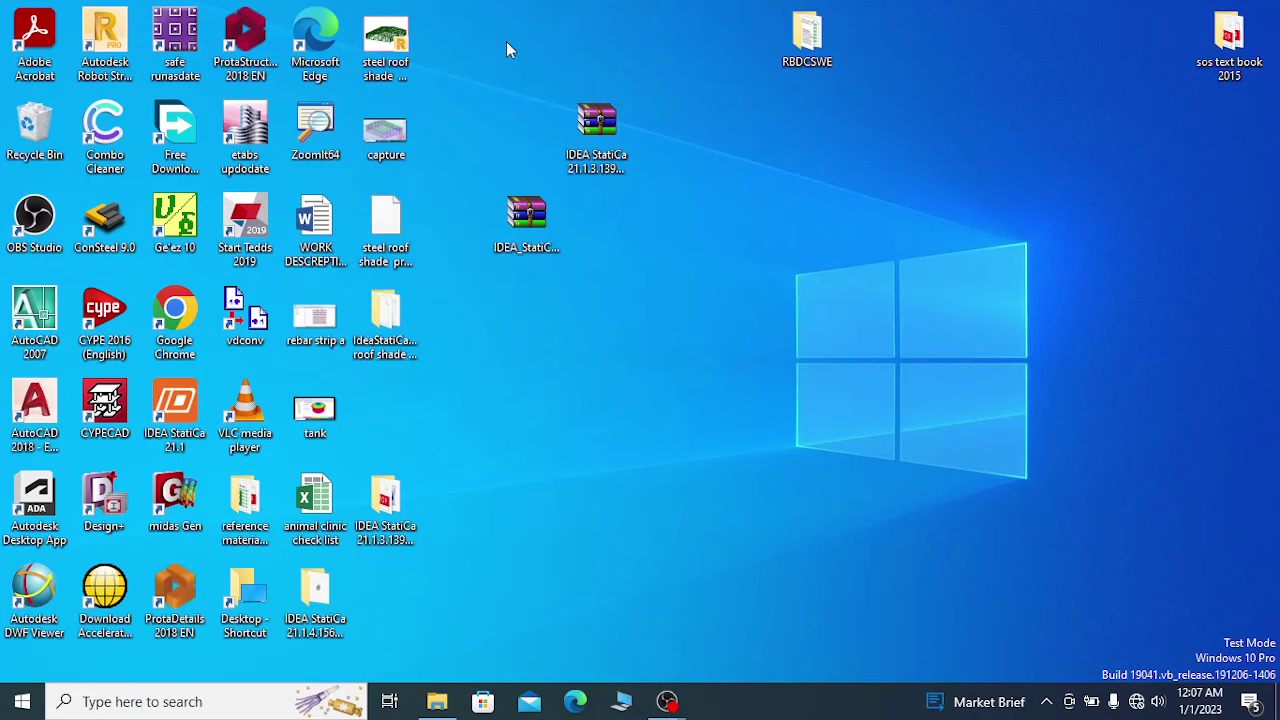
Open the steel roof shade project from the desktop and clear the selected column on the front gable.
double_click(386, 40)
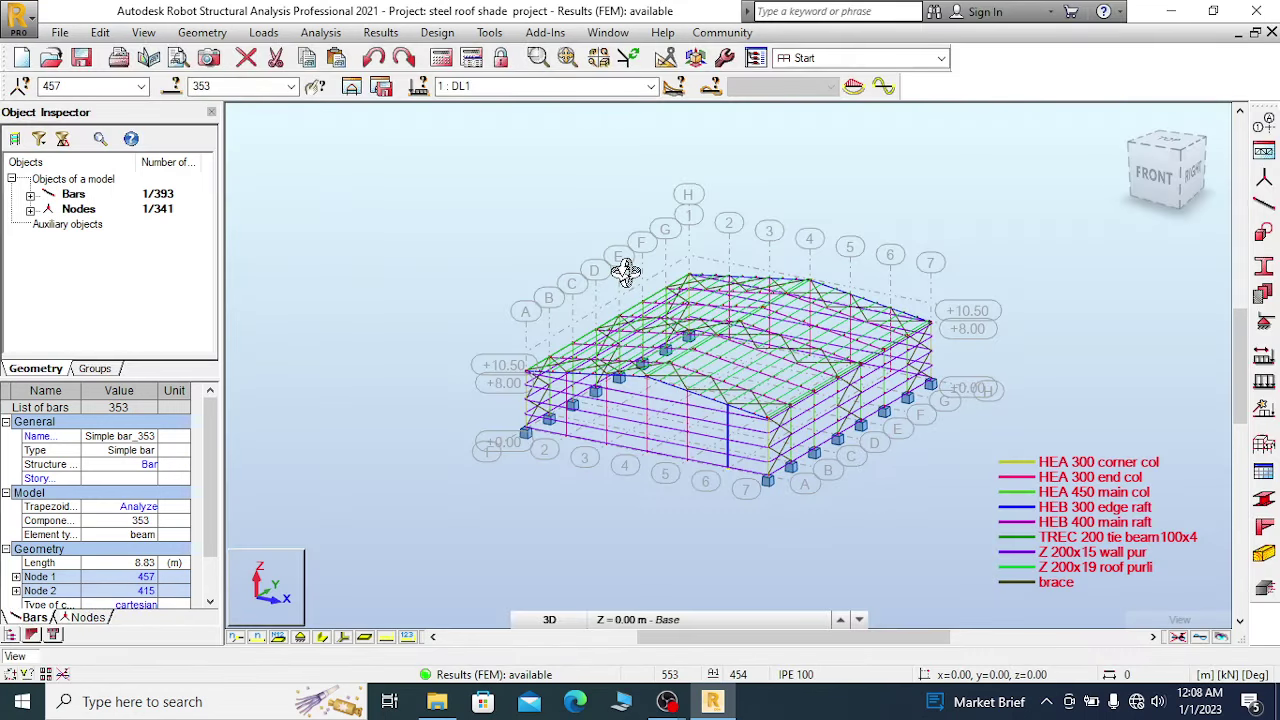
scroll(906, 466, "up", 2)
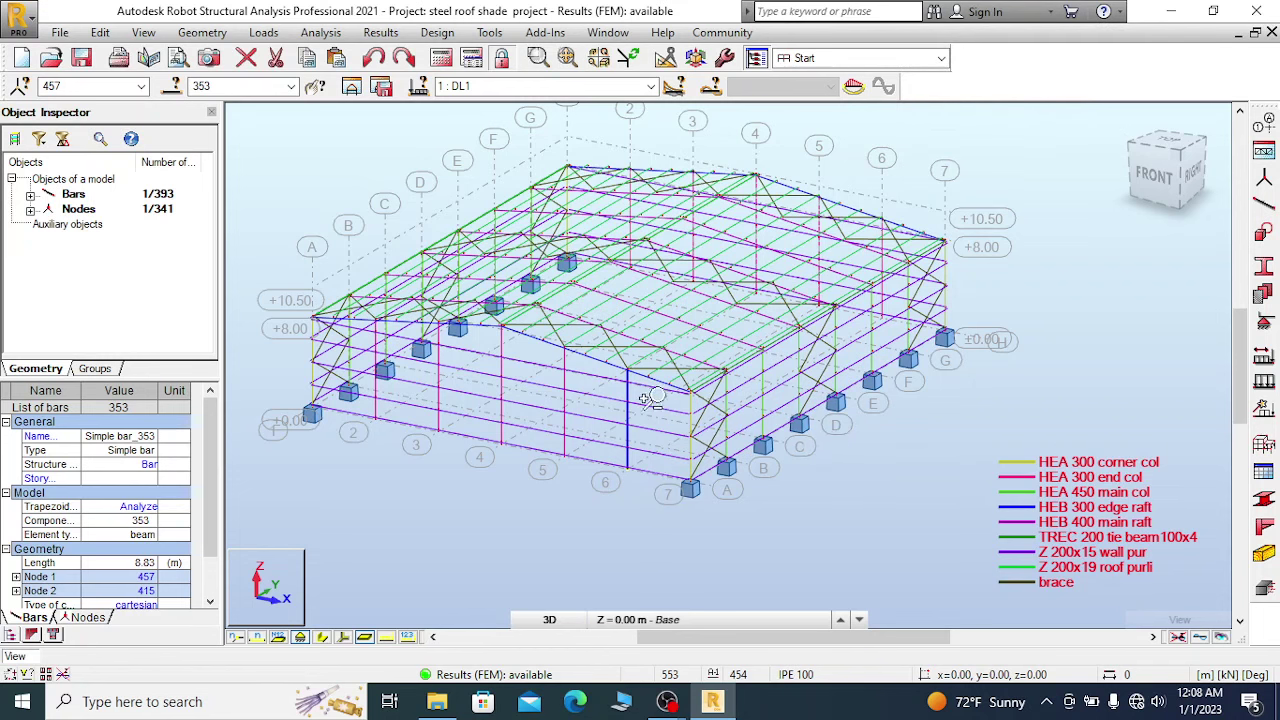
scroll(600, 296, "down", 1)
scroll(606, 300, "up", 5)
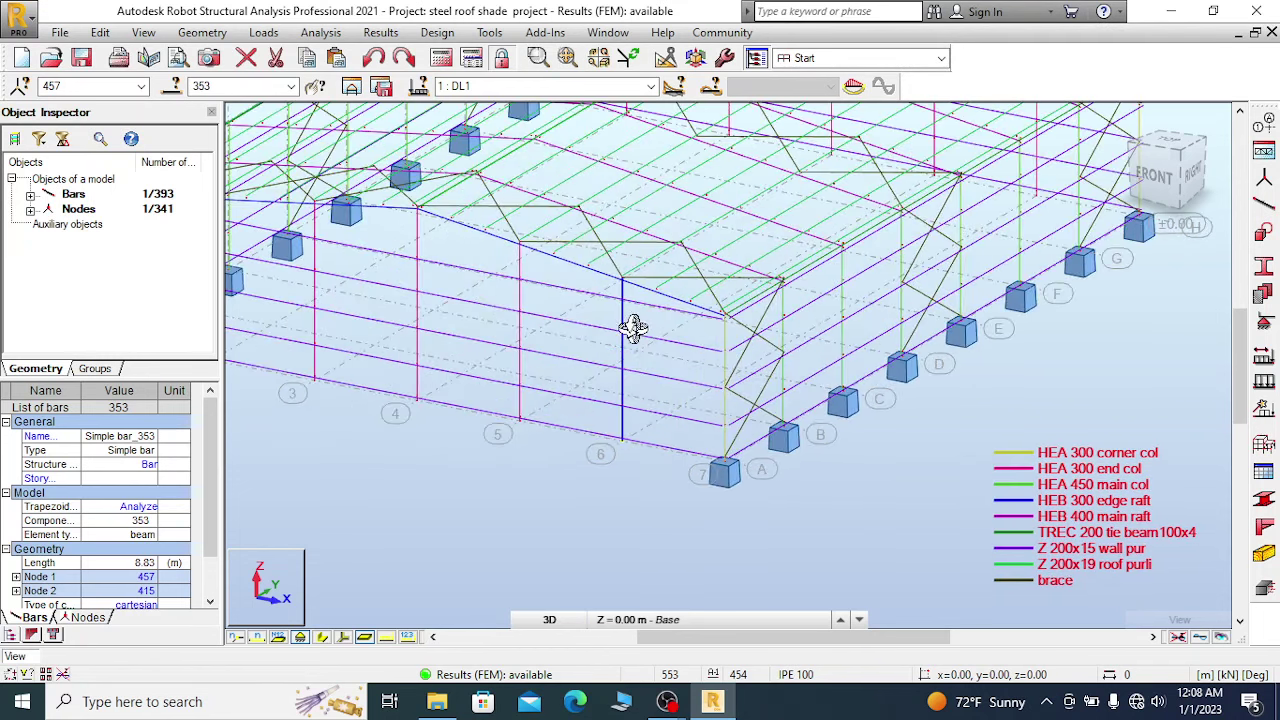
right_click(634, 328)
left_click(583, 340)
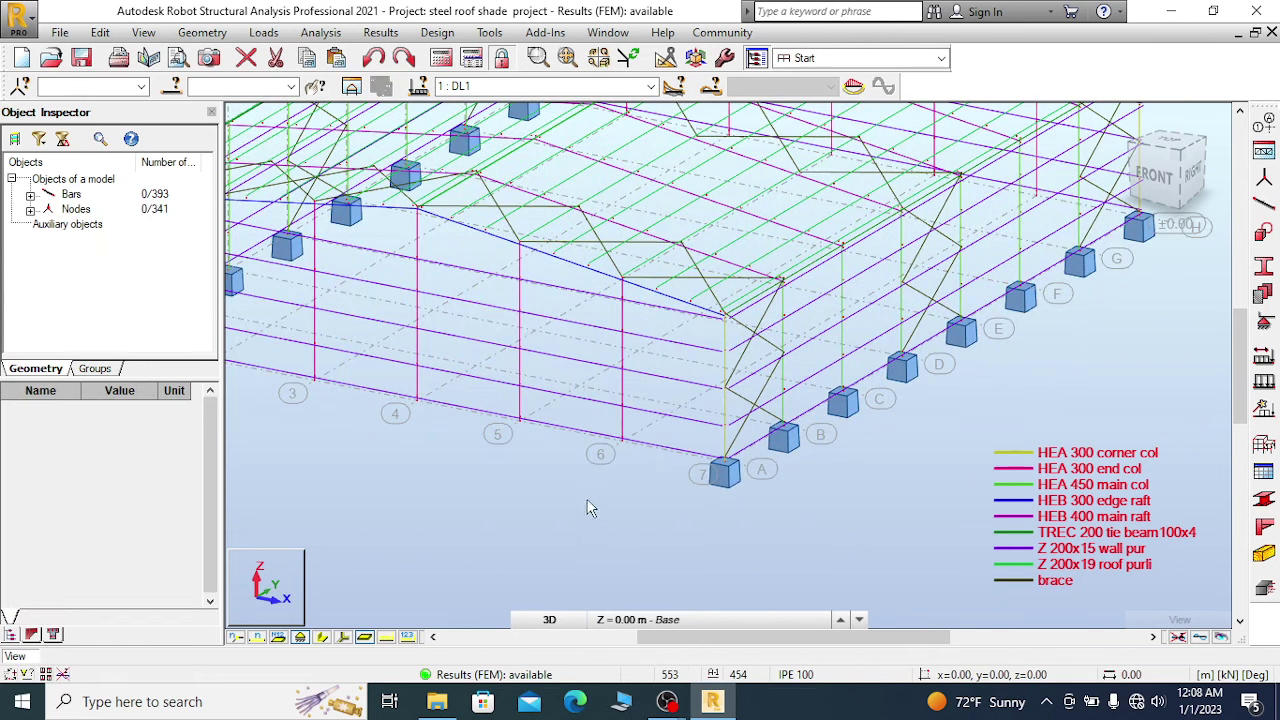
Inspect the column base supports along the side wall and the rear gable of the frame.
scroll(720, 390, "down", 2)
scroll(720, 390, "down", 2)
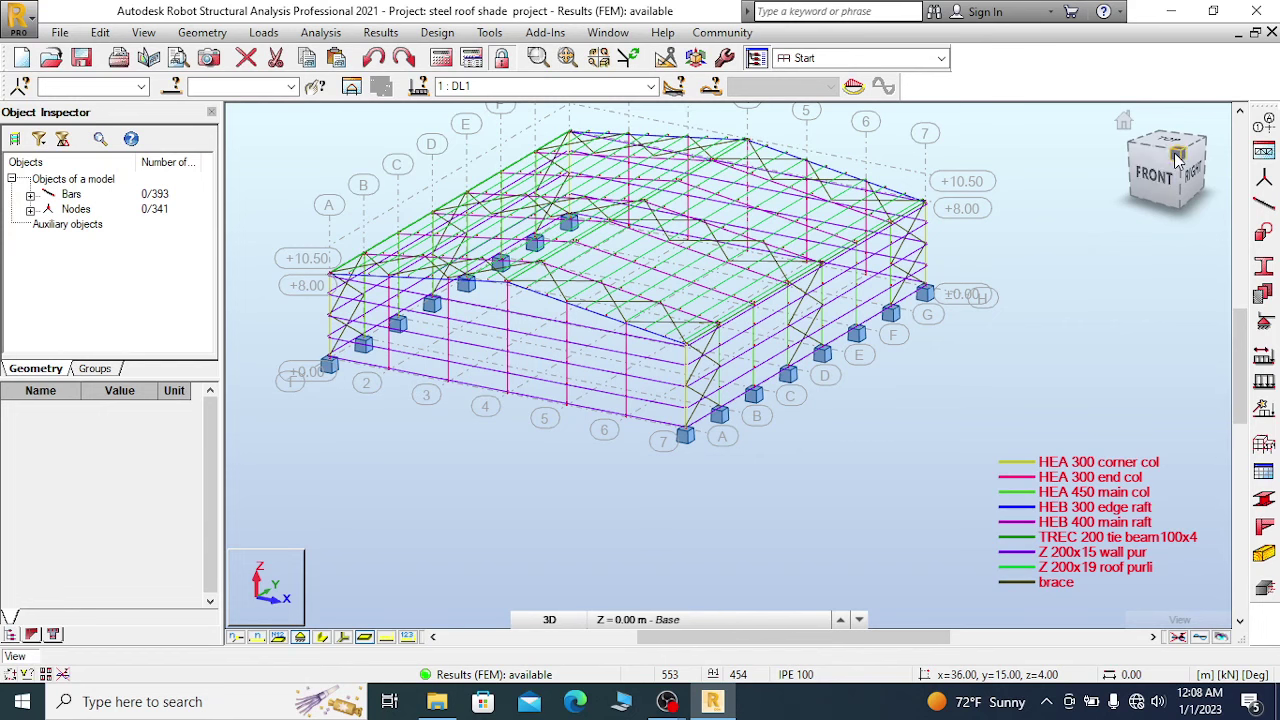
left_click_drag(1178, 162, 1135, 166)
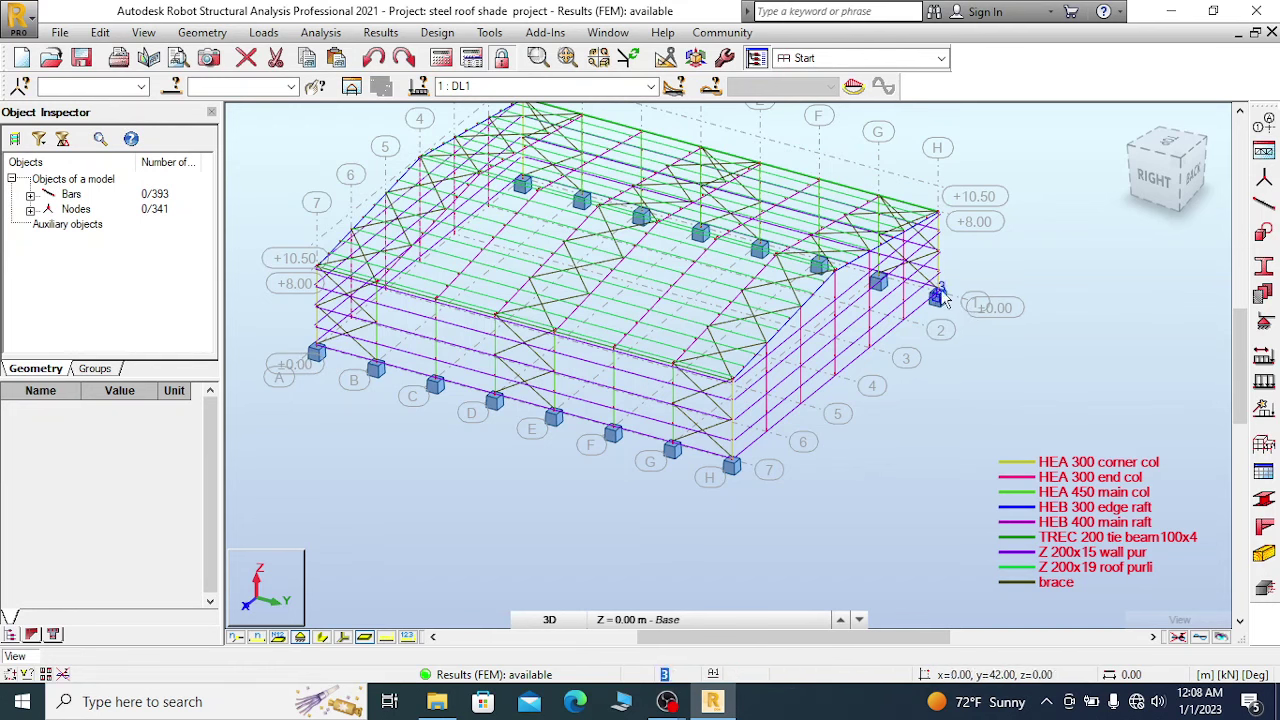
scroll(948, 276, "down", 2)
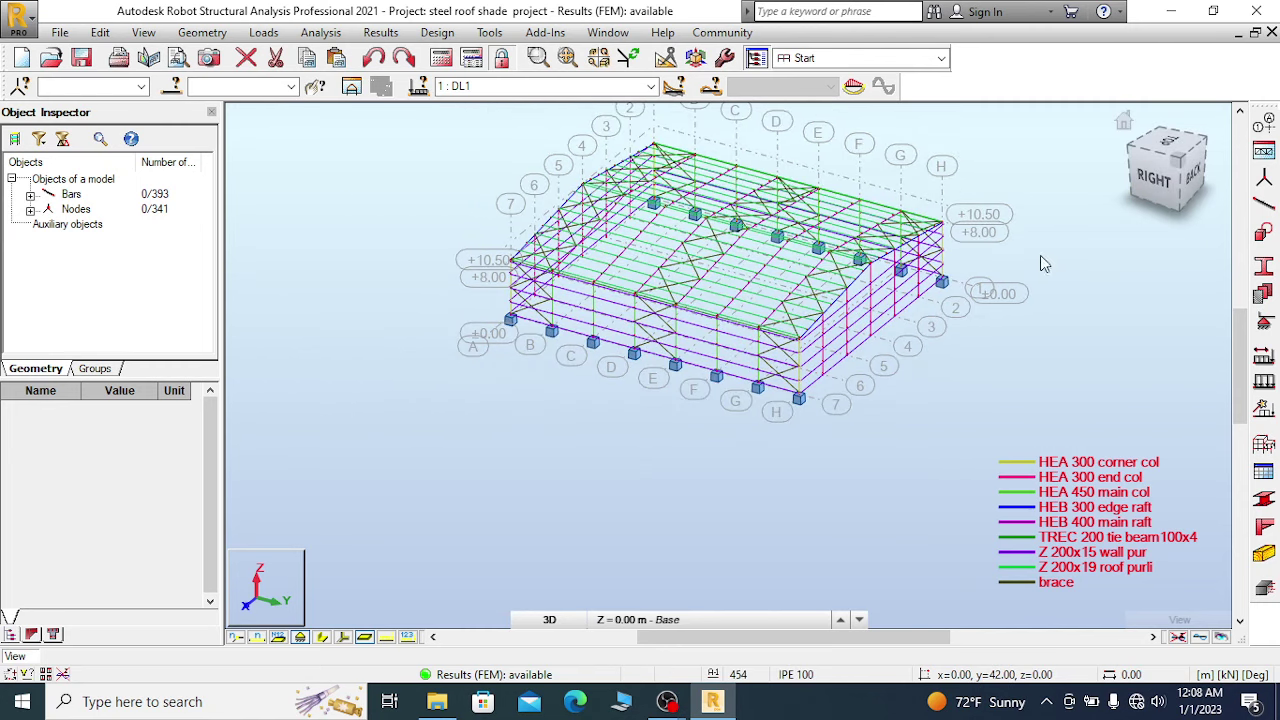
scroll(940, 283, "up", 1)
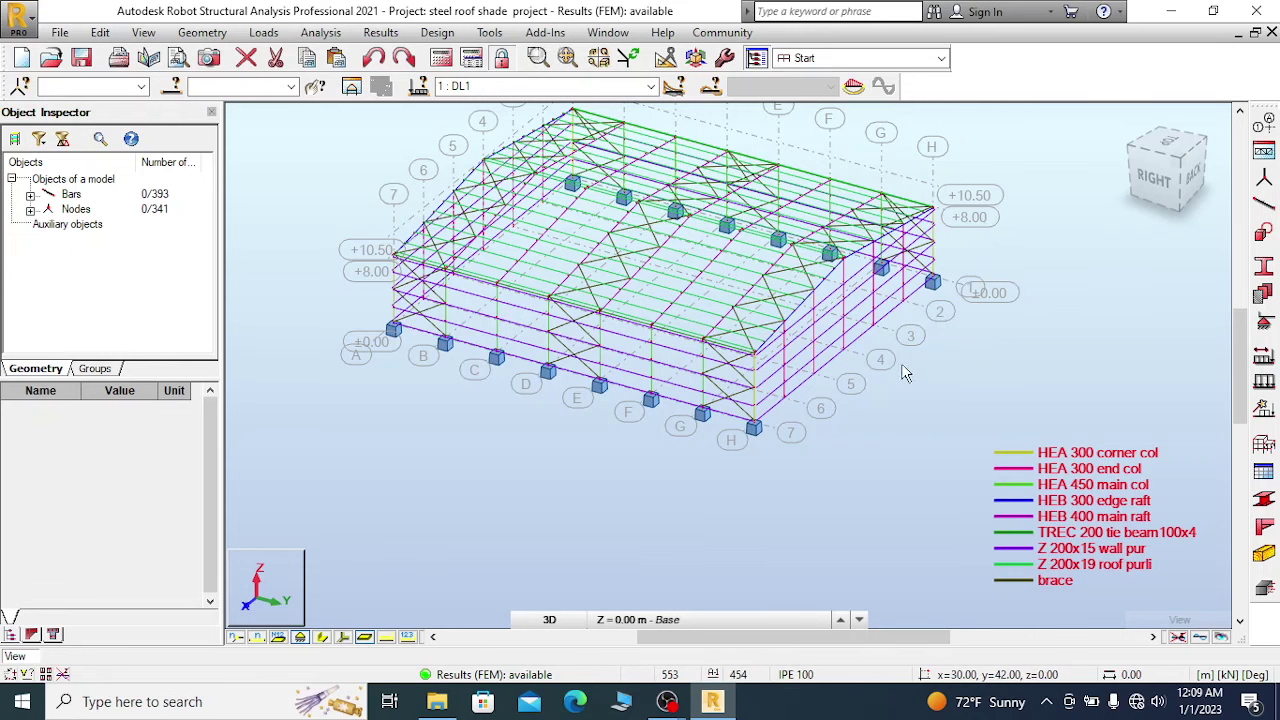
scroll(903, 374, "up", 1)
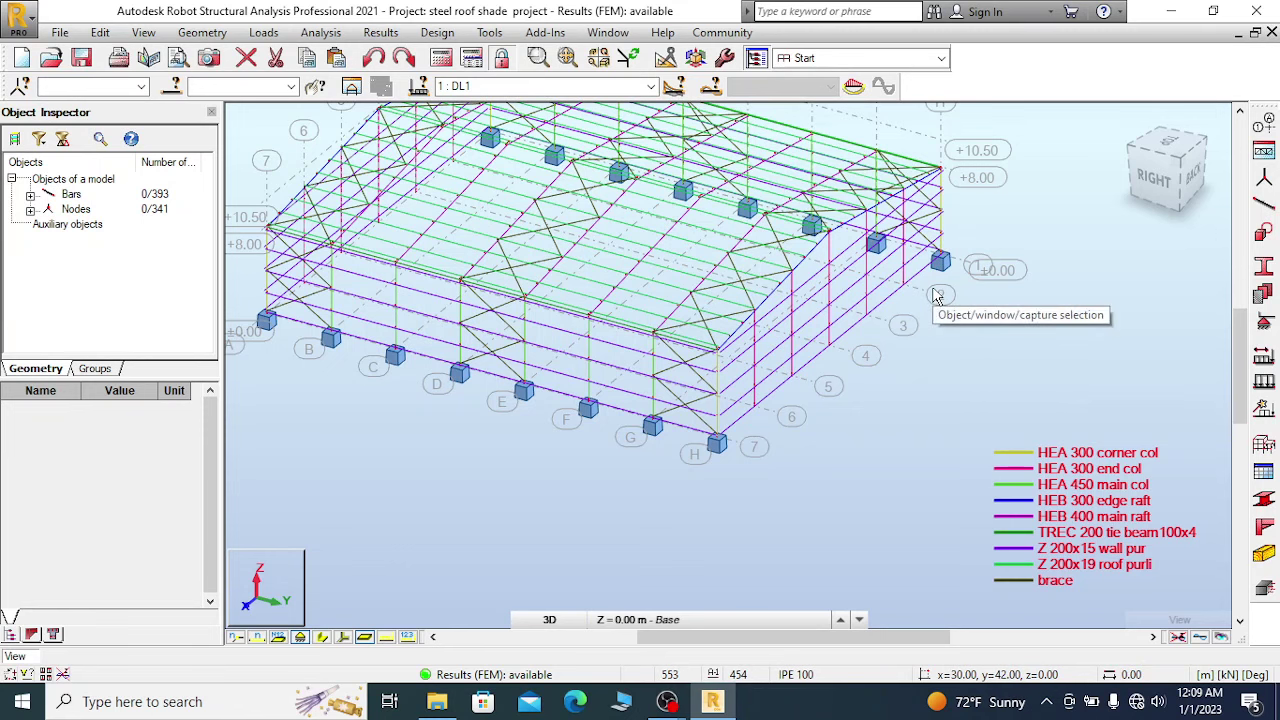
In the back elevation, assign Fixed supports to the base nodes of the end columns on grids 3 to 6 at both gables.
left_click(1198, 180)
scroll(425, 335, "up", 2)
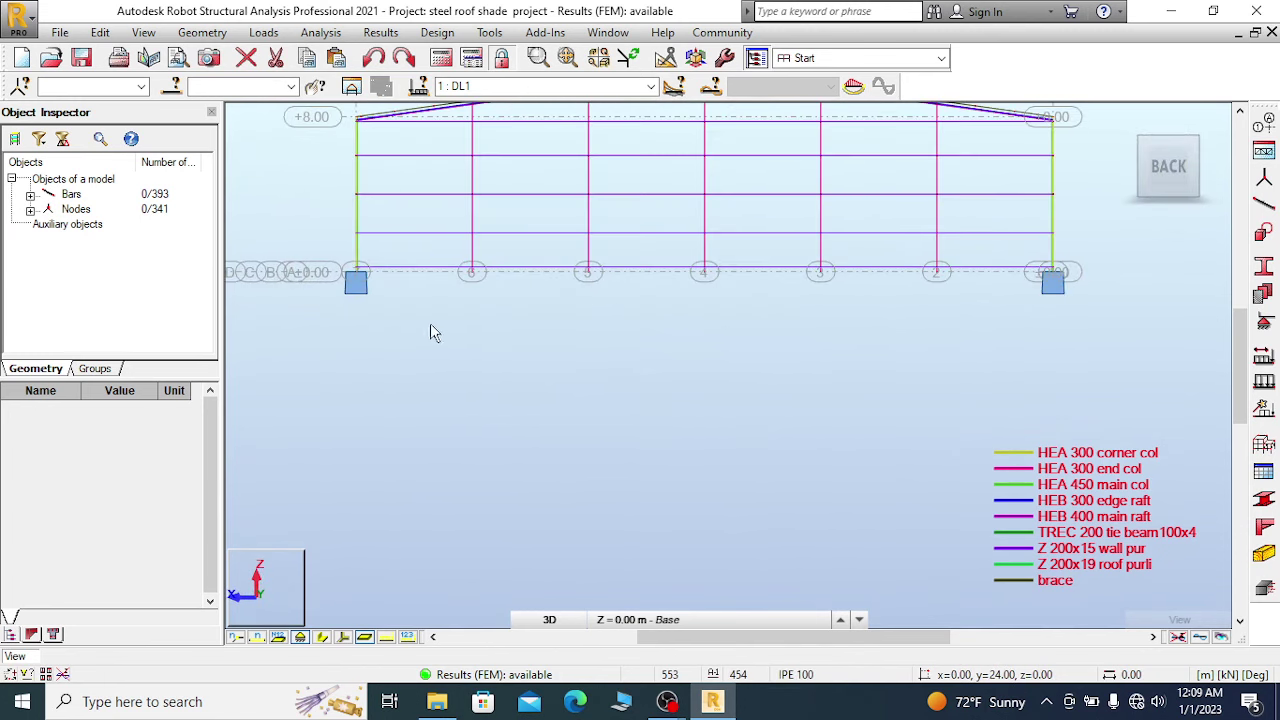
scroll(712, 337, "up", 2)
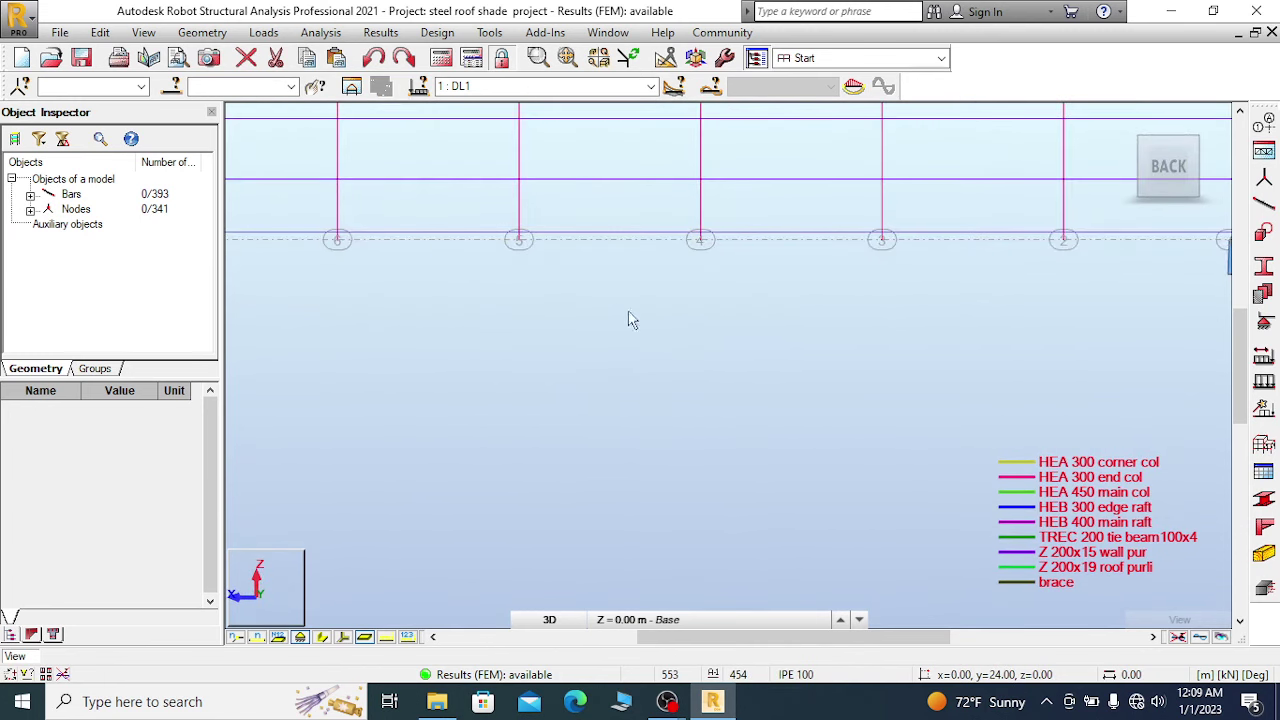
right_click(370, 285)
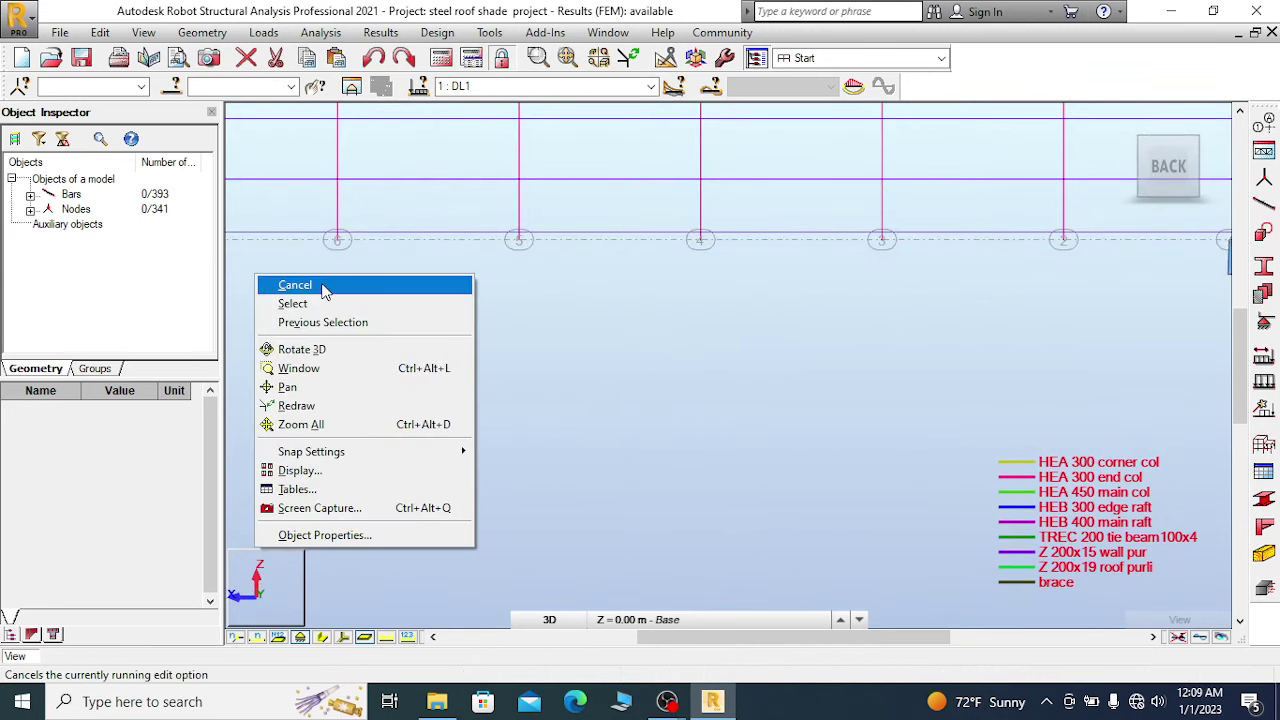
left_click(323, 289)
scroll(308, 236, "up", 2)
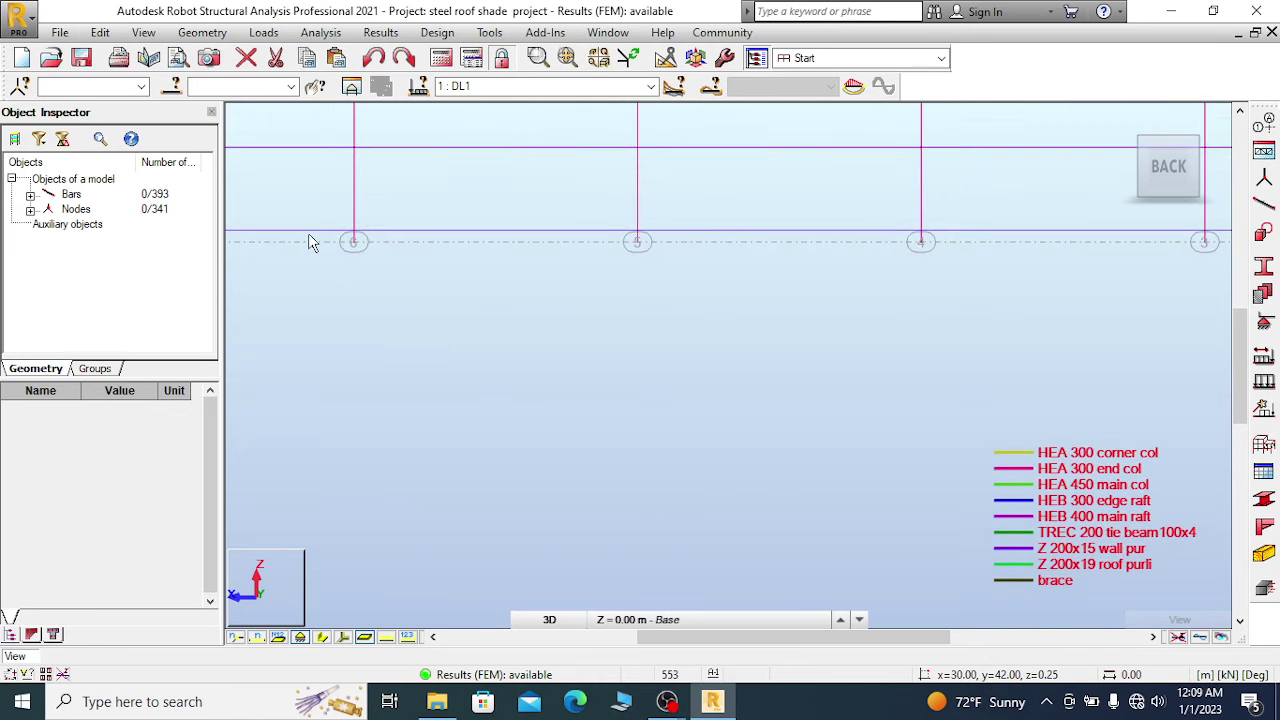
left_click_drag(309, 234, 1220, 278)
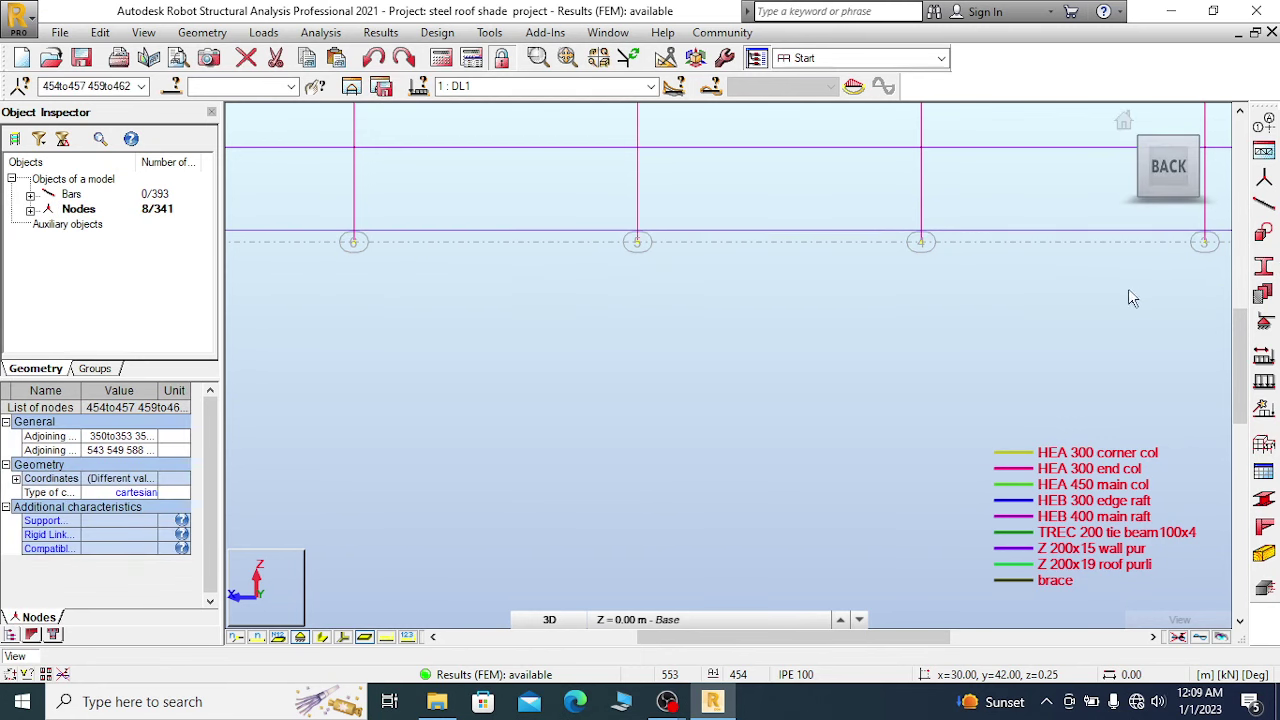
left_click(1264, 322)
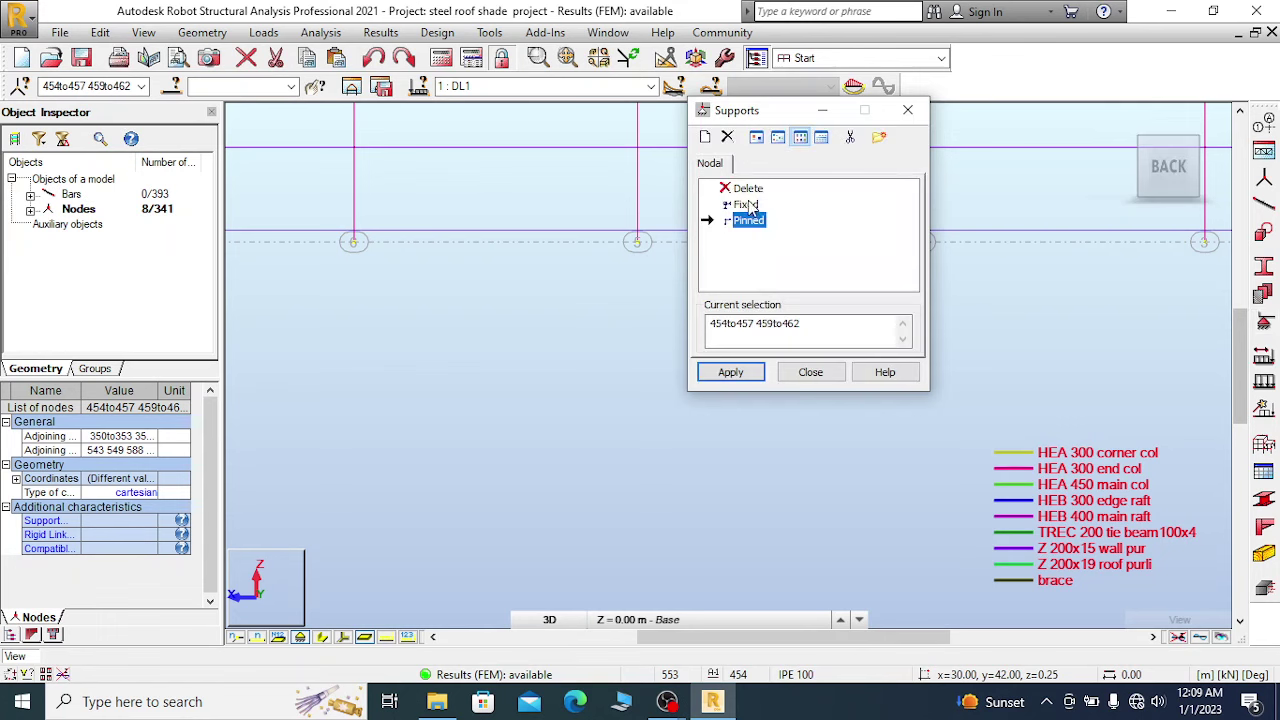
left_click(753, 206)
left_click(737, 373)
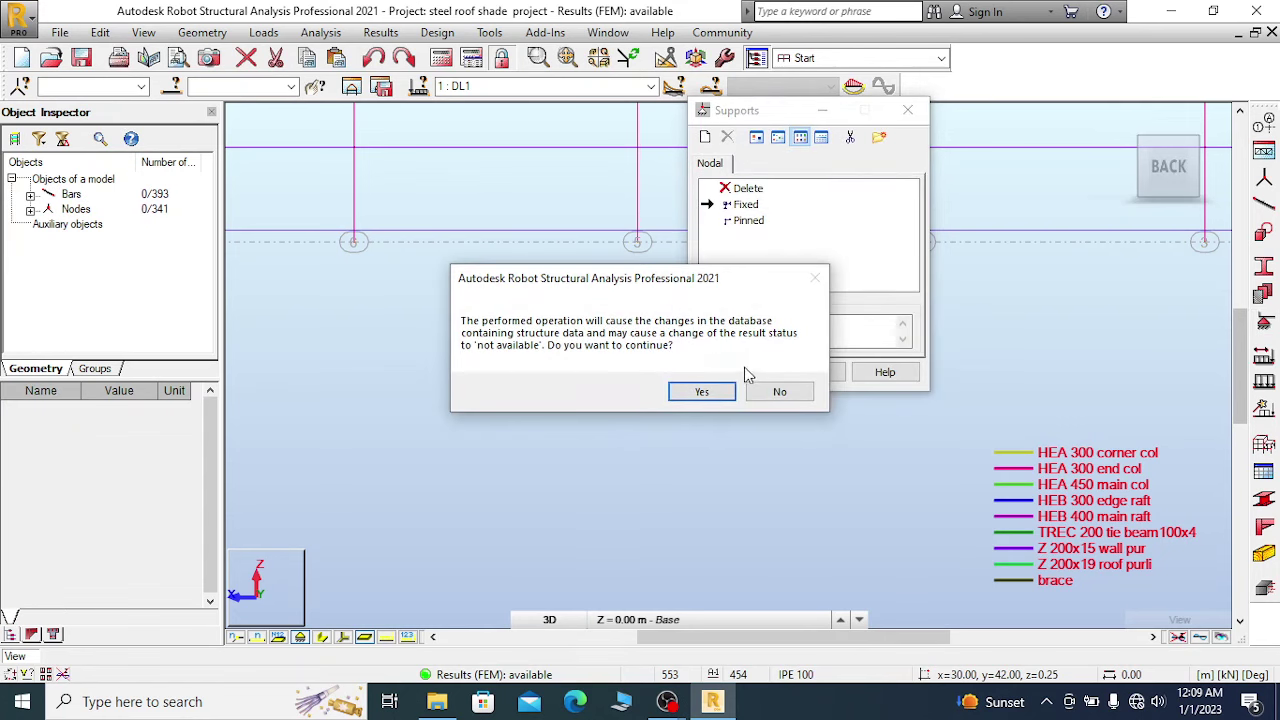
left_click(700, 394)
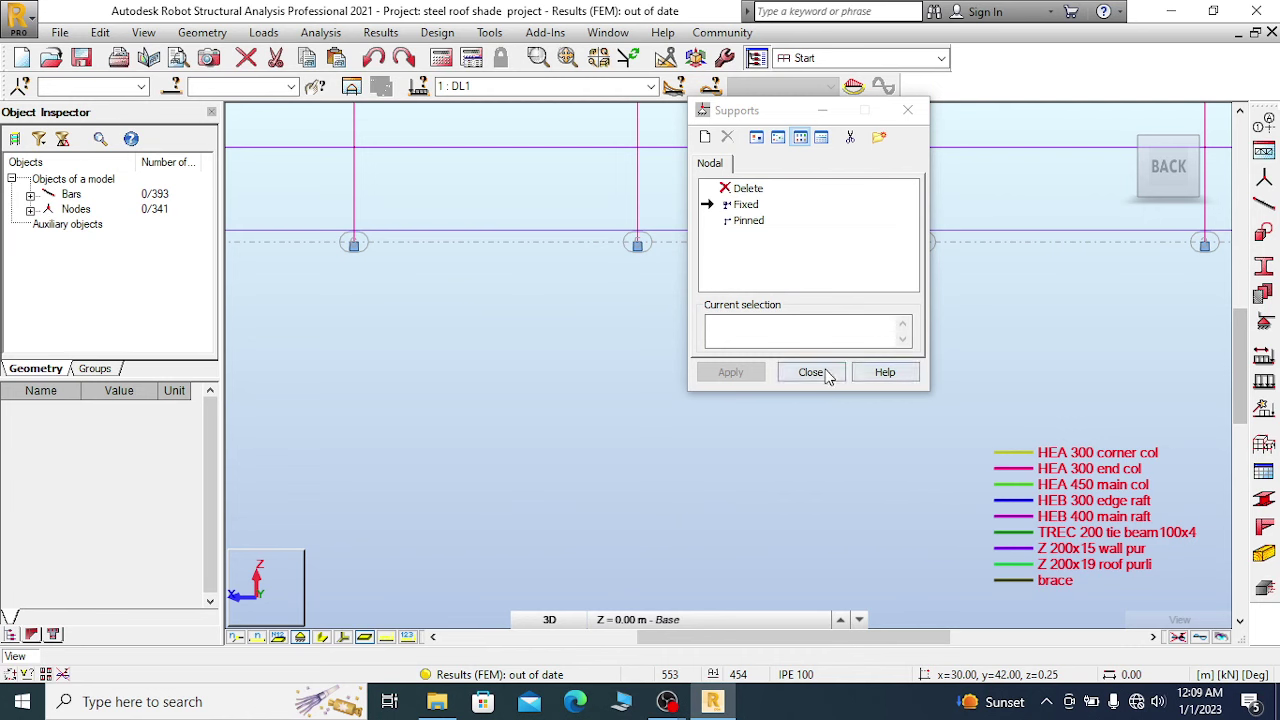
left_click(826, 374)
Redisplay the support symbols in the home 3D view and check the column bases along the front gable.
scroll(798, 353, "down", 4)
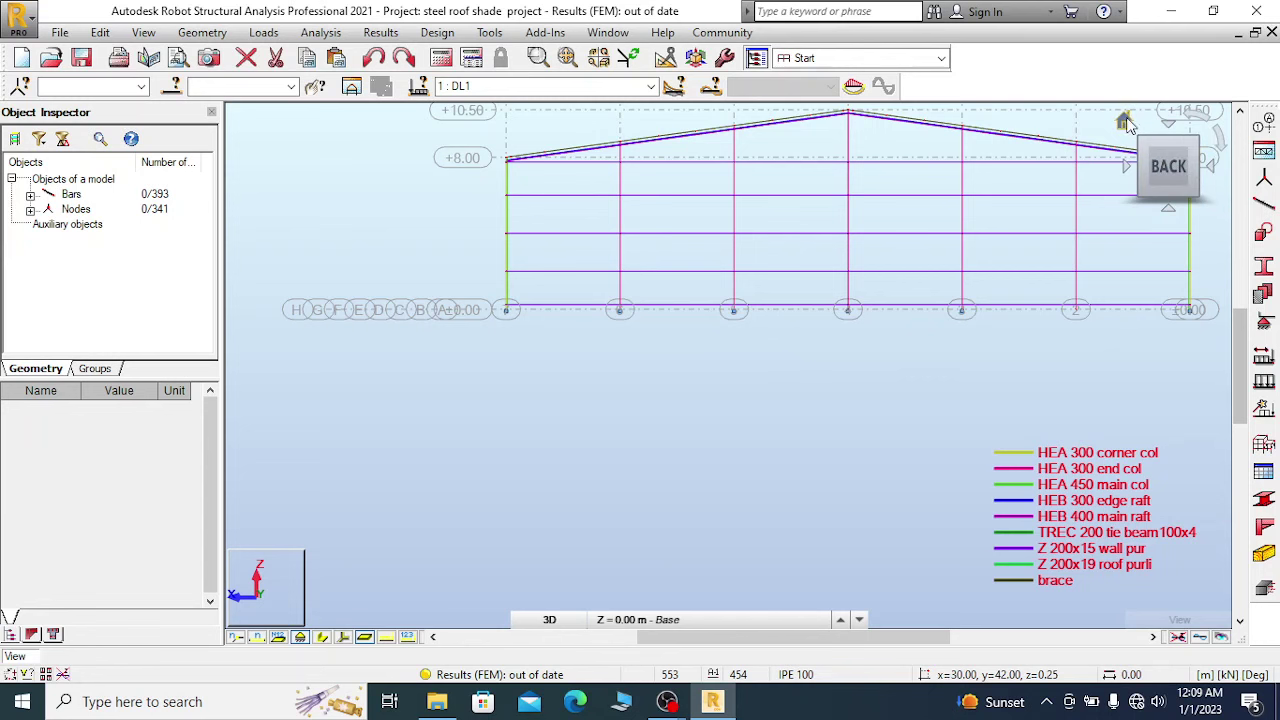
left_click(1125, 120)
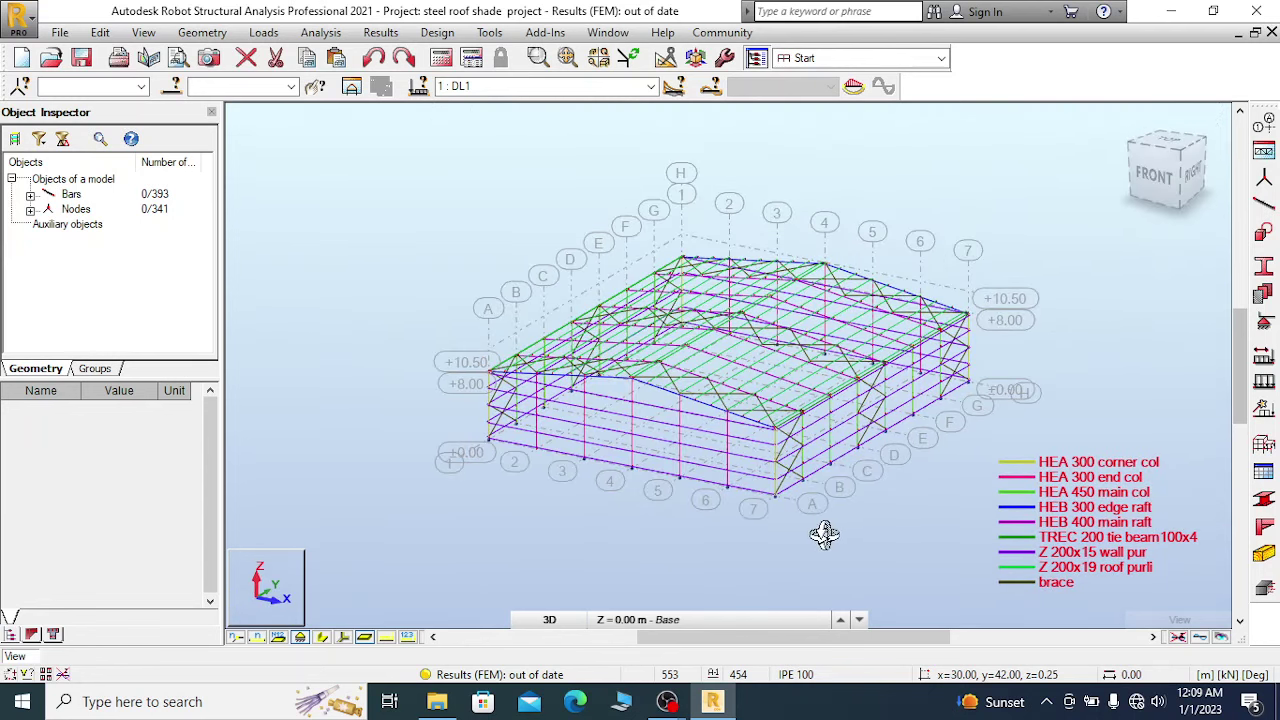
scroll(770, 518, "up", 3)
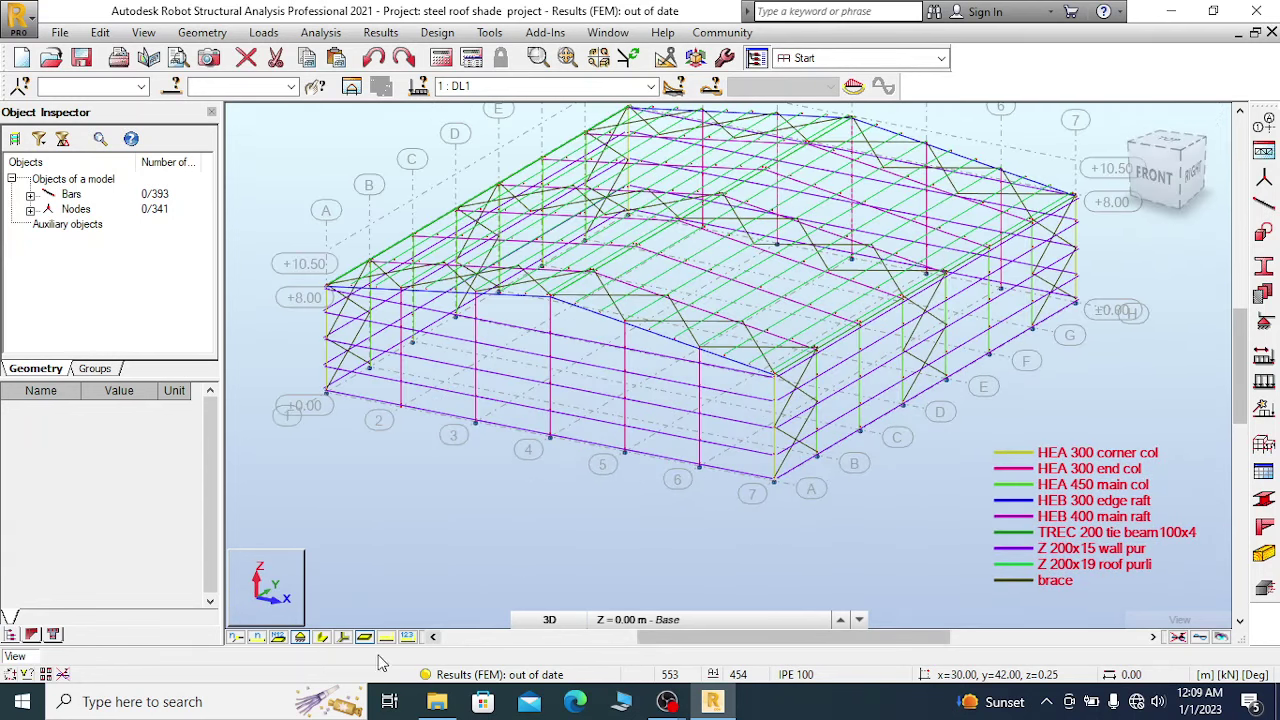
left_click(300, 637)
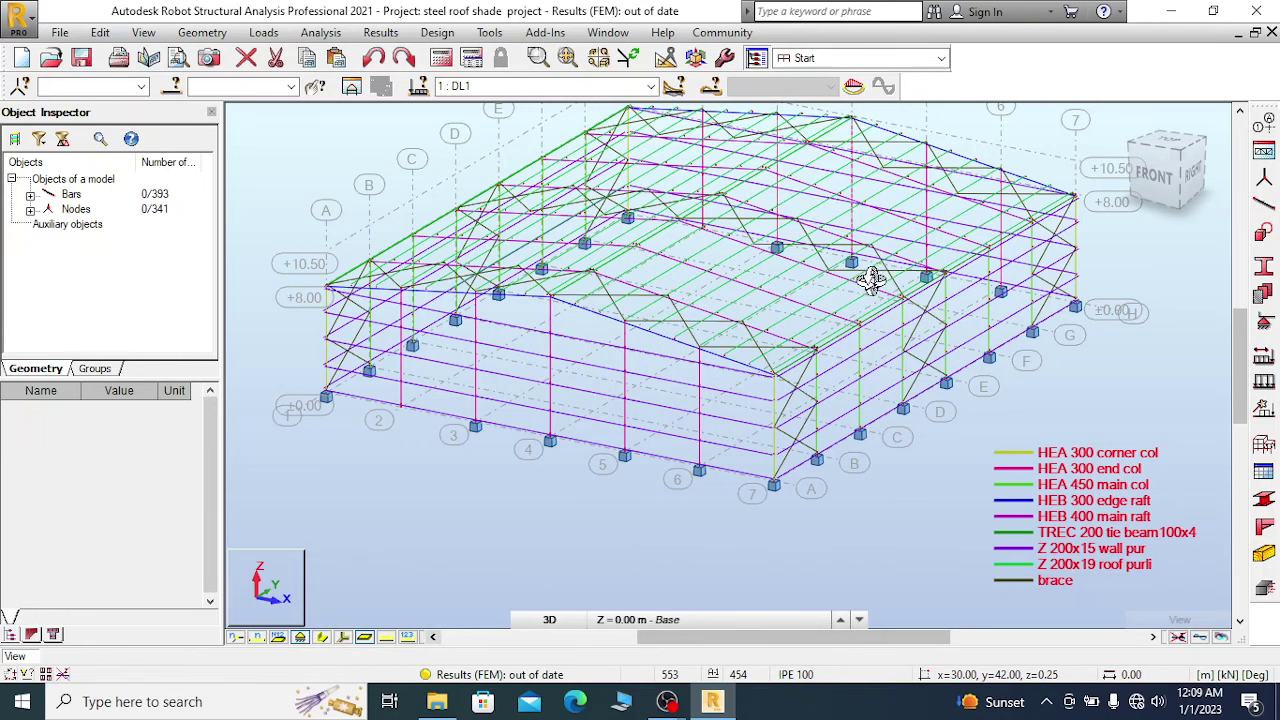
middle_click_drag(943, 343, 926, 376, "shift")
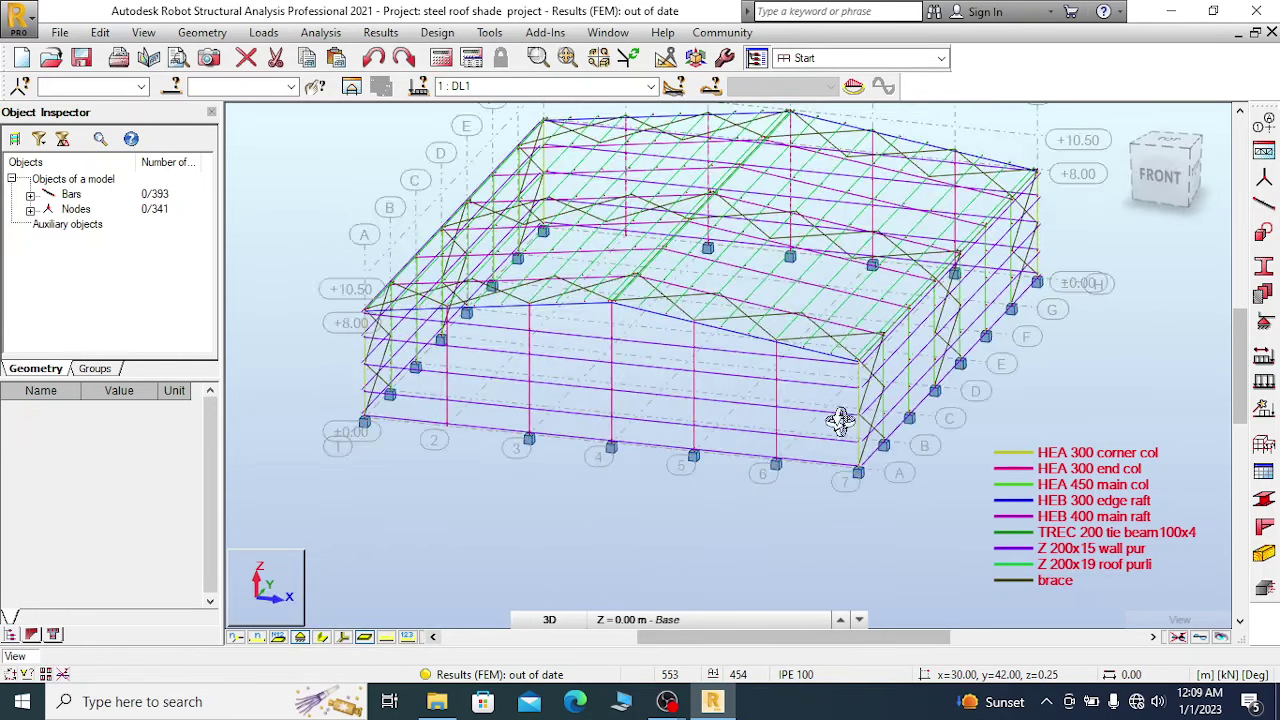
scroll(455, 455, "up", 3)
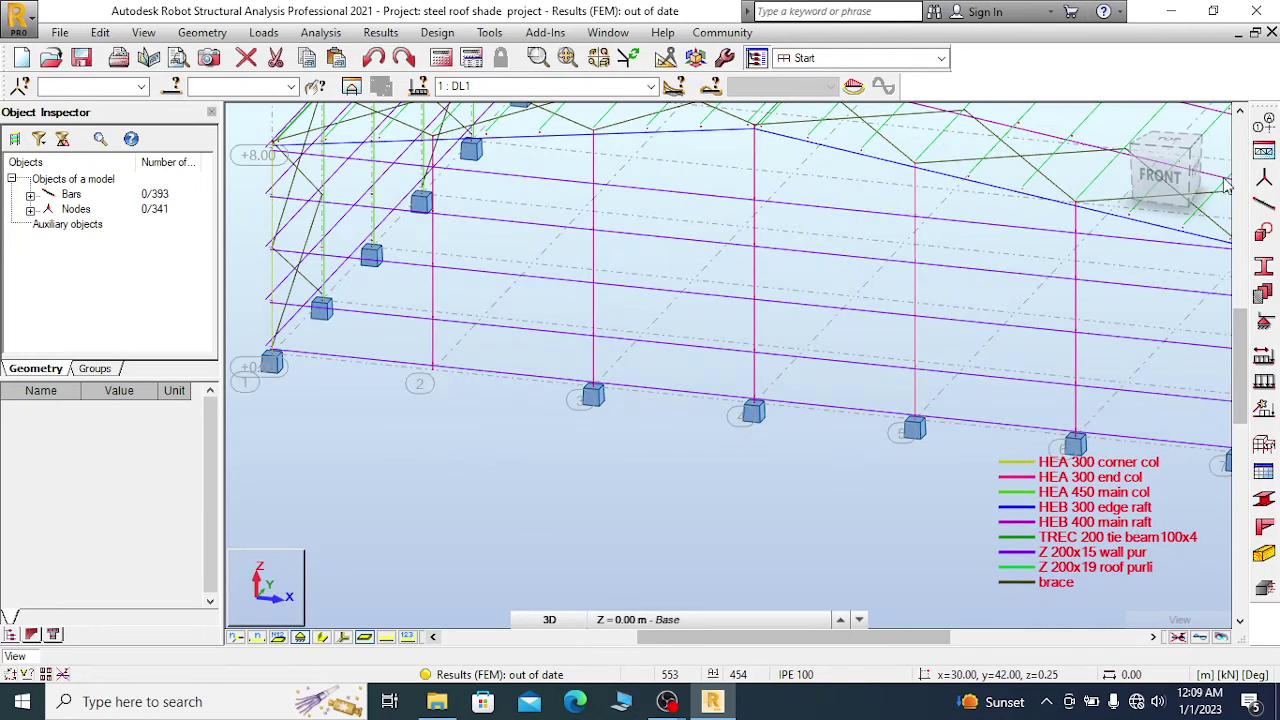
In the front elevation, assign Fixed supports to the base nodes of the end columns on grid 2 at both gables.
left_click(1158, 180)
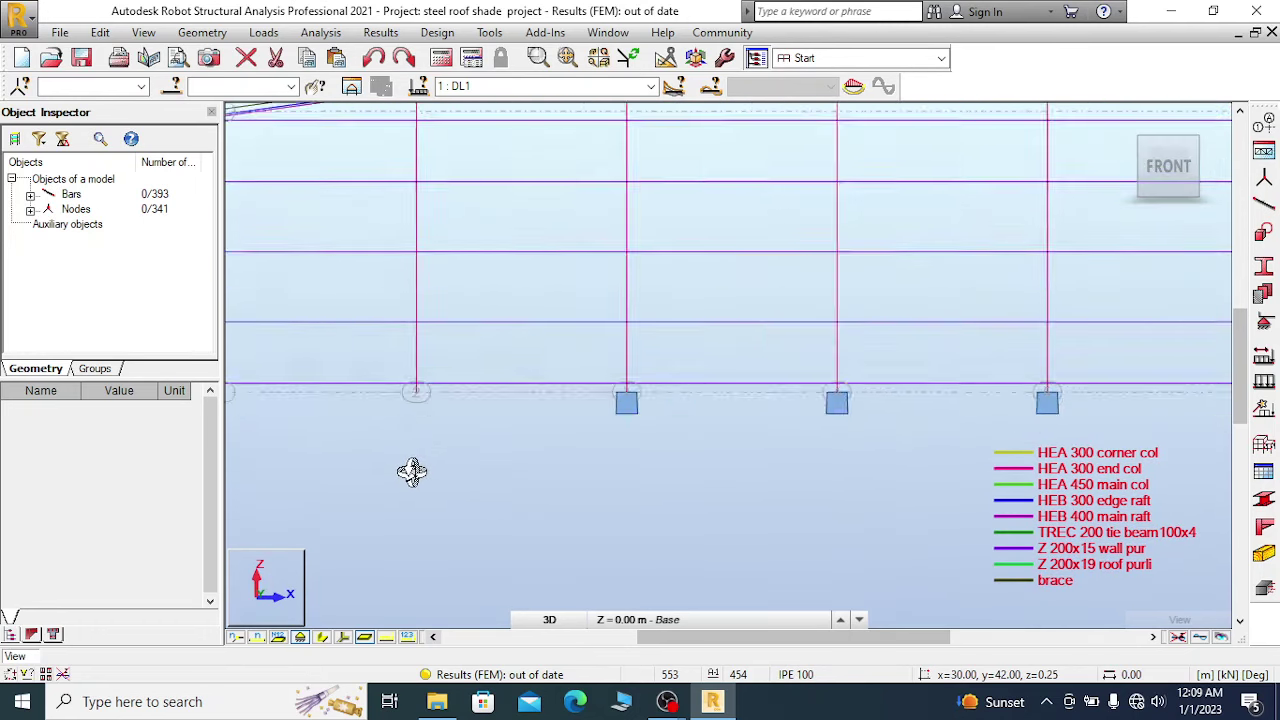
scroll(410, 460, "up", 3)
right_click(411, 412)
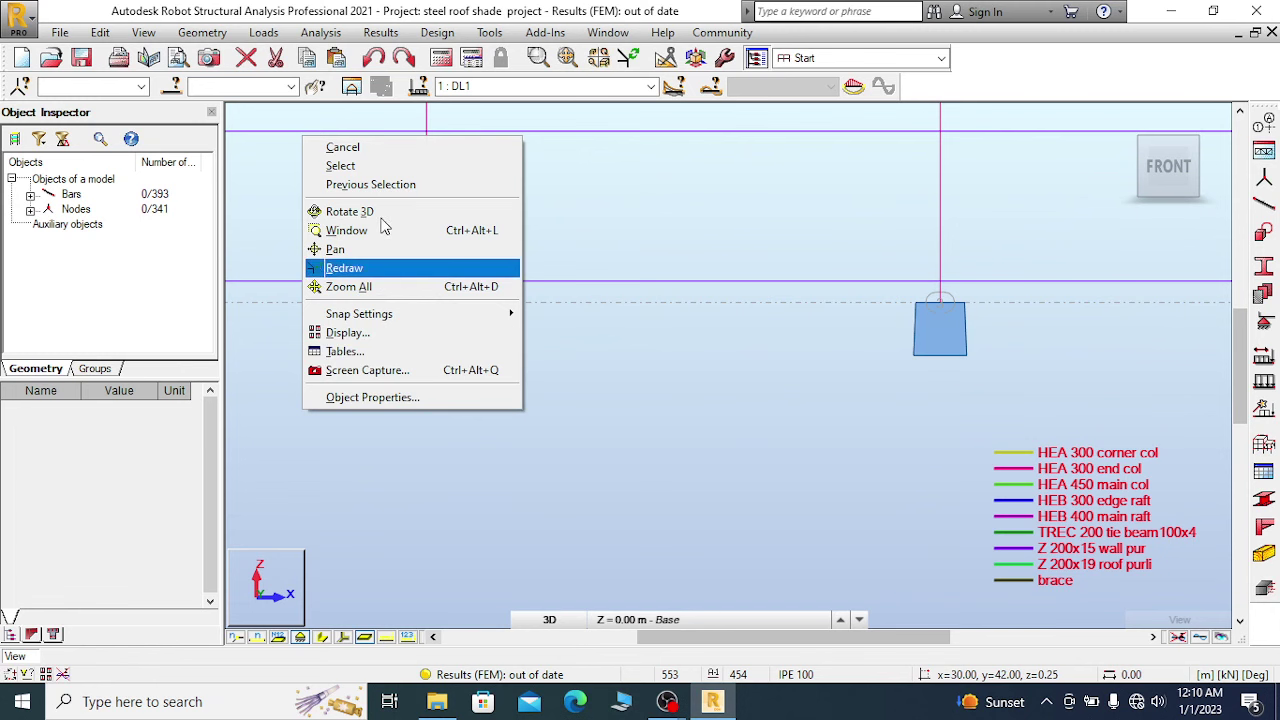
left_click(345, 147)
scroll(446, 334, "up", 3)
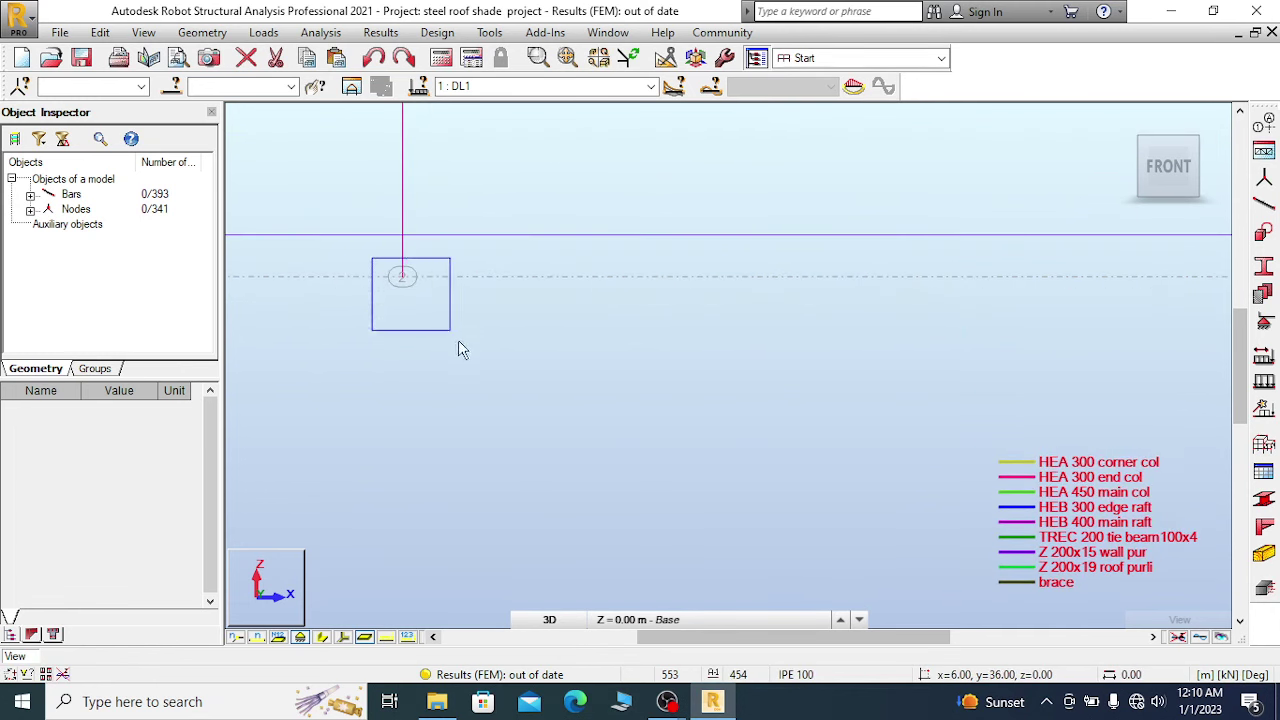
left_click_drag(458, 349, 461, 350)
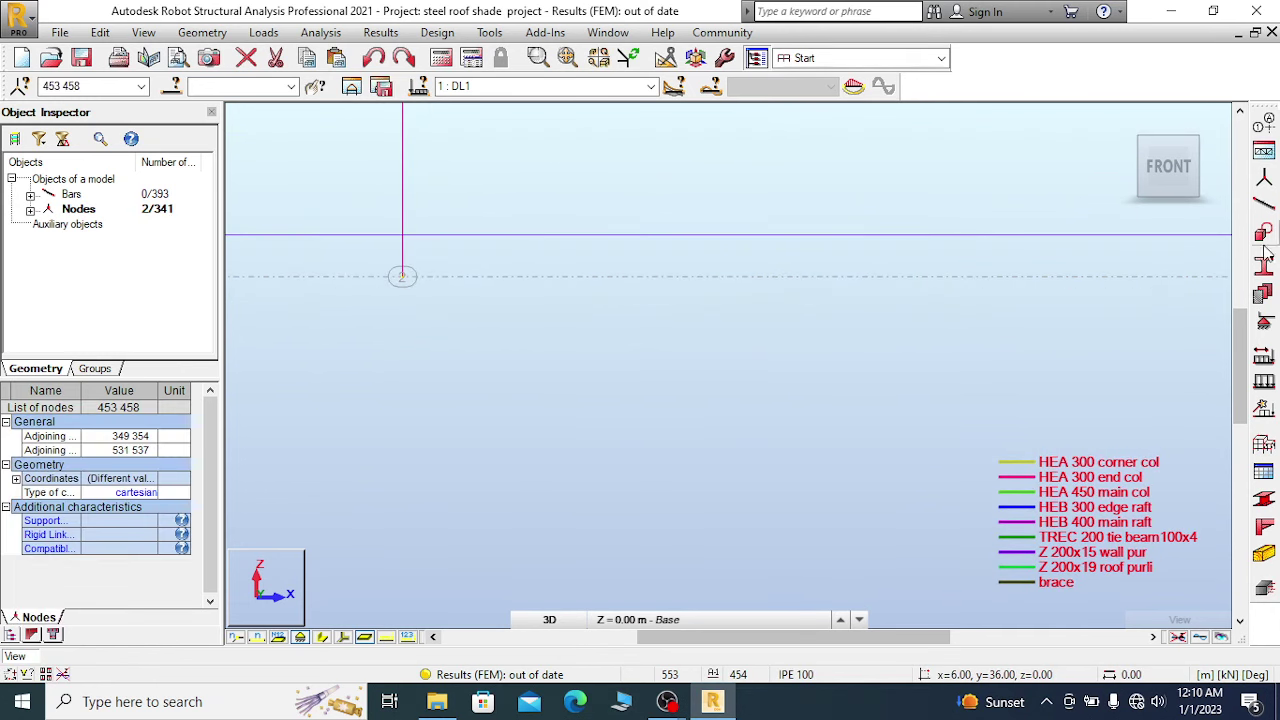
left_click(1264, 323)
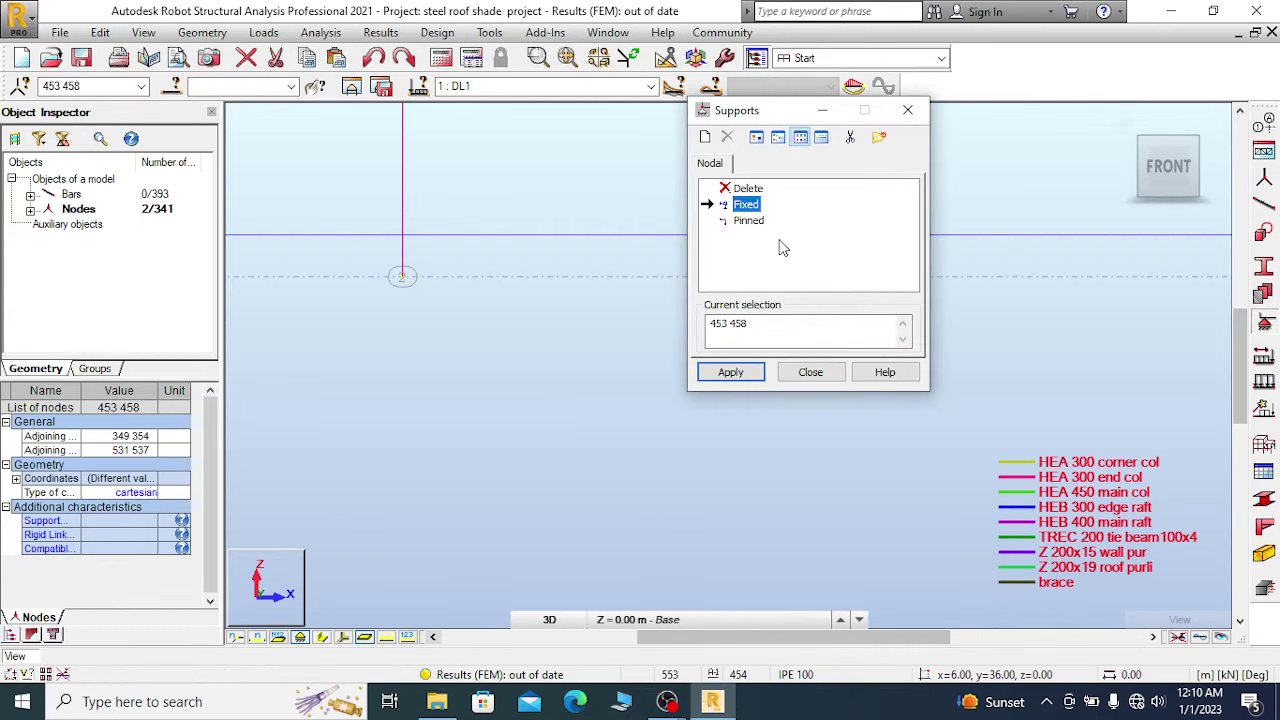
left_click(739, 373)
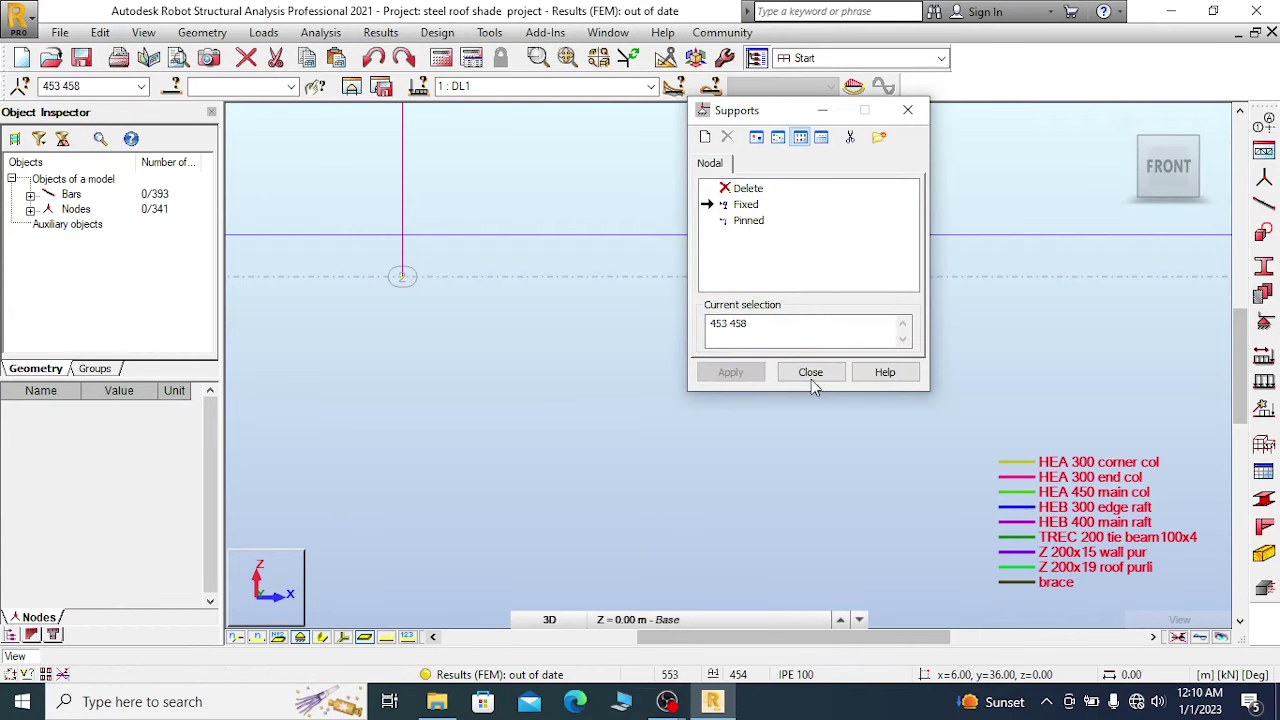
left_click(812, 372)
Switch the support symbols off and on in the home 3D view and check the supports around the whole frame.
scroll(612, 337, "down", 4)
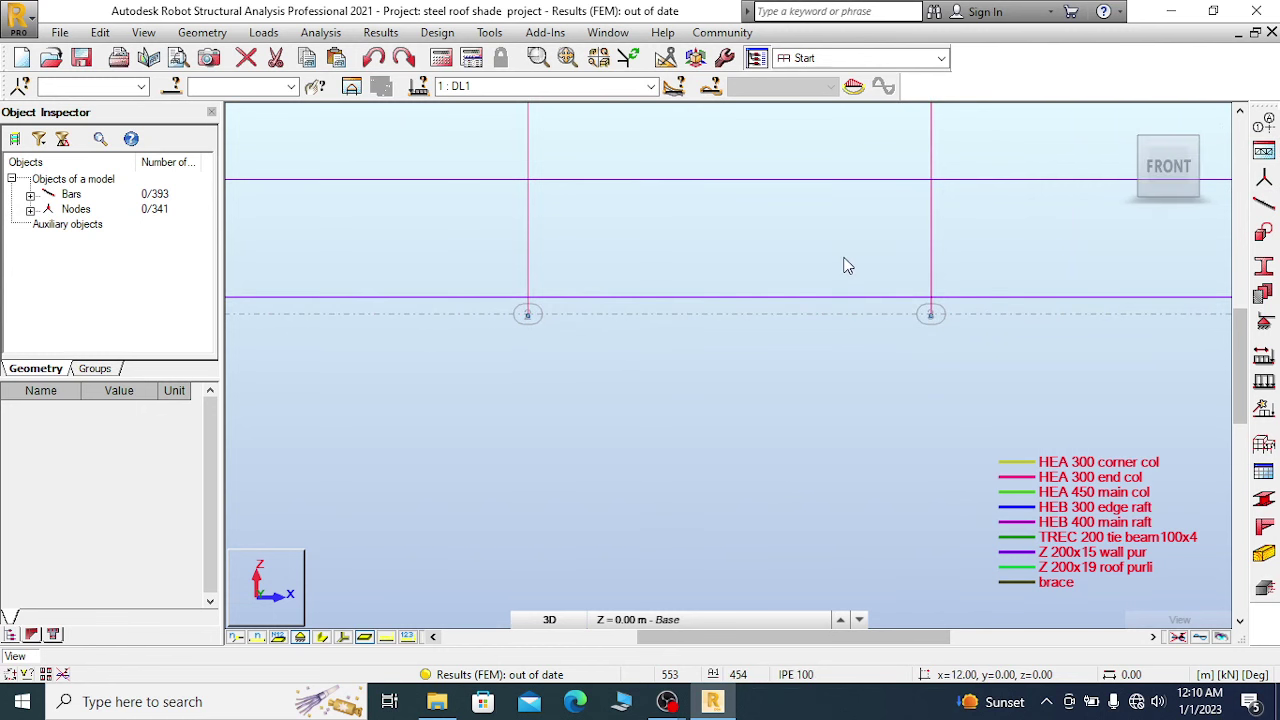
left_click(1125, 125)
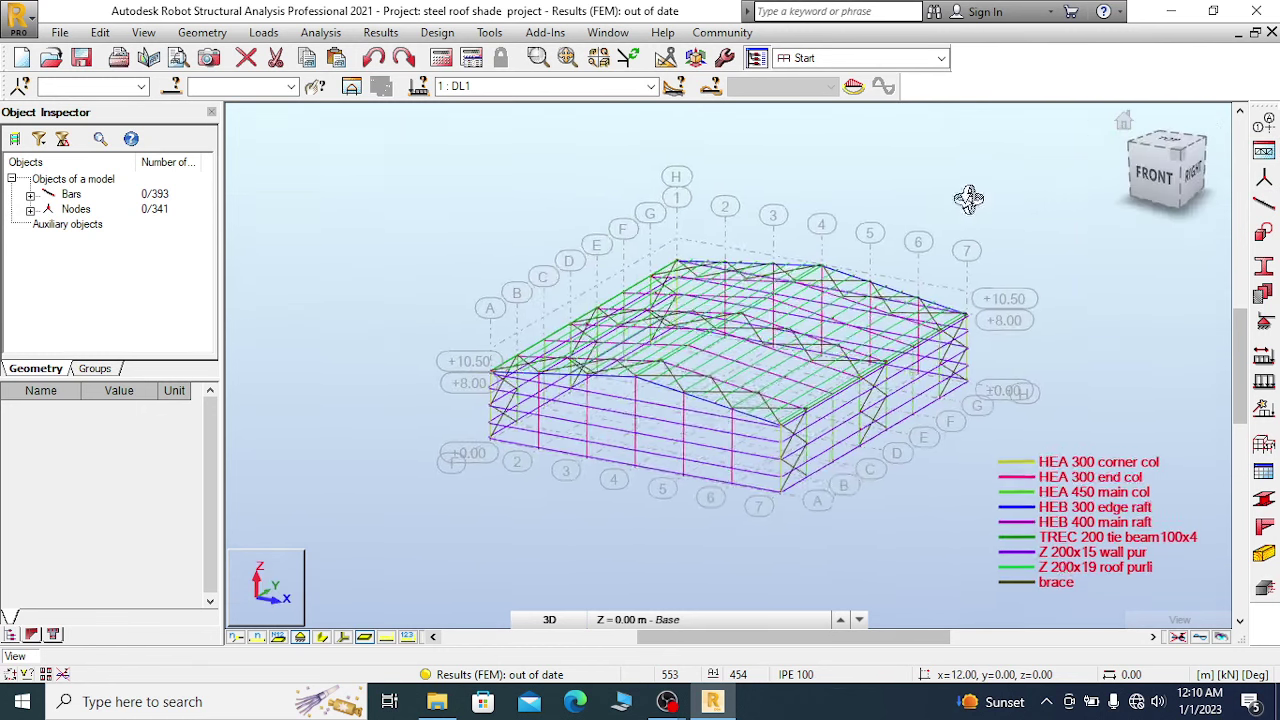
scroll(828, 488, "up", 2)
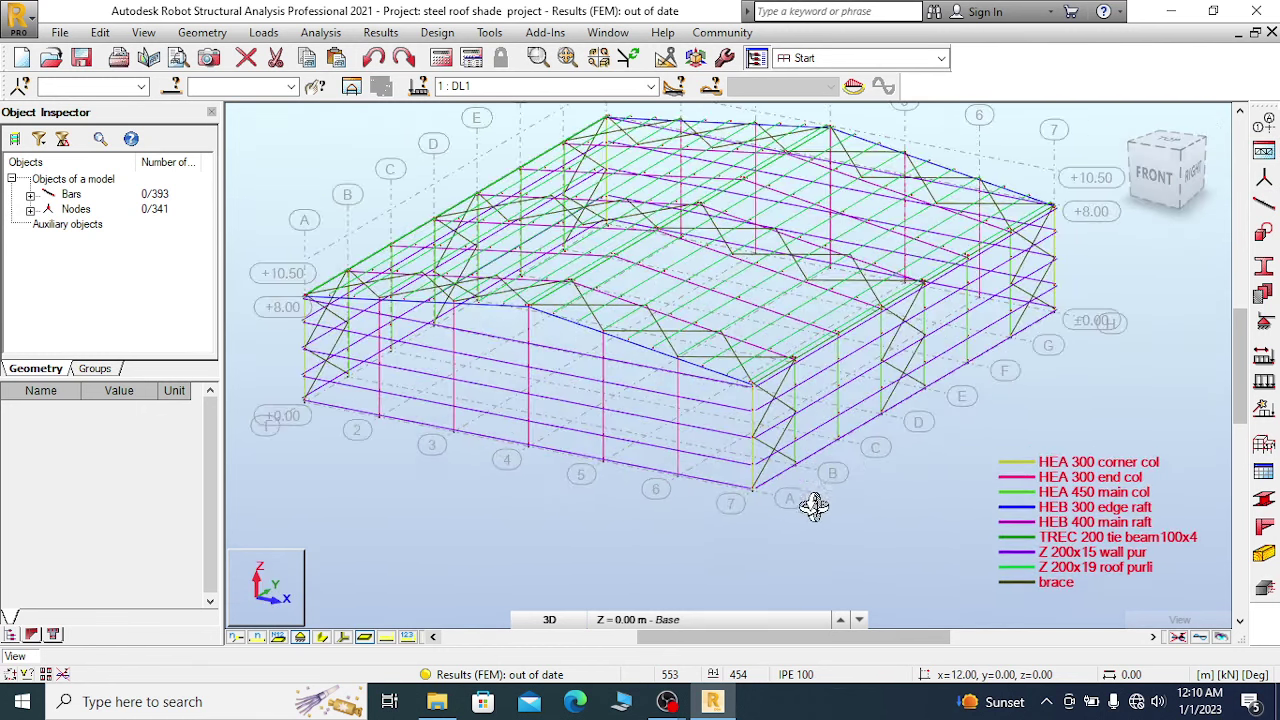
left_click(322, 637)
scroll(660, 522, "up", 3)
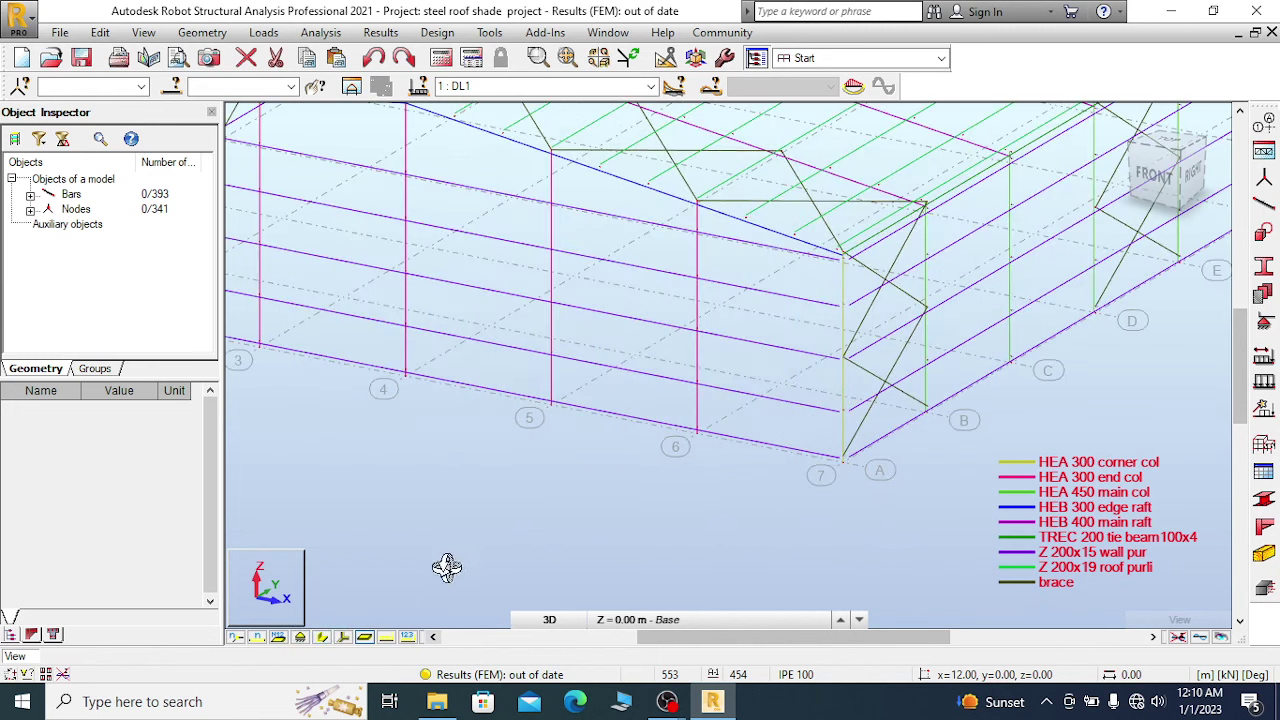
left_click(302, 639)
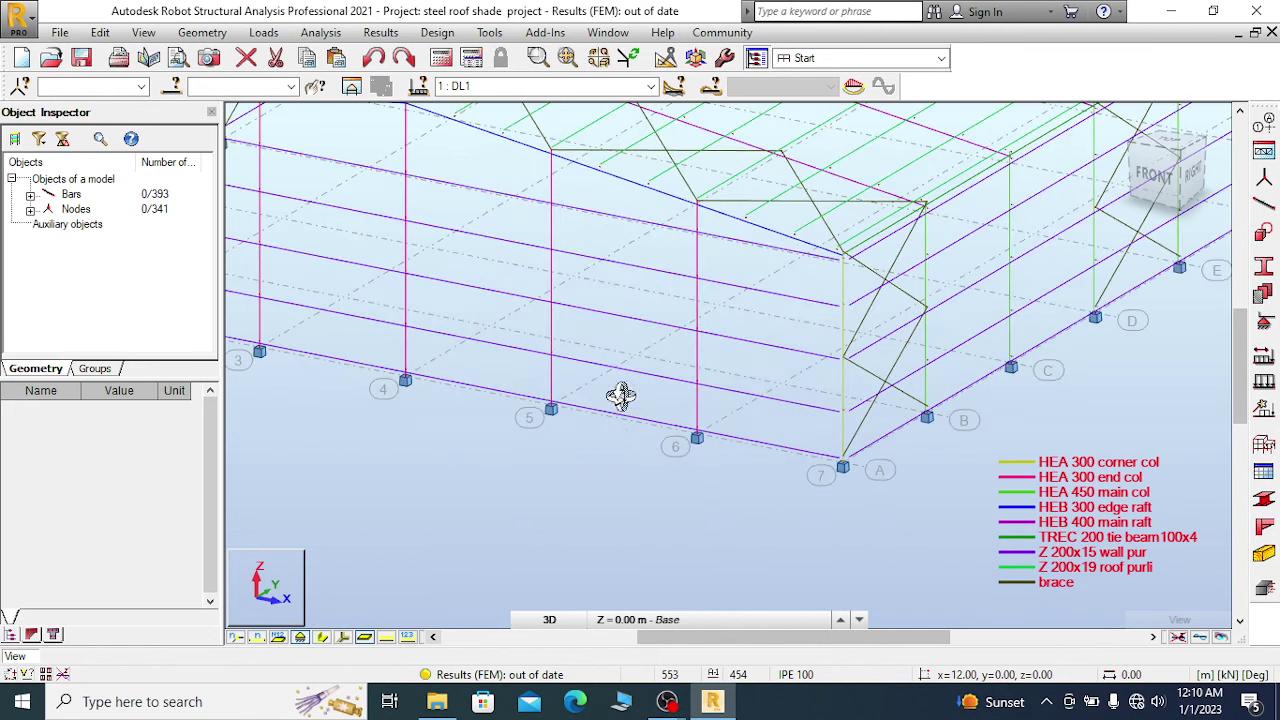
scroll(620, 395, "down", 5)
scroll(874, 311, "up", 4)
scroll(930, 300, "down", 4)
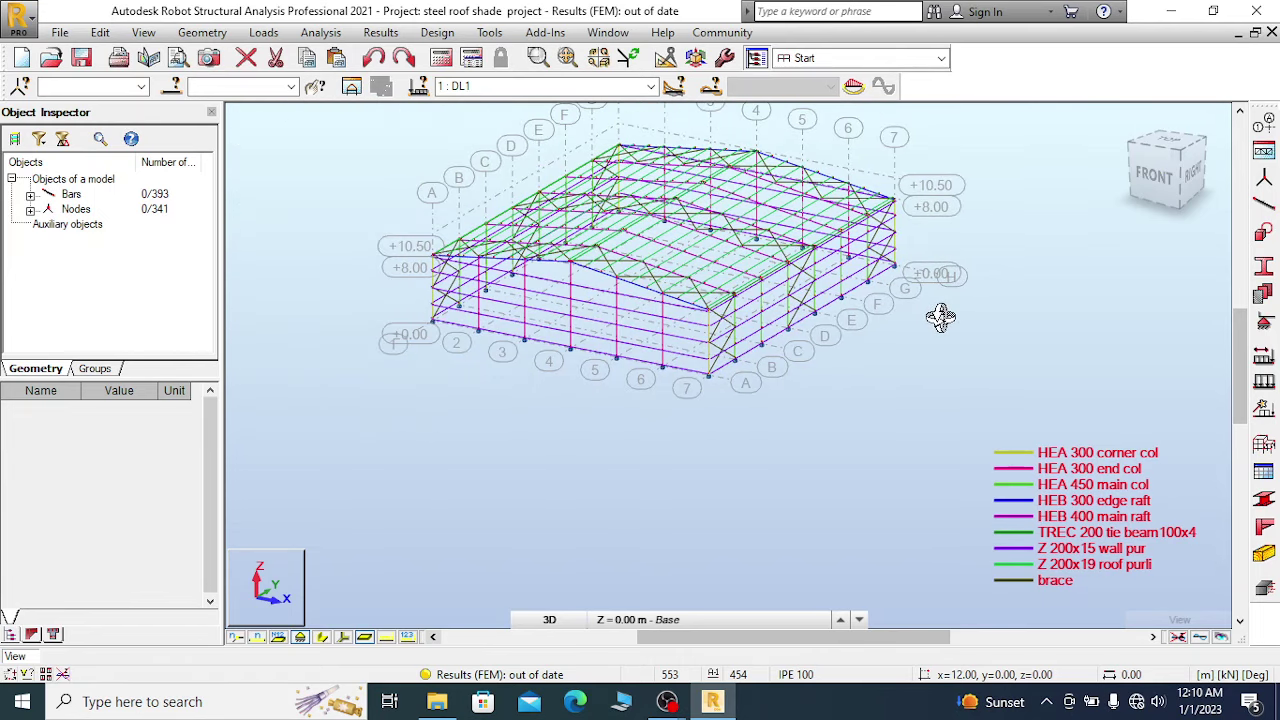
Examine the supports at the column bases along grid 7, from axis A to axis H, in the 3D view.
scroll(941, 354, "up", 2)
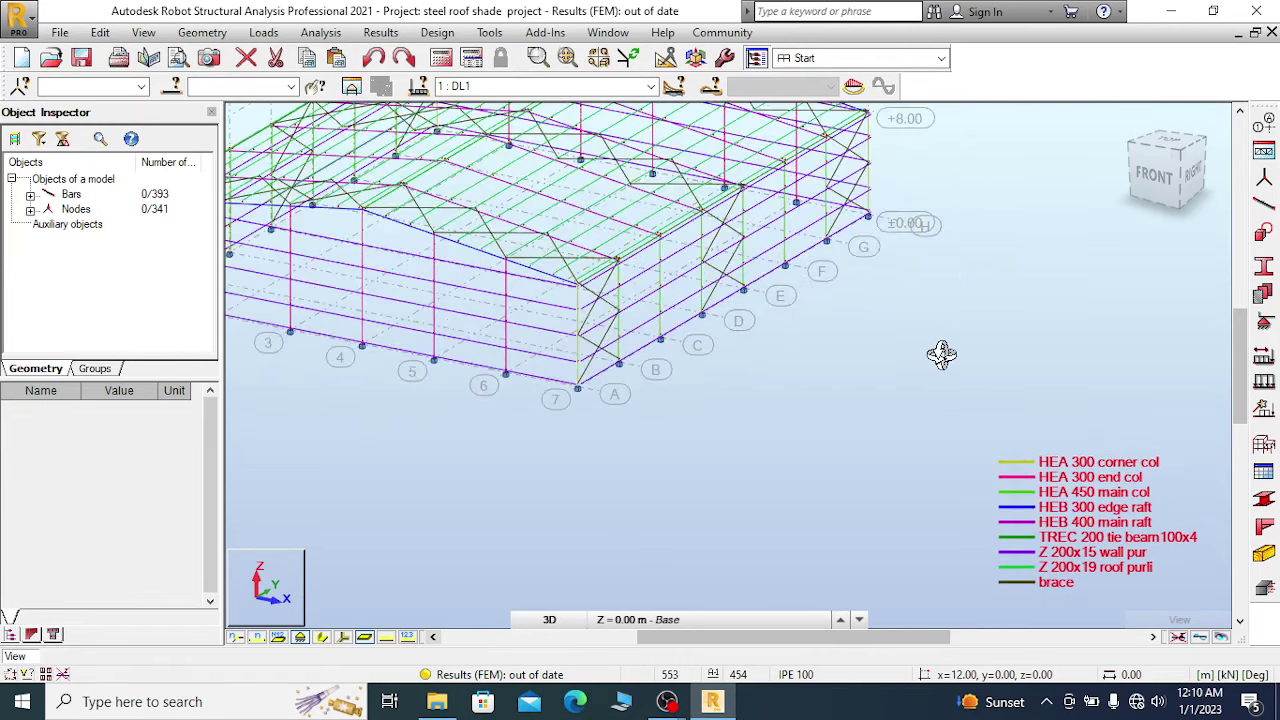
scroll(885, 300, "up", 2)
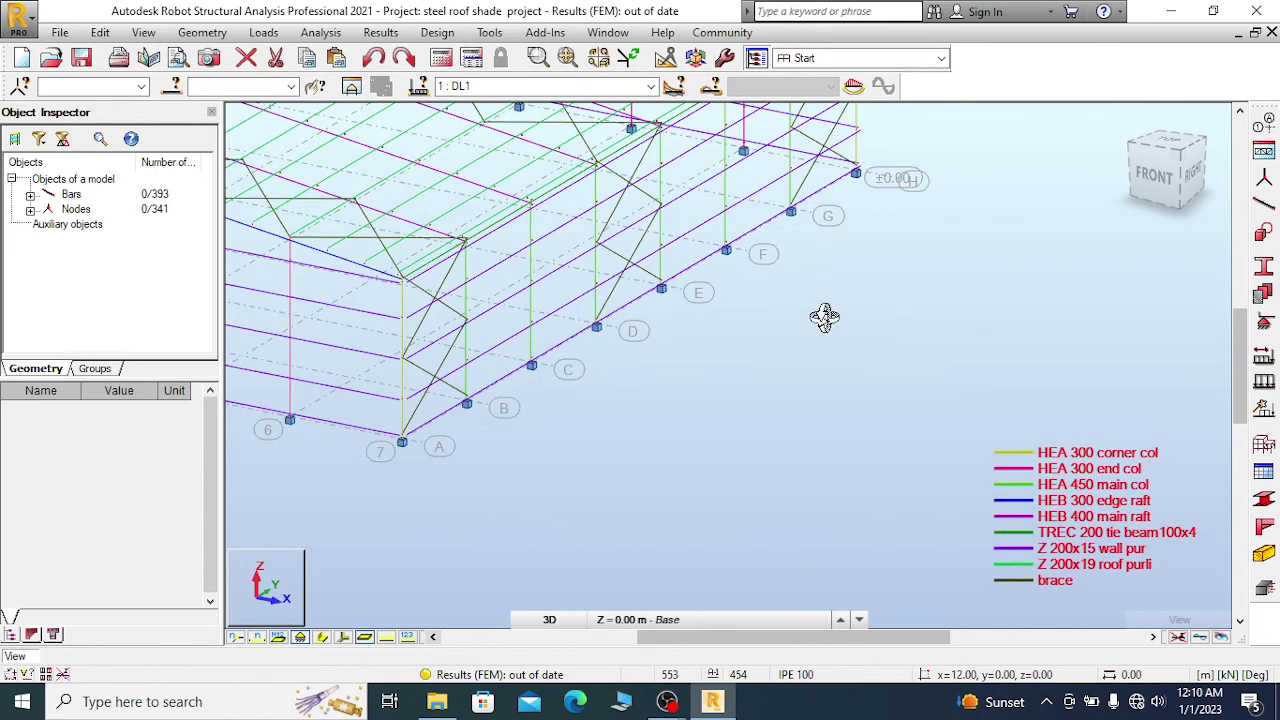
scroll(771, 283, "down", 2)
scroll(791, 240, "up", 1)
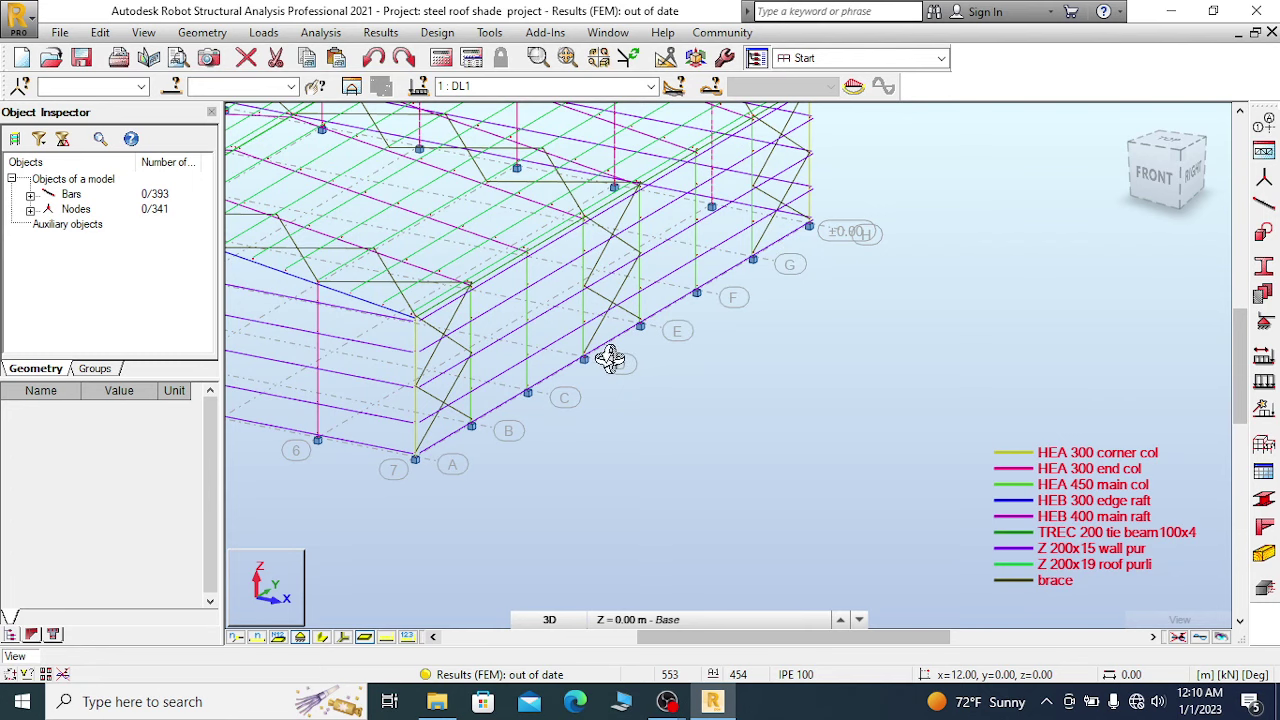
scroll(757, 323, "down", 1)
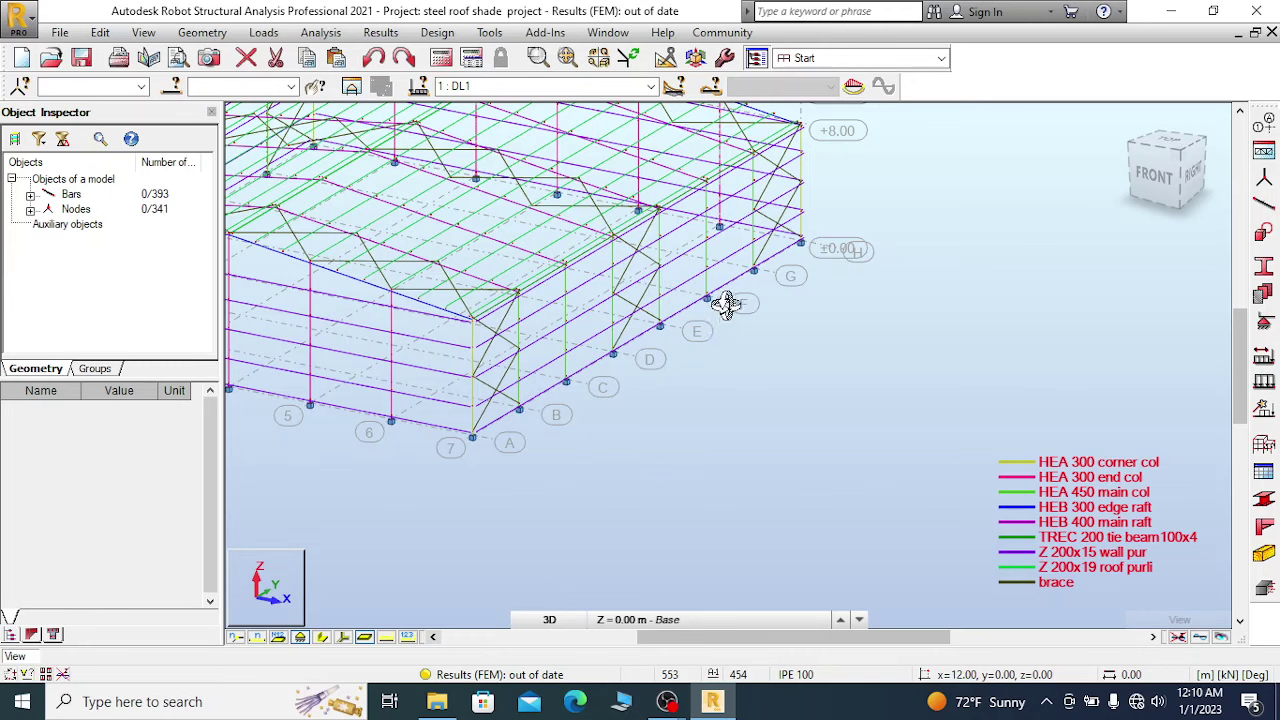
scroll(743, 331, "up", 3)
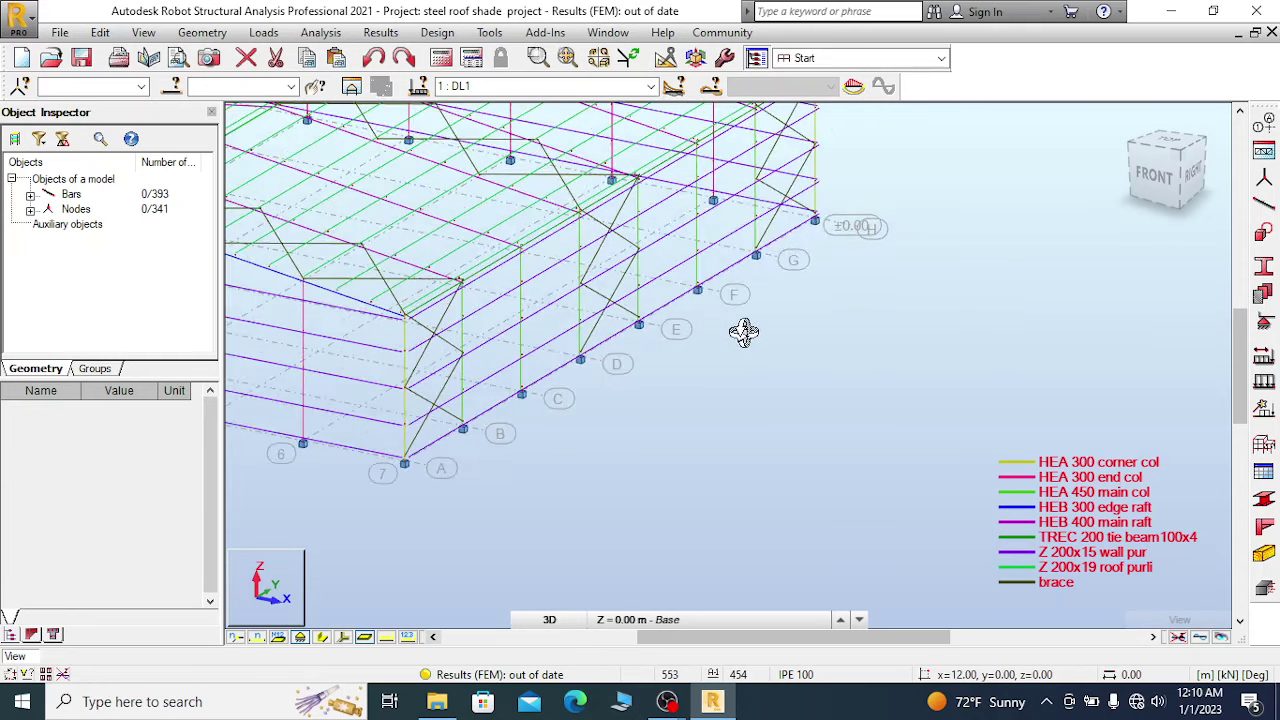
scroll(710, 184, "down", 1)
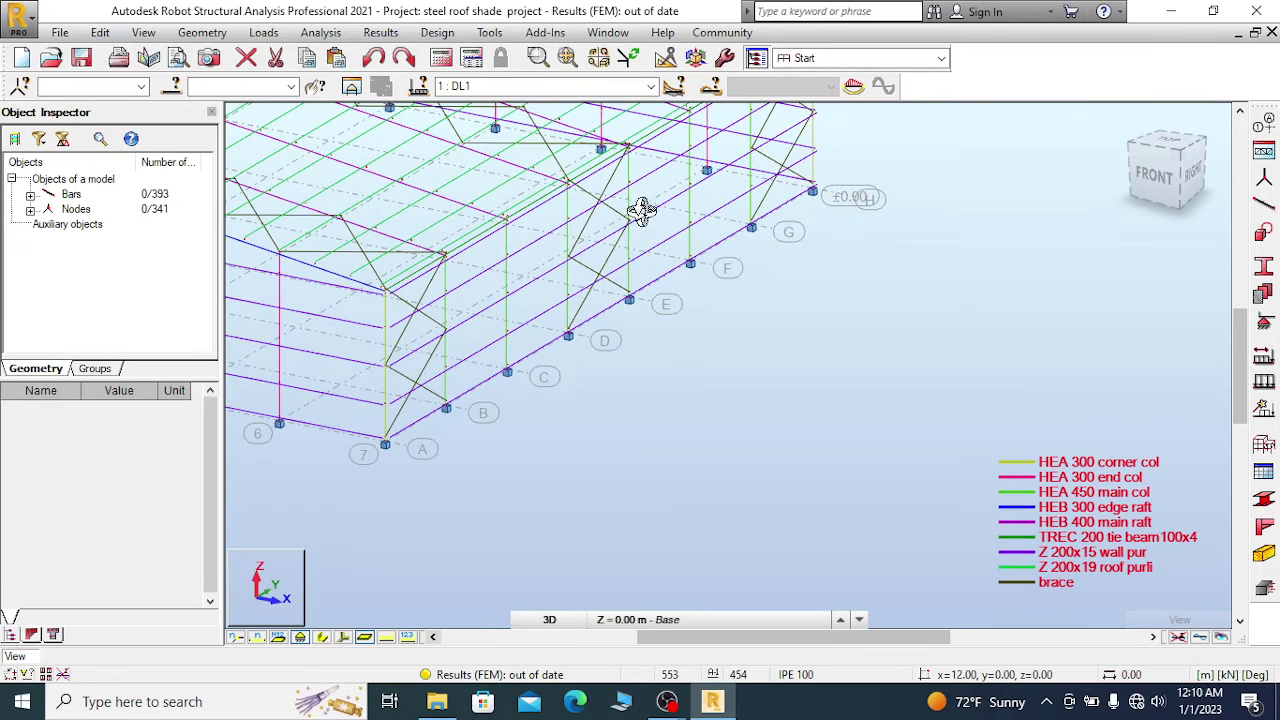
scroll(643, 211, "down", 1)
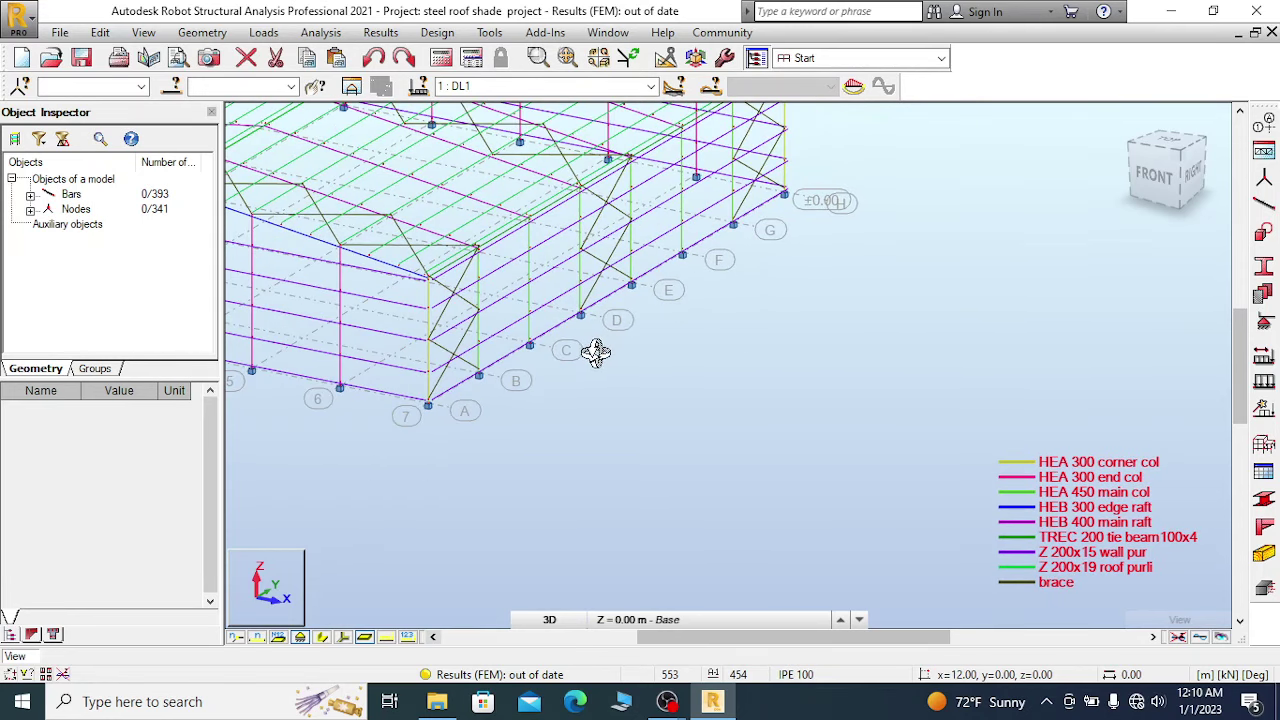
scroll(594, 345, "up", 1)
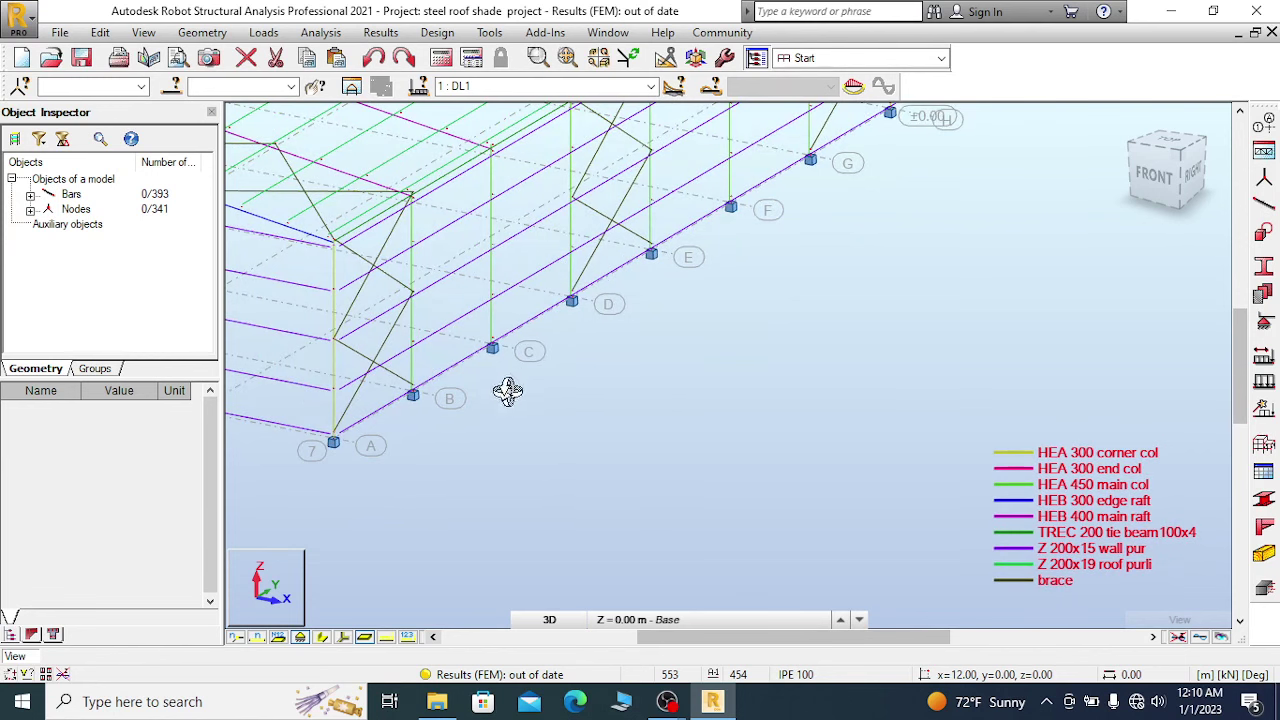
scroll(532, 340, "down", 1)
scroll(511, 354, "up", 2)
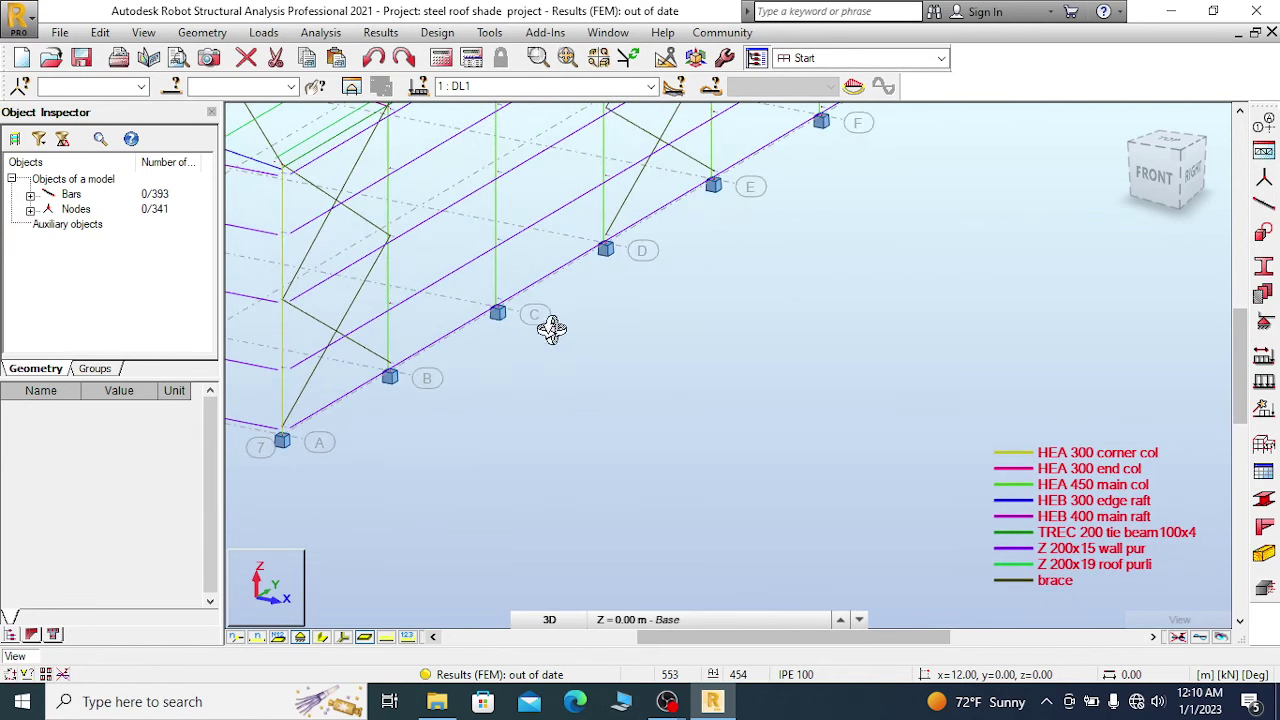
scroll(583, 280, "down", 1)
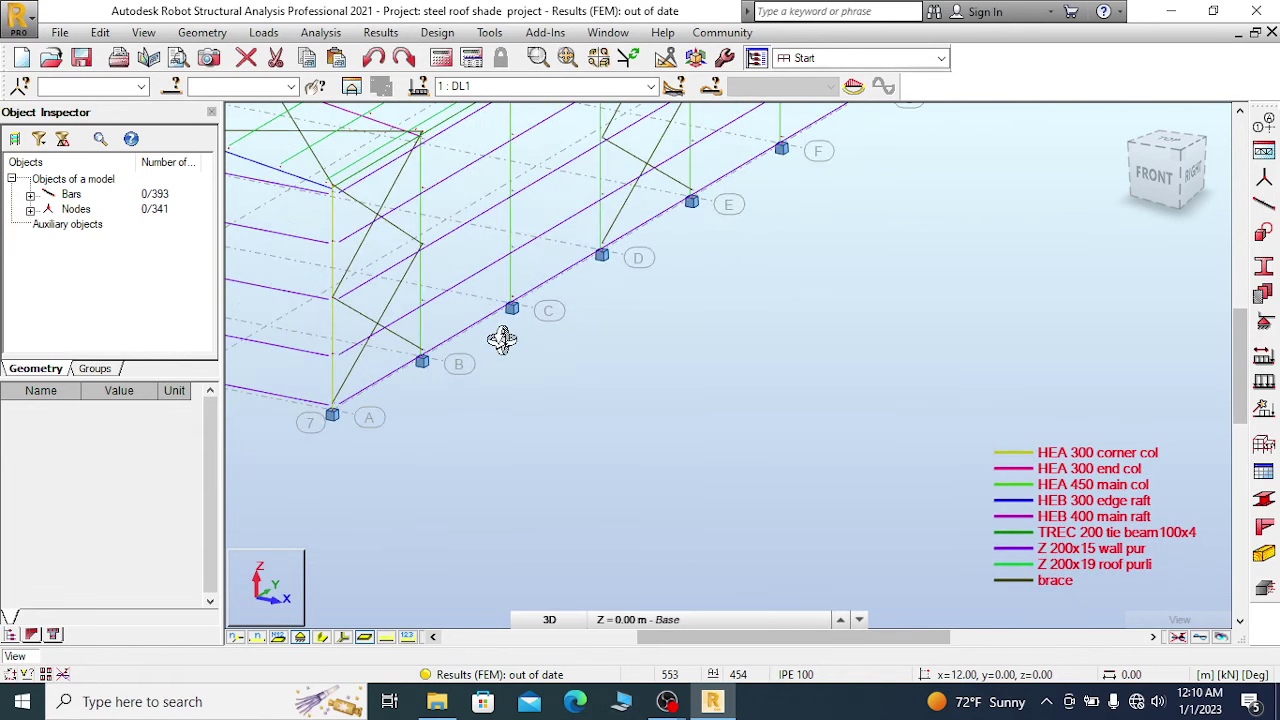
scroll(502, 340, "up", 1)
Leave 3D rotation for selection mode and show the column bases of the frame in the right elevation.
right_click(544, 279)
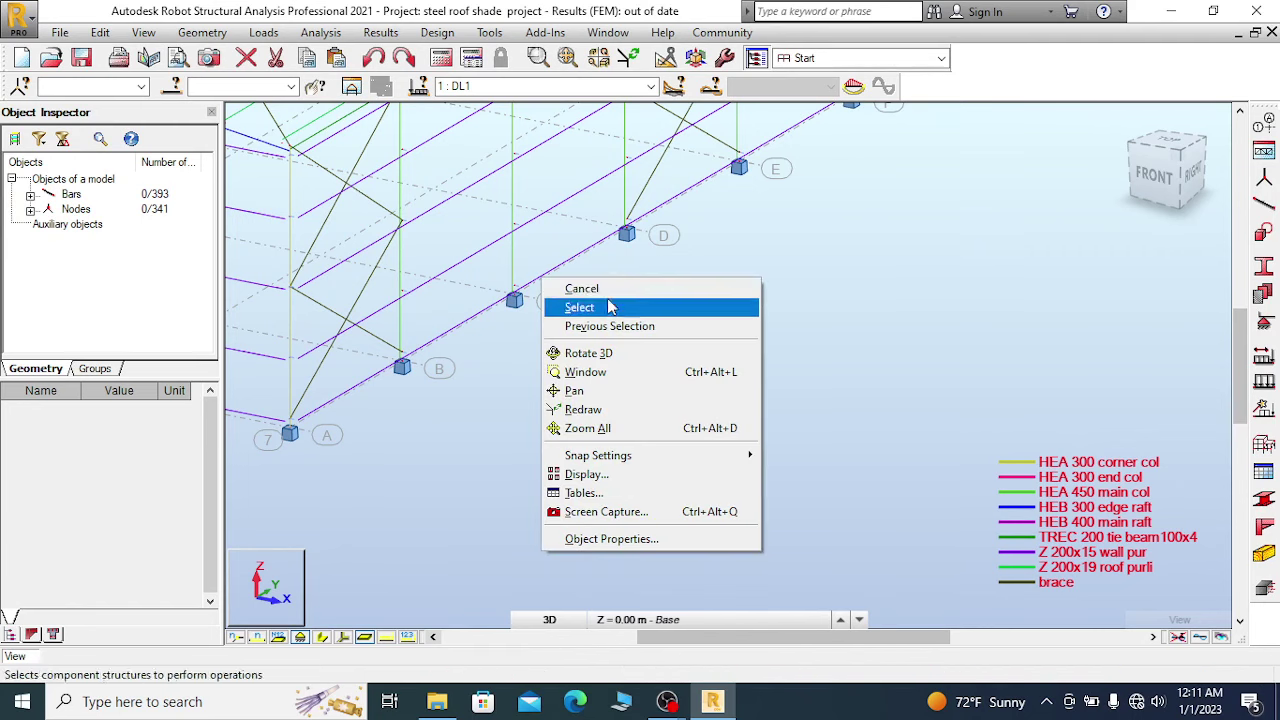
left_click(612, 307)
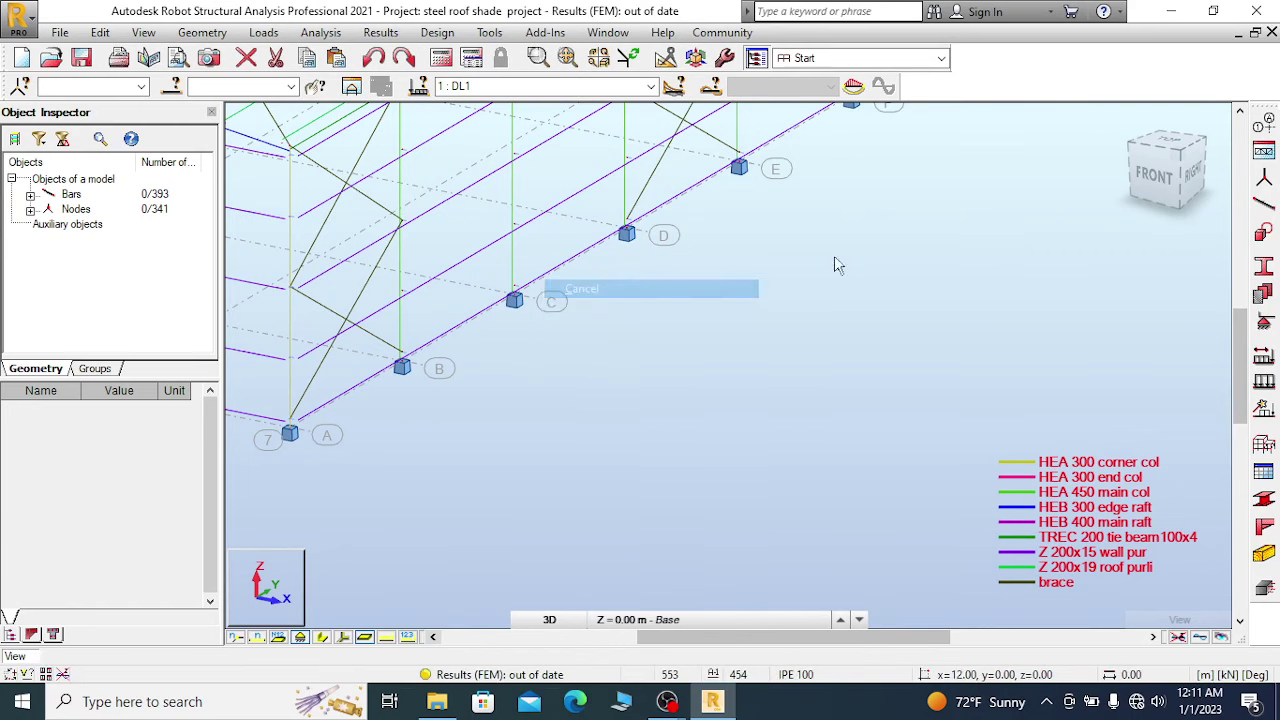
left_click(1195, 170)
scroll(868, 293, "down", 3)
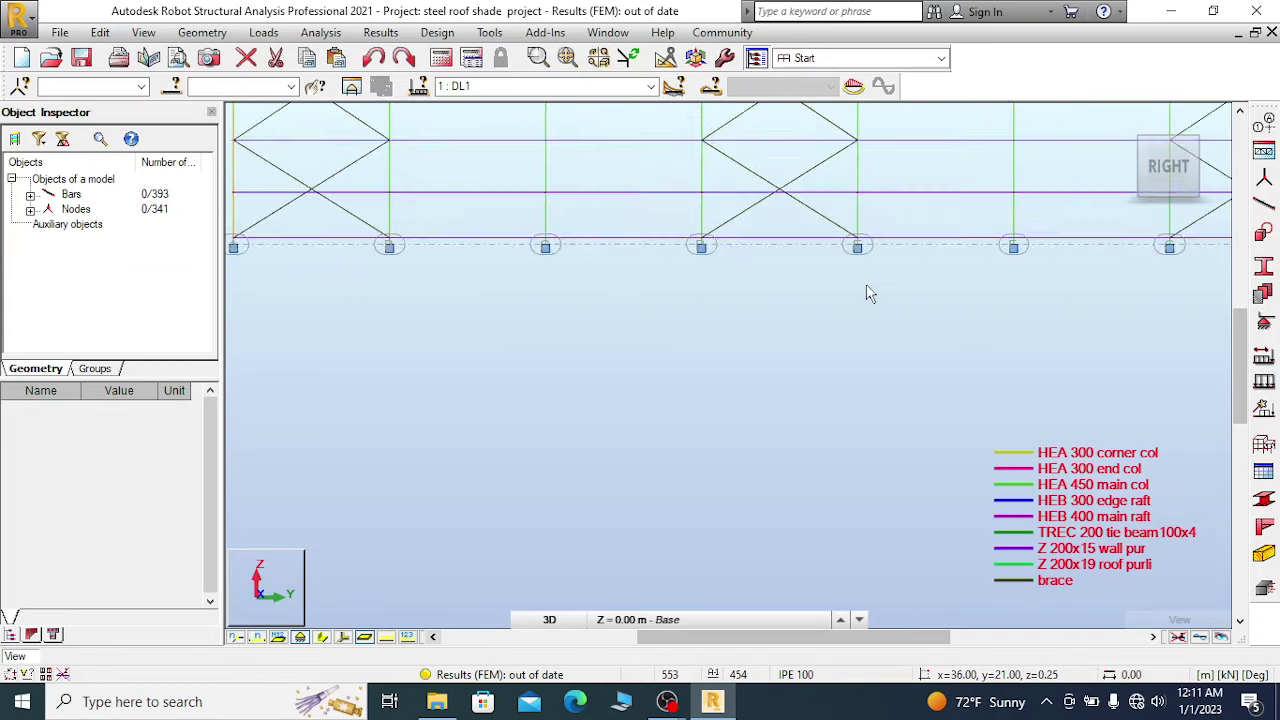
scroll(580, 292, "up", 2)
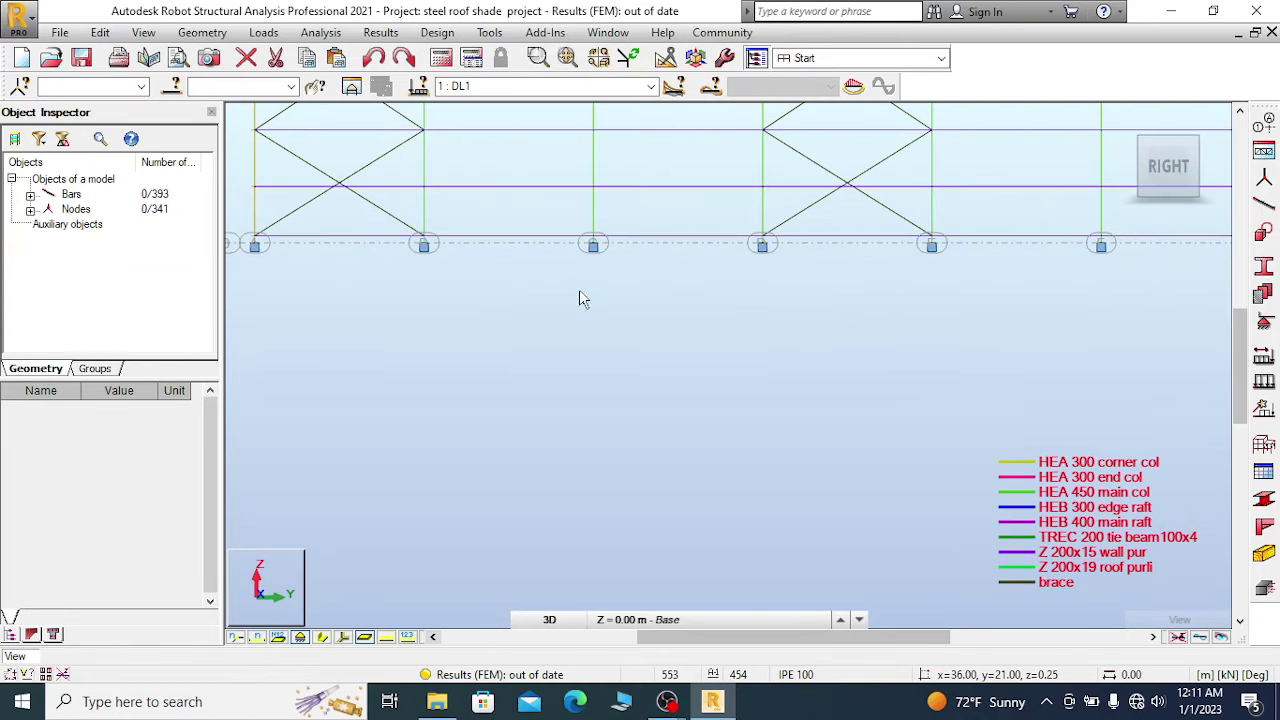
scroll(356, 227, "up", 2)
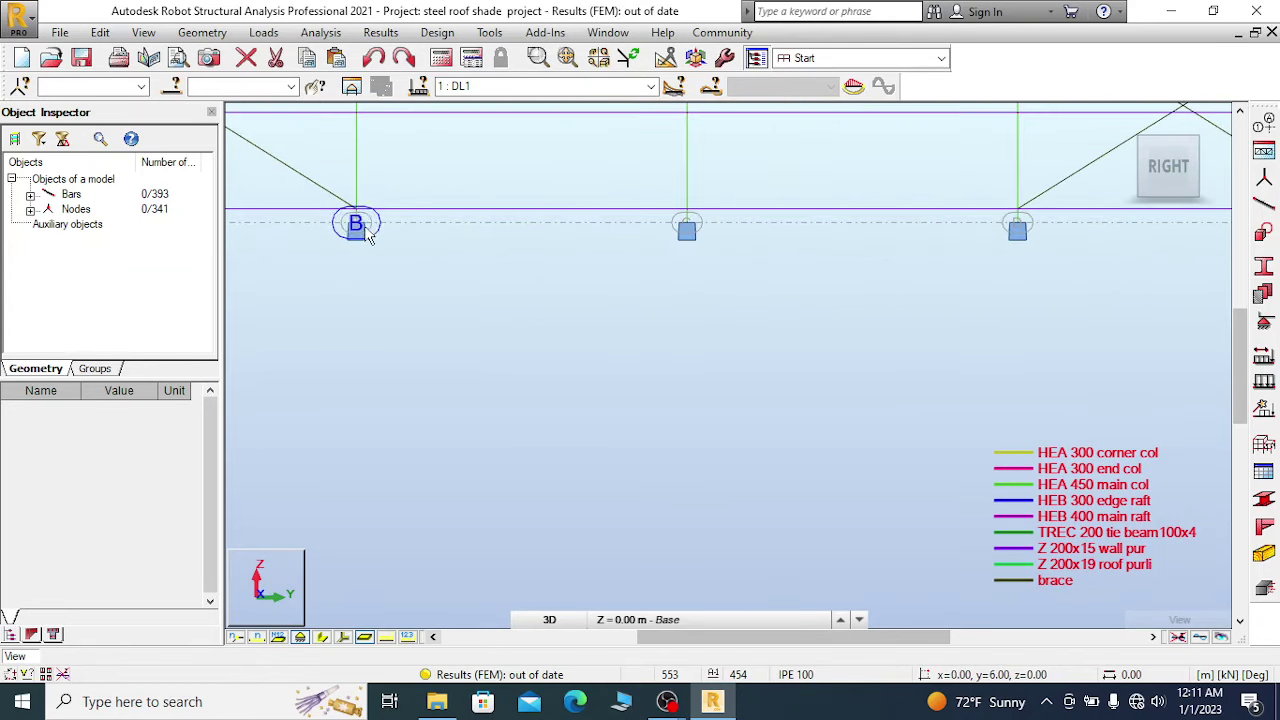
scroll(313, 251, "down", 1)
left_click_drag(316, 218, 1263, 333)
left_click_drag(1218, 336, 1207, 334)
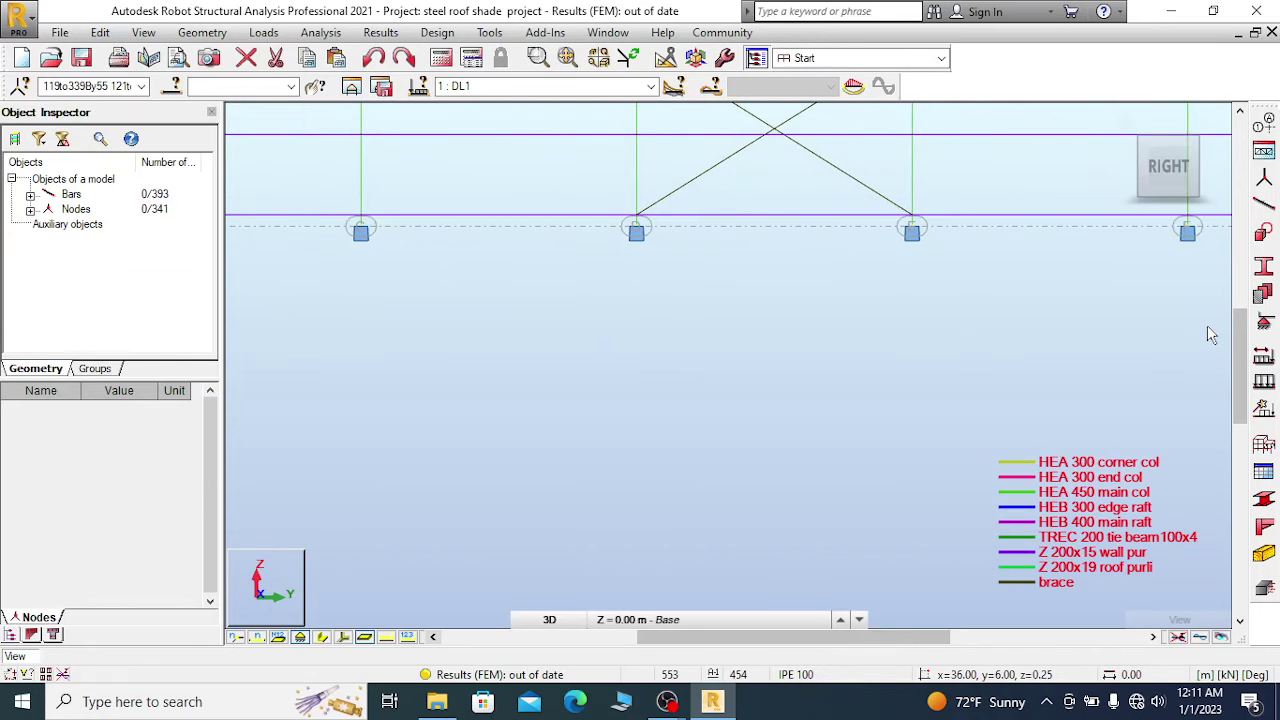
key("Escape")
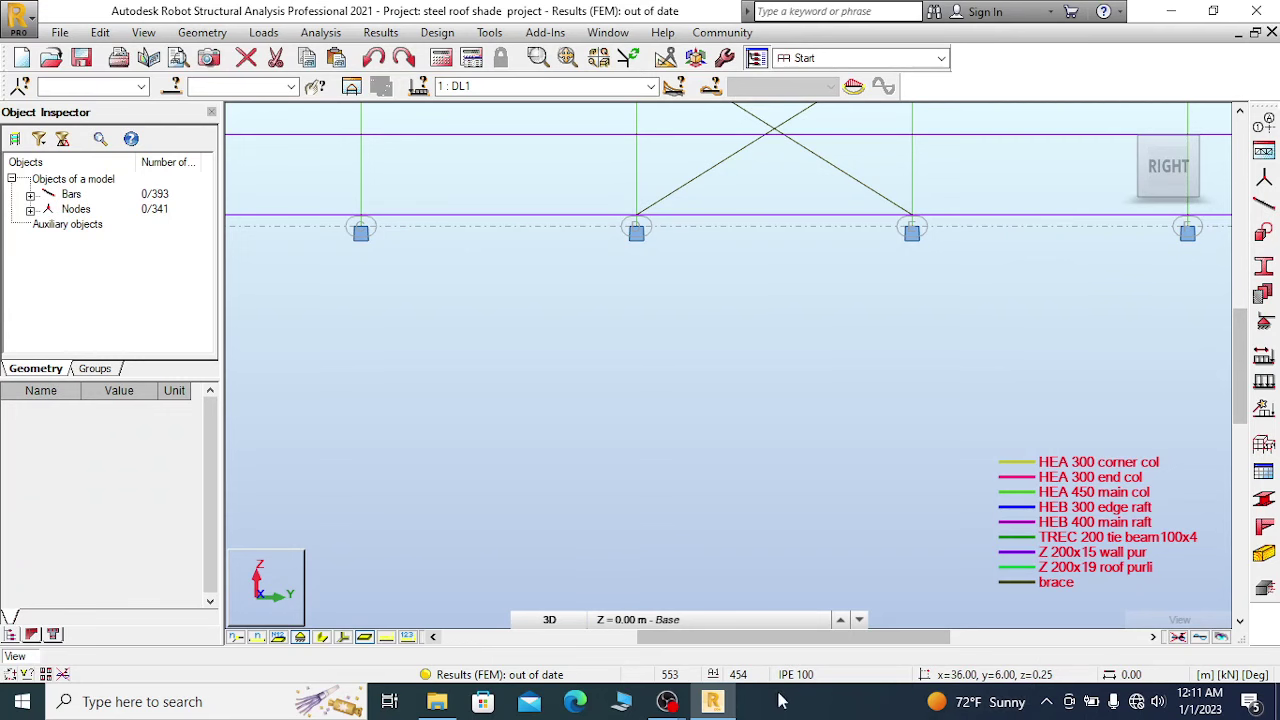
mouse_move(667, 701)
left_click(606, 606)
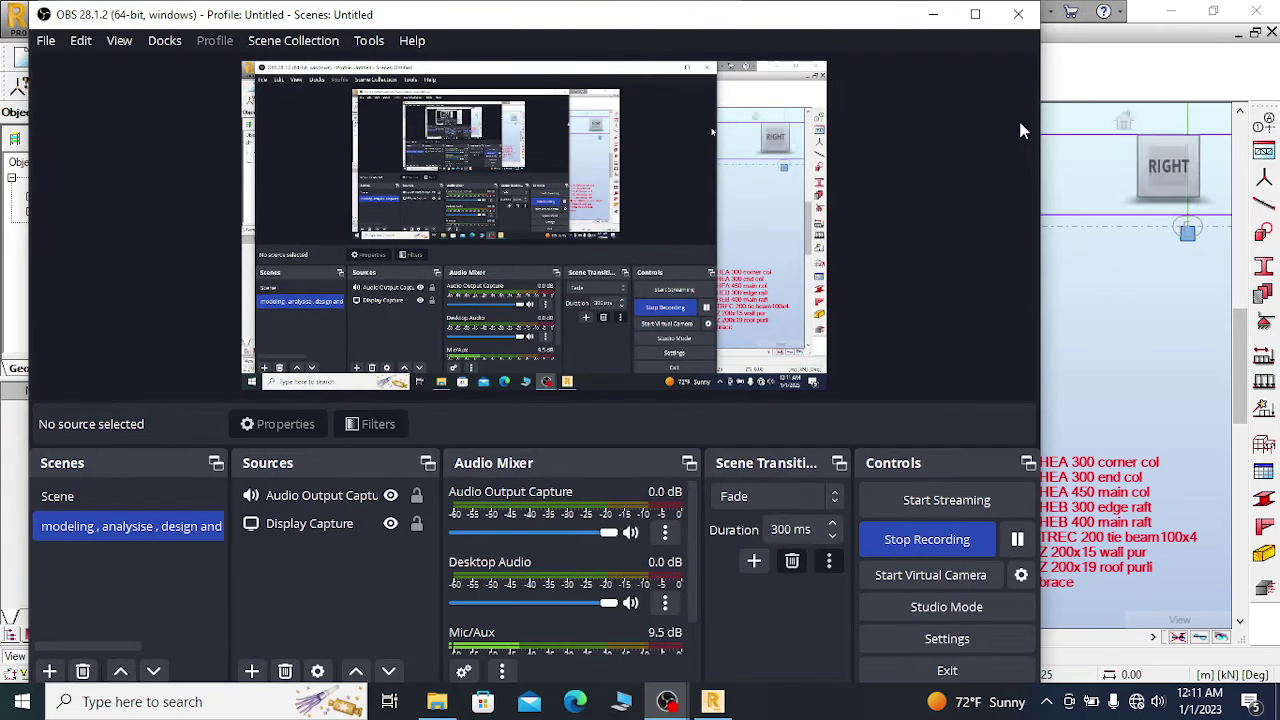
left_click(932, 14)
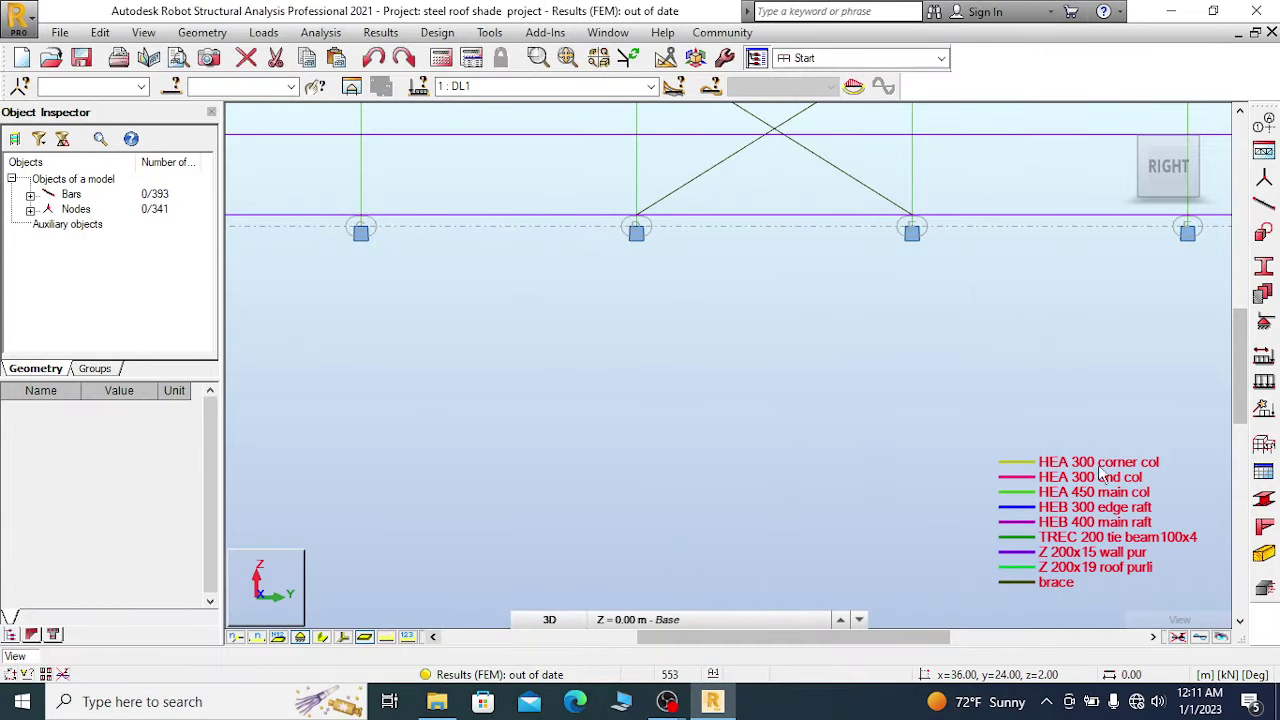
Make Pinned the active nodal support type in the Supports dialog and close the dialog.
scroll(565, 303, "down", 2)
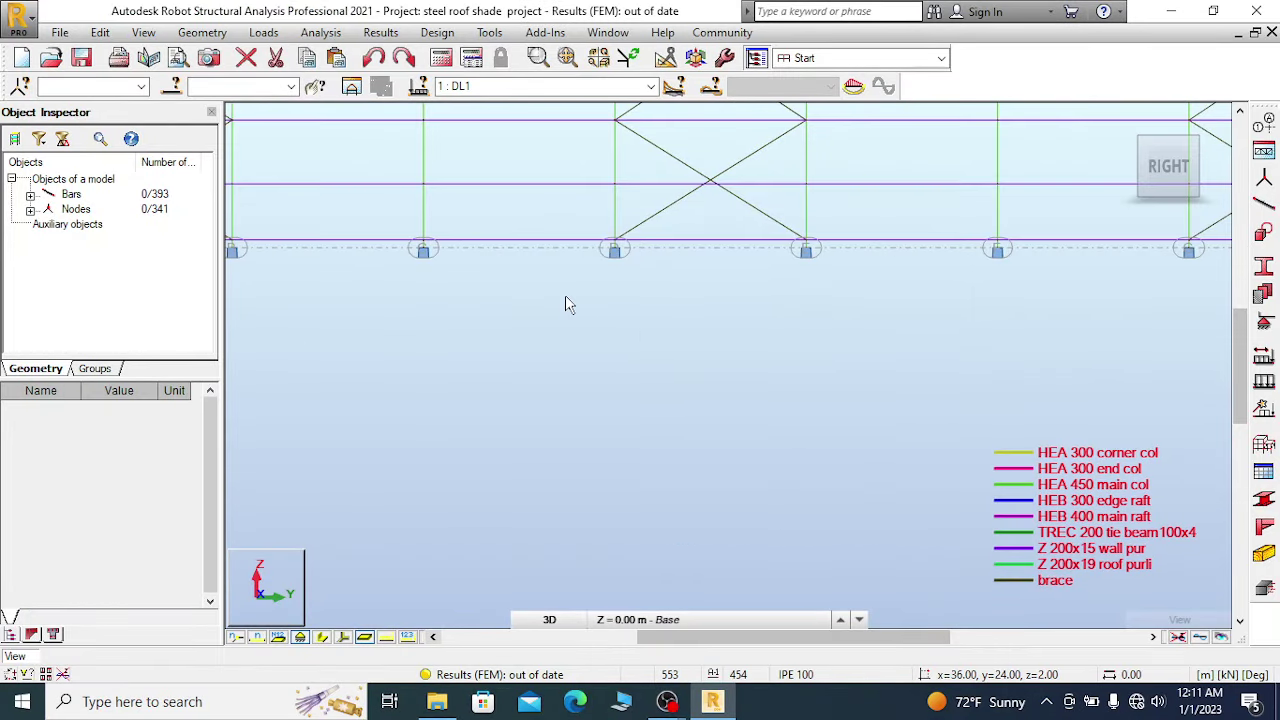
scroll(730, 260, "down", 3)
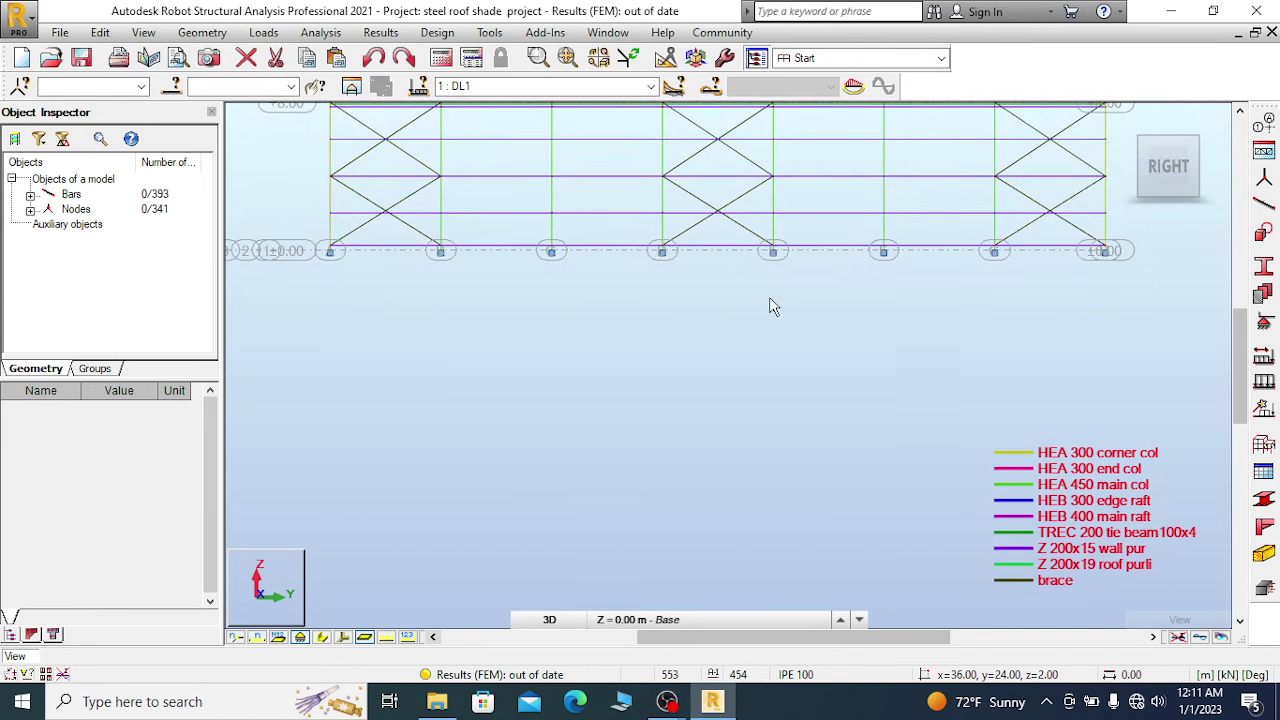
scroll(770, 305, "up", 1)
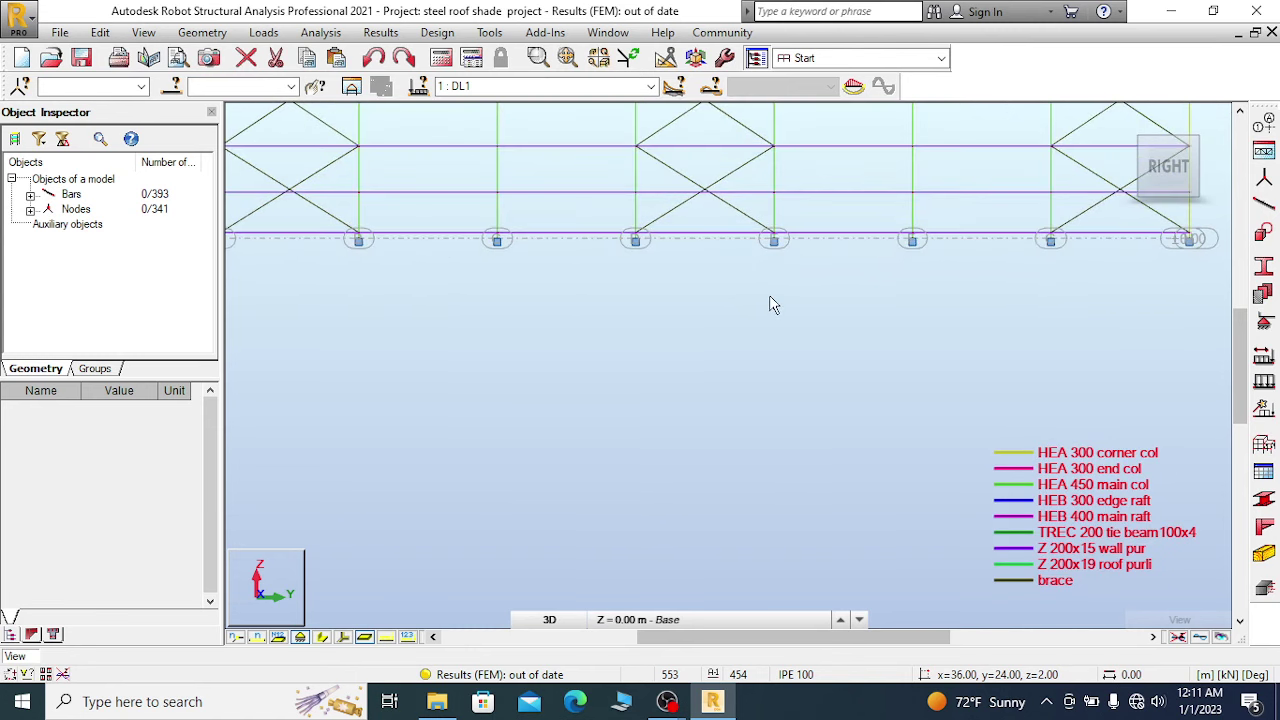
left_click(1263, 322)
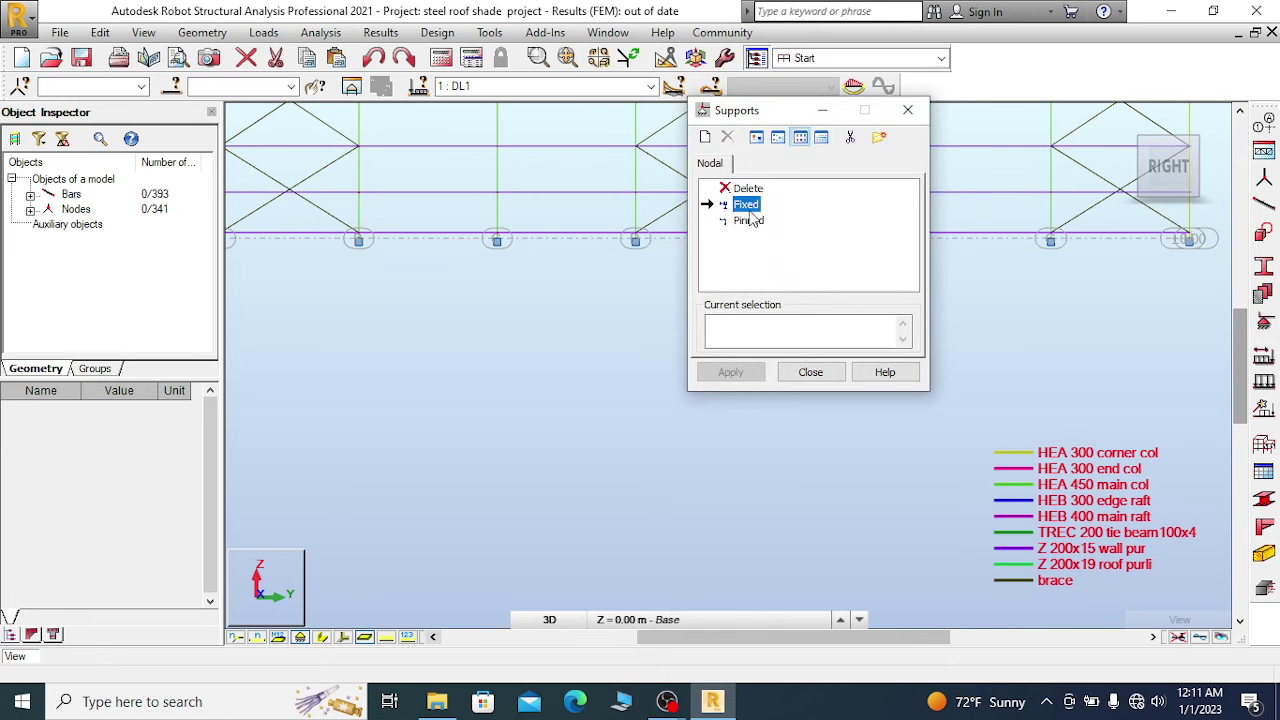
left_click(745, 221)
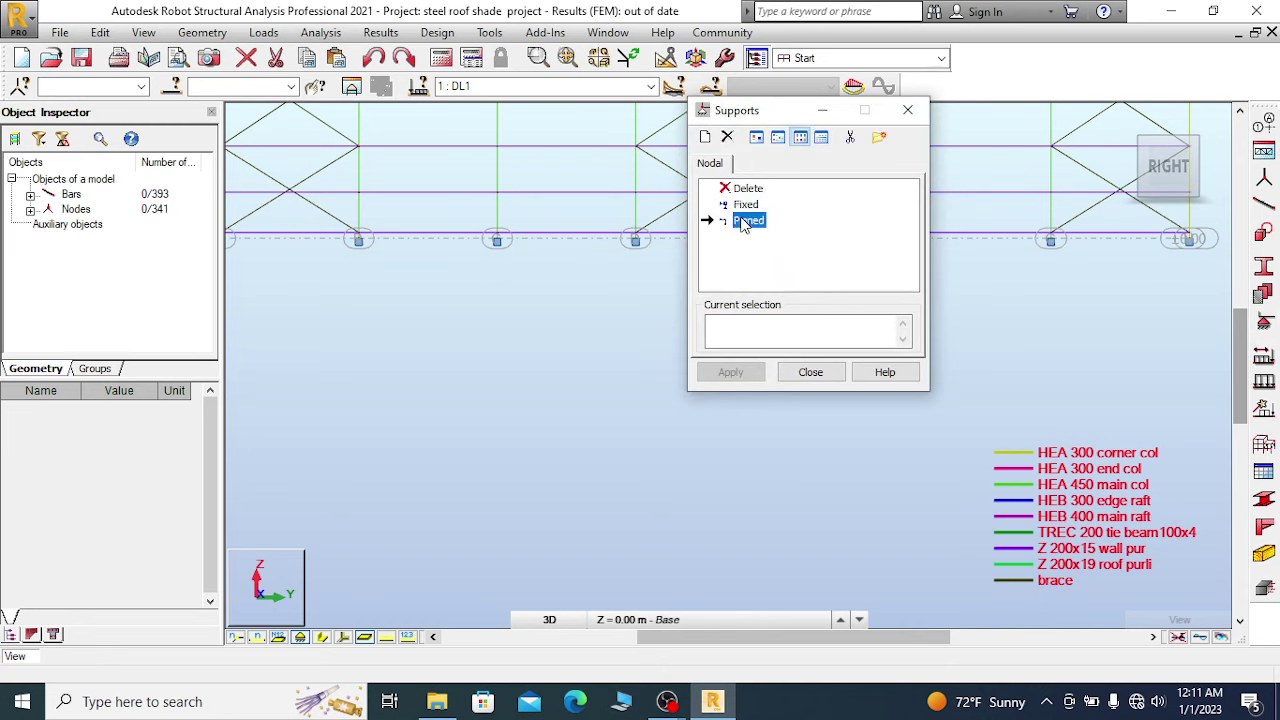
left_click(907, 110)
In the right elevation, assign Pinned supports to the base nodes of the main columns on axes C to G on both sides.
scroll(622, 250, "down", 1)
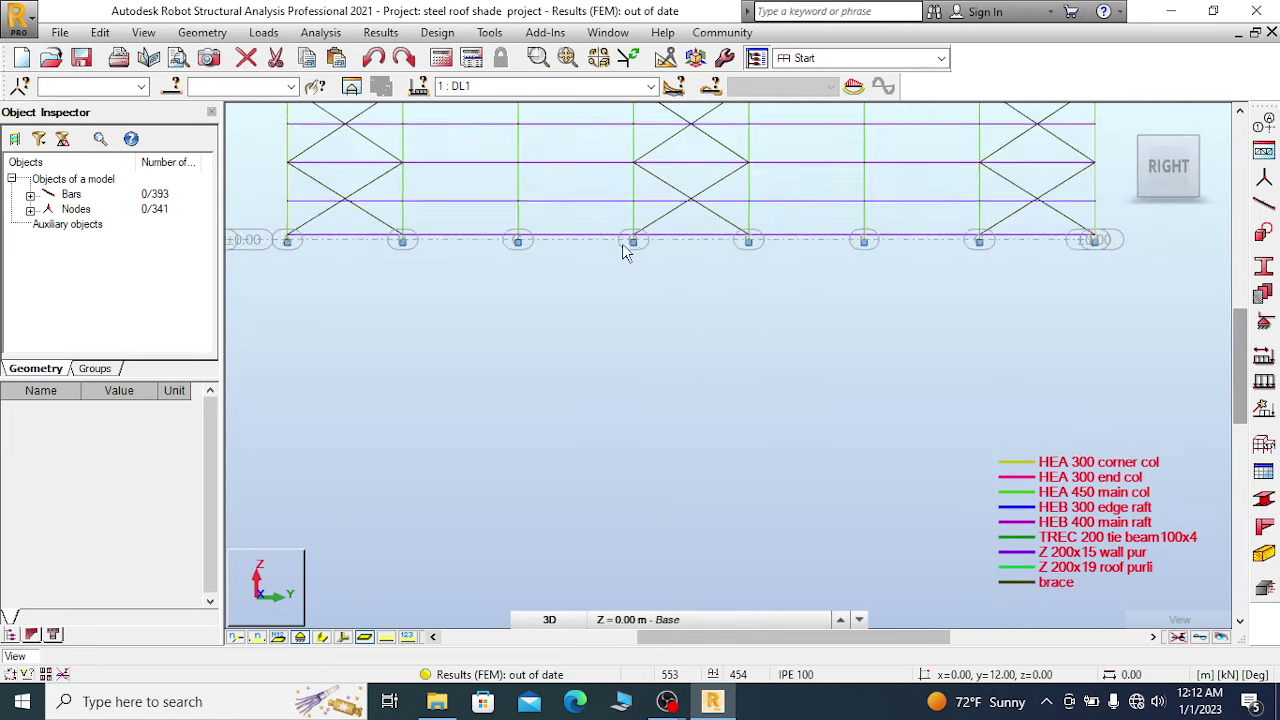
scroll(760, 250, "down", 1)
scroll(801, 244, "up", 2)
scroll(757, 244, "down", 1)
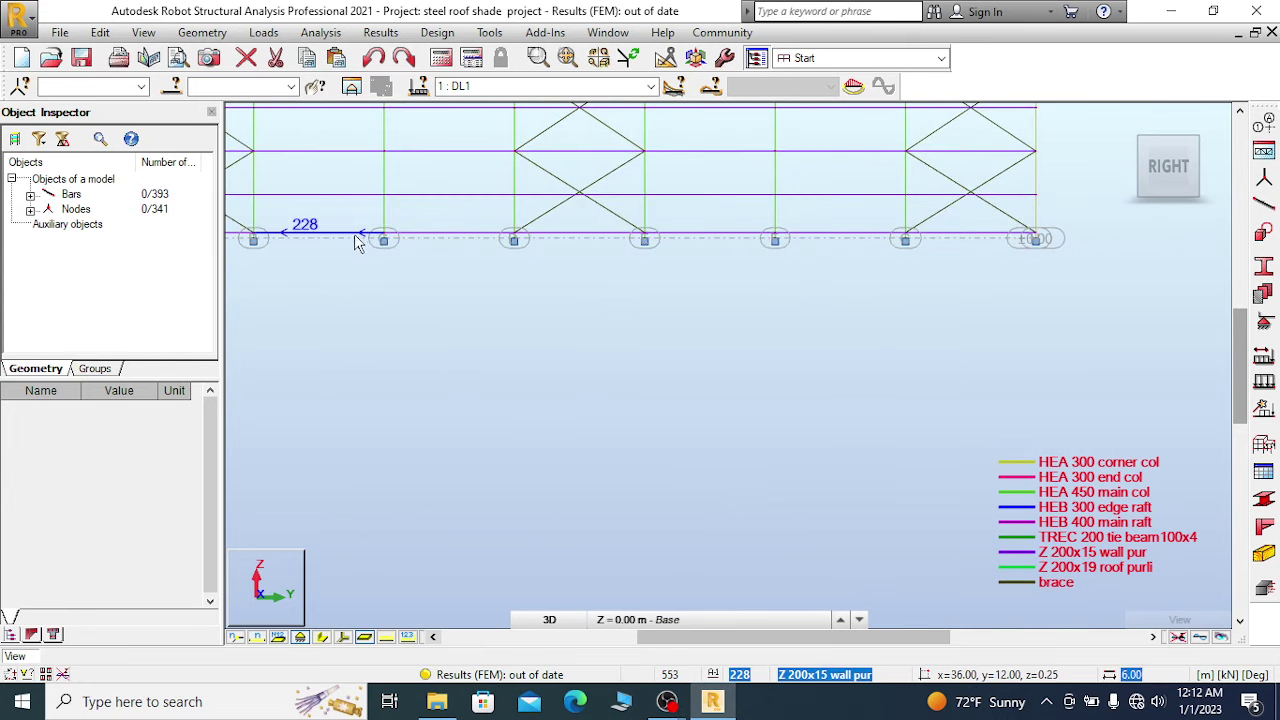
left_click_drag(357, 237, 945, 327)
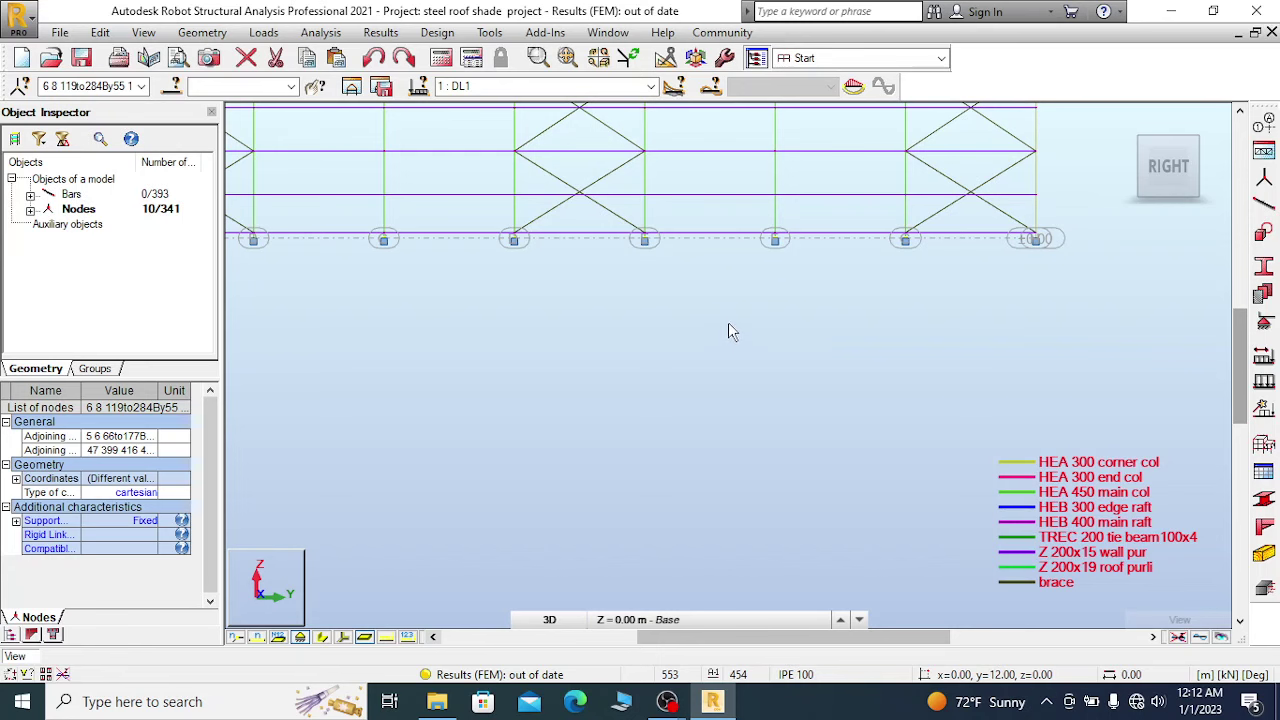
left_click(1262, 320)
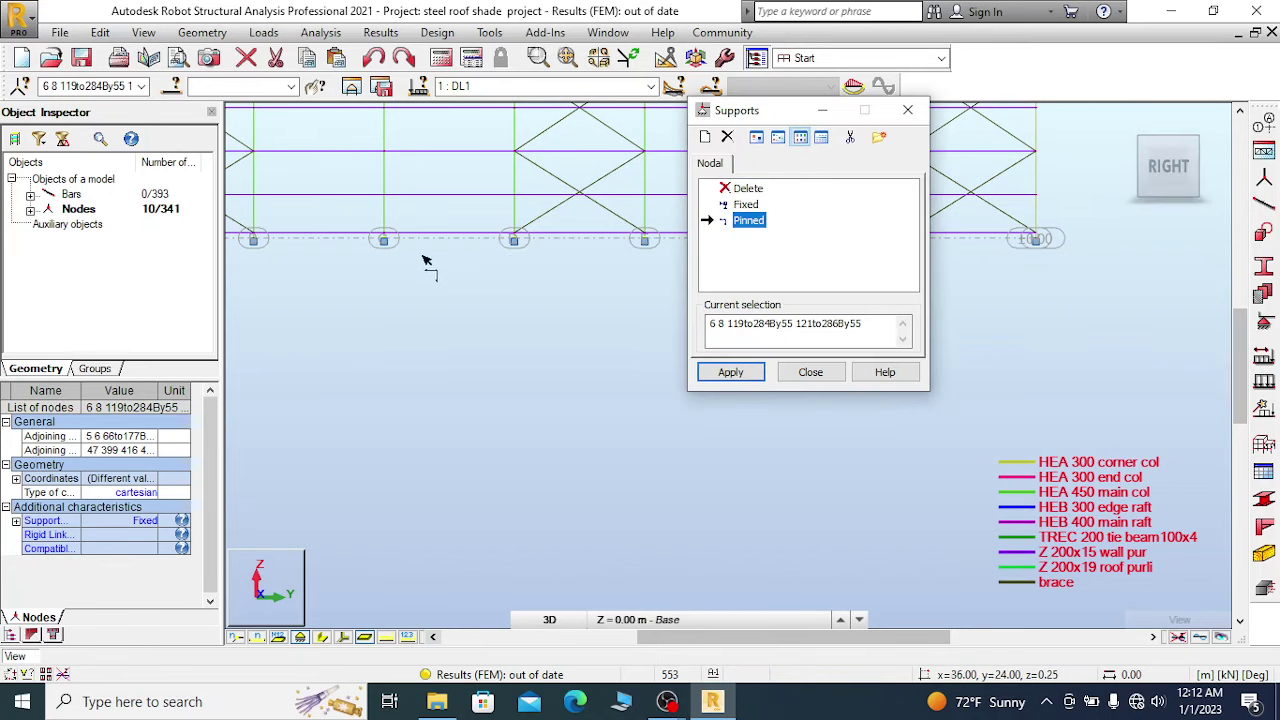
left_click(740, 375)
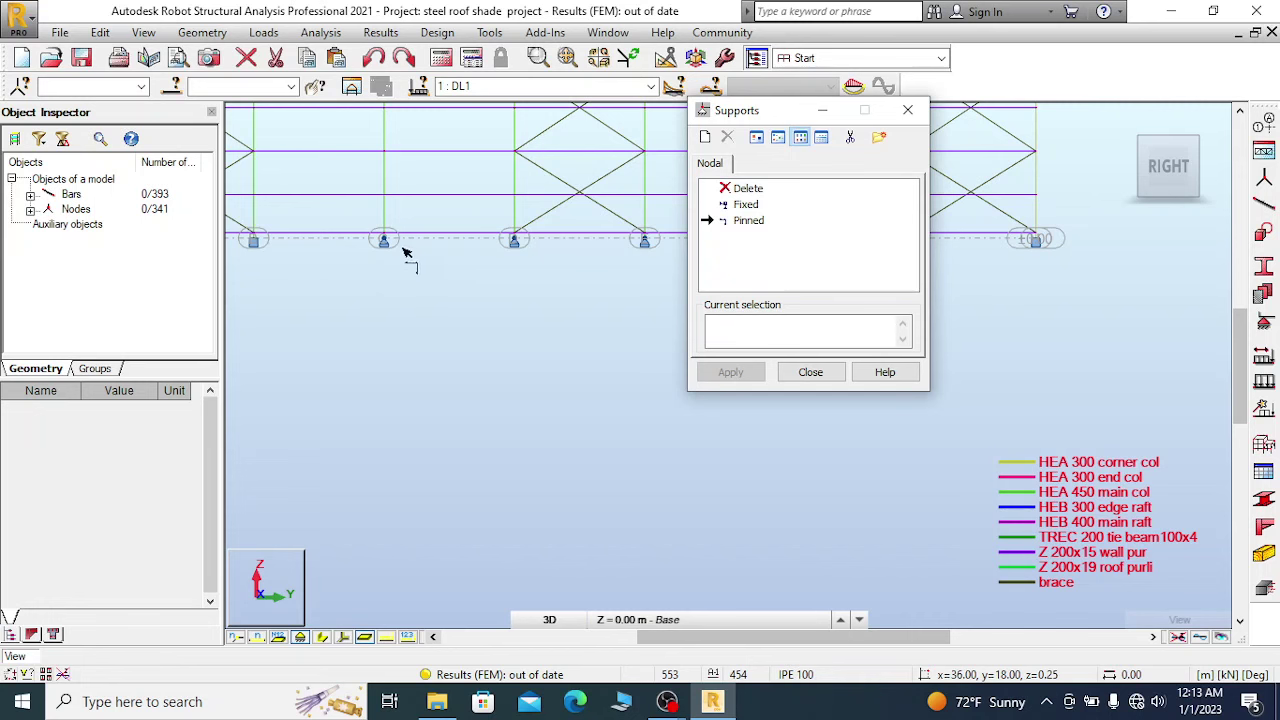
left_click(811, 372)
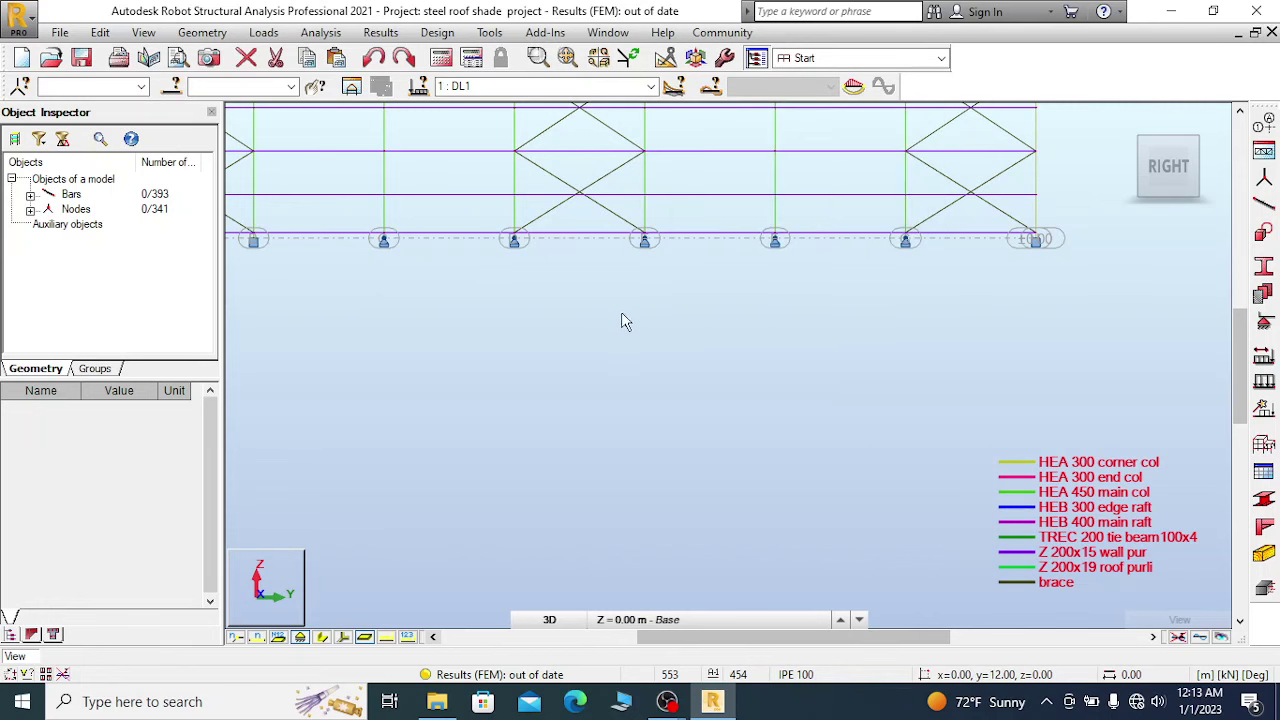
Return the frame to a 3D view and check the support types along the front gable and both long sides.
scroll(700, 320, "down", 3)
middle_click_drag(730, 230, 797, 551, "shift")
middle_click_drag(689, 531, 516, 362, "shift")
scroll(516, 362, "up", 2)
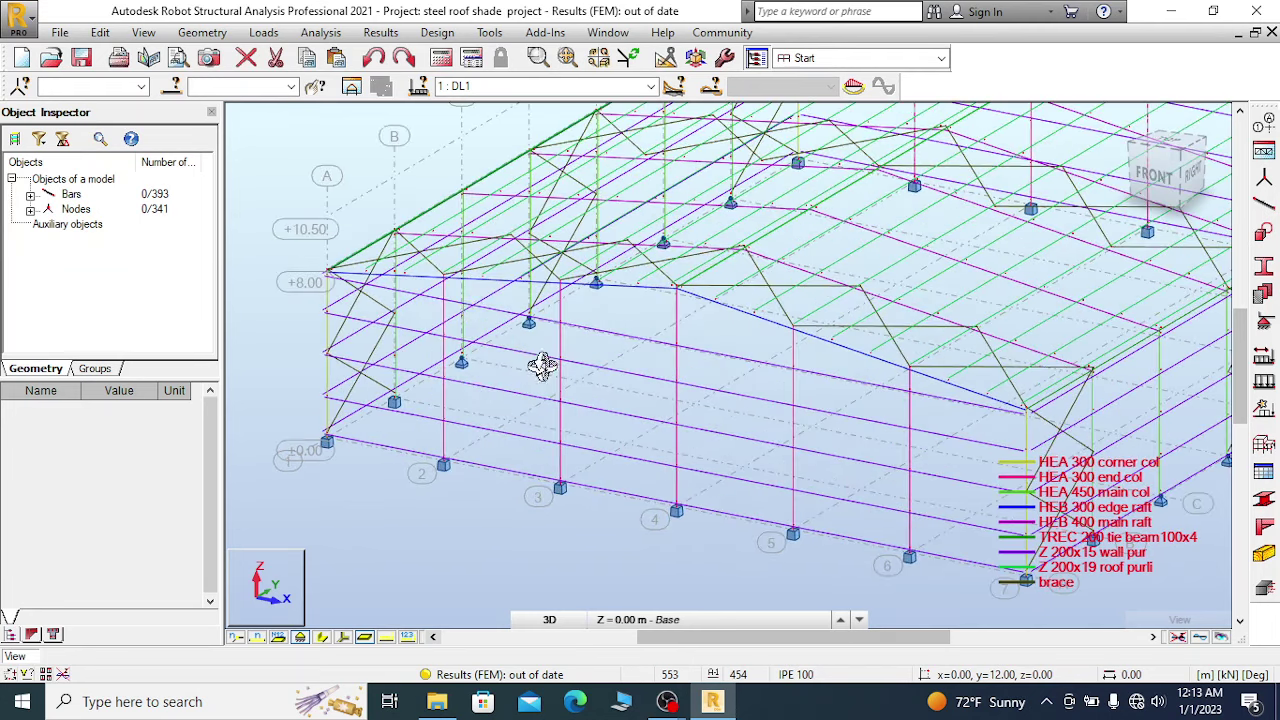
scroll(1071, 393, "up", 2)
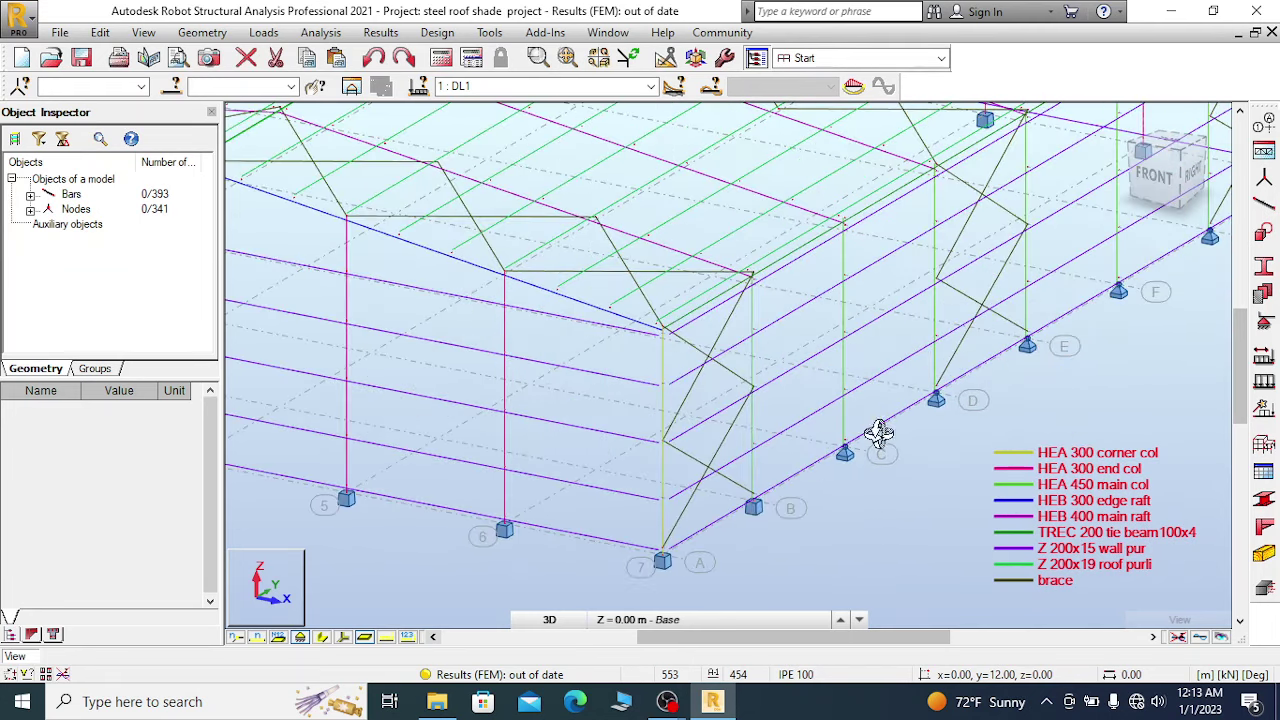
scroll(717, 338, "down", 3)
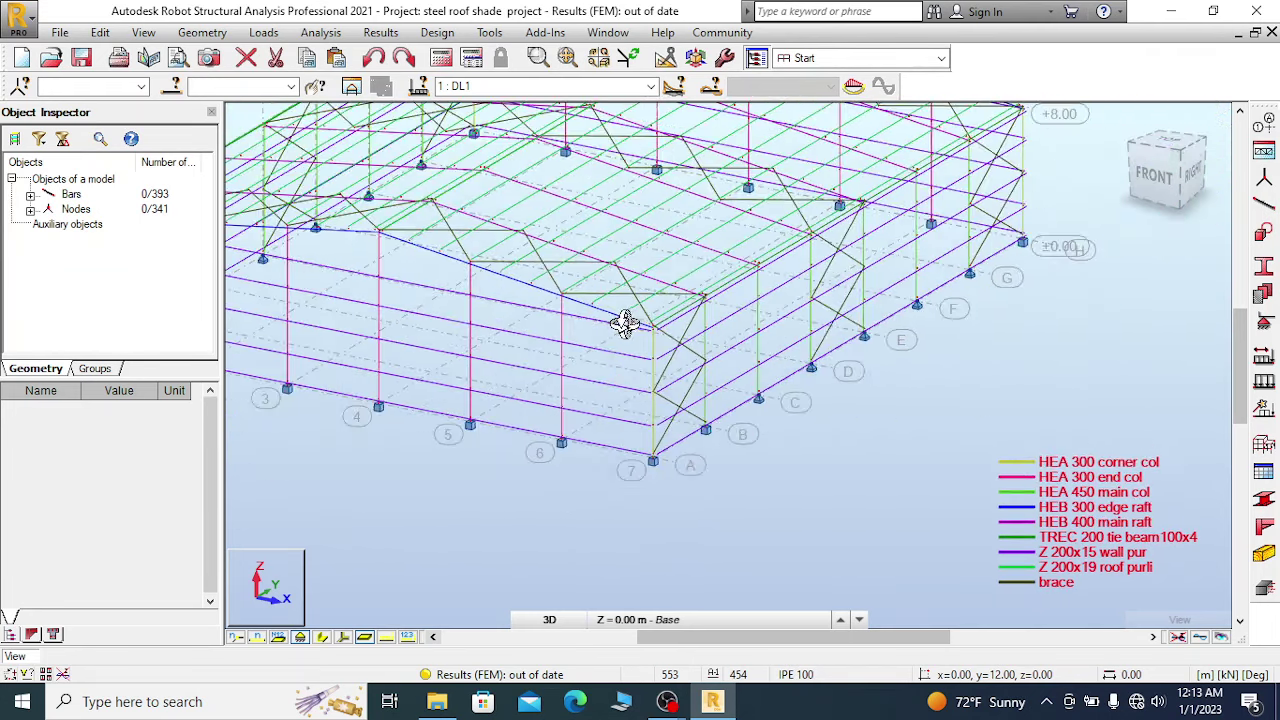
scroll(912, 338, "up", 3)
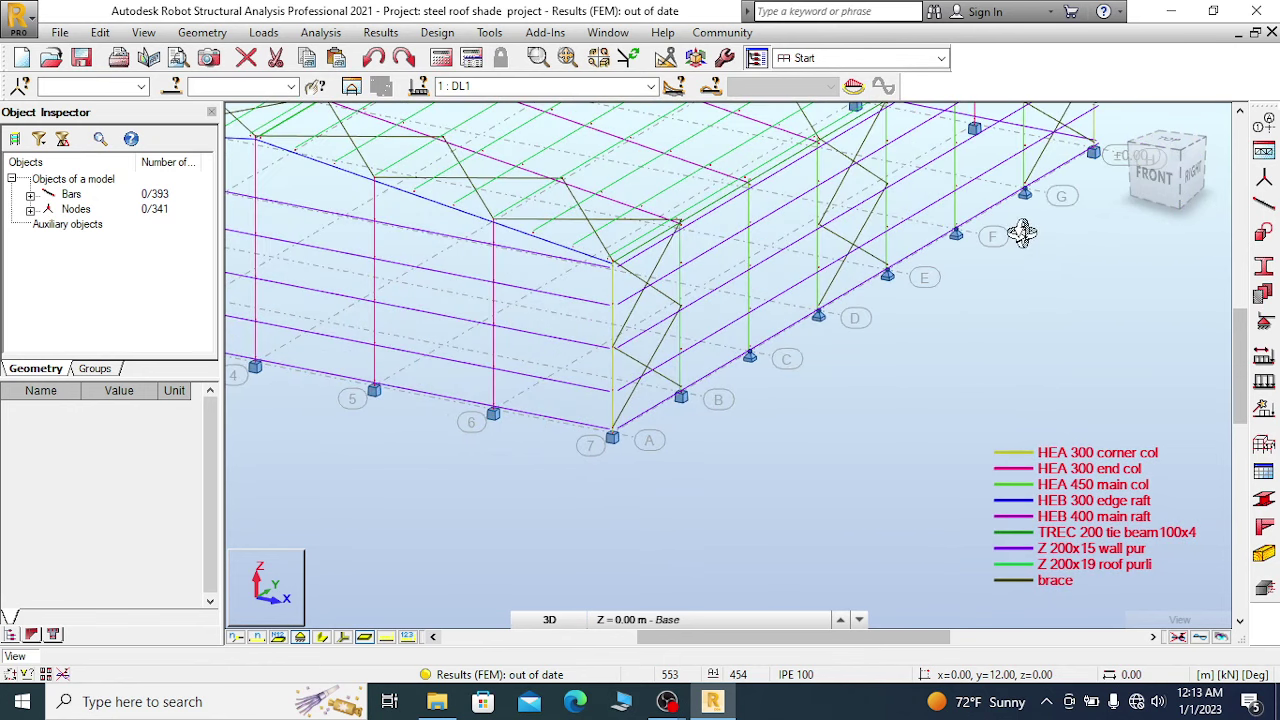
scroll(683, 432, "up", 2)
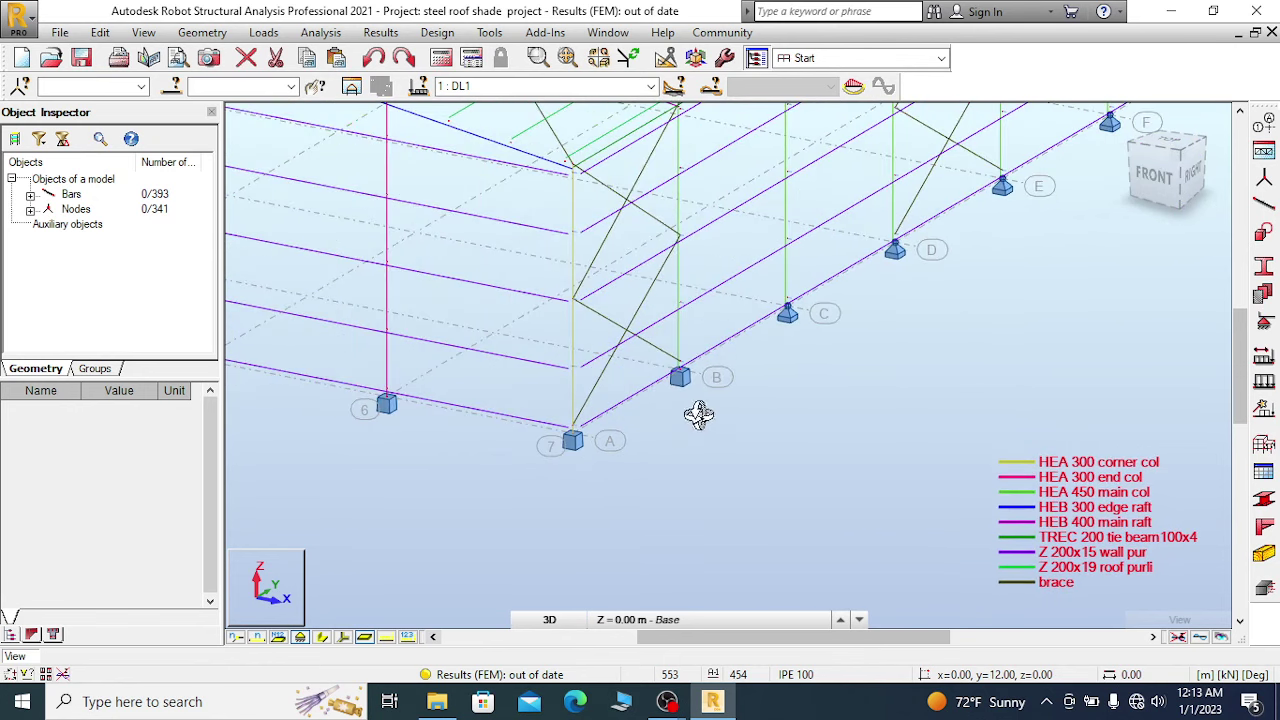
In the right elevation, assign Pinned supports to the main column base nodes on axis B on both sides and close the Supports dialog.
left_click(1197, 178)
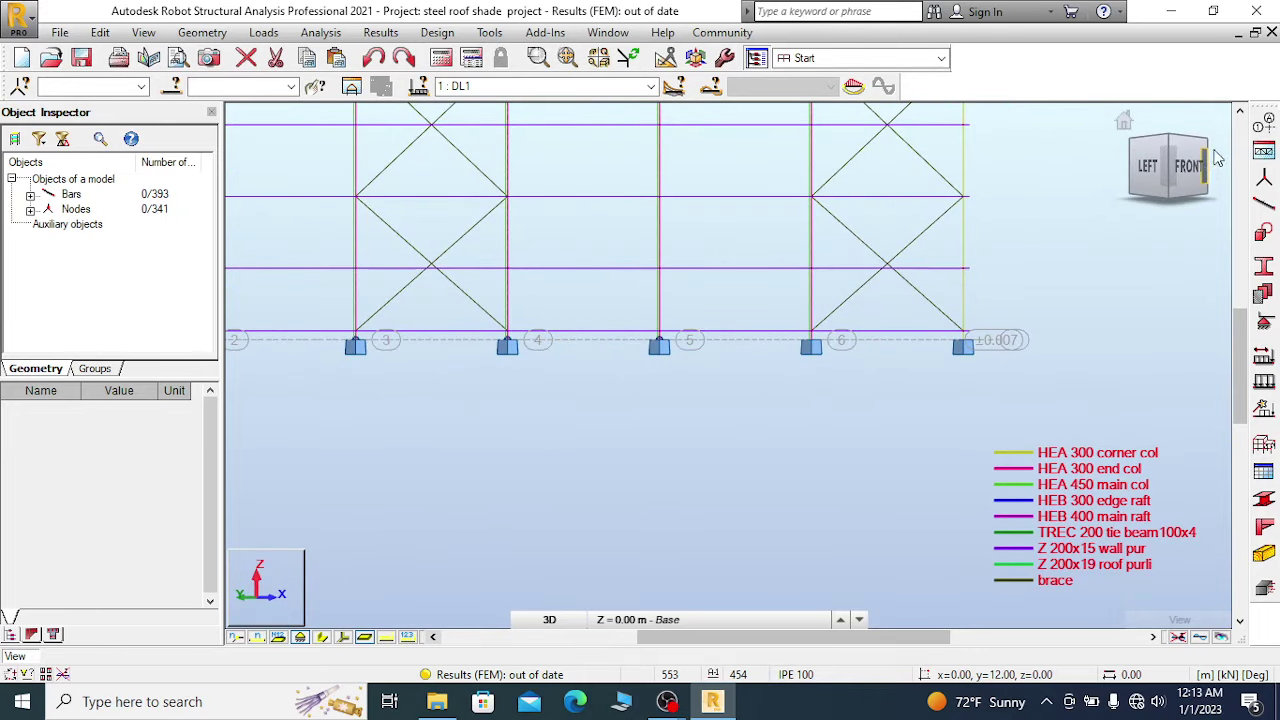
left_click(1123, 121)
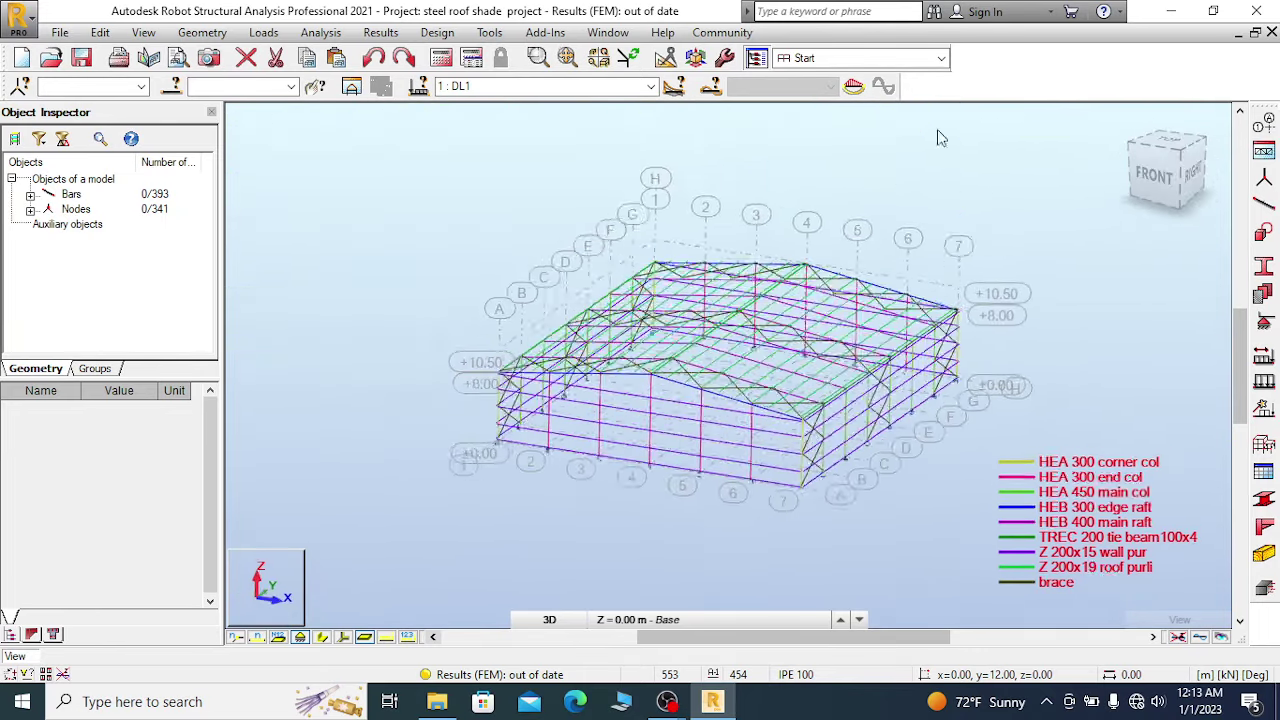
scroll(899, 504, "up", 2)
scroll(729, 480, "up", 5)
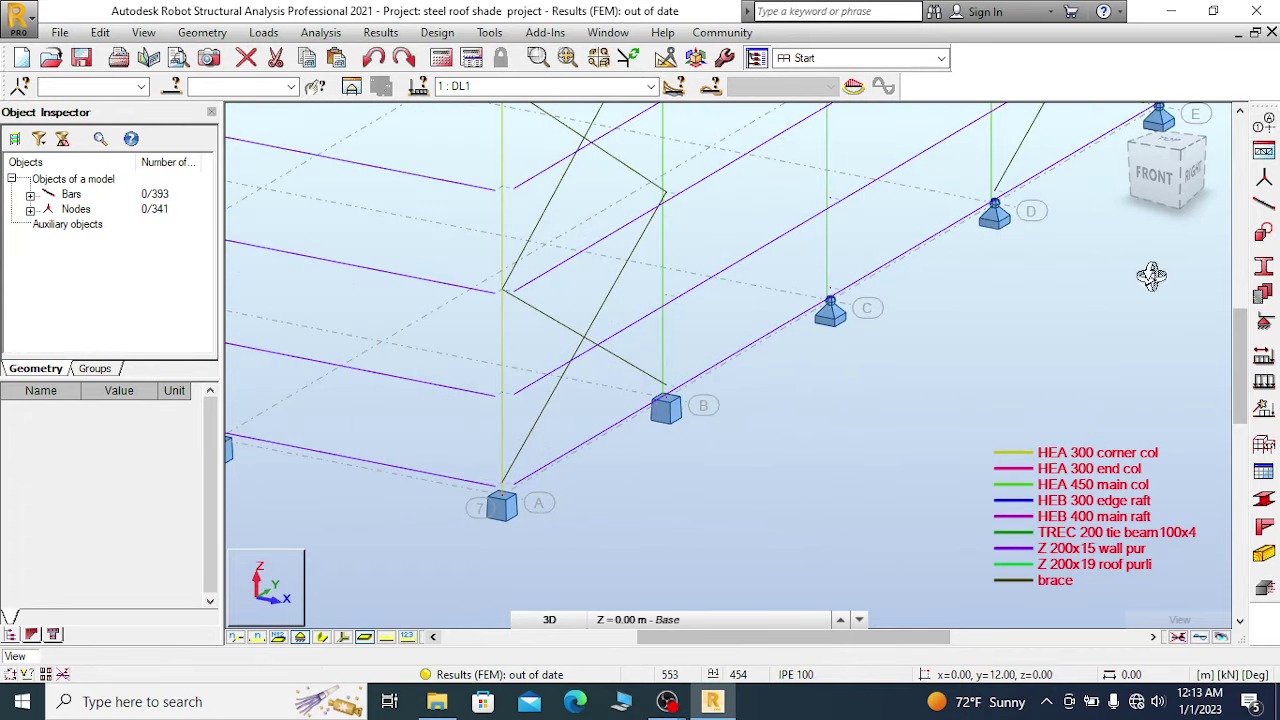
left_click(1201, 180)
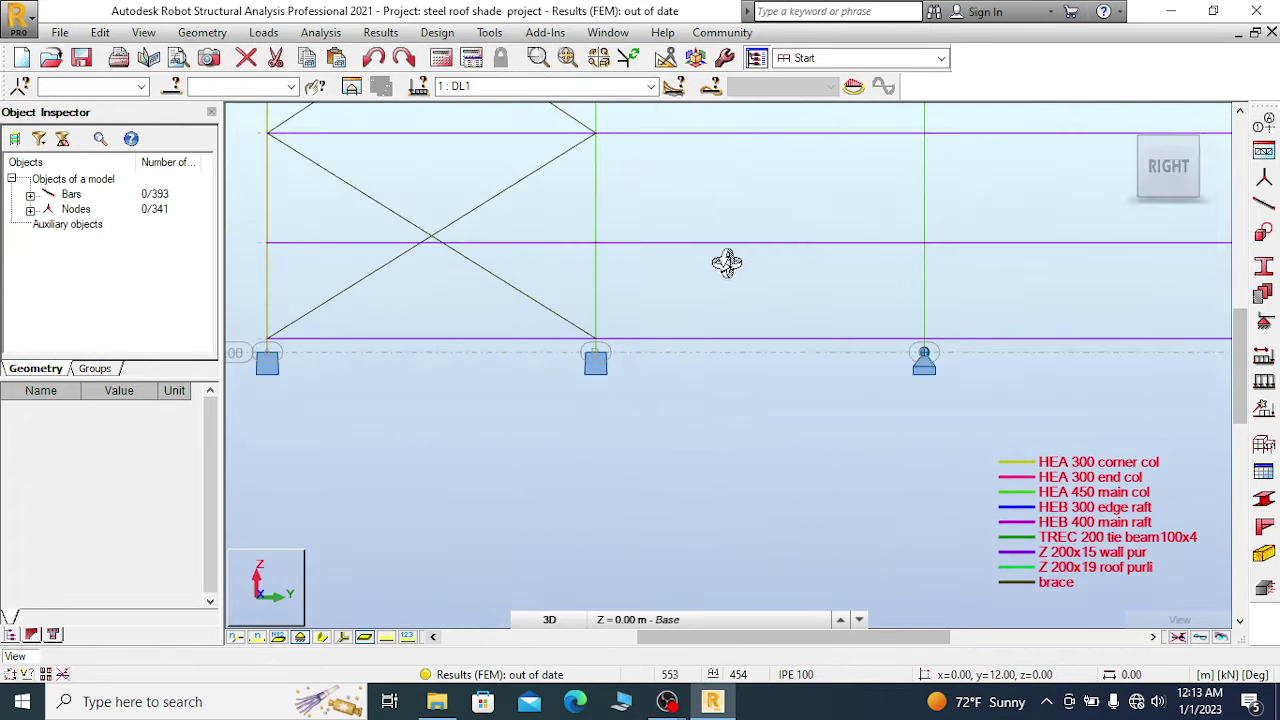
scroll(594, 380, "up", 2)
scroll(594, 380, "up", 1)
right_click(514, 337)
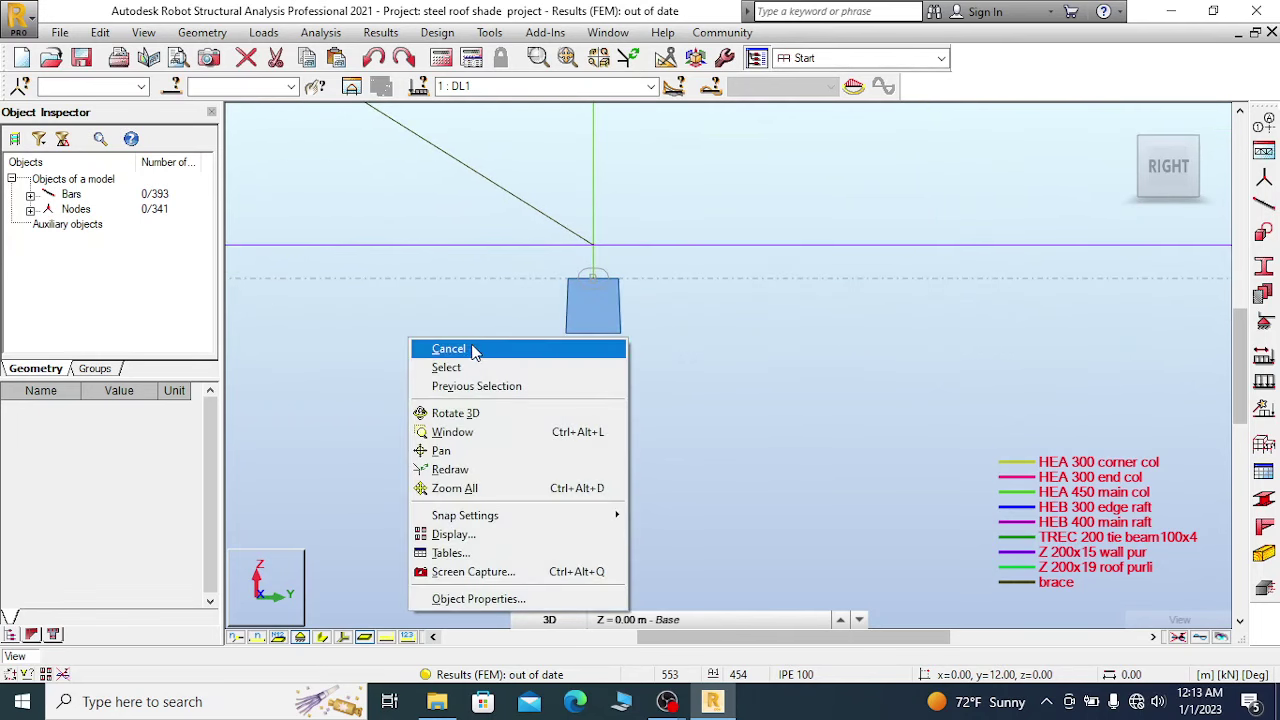
left_click(548, 293)
left_click_drag(541, 255, 690, 418)
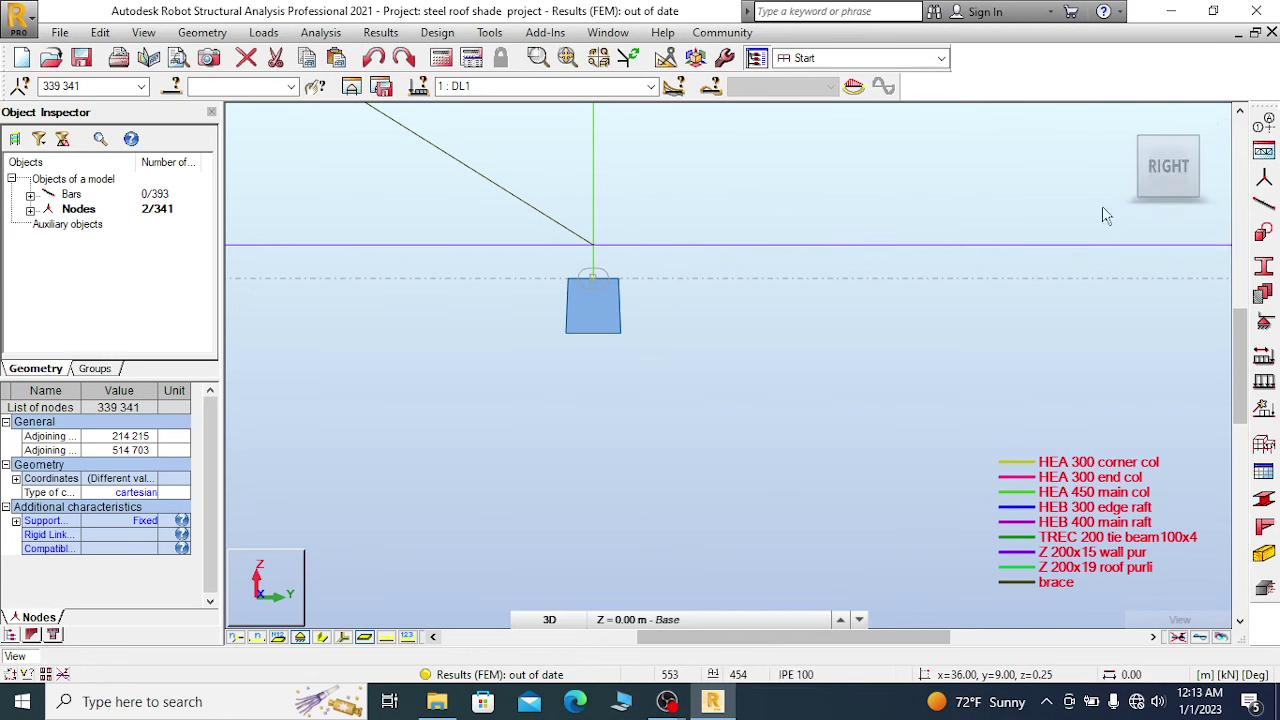
left_click(1265, 322)
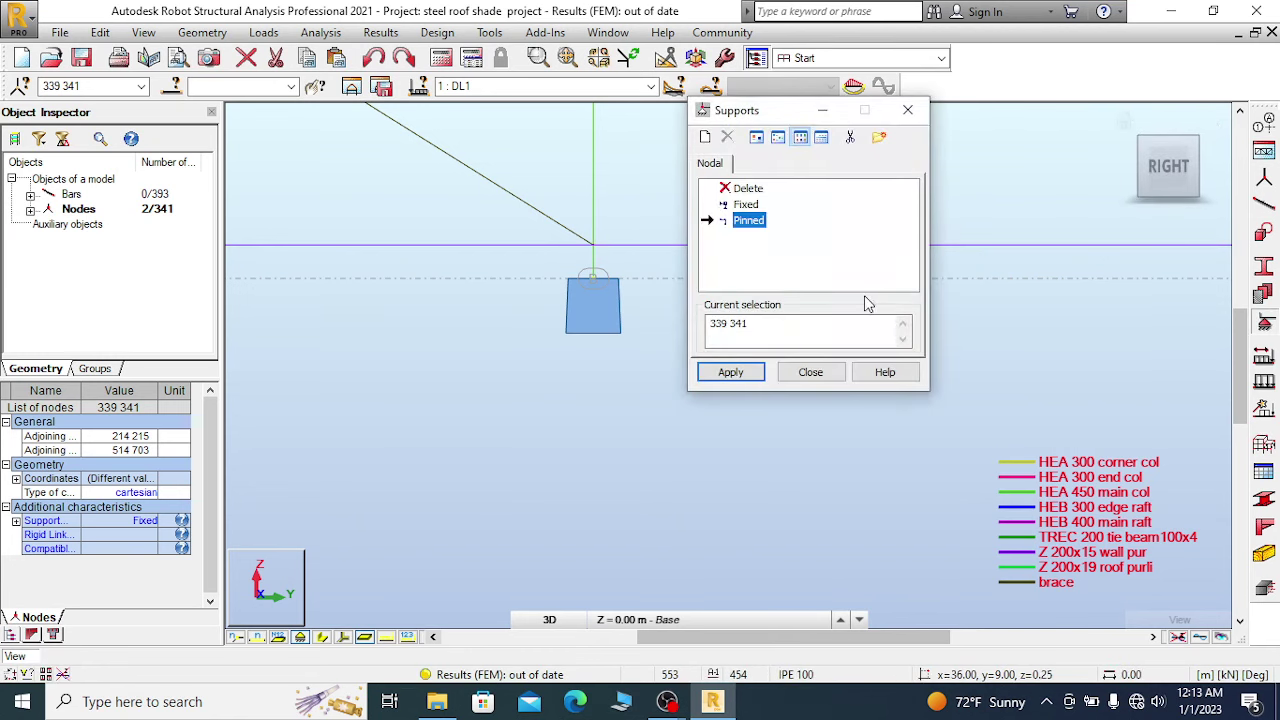
left_click(748, 220)
left_click(730, 372)
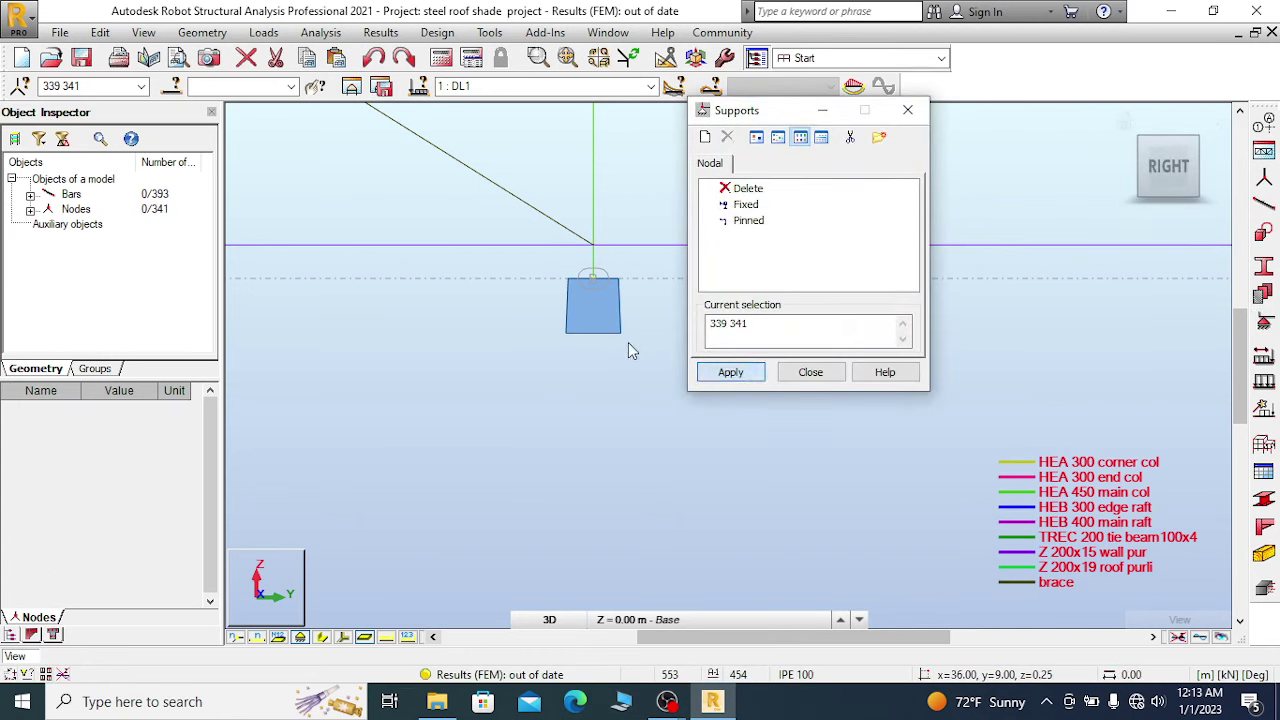
left_click(588, 333)
left_click(810, 372)
Return the frame to a 3D view and turn on the display of the support symbols.
scroll(840, 325, "down", 1)
scroll(840, 325, "down", 1)
left_click(1123, 124)
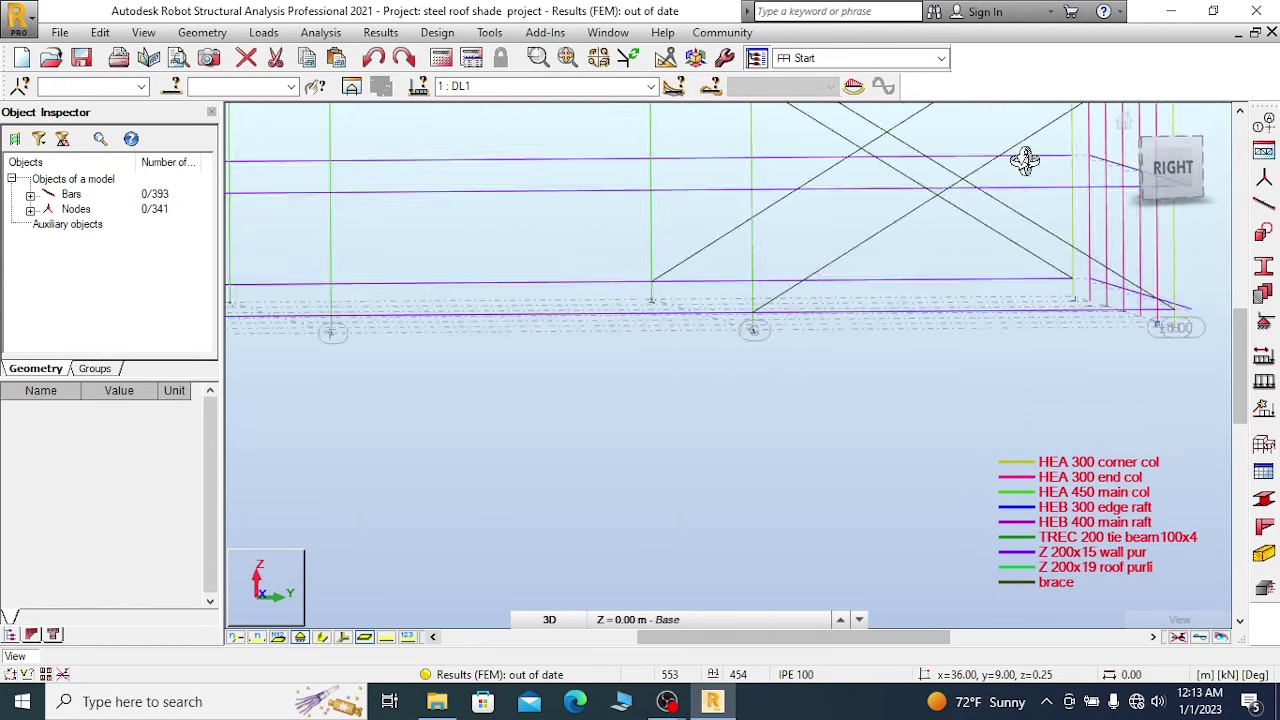
scroll(460, 432, "up", 2)
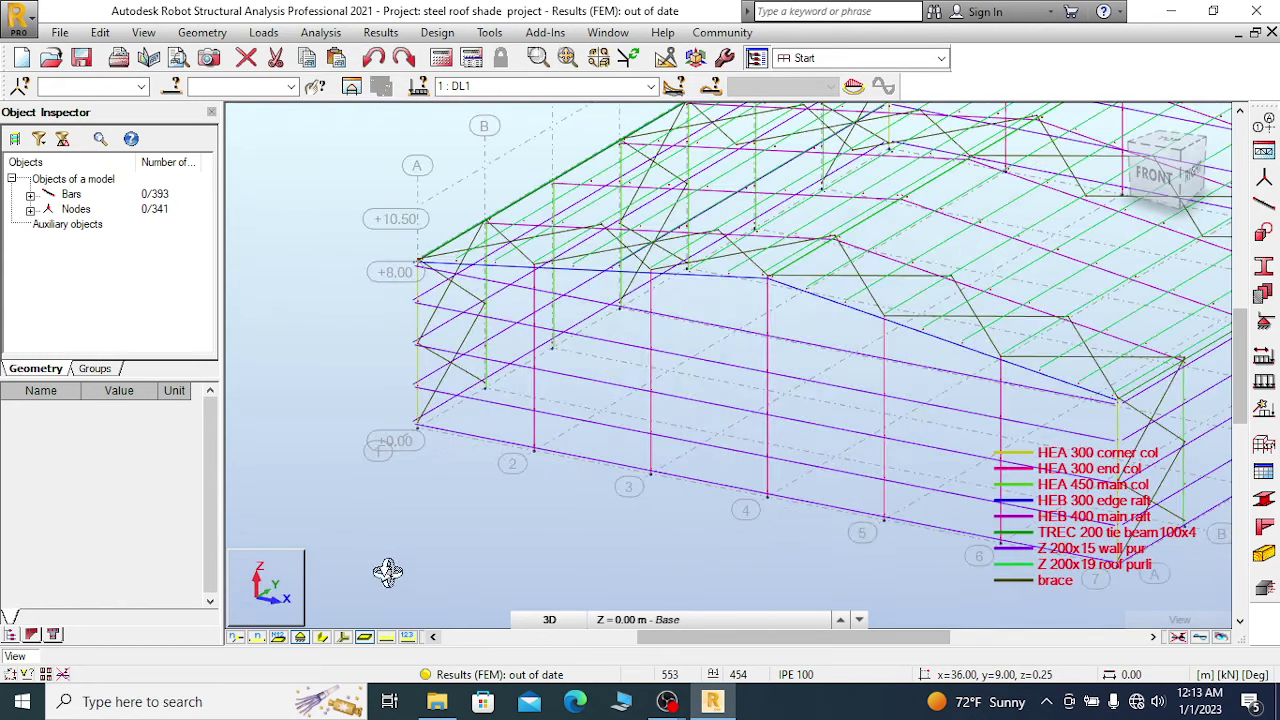
left_click(301, 638)
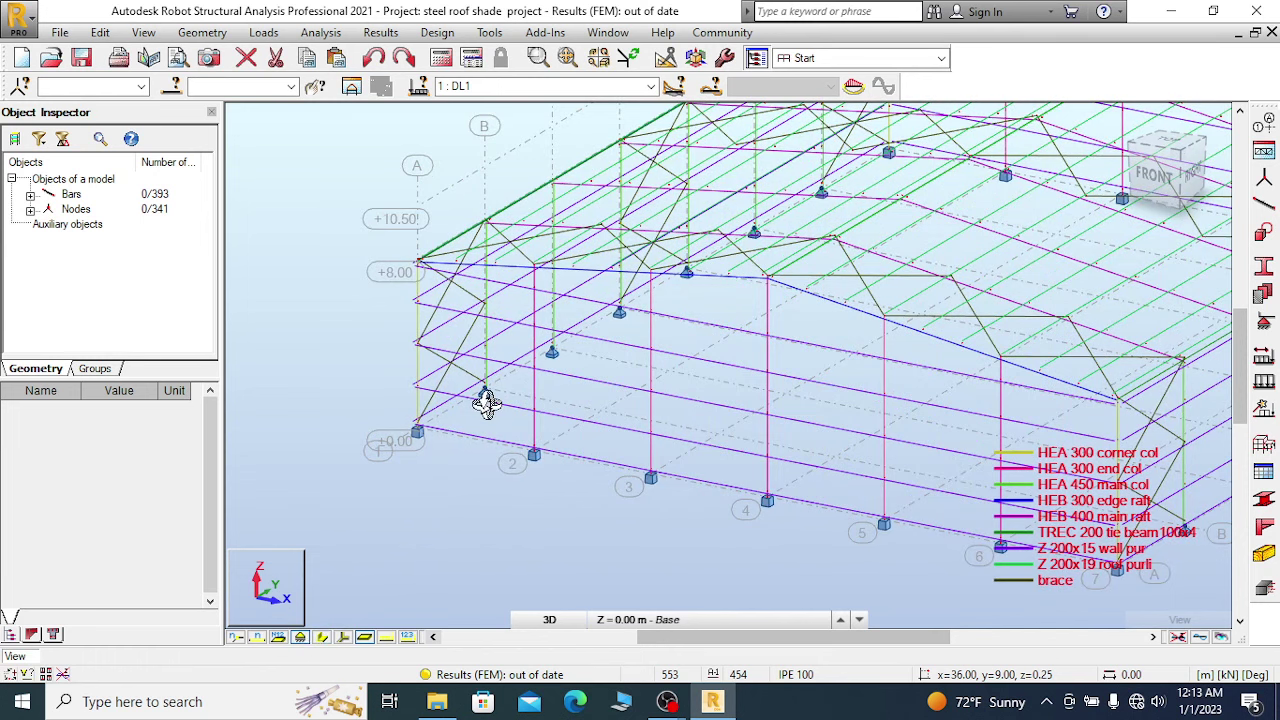
Check the support types at the column bases along the front gable and both long sides in 3D.
scroll(435, 280, "down", 2)
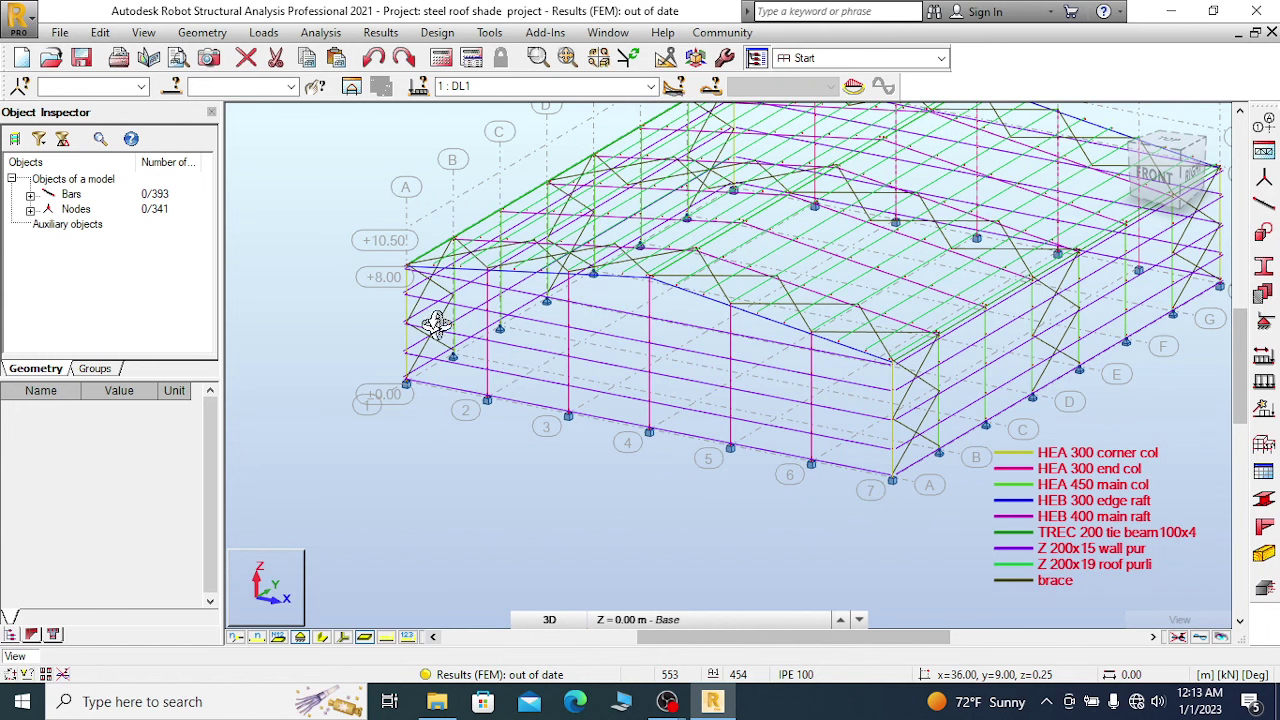
scroll(480, 400, "down", 3)
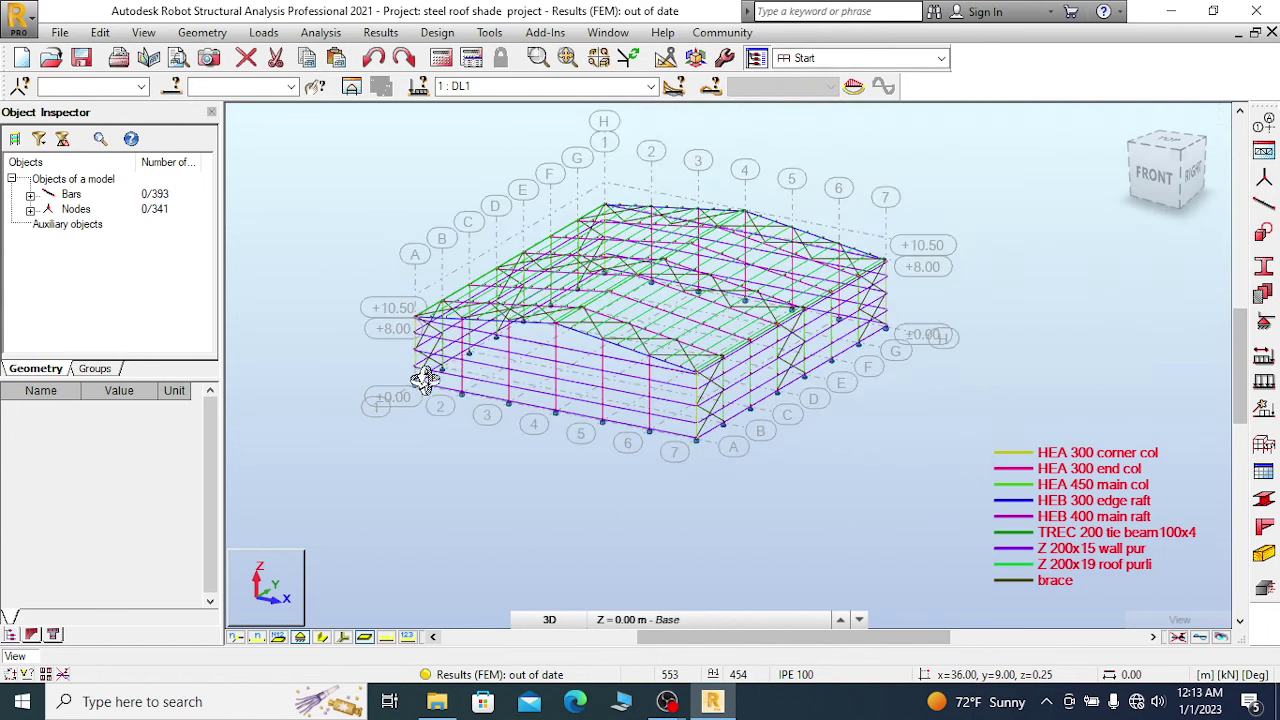
scroll(632, 407, "up", 3)
scroll(640, 429, "down", 2)
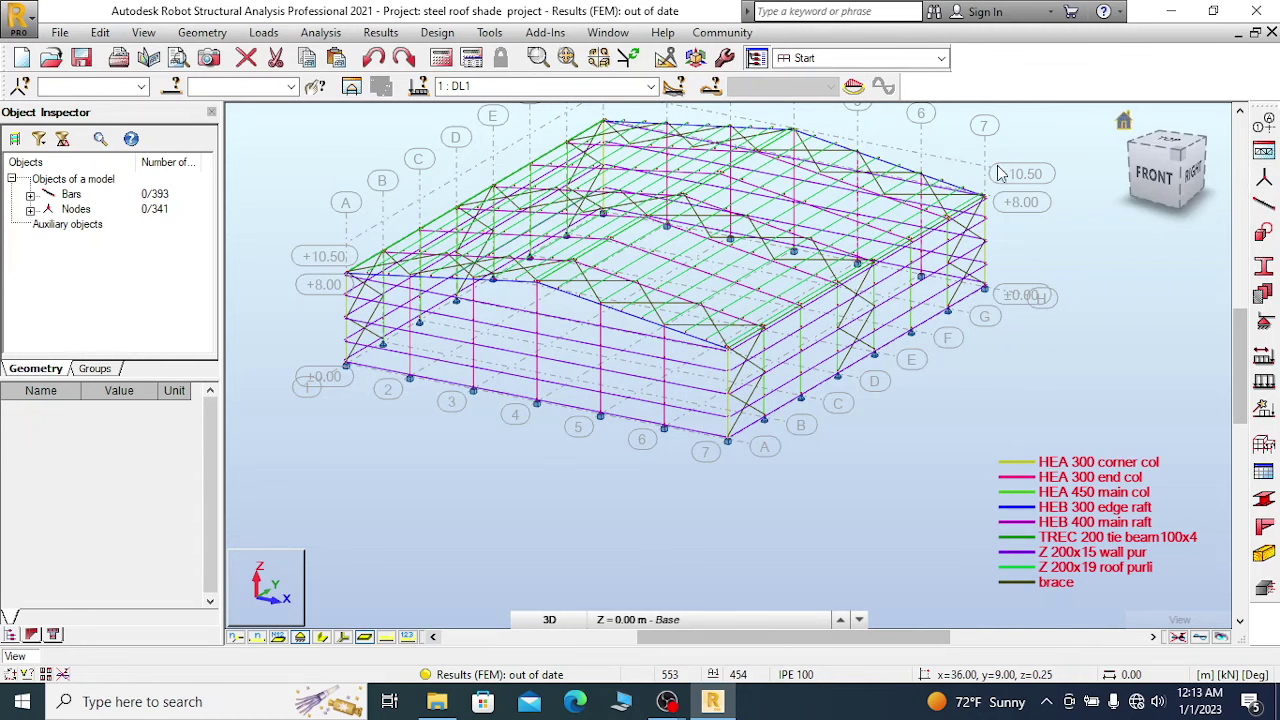
left_click(1124, 120)
scroll(900, 435, "up", 2)
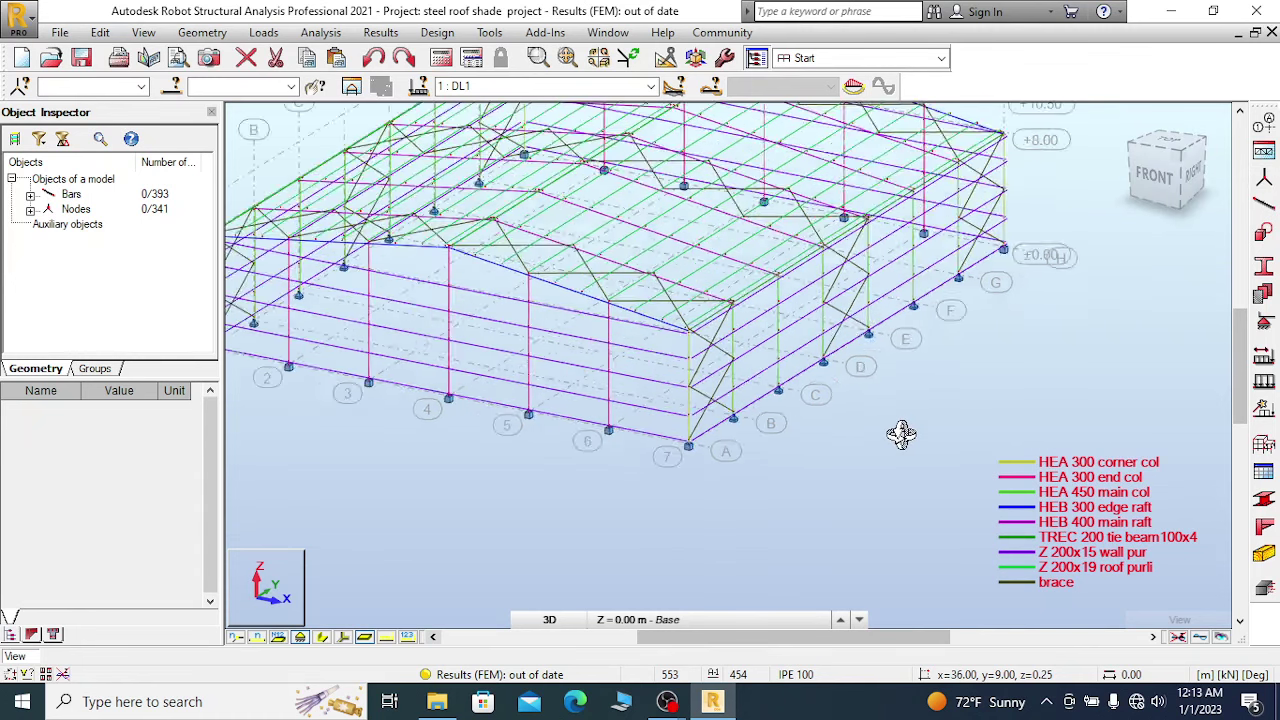
scroll(900, 433, "up", 2)
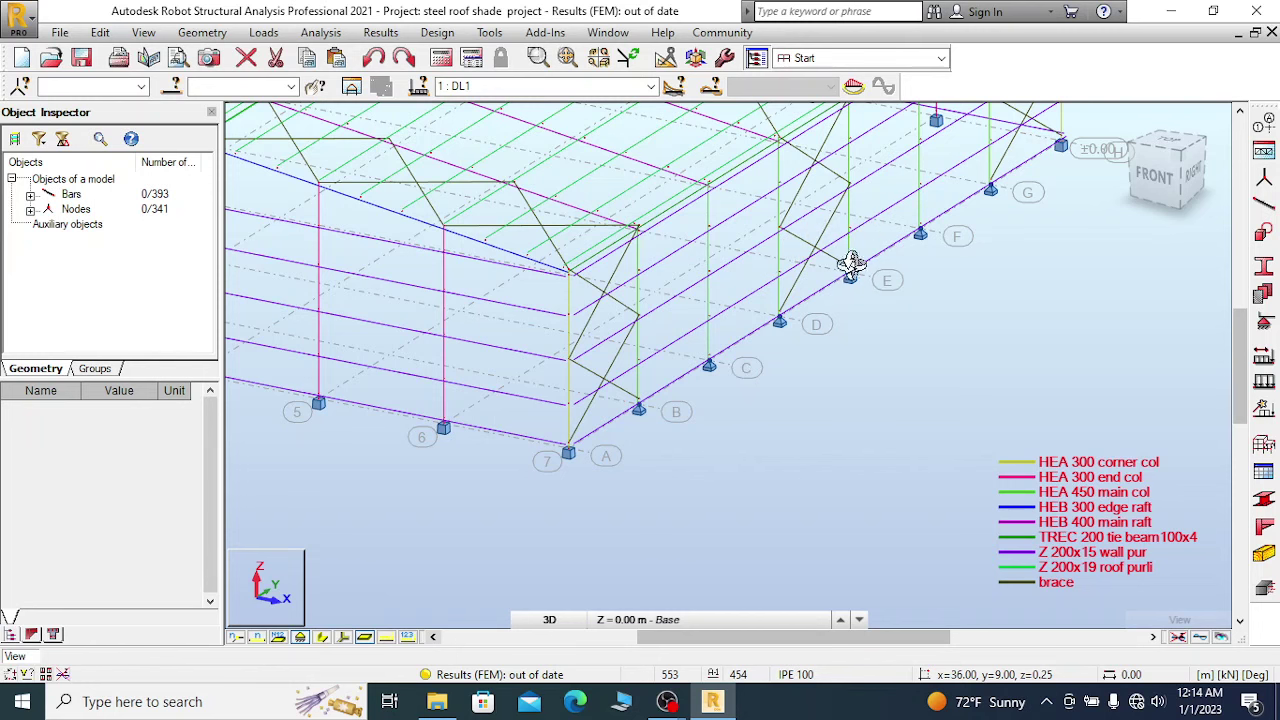
scroll(851, 264, "up", 1)
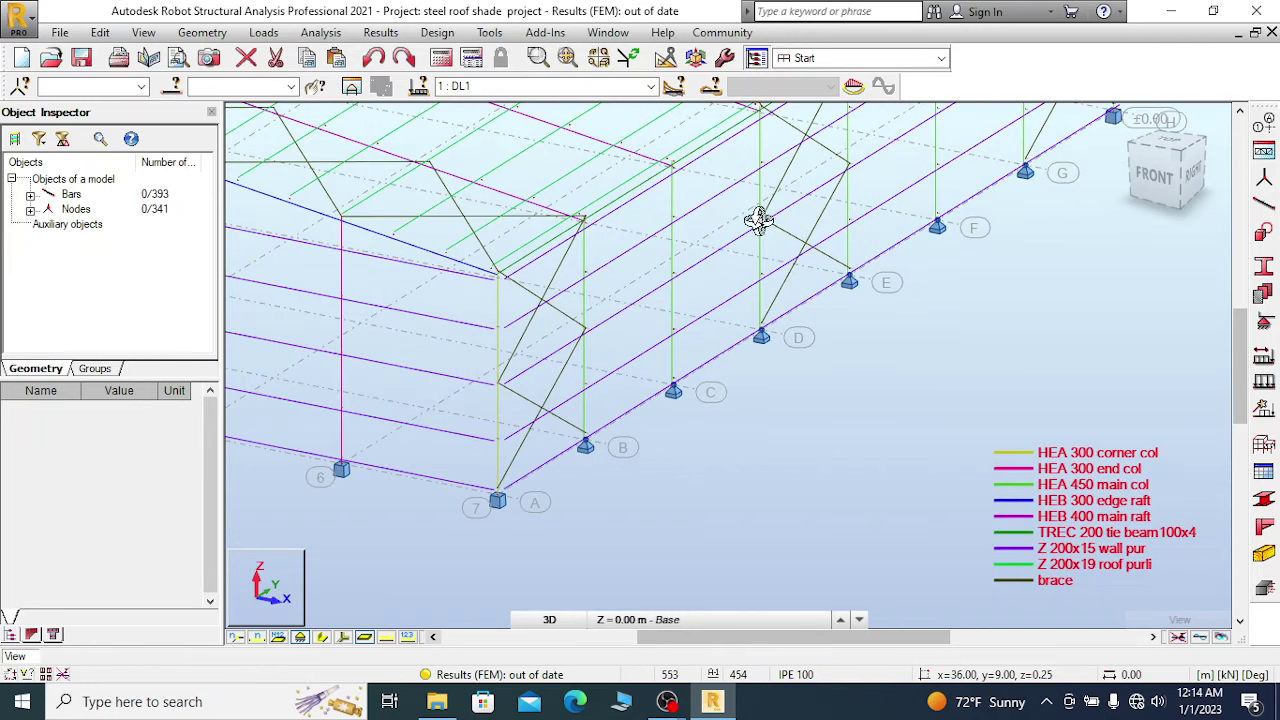
scroll(700, 340, "down", 3)
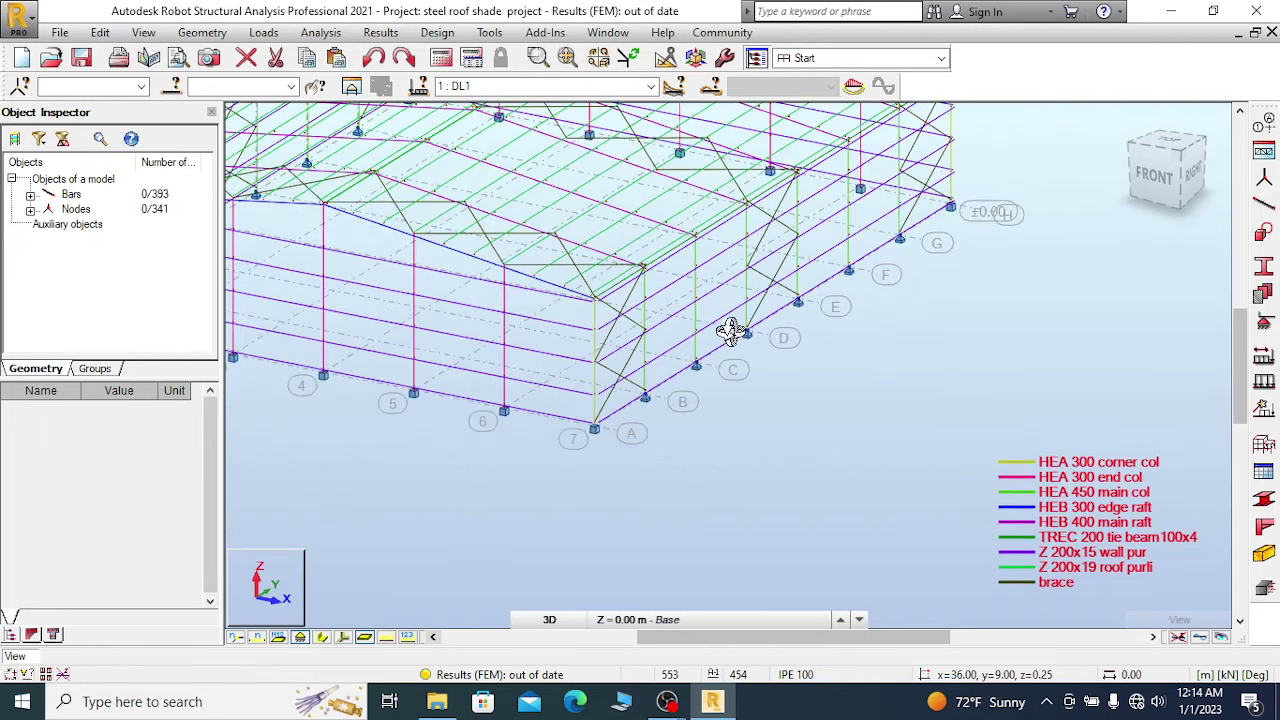
scroll(885, 321, "down", 2)
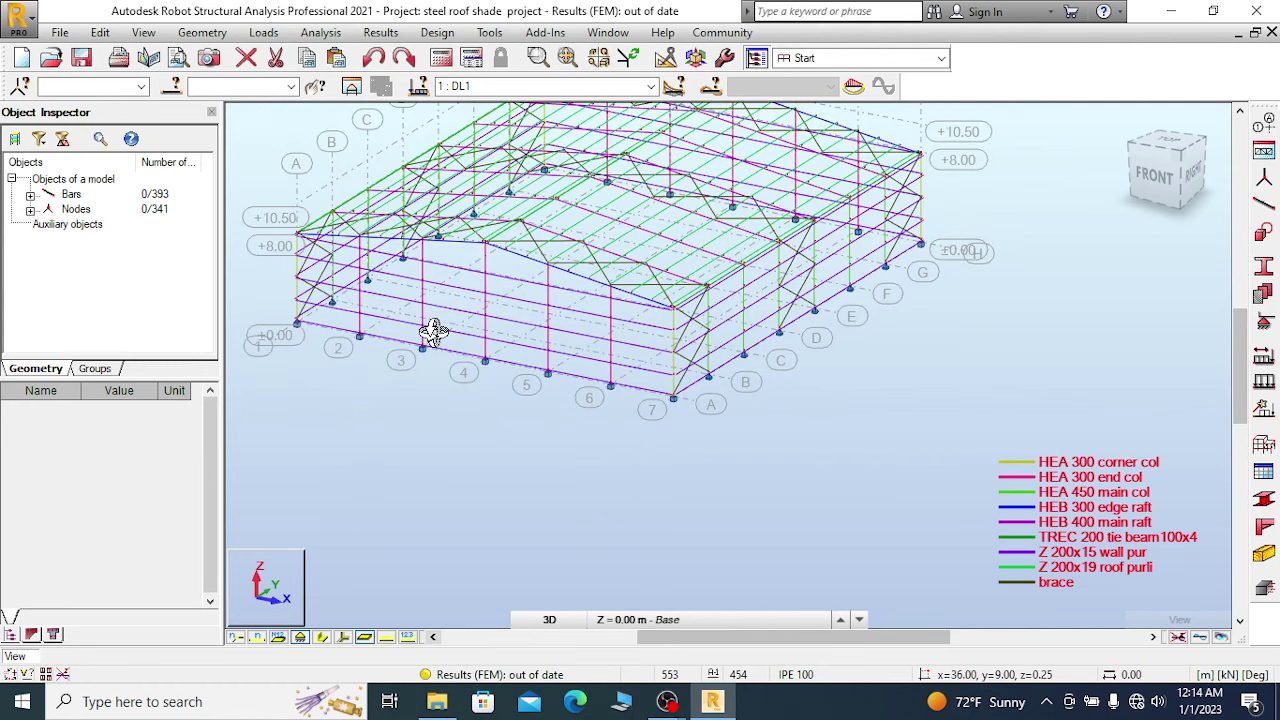
scroll(432, 334, "up", 3)
scroll(529, 365, "down", 2)
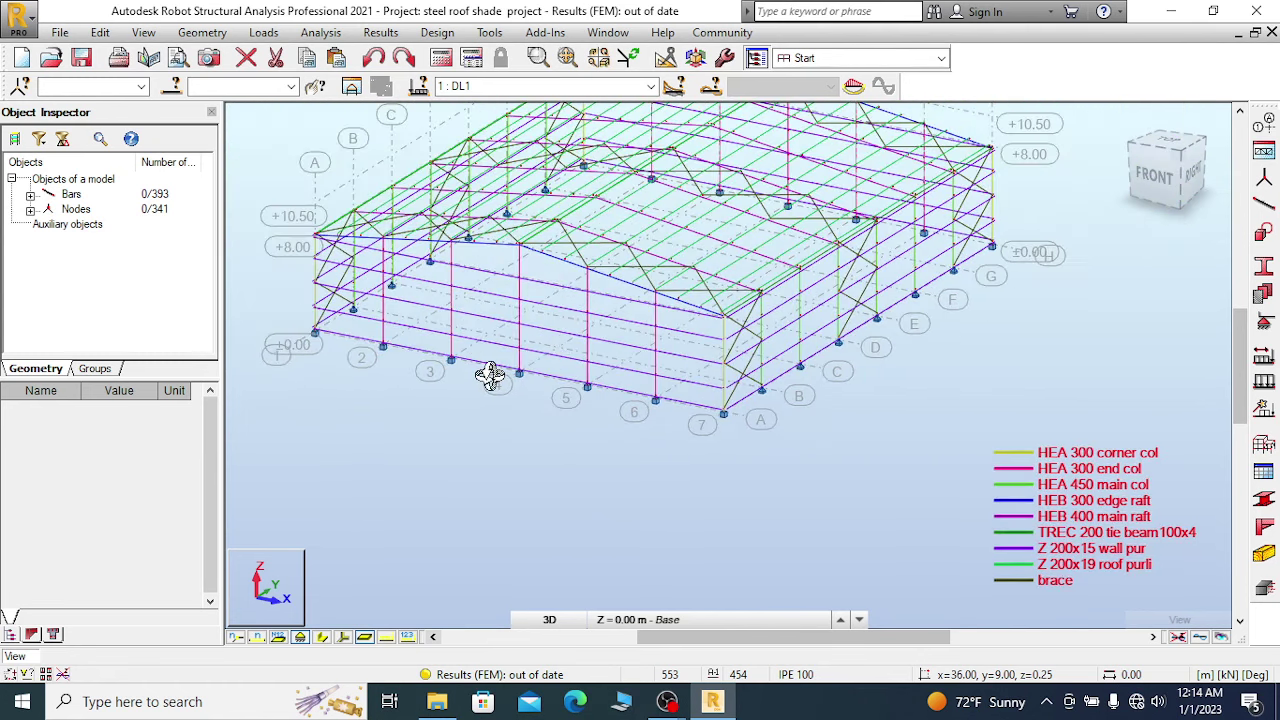
scroll(491, 374, "up", 3)
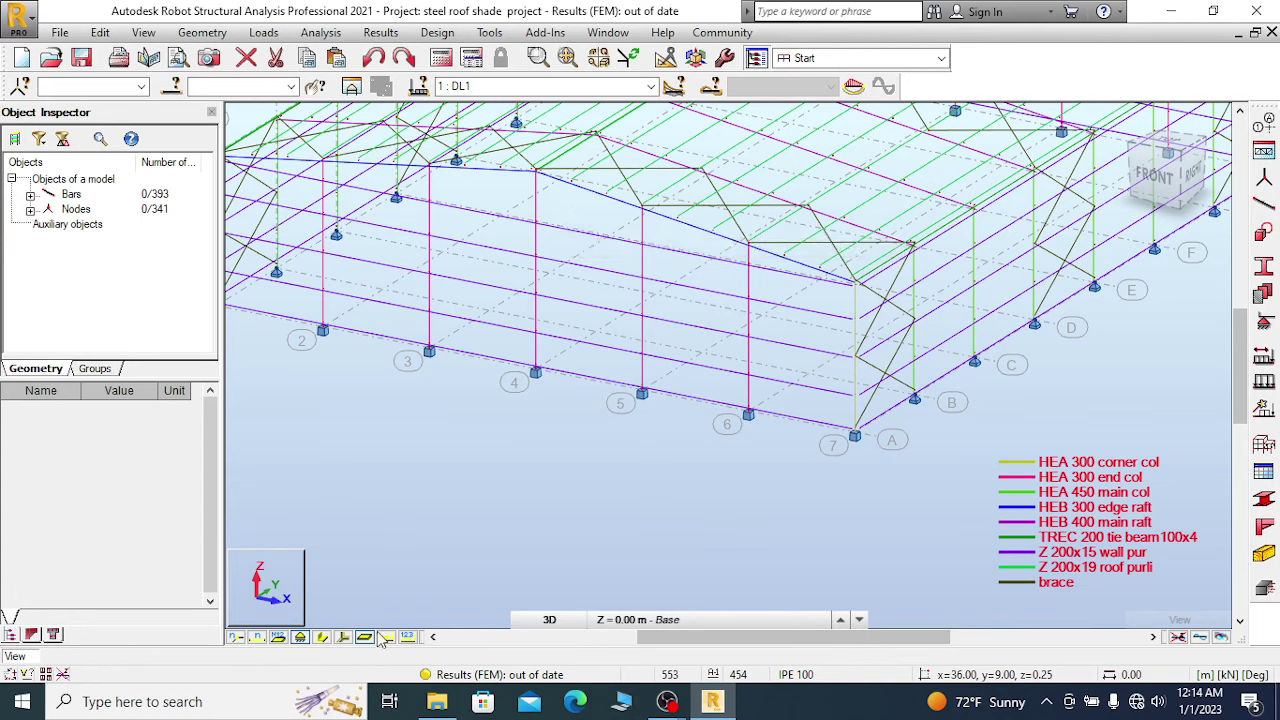
Display the section shapes of the bars and examine the end column bases along the front gable.
left_click(322, 637)
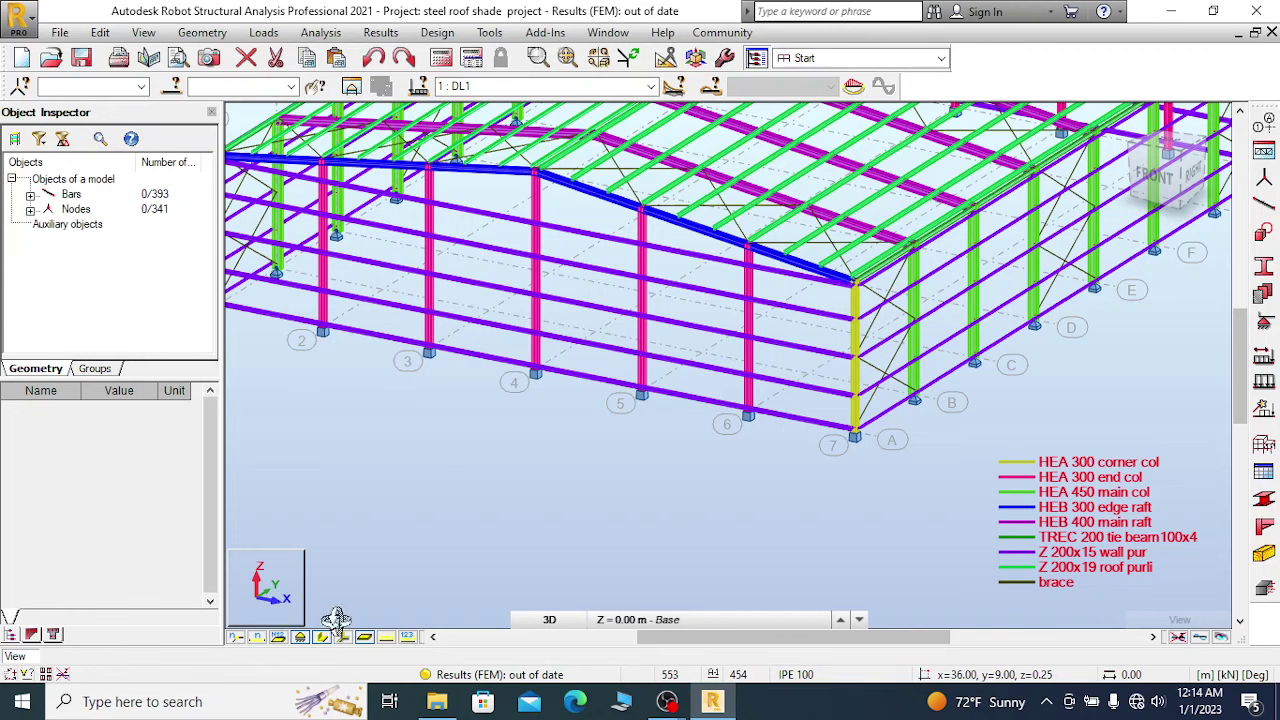
scroll(578, 360, "up", 3)
scroll(580, 285, "down", 2)
scroll(503, 355, "up", 2)
scroll(520, 335, "up", 3)
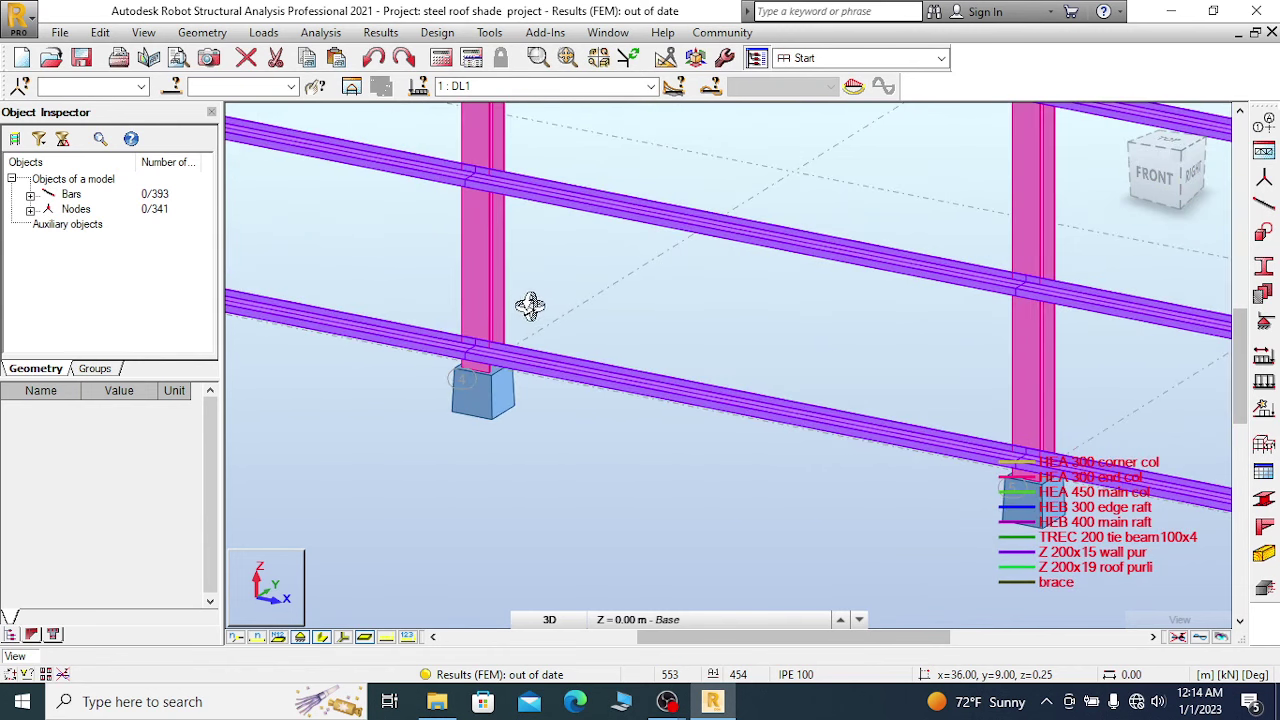
scroll(530, 305, "down", 5)
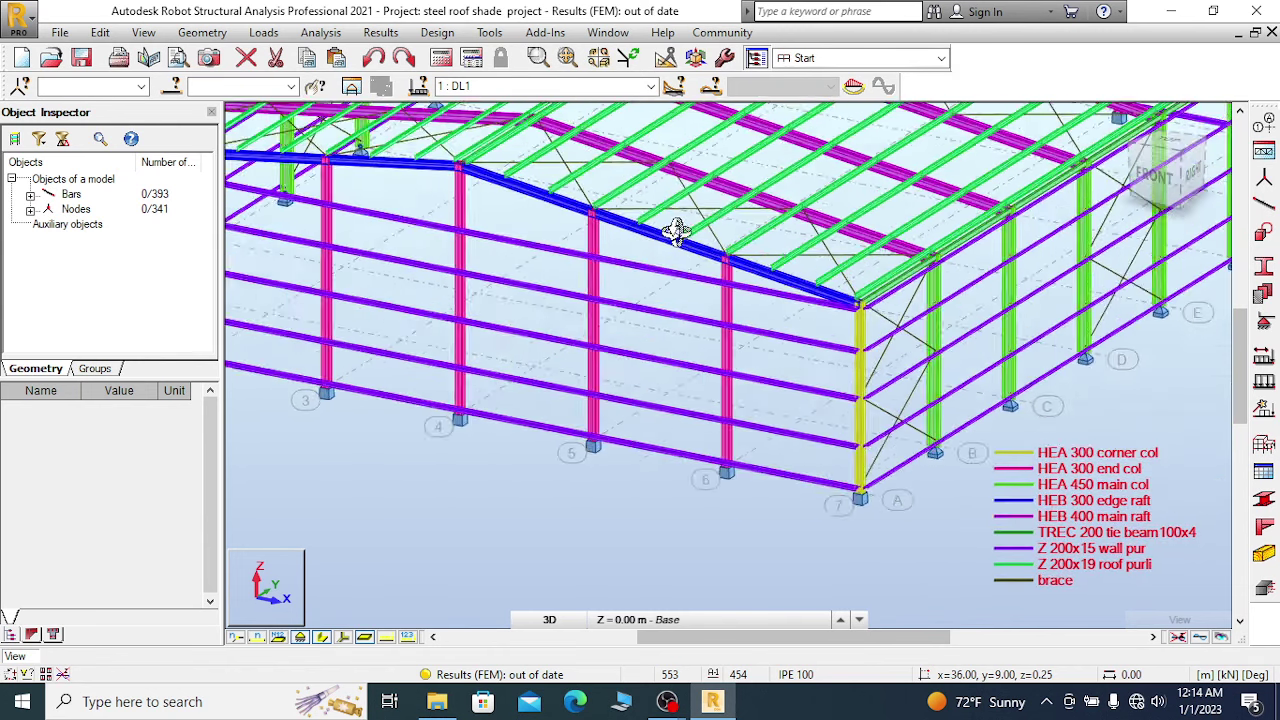
Examine the joints between the HEA 300 end column tops and the HEB 300 edge rafter on the front gable.
scroll(676, 230, "up", 4)
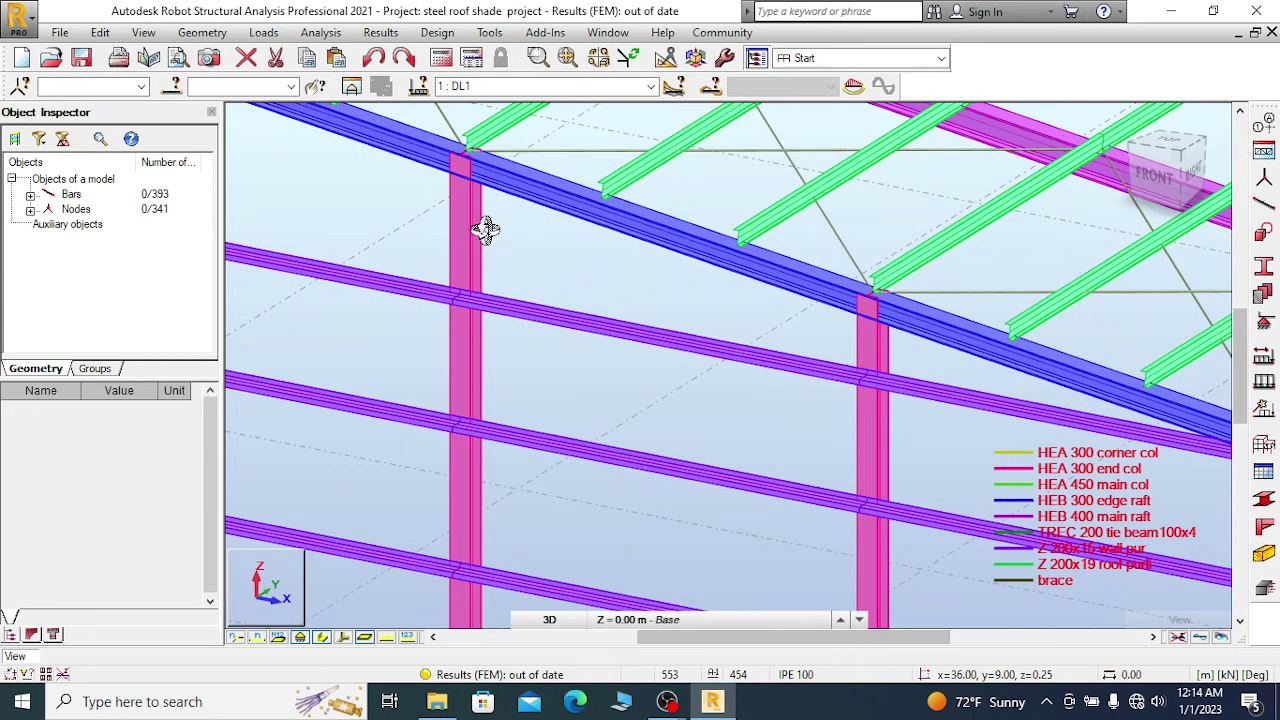
scroll(495, 225, "up", 2)
scroll(500, 228, "up", 1)
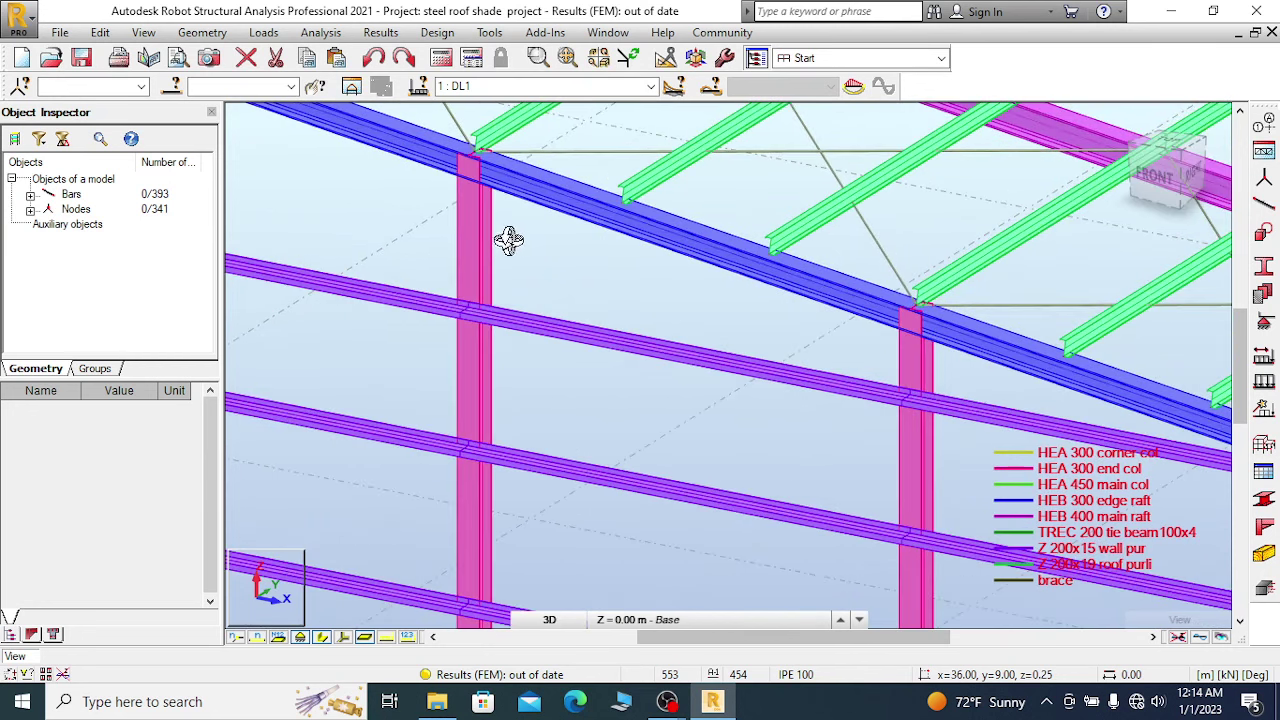
scroll(476, 218, "up", 1)
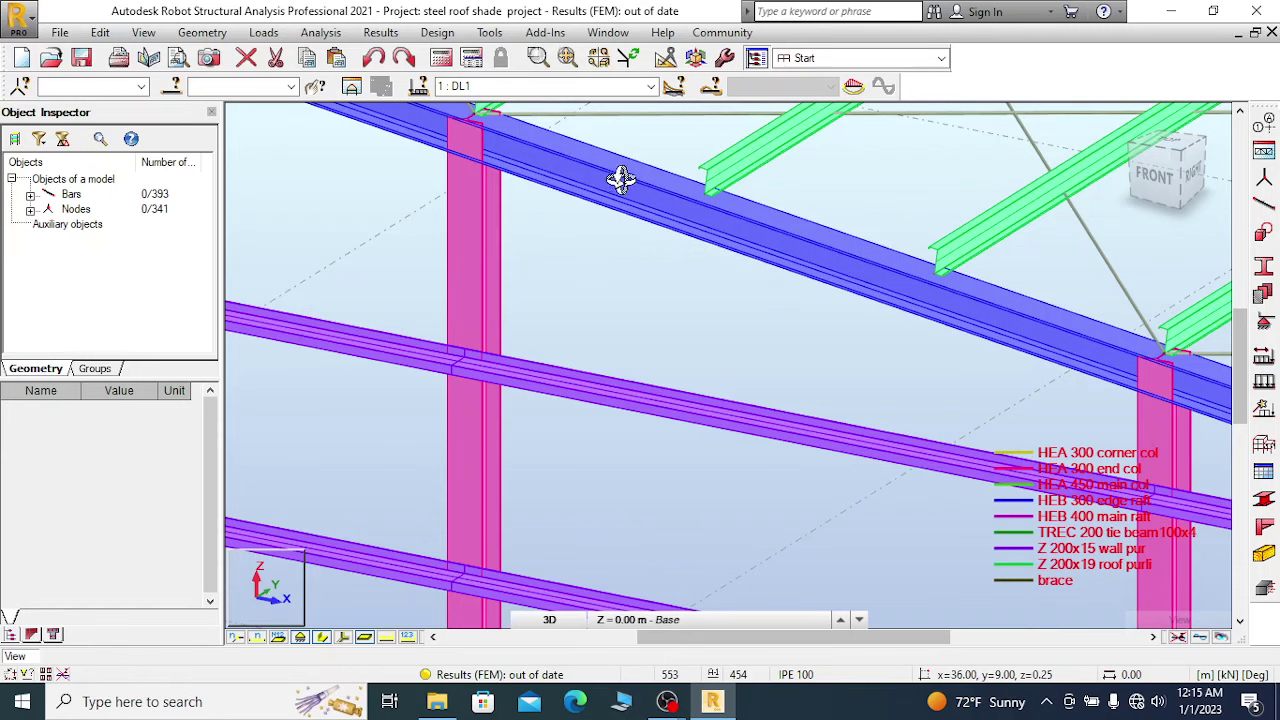
left_click_drag(517, 206, 534, 234)
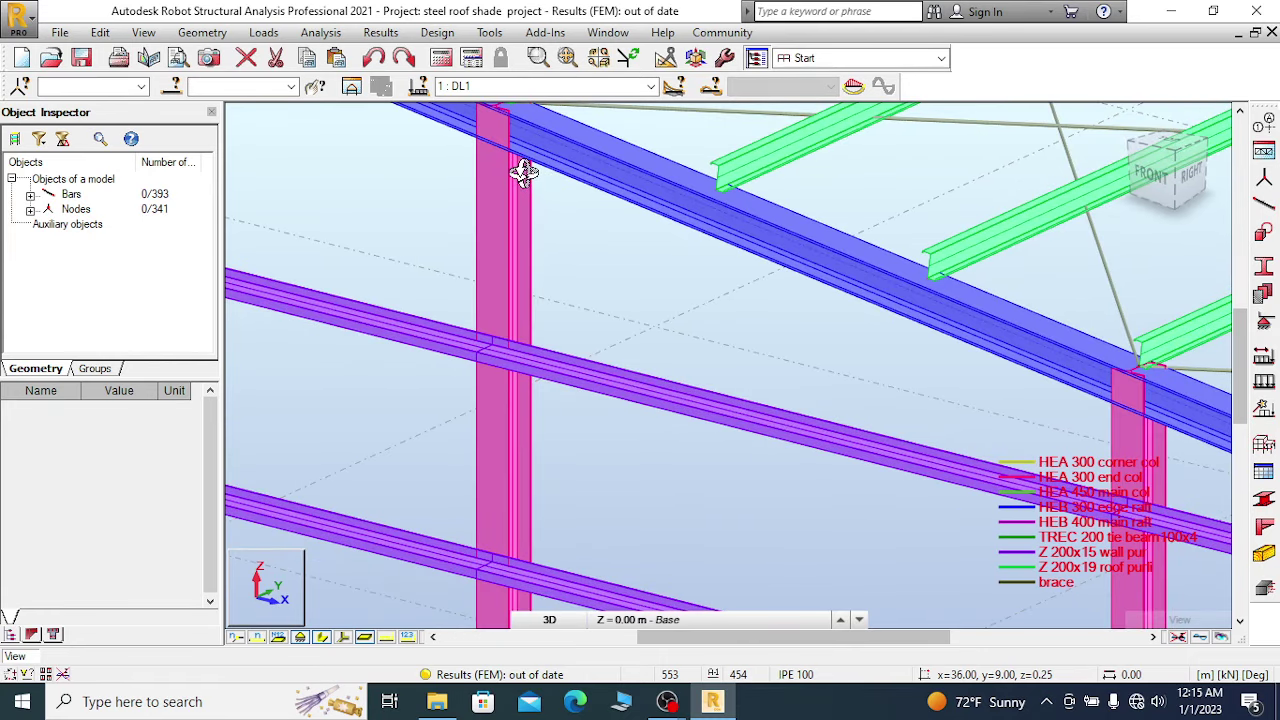
scroll(518, 176, "up", 2)
scroll(512, 180, "up", 3)
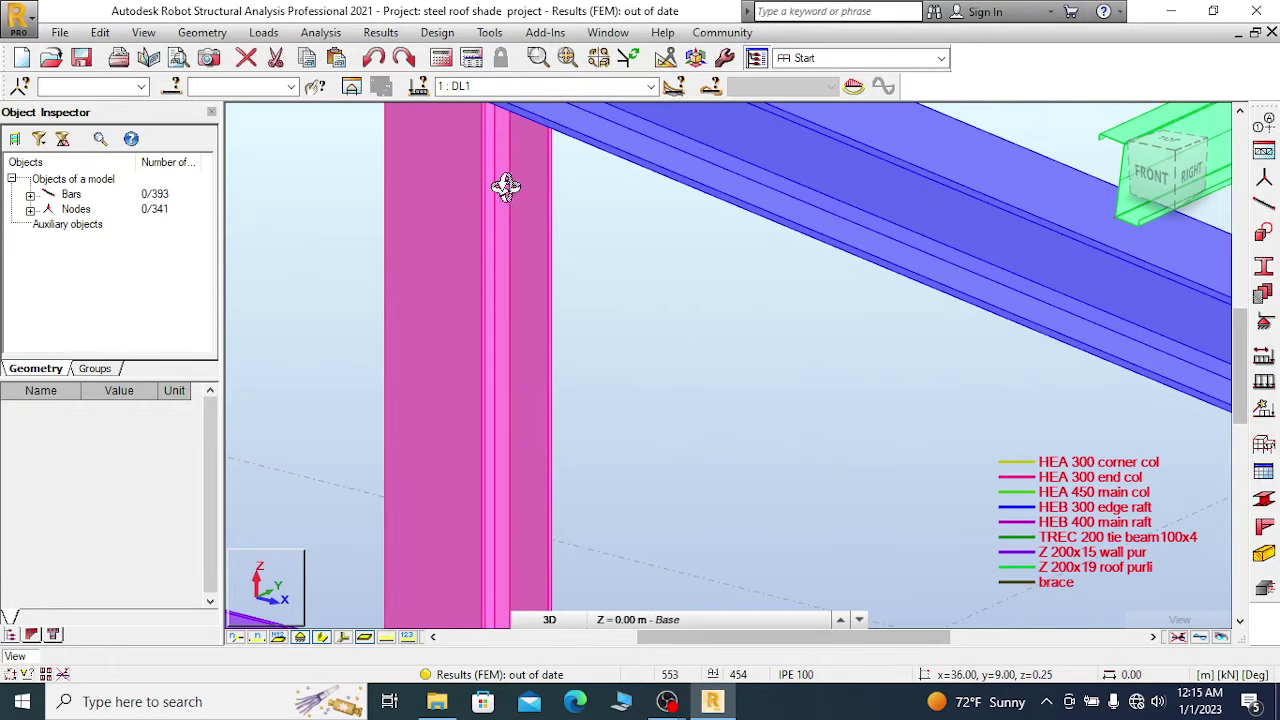
scroll(513, 182, "down", 4)
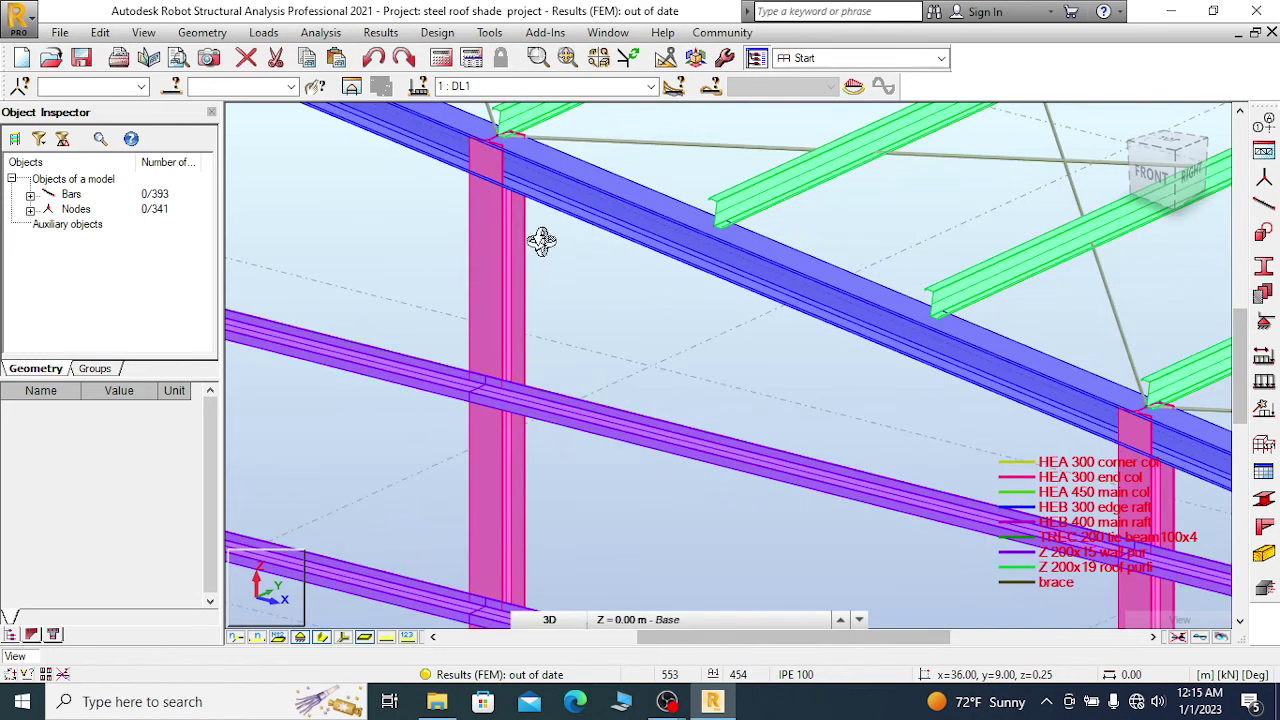
scroll(588, 237, "down", 2)
scroll(582, 250, "up", 3)
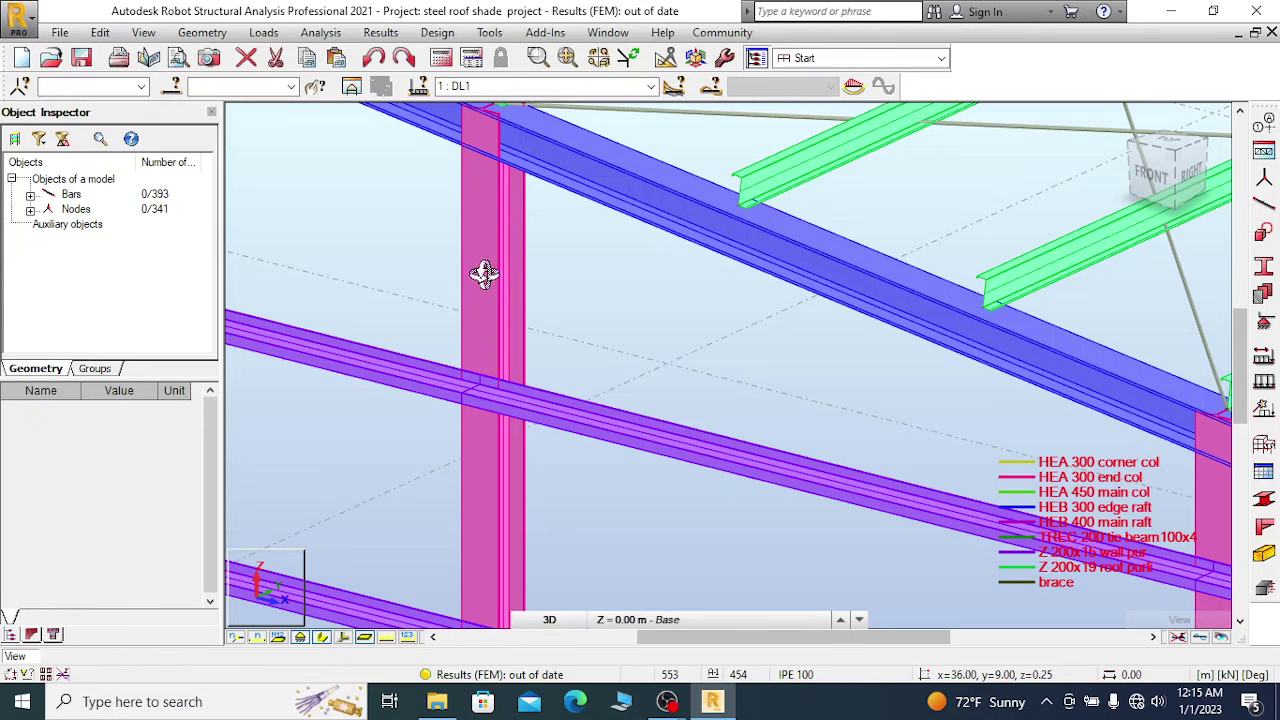
scroll(607, 285, "down", 3)
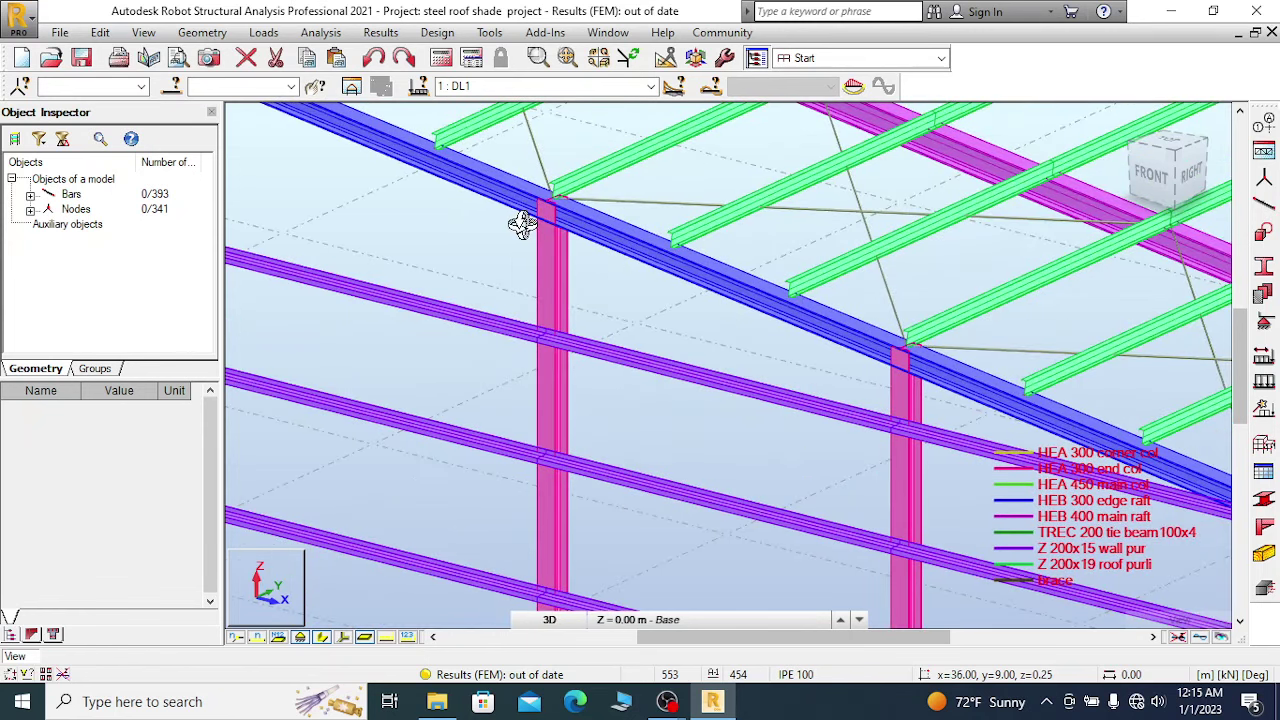
Select the five HEA 300 end columns of the front gable, on axes 2 to 6, and isolate them for editing in a new window.
scroll(537, 220, "down", 4)
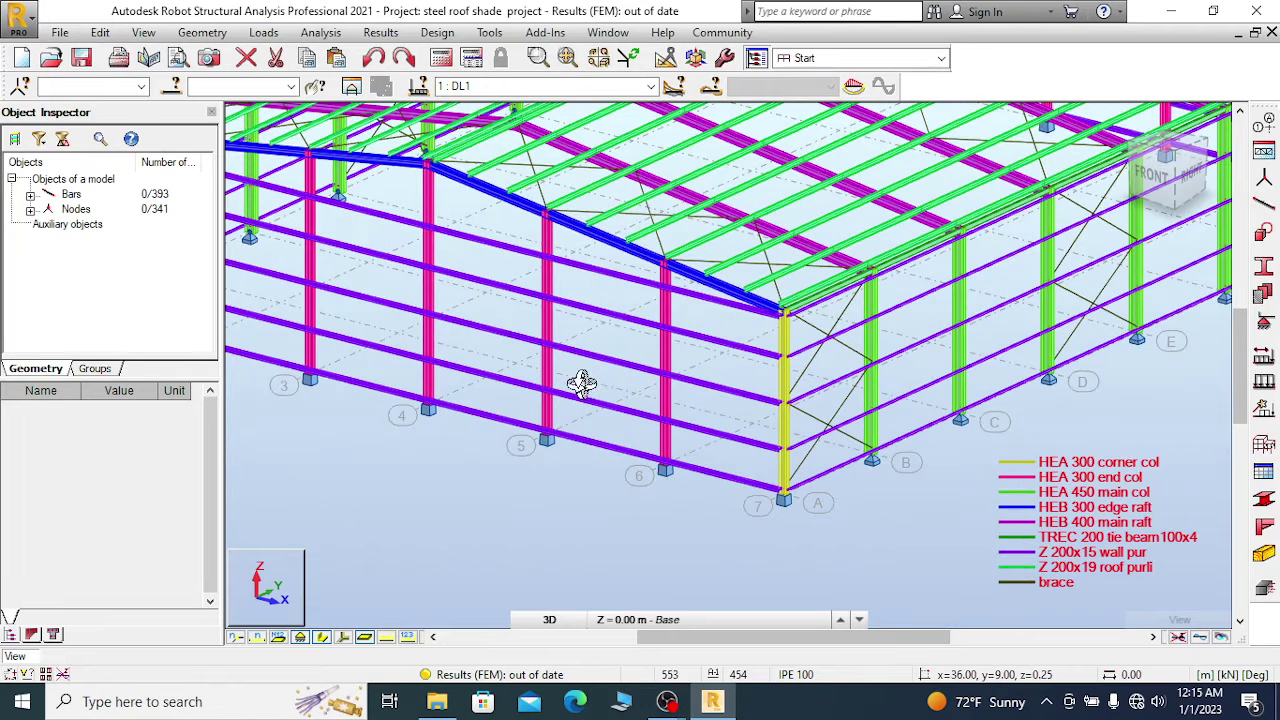
scroll(656, 335, "down", 2)
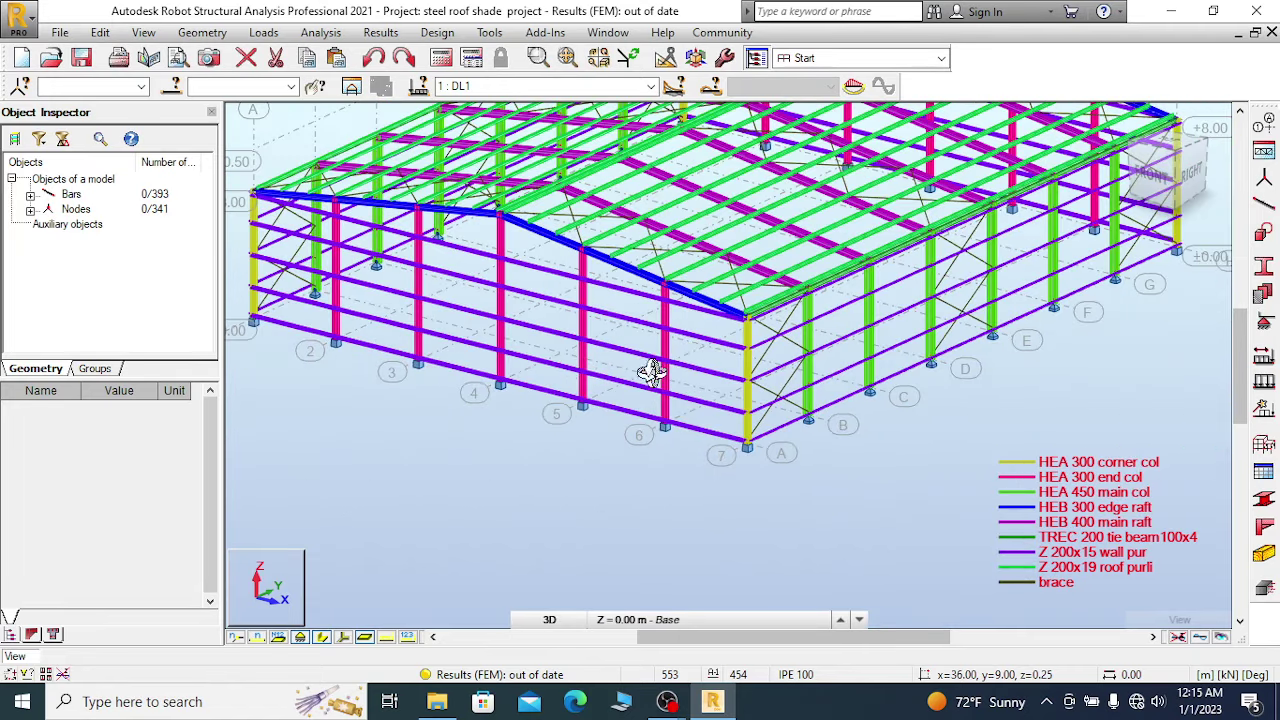
right_click(425, 377)
left_click(370, 388)
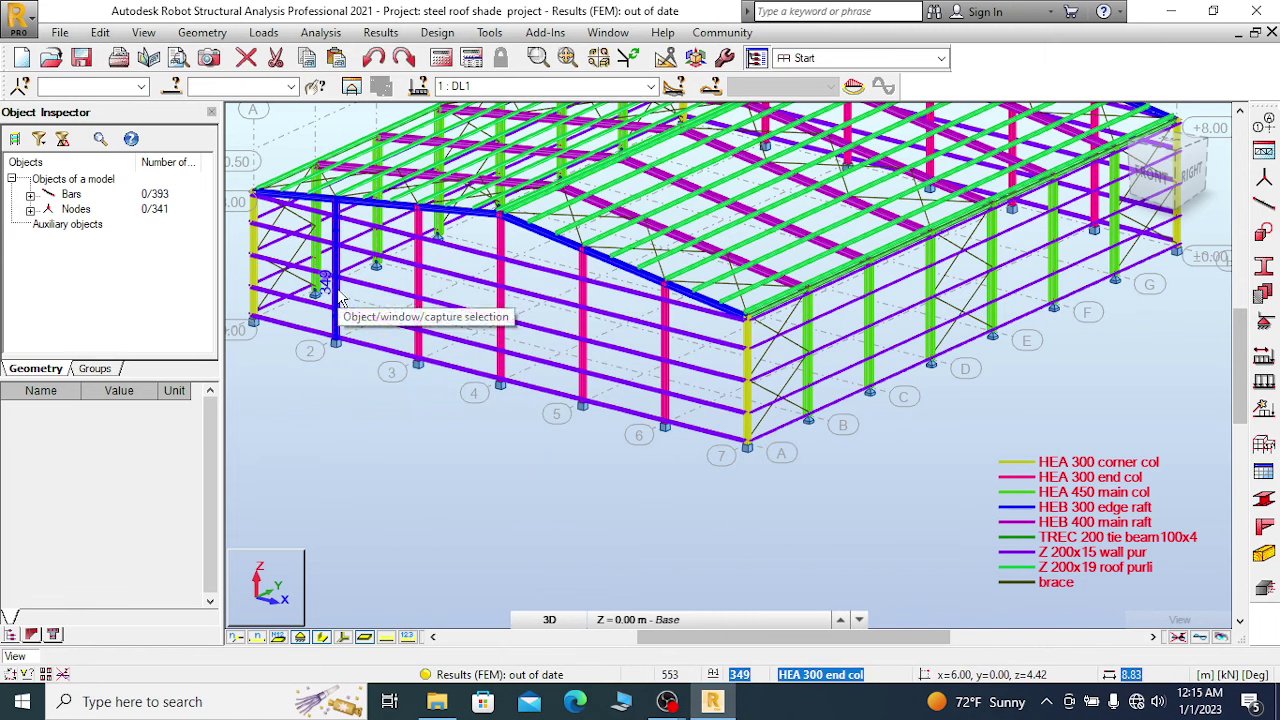
left_click(360, 302)
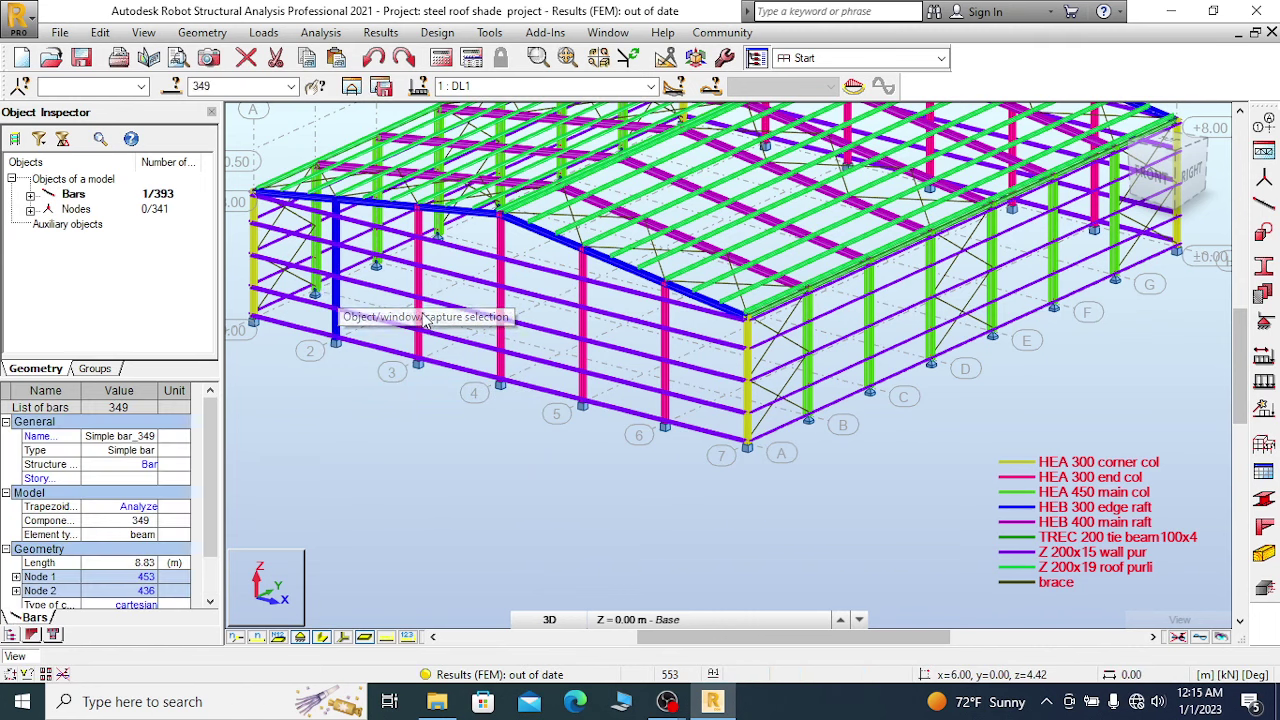
left_click(505, 350, "ctrl")
left_click(583, 368, "ctrl")
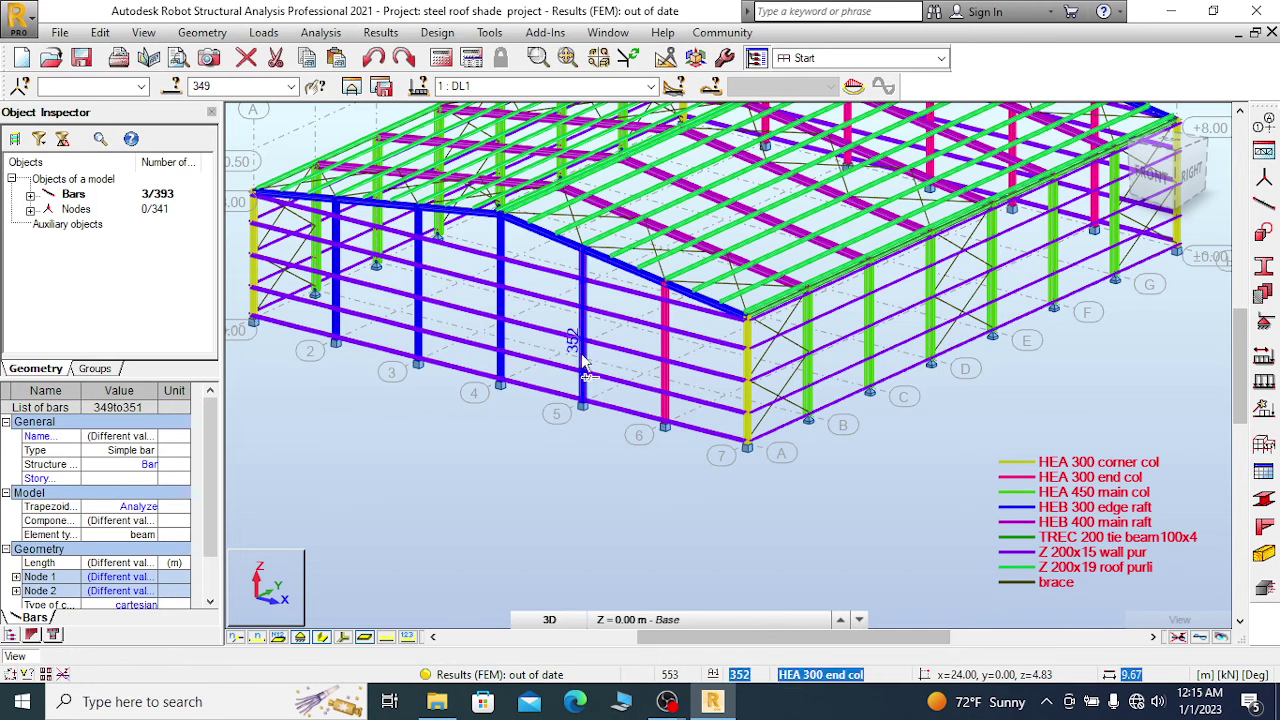
left_click(667, 385, "ctrl")
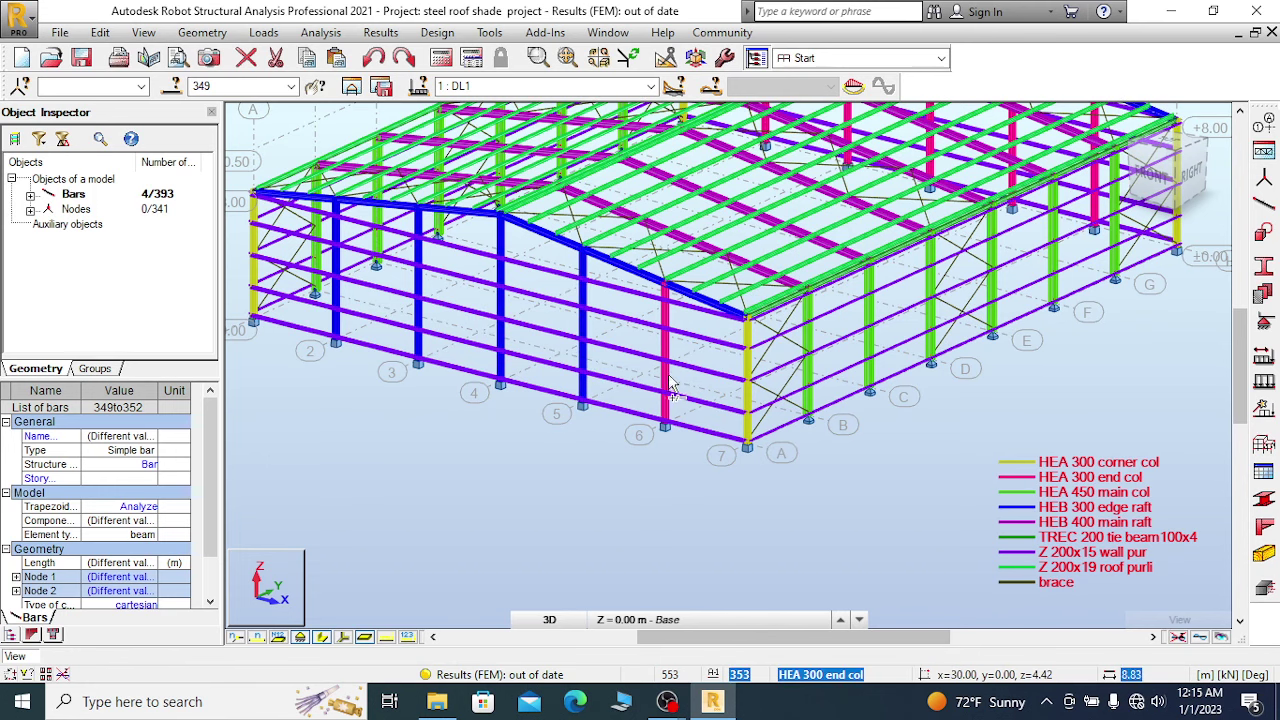
left_click(745, 443, "ctrl")
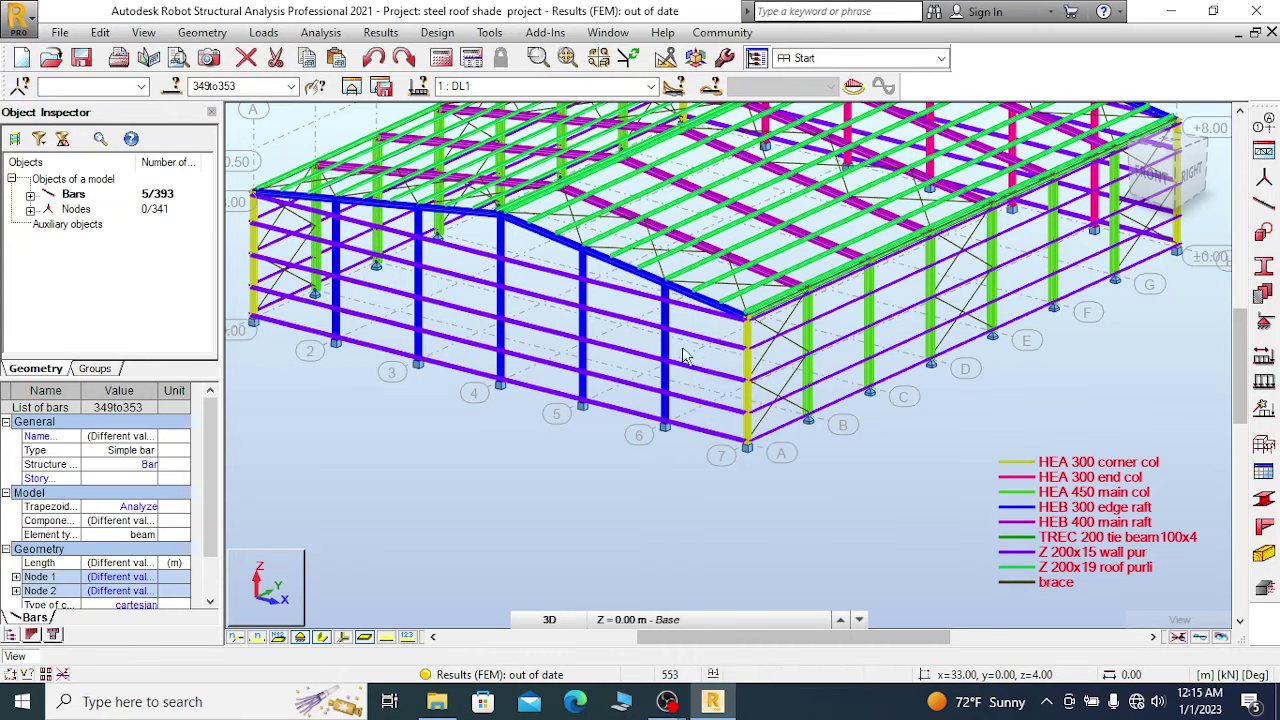
left_click(352, 88)
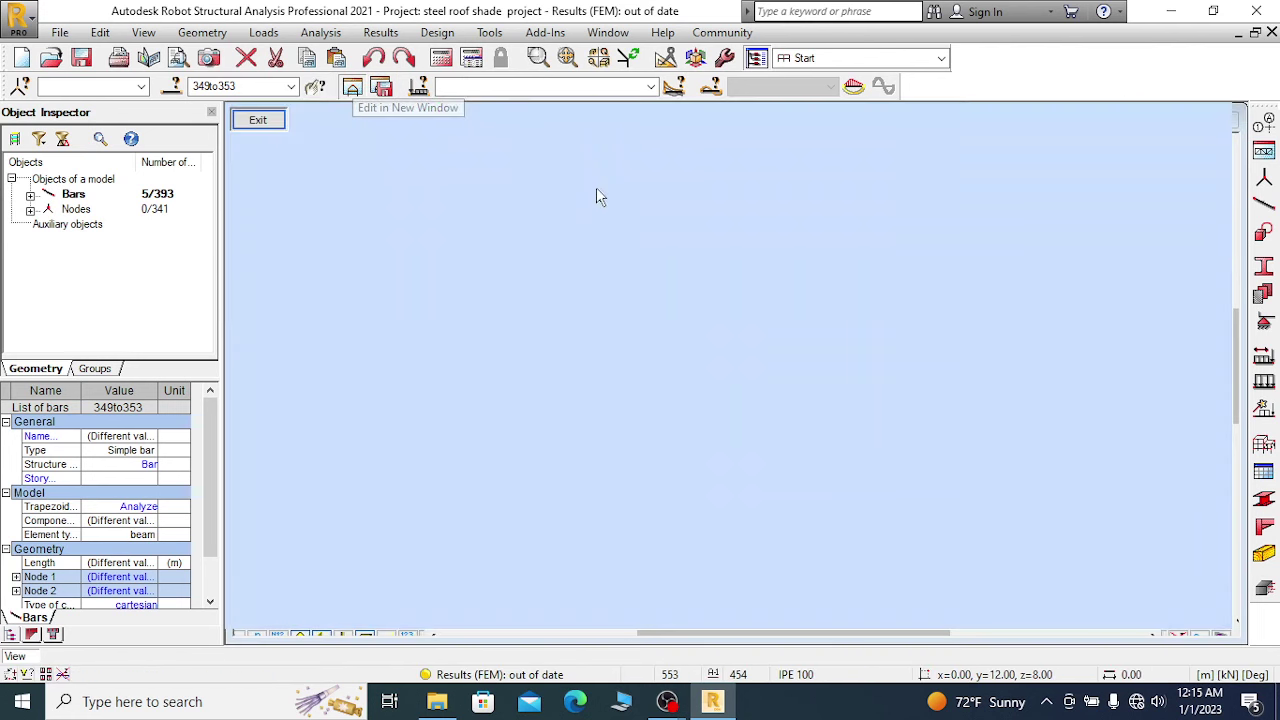
Clear the column selection and turn the isolated end columns to the top view.
scroll(408, 190, "up", 1)
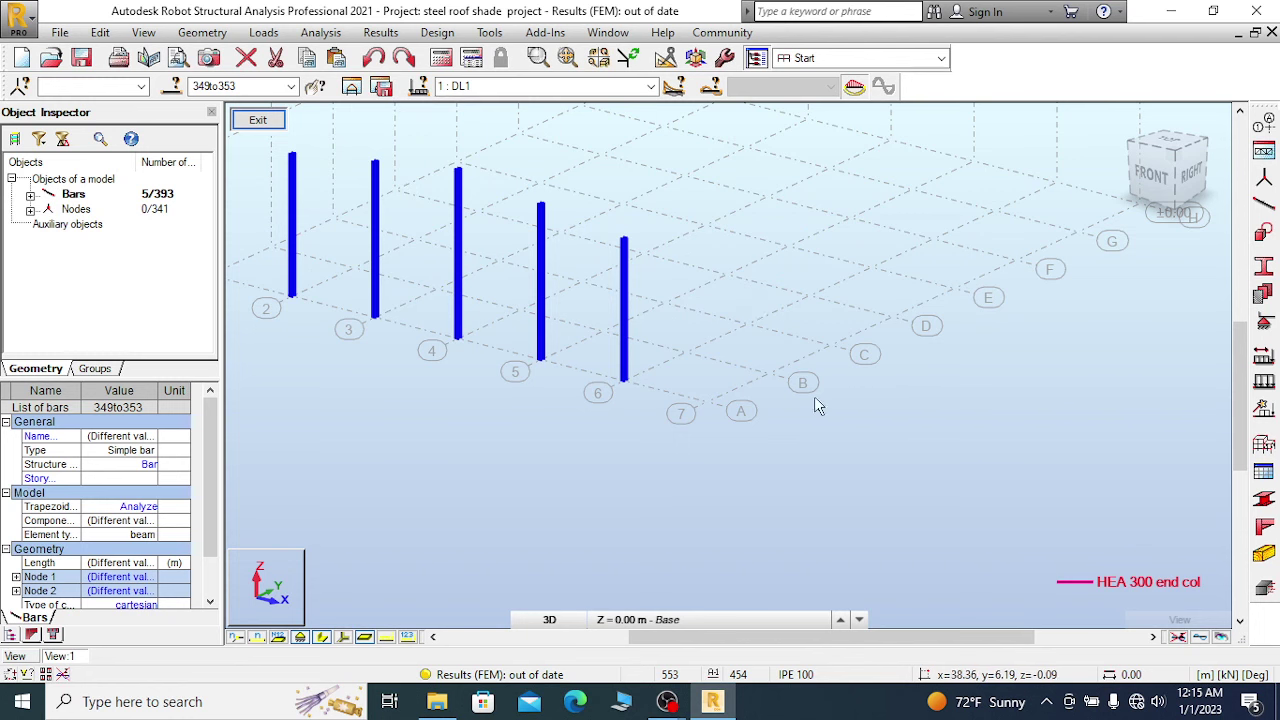
scroll(760, 365, "down", 1)
scroll(440, 238, "up", 2)
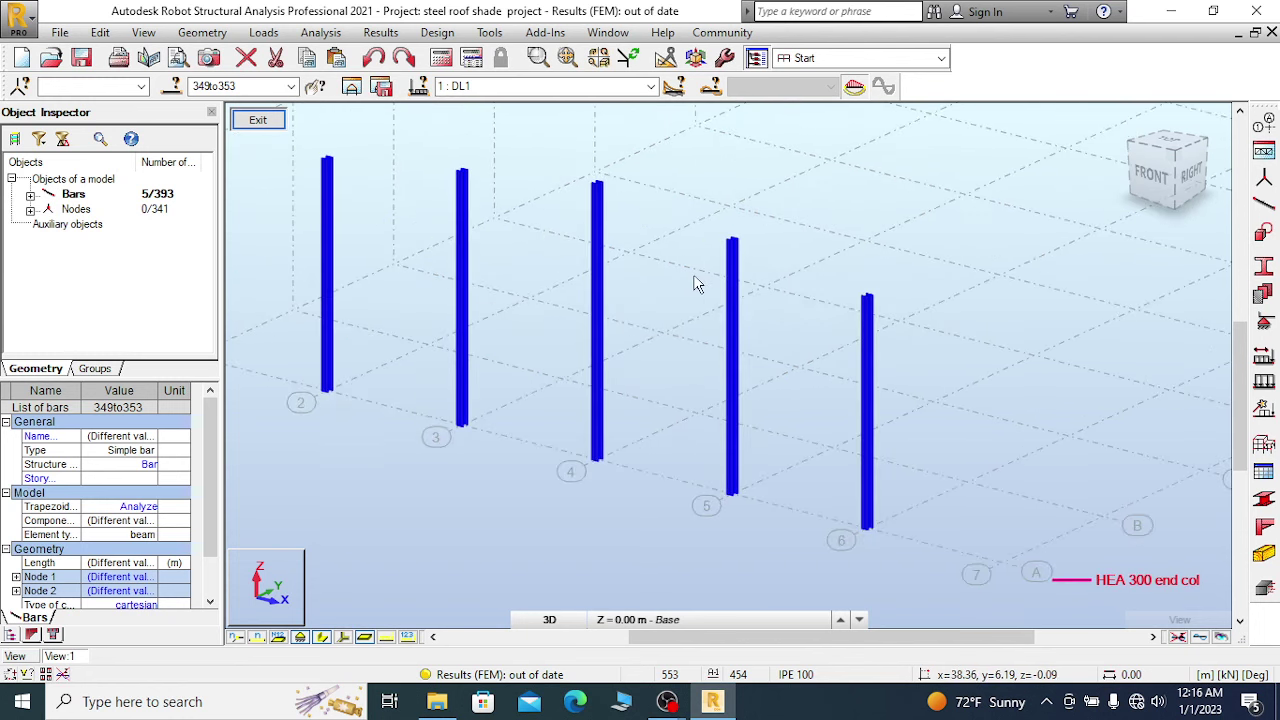
scroll(697, 280, "down", 1)
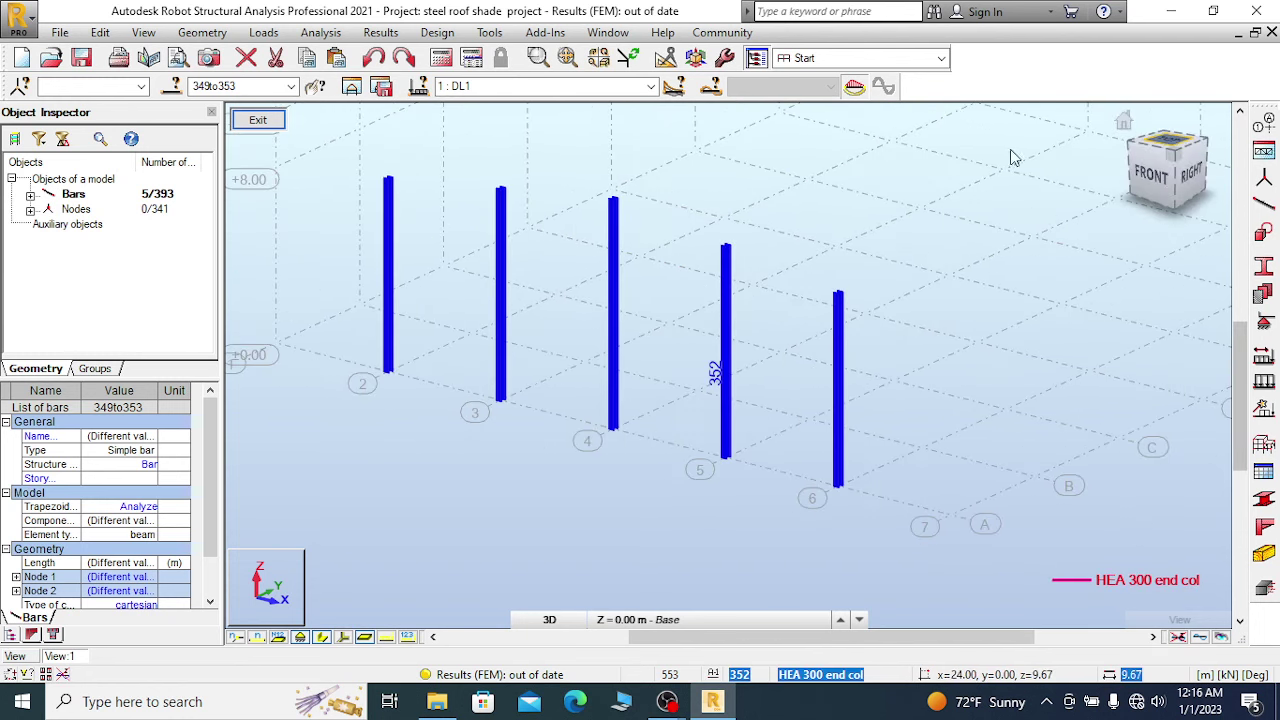
left_click(766, 200)
key("ctrl+alt+z")
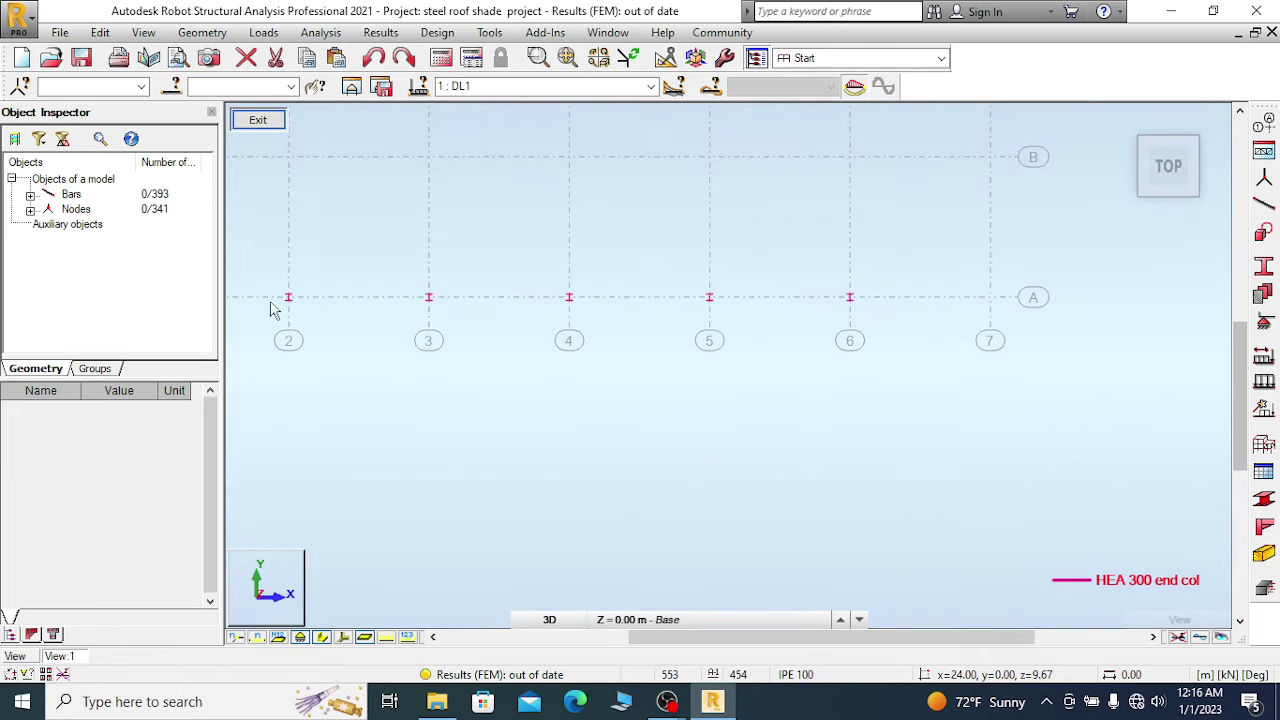
Examine the section orientation and position of the end columns relative to axis A in plan.
scroll(270, 309, "up", 2)
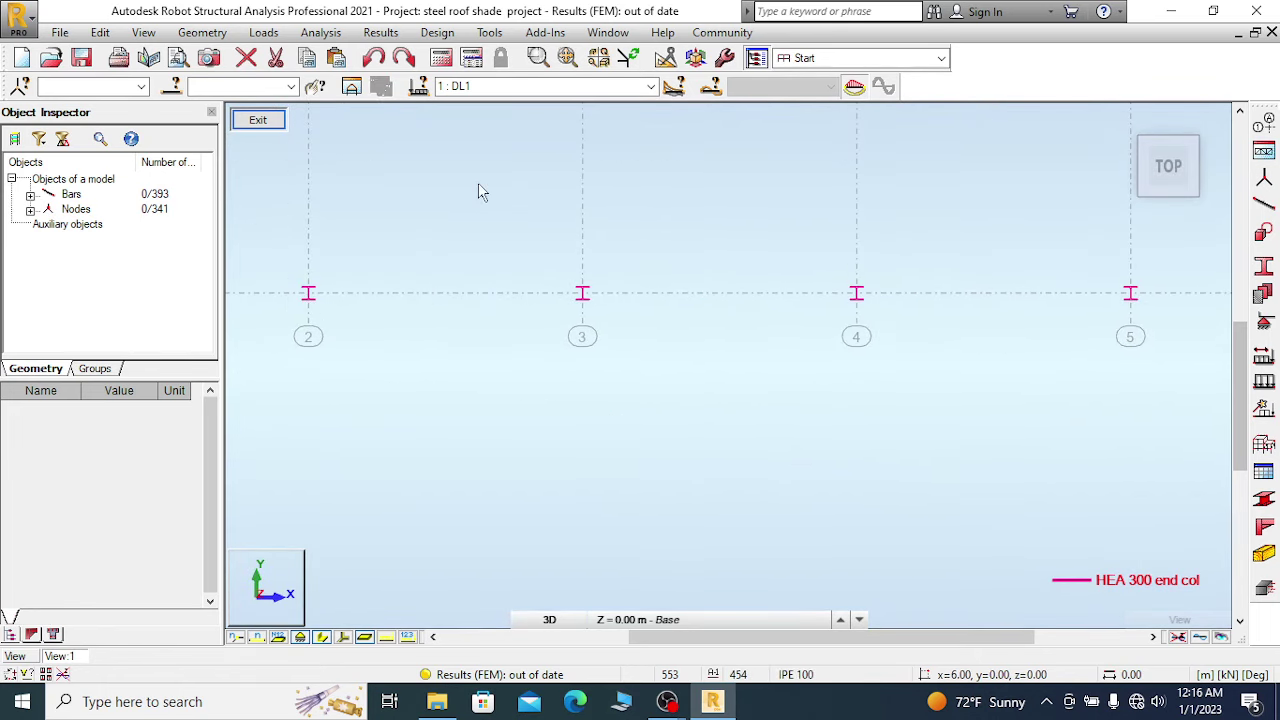
scroll(446, 232, "down", 1)
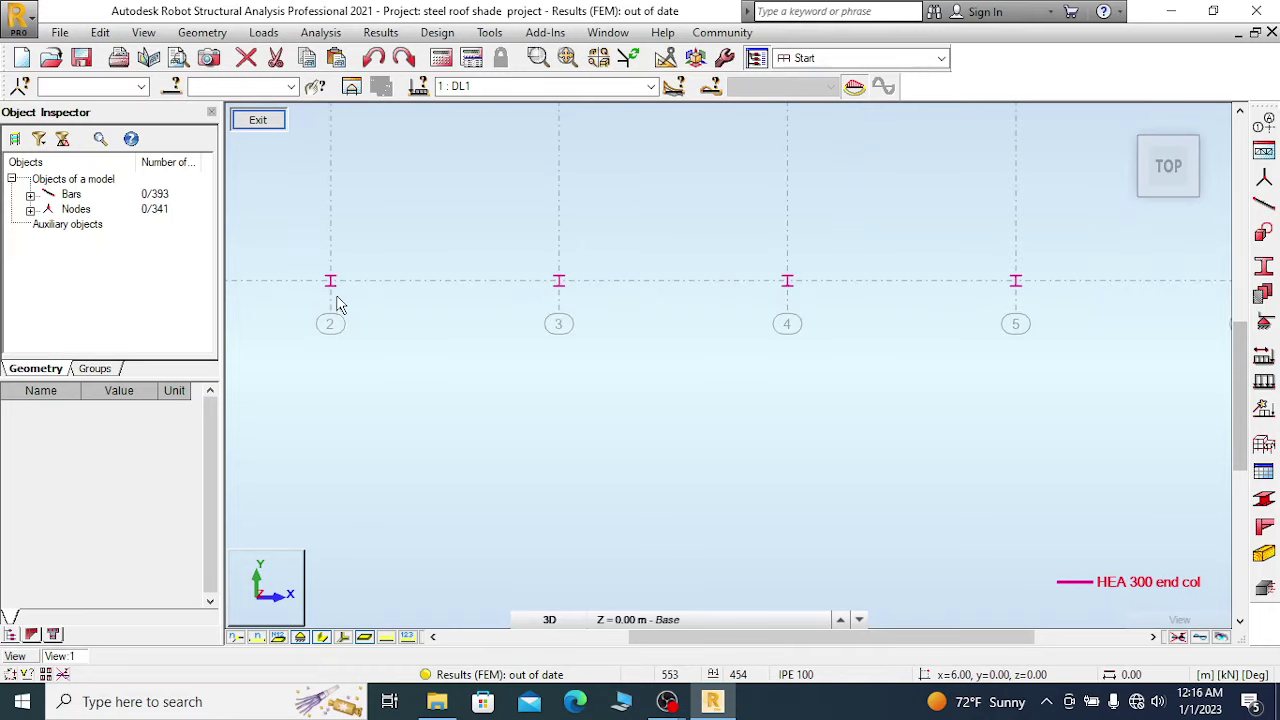
scroll(335, 303, "up", 2)
scroll(333, 297, "up", 4)
scroll(331, 297, "down", 2)
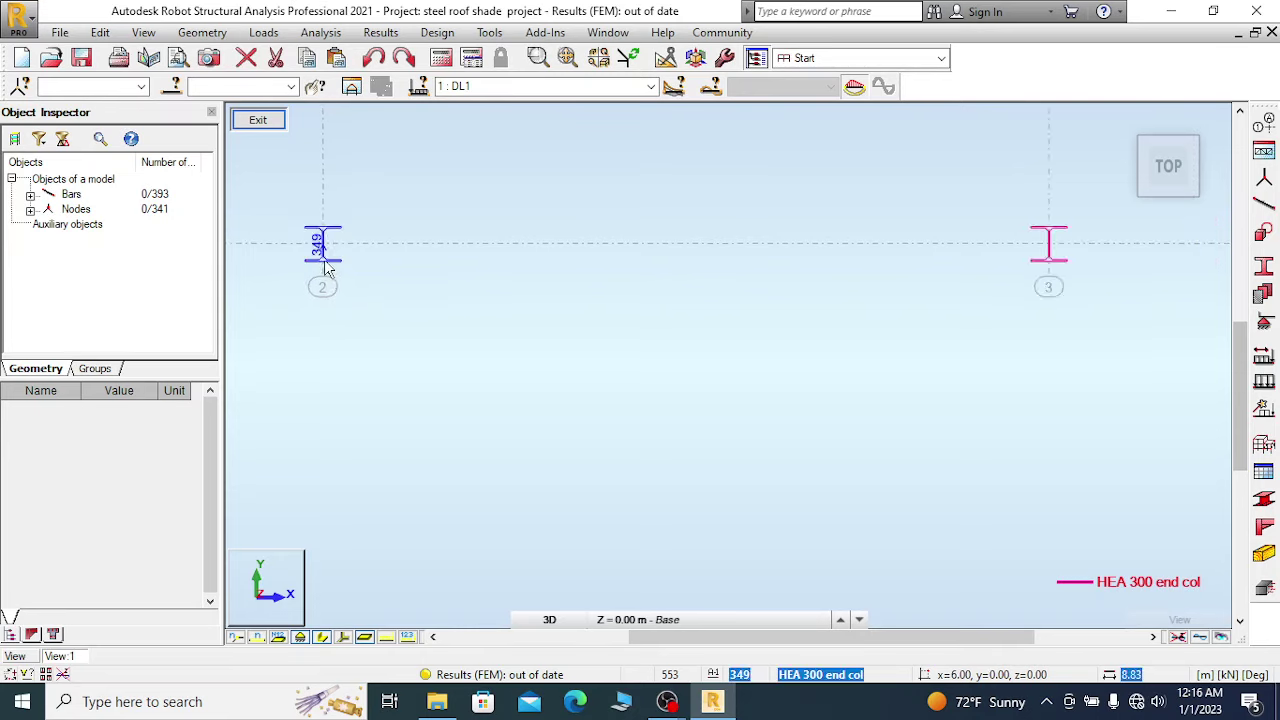
scroll(328, 267, "down", 2)
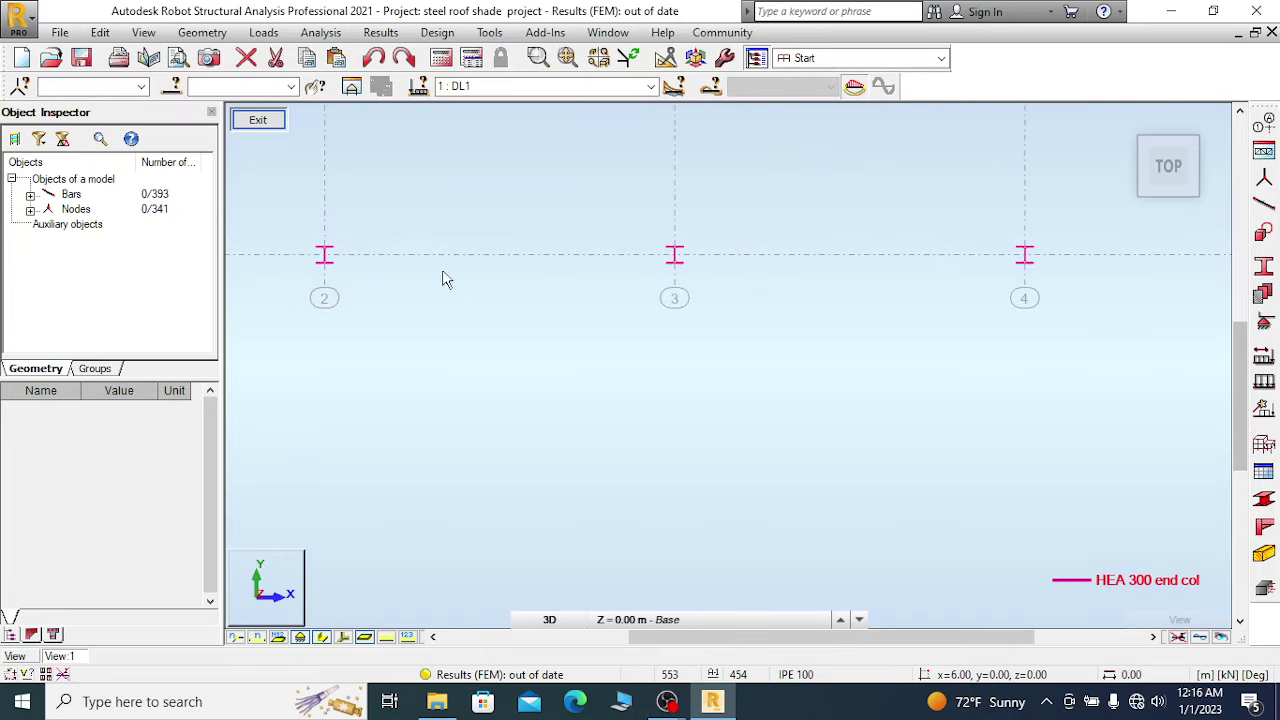
scroll(480, 280, "down", 1)
scroll(388, 285, "down", 1)
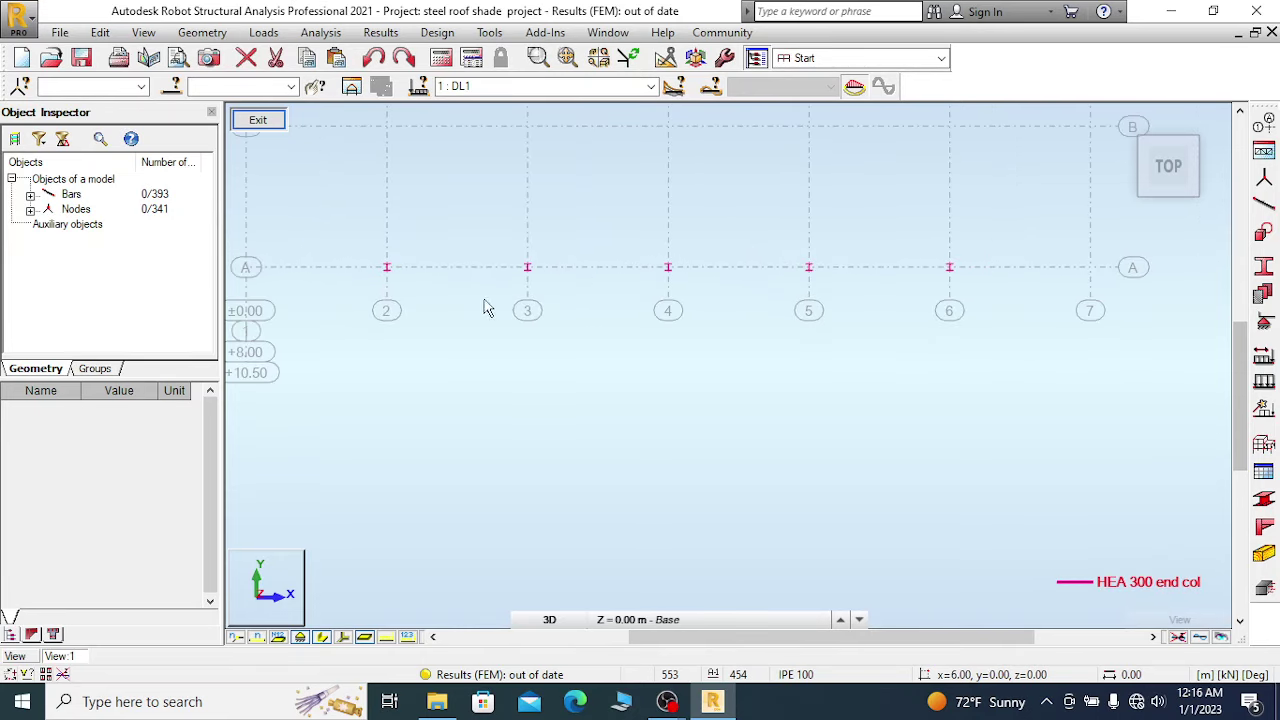
scroll(381, 265, "up", 2)
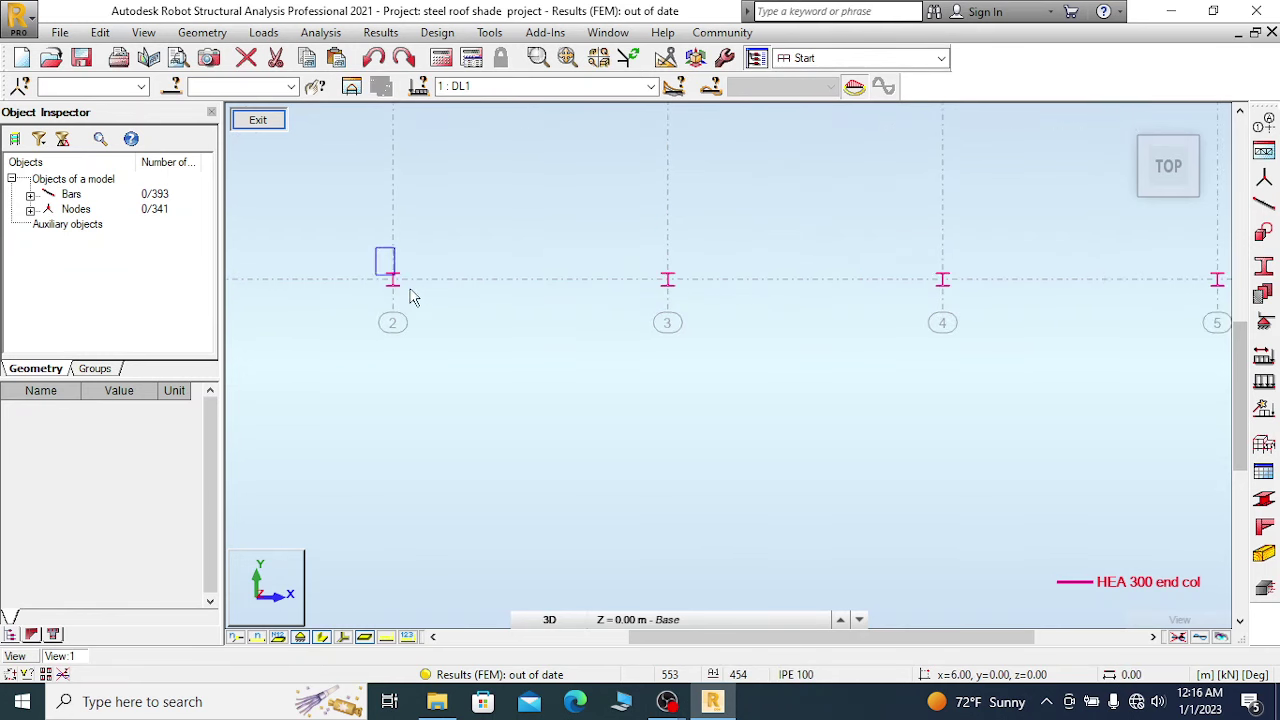
Check the gamma angle and offset assigned to the end column on axis 2 and compare its plan position with the neighbouring columns.
left_click(405, 290)
left_click_drag(212, 431, 213, 487)
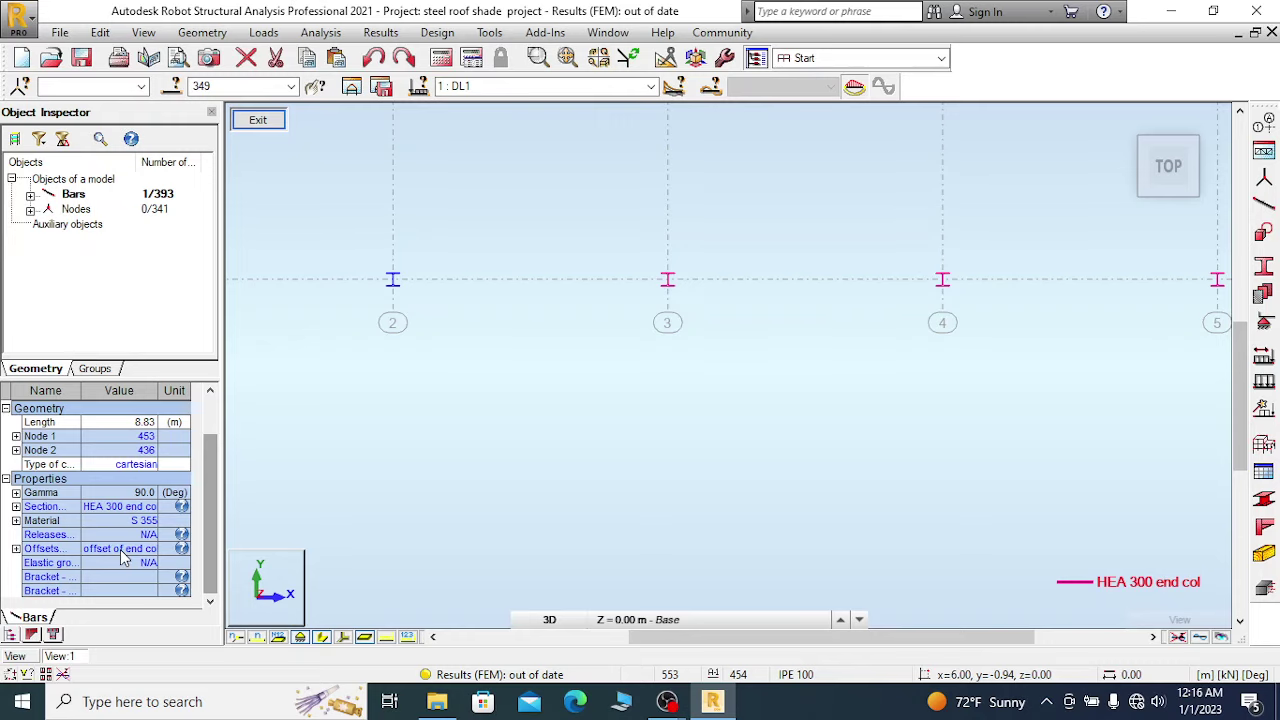
scroll(436, 287, "up", 5)
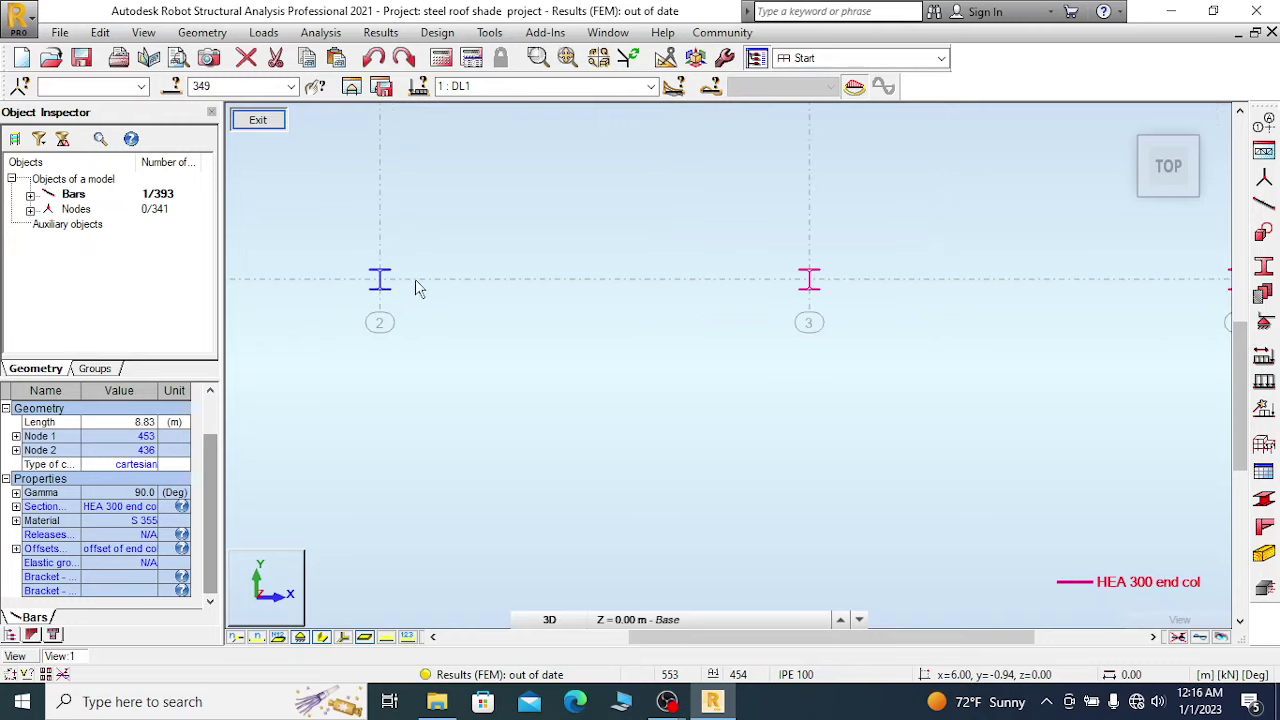
scroll(400, 255, "down", 5)
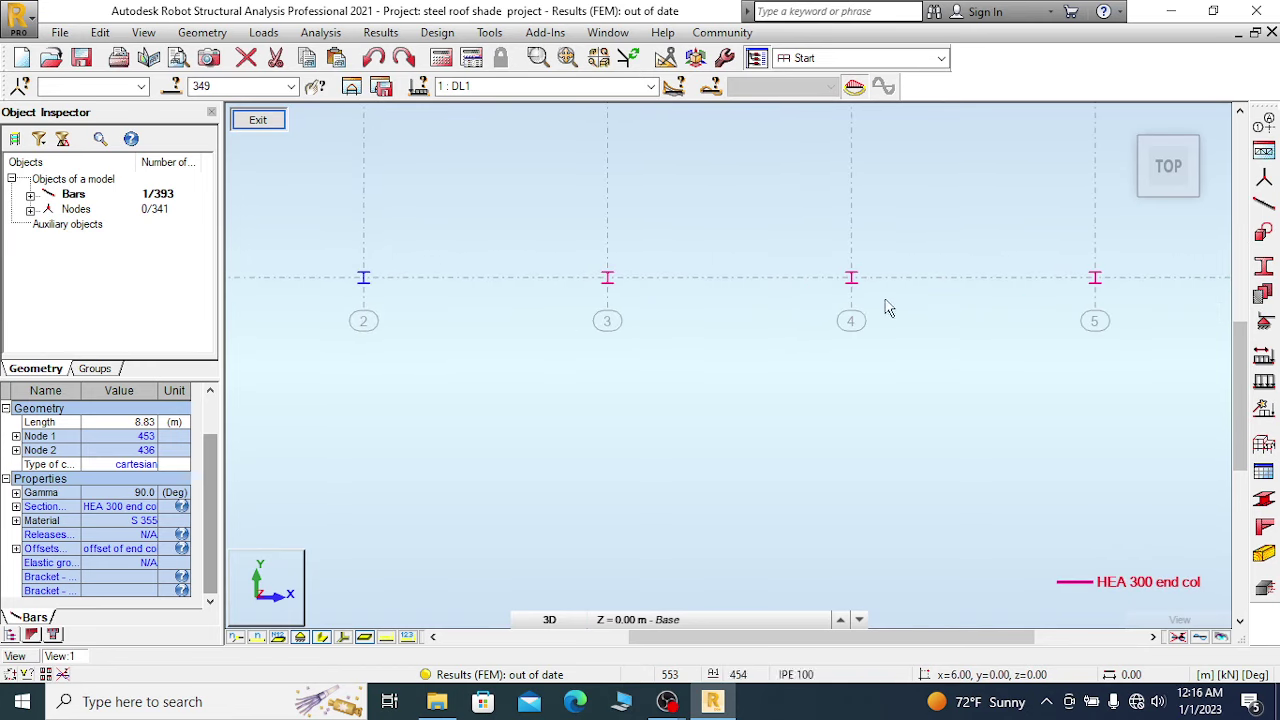
scroll(366, 272, "up", 4)
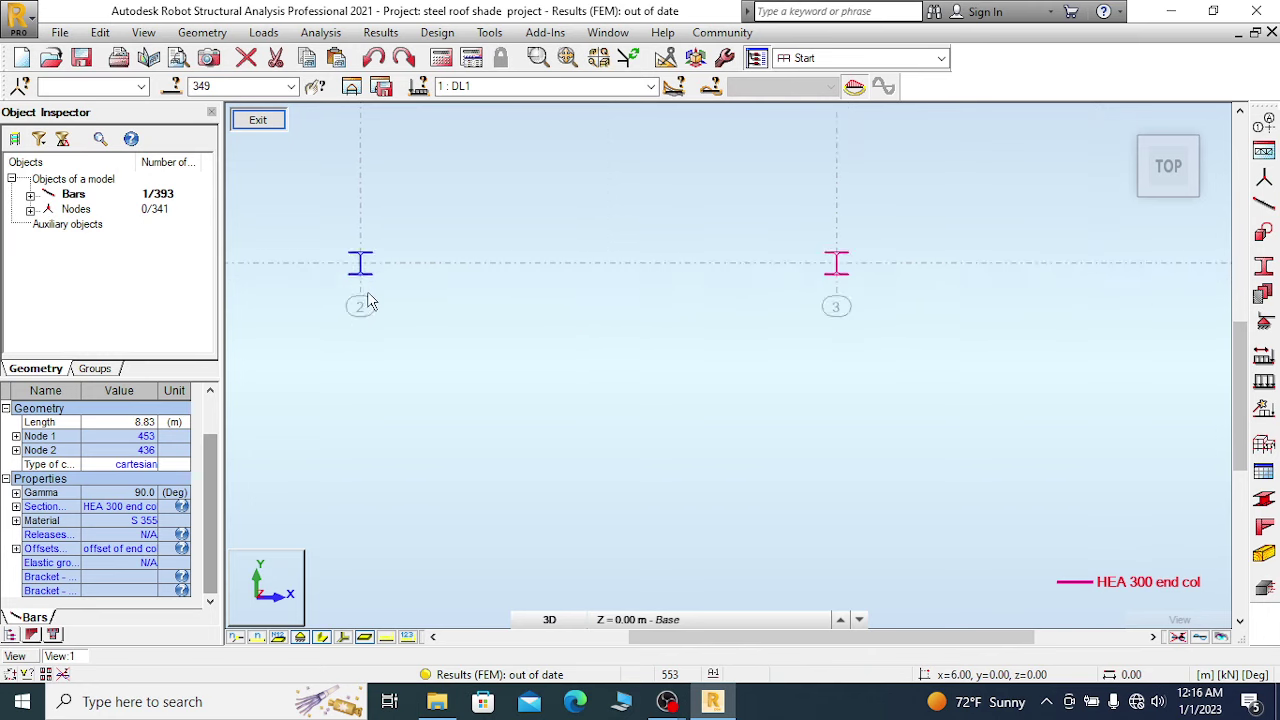
scroll(366, 268, "down", 4)
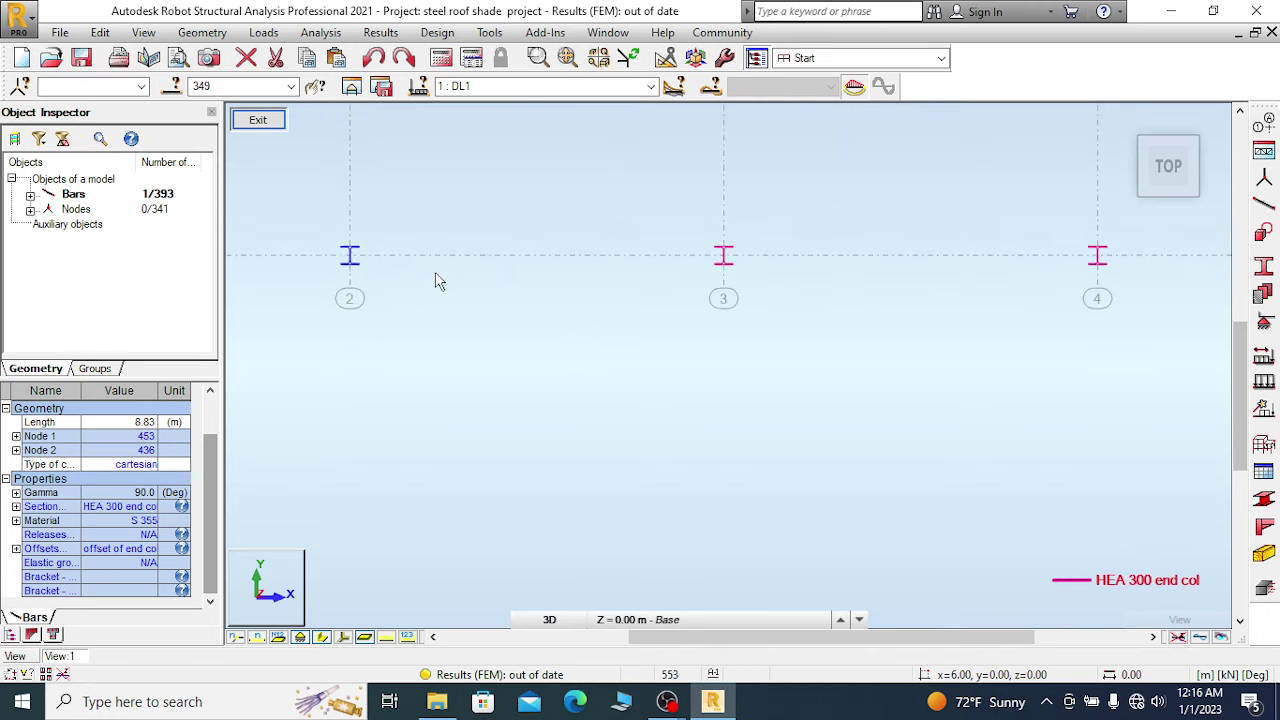
scroll(464, 306, "down", 3)
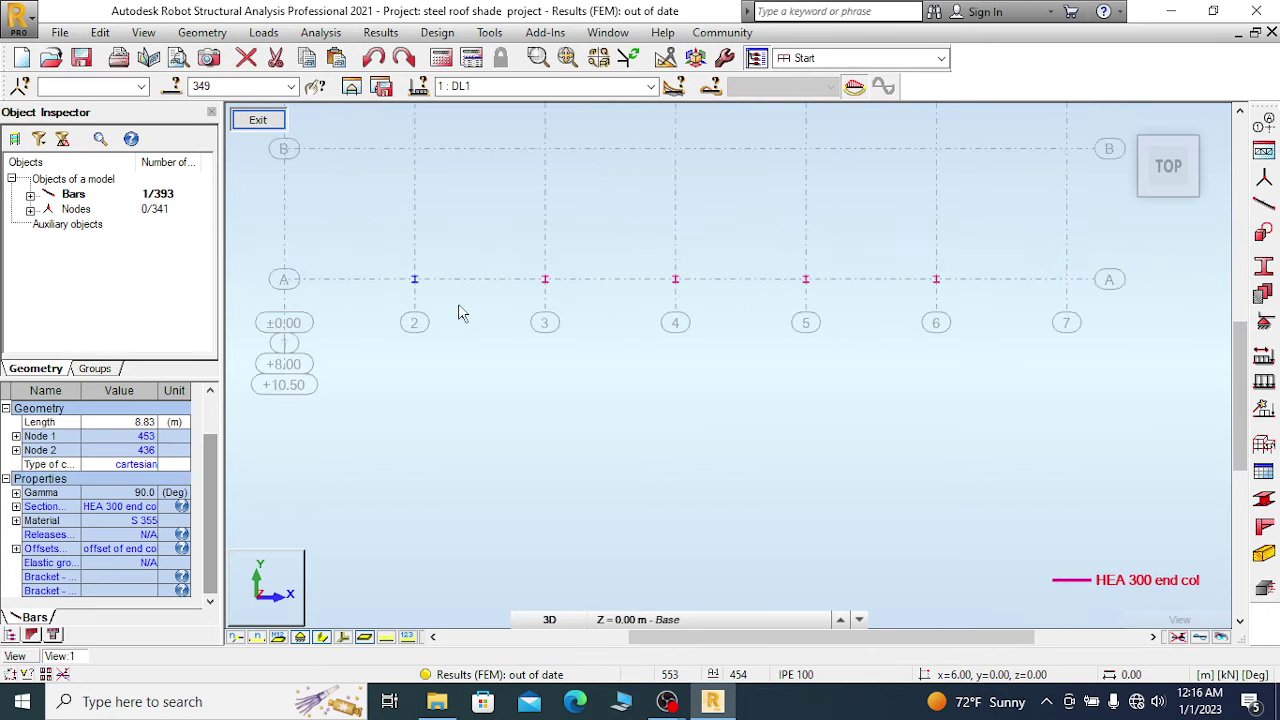
Delete the assigned offset from all five end columns on axis A.
right_click(378, 243)
left_click(466, 250)
left_click_drag(379, 244, 972, 357)
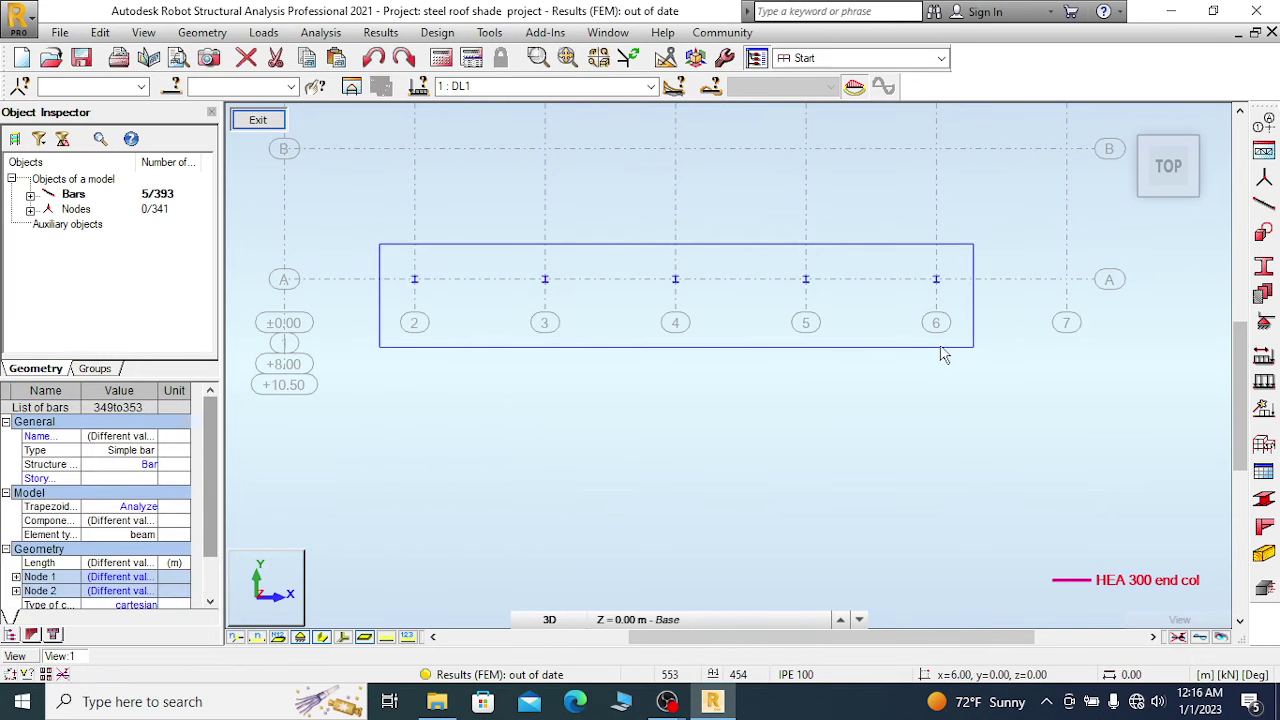
left_click(202, 32)
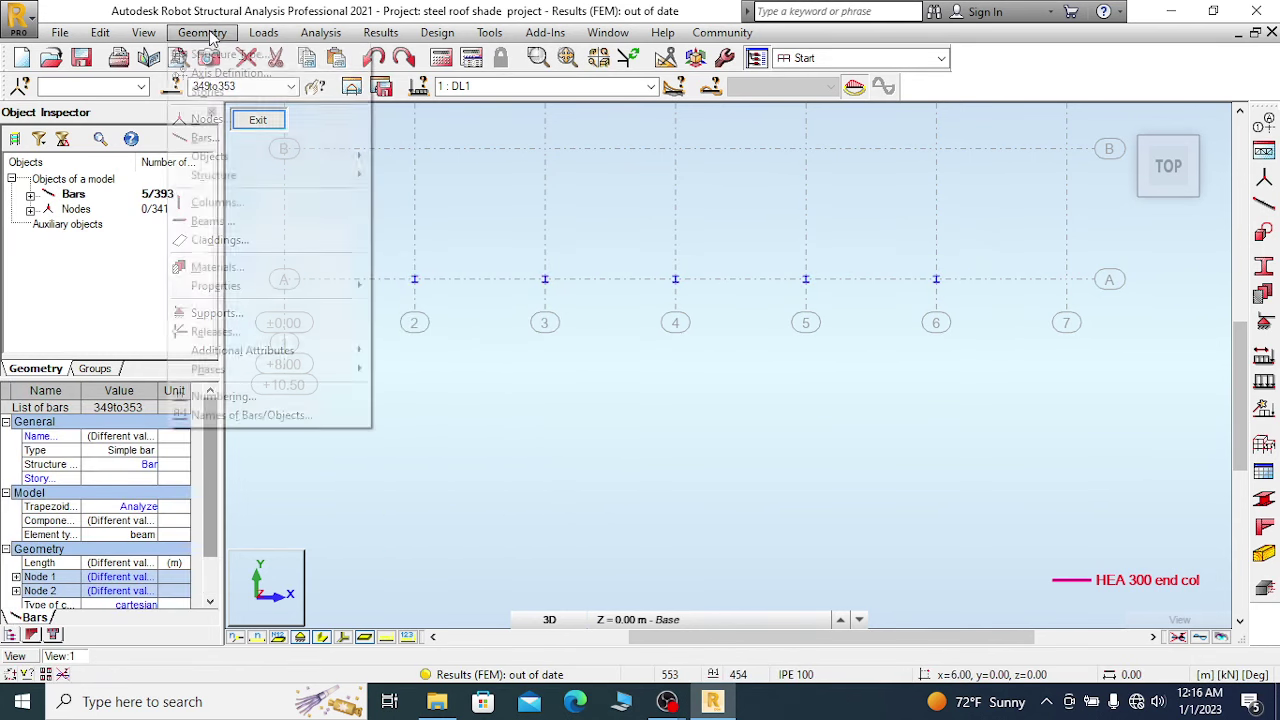
mouse_move(345, 350)
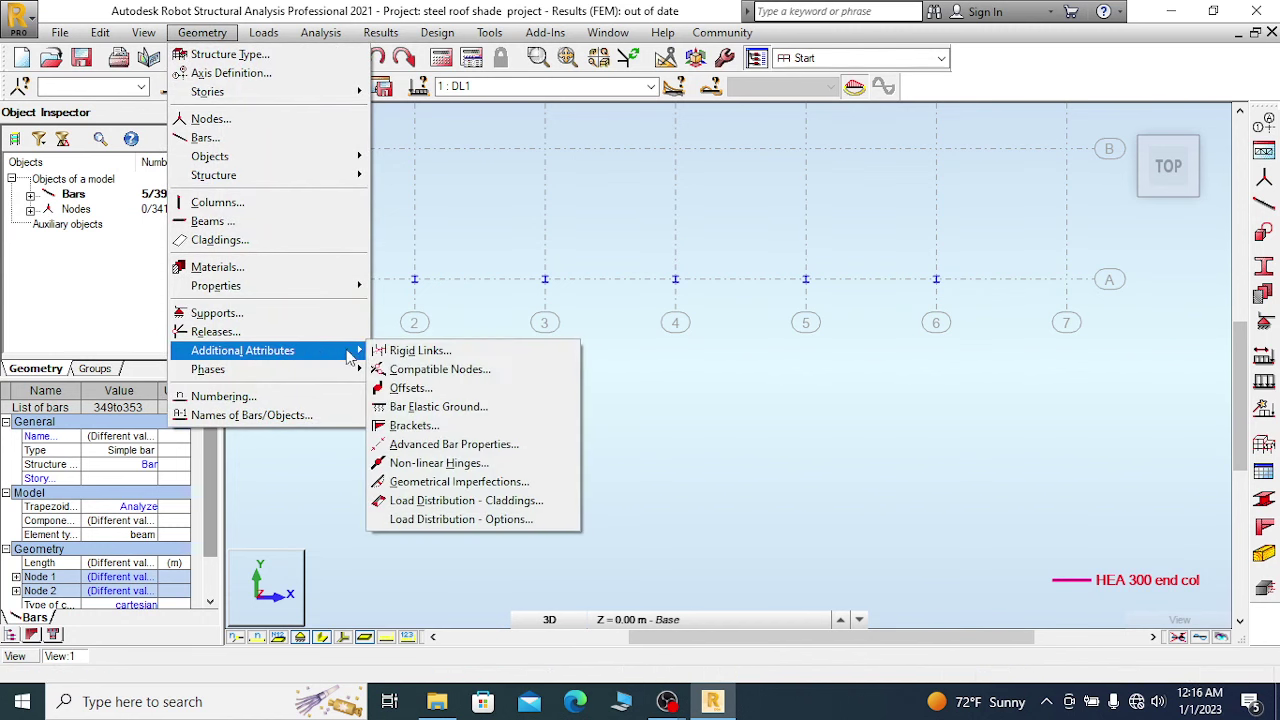
left_click(411, 390)
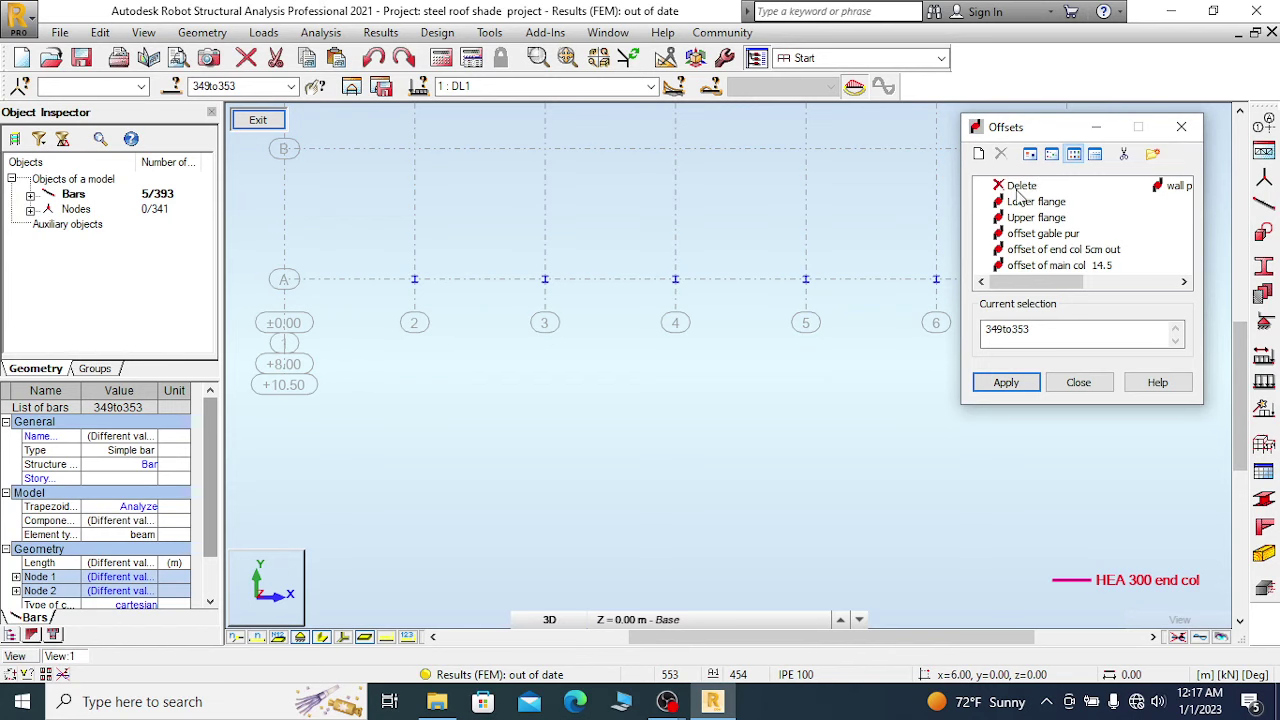
left_click(1020, 186)
left_click(1008, 384)
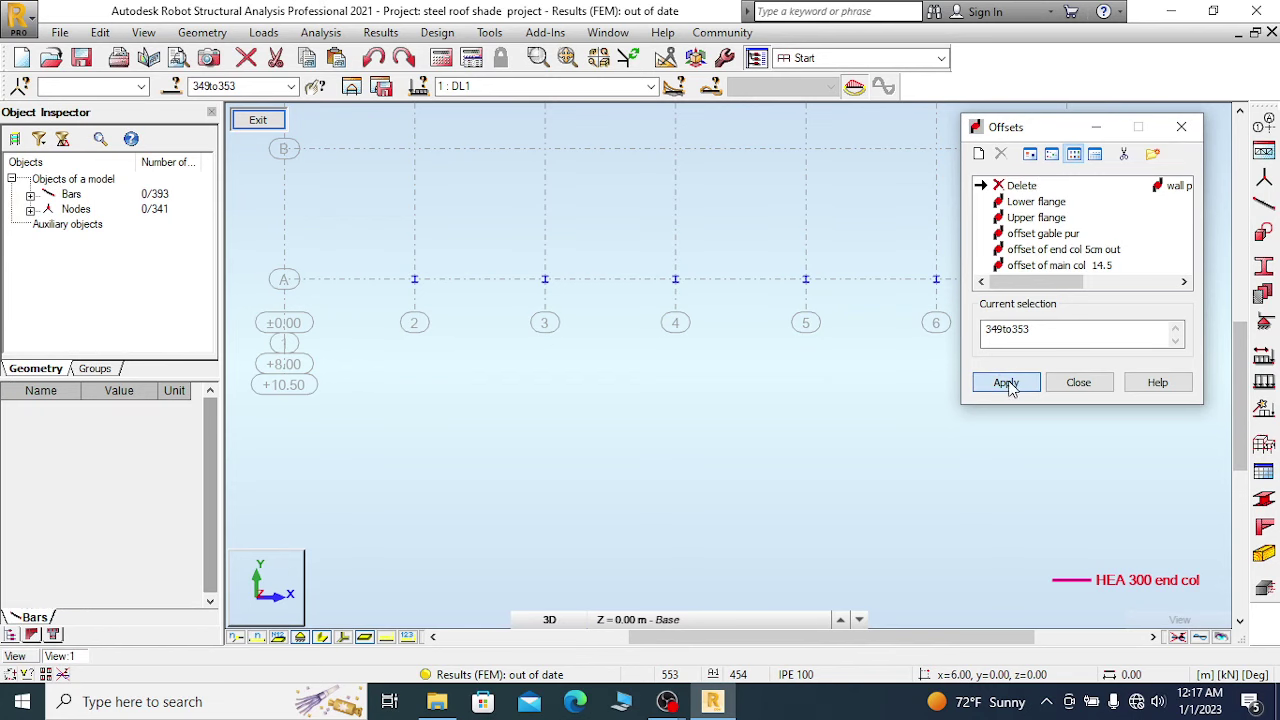
scroll(380, 320, "down", 1)
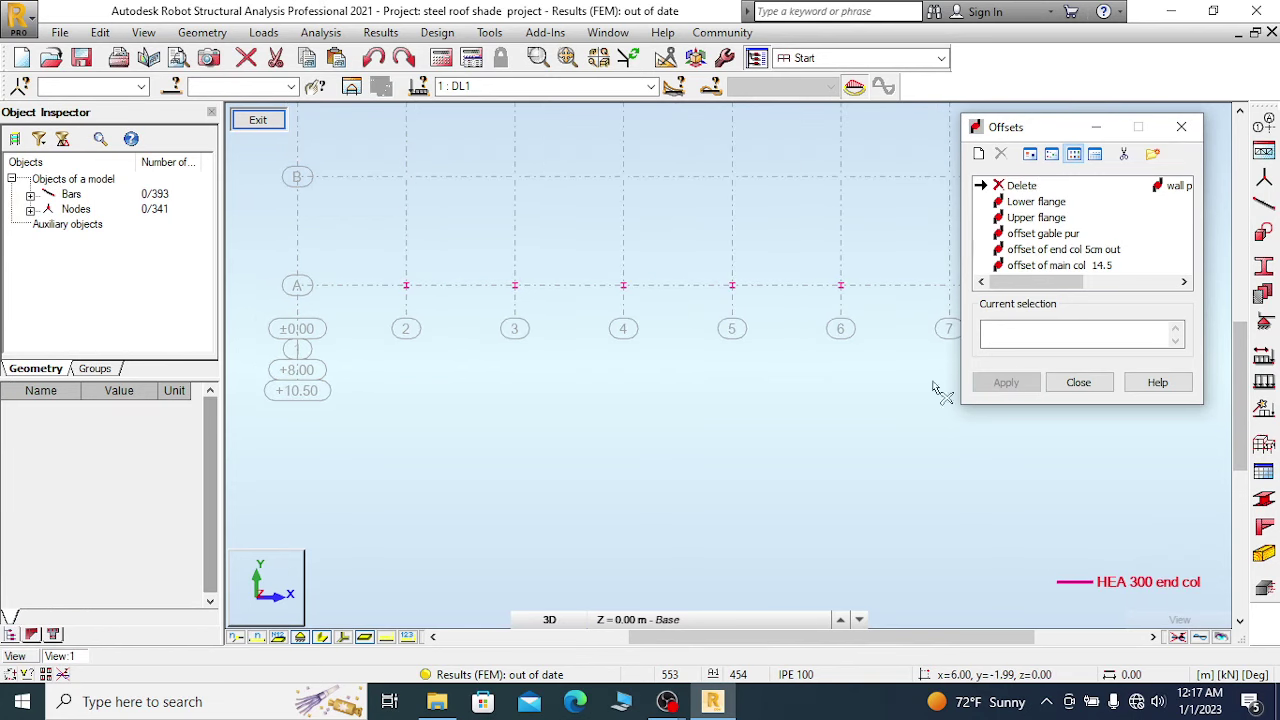
left_click(1090, 386)
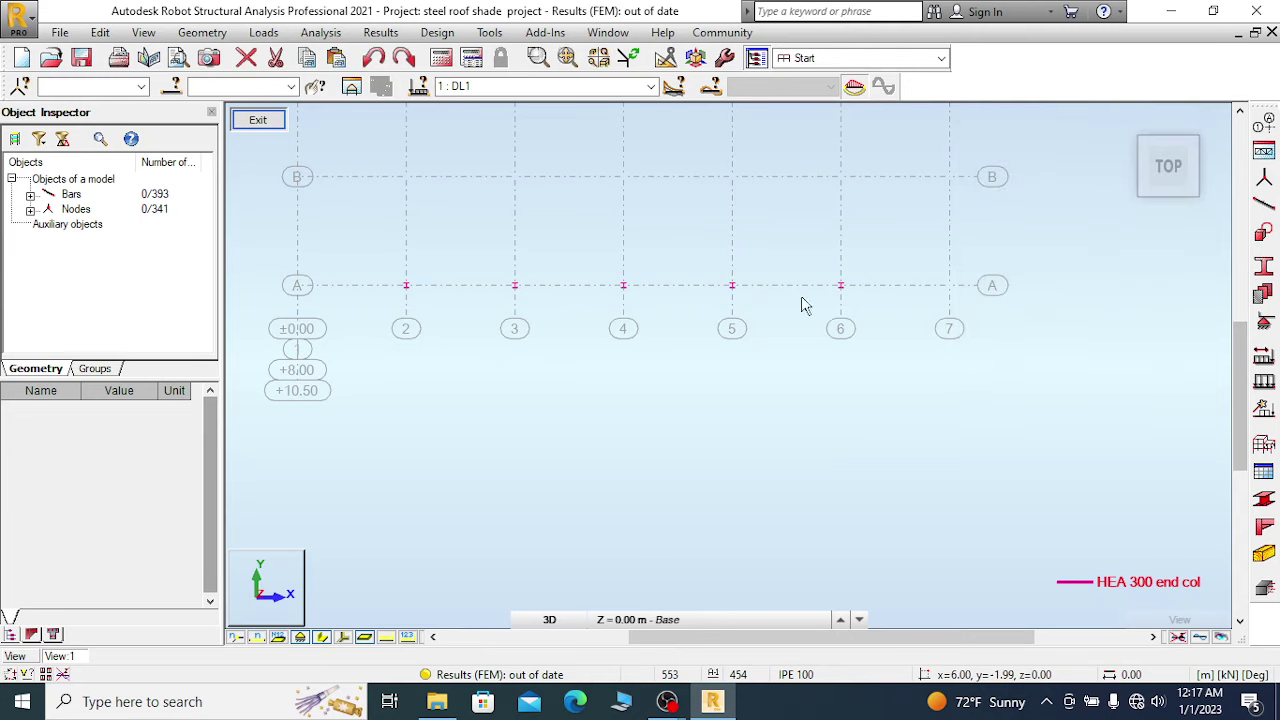
Set the gamma angle of the five end columns on axis A to -90 degrees.
scroll(492, 290, "up", 1)
left_click_drag(397, 314, 995, 360)
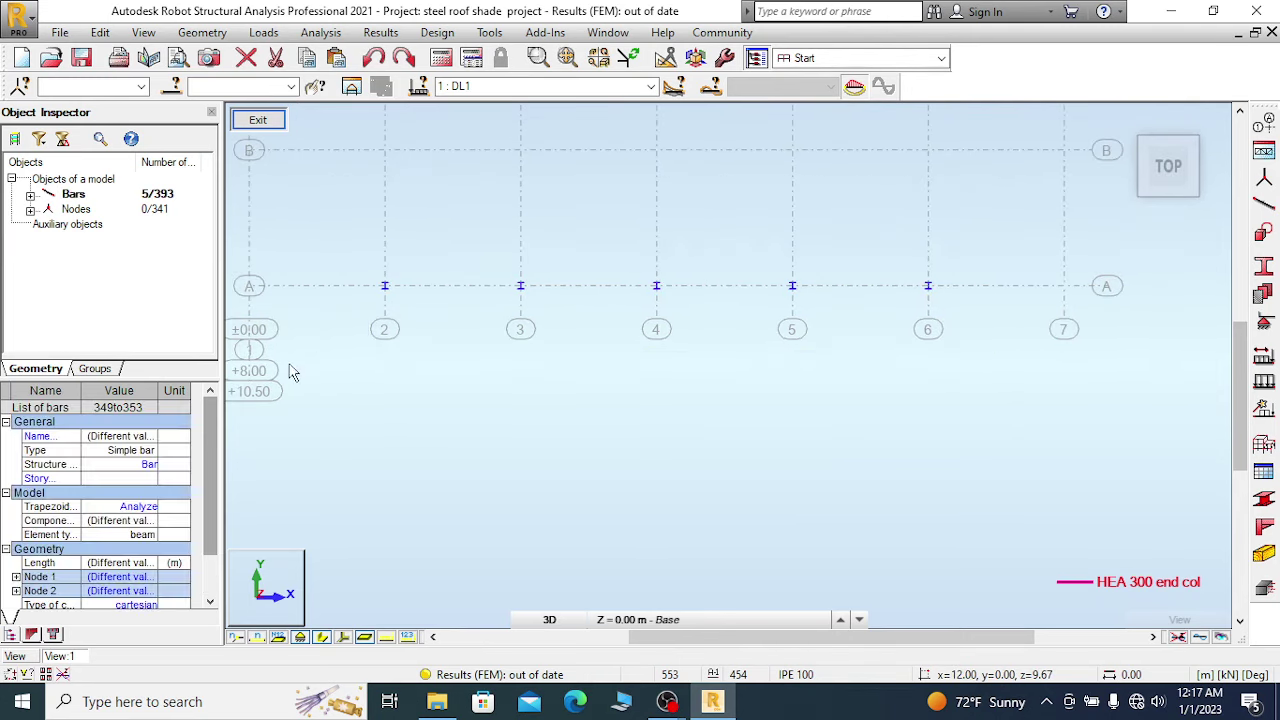
scroll(206, 490, "down", 3)
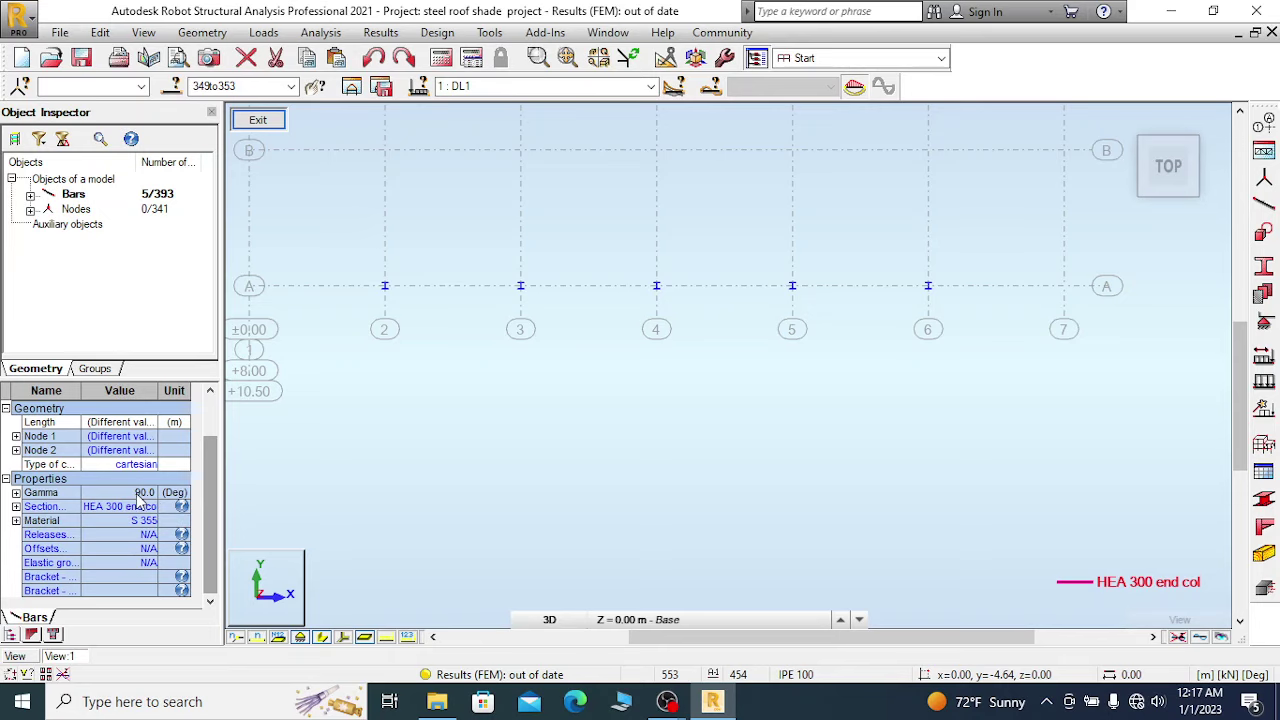
left_click(16, 493)
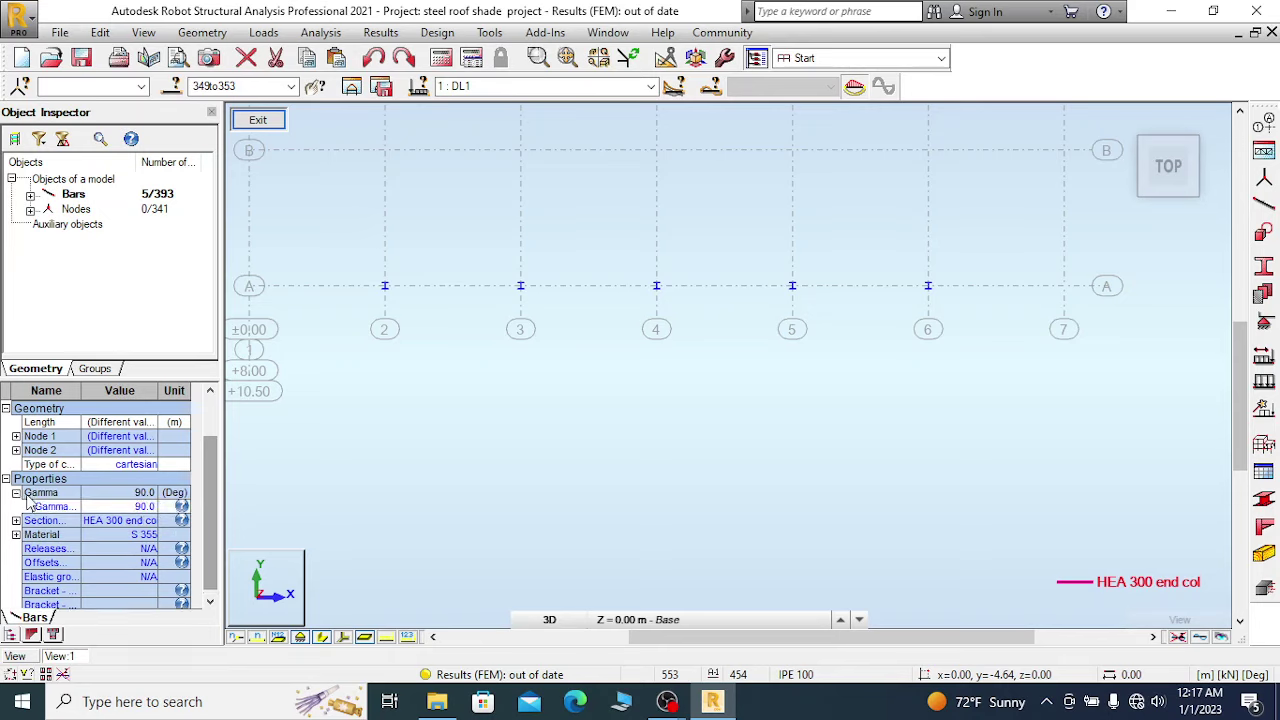
left_click(128, 508)
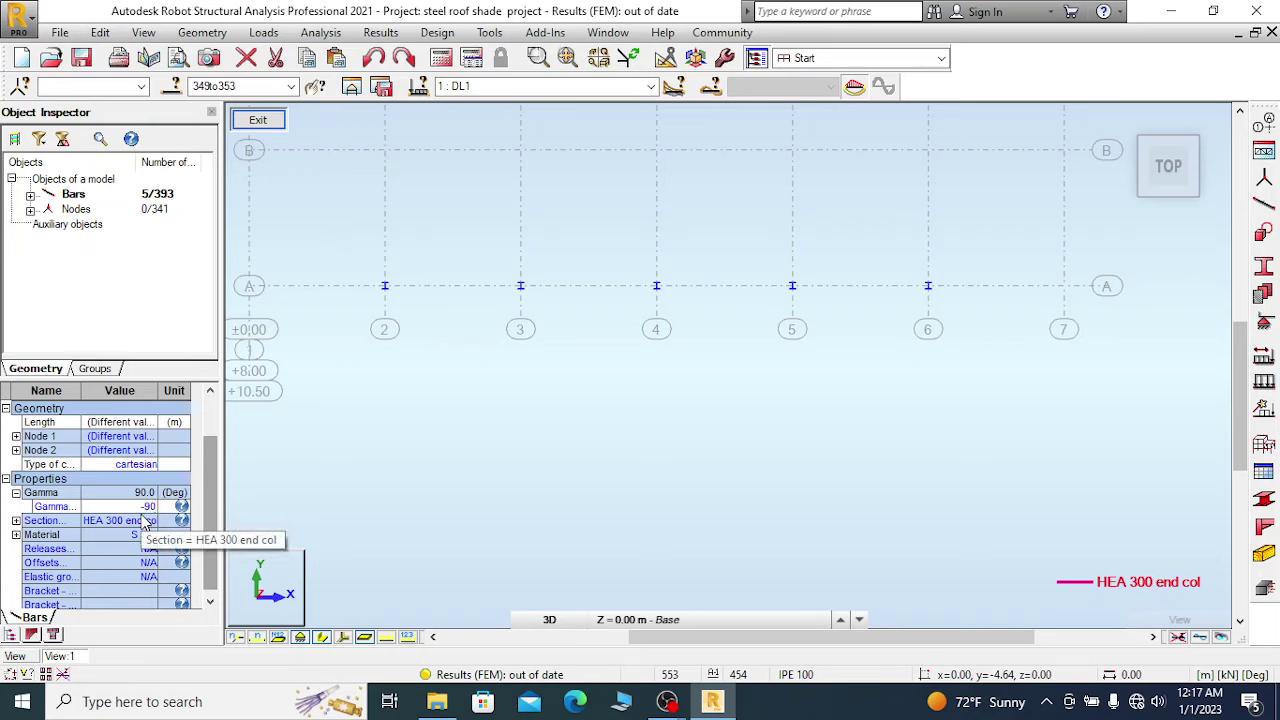
key("Return")
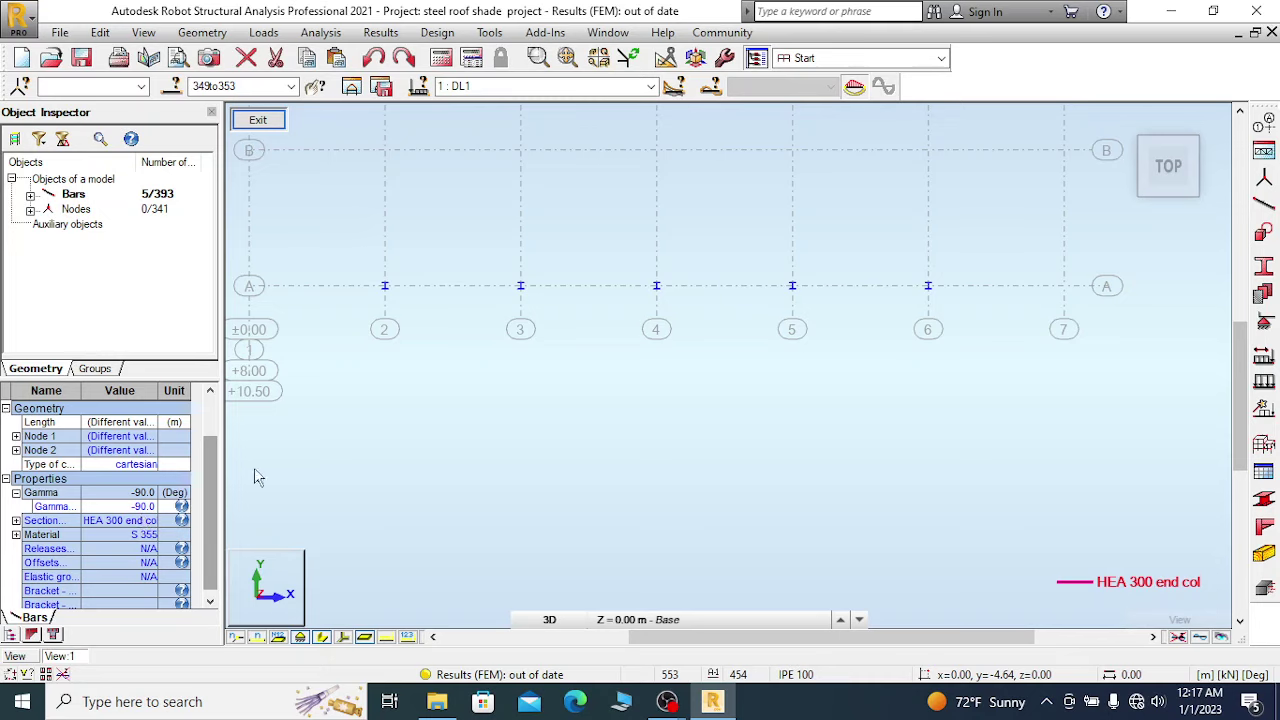
left_click(478, 401)
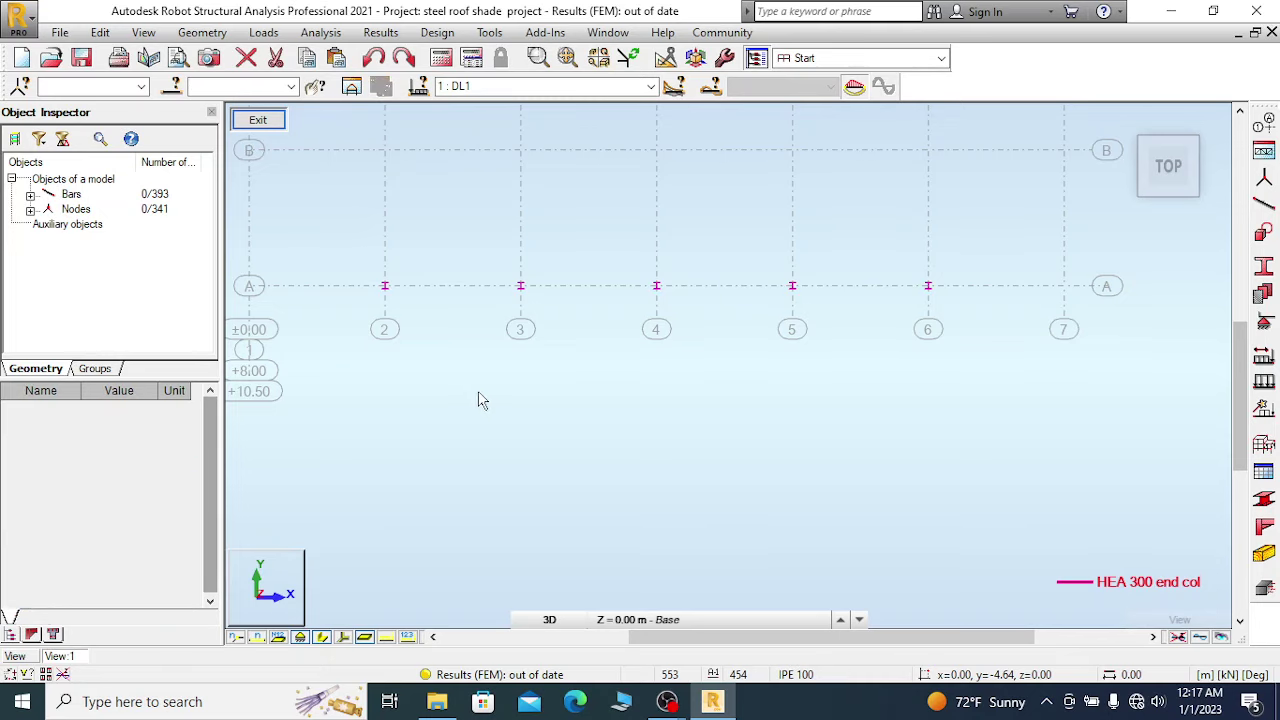
Reselect the five end columns on axis A and apply the special gamma angle value 90°.
left_click_drag(358, 260, 957, 342)
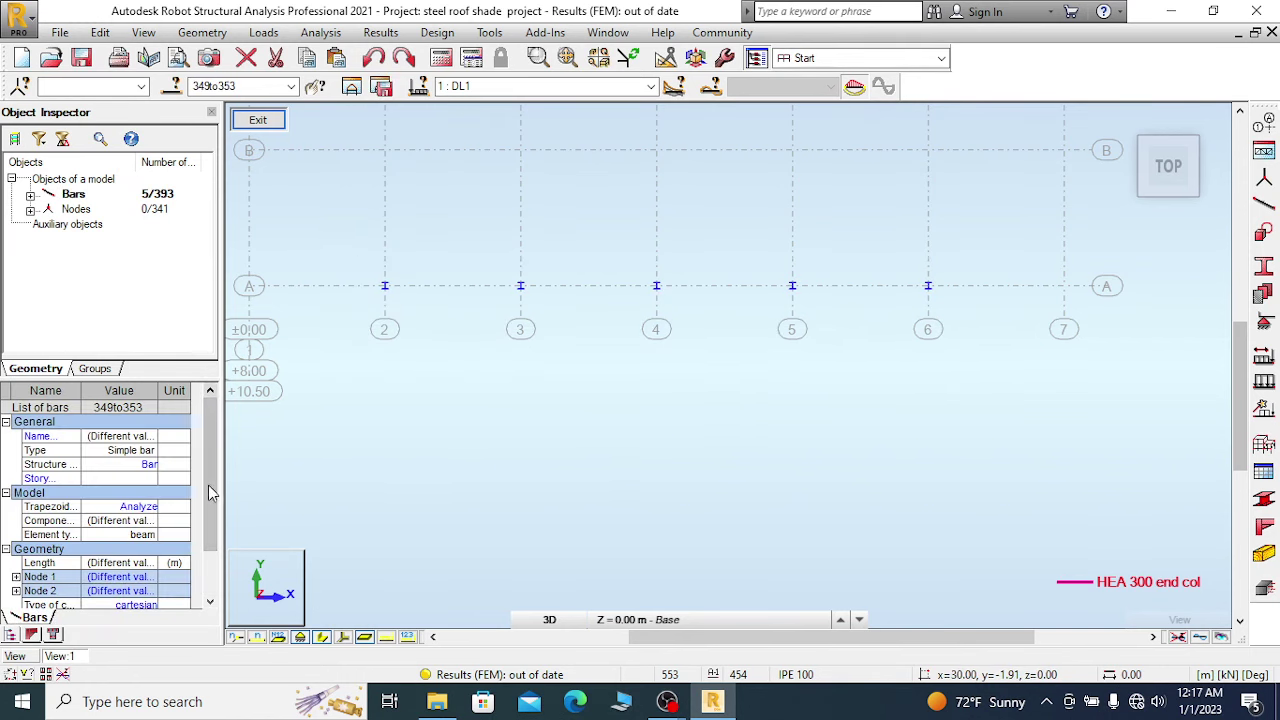
left_click_drag(207, 485, 205, 515)
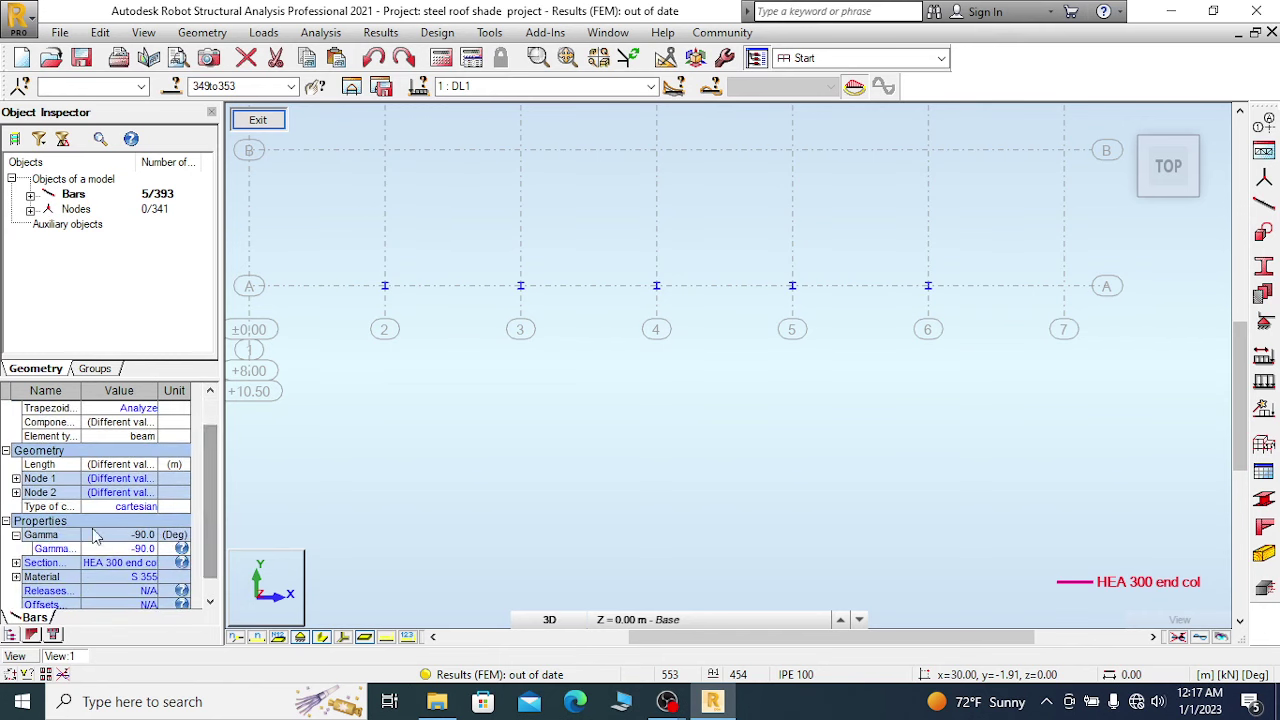
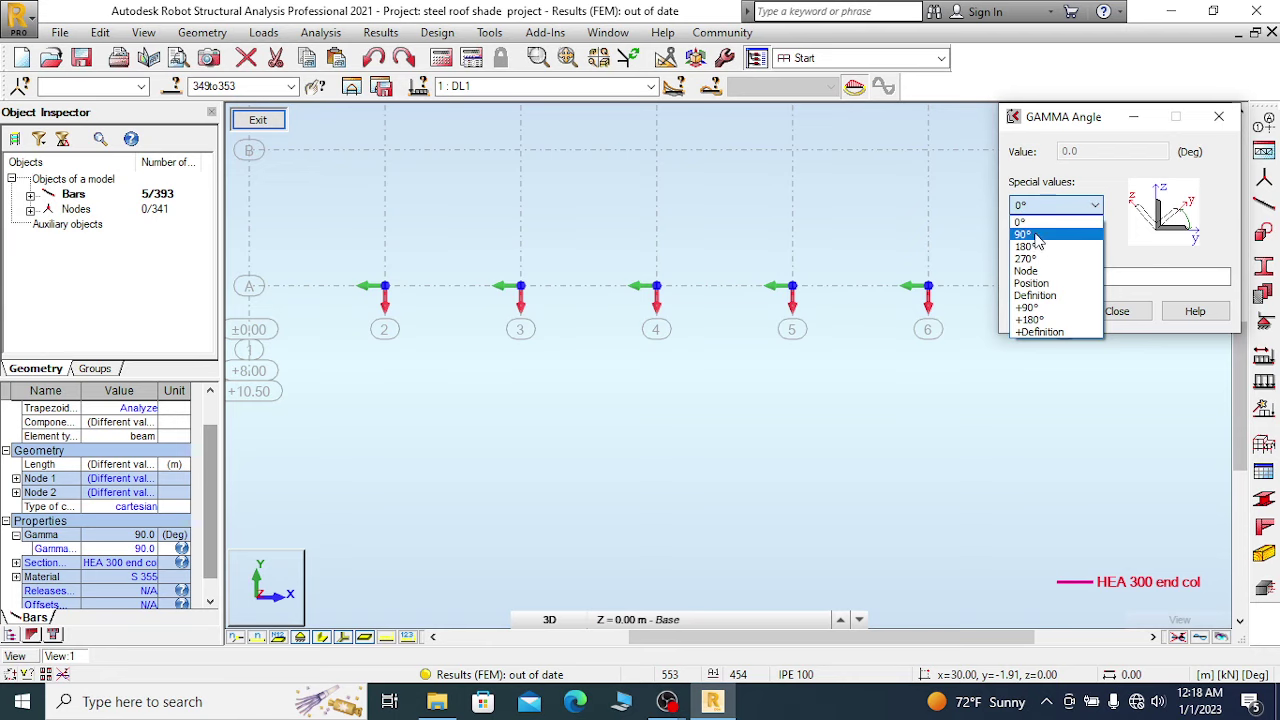
left_click(1036, 236)
left_click(1042, 311)
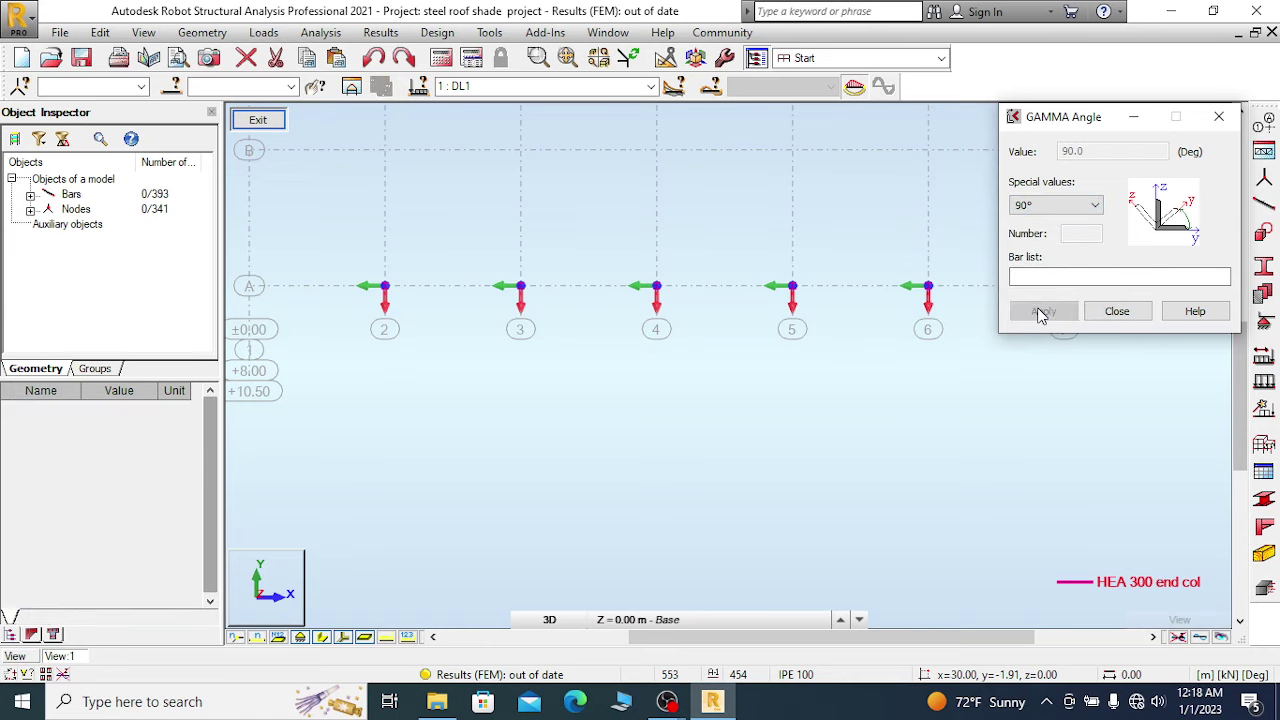
scroll(670, 305, "up", 3)
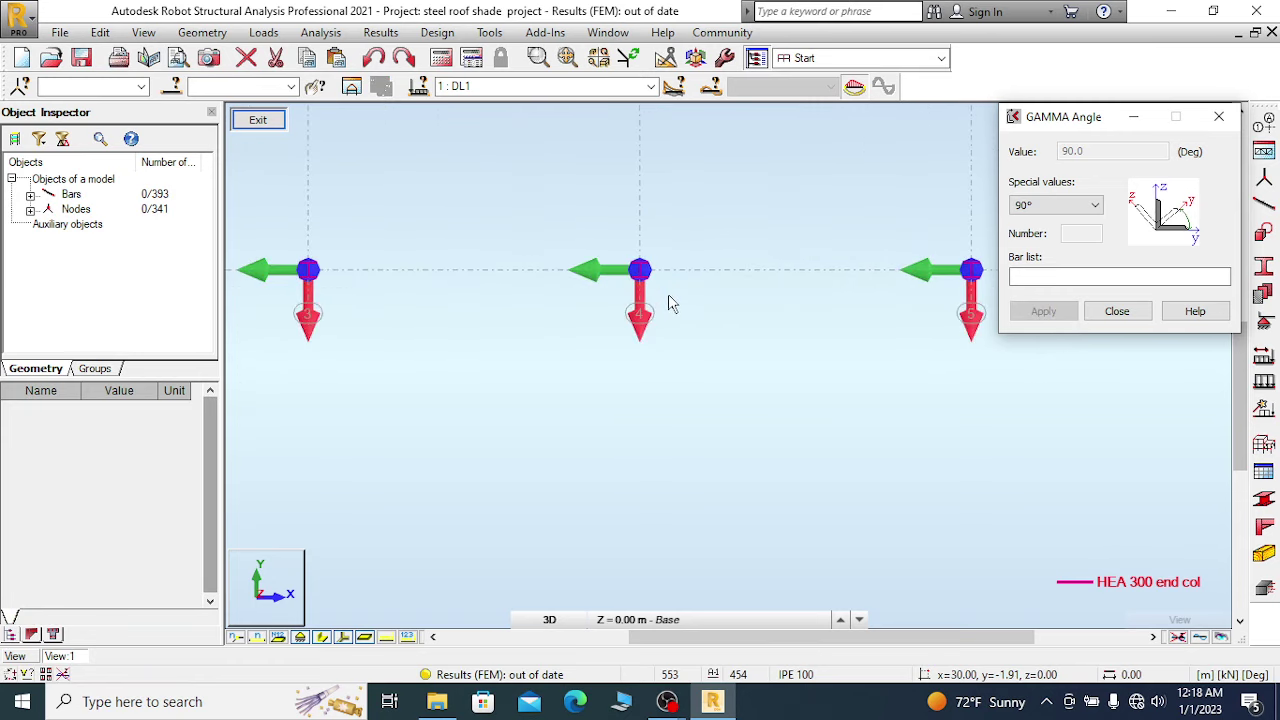
left_click(1075, 207)
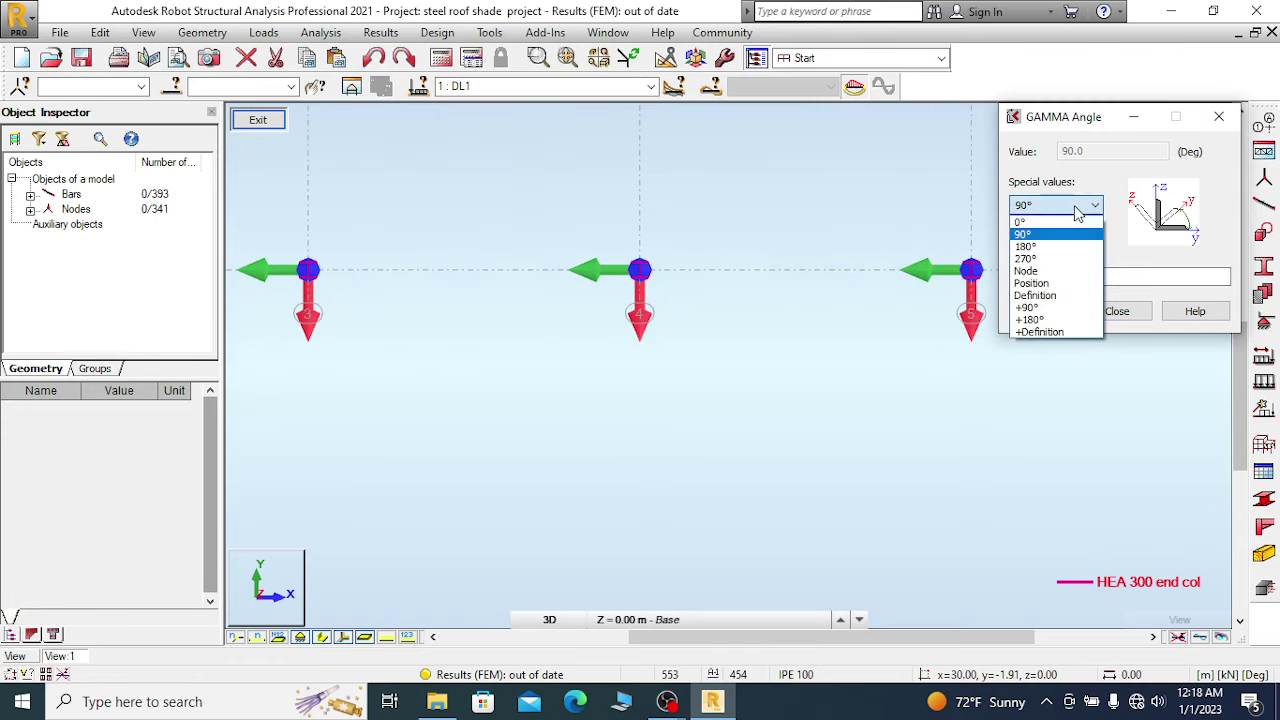
left_click(1035, 260)
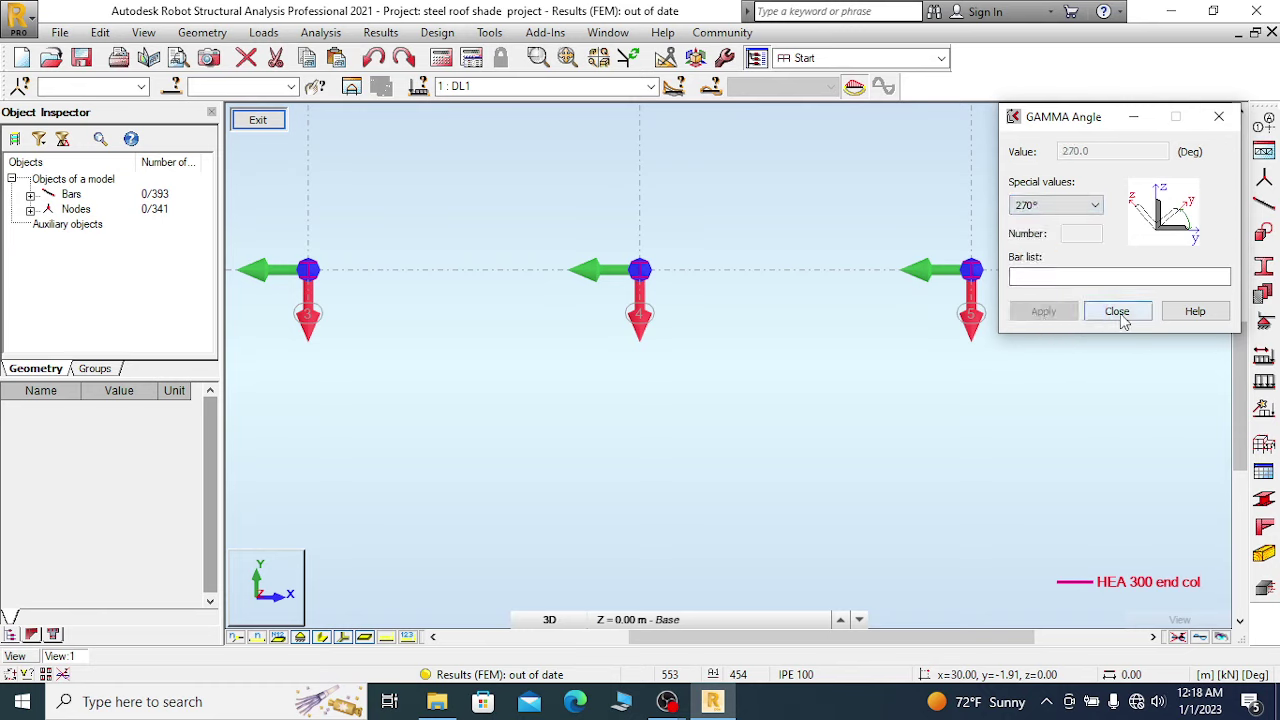
scroll(716, 240, "down", 2)
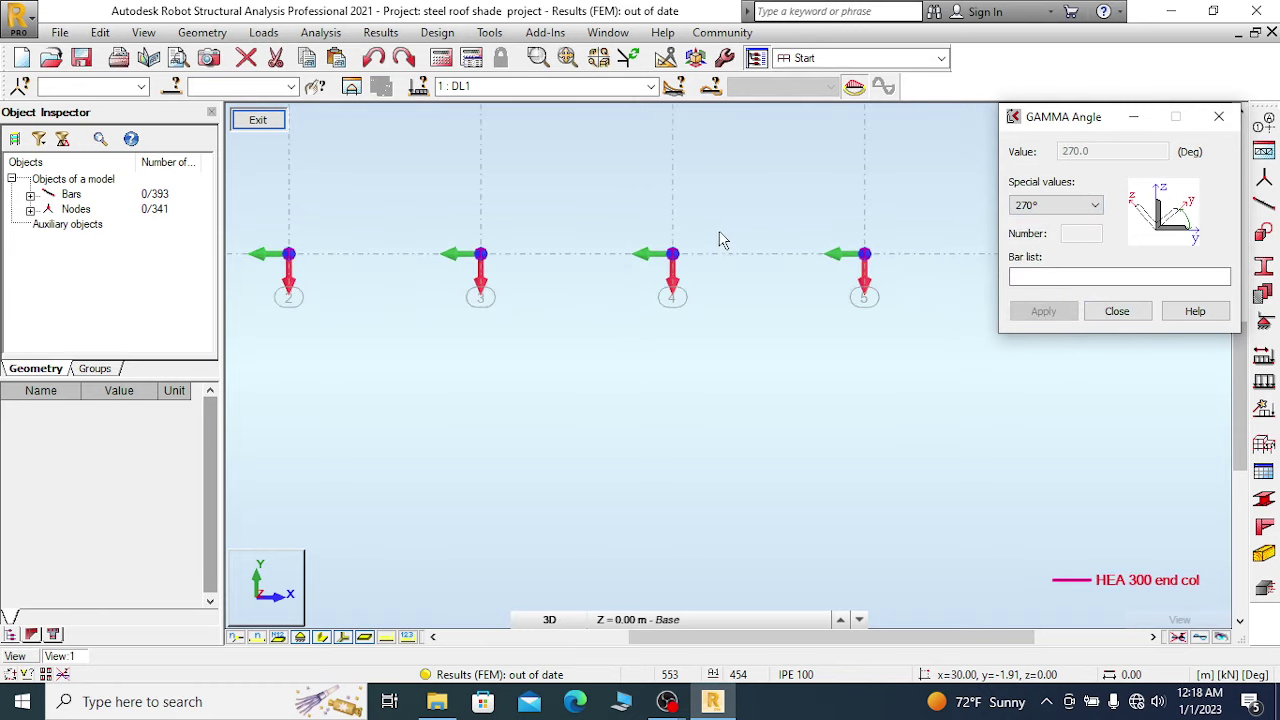
scroll(742, 228, "down", 1)
right_click(775, 272)
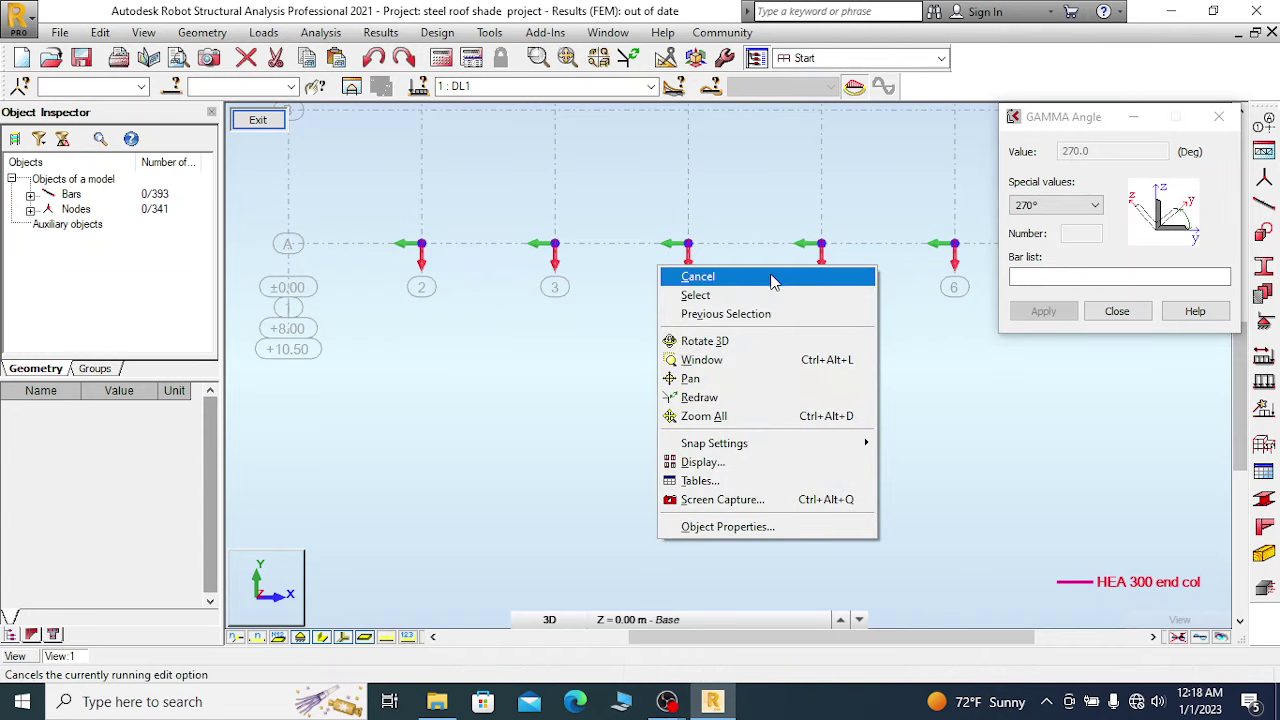
left_click(698, 279)
scroll(415, 256, "down", 1)
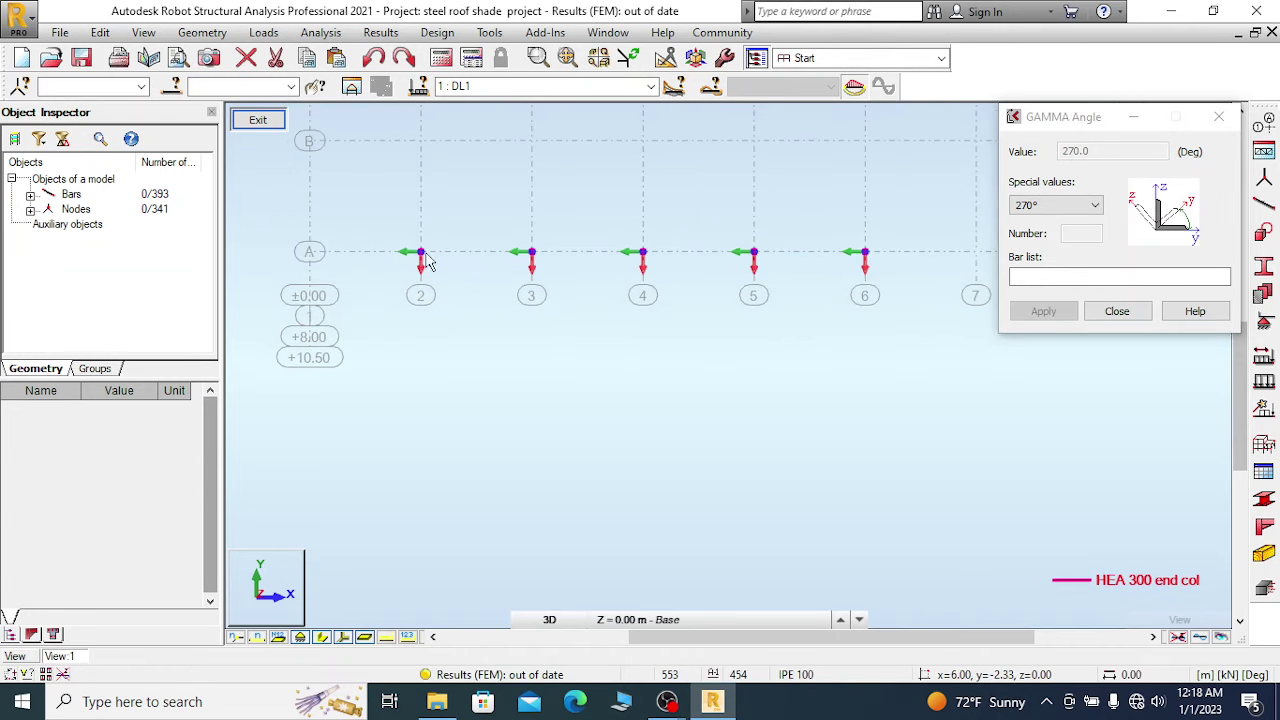
left_click(1117, 311)
Rotate the five end columns on axis A by applying the special gamma angle value +90°.
scroll(417, 247, "up", 1)
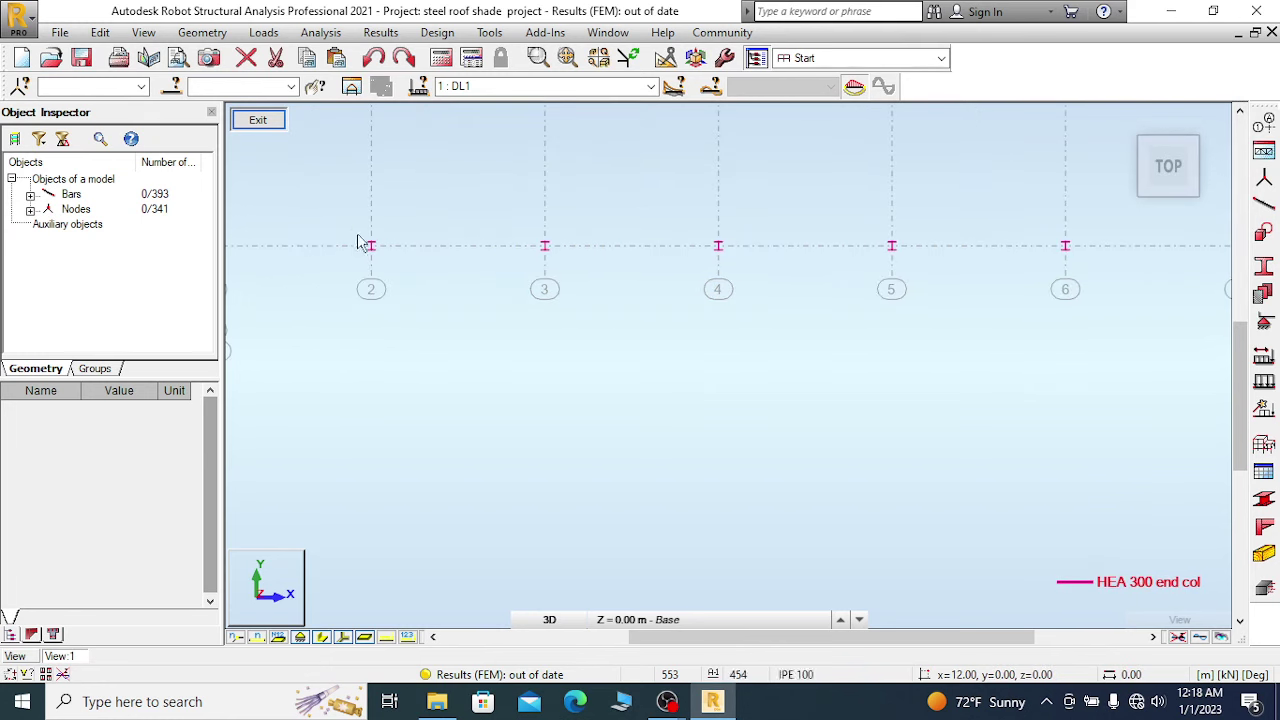
left_click_drag(328, 206, 1108, 310)
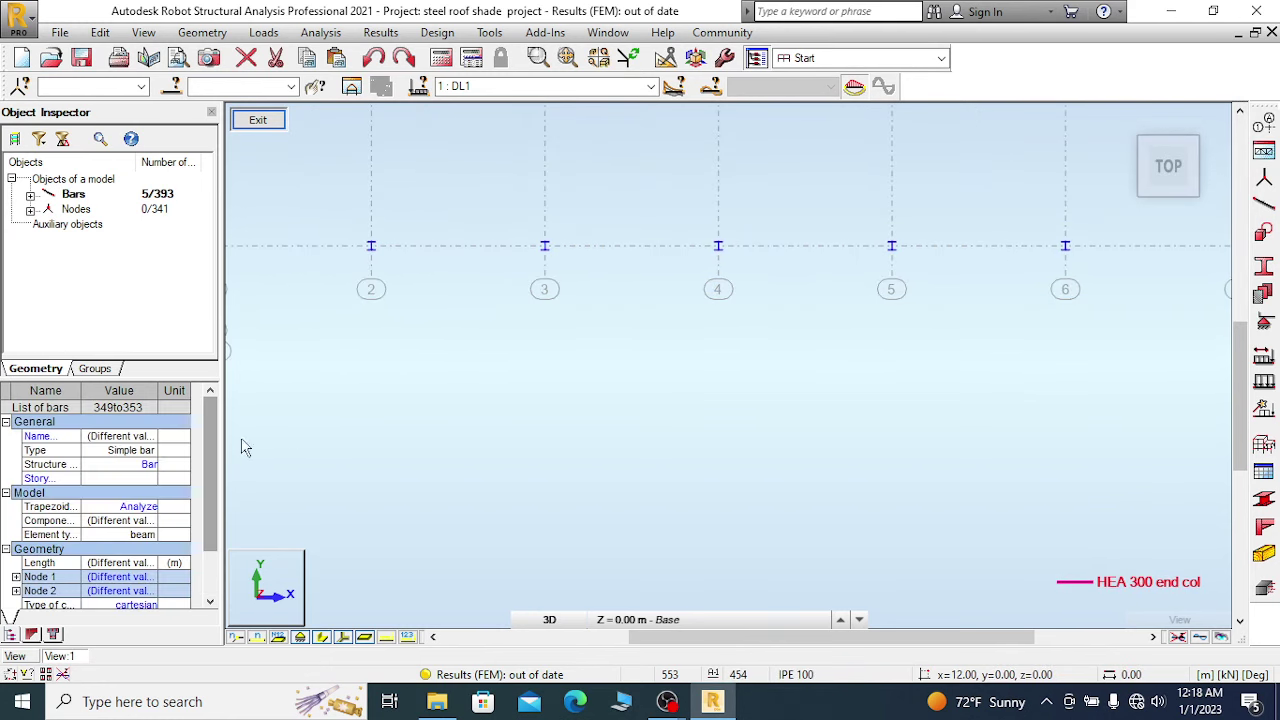
left_click(190, 34)
mouse_move(333, 360)
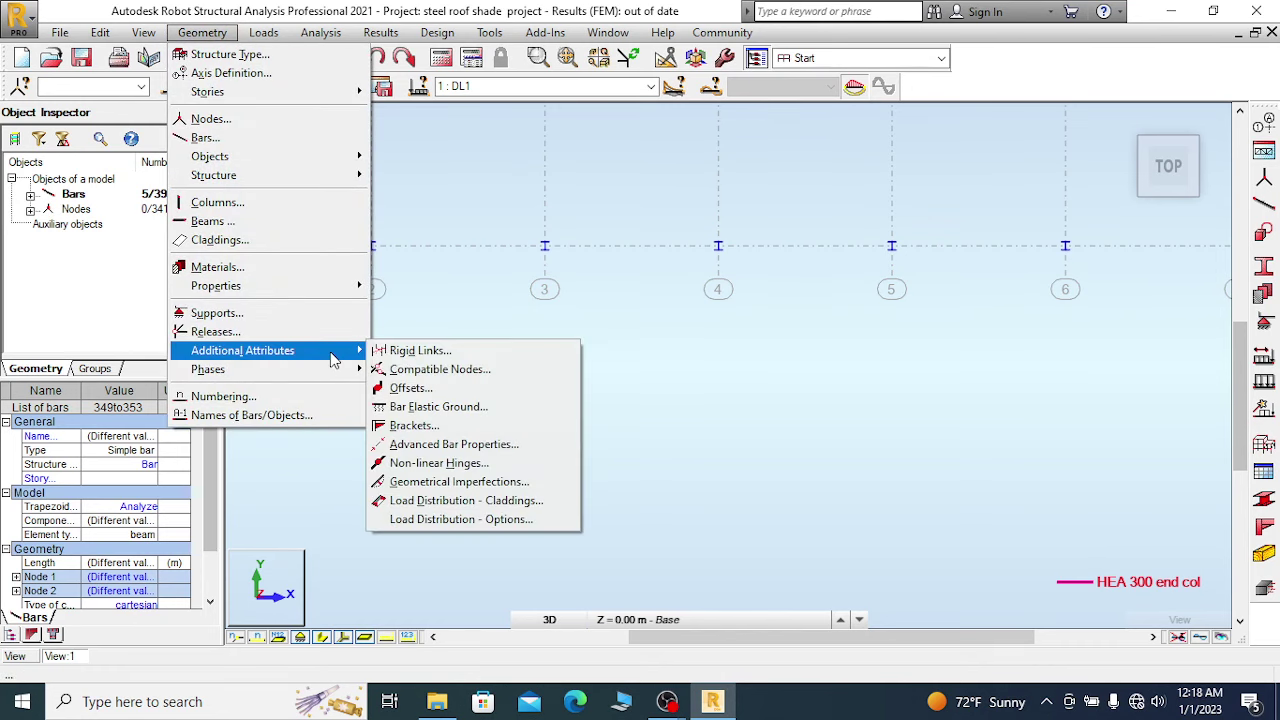
mouse_move(355, 287)
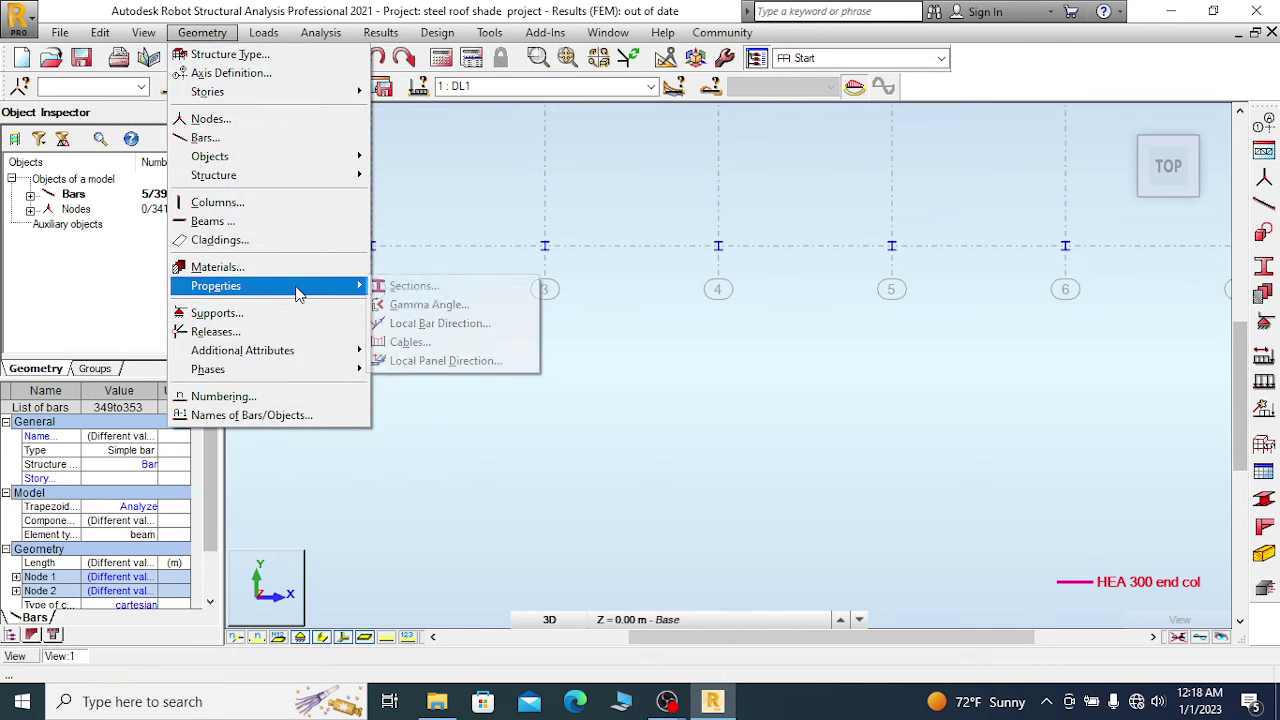
left_click(428, 305)
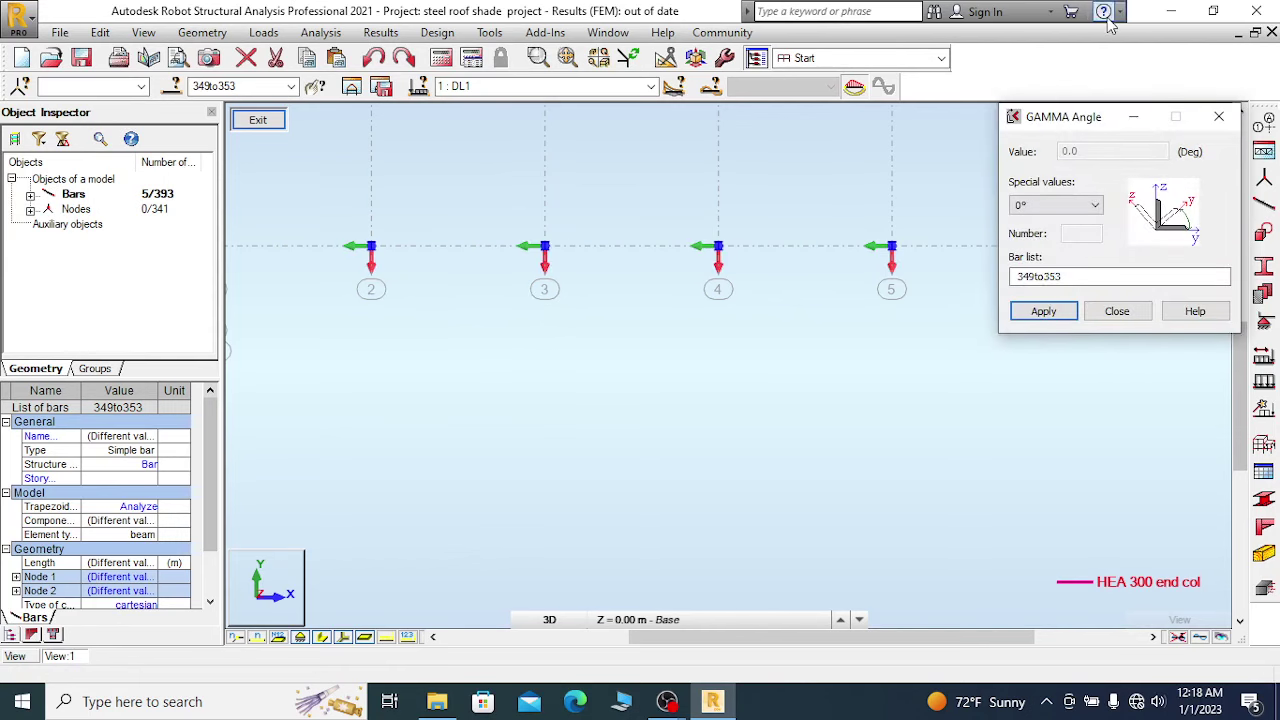
left_click(1080, 205)
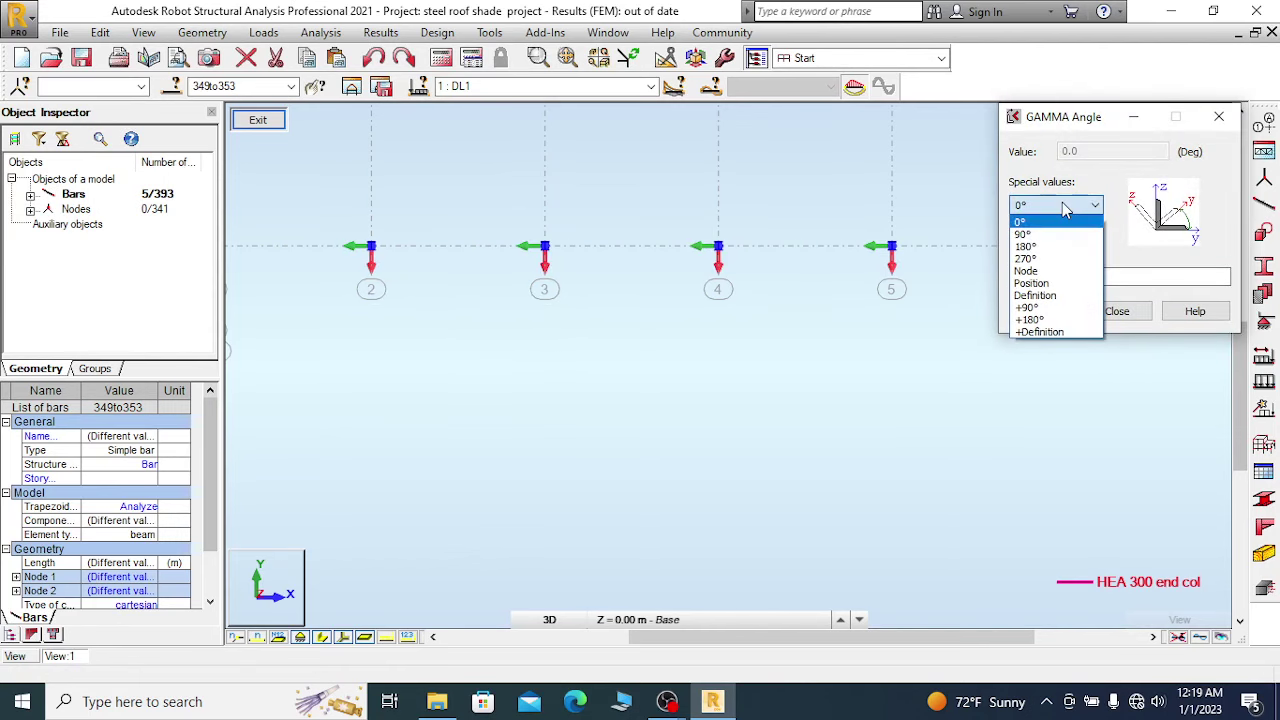
left_click(1038, 308)
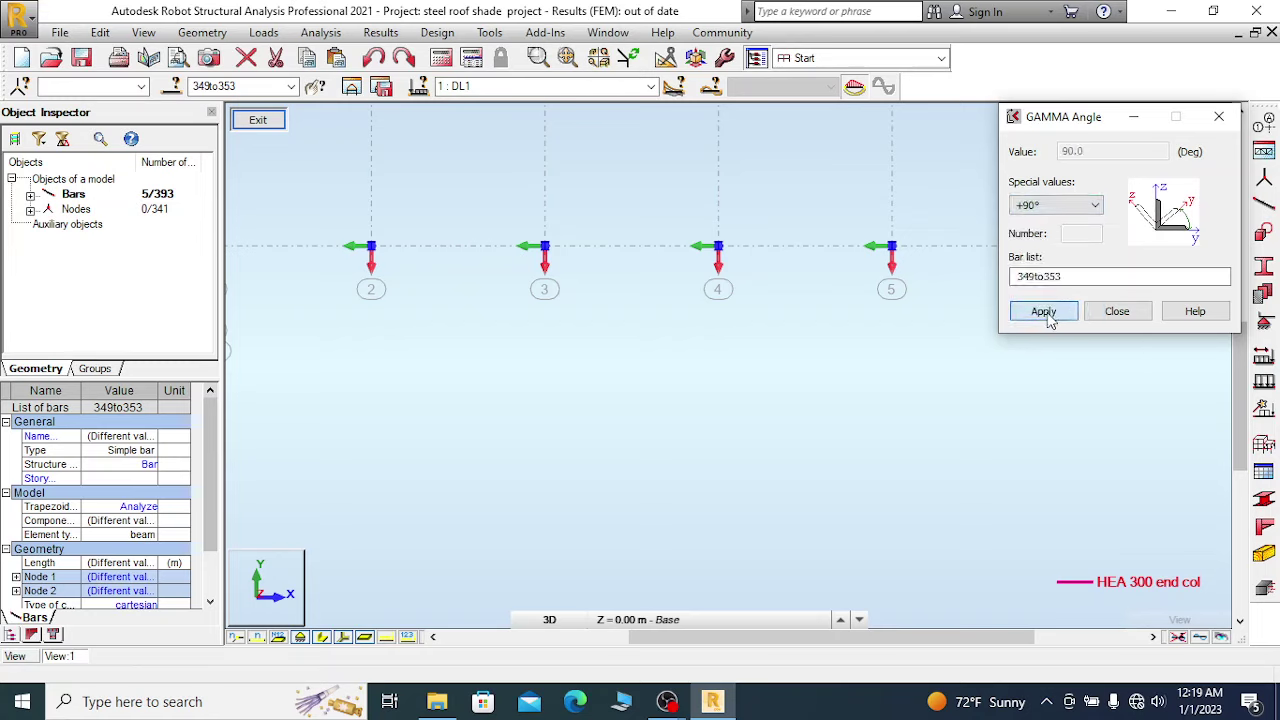
left_click(1046, 315)
Examine the local axes and section orientation of the end columns in plan, closing the gamma angle settings.
scroll(550, 260, "up", 3)
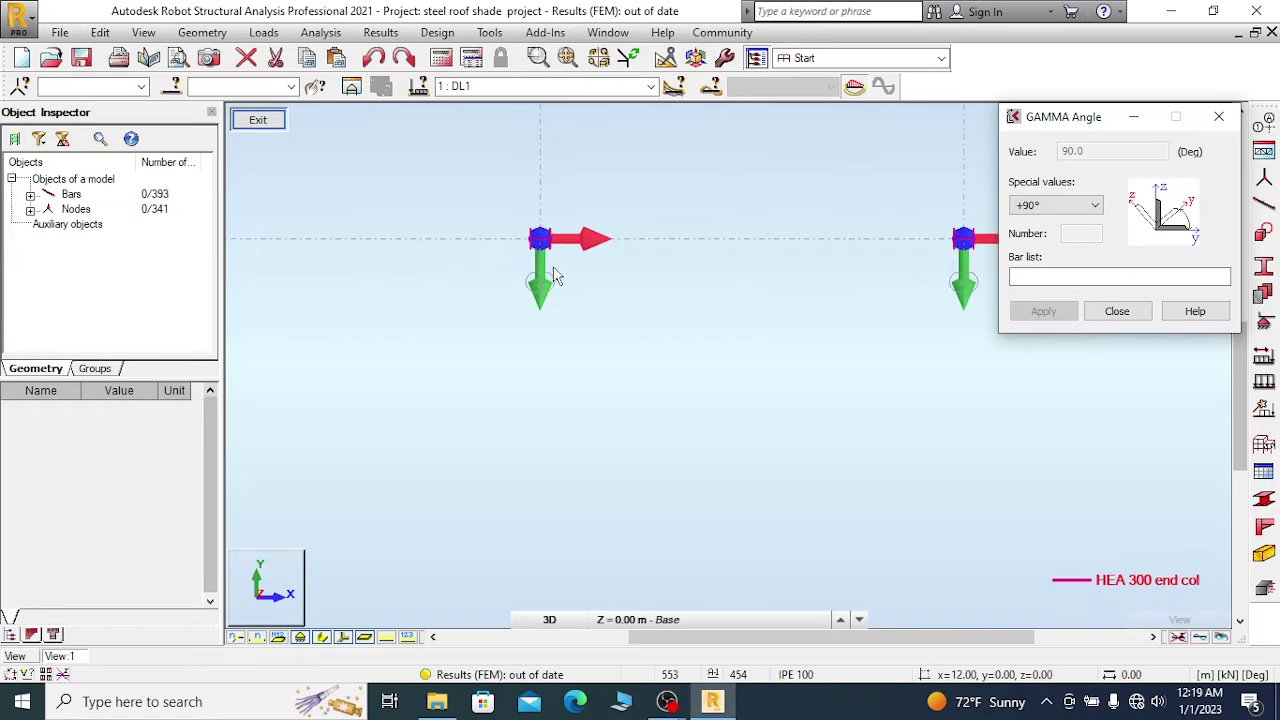
scroll(466, 263, "down", 3)
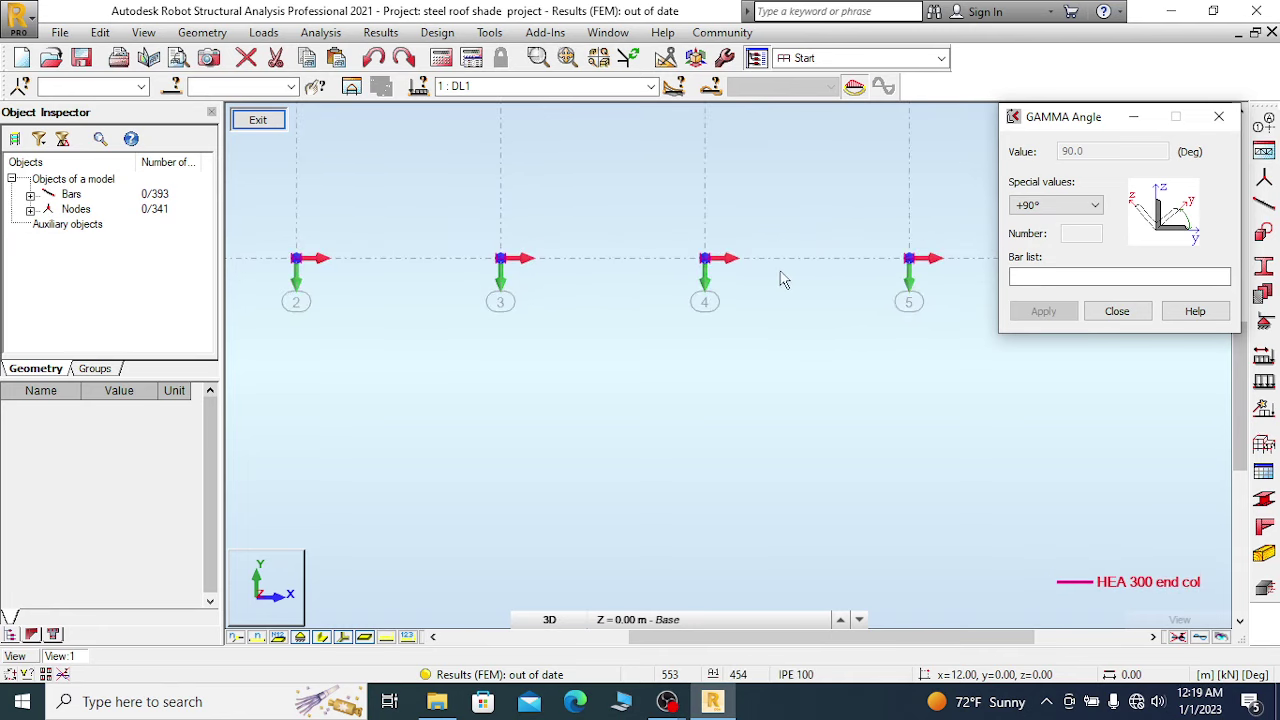
scroll(577, 259, "down", 2)
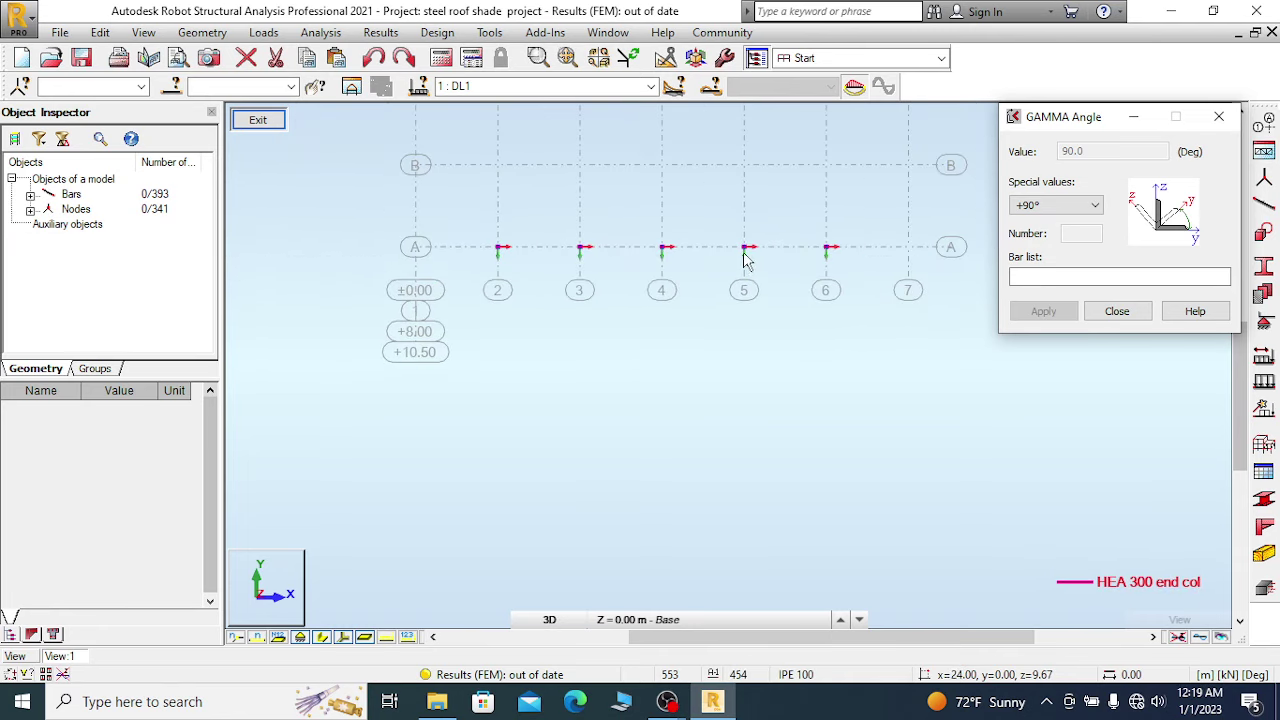
scroll(750, 234, "up", 6)
scroll(846, 233, "up", 2)
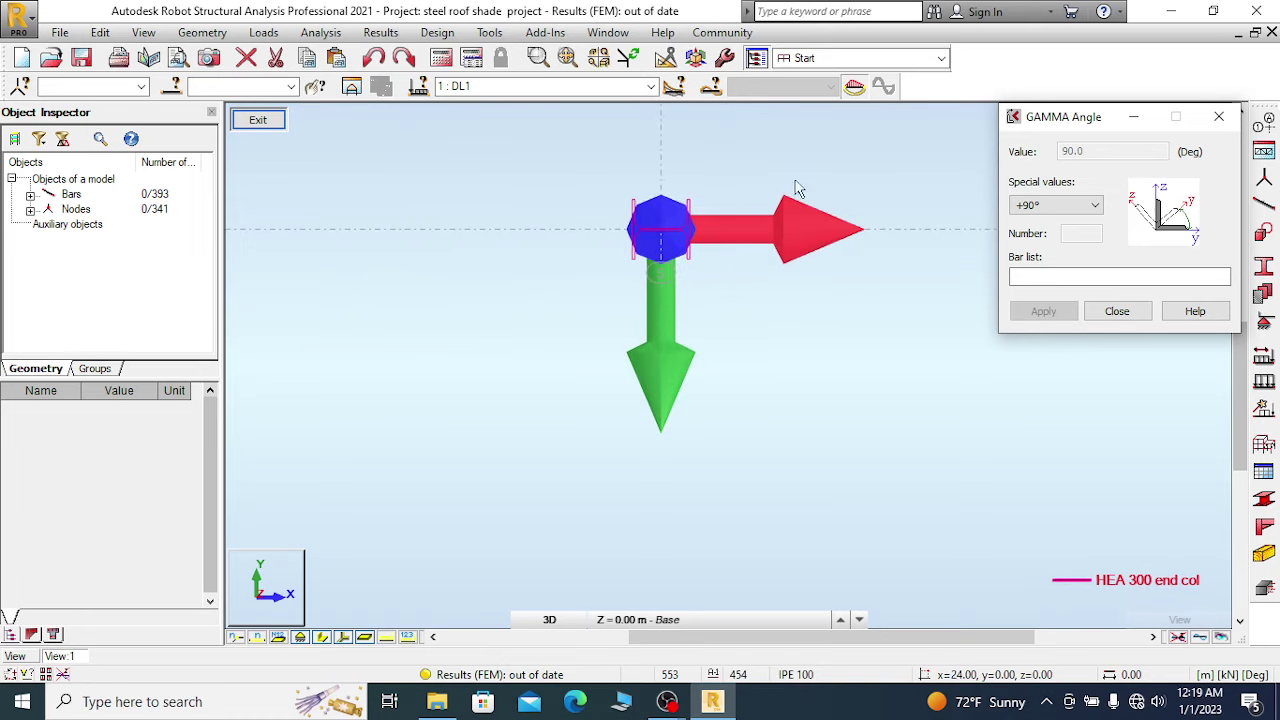
scroll(753, 213, "up", 1)
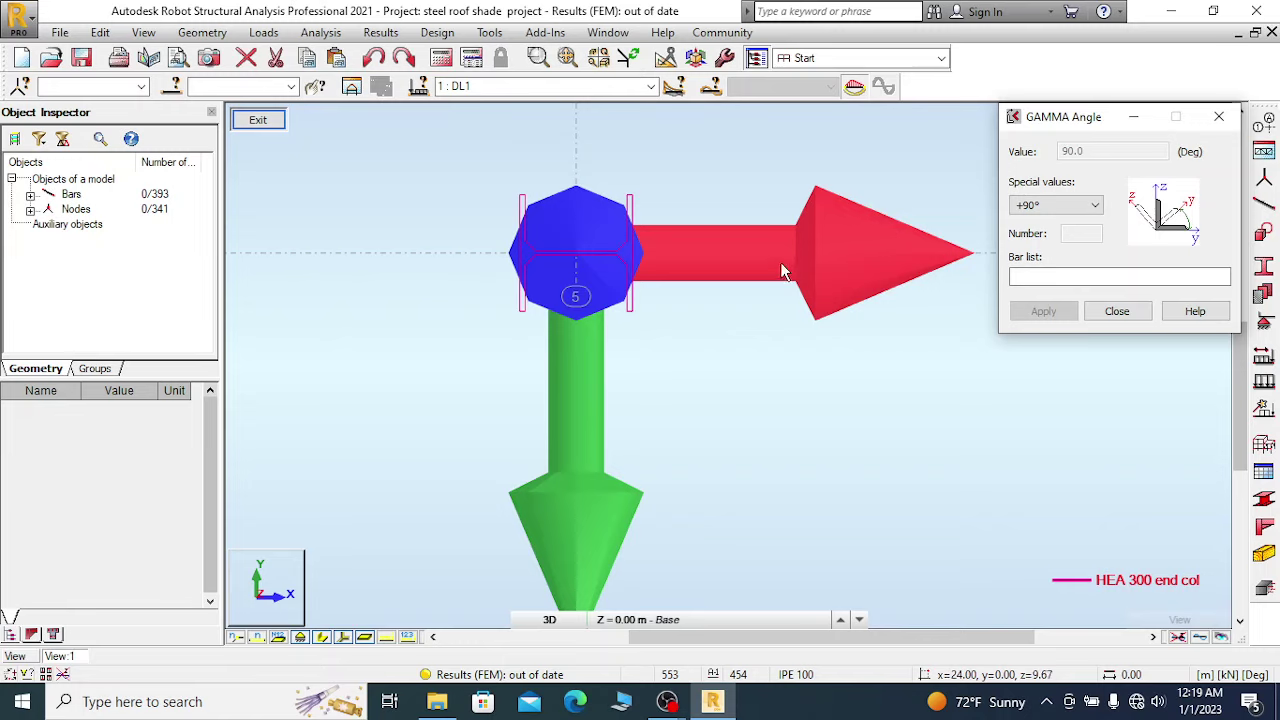
scroll(873, 291, "down", 2)
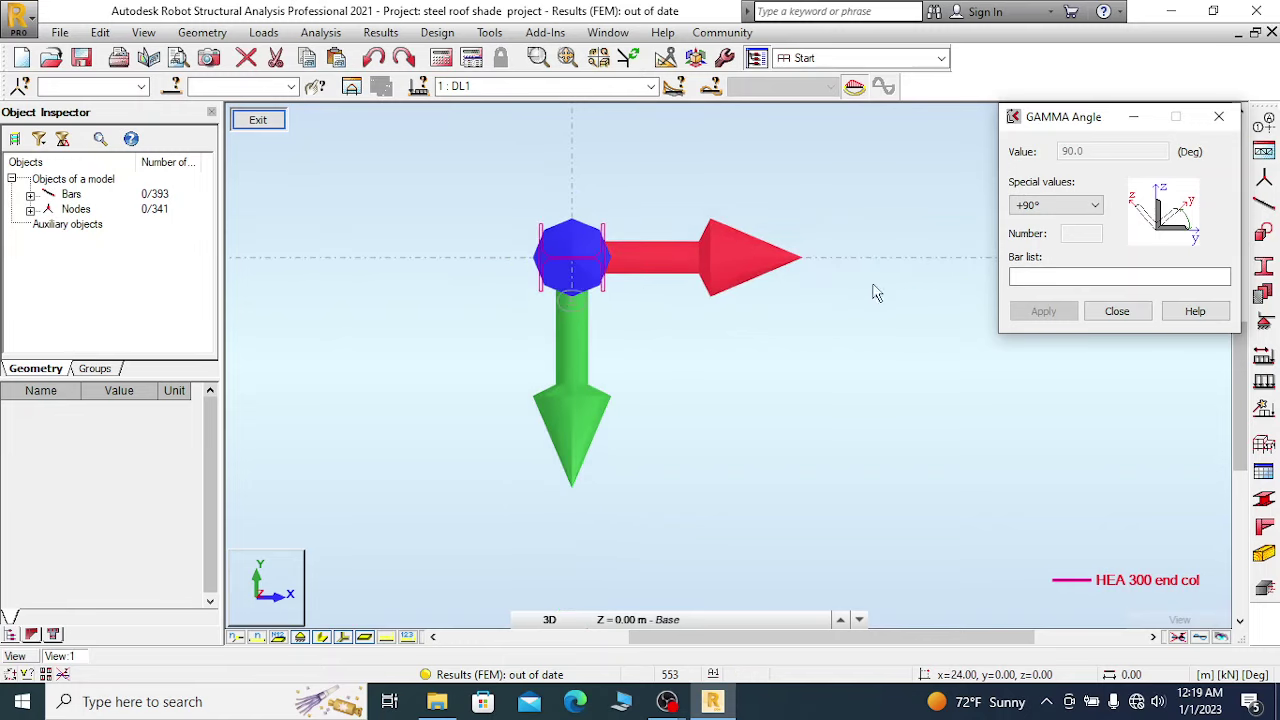
left_click(1117, 311)
scroll(646, 277, "down", 5)
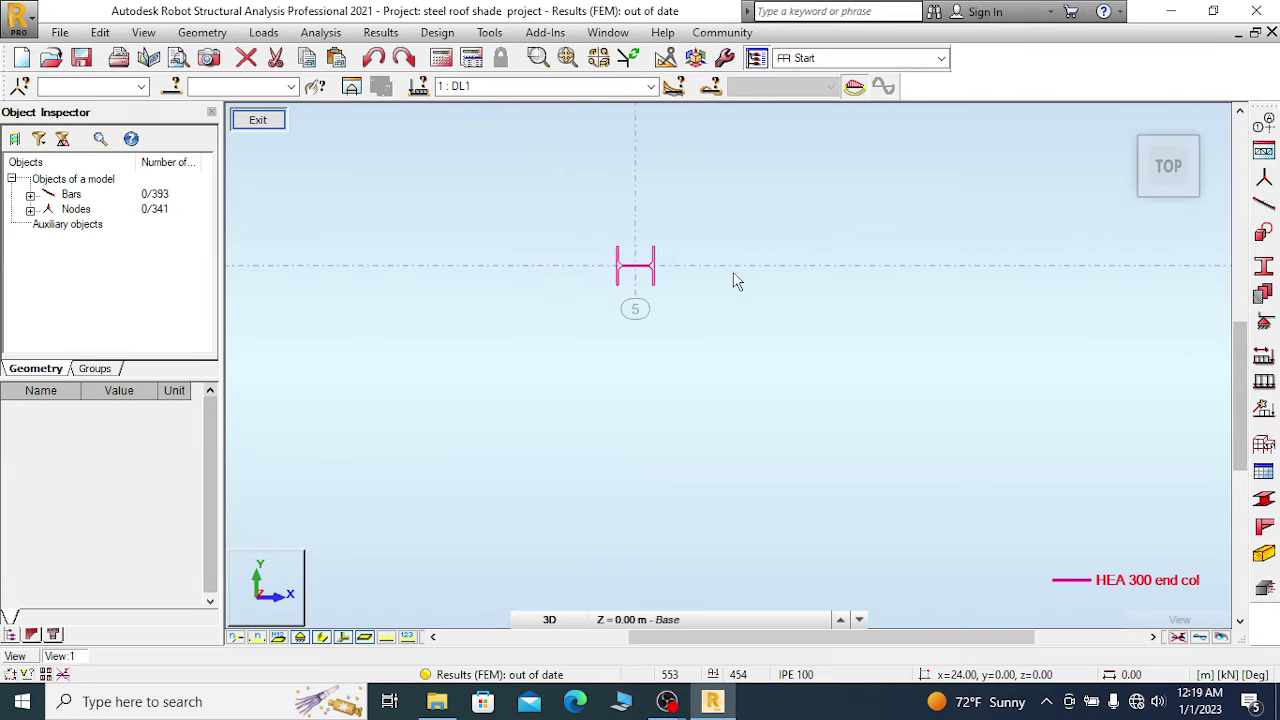
scroll(702, 278, "down", 3)
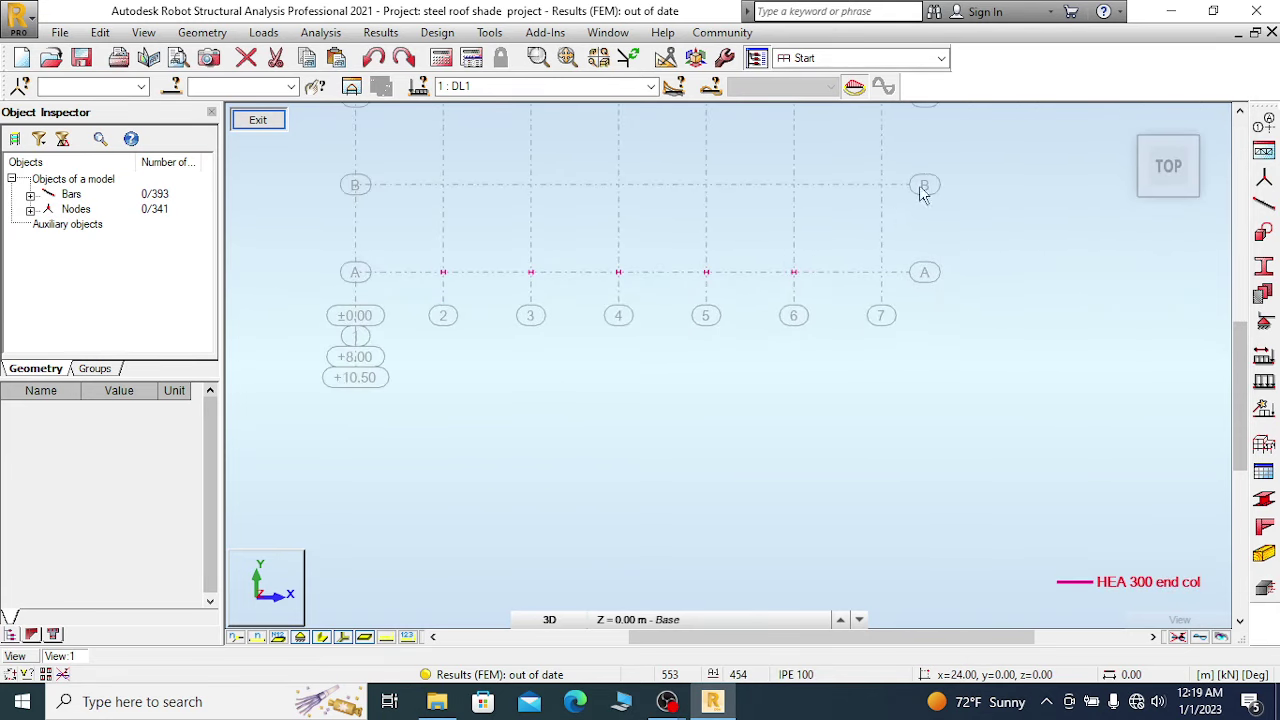
Leave the isolated column view and inspect the front gable end columns in the full 3D model.
left_click(259, 121)
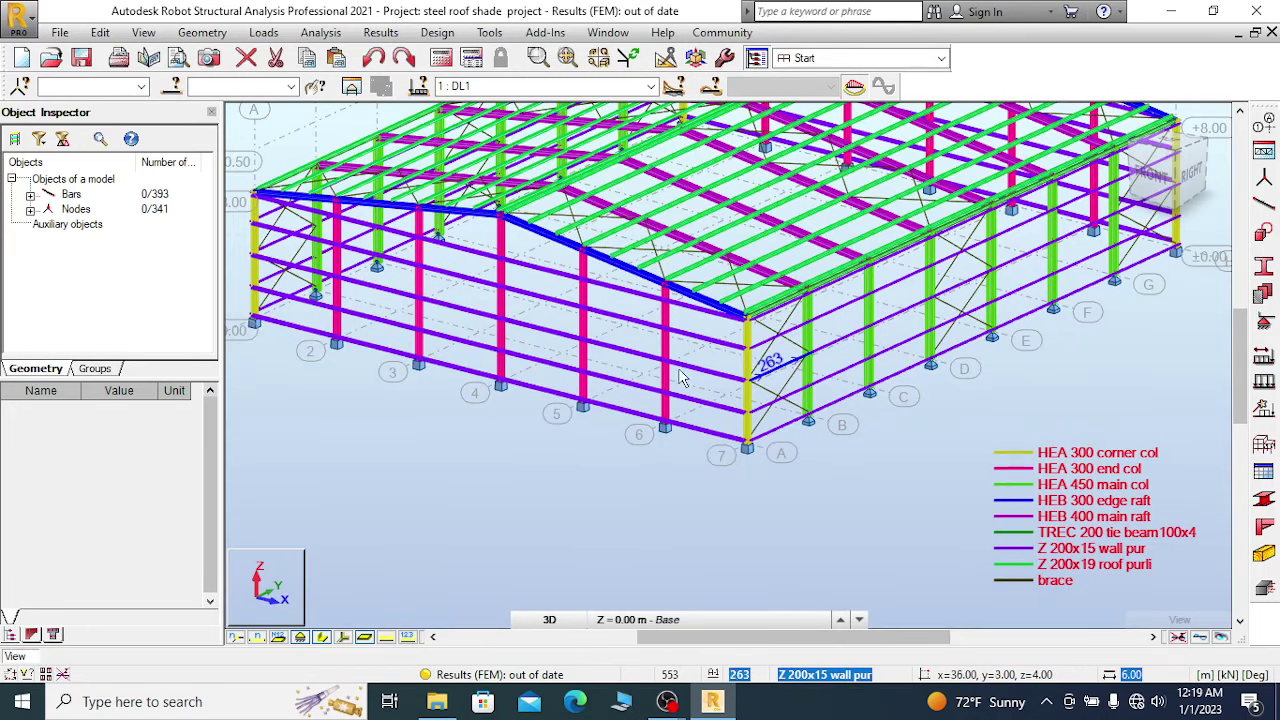
scroll(540, 298, "up", 2)
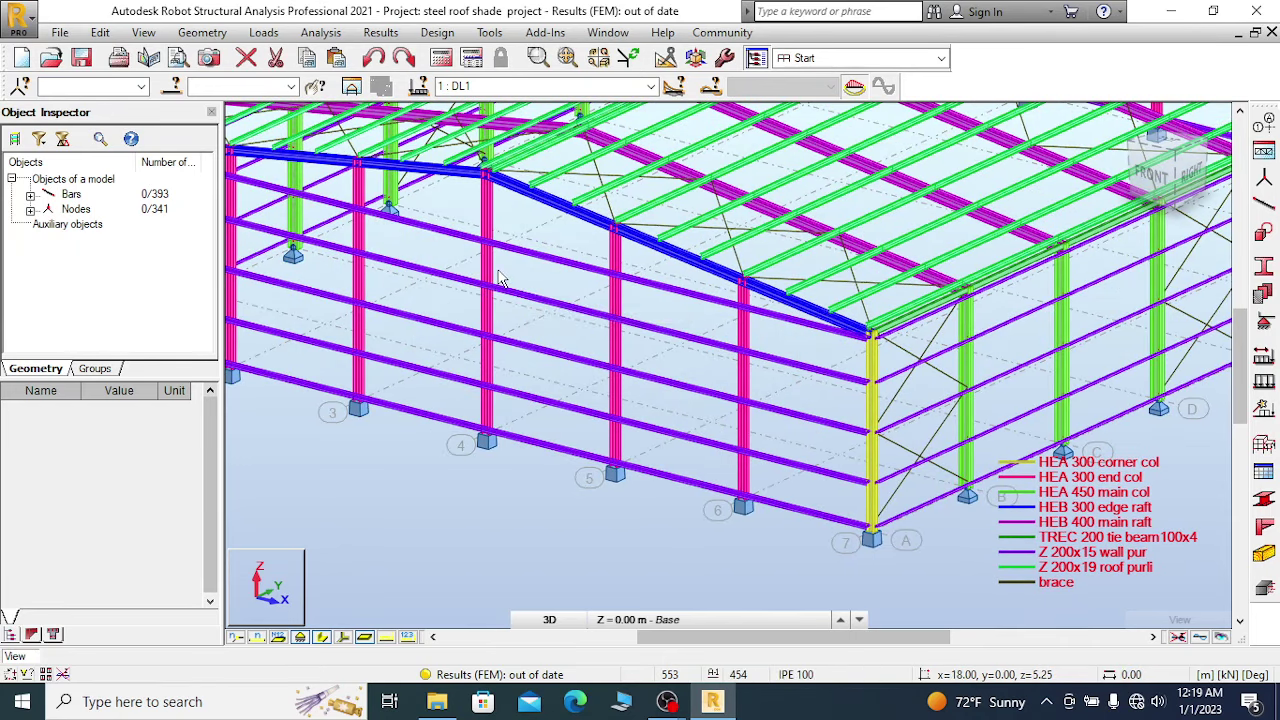
scroll(500, 280, "up", 2)
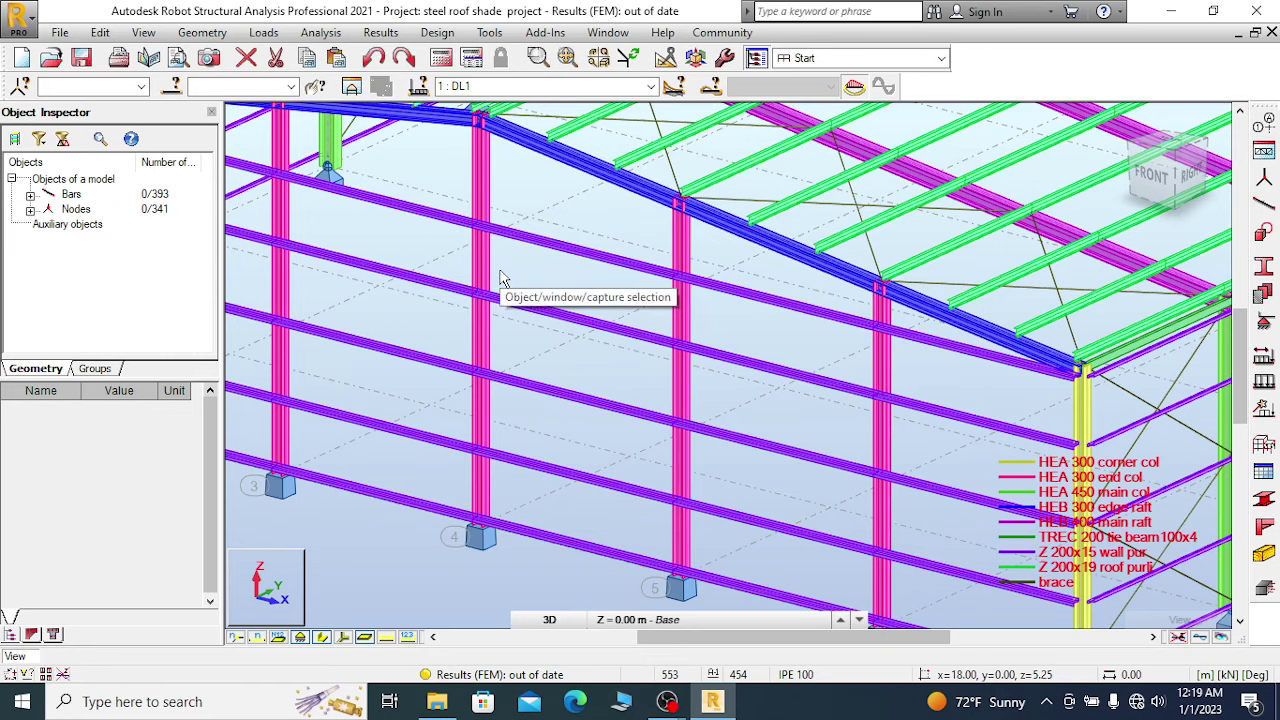
scroll(500, 280, "down", 2)
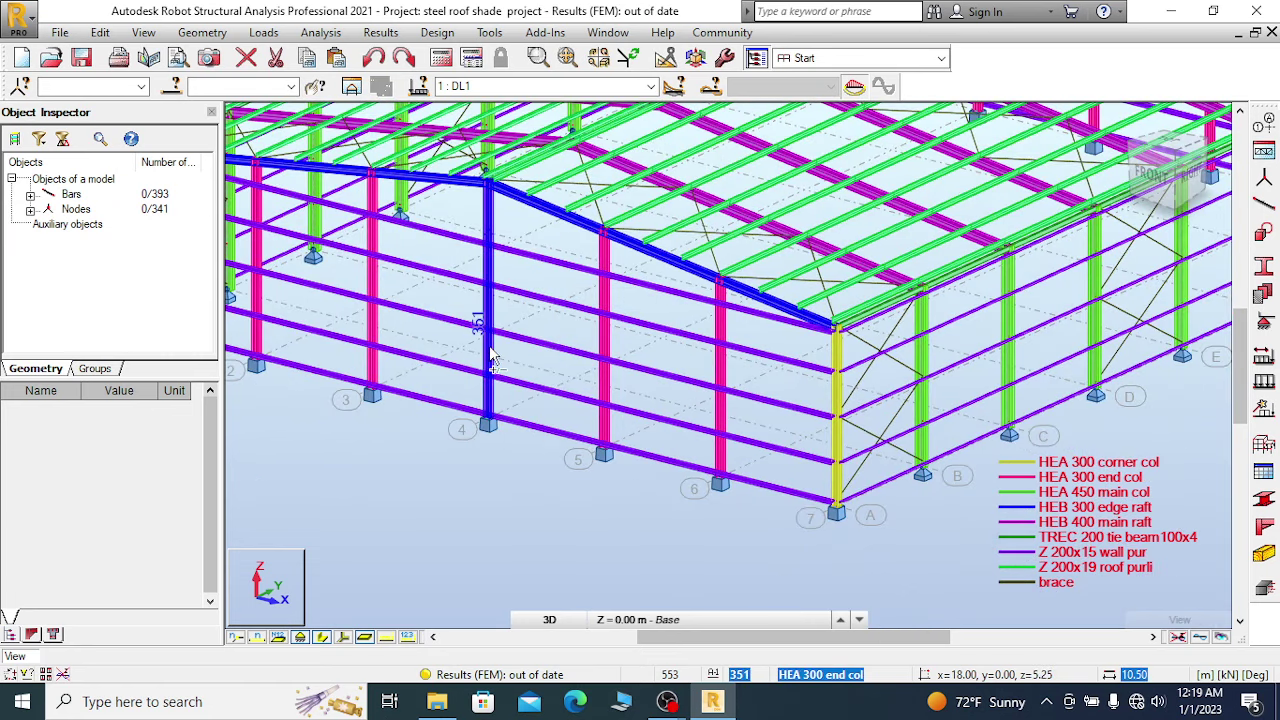
Isolate the gridline 4 front gable column together with the adjoining Z 200x15 wall purlins on both sides at the same level.
left_click(519, 375)
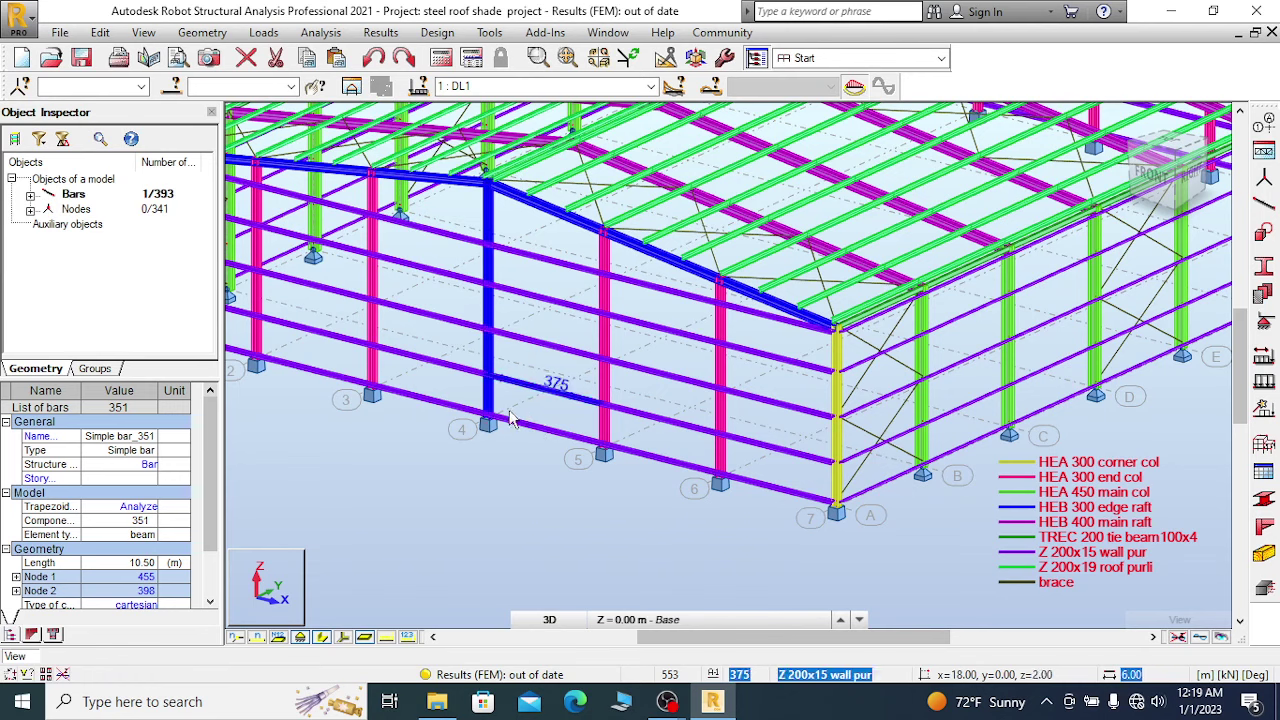
left_click(545, 391, "ctrl")
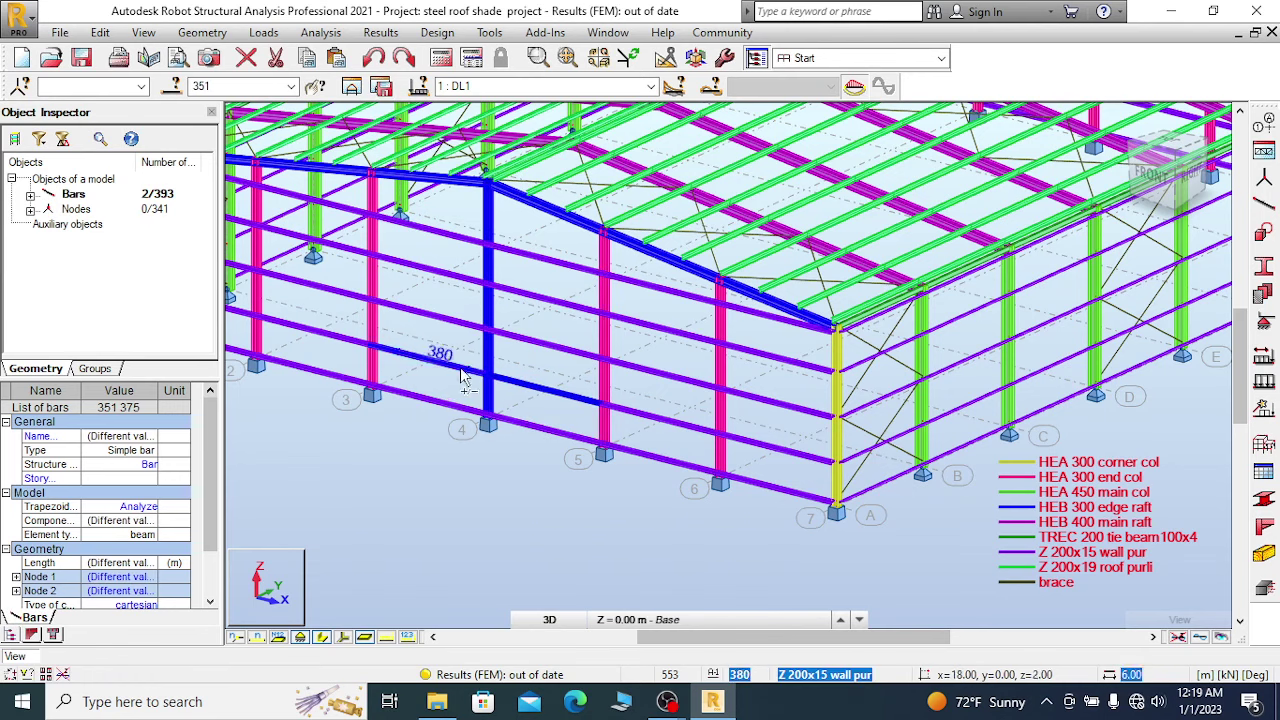
right_click(536, 200)
left_click(540, 245)
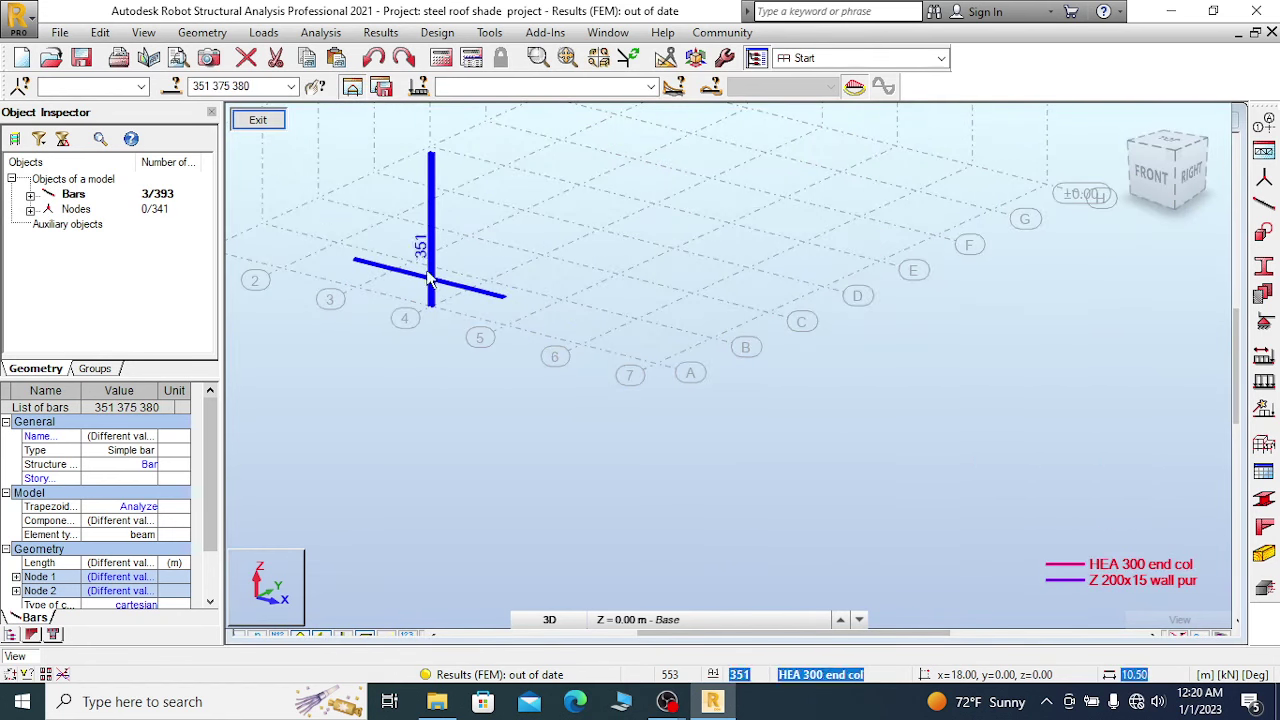
Examine the isolated column and wall purlins in top view with the selection cleared, checking the purlin's offset from axis A at gridline 3.
left_click(1165, 144)
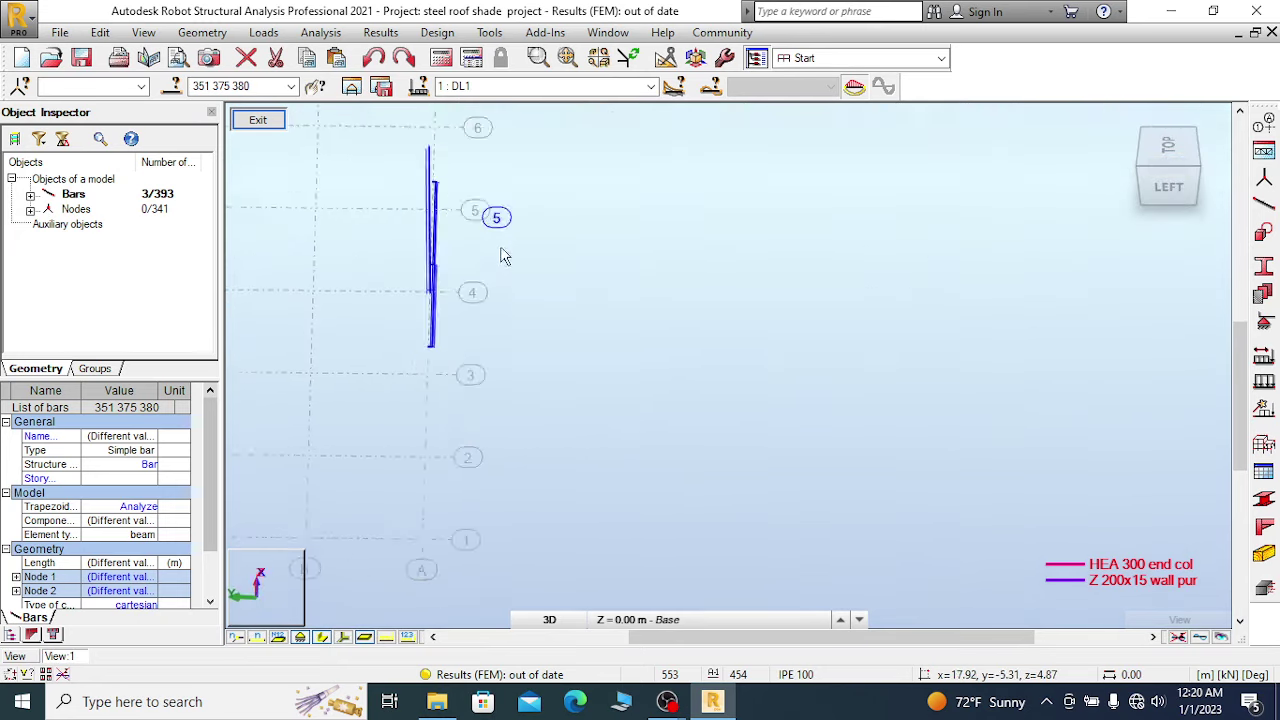
left_click(1173, 148)
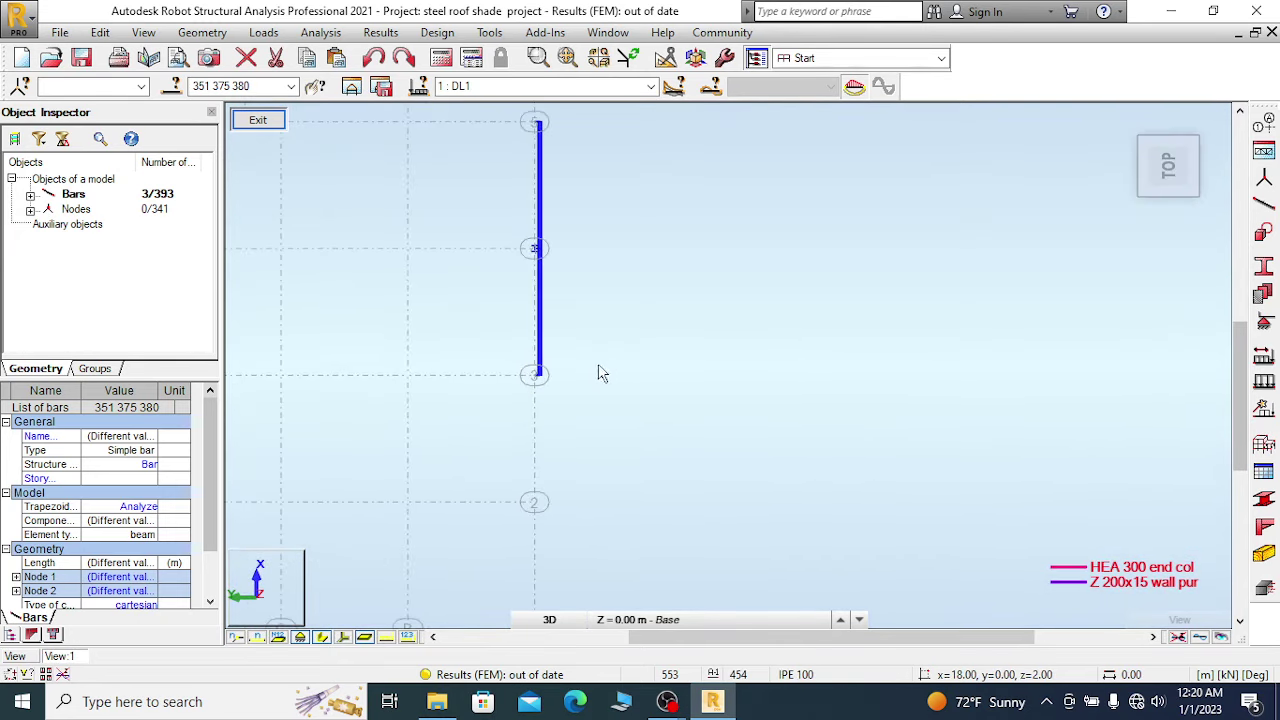
scroll(535, 366, "up", 10)
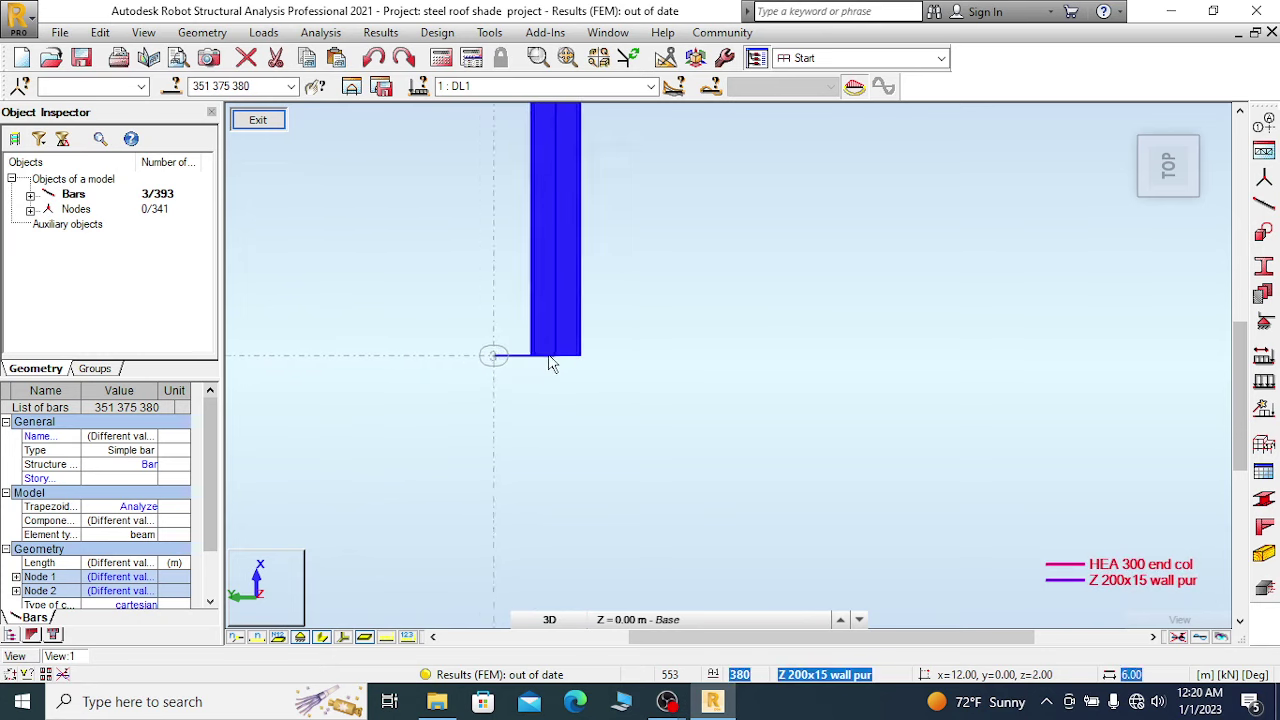
scroll(553, 364, "up", 1)
right_click(582, 259)
left_click(610, 271)
scroll(532, 355, "up", 1)
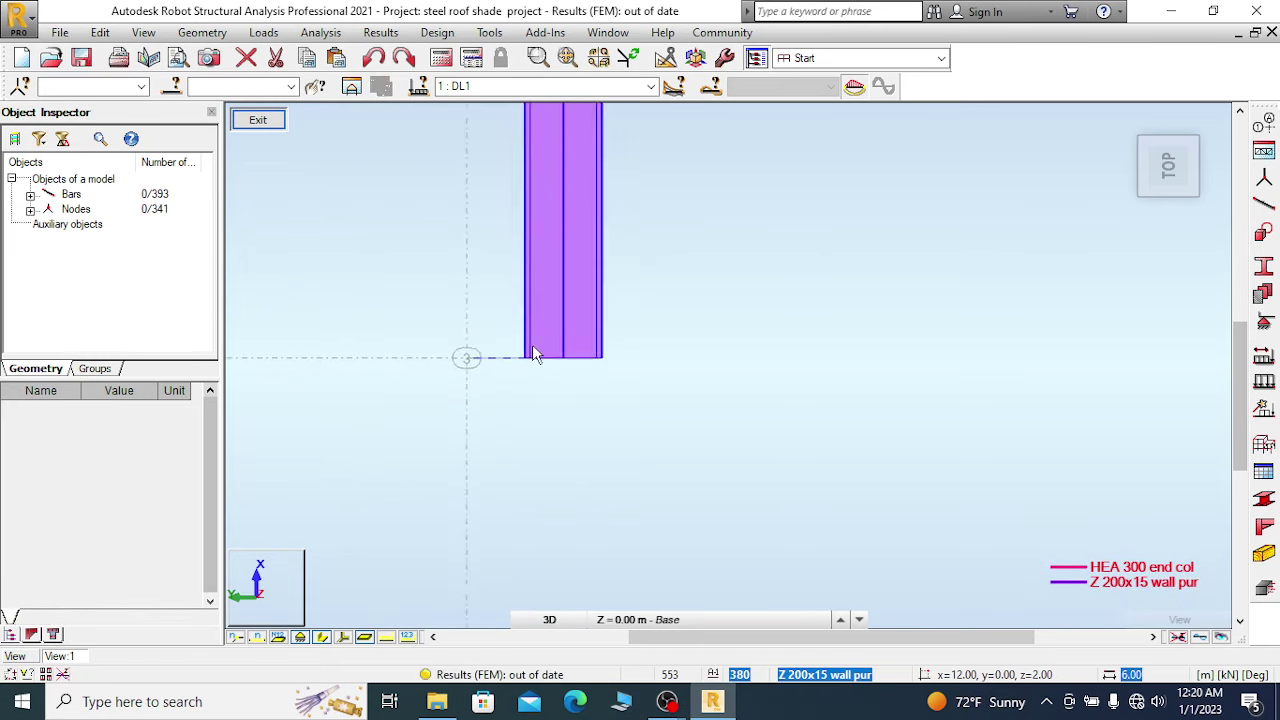
scroll(532, 355, "up", 4)
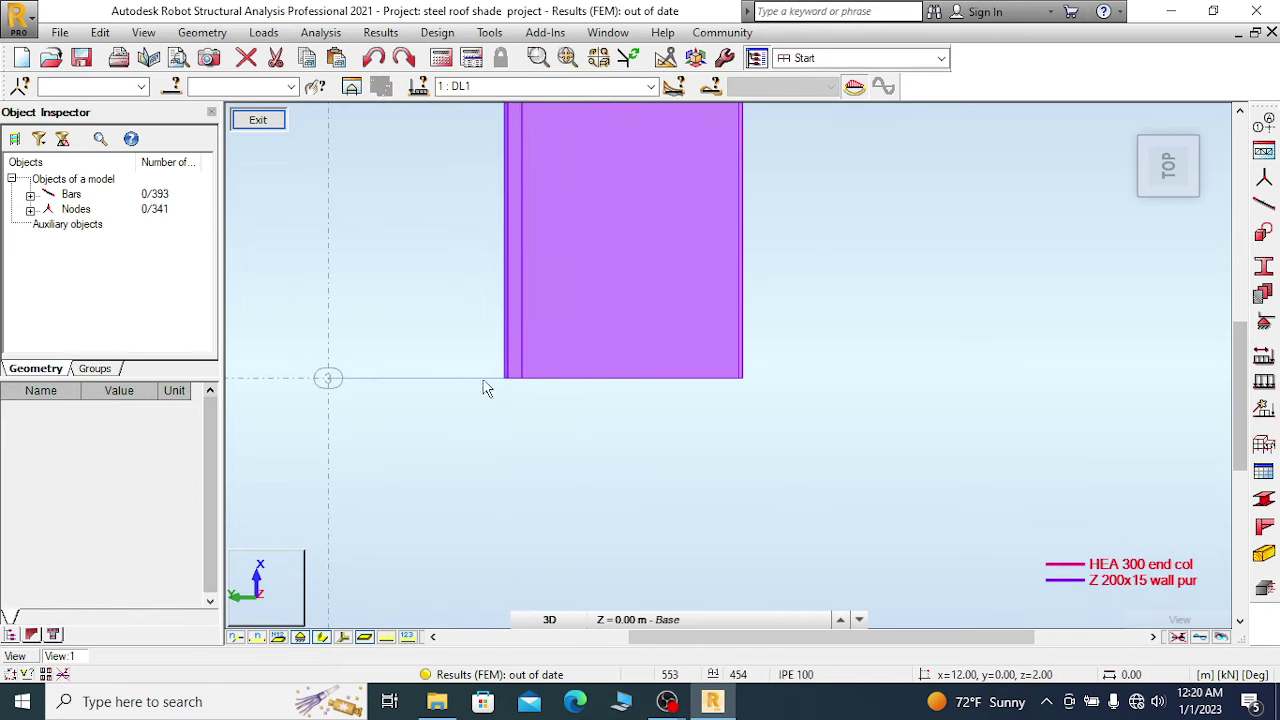
scroll(488, 388, "up", 2)
scroll(620, 397, "down", 3)
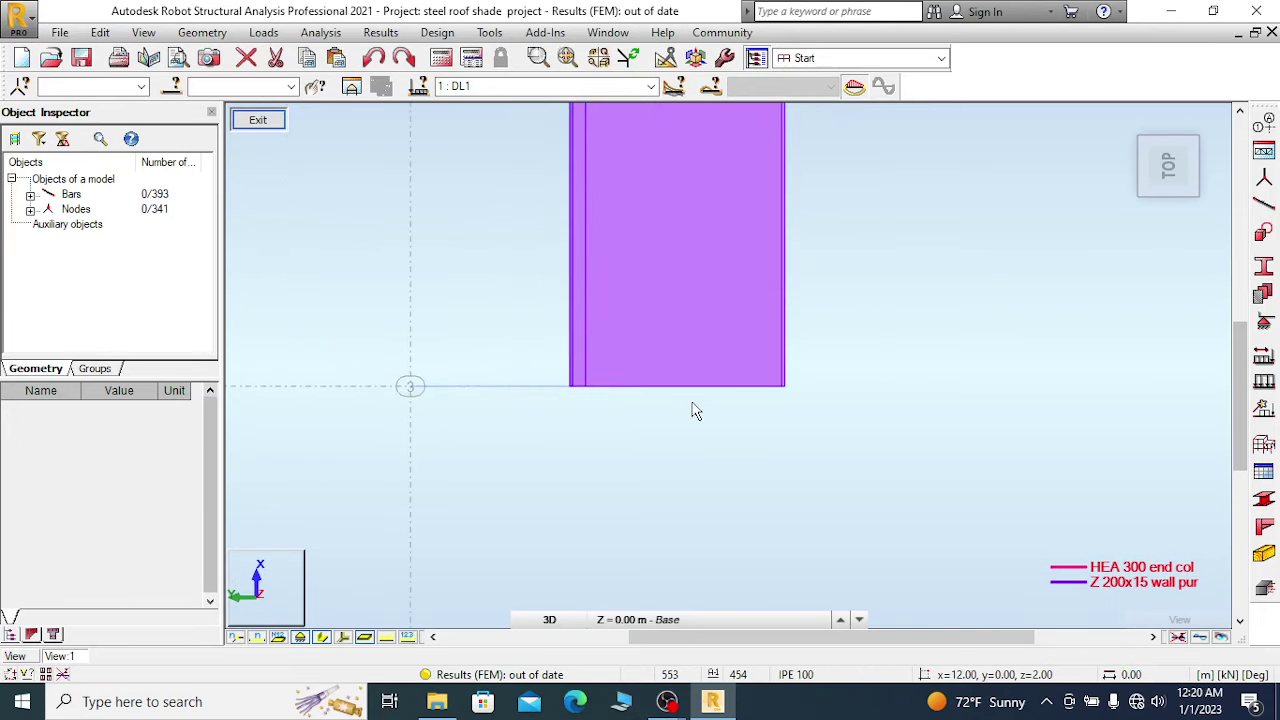
scroll(620, 390, "down", 2)
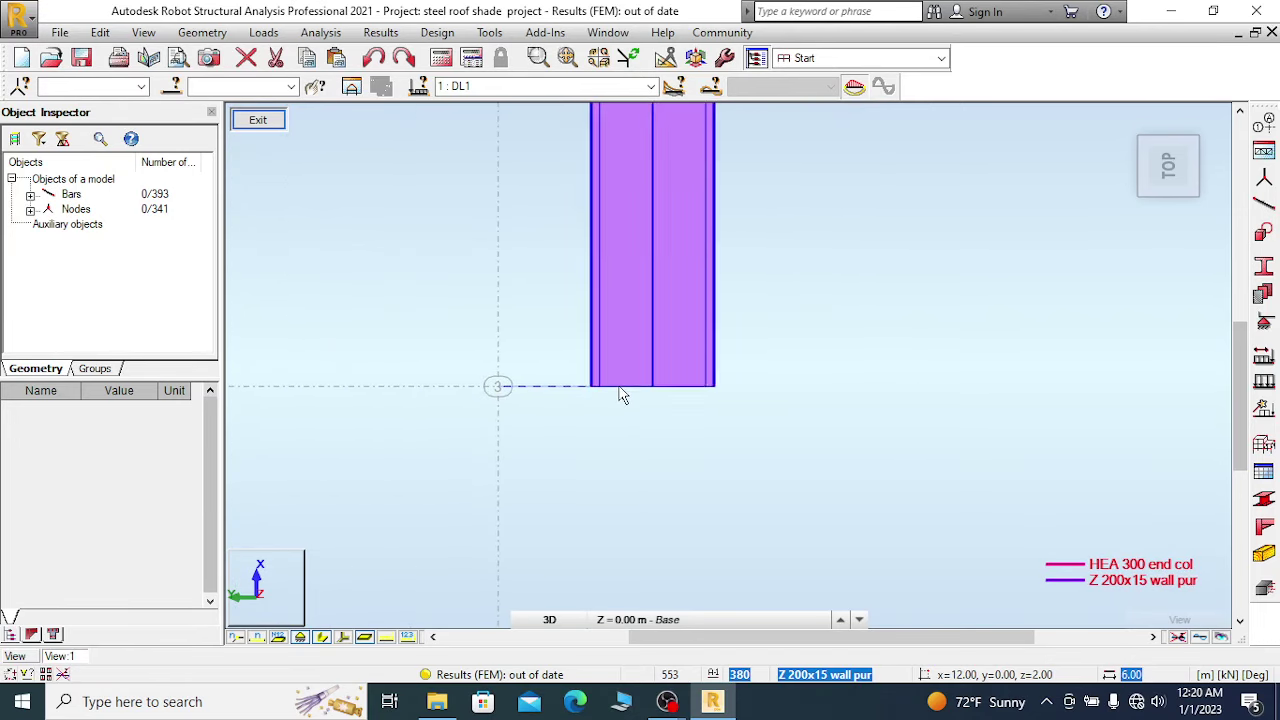
left_click(322, 638)
left_click(322, 638)
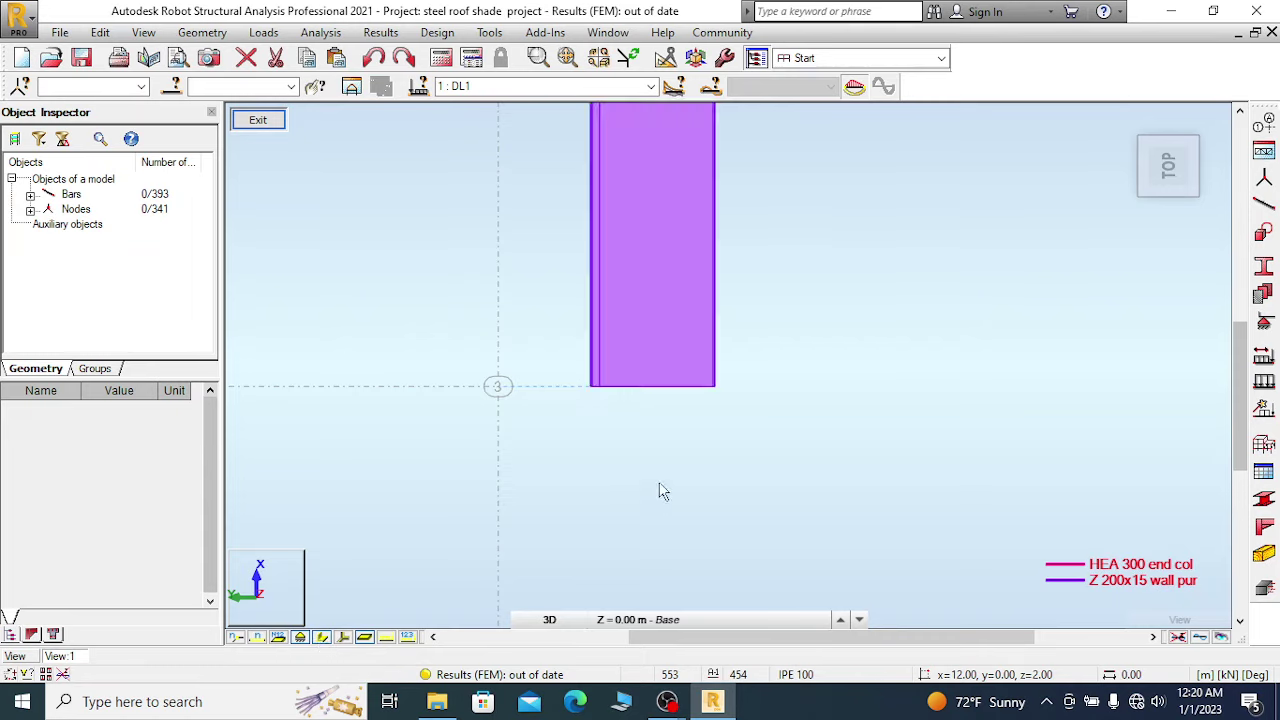
Examine in plan how the wall purlins meet the rotated HEA 300 column's flange edges at gridline 4, and leave the isolated view.
scroll(660, 490, "down", 5)
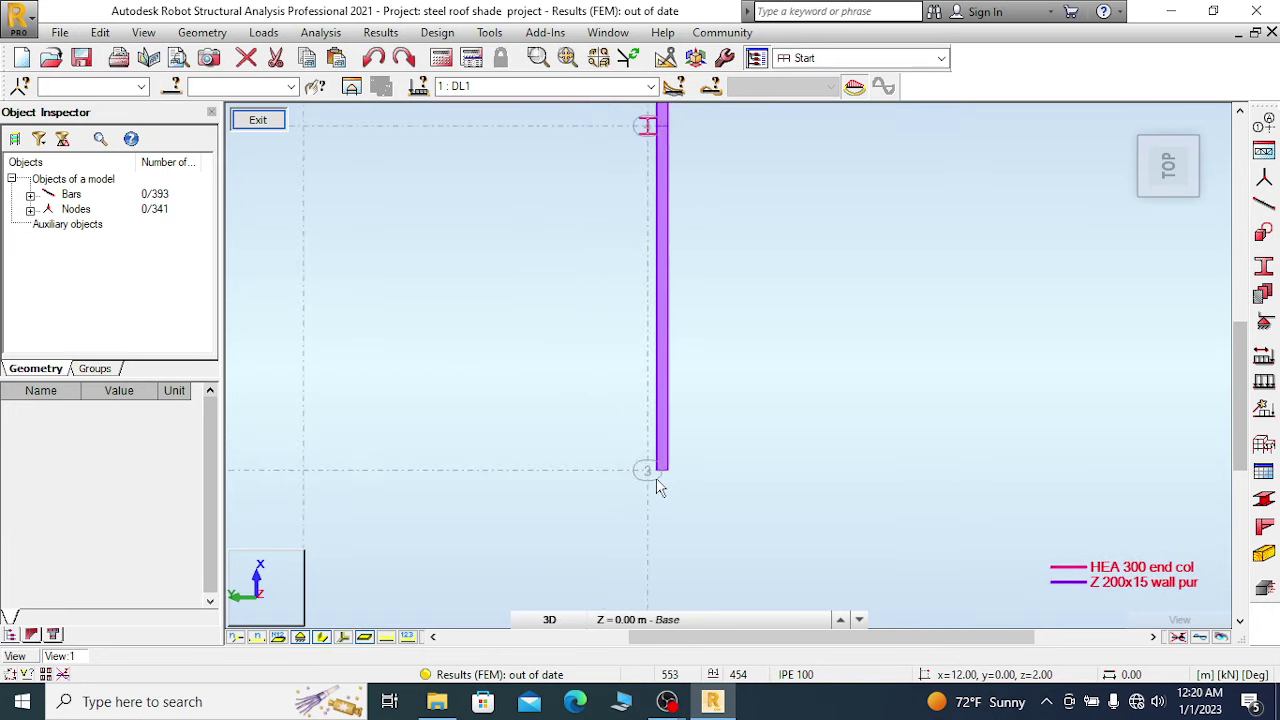
scroll(655, 482, "down", 2)
scroll(672, 312, "up", 3)
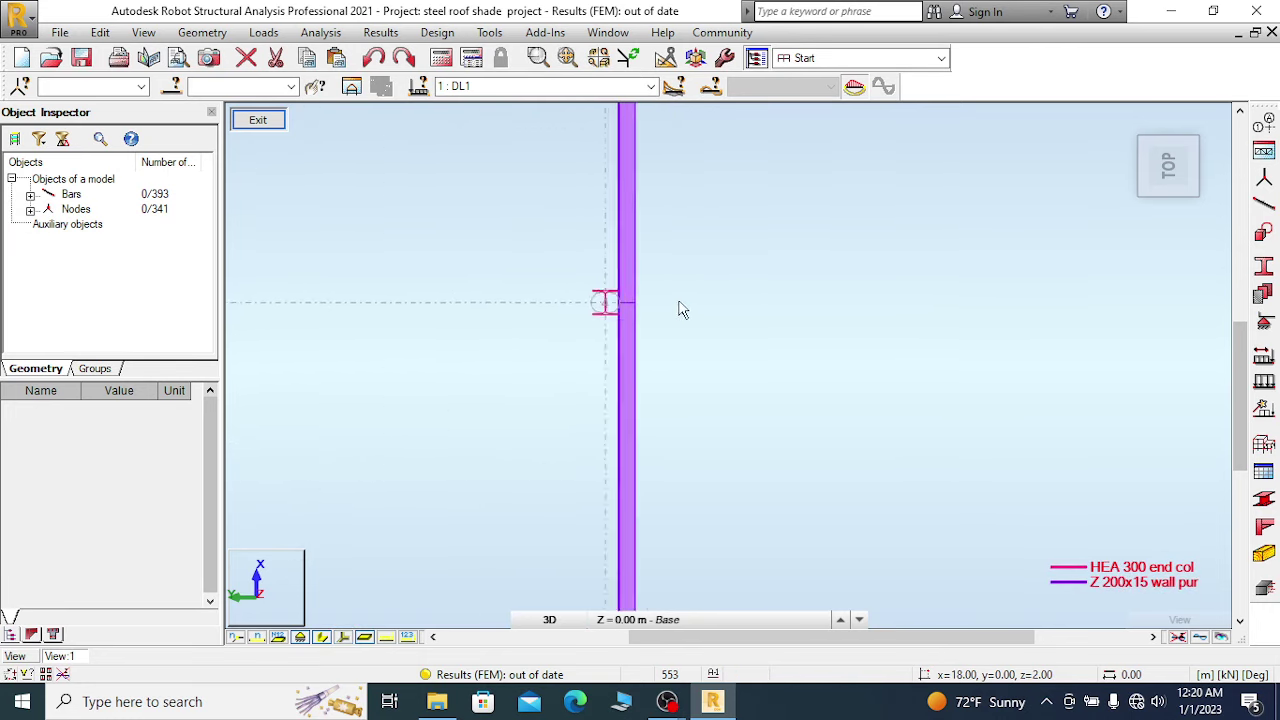
scroll(679, 309, "up", 6)
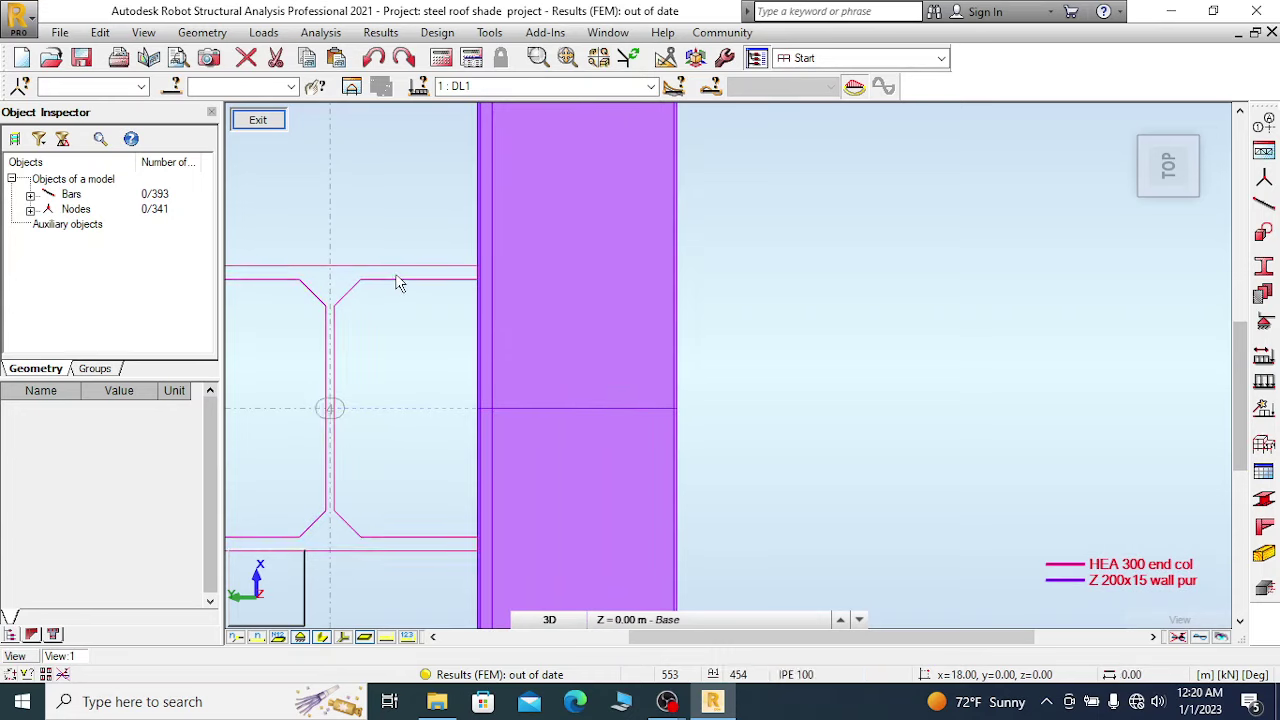
scroll(476, 268, "up", 3)
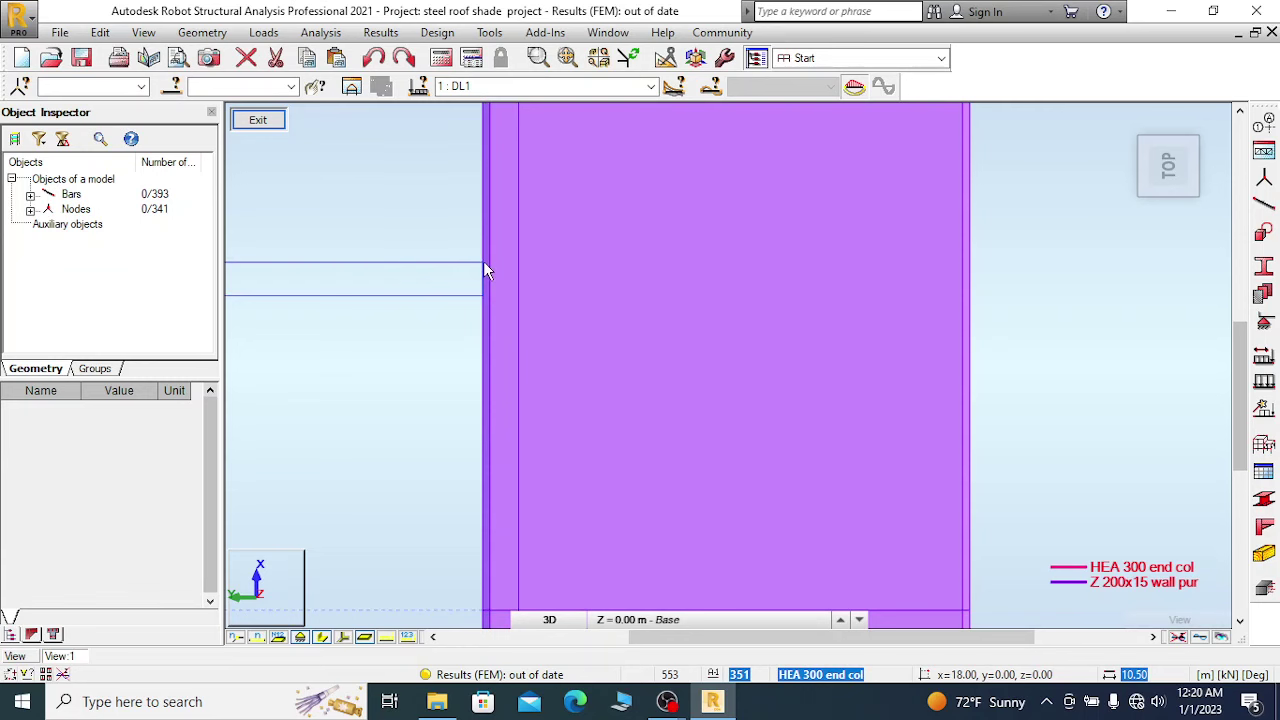
scroll(487, 208, "down", 1)
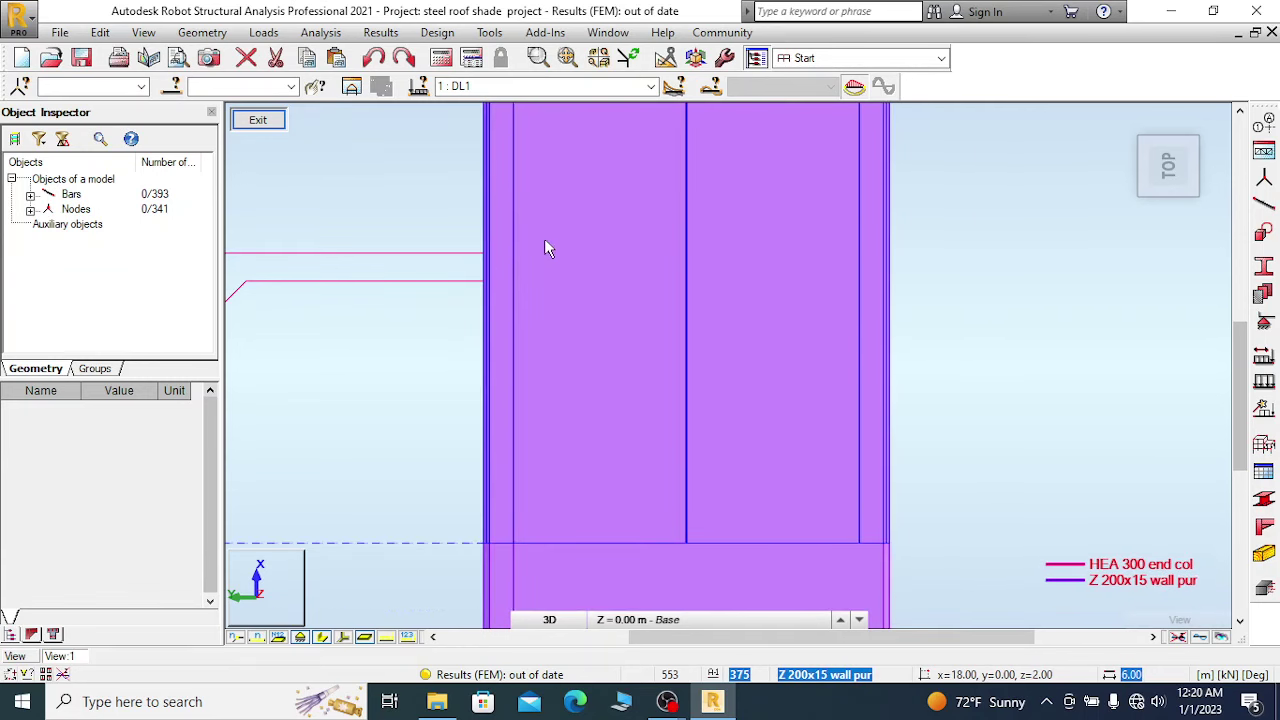
left_click(599, 257)
left_click(971, 277)
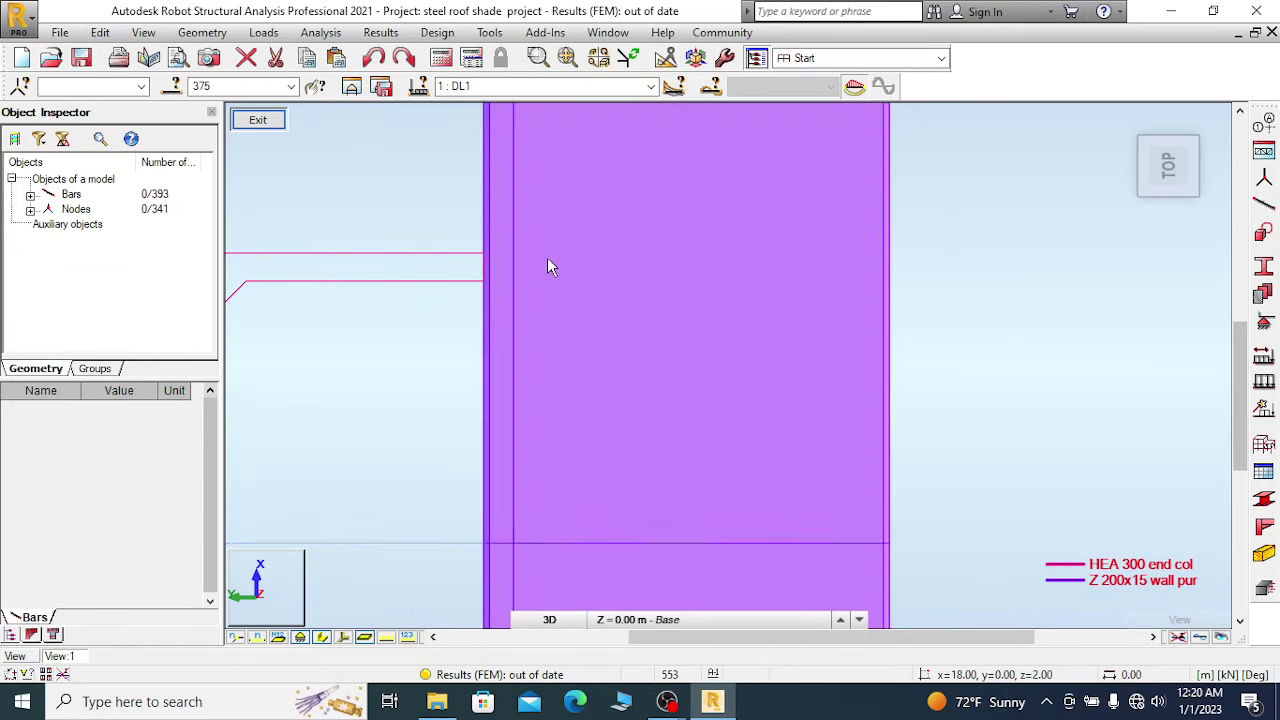
scroll(549, 266, "down", 2)
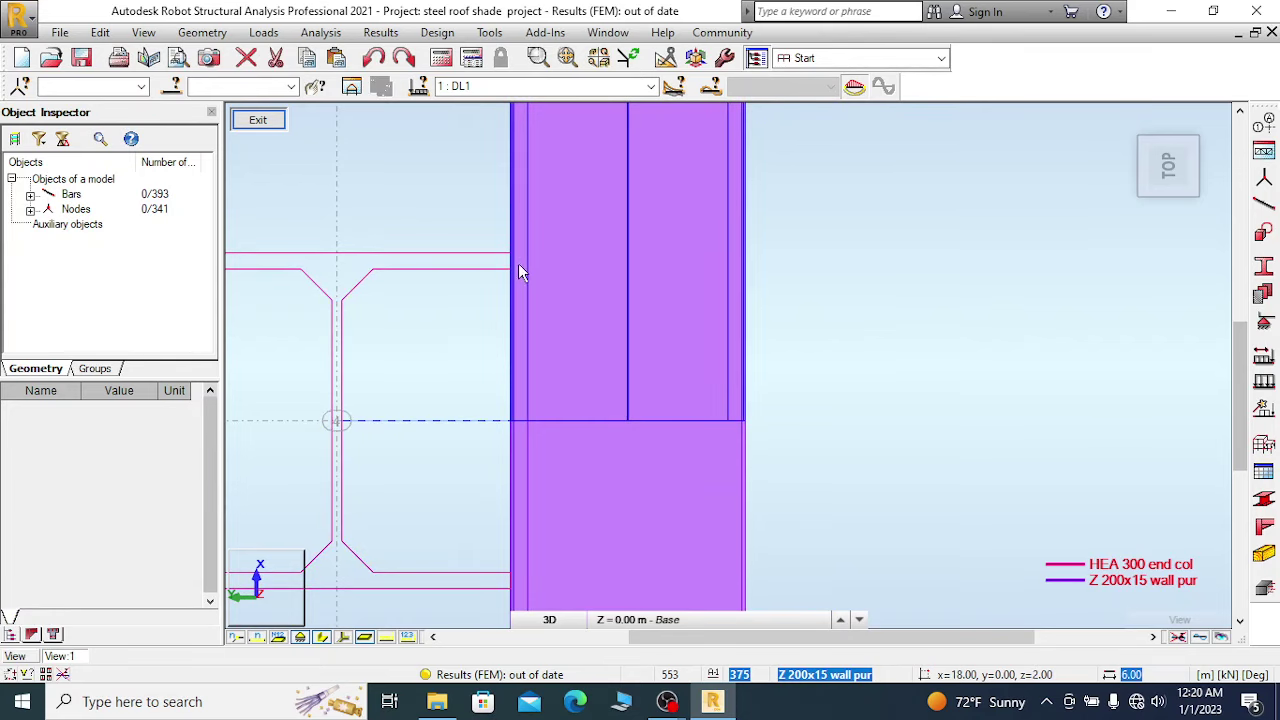
scroll(537, 218, "down", 2)
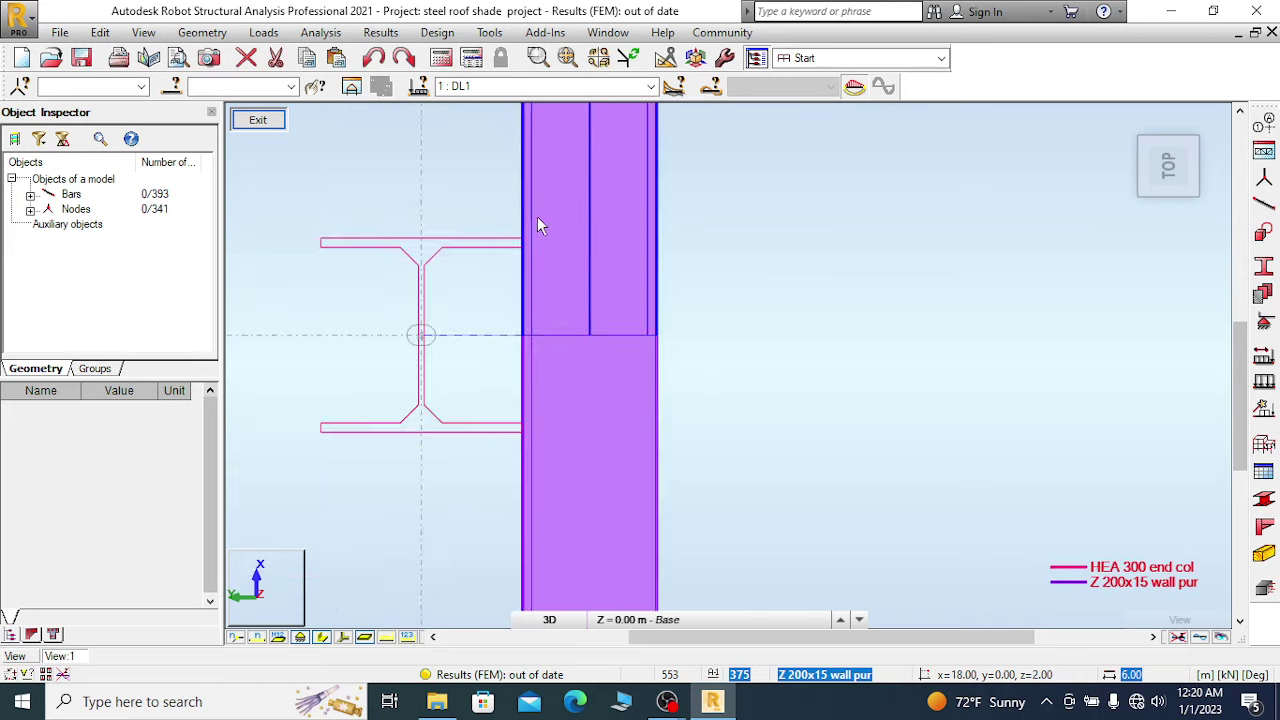
scroll(561, 183, "down", 1)
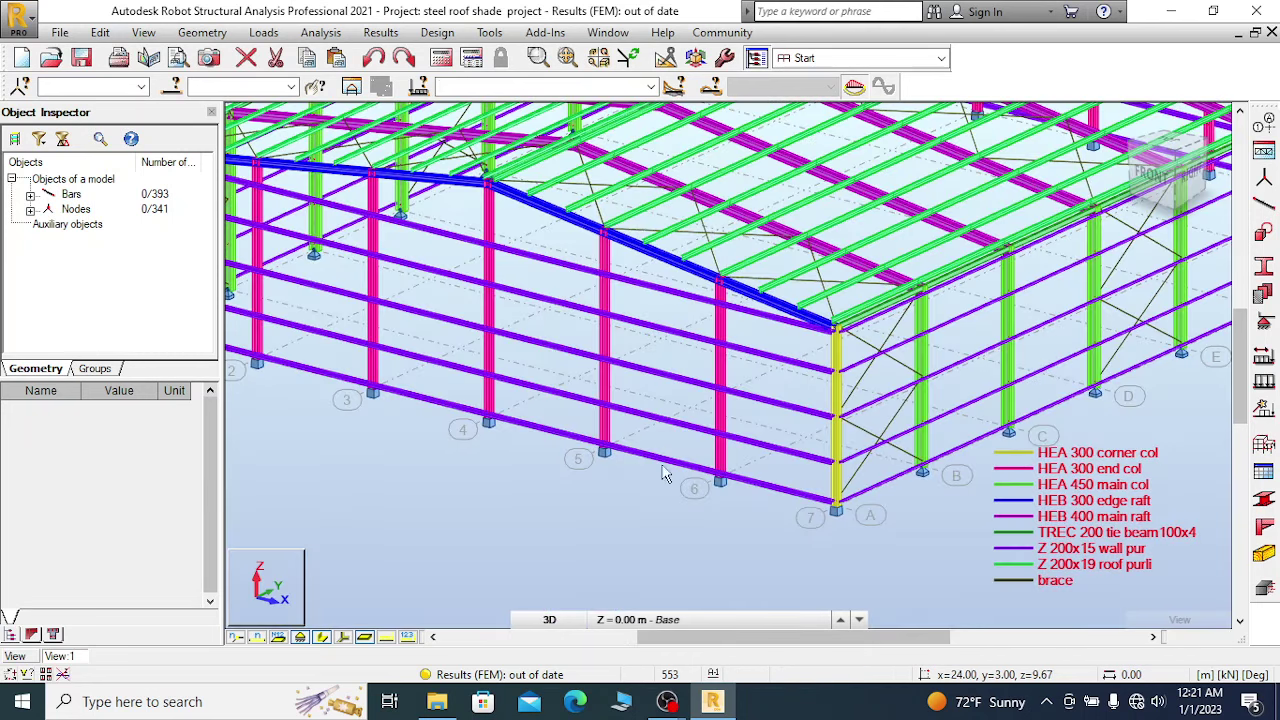
Inspect the full model and examine in right view how the gable wall purlin meets the HEA 300 corner column on axis A.
scroll(674, 350, "down", 1)
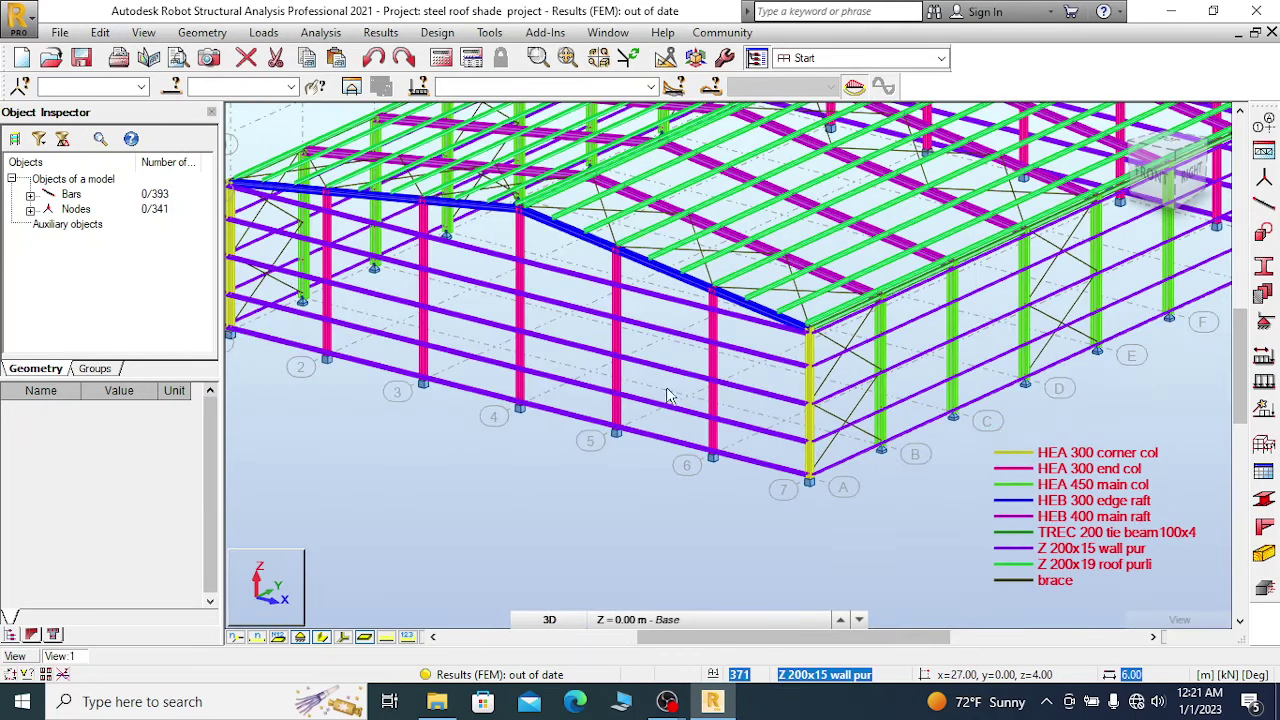
scroll(490, 314, "down", 1)
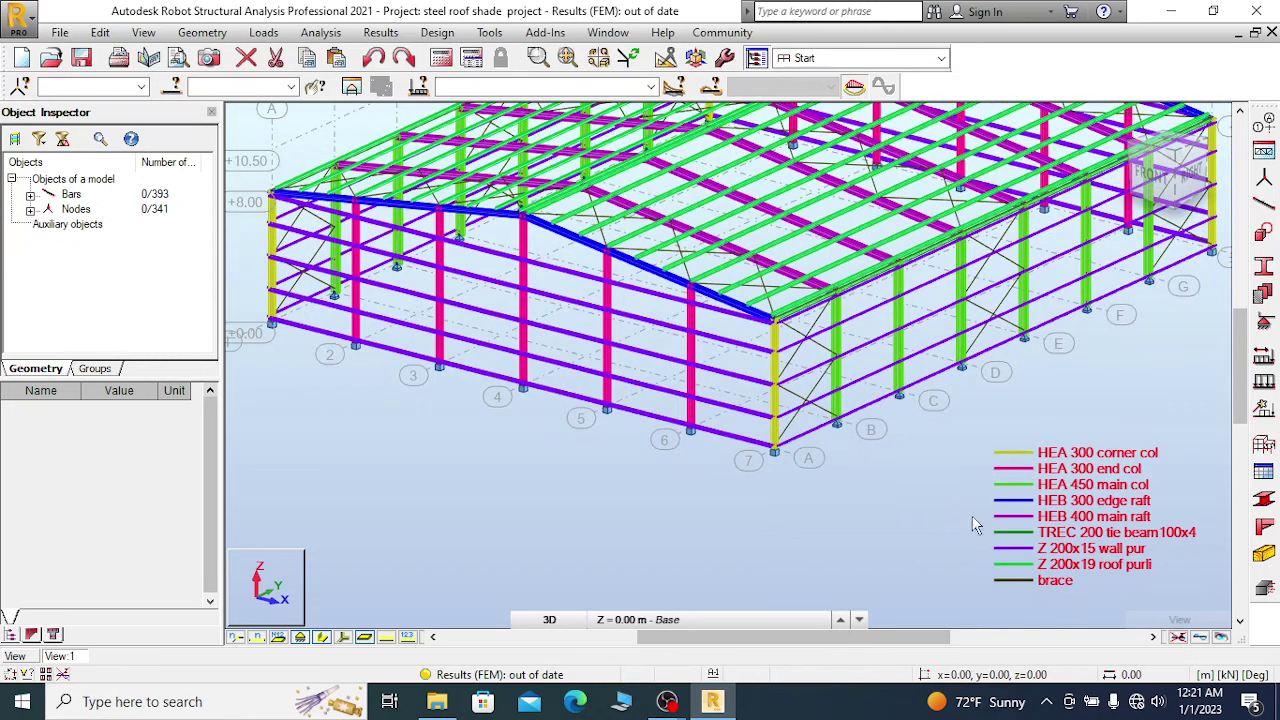
scroll(877, 178, "down", 3)
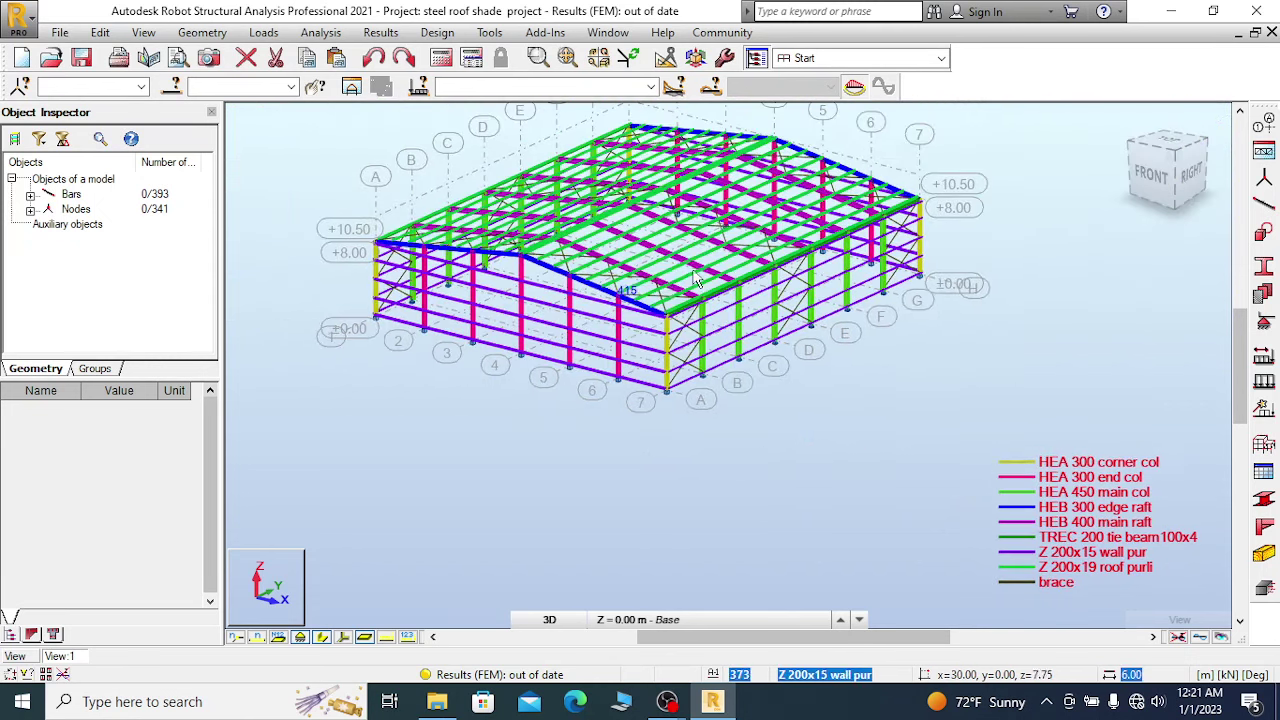
scroll(890, 155, "up", 3)
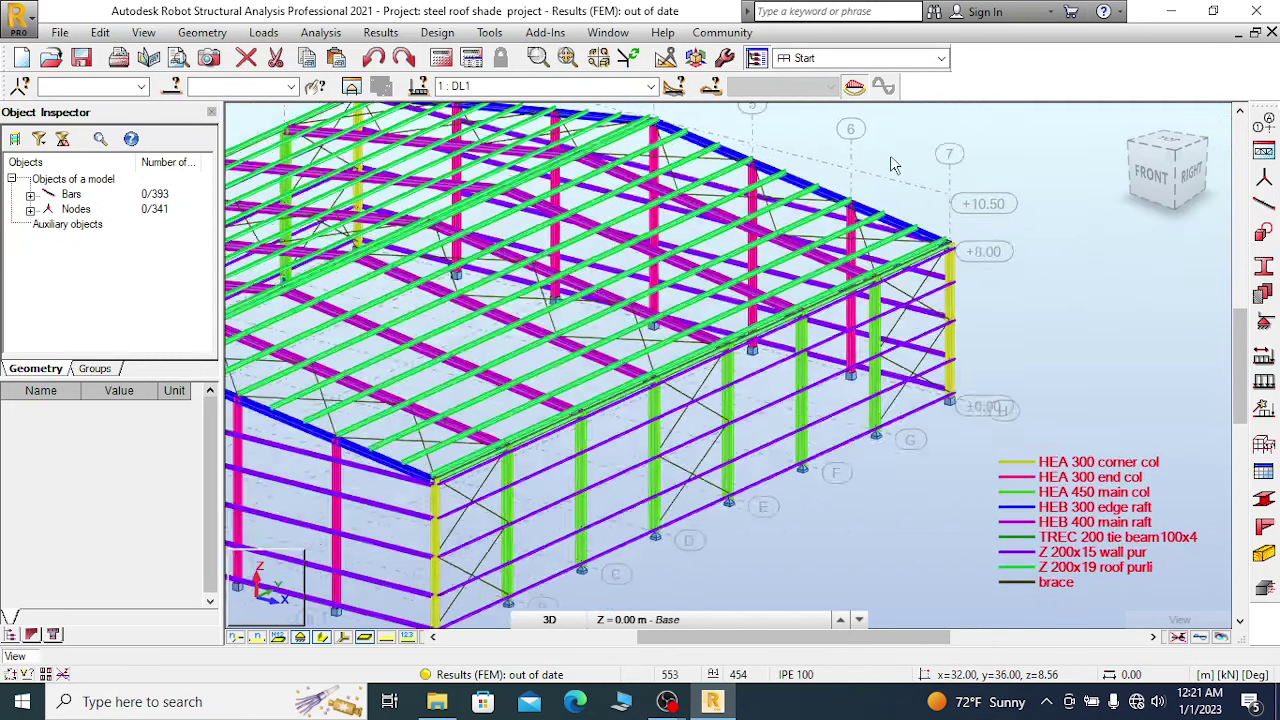
left_click(1193, 175)
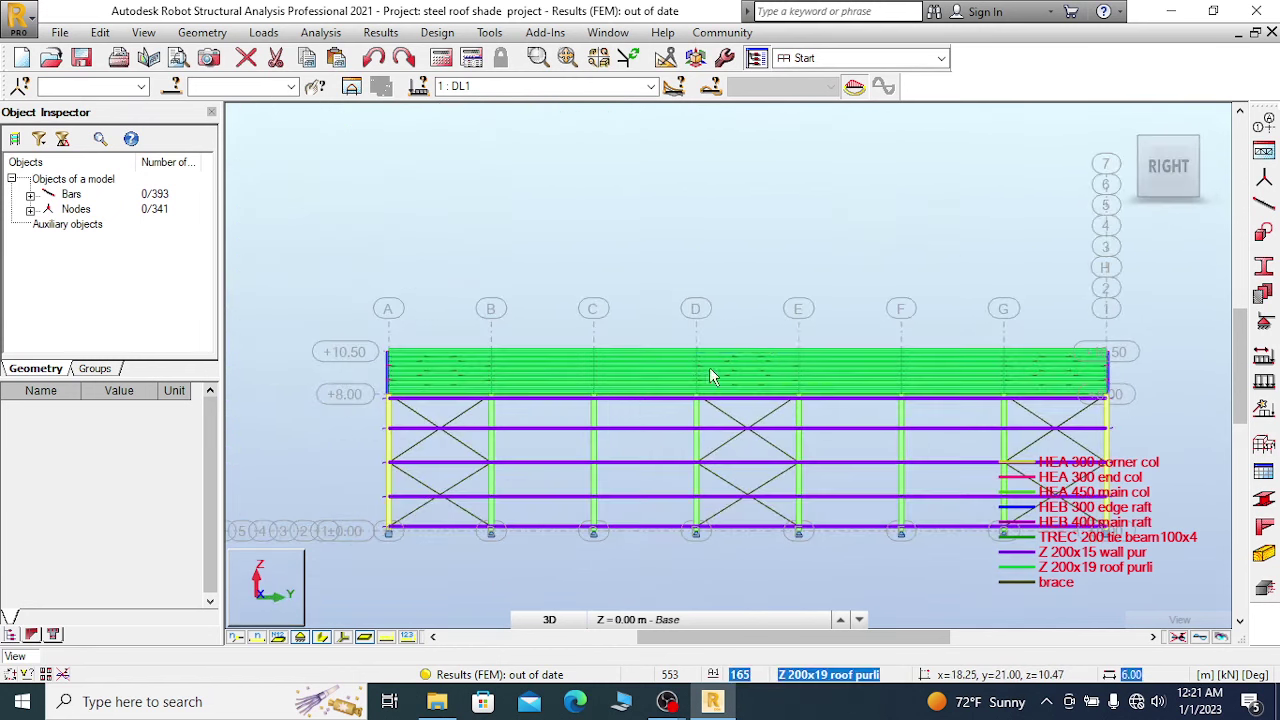
scroll(420, 412, "up", 5)
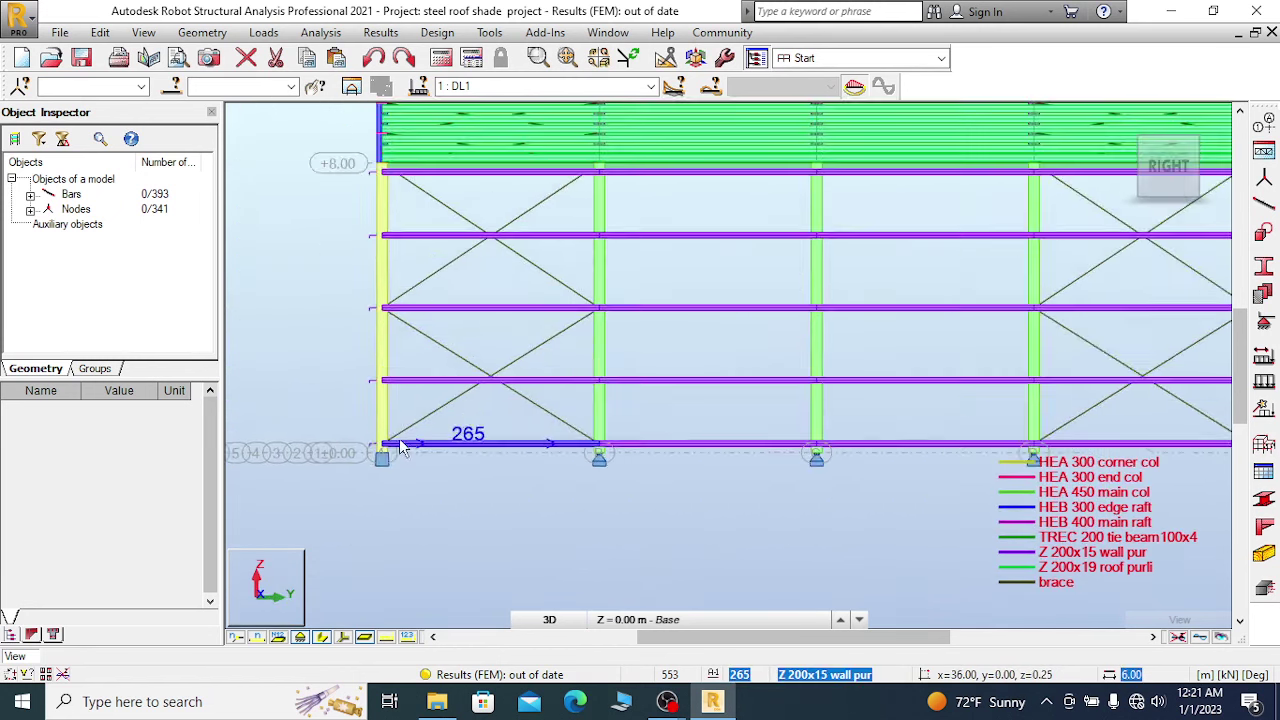
scroll(380, 387, "up", 6)
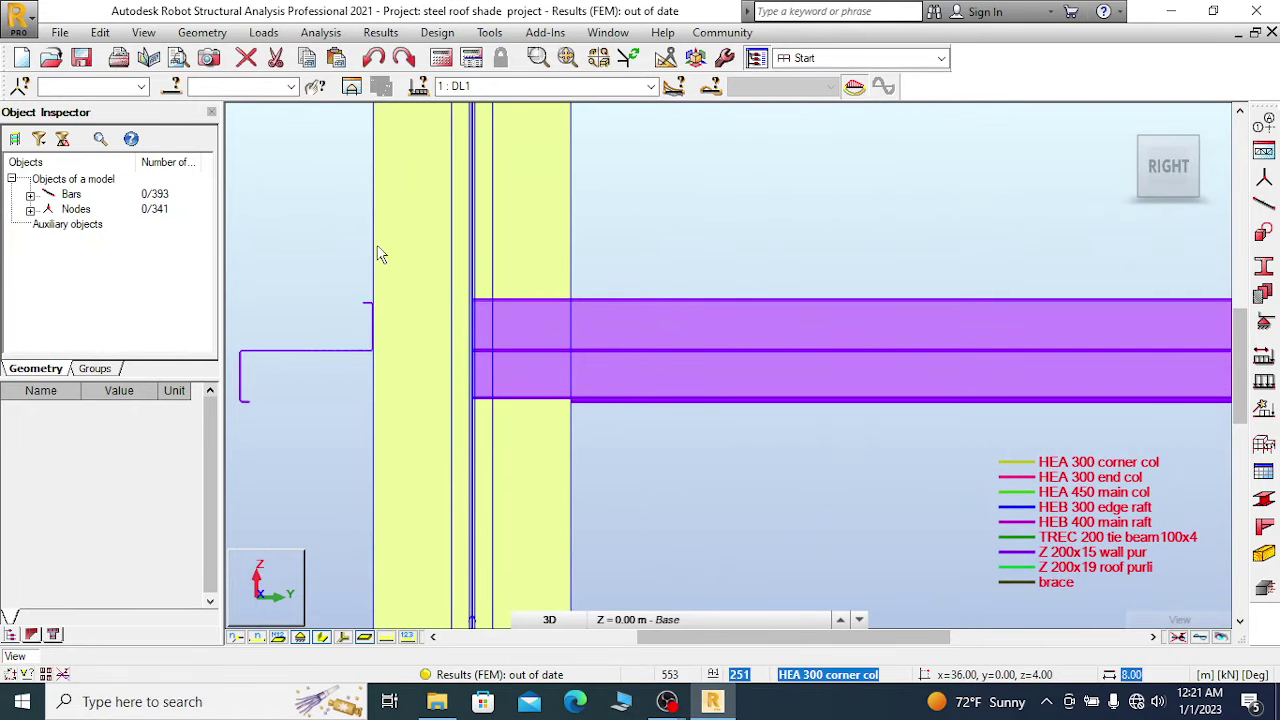
scroll(382, 235, "up", 2)
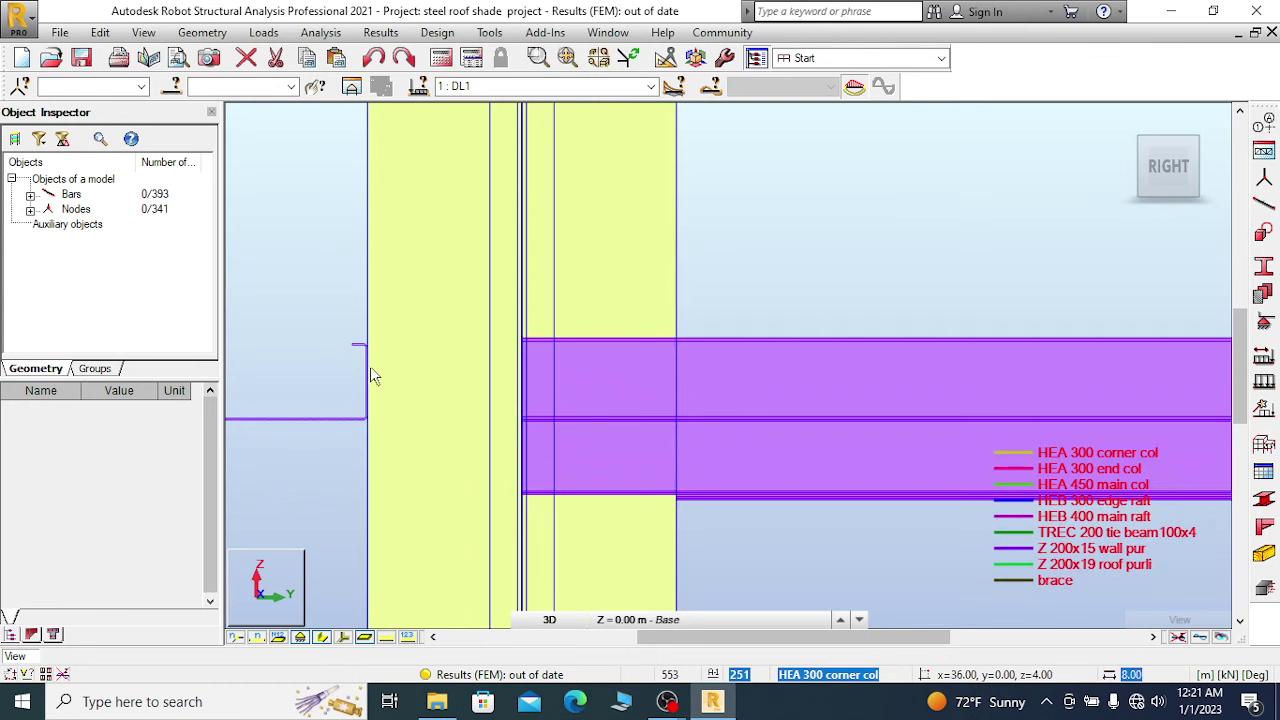
scroll(375, 400, "down", 2)
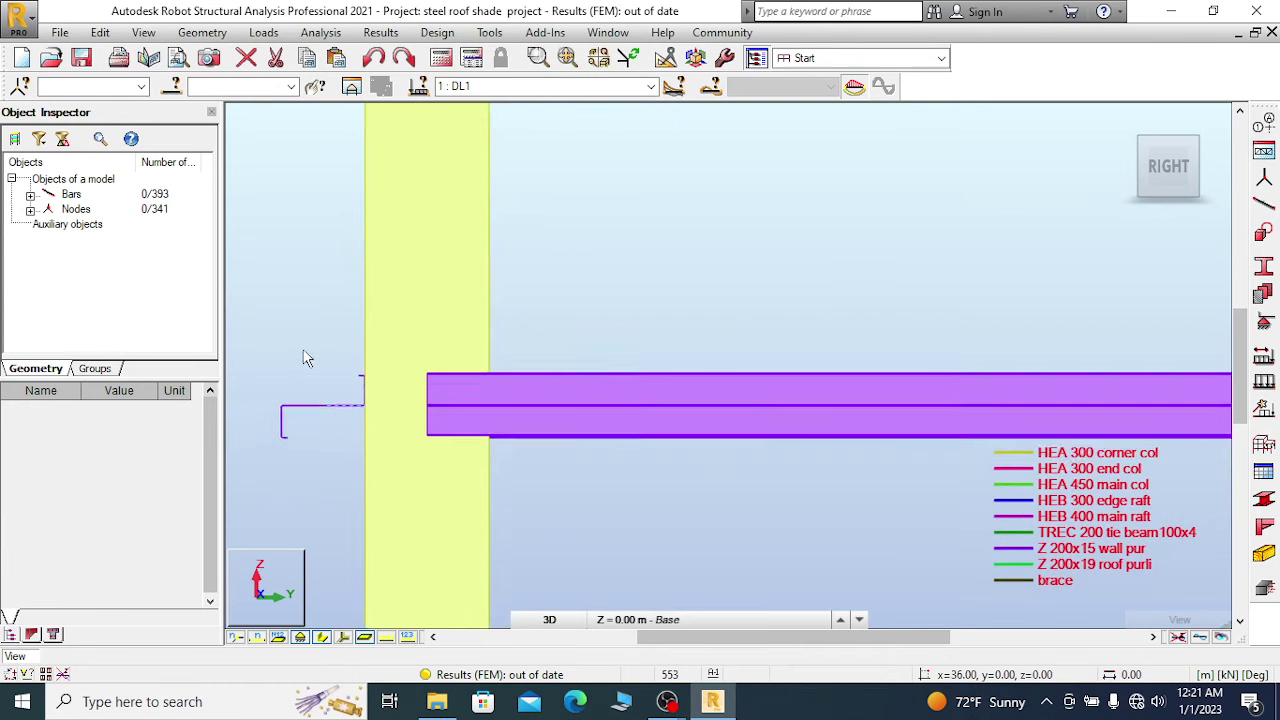
scroll(307, 358, "down", 8)
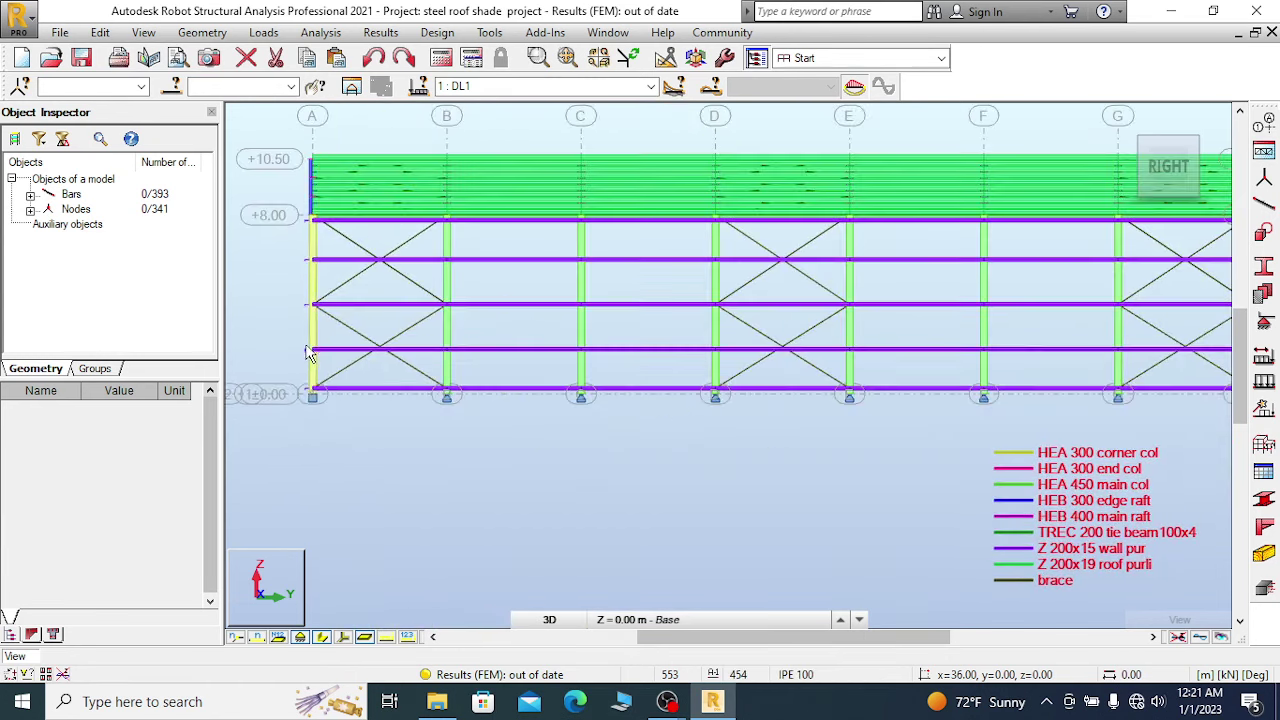
Examine in right view how the rear gable wall purlin meets the outer face of the HEA 300 corner column on axis H.
scroll(307, 358, "down", 2)
scroll(1046, 337, "up", 4)
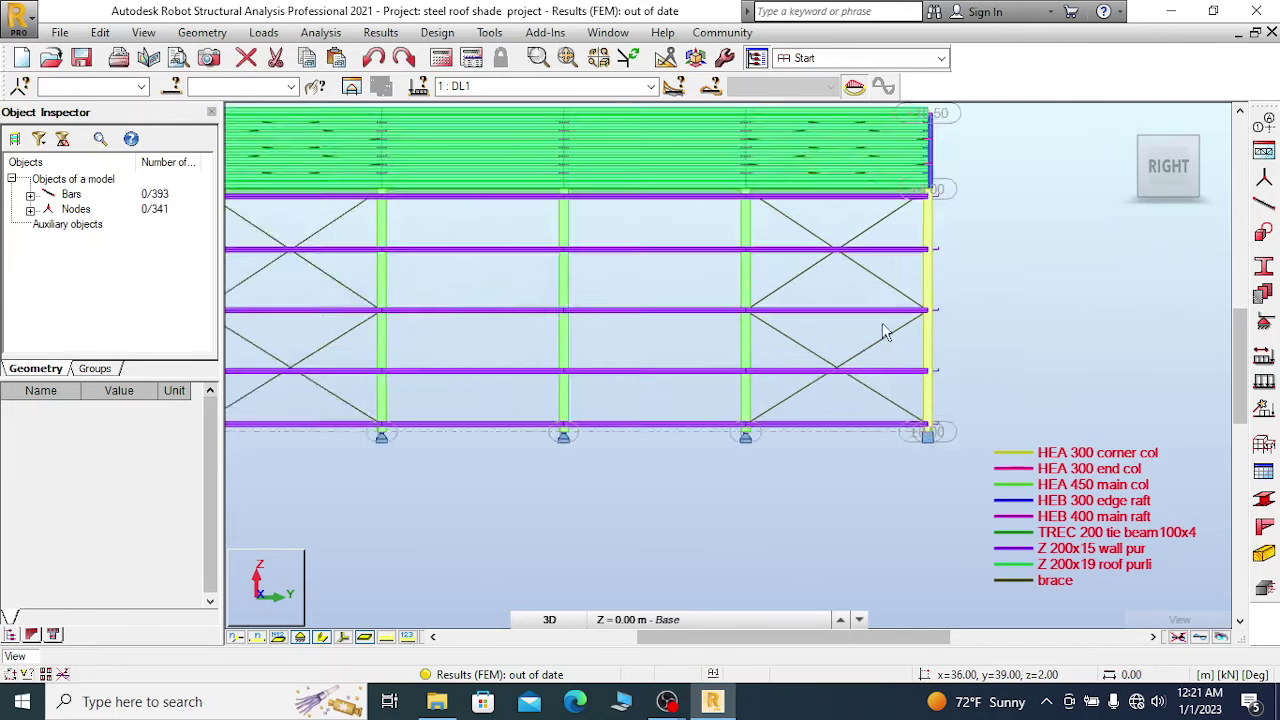
scroll(883, 333, "up", 8)
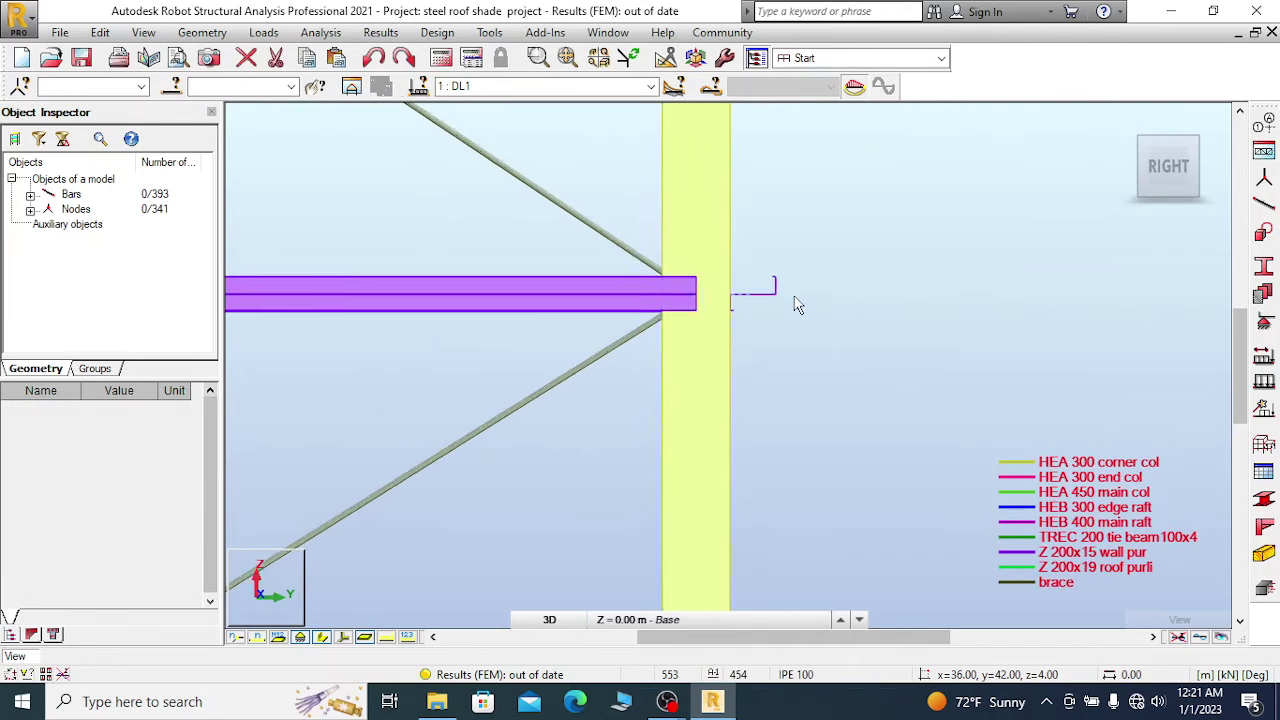
scroll(797, 305, "up", 4)
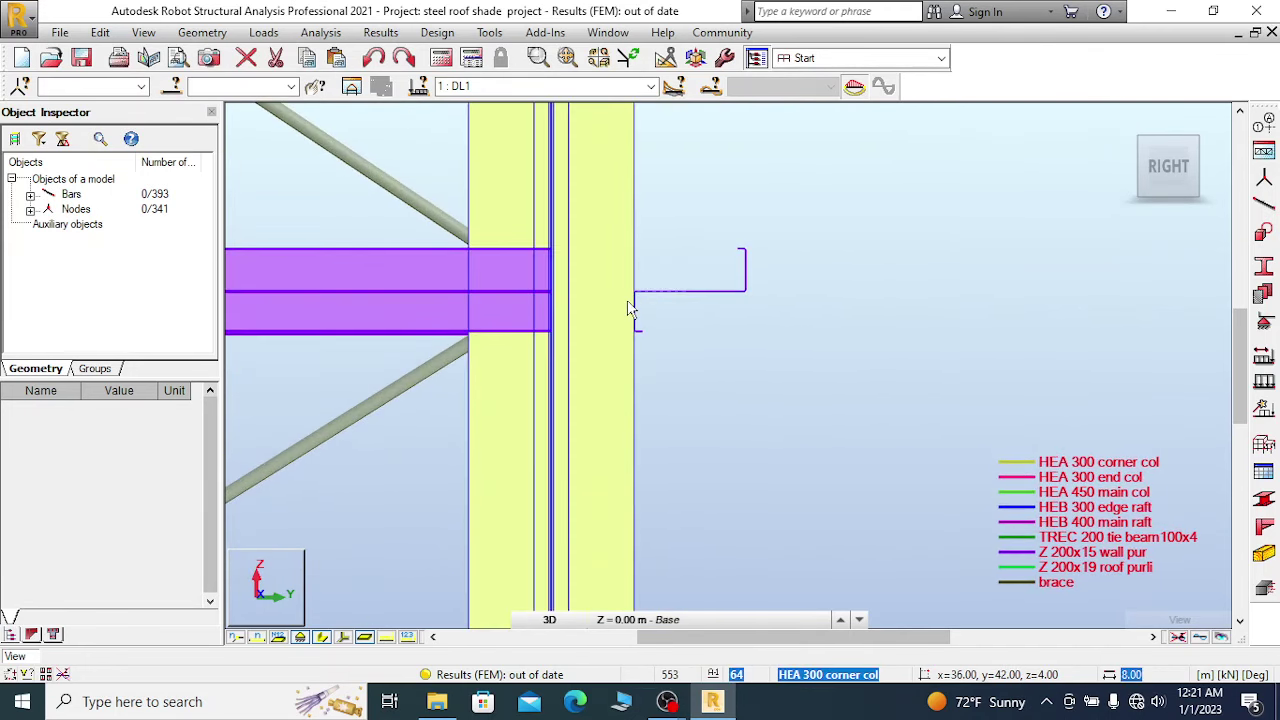
scroll(640, 290, "down", 4)
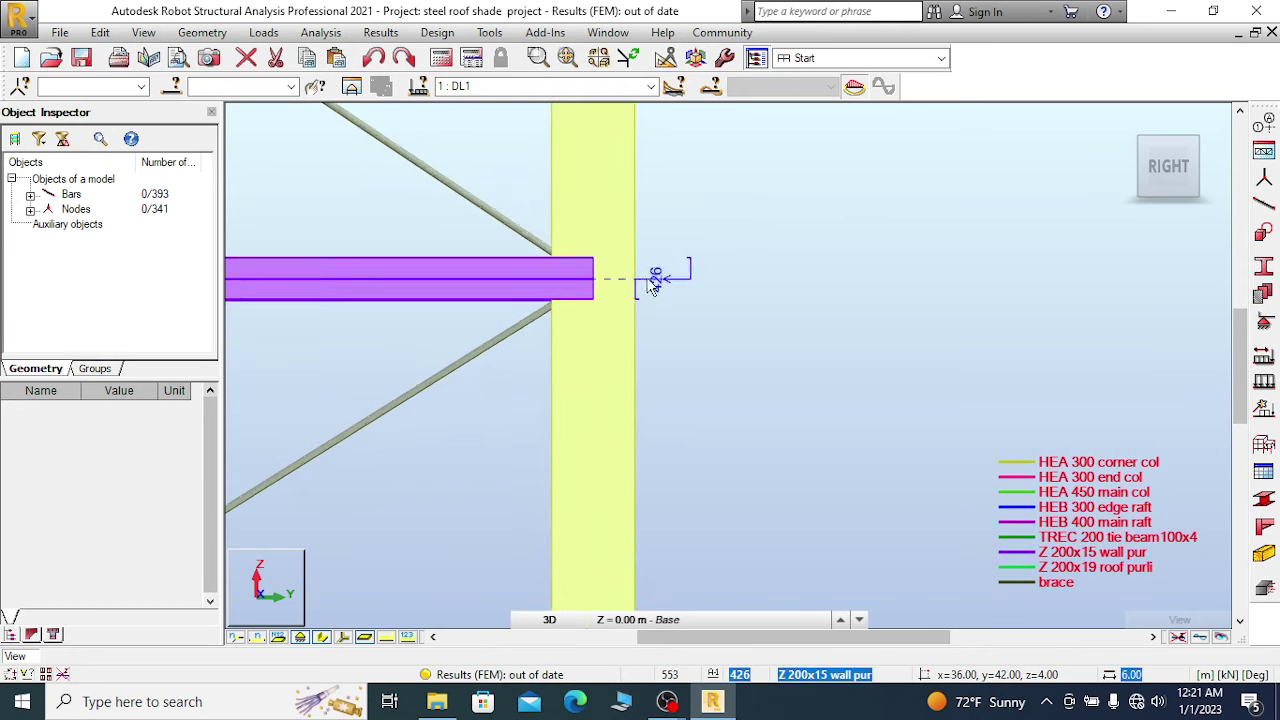
scroll(653, 285, "up", 4)
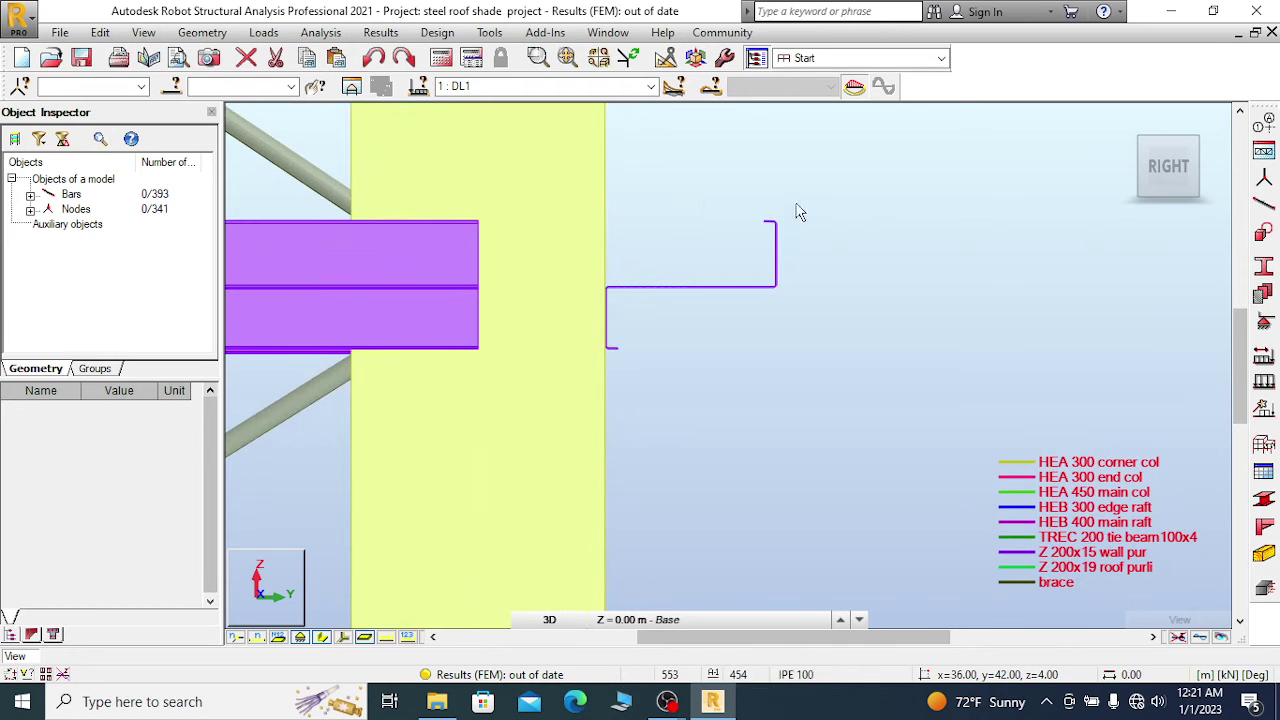
Examine in front view how the Z 200x19 roof purlins sit on the HEB 300 edge rafter between gridlines 1 and 4.
scroll(670, 250, "down", 5)
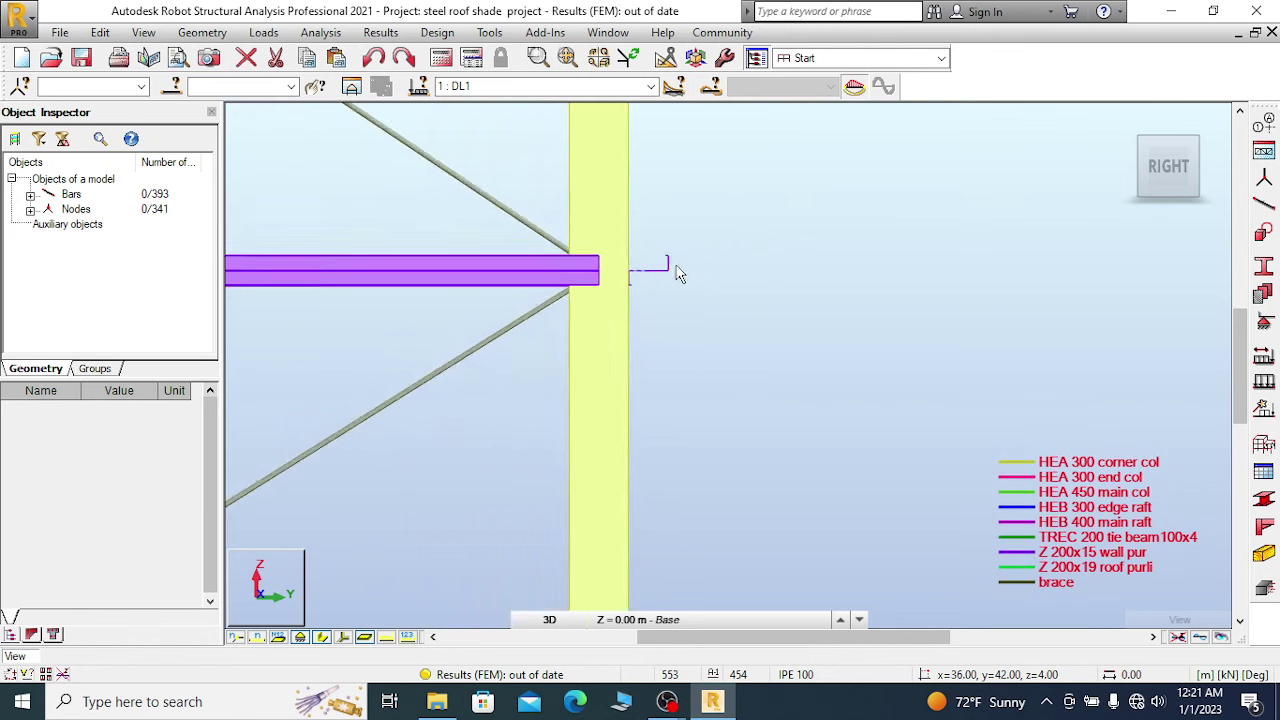
scroll(806, 266, "down", 5)
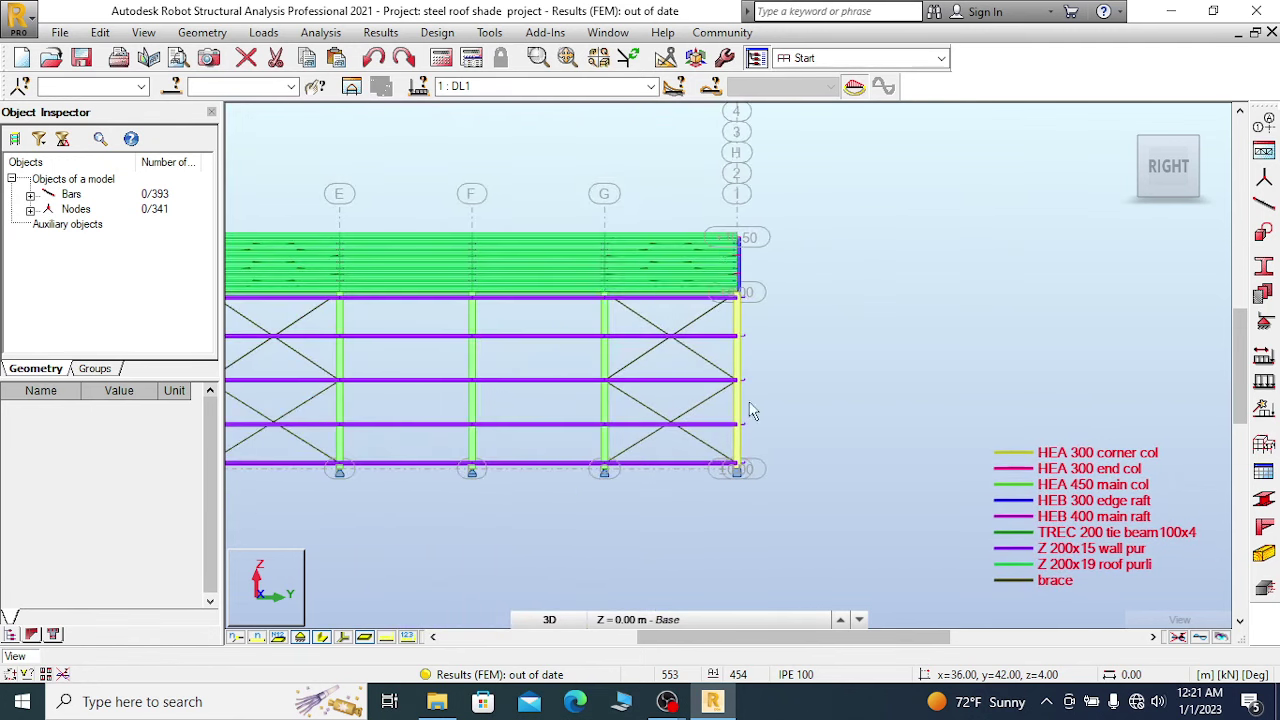
mouse_move(1170, 168)
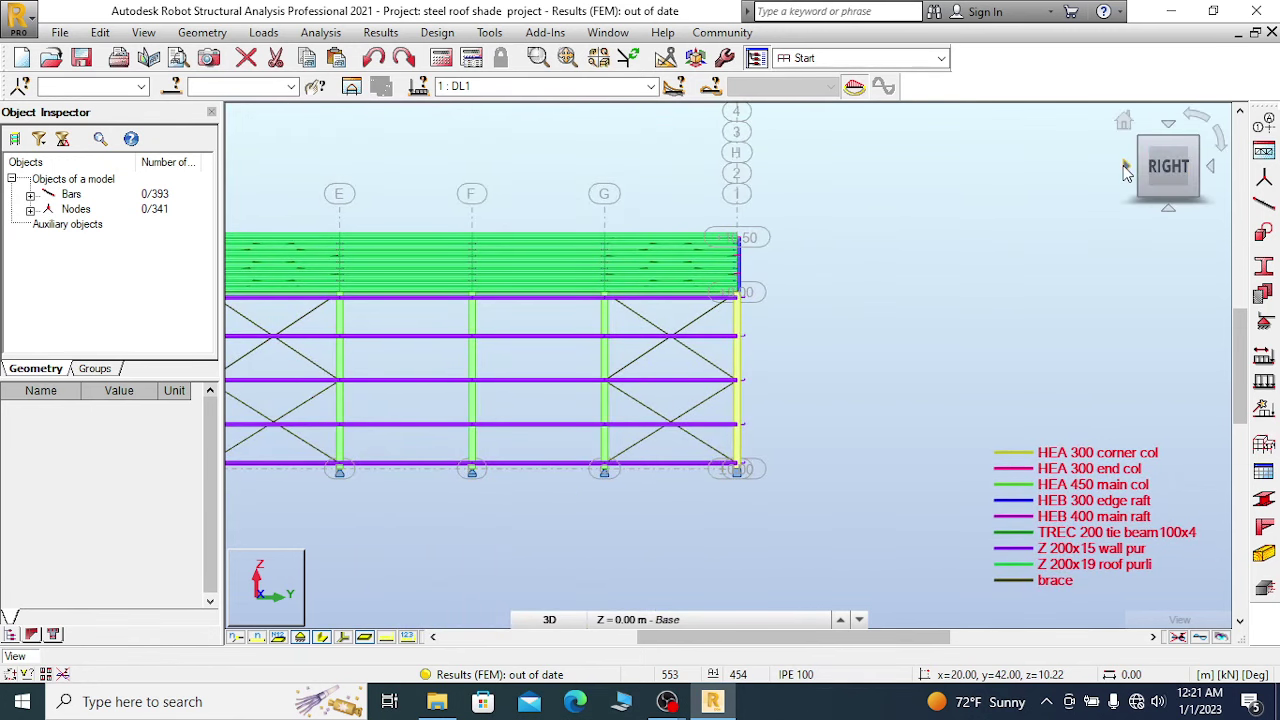
left_click(1125, 172)
scroll(580, 330, "up", 3)
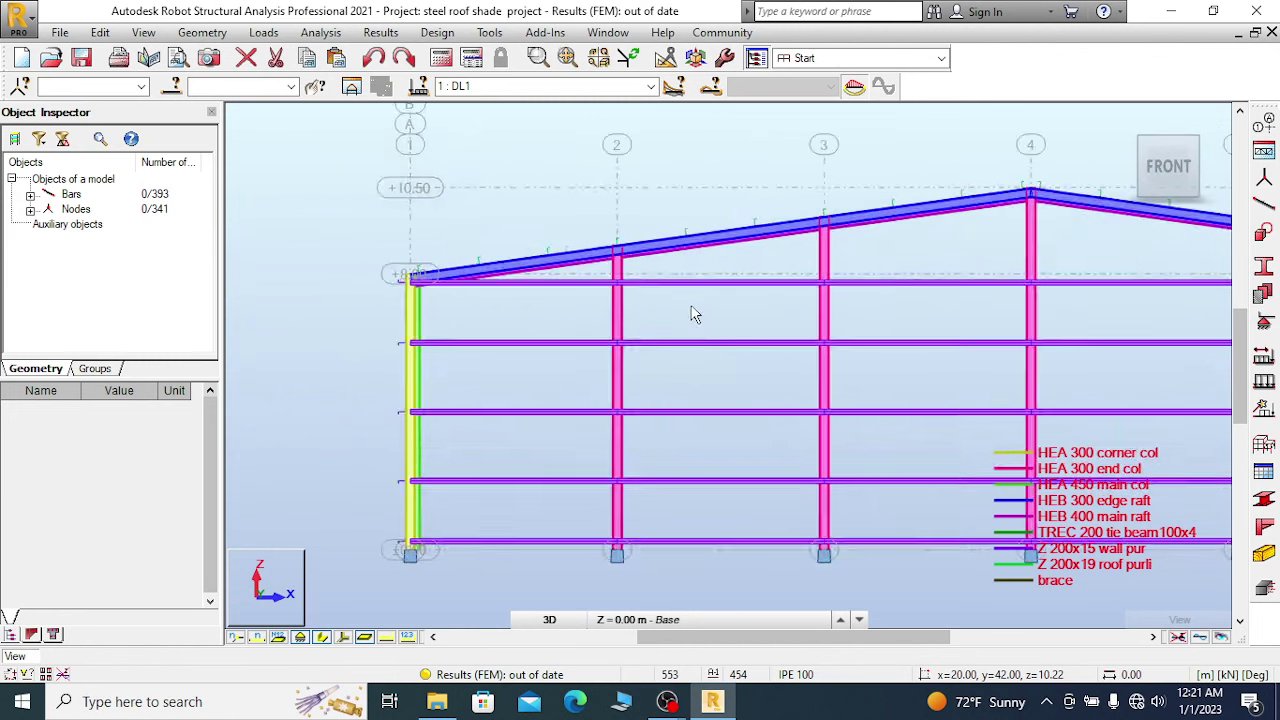
scroll(695, 314, "up", 2)
scroll(500, 257, "up", 3)
scroll(480, 188, "up", 4)
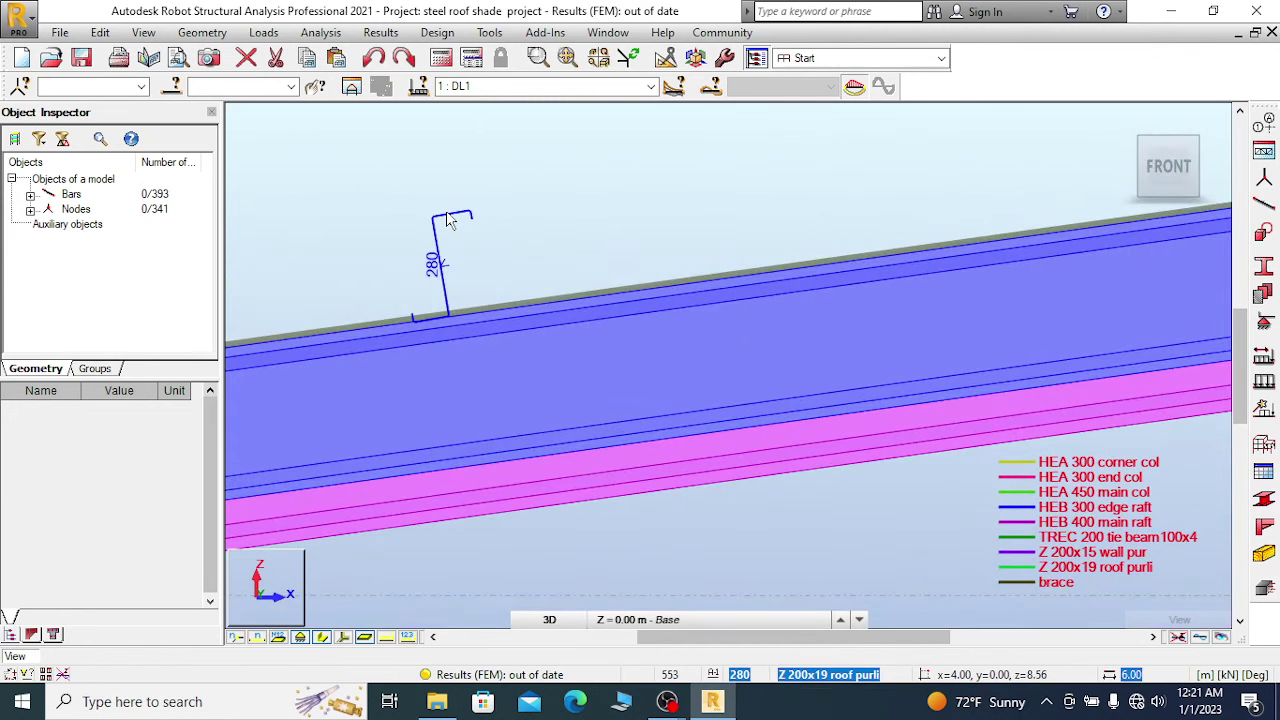
scroll(430, 218, "down", 5)
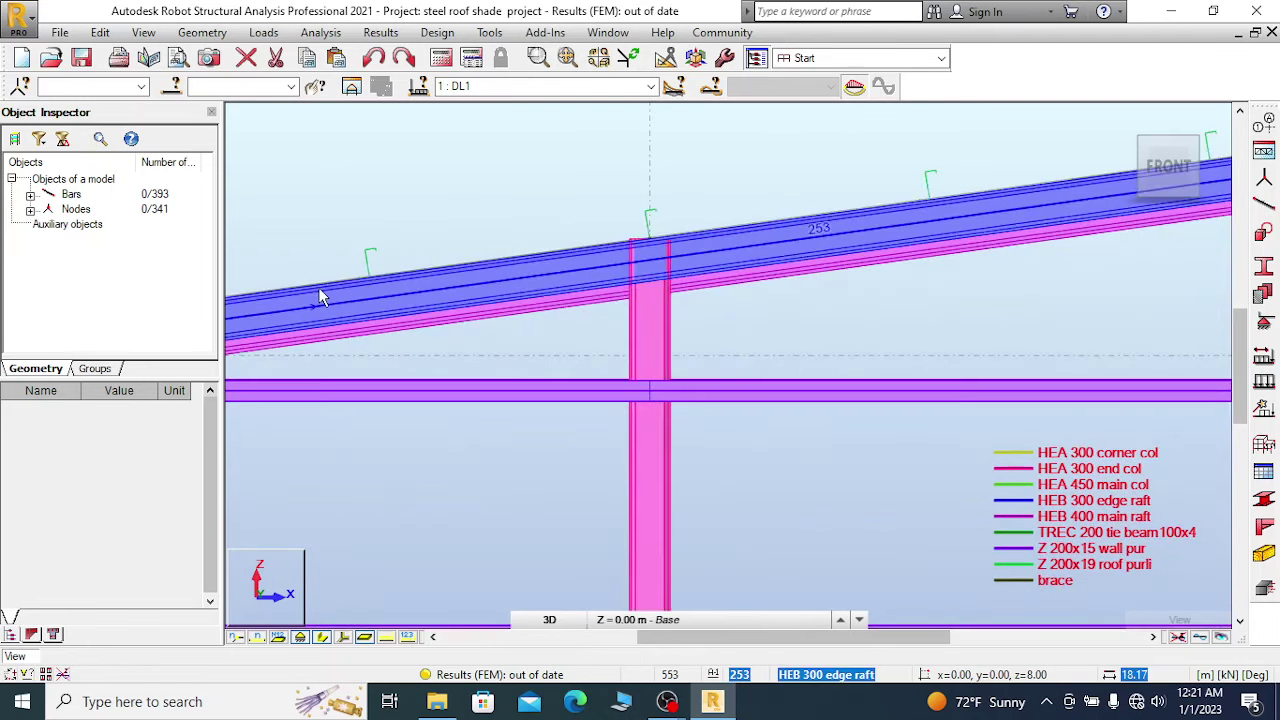
scroll(320, 296, "down", 6)
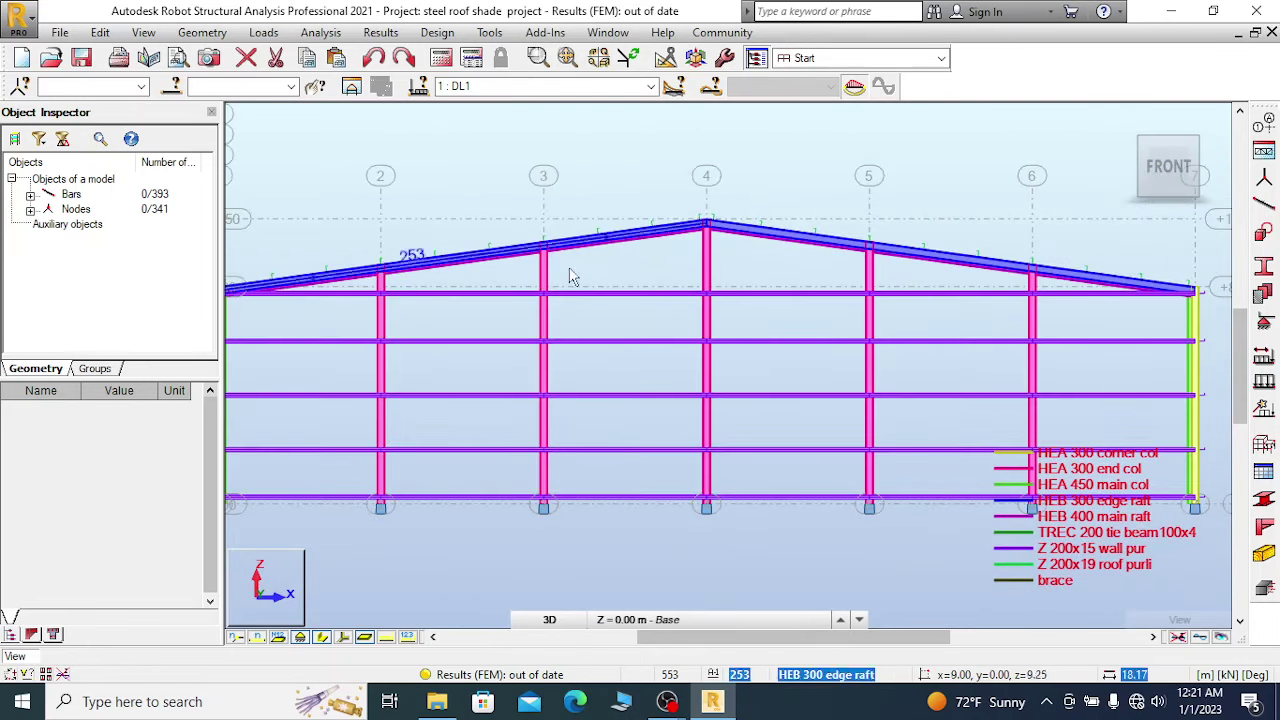
Examine in front view how the roof purlins sit on the opposite edge rafter between gridlines 4 and 7, and review the whole gable.
scroll(1126, 278, "up", 6)
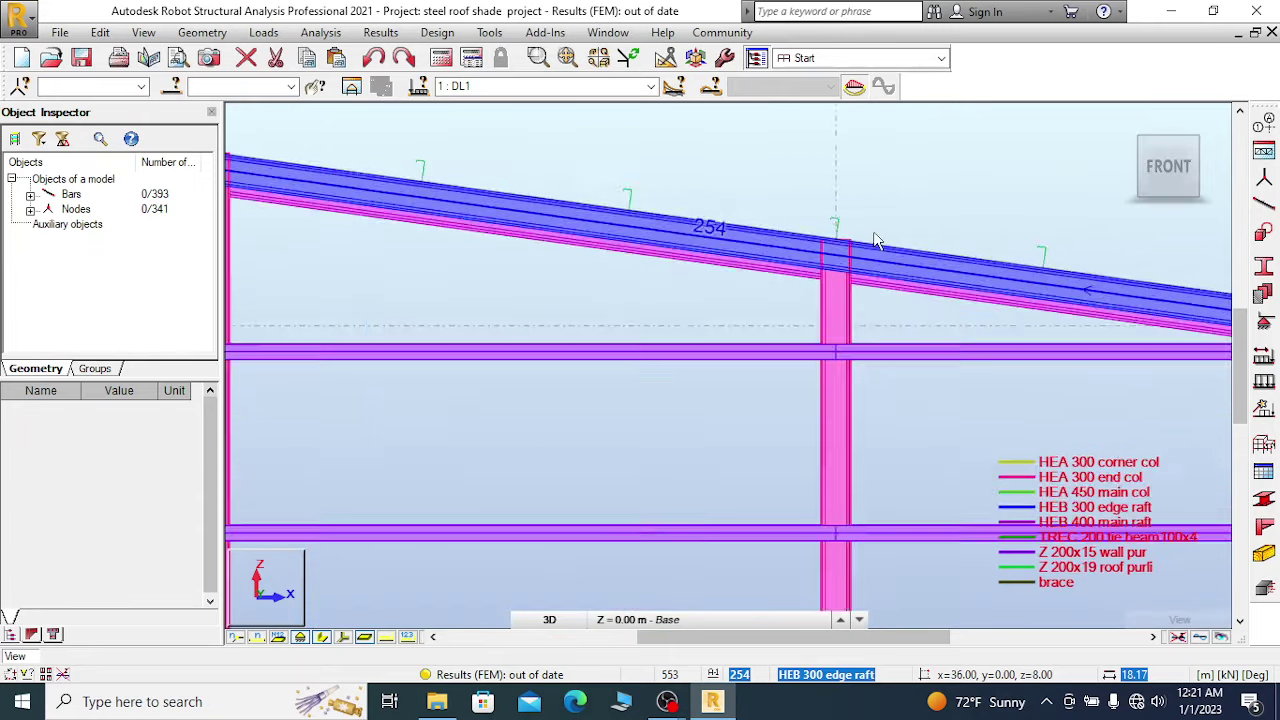
scroll(520, 208, "up", 2)
scroll(540, 205, "up", 1)
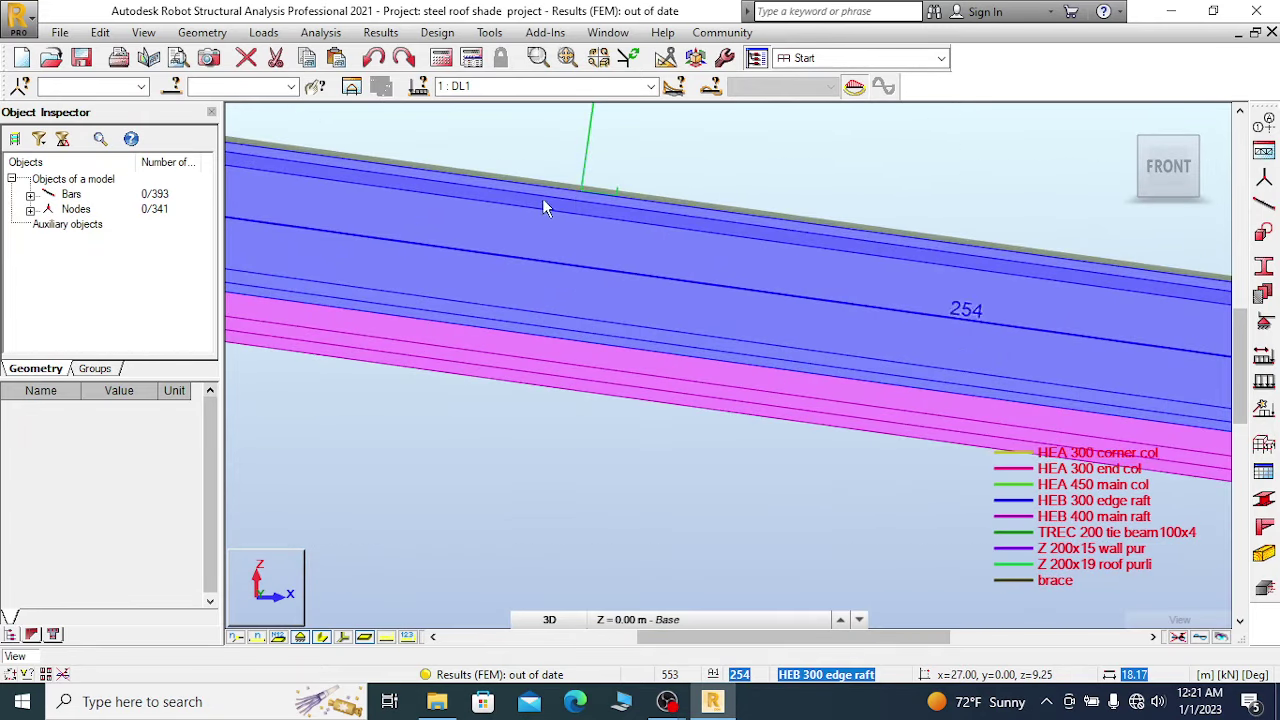
scroll(527, 224, "down", 2)
scroll(754, 268, "down", 5)
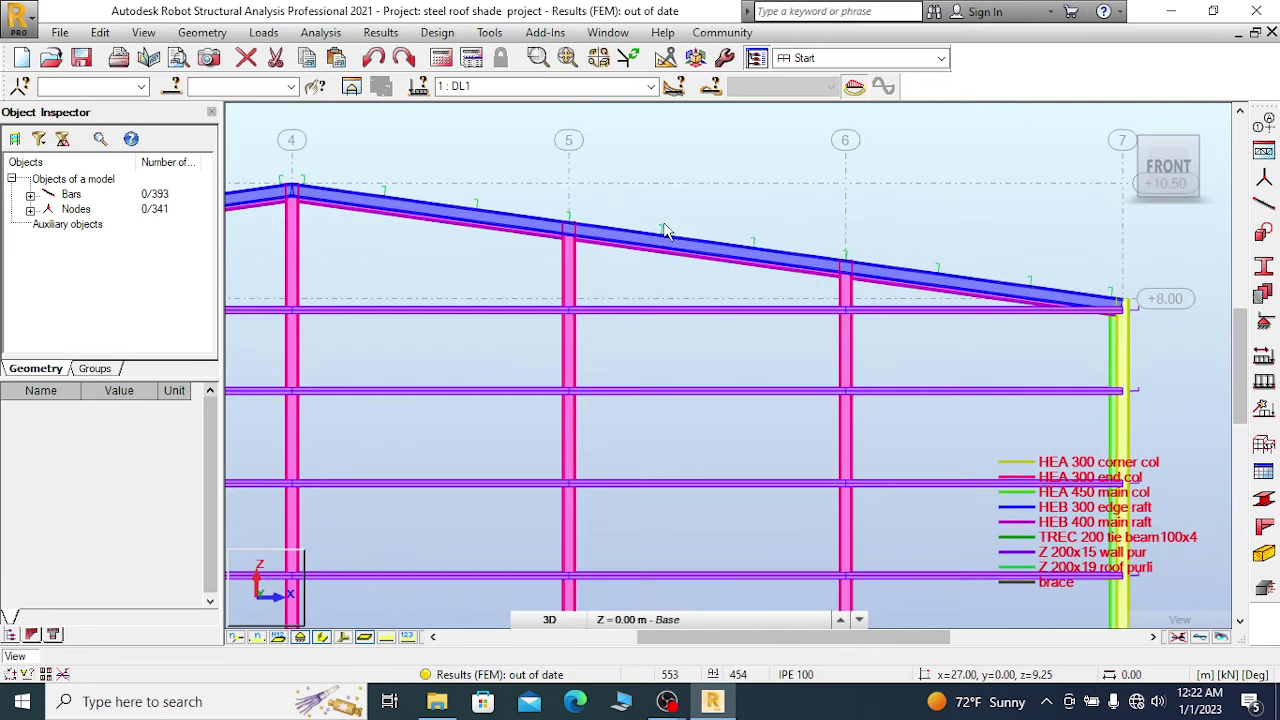
scroll(643, 209, "down", 4)
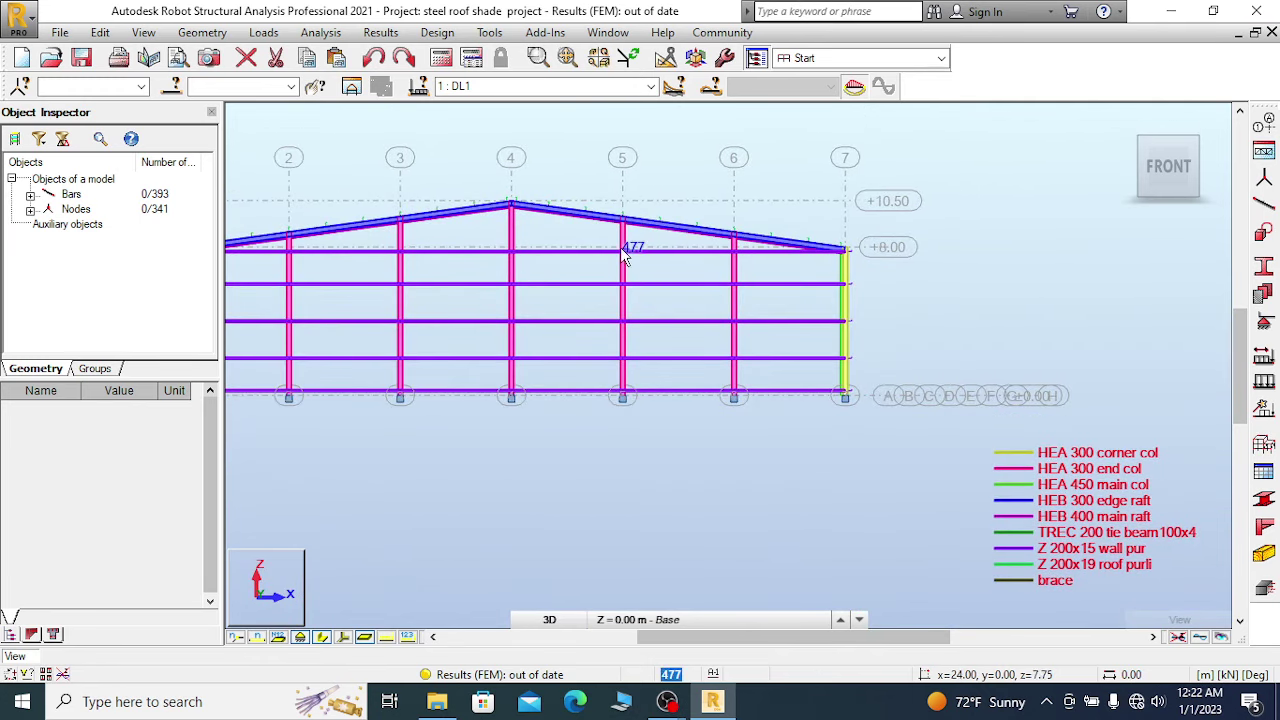
scroll(624, 256, "down", 2)
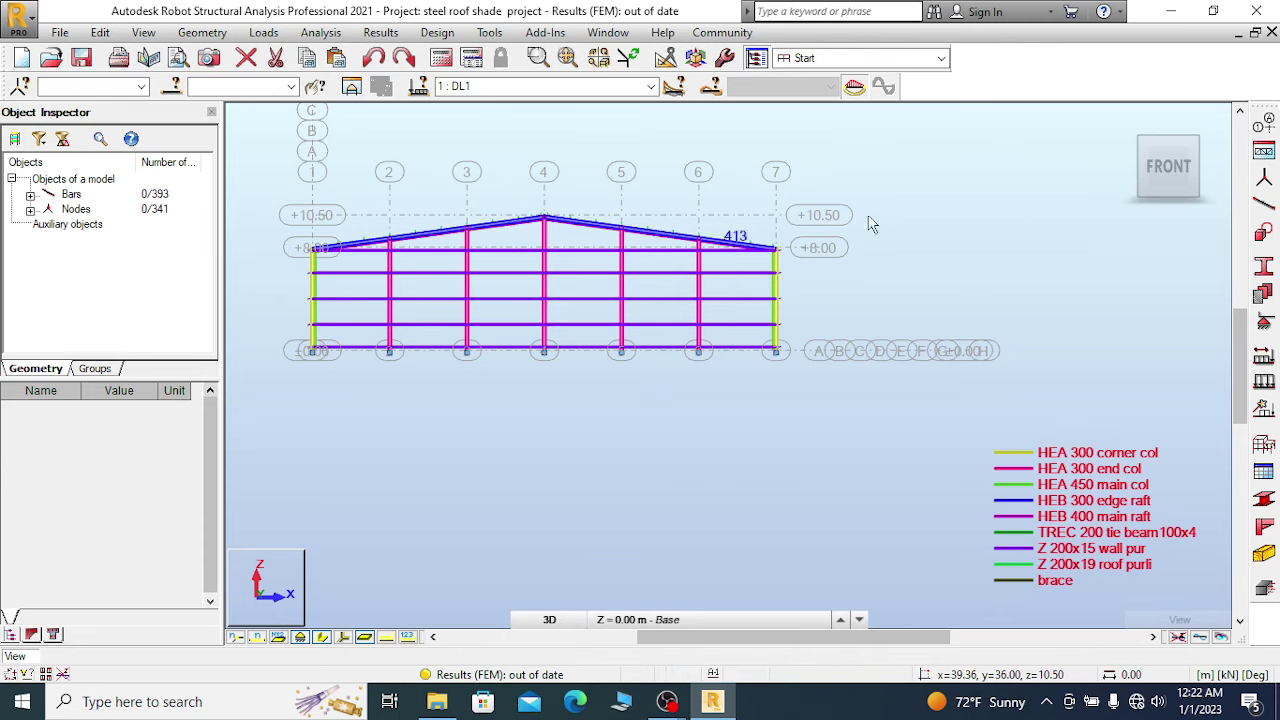
scroll(322, 355, "up", 3)
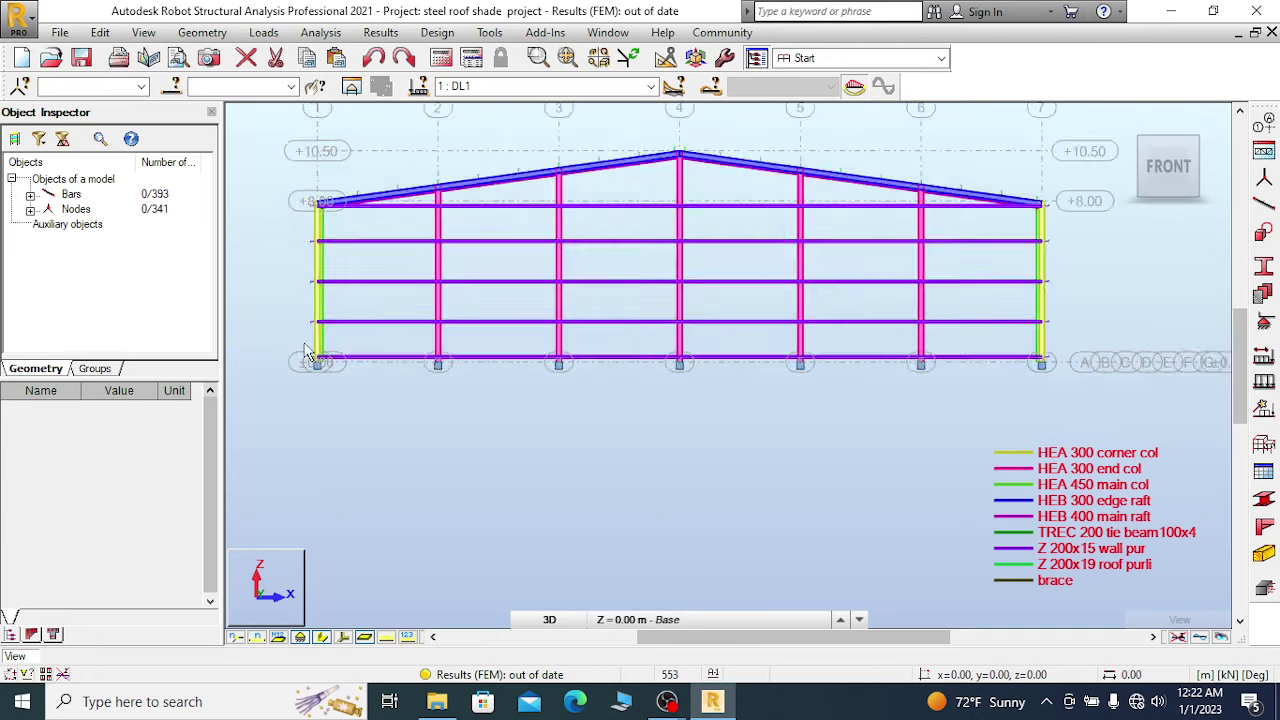
scroll(420, 282, "down", 4)
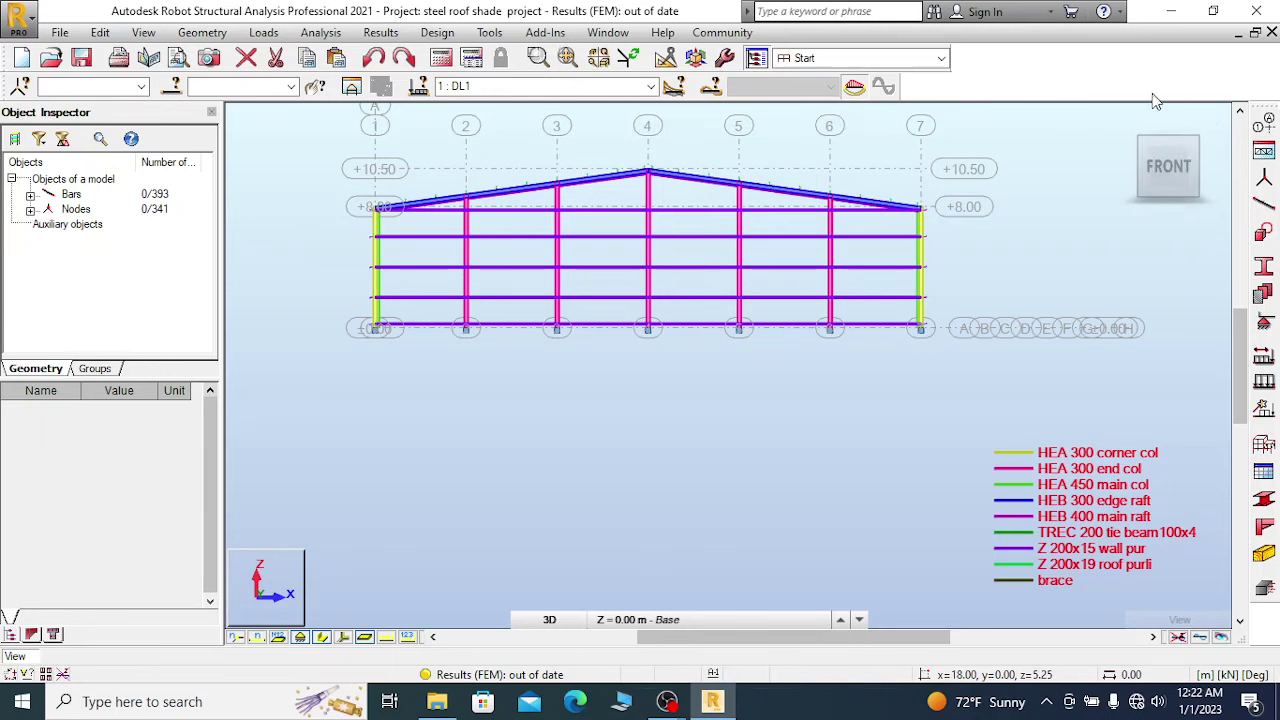
Open the cladding definition with the model in 3D view and turn off the bars' section shape display.
middle_click_drag(950, 135, 592, 397, "shift")
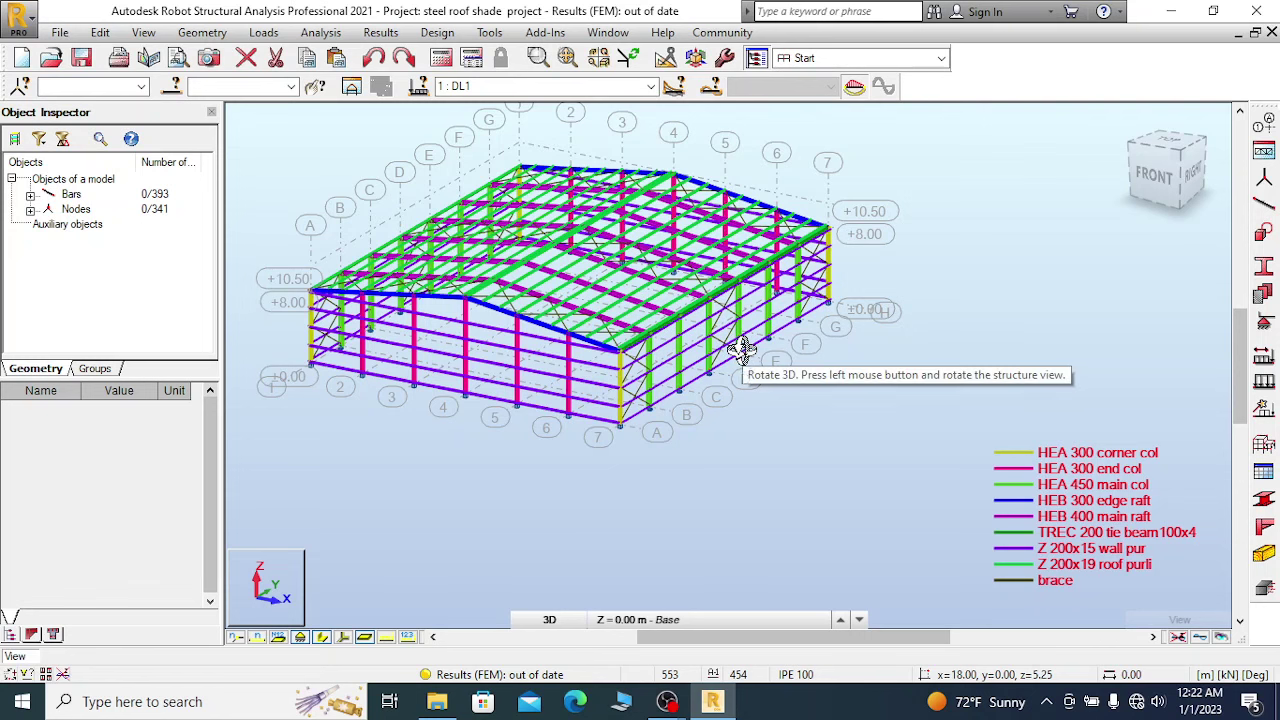
scroll(705, 413, "up", 2)
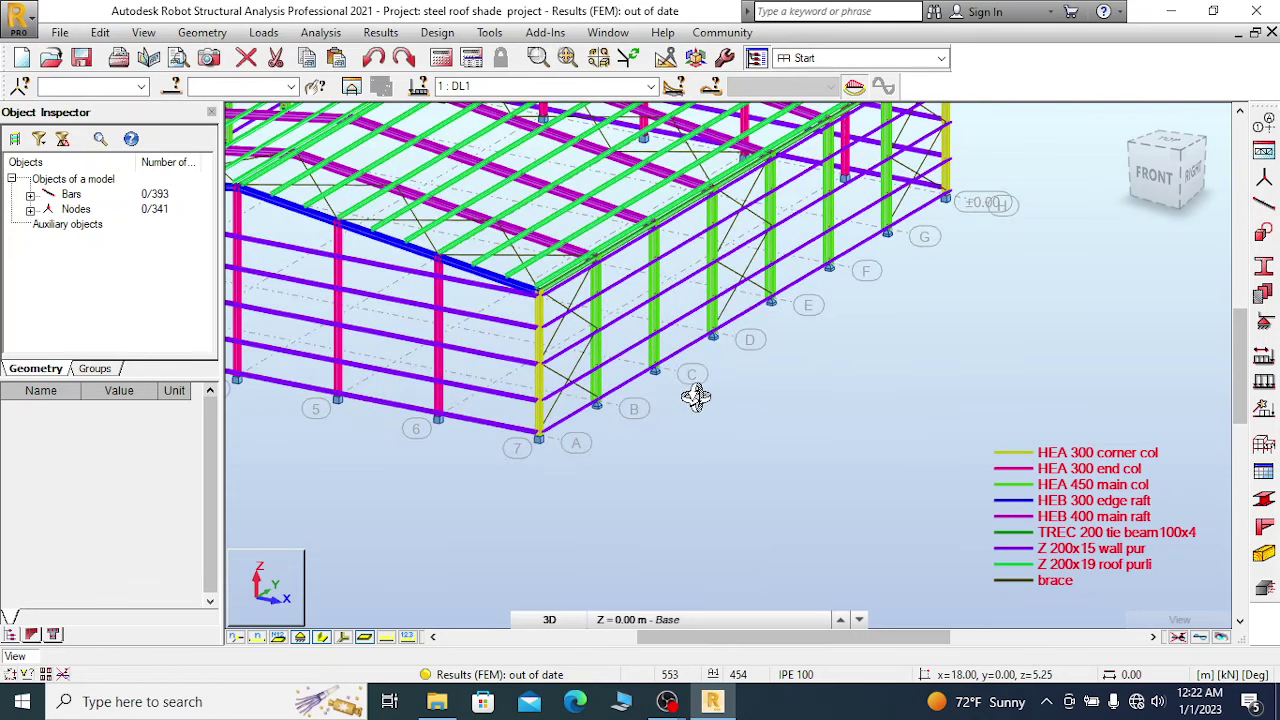
scroll(886, 323, "down", 3)
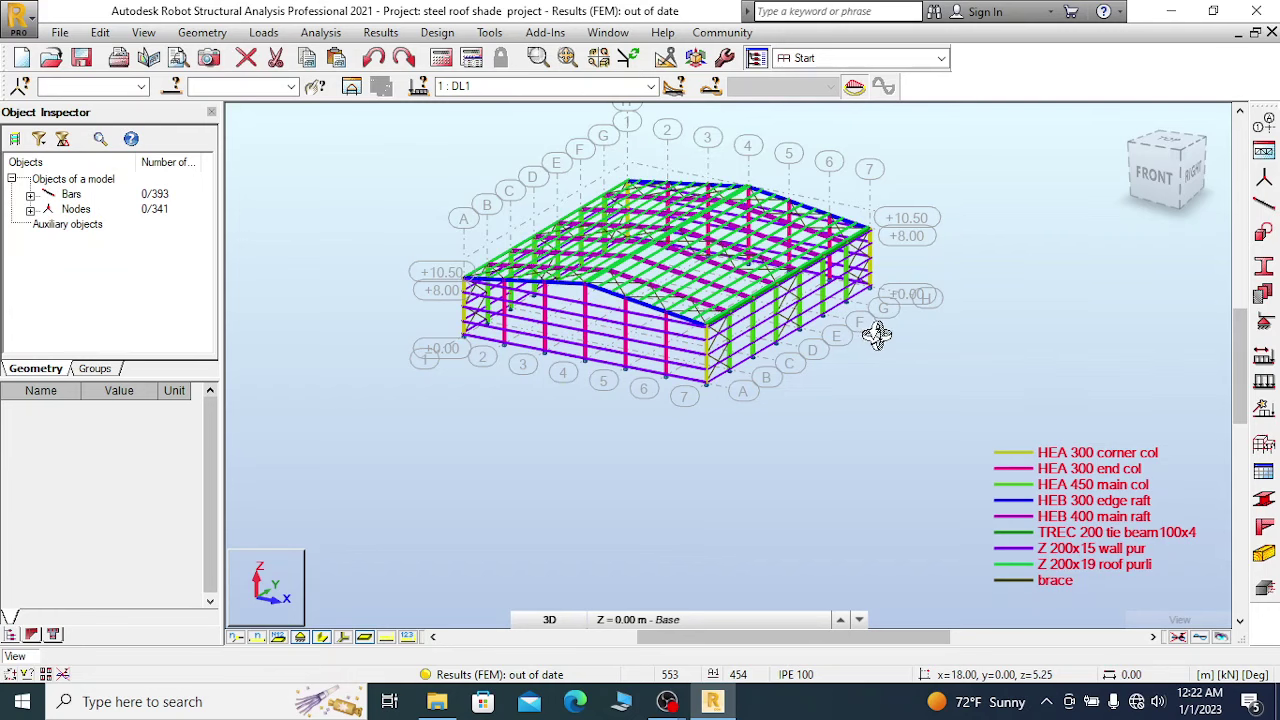
scroll(645, 336, "up", 2)
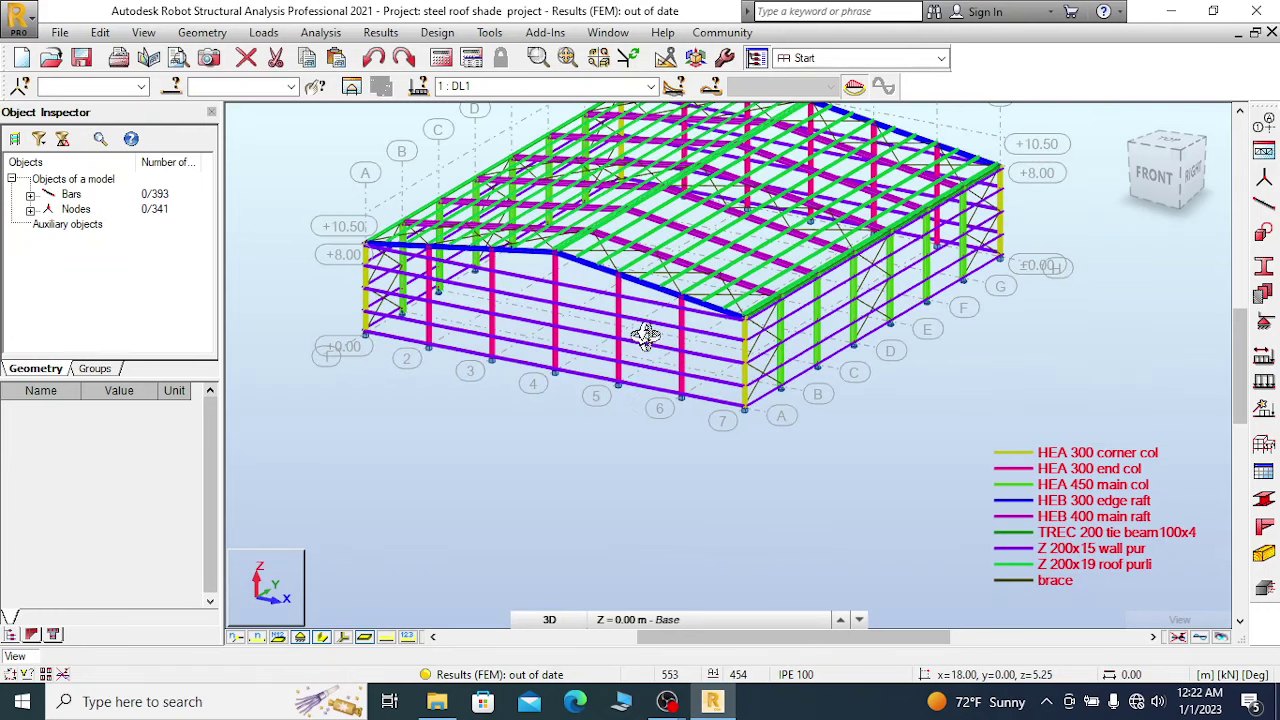
left_click(203, 33)
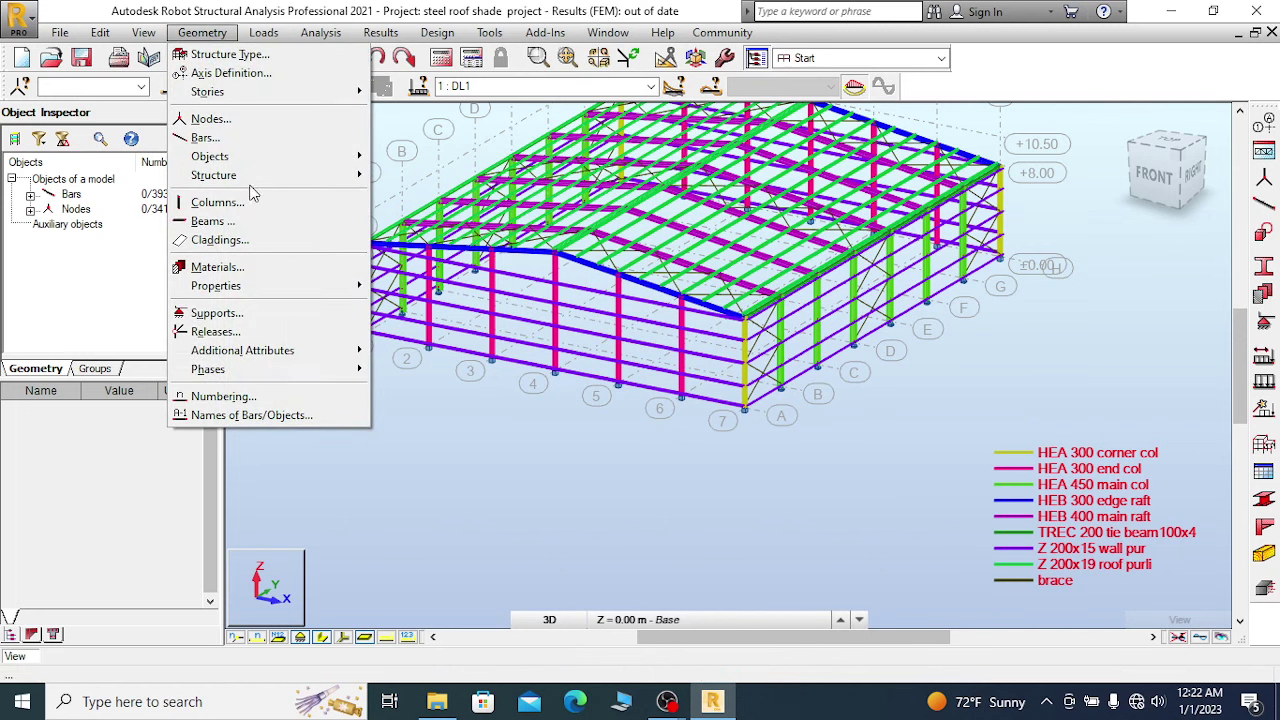
left_click(218, 243)
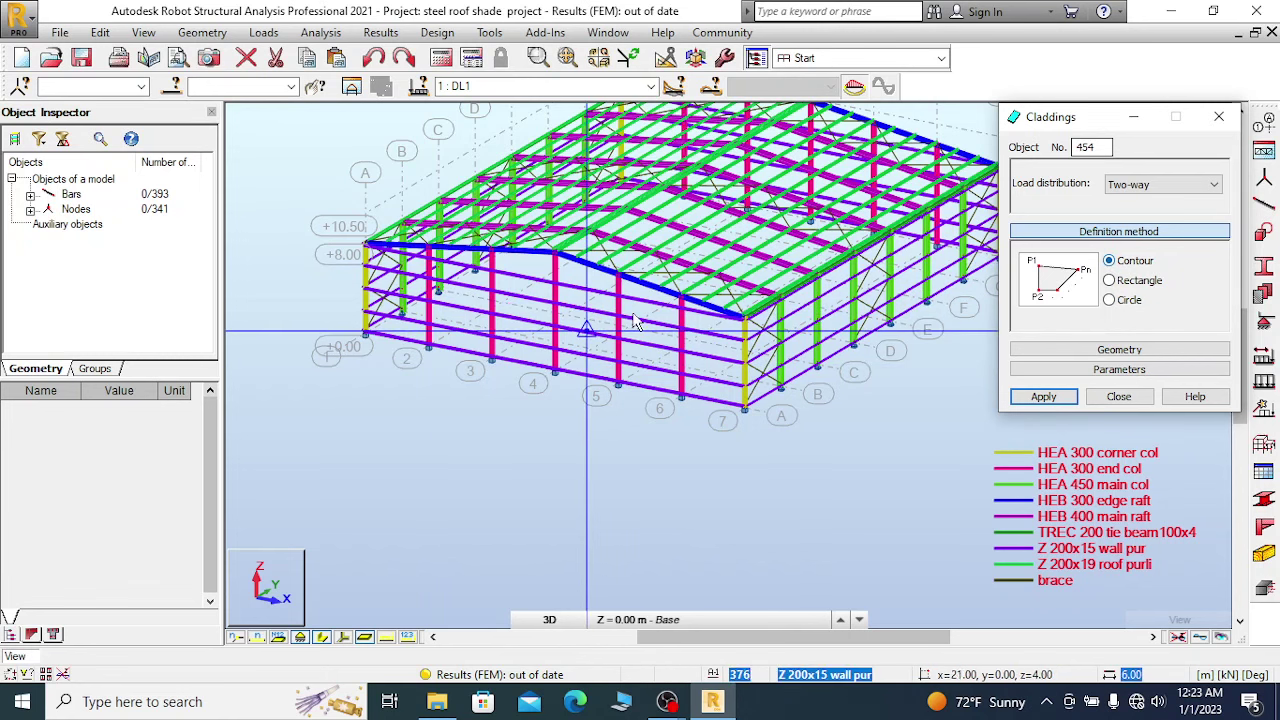
scroll(697, 304, "up", 1)
scroll(697, 304, "up", 2)
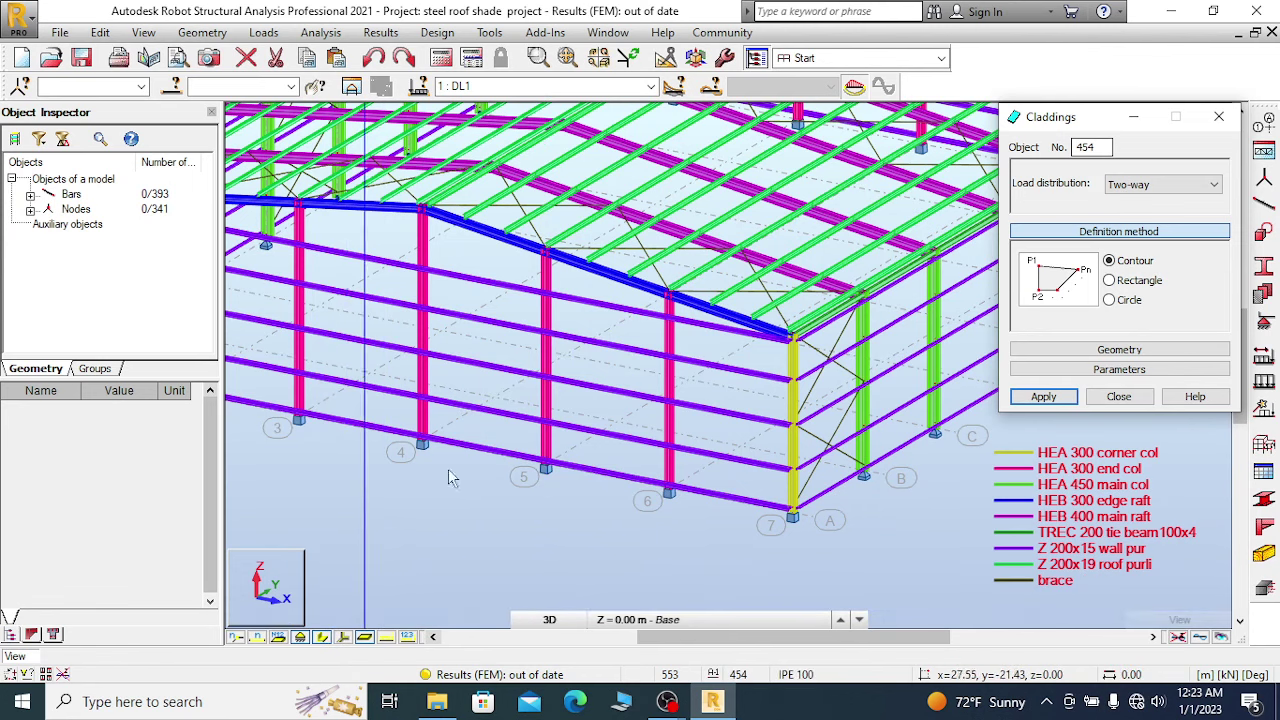
left_click(322, 637)
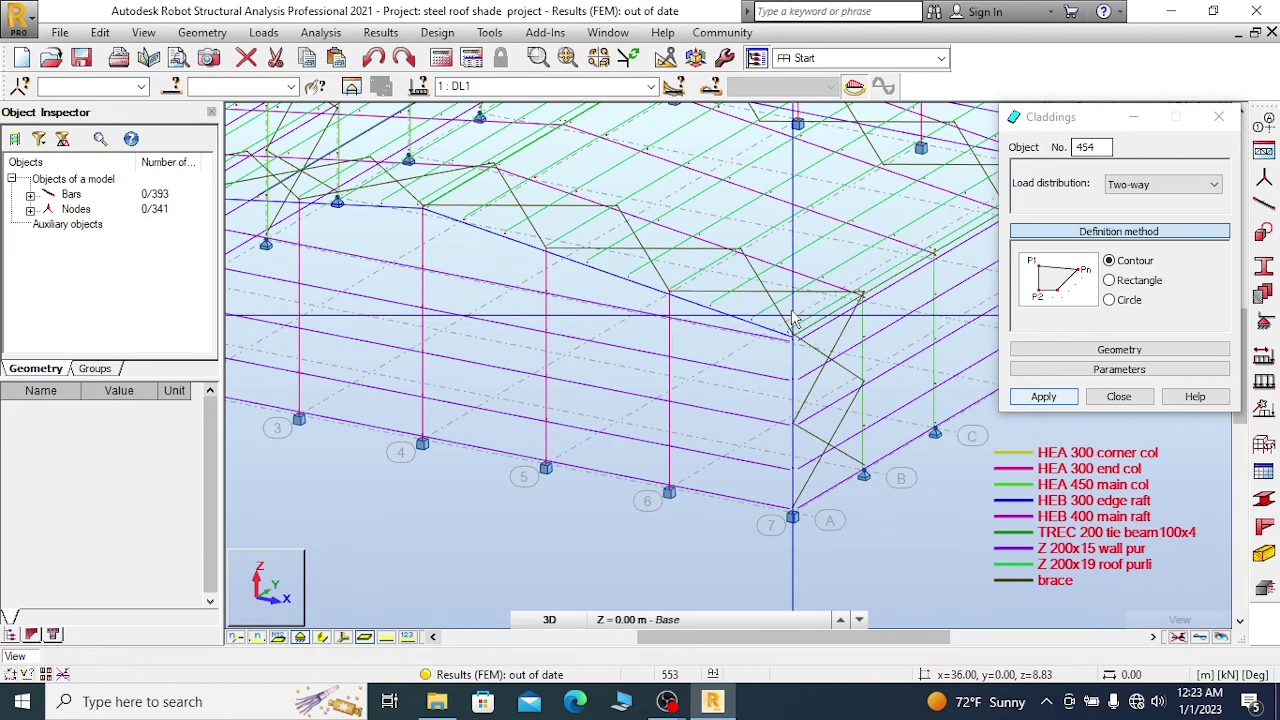
scroll(918, 307, "down", 3)
scroll(335, 468, "up", 3)
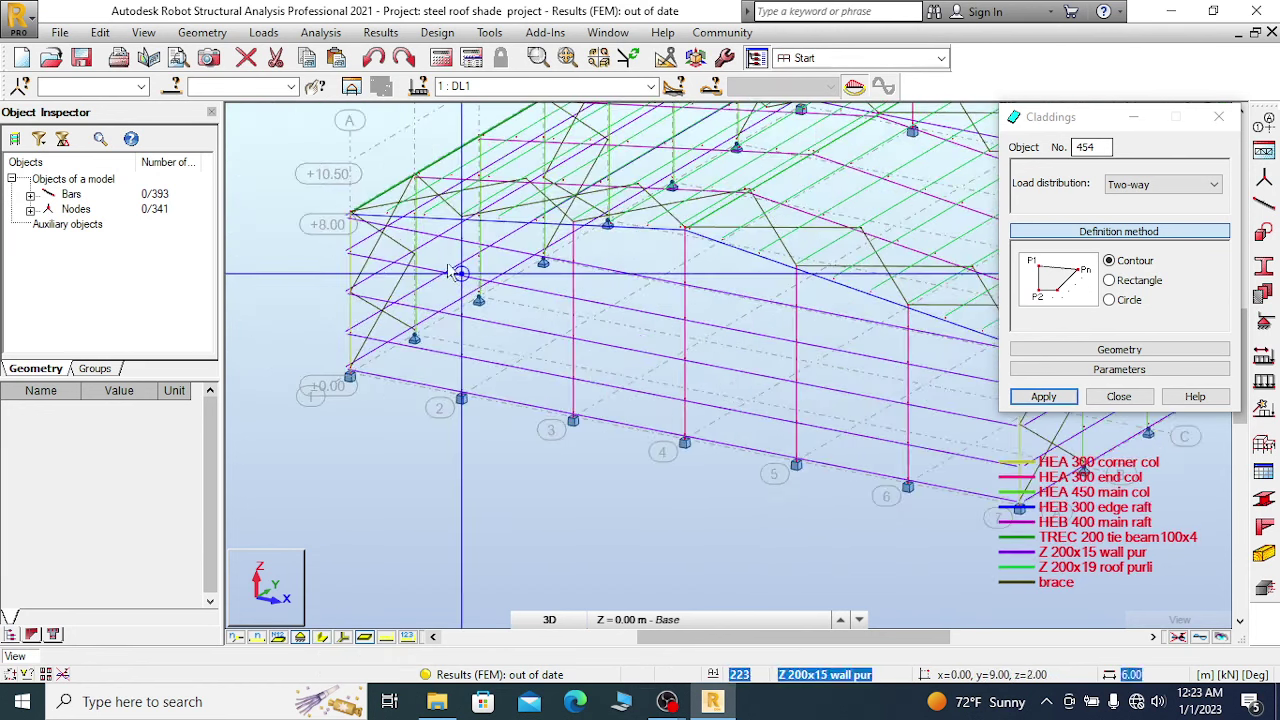
scroll(335, 468, "up", 3)
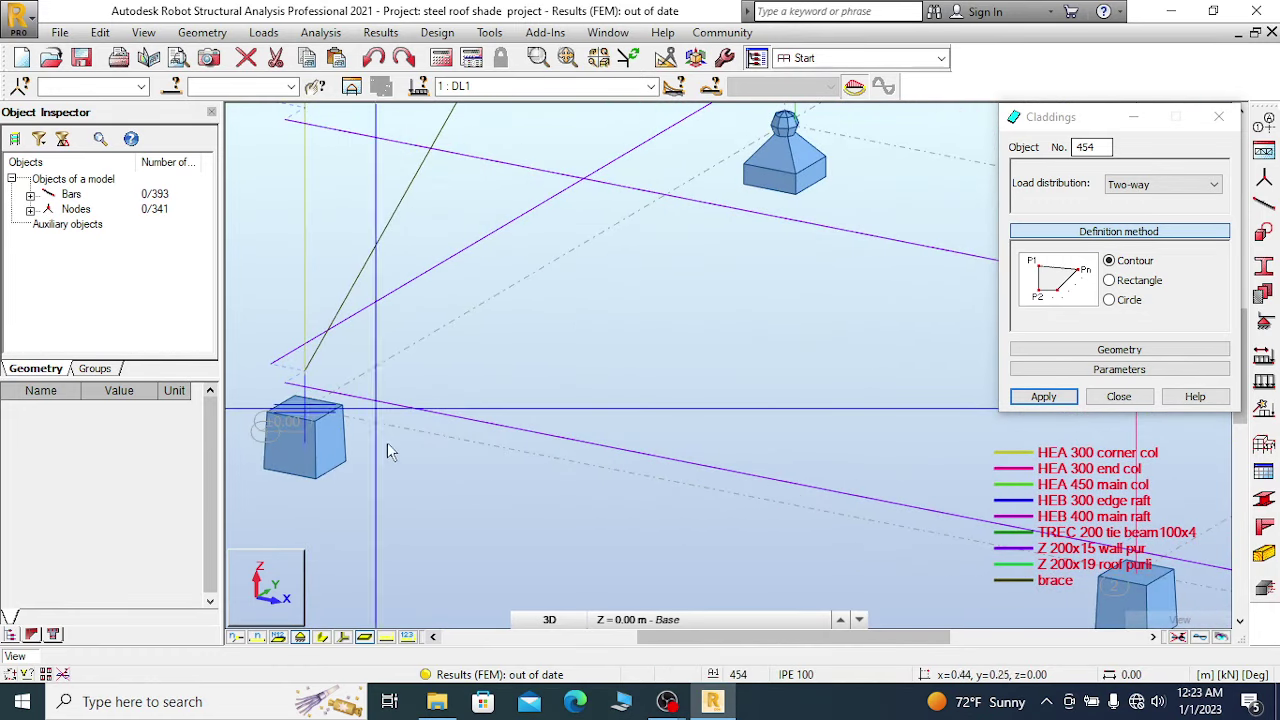
scroll(416, 512, "down", 5)
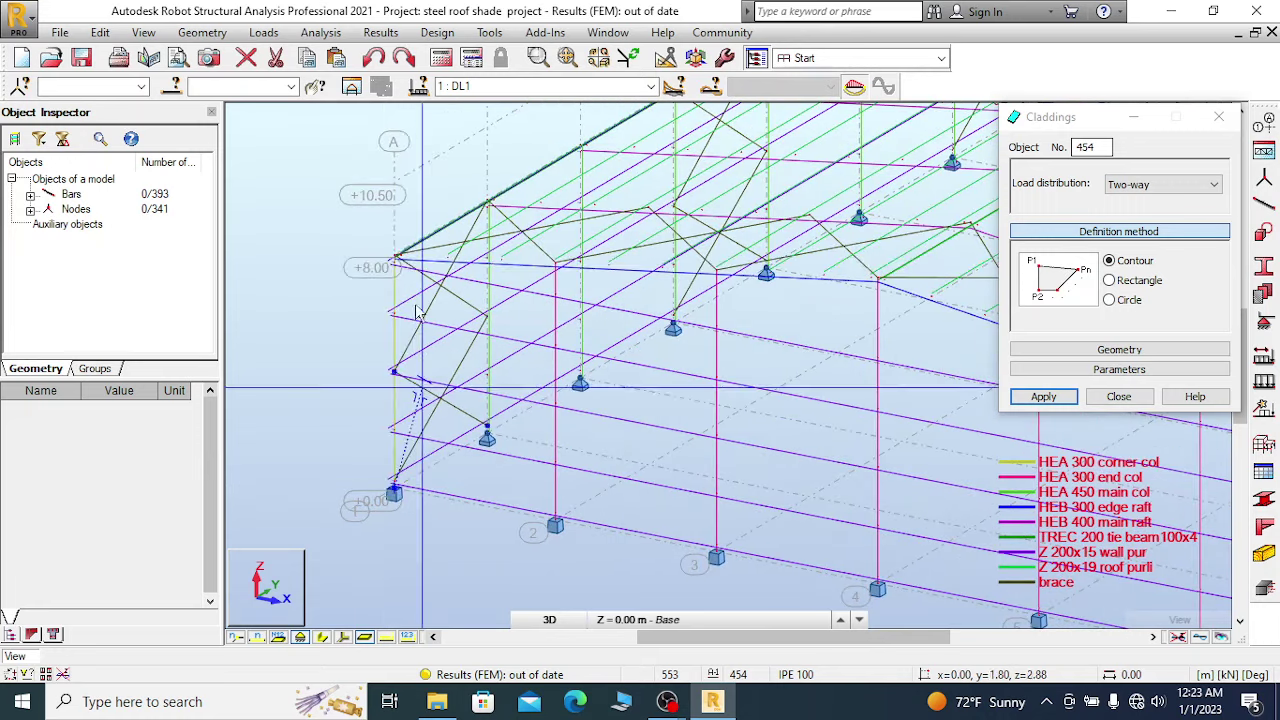
scroll(418, 313, "up", 5)
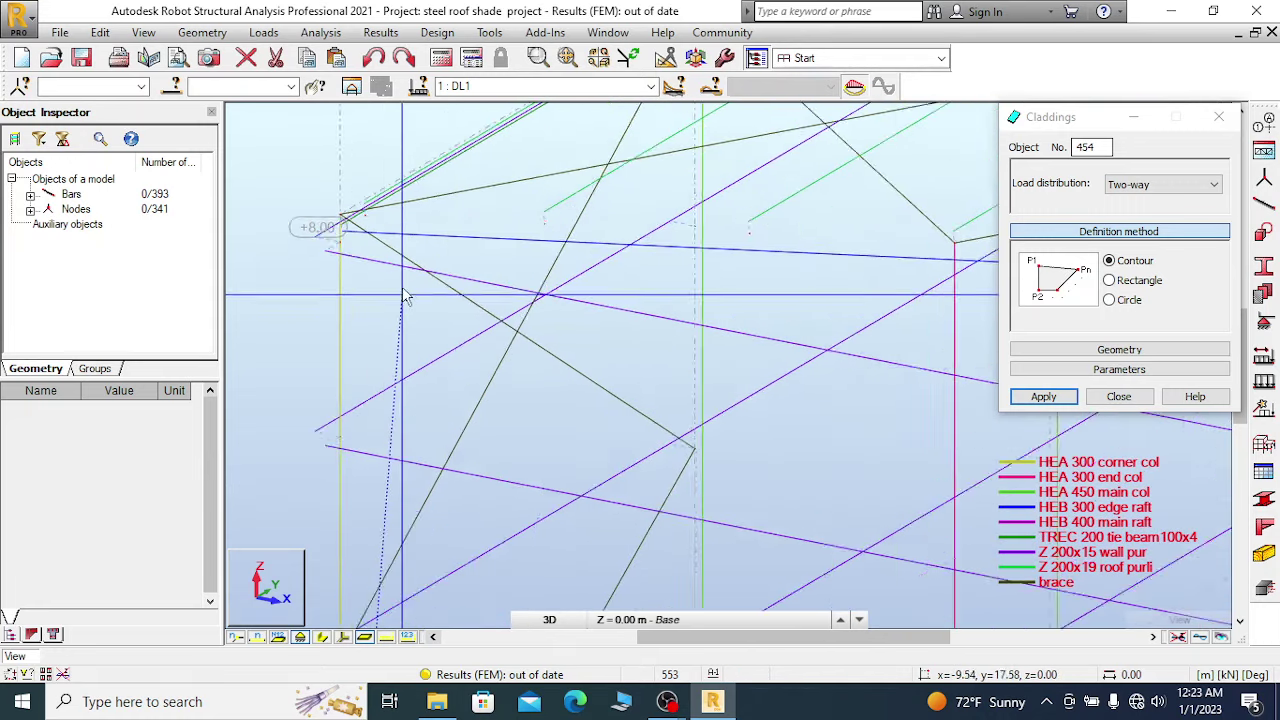
scroll(328, 200, "up", 4)
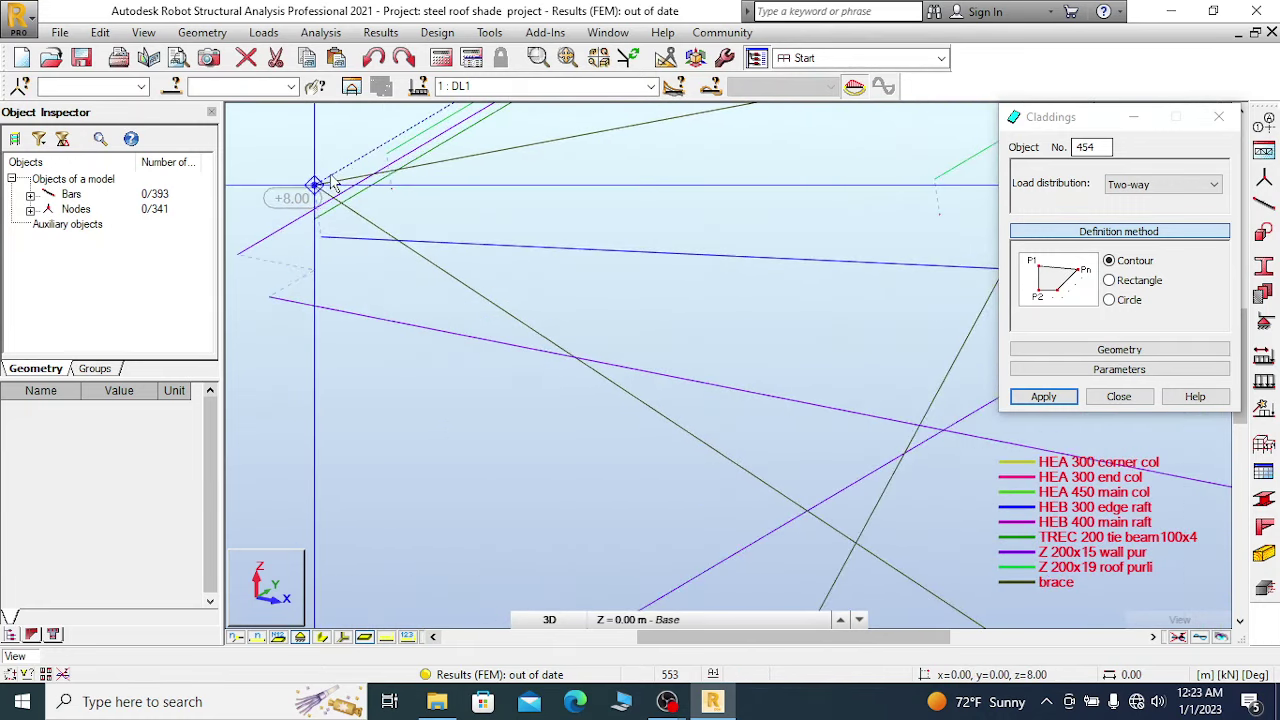
scroll(320, 190, "up", 1)
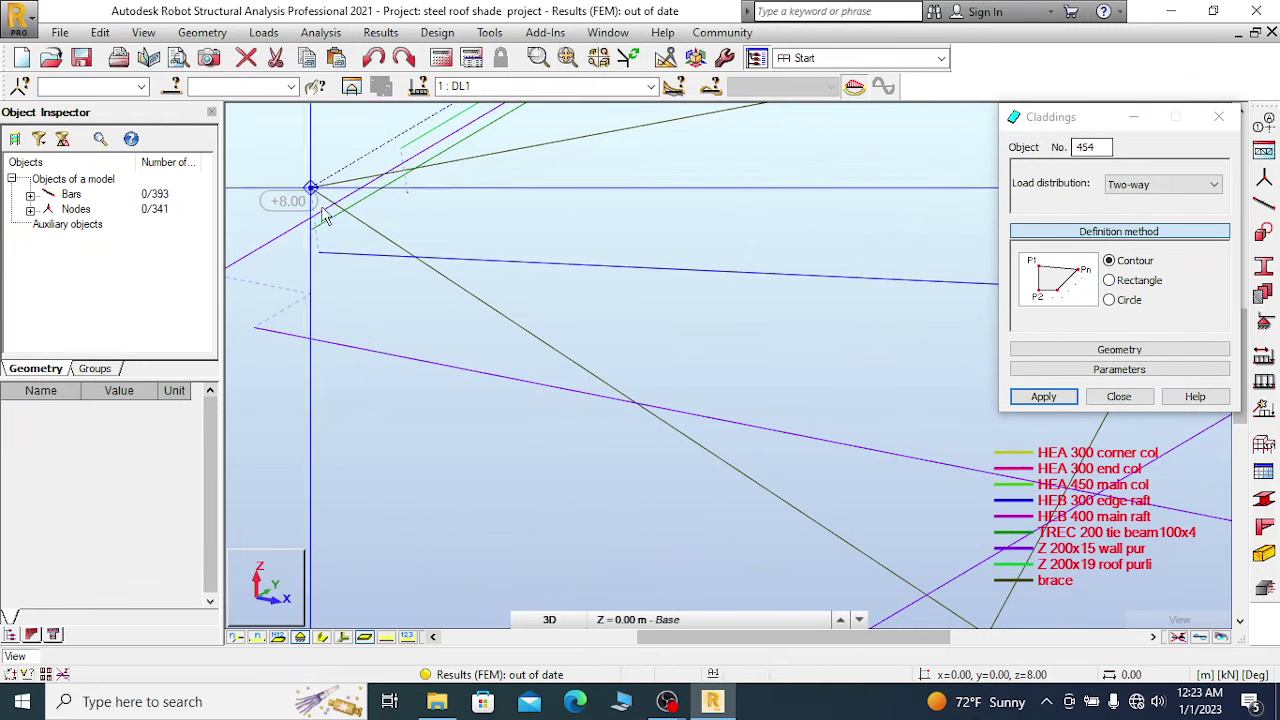
scroll(290, 200, "down", 5)
scroll(232, 258, "down", 5)
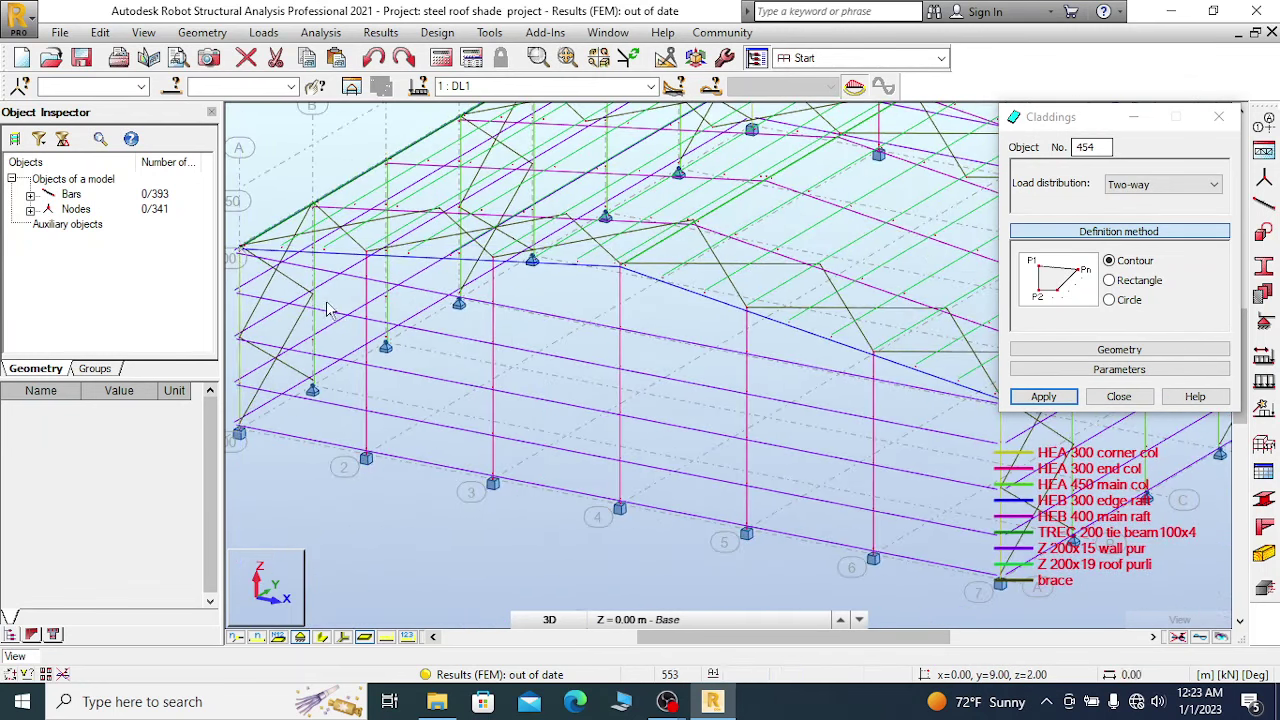
scroll(565, 368, "up", 4)
scroll(634, 309, "up", 5)
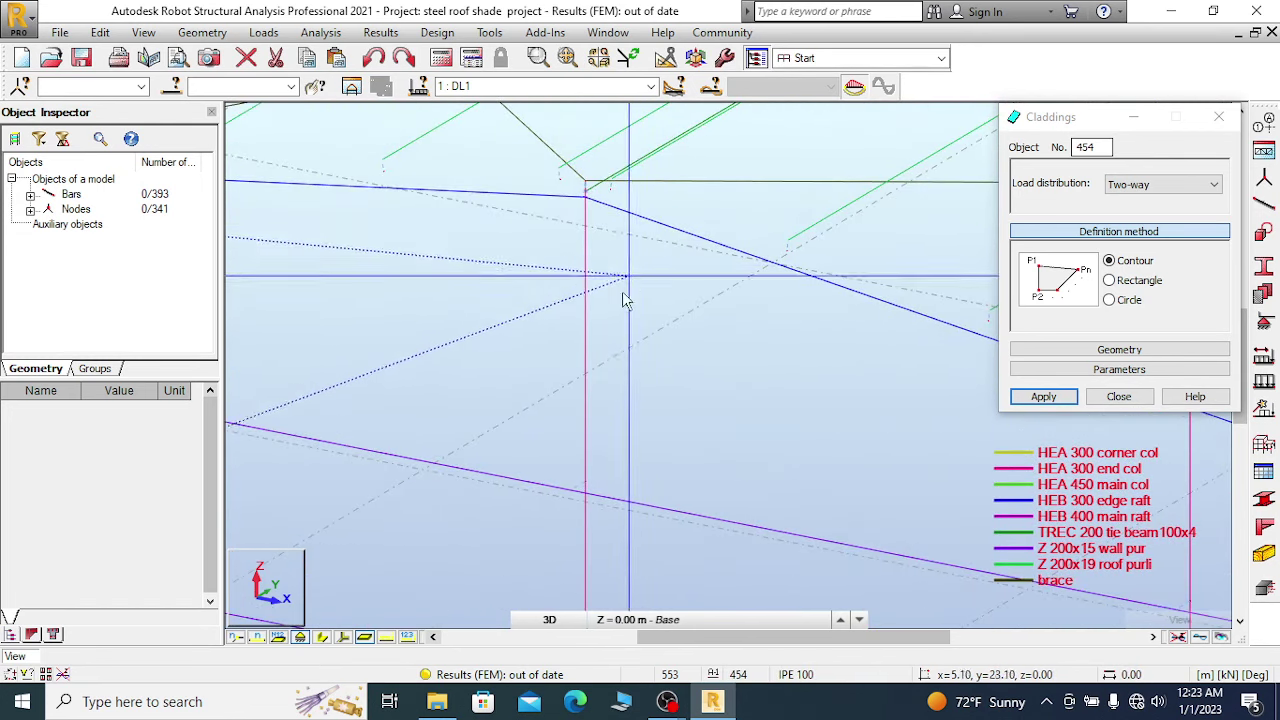
scroll(632, 220, "up", 3)
middle_click_drag(624, 205, 443, 282, "shift")
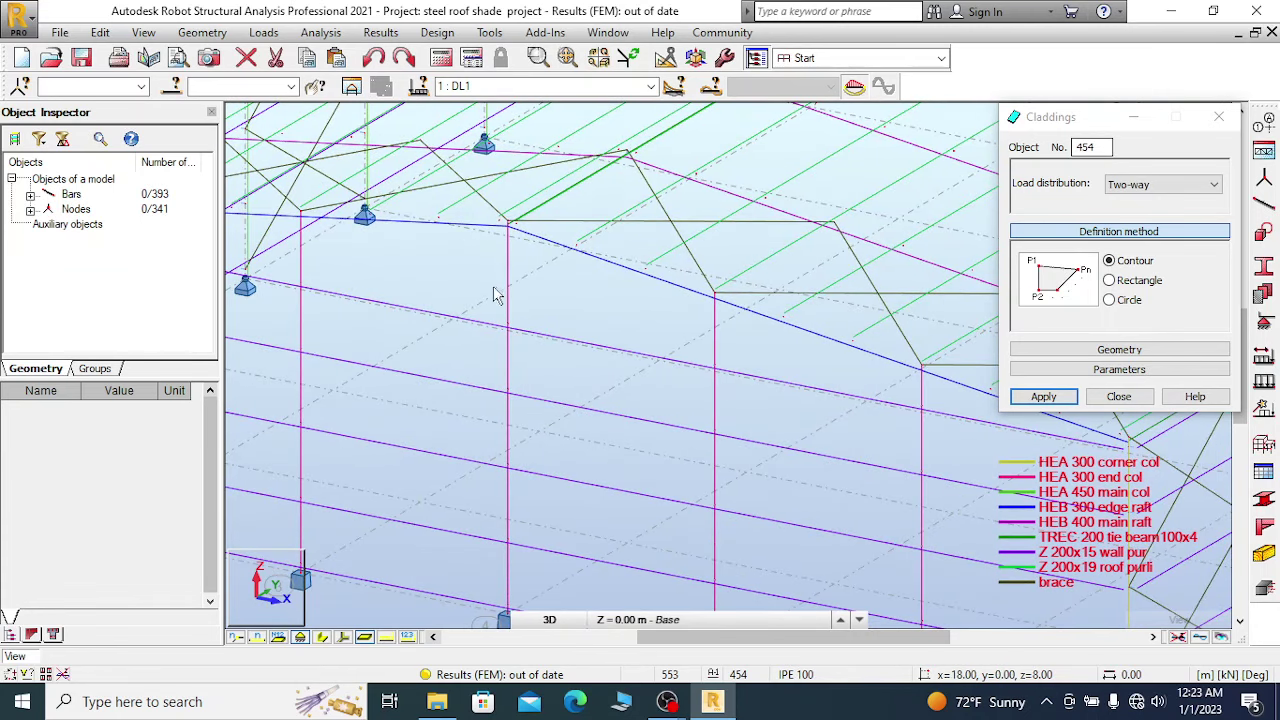
scroll(520, 264, "up", 2)
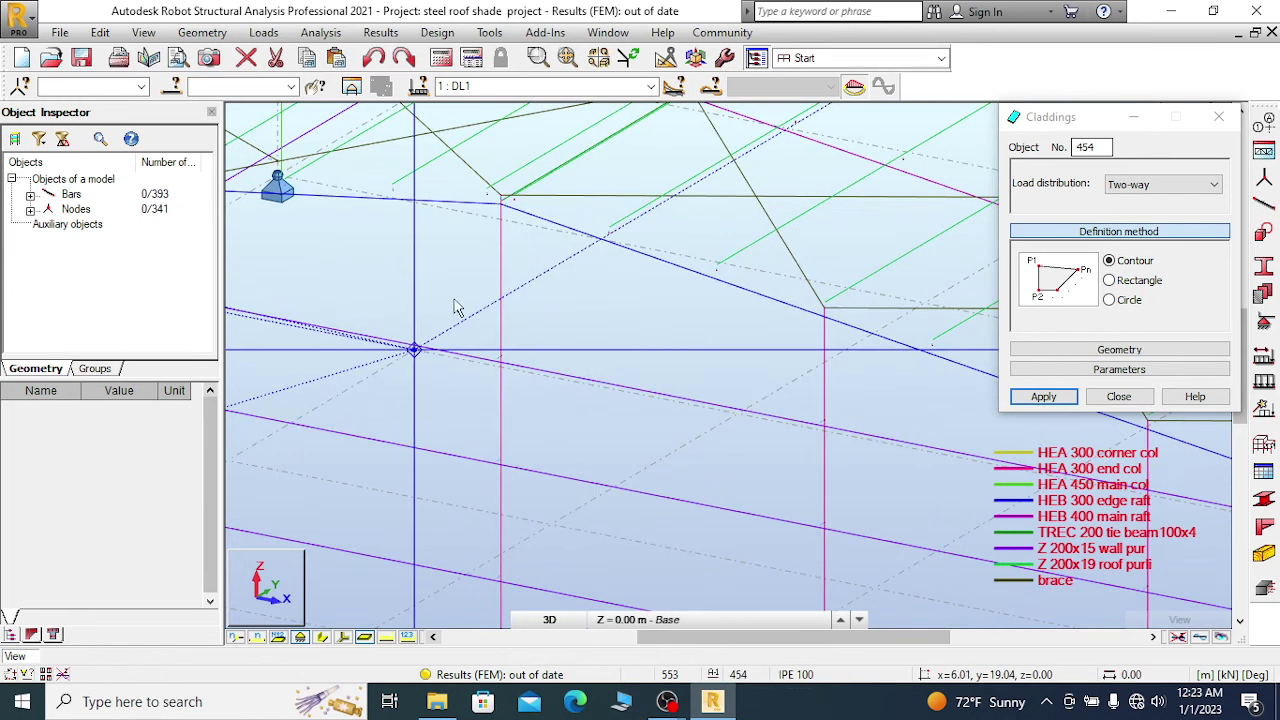
right_click(336, 281)
left_click(400, 290)
middle_click_drag(402, 292, 476, 232, "shift")
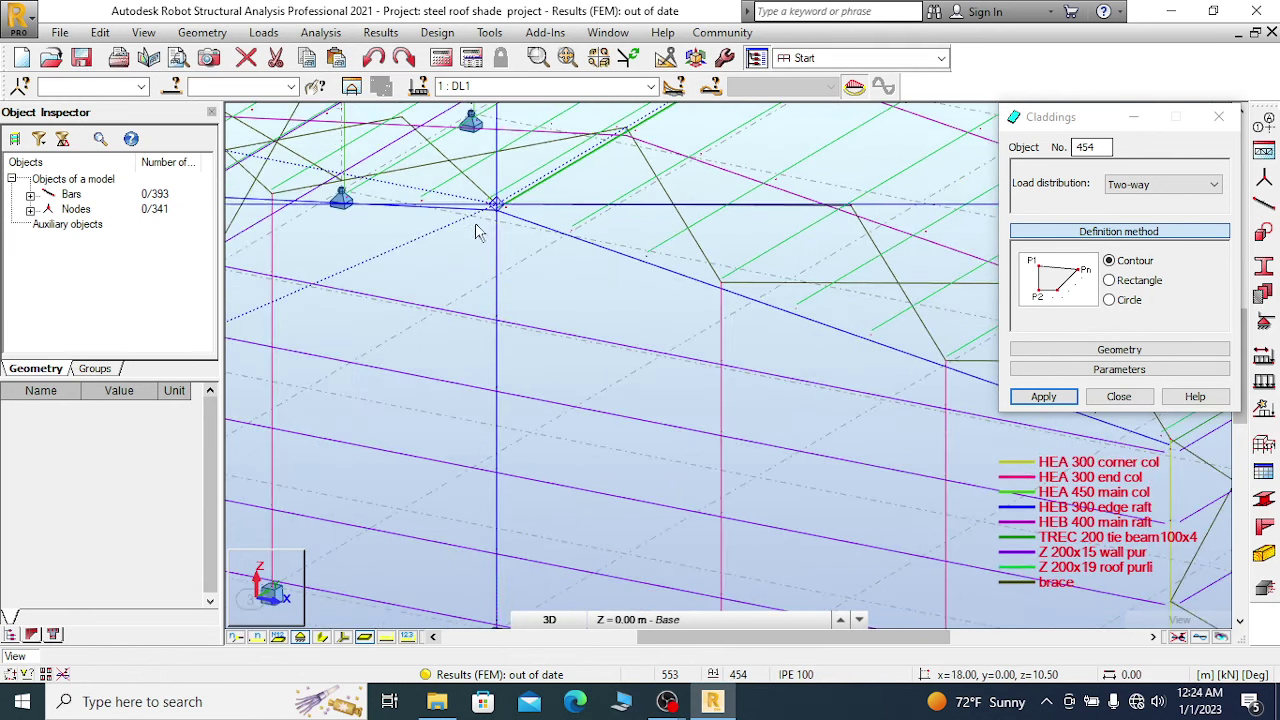
scroll(476, 232, "down", 5)
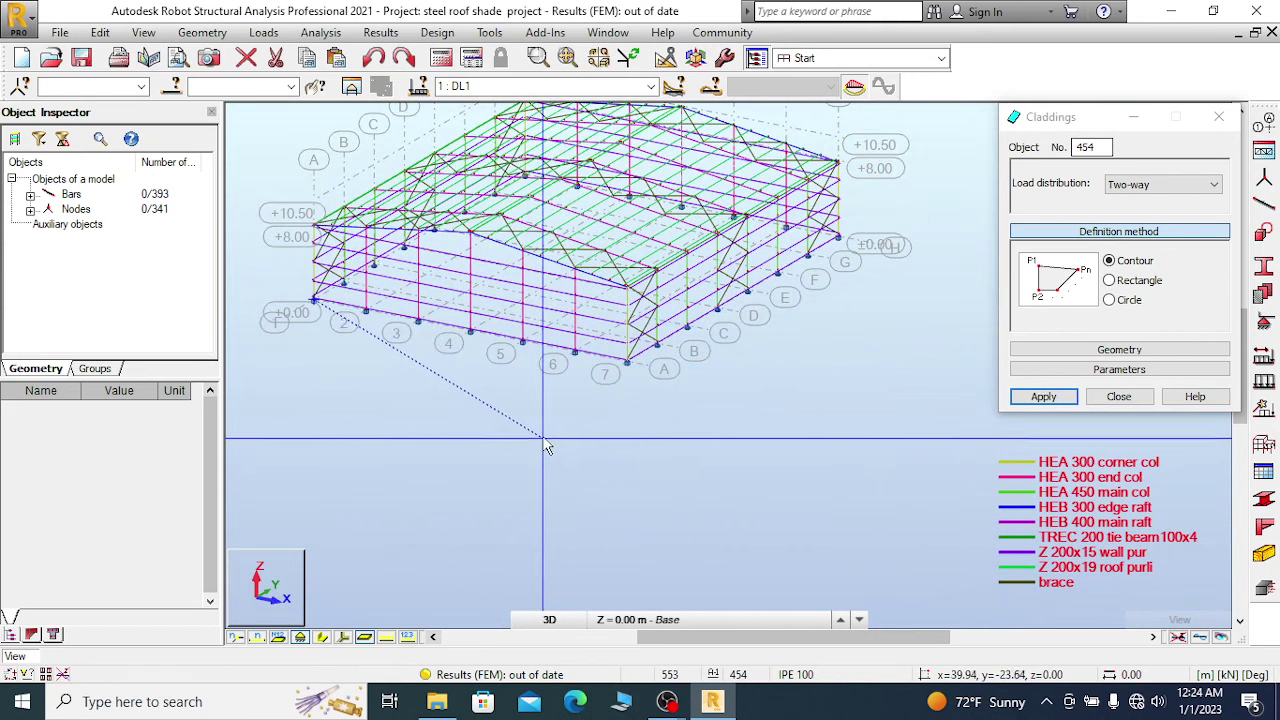
left_click(1119, 397)
right_click(447, 436)
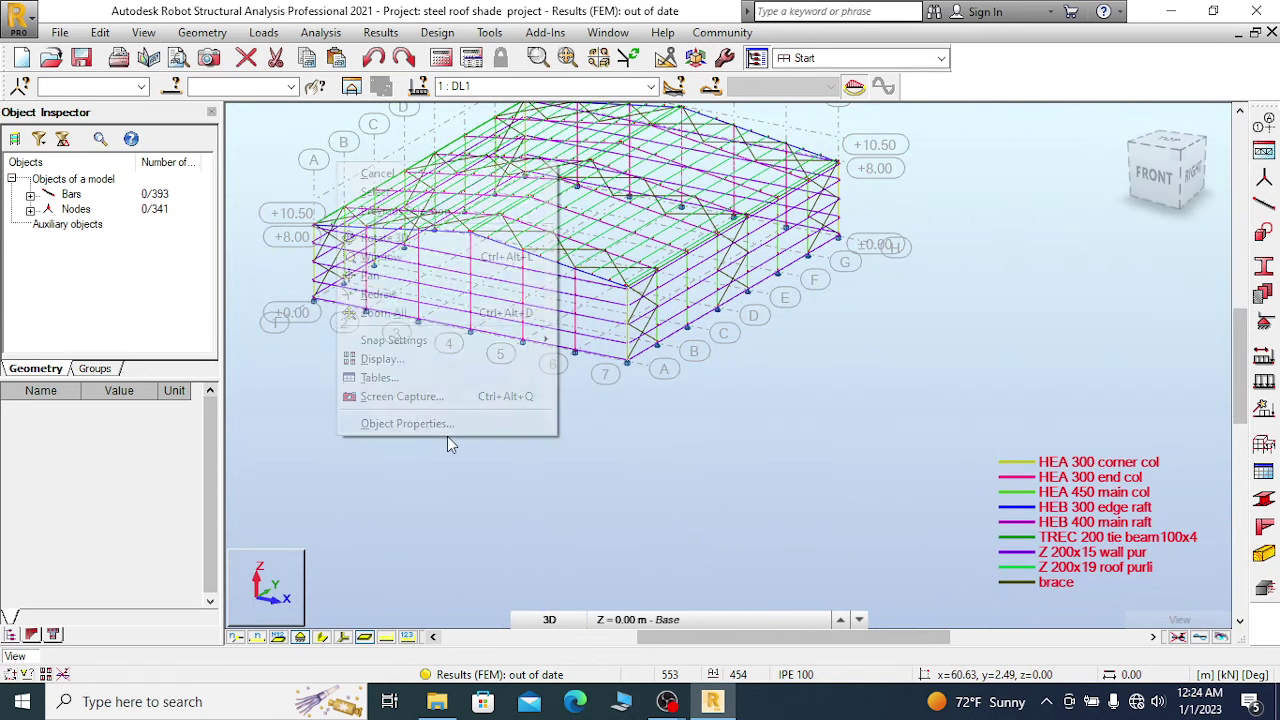
Turn off the display of offsets on the model.
left_click(410, 362)
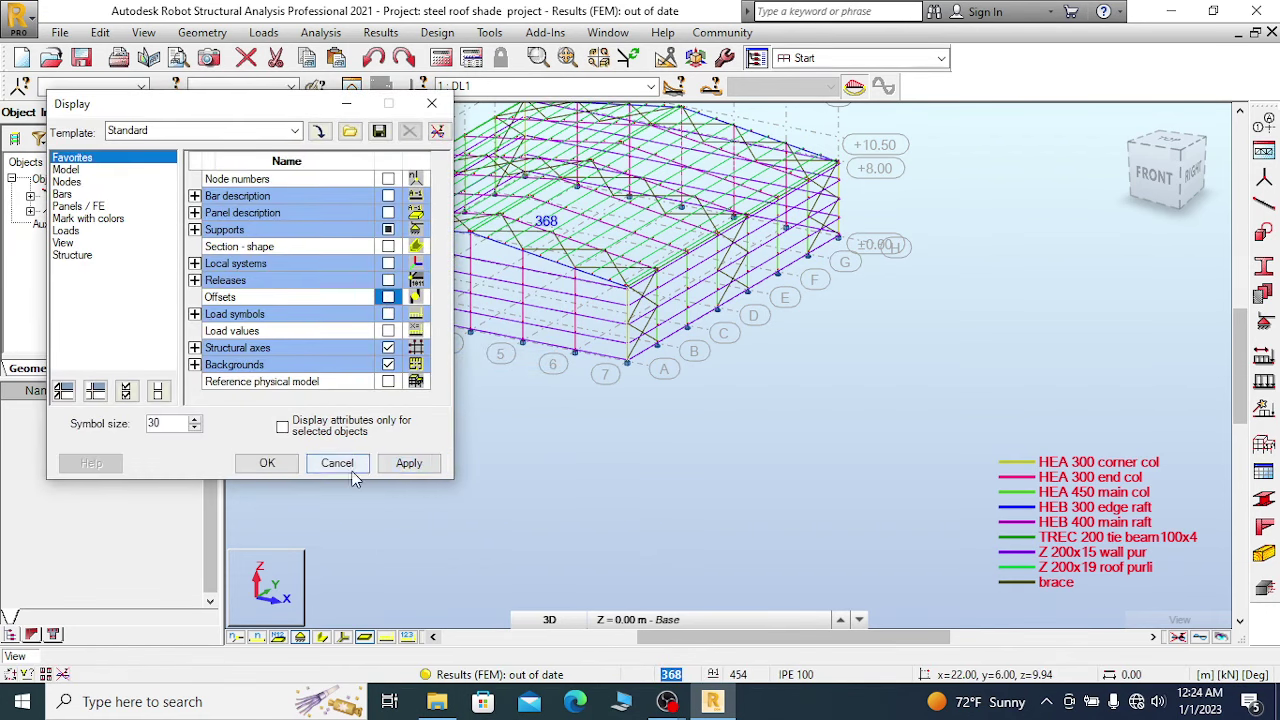
left_click(382, 466)
left_click(267, 463)
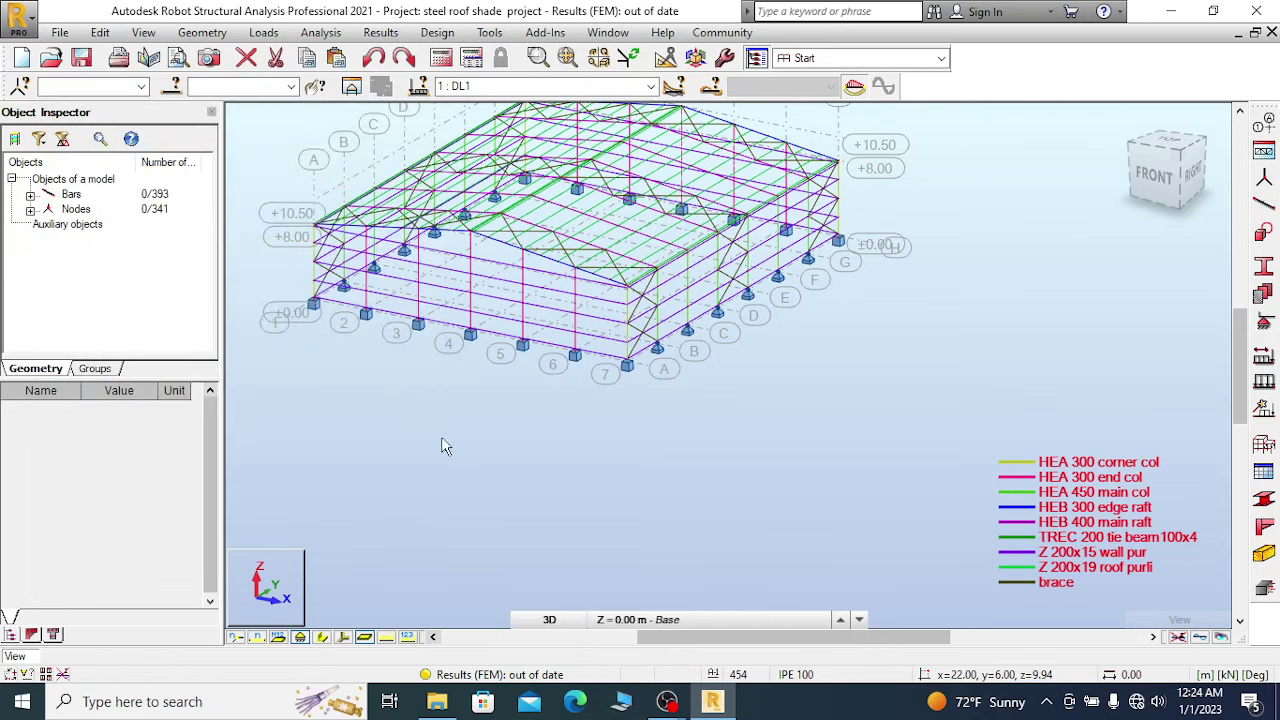
scroll(345, 225, "up", 2)
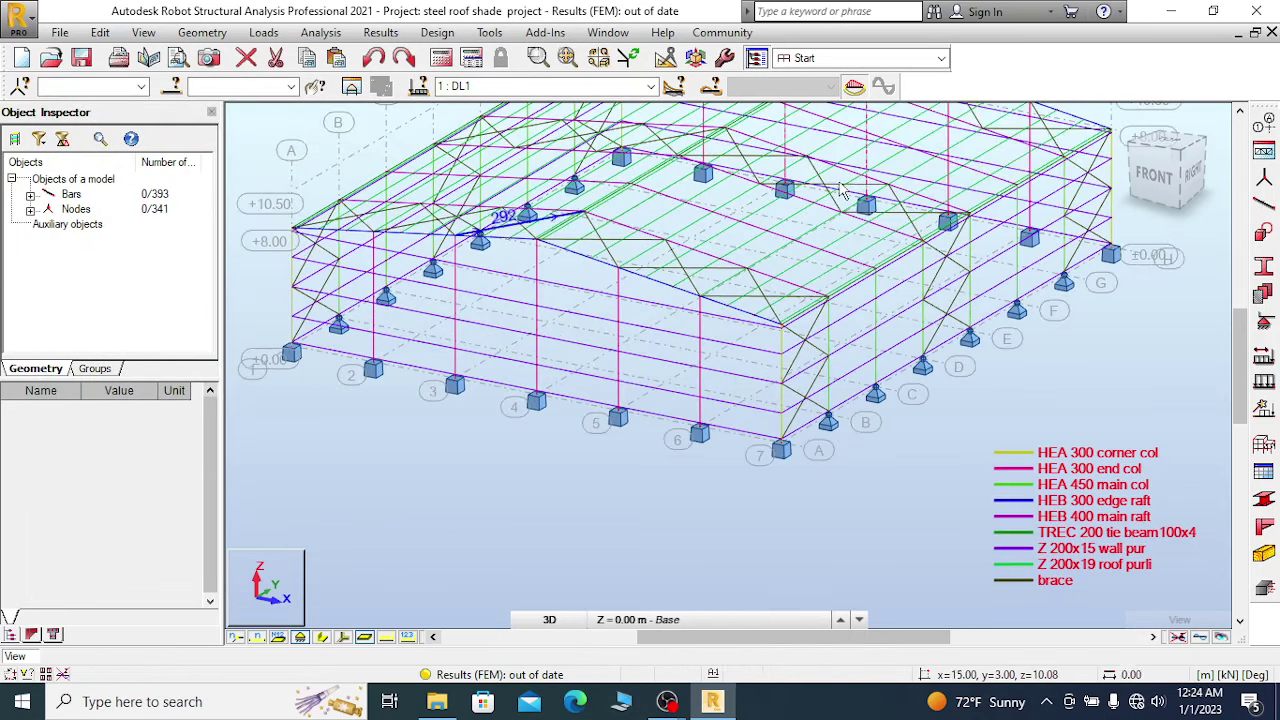
Start a two-way contour cladding at the base of the corner column at gridlines 1 and A.
left_click(204, 33)
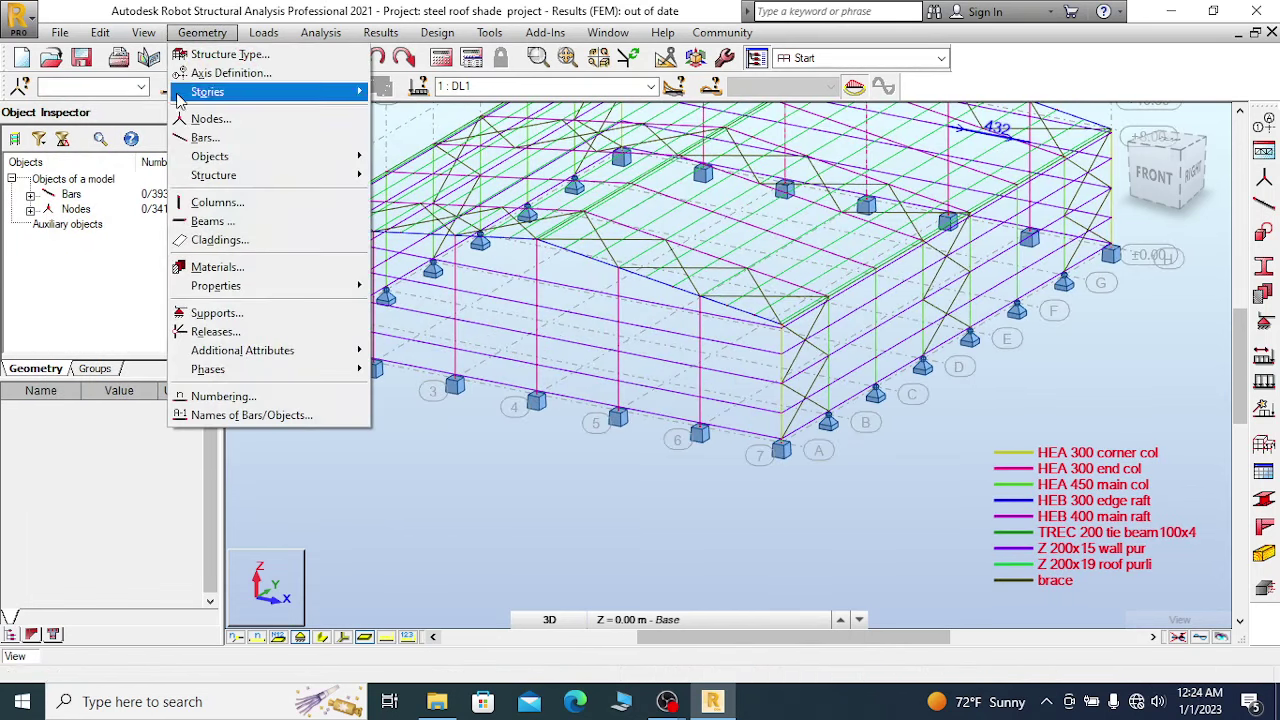
left_click(219, 240)
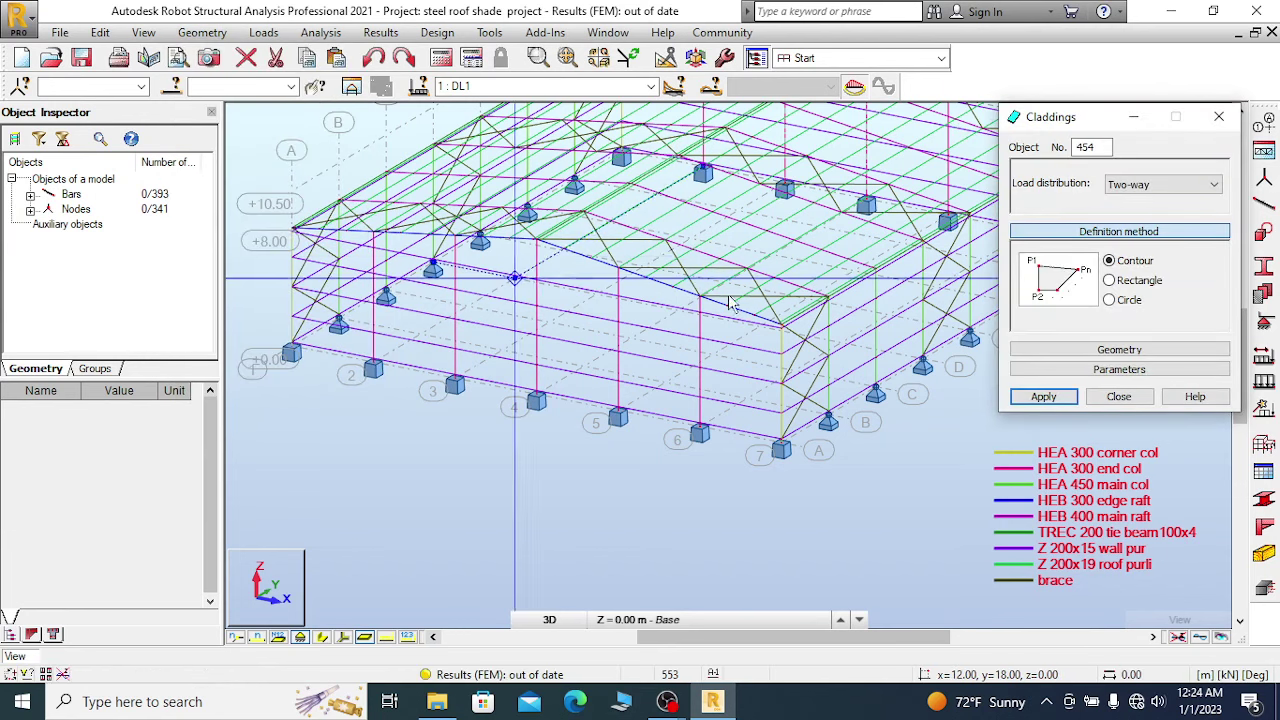
scroll(392, 261, "up", 6)
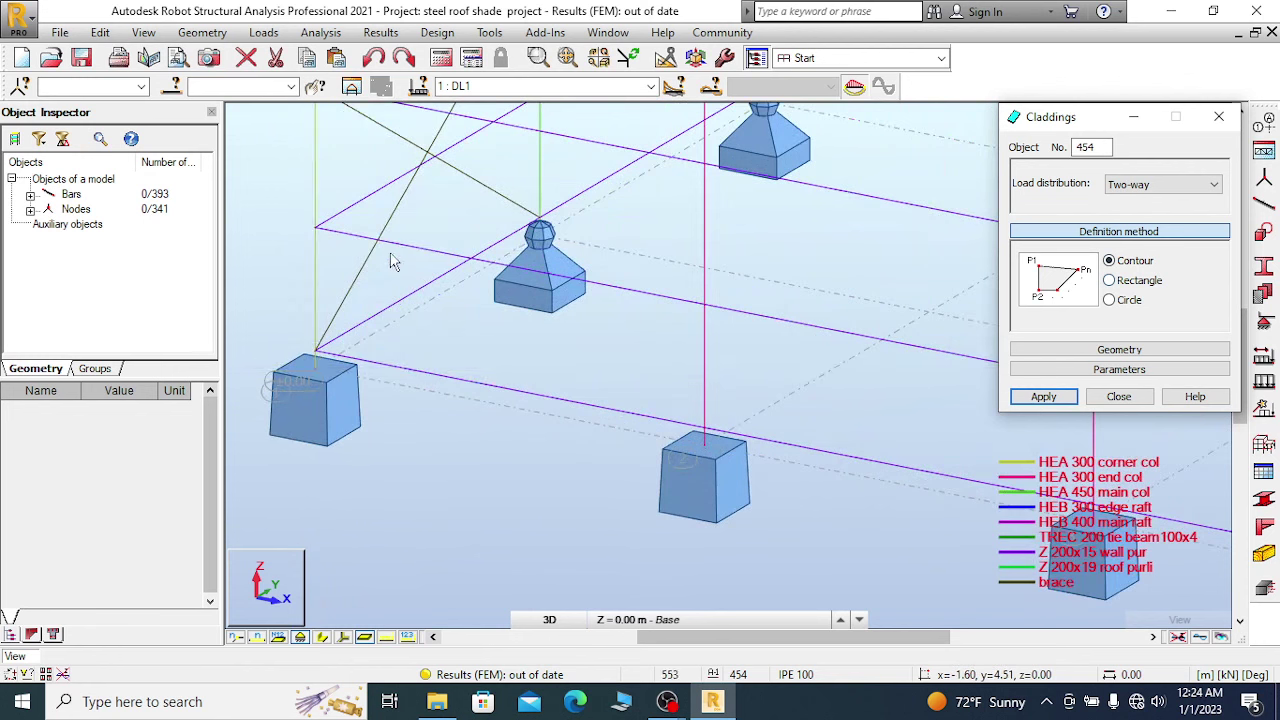
left_click(318, 375)
scroll(340, 470, "down", 1)
scroll(340, 470, "down", 5)
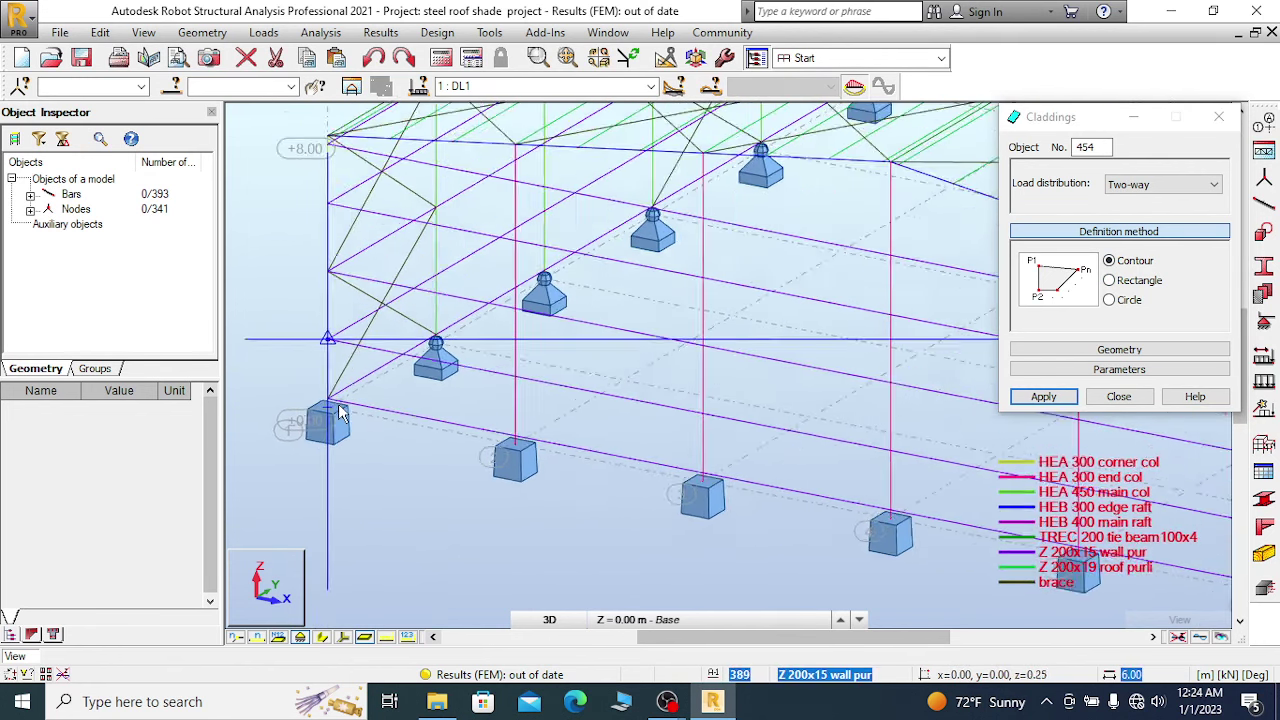
Extend the cladding contour up to the +8.00 eave at gridline 1 and on to the gable ridge at gridline 4.
scroll(338, 180, "up", 5)
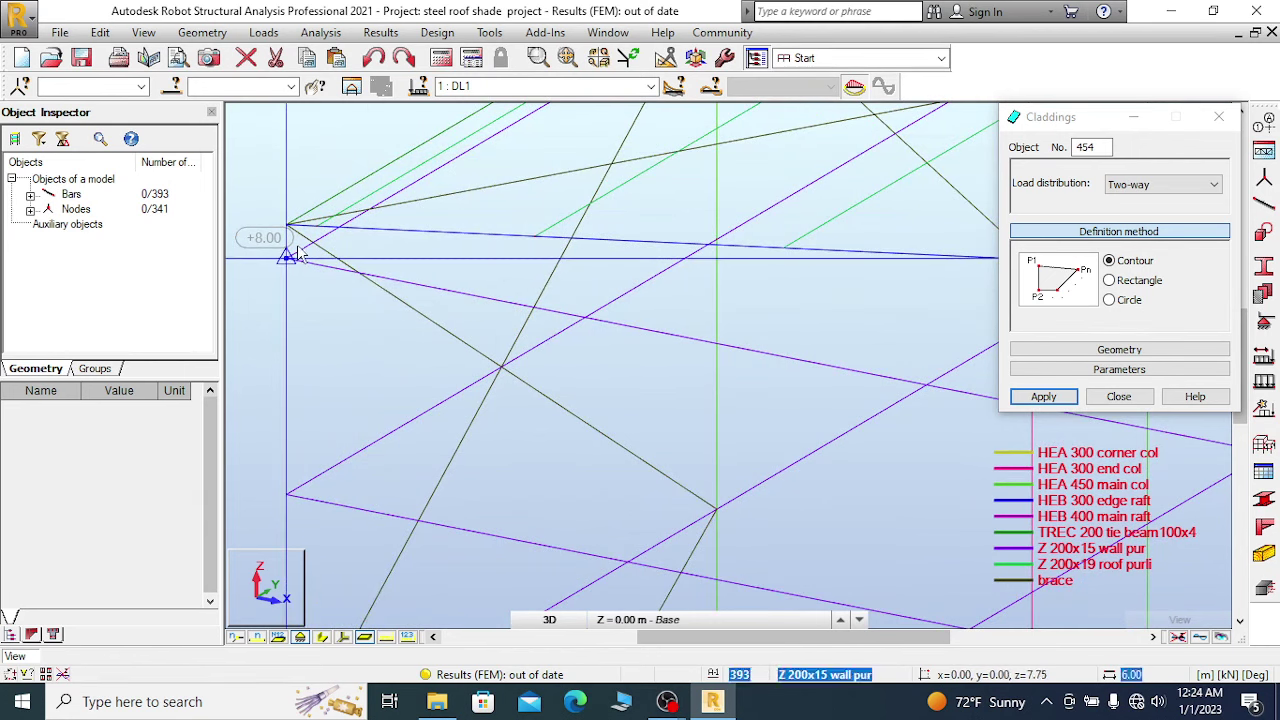
scroll(292, 237, "up", 2)
scroll(284, 220, "down", 5)
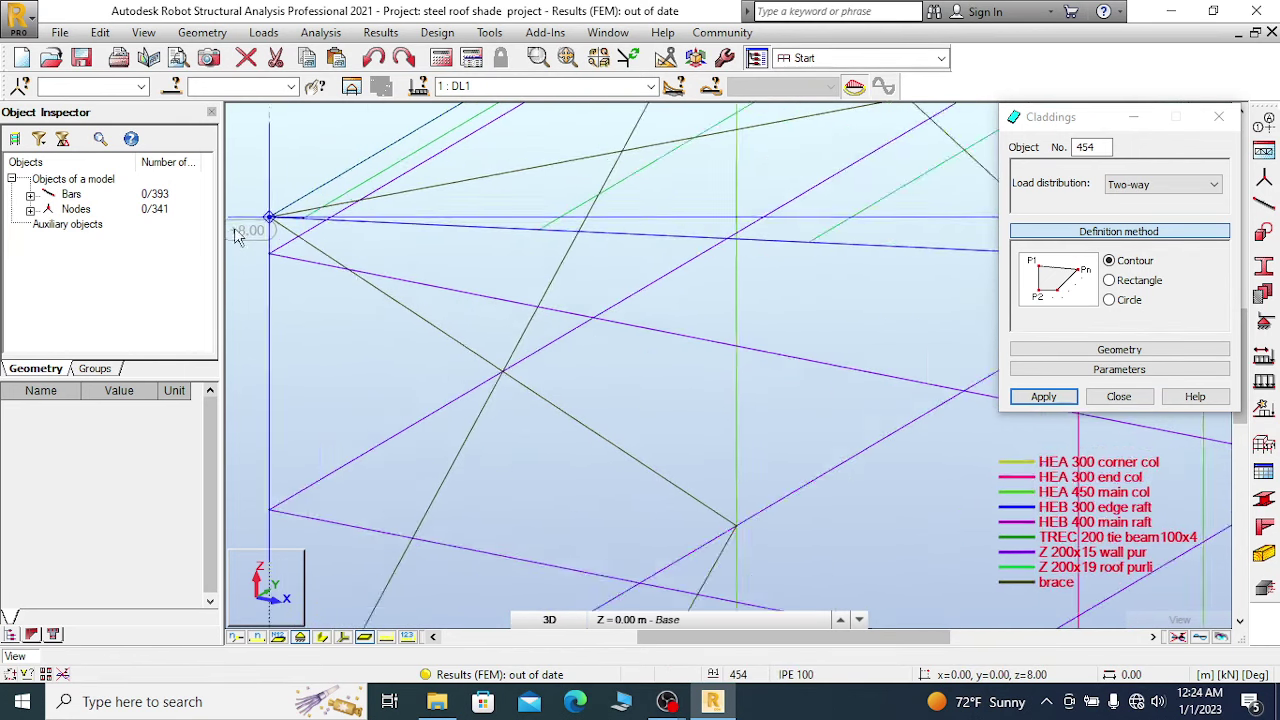
scroll(293, 278, "down", 2)
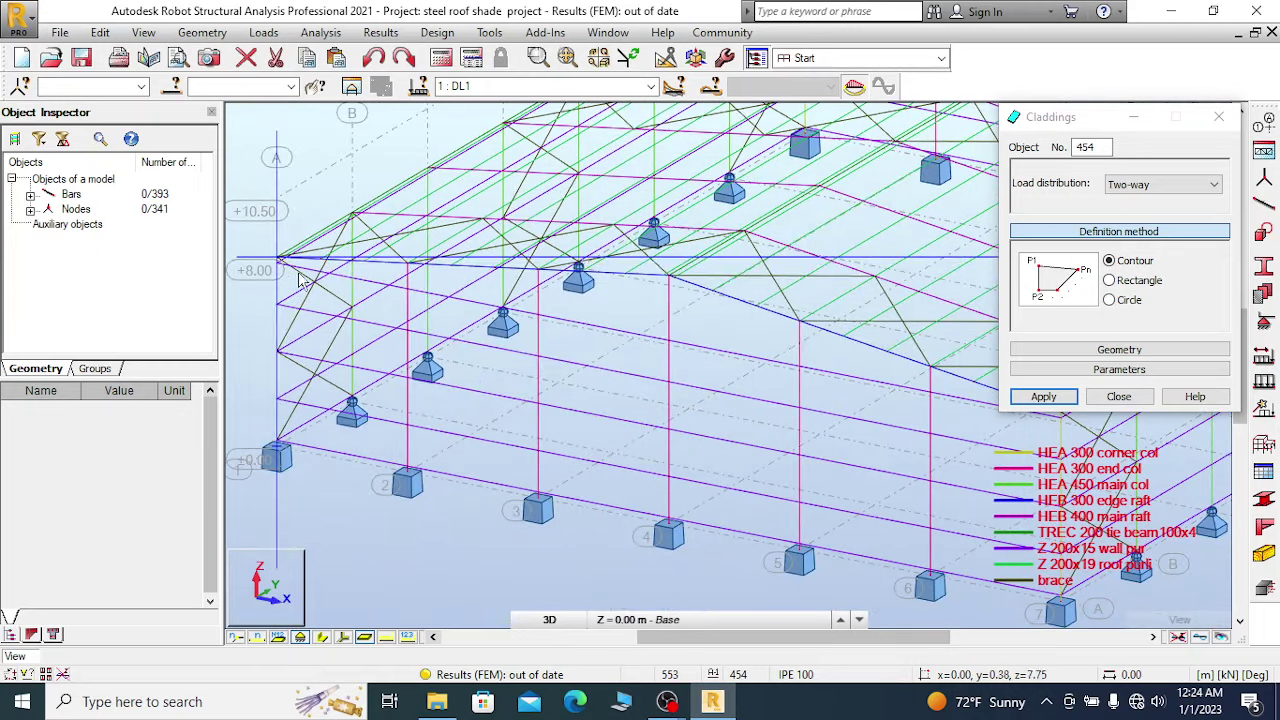
scroll(684, 284, "up", 5)
scroll(670, 249, "up", 2)
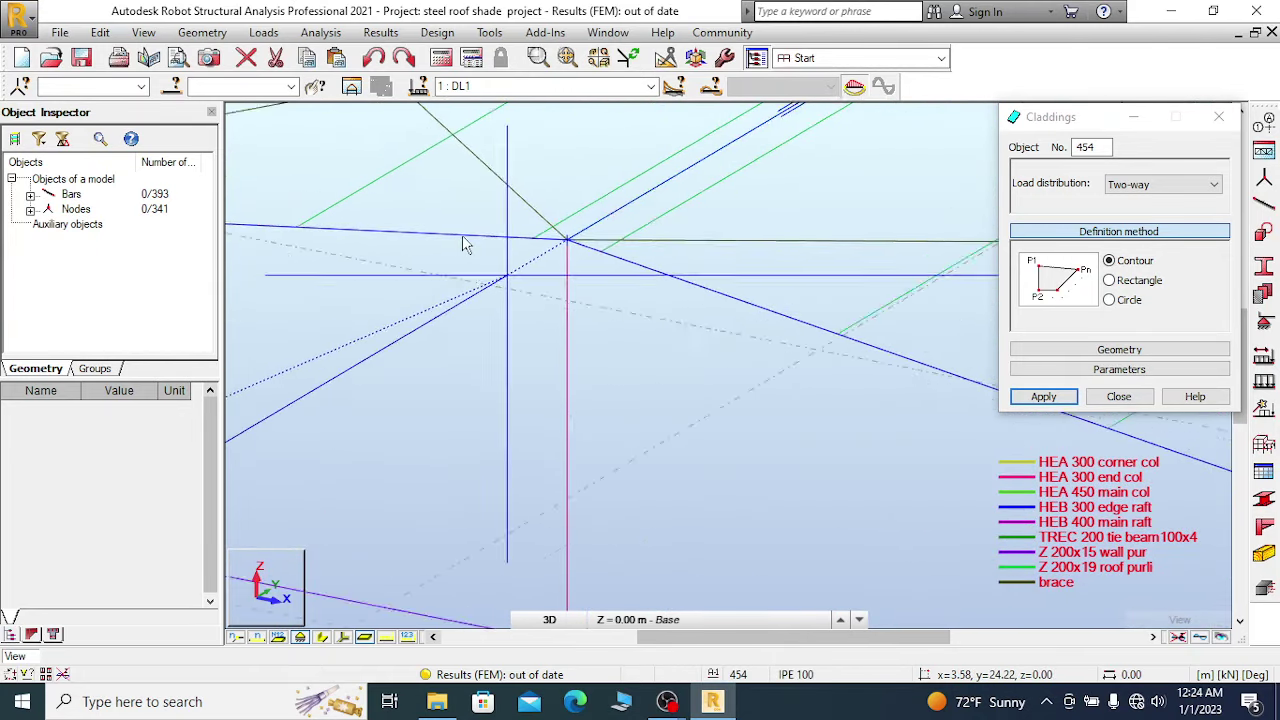
scroll(380, 249, "down", 5)
scroll(370, 258, "down", 2)
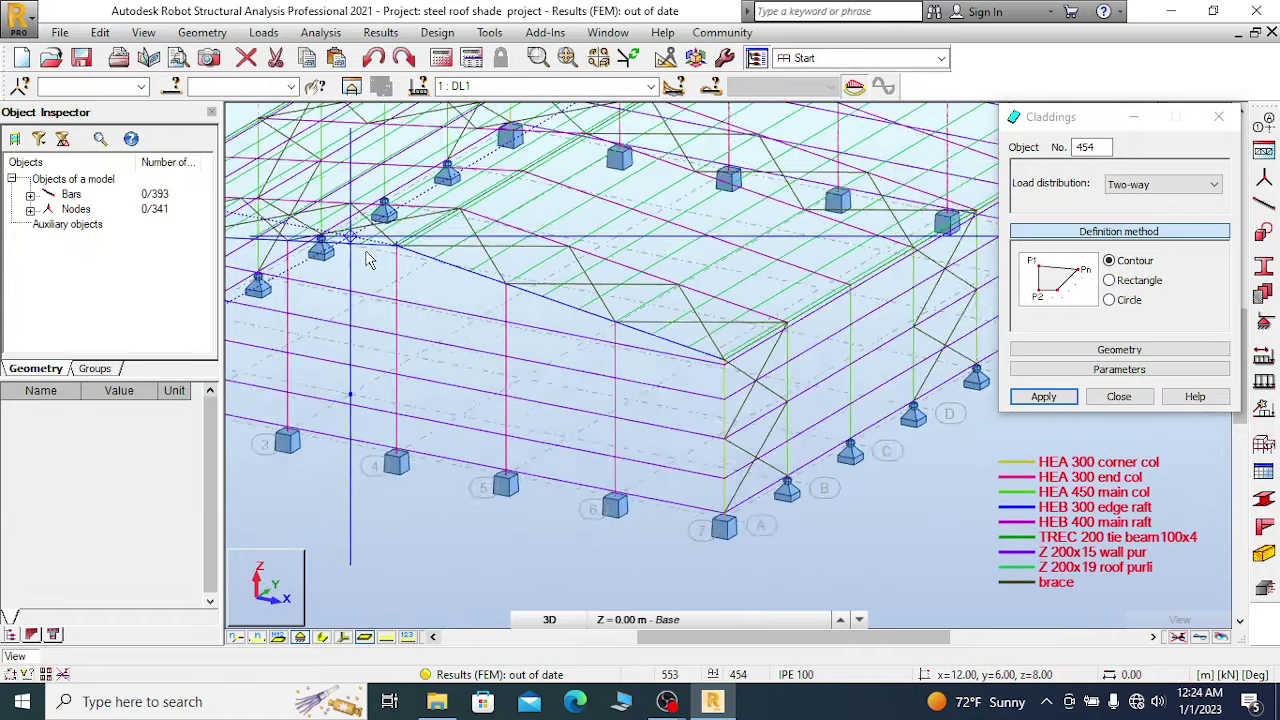
Continue the cladding contour to the eave corner at gridline 7 and down to that corner column's base.
scroll(707, 368, "up", 6)
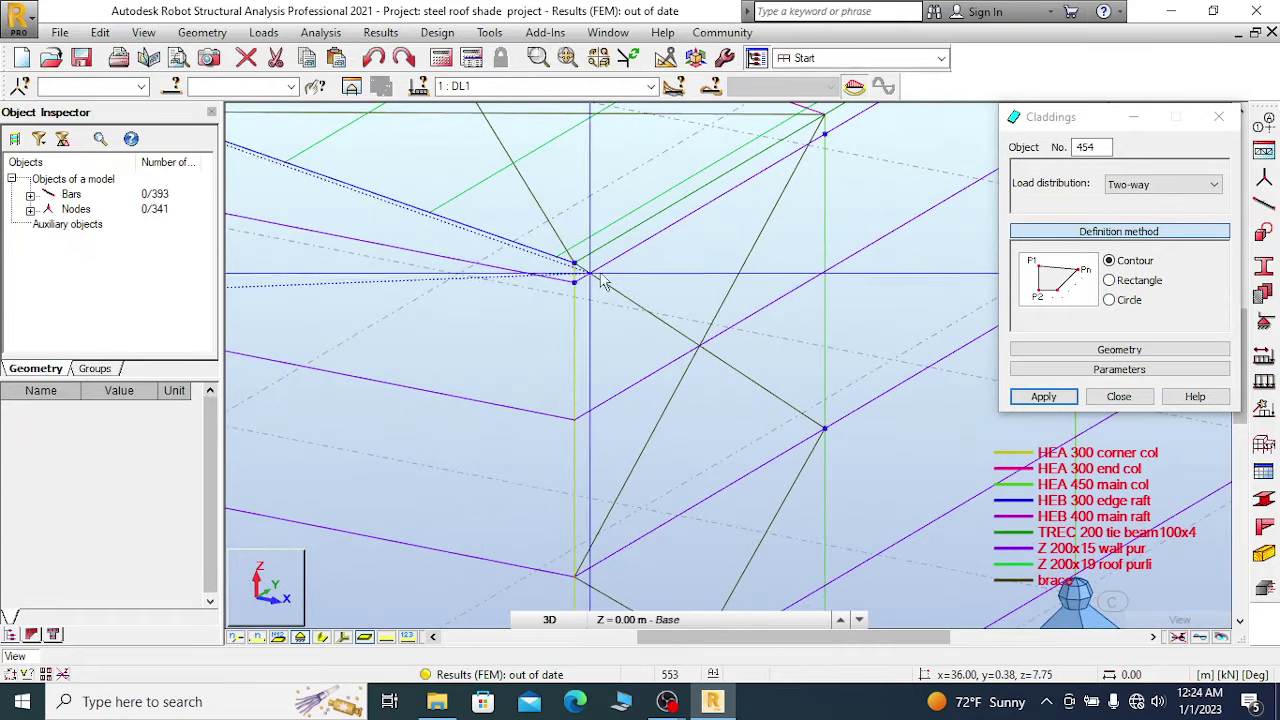
scroll(603, 416, "down", 4)
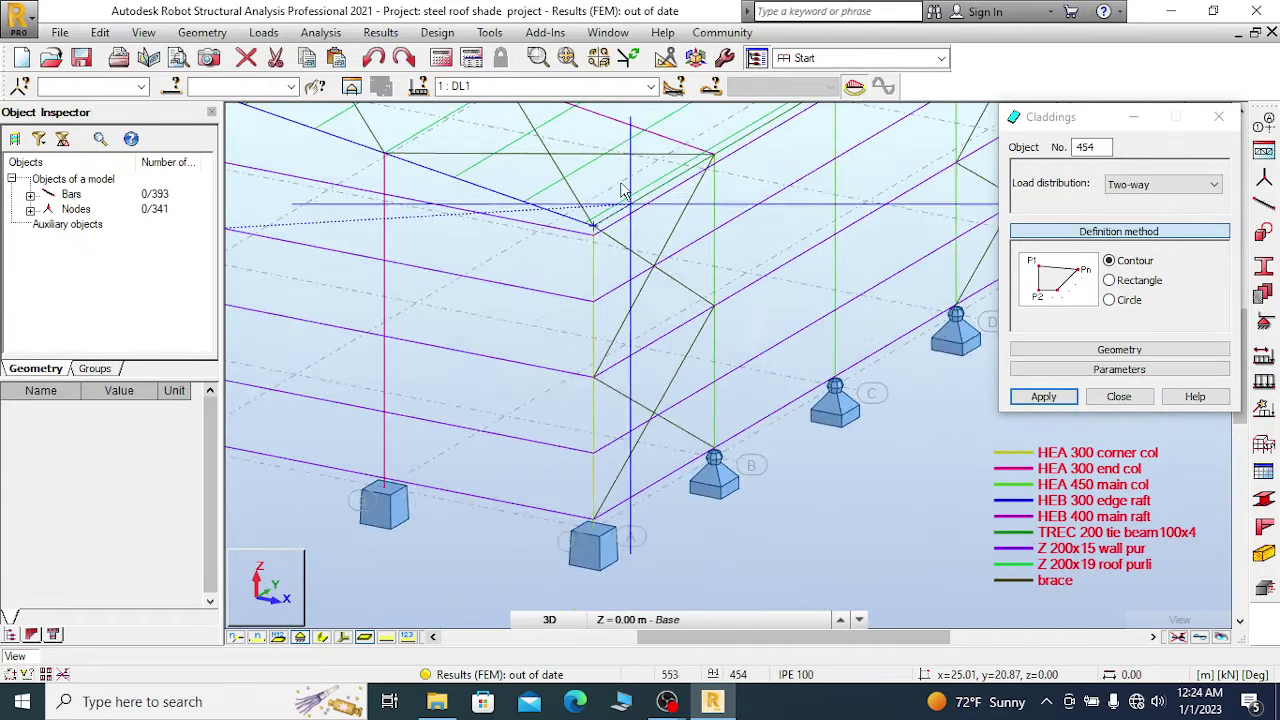
scroll(603, 416, "up", 5)
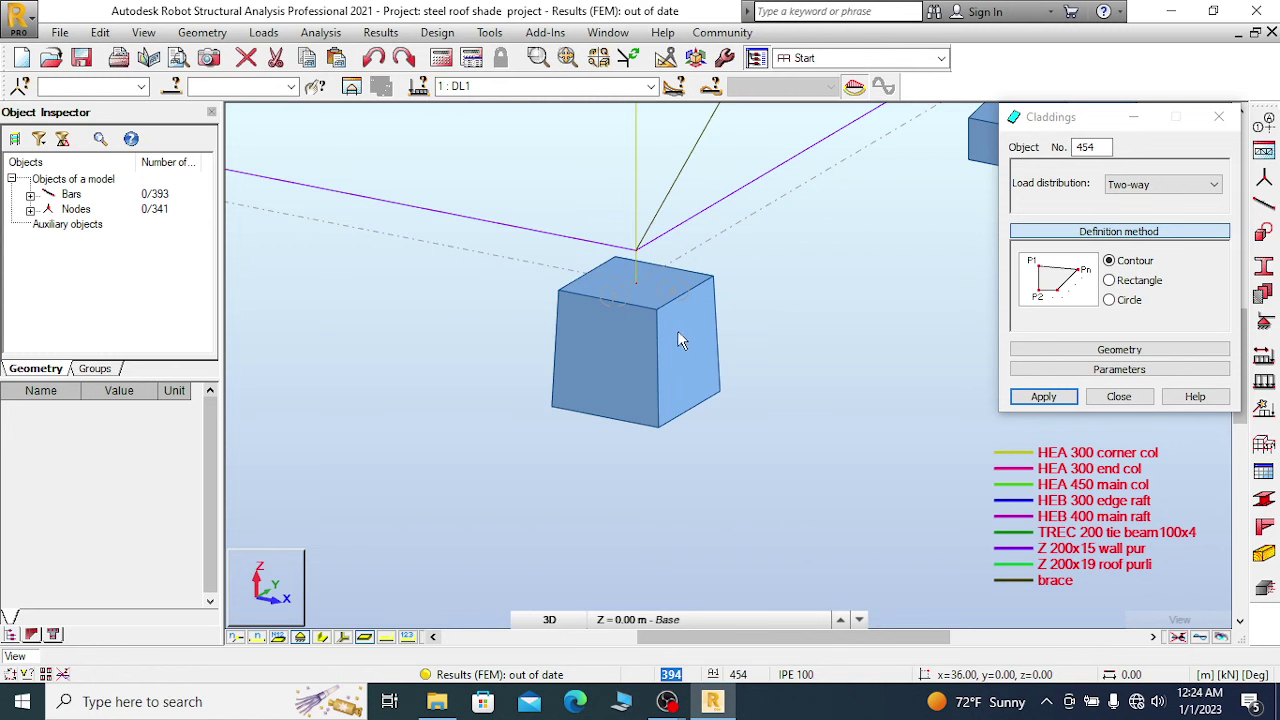
scroll(743, 337, "down", 5)
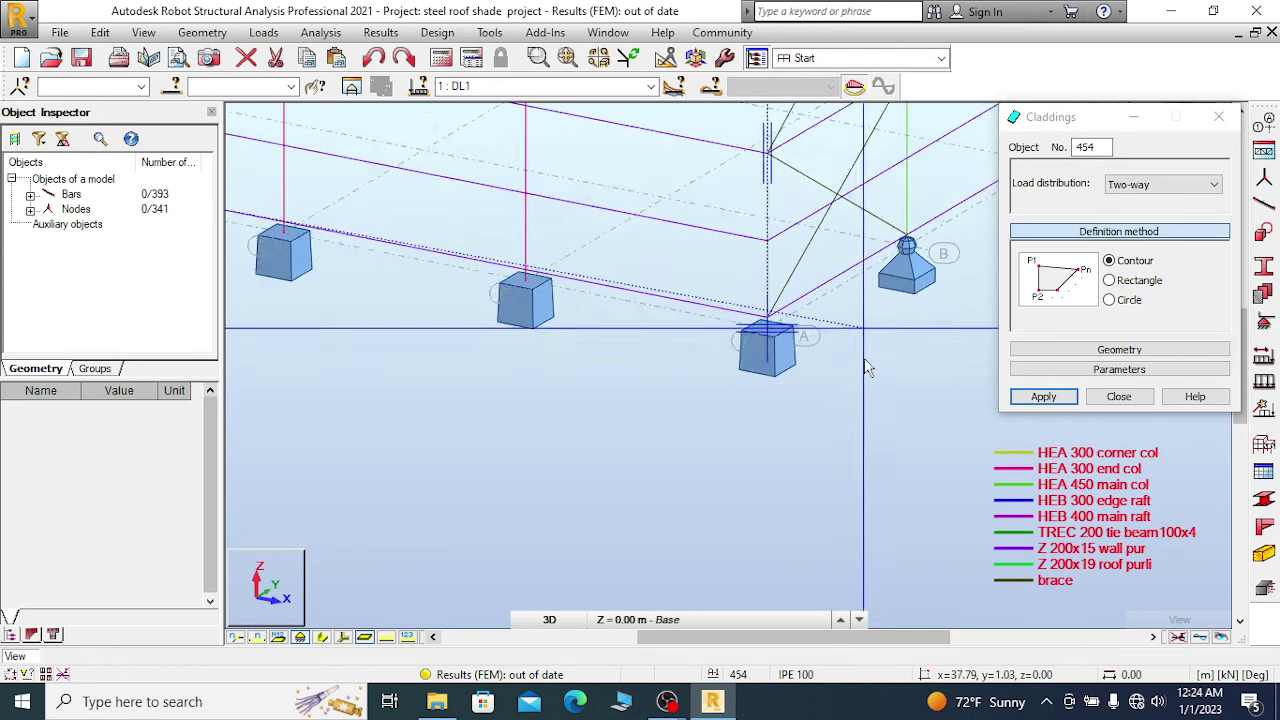
Close the gable cladding contour at its starting point on gridline 1 and leave the cladding definition.
scroll(864, 361, "down", 4)
scroll(406, 272, "up", 5)
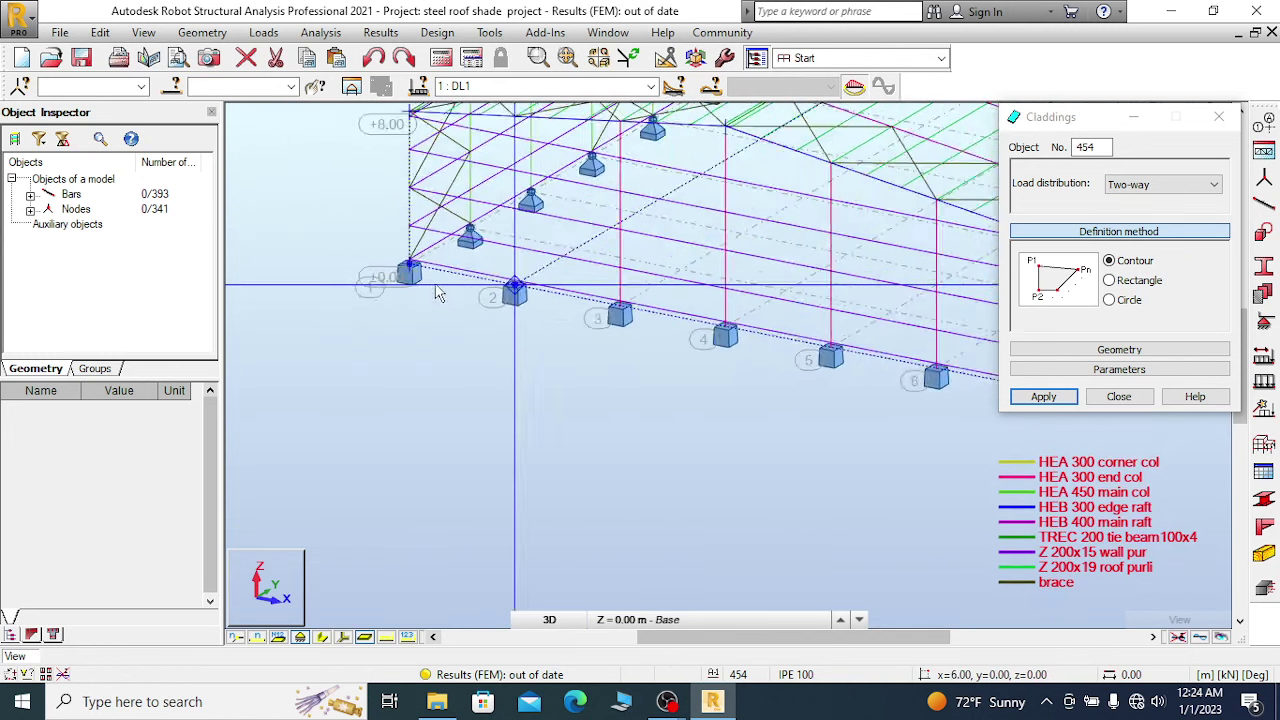
scroll(406, 272, "up", 5)
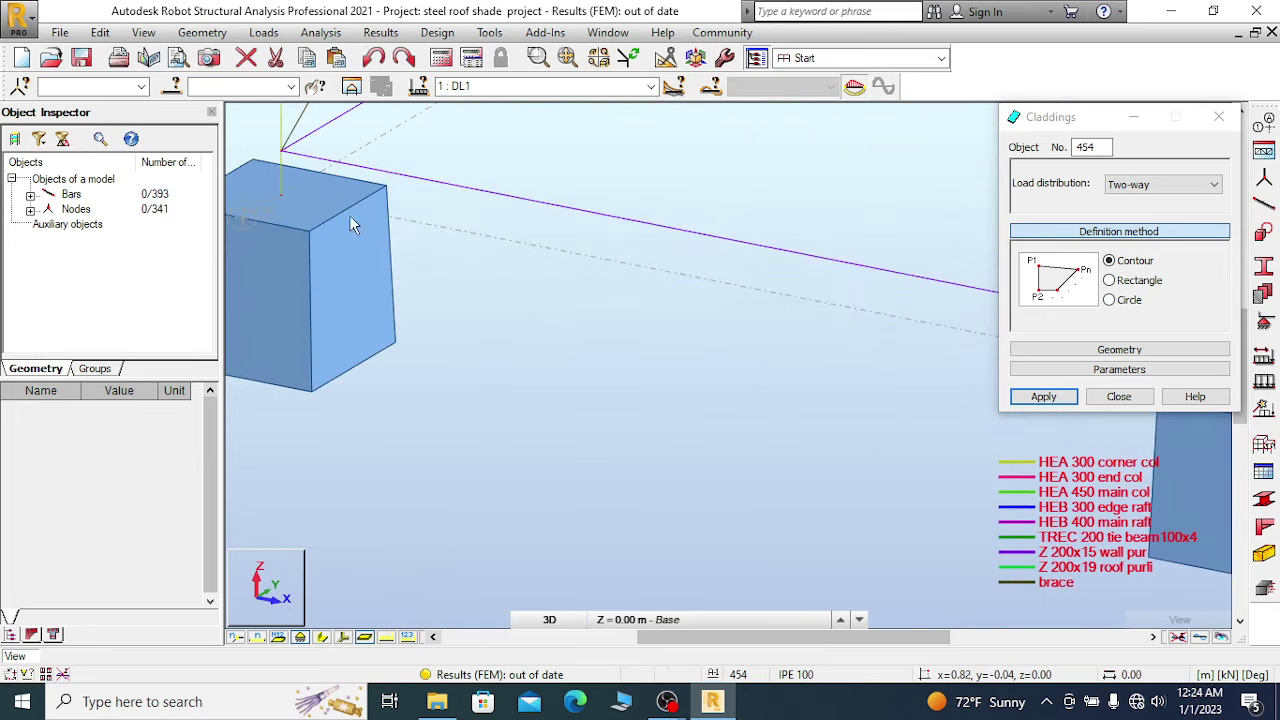
left_click(280, 193)
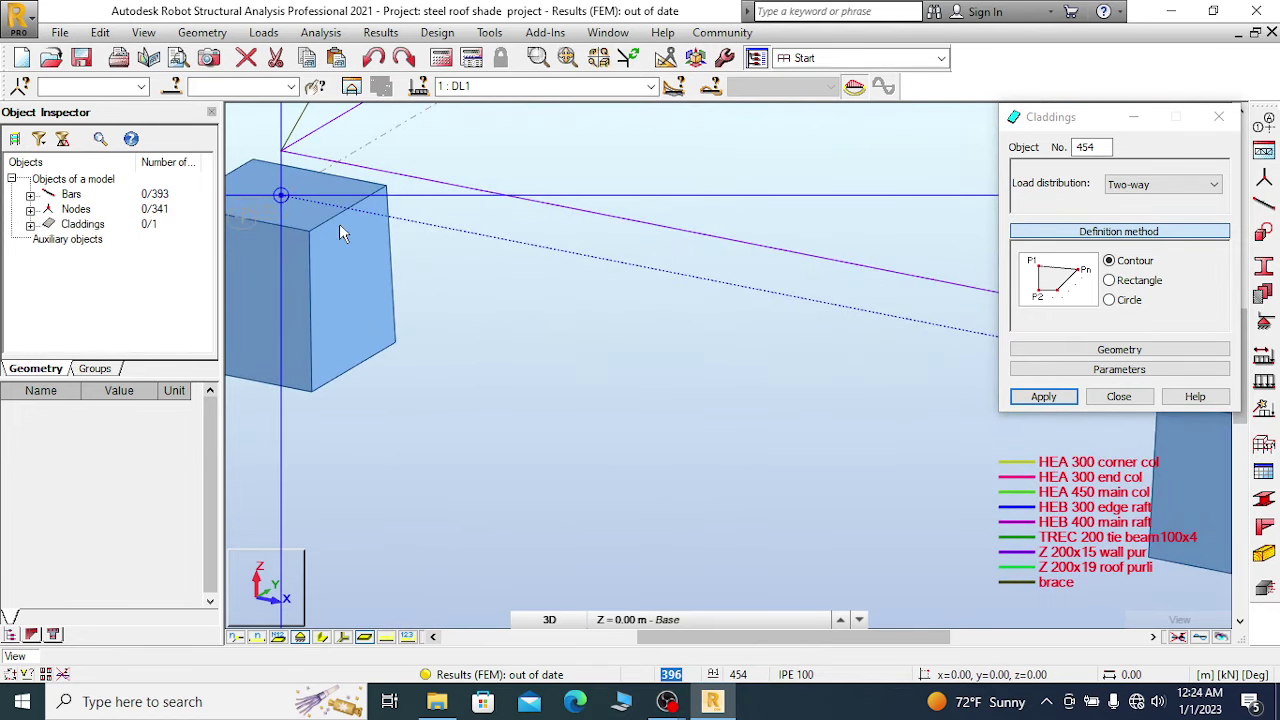
scroll(364, 325, "down", 4)
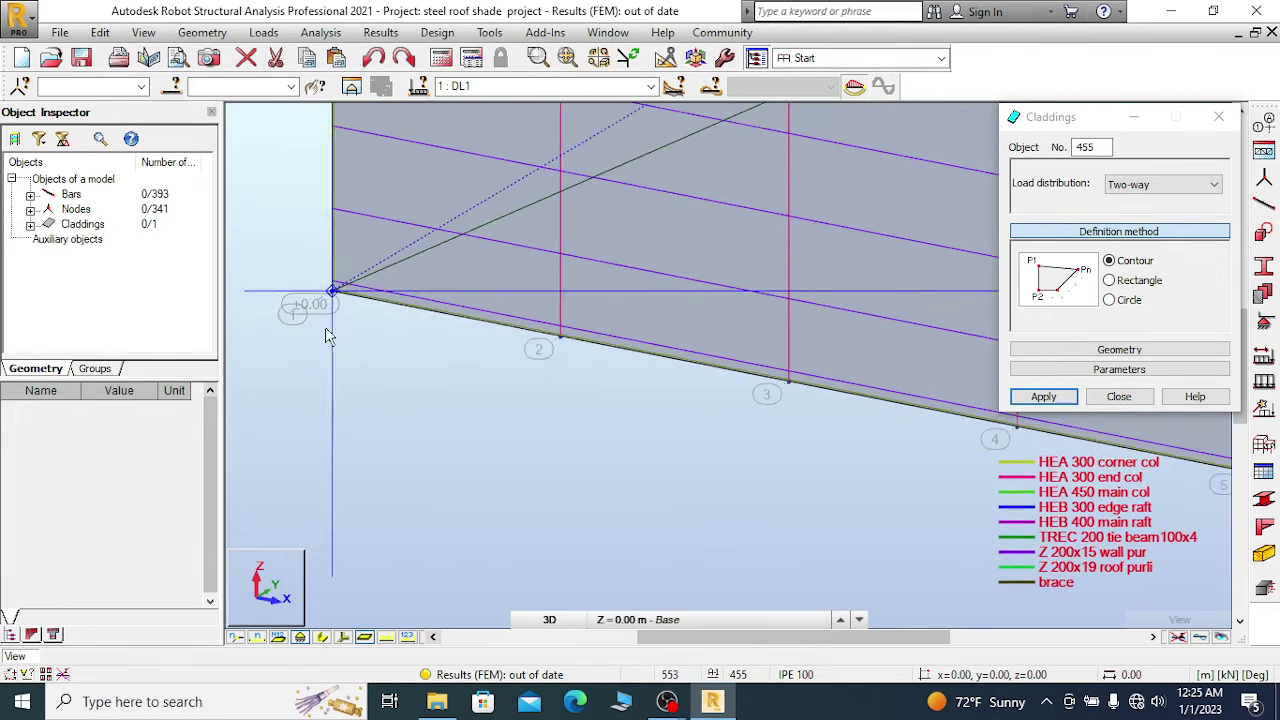
scroll(343, 386, "down", 3)
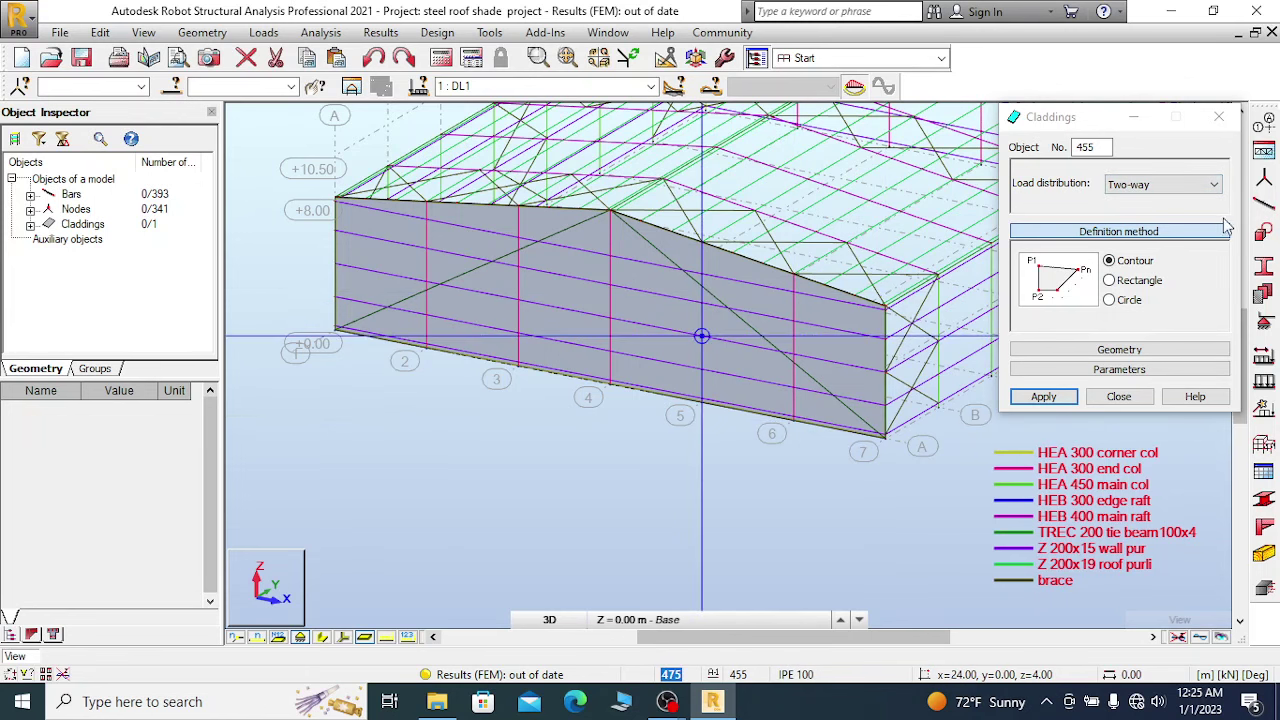
right_click(534, 451)
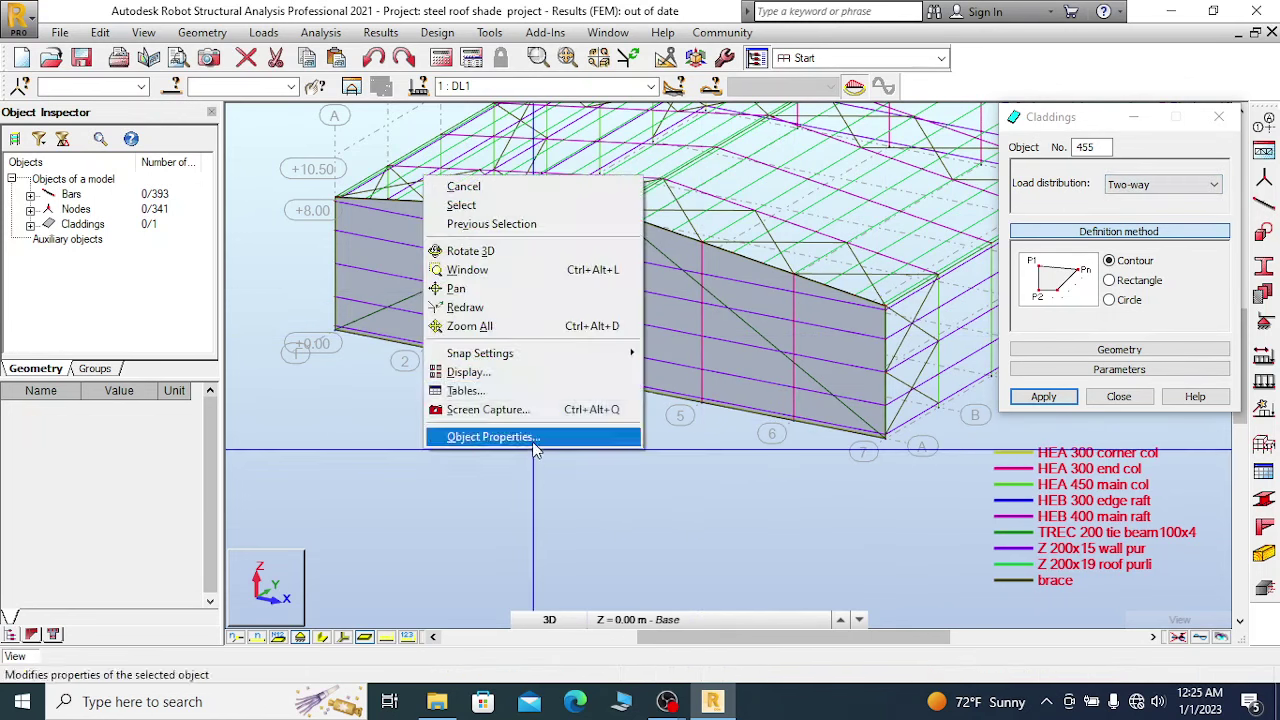
left_click(463, 187)
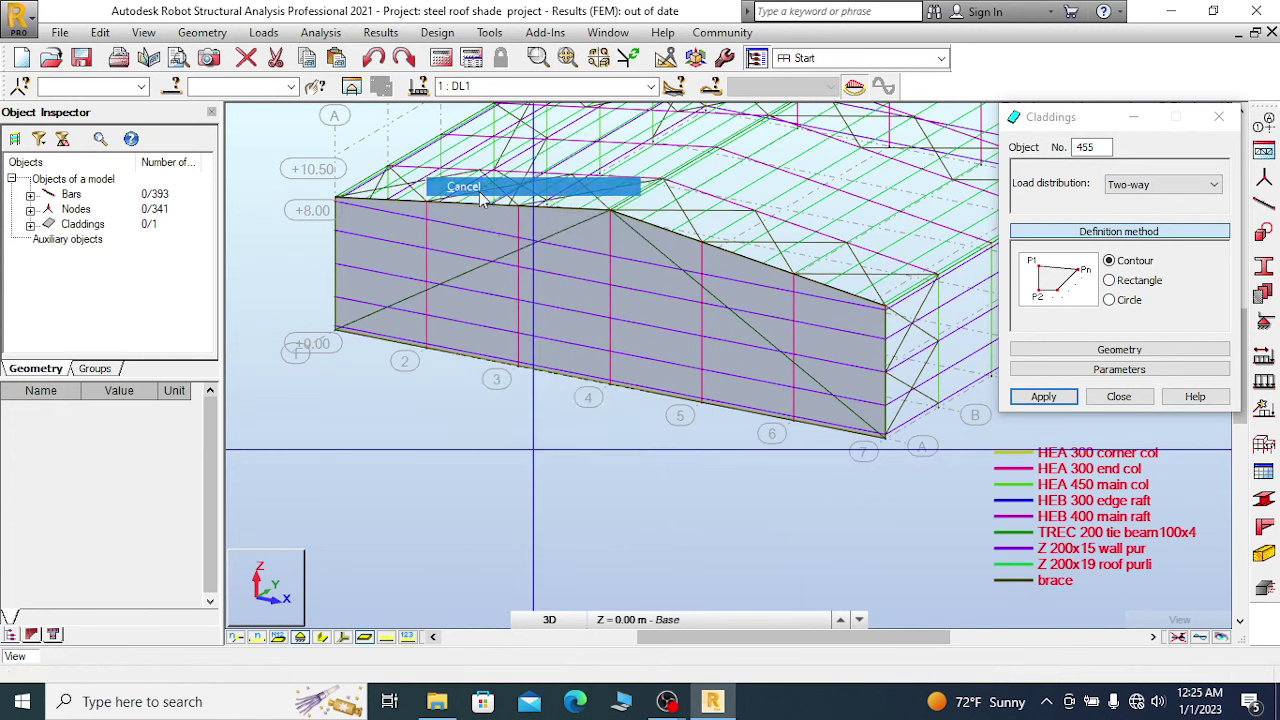
left_click(1120, 396)
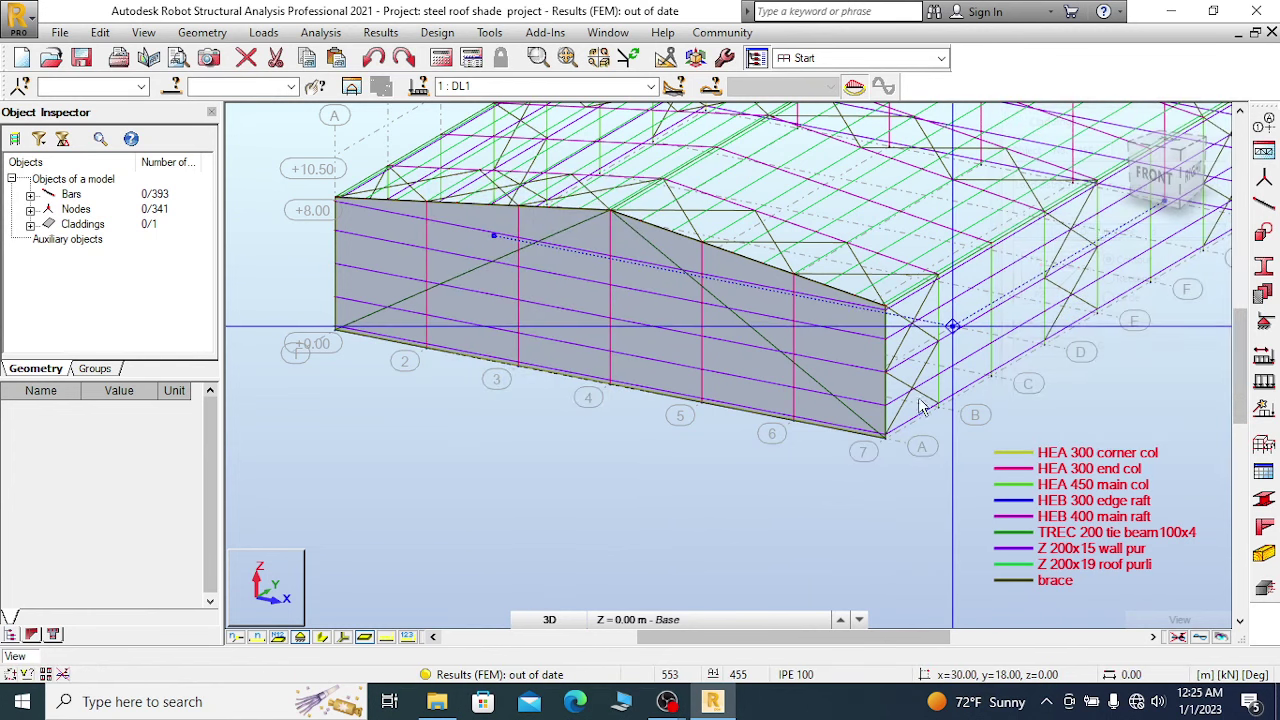
Select the front gable cladding, examine its load distribution options and contour edges, and leave the selection.
left_click(664, 325)
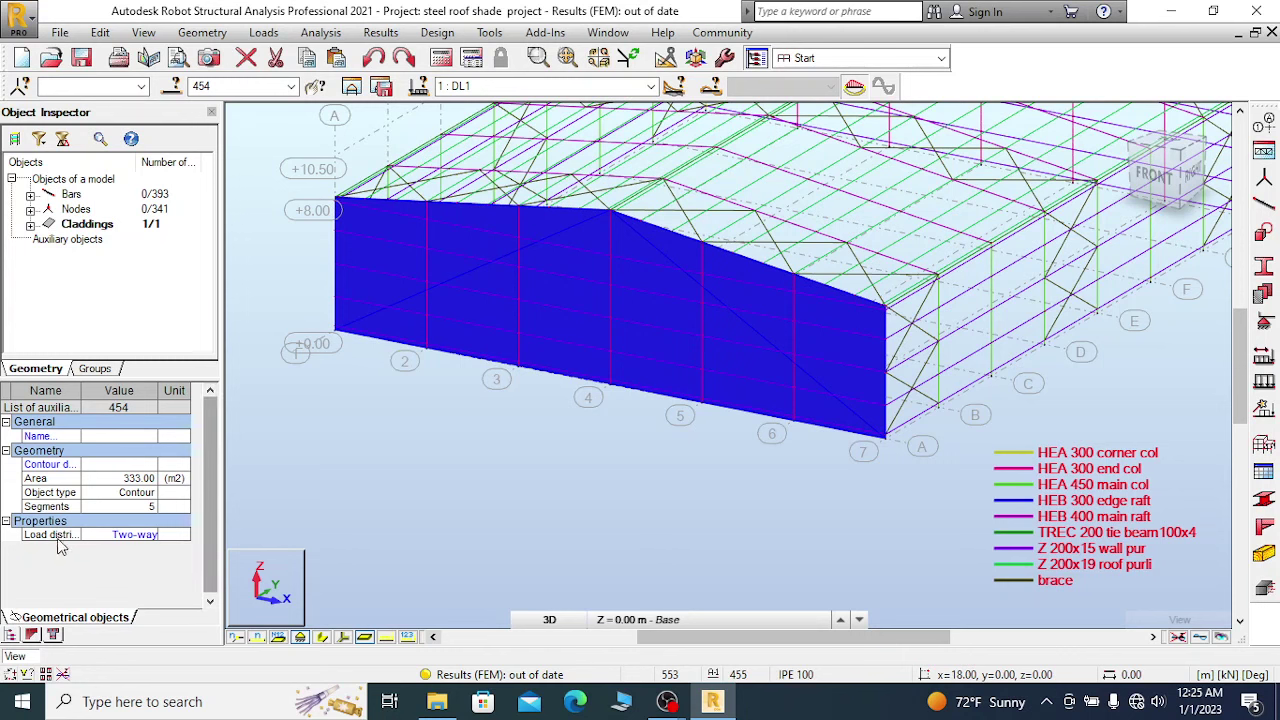
left_click(140, 535)
left_click(146, 536)
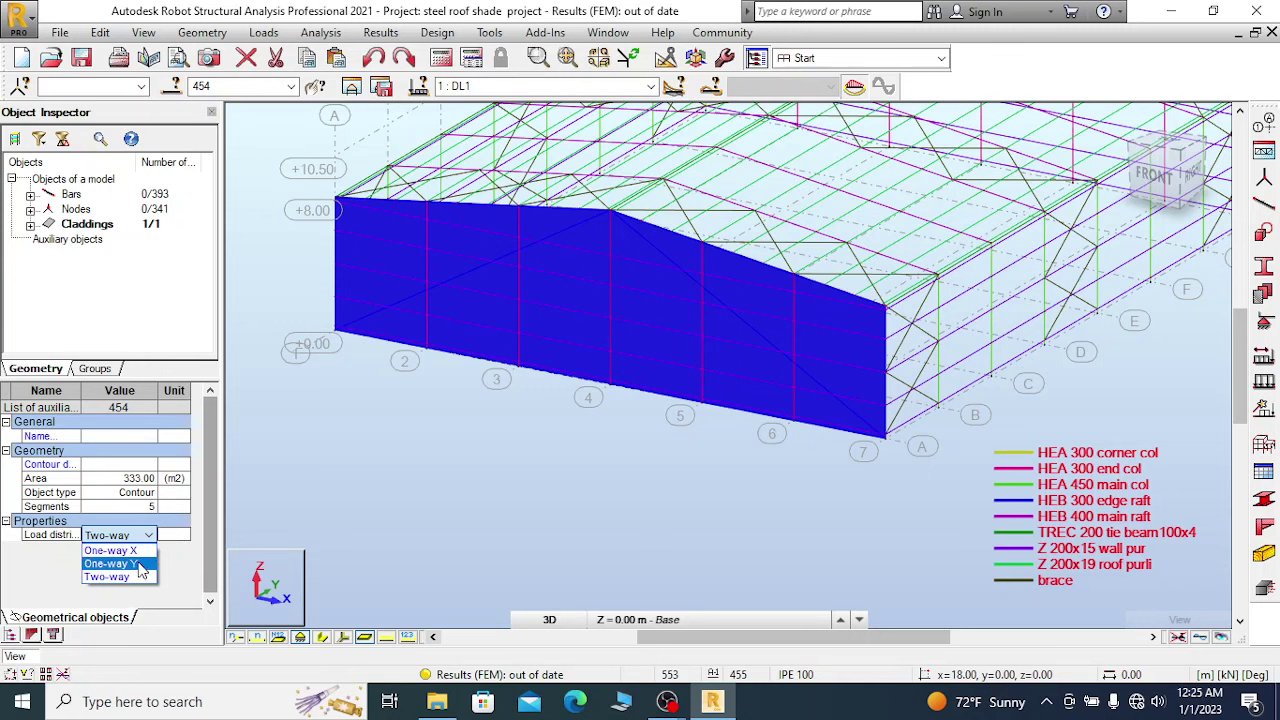
left_click(375, 460)
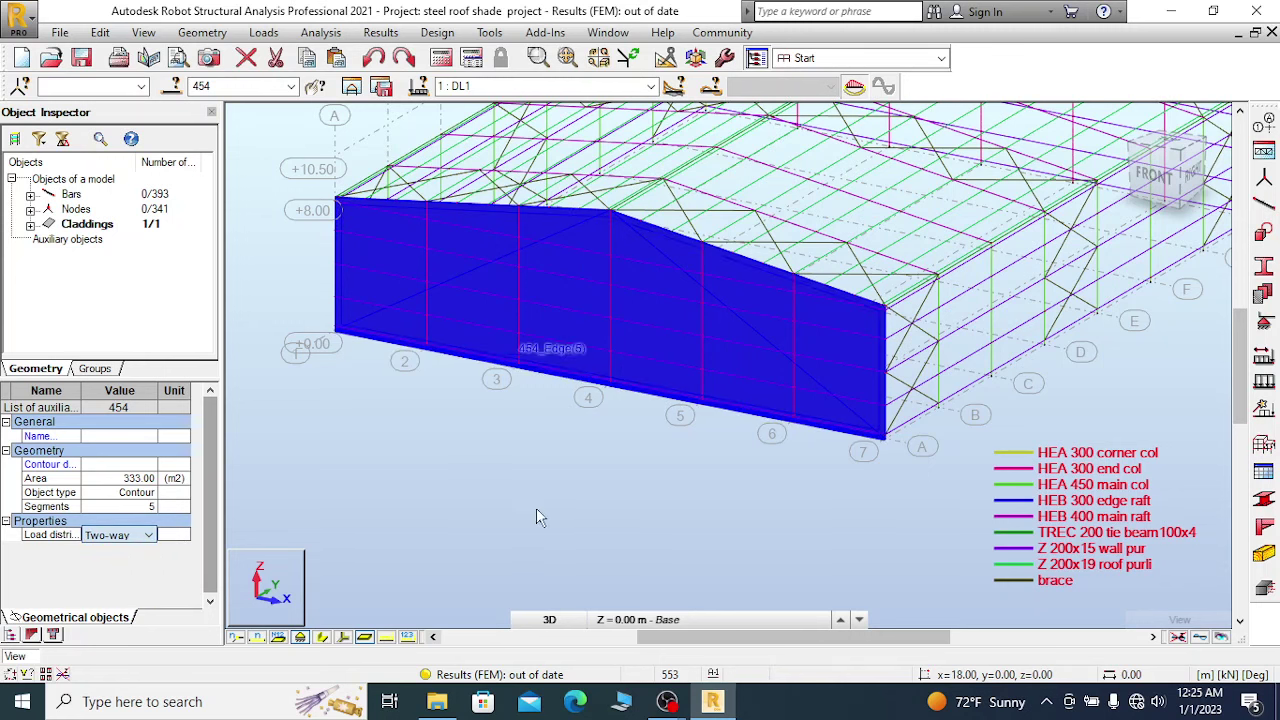
right_click(426, 230)
left_click(462, 242)
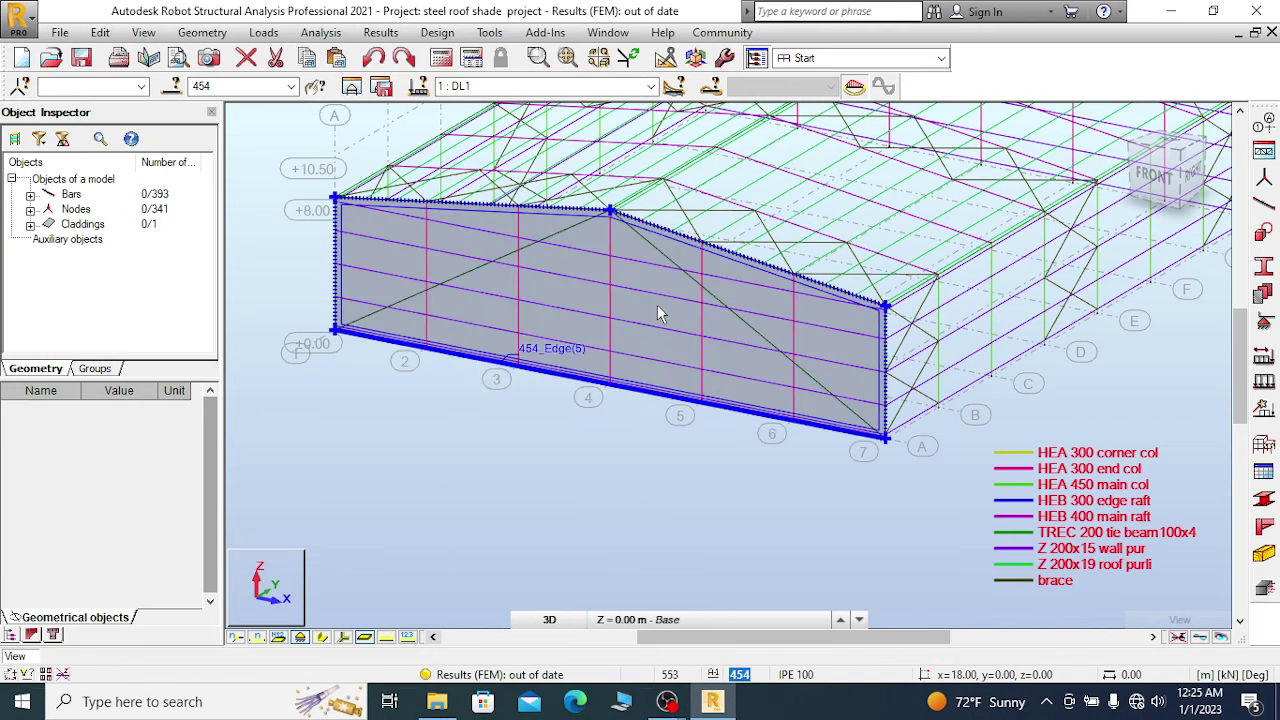
scroll(663, 309, "up", 4)
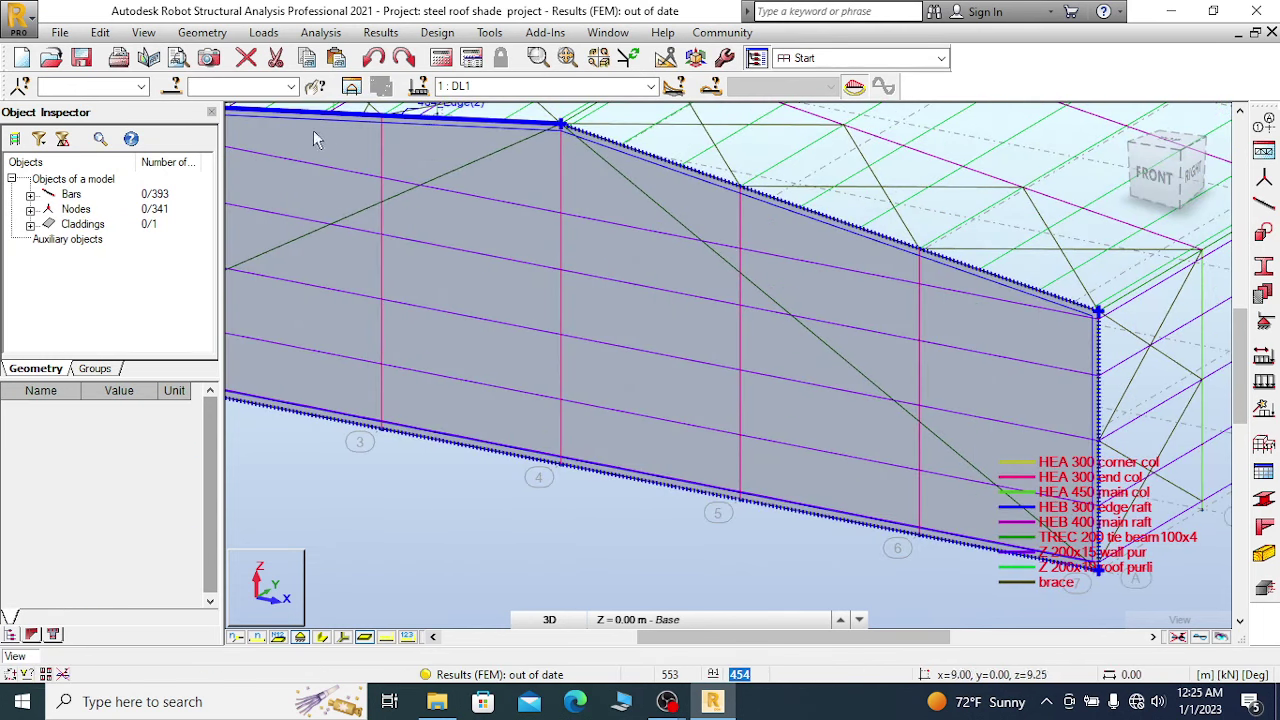
scroll(566, 220, "down", 3)
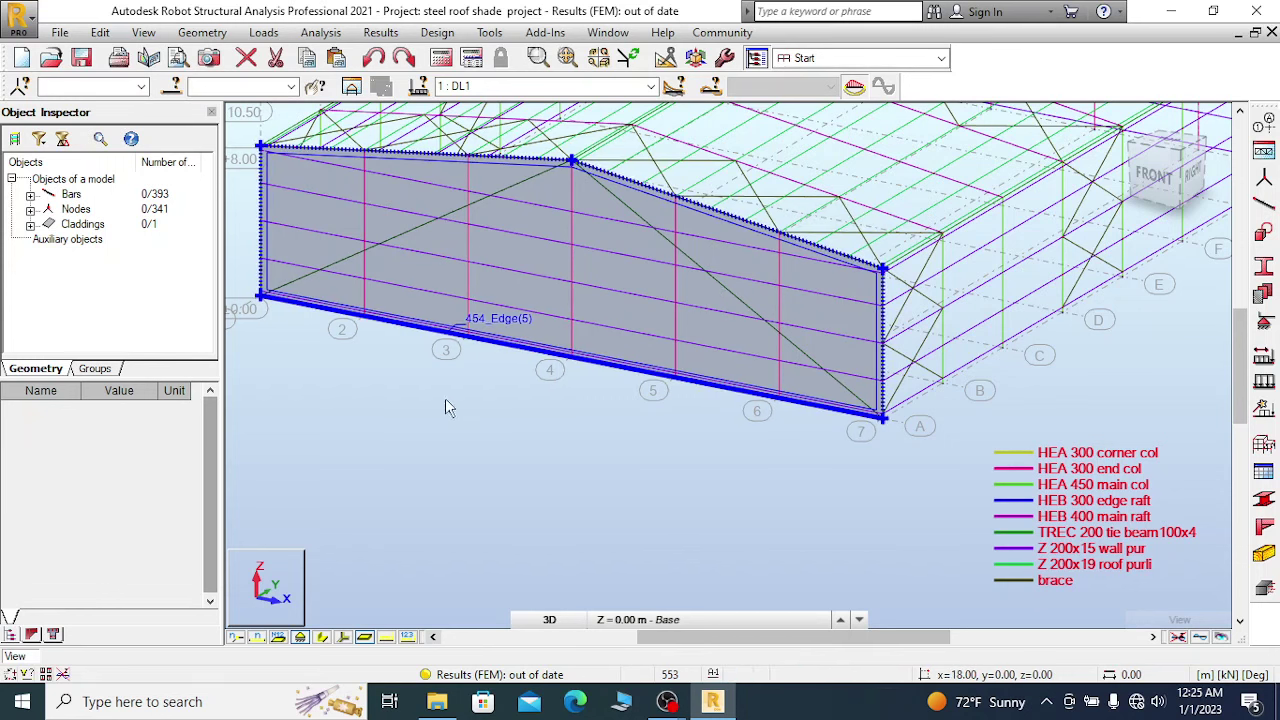
Look through the loads, view and model display settings for cladding-related attributes and close them without changes.
right_click(404, 417)
left_click(345, 336)
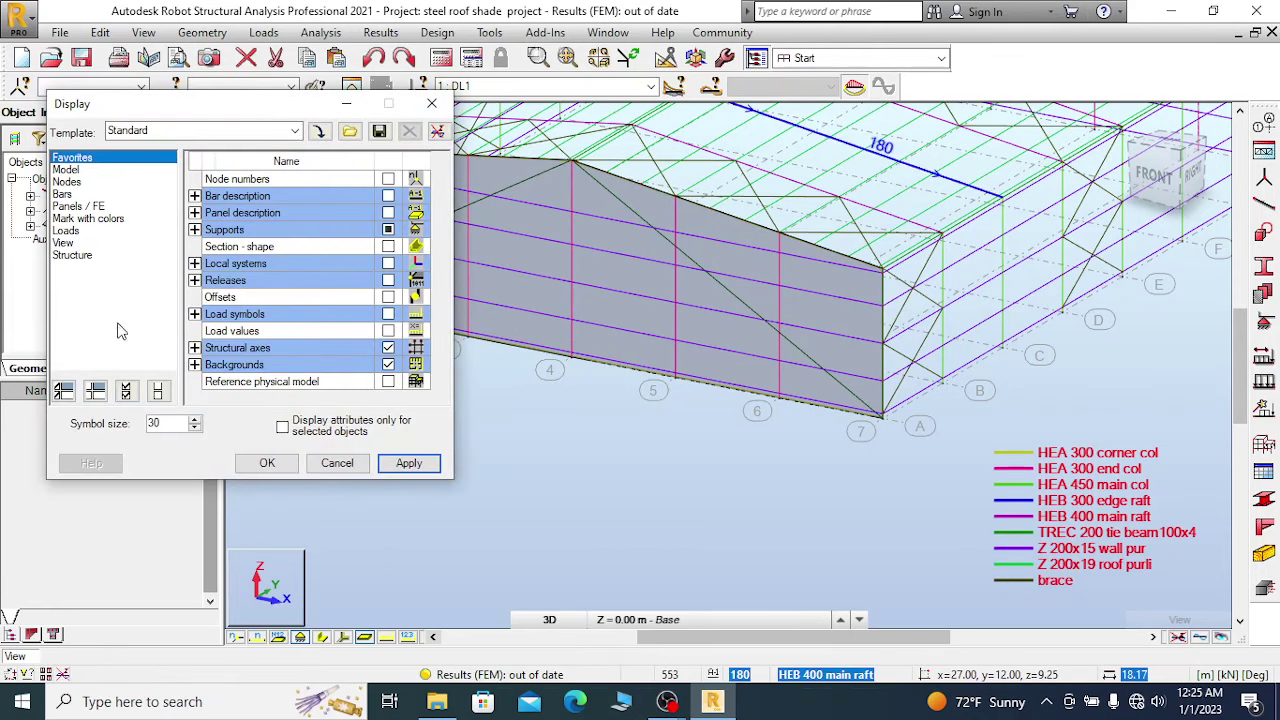
left_click(68, 231)
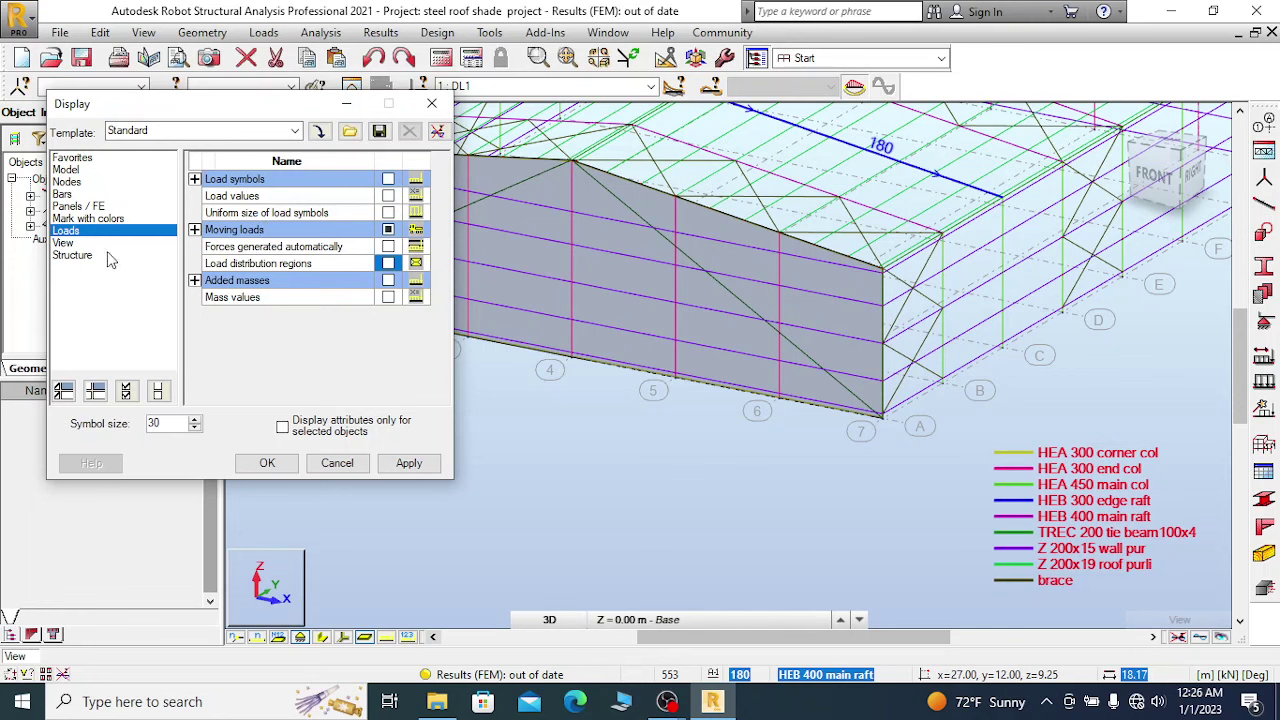
left_click(65, 244)
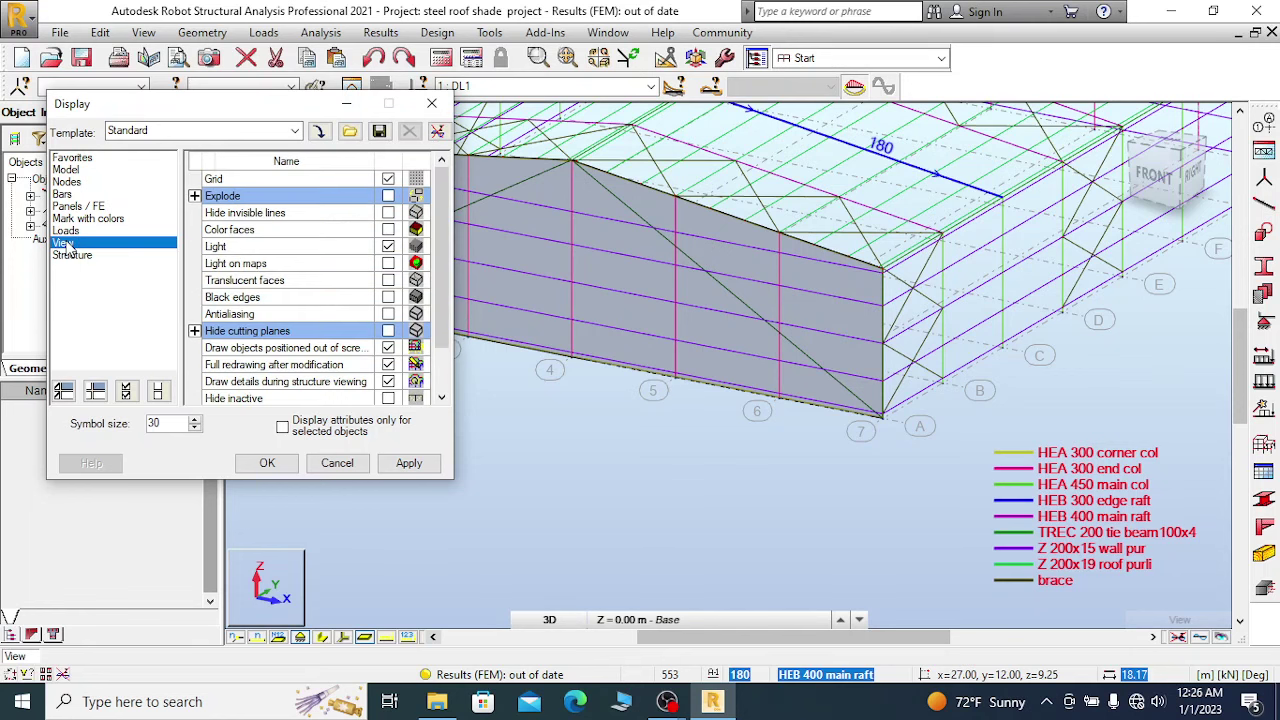
left_click(68, 171)
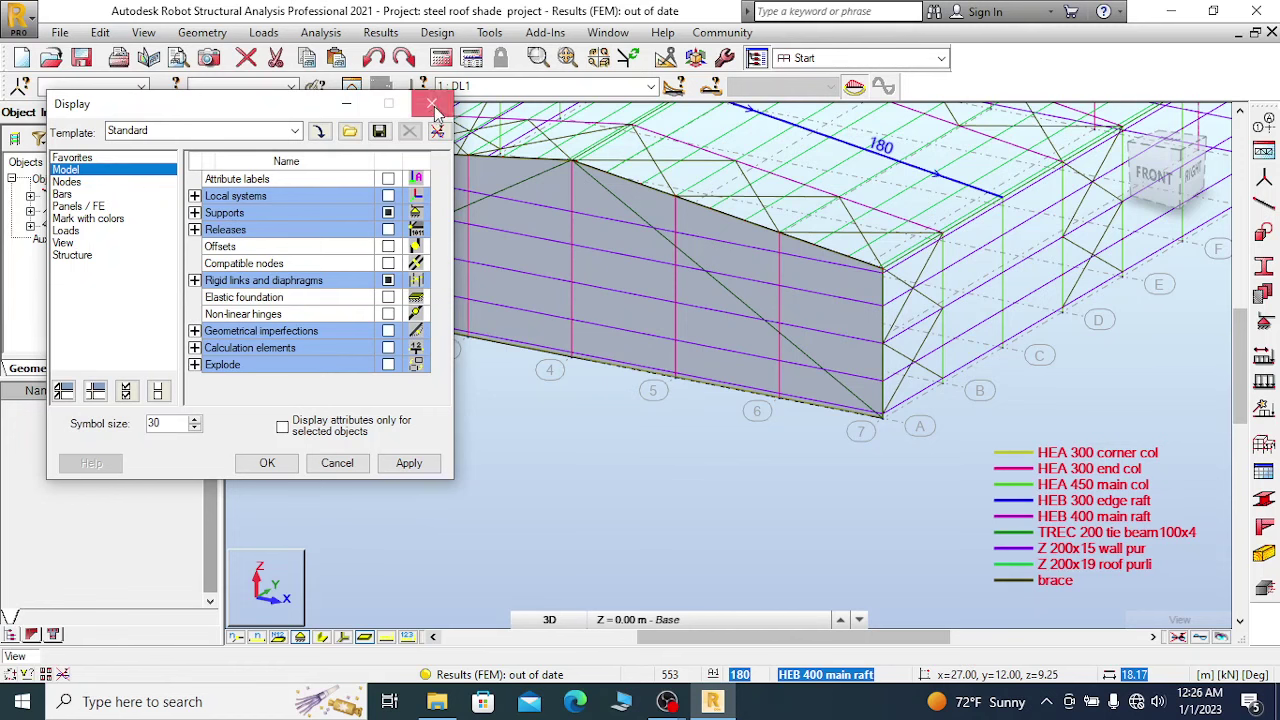
left_click(431, 103)
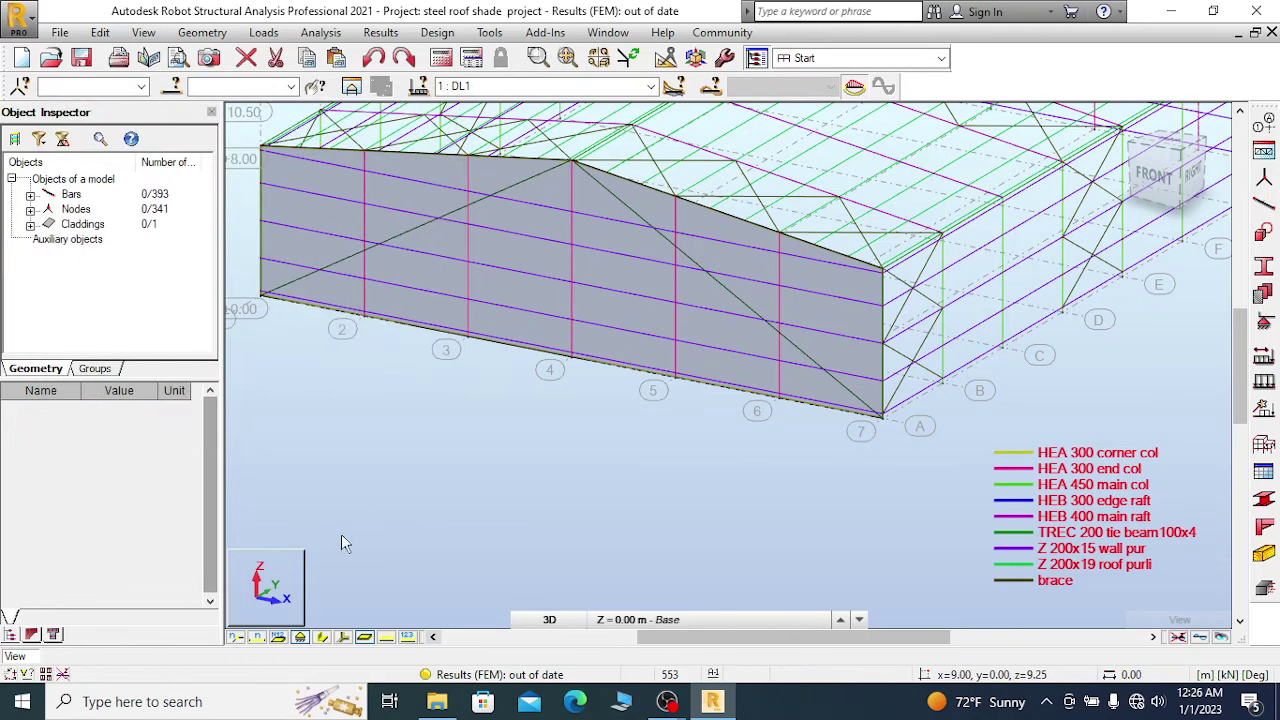
Display the local coordinate systems across the whole model, examine the axes around the front gable wall, and hide them again.
left_click(343, 638)
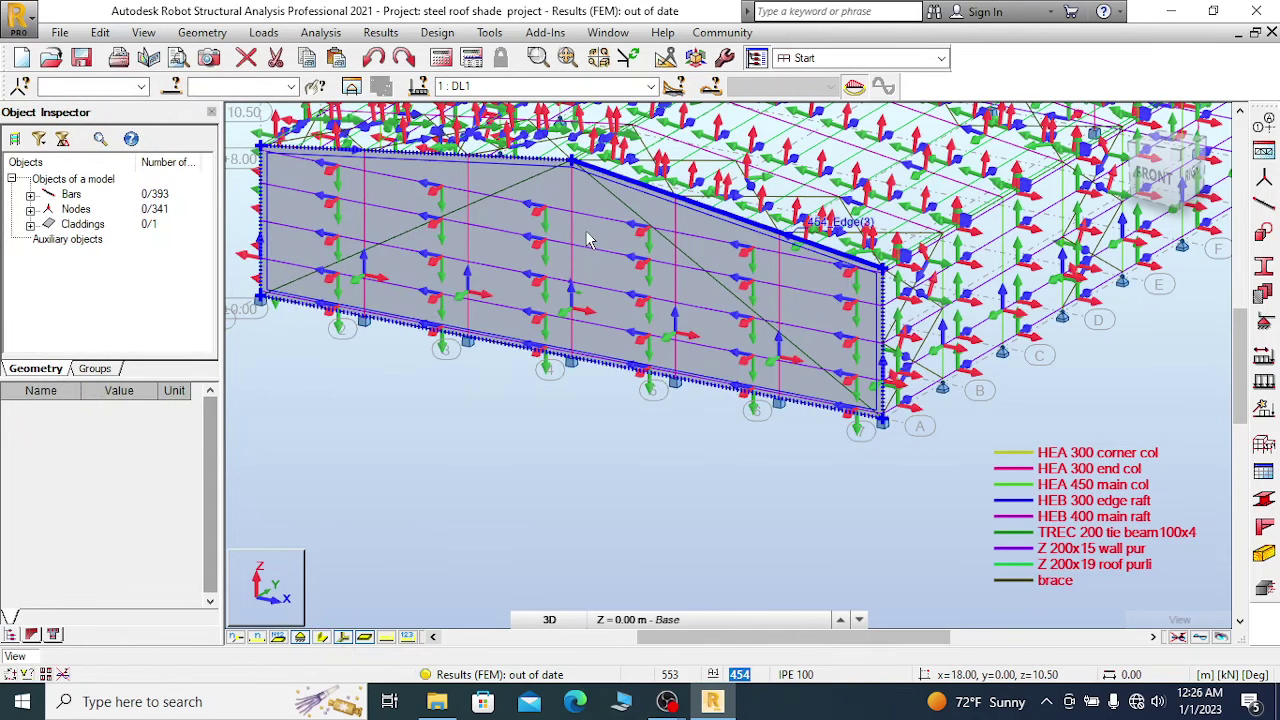
scroll(934, 346, "up", 3)
scroll(937, 372, "down", 1)
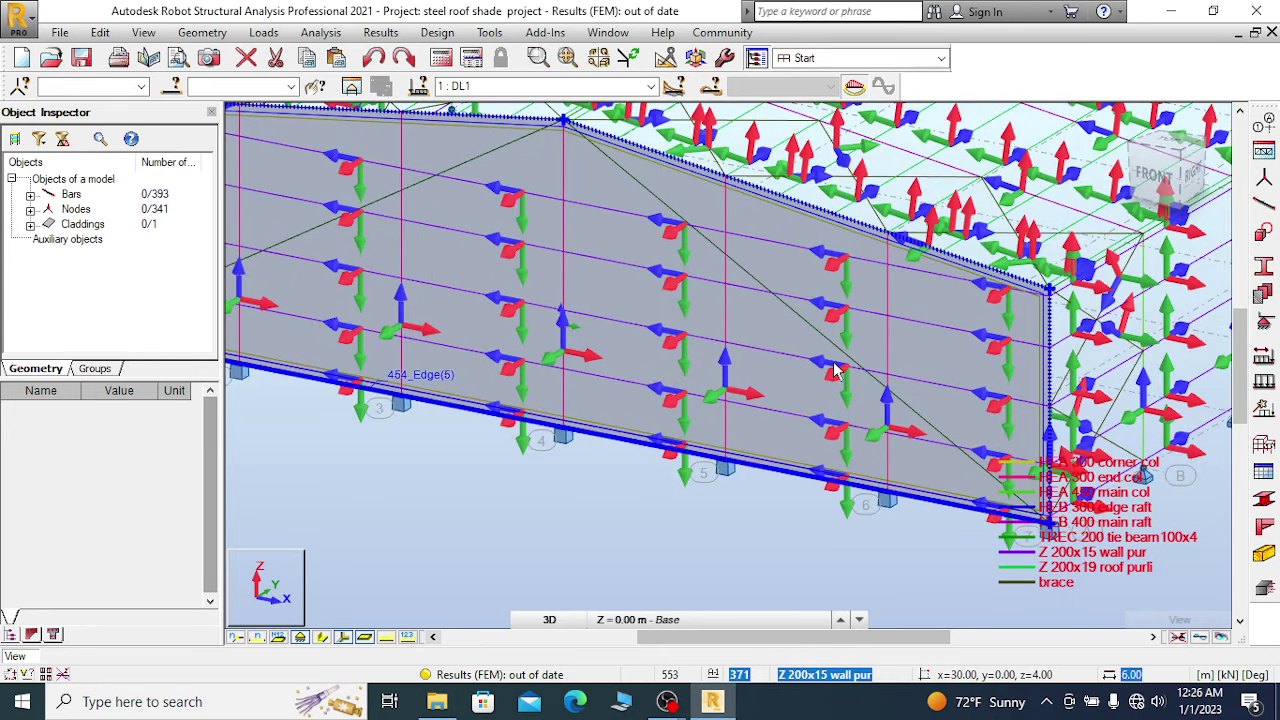
scroll(600, 330, "down", 2)
scroll(393, 318, "up", 1)
scroll(400, 312, "up", 2)
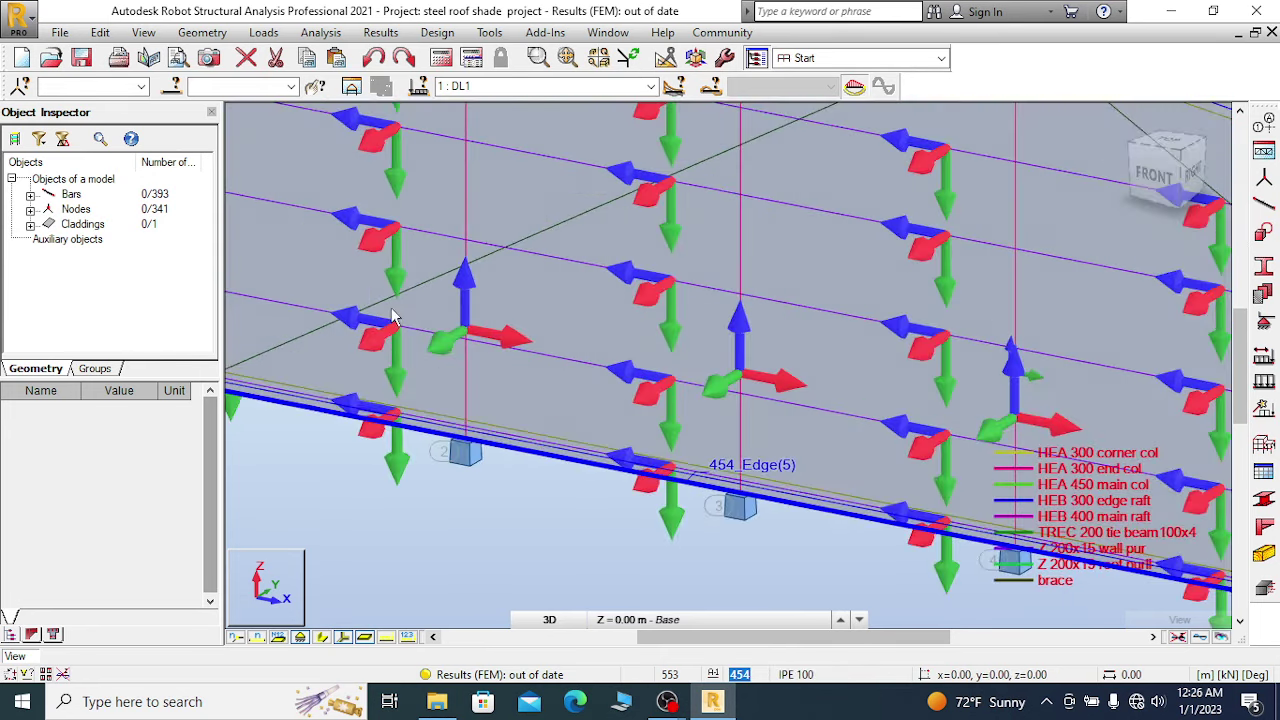
scroll(743, 330, "down", 1)
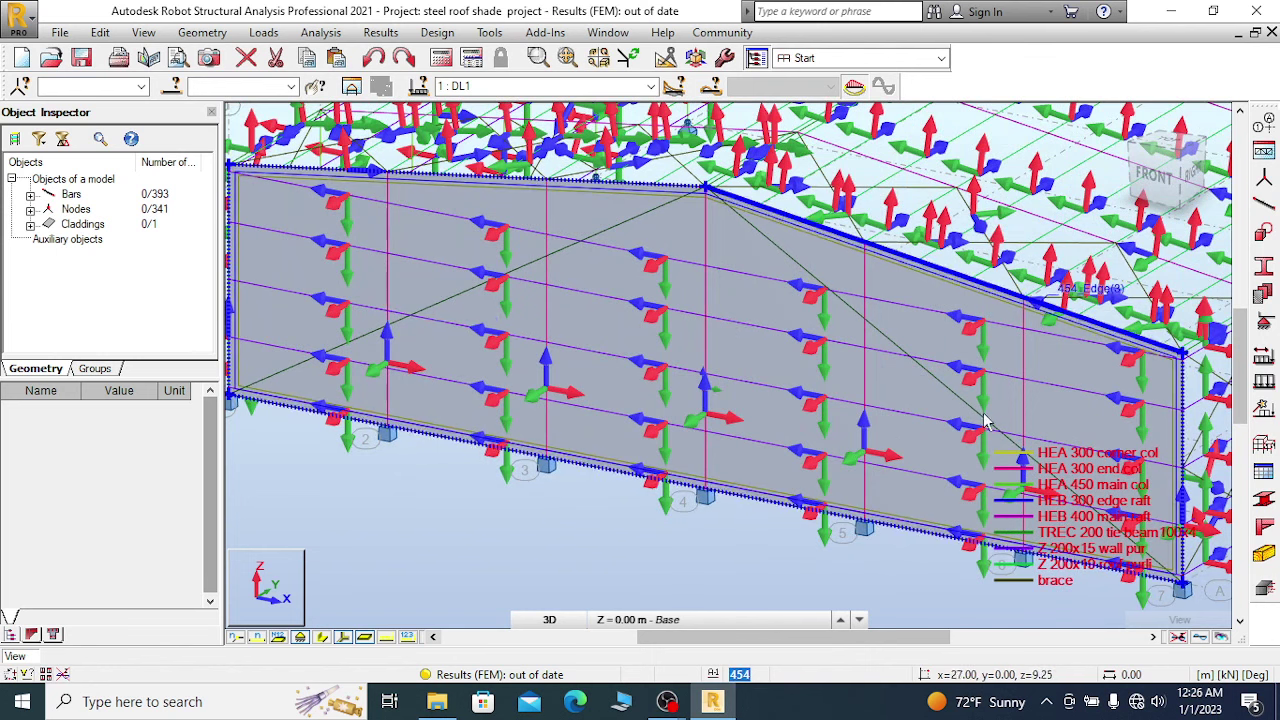
scroll(1030, 562, "up", 2)
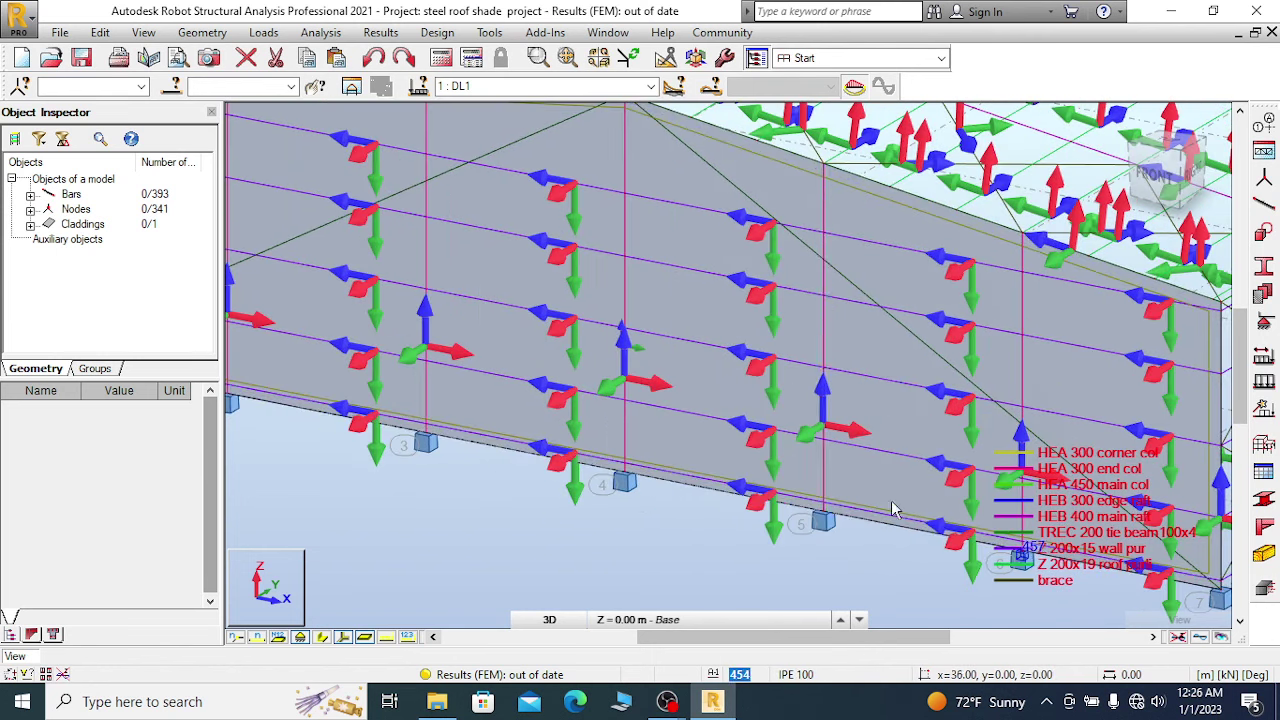
scroll(600, 435, "down", 2)
scroll(667, 420, "up", 1)
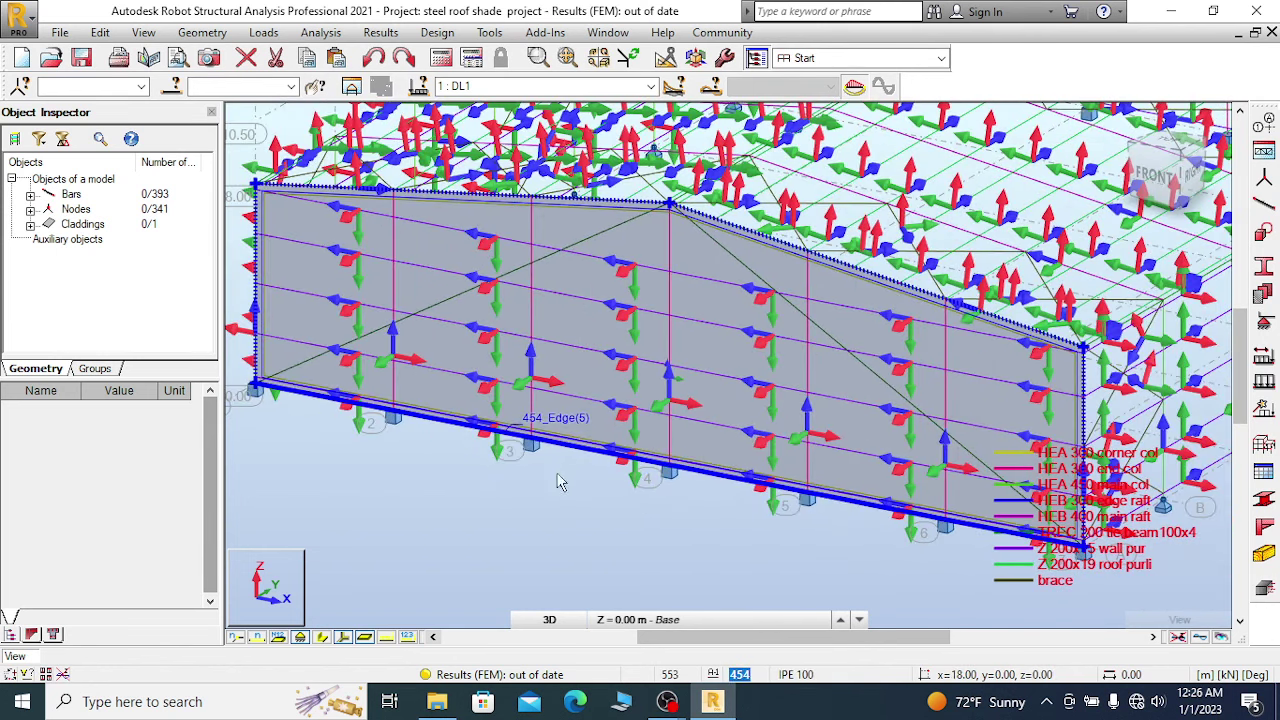
left_click(340, 644)
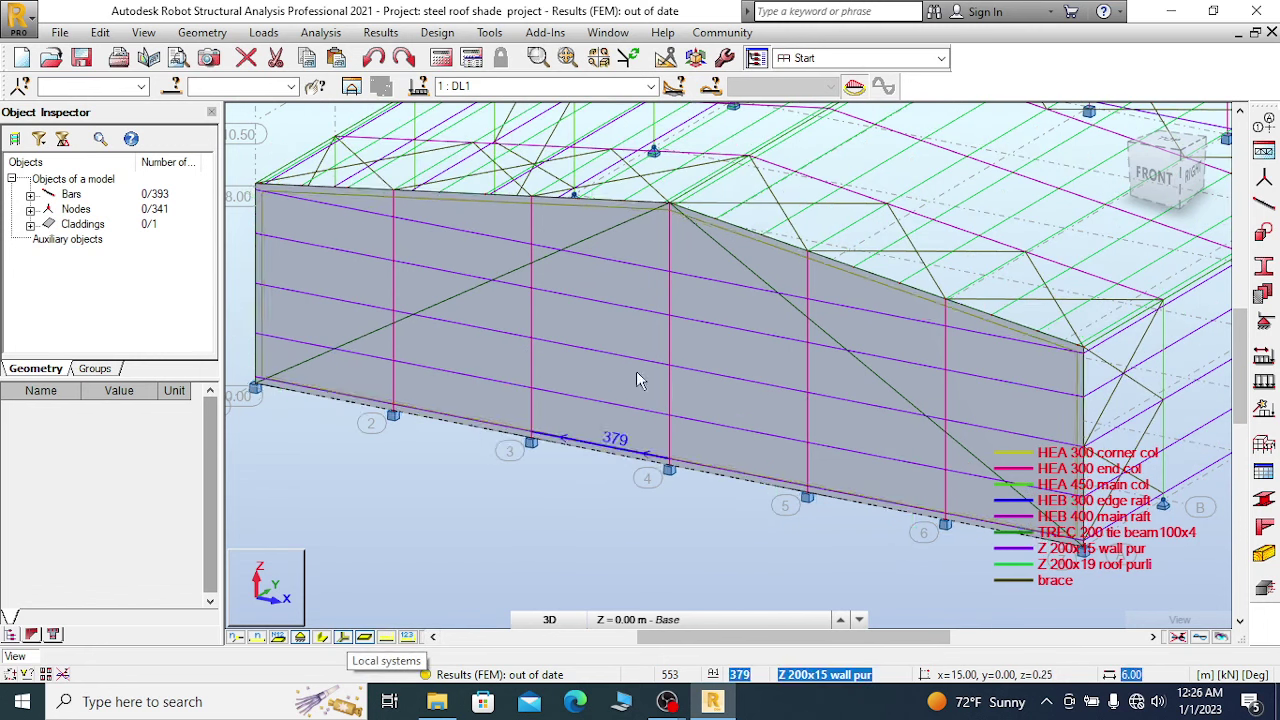
Isolate the front gable cladding in its own view and display its local coordinate system.
left_click(622, 284)
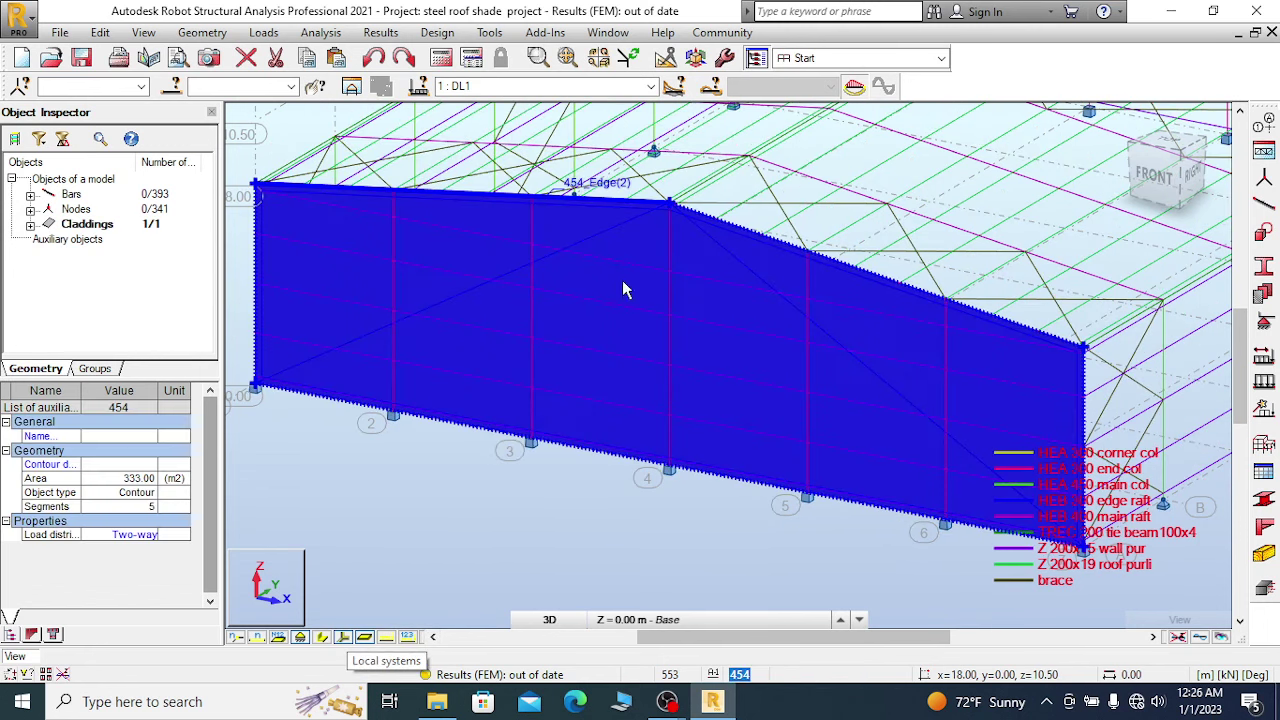
left_click(351, 86)
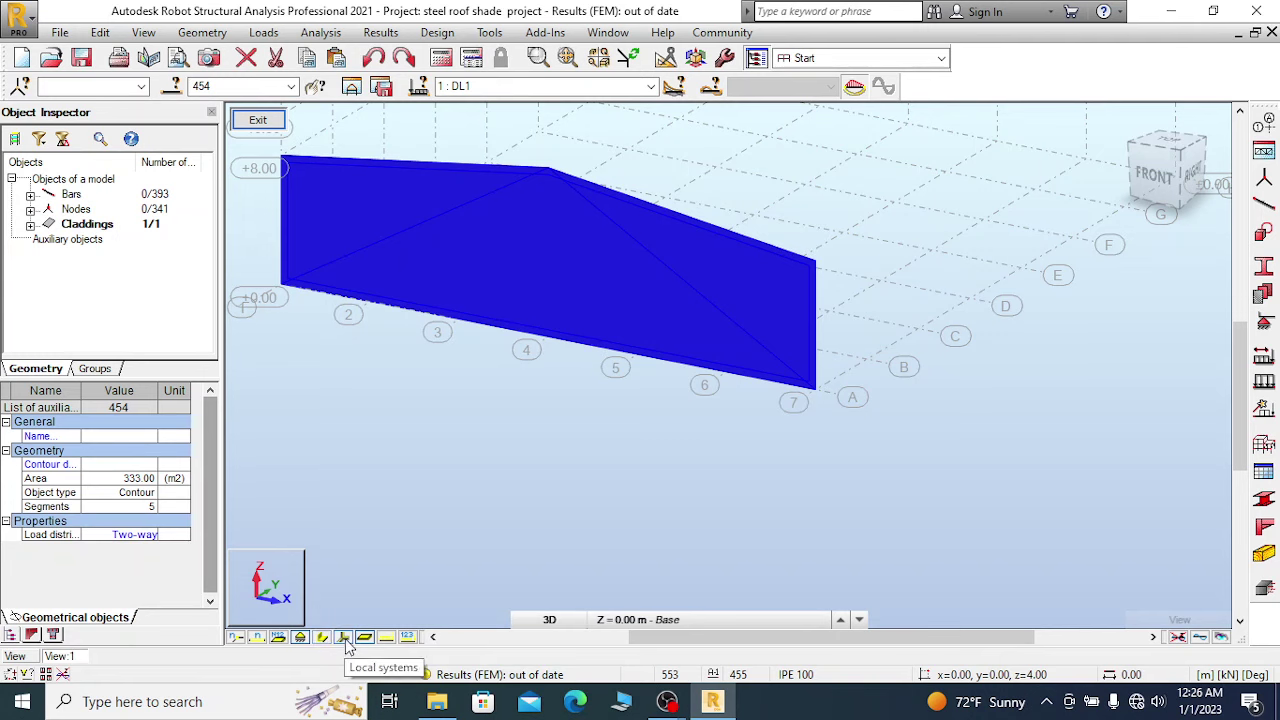
left_click(343, 637)
scroll(545, 274, "up", 3)
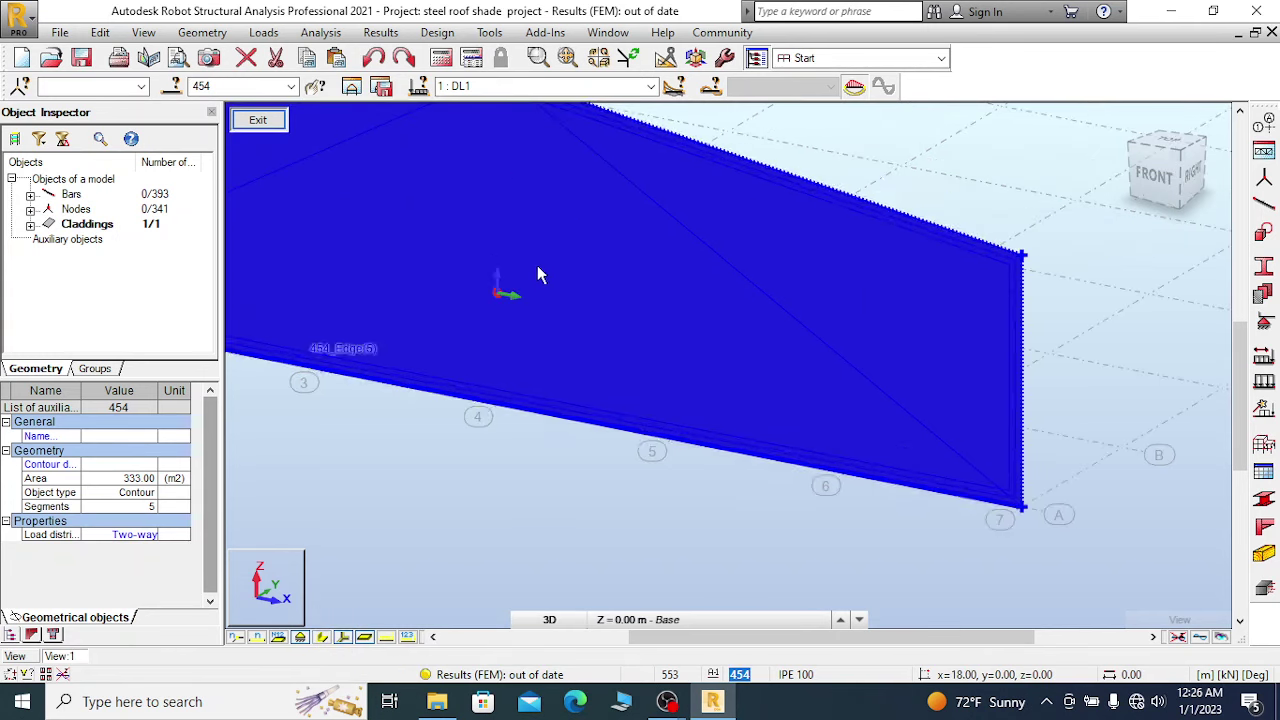
scroll(503, 289, "up", 3)
scroll(549, 257, "down", 2)
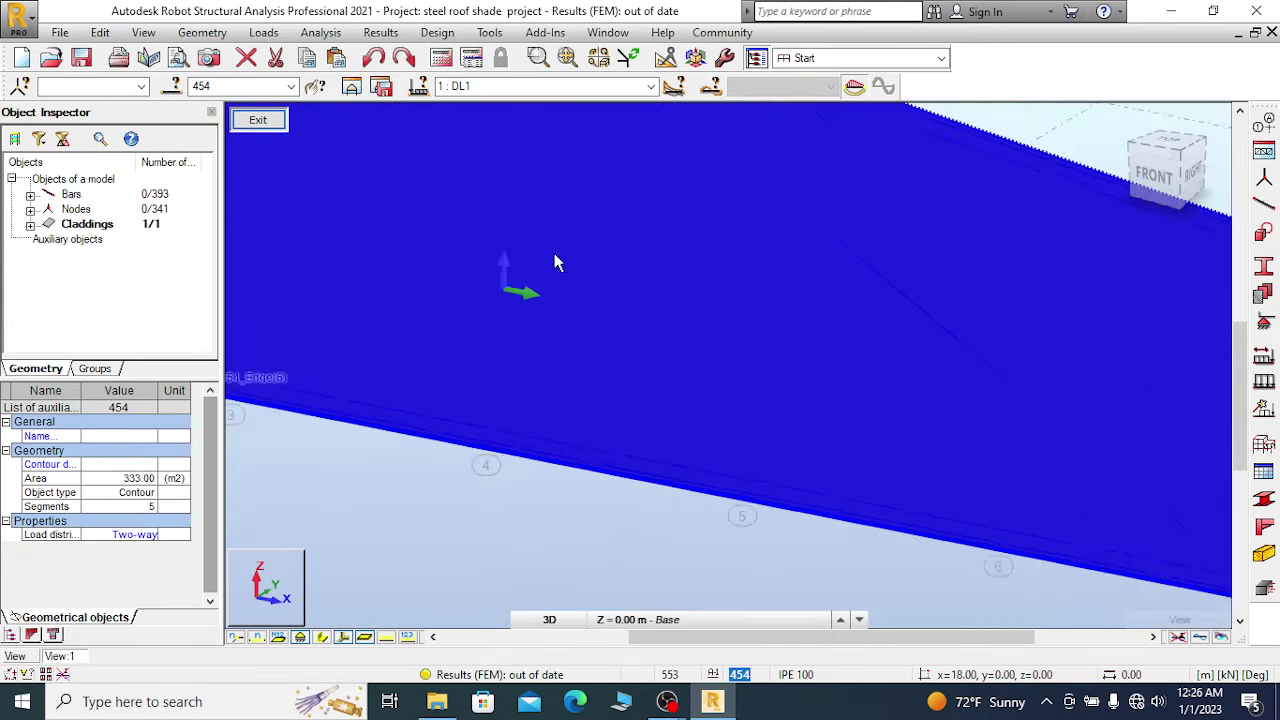
scroll(558, 263, "down", 2)
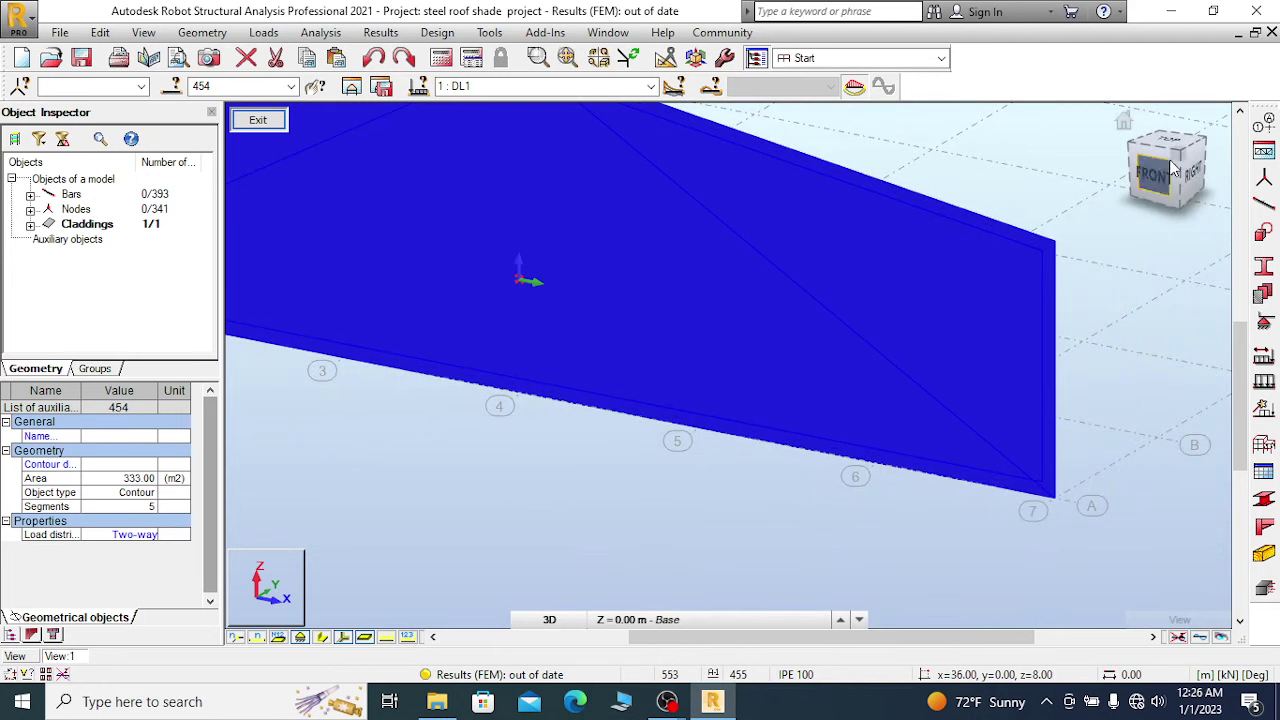
Examine the directions of the front gable cladding's local axes from a more side-on angle.
left_click_drag(1180, 160, 1140, 163)
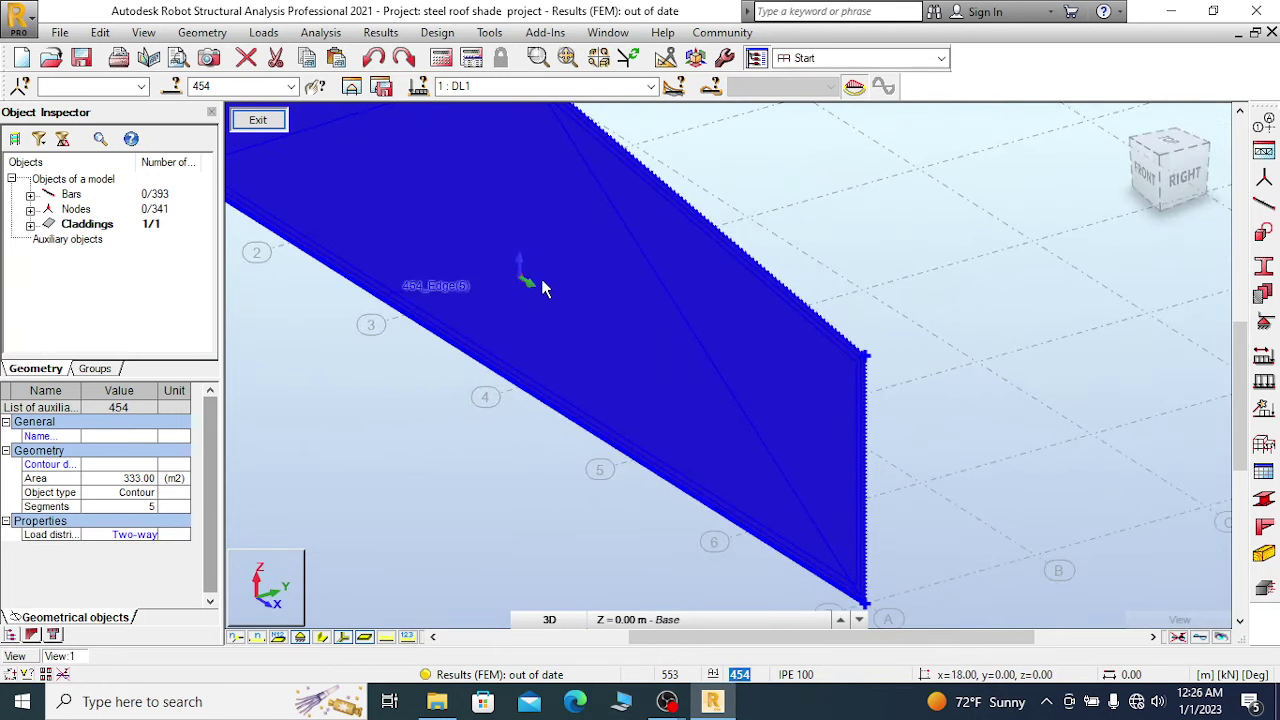
scroll(523, 282, "up", 3)
scroll(515, 290, "up", 2)
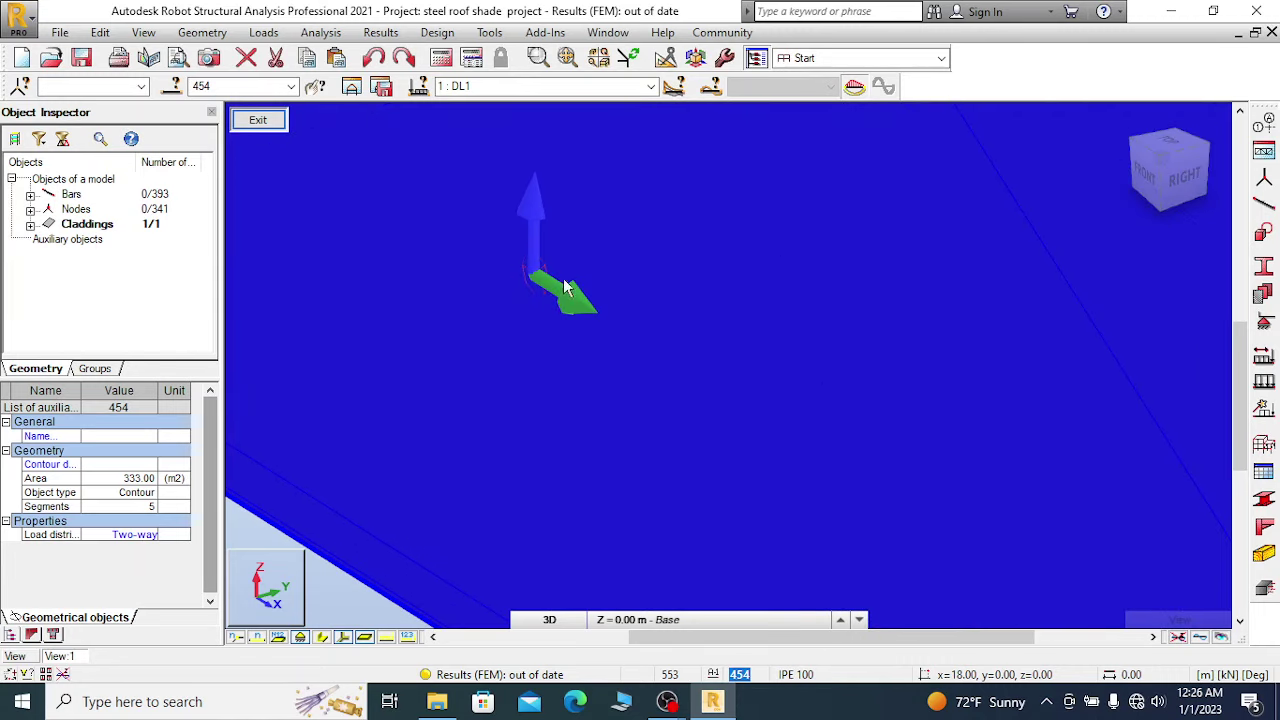
scroll(658, 286, "down", 4)
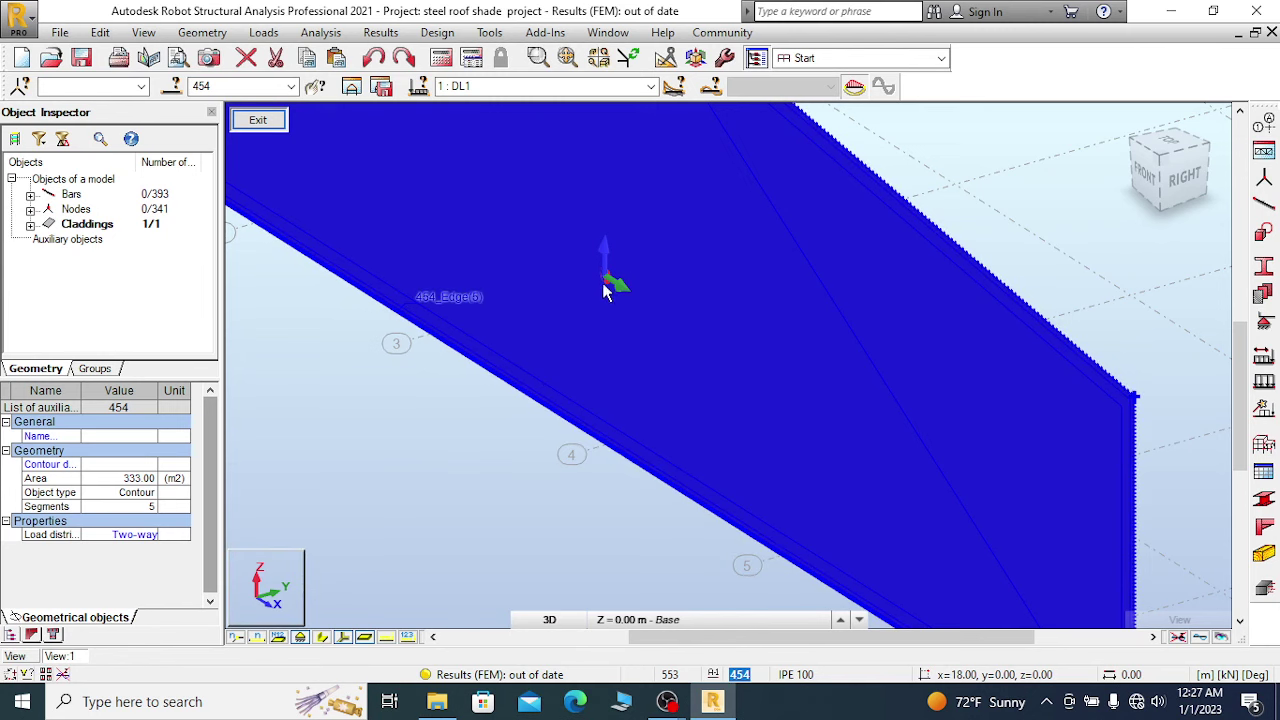
scroll(826, 283, "down", 5)
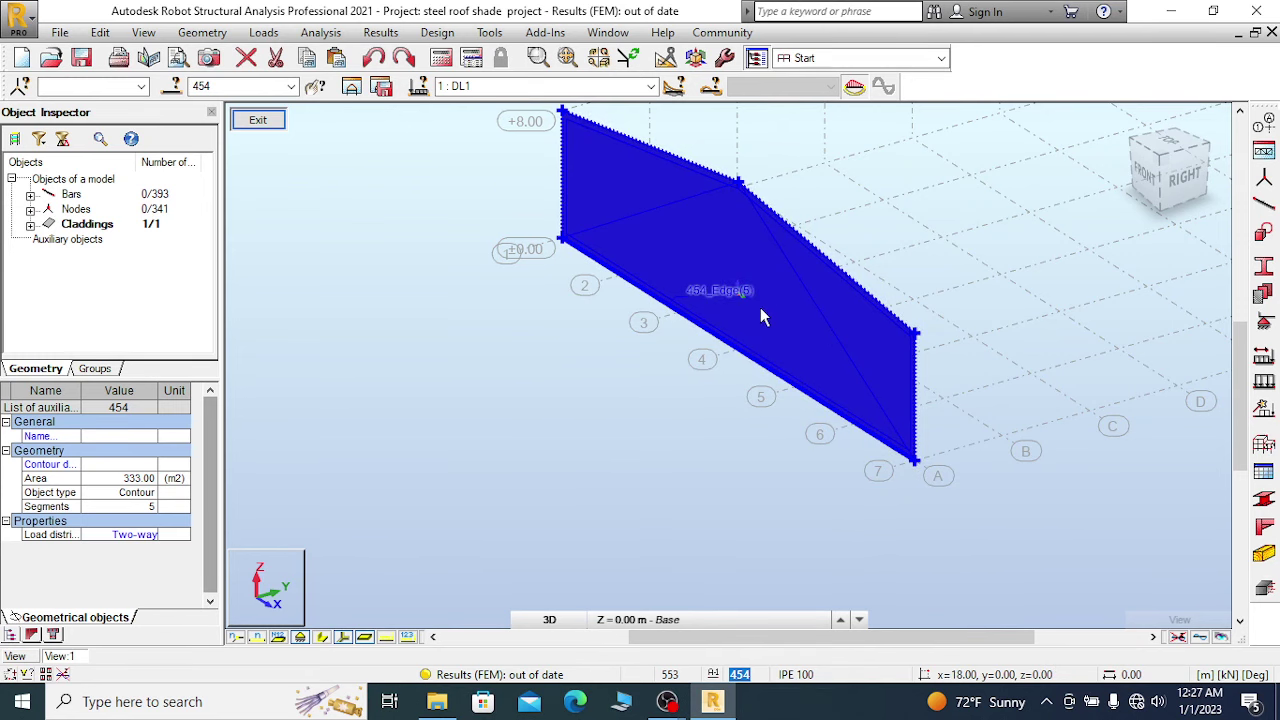
scroll(760, 311, "up", 4)
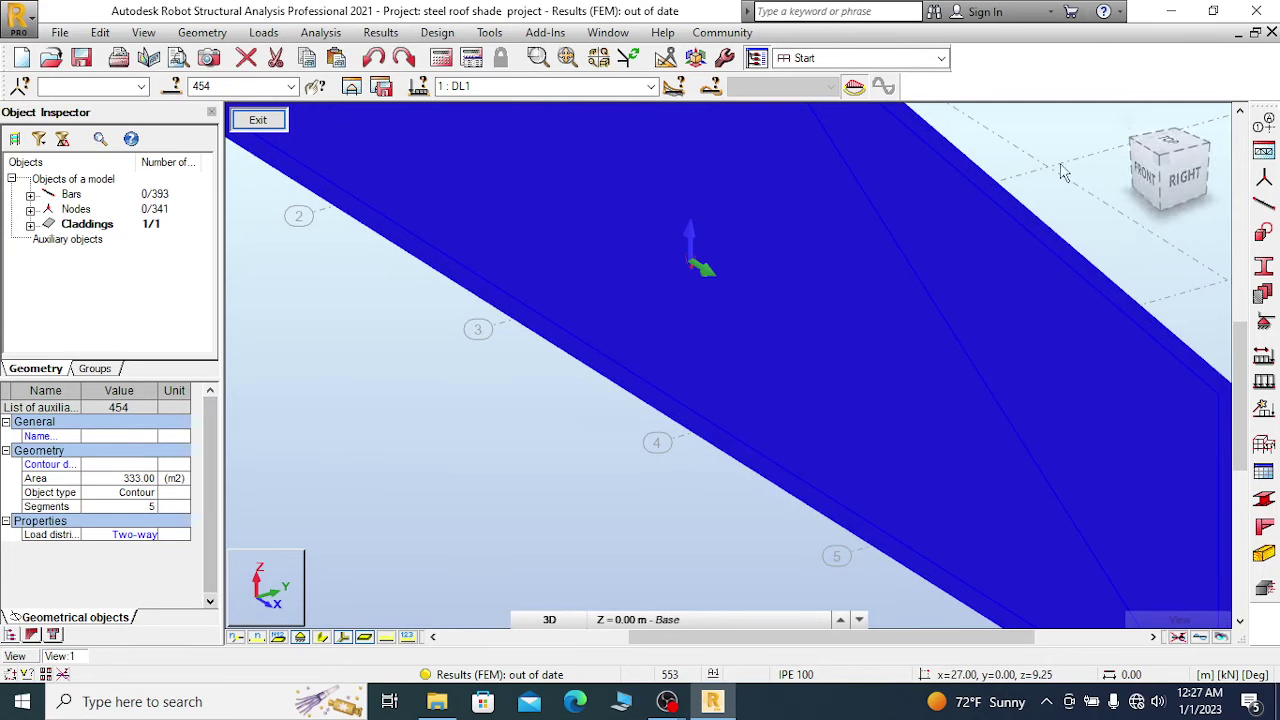
Leave the isolated view and set the front gable cladding's load distribution to One-way Y.
left_click(256, 121)
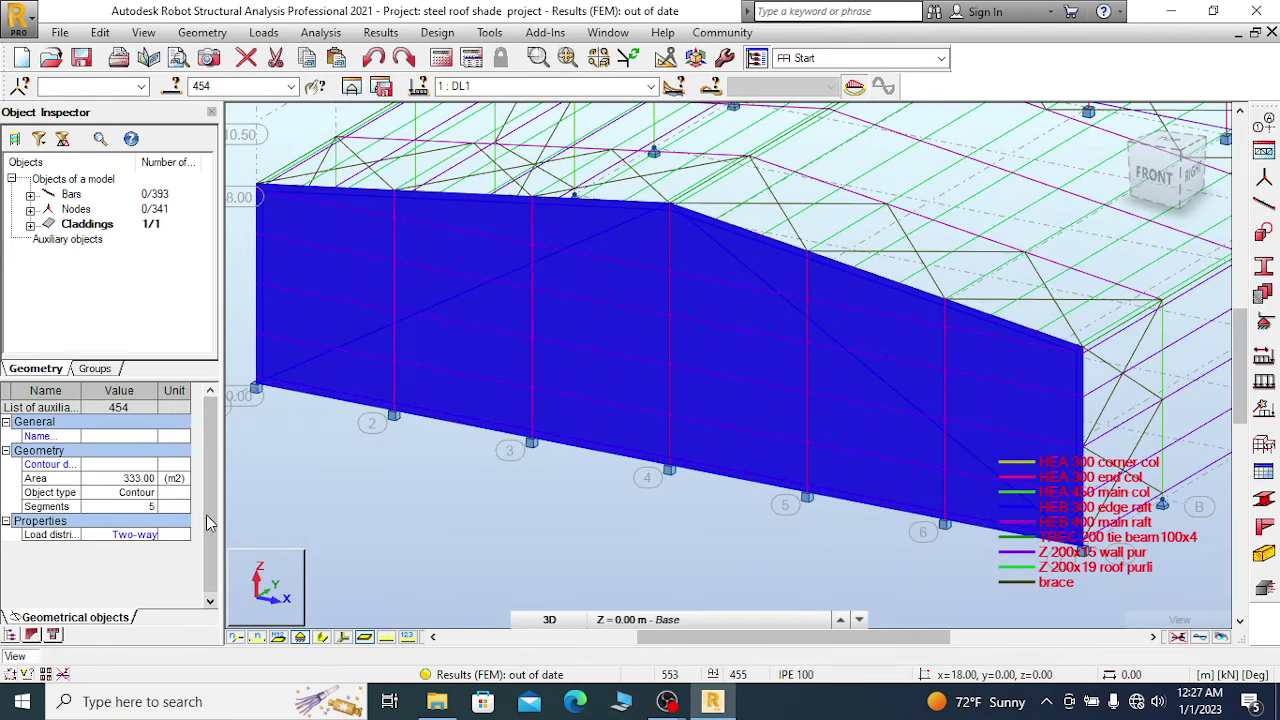
left_click(130, 535)
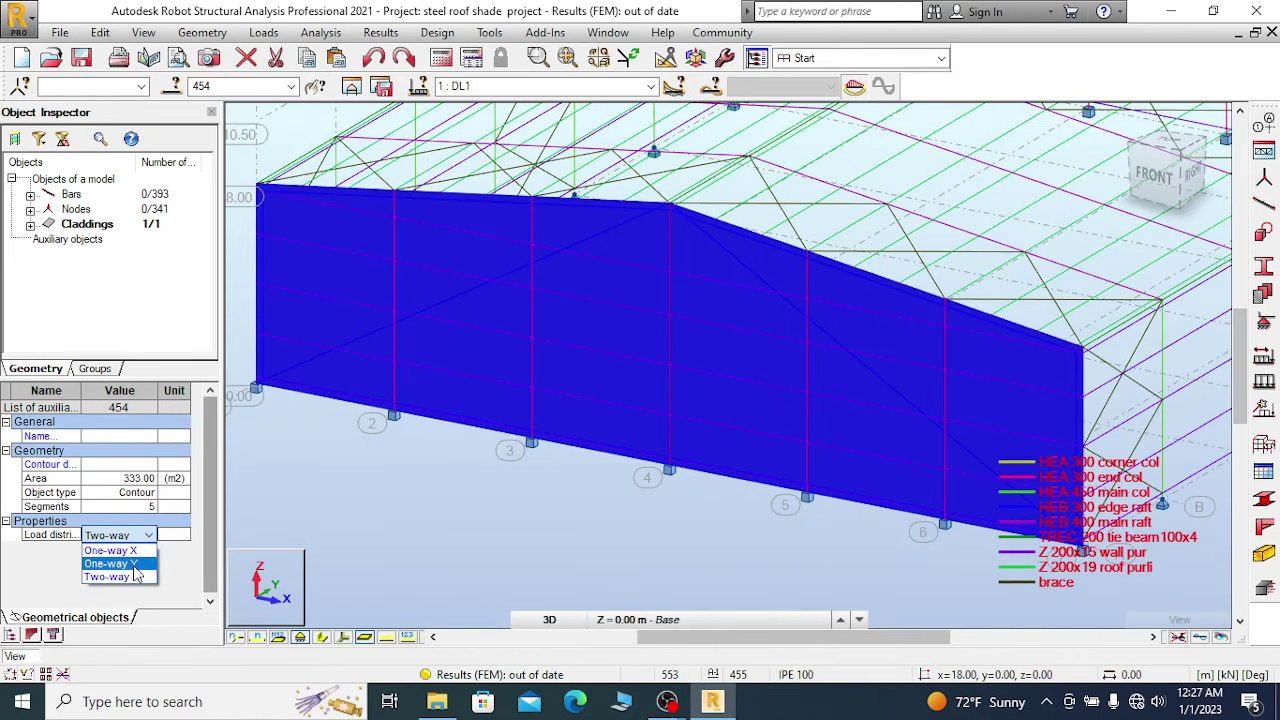
left_click(110, 563)
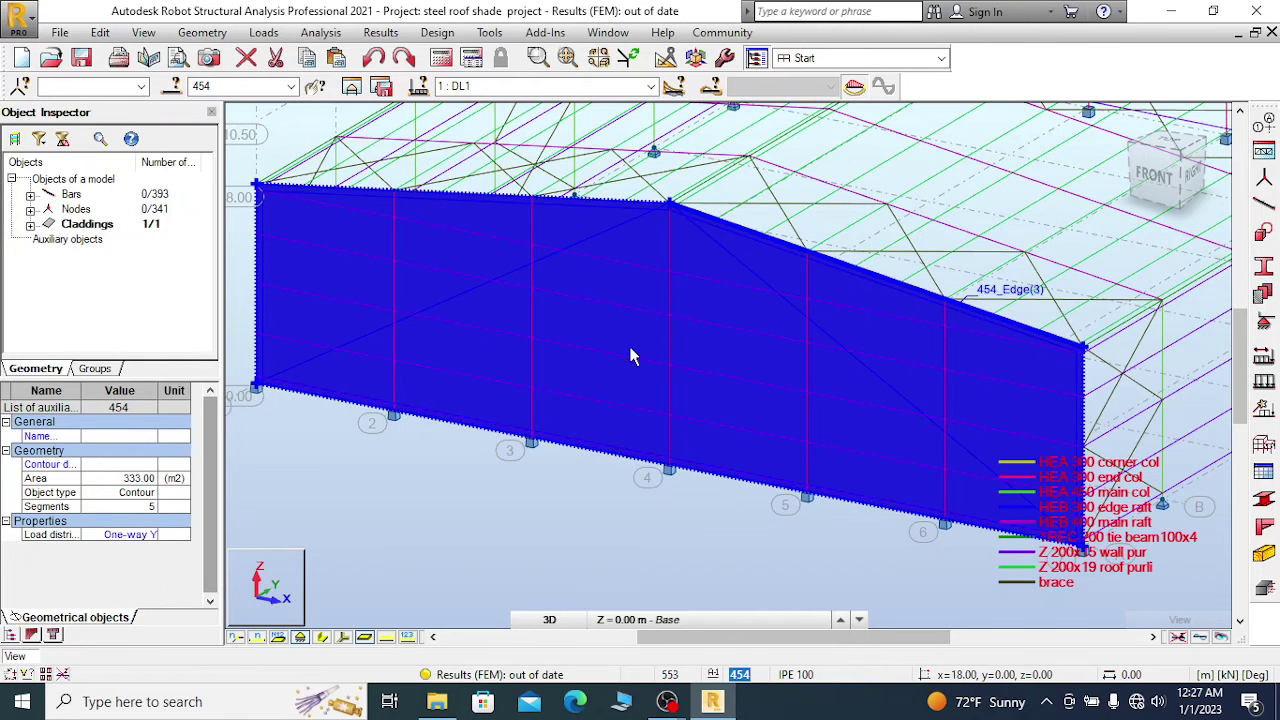
Copy the front gable cladding 42 m along Y, from the corner column base at gridlines 7-A to the one at 7-H.
scroll(629, 346, "down", 2)
scroll(602, 366, "down", 4)
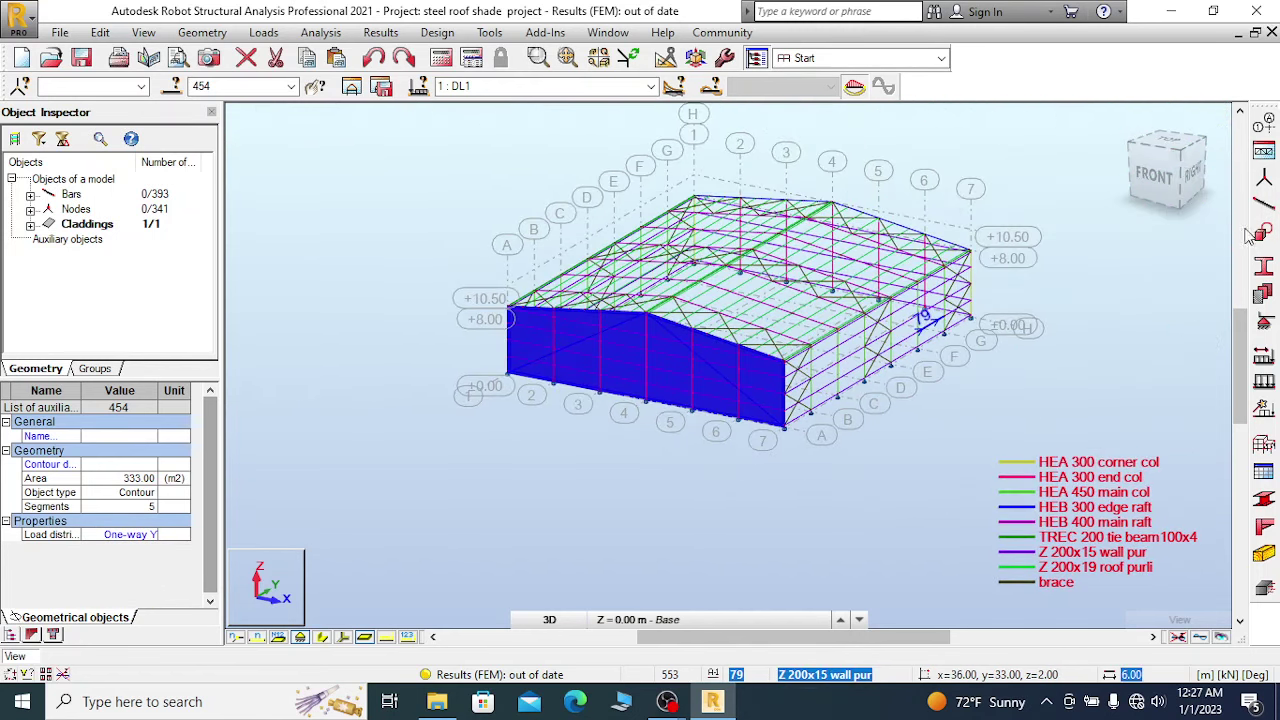
left_click(1183, 152)
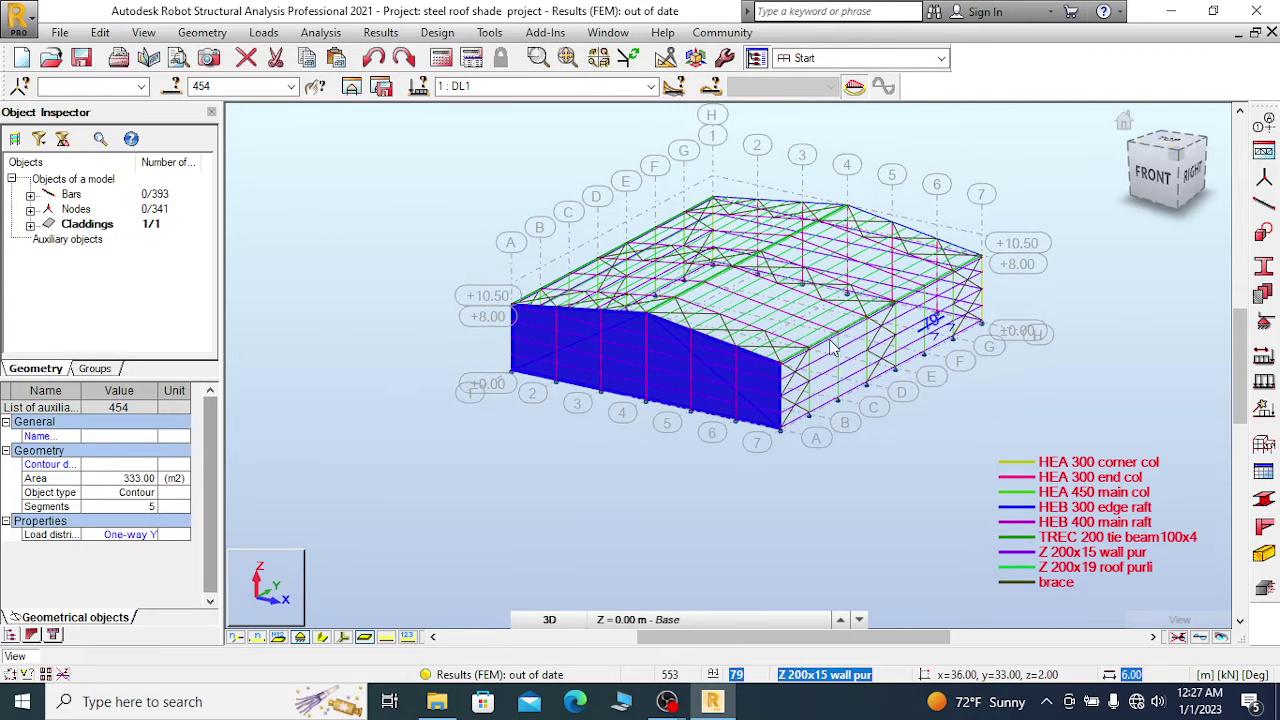
left_click(100, 33)
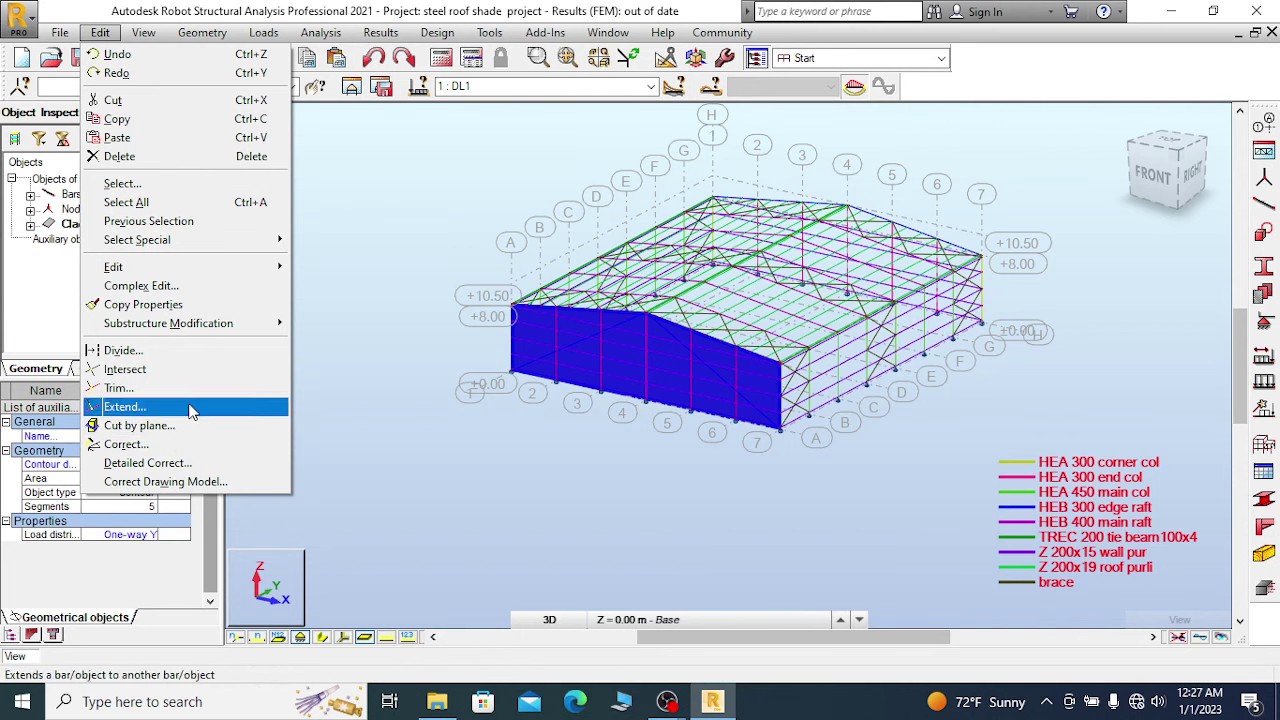
mouse_move(179, 272)
left_click(340, 267)
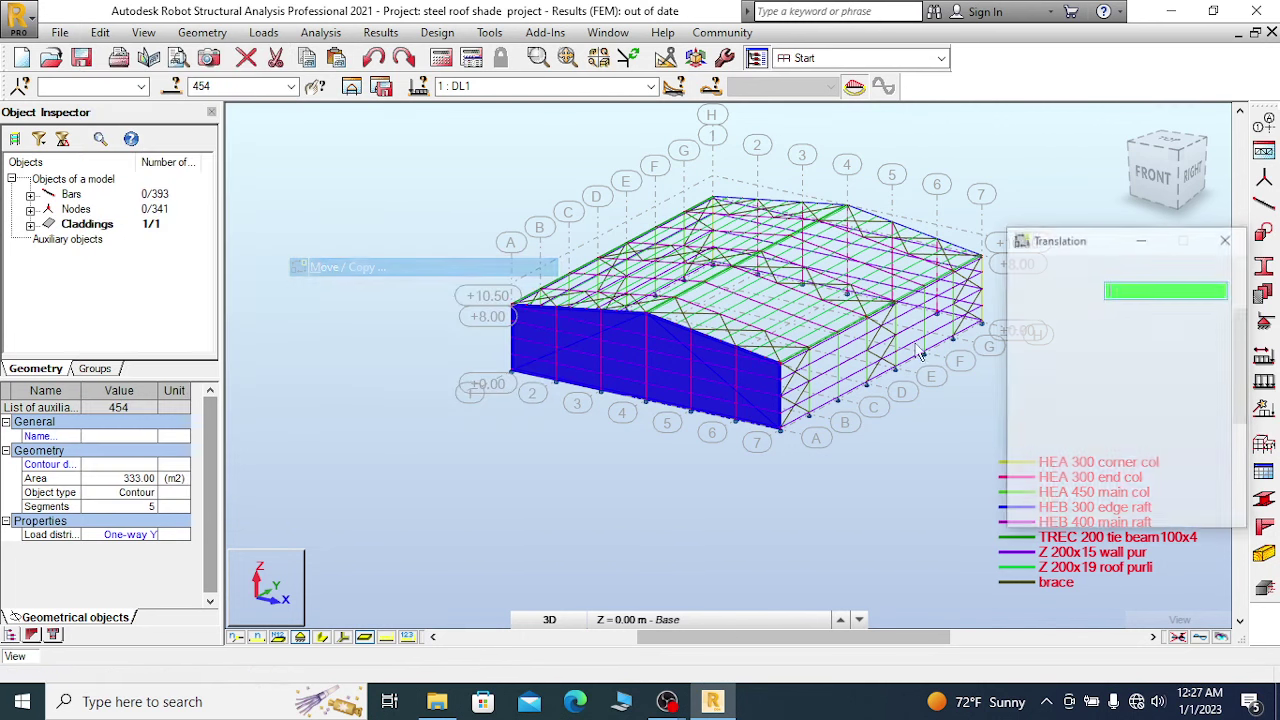
scroll(873, 459, "up", 2)
scroll(873, 459, "up", 6)
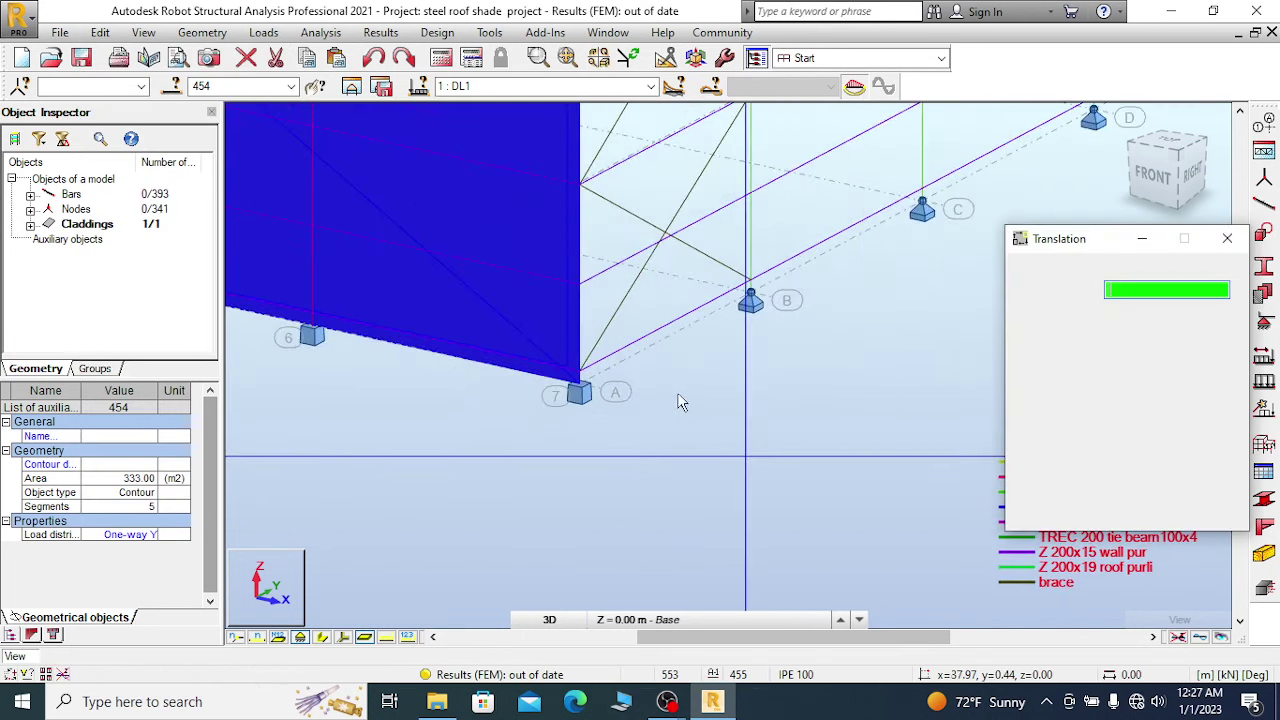
left_click(524, 385)
scroll(524, 385, "down", 4)
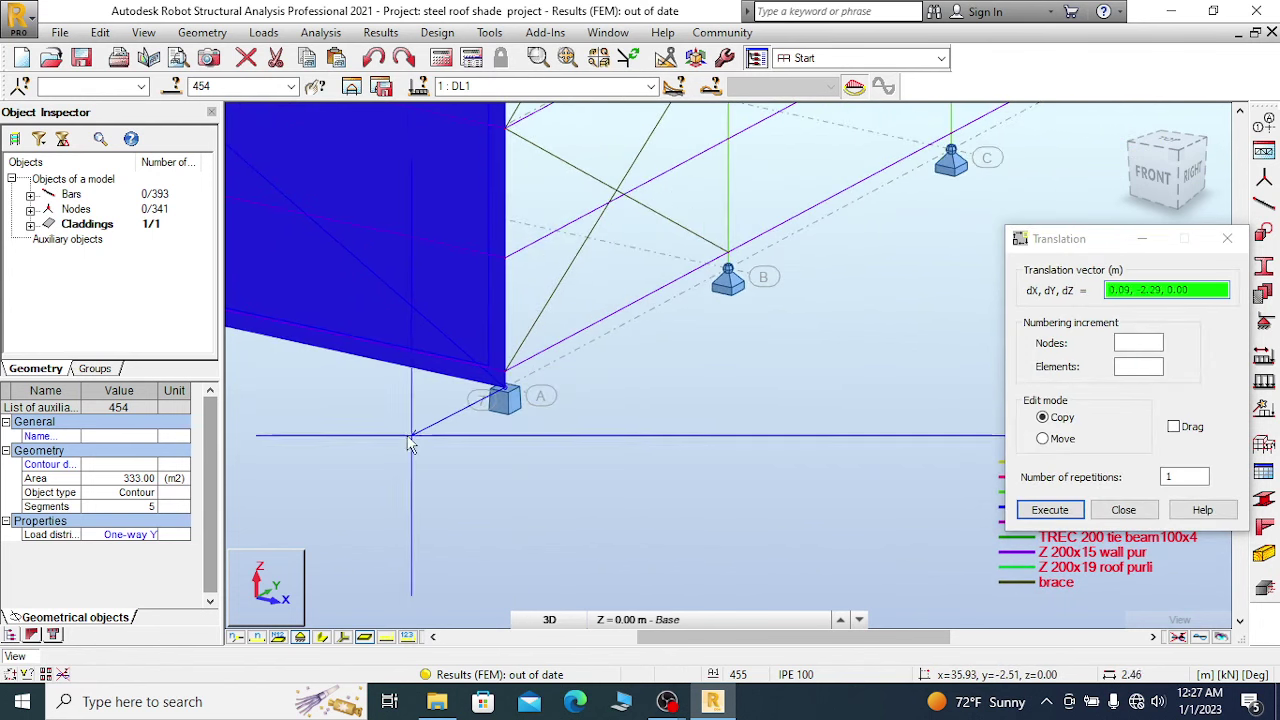
scroll(853, 218, "up", 5)
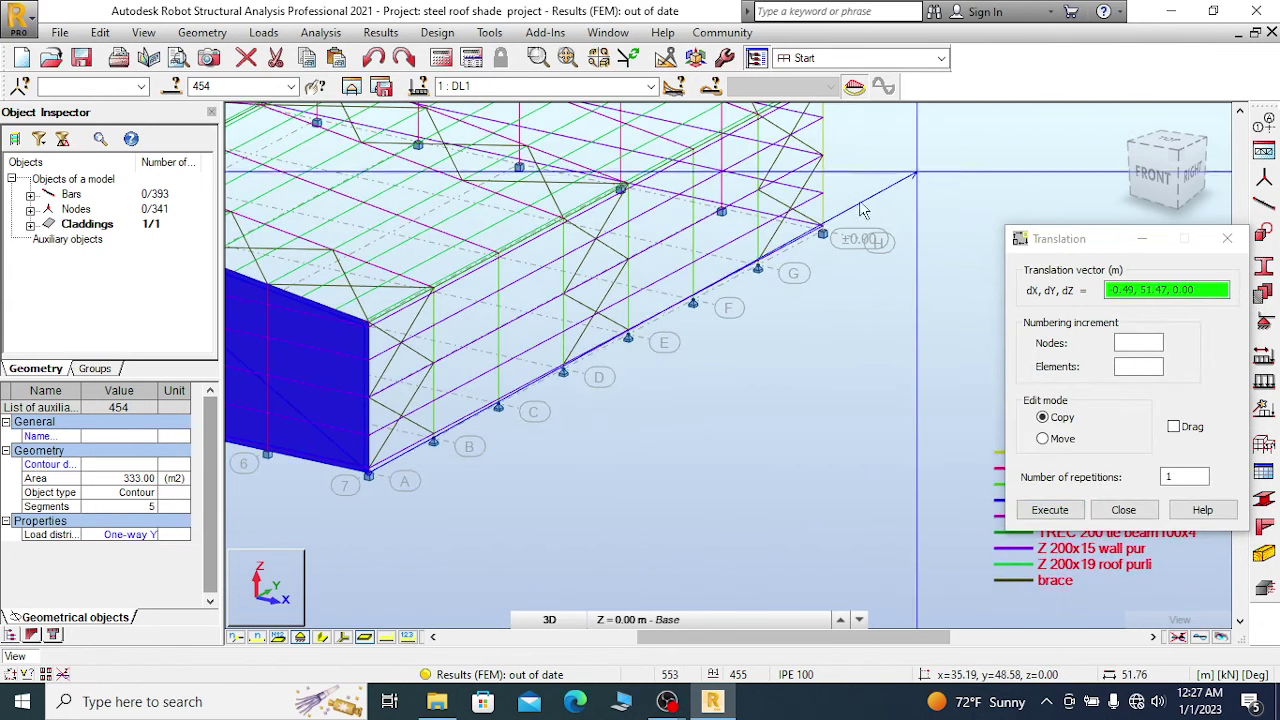
scroll(853, 218, "up", 3)
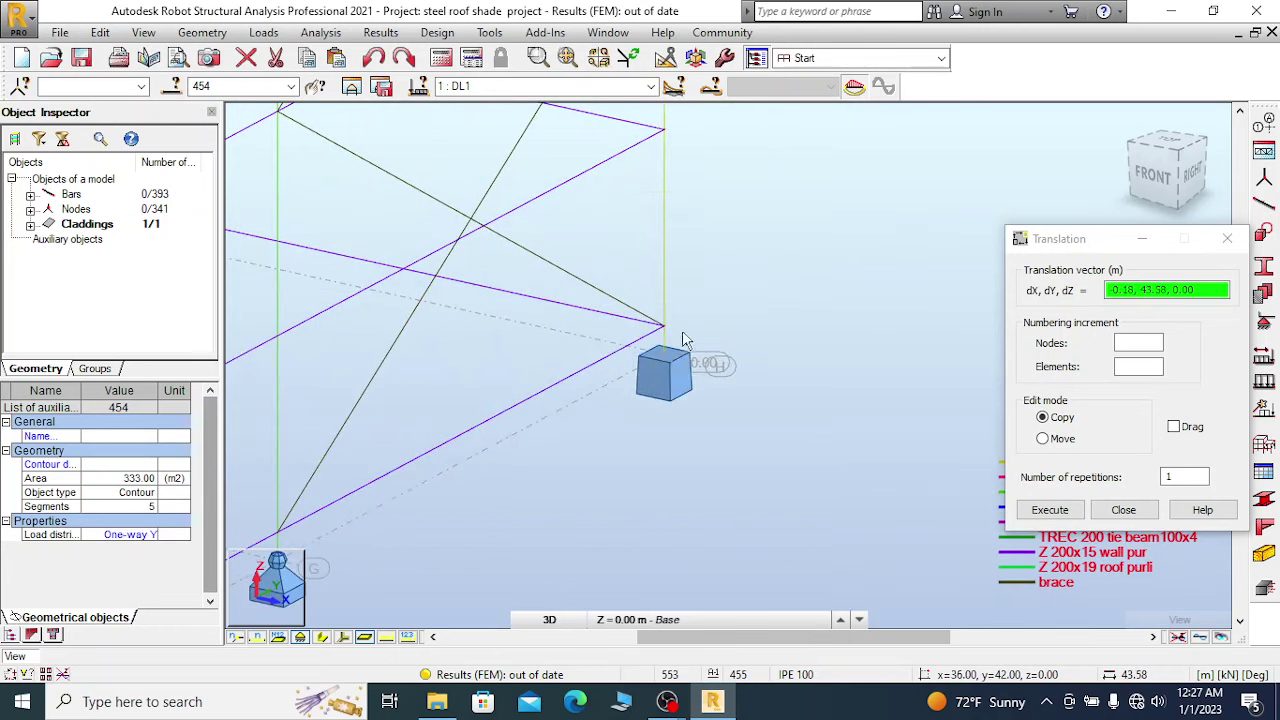
left_click(664, 355)
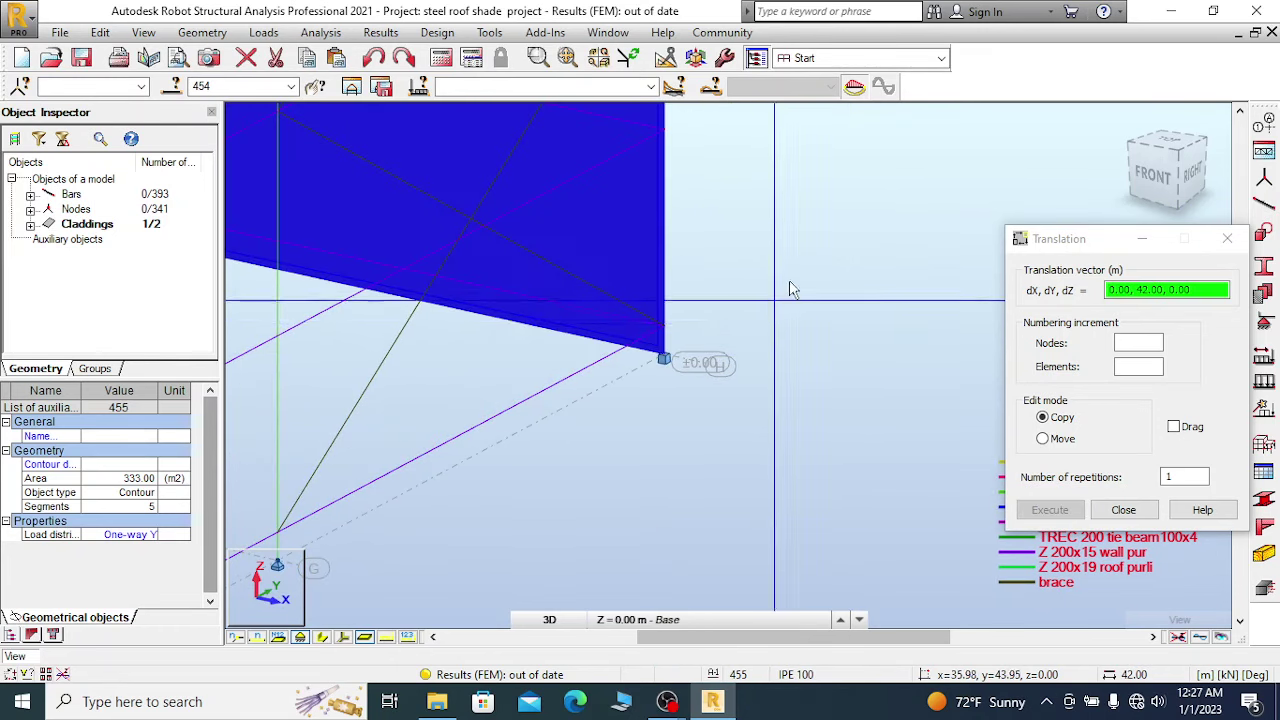
scroll(789, 283, "down", 2)
scroll(755, 420, "down", 2)
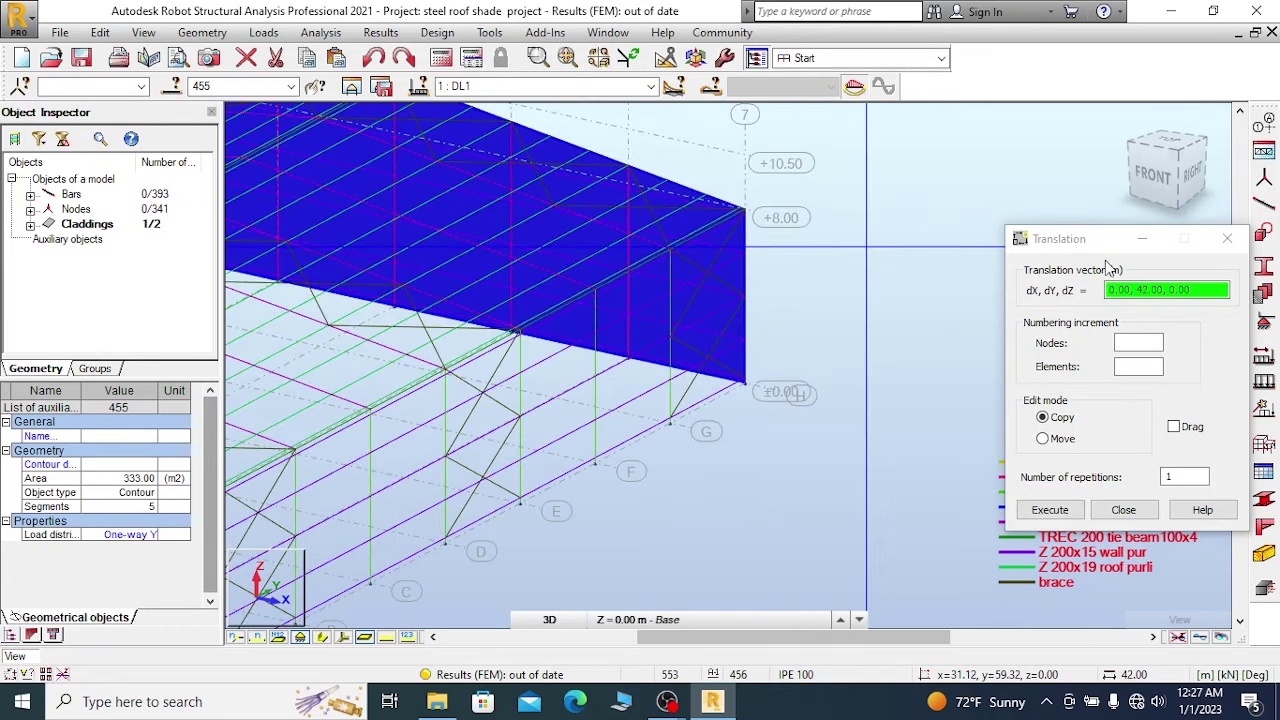
right_click(801, 170)
left_click(866, 185)
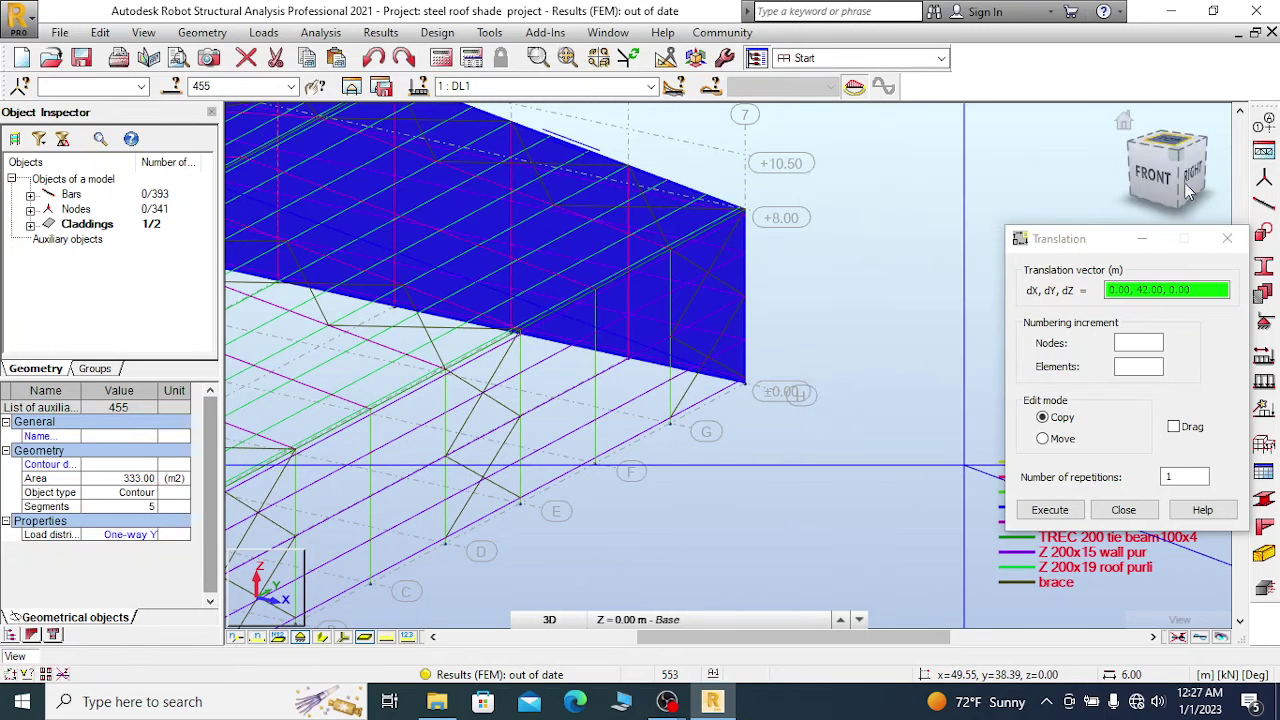
left_click(1222, 243)
Turn to the rear gable, isolate its copied cladding in its own view and display its local coordinate system.
left_click(1189, 165)
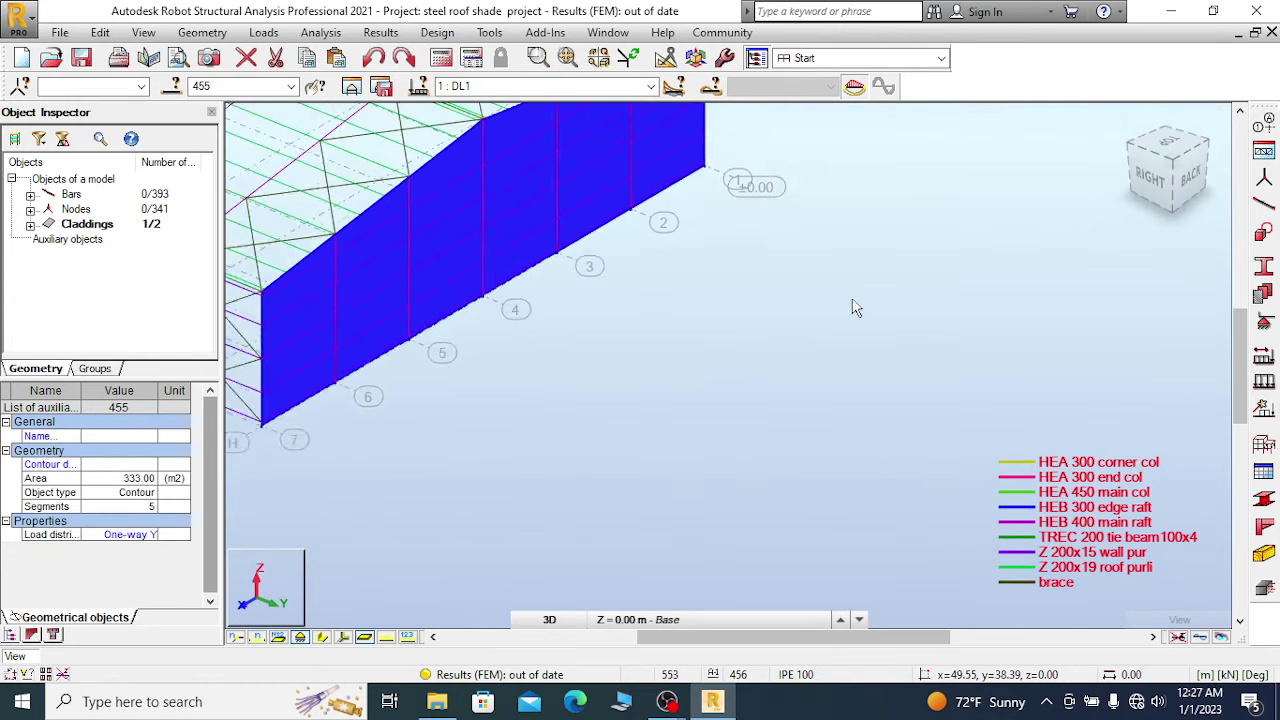
right_click(722, 260)
left_click(757, 268)
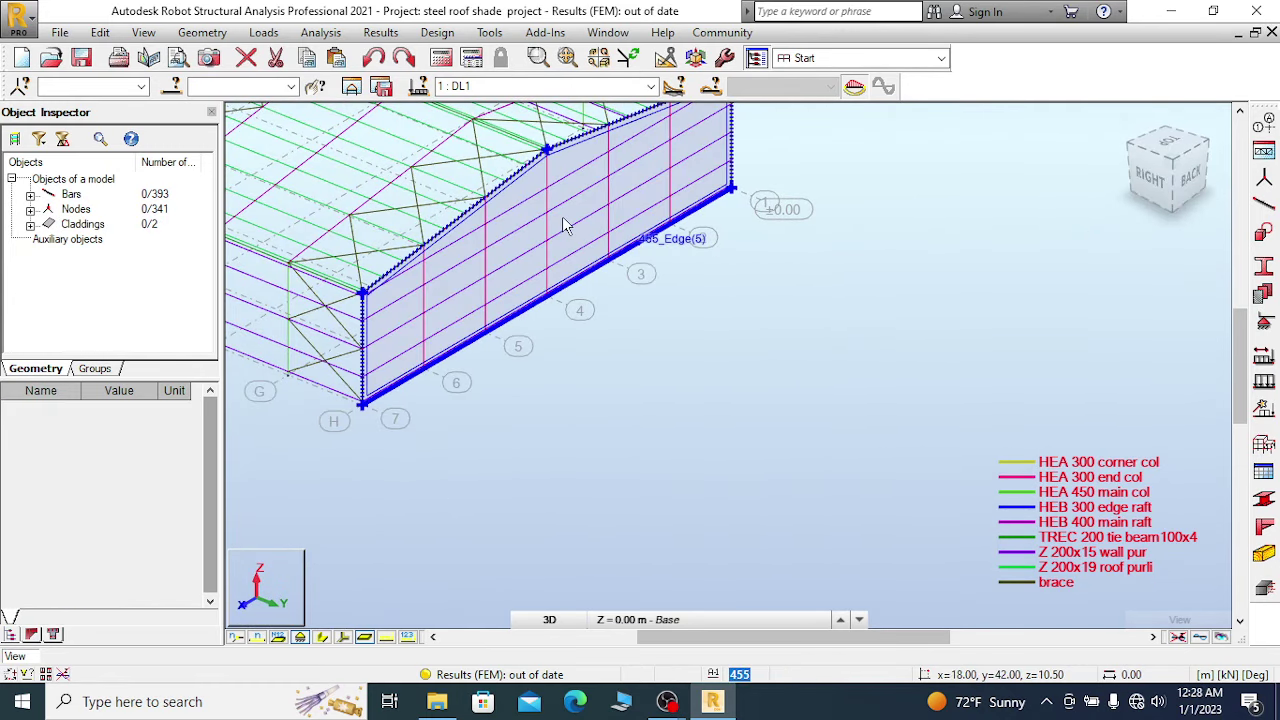
left_click(352, 86)
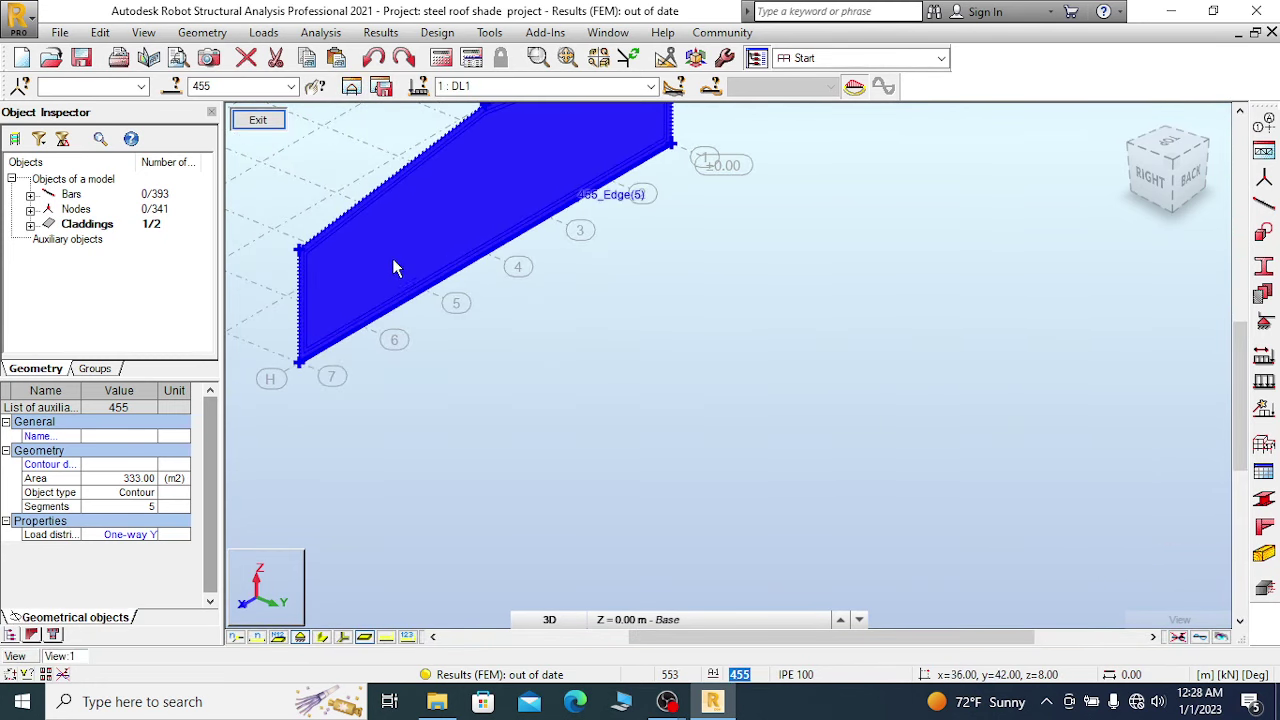
left_click(343, 638)
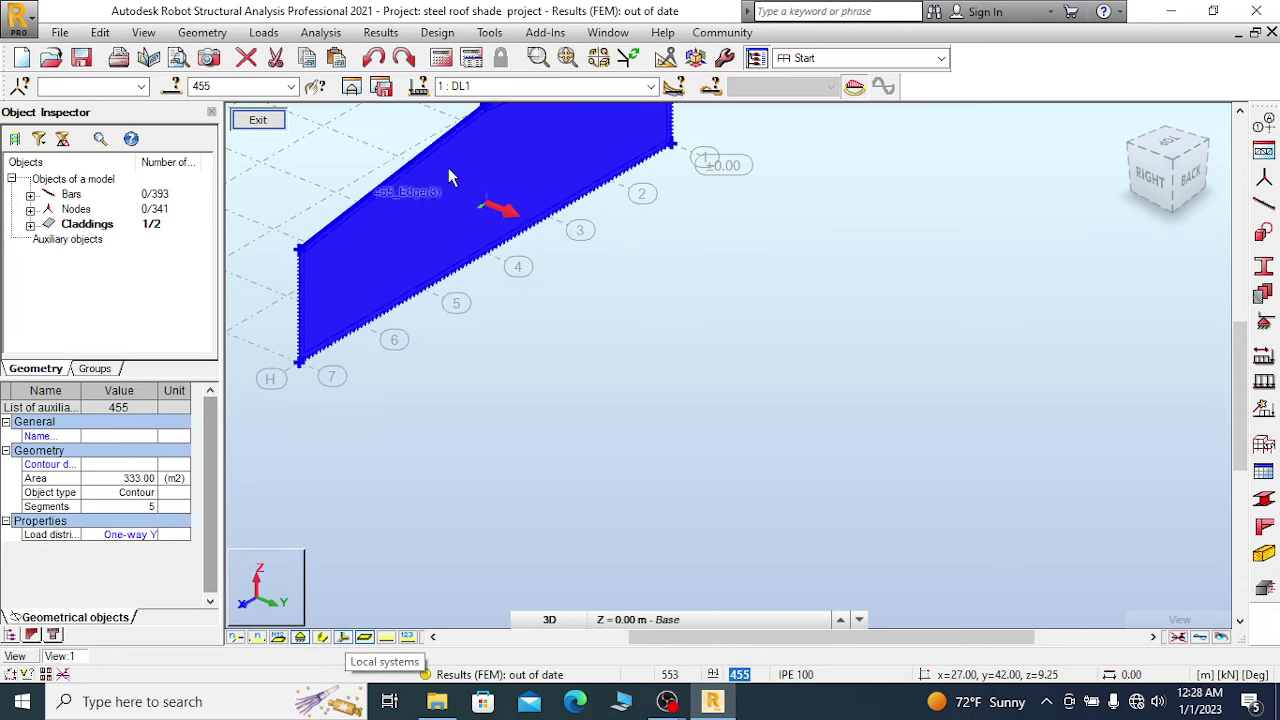
Examine the rear gable cladding's local axes up close, leave the isolated view and clear the selection.
scroll(449, 167, "up", 2)
scroll(503, 225, "up", 3)
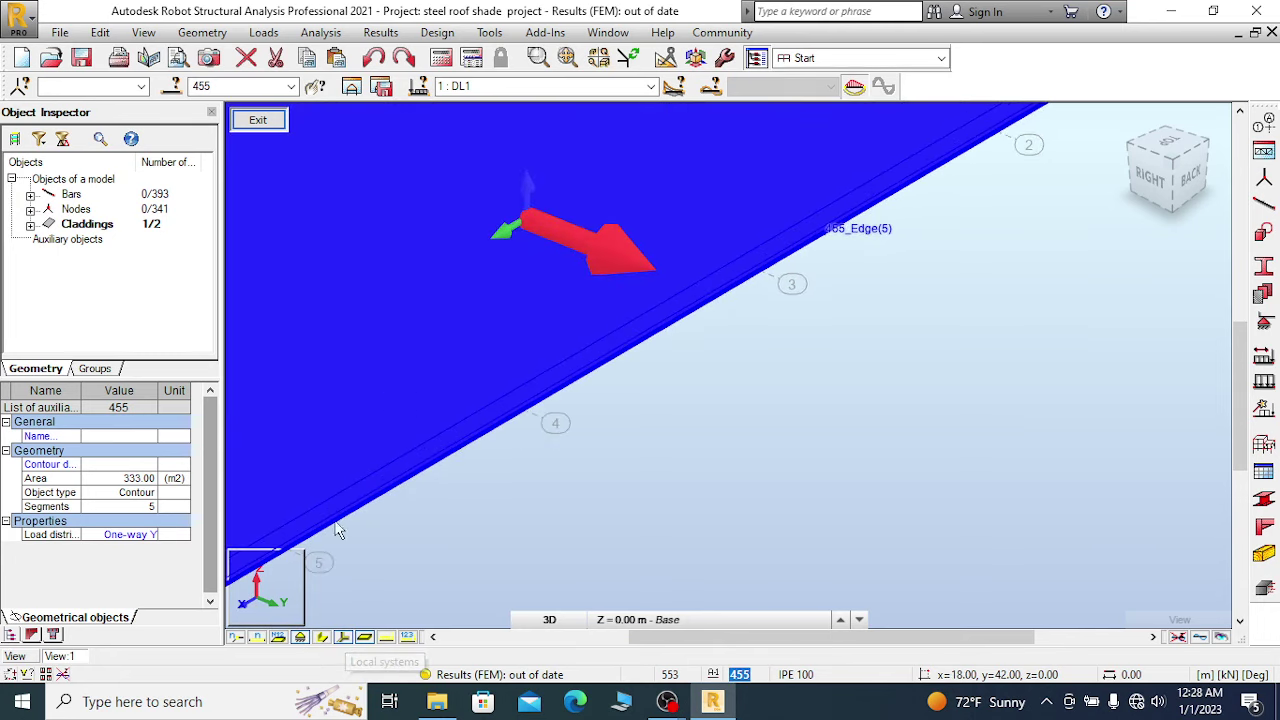
scroll(585, 214, "down", 5)
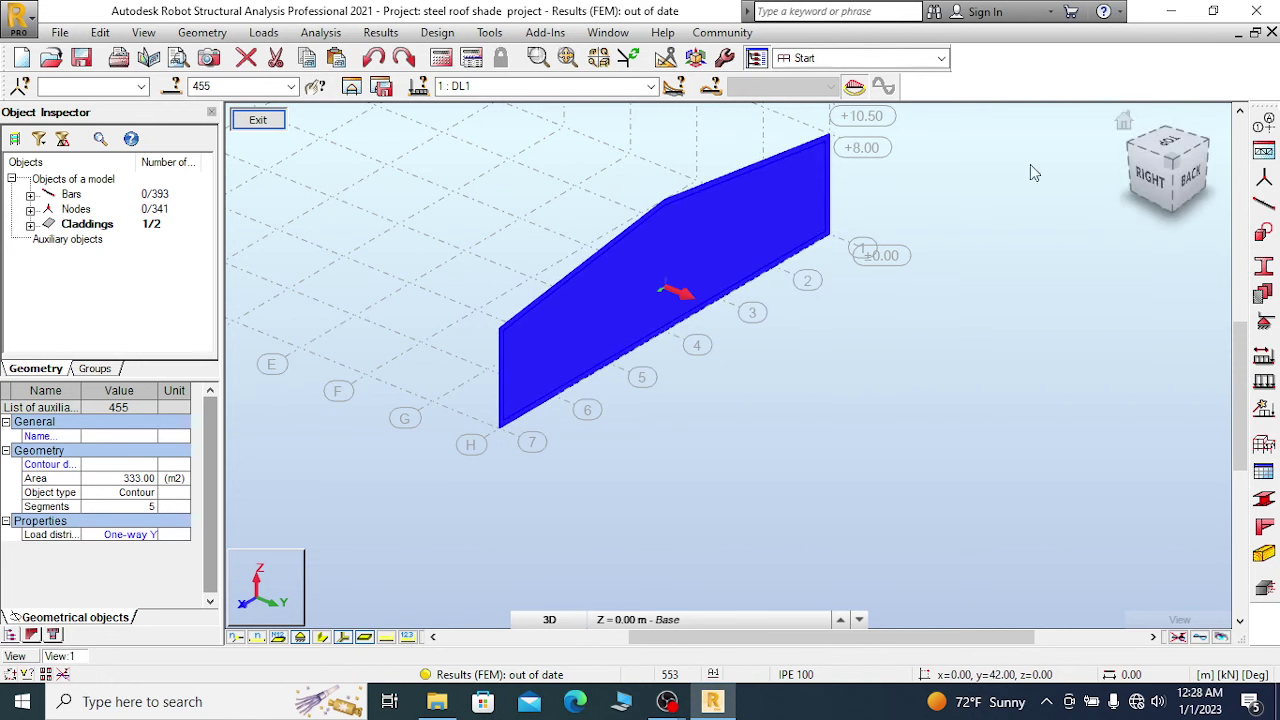
key("Escape")
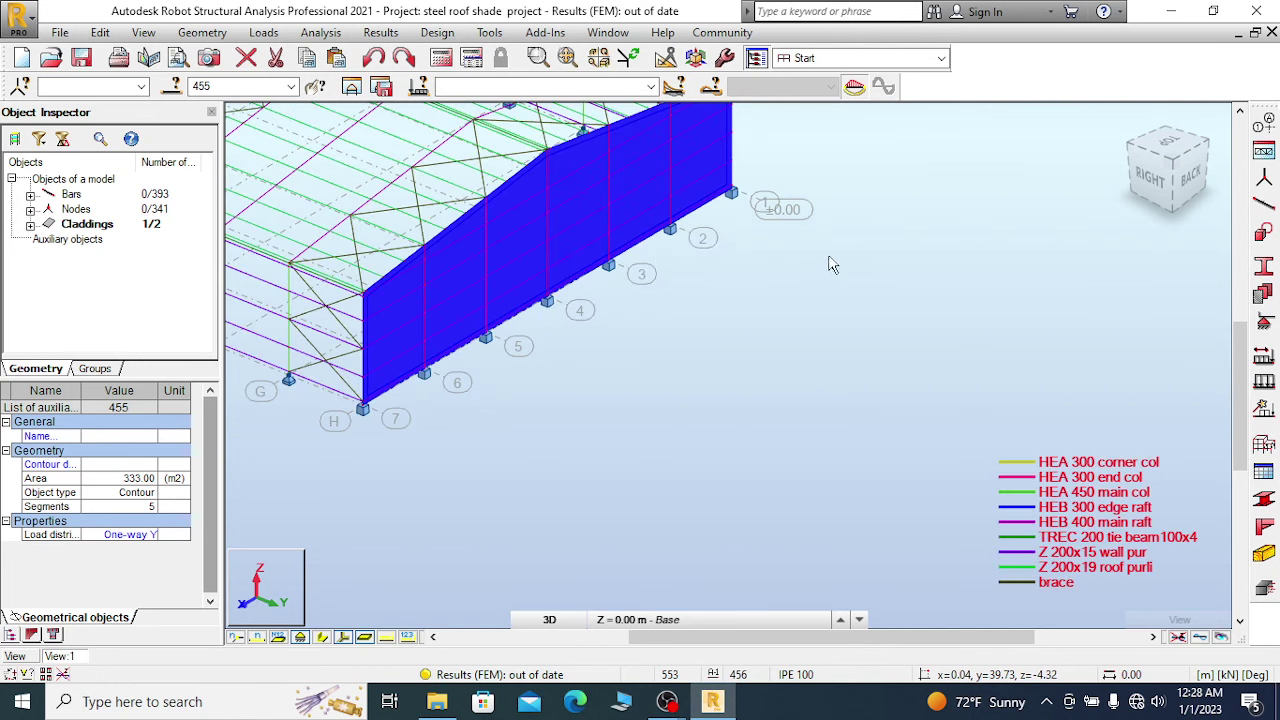
scroll(862, 293, "down", 3)
right_click(787, 218)
left_click(850, 230)
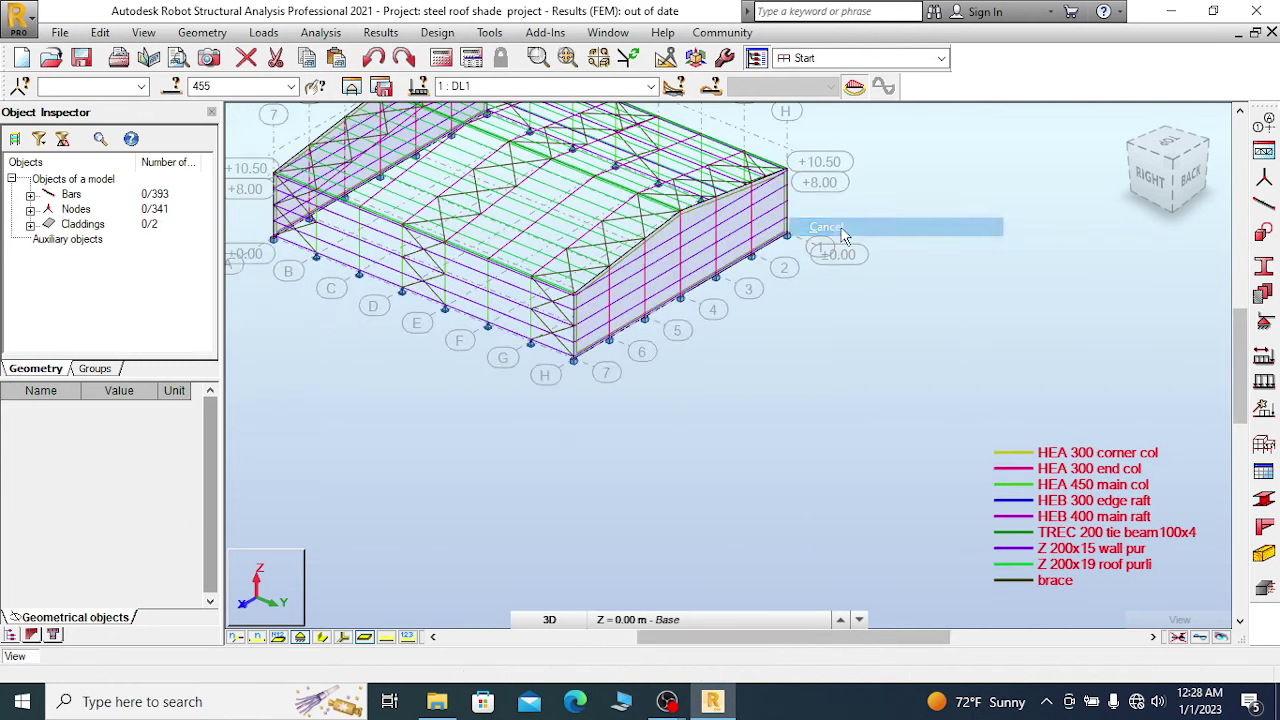
scroll(797, 296, "down", 2)
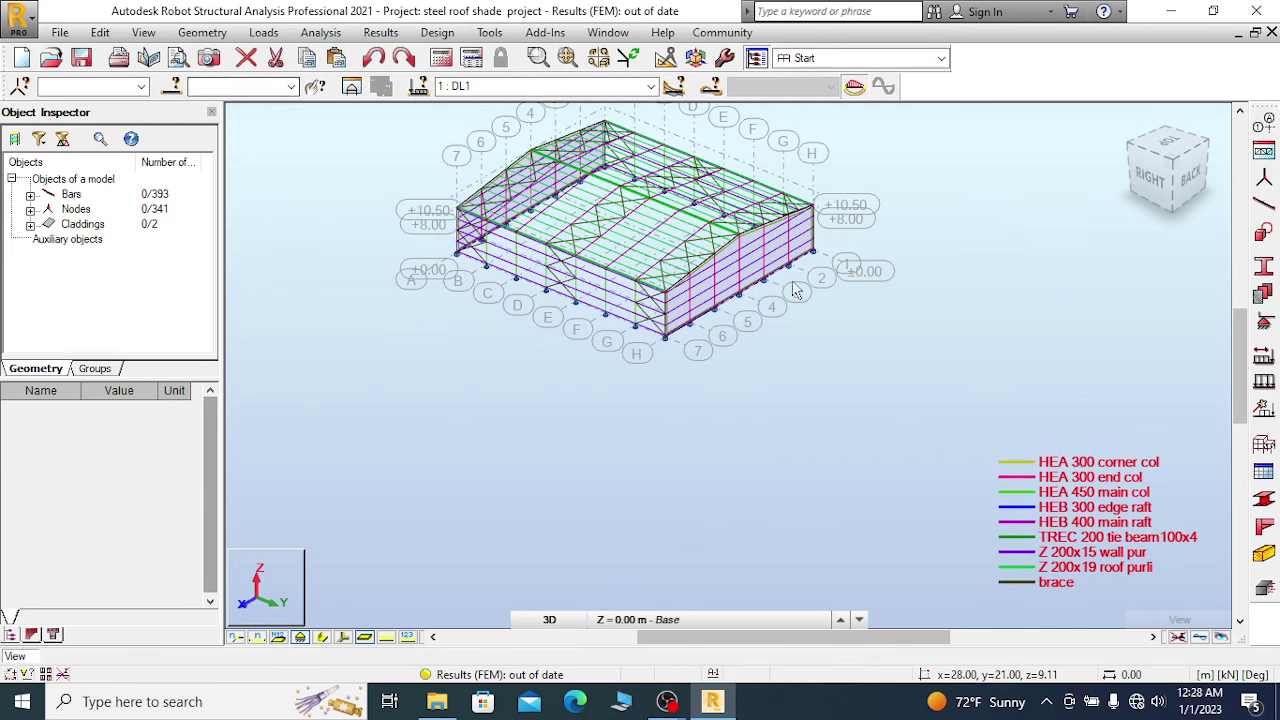
scroll(545, 292, "up", 2)
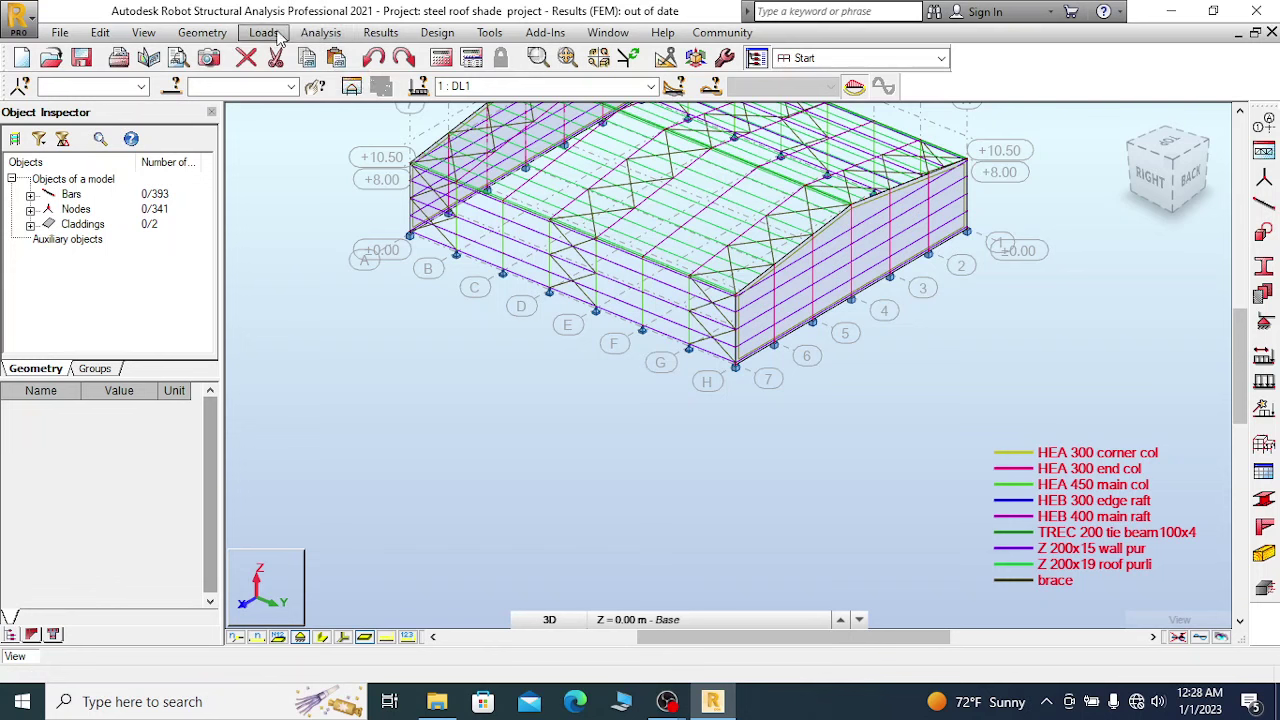
Start a new contour cladding on the gridline 7 side wall from the base and 8 m eave node of corner column 7-H.
left_click(200, 33)
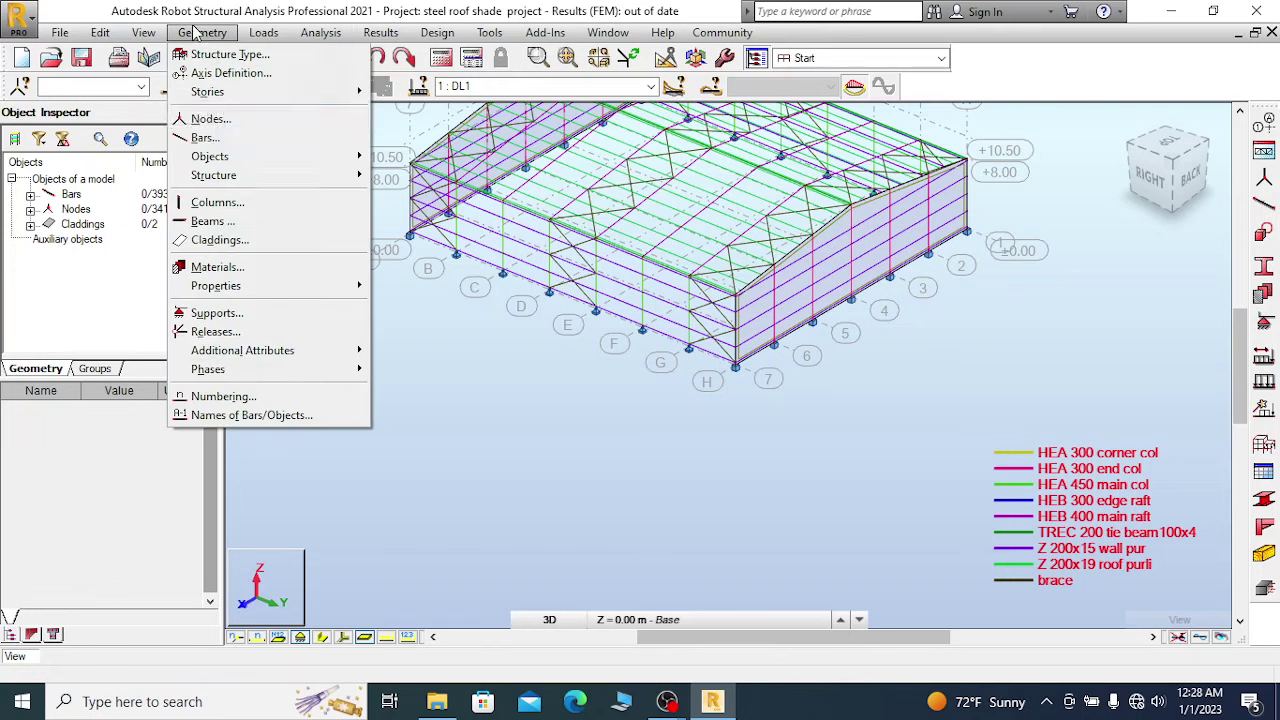
left_click(238, 242)
scroll(800, 297, "up", 5)
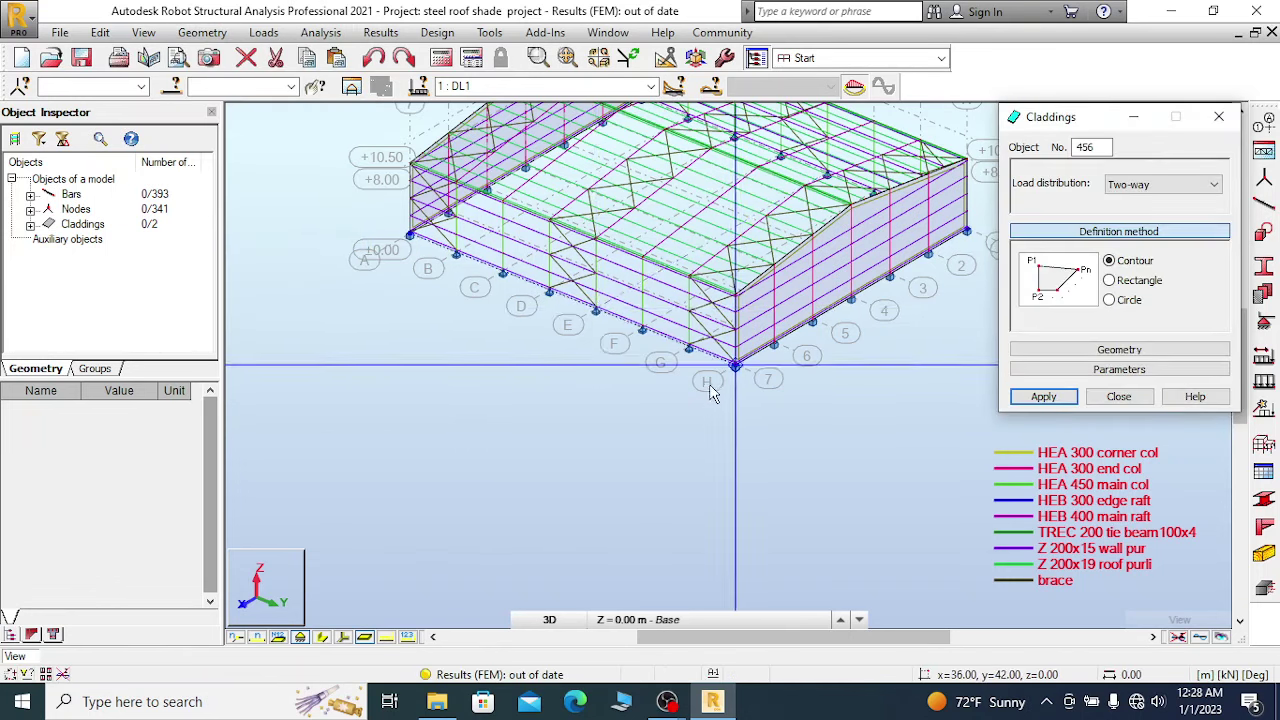
scroll(730, 330, "up", 2)
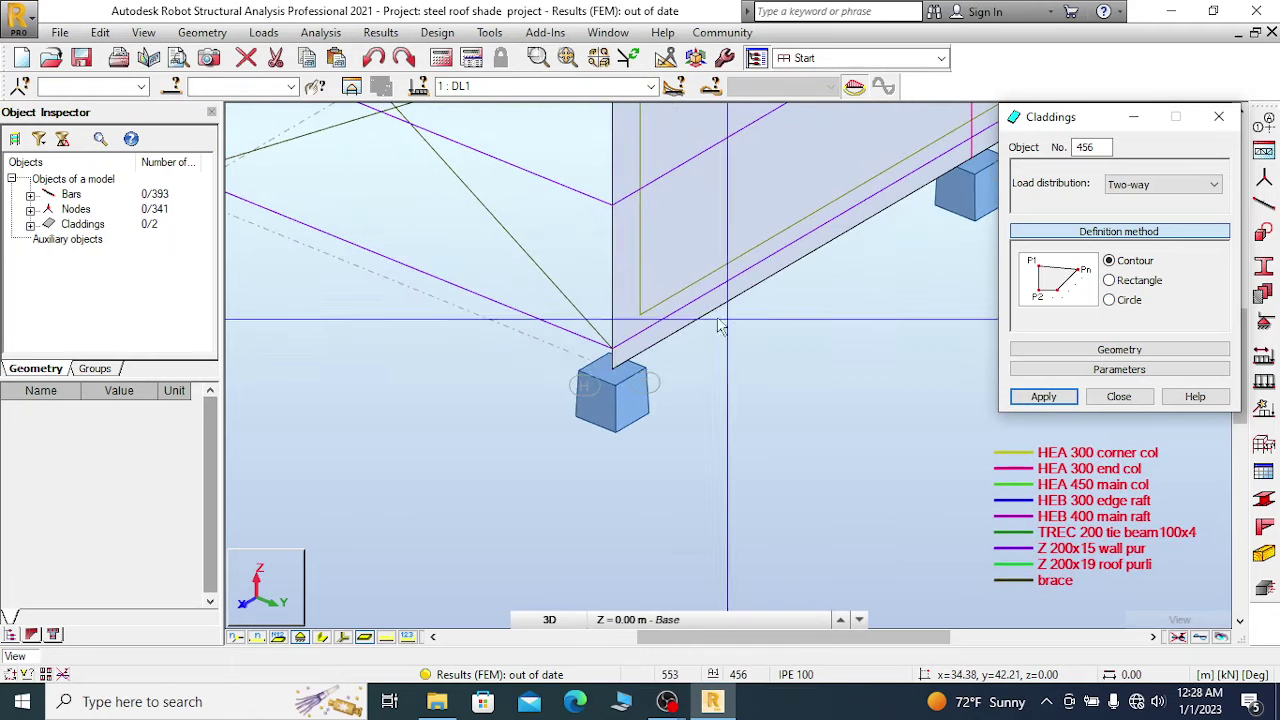
left_click(612, 372)
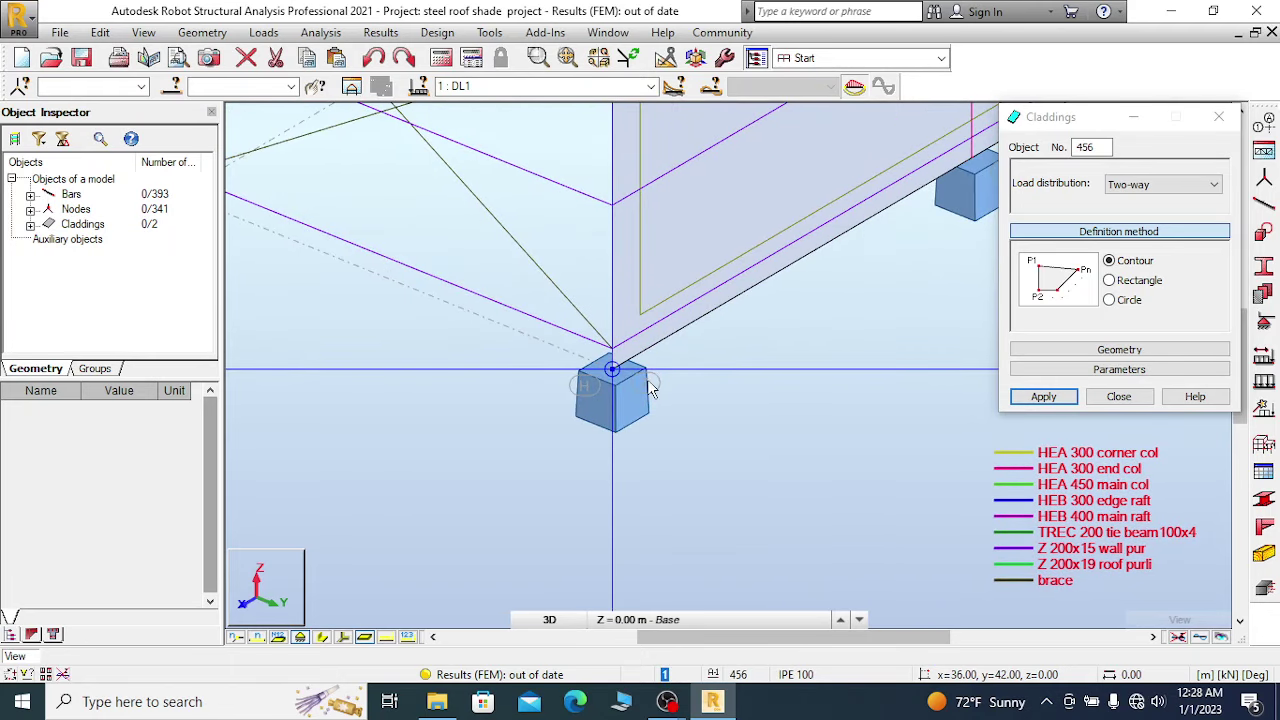
scroll(669, 450, "down", 6)
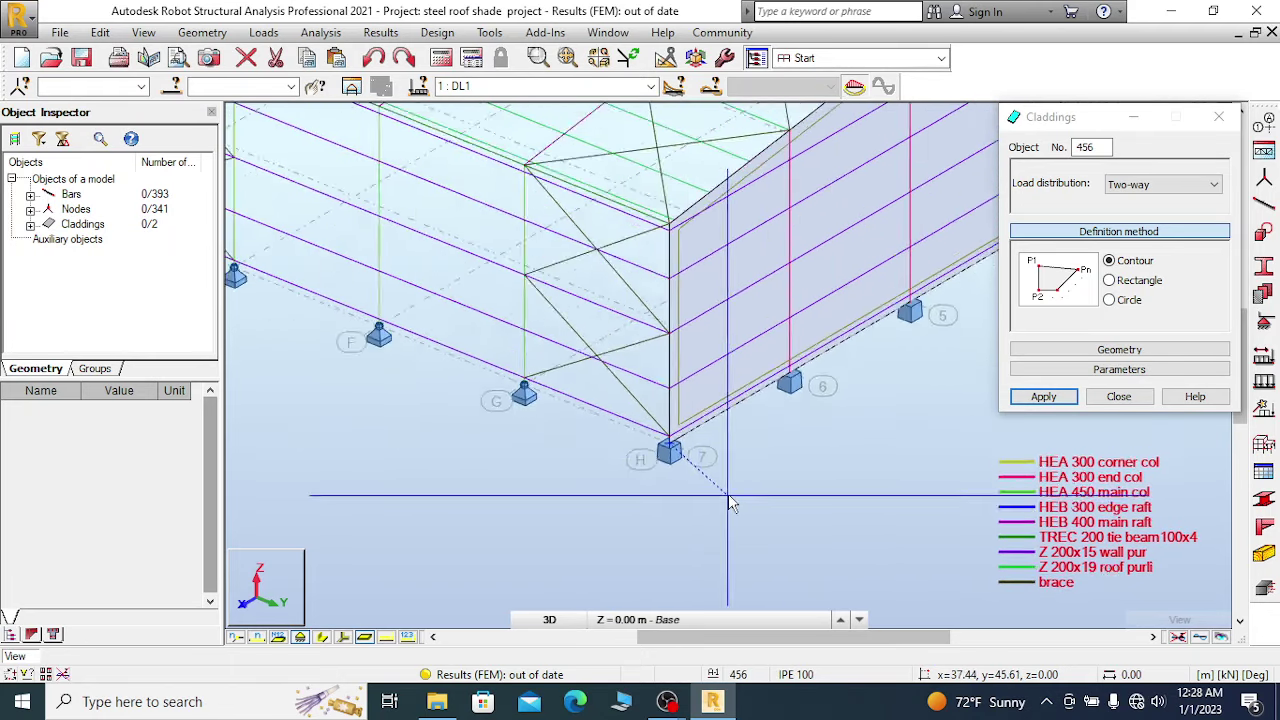
scroll(692, 292, "up", 3)
scroll(692, 292, "up", 4)
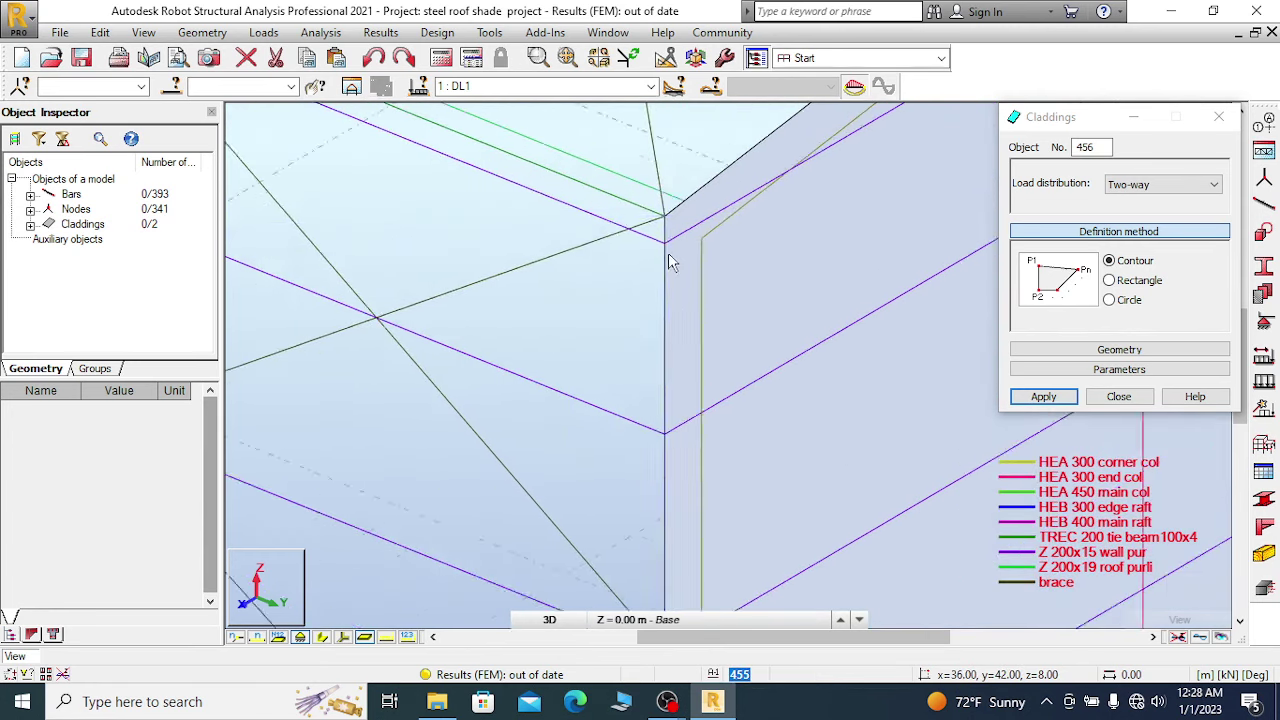
scroll(705, 210, "up", 2)
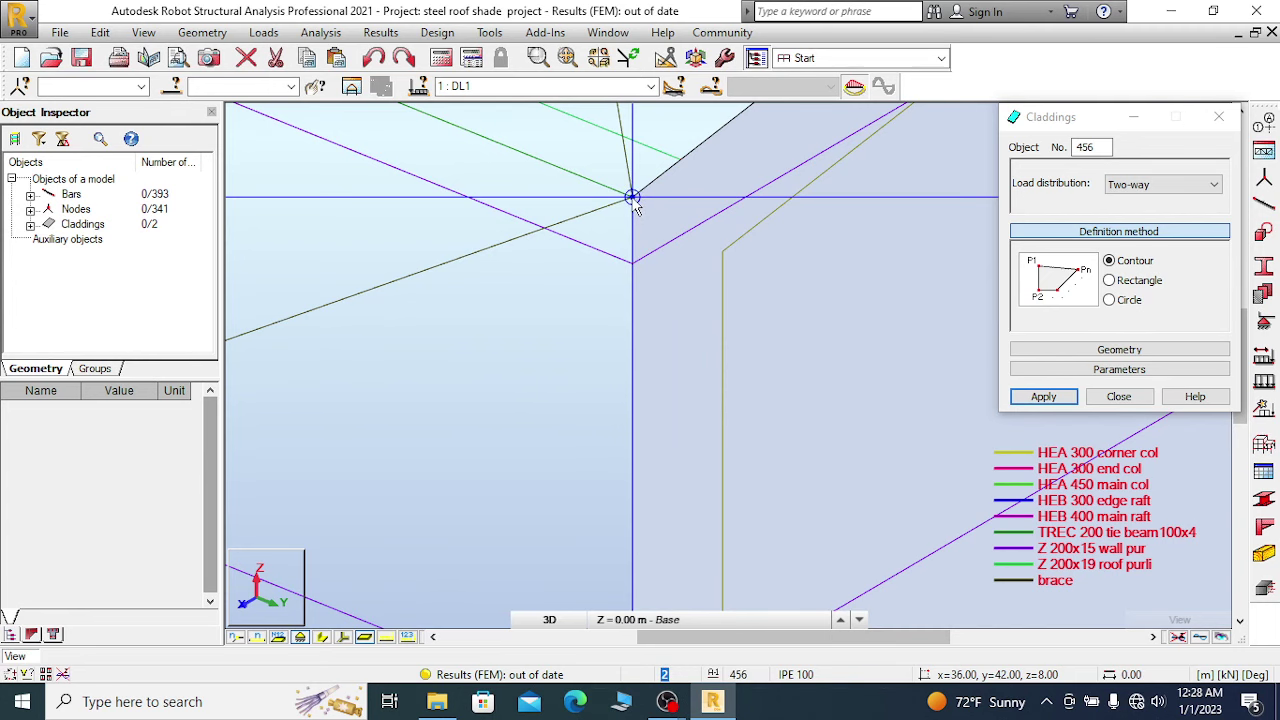
scroll(784, 310, "down", 5)
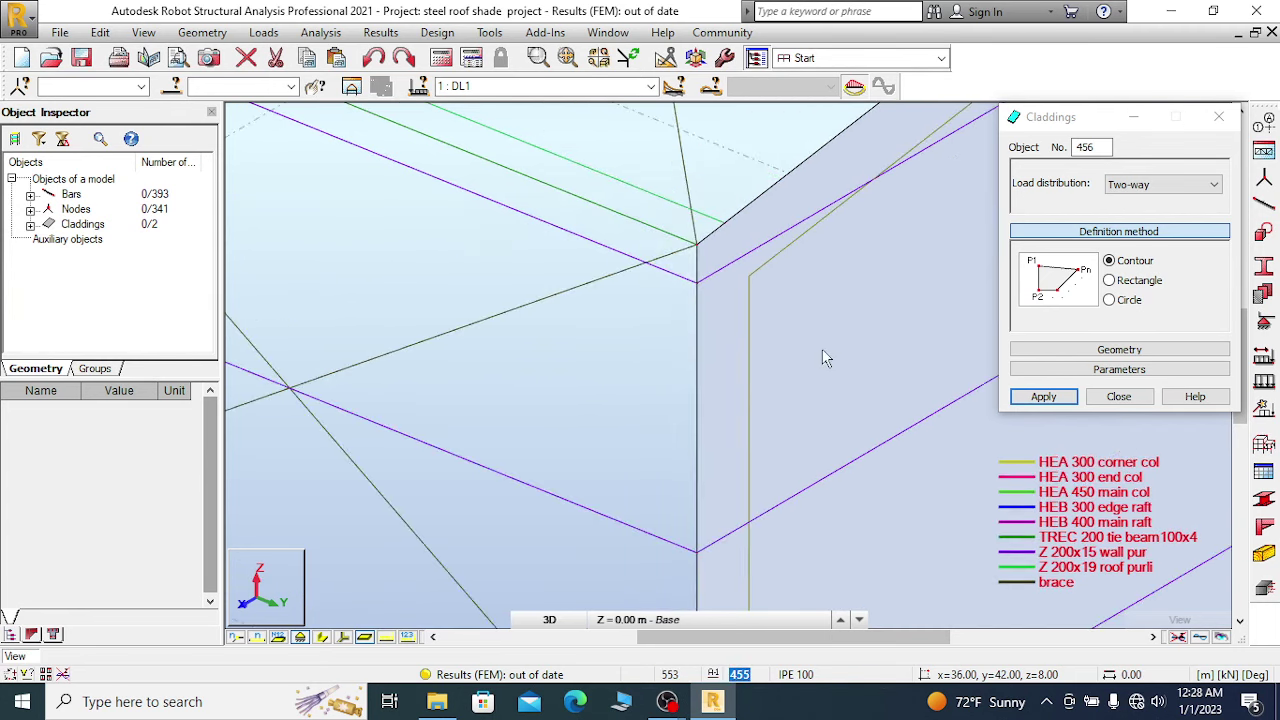
scroll(916, 393, "down", 5)
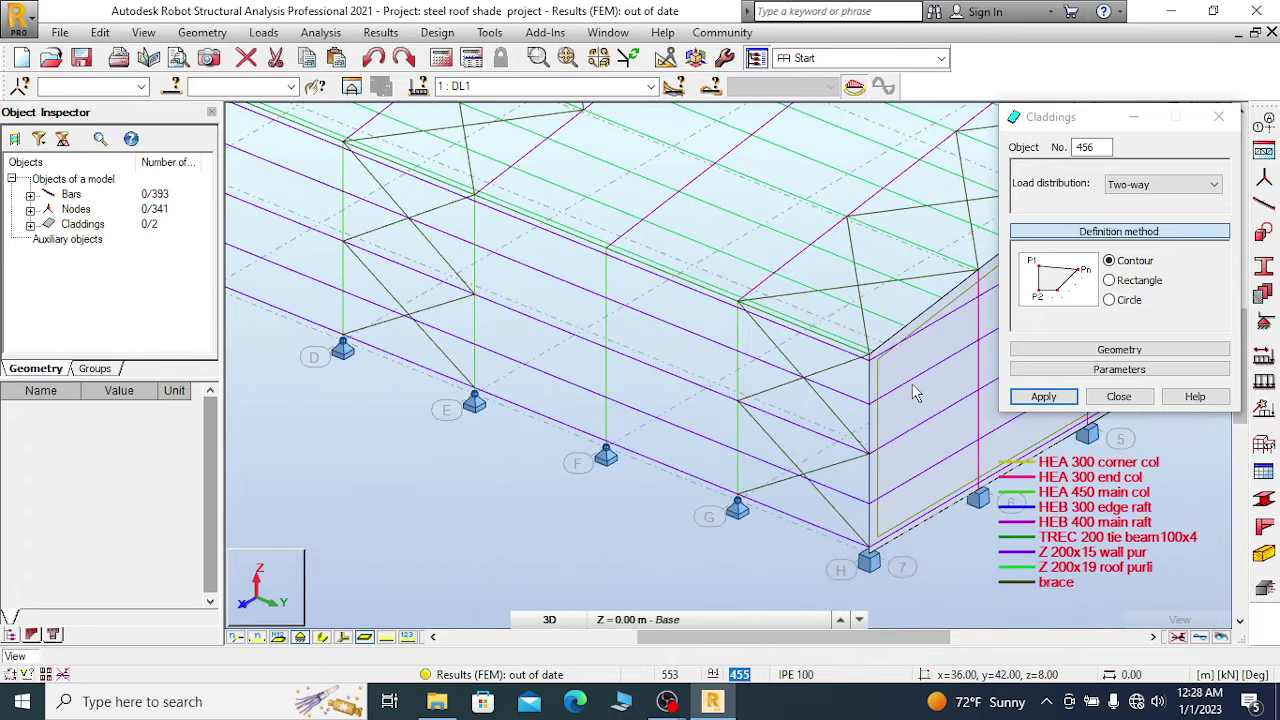
Turn to face the gridline 7 side wall and add the 8 m eave node of corner column 7-A to the contour.
middle_click_drag(912, 391, 940, 207, "shift")
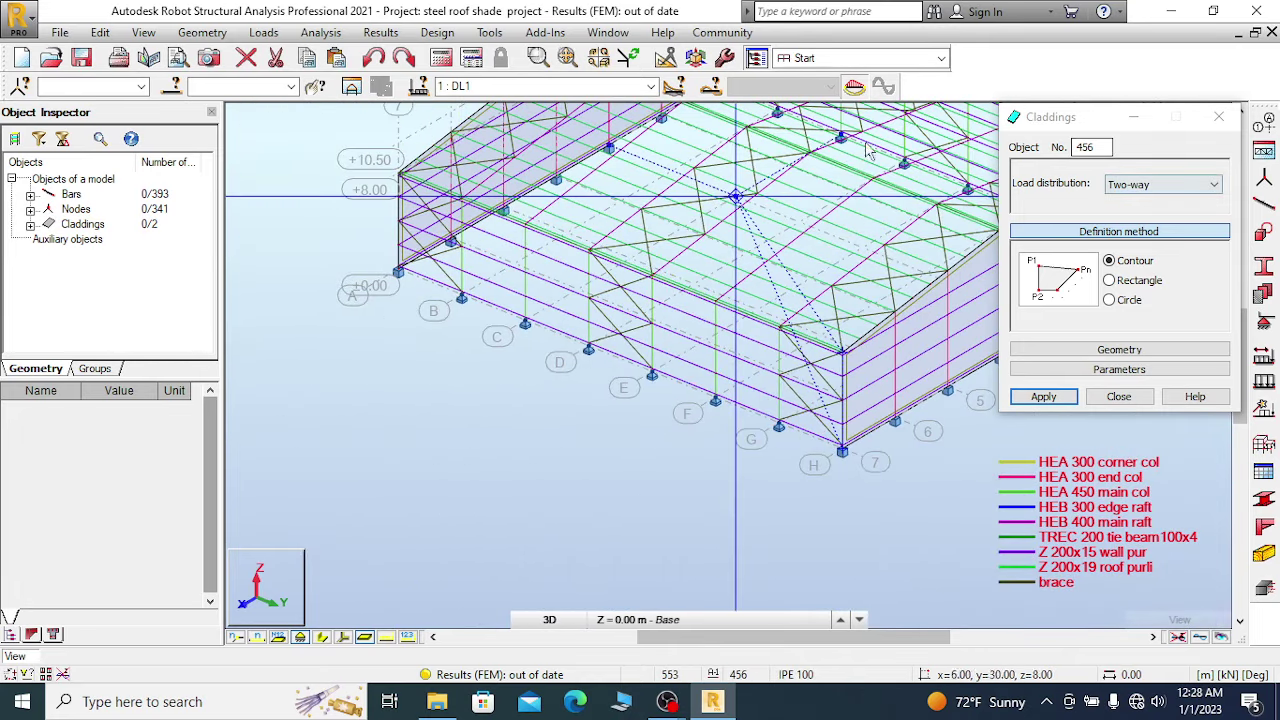
left_click_drag(1080, 117, 1165, 293)
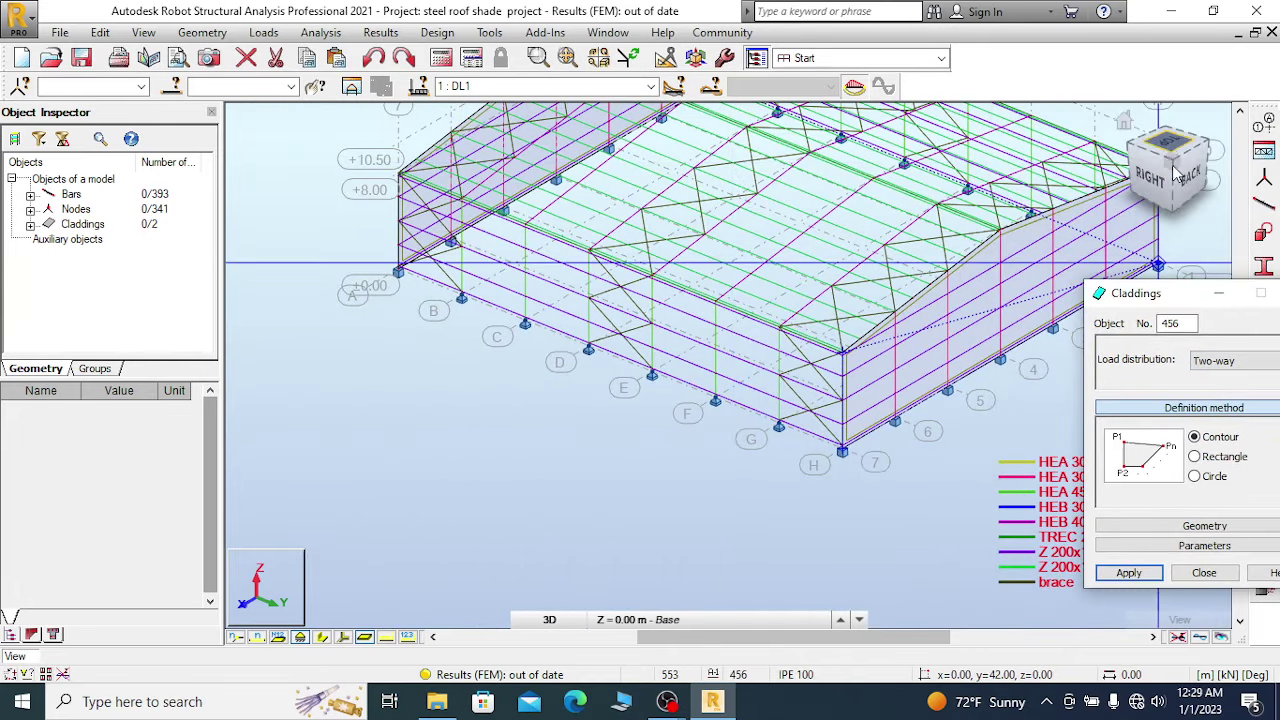
left_click_drag(1175, 168, 760, 230)
scroll(567, 294, "up", 5)
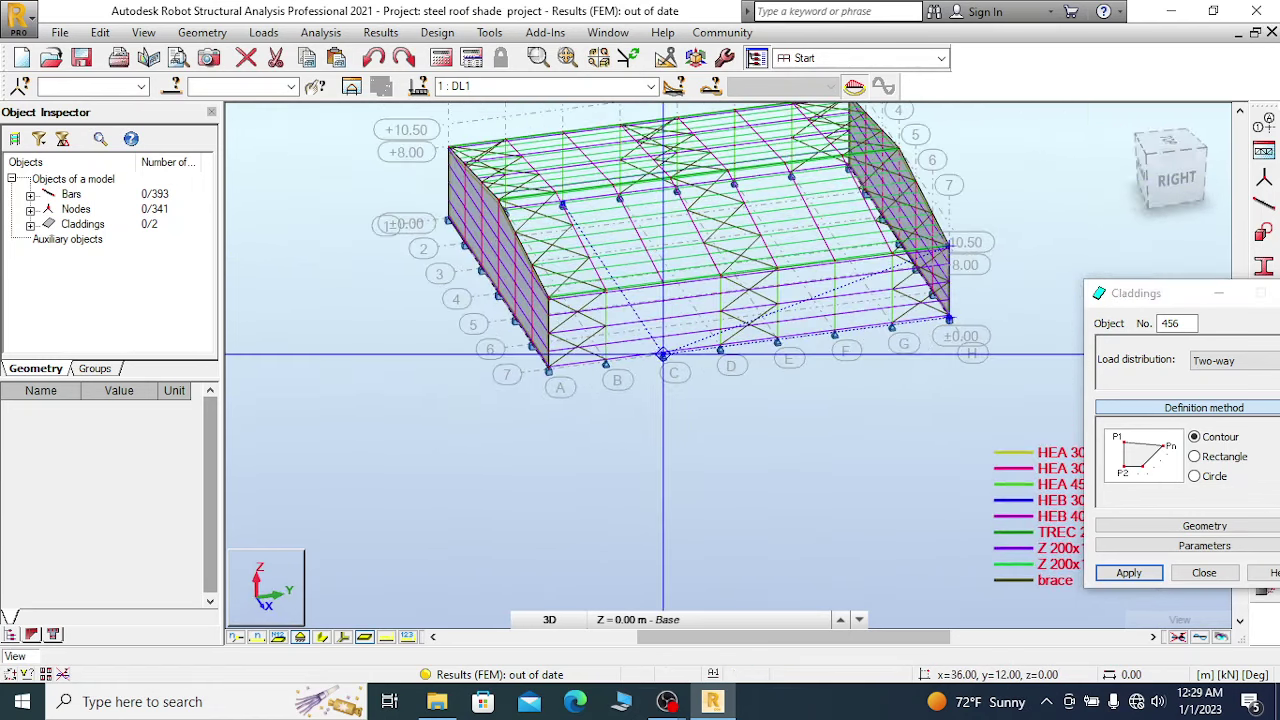
scroll(567, 294, "up", 6)
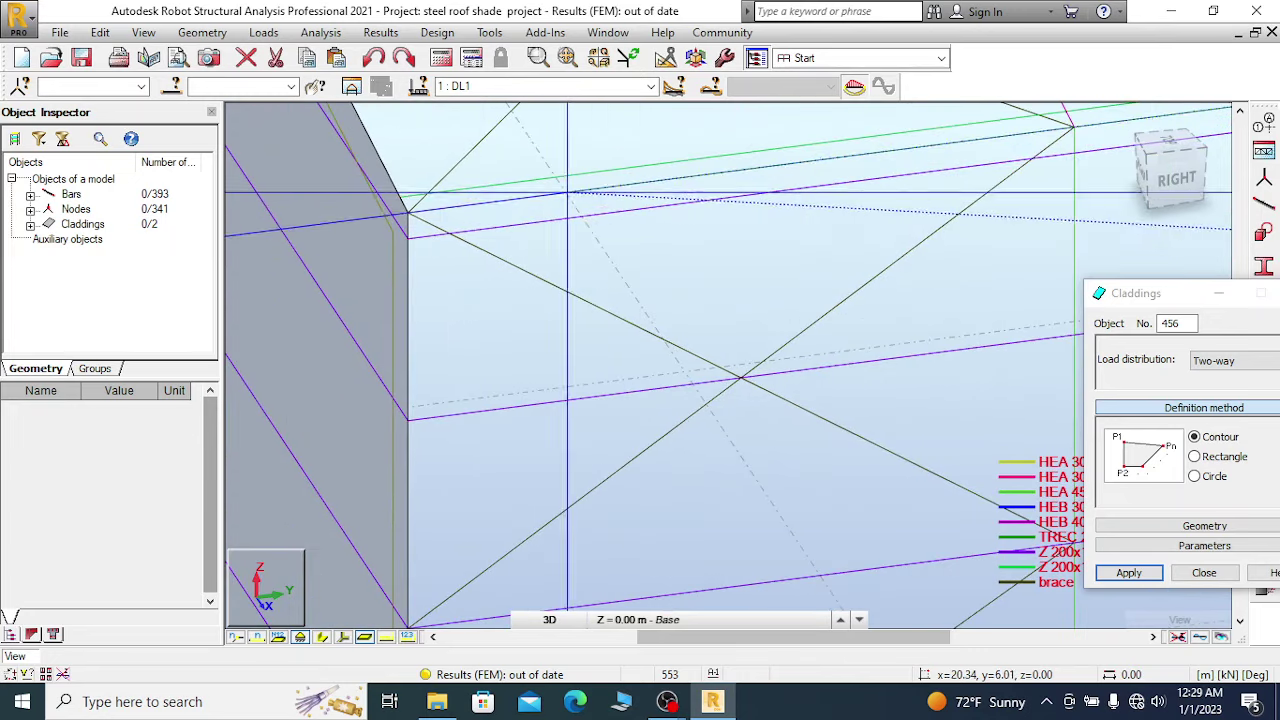
scroll(567, 294, "up", 3)
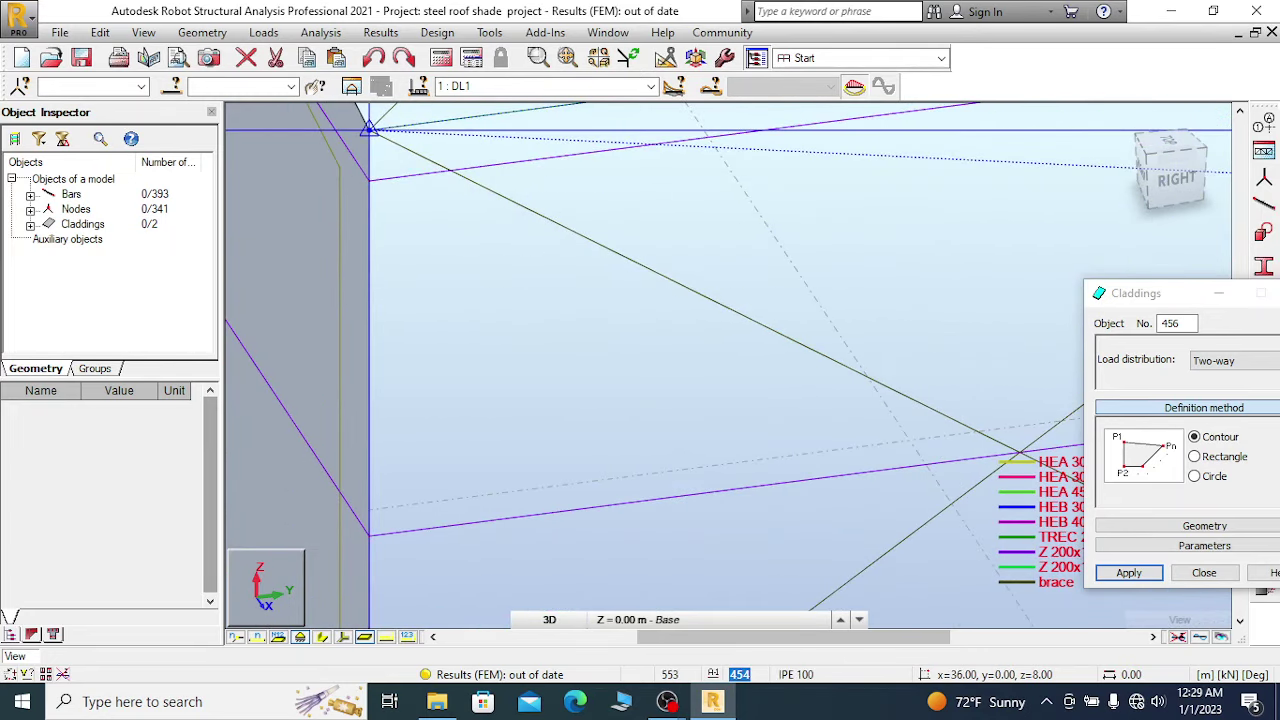
scroll(450, 171, "down", 5)
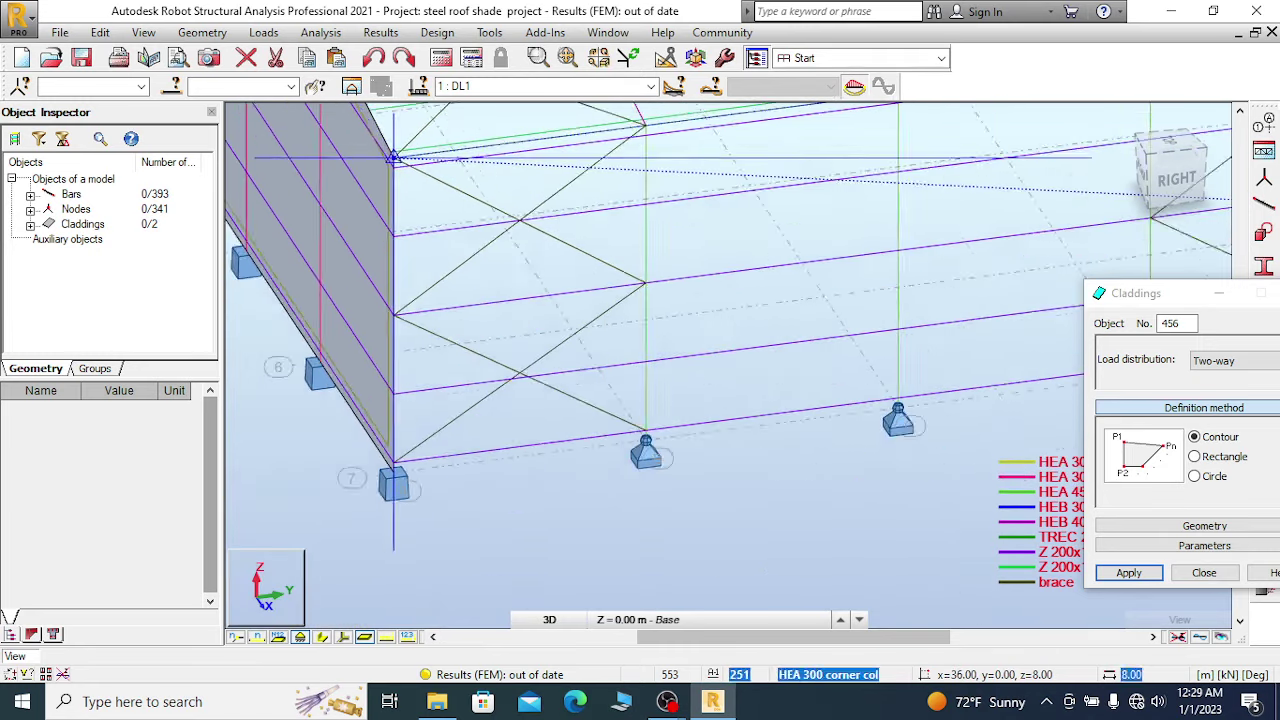
Add the base of corner column 7-A, close the contour at the 7-H base and end the cladding definition.
scroll(395, 323, "up", 5)
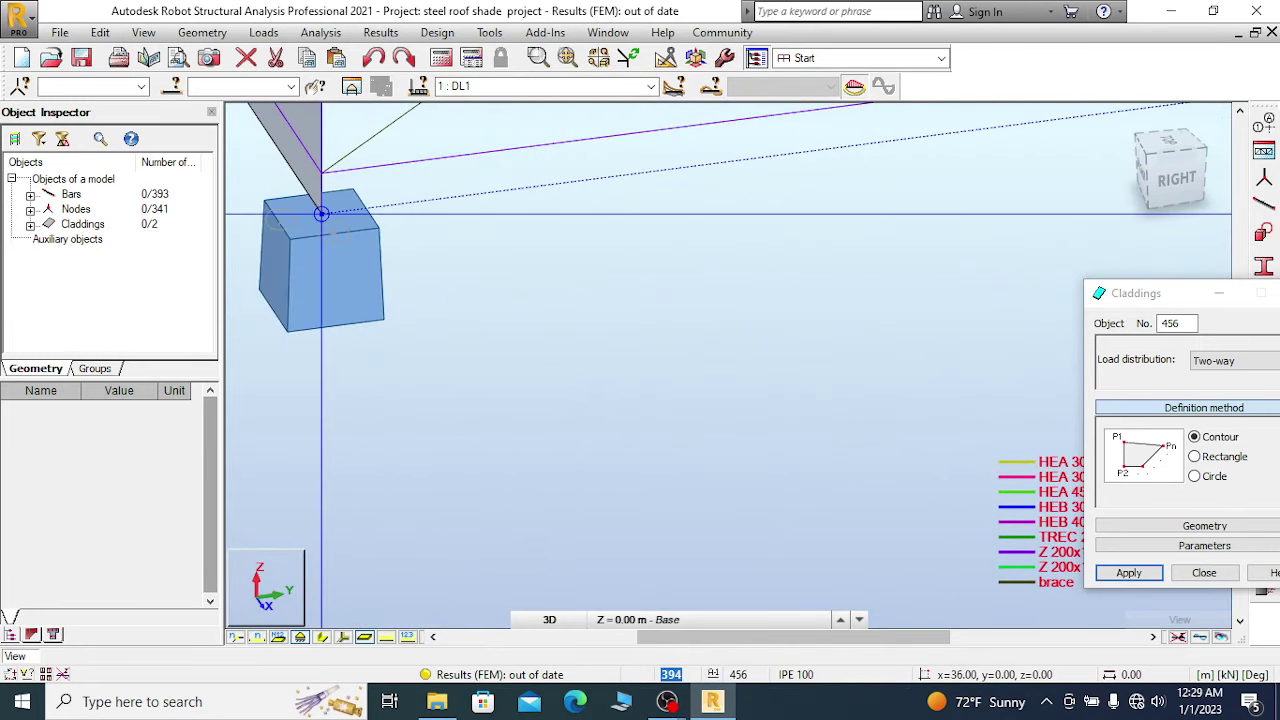
scroll(320, 240, "down", 6)
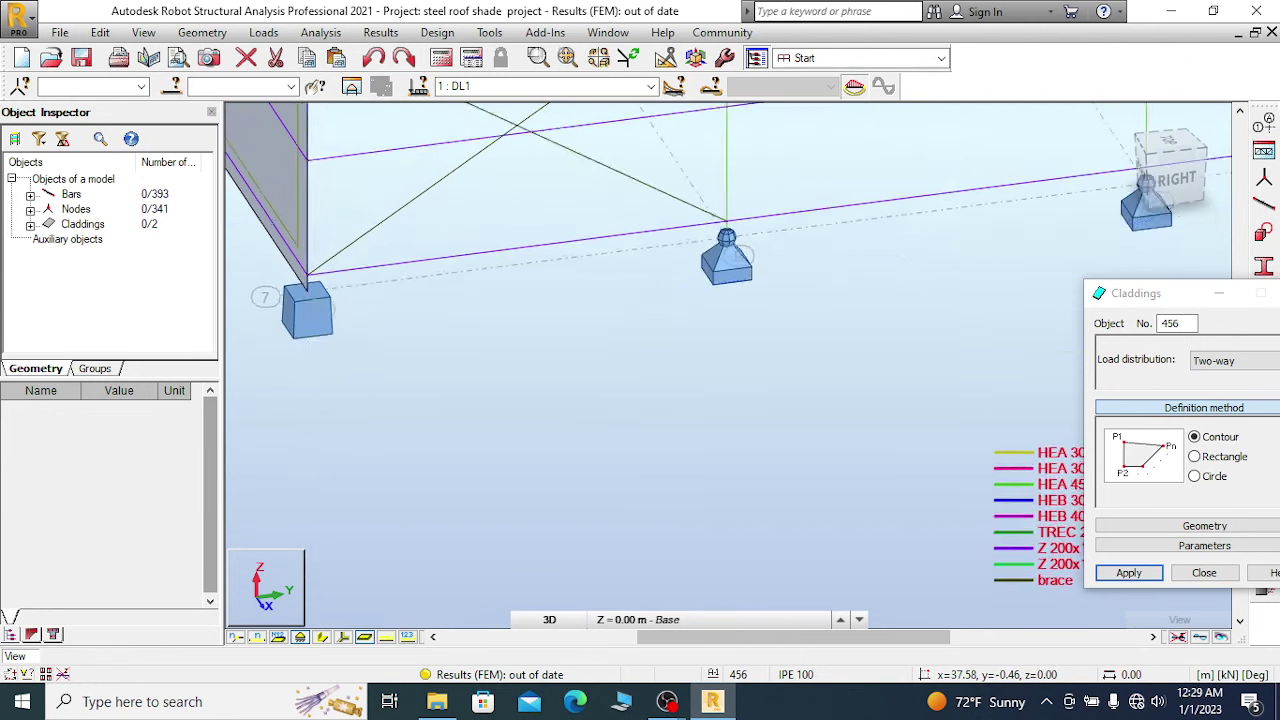
scroll(285, 327, "down", 2)
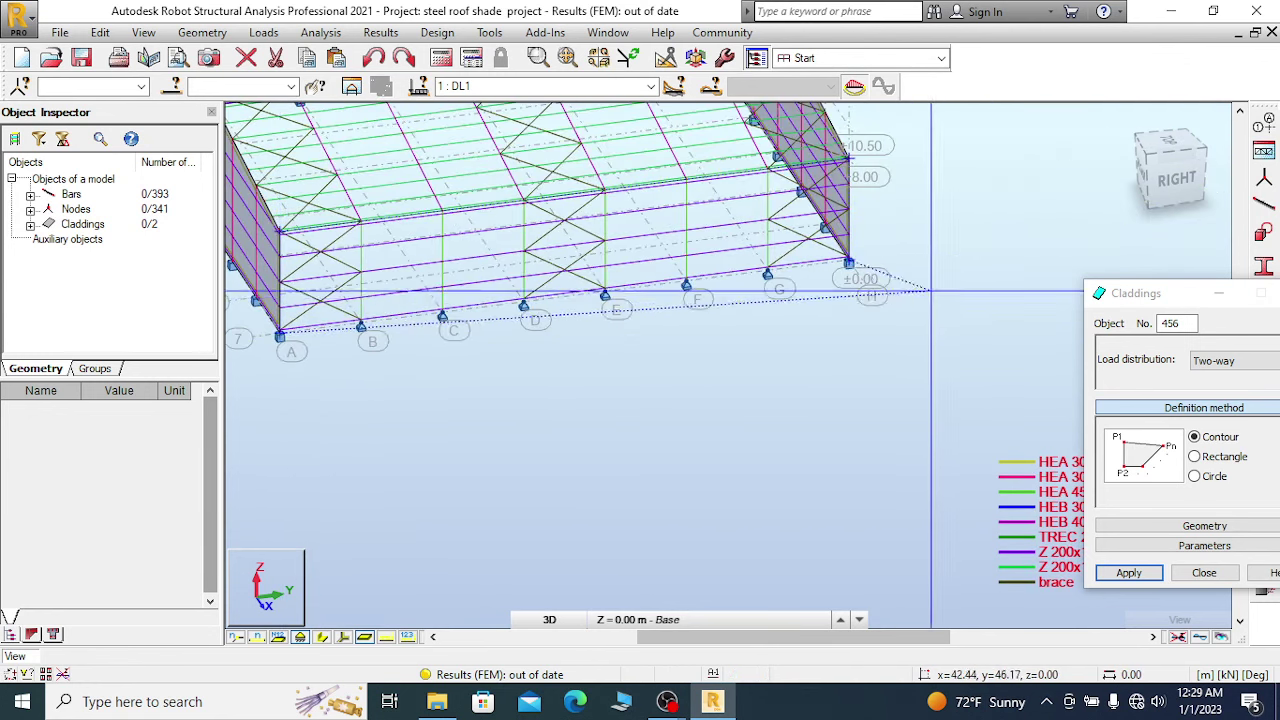
scroll(930, 290, "up", 6)
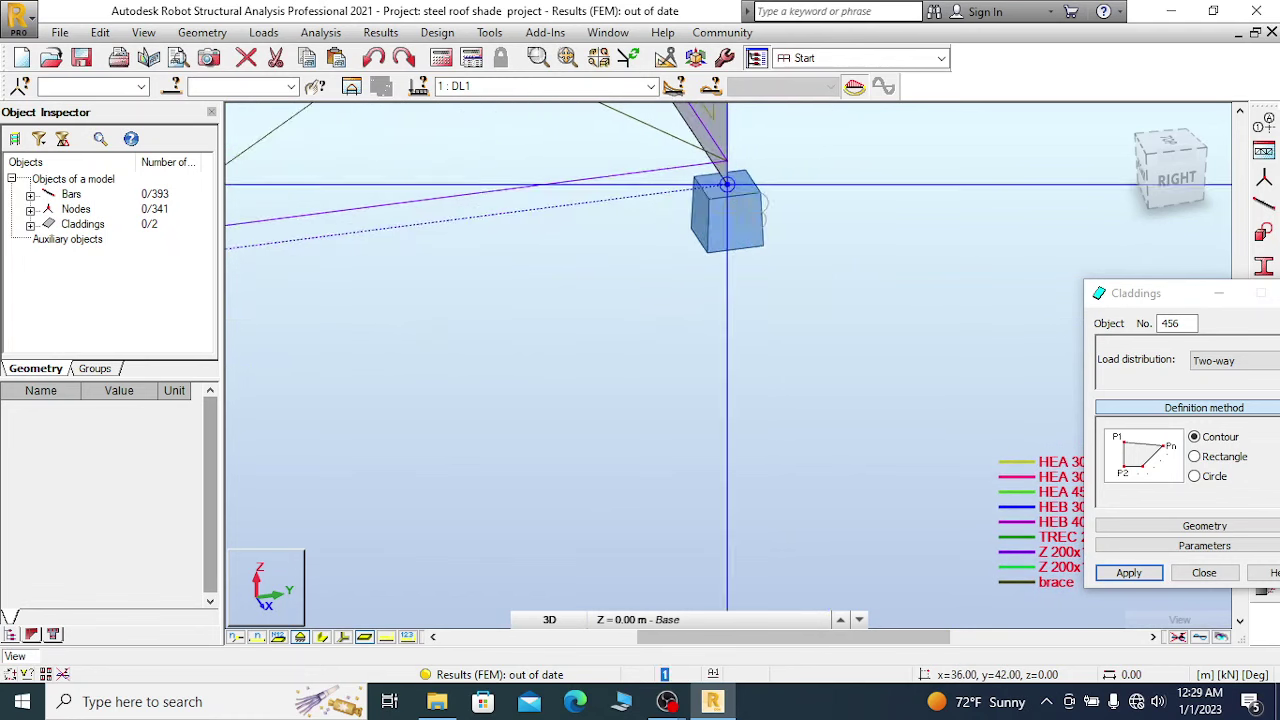
scroll(723, 184, "up", 1)
left_click(719, 184)
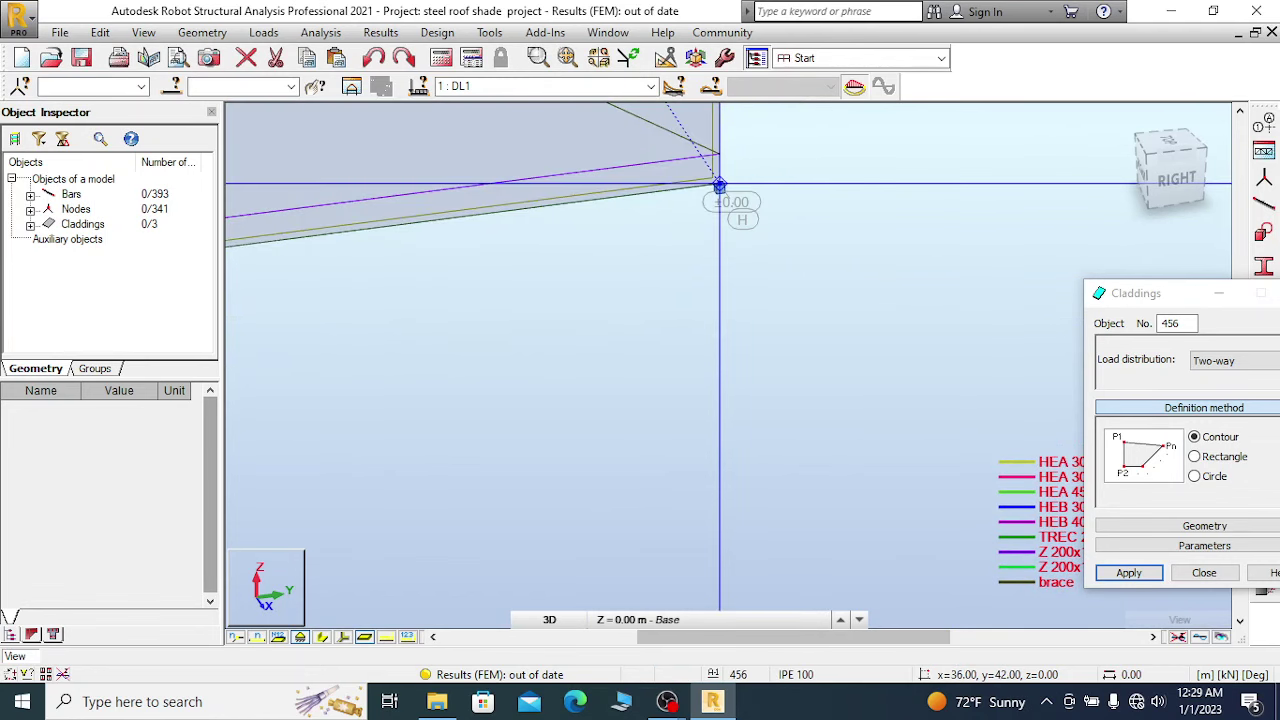
scroll(819, 374, "down", 3)
scroll(819, 374, "down", 2)
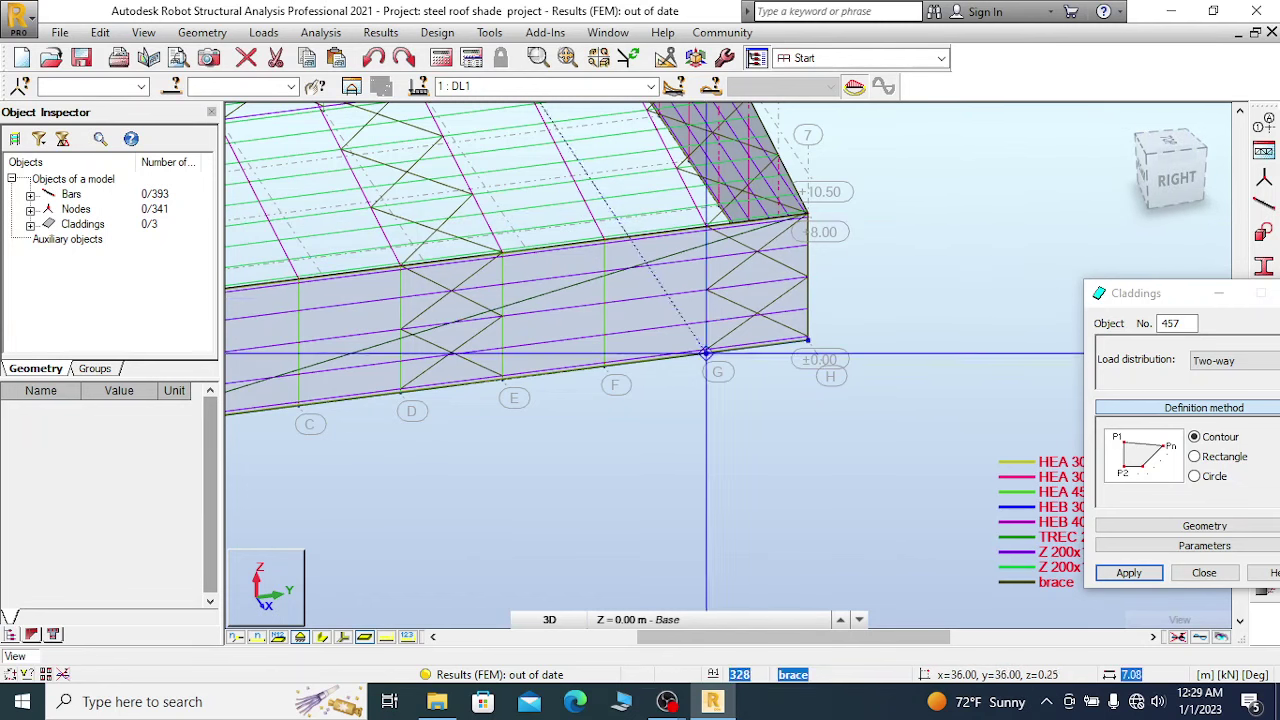
scroll(1036, 300, "up", 2)
scroll(1047, 268, "down", 2)
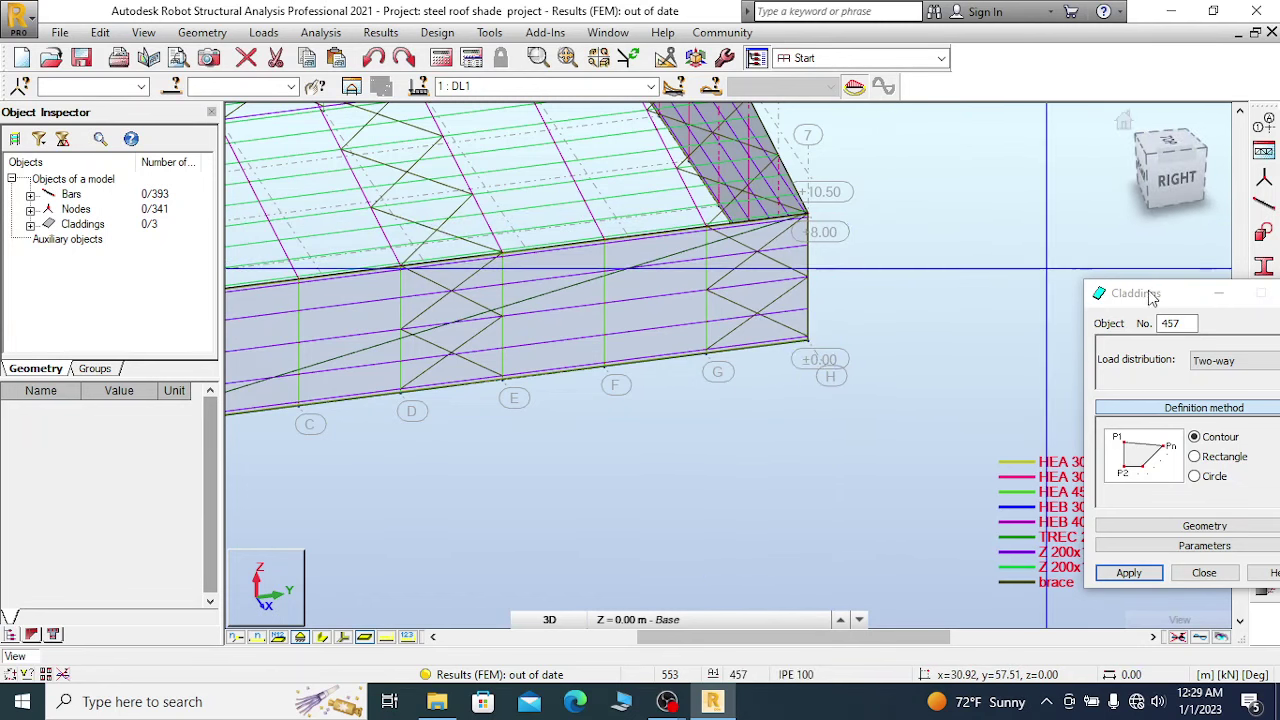
left_click_drag(1138, 293, 1002, 121)
left_click(1152, 130)
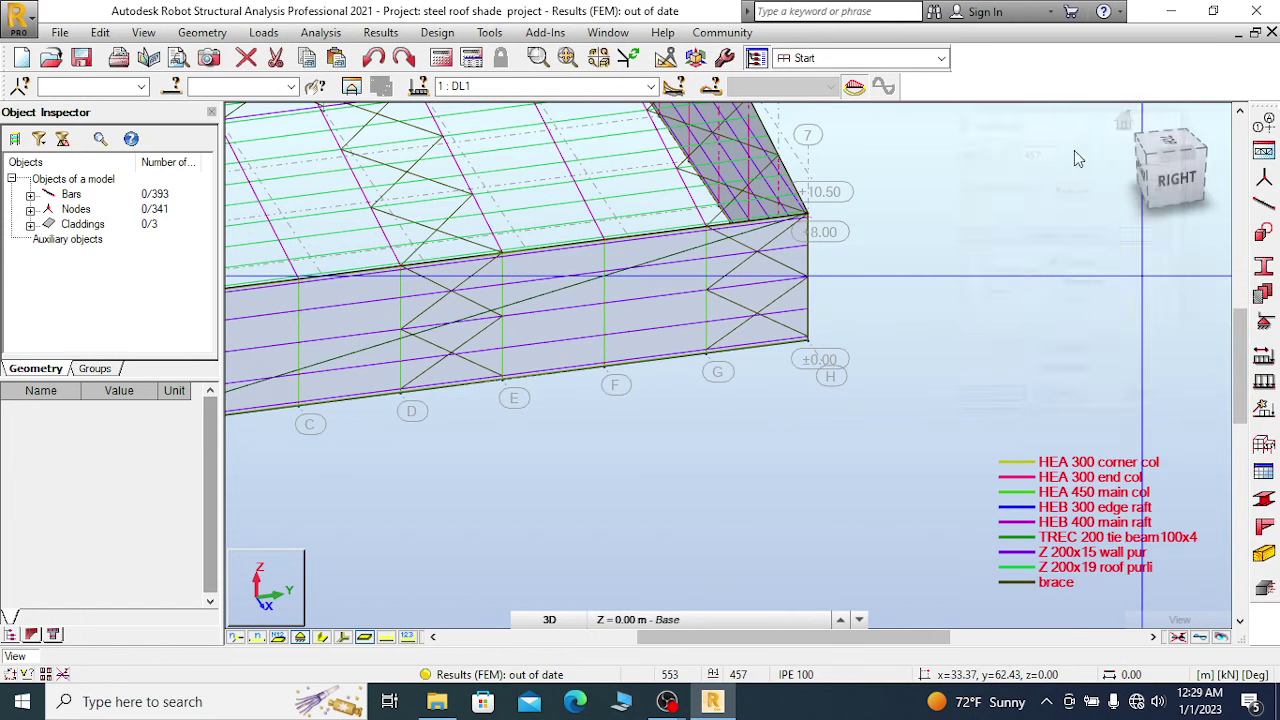
Isolate the gridline 7 side wall cladding in its own view and examine its local coordinate system.
scroll(742, 315, "down", 1)
scroll(474, 352, "up", 2)
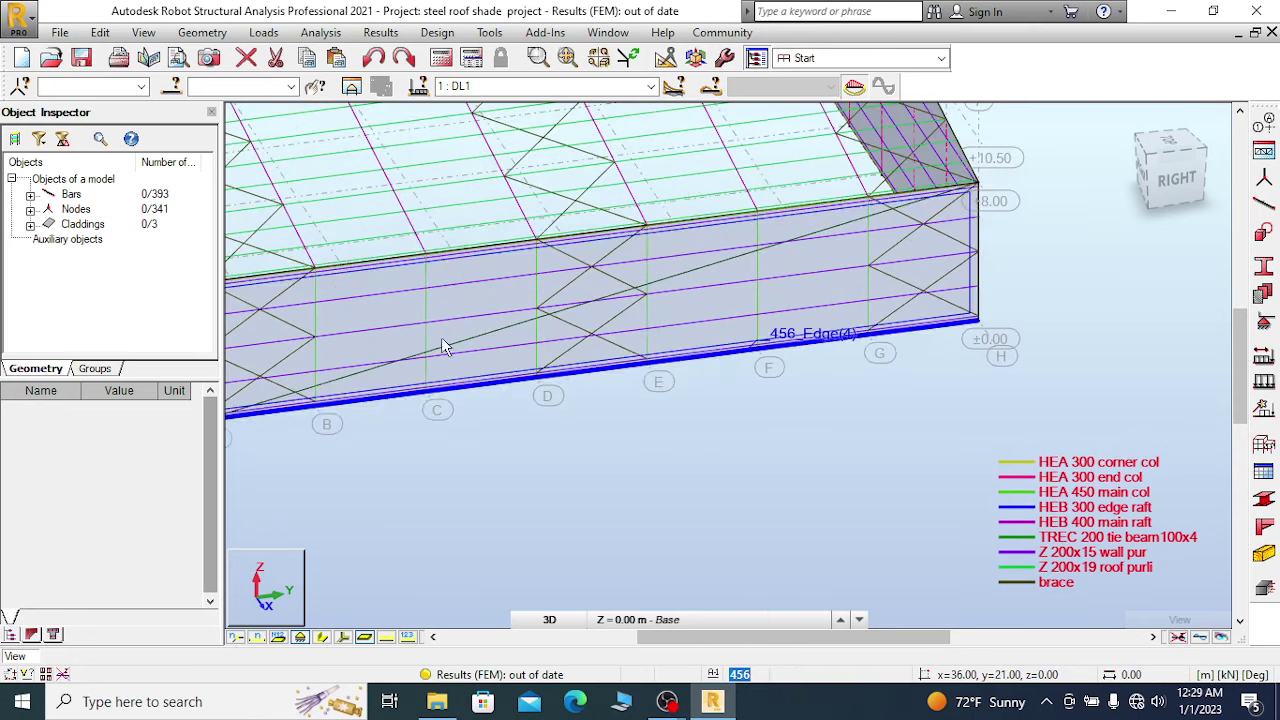
left_click(408, 356)
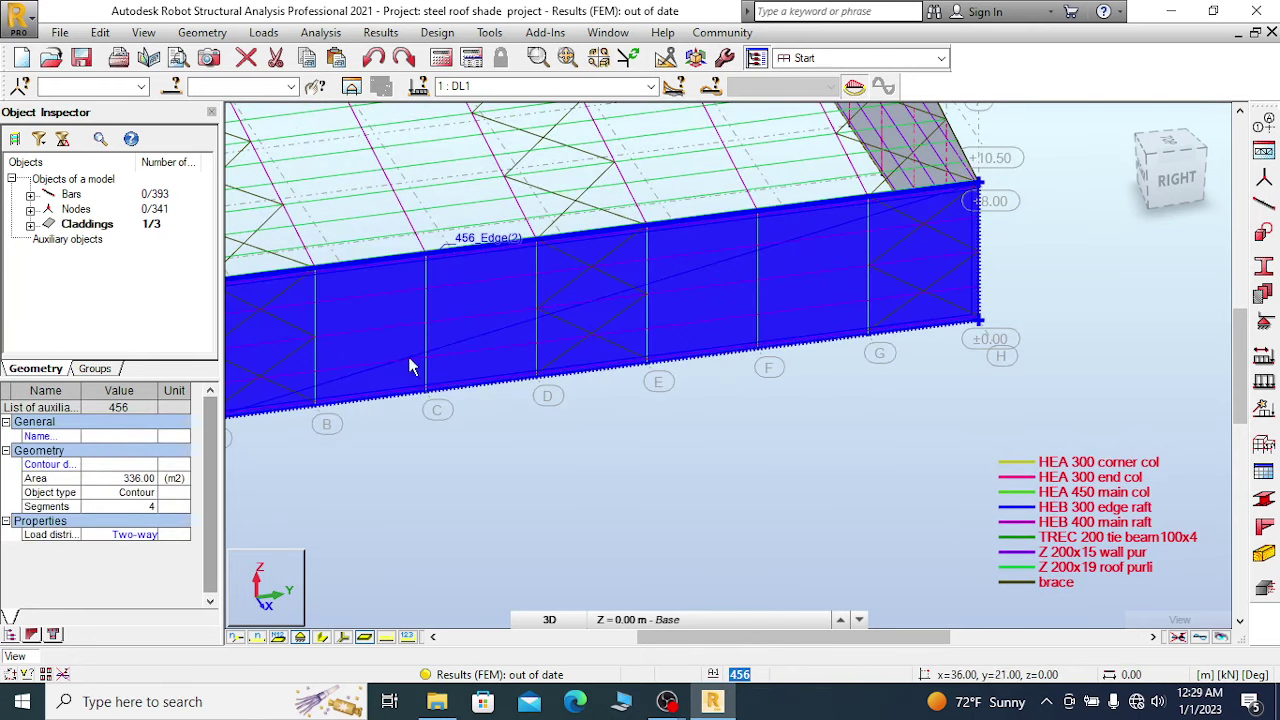
left_click(352, 87)
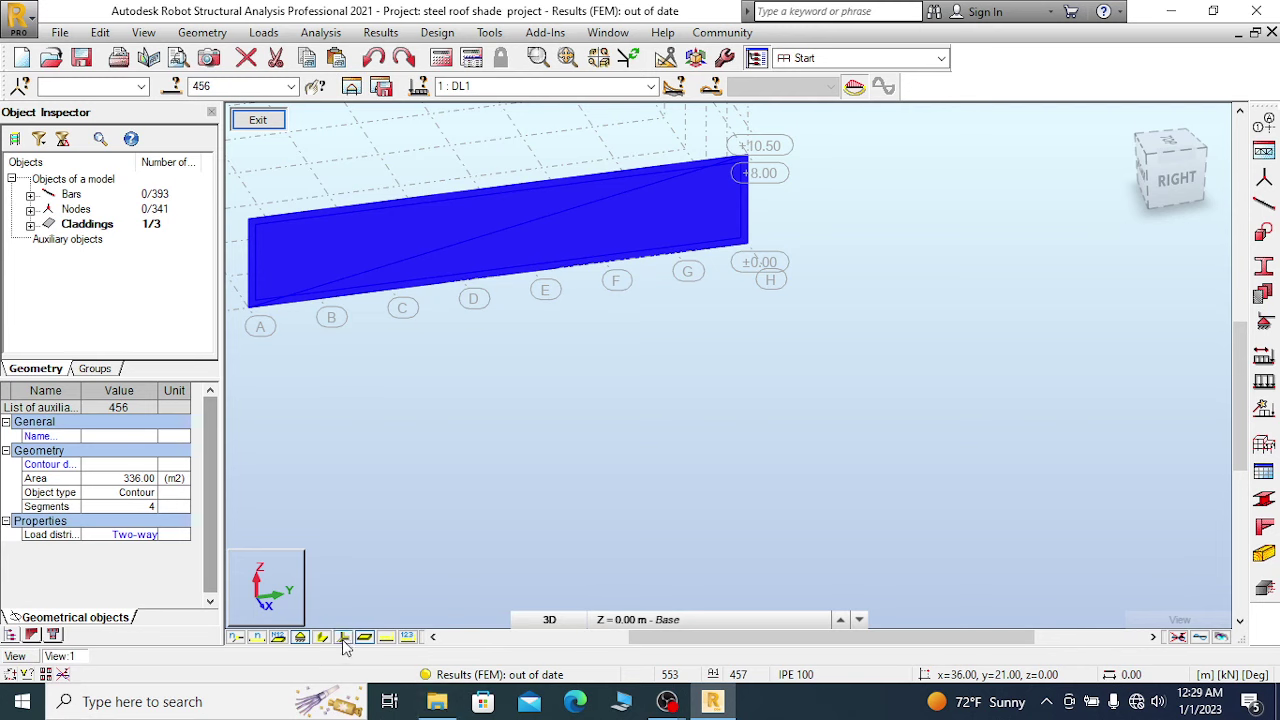
scroll(580, 240, "up", 2)
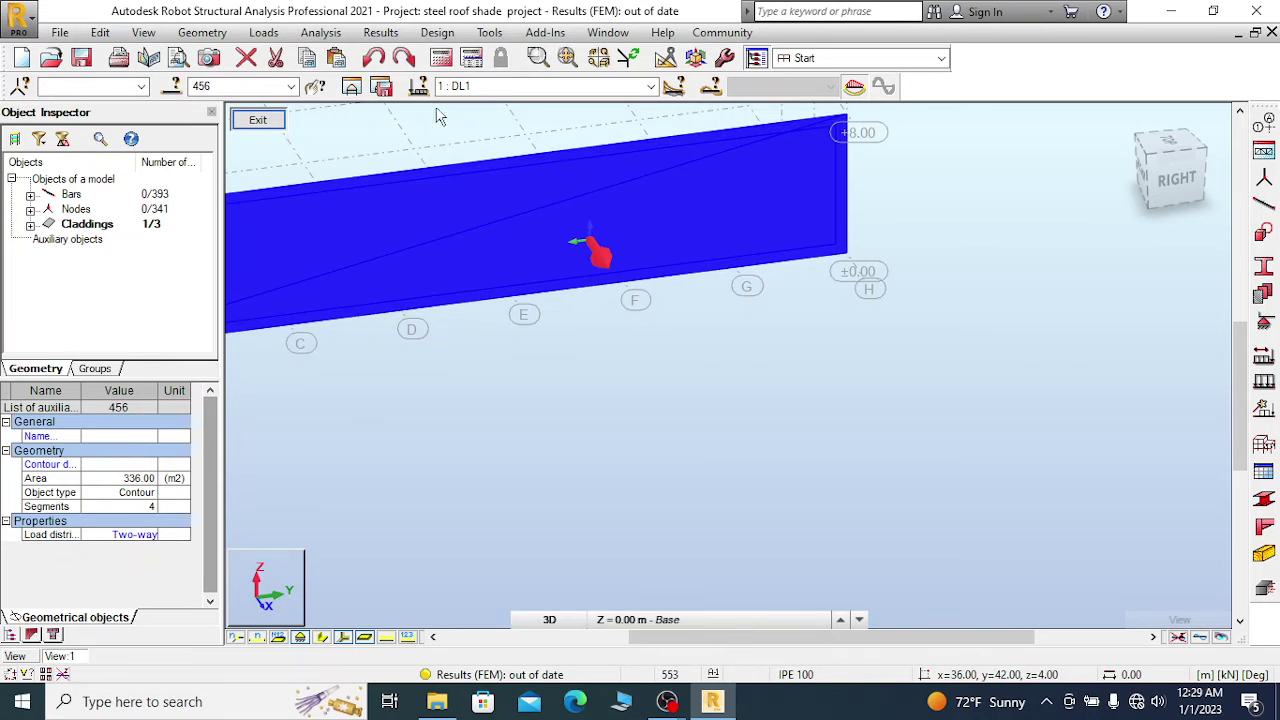
Leave the isolated view, set the side wall cladding's load distribution to One-way Y and clear the selection.
left_click(258, 121)
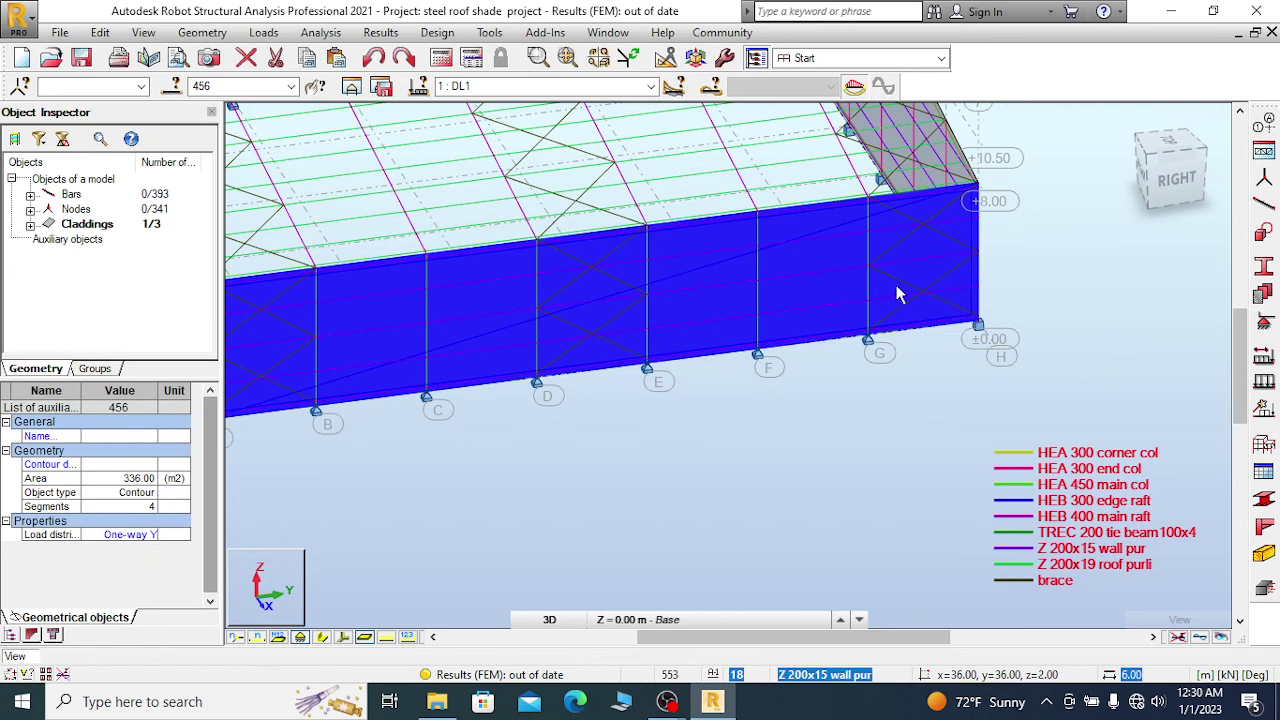
left_click(831, 403)
scroll(843, 434, "down", 4)
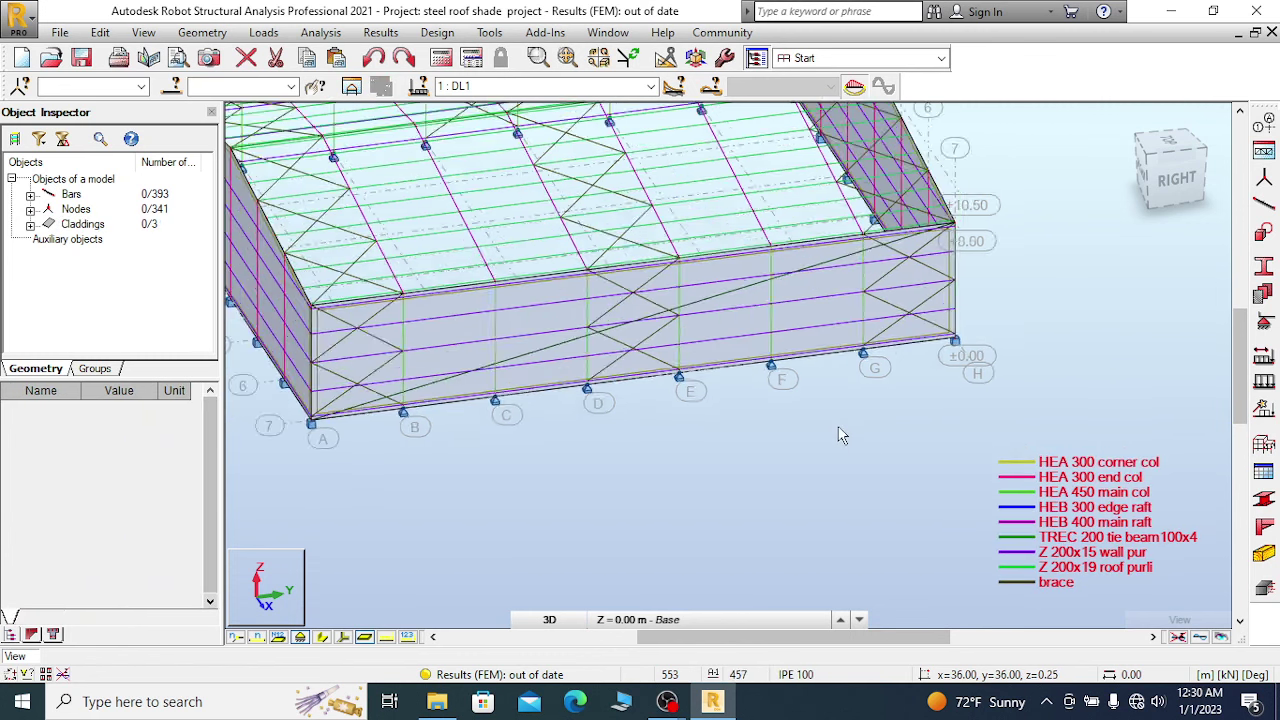
Select the gridline 7 side wall cladding and open the Translation settings for copying it.
scroll(768, 372, "up", 4)
scroll(768, 372, "up", 2)
left_click(739, 326)
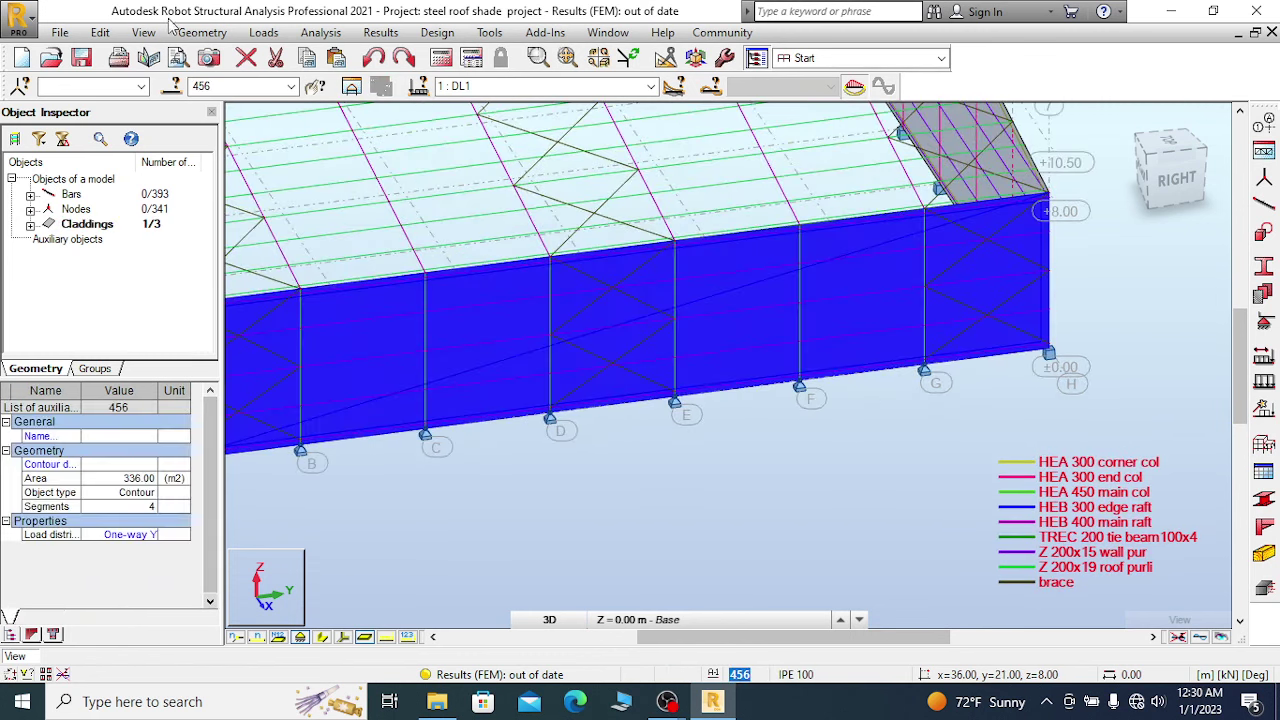
left_click(200, 33)
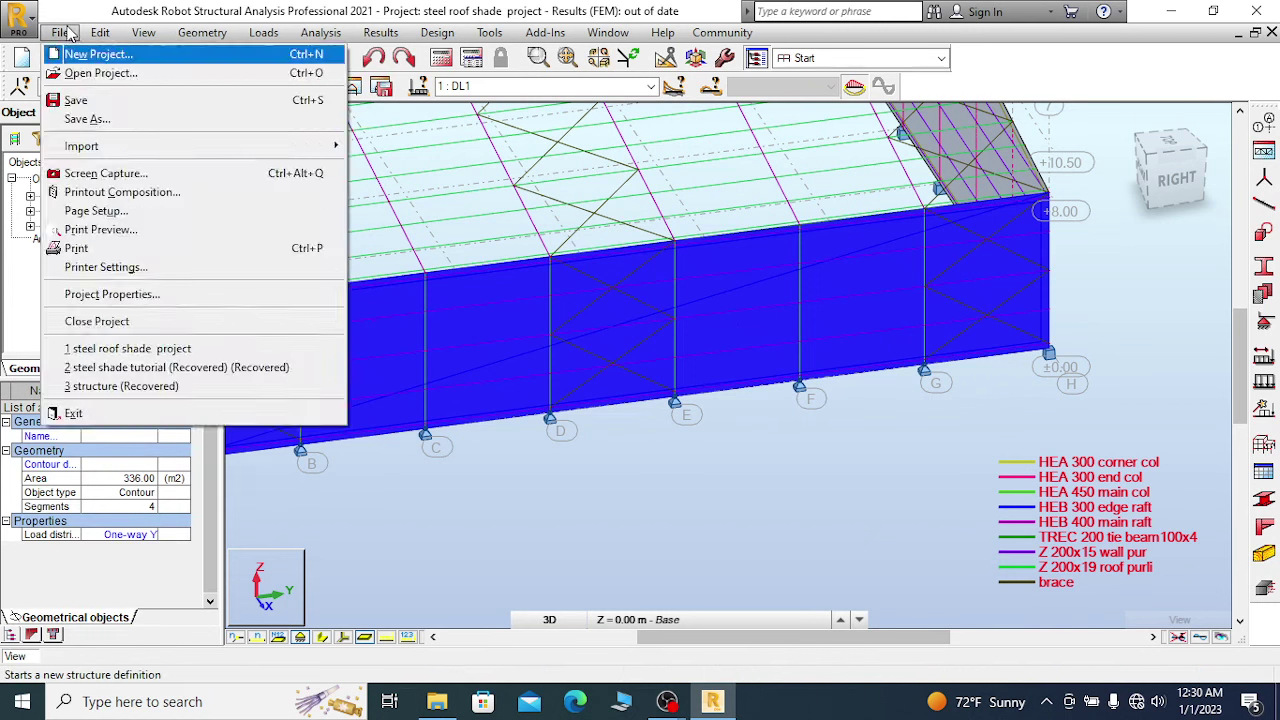
mouse_move(100, 32)
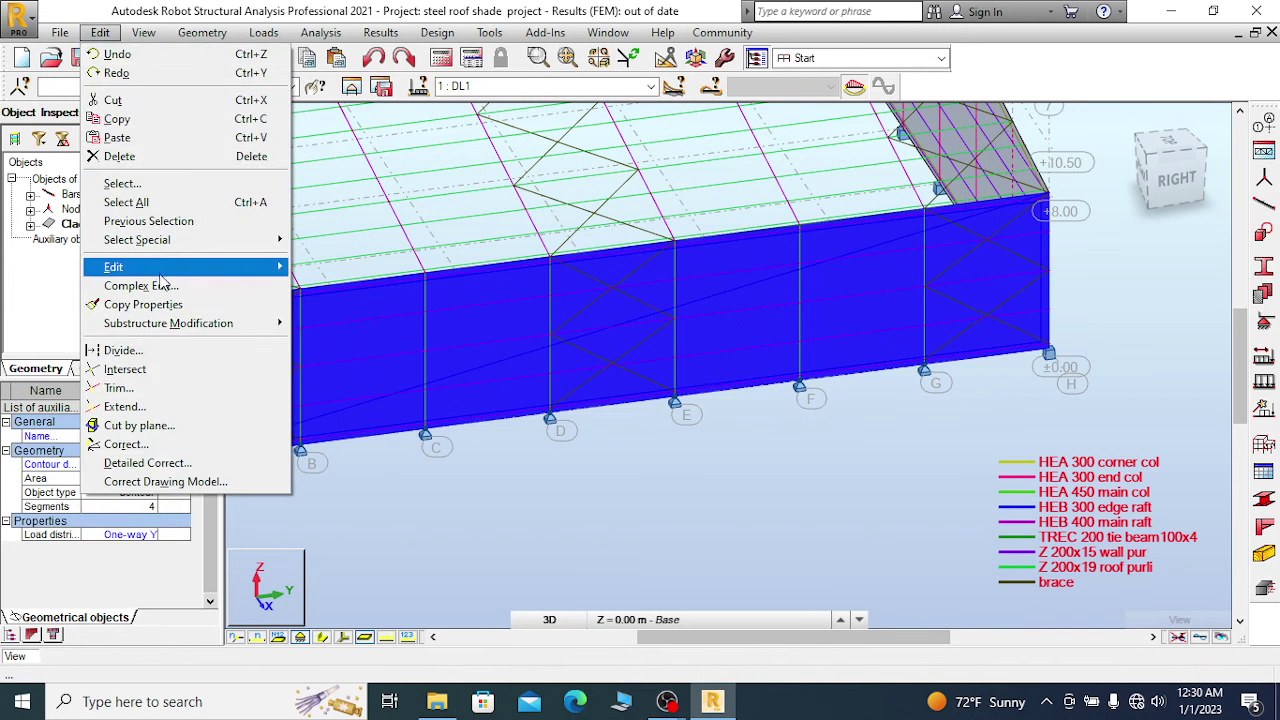
mouse_move(168, 278)
left_click(333, 268)
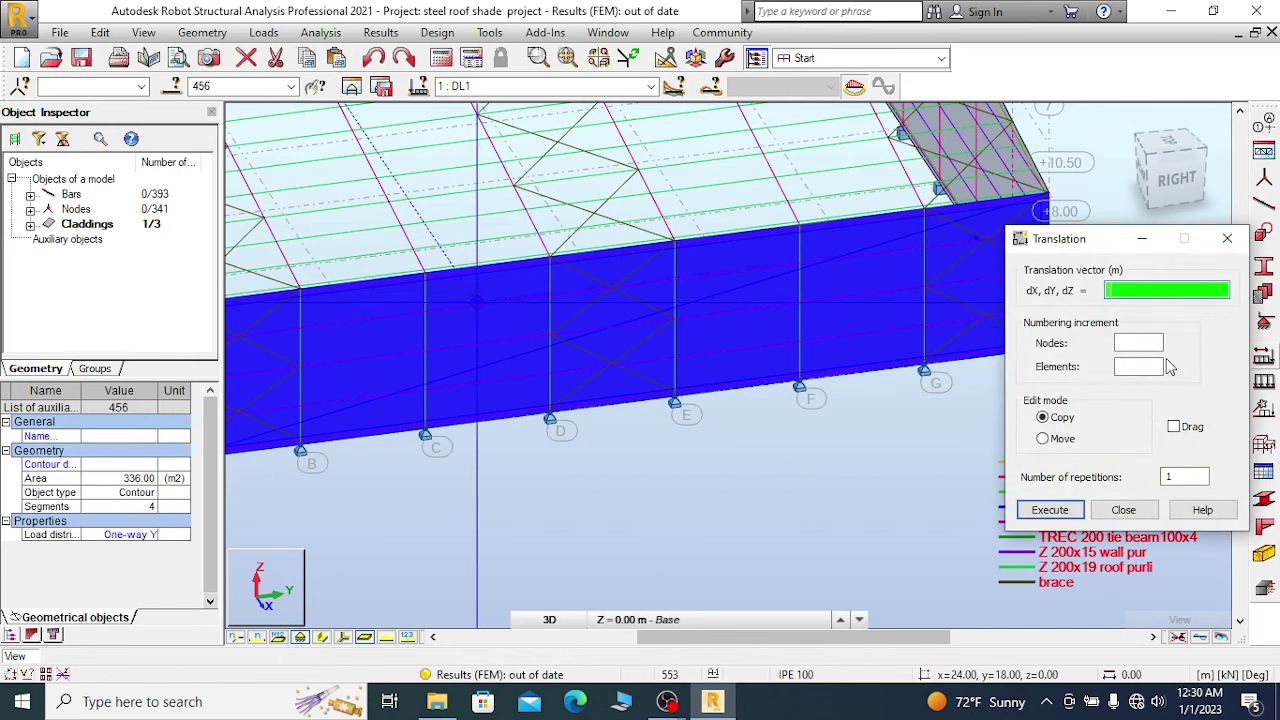
Copy the axis 7 side-wall cladding to axis 1, translating it by -36.00, 0.00, 0.00 between the base corners on axis A.
scroll(975, 345, "down", 3)
scroll(975, 345, "up", 5)
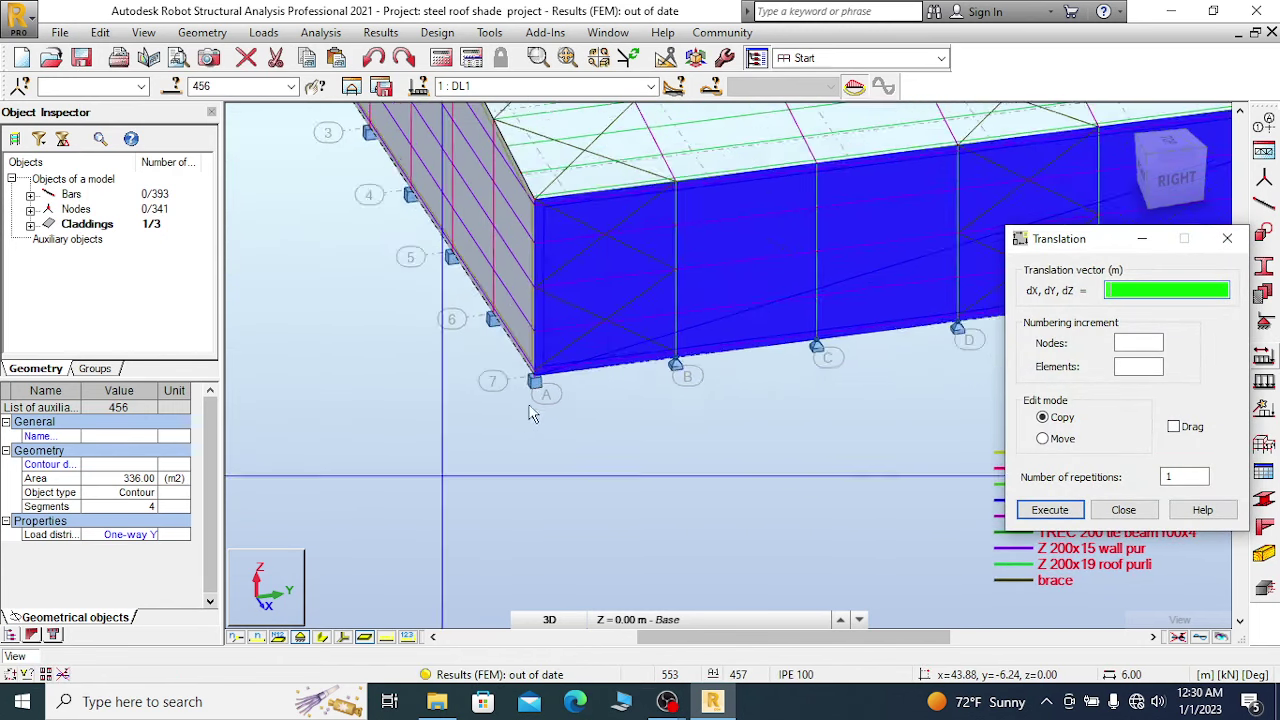
scroll(543, 416, "up", 5)
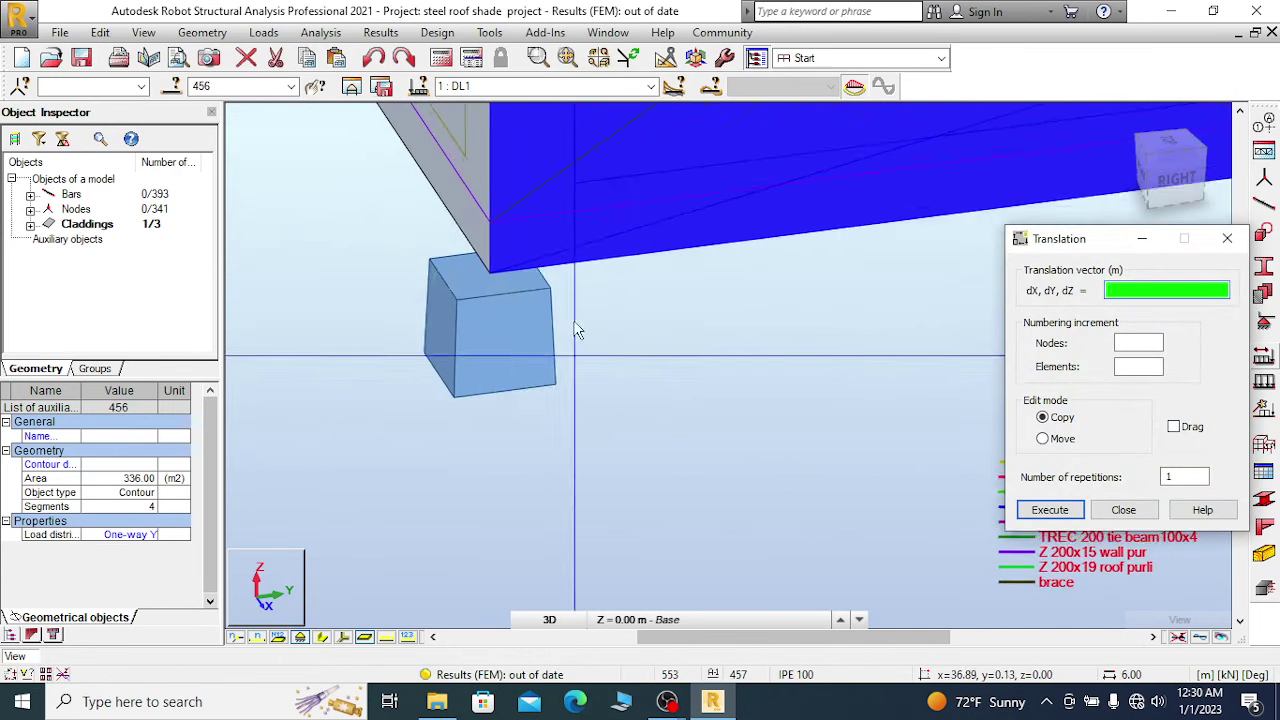
left_click(470, 272)
scroll(700, 380, "down", 5)
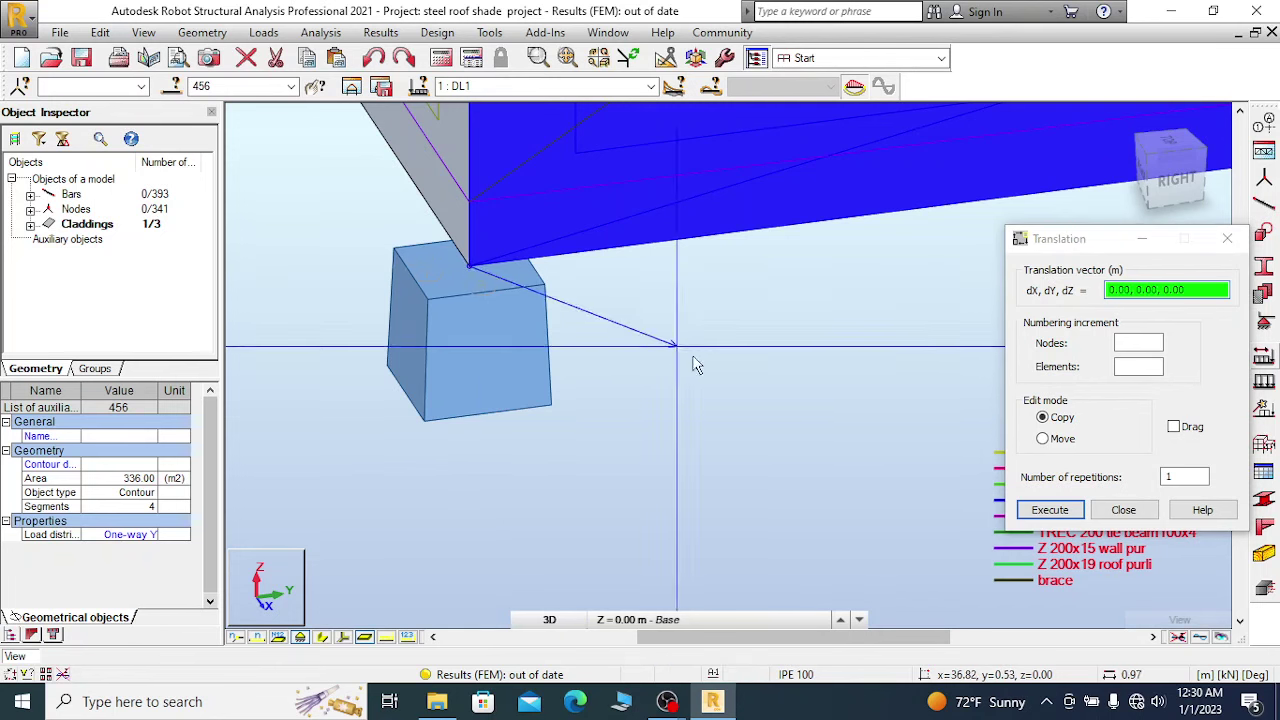
scroll(535, 412, "down", 5)
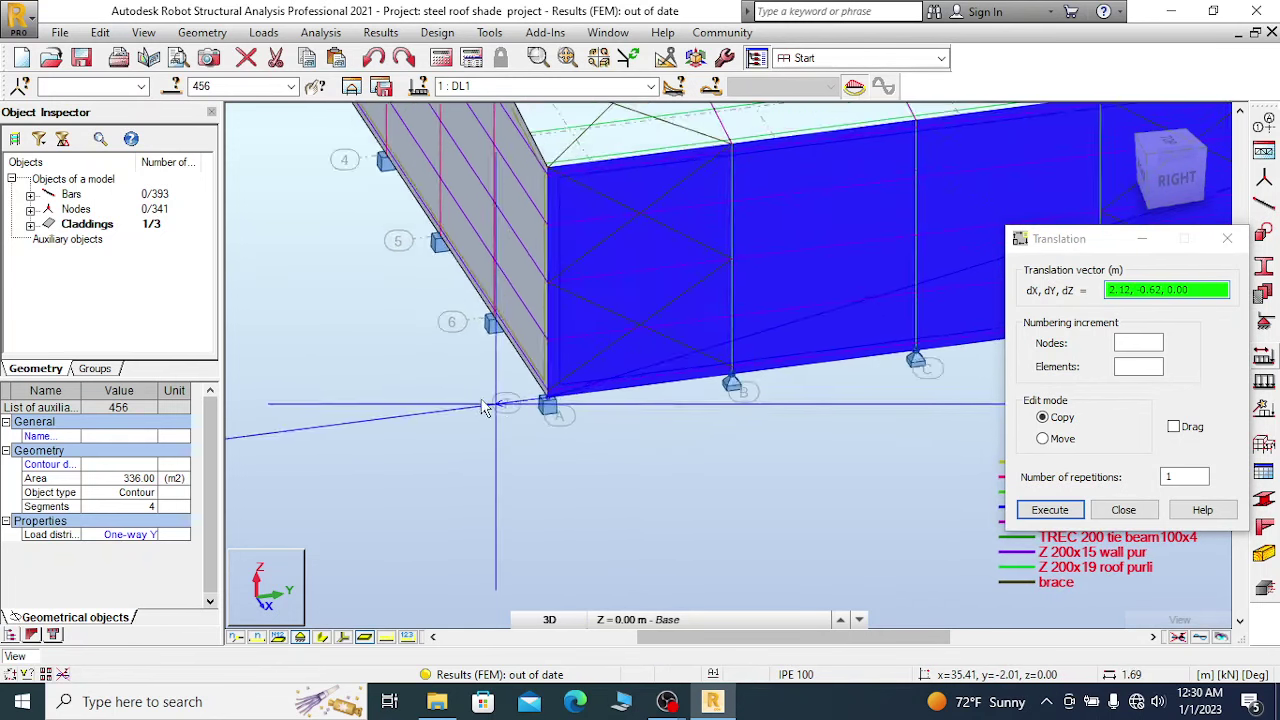
left_click(1155, 163)
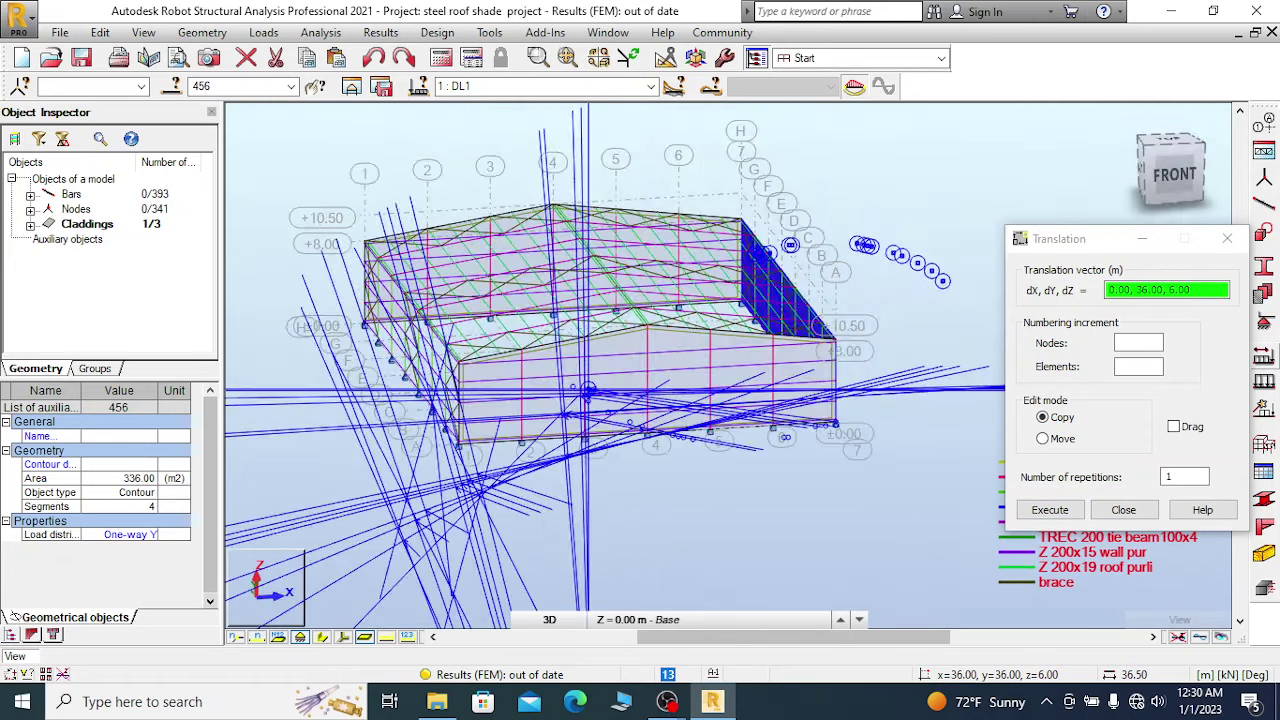
scroll(495, 377, "up", 4)
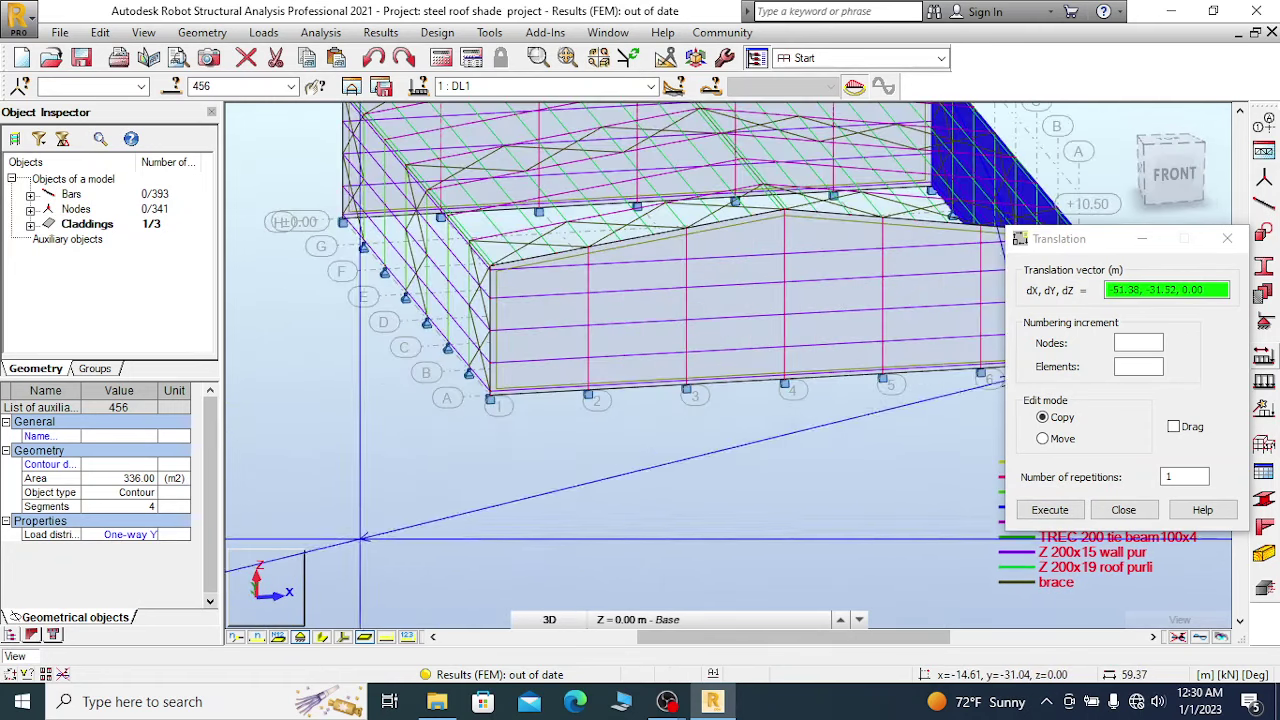
scroll(495, 377, "up", 4)
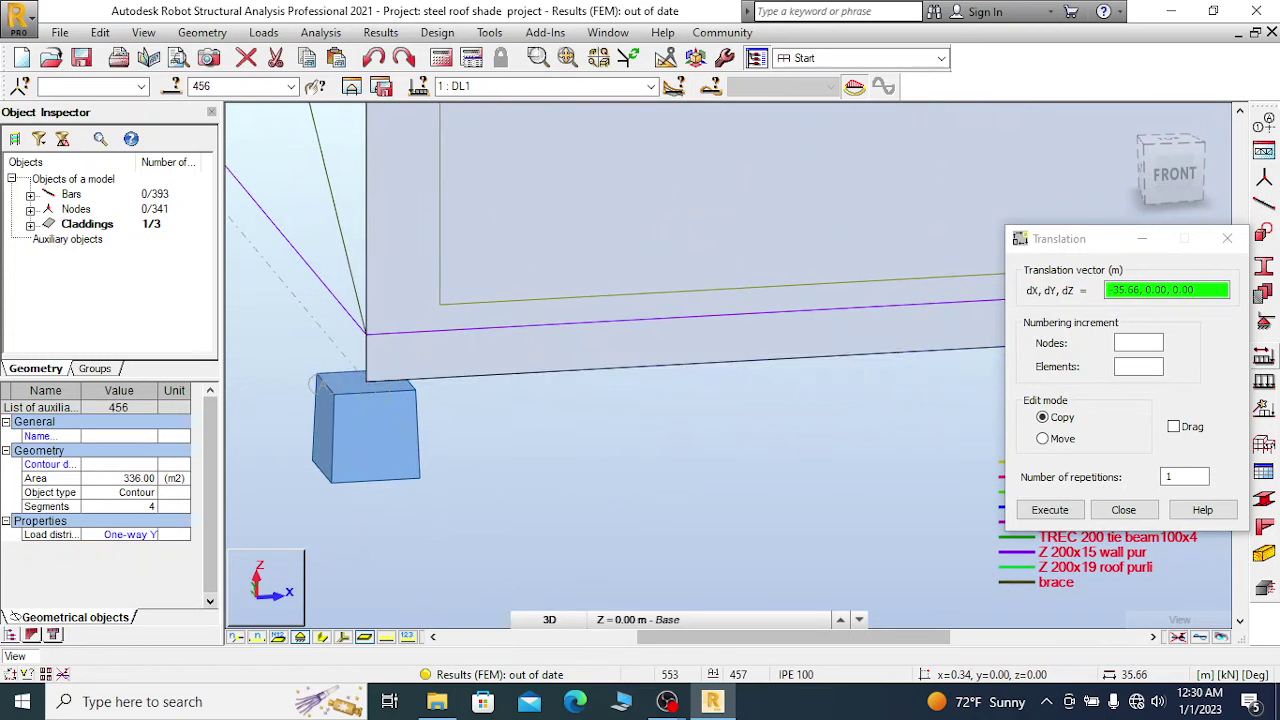
scroll(366, 382, "up", 5)
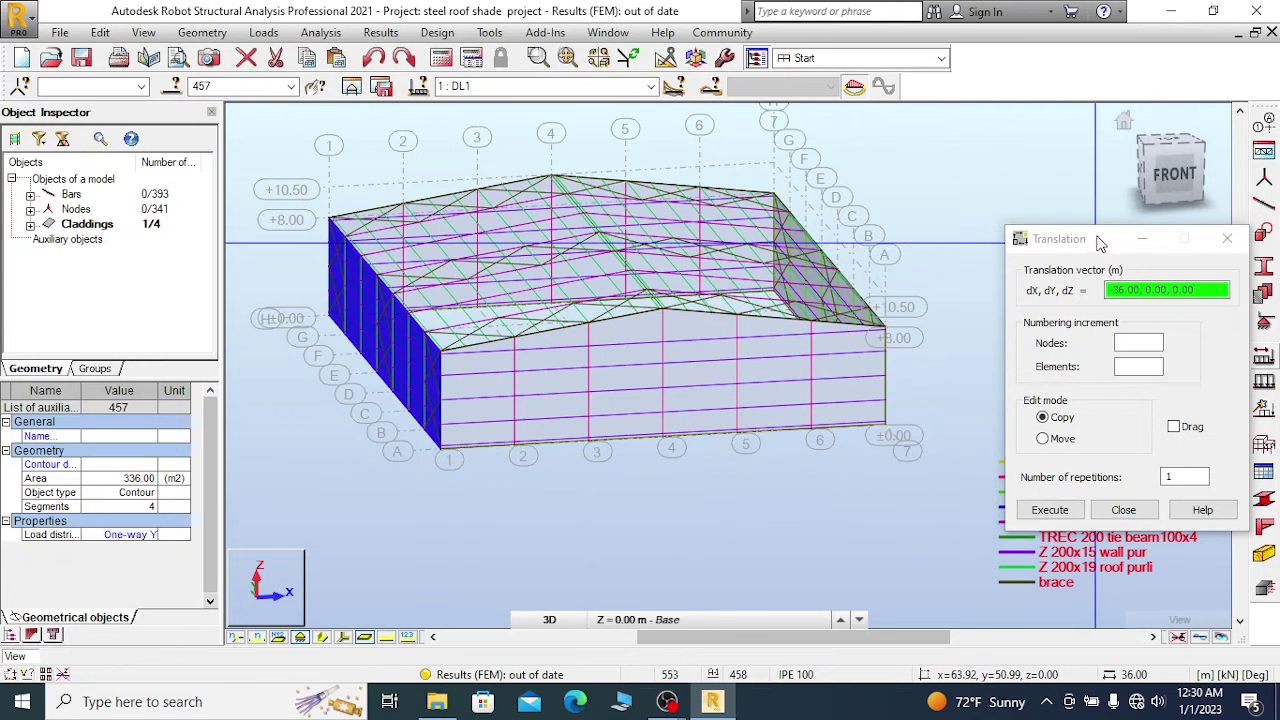
Examine the copied side-wall cladding along axis 1 in a rotated 3D view and close the Translation dialog.
right_click(364, 138)
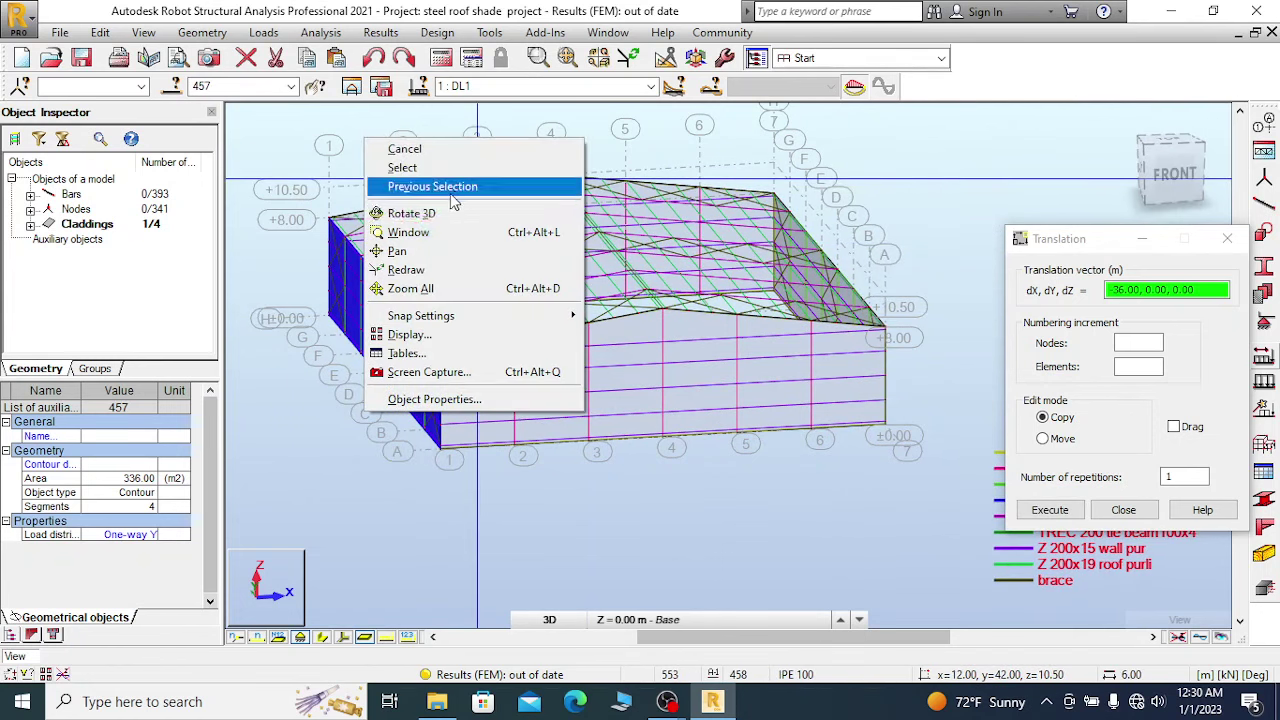
left_click(416, 210)
left_click_drag(449, 243, 527, 280)
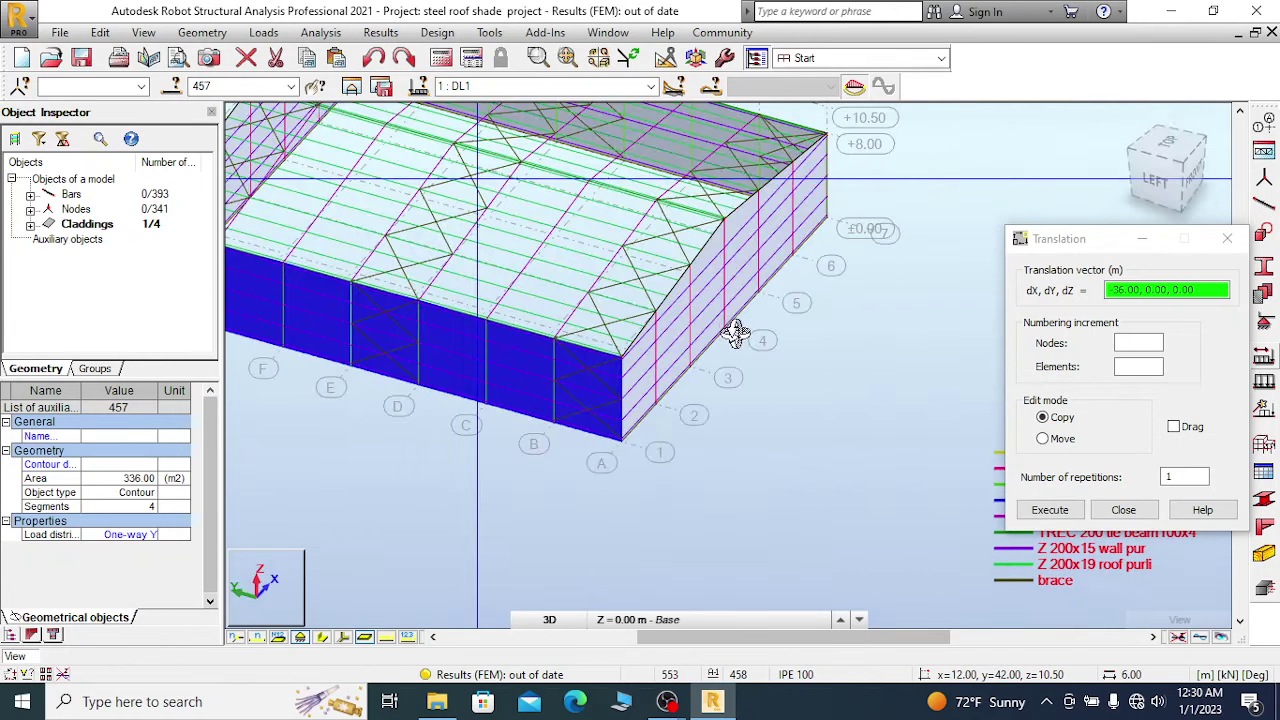
left_click_drag(735, 333, 534, 317)
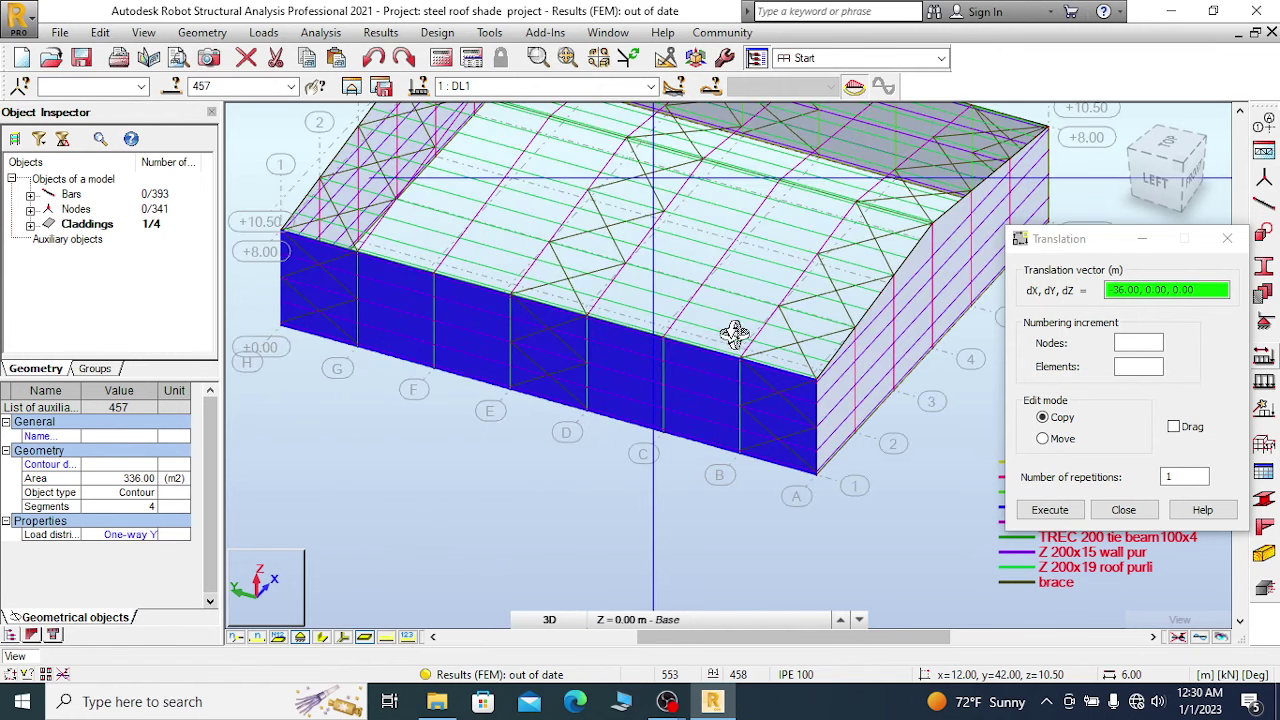
scroll(520, 351, "down", 3)
scroll(720, 370, "up", 5)
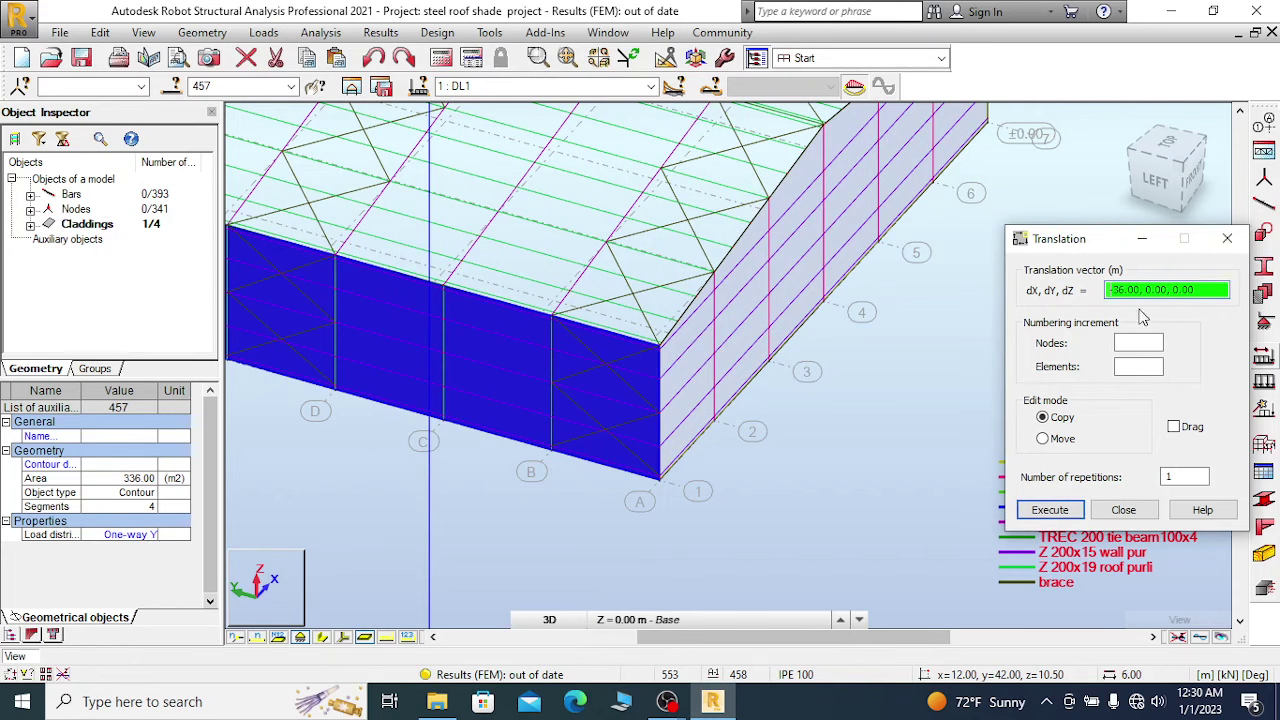
left_click(1228, 240)
scroll(797, 392, "down", 1)
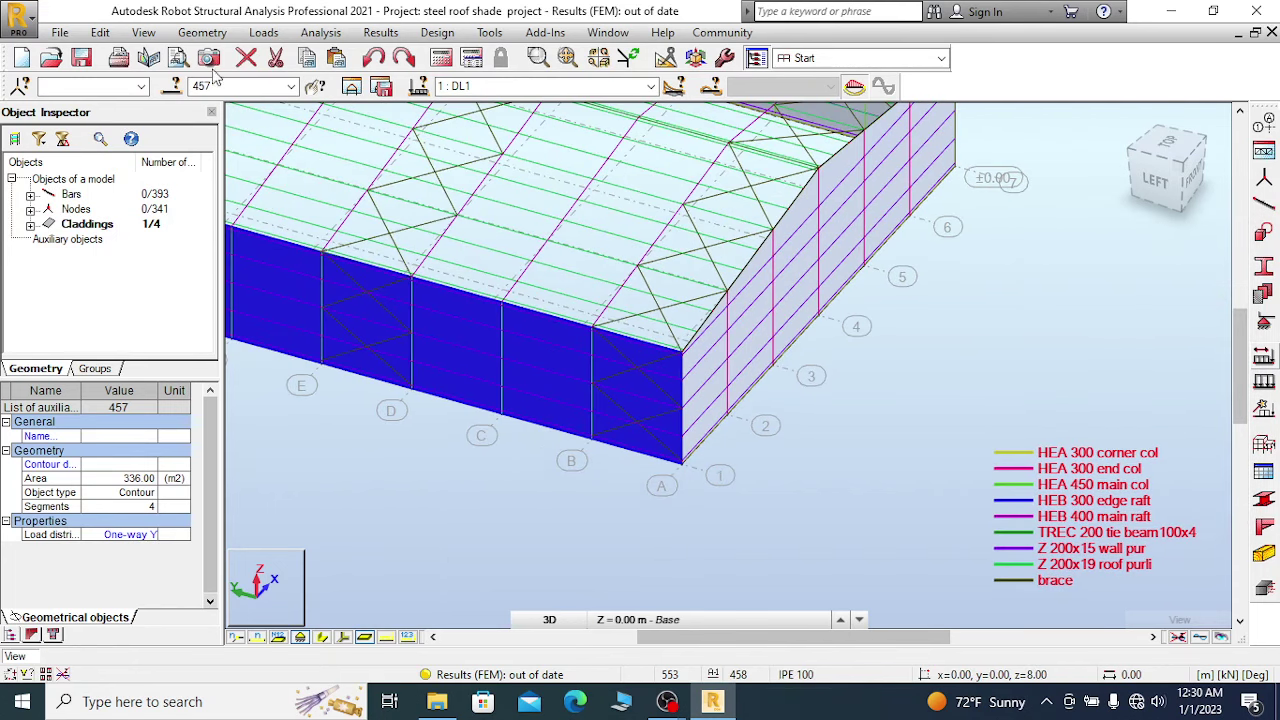
Start a new contour cladding for the roof slope with its first vertex at the A-1 eave corner (0.00, 0.00, 8.00).
left_click(203, 33)
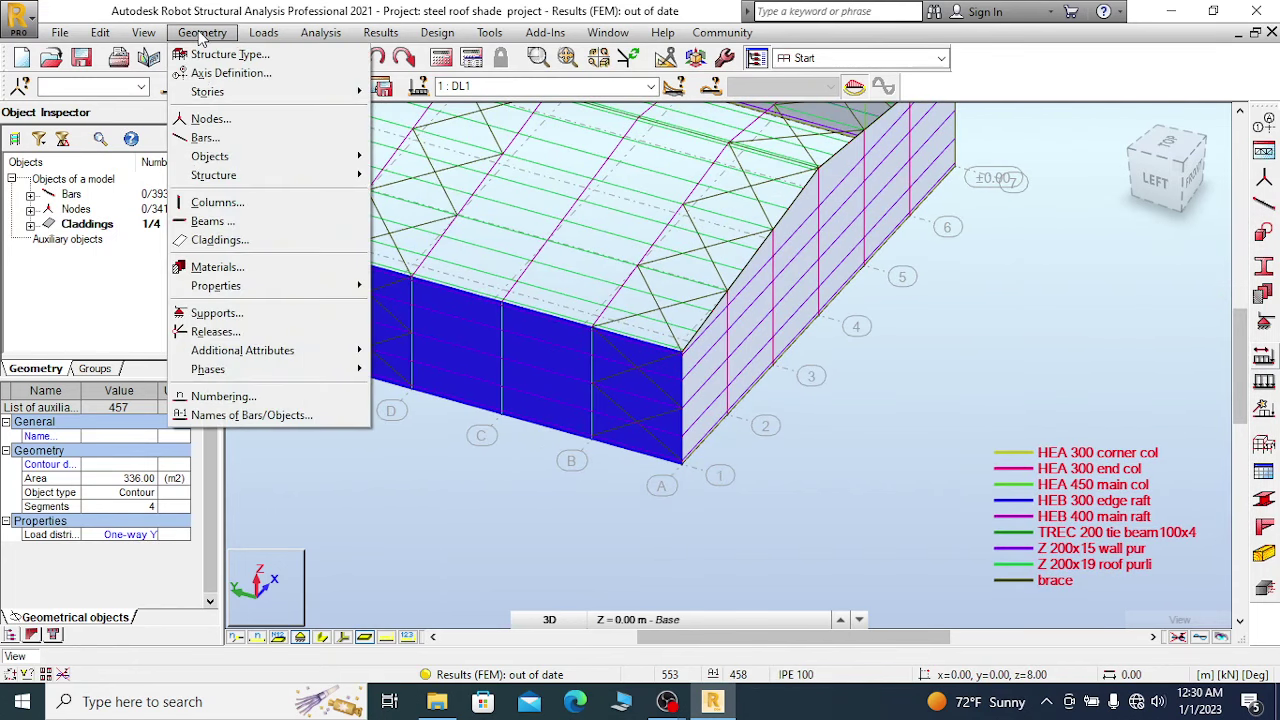
left_click(218, 240)
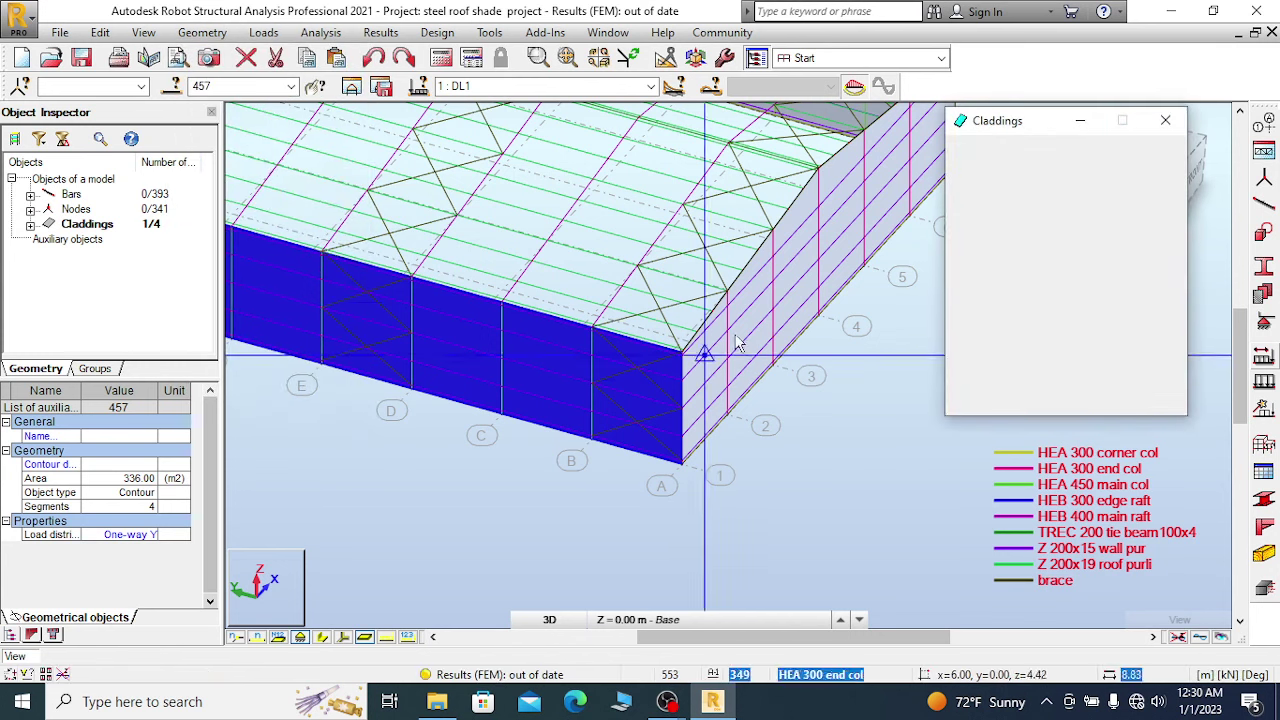
scroll(772, 410, "down", 2)
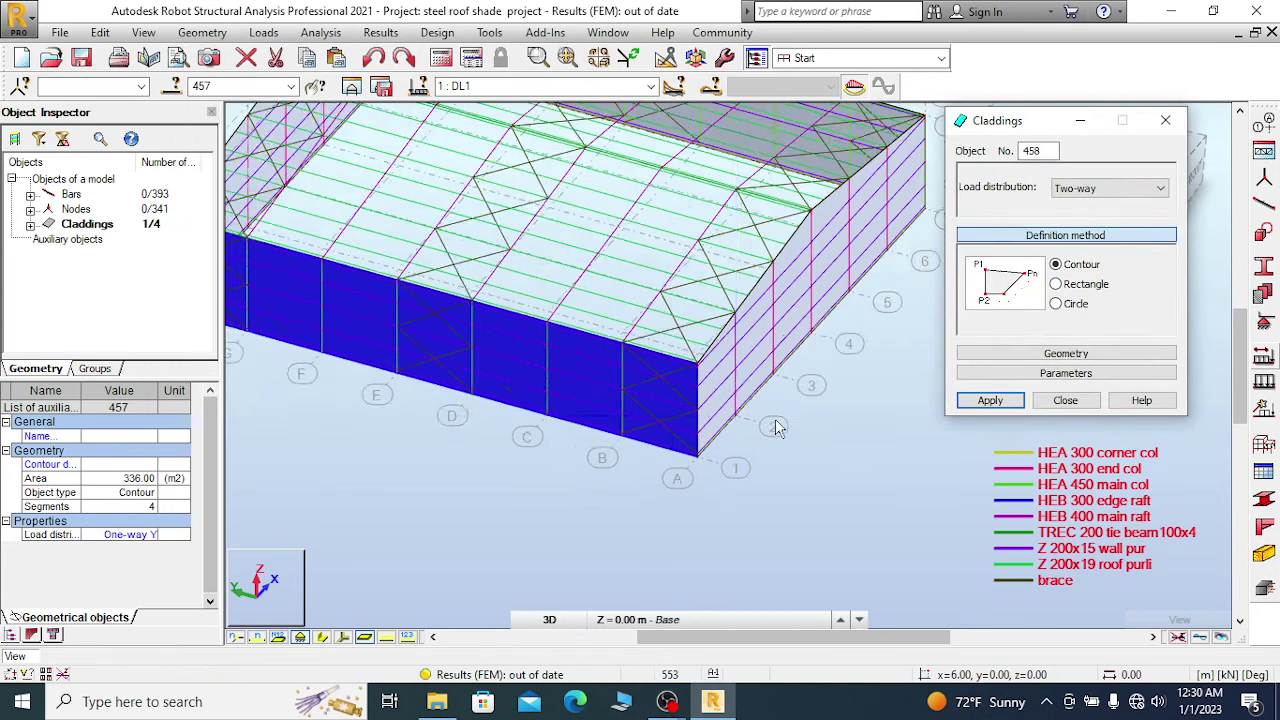
scroll(772, 384, "up", 5)
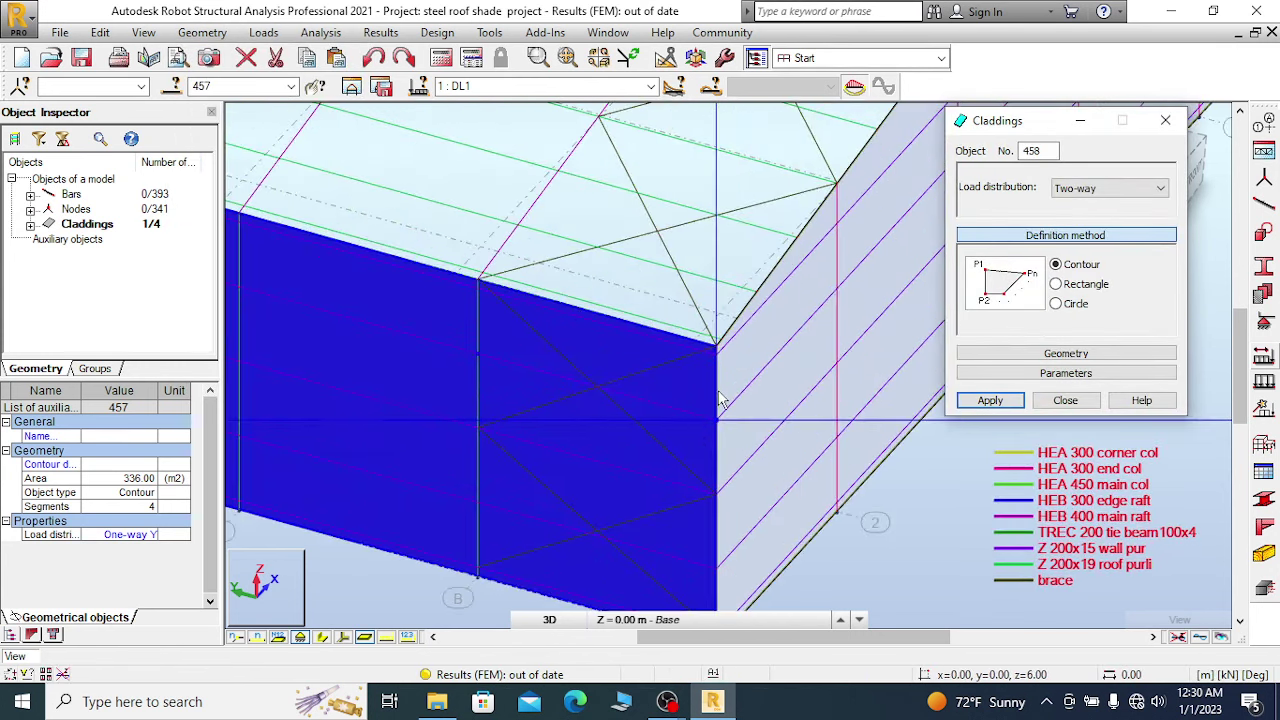
scroll(727, 285, "up", 2)
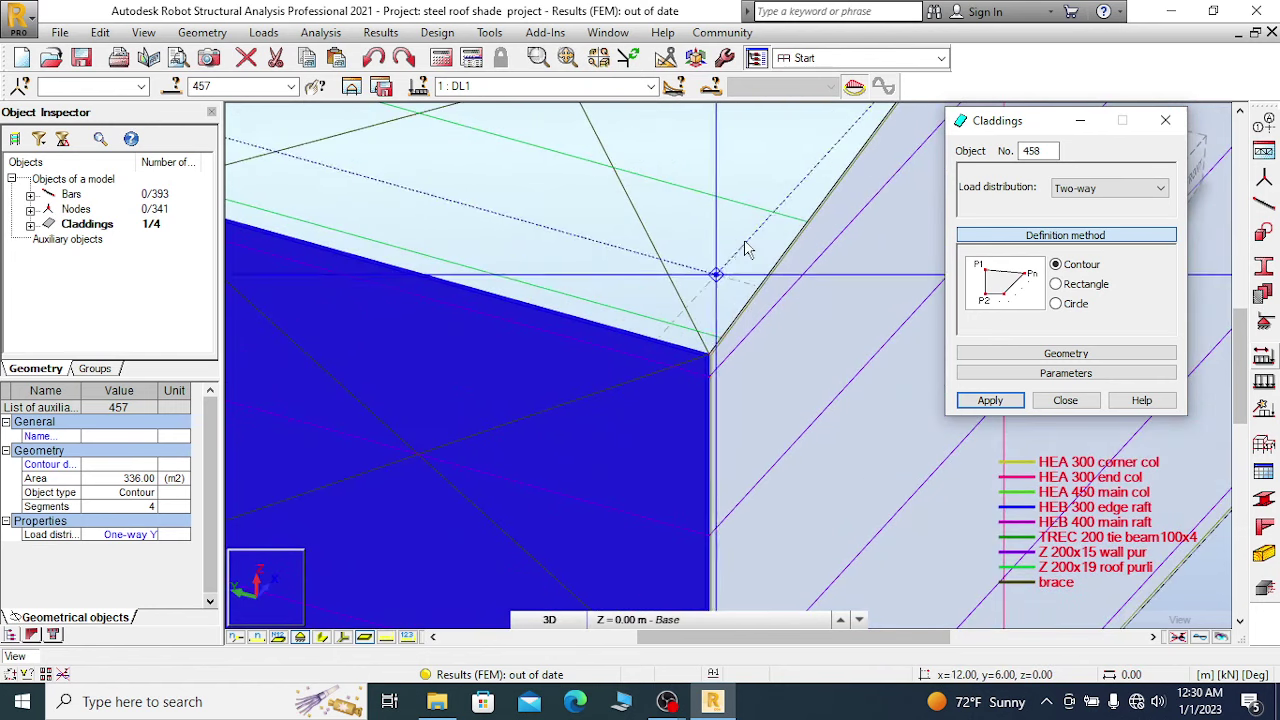
left_click(709, 361)
scroll(651, 441, "down", 5)
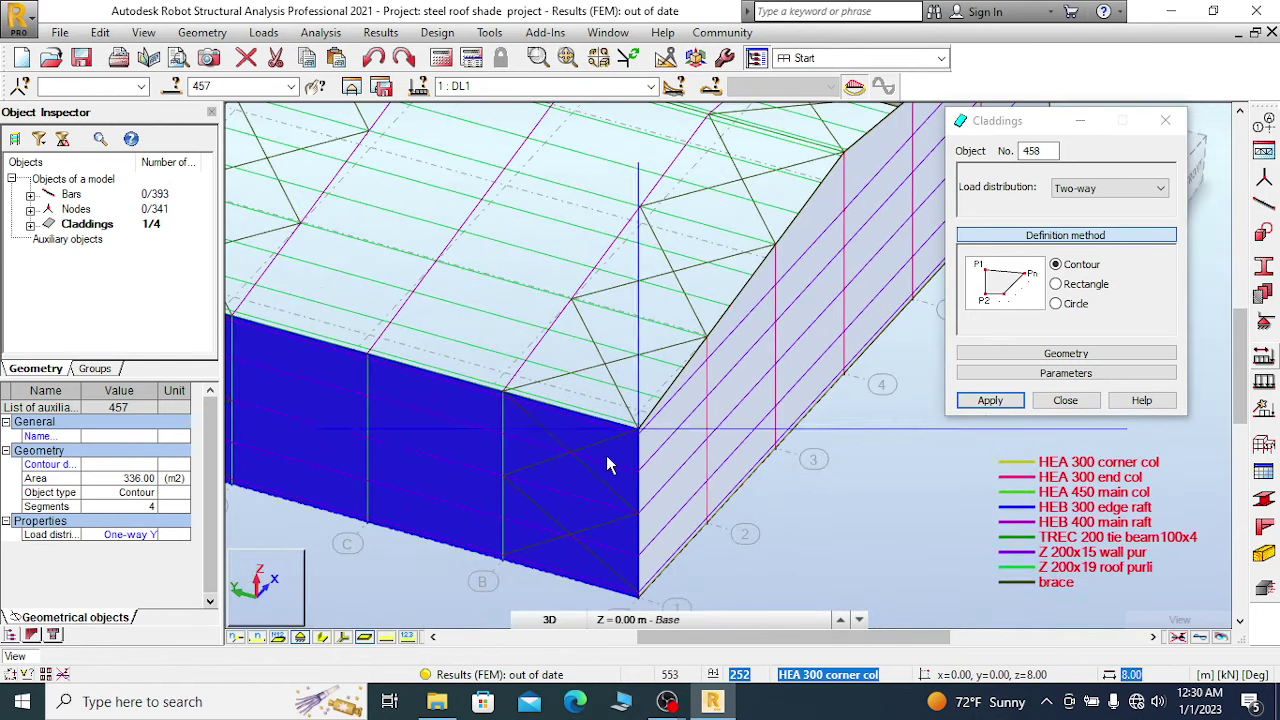
Place the roof contour's second vertex at the ridge node on axis A (18.00, 0.00, 10.50).
scroll(809, 168, "up", 2)
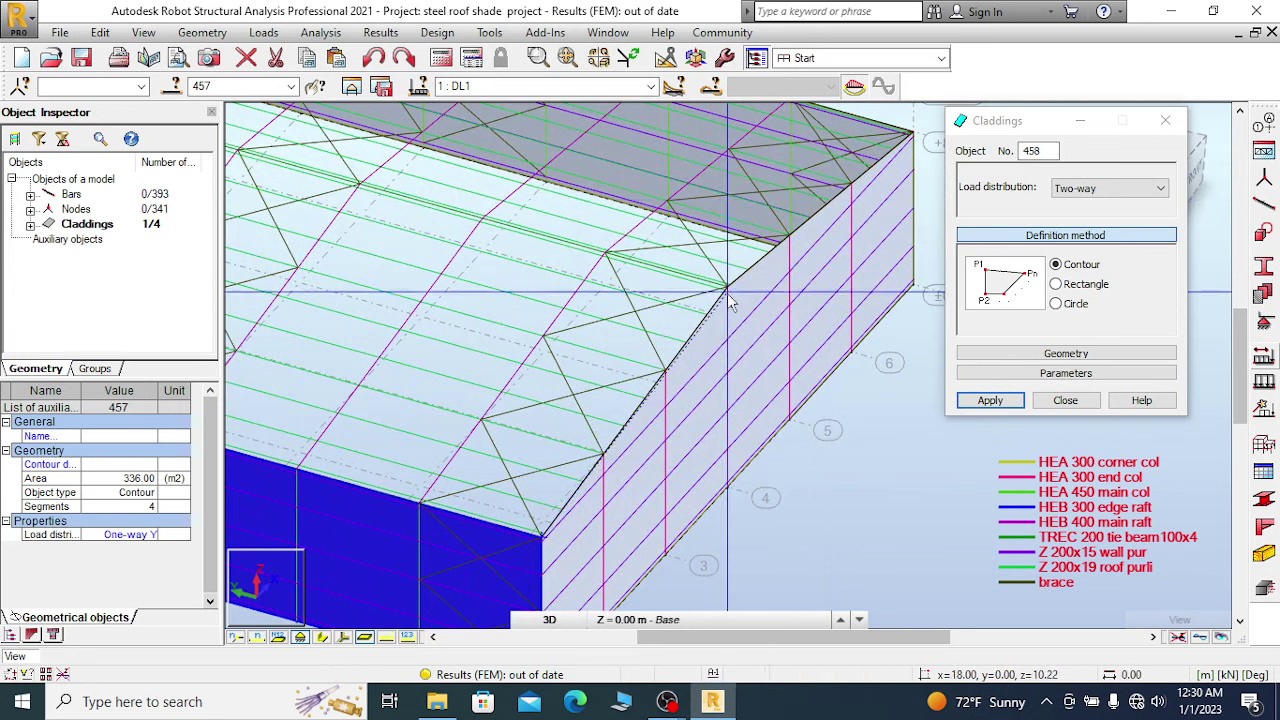
scroll(753, 279, "up", 1)
scroll(753, 279, "up", 3)
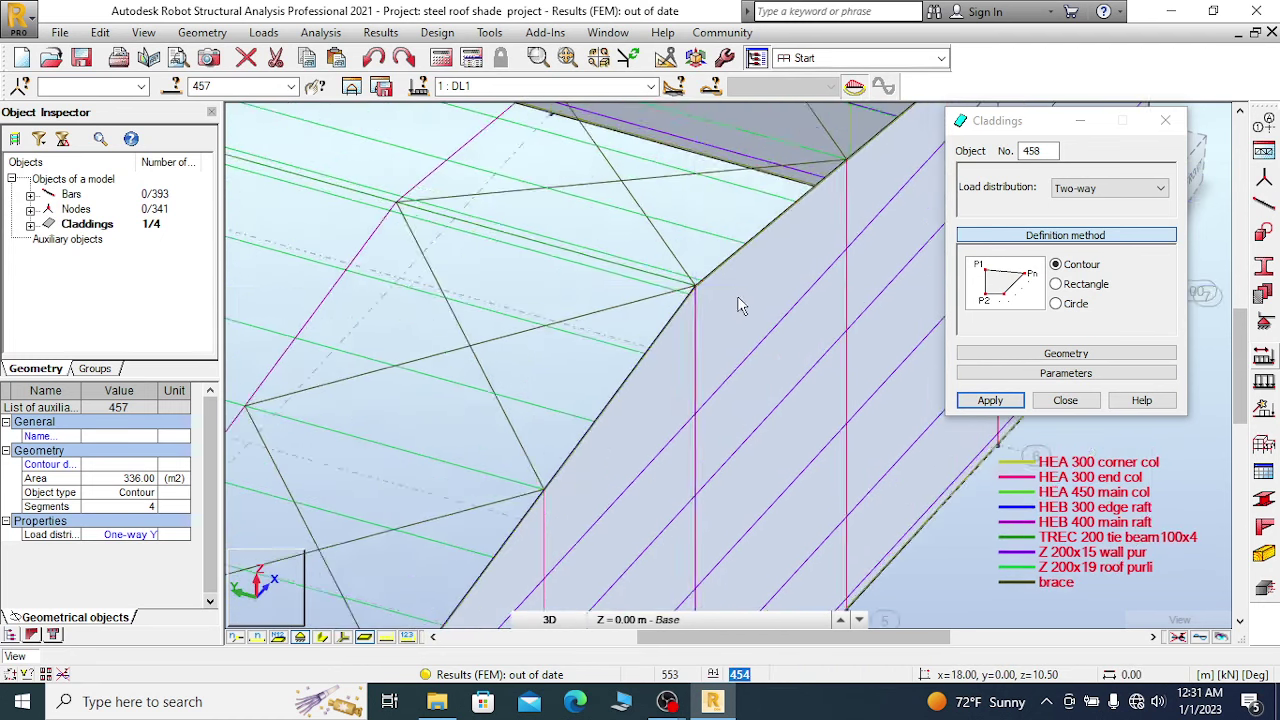
left_click(670, 299)
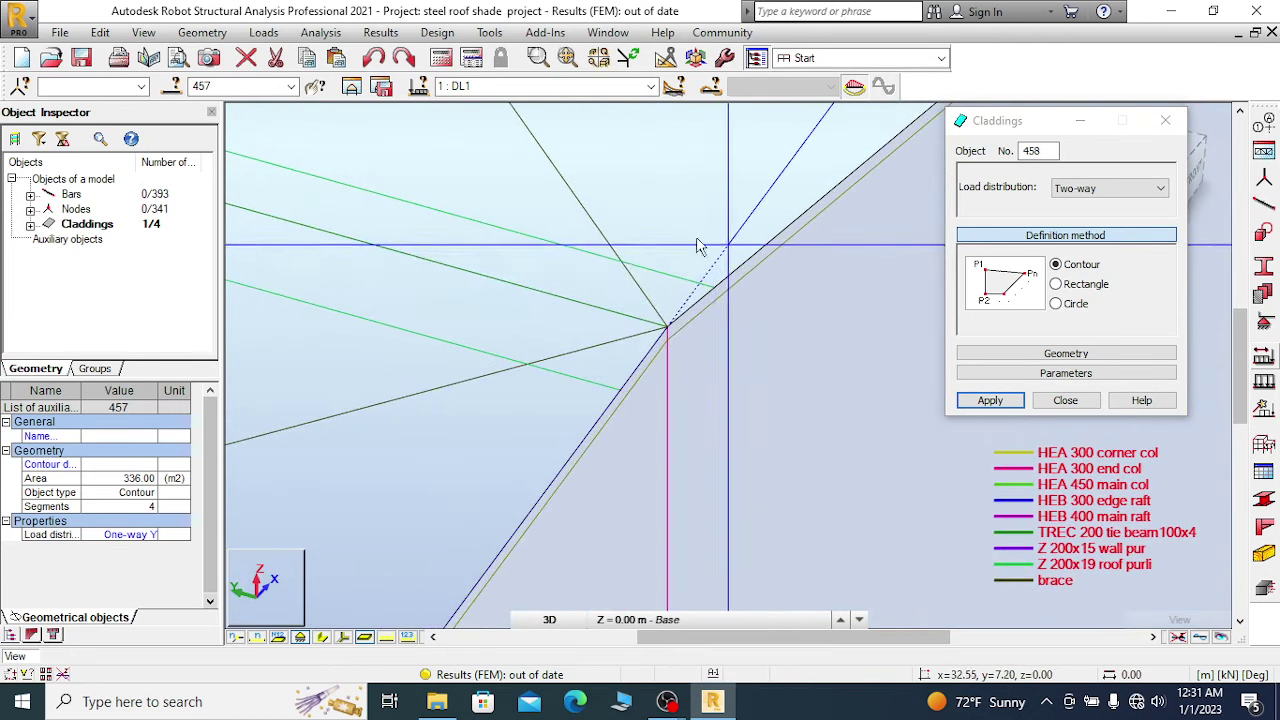
scroll(840, 347, "down", 5)
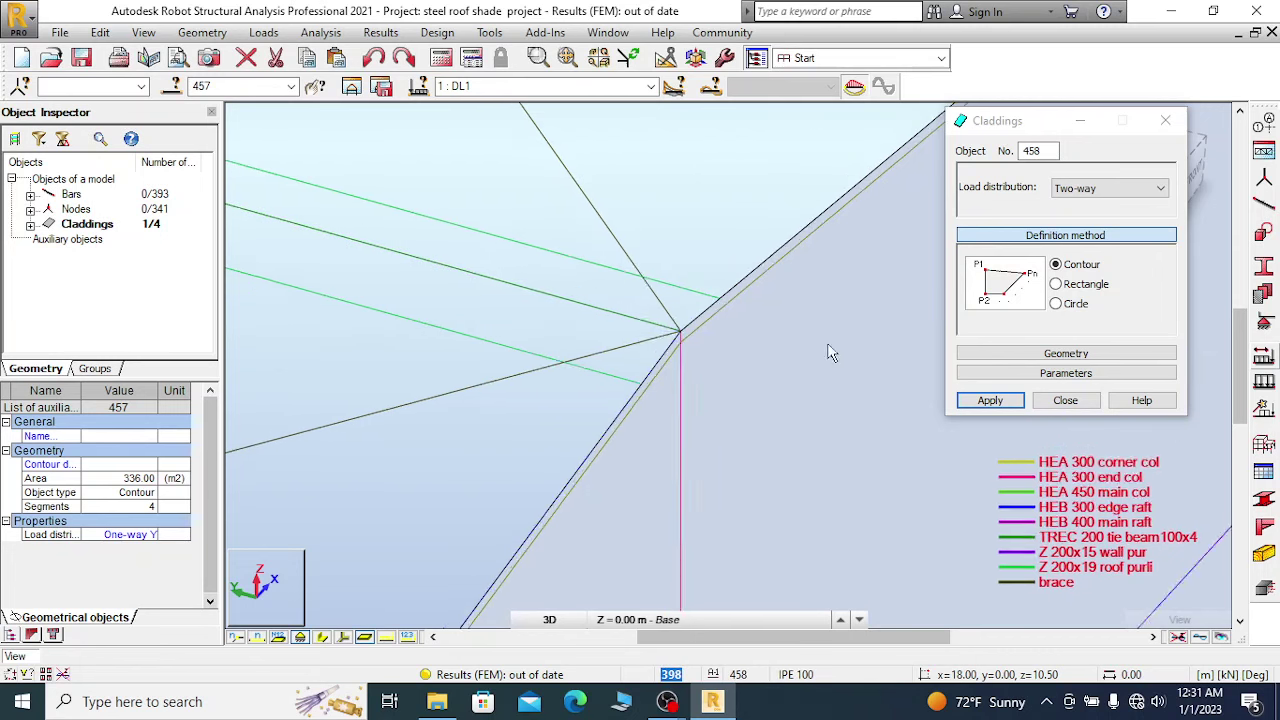
scroll(847, 342, "down", 4)
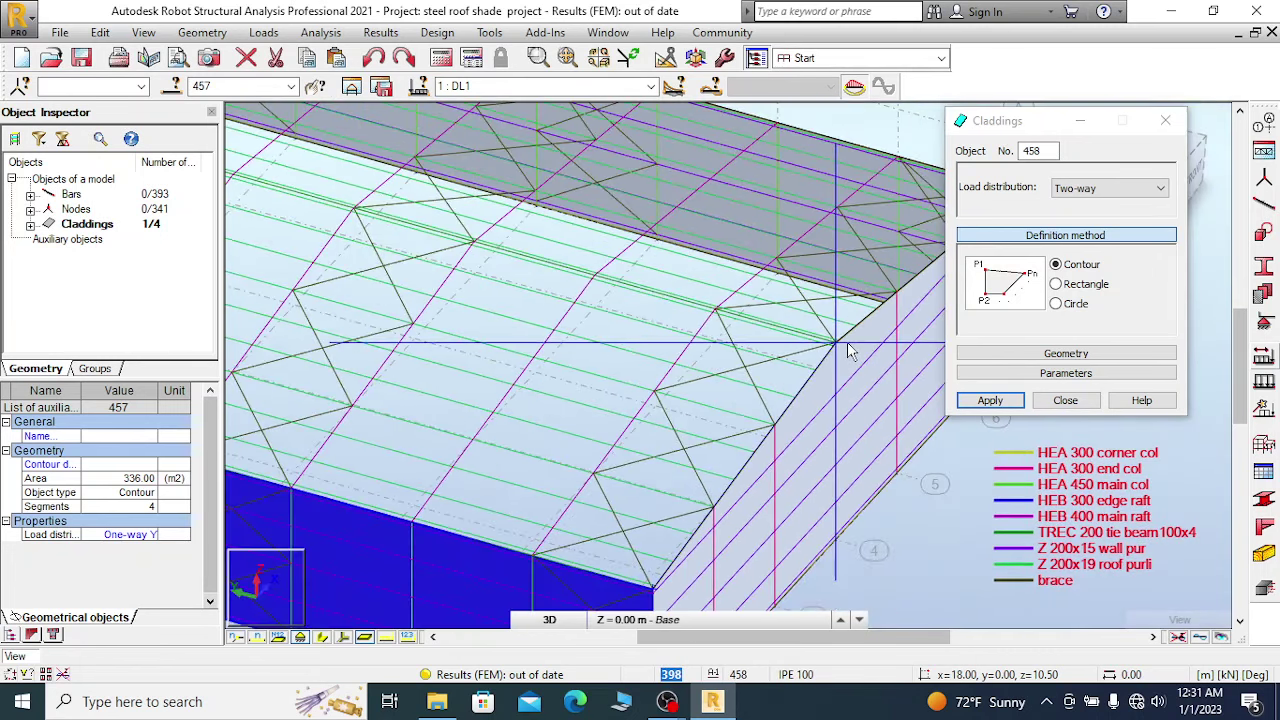
Place the roof contour's third vertex at the opposite ridge end on axis H (18.00, 42.00, 10.50).
scroll(476, 257, "up", 2)
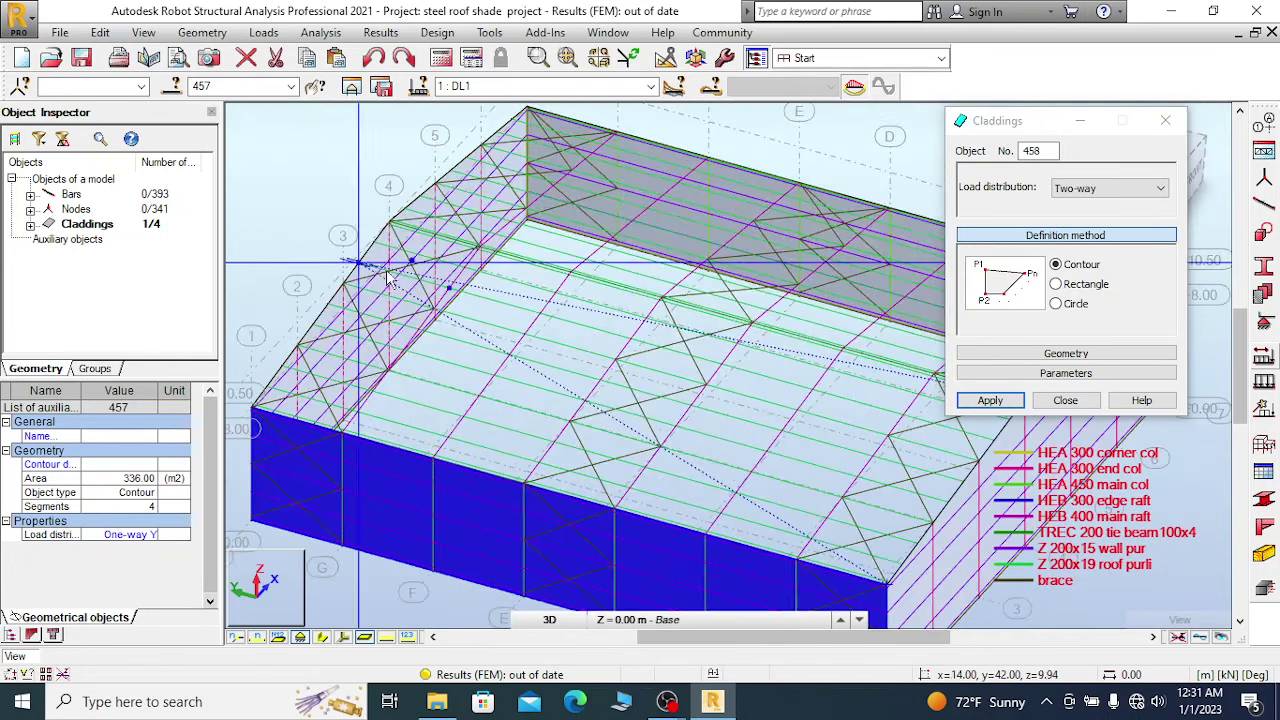
left_click_drag(1025, 118, 1124, 343)
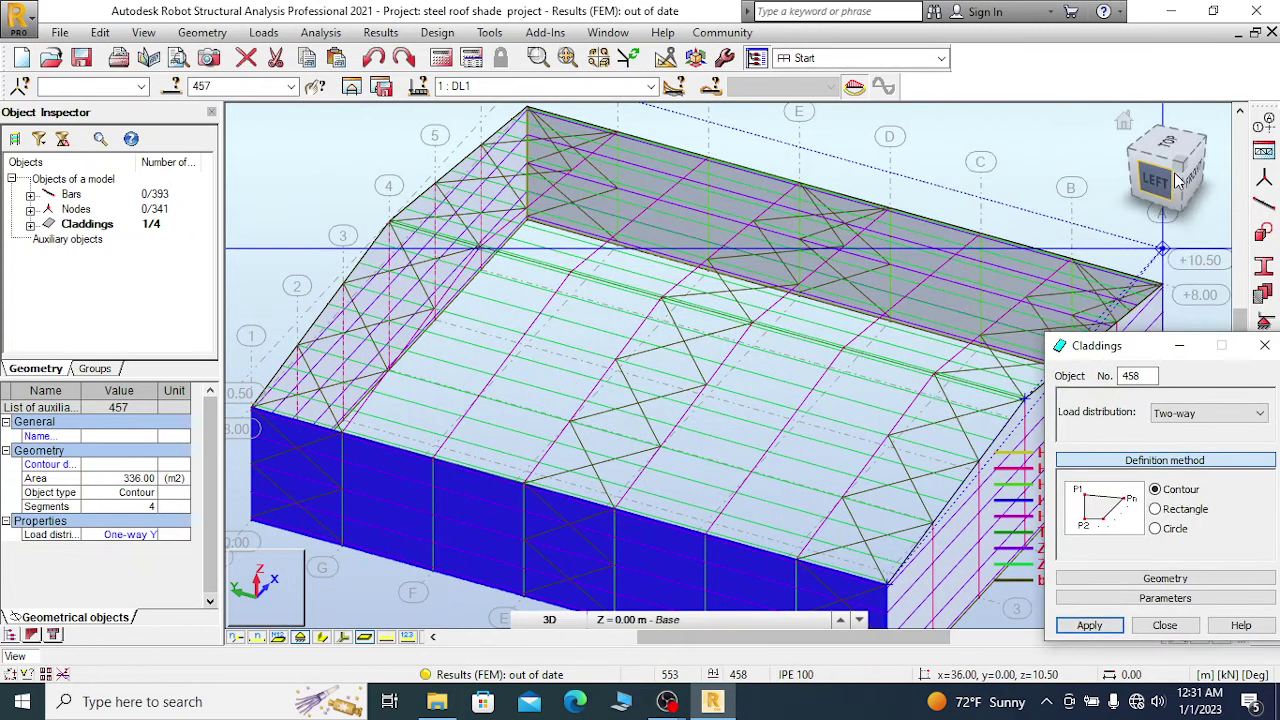
left_click_drag(1205, 165, 1000, 150)
scroll(550, 270, "up", 6)
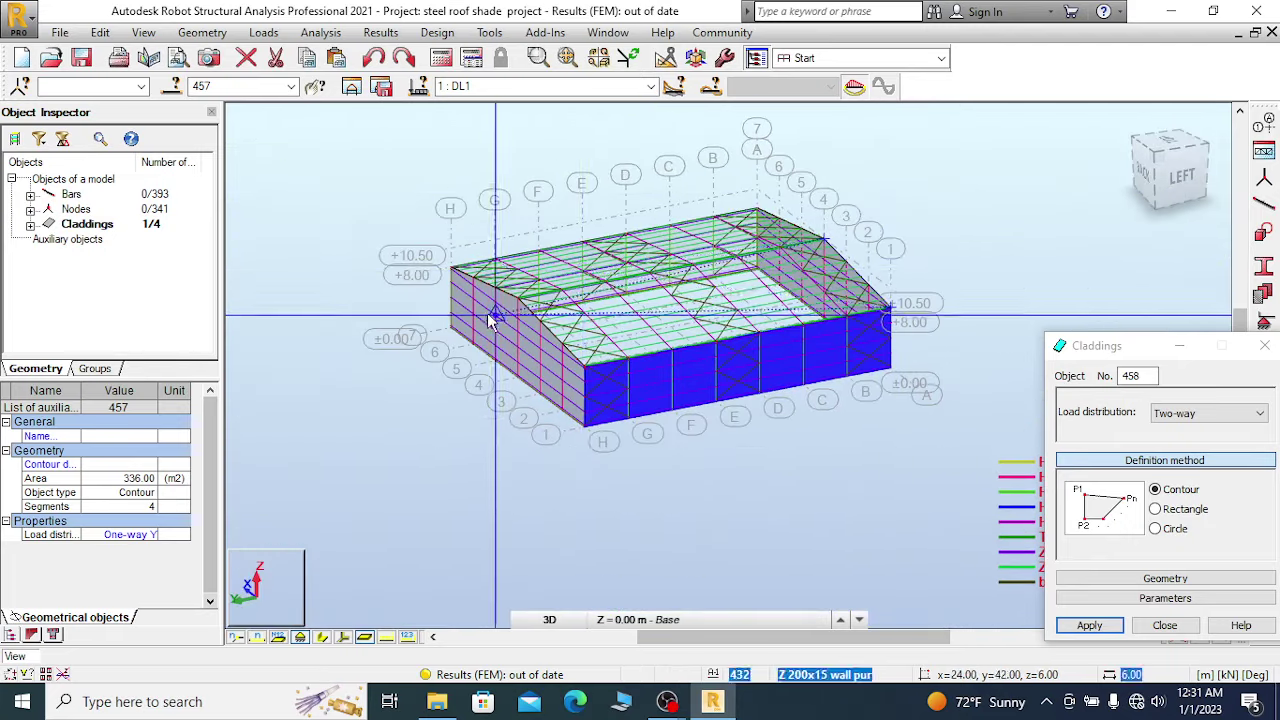
scroll(550, 270, "up", 8)
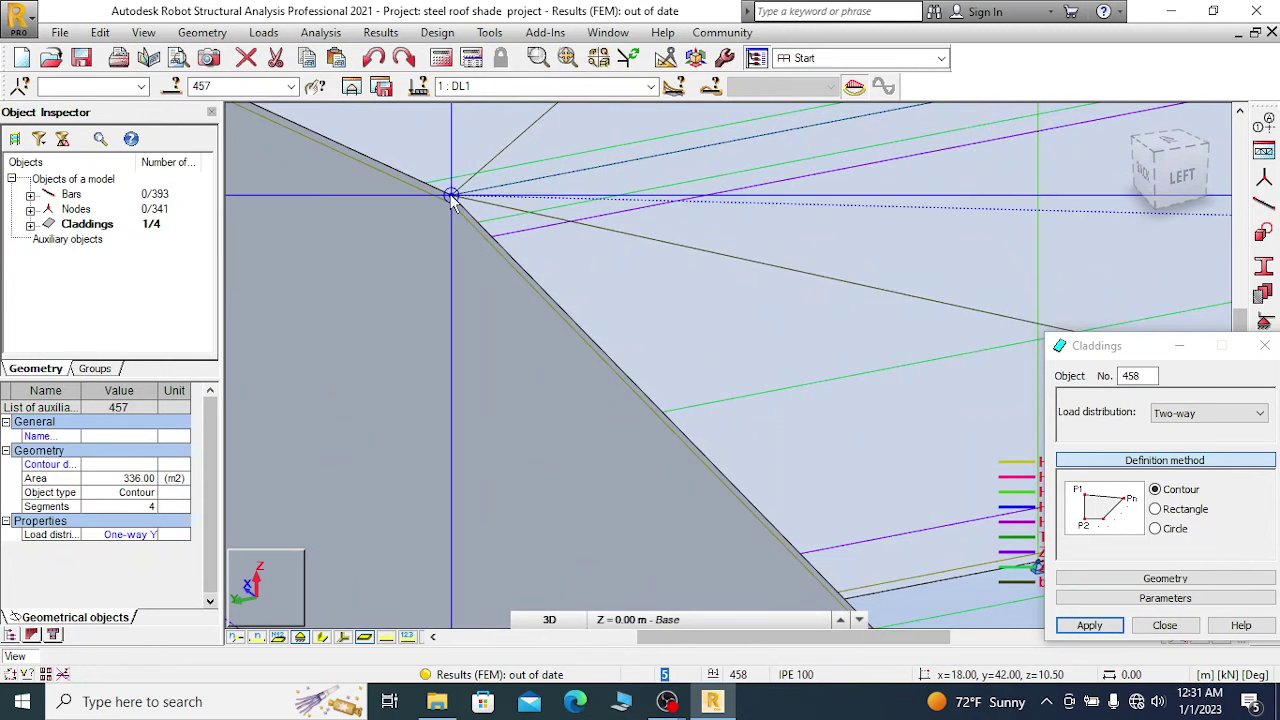
scroll(374, 186, "down", 8)
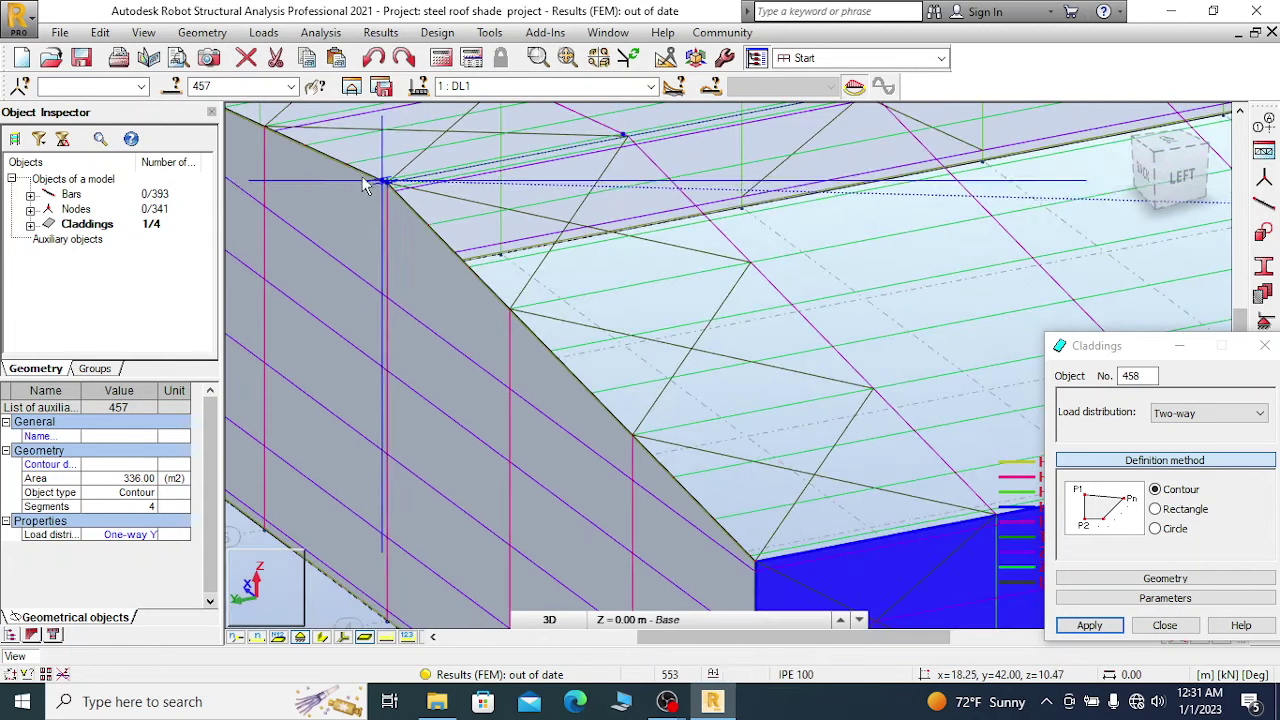
Place the roof contour's fourth vertex at the H-1 eave corner (0.00, 42.00, 8.00).
scroll(615, 453, "up", 6)
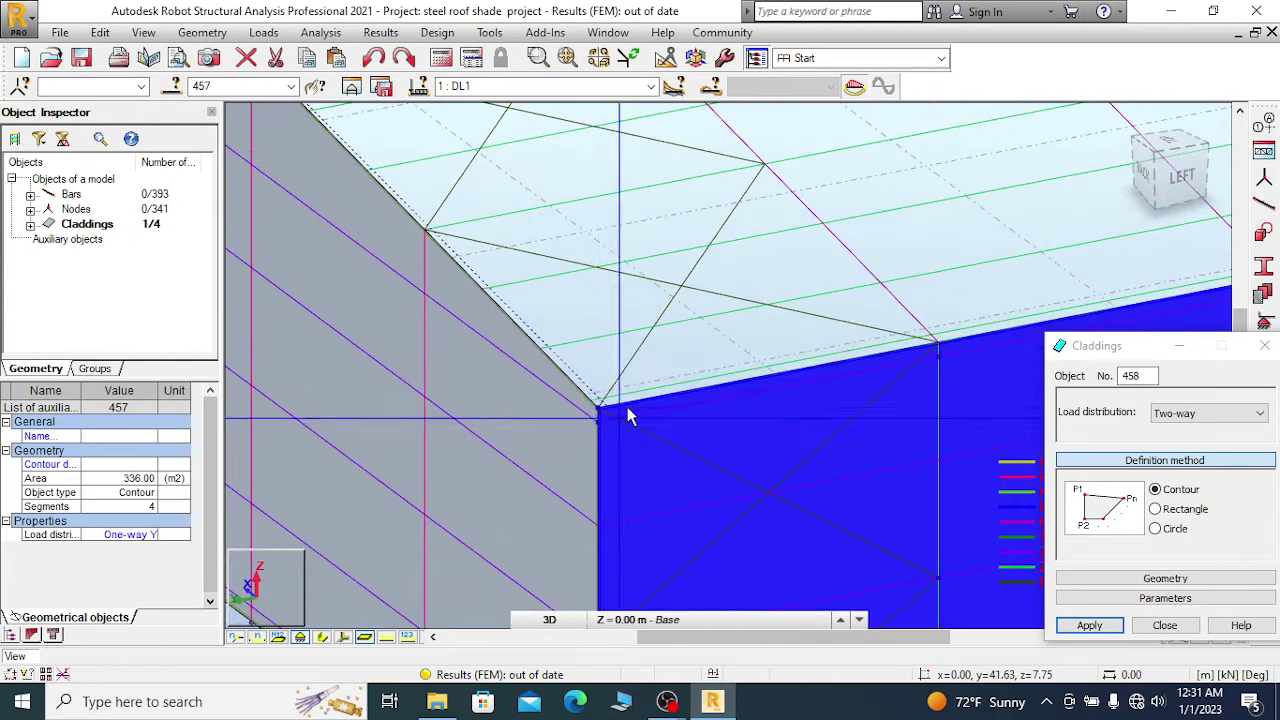
scroll(617, 463, "up", 5)
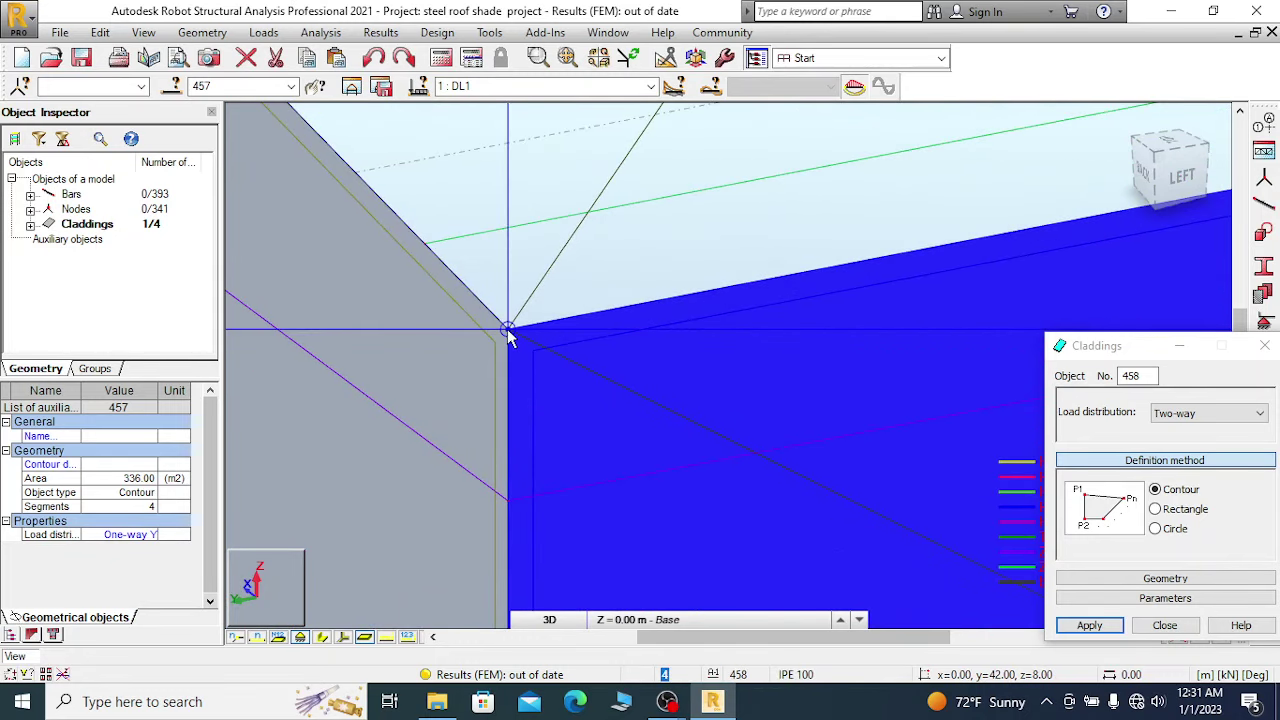
scroll(300, 380, "down", 6)
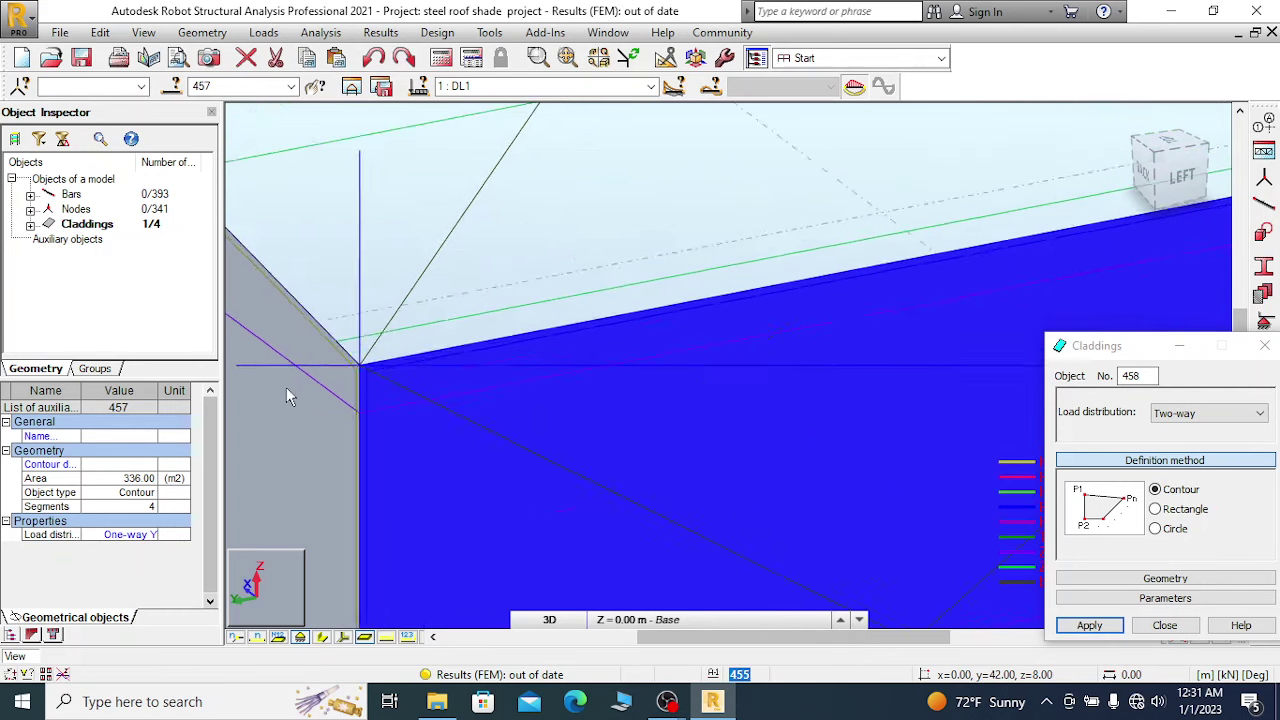
Close the roof contour at its first vertex, the A-1 eave corner (0.00, 0.00, 8.00), and close the Claddings dialog.
scroll(293, 384, "down", 6)
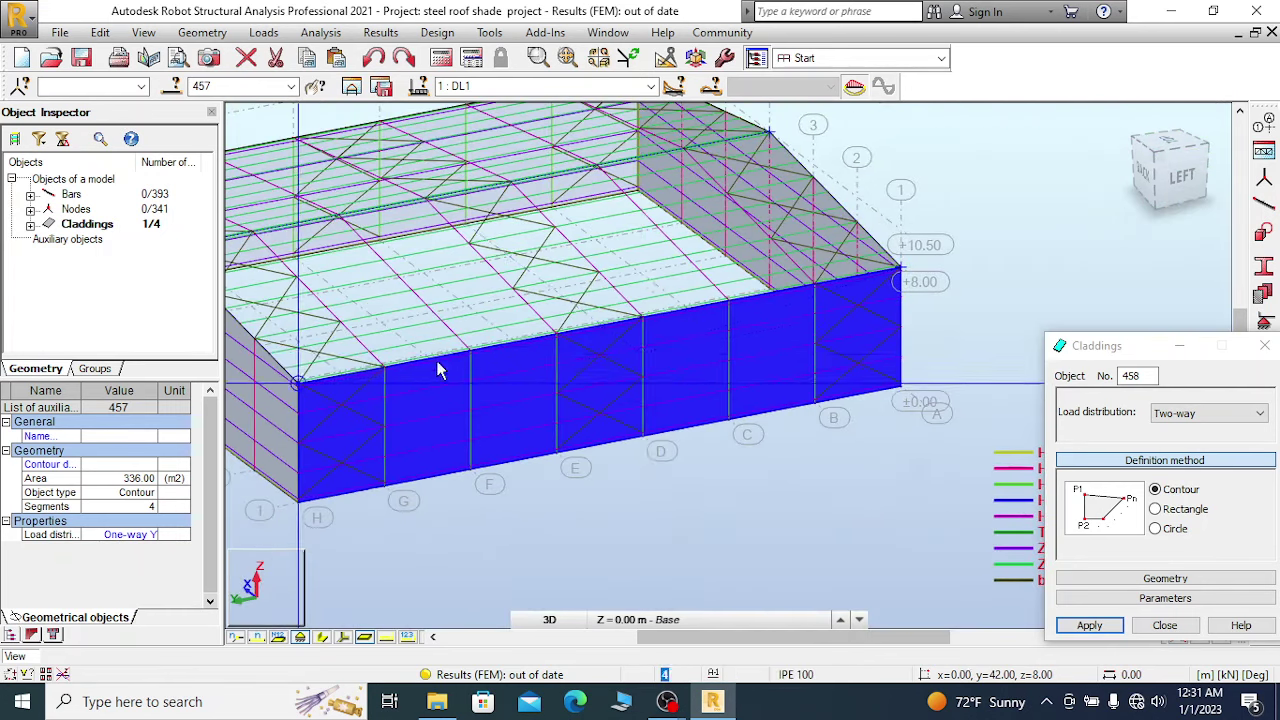
scroll(900, 285, "up", 8)
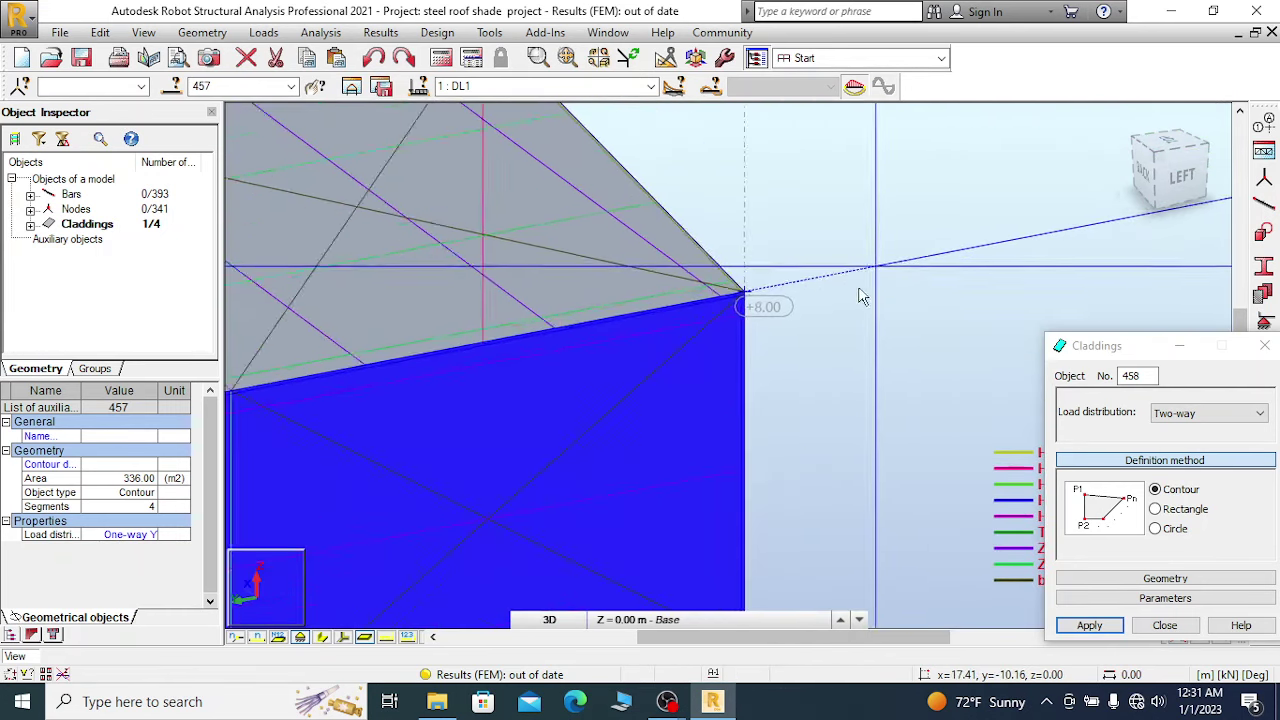
scroll(800, 260, "up", 2)
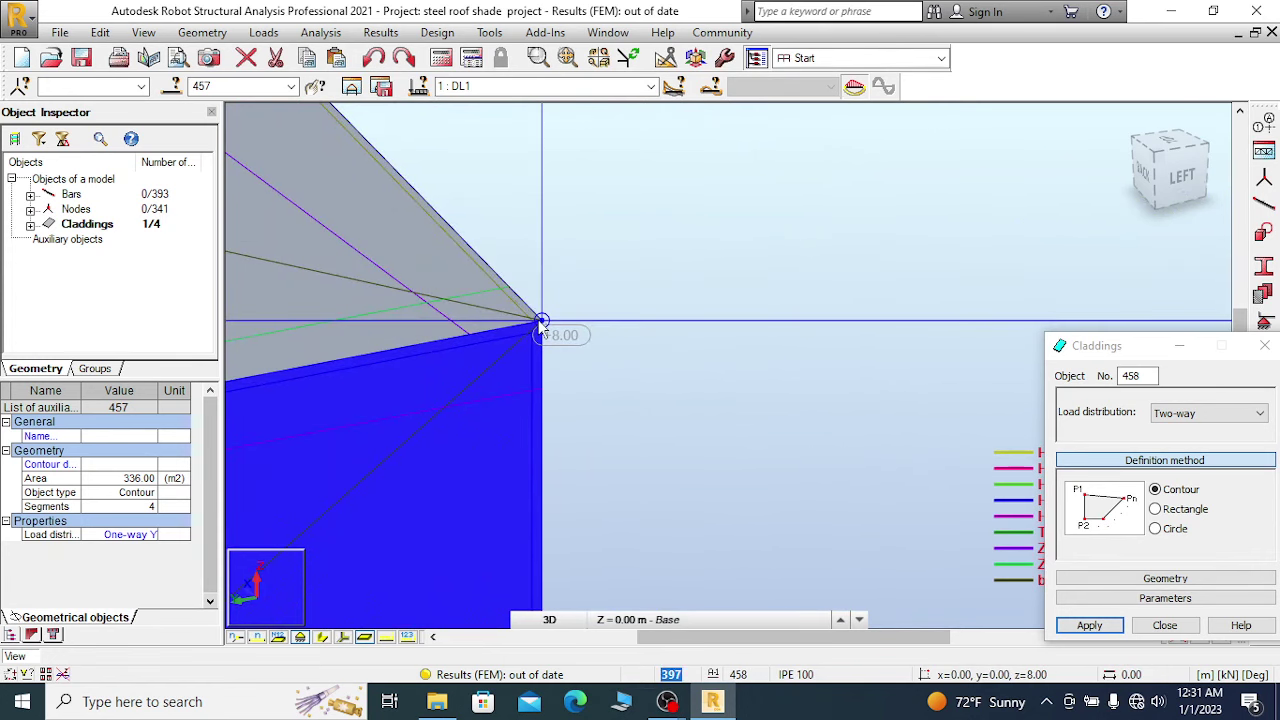
left_click(640, 325)
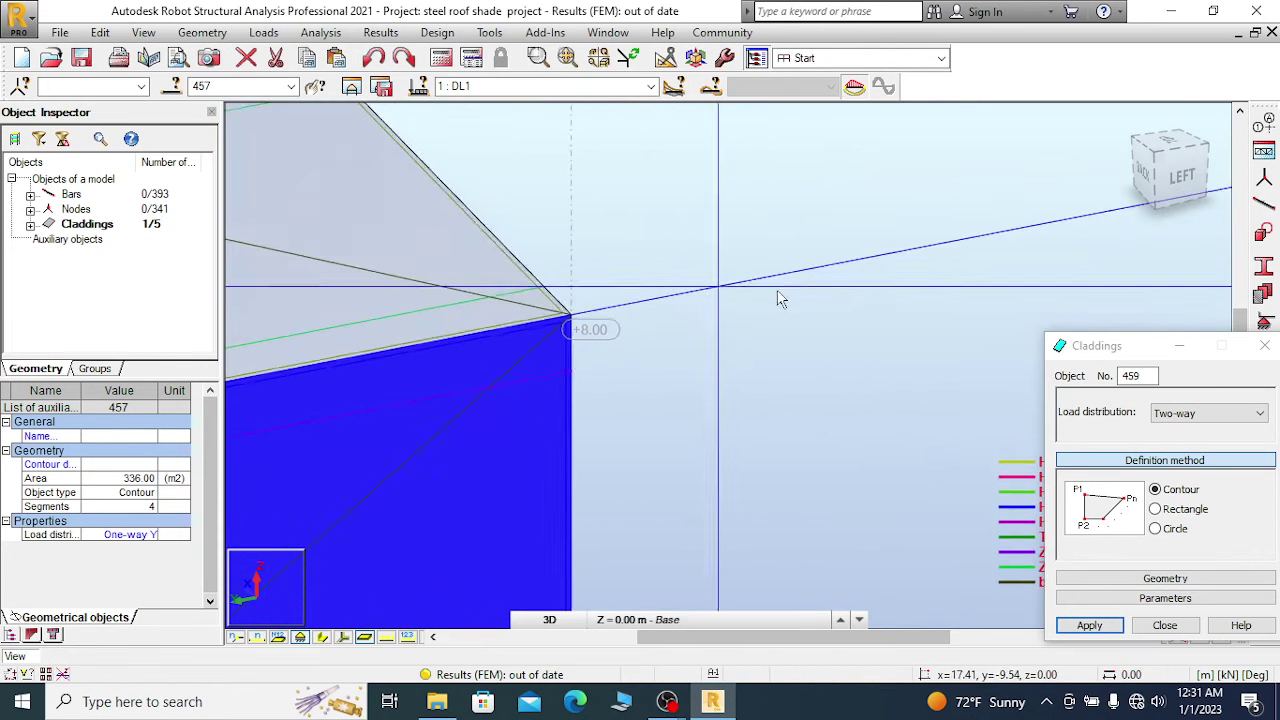
scroll(720, 282, "down", 8)
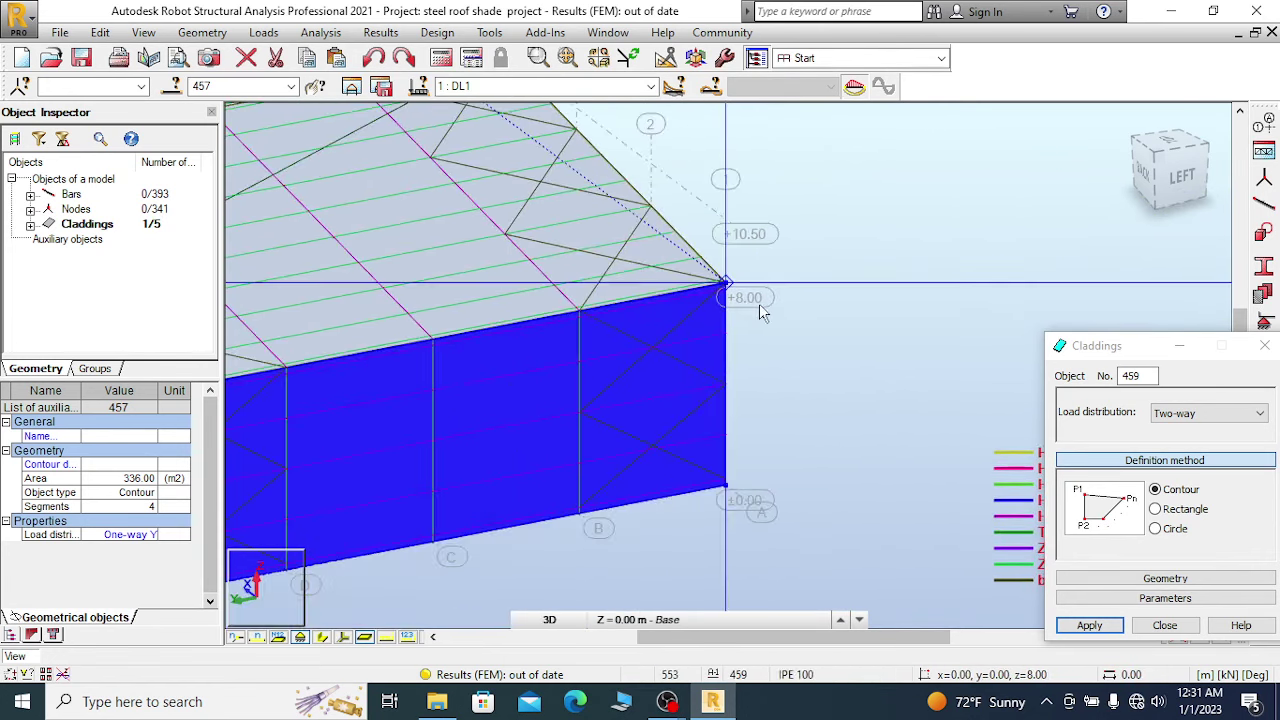
scroll(726, 282, "down", 2)
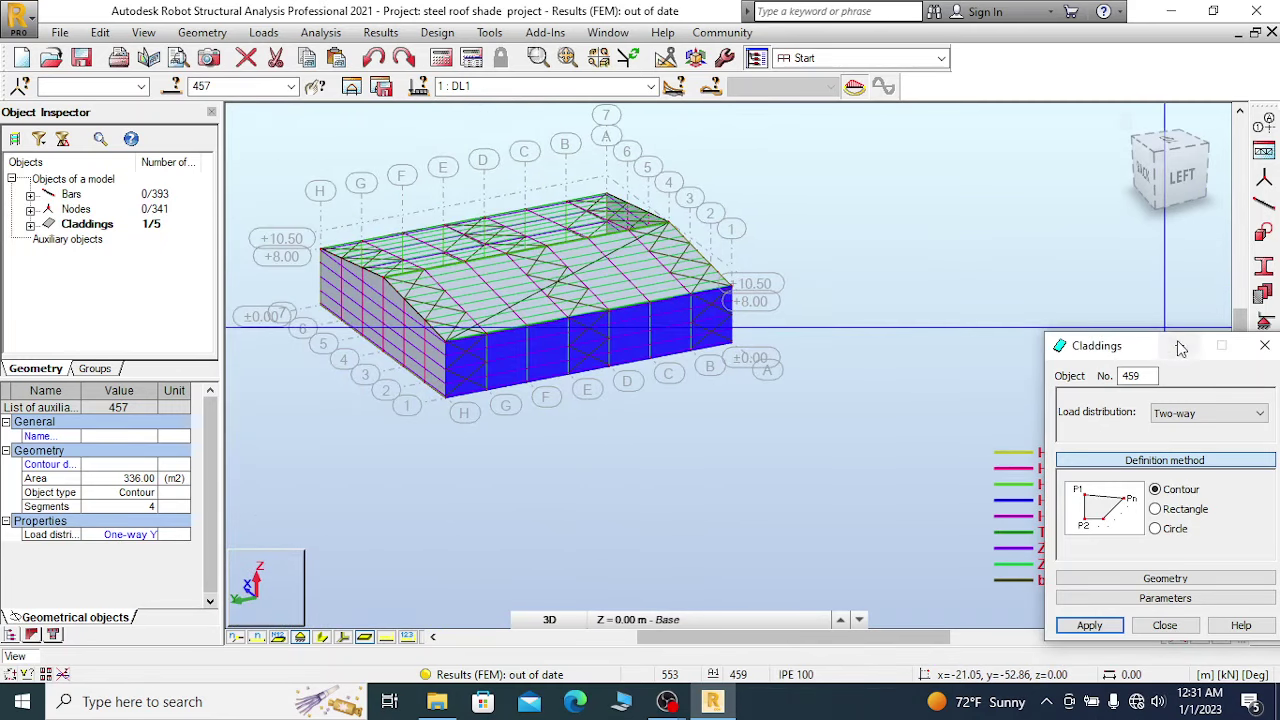
left_click(1265, 346)
Isolate the new roof-slope cladding, examine its local axes for the load direction, and return to the full model.
scroll(478, 300, "up", 5)
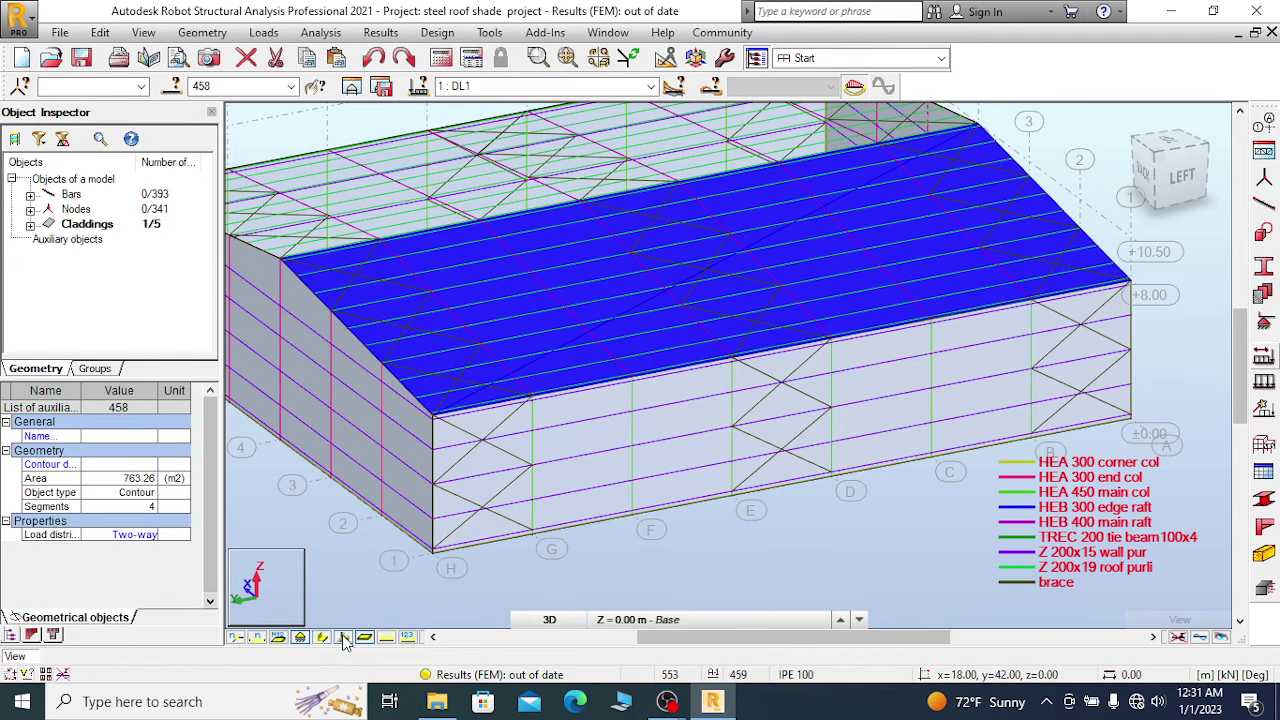
left_click(352, 86)
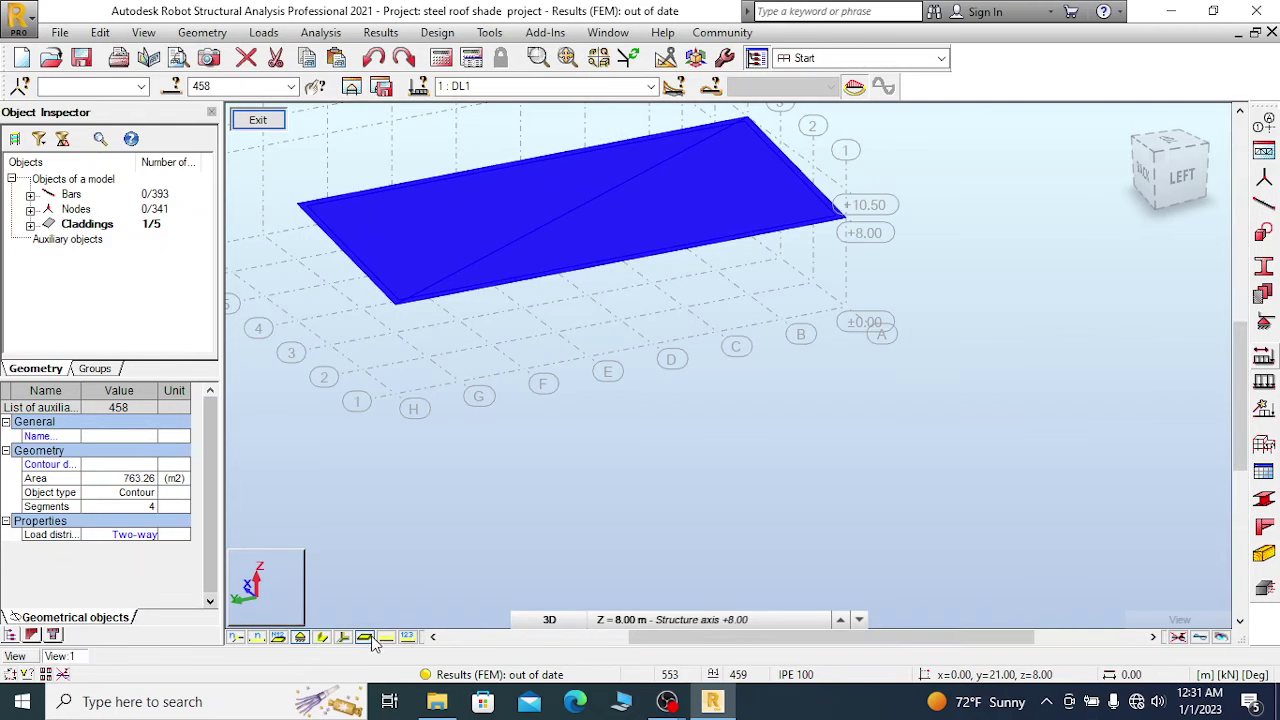
scroll(669, 222, "up", 3)
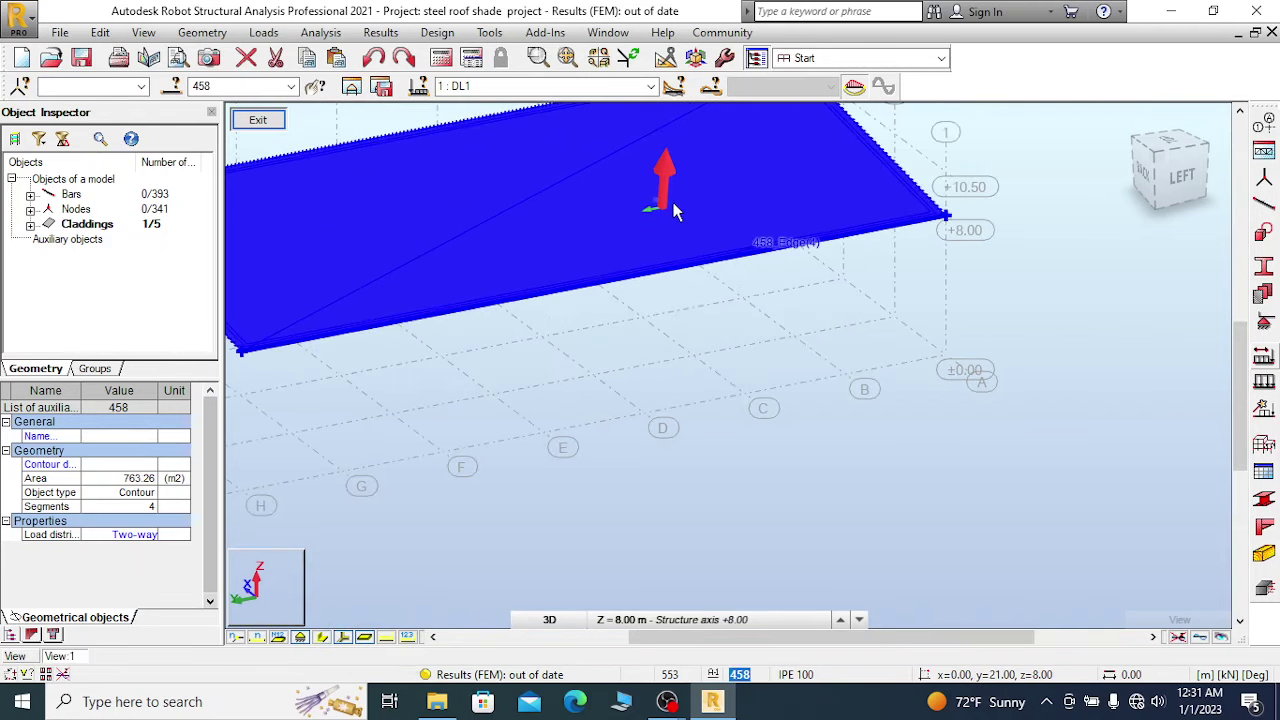
scroll(673, 205, "up", 3)
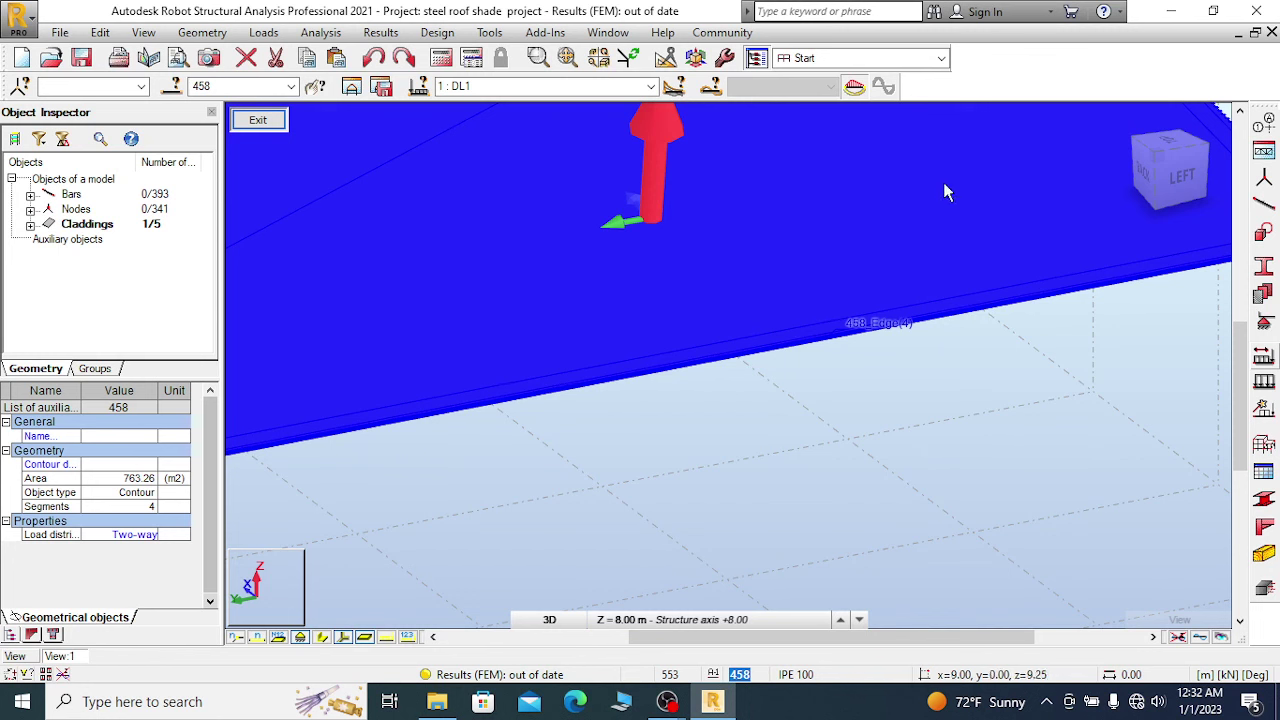
scroll(948, 192, "down", 2)
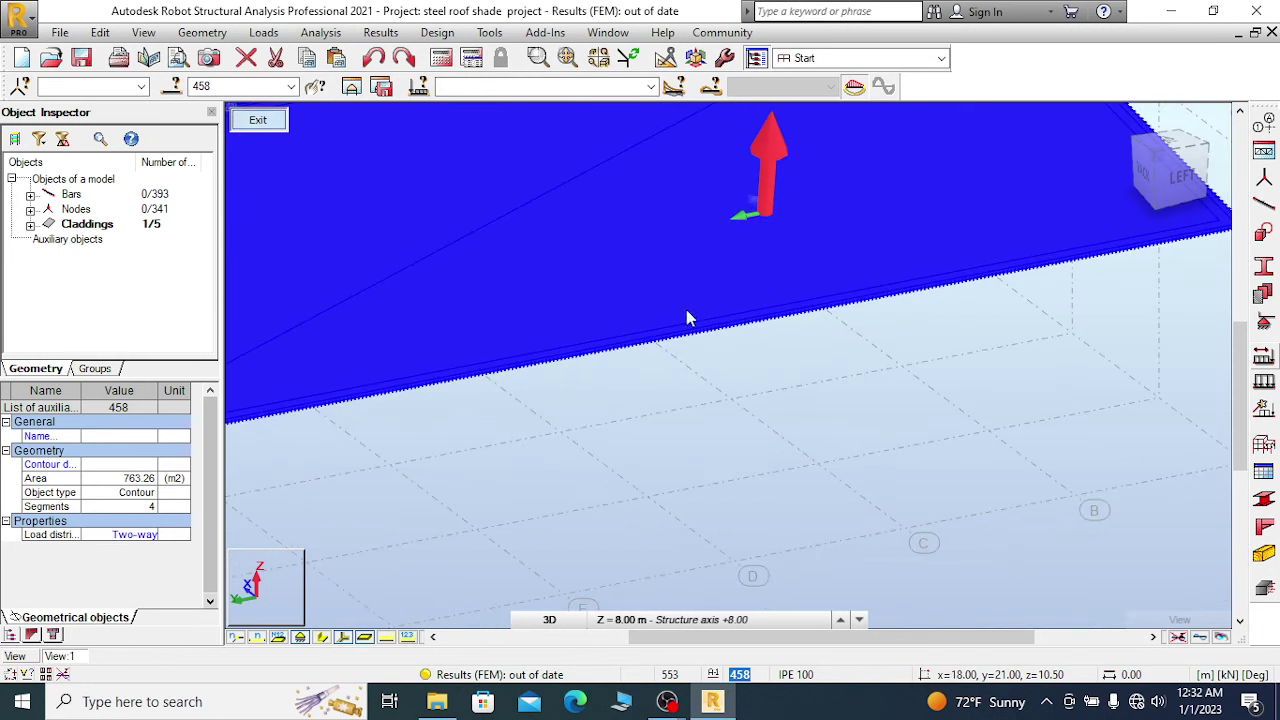
key("Escape")
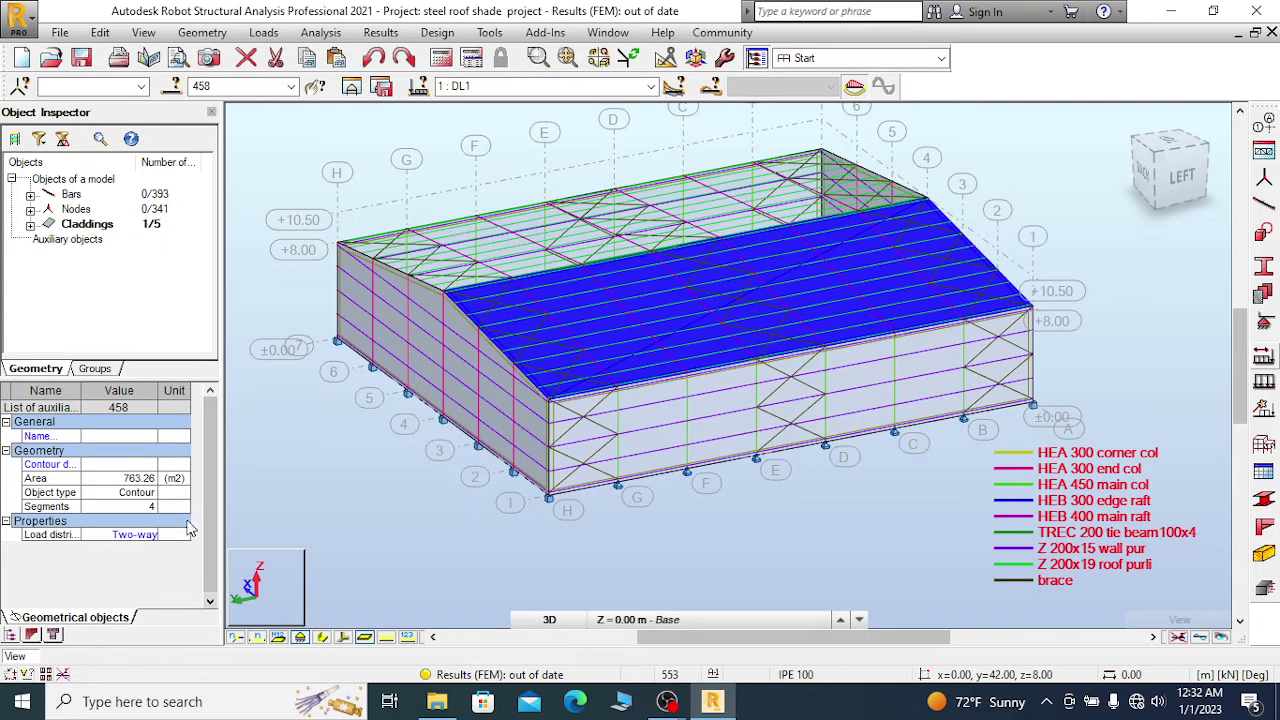
Set the roof-slope cladding's load distribution to One-way Y and clear the selection.
left_click(141, 536)
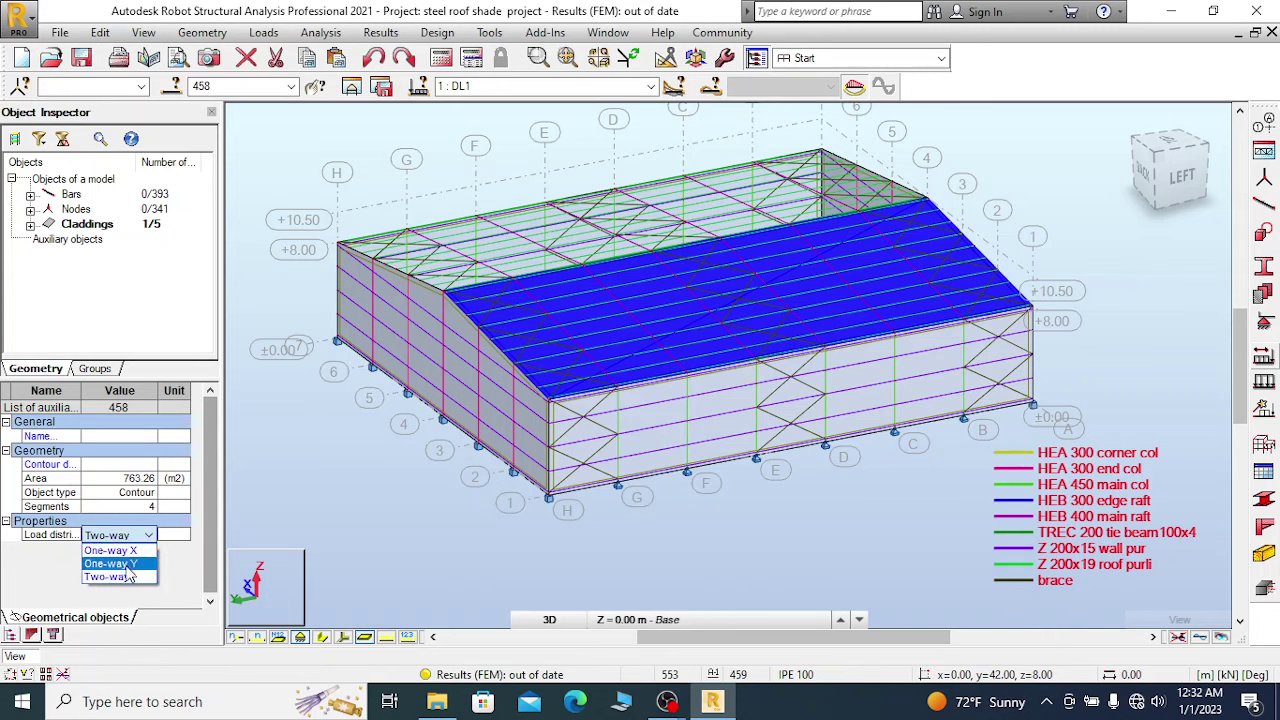
left_click(110, 564)
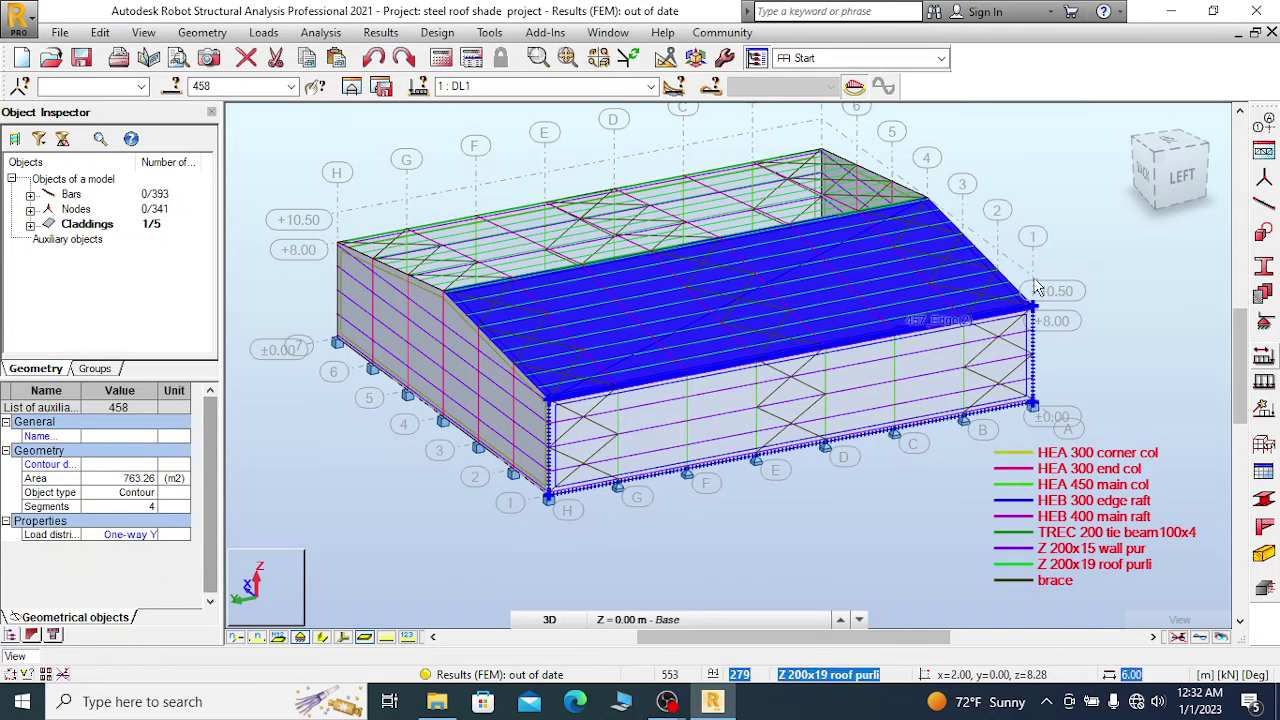
key("Escape")
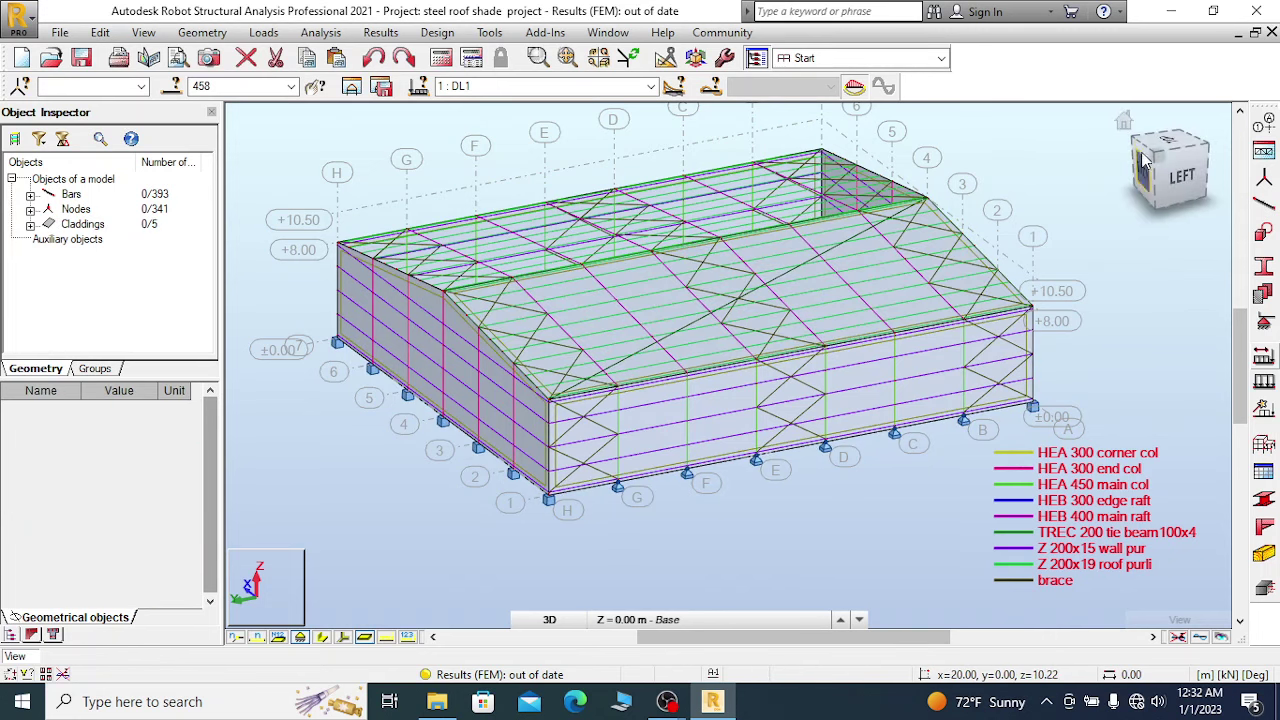
Start a new contour cladding for the opposite roof slope with its first vertex at the H-7 eave corner (36.00, 42.00, 8.00).
left_click_drag(1157, 155, 1110, 200)
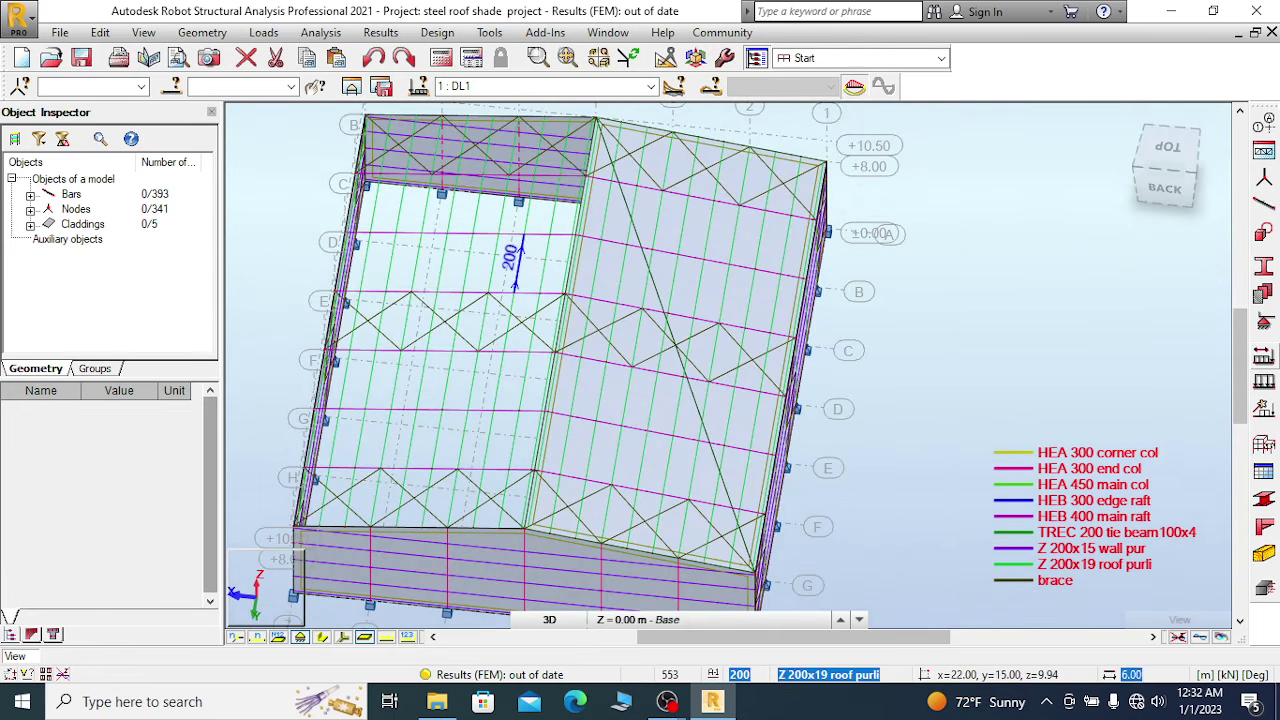
scroll(620, 270, "down", 3)
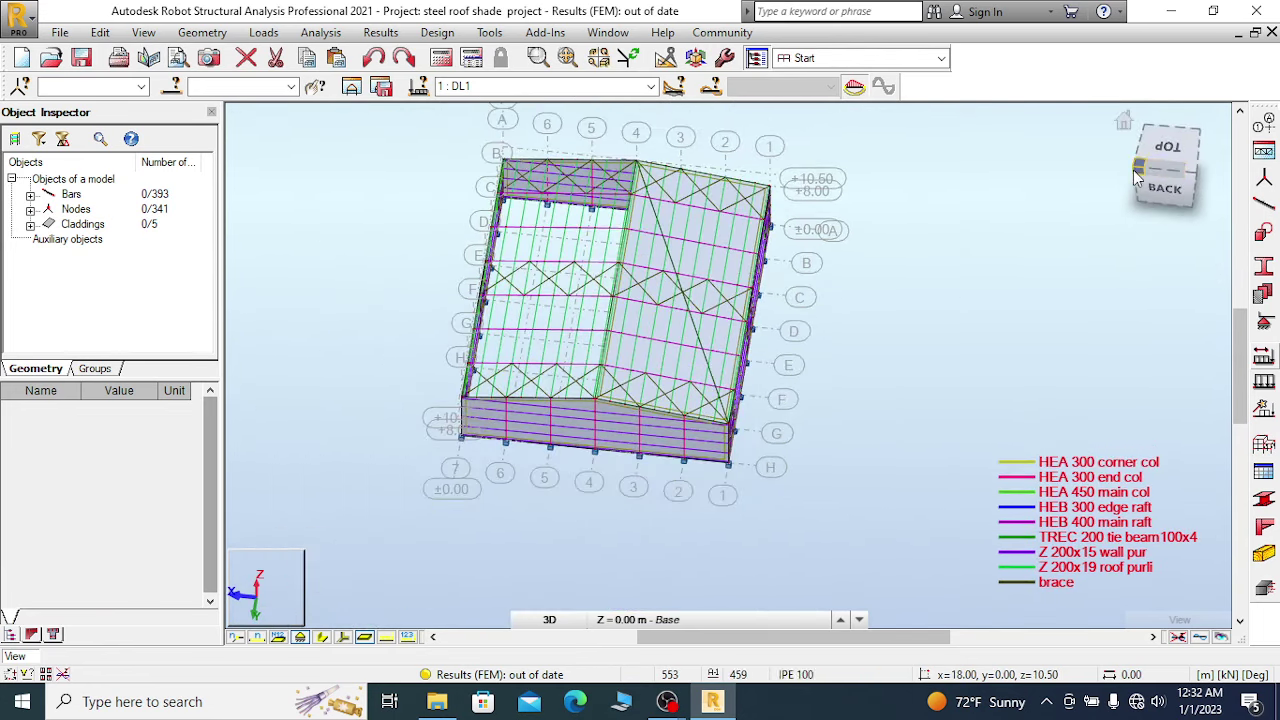
left_click_drag(1136, 176, 1014, 184)
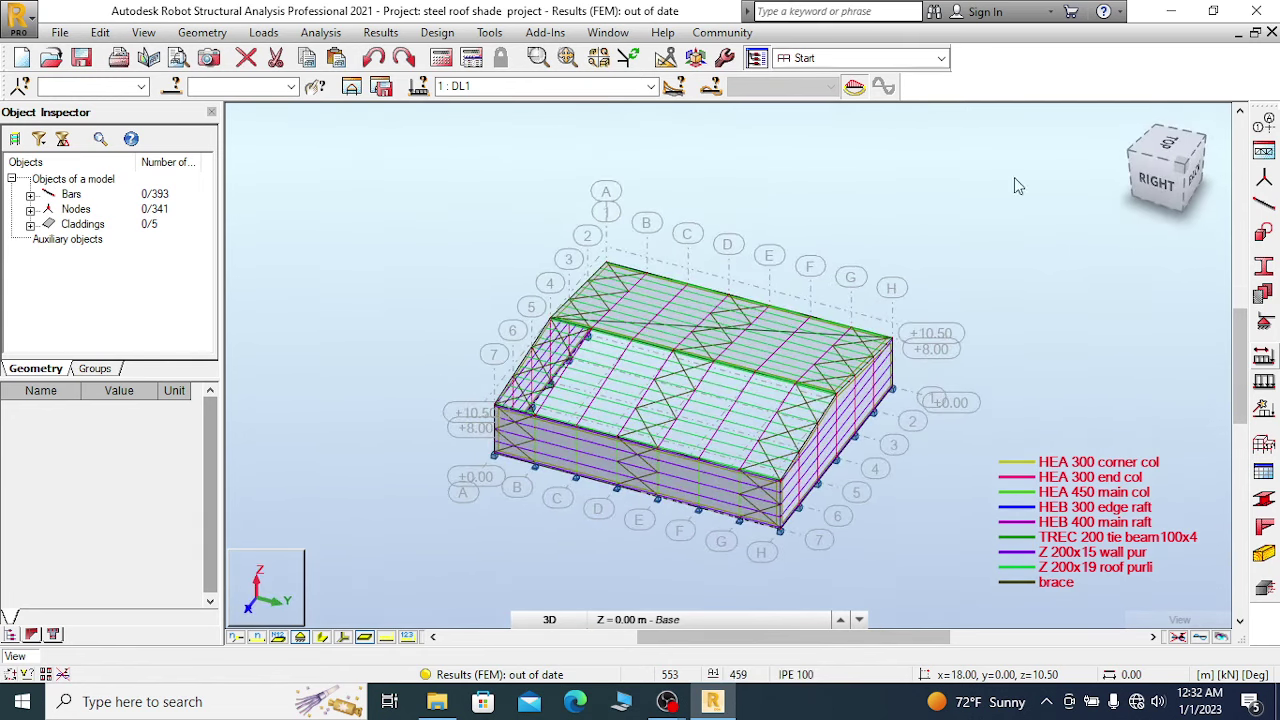
scroll(828, 530, "up", 5)
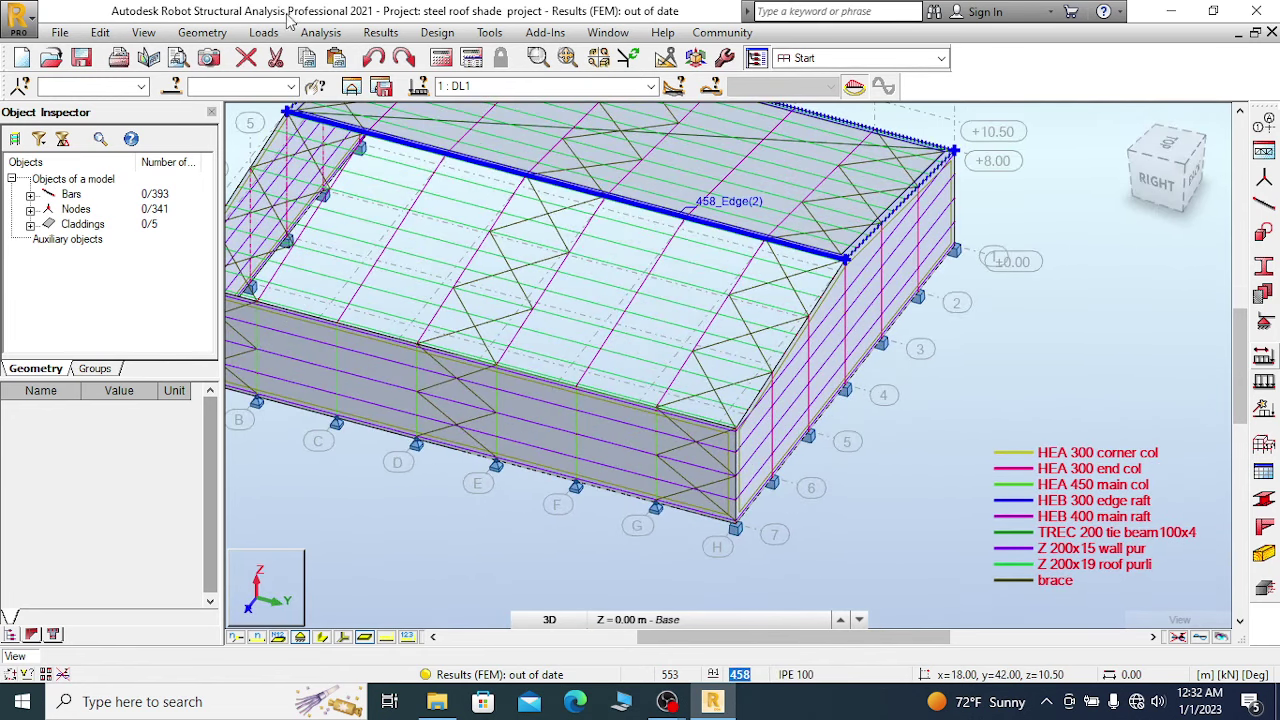
left_click(202, 32)
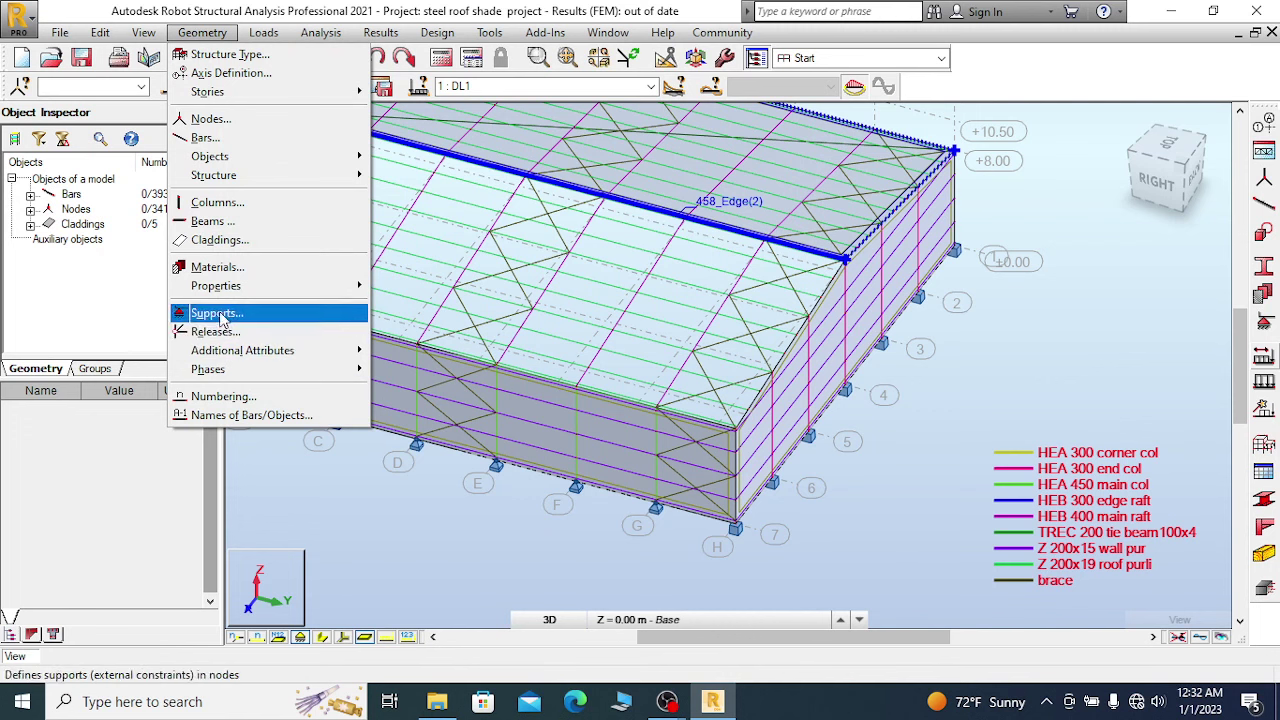
left_click(220, 240)
scroll(660, 356, "up", 8)
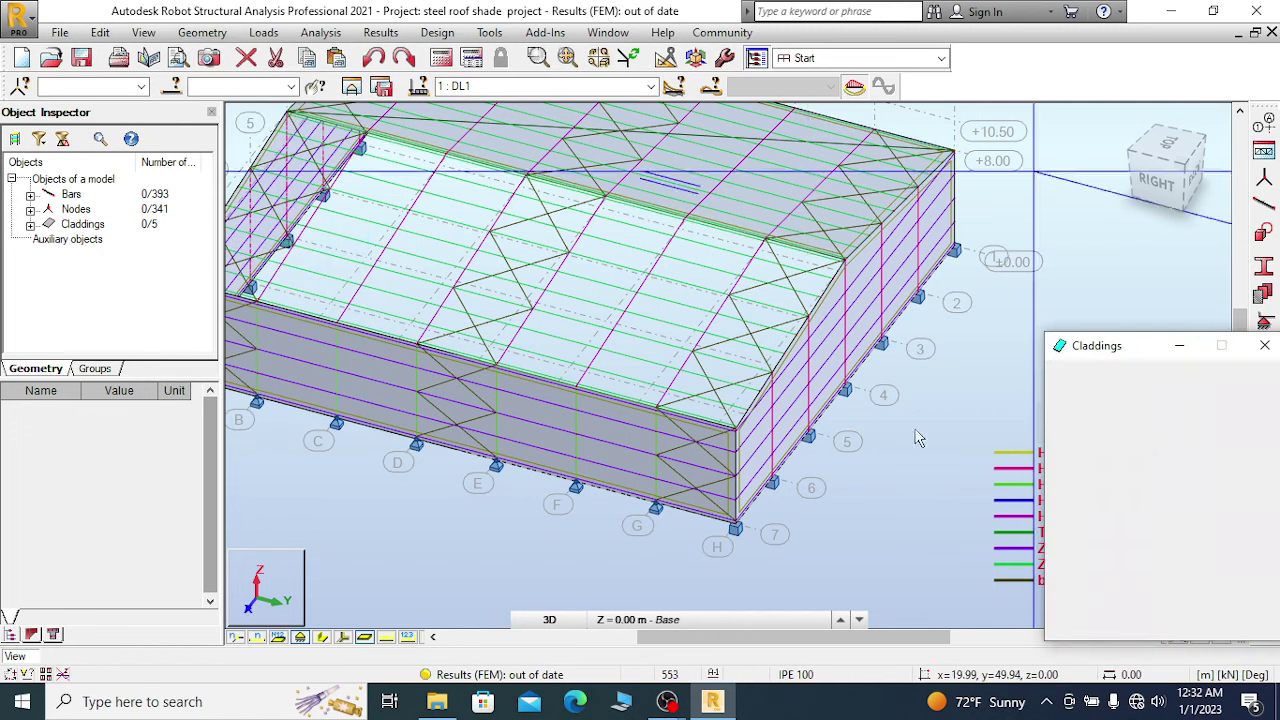
scroll(648, 340, "up", 5)
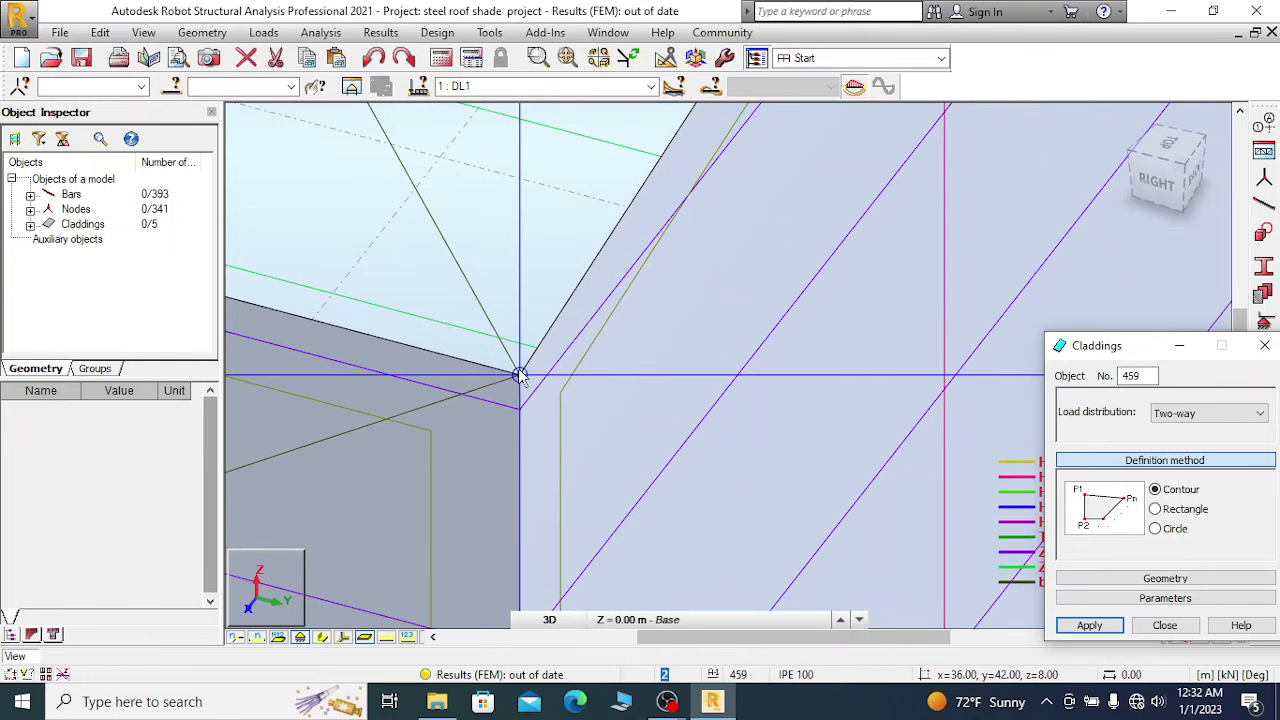
scroll(519, 375, "down", 10)
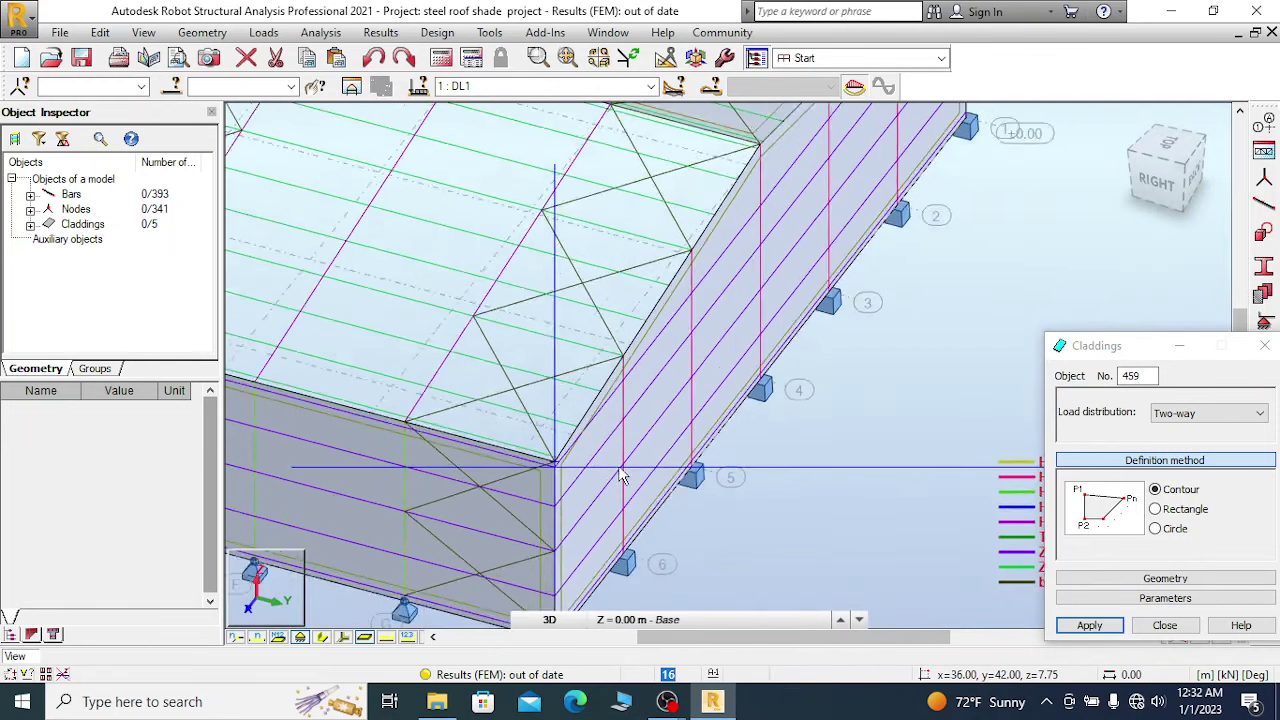
Place the second vertex of the new roof contour at the ridge node on axis H (18.00, 42.00, 10.50).
scroll(621, 477, "down", 3)
scroll(720, 343, "up", 10)
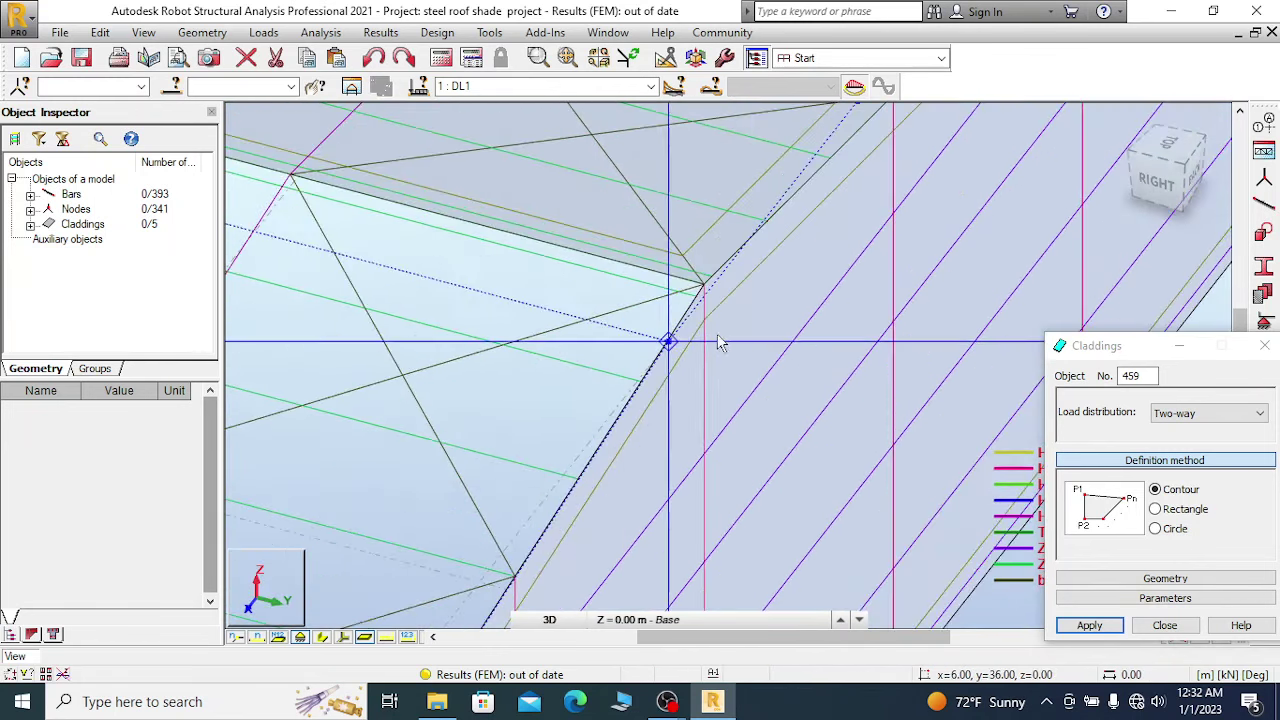
scroll(757, 250, "up", 8)
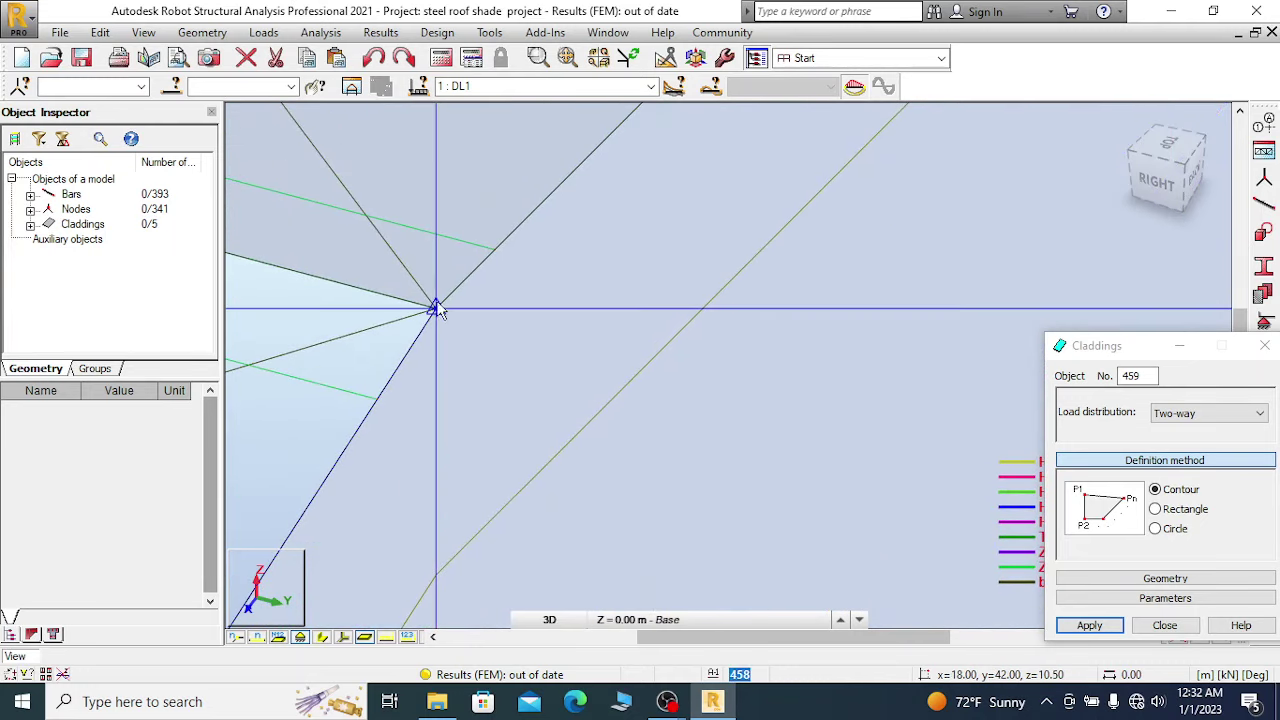
left_click(435, 310)
scroll(917, 354, "down", 10)
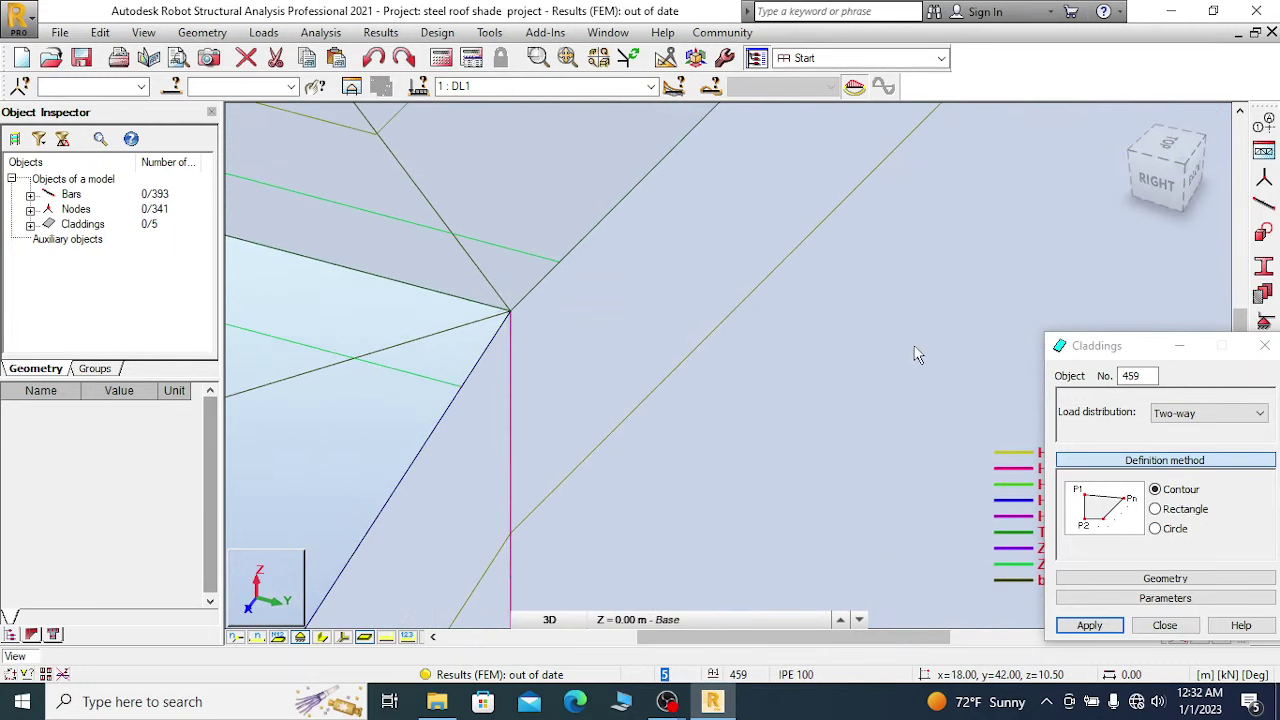
Place the third vertex of the new roof contour at the ridge node on axis A (18.00, 0.00, 10.50).
scroll(893, 280, "down", 10)
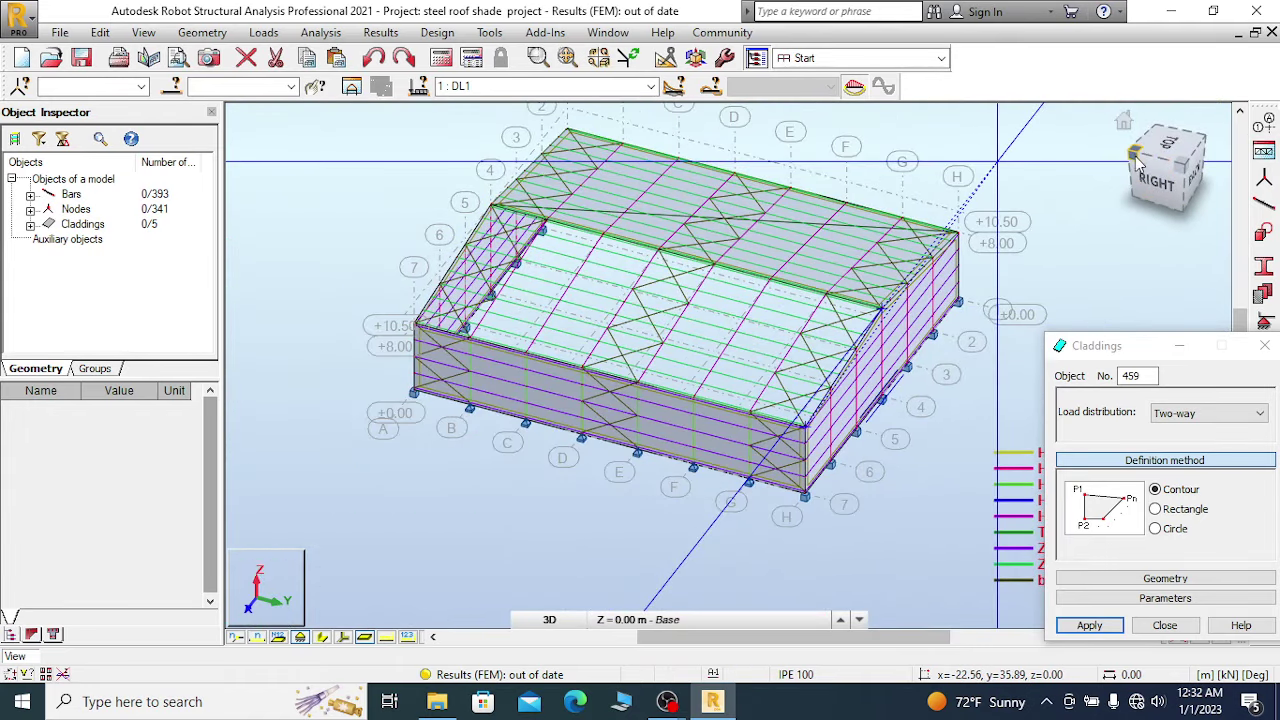
left_click_drag(1168, 175, 377, 258)
scroll(628, 228, "up", 10)
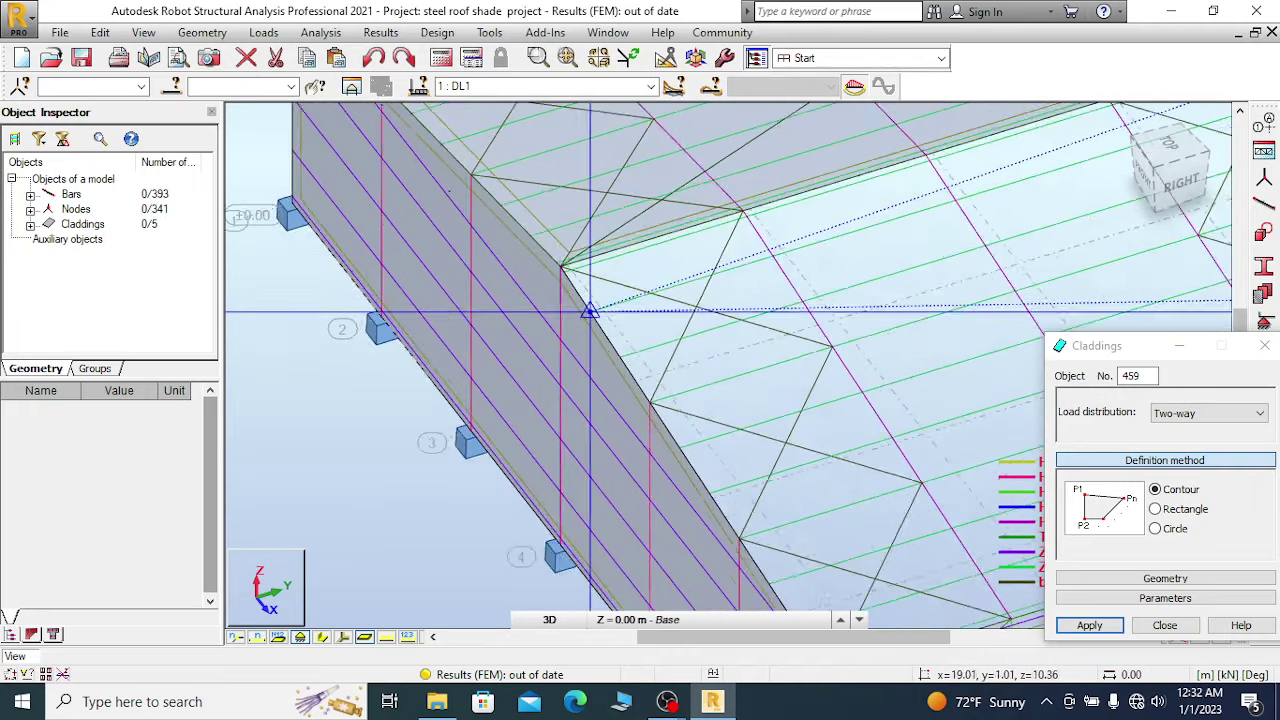
scroll(628, 228, "up", 5)
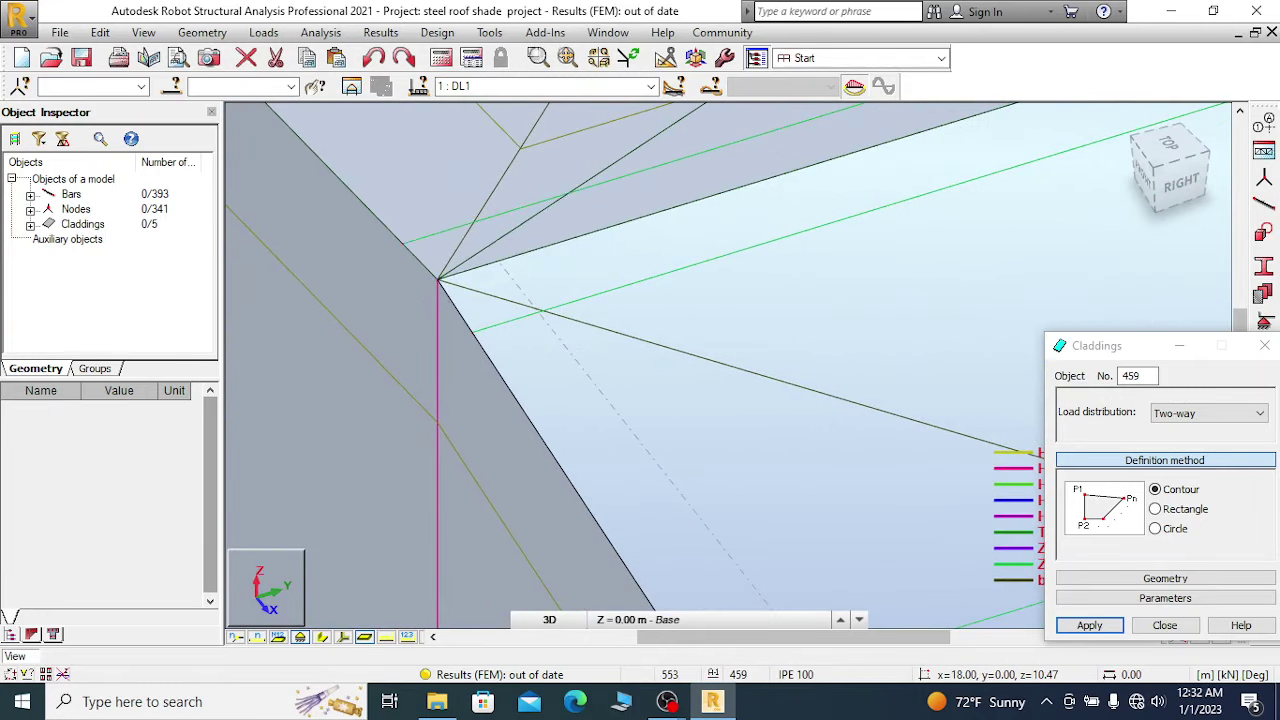
middle_click_drag(437, 278, 377, 213)
scroll(377, 213, "down", 3)
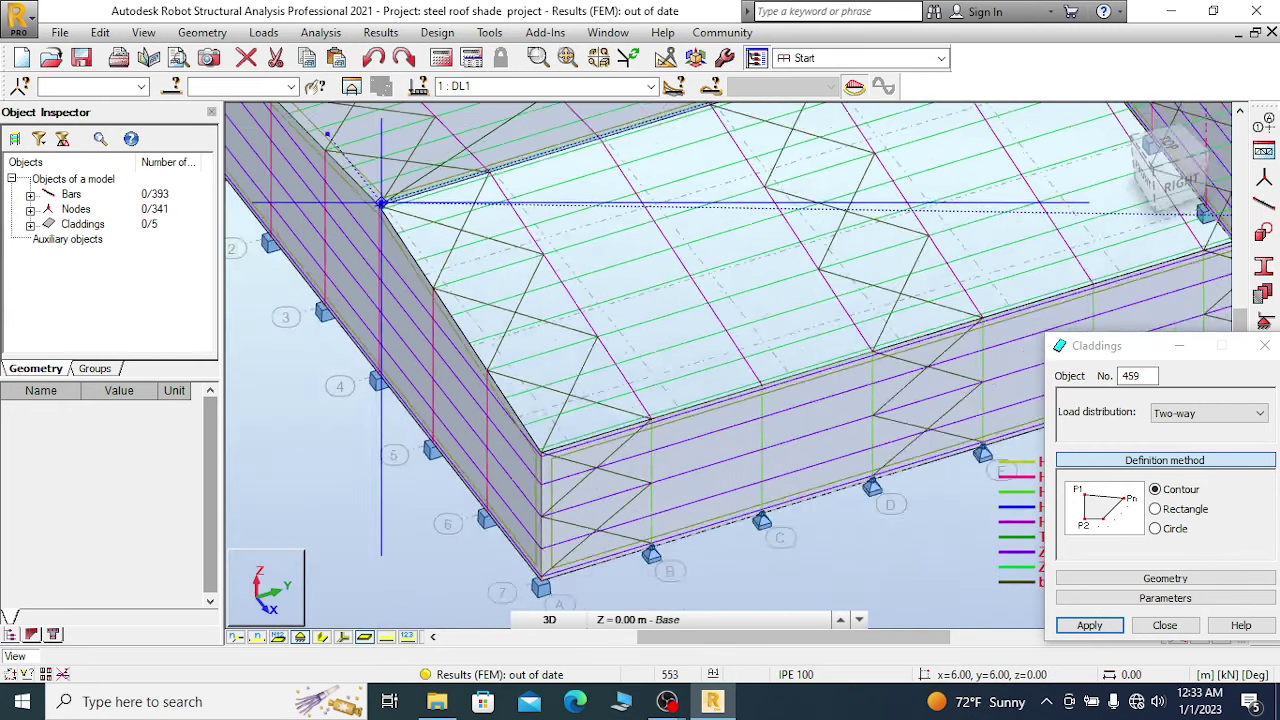
Place the fourth vertex of the new roof contour at the A-7 eave corner (36.00, 0.00, 8.00).
middle_click_drag(357, 286, 428, 386)
scroll(453, 387, "up", 3)
scroll(508, 326, "up", 6)
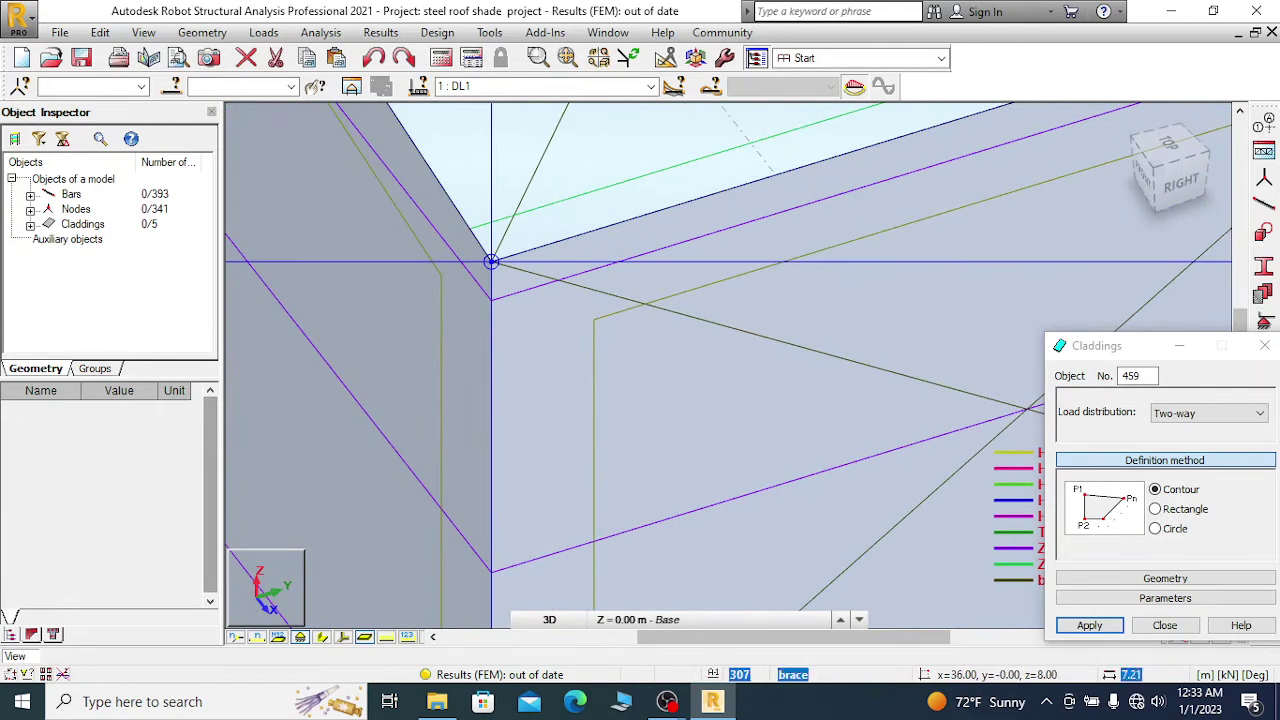
scroll(491, 262, "down", 2)
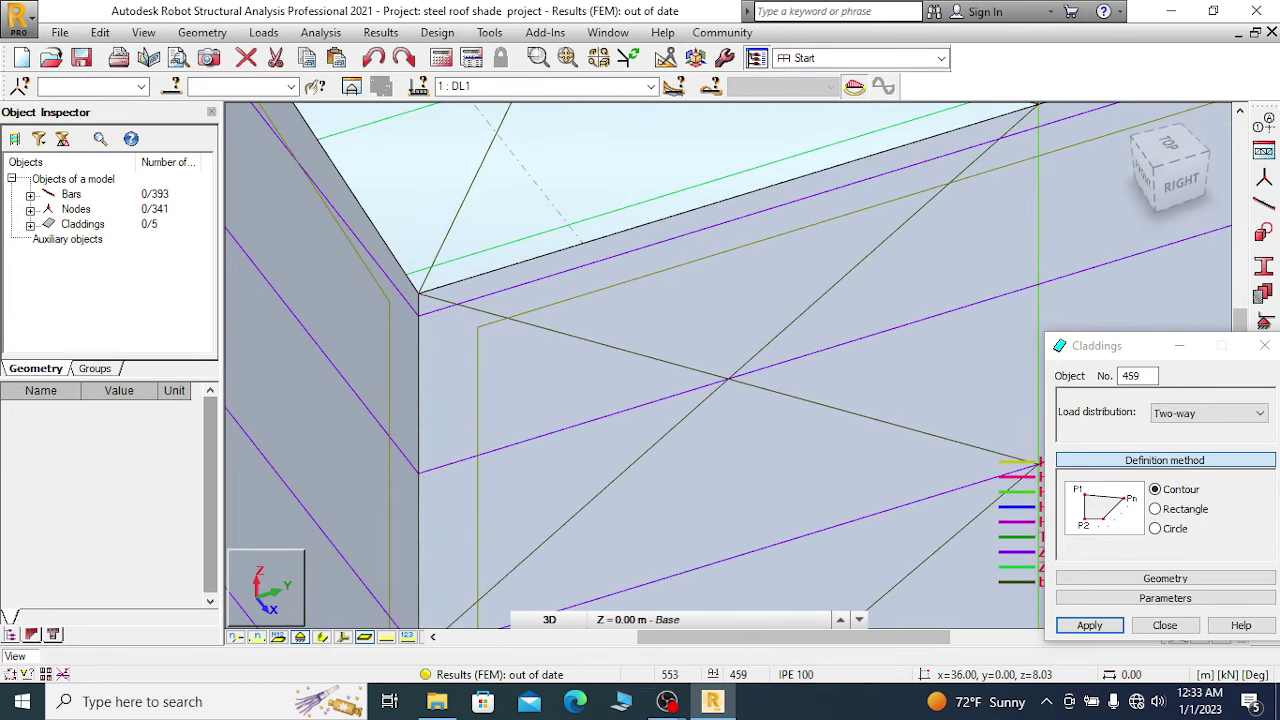
Close the roof cladding contour at the H-7 eave corner (36.00, 42.00, 8.00) and finish defining claddings.
scroll(367, 351, "down", 2)
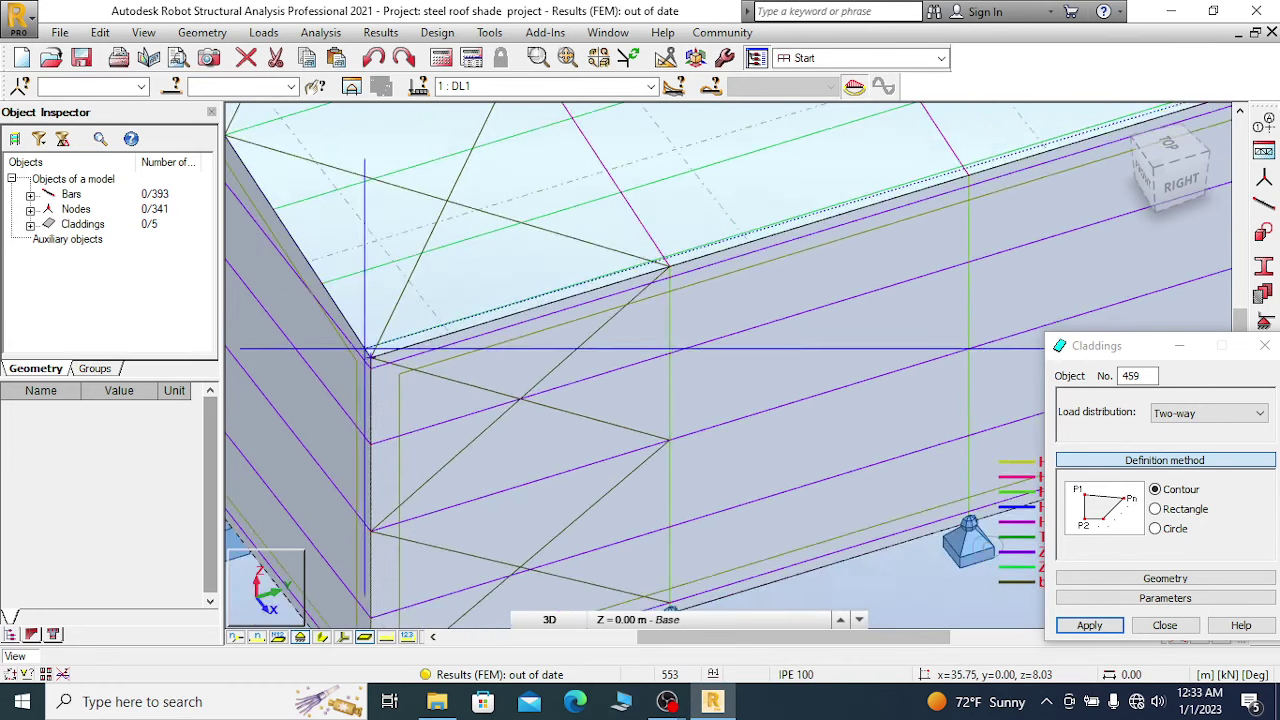
scroll(367, 351, "down", 3)
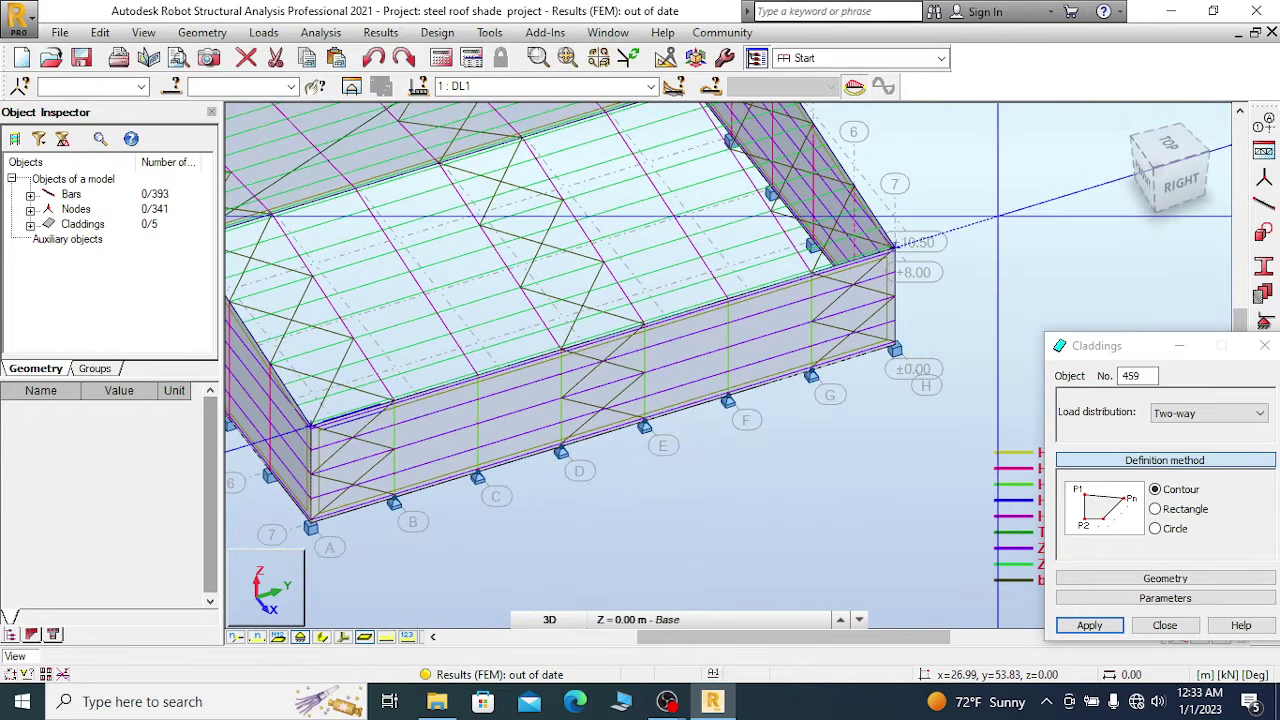
scroll(940, 240, "up", 5)
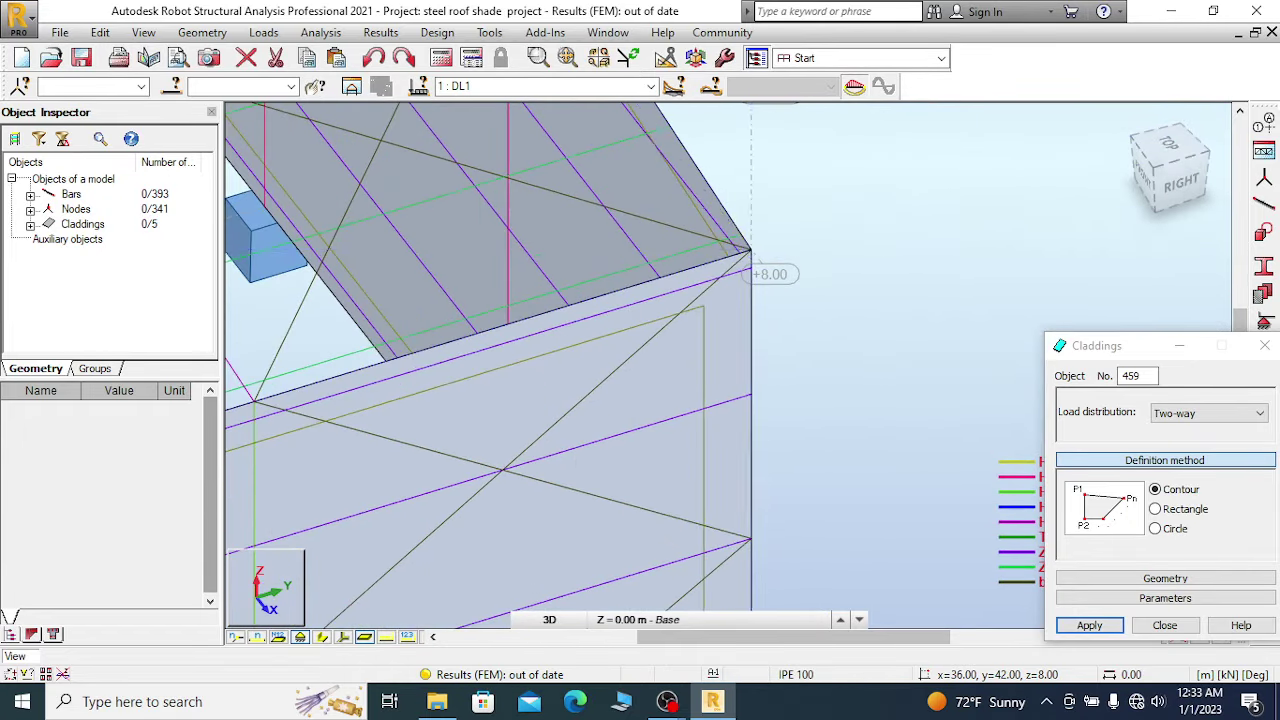
left_click(750, 250)
scroll(682, 210, "up", 2)
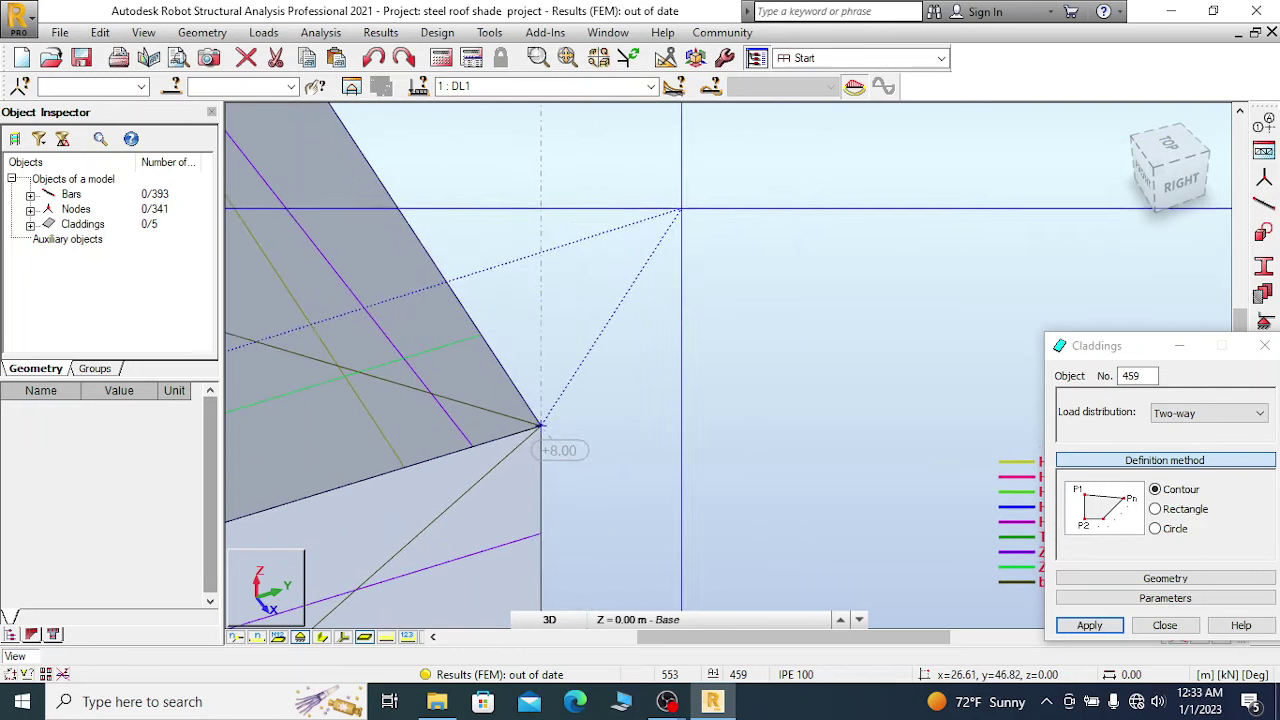
left_click(540, 425)
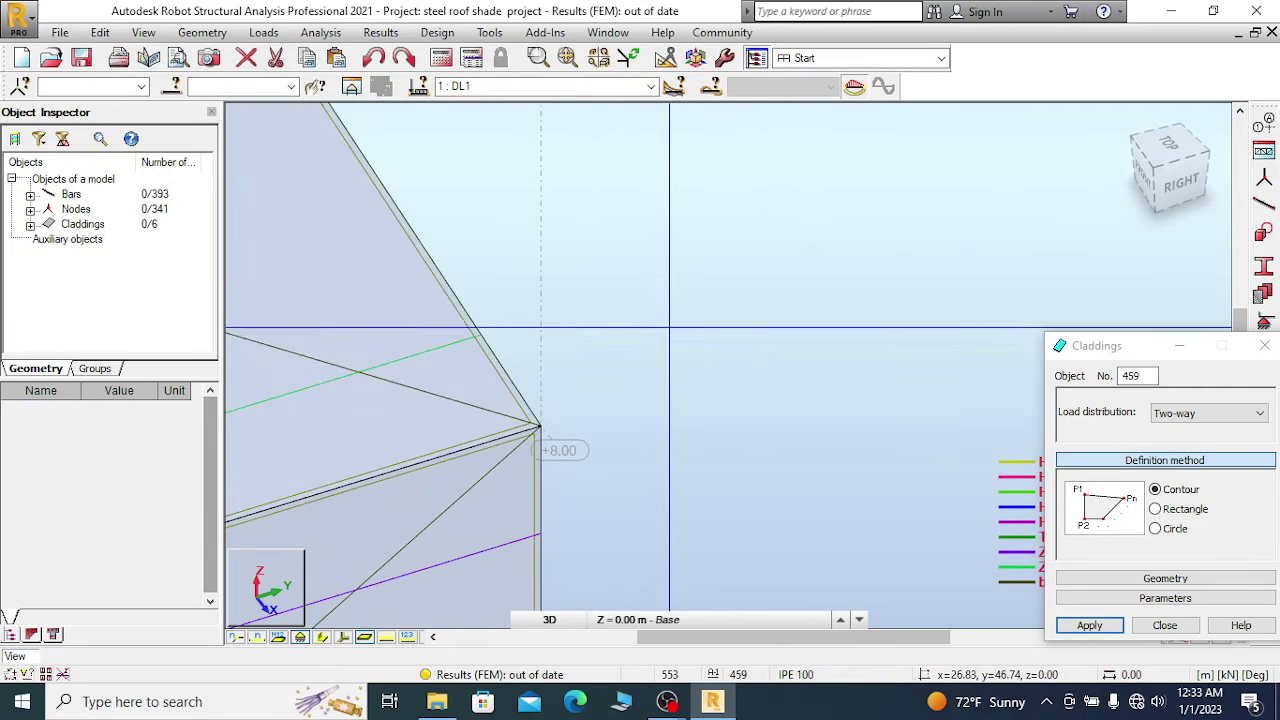
scroll(745, 300, "up", 2)
scroll(754, 272, "down", 5)
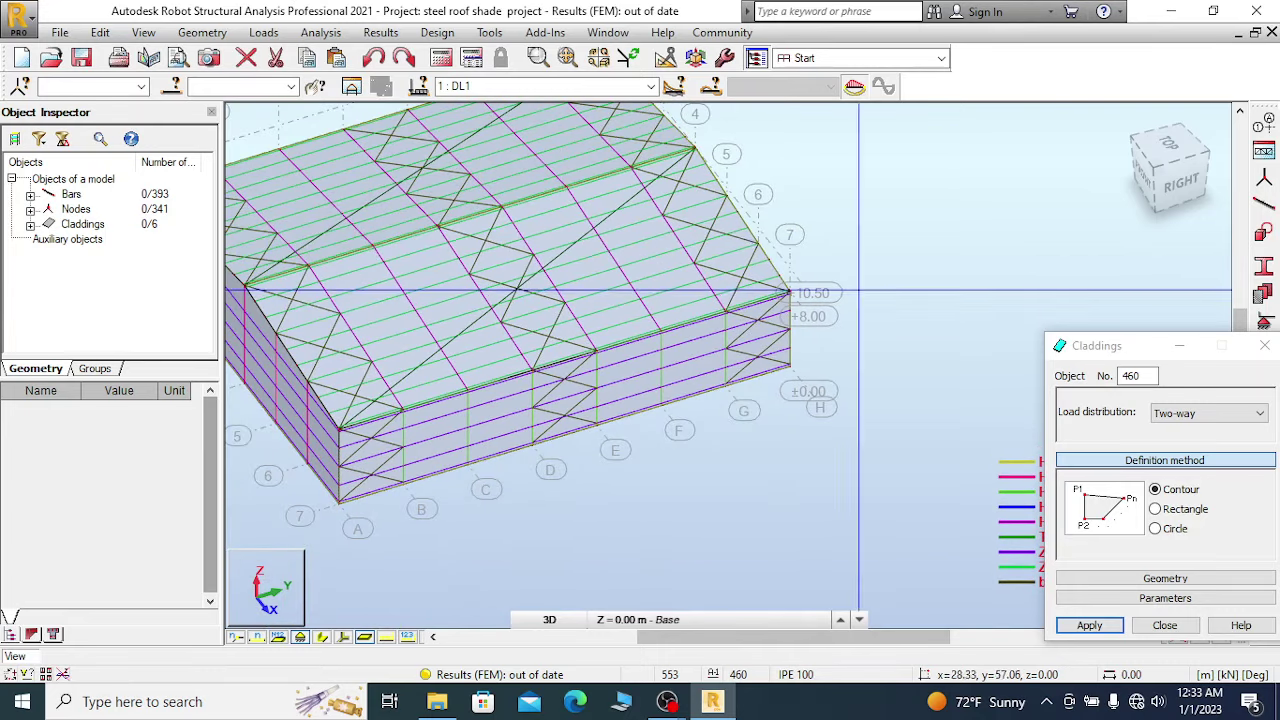
right_click(952, 178)
left_click(925, 206)
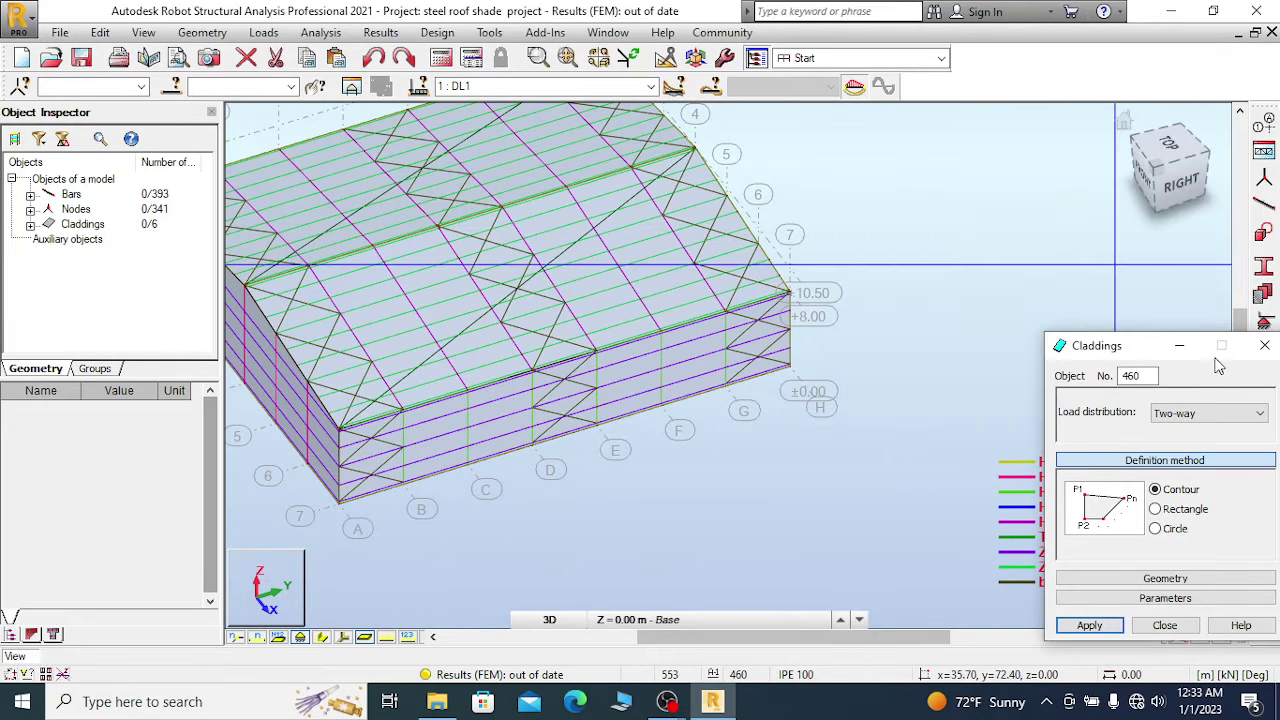
left_click(1264, 345)
Set the load distribution of the new roof cladding between the ridge and axis 7 to One-way Y, and clear the selection.
left_click(572, 341)
left_click(611, 299)
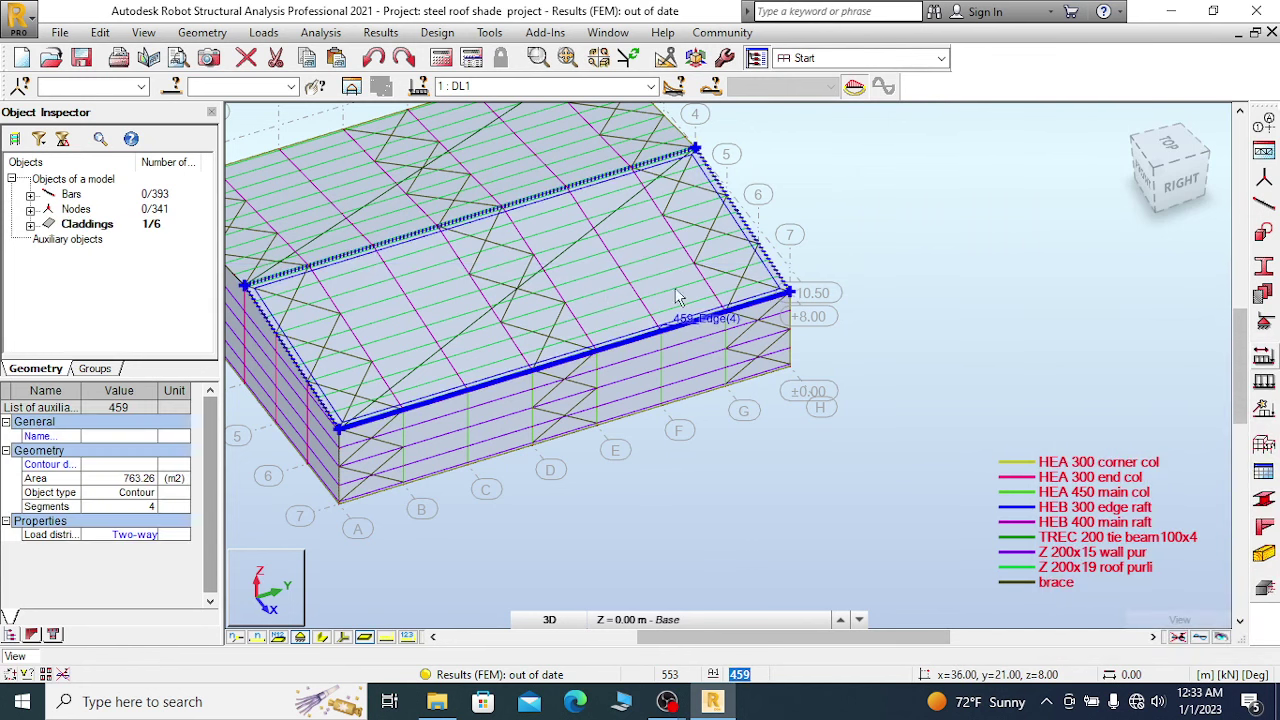
left_click(381, 86)
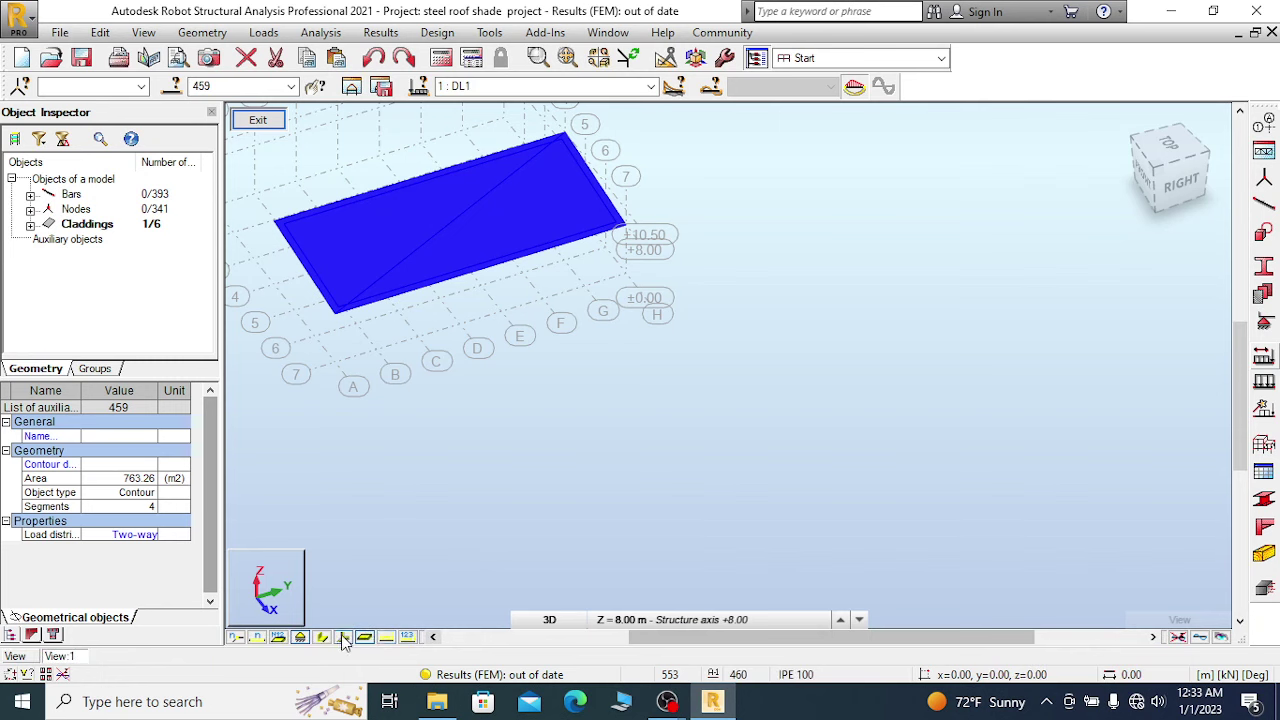
scroll(520, 225, "up", 2)
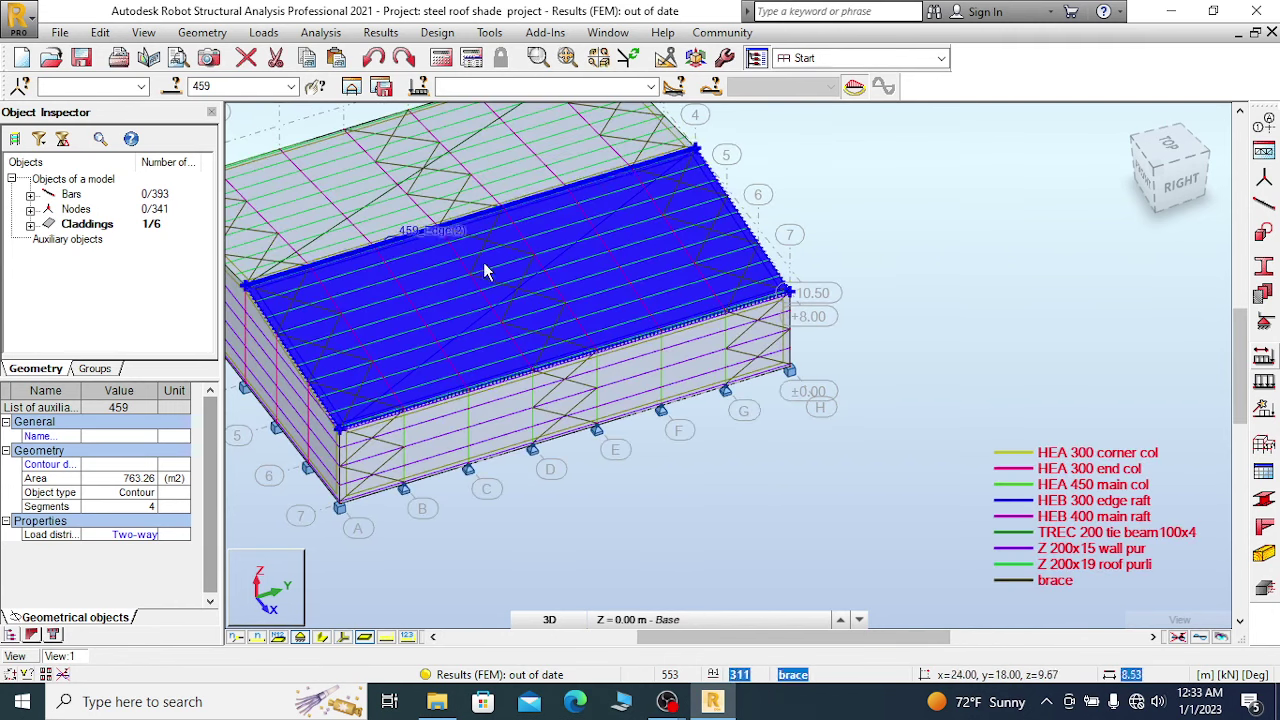
left_click(124, 538)
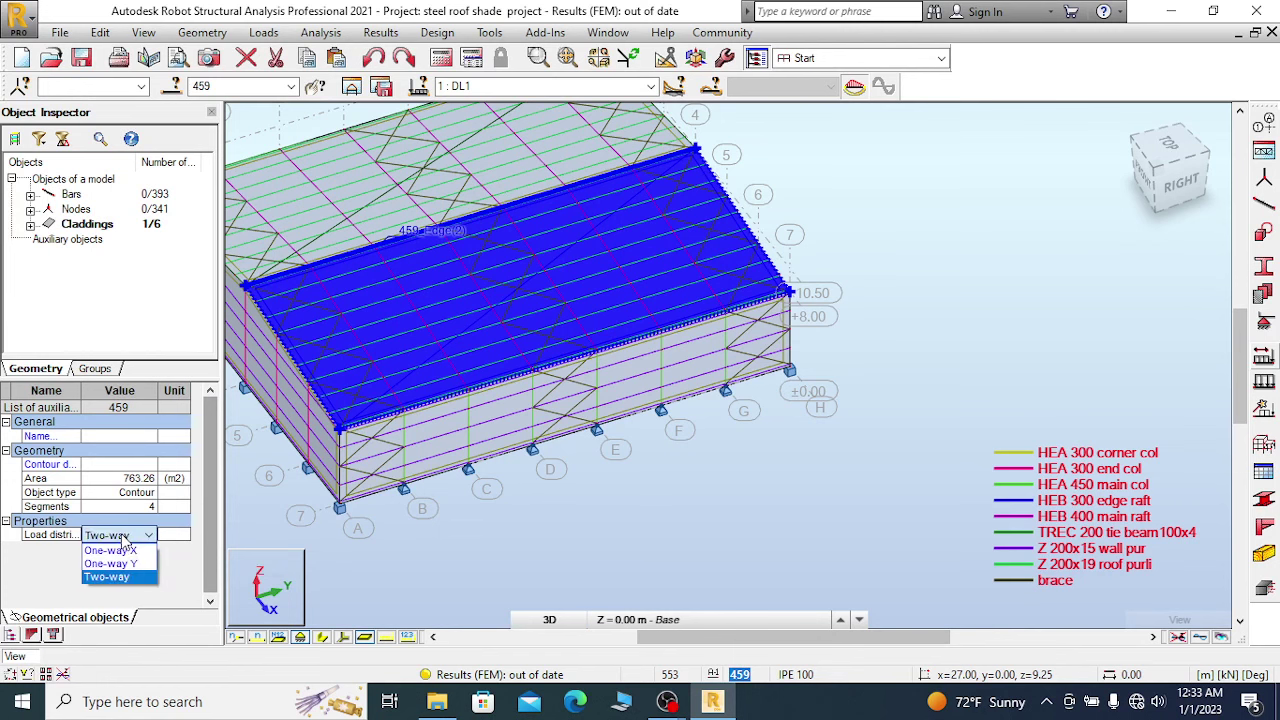
left_click(110, 563)
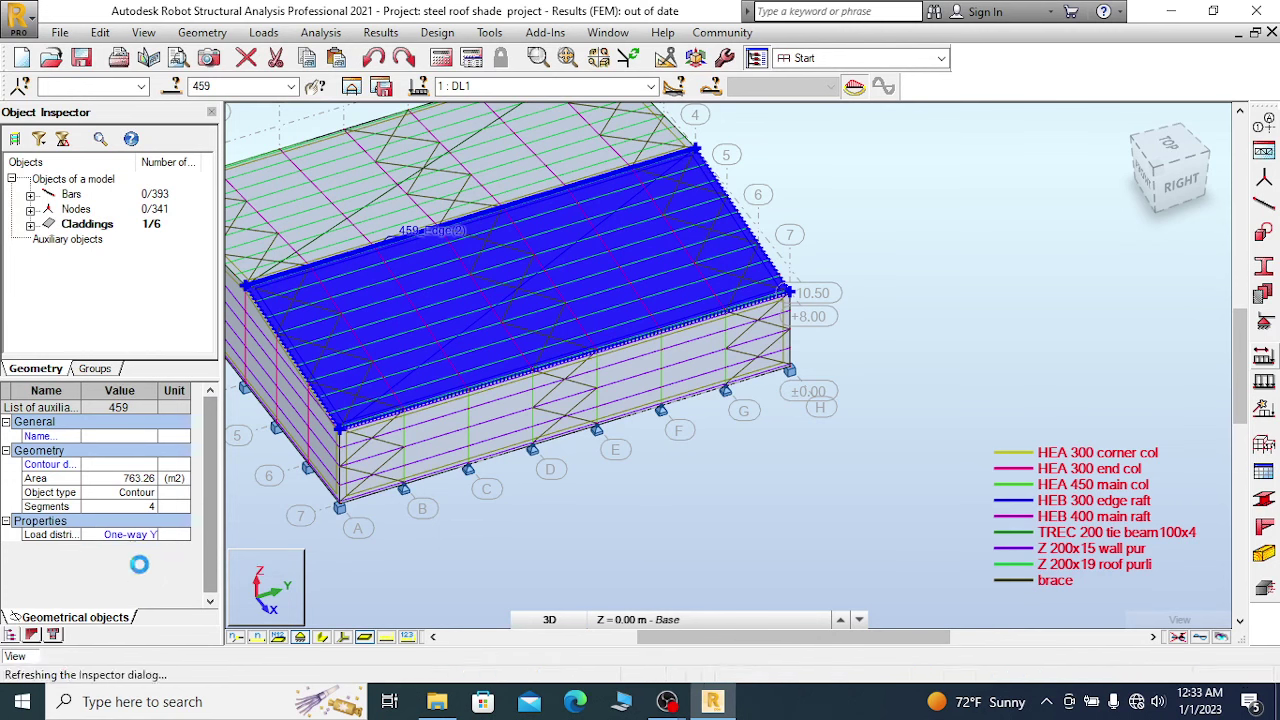
right_click(892, 298)
left_click(878, 307)
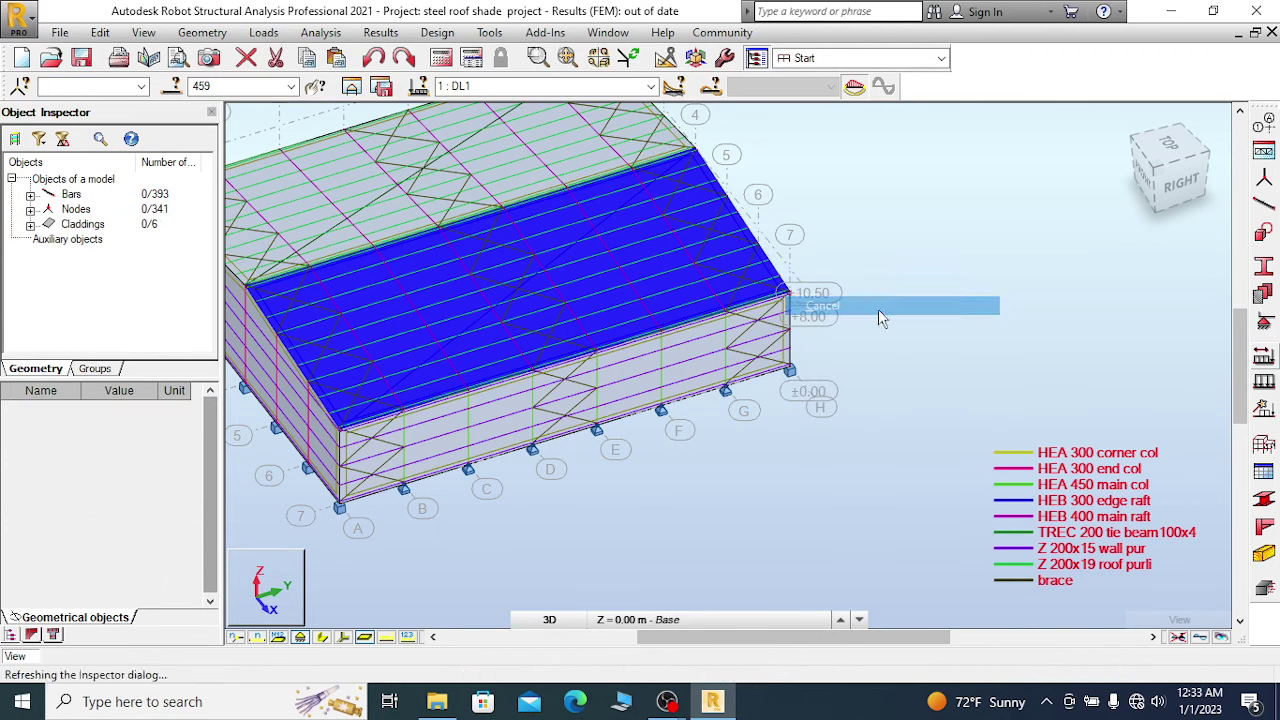
Examine the wall and roof claddings over the whole structure in 3D.
middle_click_drag(878, 309, 825, 300, "shift")
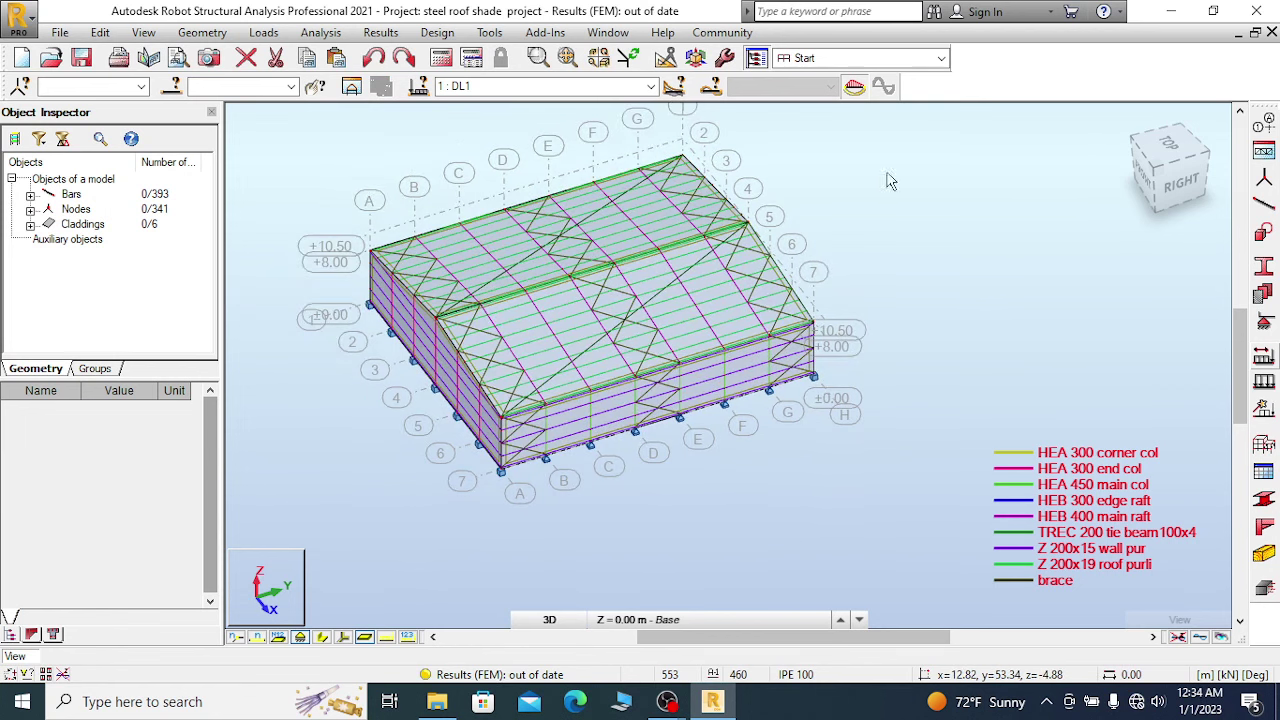
mouse_move(1158, 172)
left_mouse_down()
mouse_move(1162, 150)
mouse_move(1168, 168)
left_mouse_up()
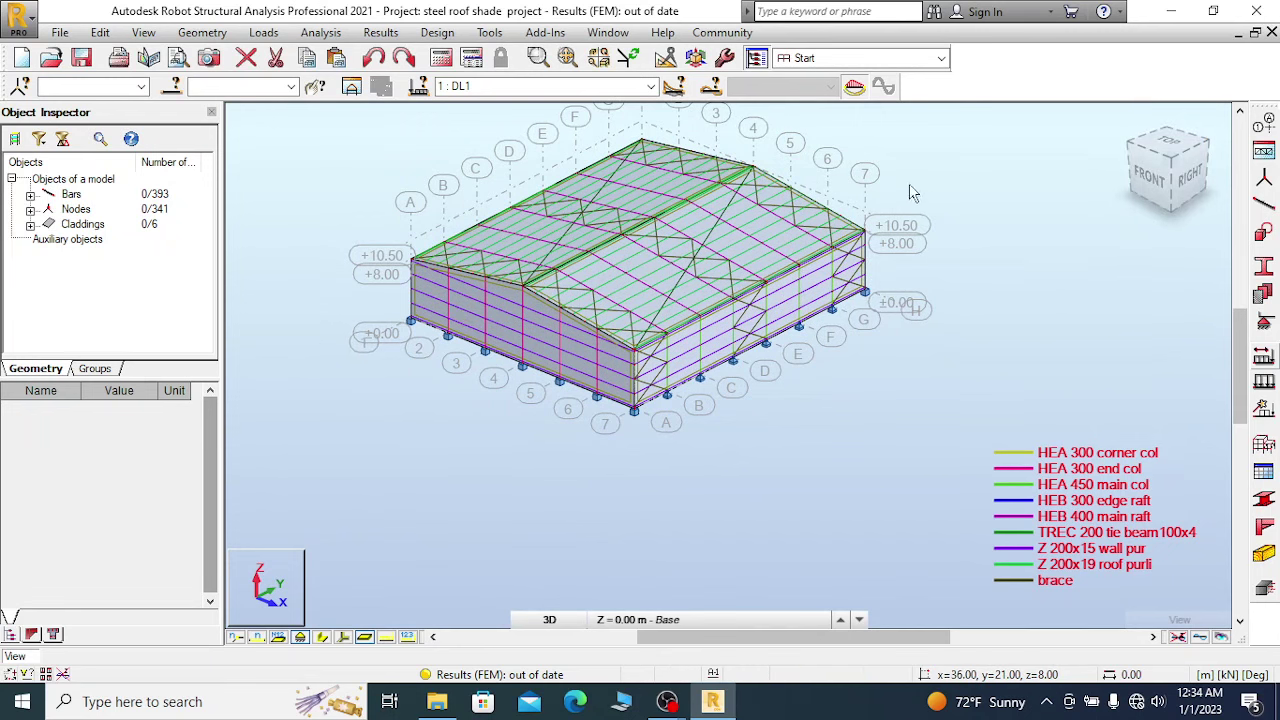
scroll(580, 360, "up", 2)
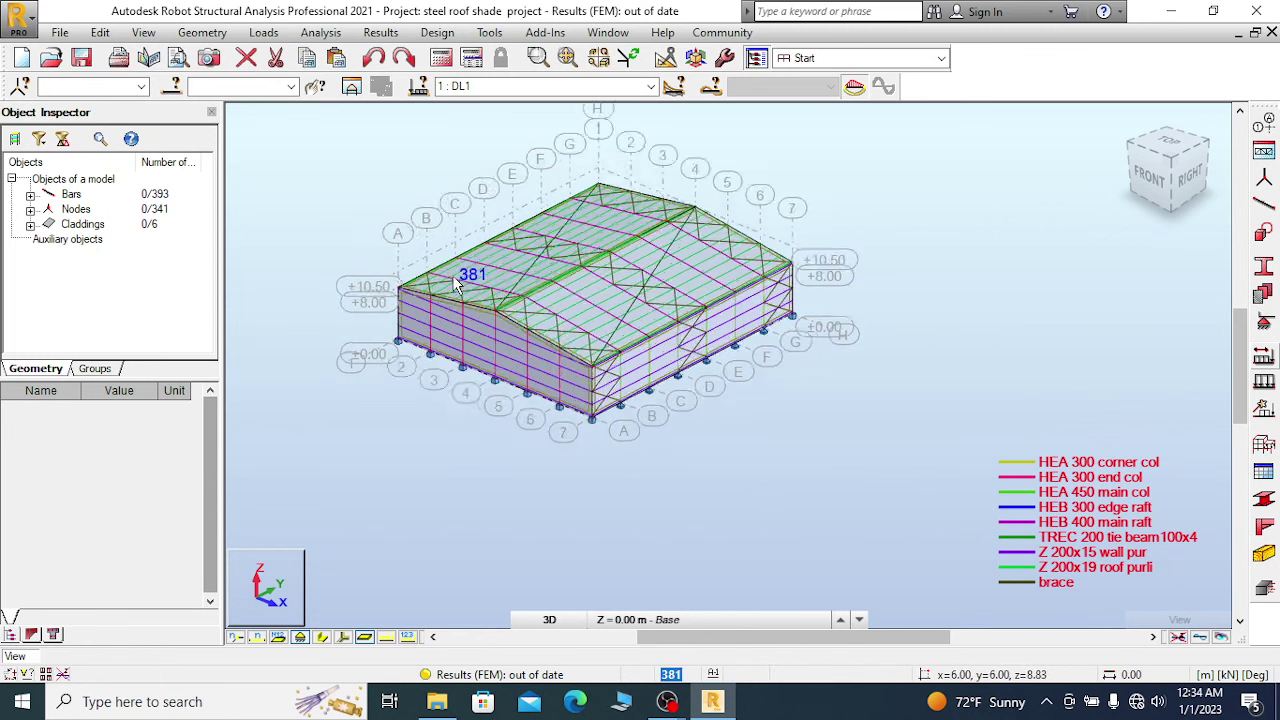
scroll(512, 375, "up", 3)
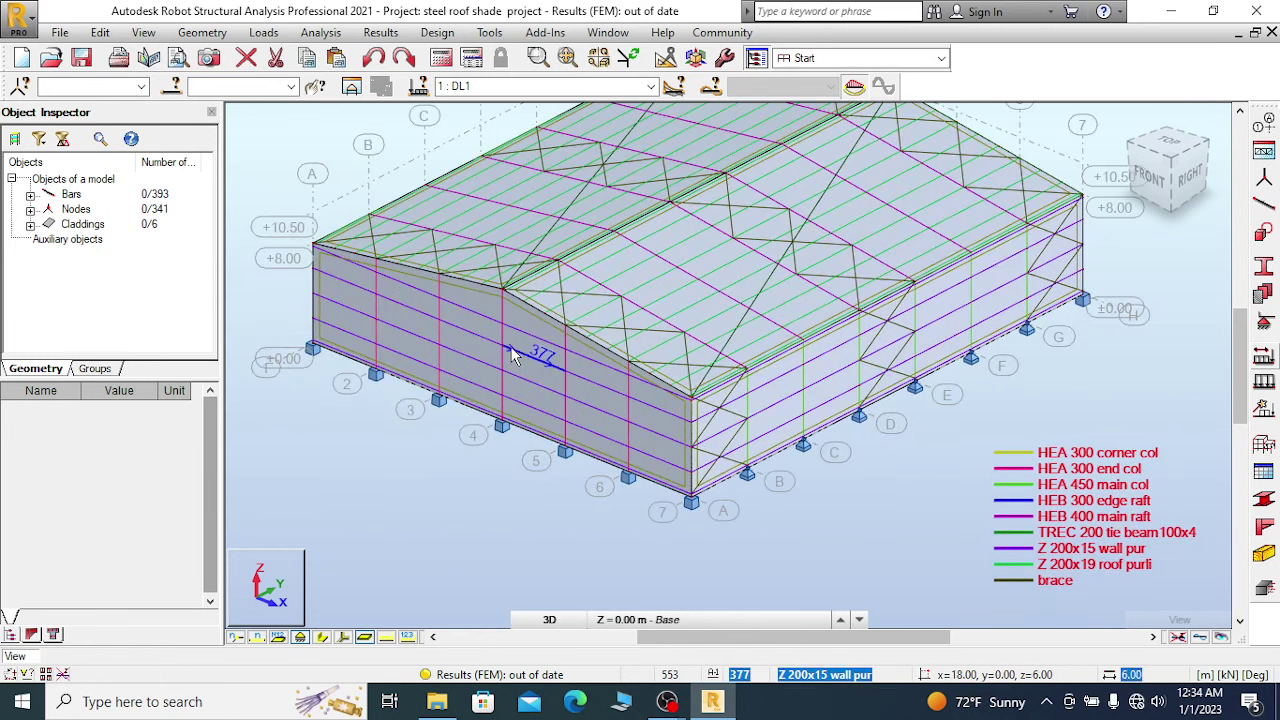
middle_click_drag(430, 344, 620, 310, "shift")
scroll(660, 305, "down", 2)
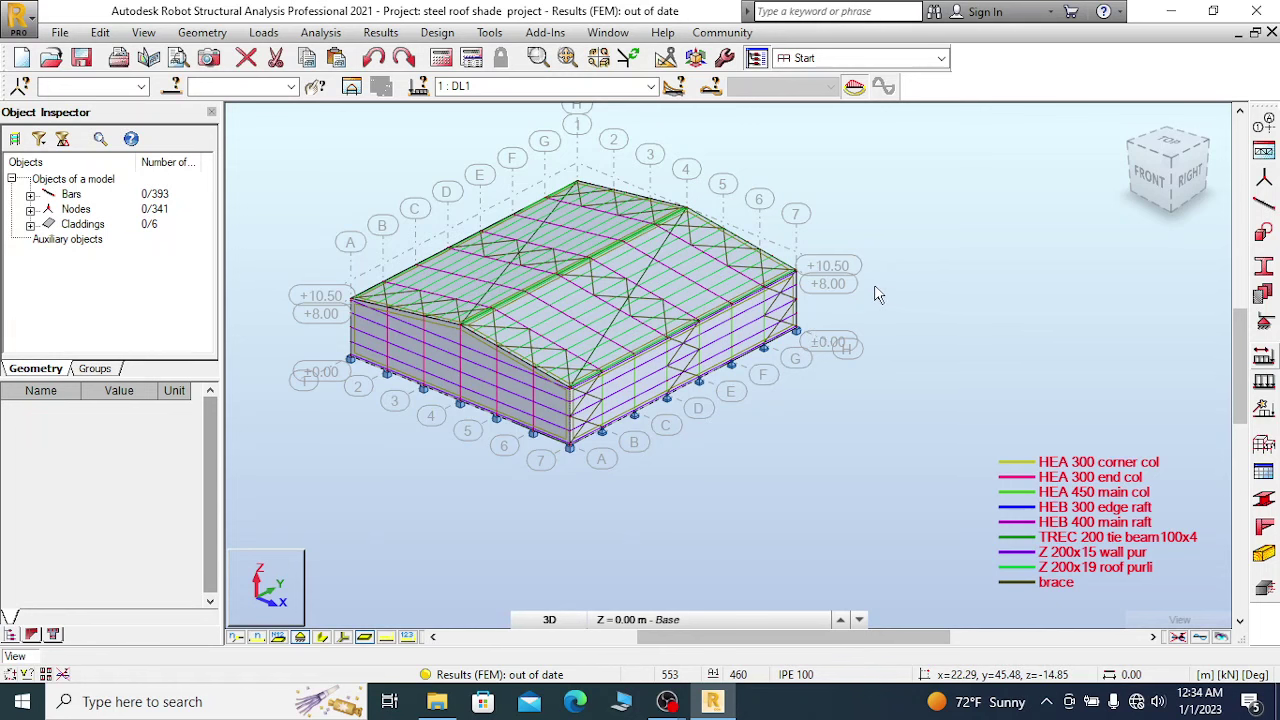
middle_click_drag(555, 412, 780, 270, "shift")
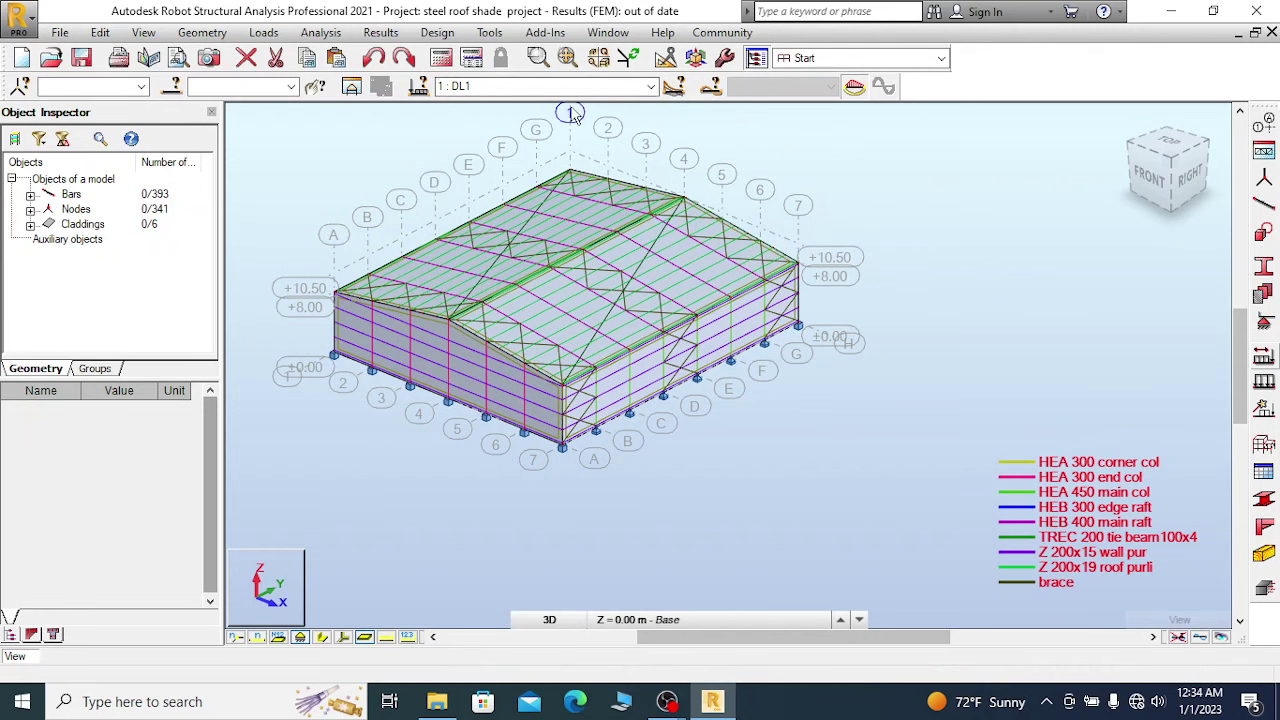
Add load case 2 as a dead load with Non-structural subnature, named "DL2 cover".
left_click(266, 33)
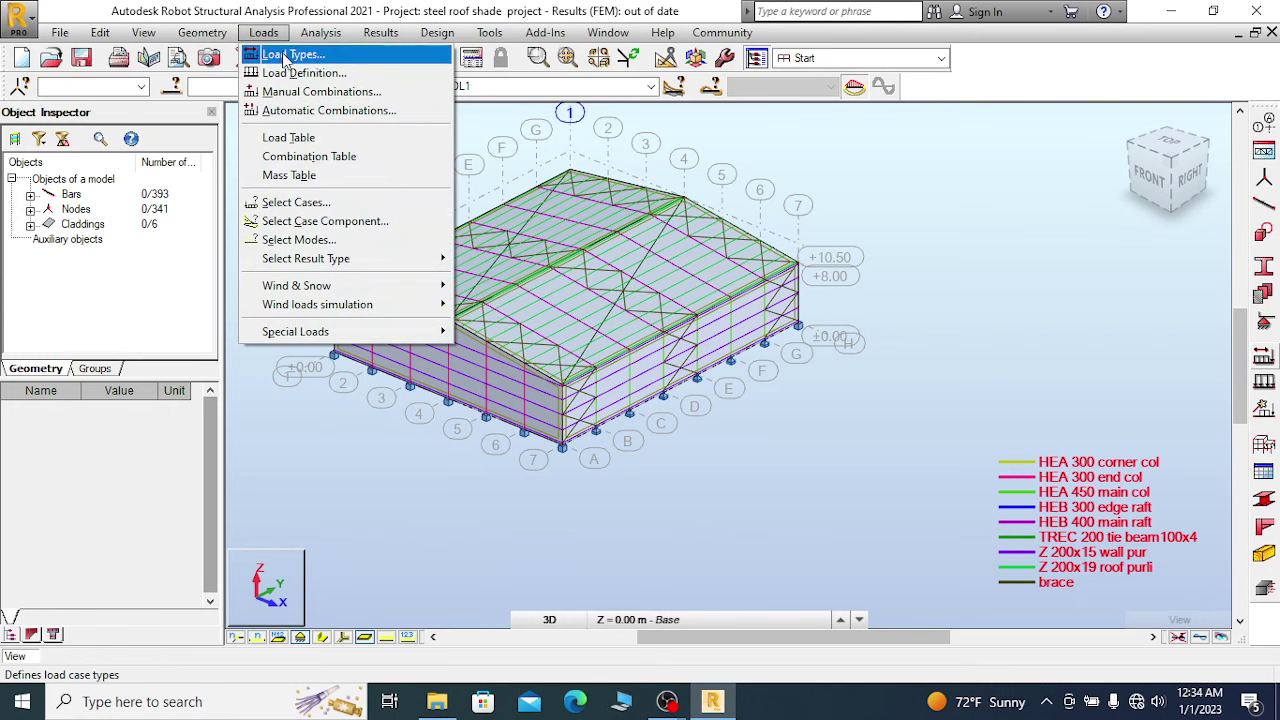
left_click(290, 54)
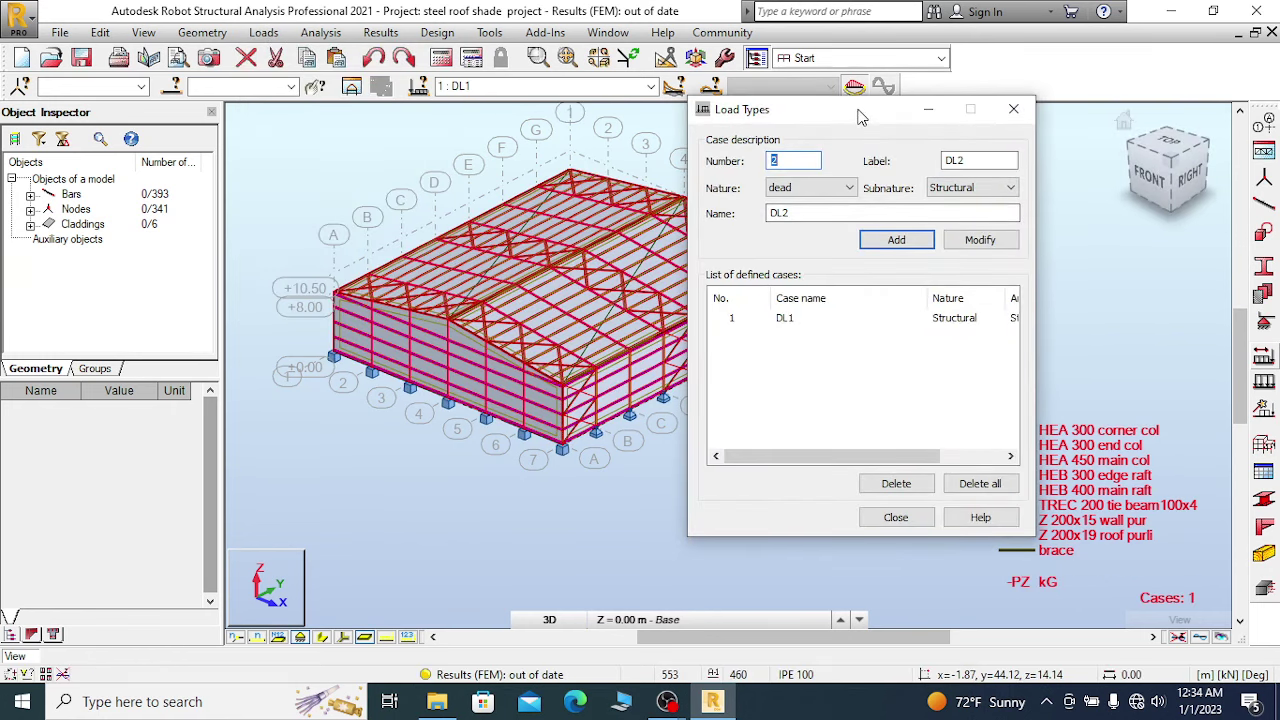
left_click_drag(826, 119, 670, 124)
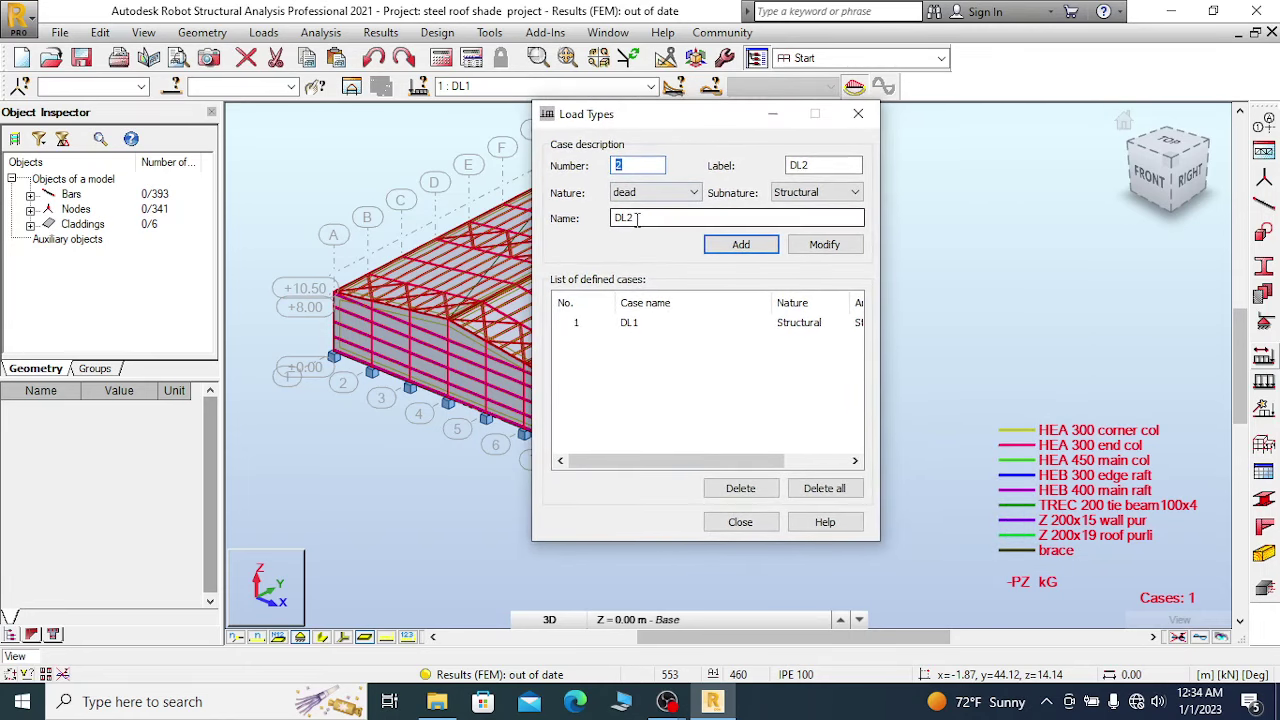
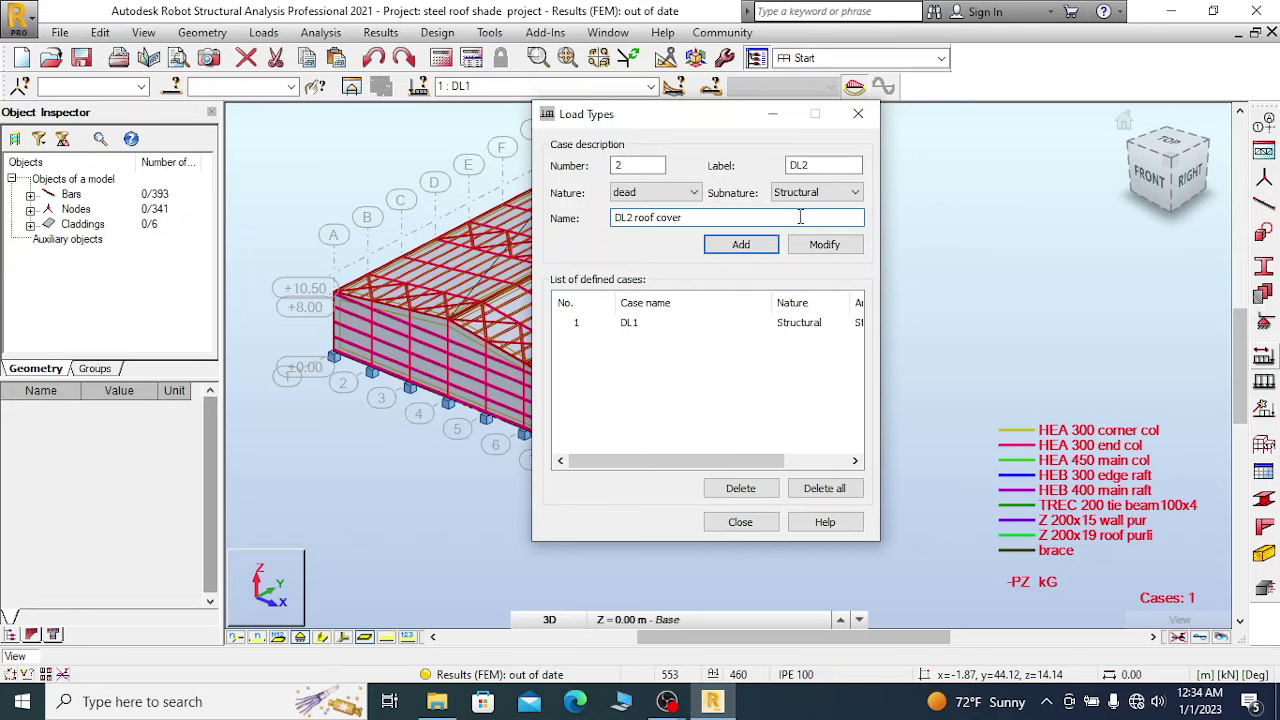
left_click(848, 193)
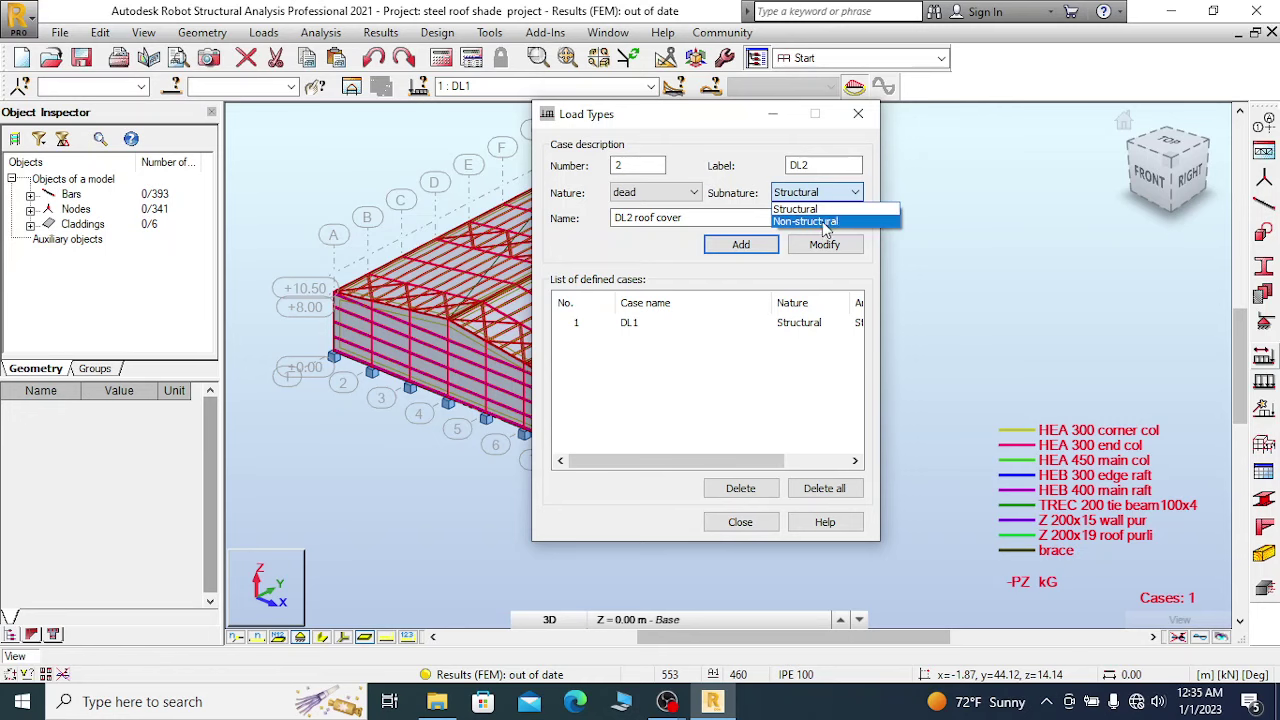
left_click(824, 222)
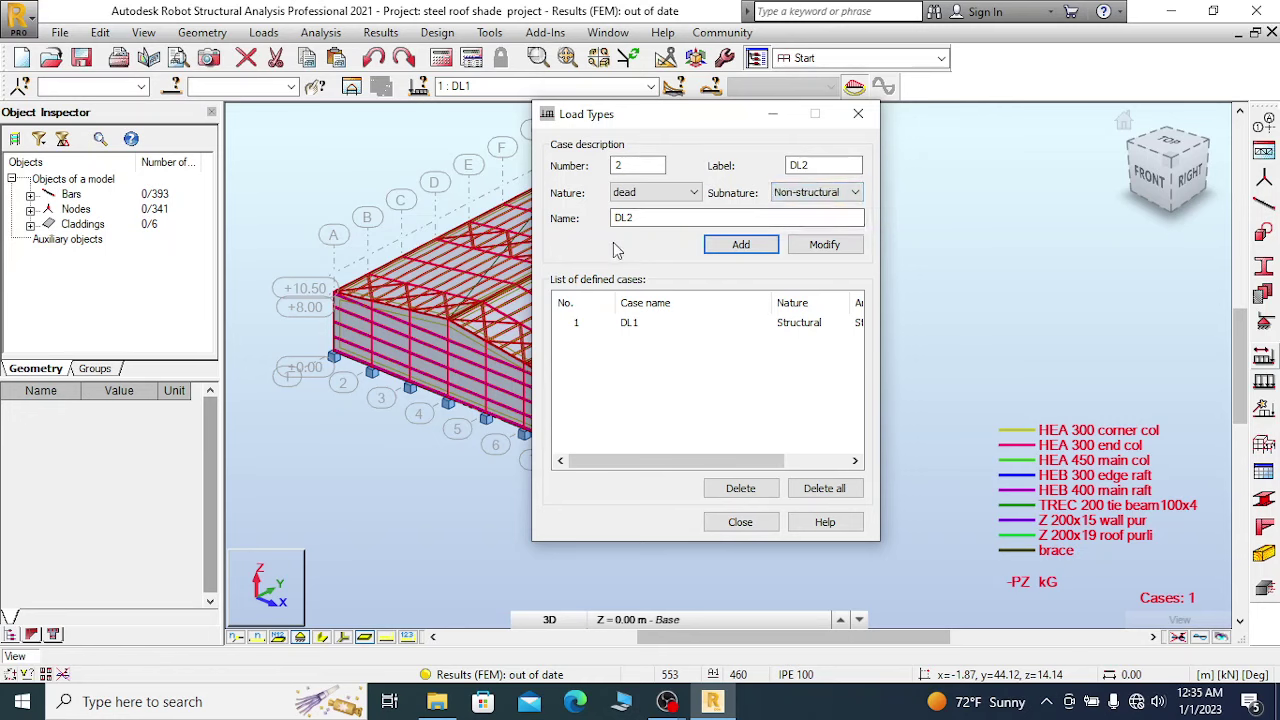
left_click(855, 193)
left_click(805, 221)
left_click(672, 218)
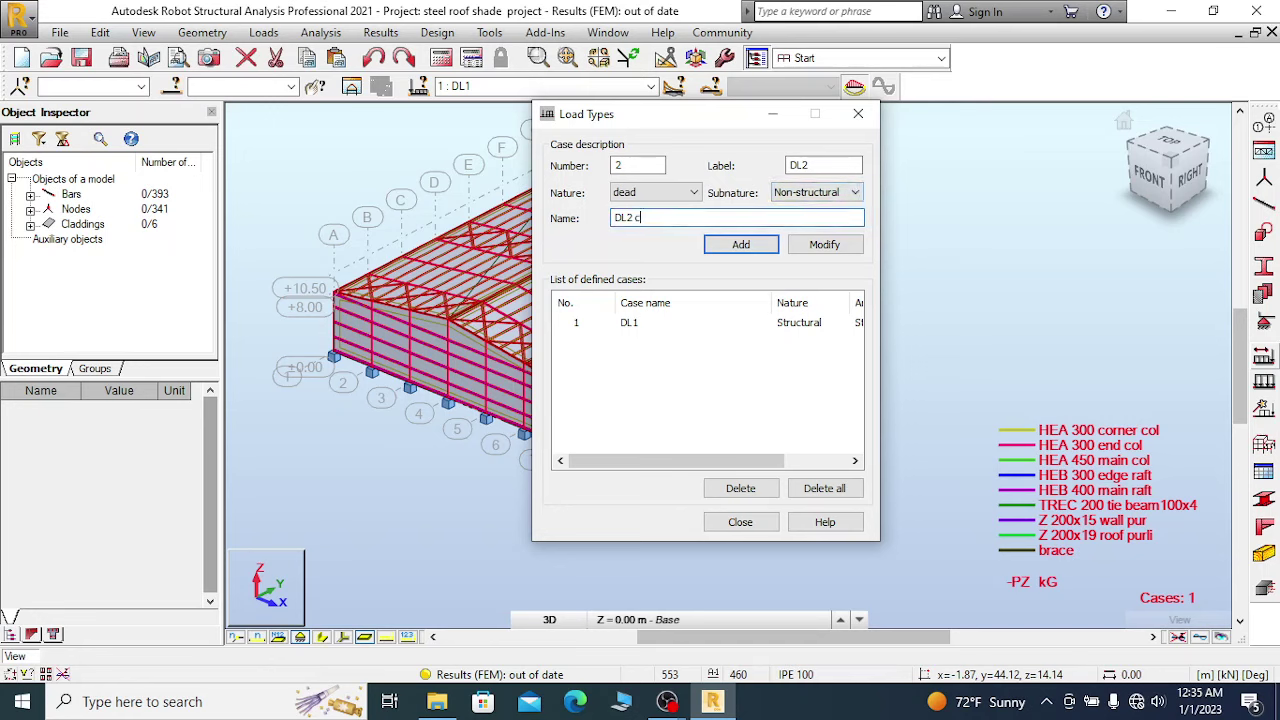
left_click(653, 195)
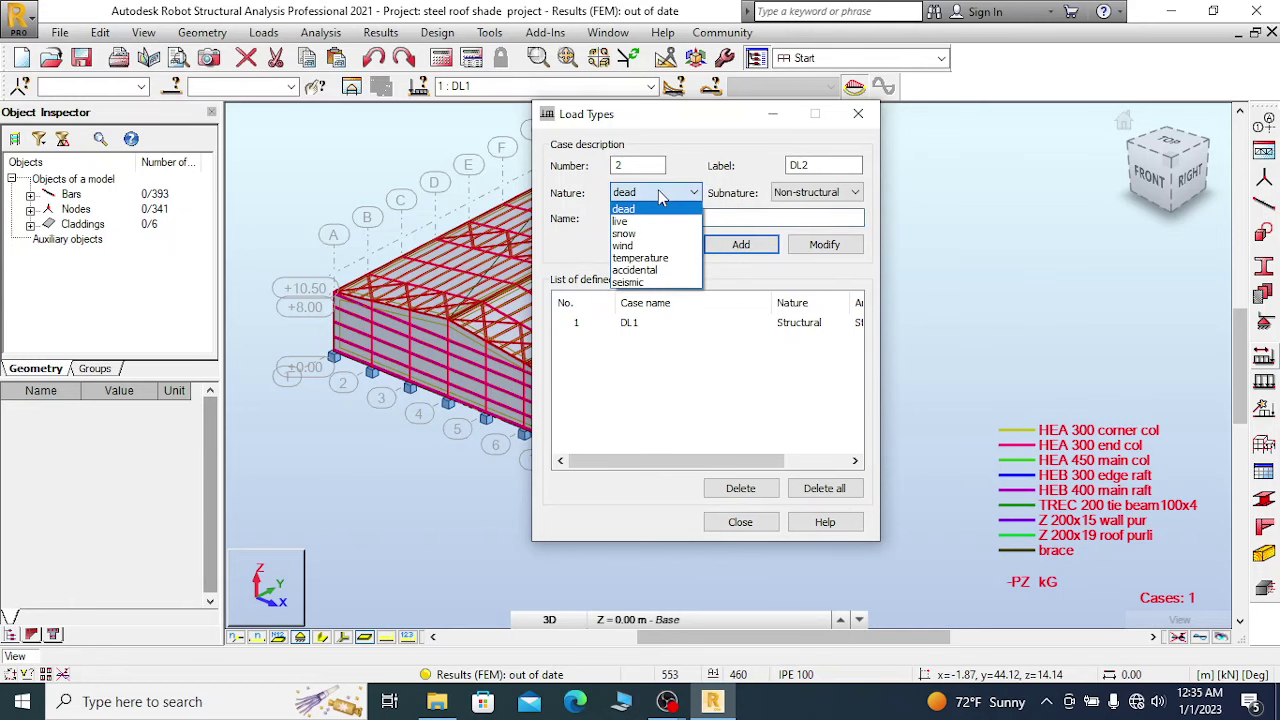
left_click(653, 199)
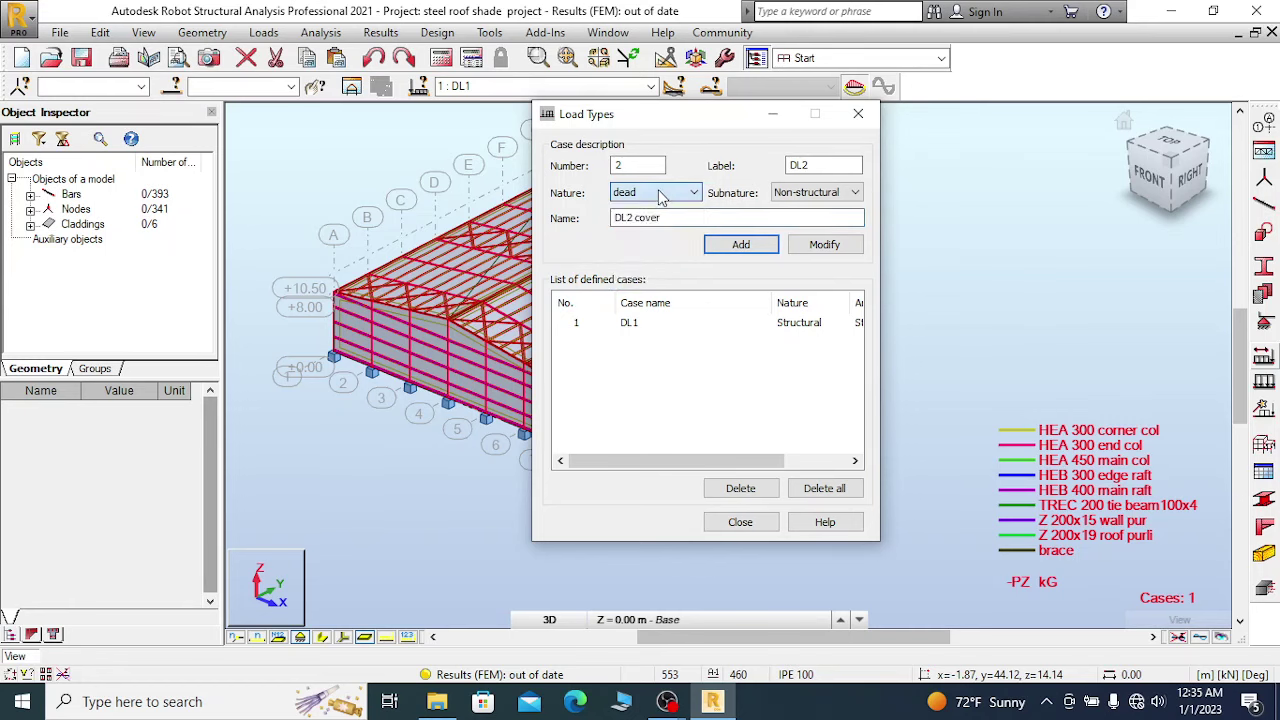
left_click(741, 246)
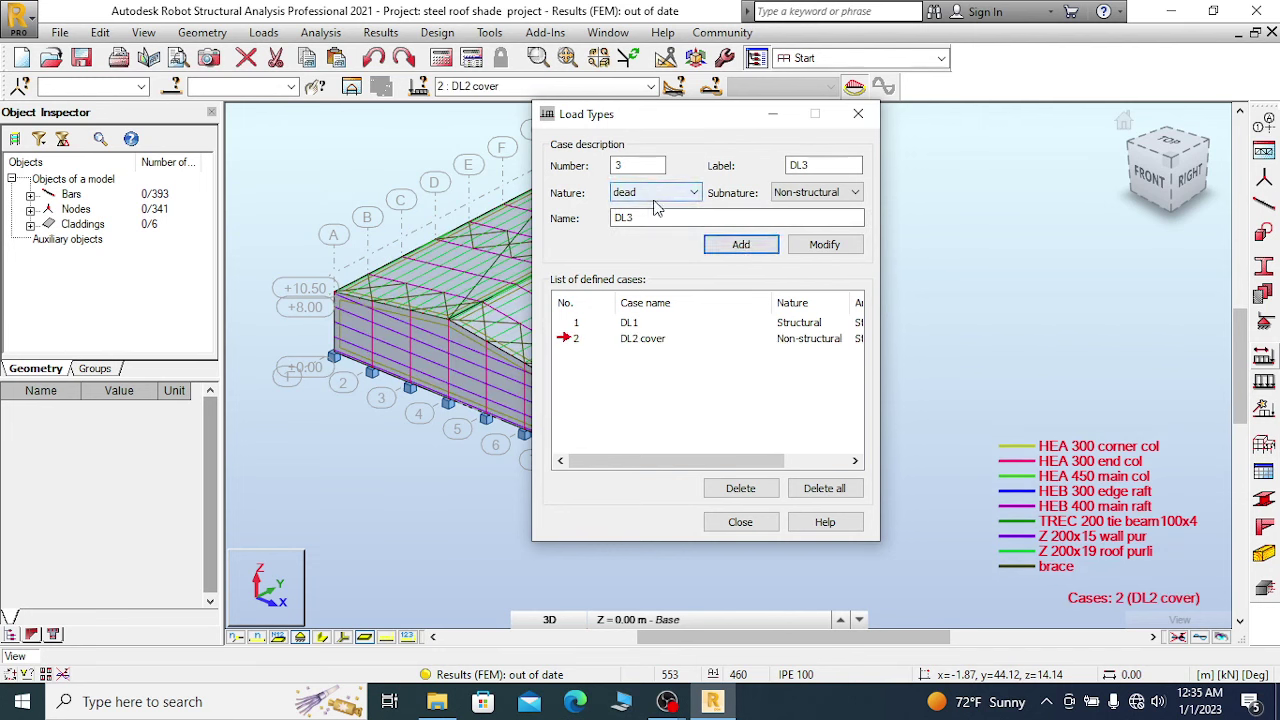
Fill in load case 3 as a live load with Category E subnature and the name "LL".
double_click(625, 217)
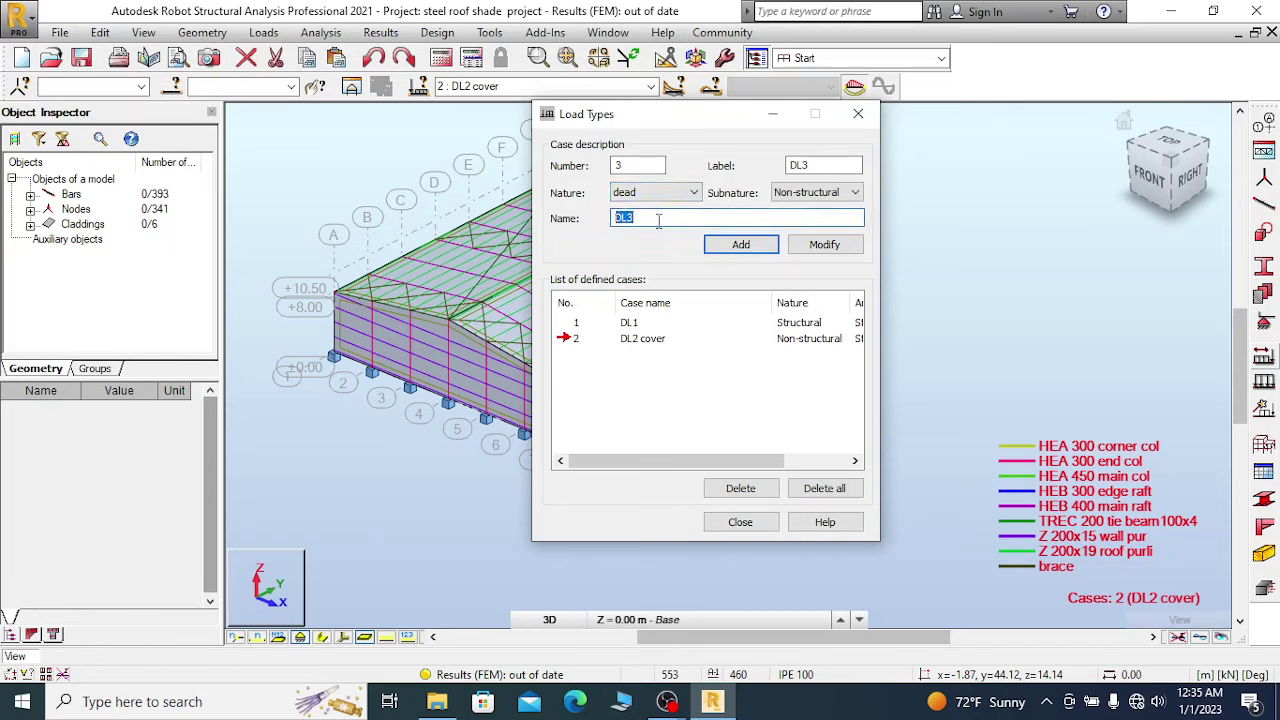
type("LL")
left_click(683, 192)
left_click(635, 220)
left_click(635, 220)
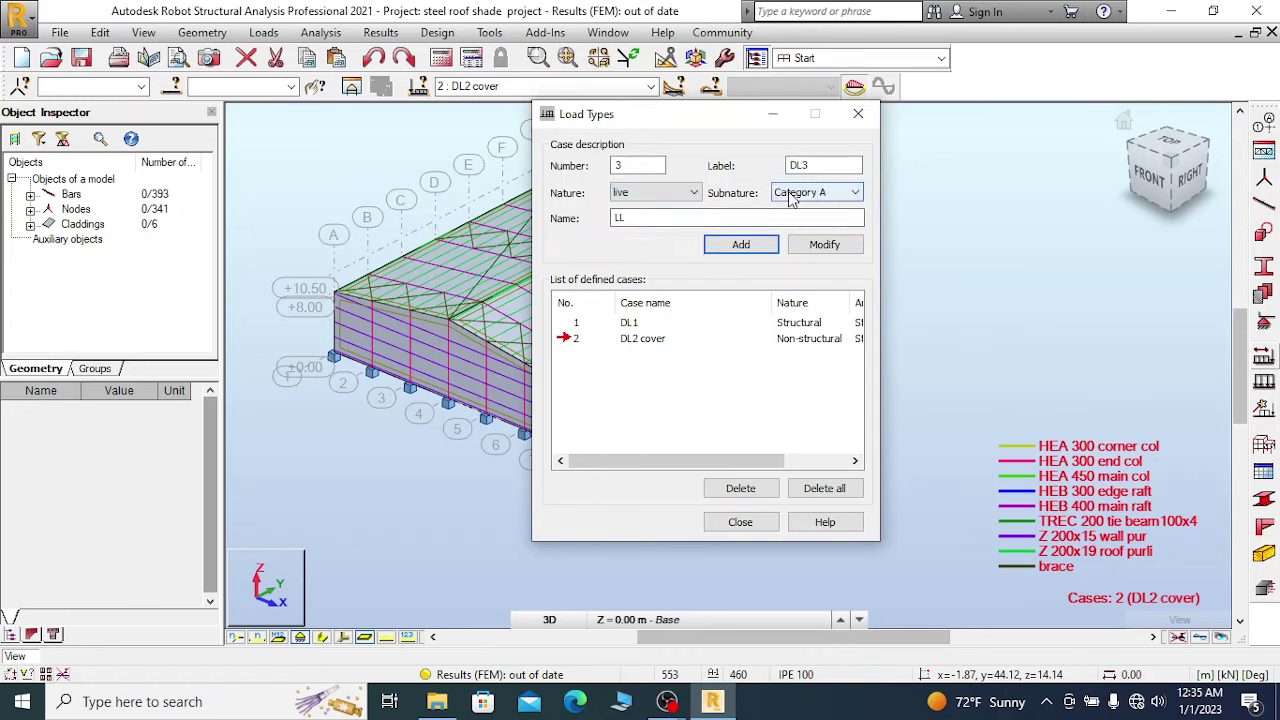
left_click(854, 195)
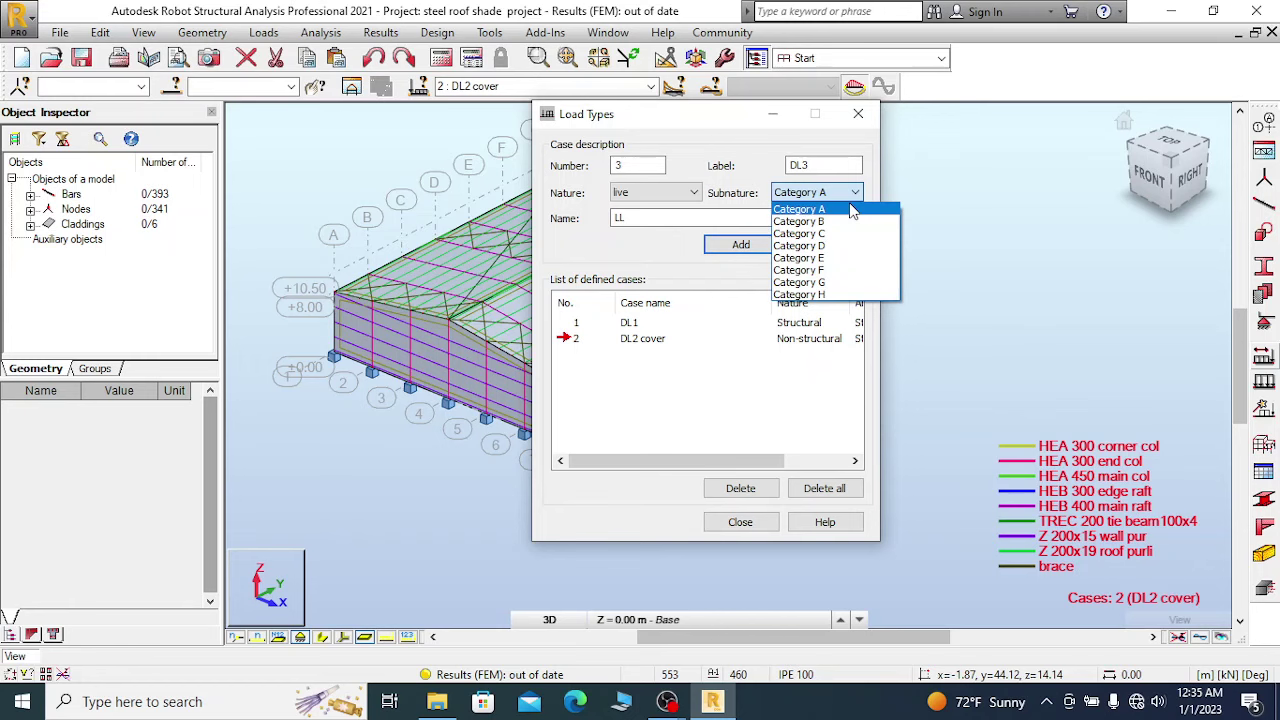
left_click(826, 258)
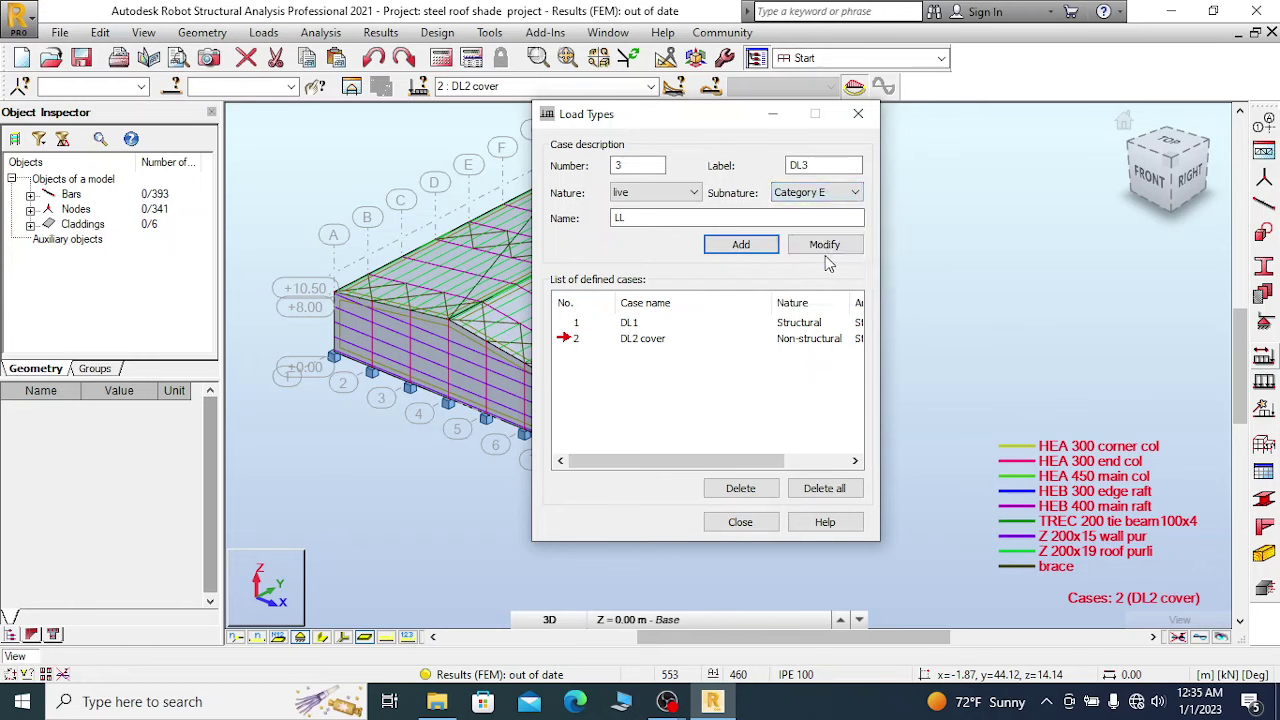
left_click(845, 195)
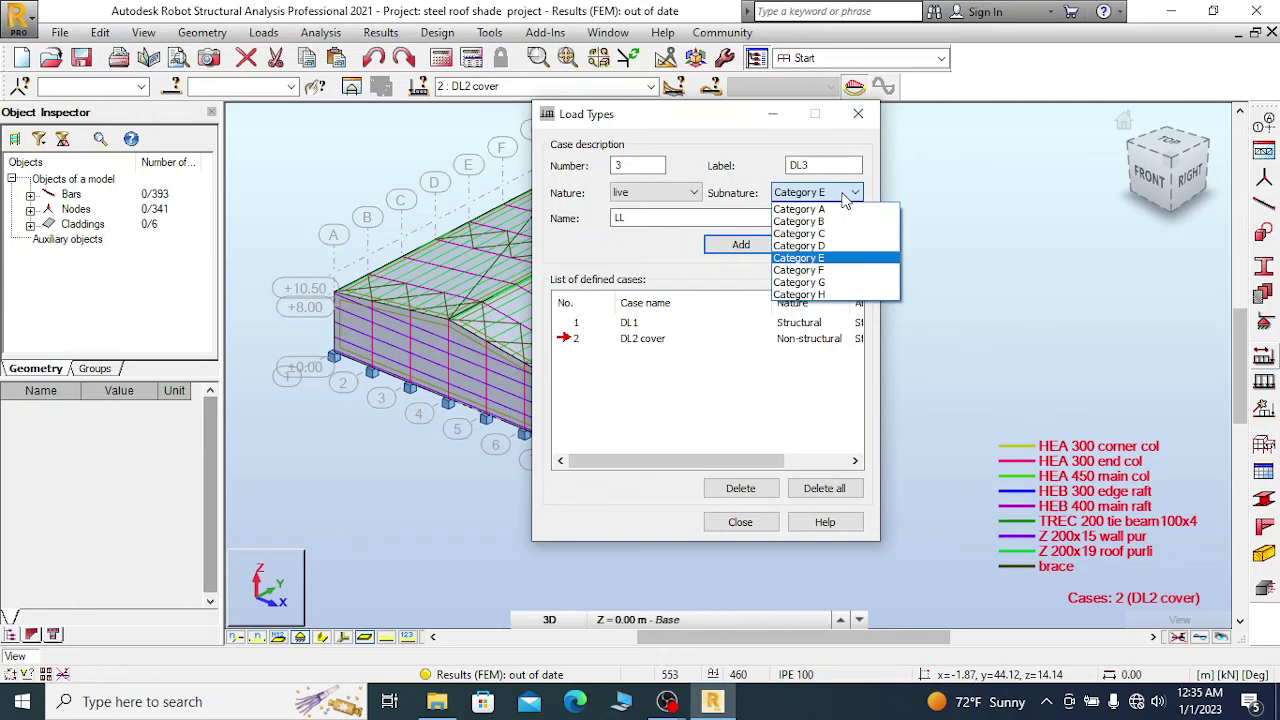
left_click(845, 197)
left_click(831, 212)
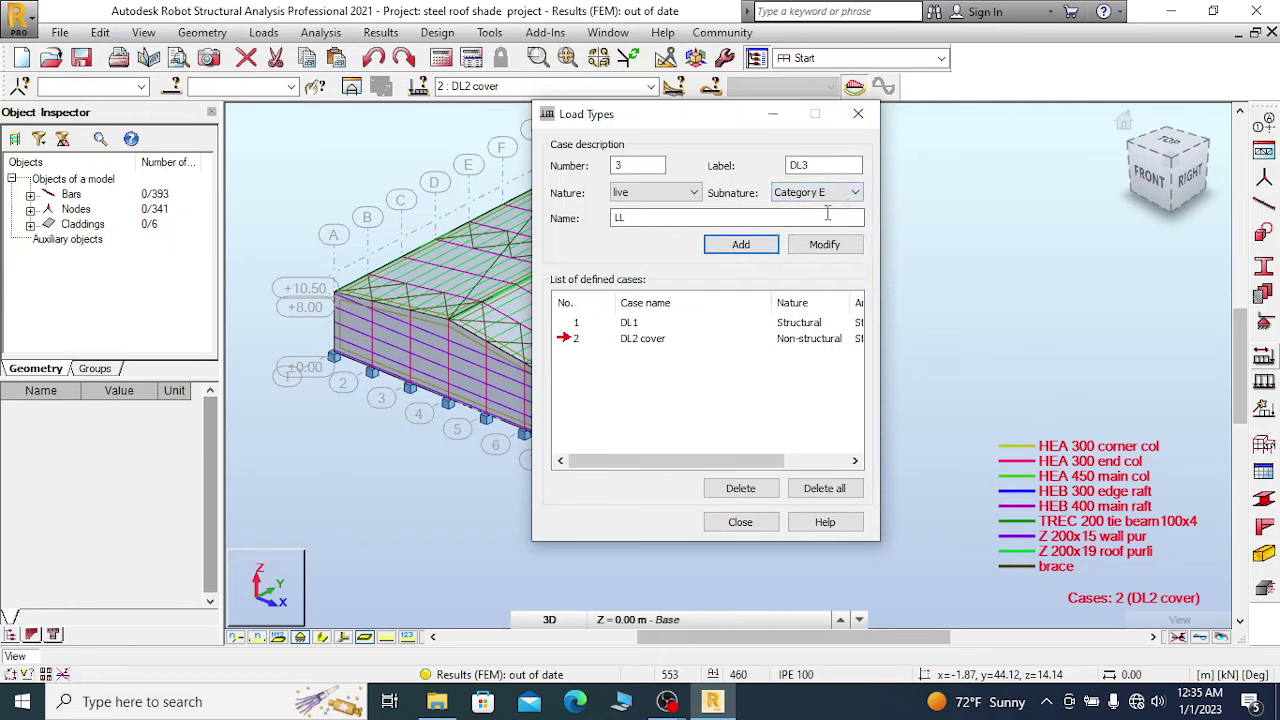
left_click(672, 704)
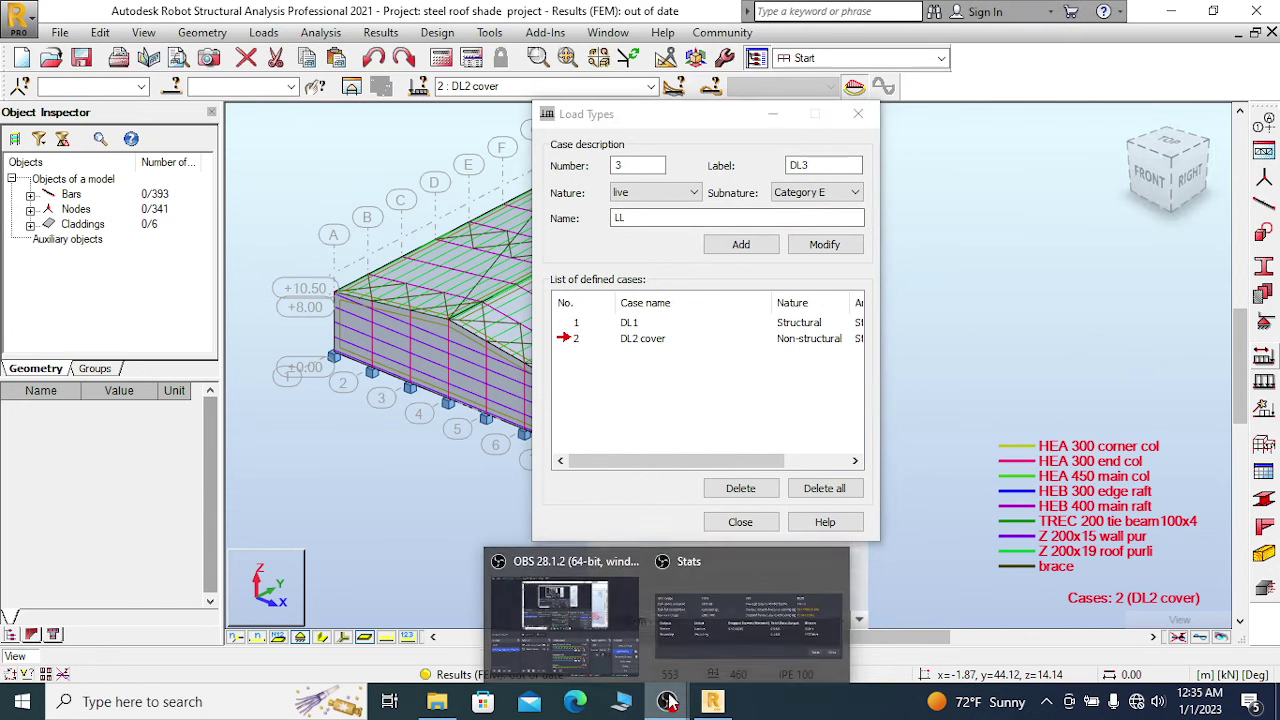
left_click(604, 656)
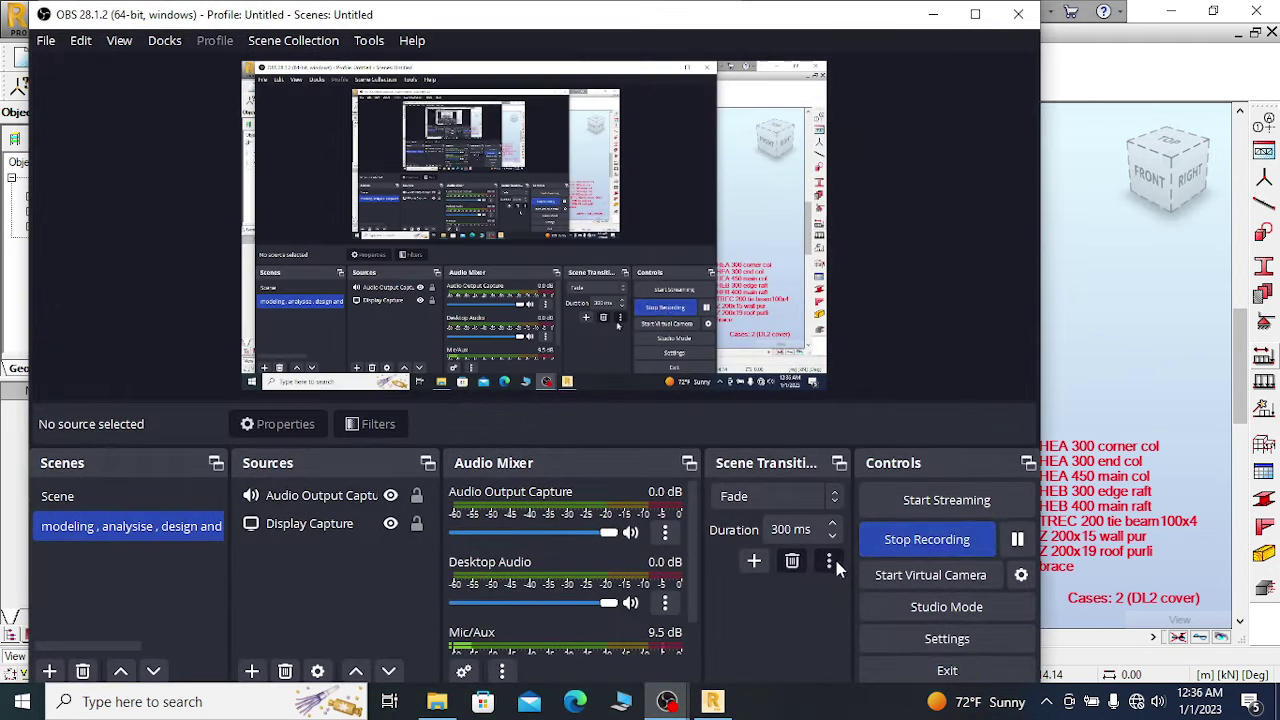
left_click(1017, 539)
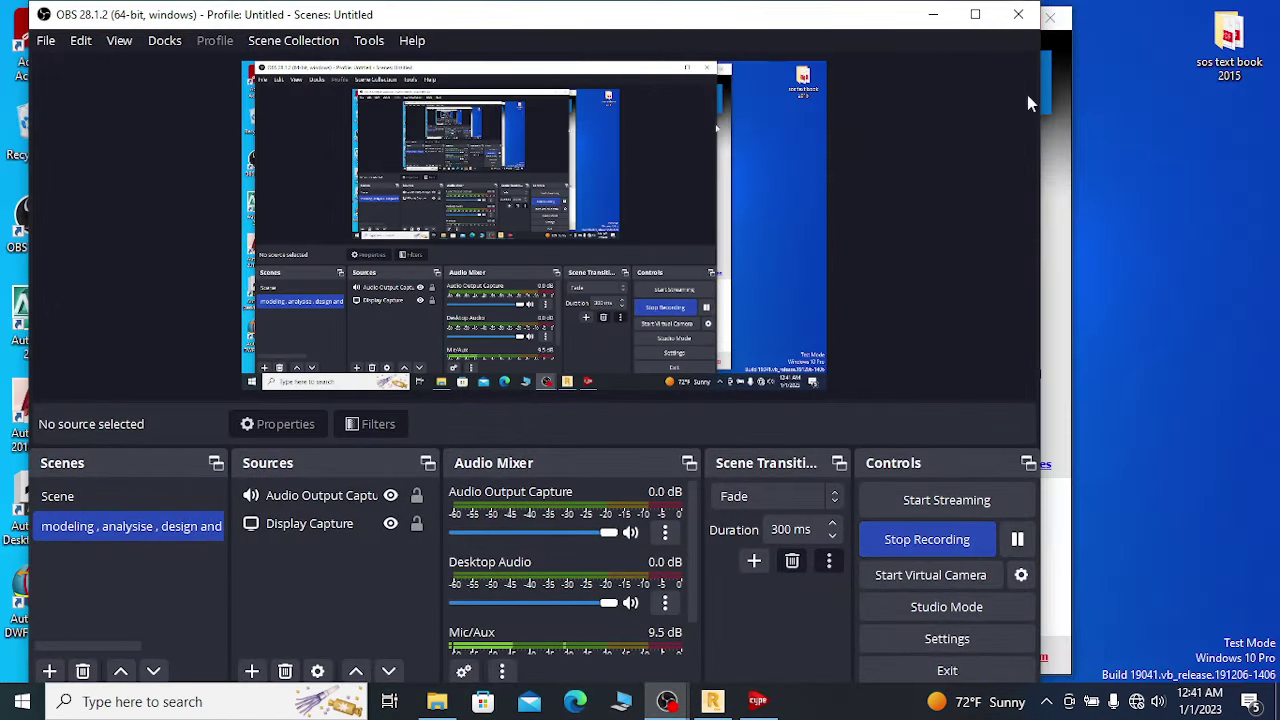
left_click(933, 14)
left_click(965, 17)
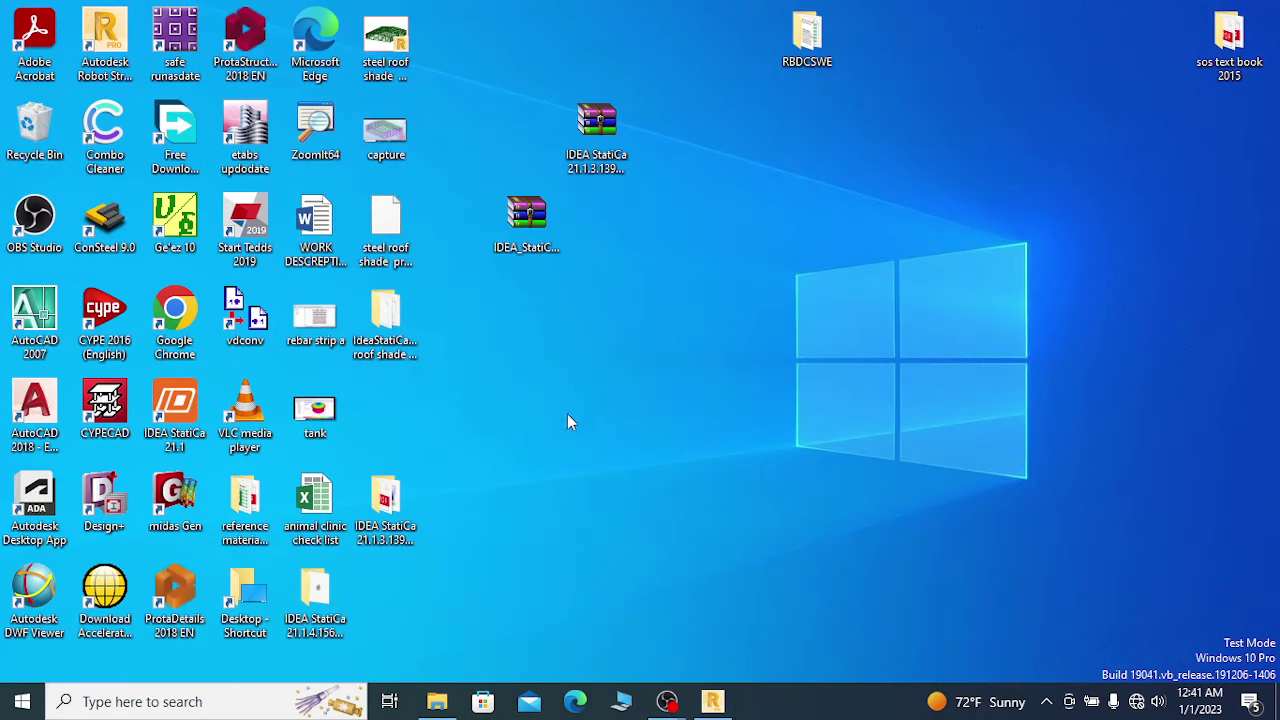
left_click(714, 702)
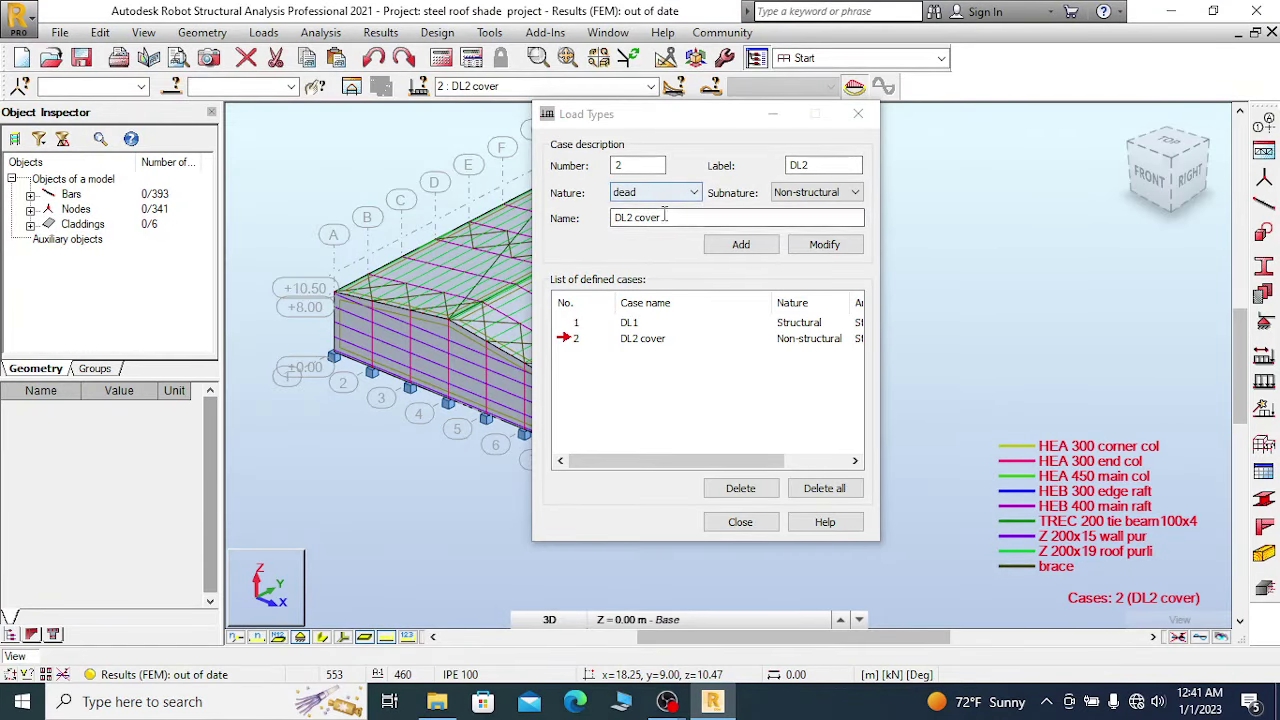
Add a load case named "LL" with live nature and Category E subnature, and finish defining load types.
left_click(656, 191)
left_click(656, 191)
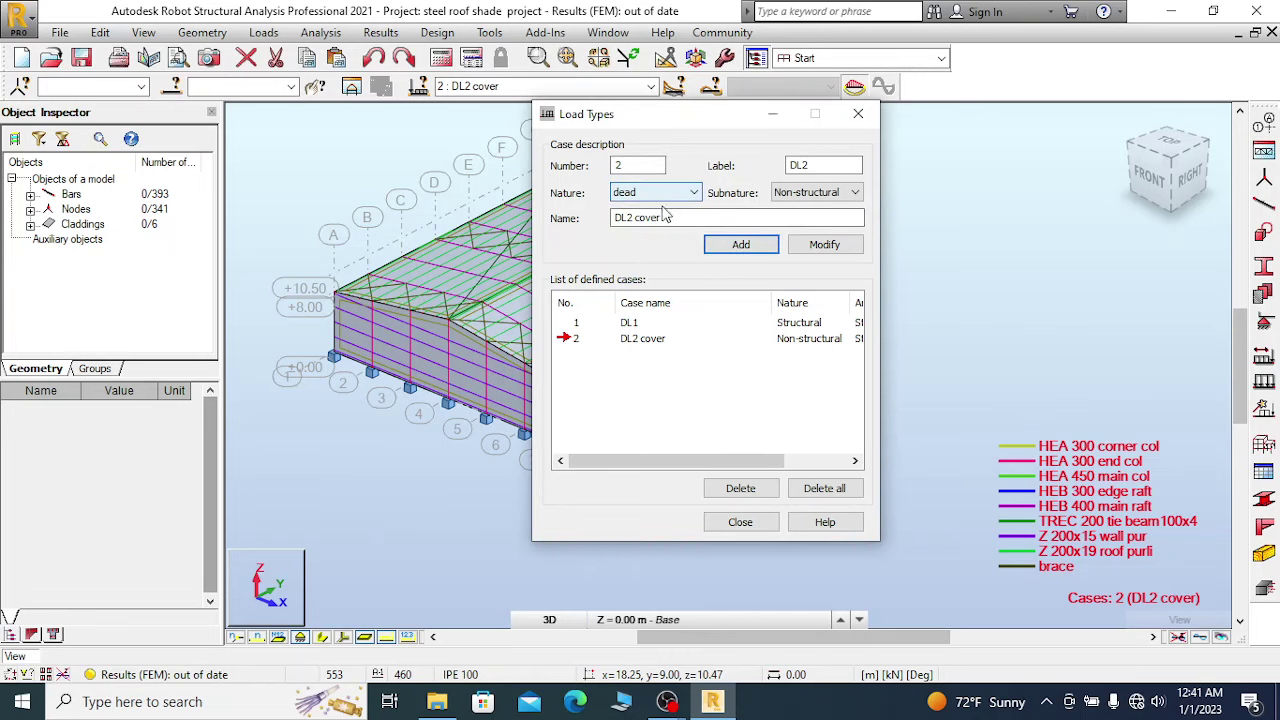
left_click_drag(661, 218, 623, 214)
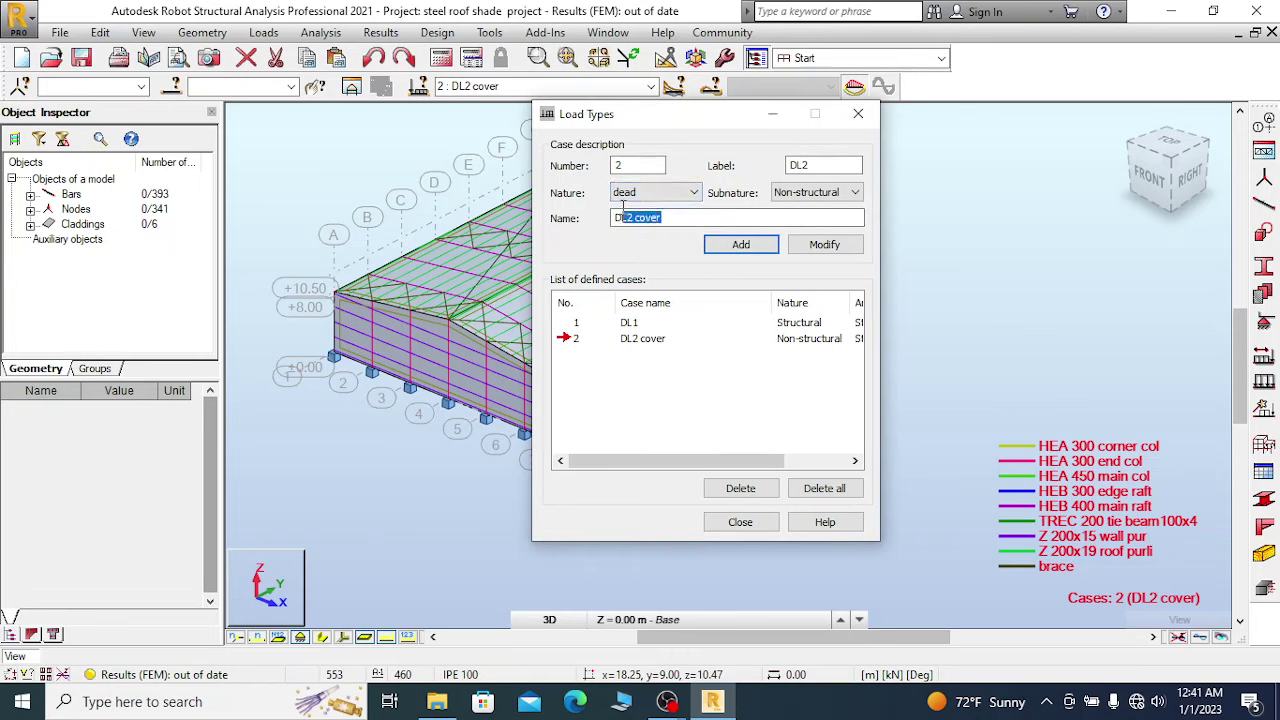
type("LL")
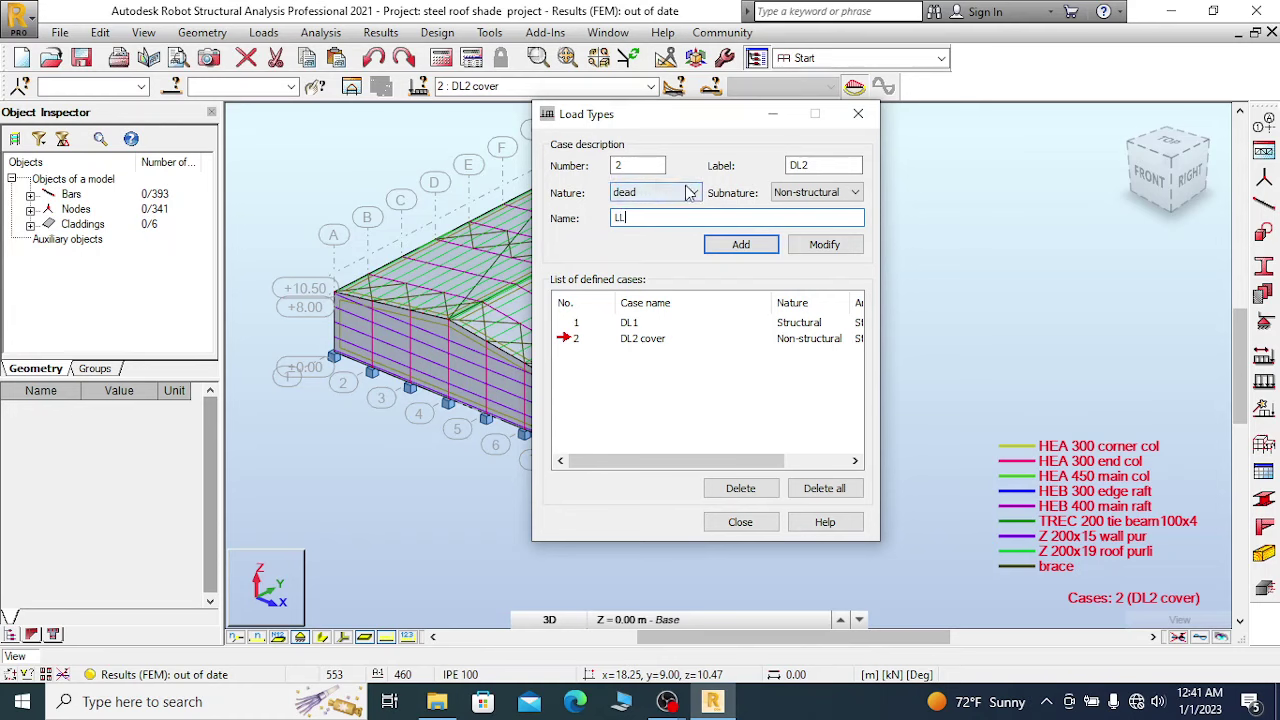
left_click(853, 193)
left_click(853, 193)
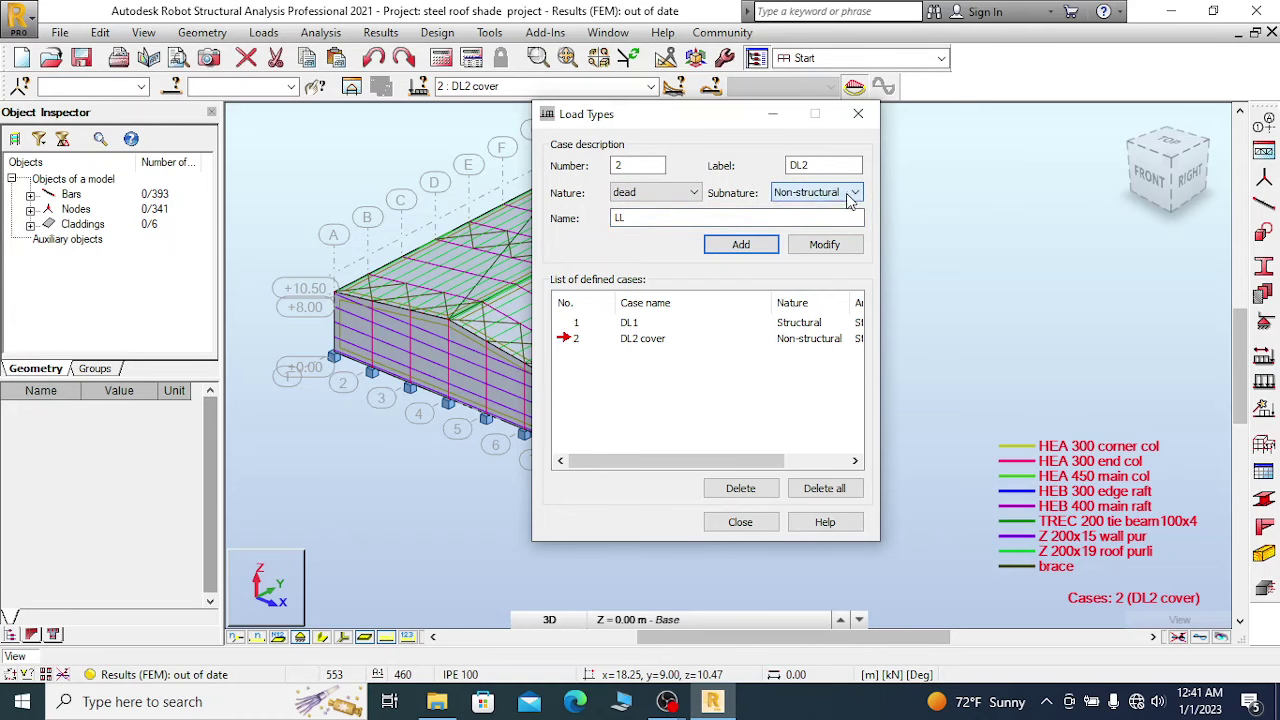
left_click(652, 192)
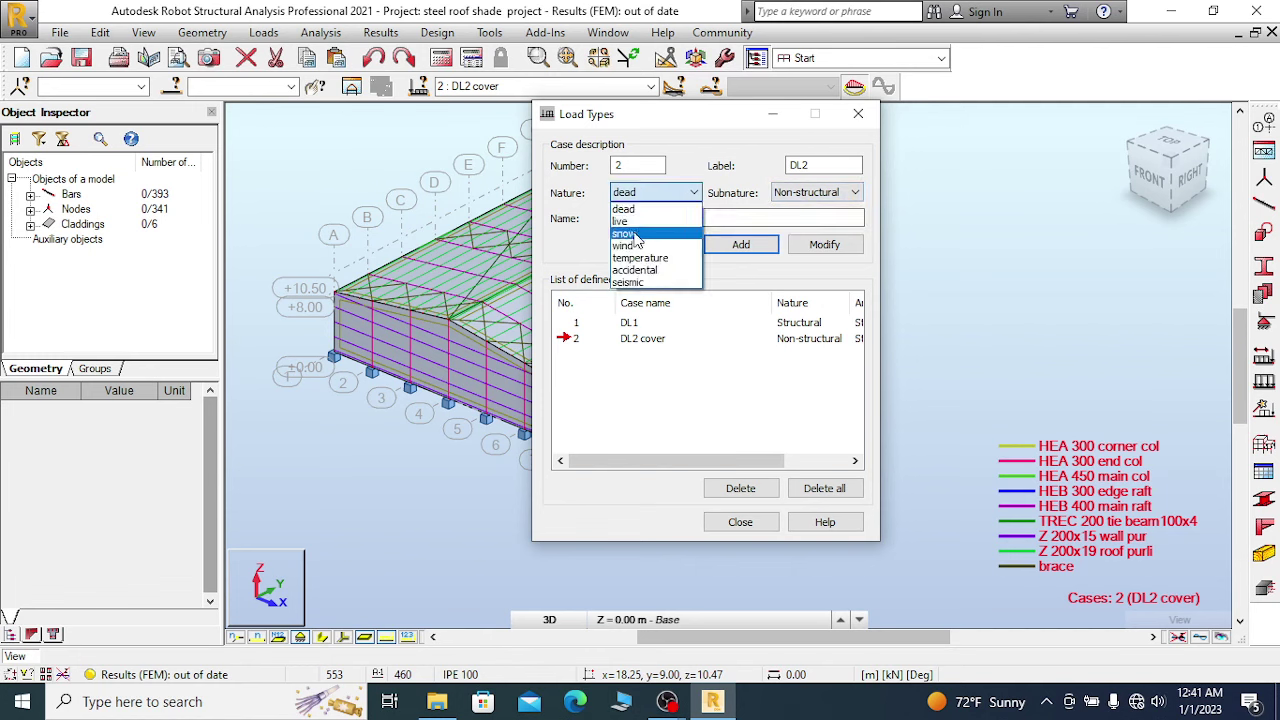
left_click(656, 219)
left_click(853, 192)
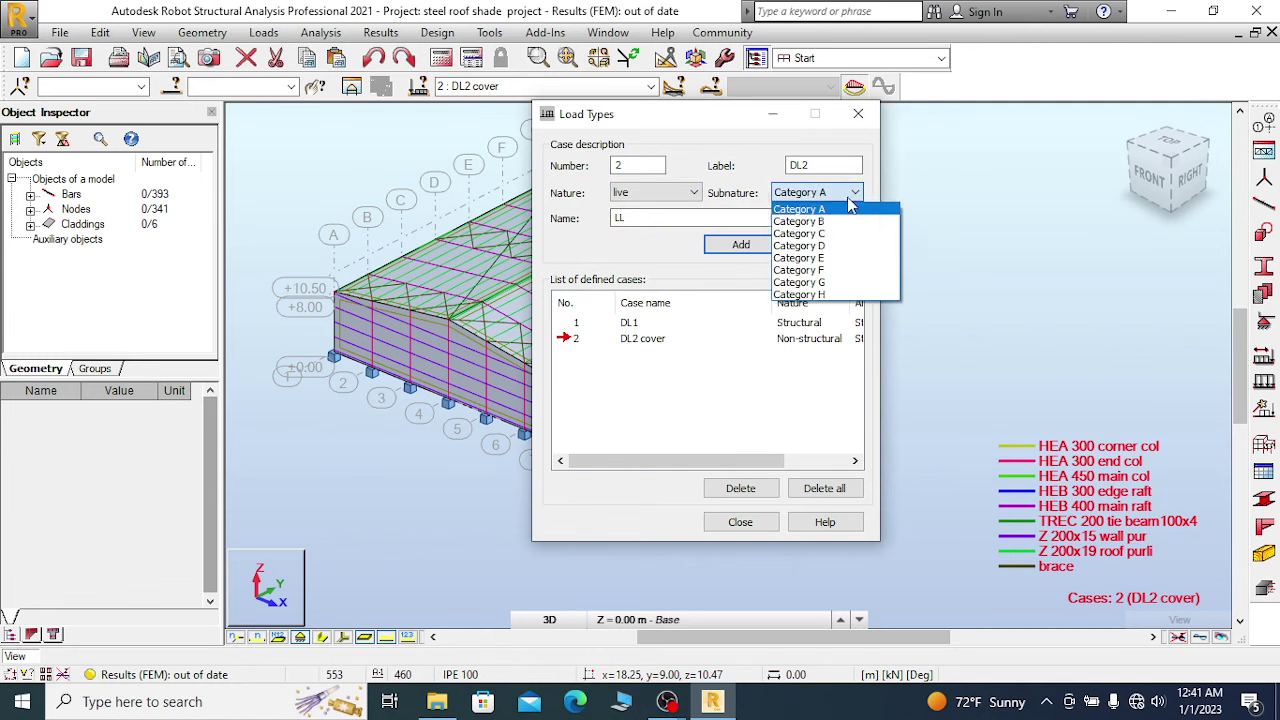
left_click(836, 258)
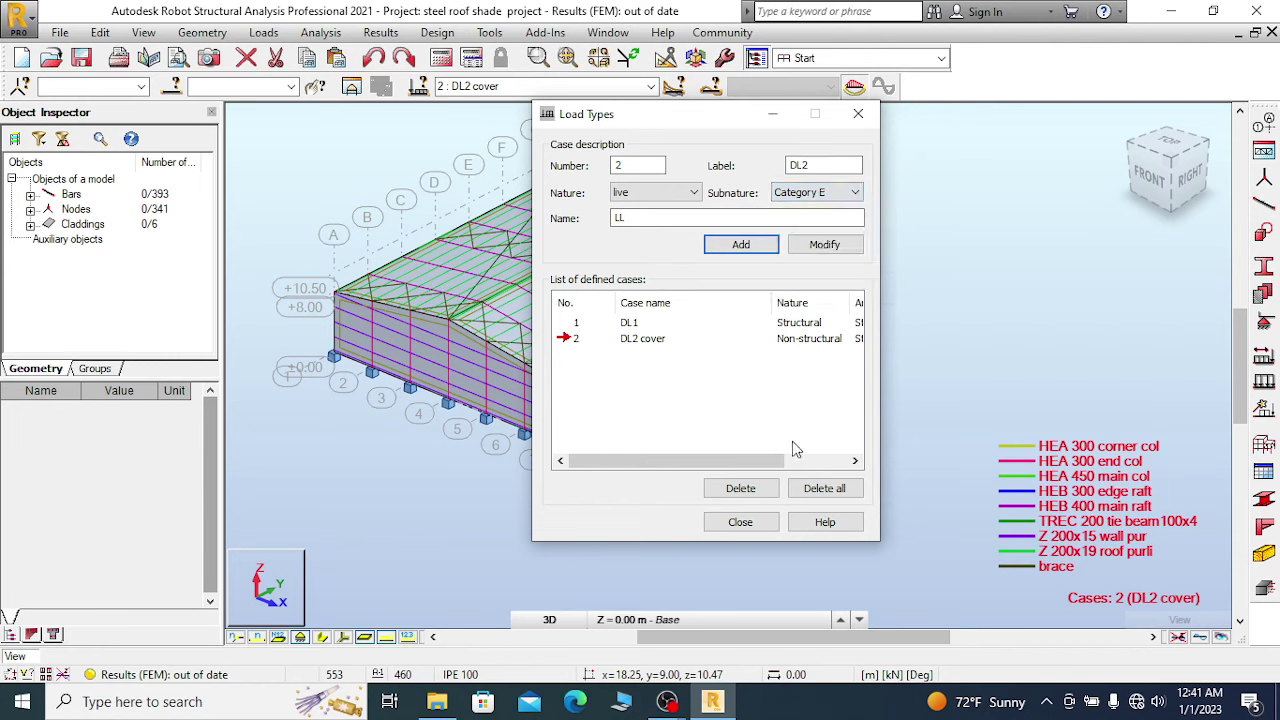
left_click(838, 193)
left_click(838, 193)
left_click(741, 246)
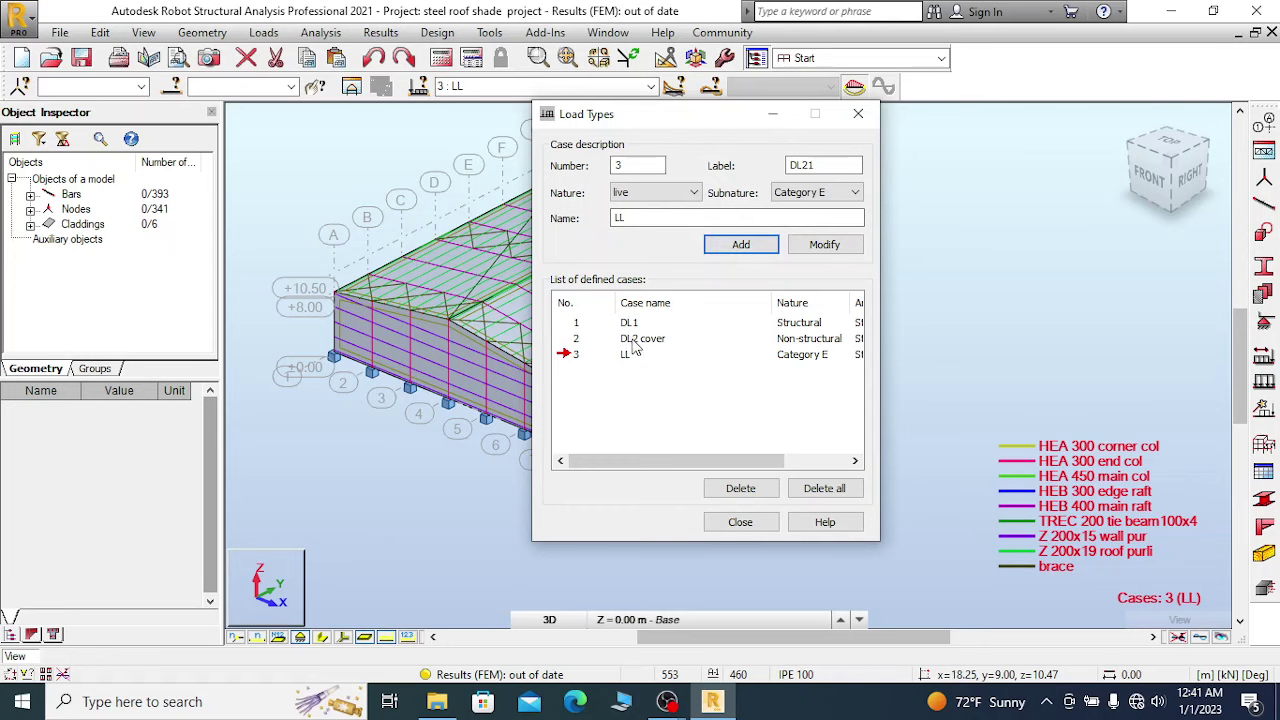
left_click(749, 524)
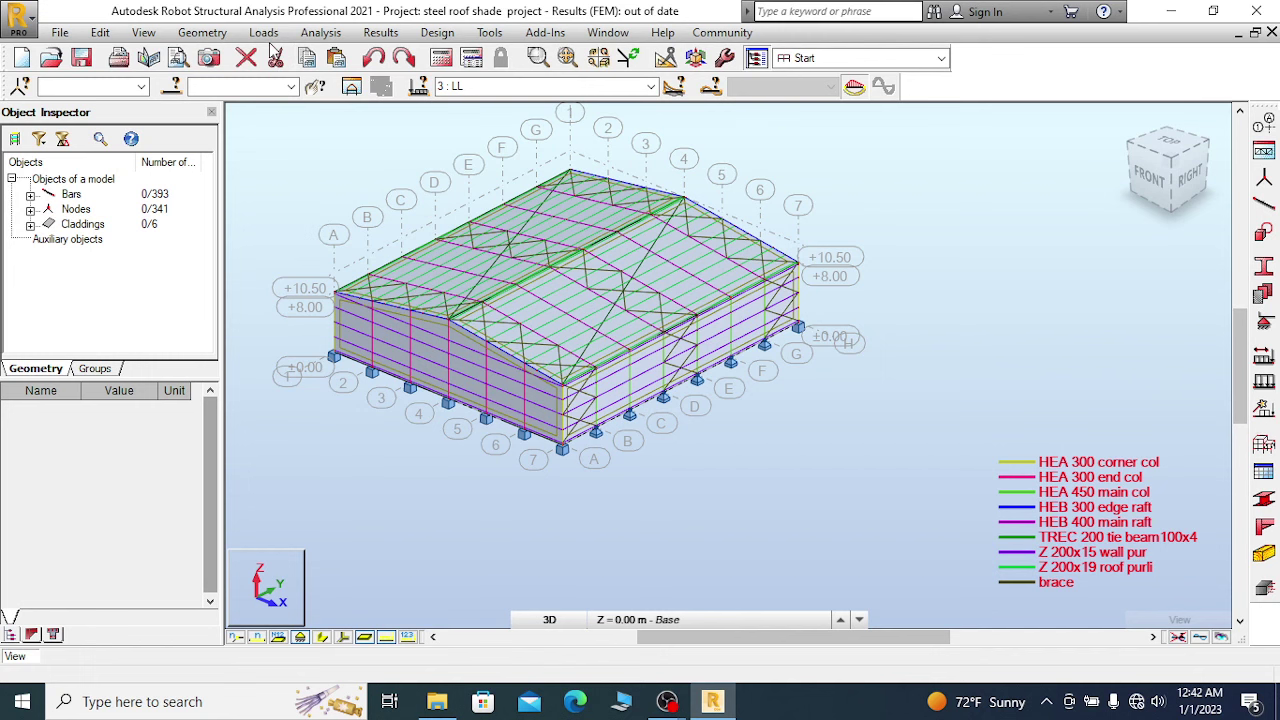
Open the load definition and make 1 : DL1 the active load case.
left_click(266, 34)
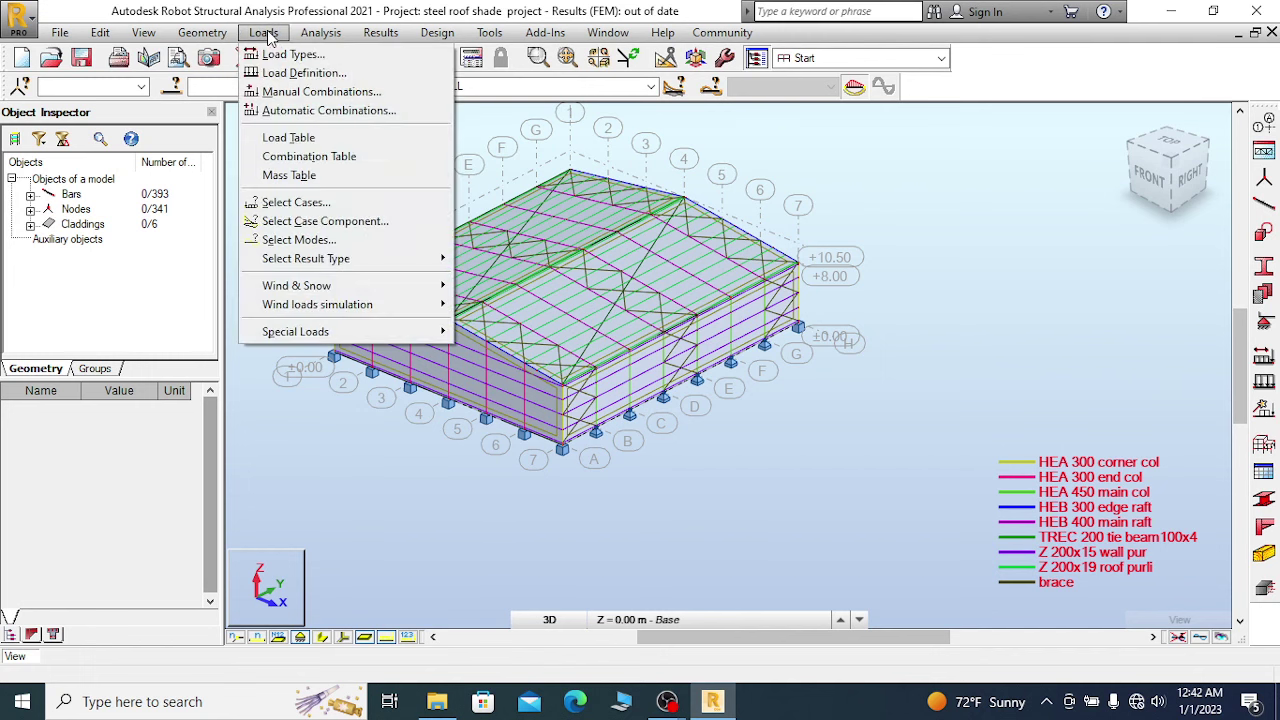
left_click(318, 74)
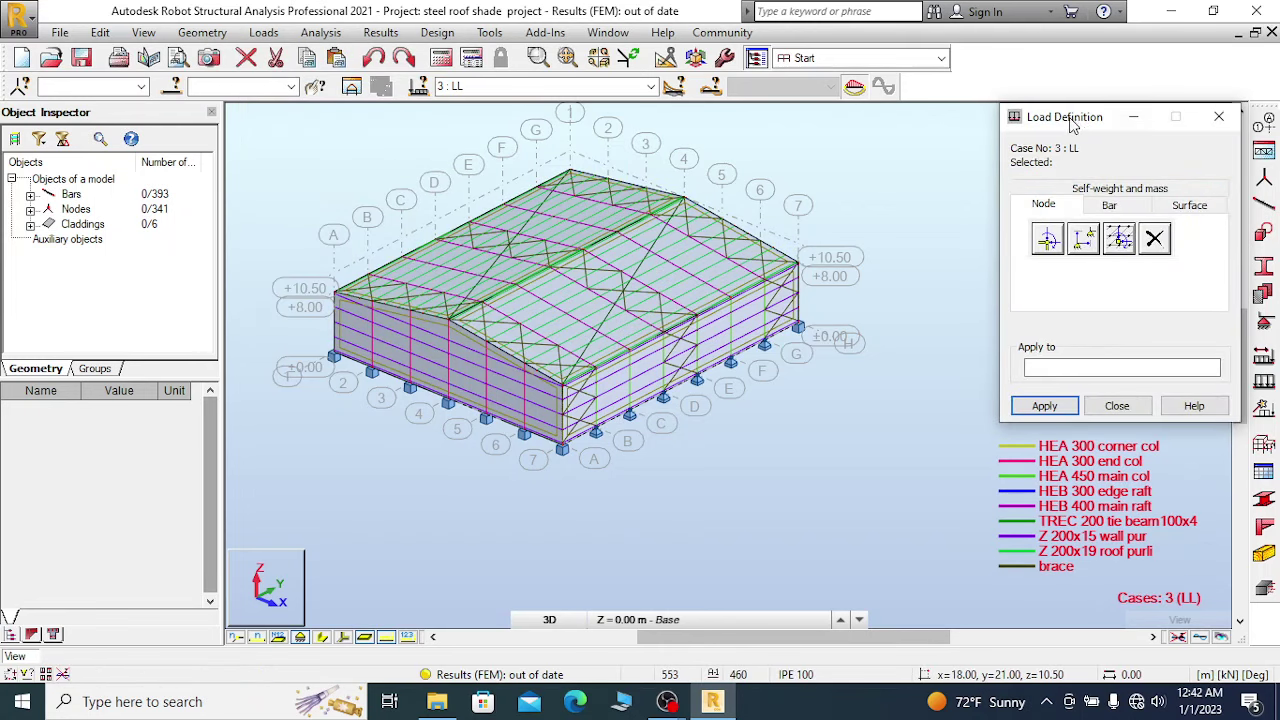
left_click_drag(1070, 120, 898, 134)
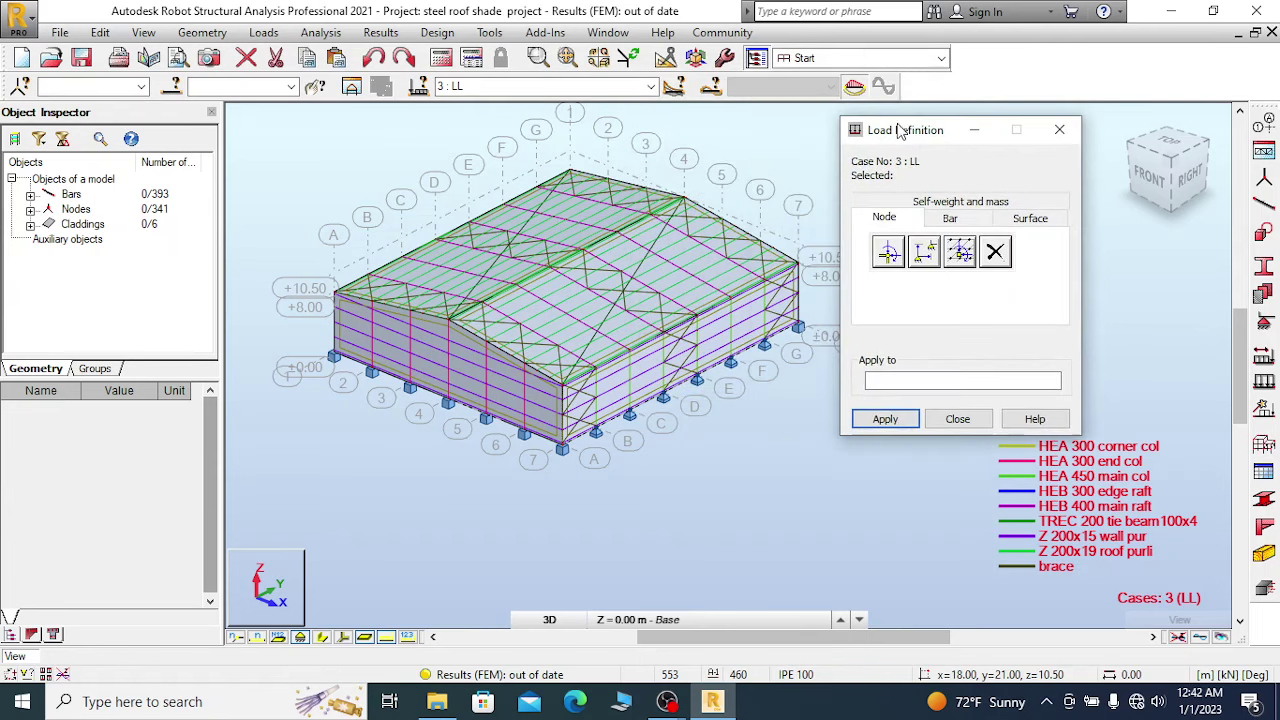
left_click(651, 87)
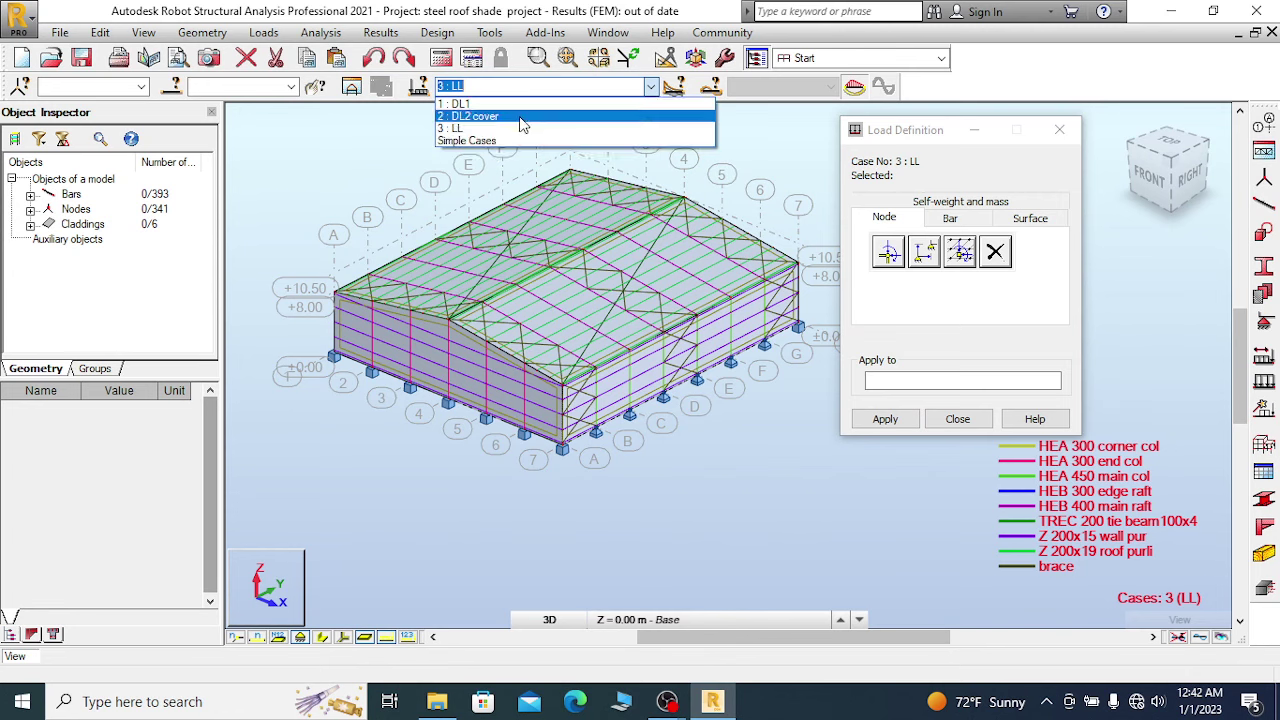
left_click(474, 105)
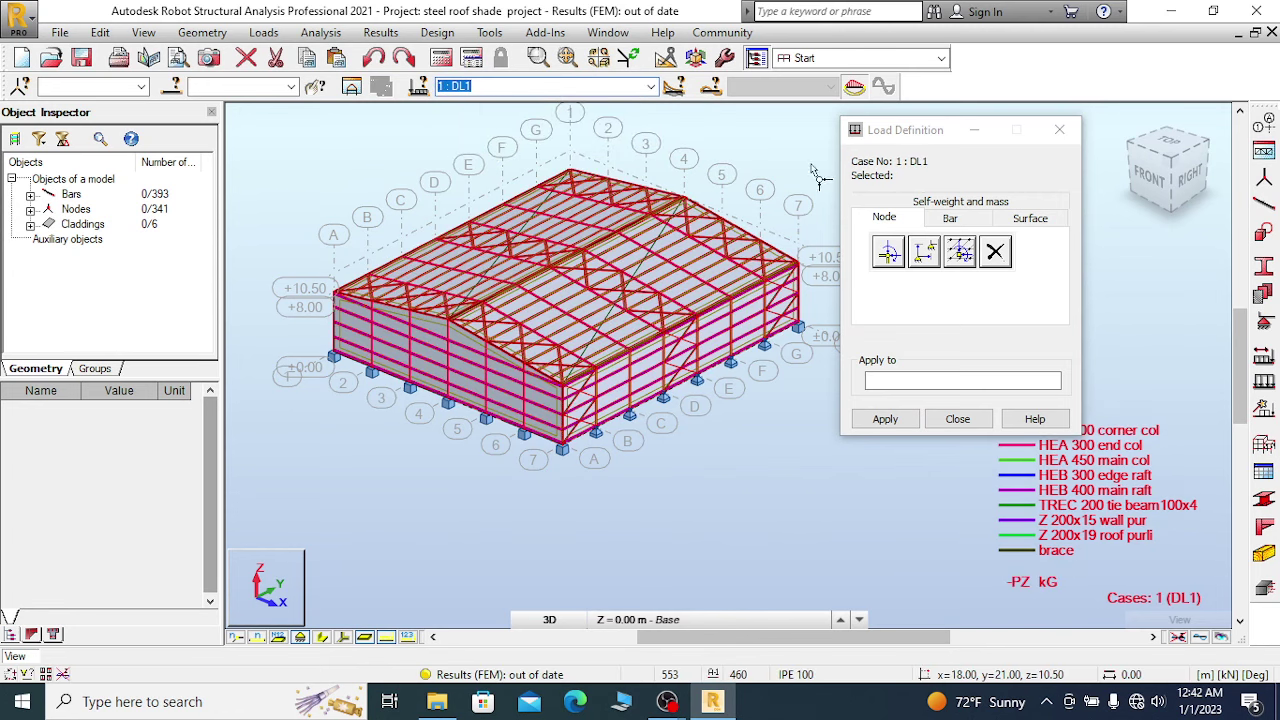
left_click_drag(898, 135, 875, 108)
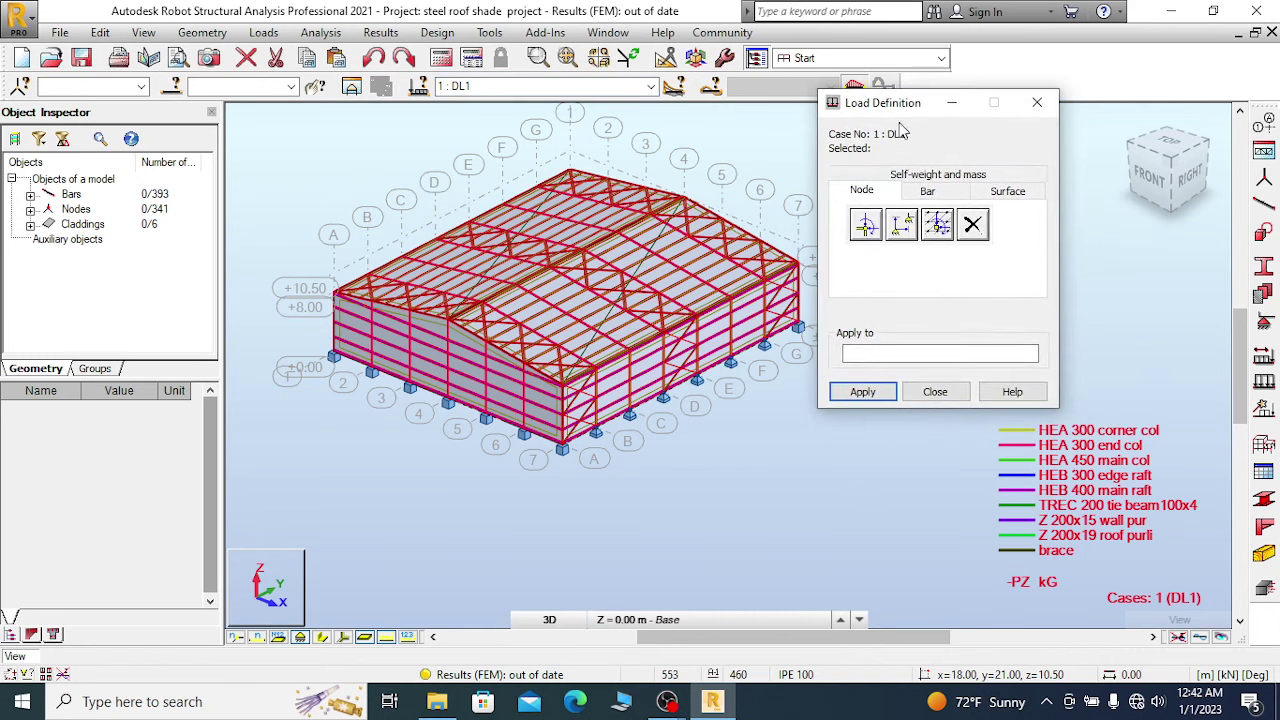
Assign self-weight in the -PZ direction to the whole structure in case DL1 and finish the load definition.
left_click(955, 180)
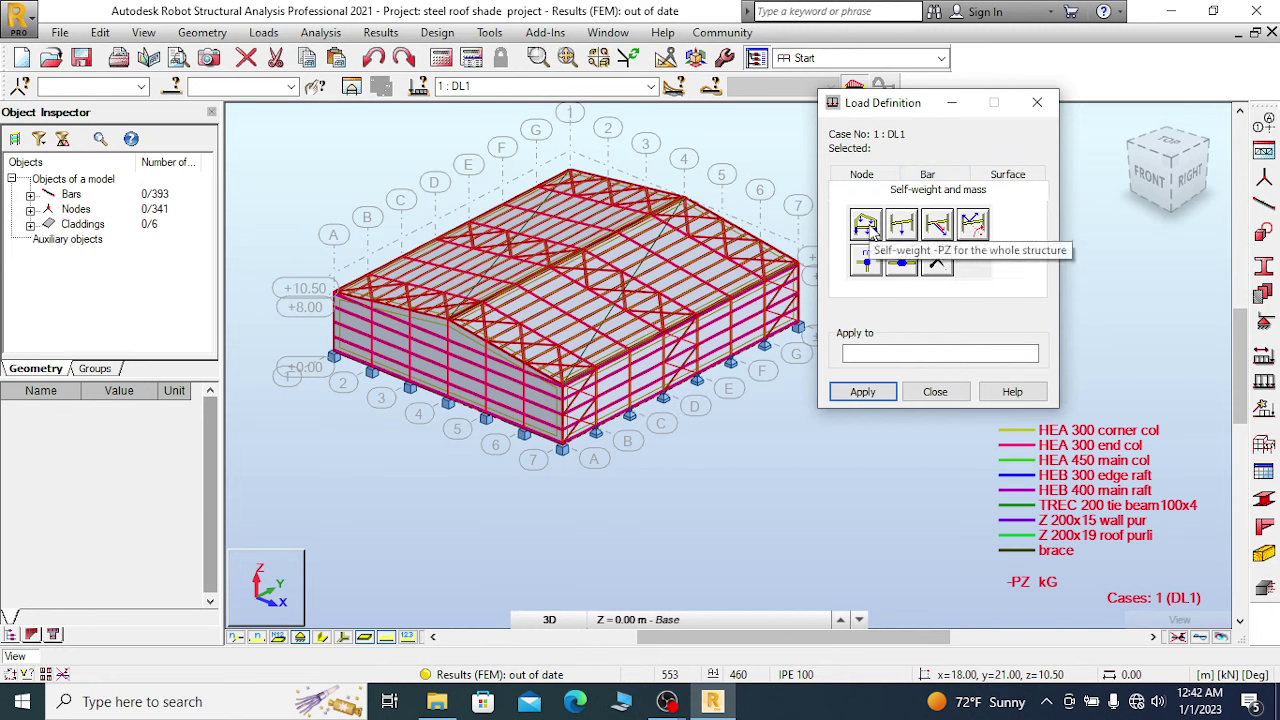
left_click(867, 227)
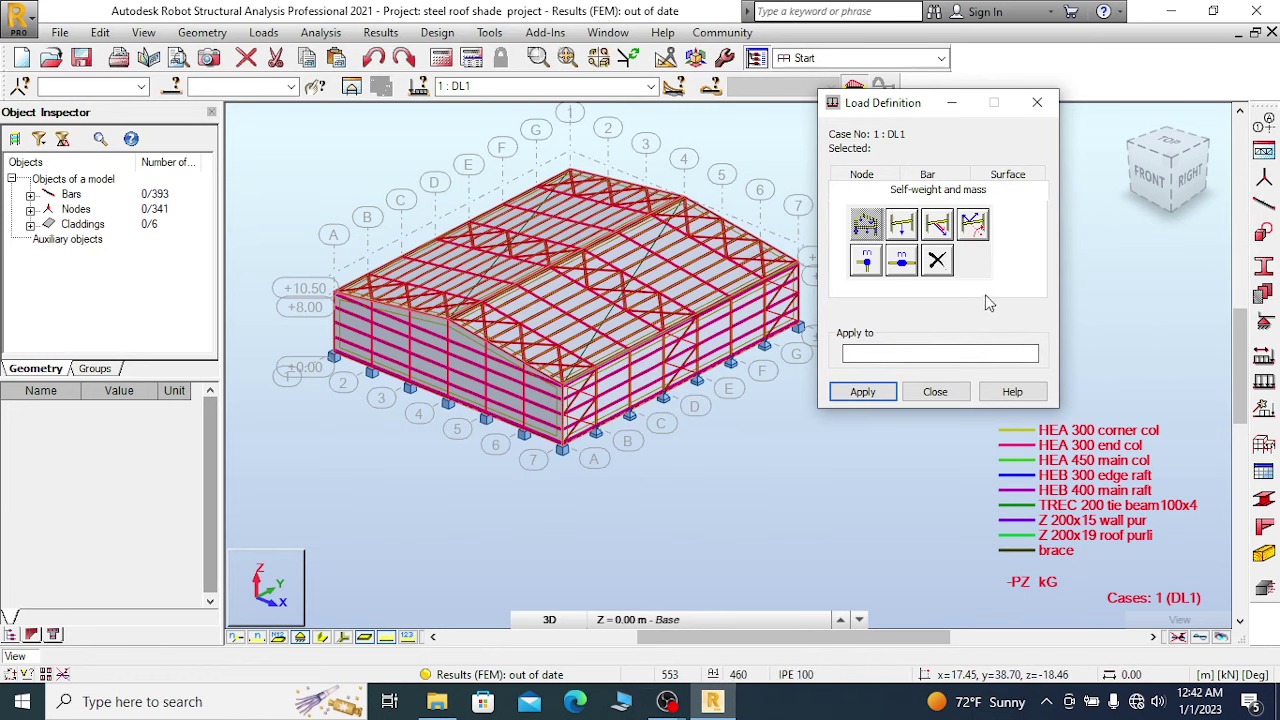
key("ctrl+a")
left_click(877, 352)
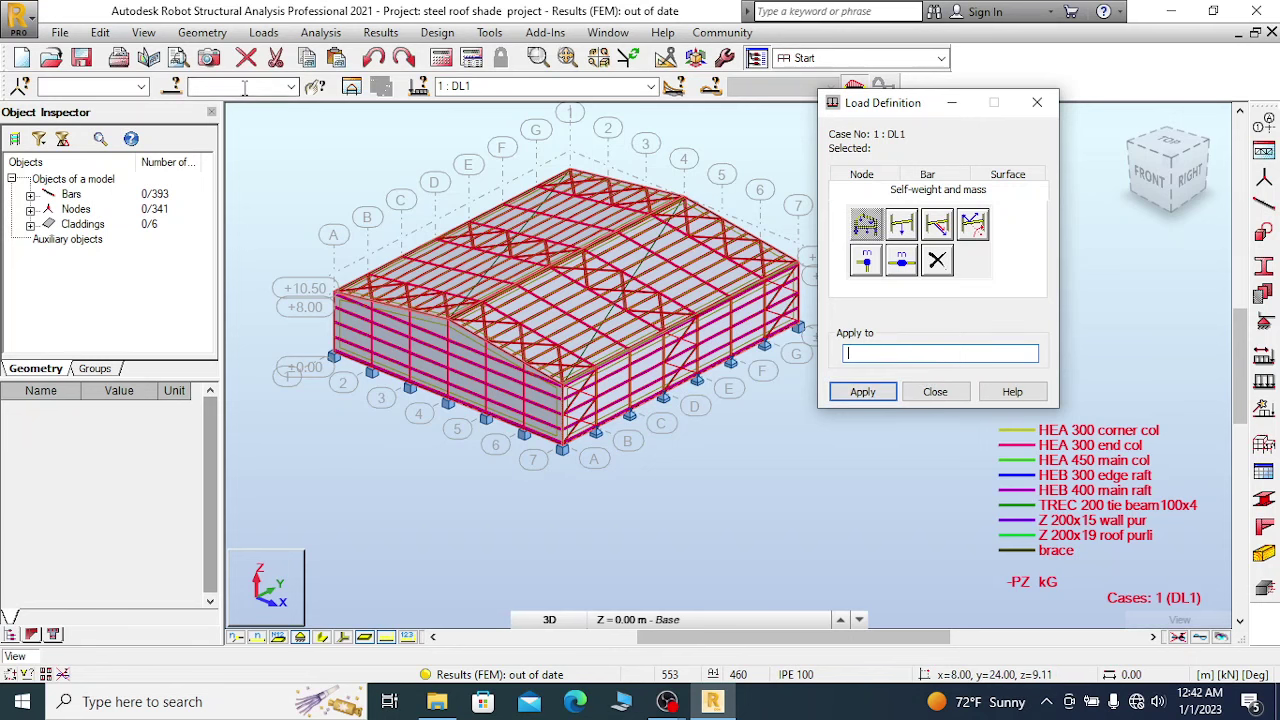
scroll(490, 320, "up", 3)
middle_click_drag(490, 320, 650, 360, "shift")
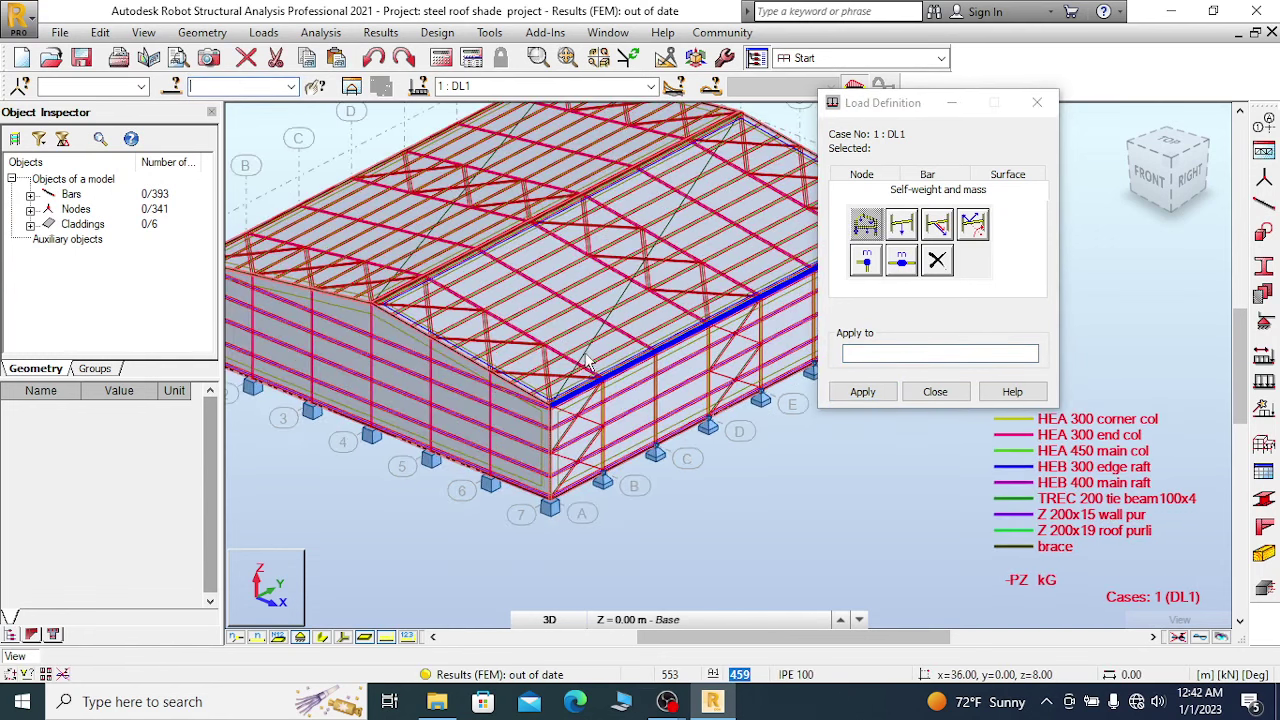
scroll(728, 383, "down", 2)
middle_click_drag(728, 383, 680, 323, "shift")
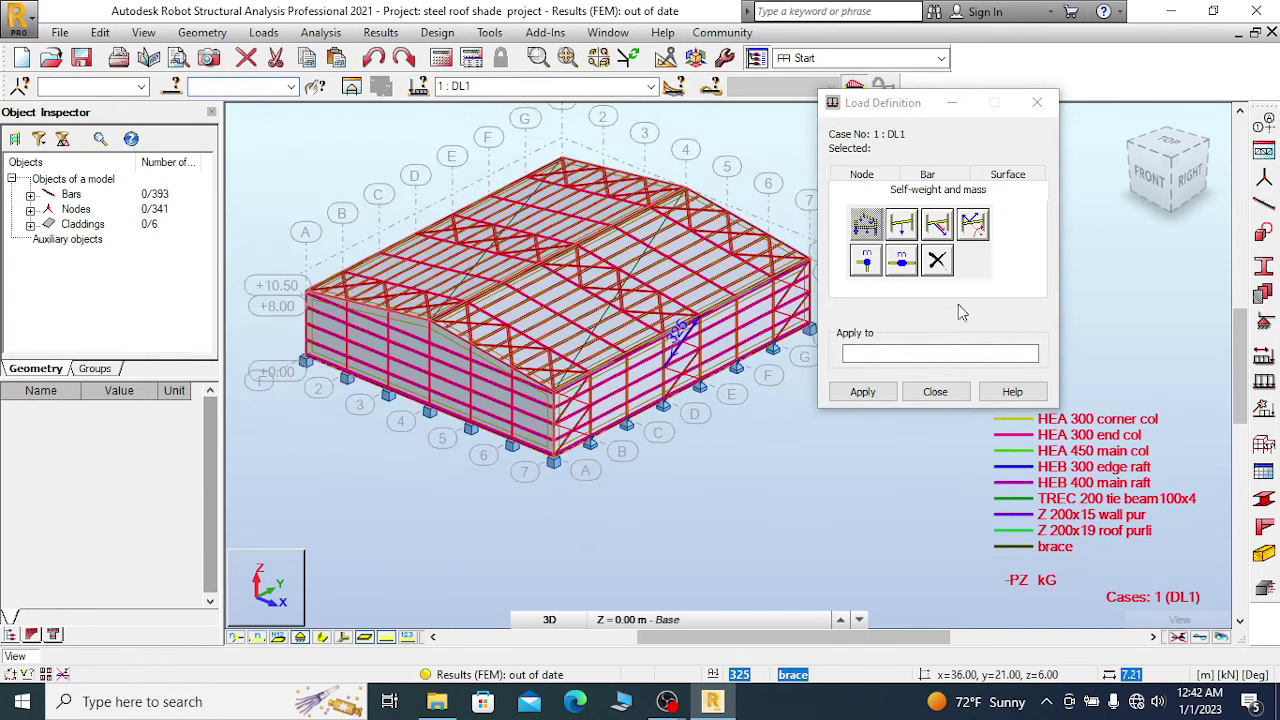
left_click(937, 392)
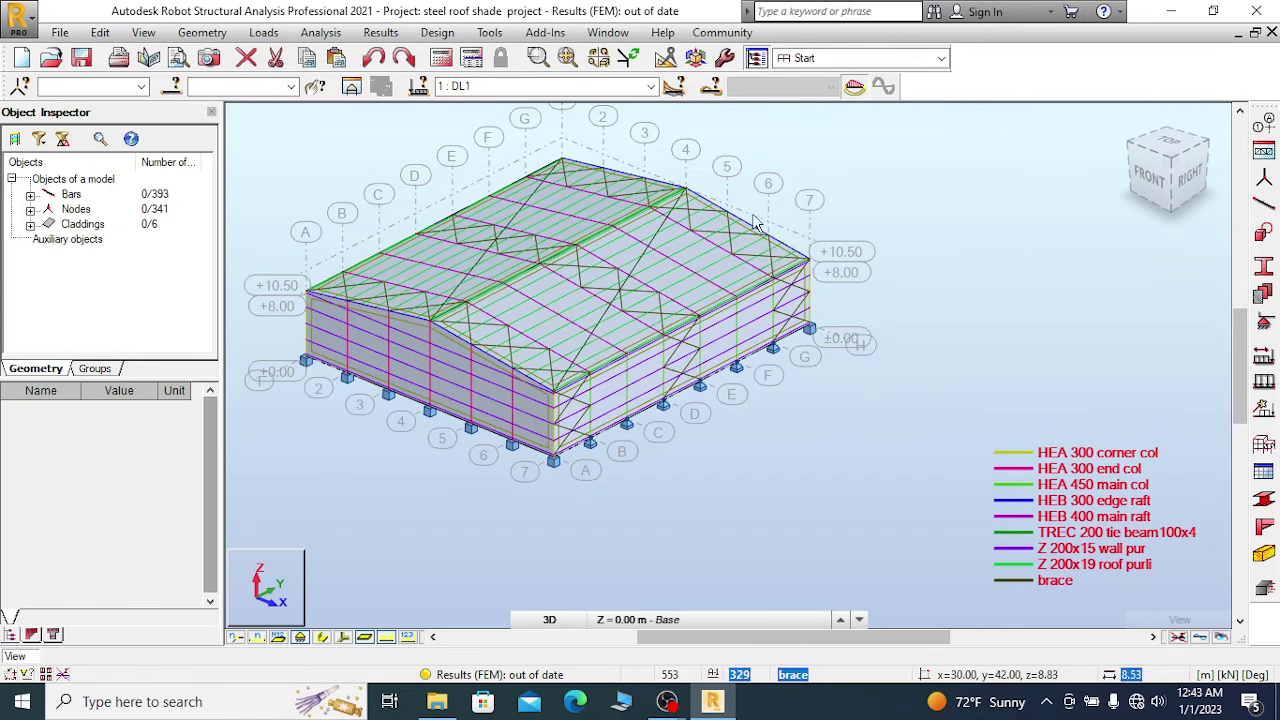
Open the load definition for load case 1 : DL1.
left_click(651, 87)
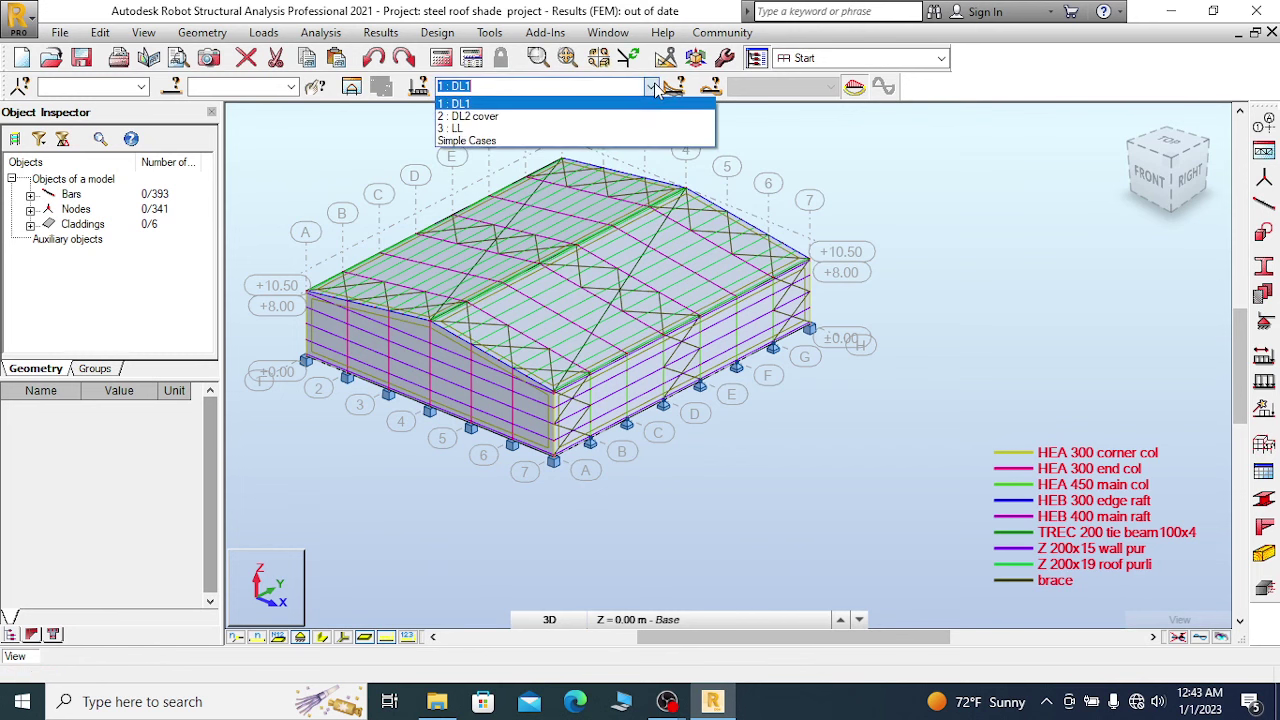
left_click(655, 88)
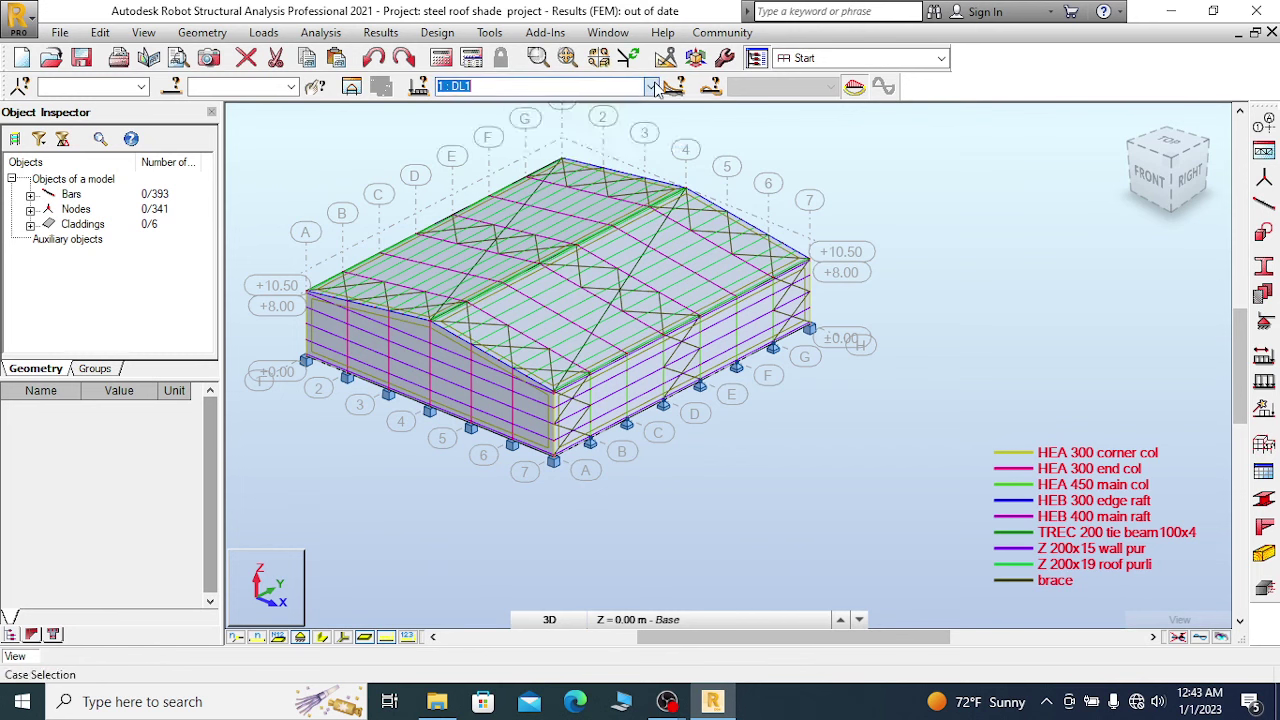
left_click(263, 33)
left_click(263, 35)
left_click(263, 33)
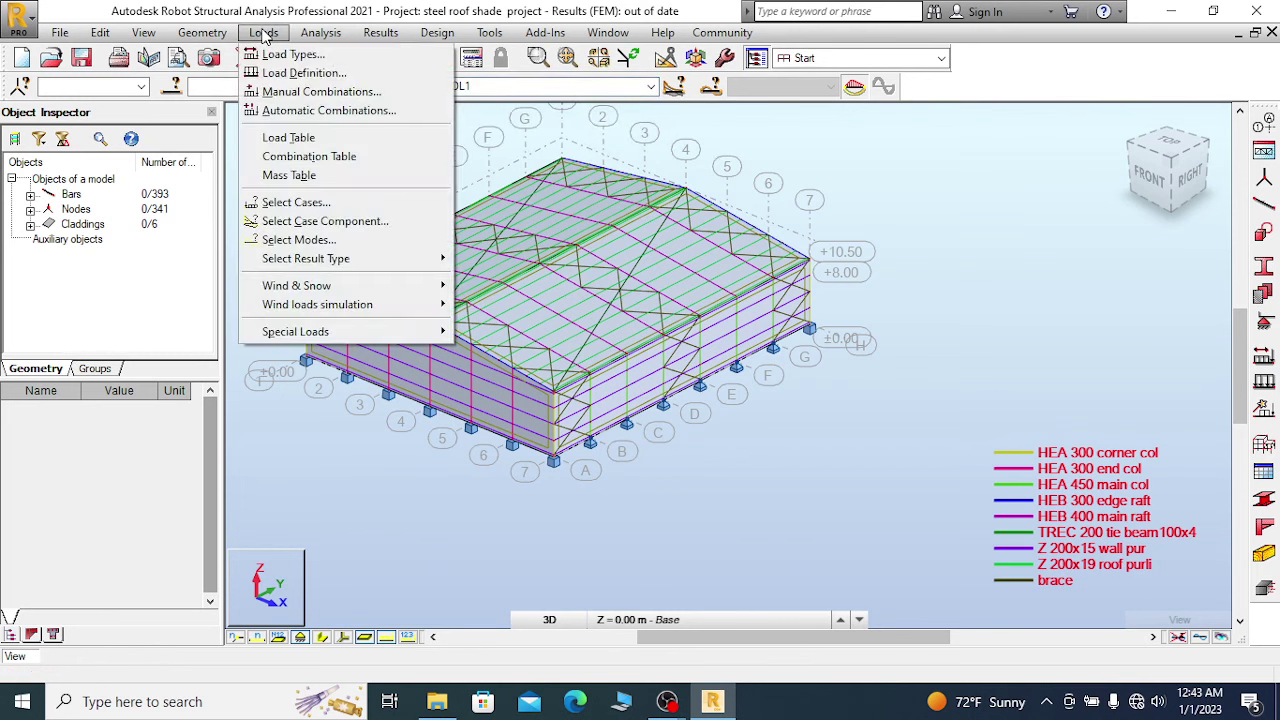
left_click(288, 72)
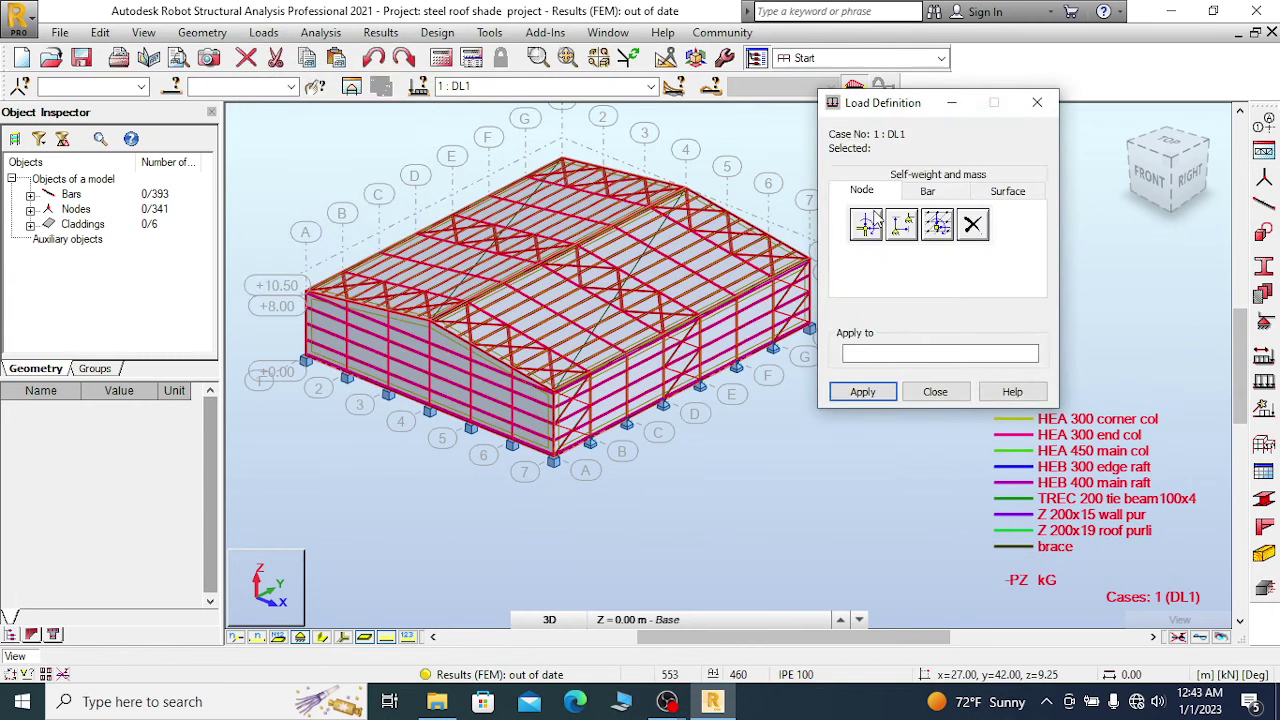
Review the self-weight load's direction and factor settings for case DL1 without adding another load.
left_click(928, 188)
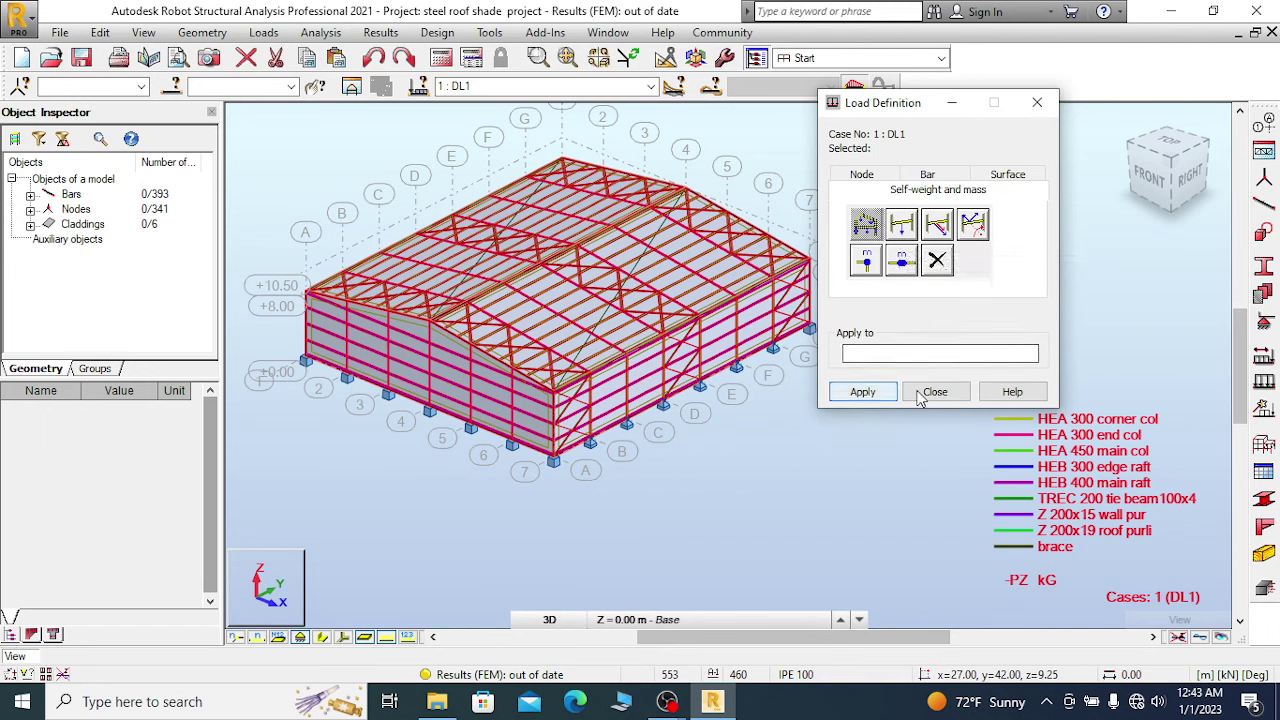
left_click(930, 175)
left_click(861, 190)
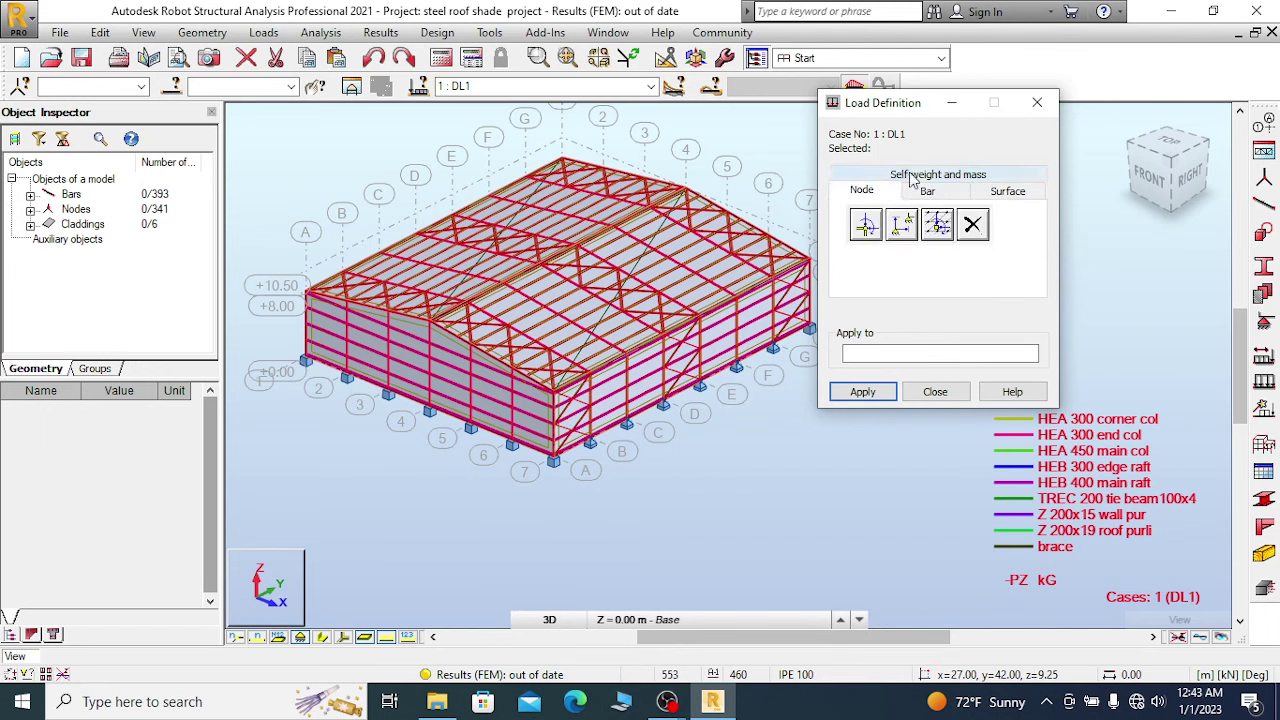
left_click(931, 175)
left_click(906, 228)
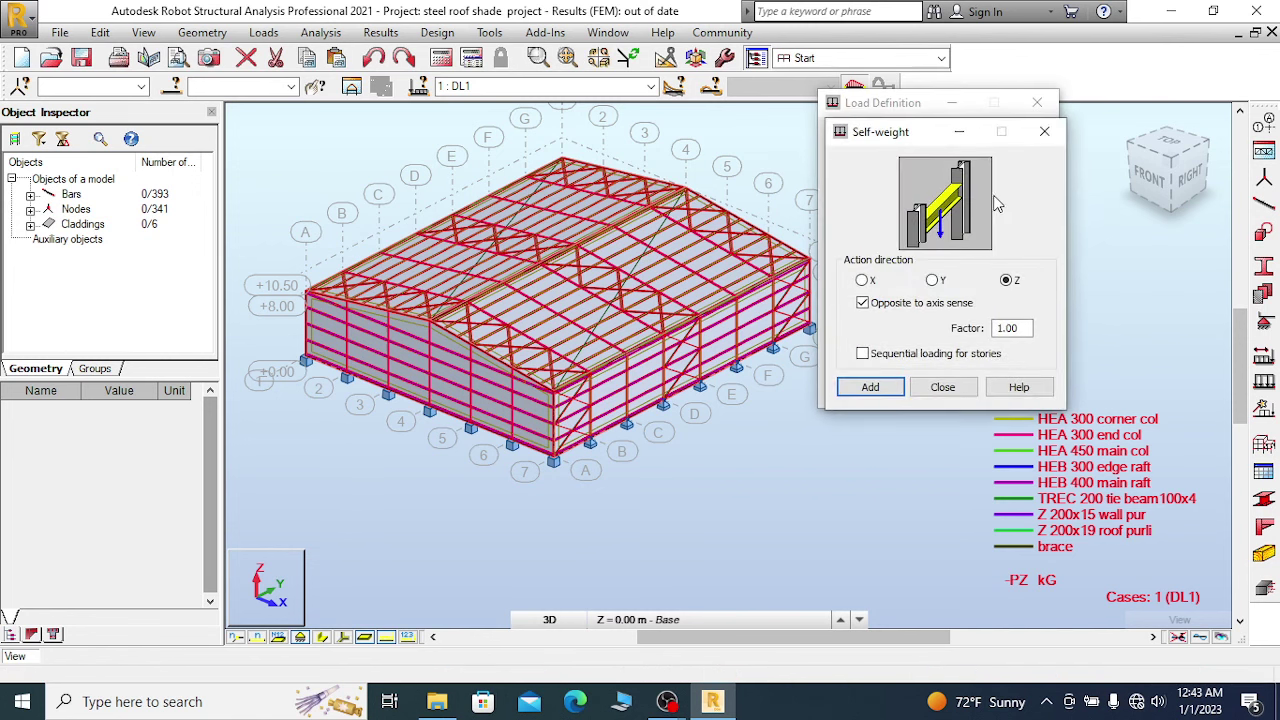
left_click(1046, 131)
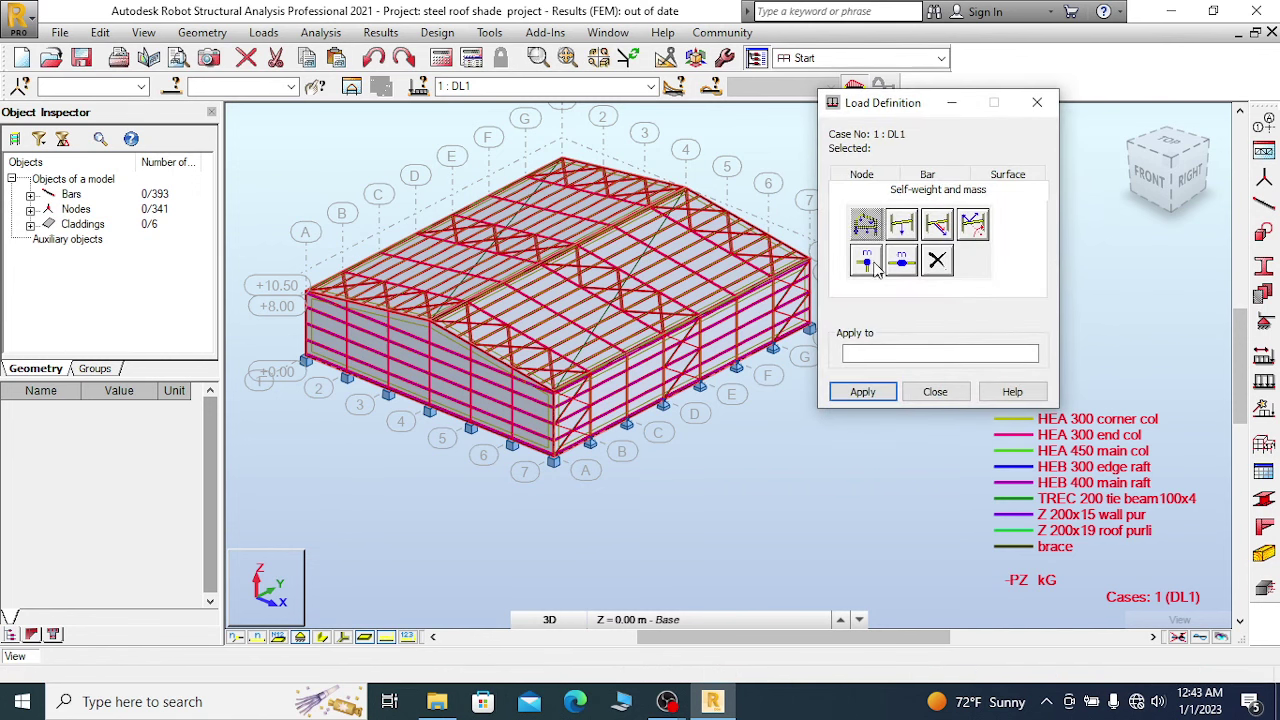
left_click(863, 355)
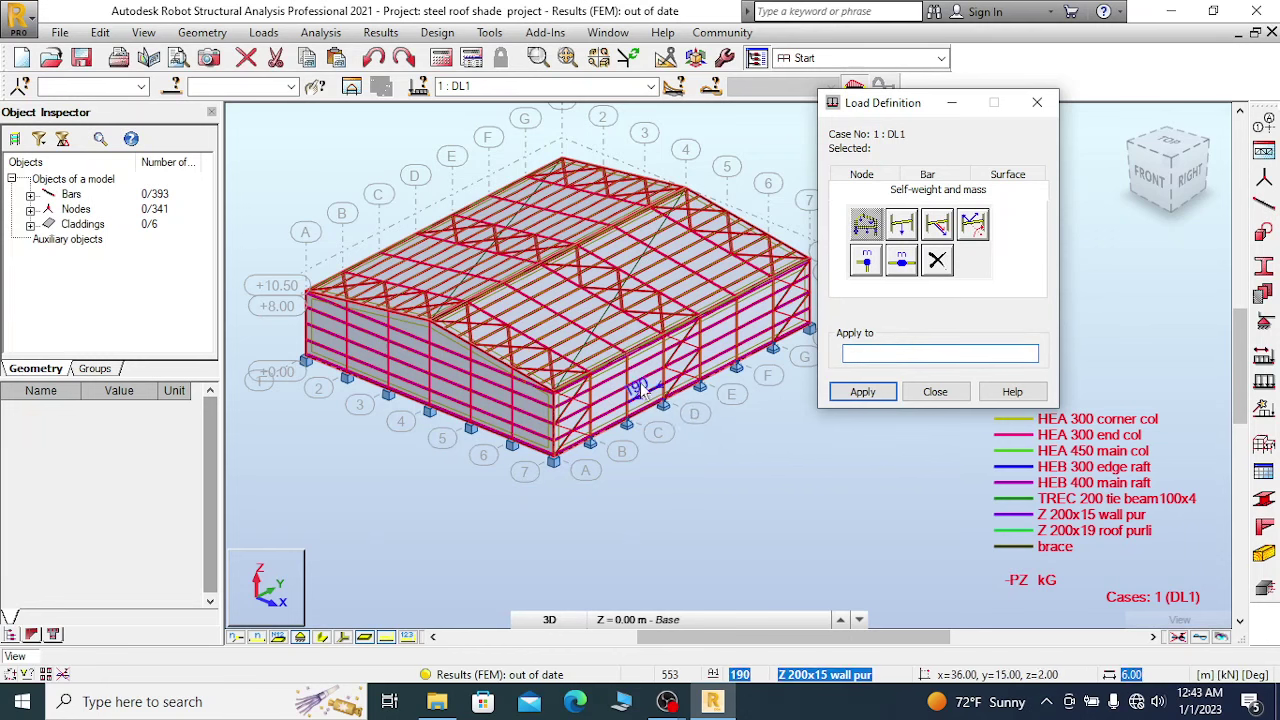
scroll(640, 380, "up", 2)
scroll(638, 379, "up", 1)
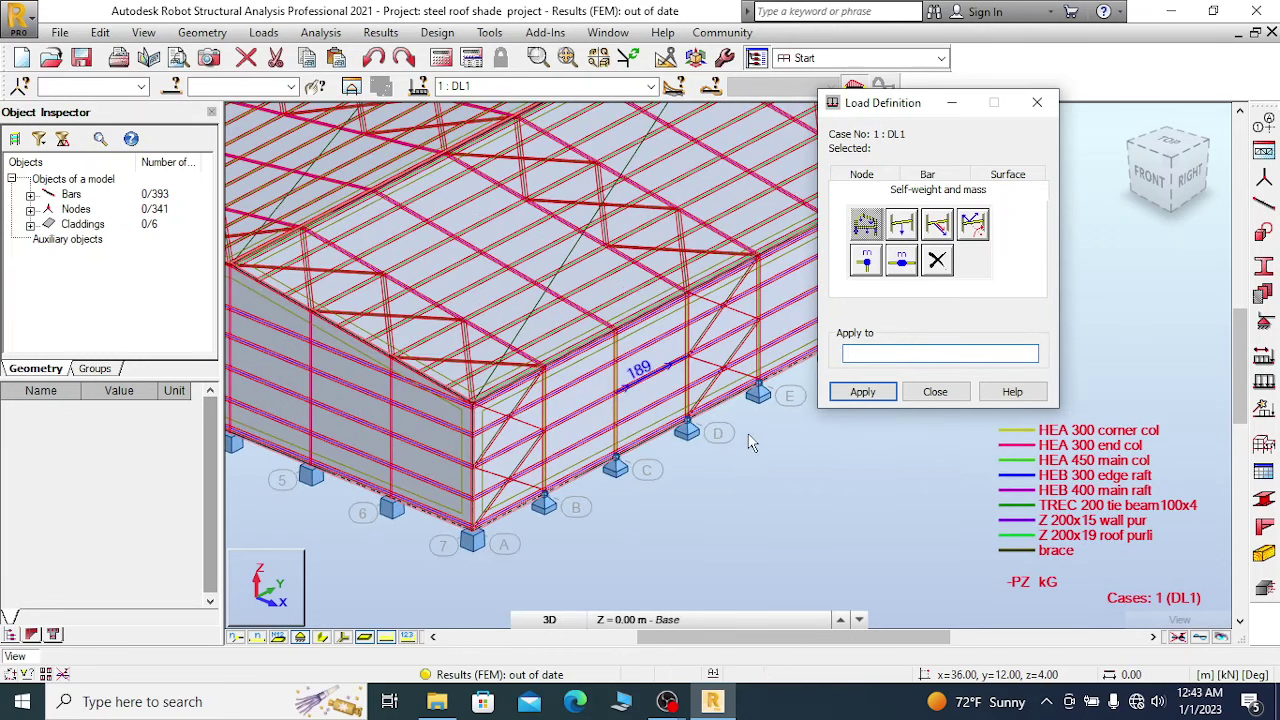
scroll(618, 420, "down", 4)
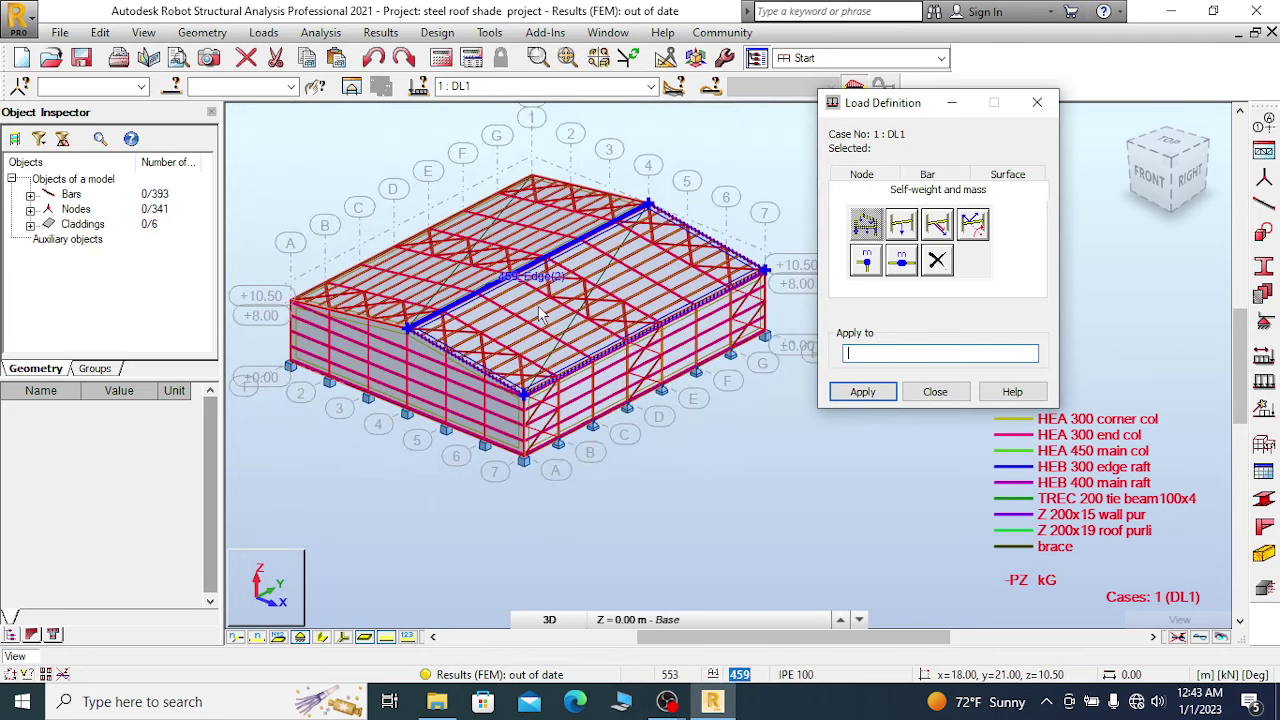
left_click(540, 313)
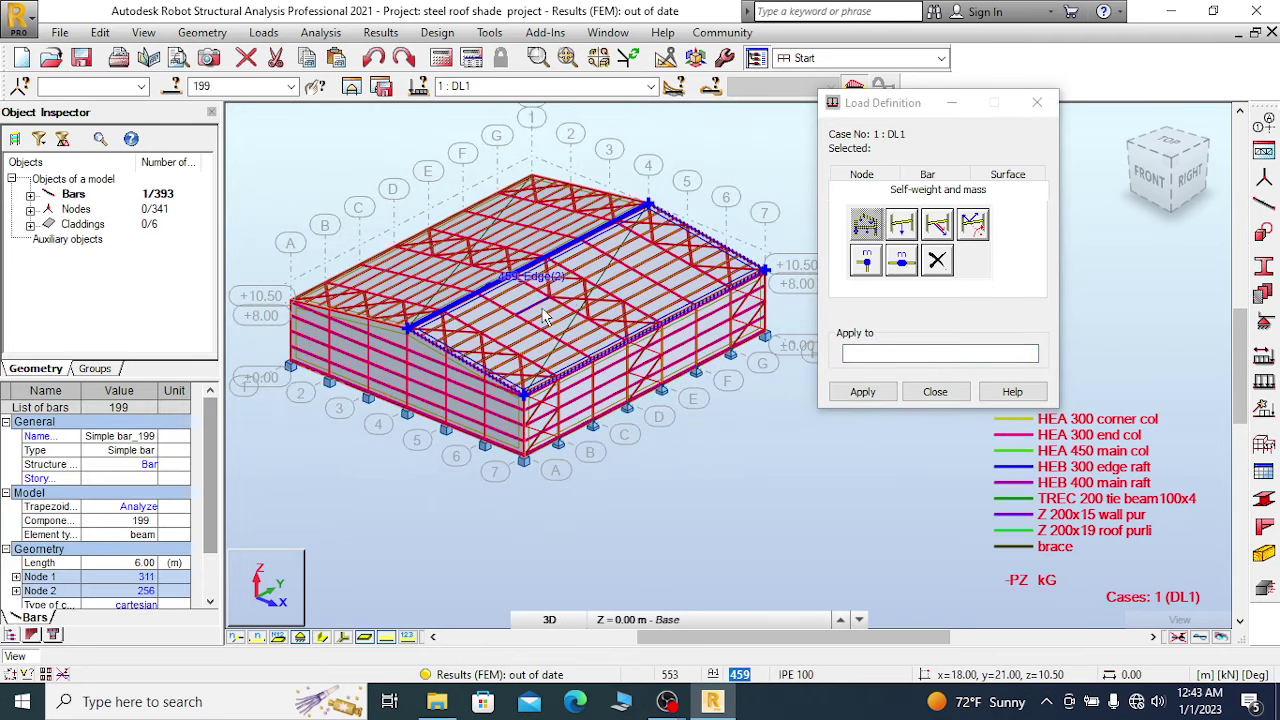
key("Escape")
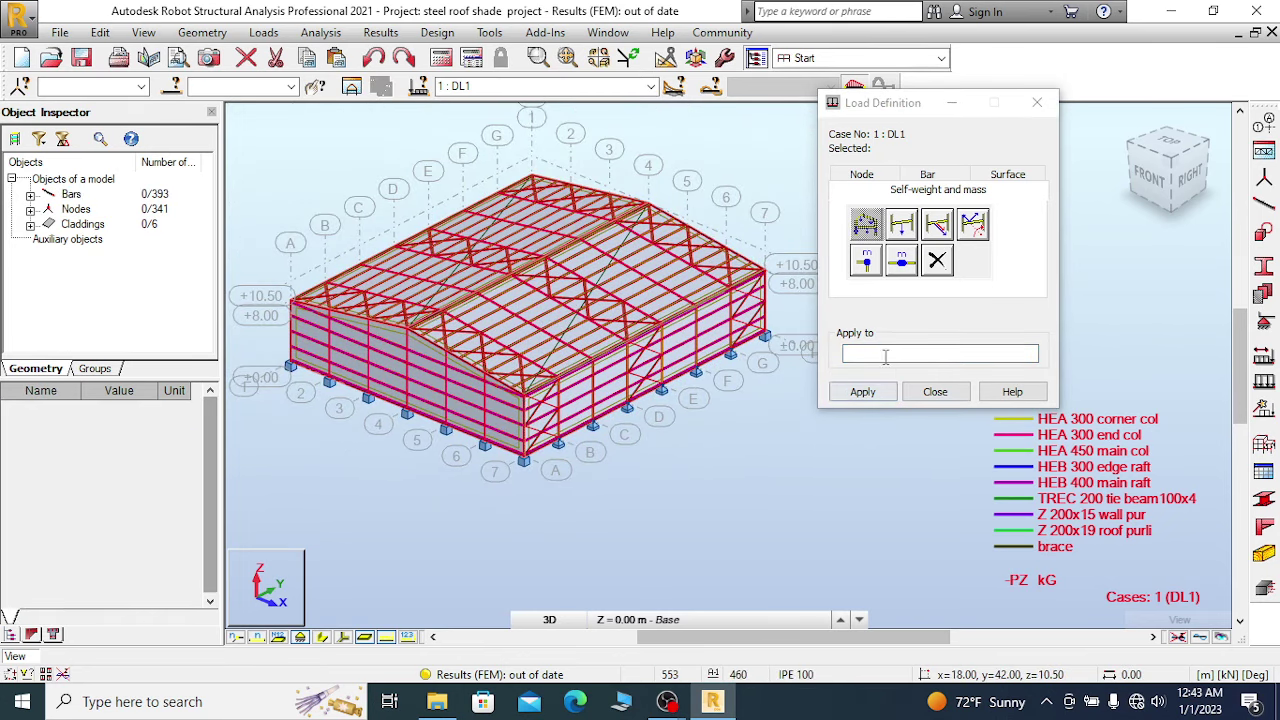
Apply the self-weight load of case DL1 to "all" elements and finish the load definition.
left_click(885, 357)
type("all")
left_click(862, 391)
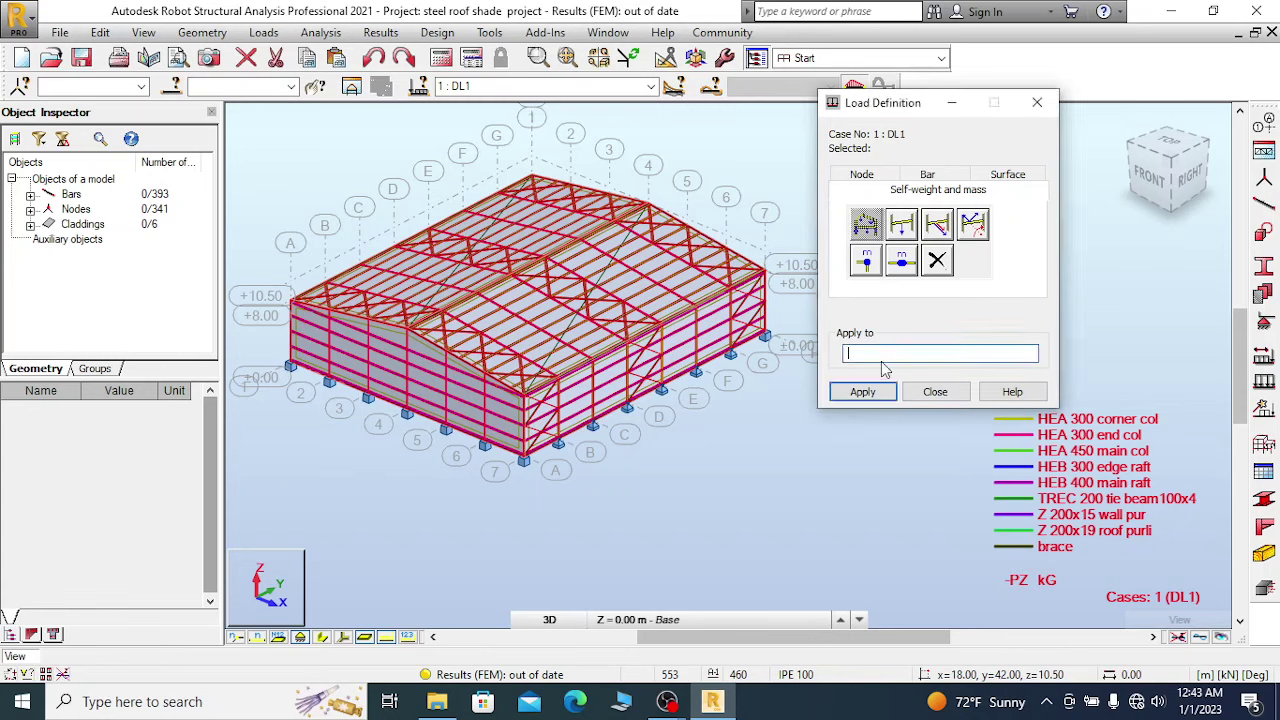
left_click(935, 391)
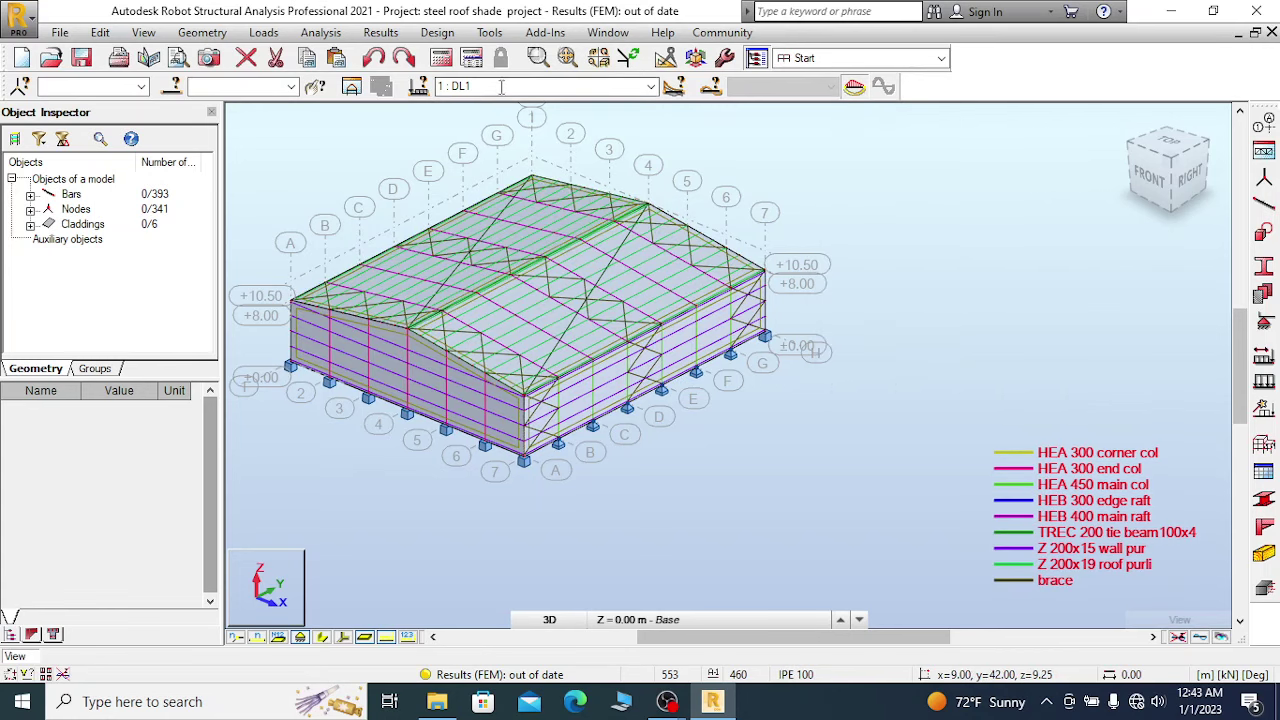
Make 2 : DL2 cover the active load case.
left_click(578, 86)
left_click(650, 86)
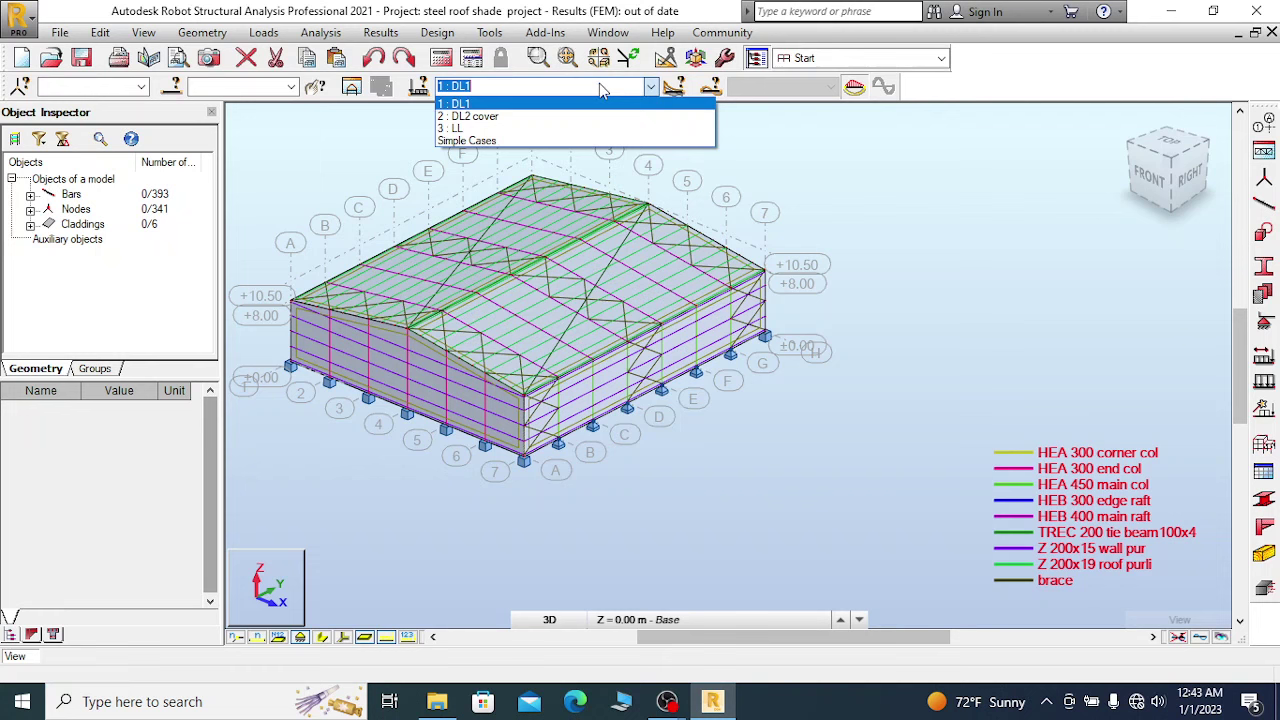
left_click(480, 113)
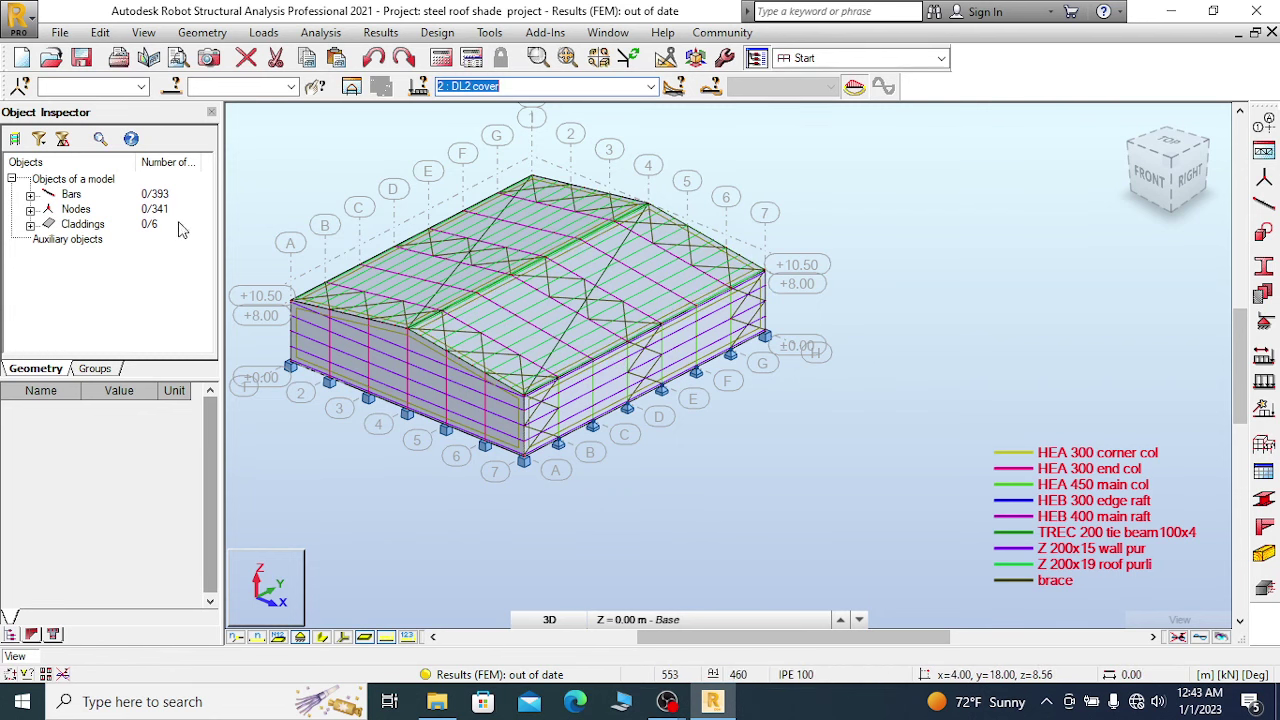
left_click(30, 224)
left_click(90, 239)
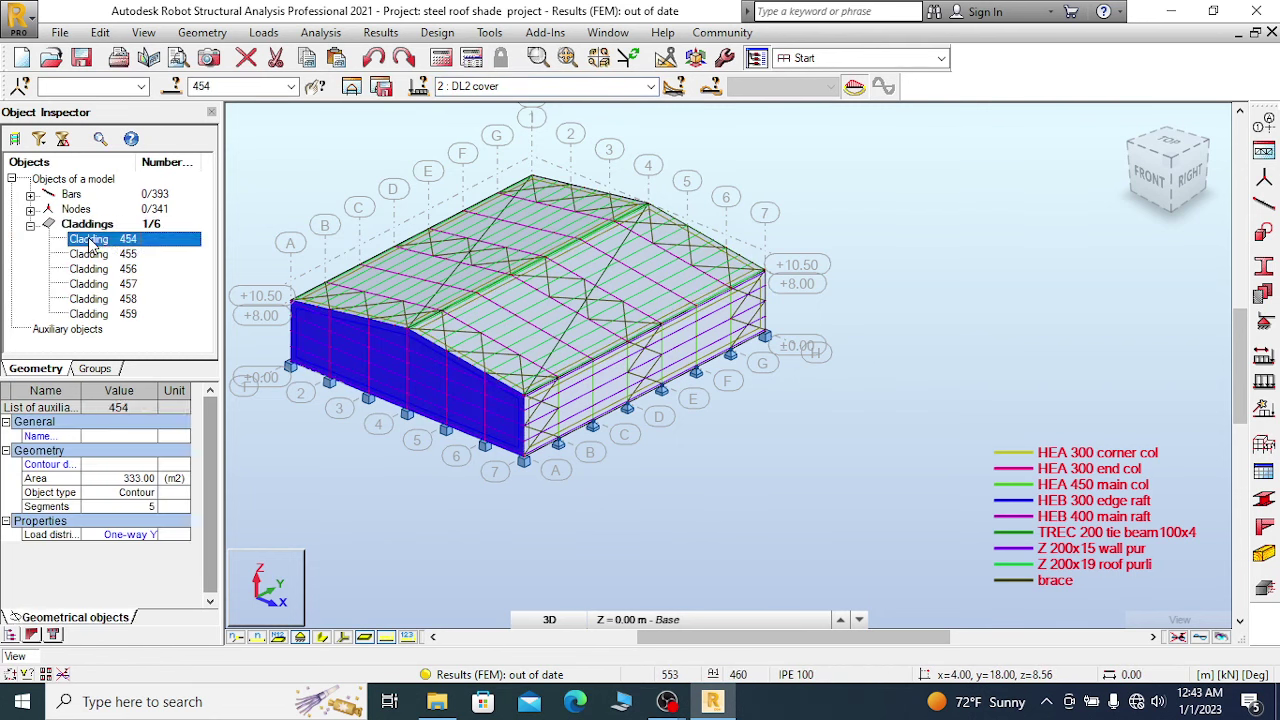
right_click(92, 240)
left_click(104, 277)
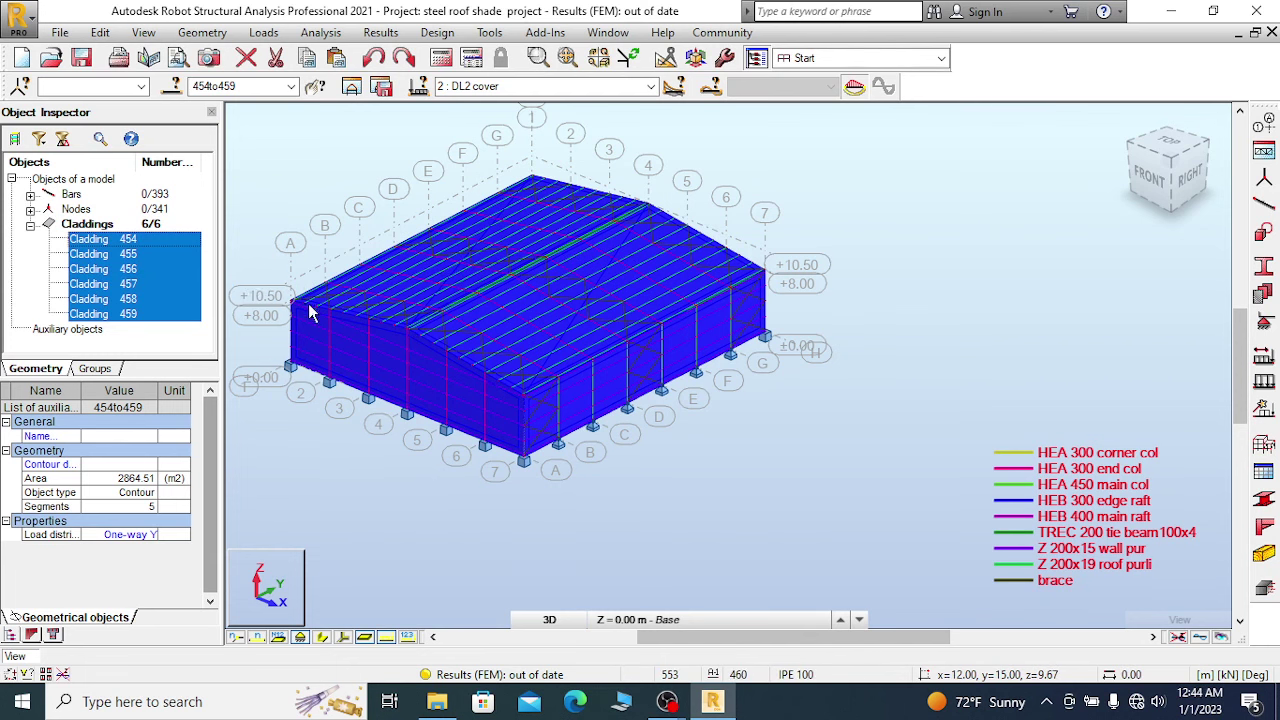
key("Escape")
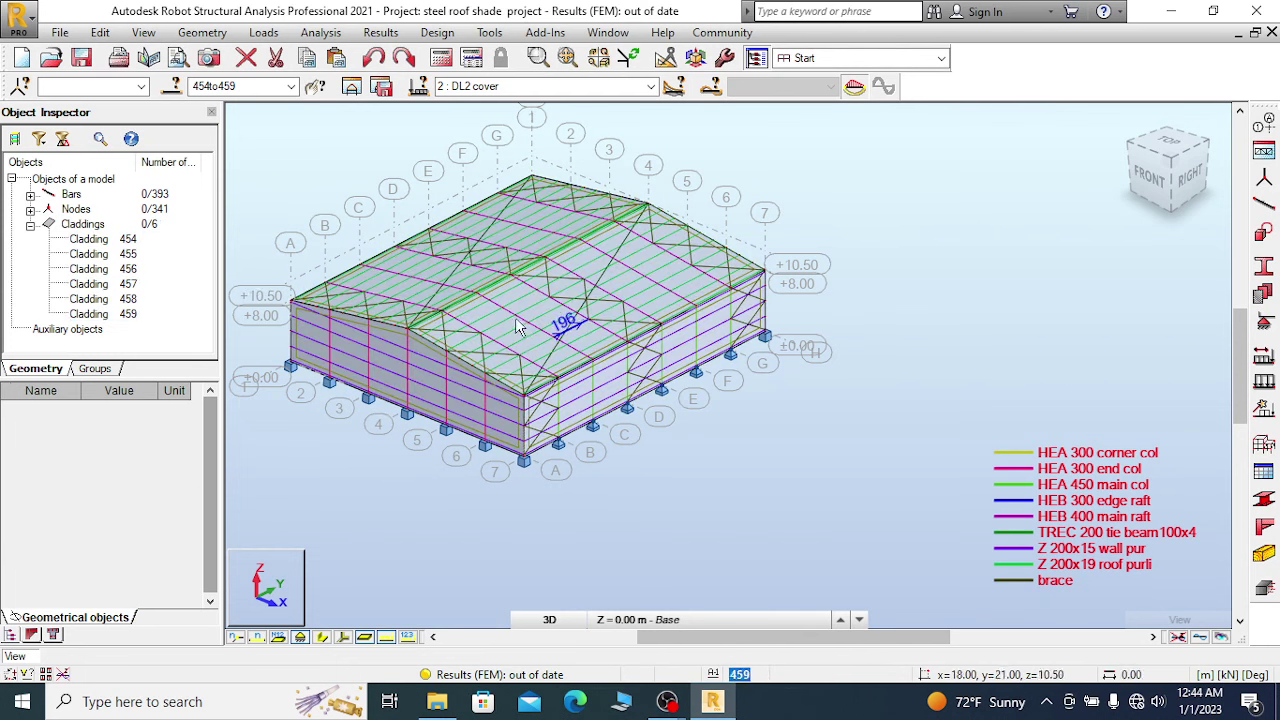
scroll(411, 282, "up", 1)
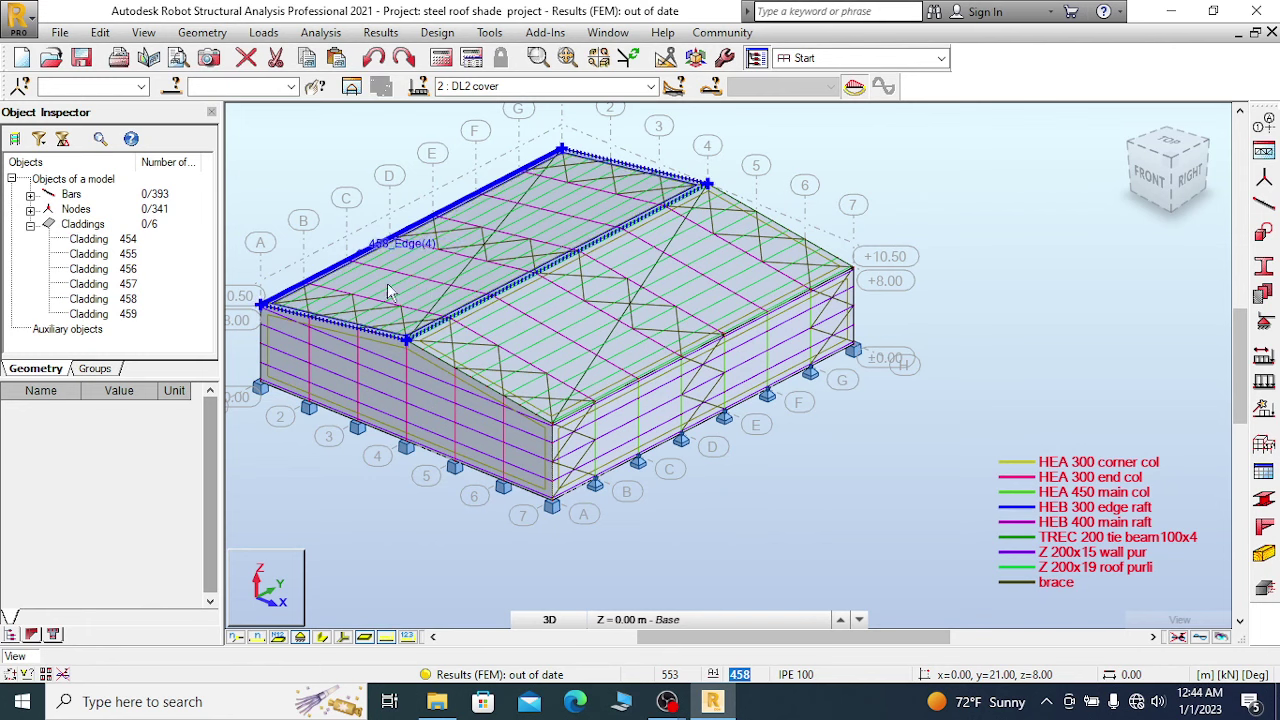
left_click(95, 240)
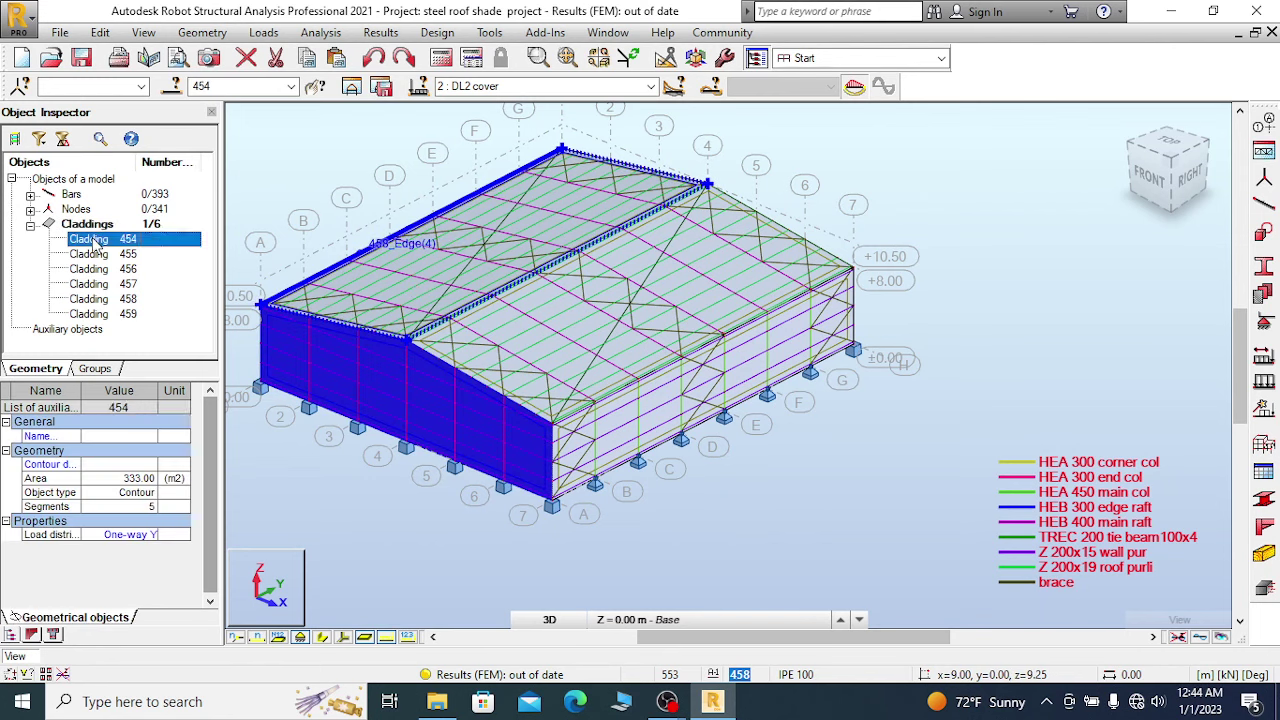
right_click(94, 242)
left_click(154, 281)
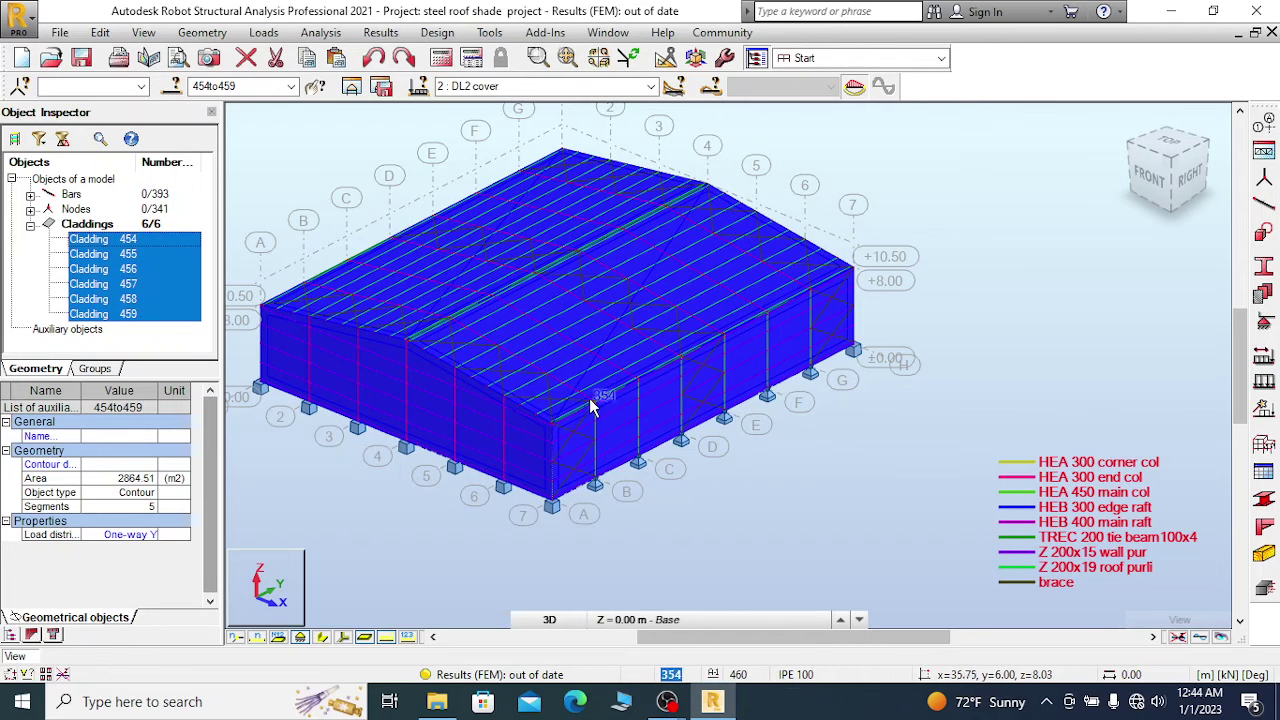
left_click(888, 429)
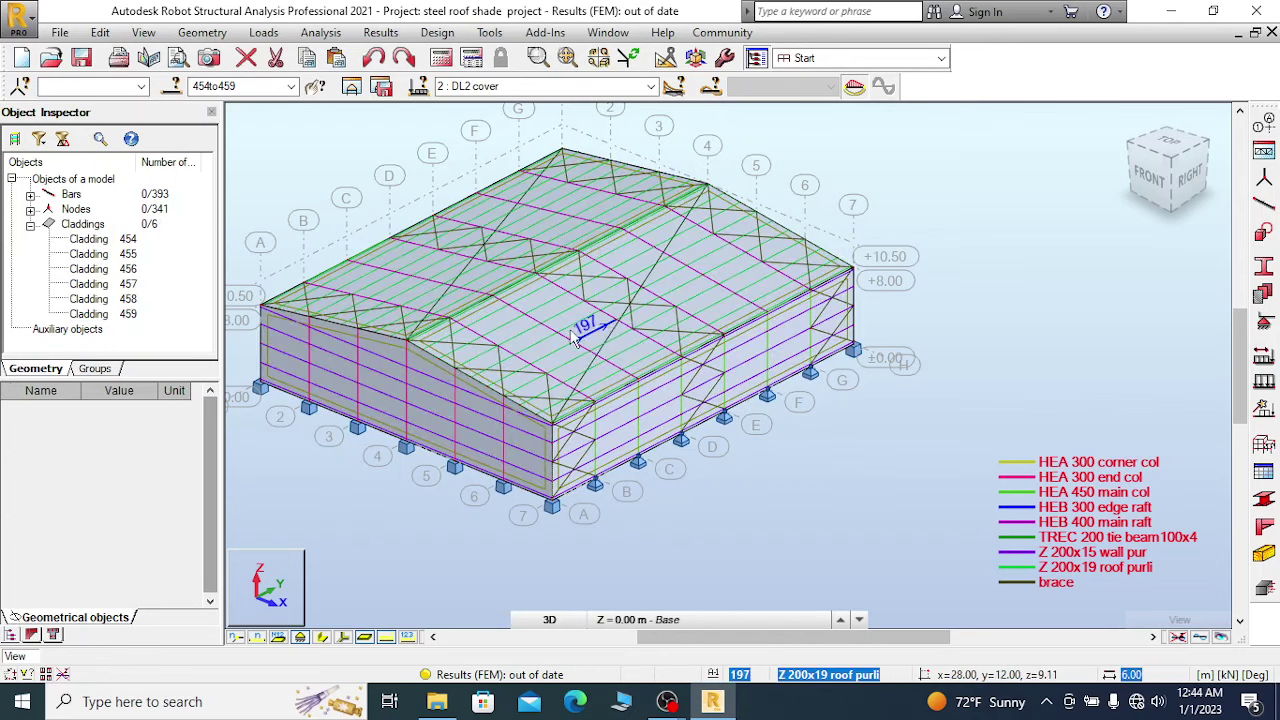
Select both sloping roof claddings, 458 and 459, without any purlin bars.
left_click(547, 312)
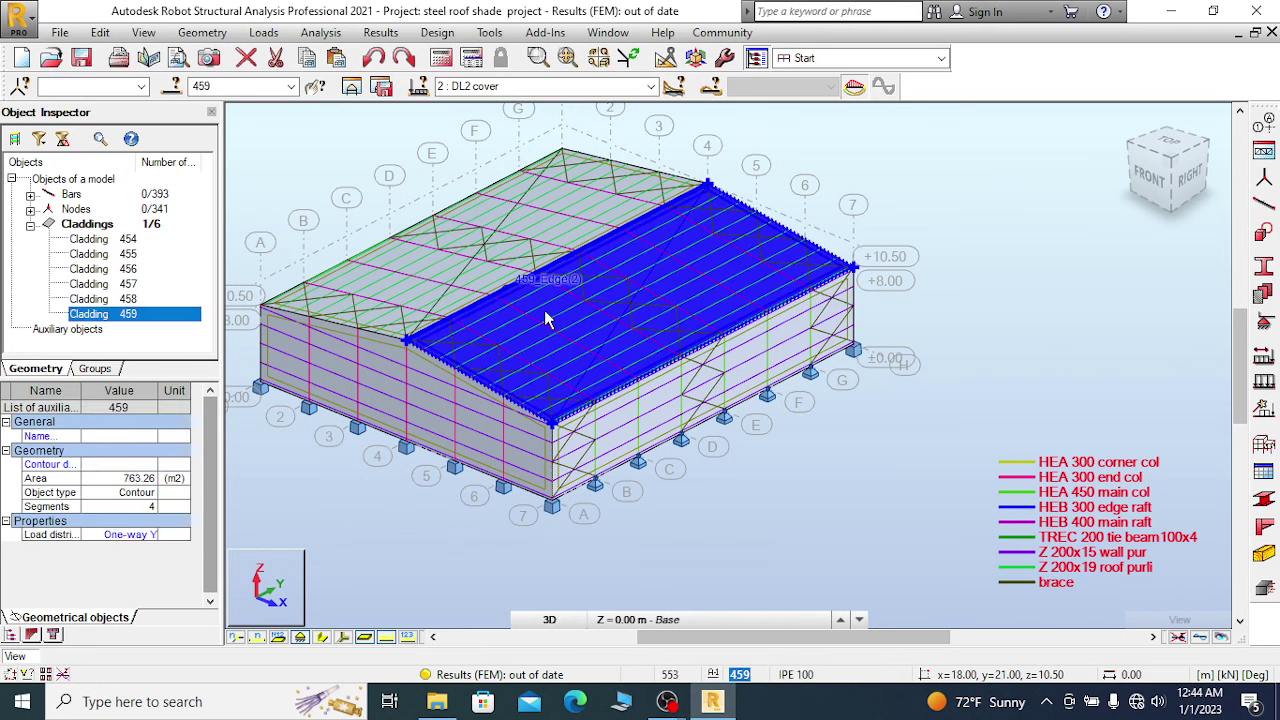
left_click(403, 288, "ctrl")
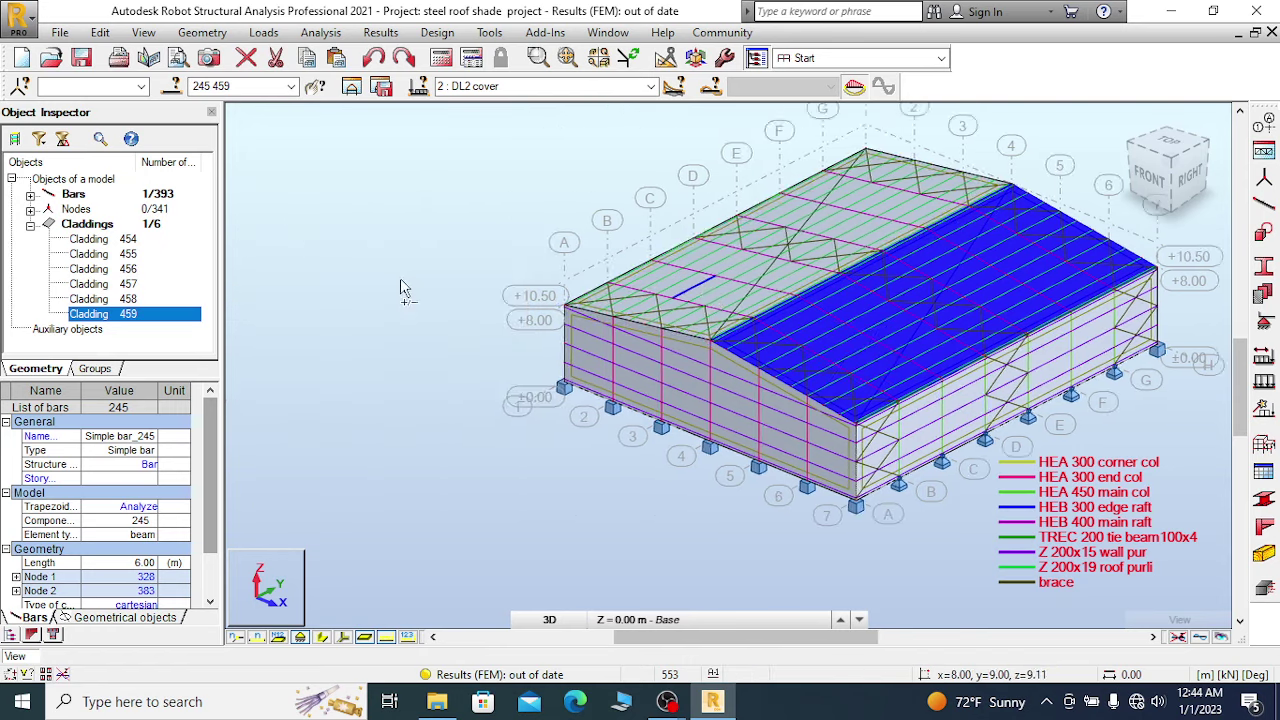
scroll(810, 282, "up", 5)
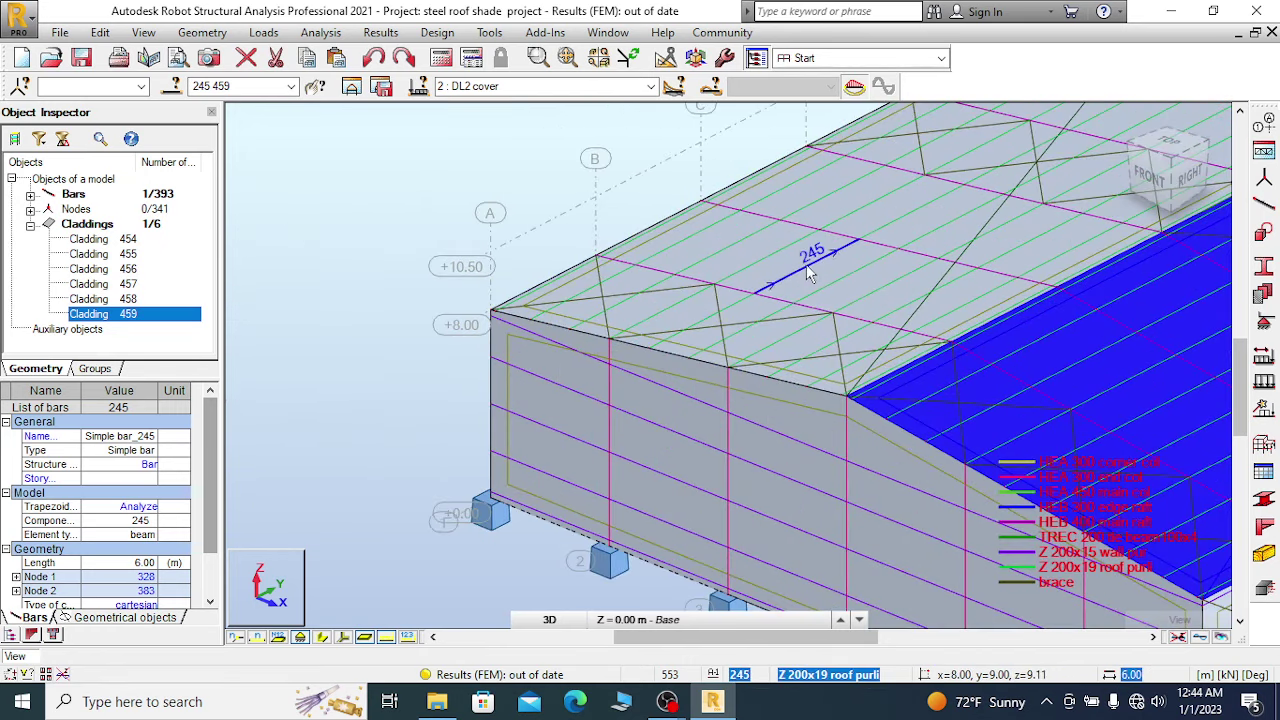
left_click(812, 274)
scroll(820, 277, "down", 2)
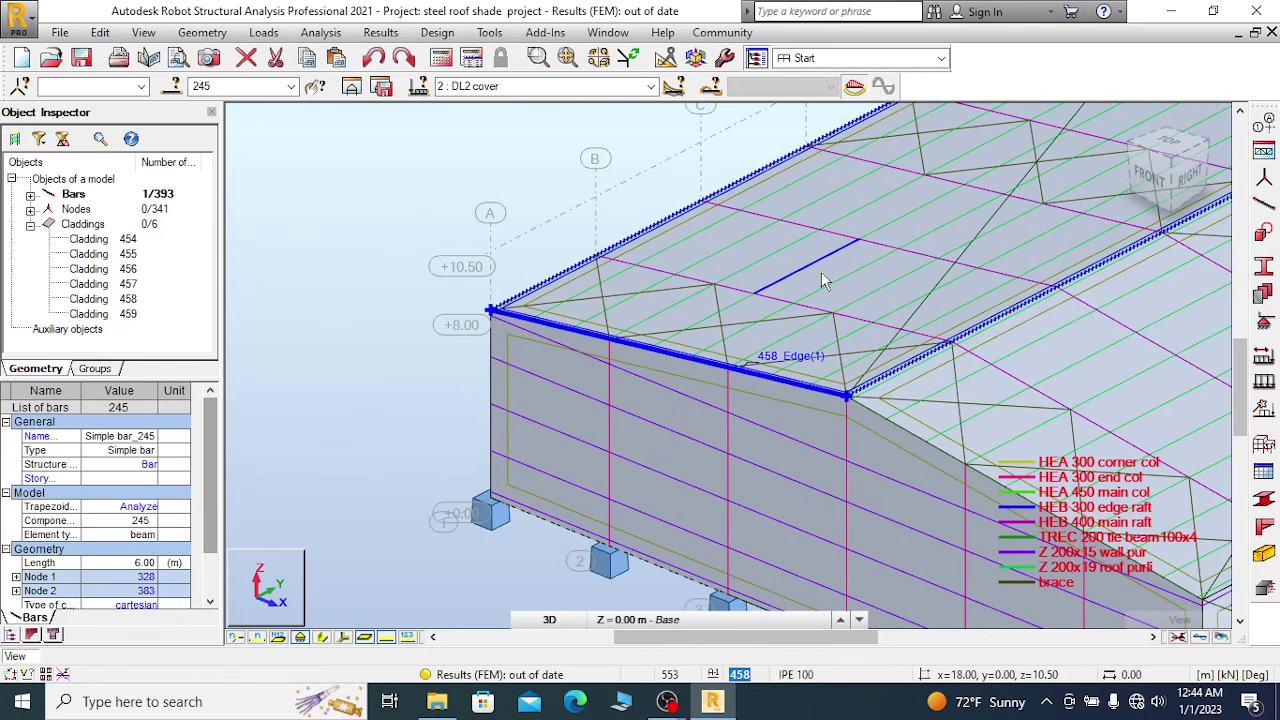
left_click(823, 274)
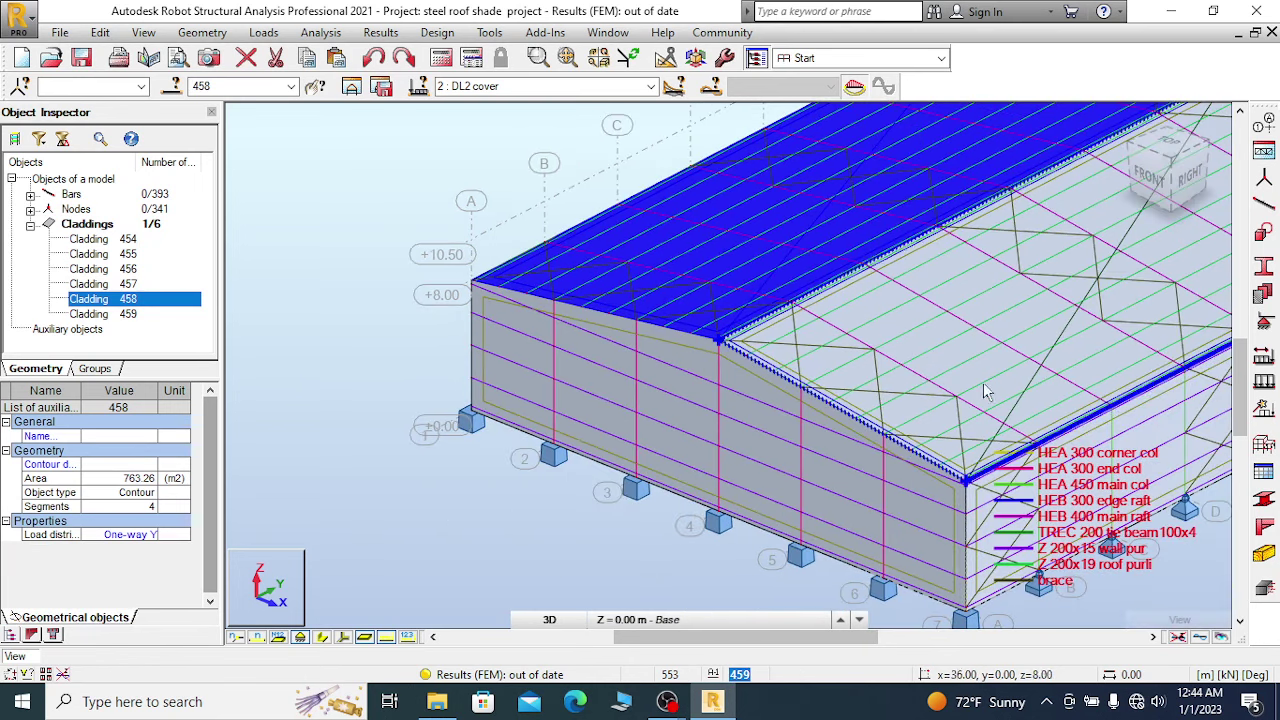
left_click(912, 350, "ctrl")
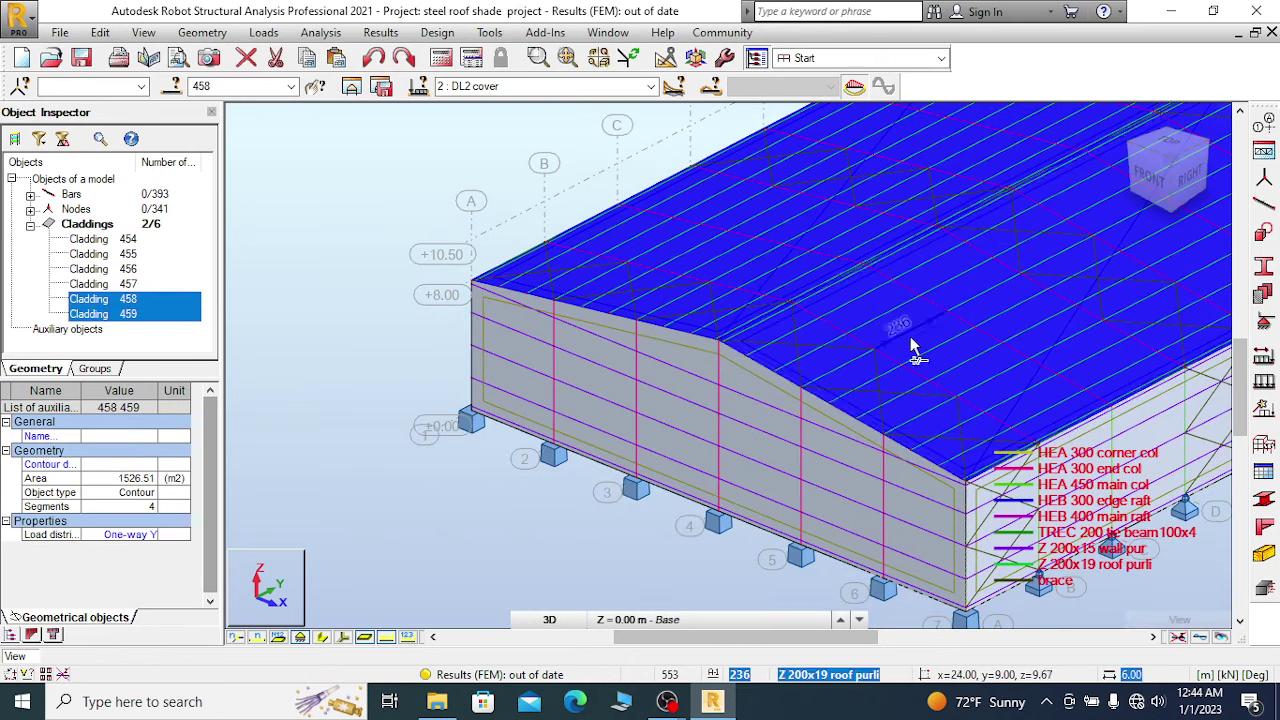
Open the load definition for case 2 : DL2 cover and show the surface load types.
scroll(481, 268, "down", 3)
scroll(481, 268, "down", 3)
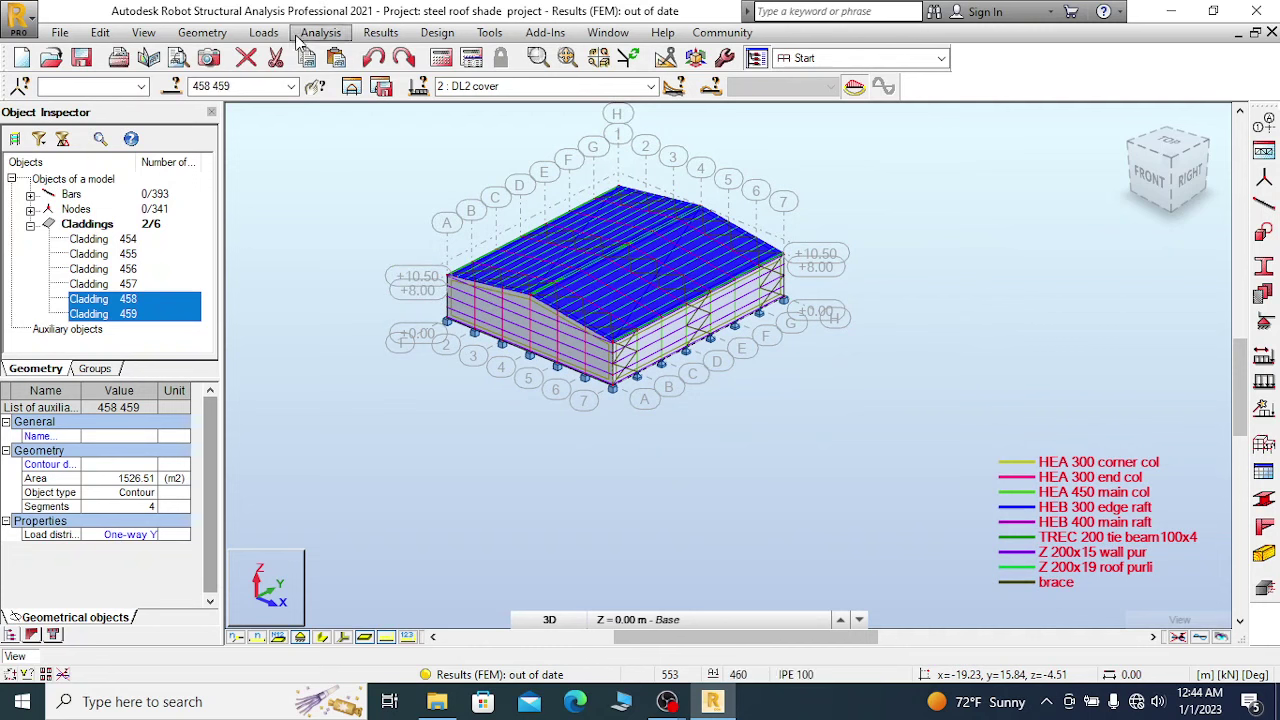
left_click(264, 32)
left_click(304, 73)
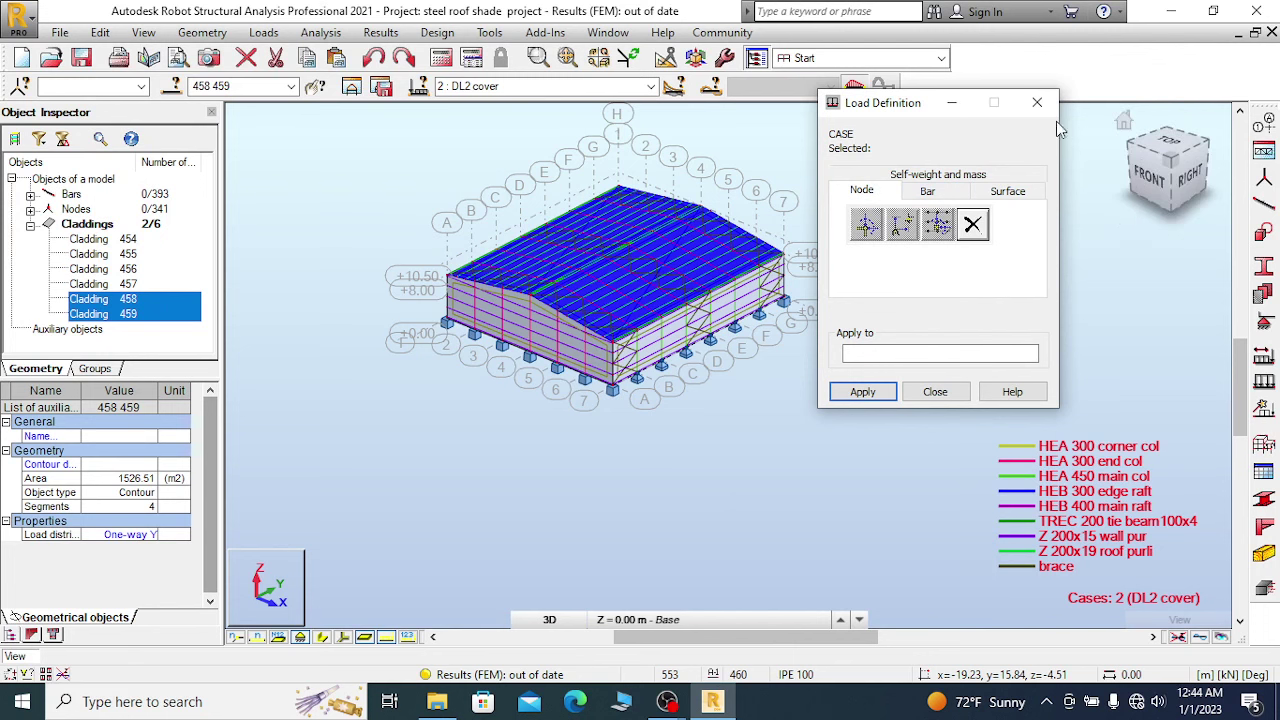
left_click(1010, 192)
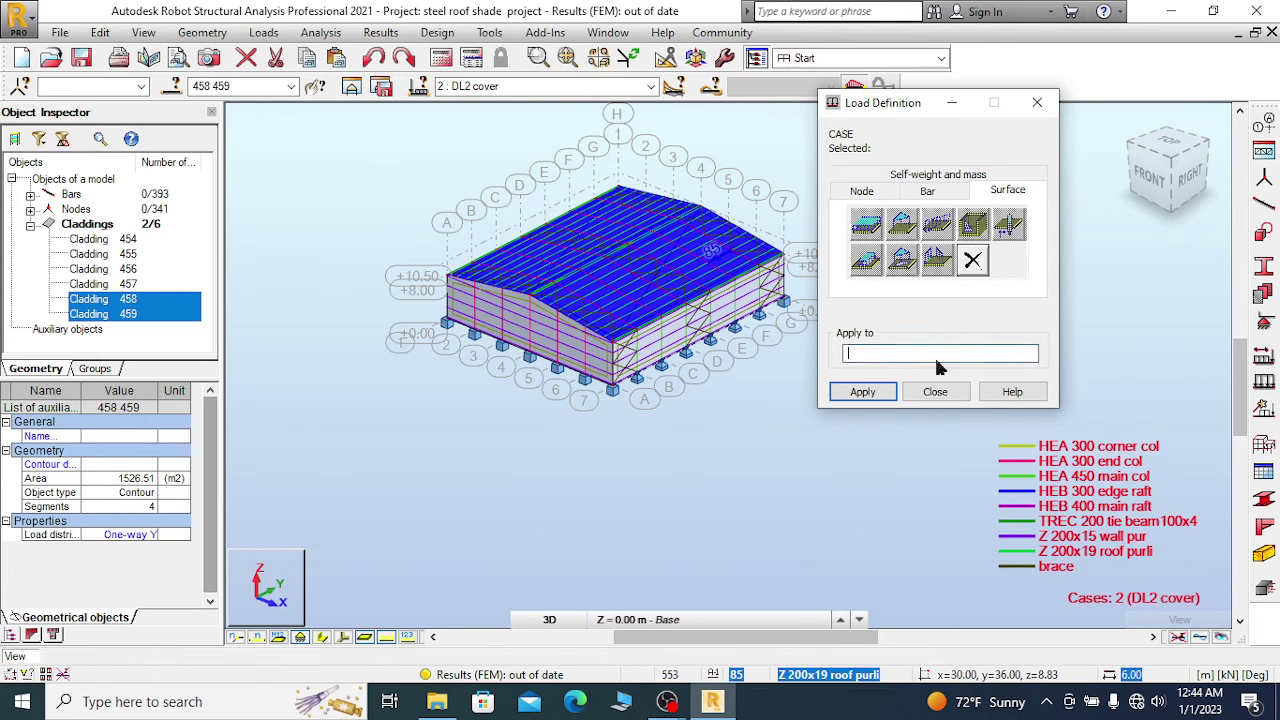
Try to enter claddings 458 and 459 as the load targets by copying the current selection list, and leave the load definition.
left_click(224, 86)
right_click(228, 87)
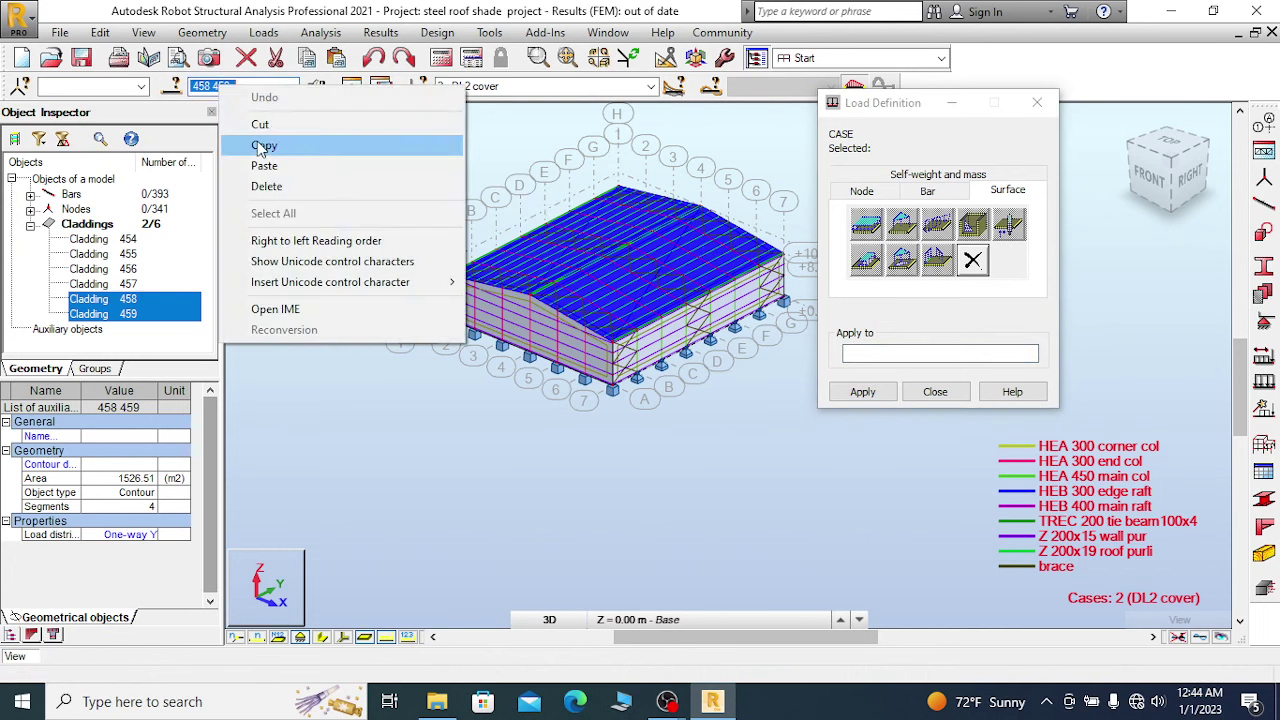
left_click(268, 145)
left_click(875, 353)
right_click(873, 352)
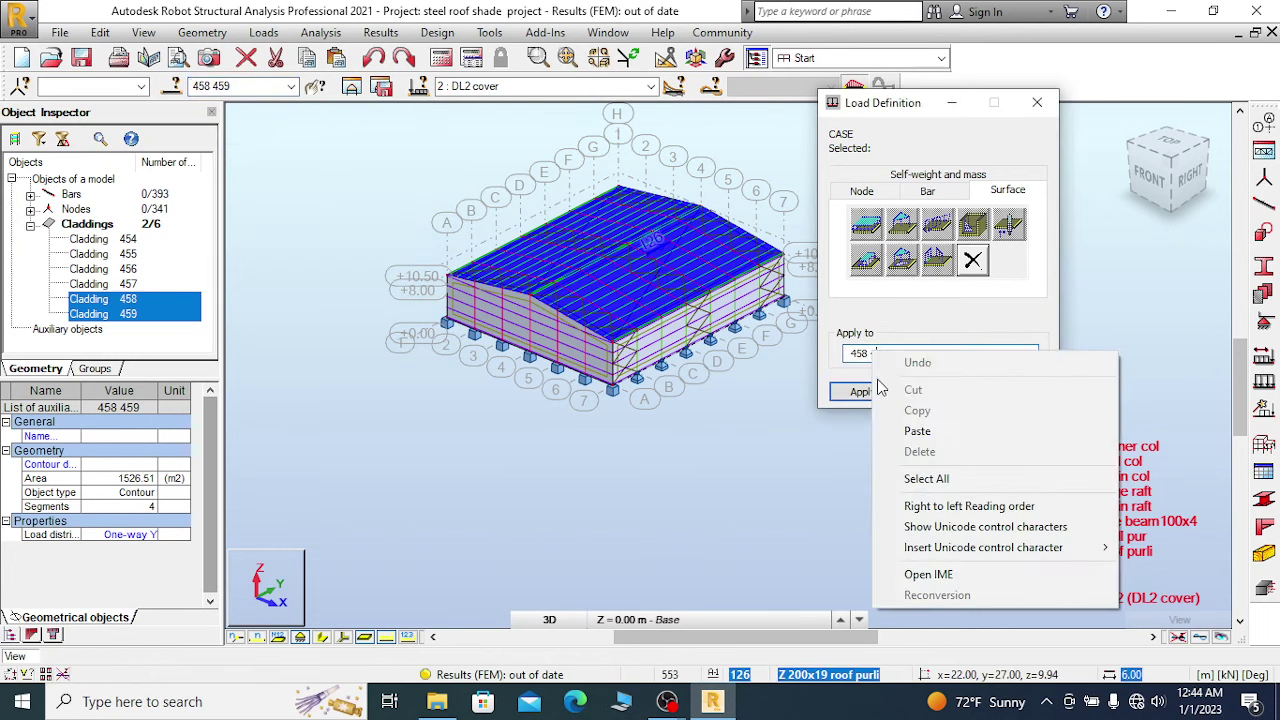
left_click(932, 316)
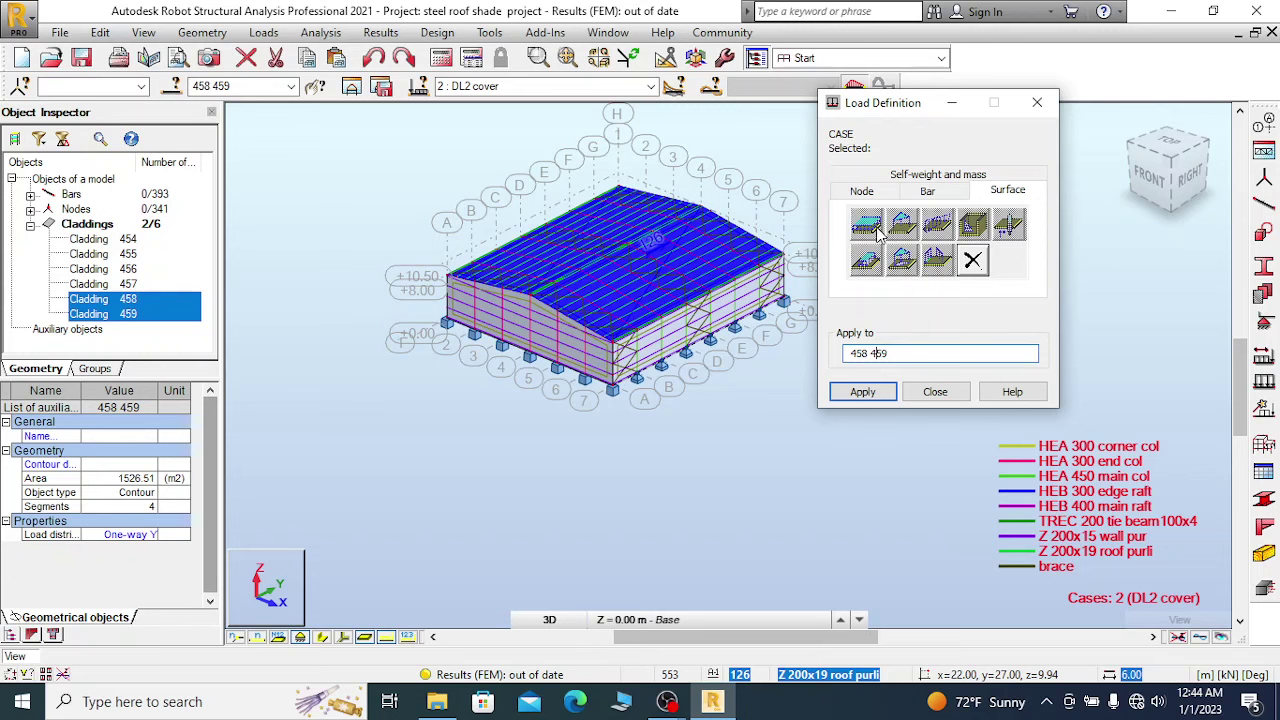
left_click(940, 393)
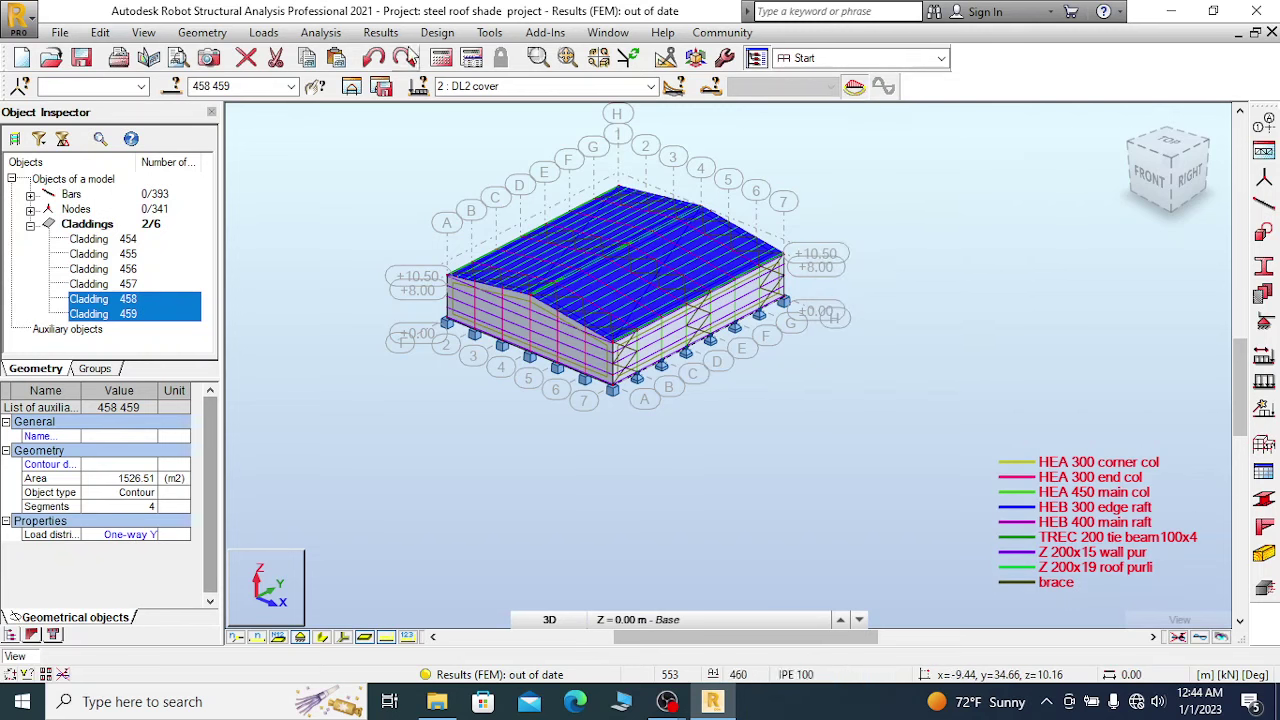
left_click(264, 32)
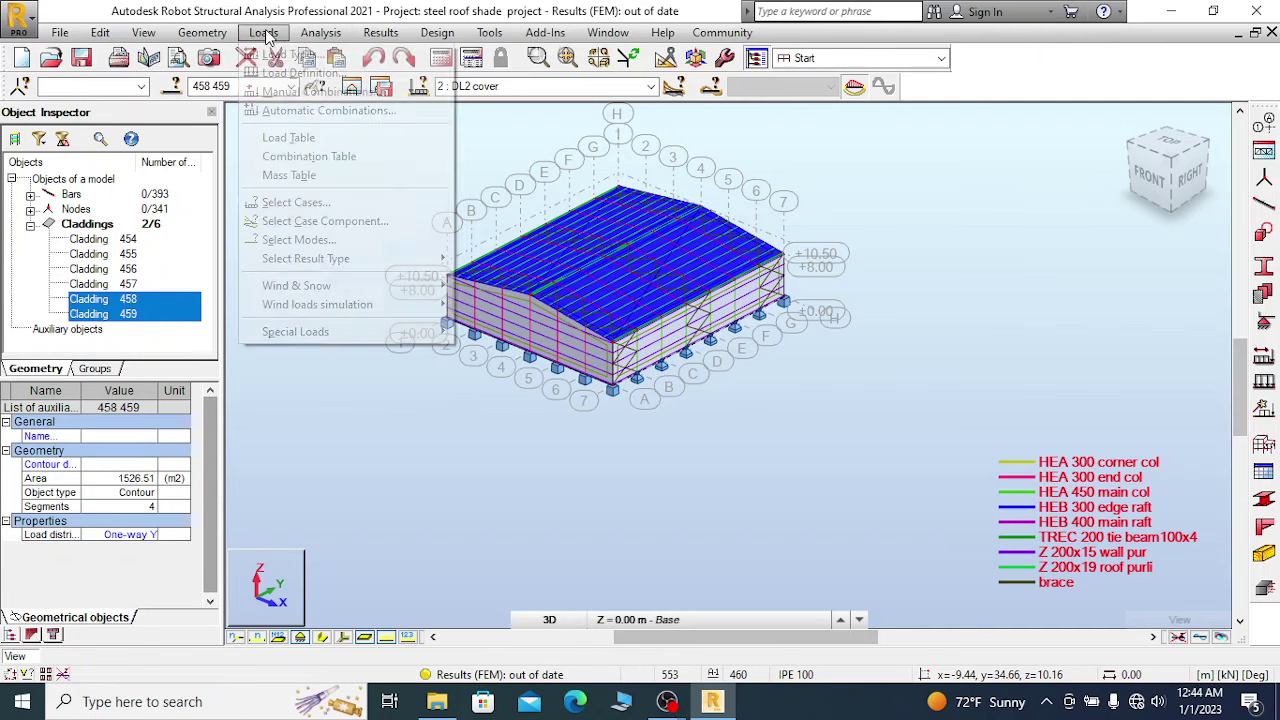
left_click(300, 73)
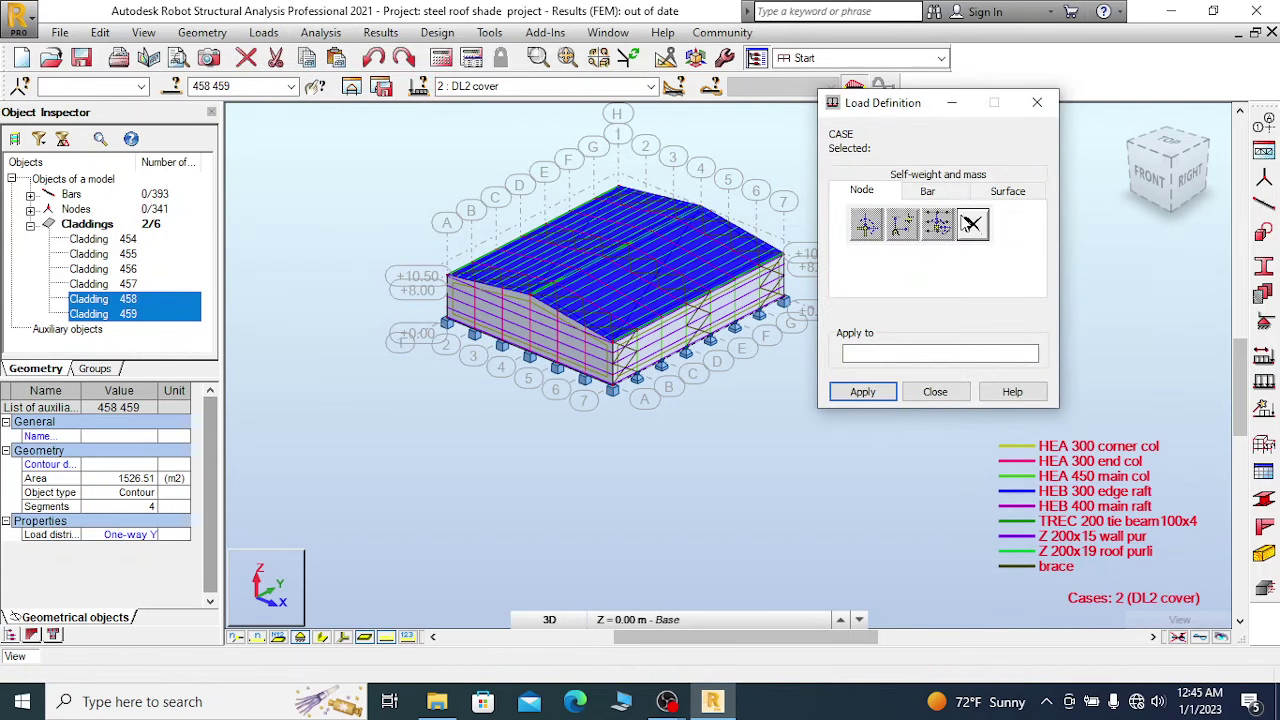
left_click(1009, 192)
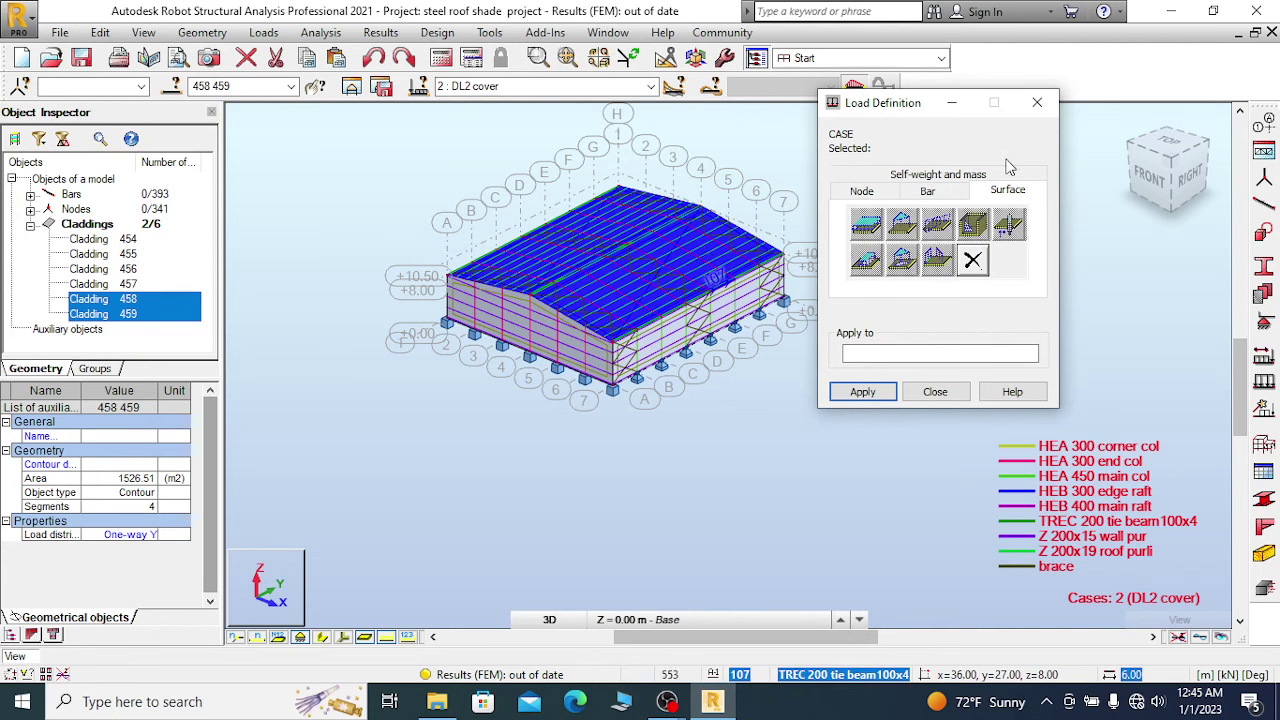
left_click(1037, 102)
right_click(585, 162)
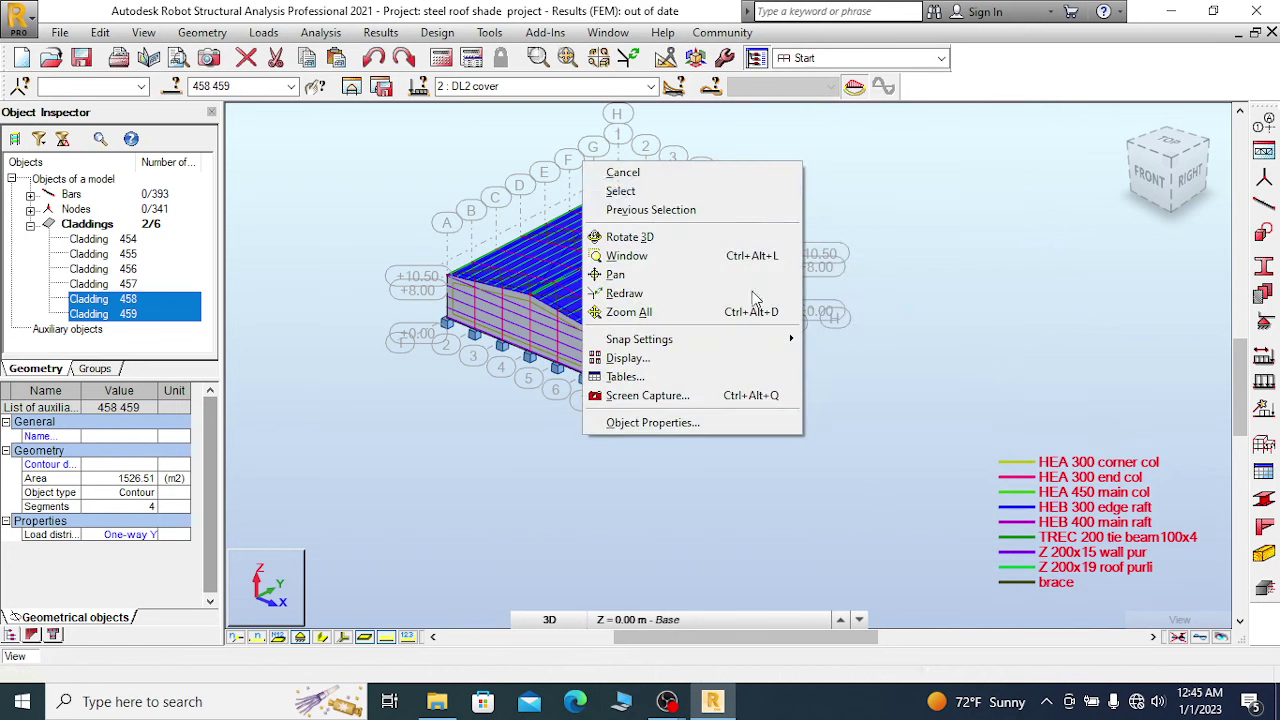
left_click(614, 172)
scroll(680, 272, "up", 3)
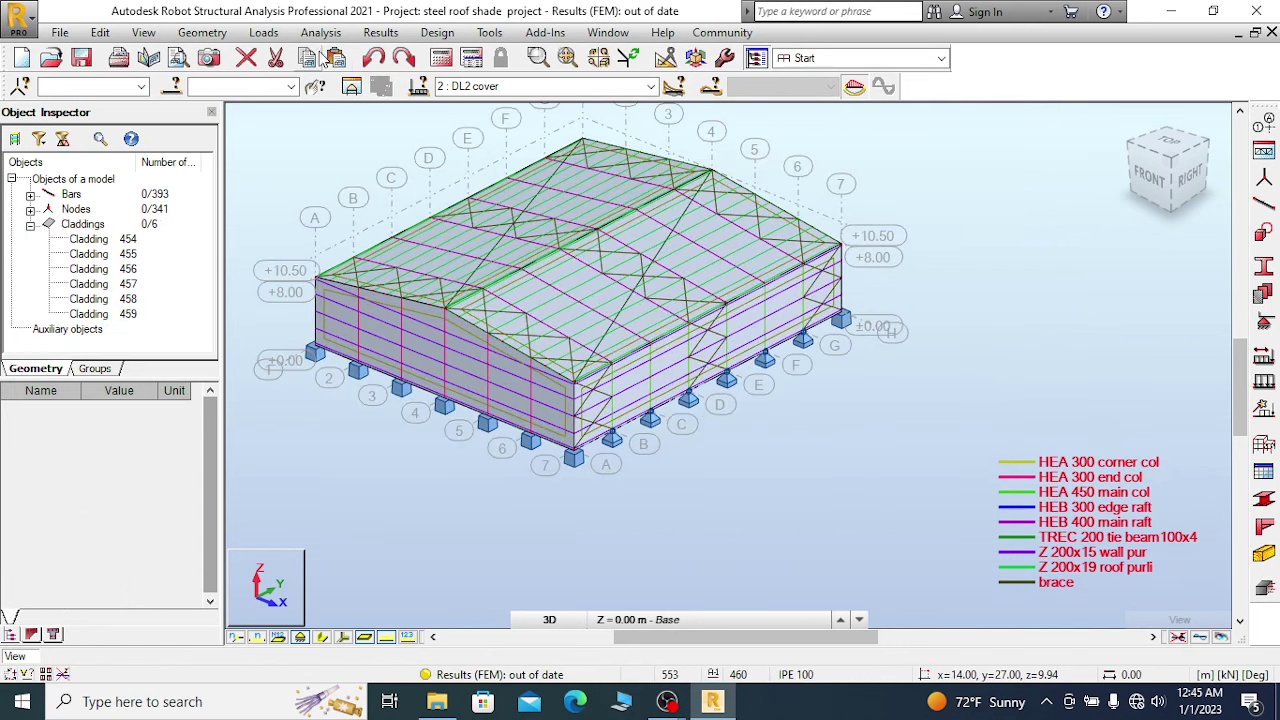
left_click(264, 32)
left_click(328, 74)
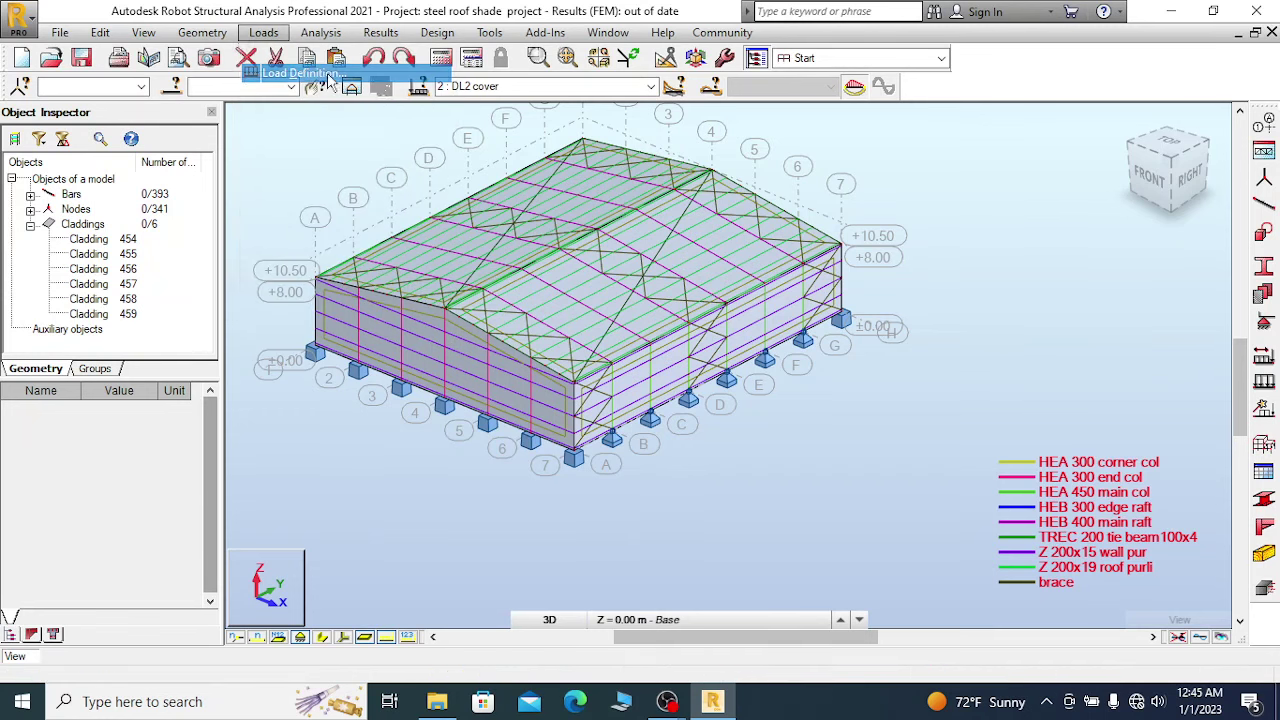
left_click(928, 175)
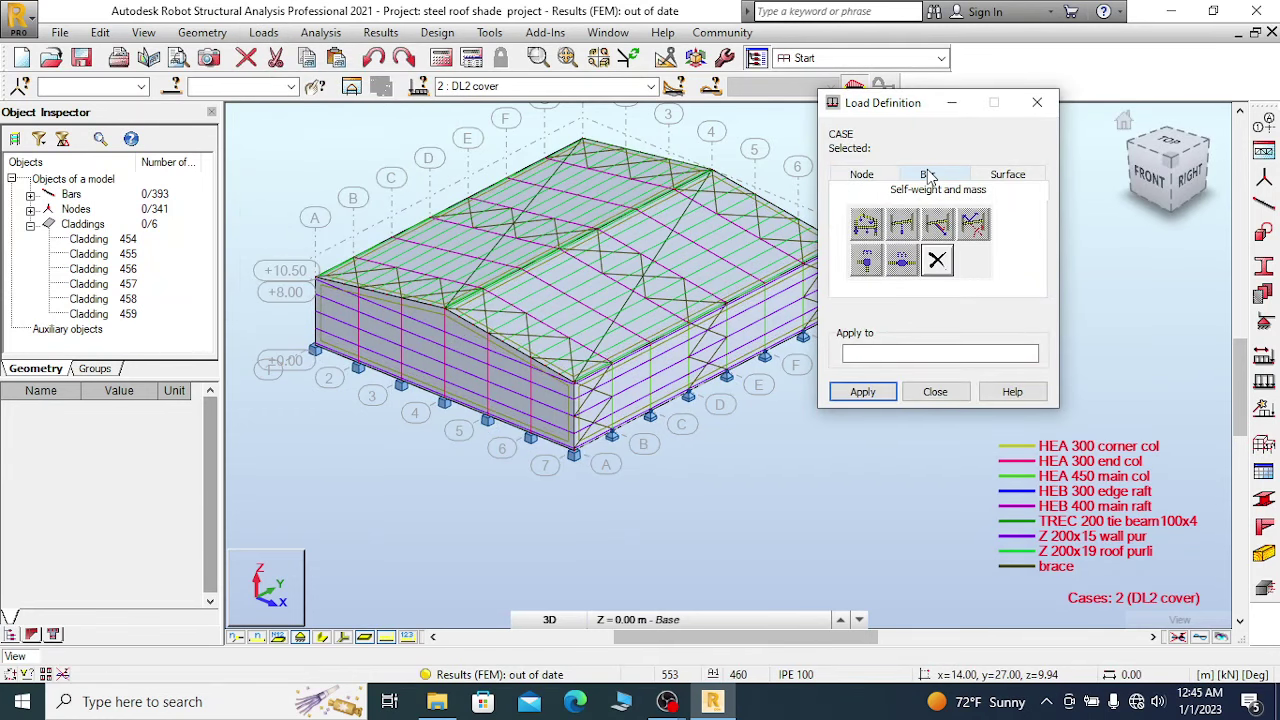
left_click(1013, 182)
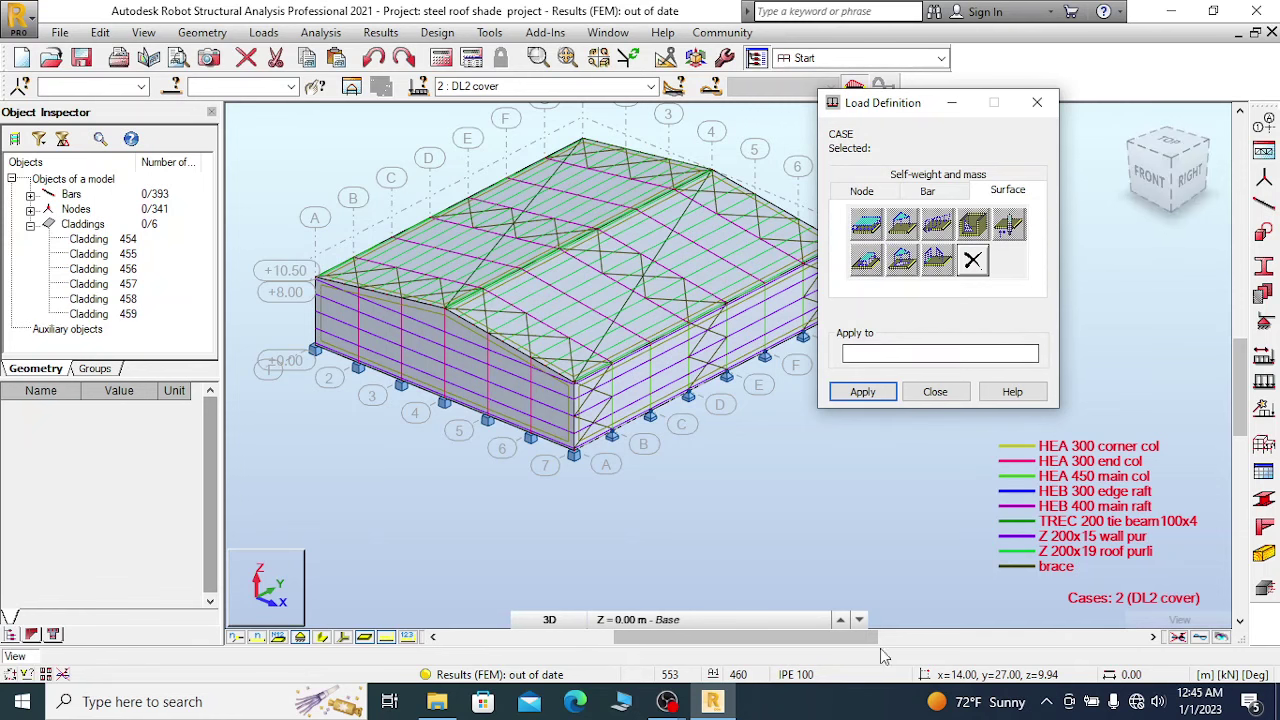
left_click(667, 701)
left_click(604, 627)
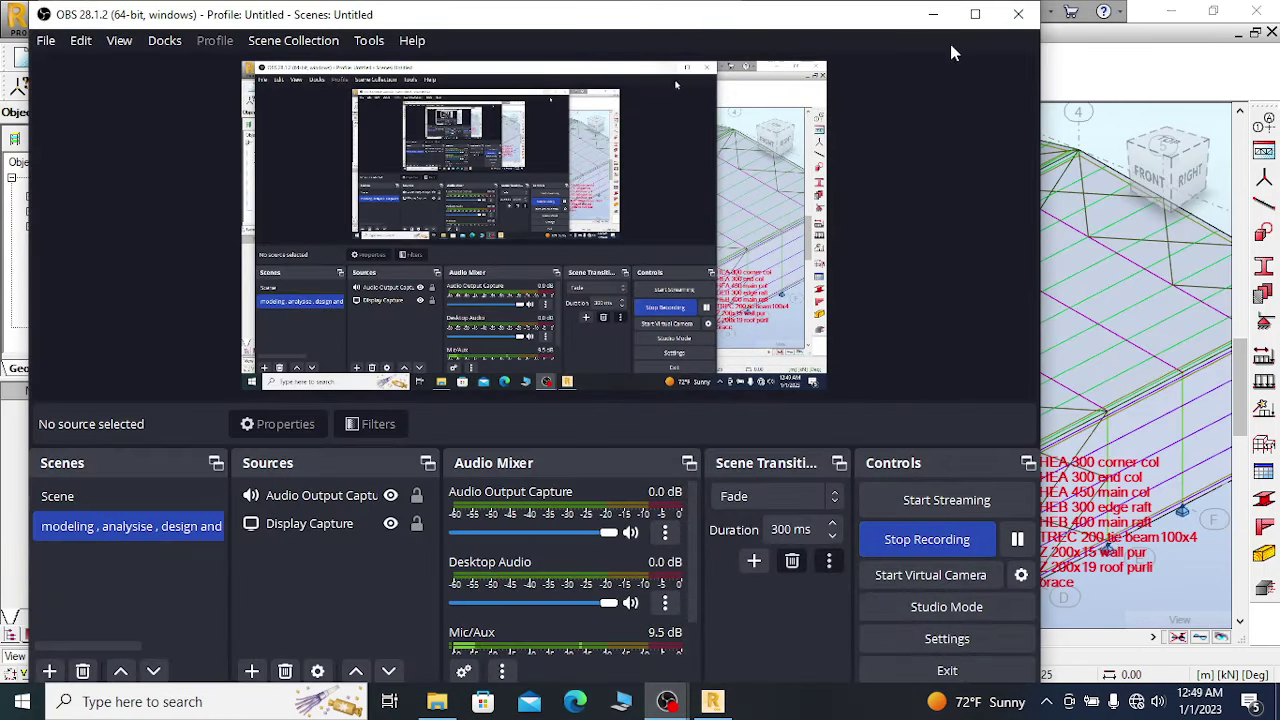
left_click(932, 14)
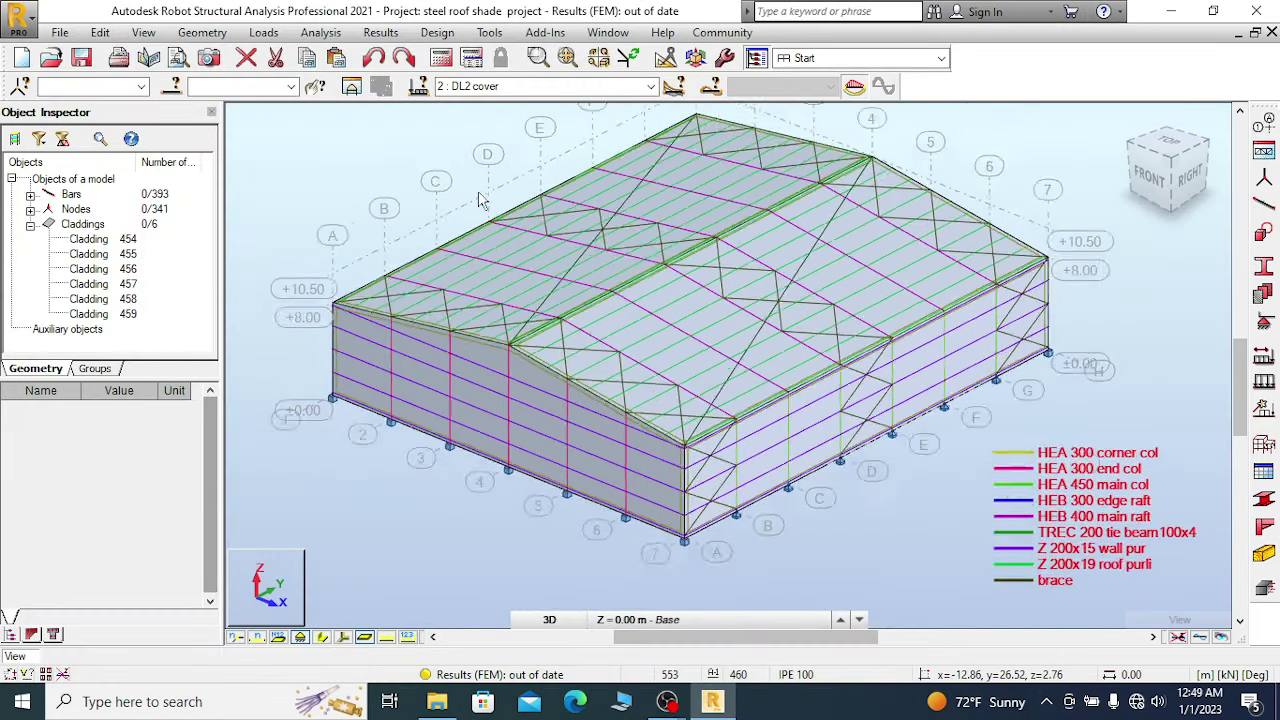
Select both sloping roof claddings, 458 and 459.
scroll(618, 163, "up", 3)
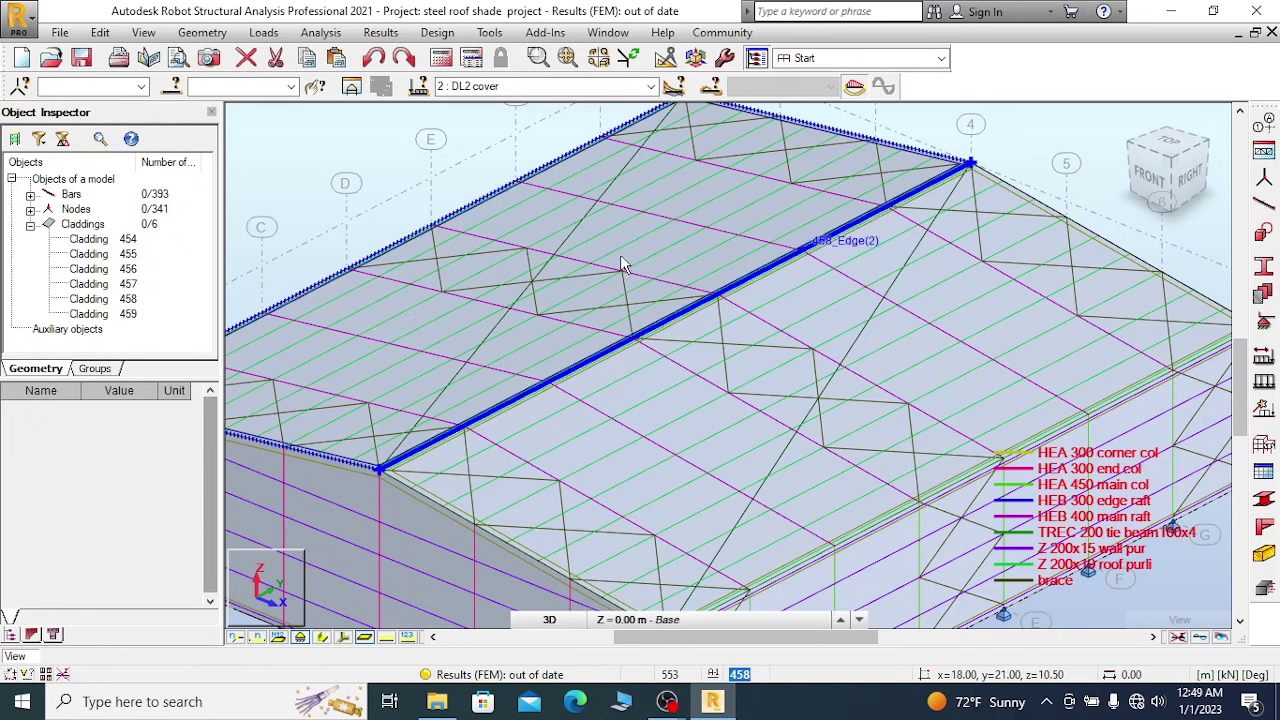
left_click(414, 324)
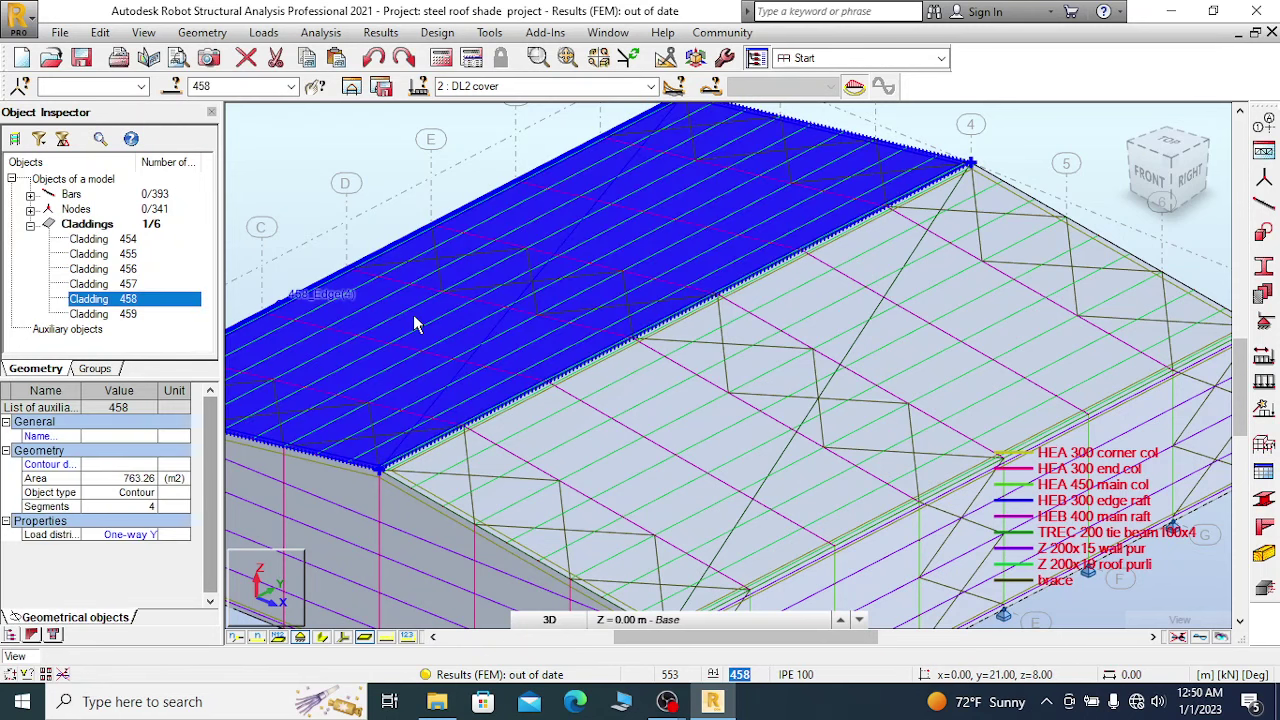
left_click(826, 480, "ctrl")
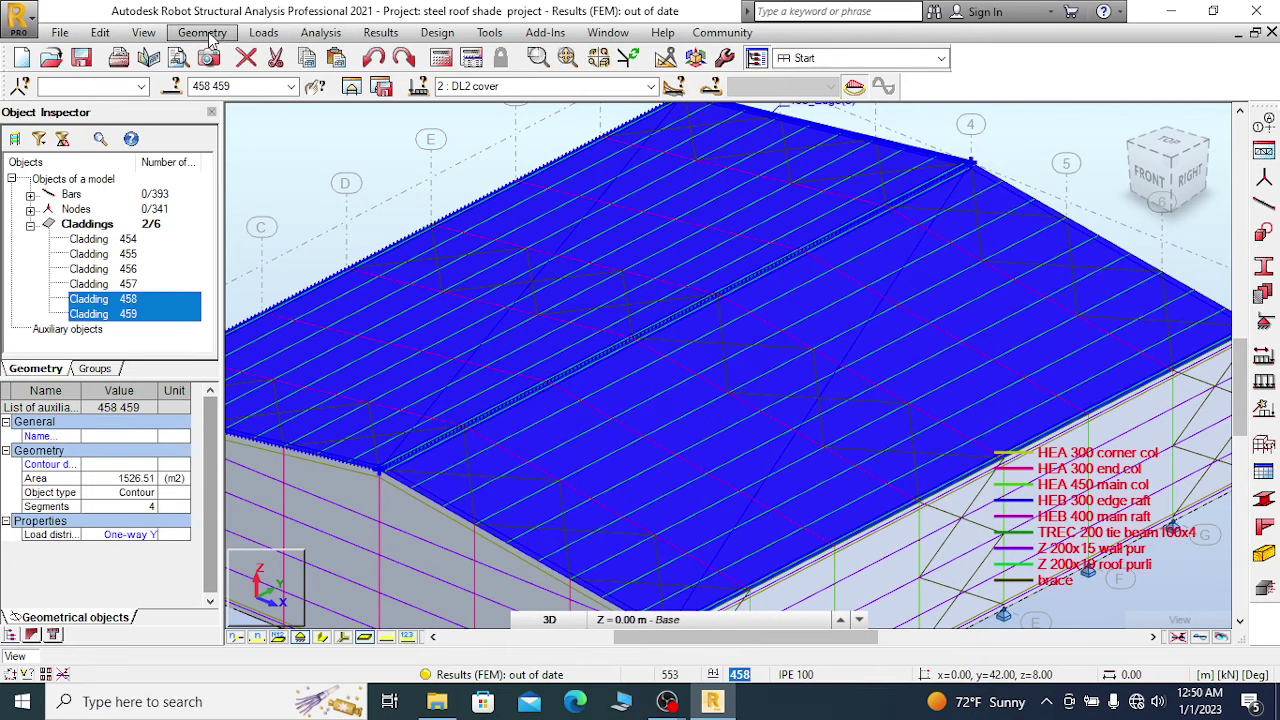
Define a uniform planar surface load of -0.14 kPa in global Z for case 2 : DL2 cover.
left_click(266, 34)
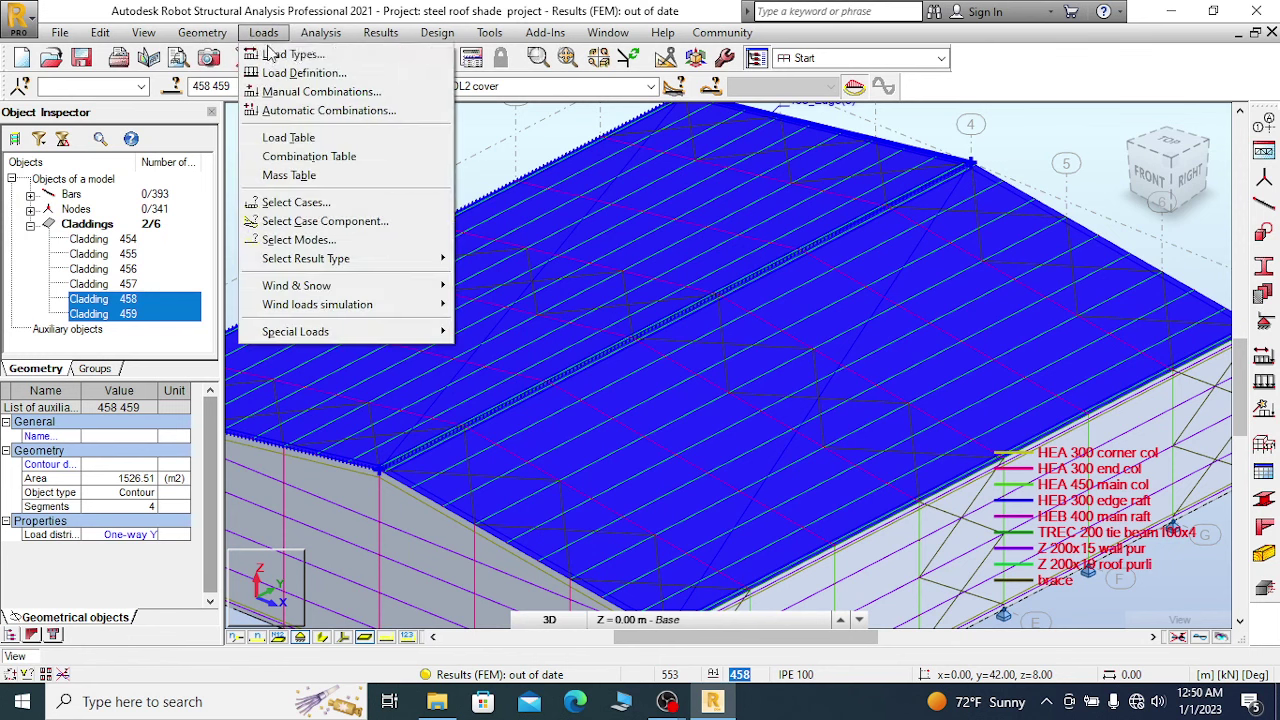
left_click(298, 74)
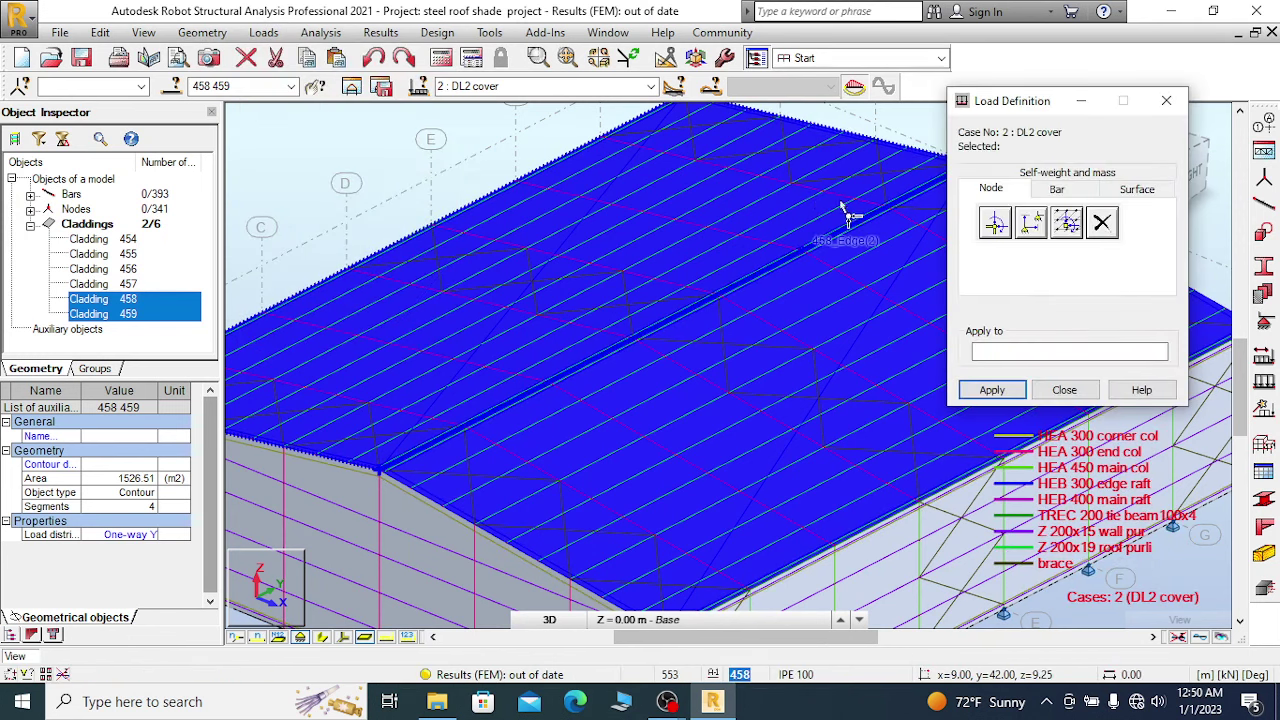
left_click(1134, 190)
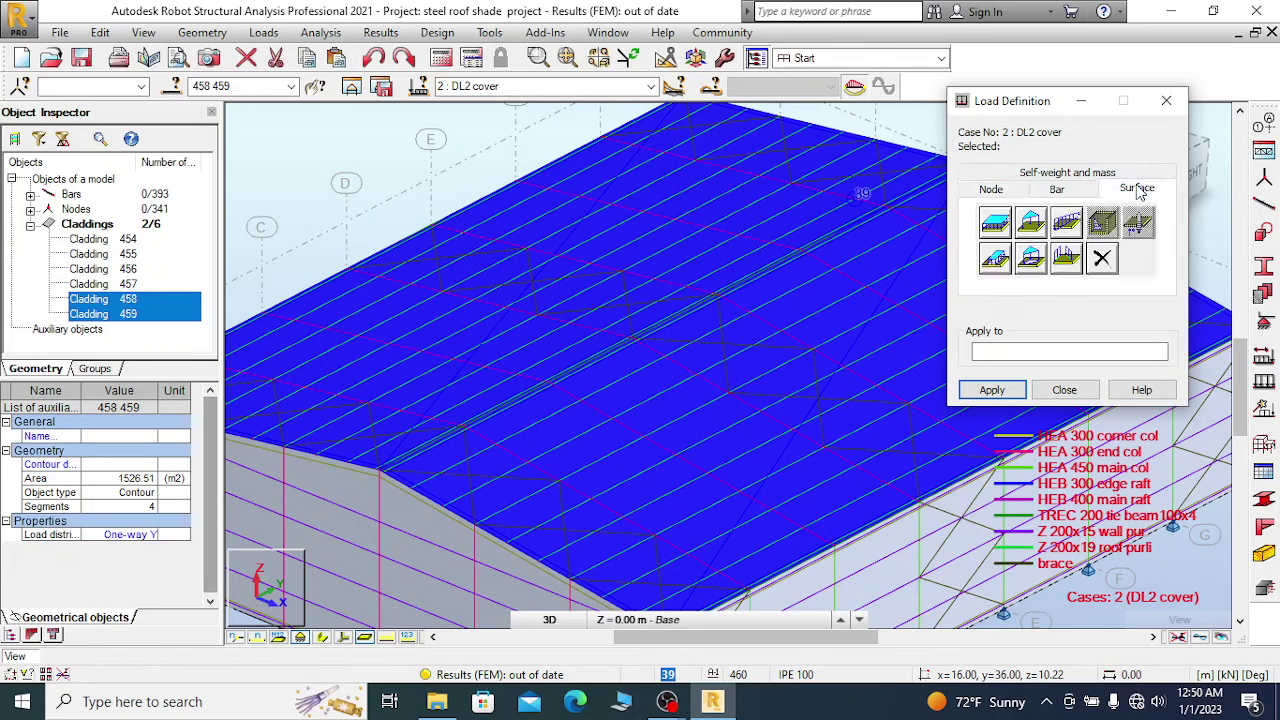
left_click(997, 224)
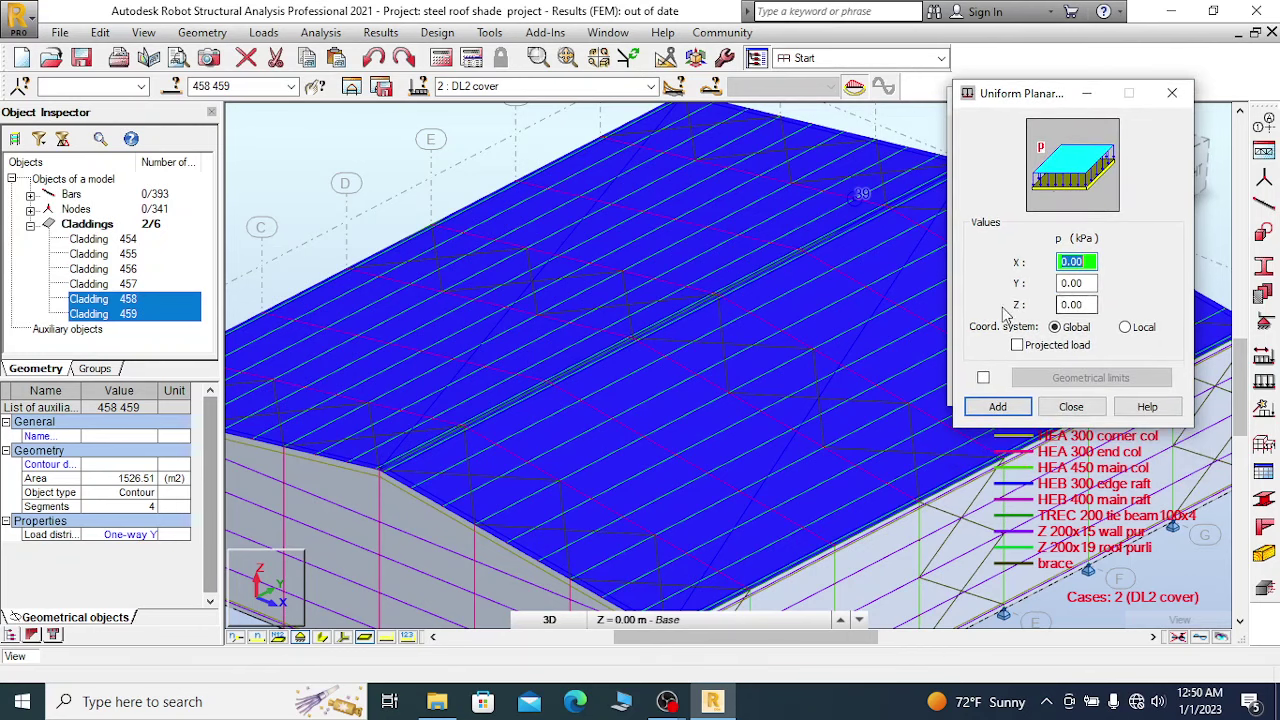
left_click(1076, 304)
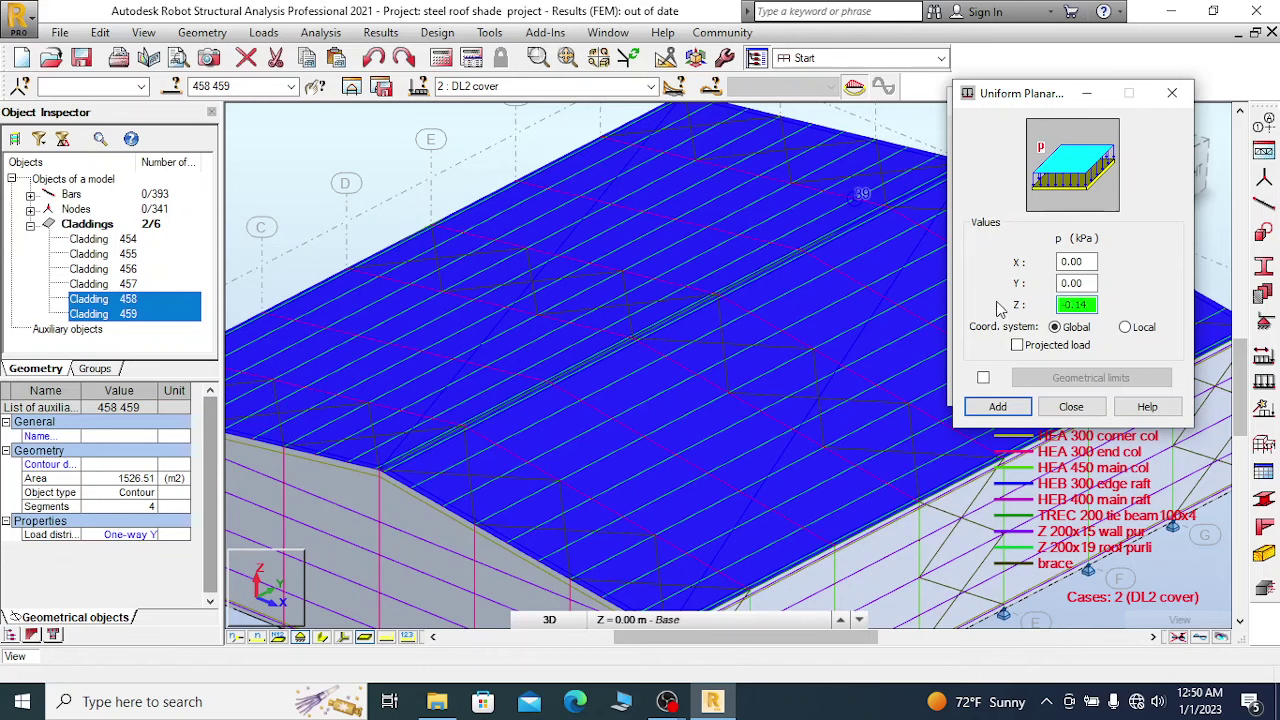
key("Return")
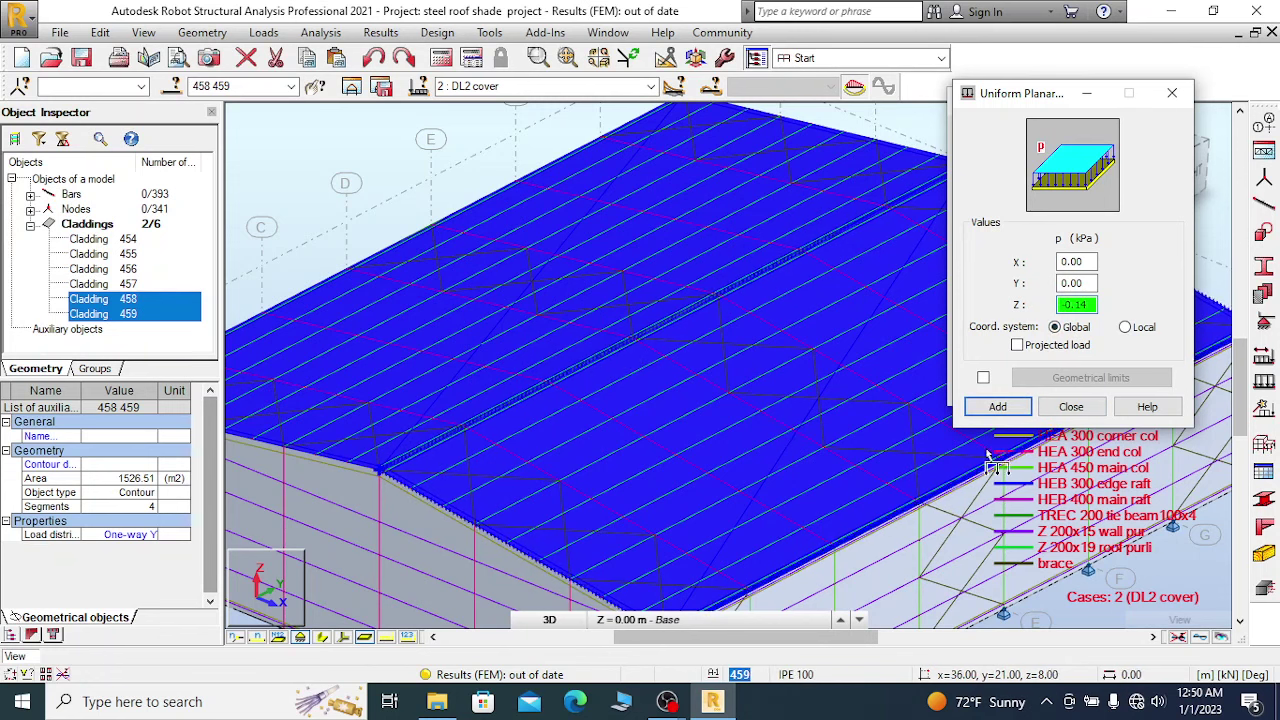
left_click(1002, 405)
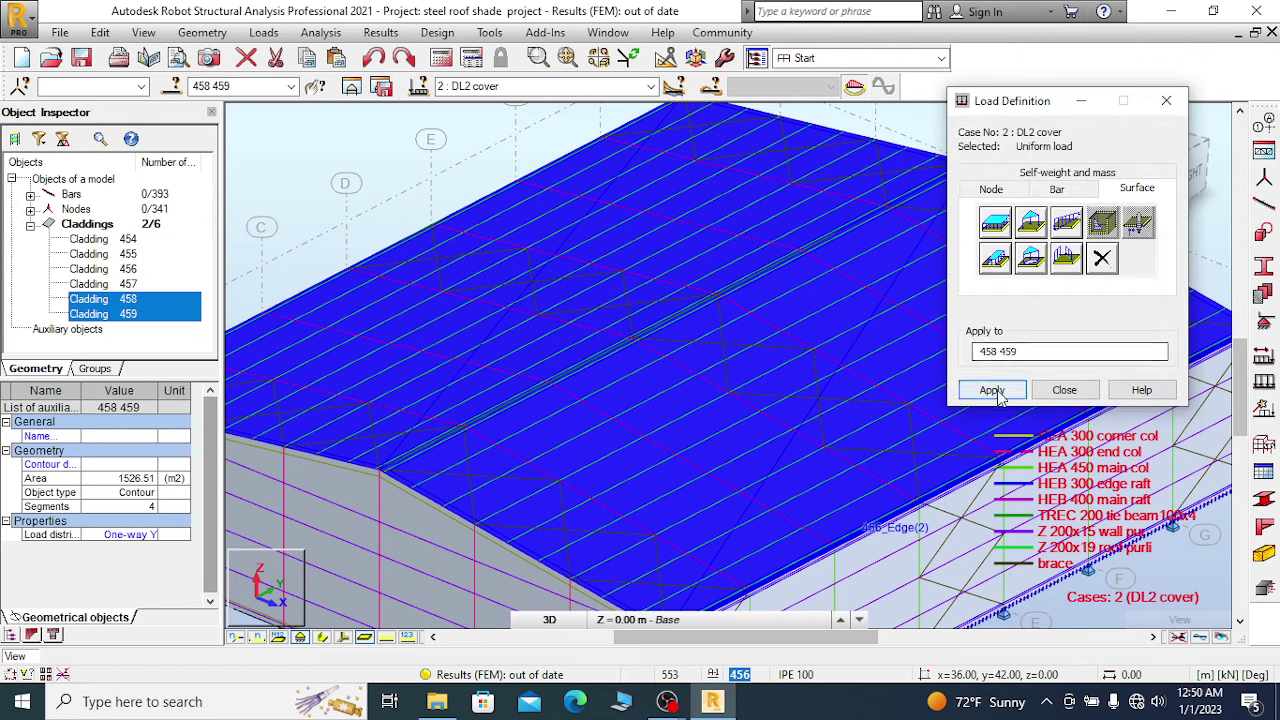
Apply the uniform cover load to roof claddings 458 and 459 and finish the load definition.
left_click(992, 390)
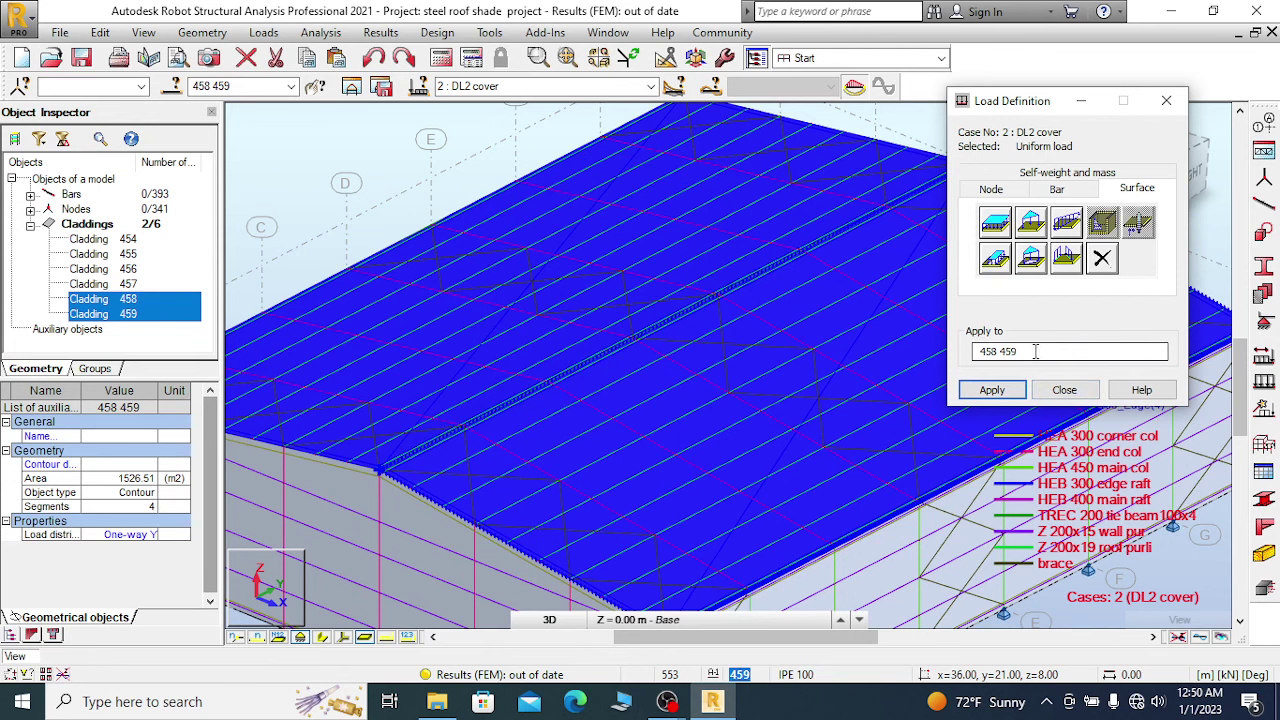
left_click(992, 390)
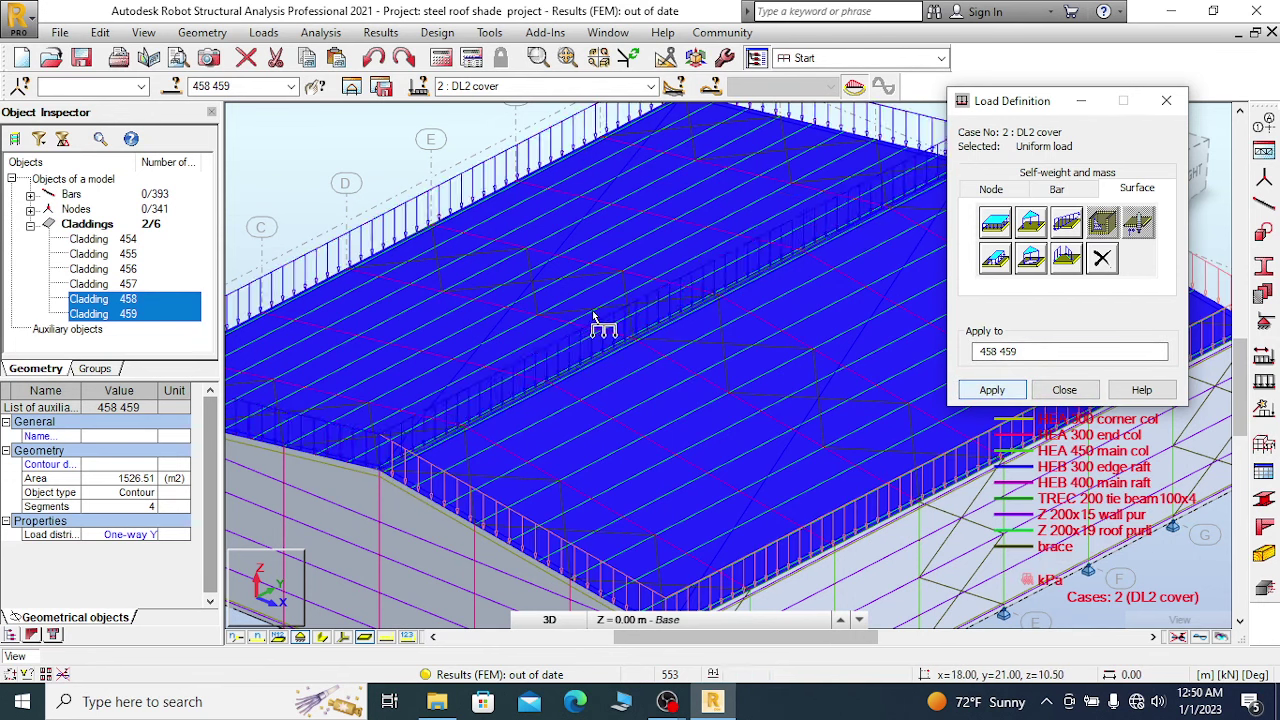
scroll(596, 316, "down", 3)
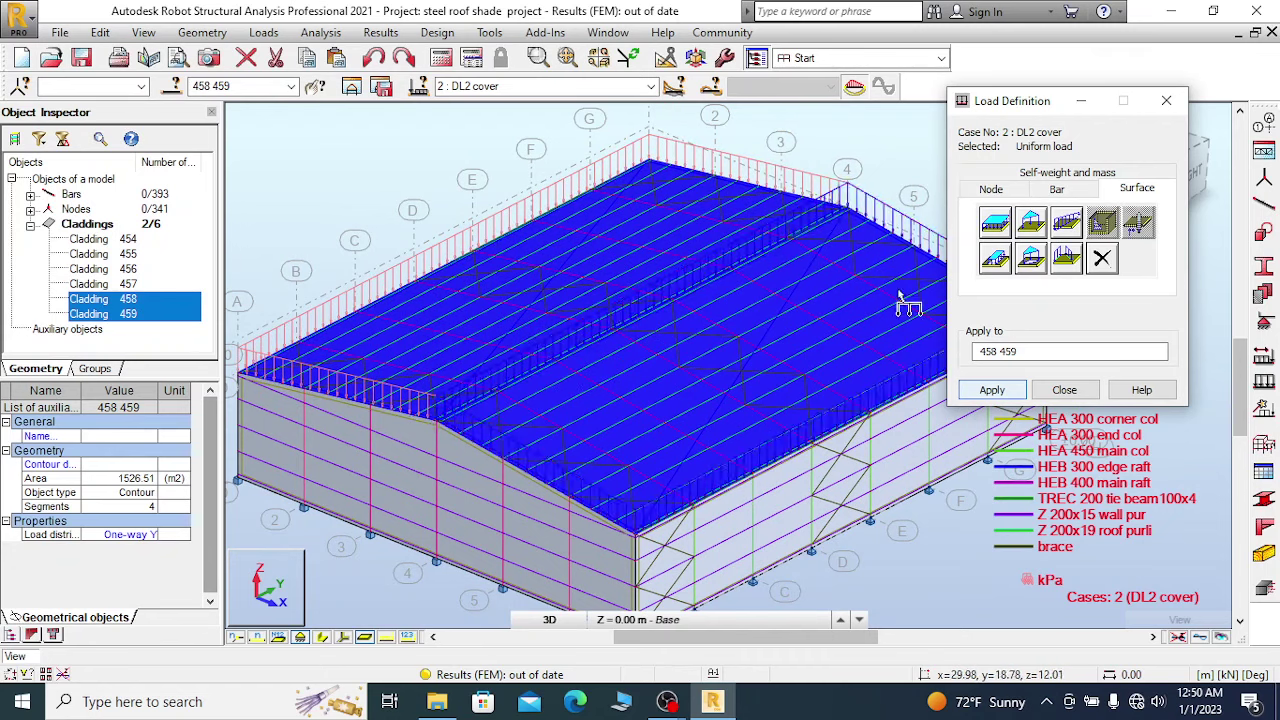
left_click(1064, 390)
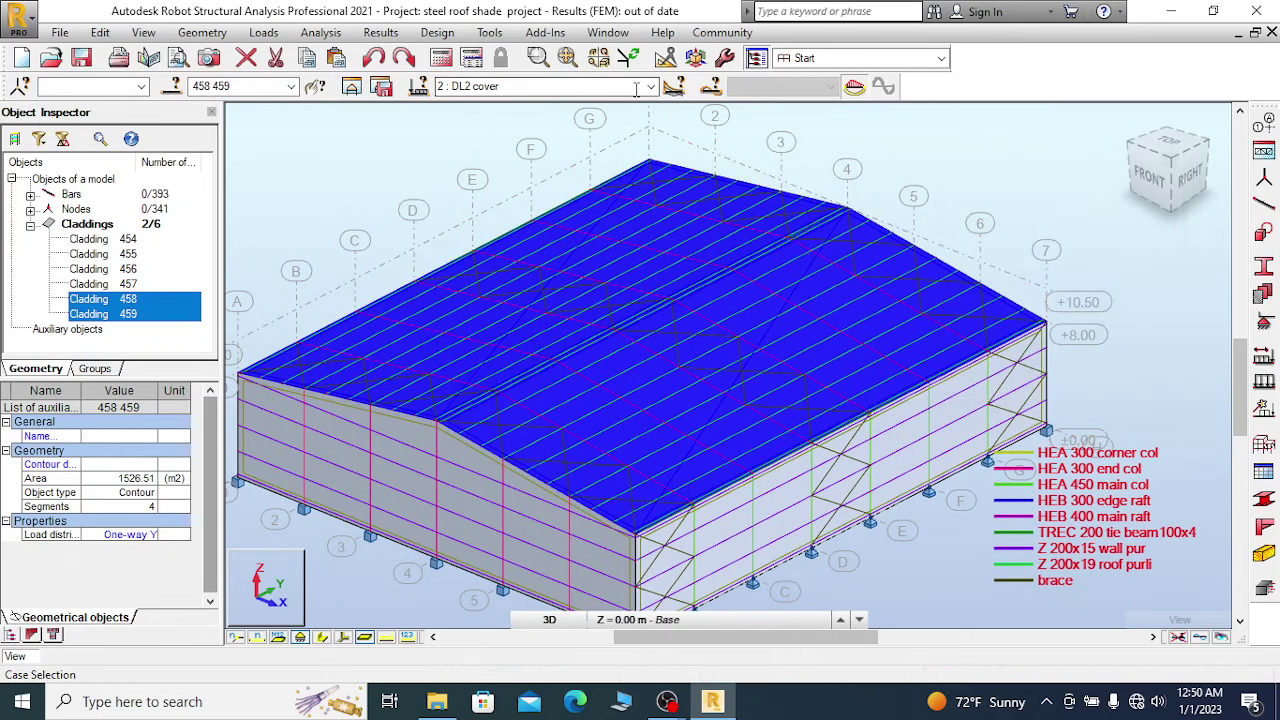
Make 3 : LL the active load case and open its uniform planar surface load settings.
left_click(548, 86)
left_click(490, 129)
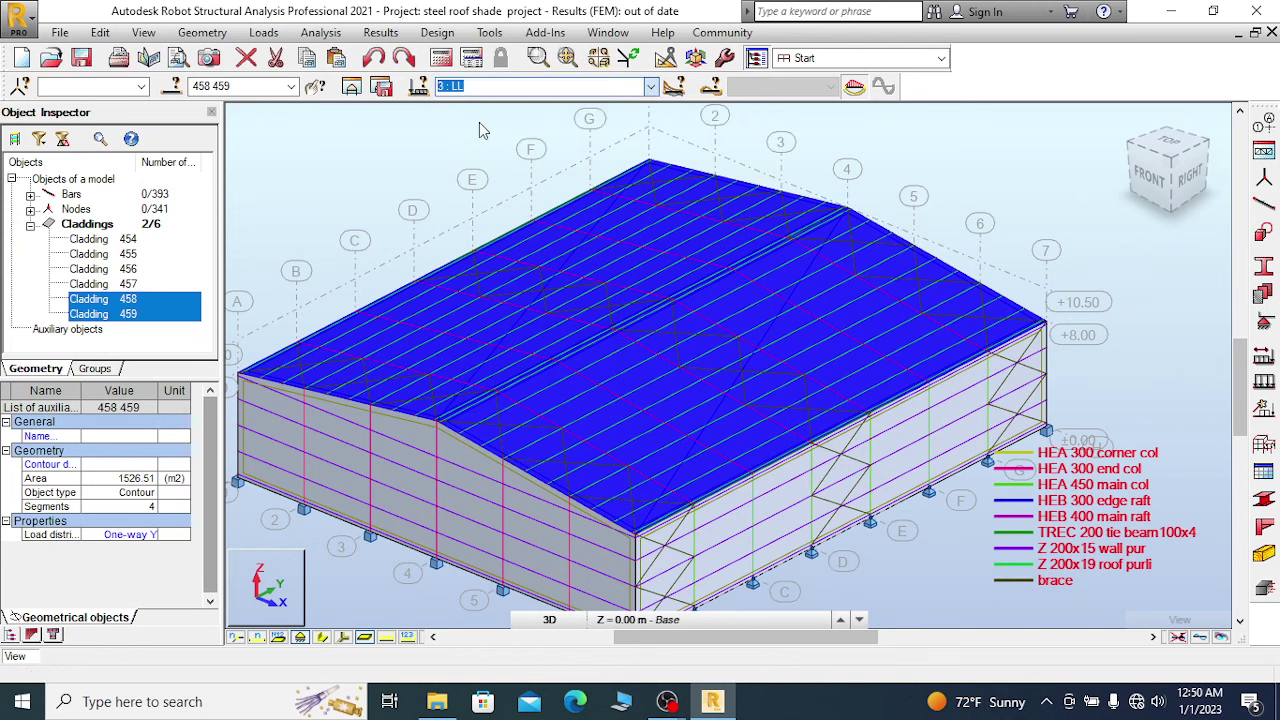
left_click(265, 34)
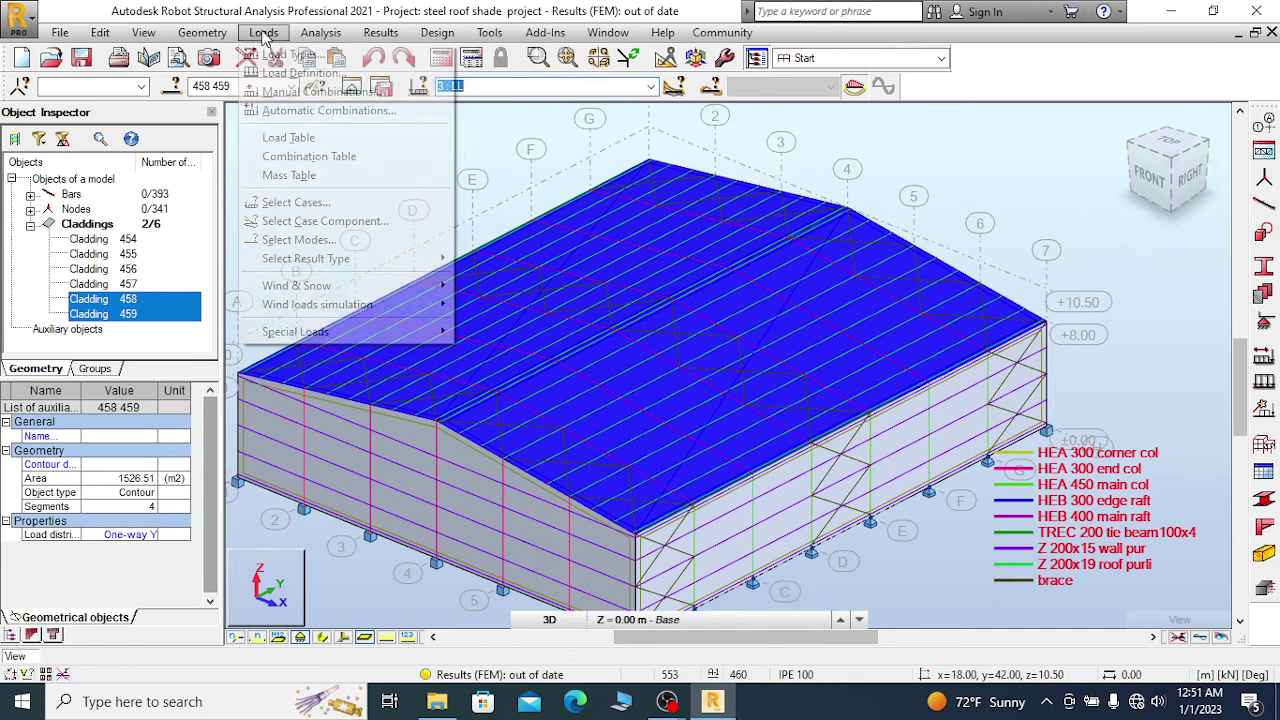
left_click(300, 74)
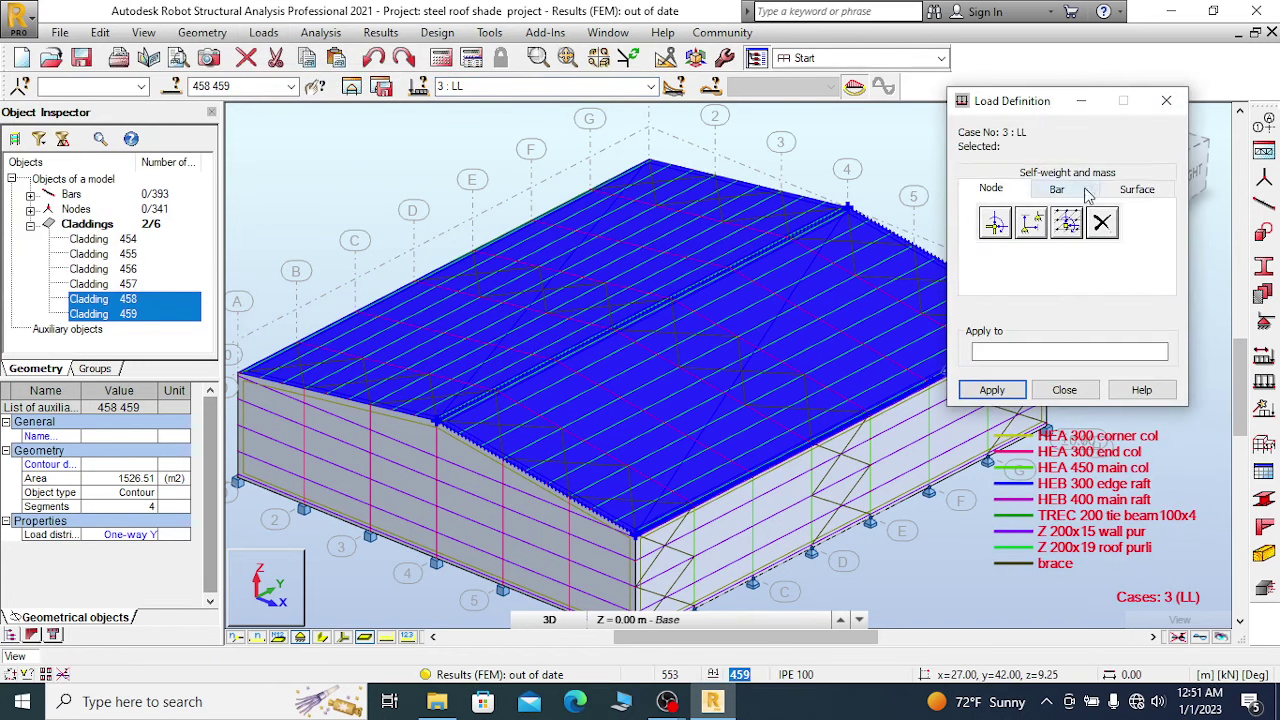
left_click(1146, 193)
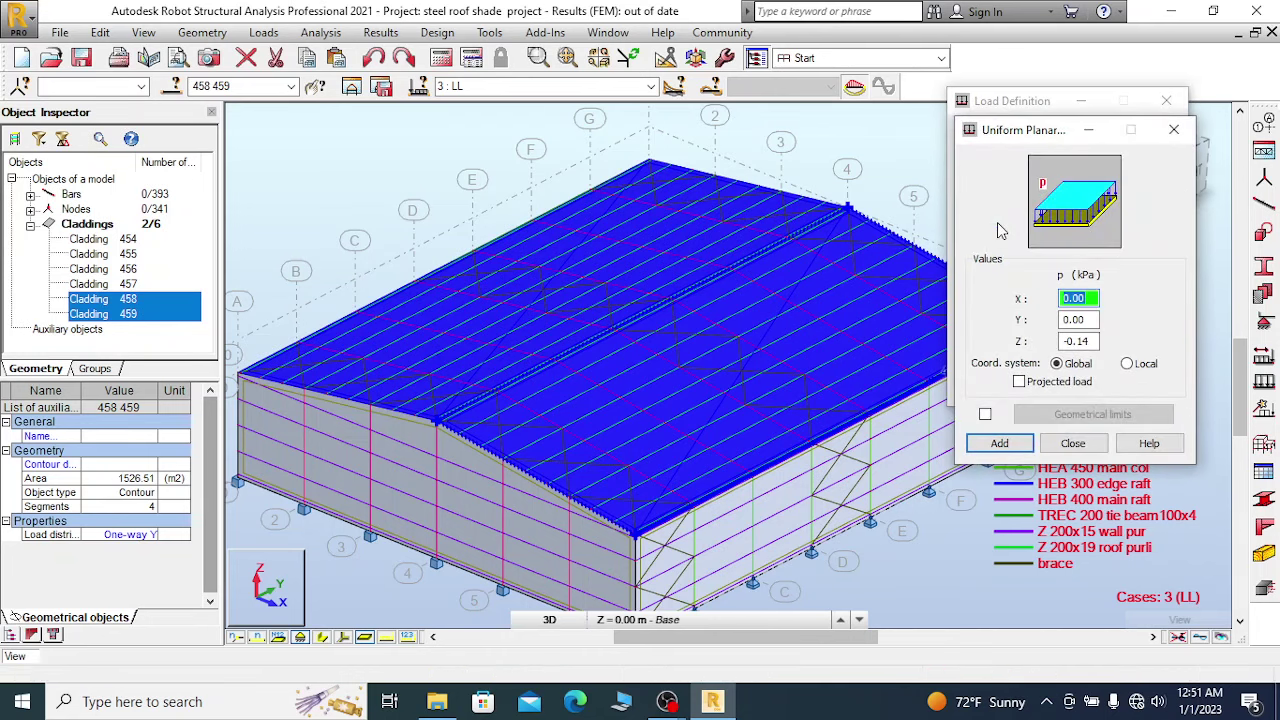
Define a uniform planar load of -0.5 kPa in global Z for case 3 : LL and apply it to roof claddings 458 and 459.
left_click(1092, 342)
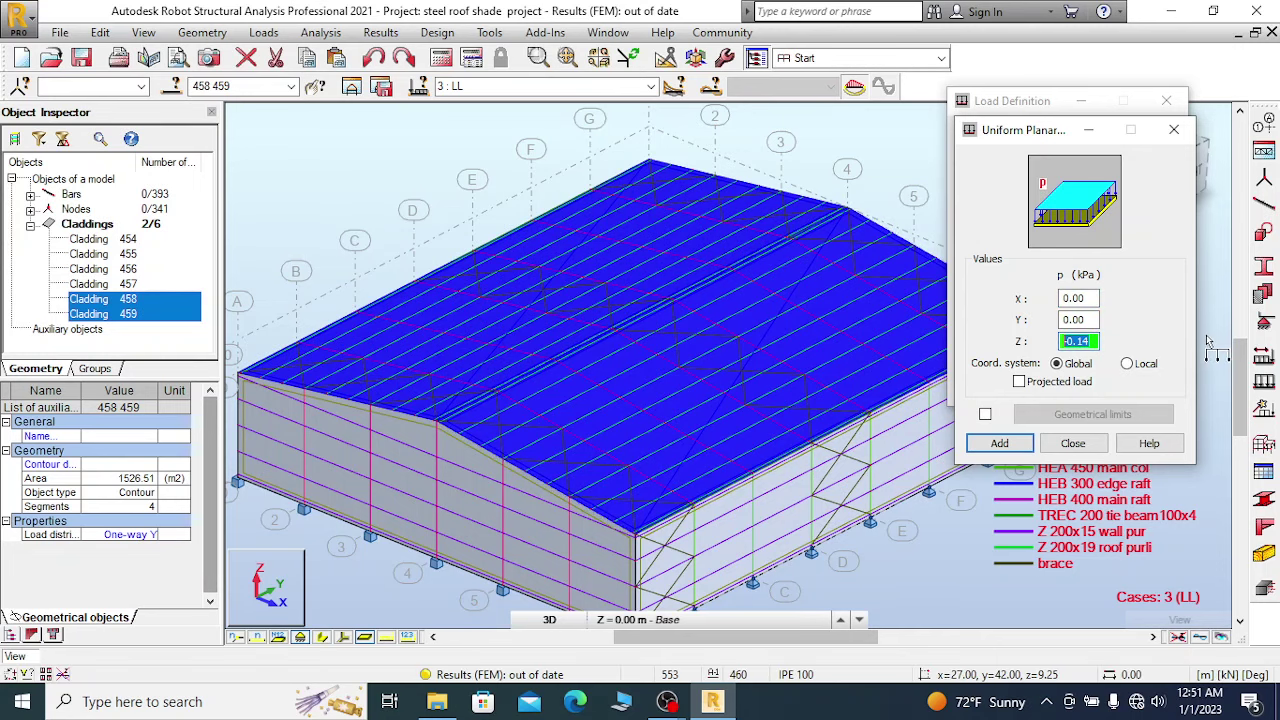
type("-0.")
type("5")
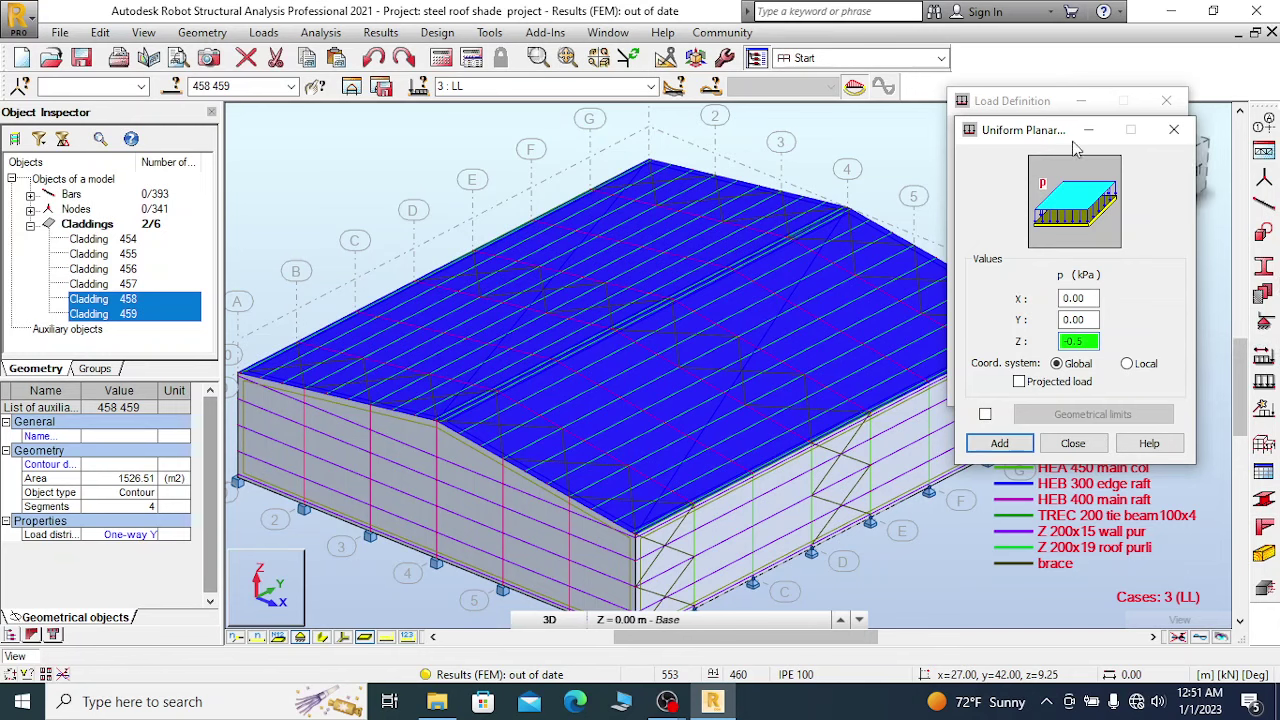
left_click_drag(1030, 129, 1034, 99)
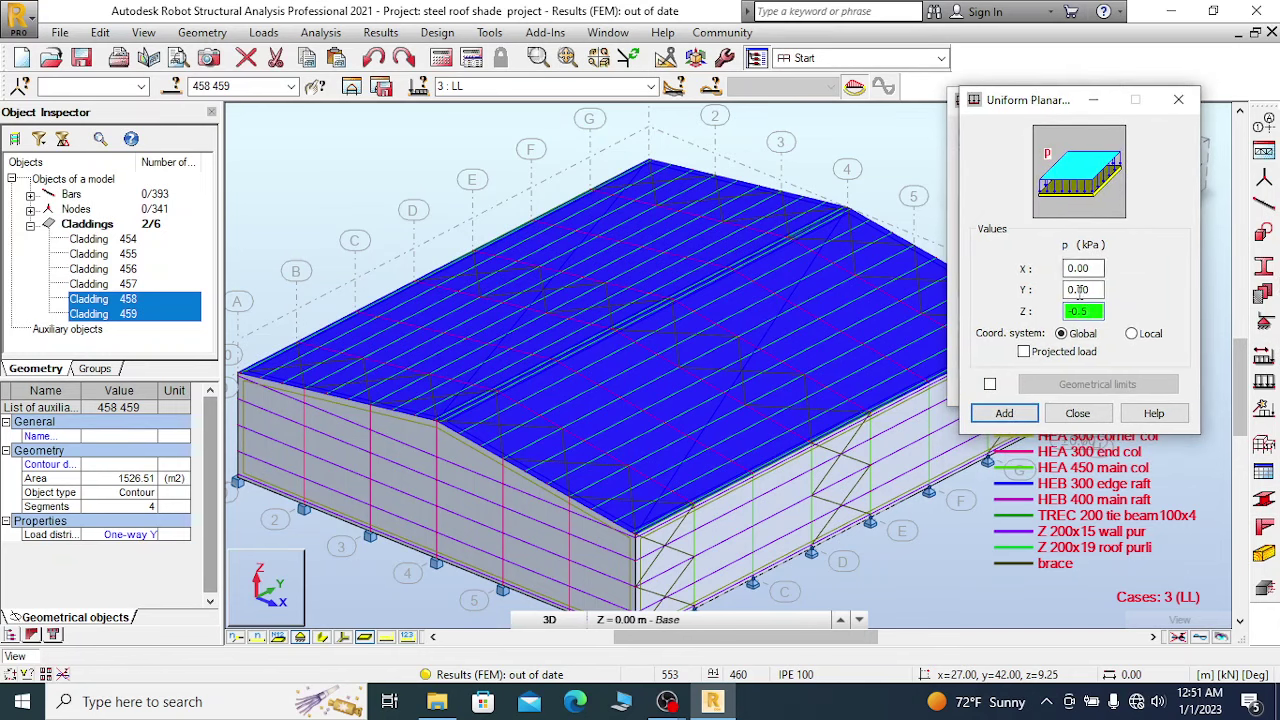
left_click(1081, 311)
left_click(1005, 414)
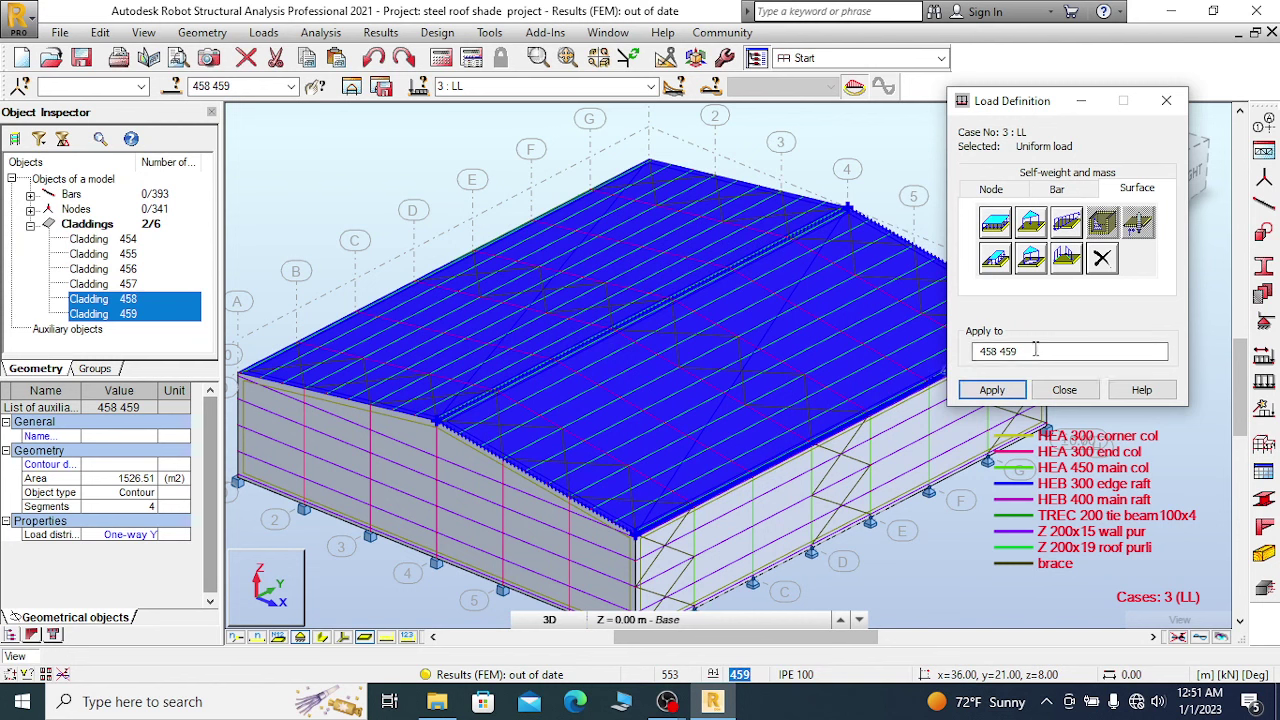
left_click(992, 392)
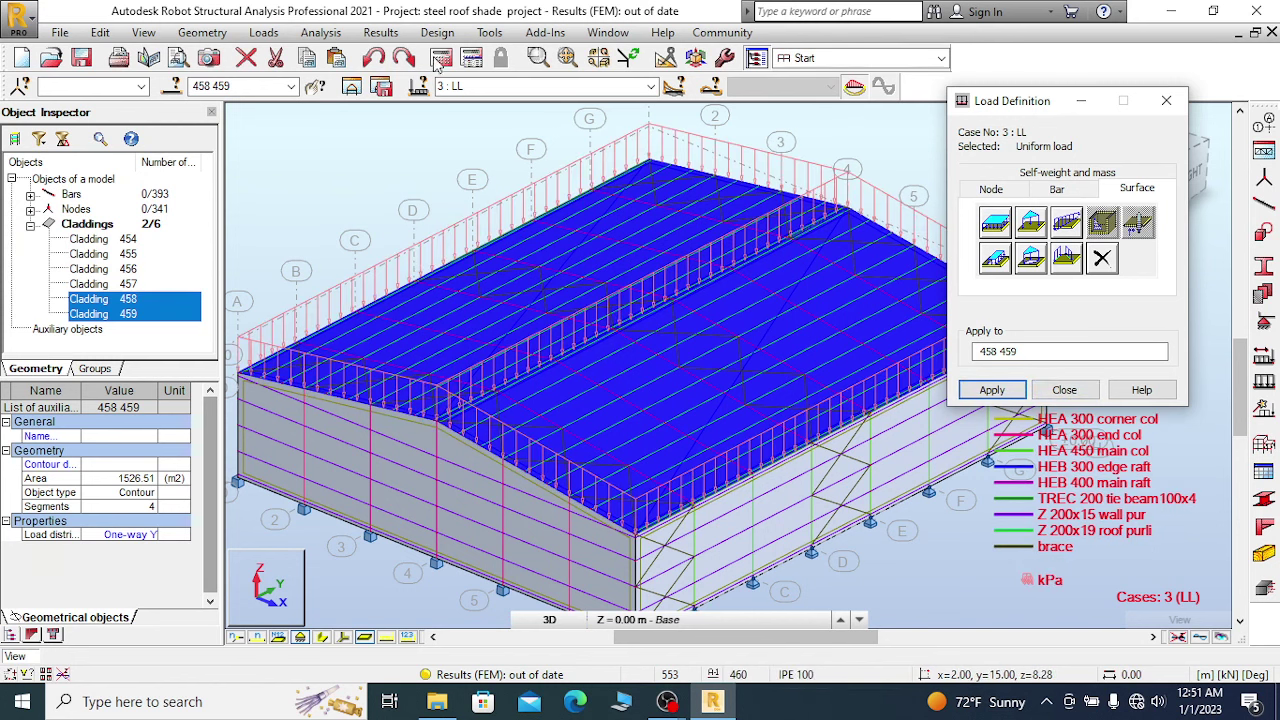
left_click(1082, 396)
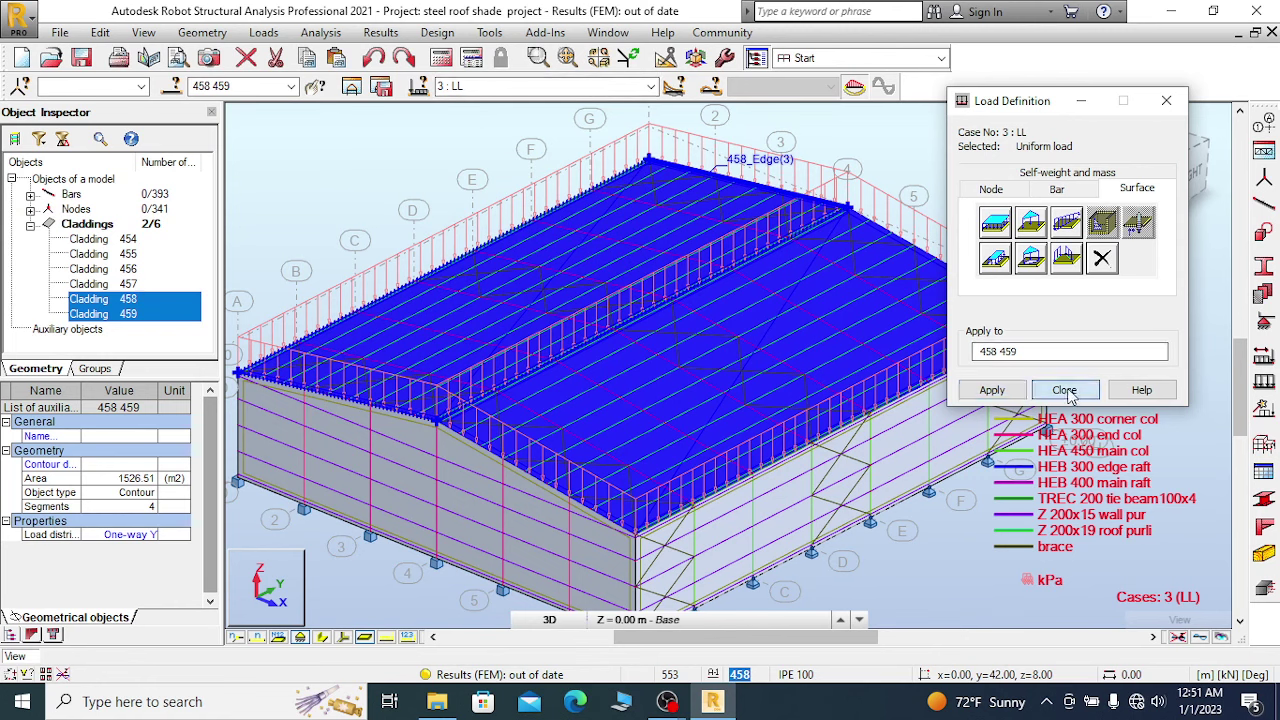
Make 1 : DL1 the active load case and clear the selection of the roof claddings.
left_click(651, 86)
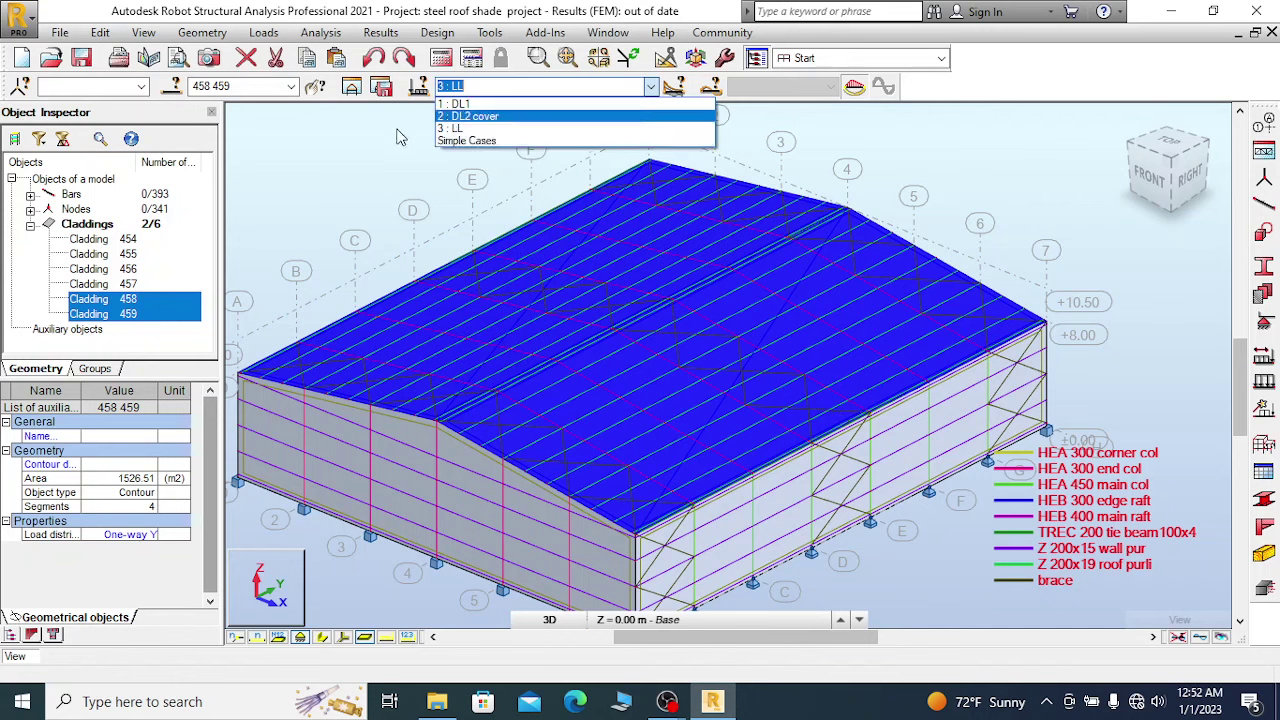
left_click(480, 104)
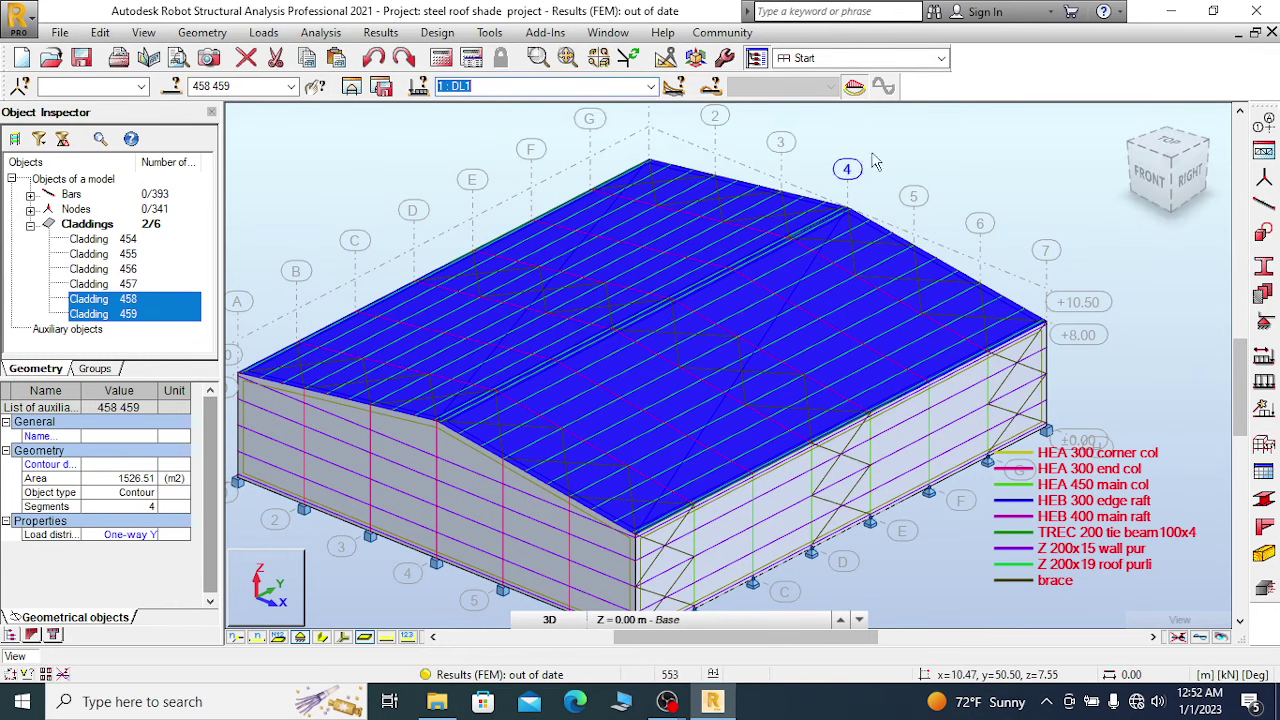
right_click(791, 139)
left_click(901, 147)
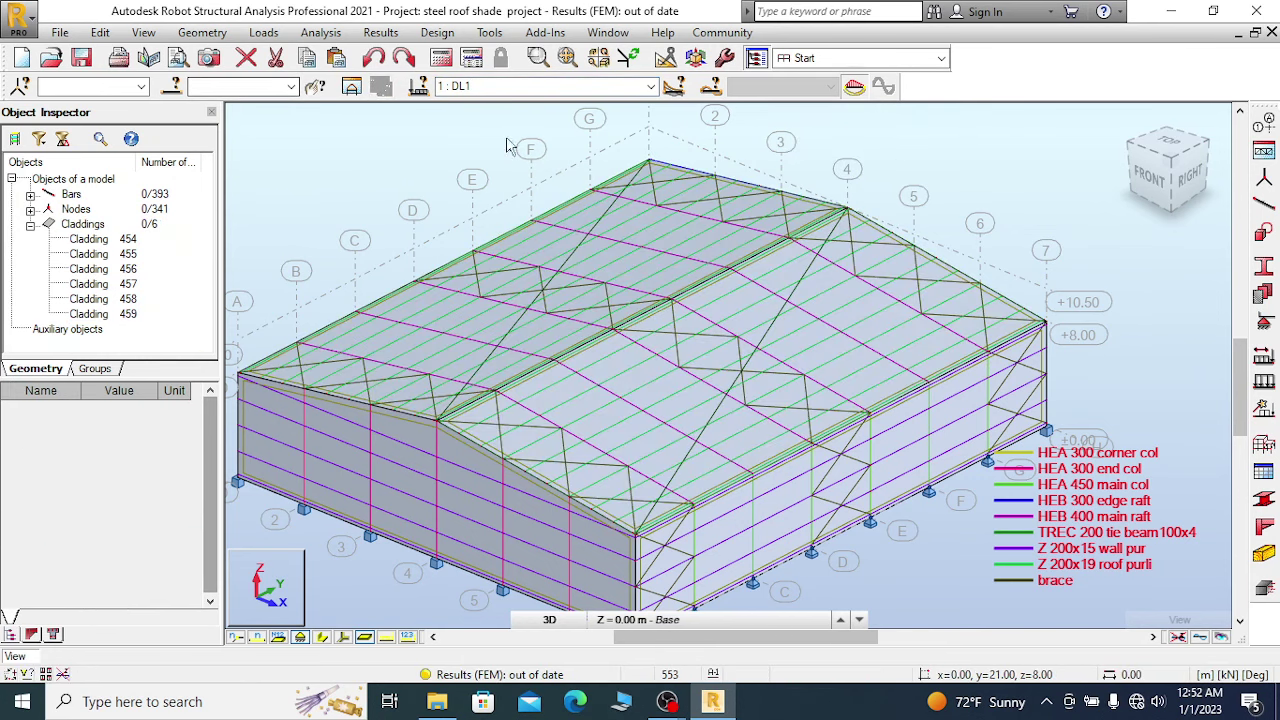
Apply the -PZ self-weight of the whole structure to case 1 : DL1 and finish the load definition.
left_click(264, 32)
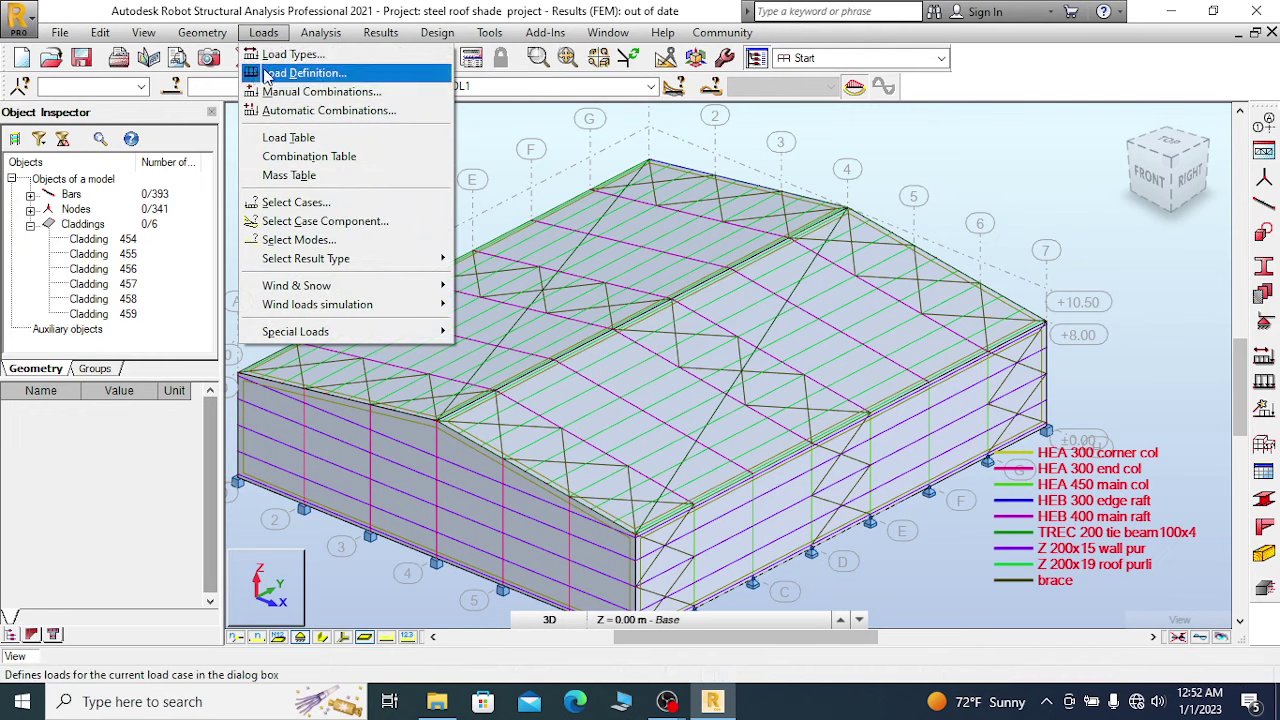
left_click(300, 74)
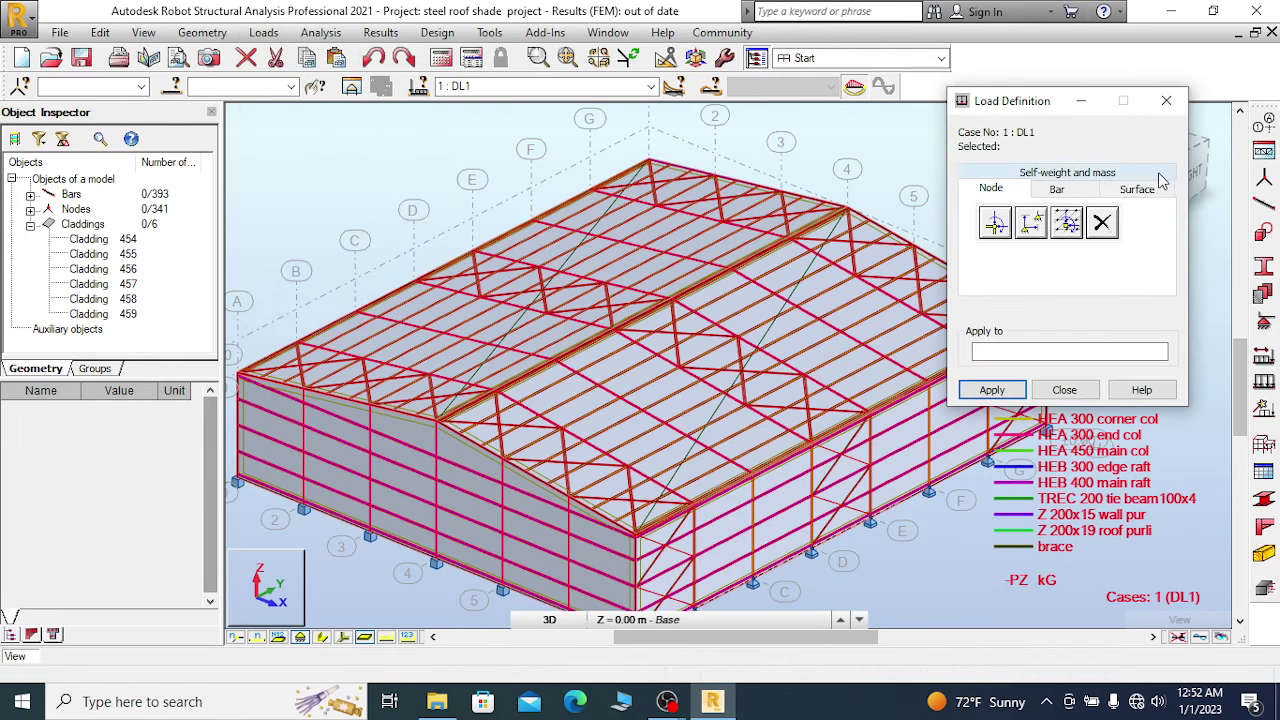
left_click(650, 87)
left_click(650, 87)
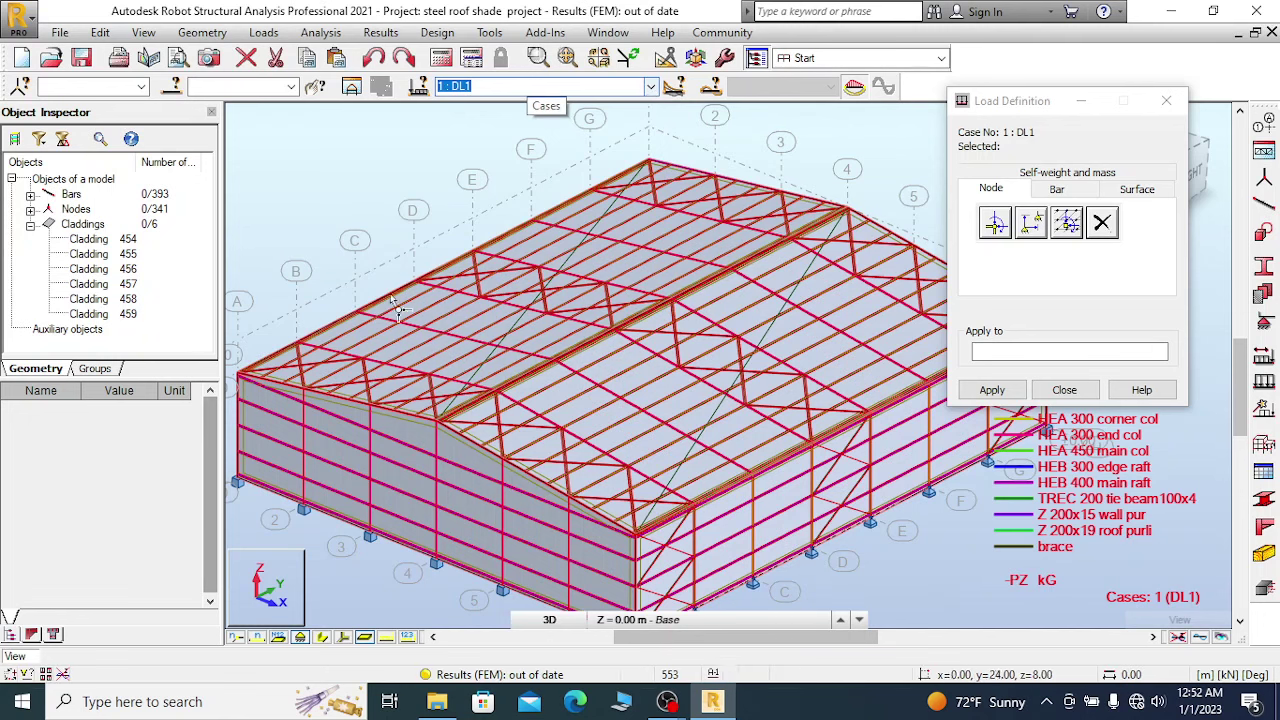
scroll(425, 200, "down", 2)
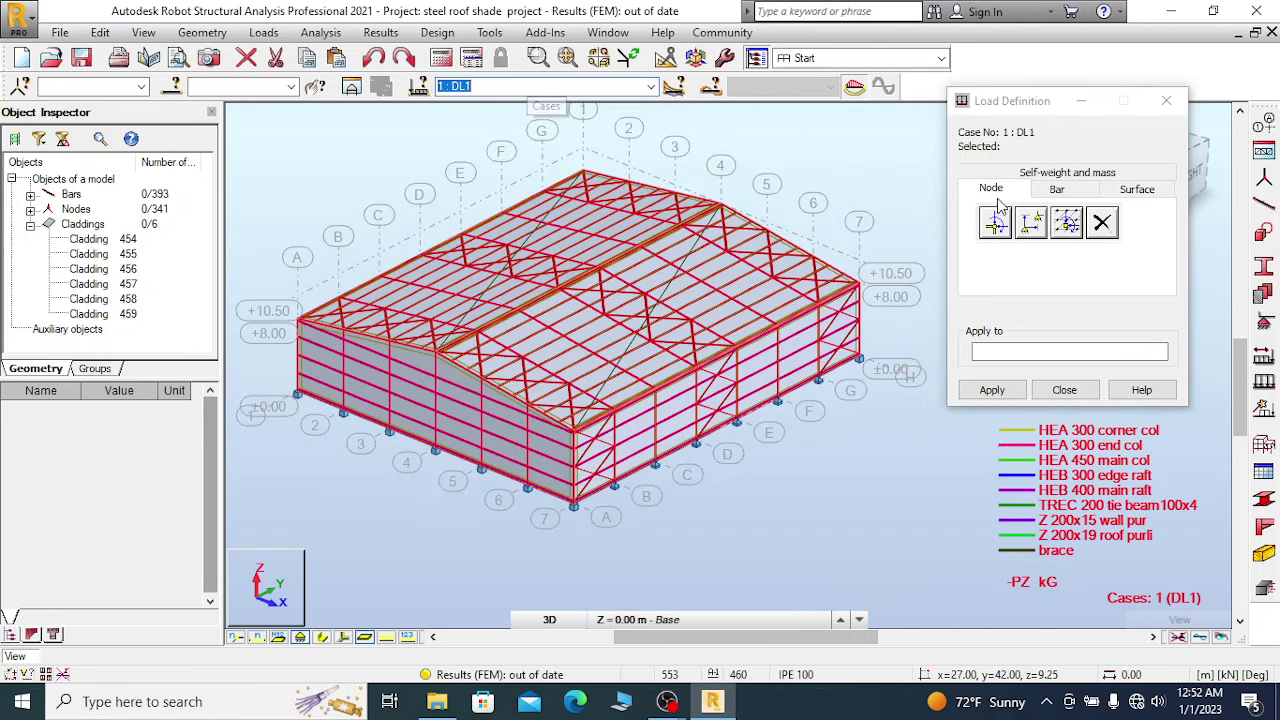
left_click(1066, 189)
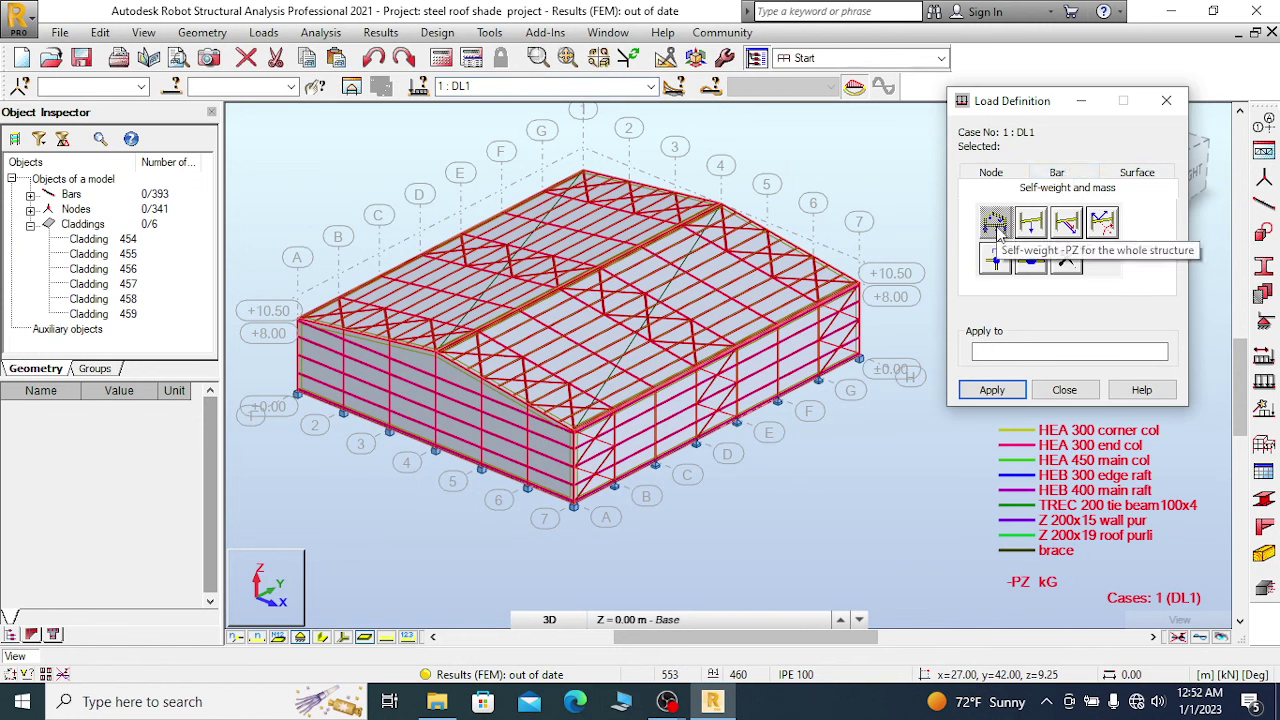
left_click(993, 391)
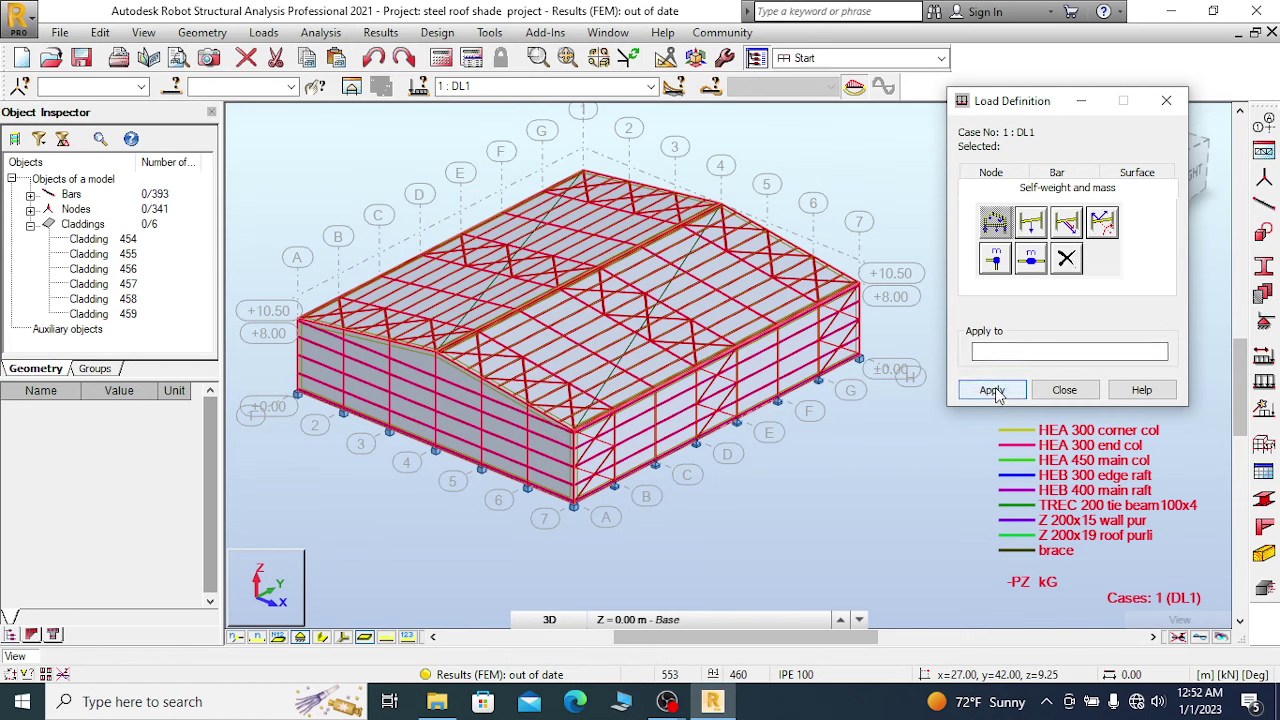
left_click(1064, 390)
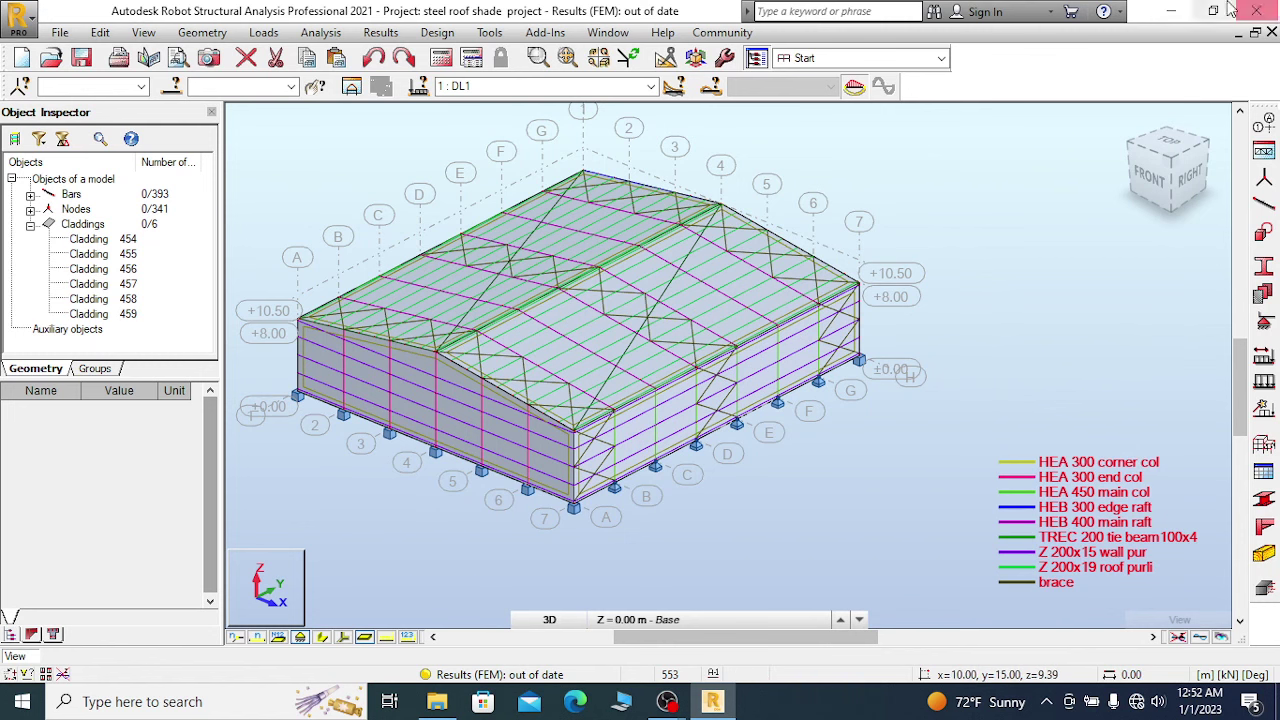
Display the load value labels and examine the model under load cases 2 : DL2 cover and 3 : LL.
scroll(645, 137, "down", 1)
scroll(650, 278, "up", 1)
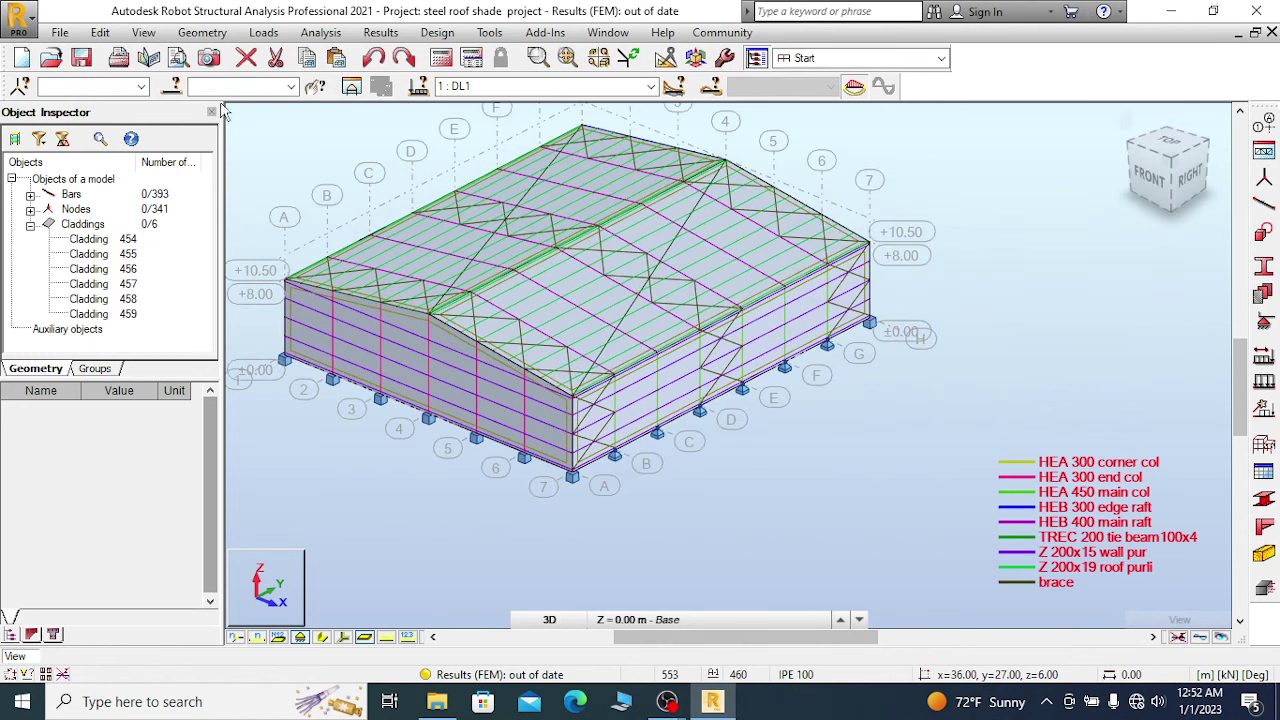
left_click(408, 638)
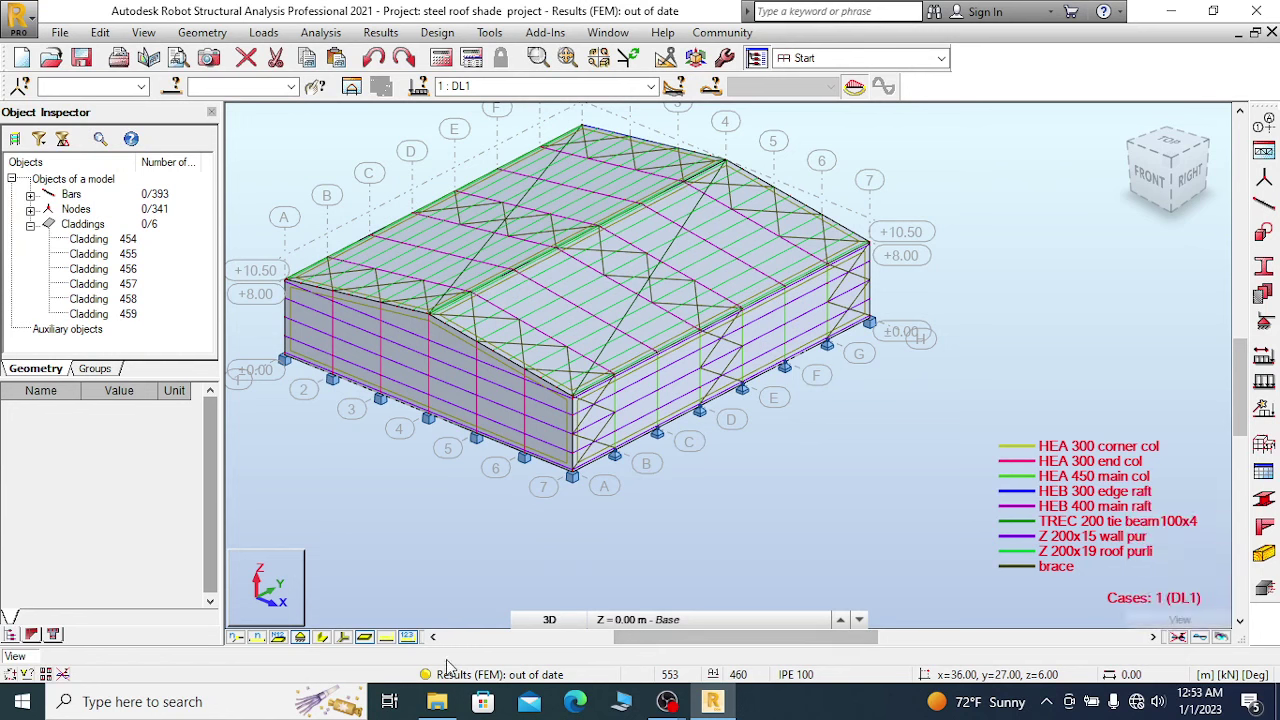
left_click(408, 638)
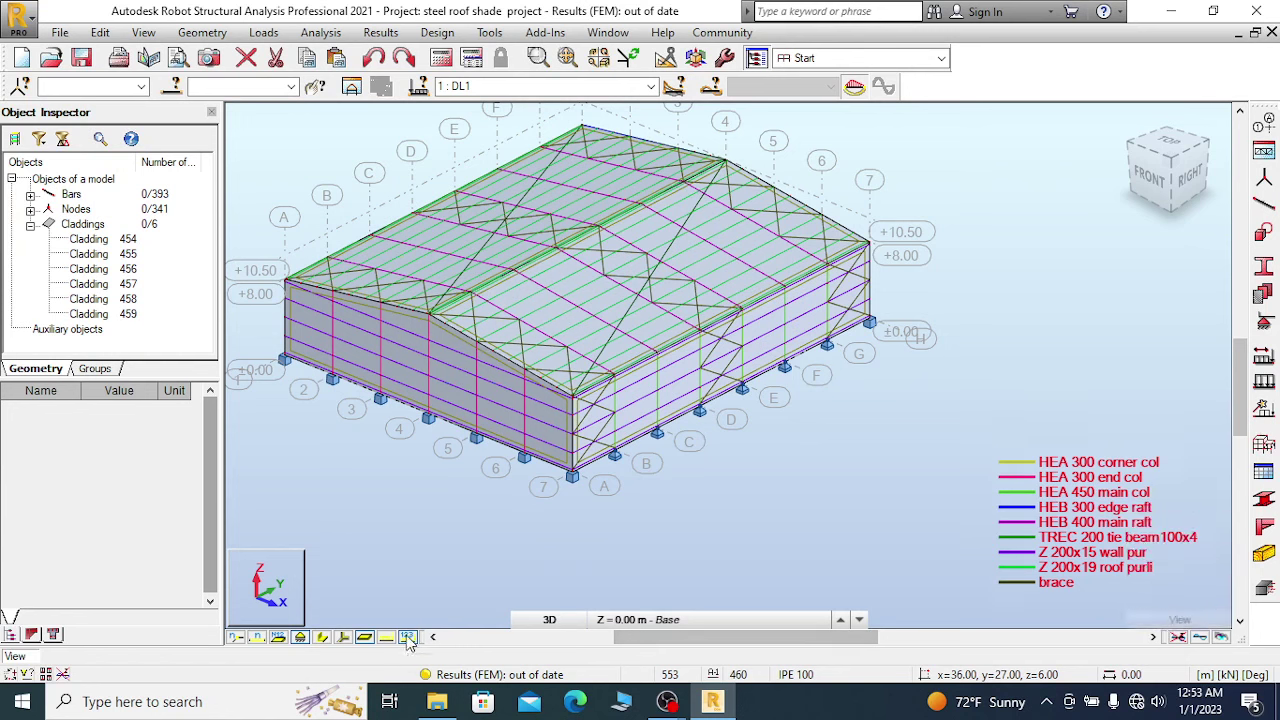
left_click(651, 87)
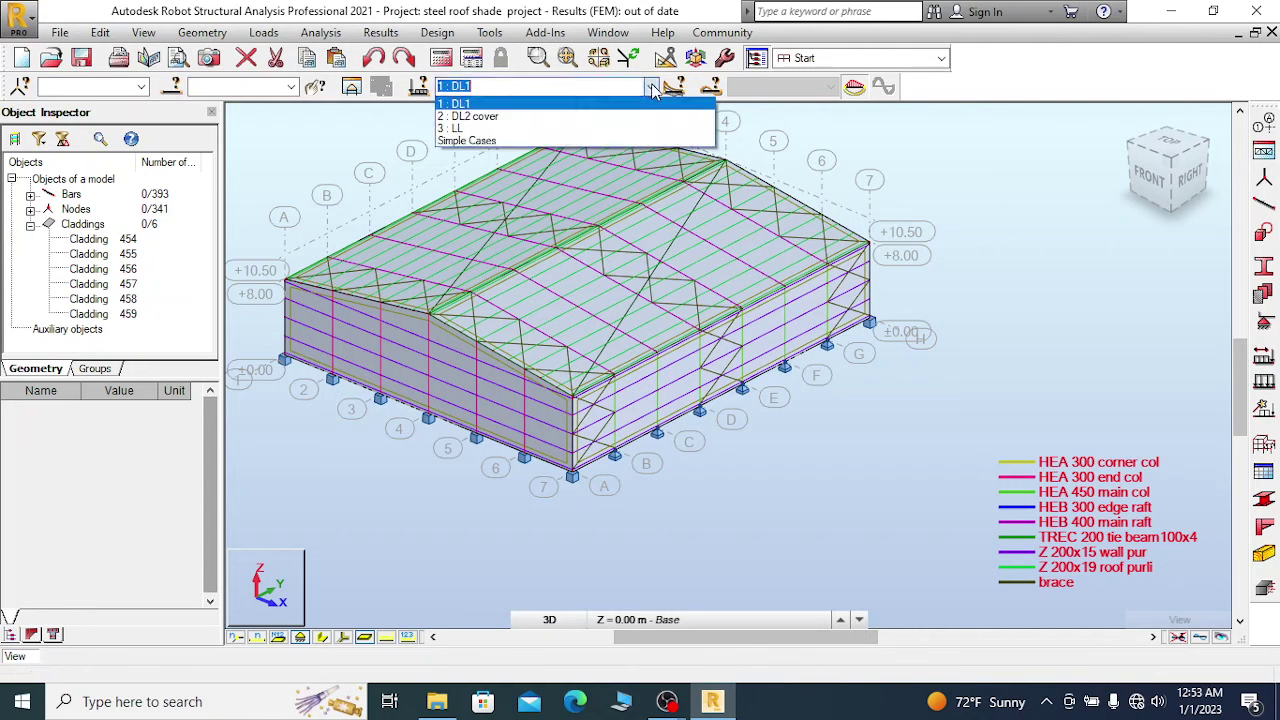
left_click(491, 118)
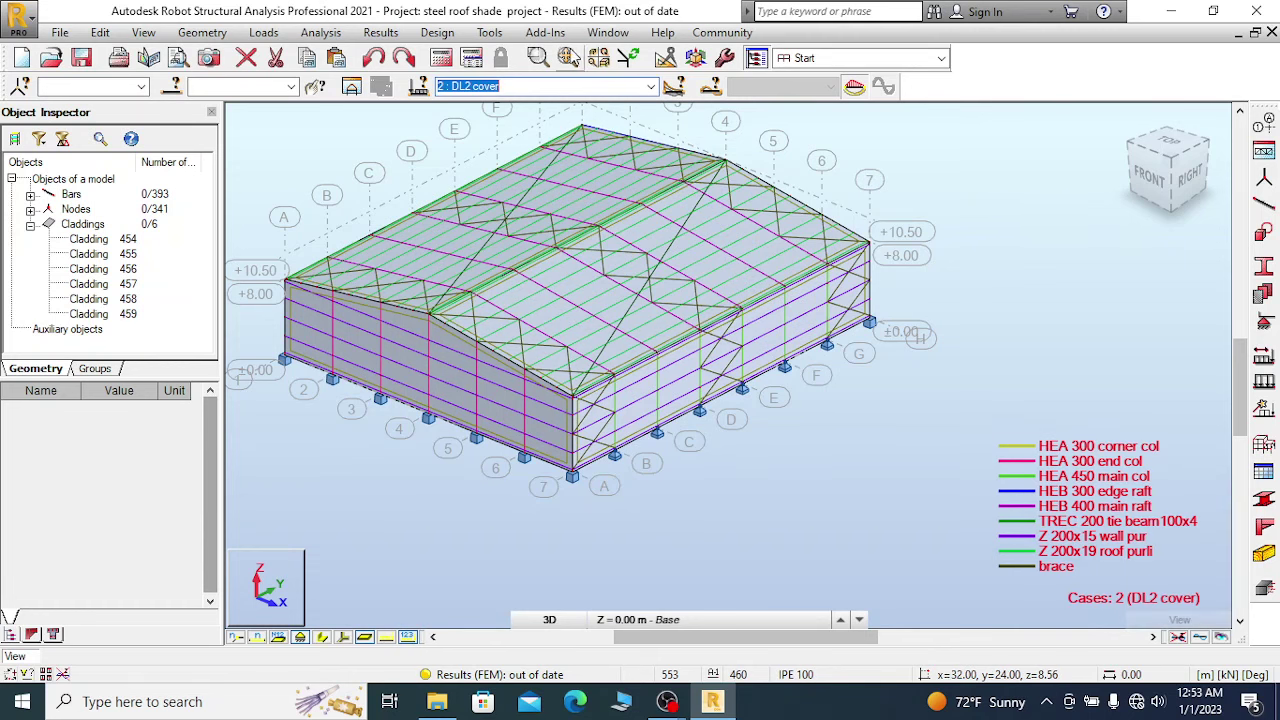
left_click(650, 86)
left_click(488, 129)
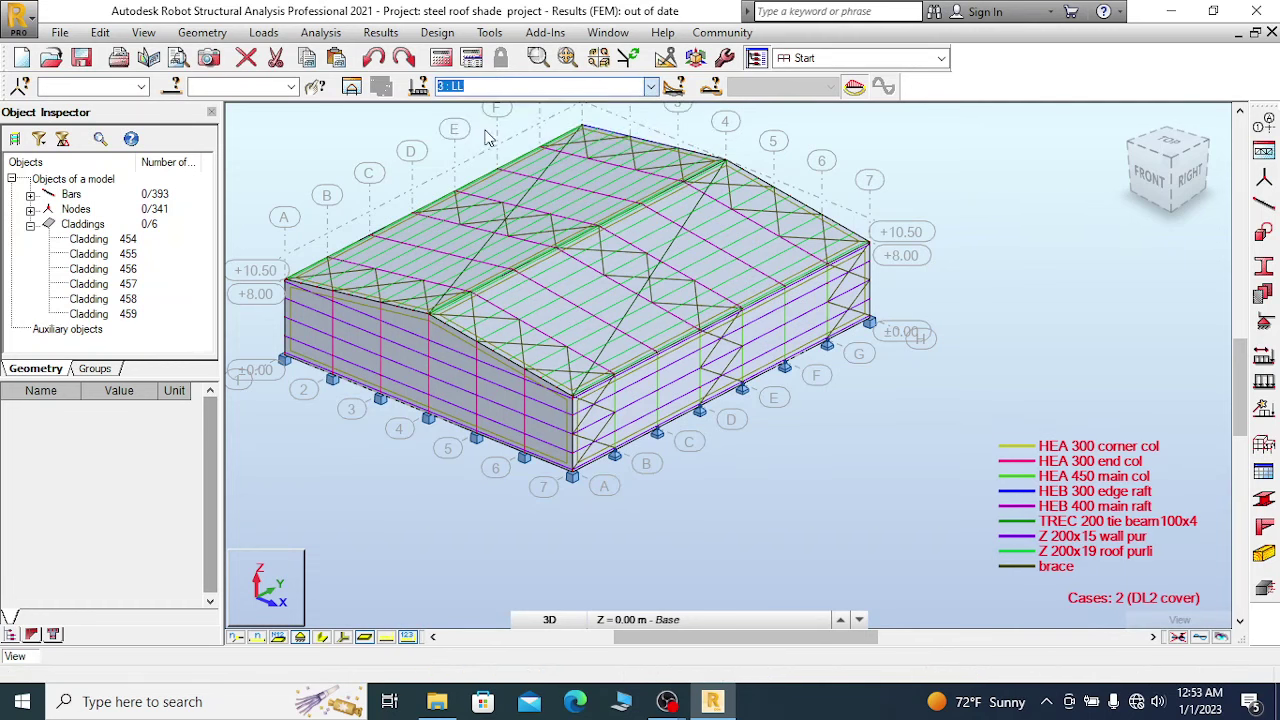
mouse_move(1203, 618)
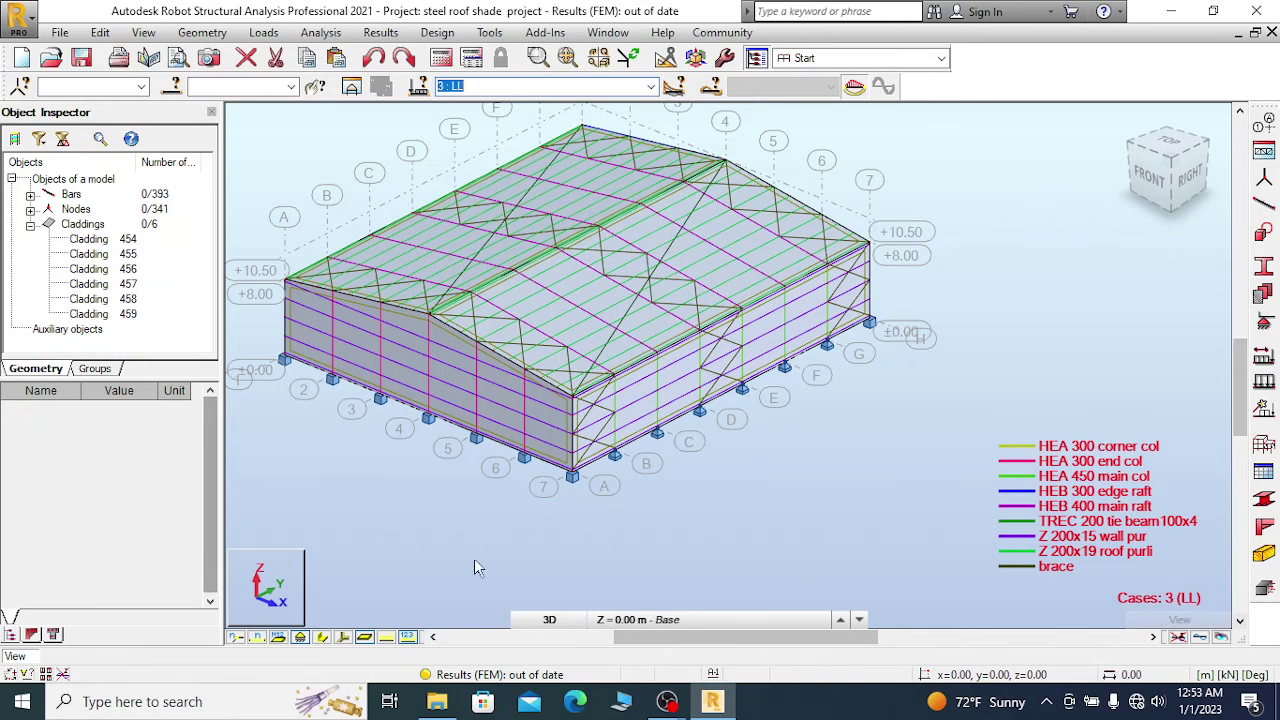
scroll(757, 323, "down", 1)
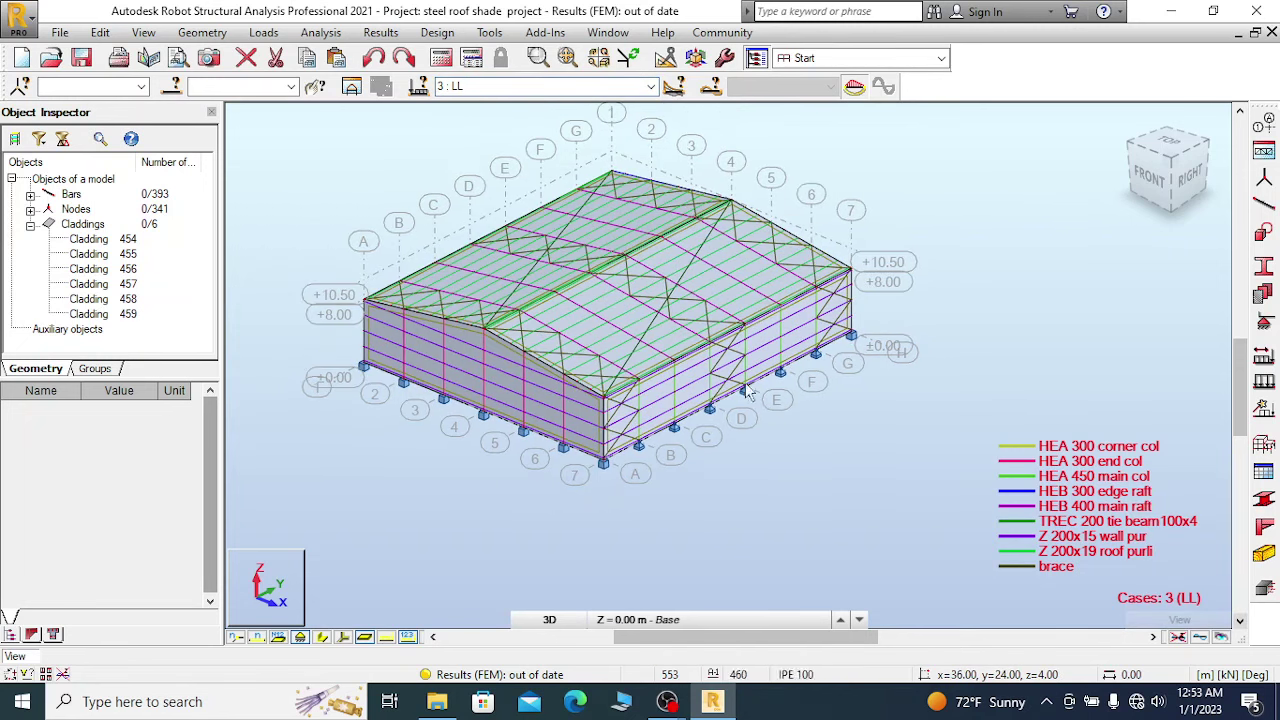
scroll(440, 278, "up", 1)
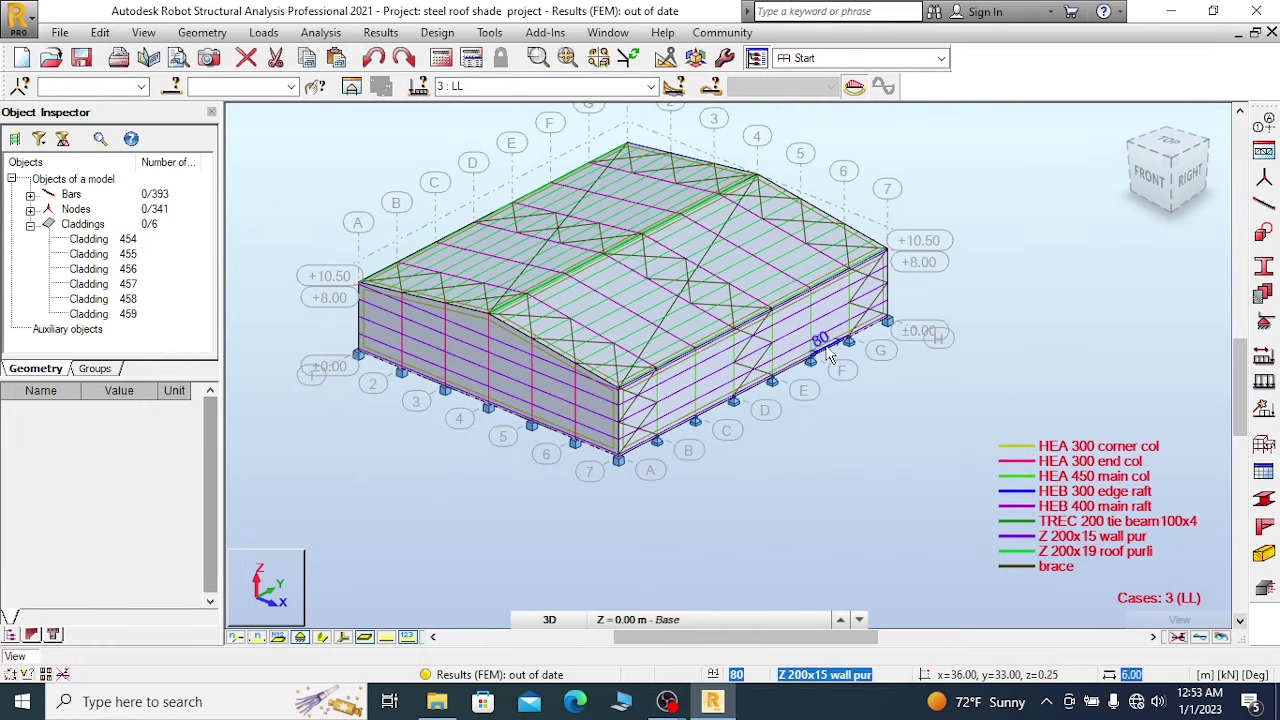
scroll(828, 355, "up", 2)
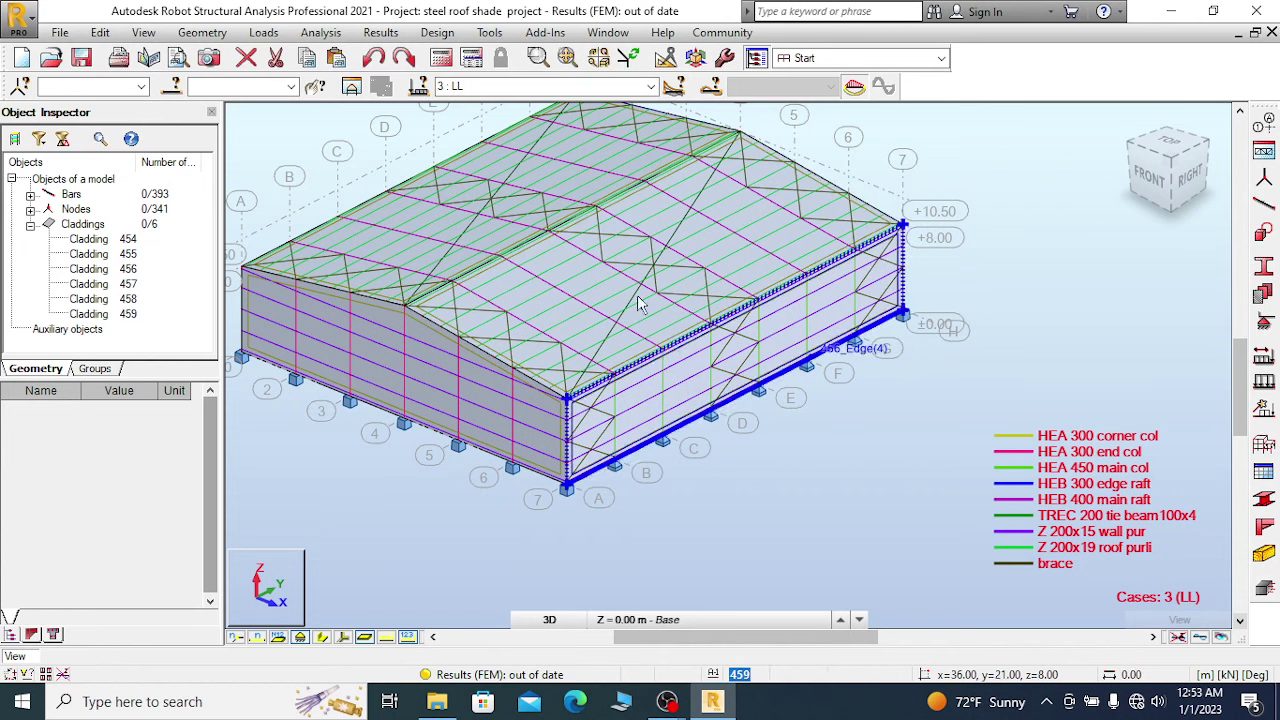
scroll(745, 410, "down", 2)
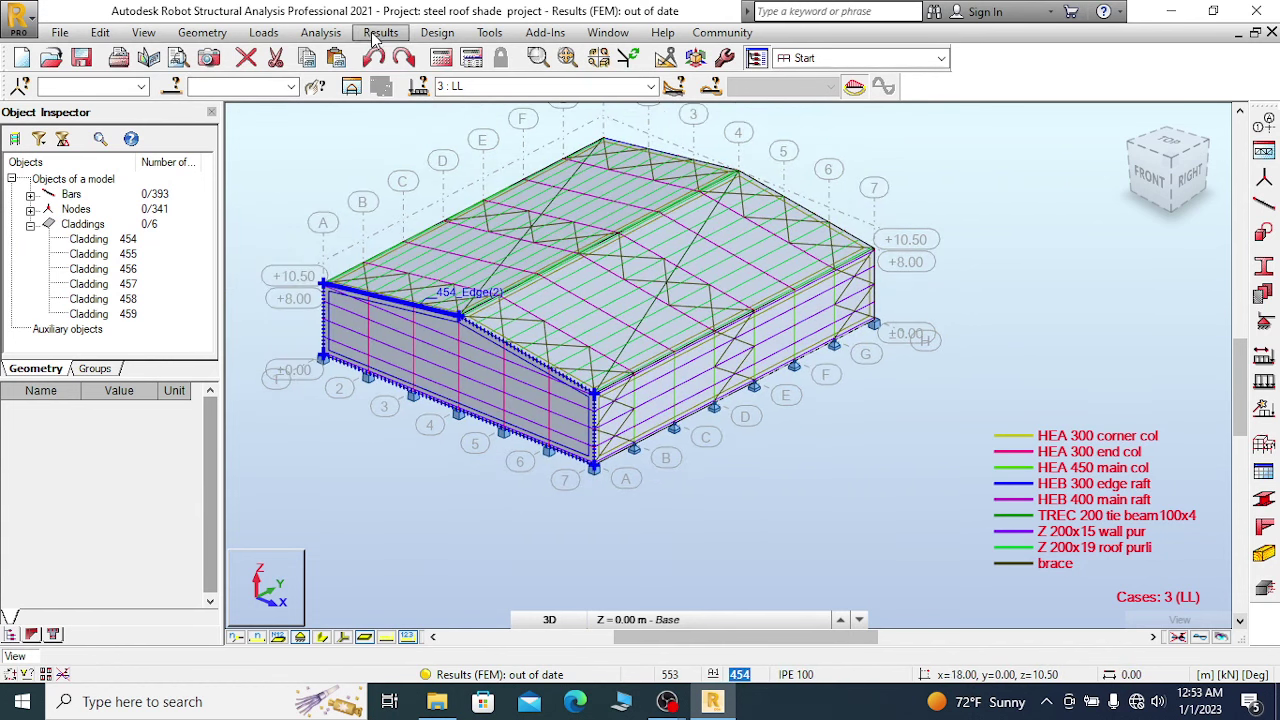
Inspect the load distribution types available for claddings without changing the assignment.
left_click(199, 32)
mouse_move(328, 352)
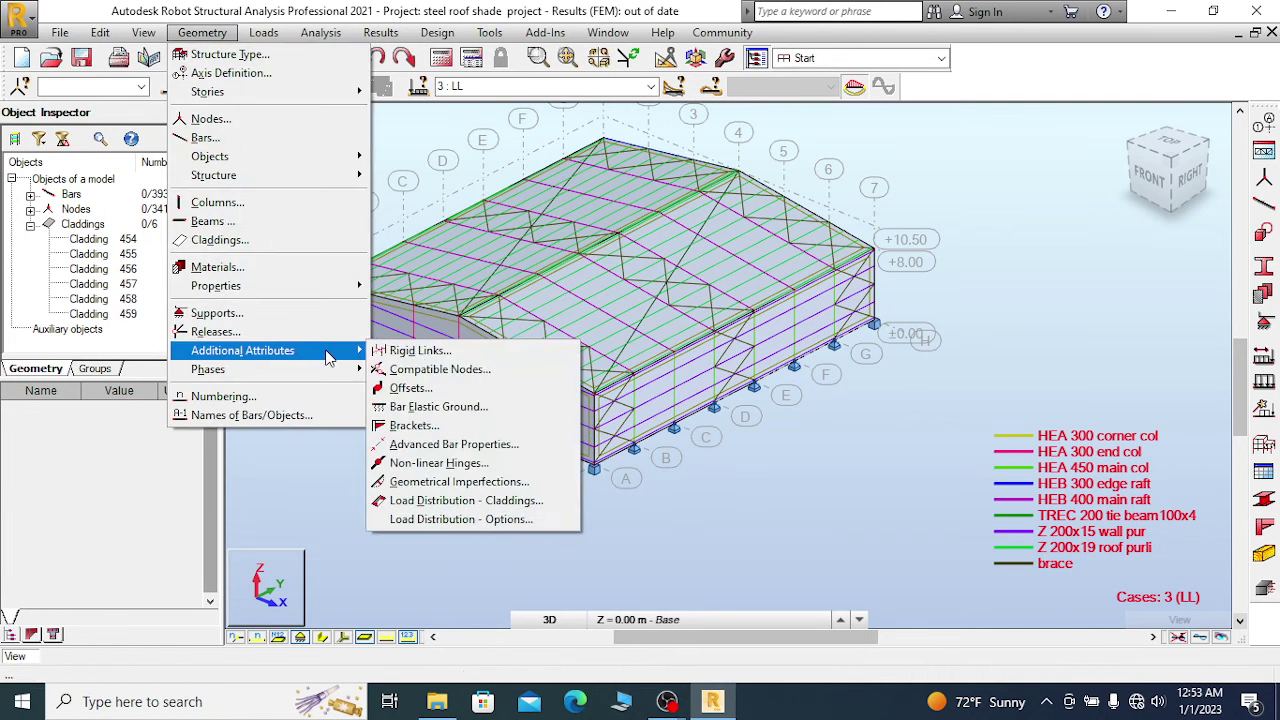
left_click(530, 501)
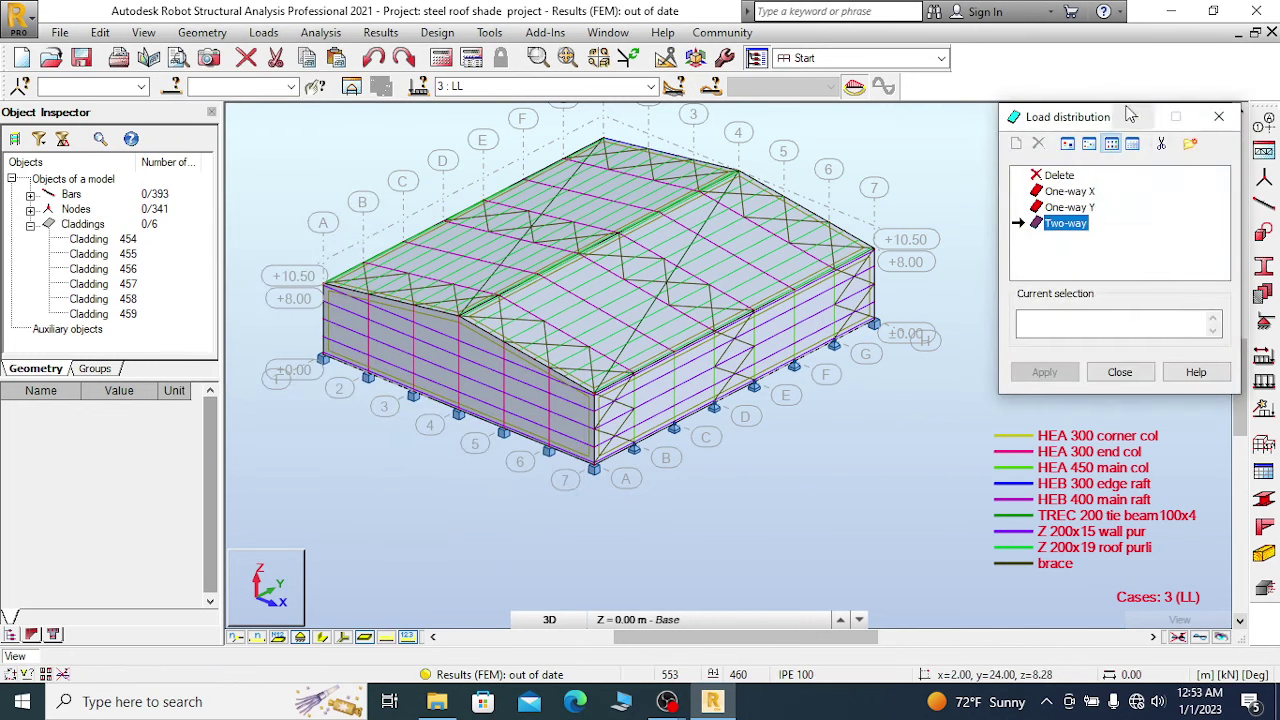
left_click(1222, 119)
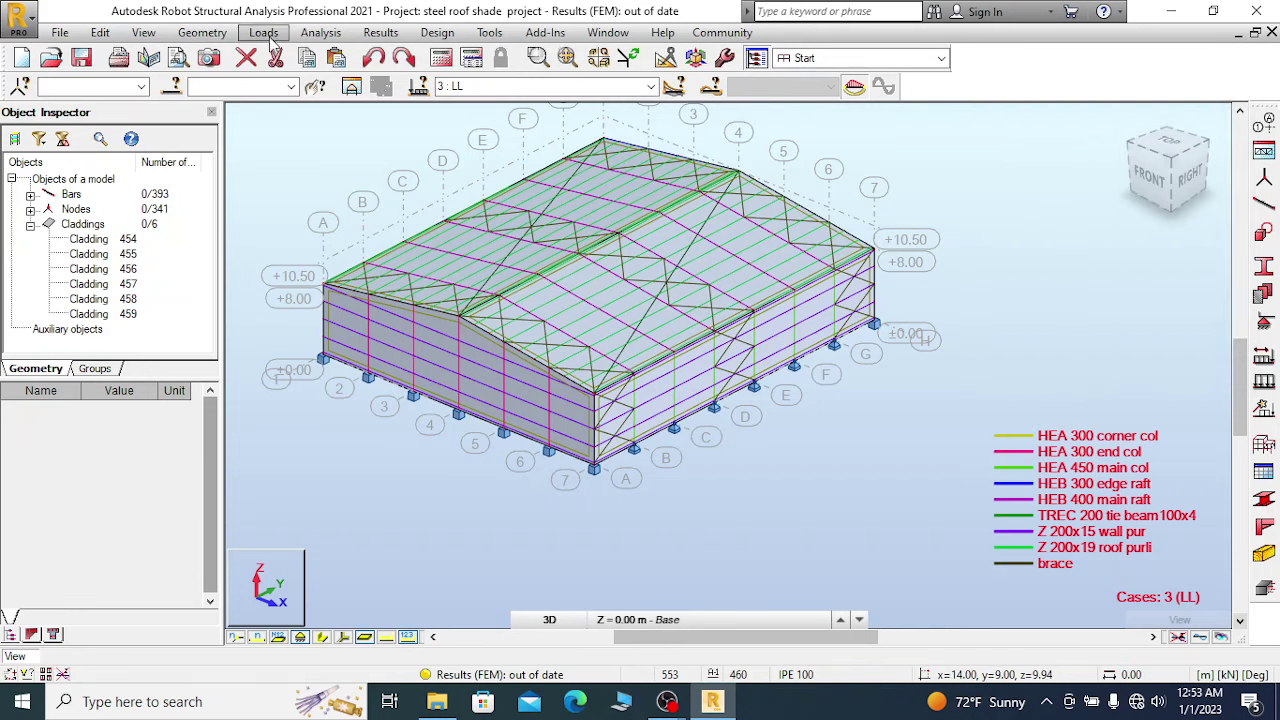
Generate the computational model of the structure and dismiss the calculation messages.
left_click(208, 34)
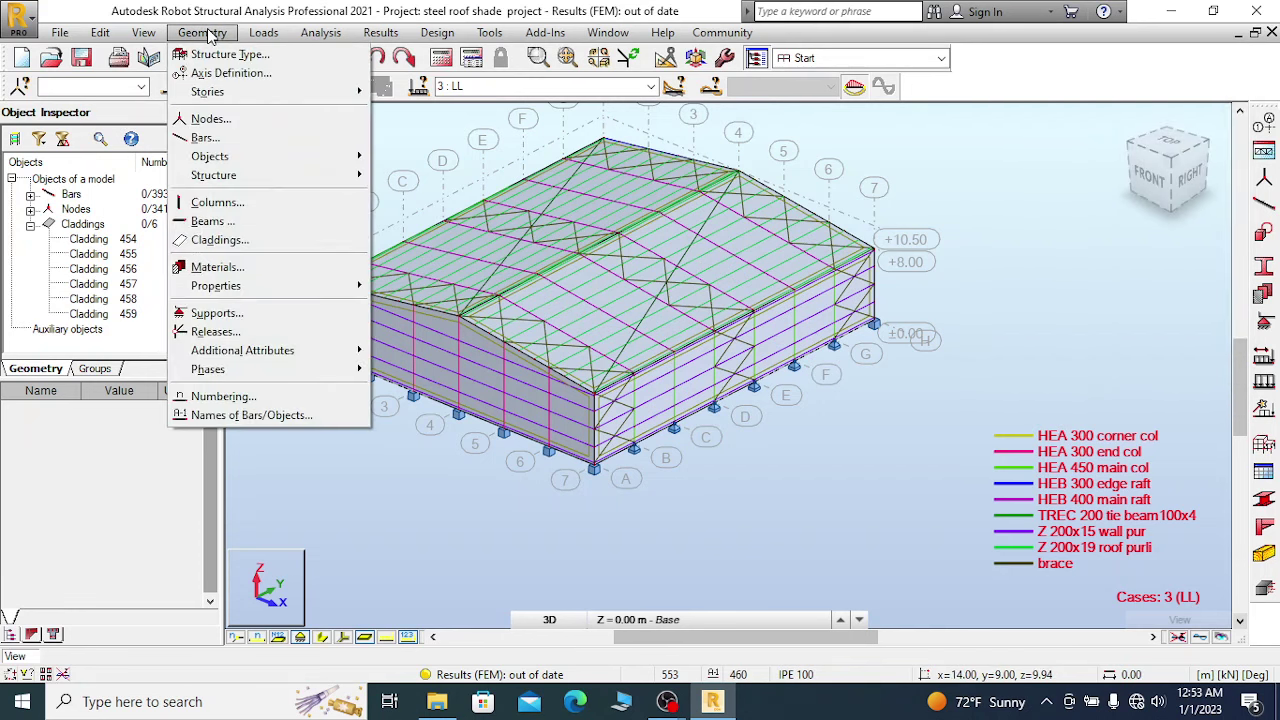
mouse_move(310, 34)
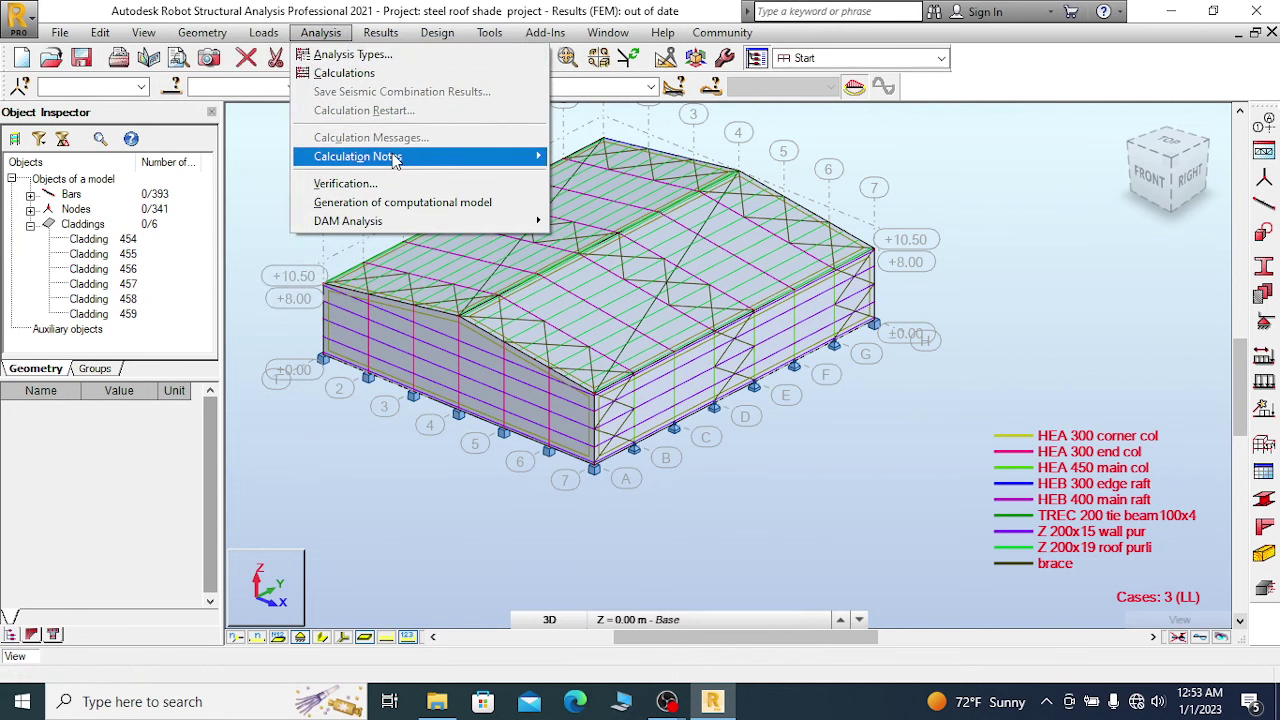
mouse_move(395, 162)
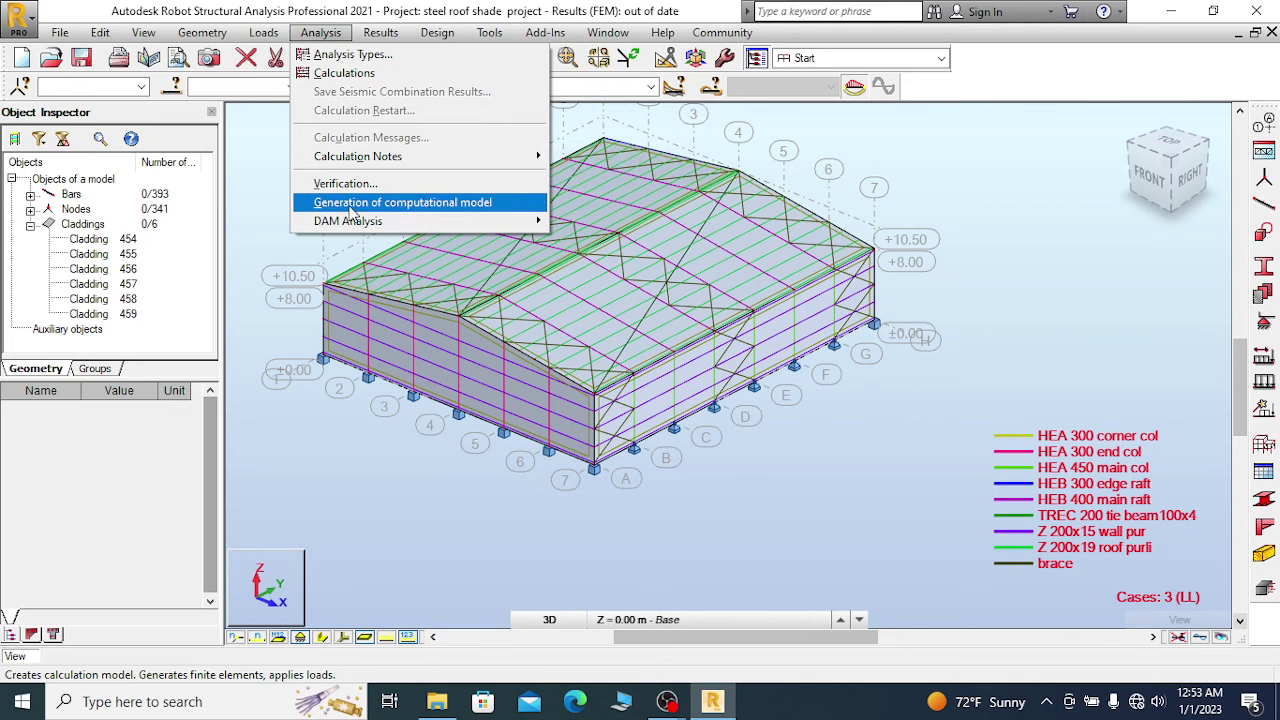
left_click(463, 204)
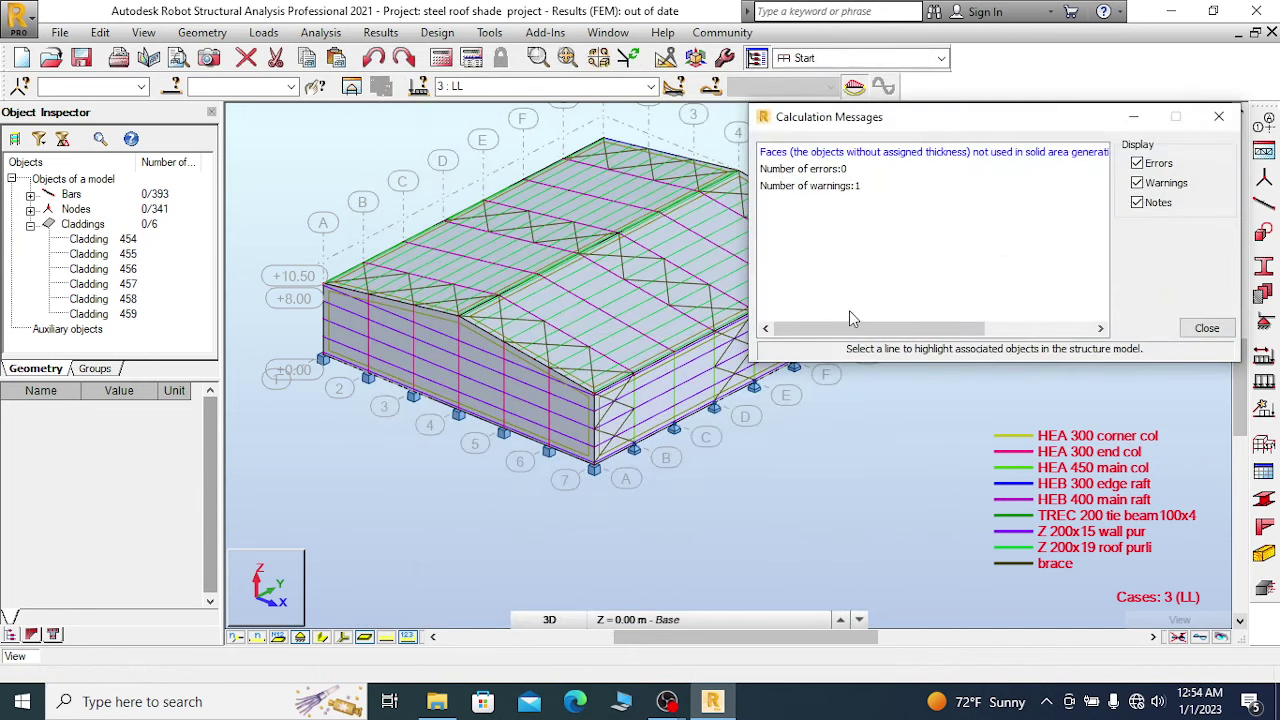
left_click(1206, 328)
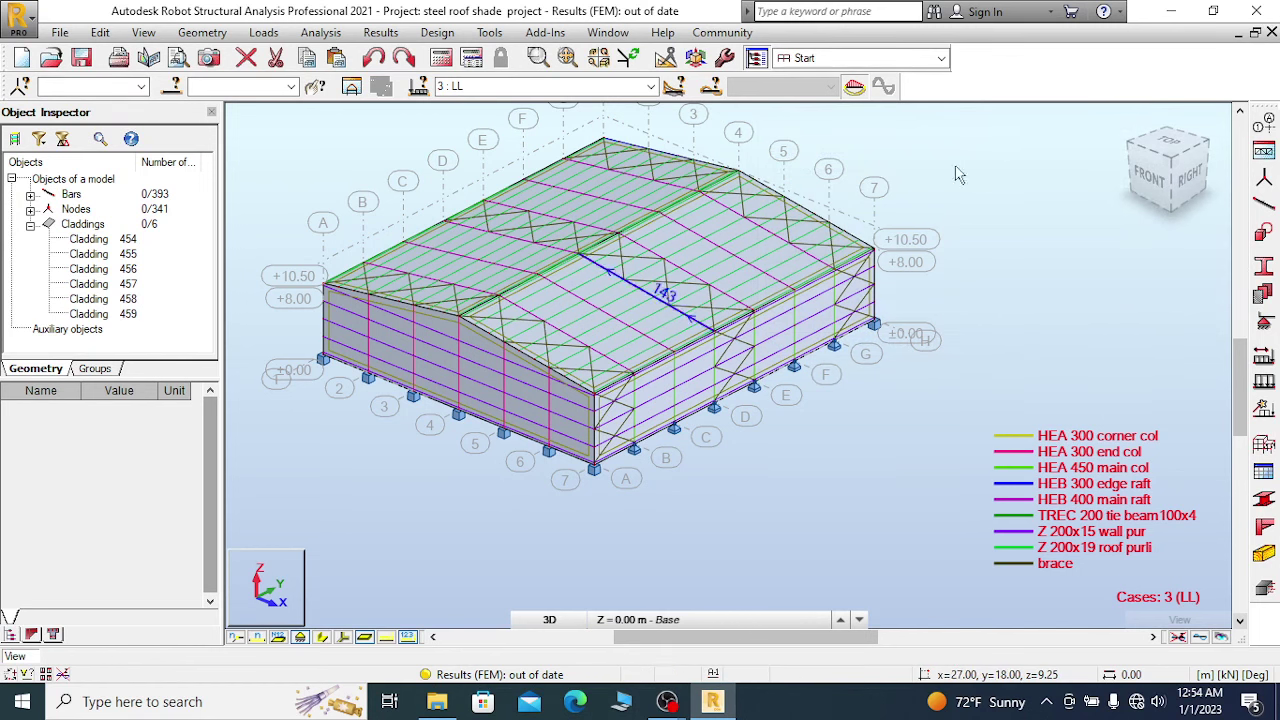
Turn on the display of load distribution regions for the model's loads.
right_click(298, 181)
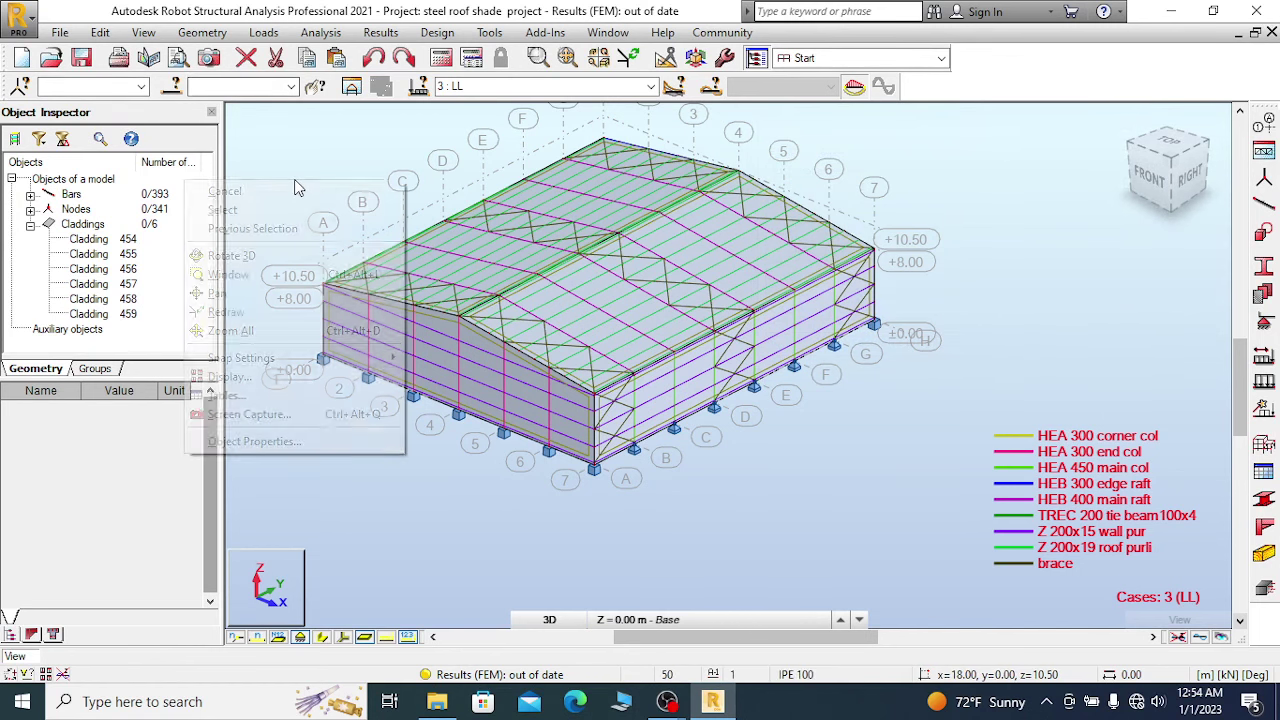
left_click(228, 377)
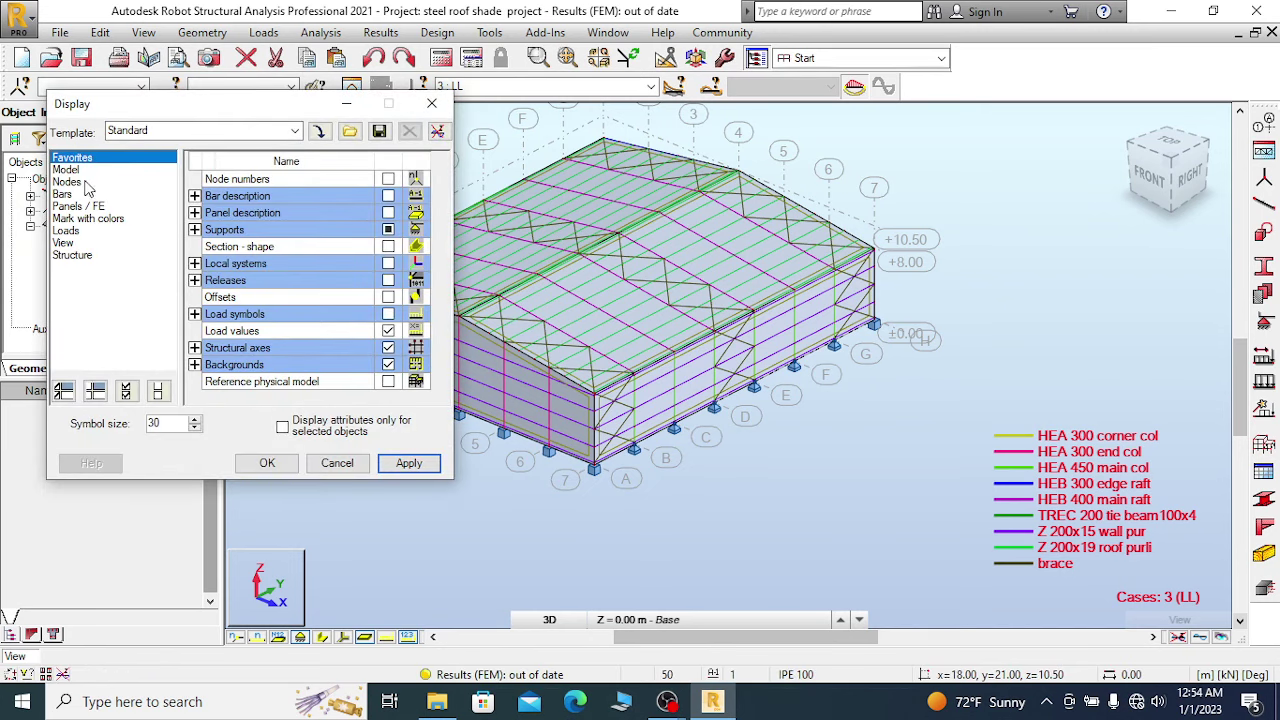
left_click(66, 230)
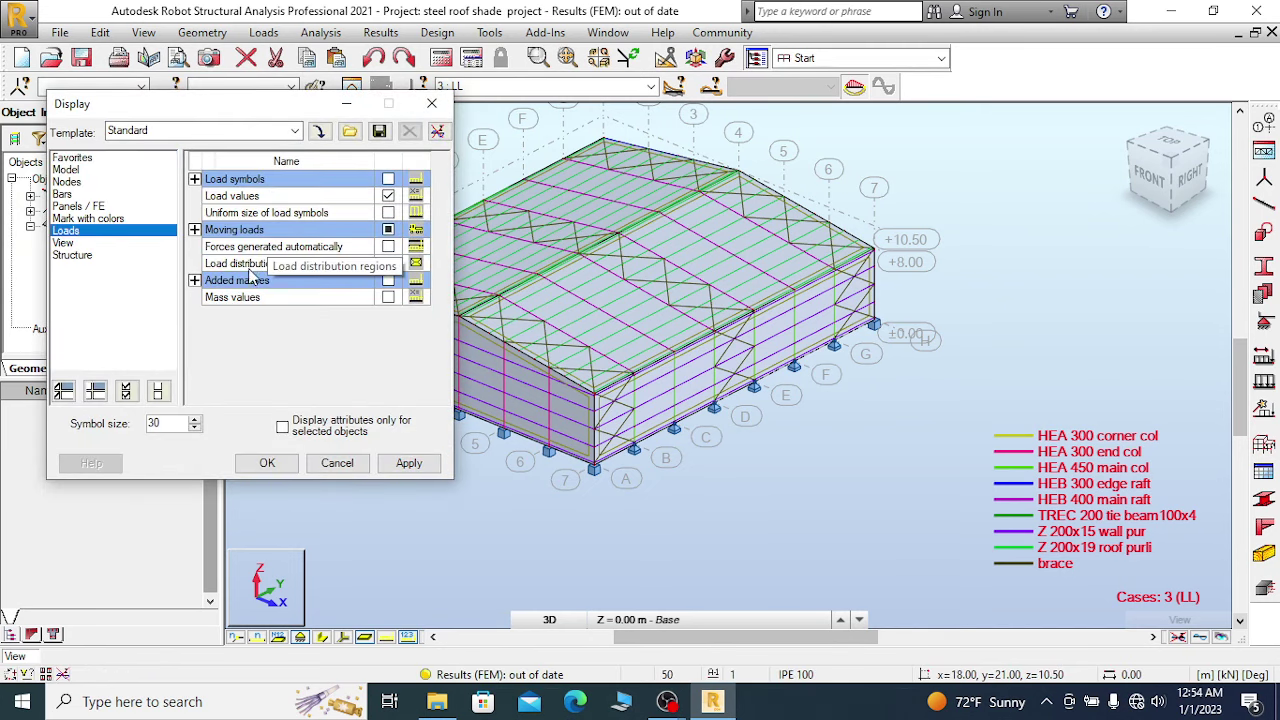
left_click(388, 263)
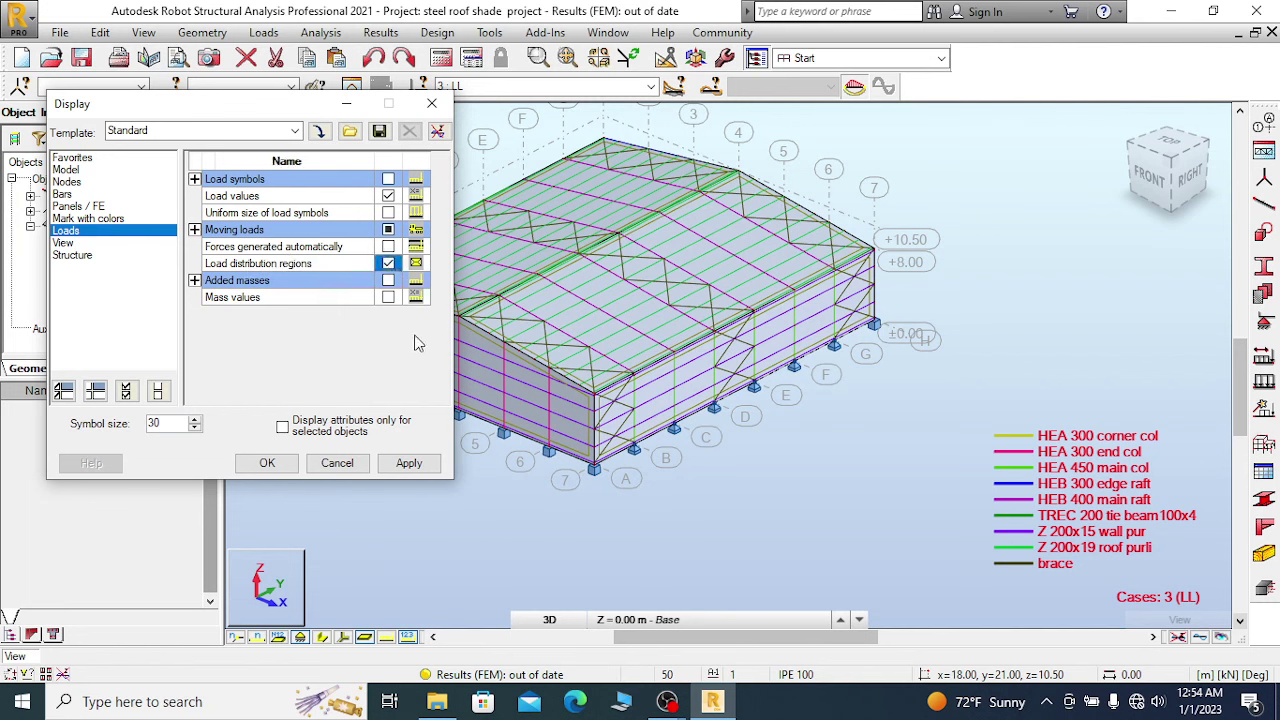
left_click(412, 463)
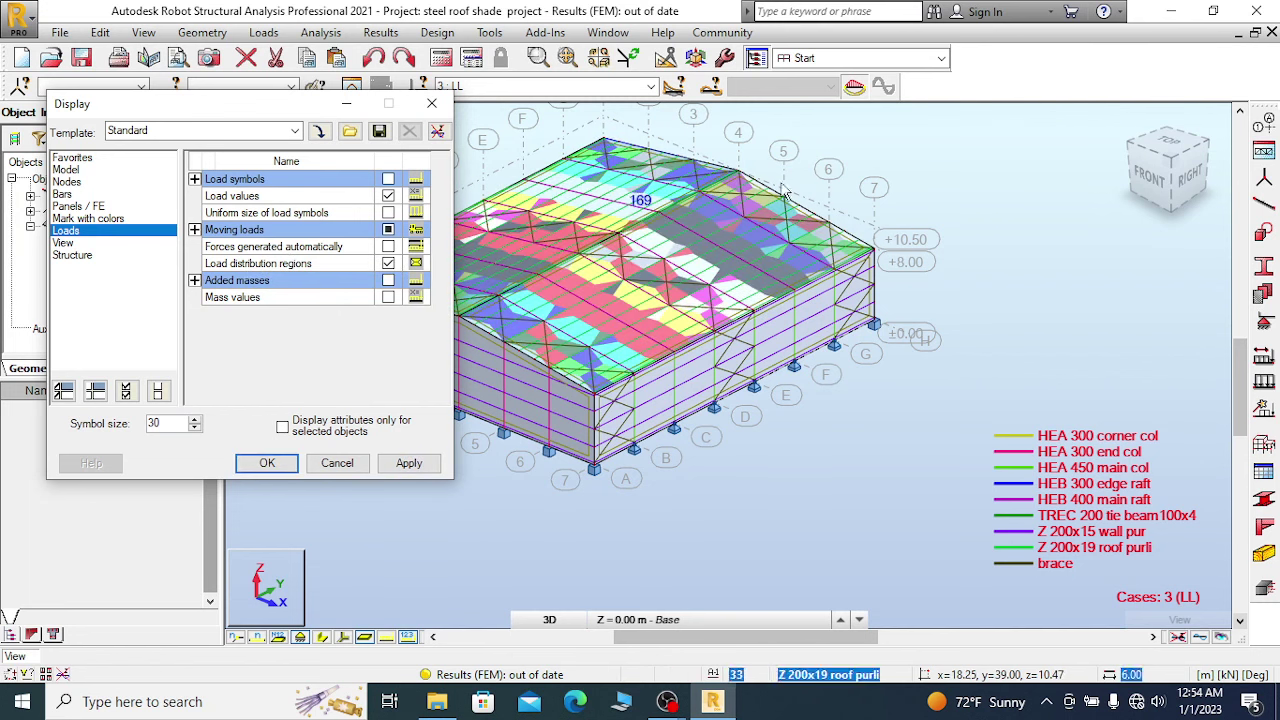
Examine how the coloured load distribution regions divide both roof slopes around the purlins and braces.
scroll(707, 250, "down", 2)
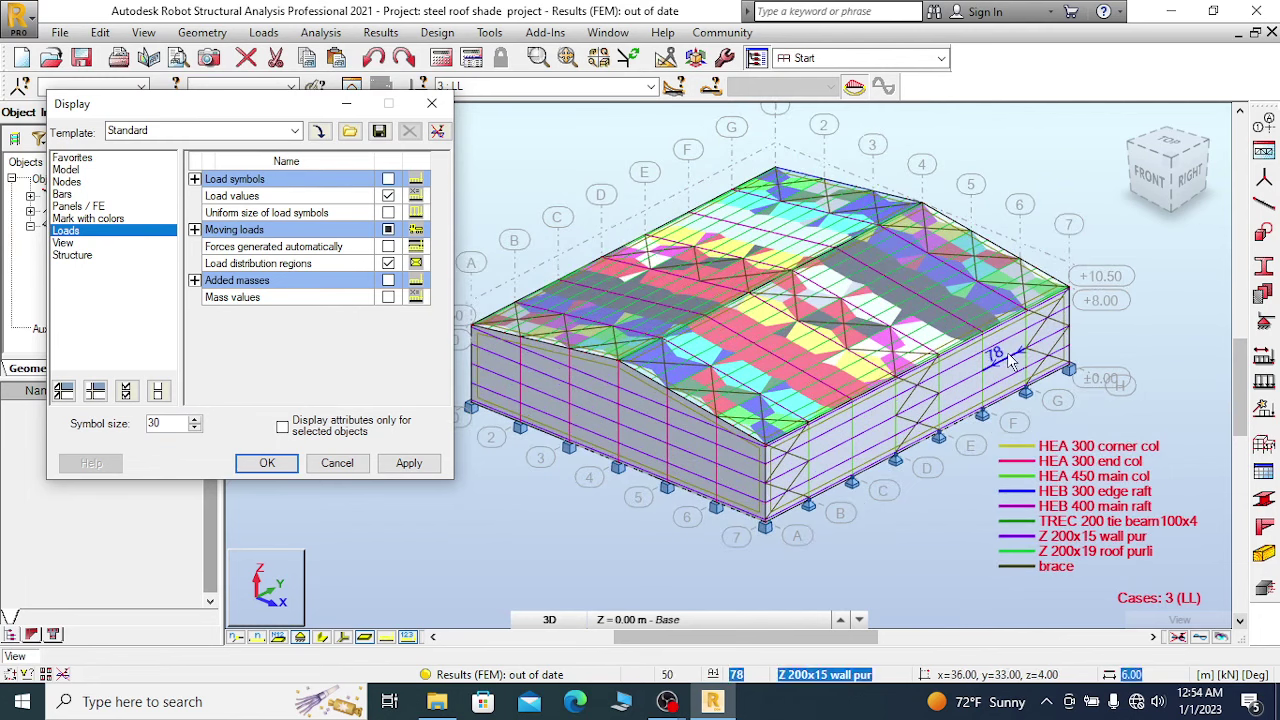
scroll(898, 336, "up", 4)
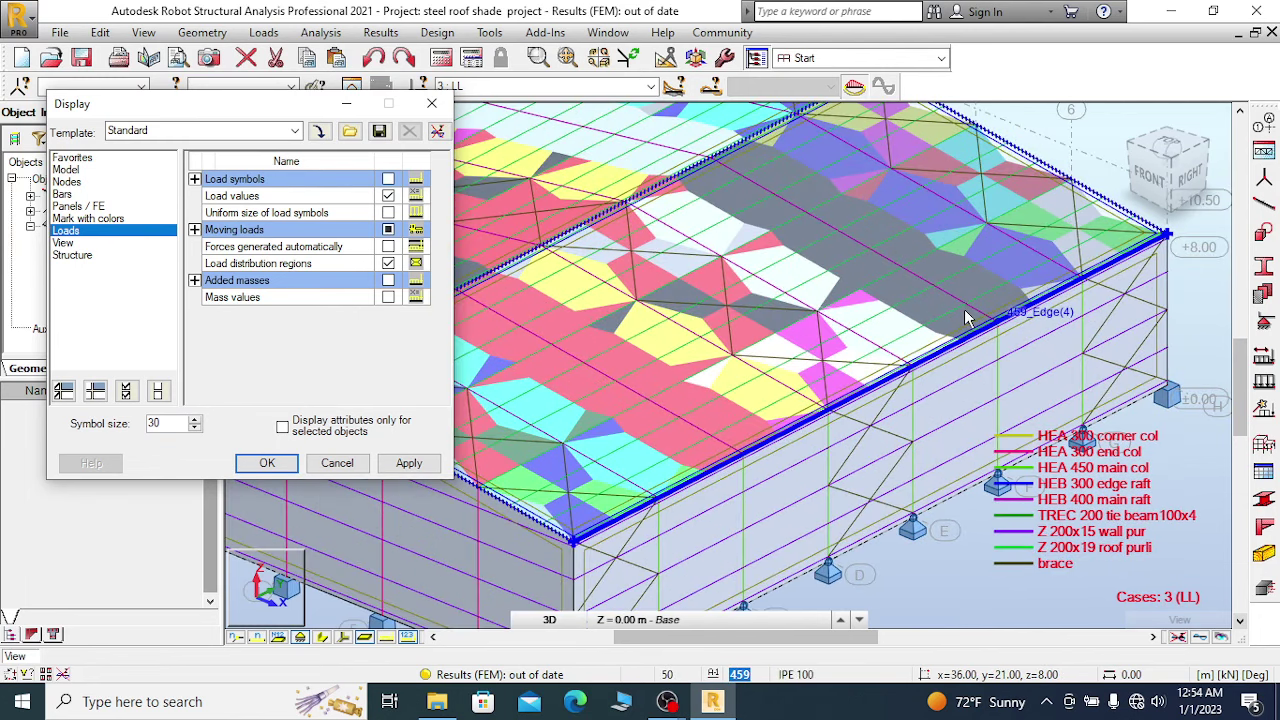
scroll(966, 318, "down", 5)
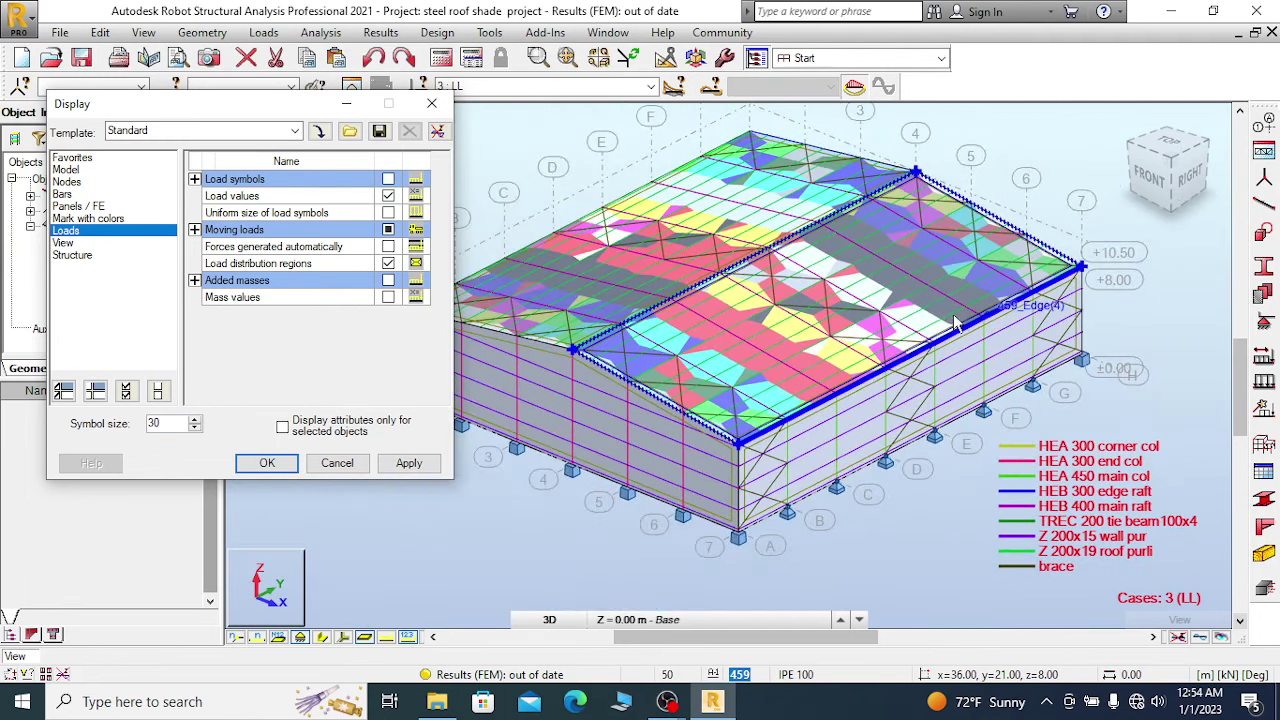
scroll(800, 403, "up", 4)
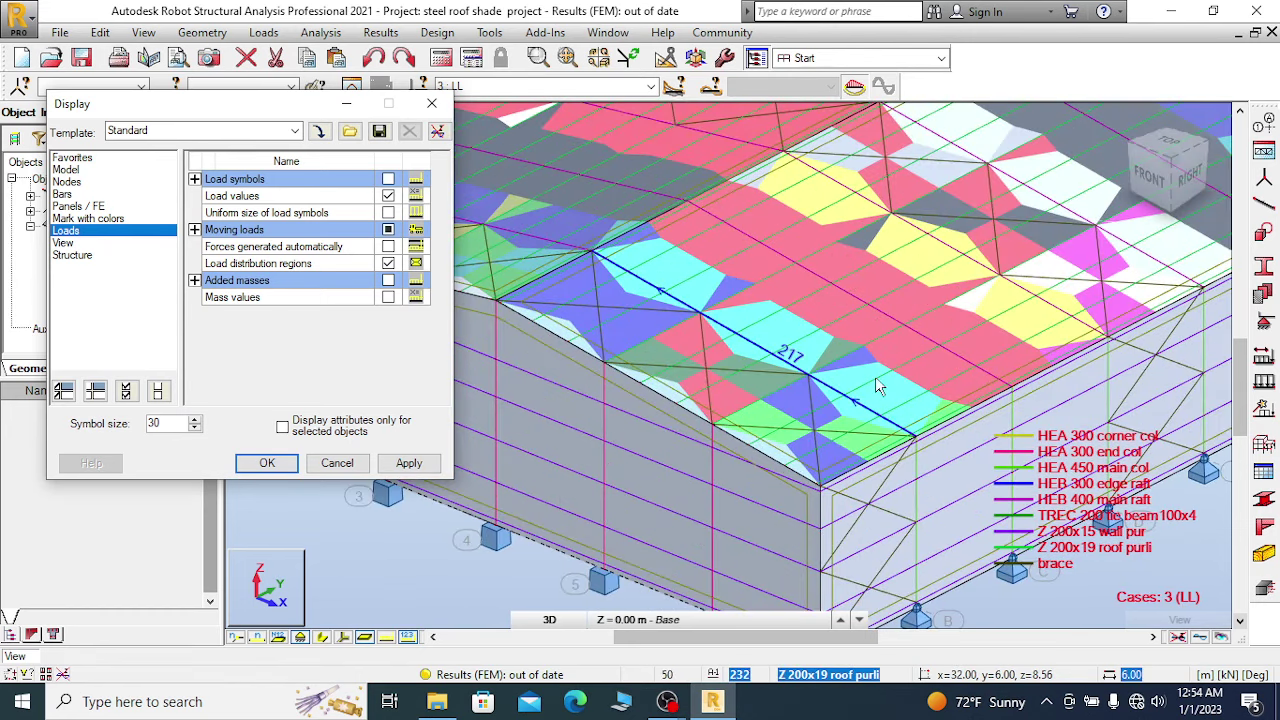
scroll(803, 315, "down", 2)
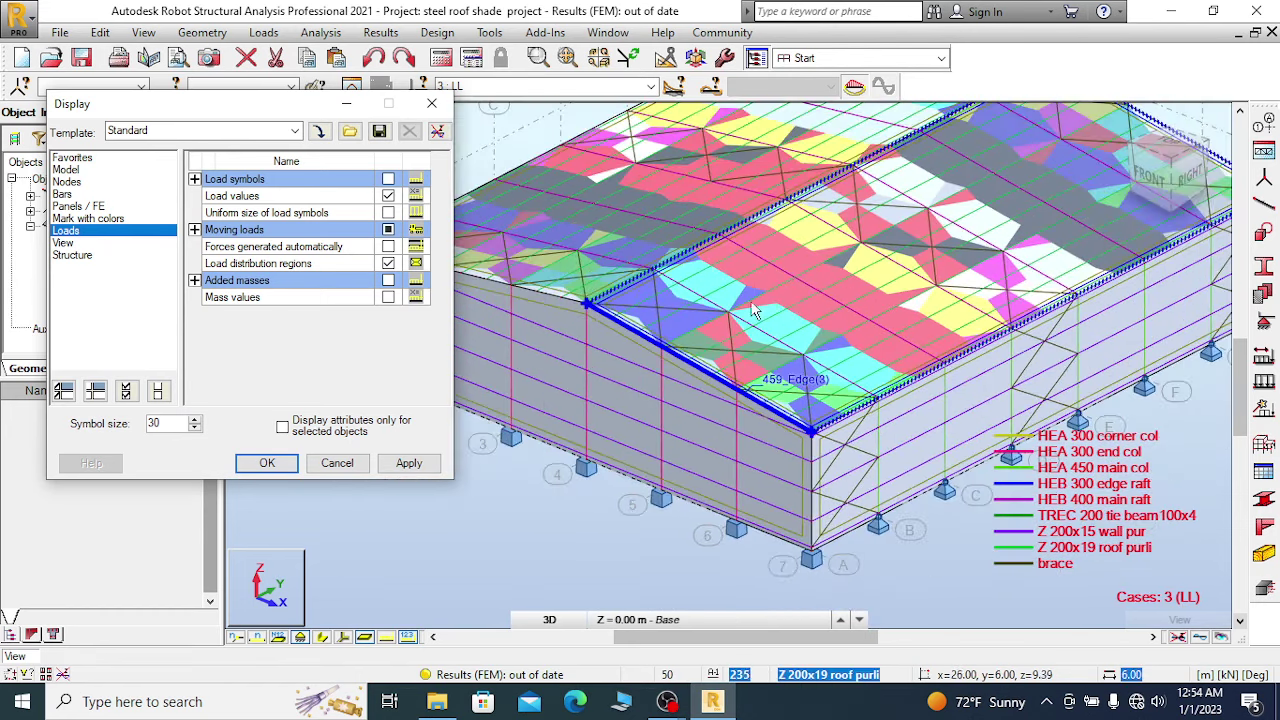
scroll(755, 312, "down", 3)
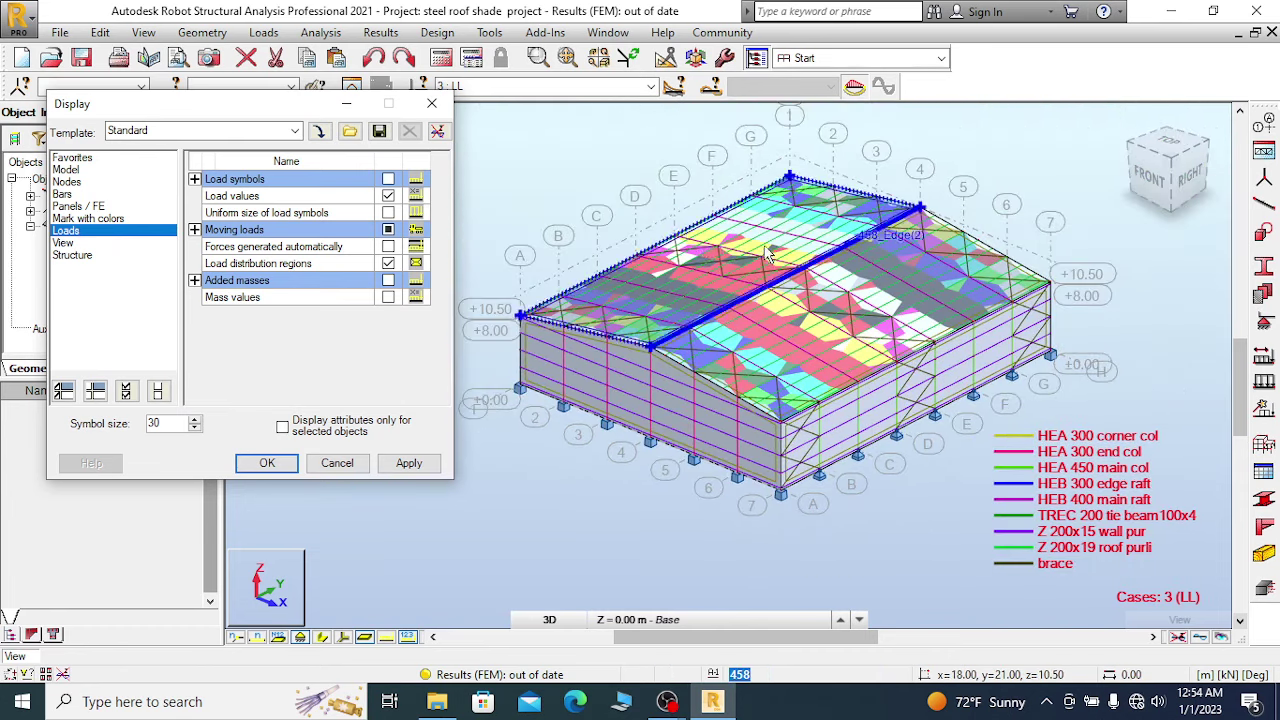
scroll(768, 256, "up", 3)
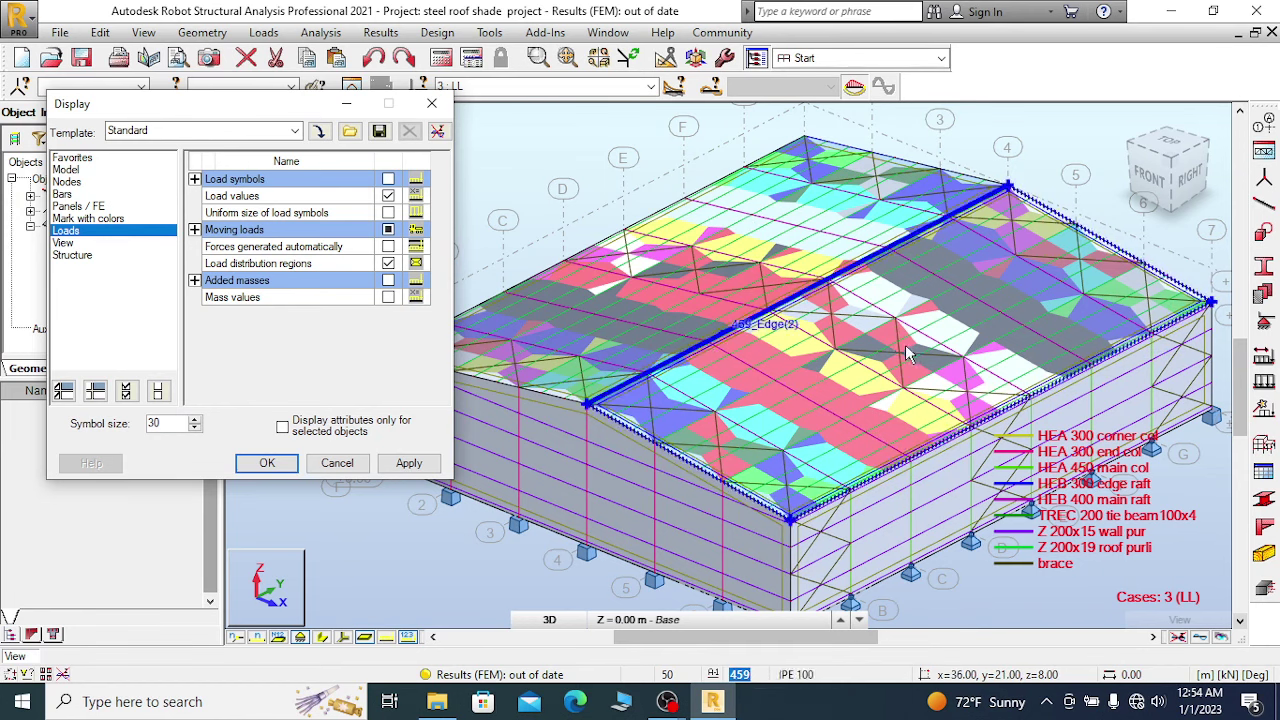
scroll(907, 352, "down", 3)
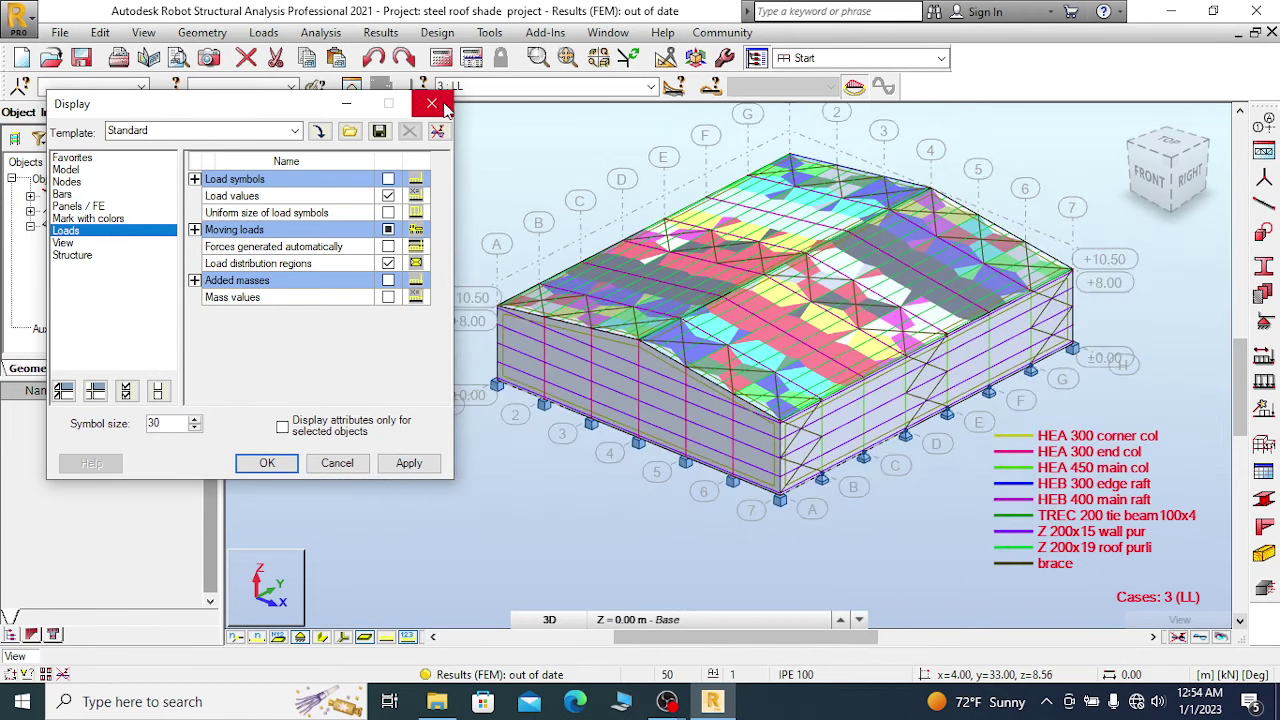
left_click(432, 104)
middle_click_drag(430, 150, 330, 140)
right_click(316, 136)
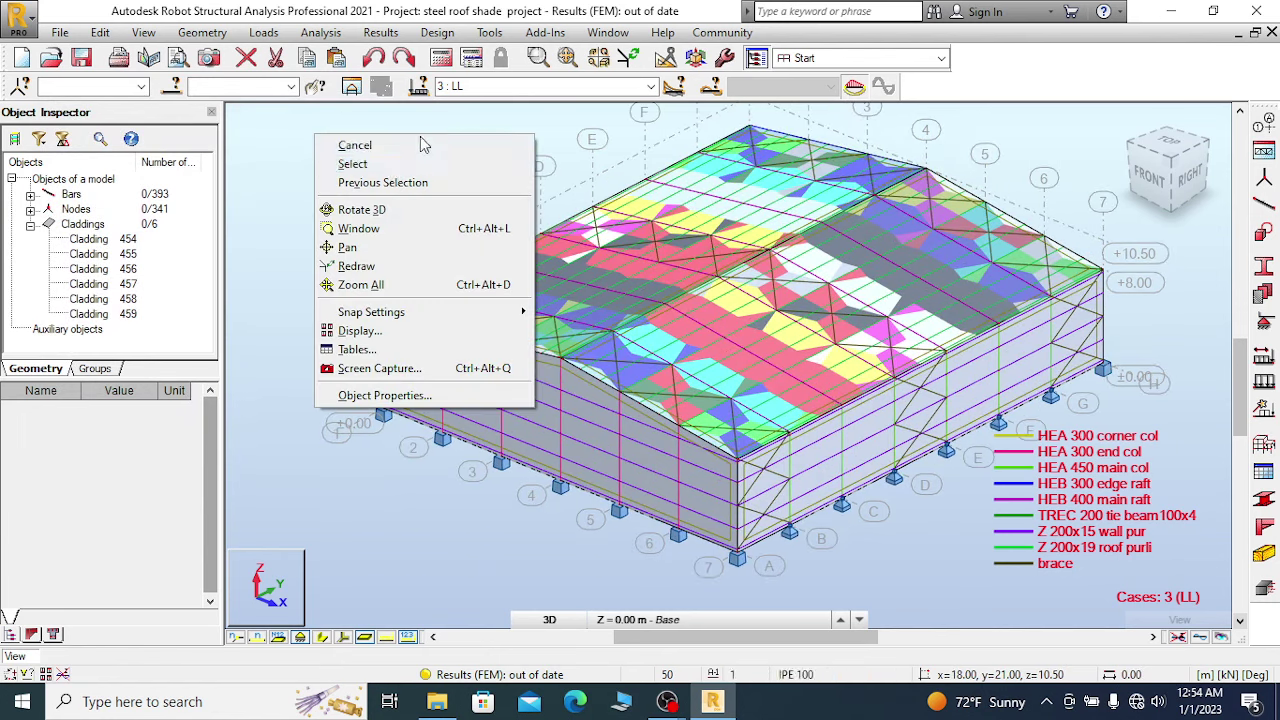
left_click(358, 145)
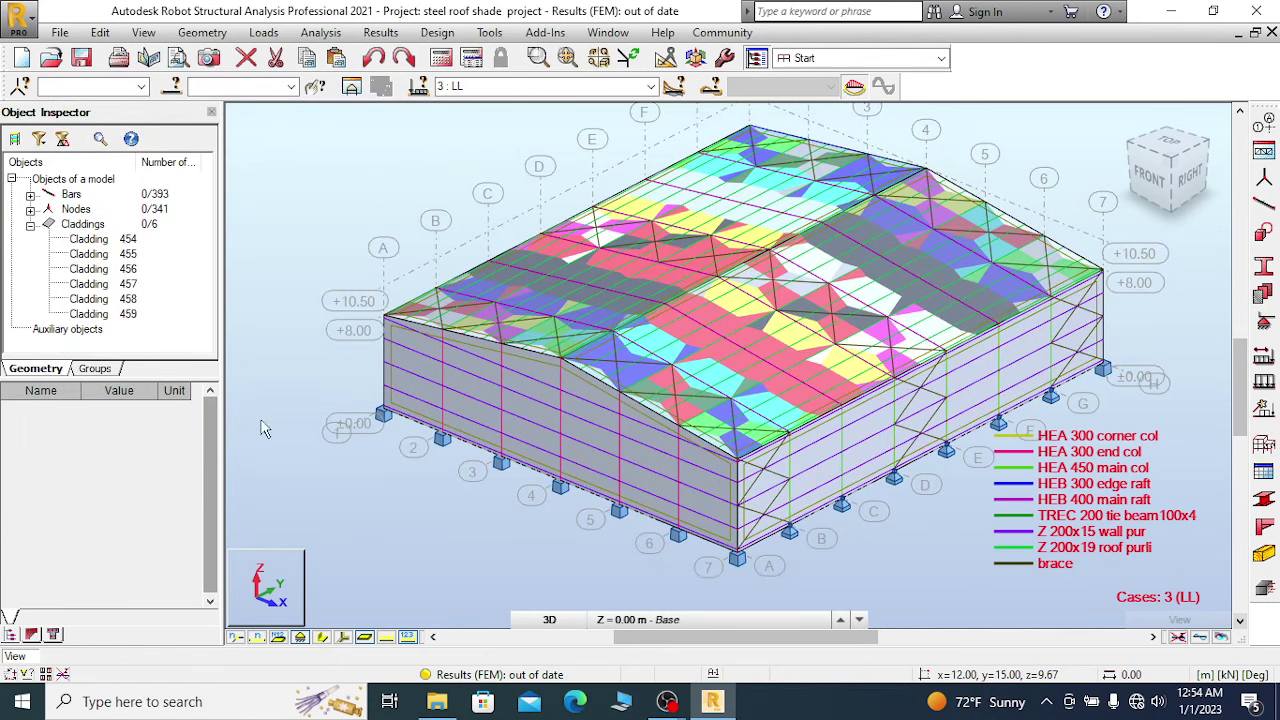
Turn off the display of load distribution regions on the model.
right_click(458, 533)
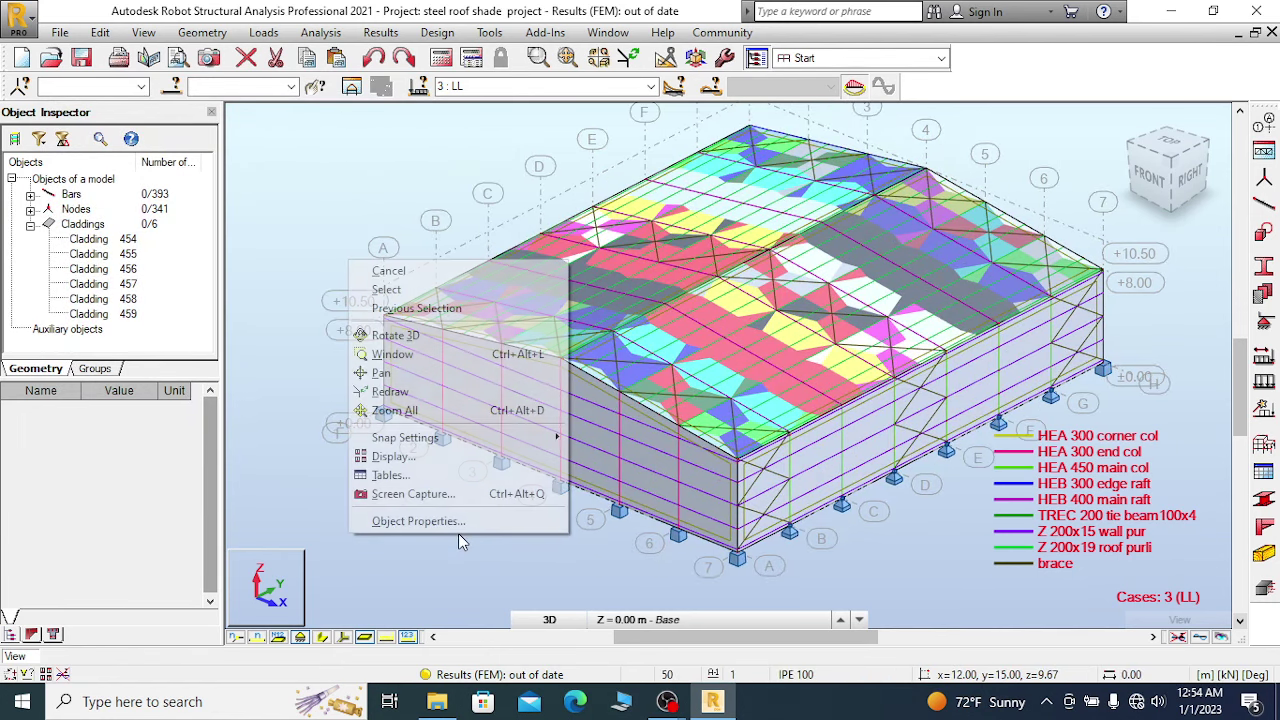
left_click(398, 457)
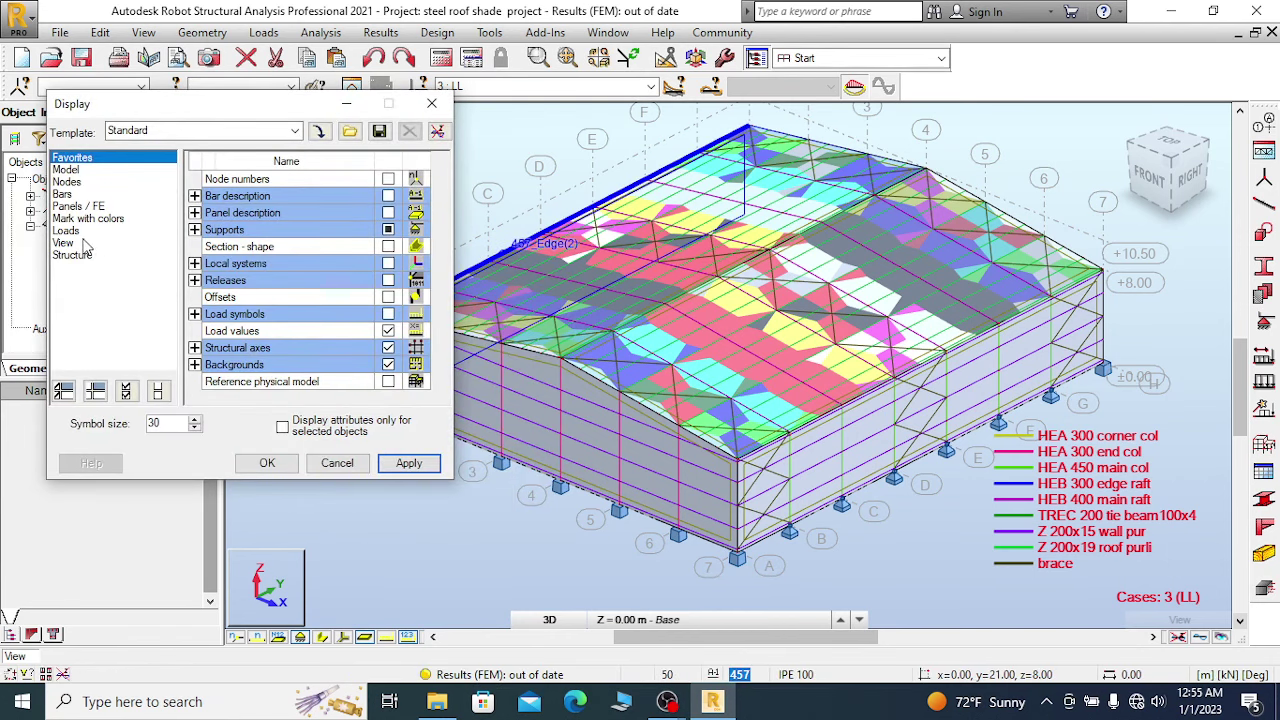
left_click(66, 231)
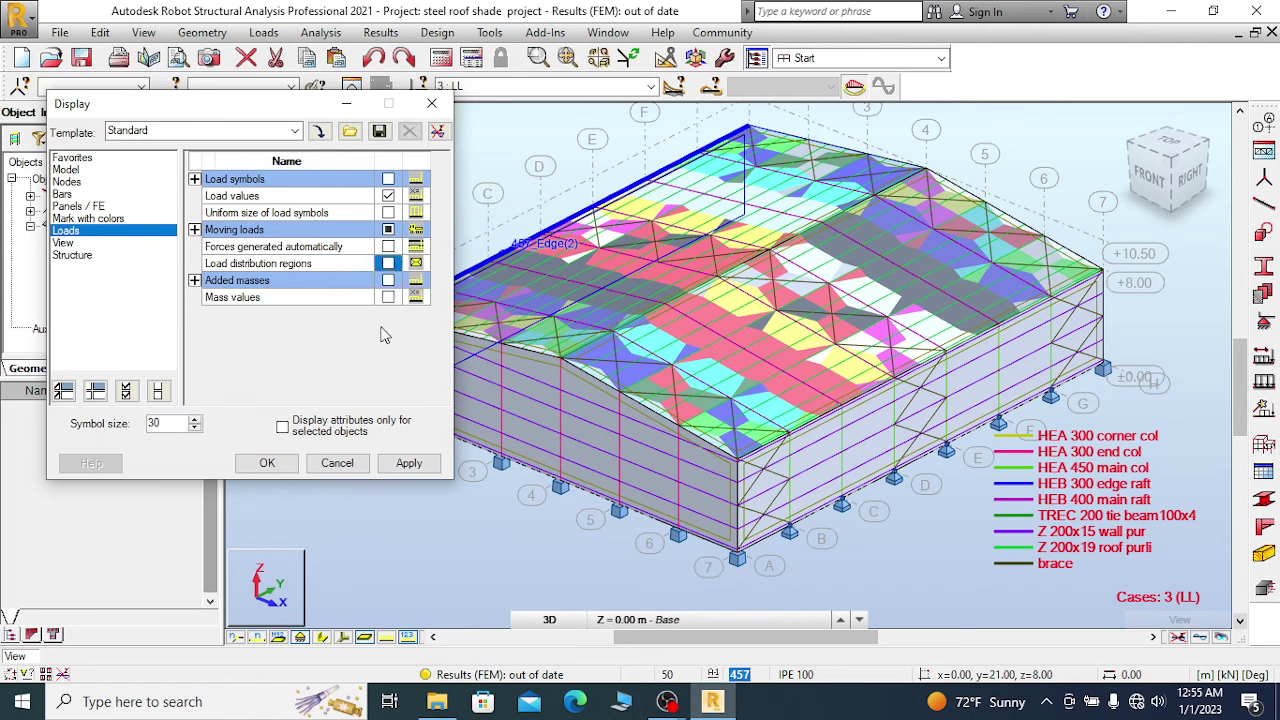
left_click(409, 463)
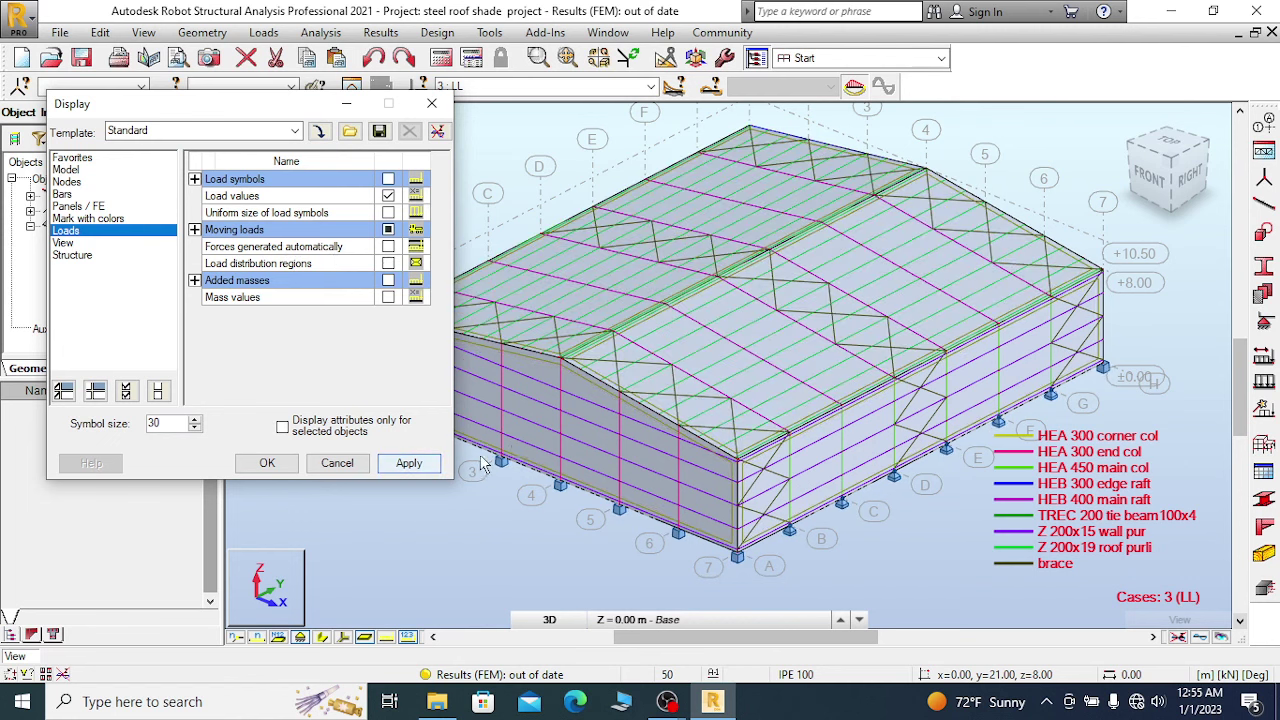
scroll(818, 228, "up", 3)
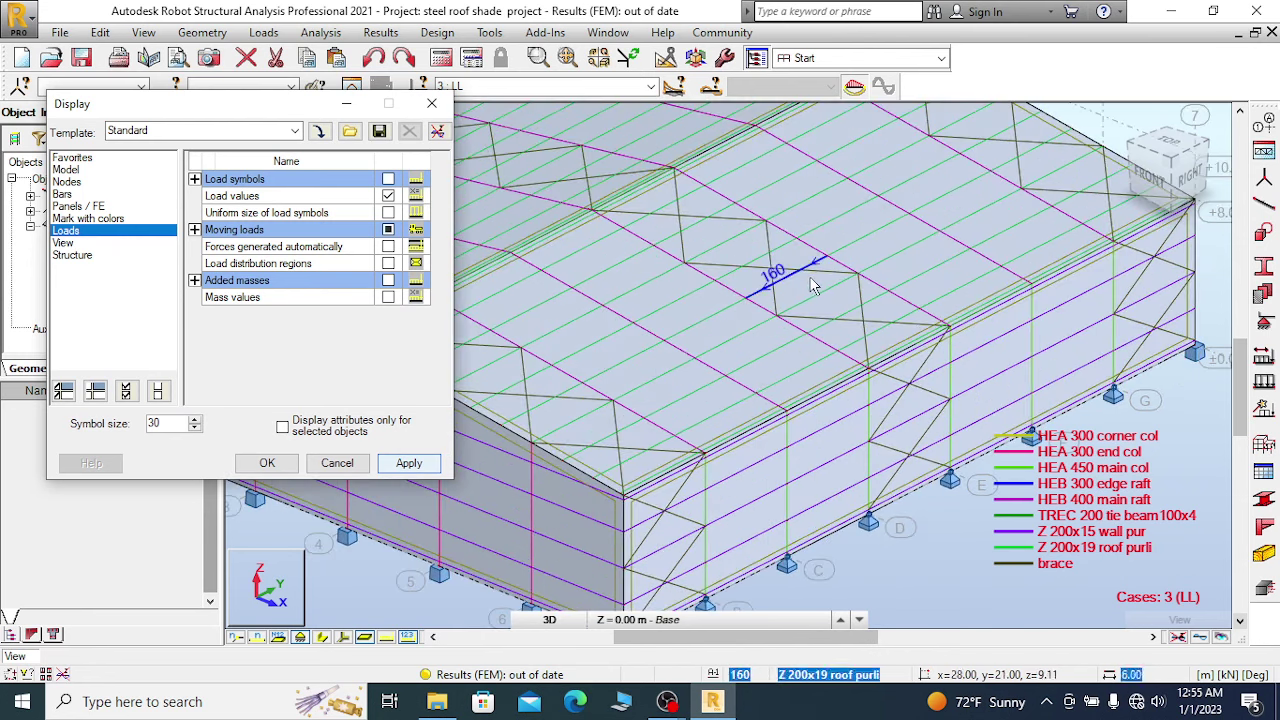
scroll(776, 266, "up", 3)
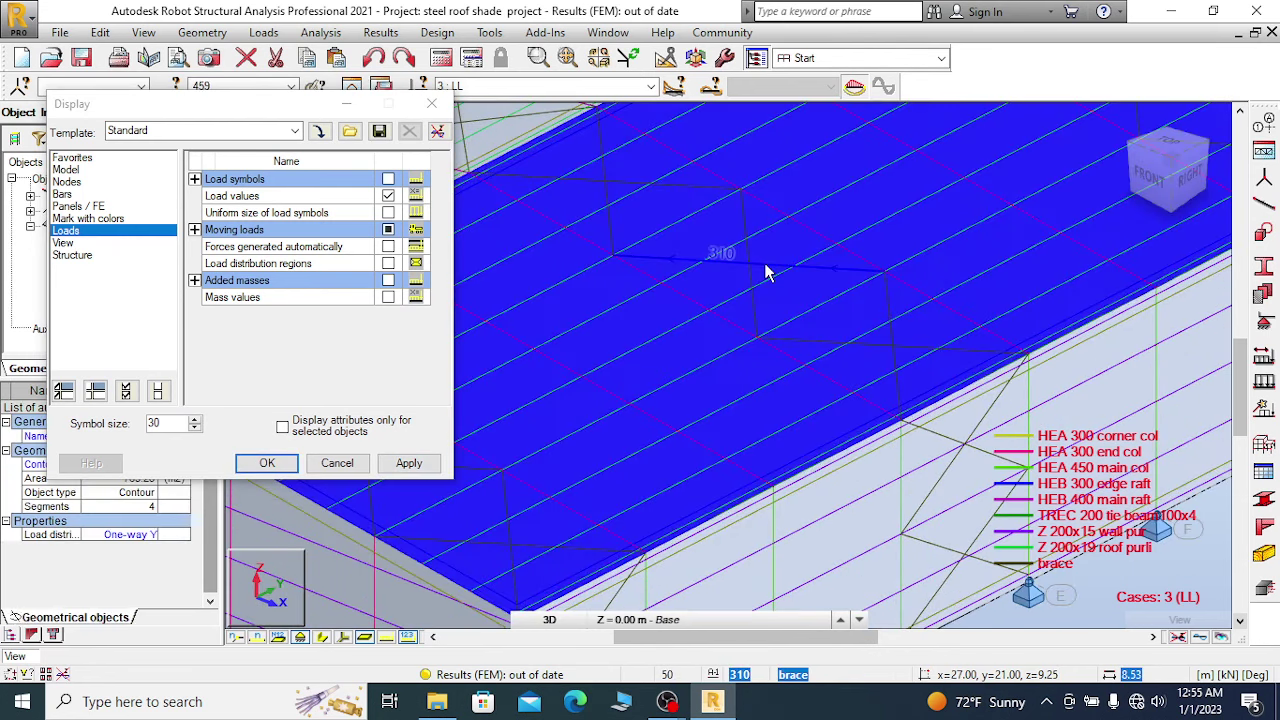
left_click(821, 250)
left_click(821, 250)
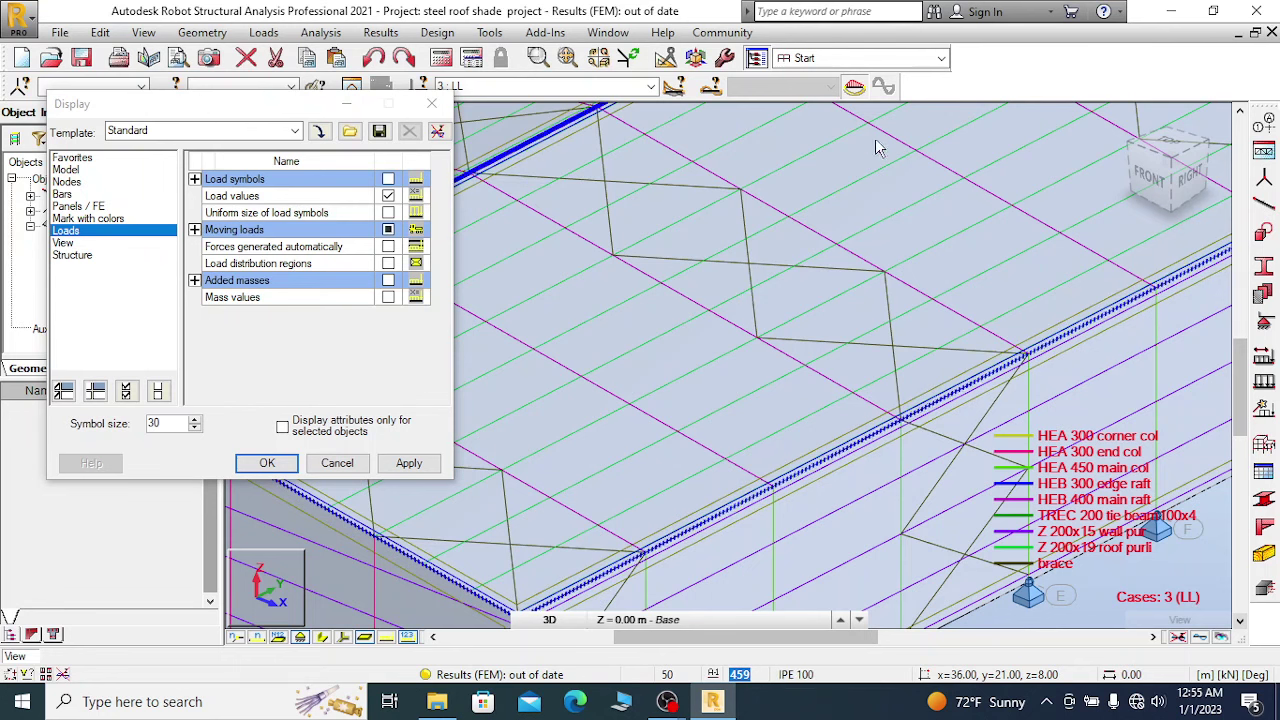
scroll(750, 285, "up", 2)
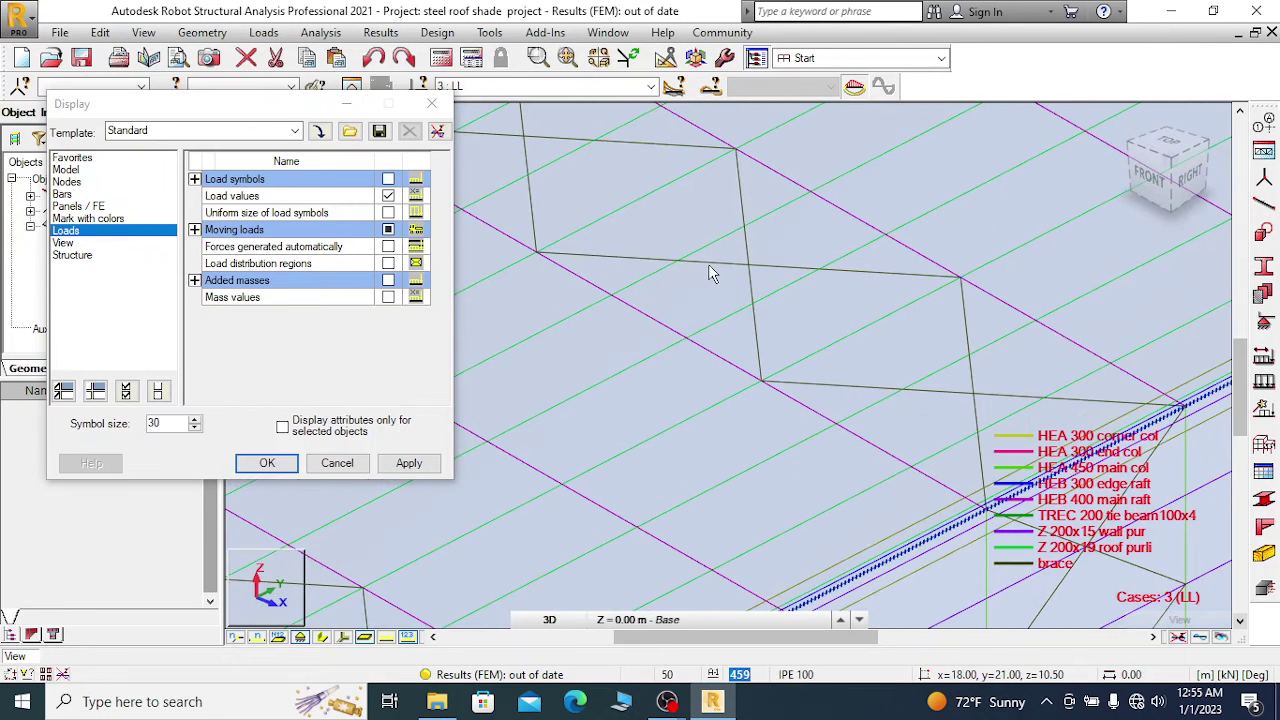
right_click(715, 260)
left_click(638, 271)
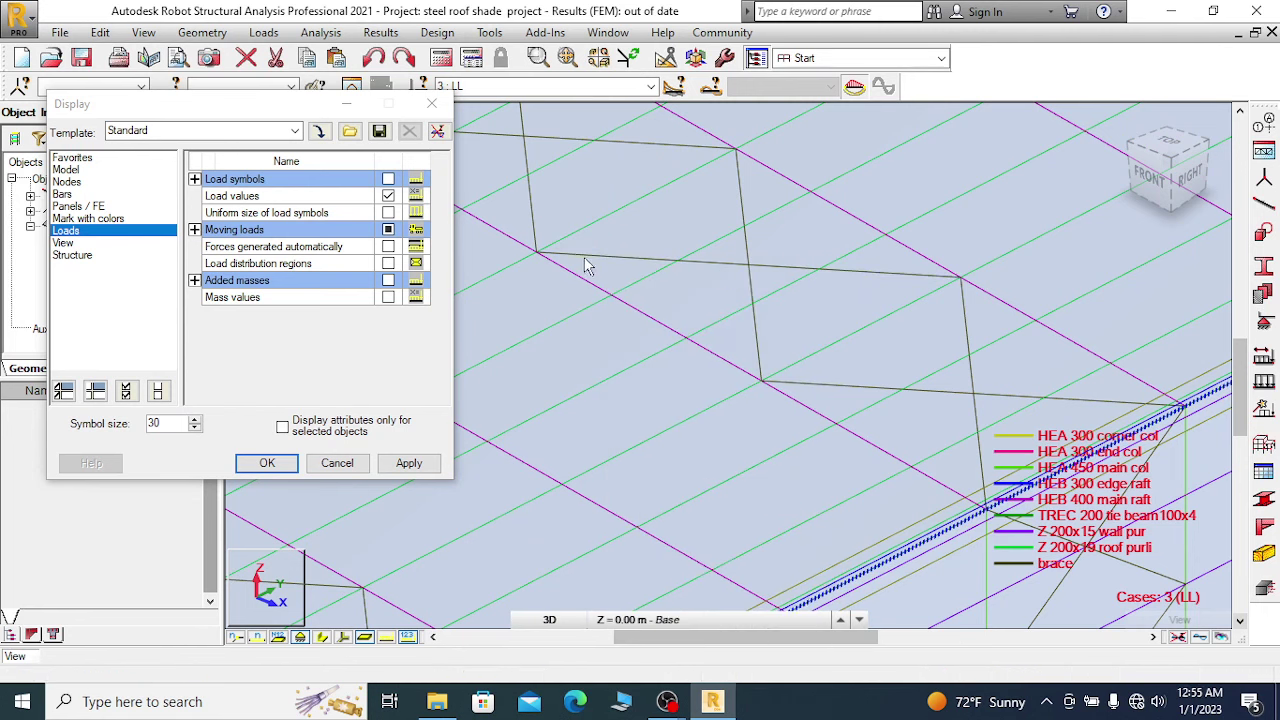
left_click(586, 255)
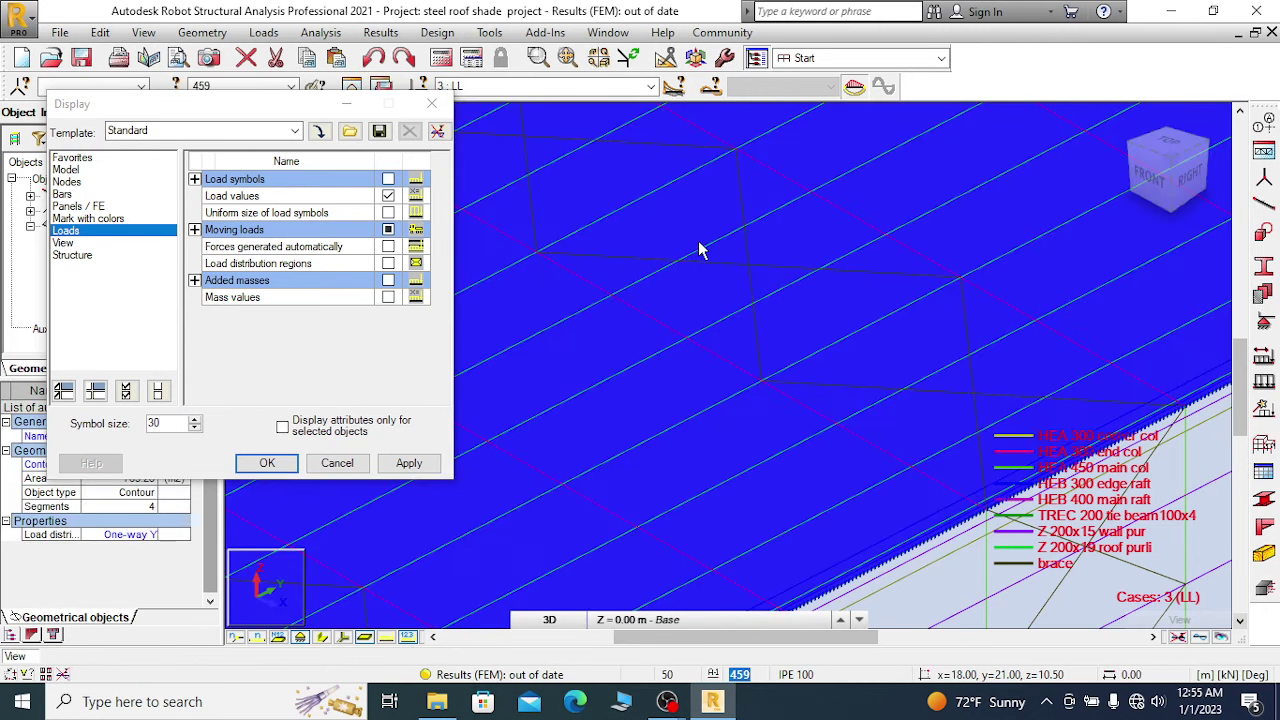
key("Escape")
scroll(707, 240, "down", 5)
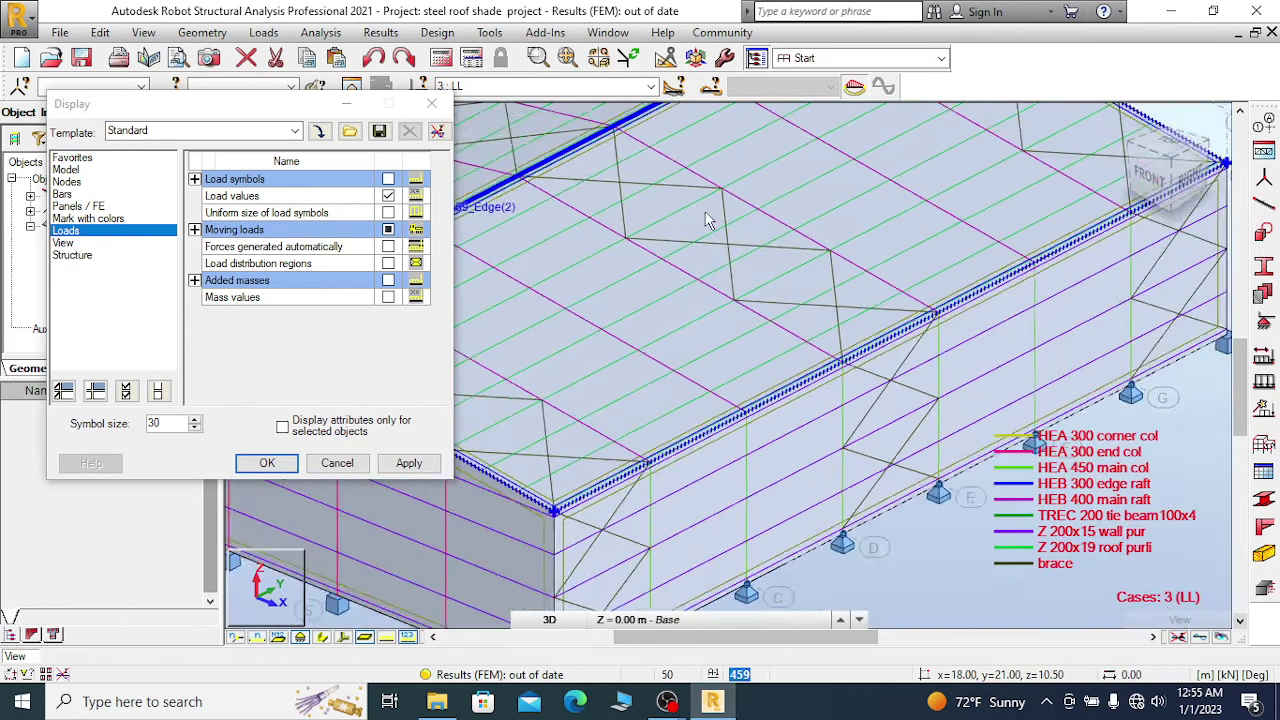
Hide the cladding panels and select all brace bars by the cross-section of one roof brace.
left_click(365, 639)
scroll(696, 292, "up", 4)
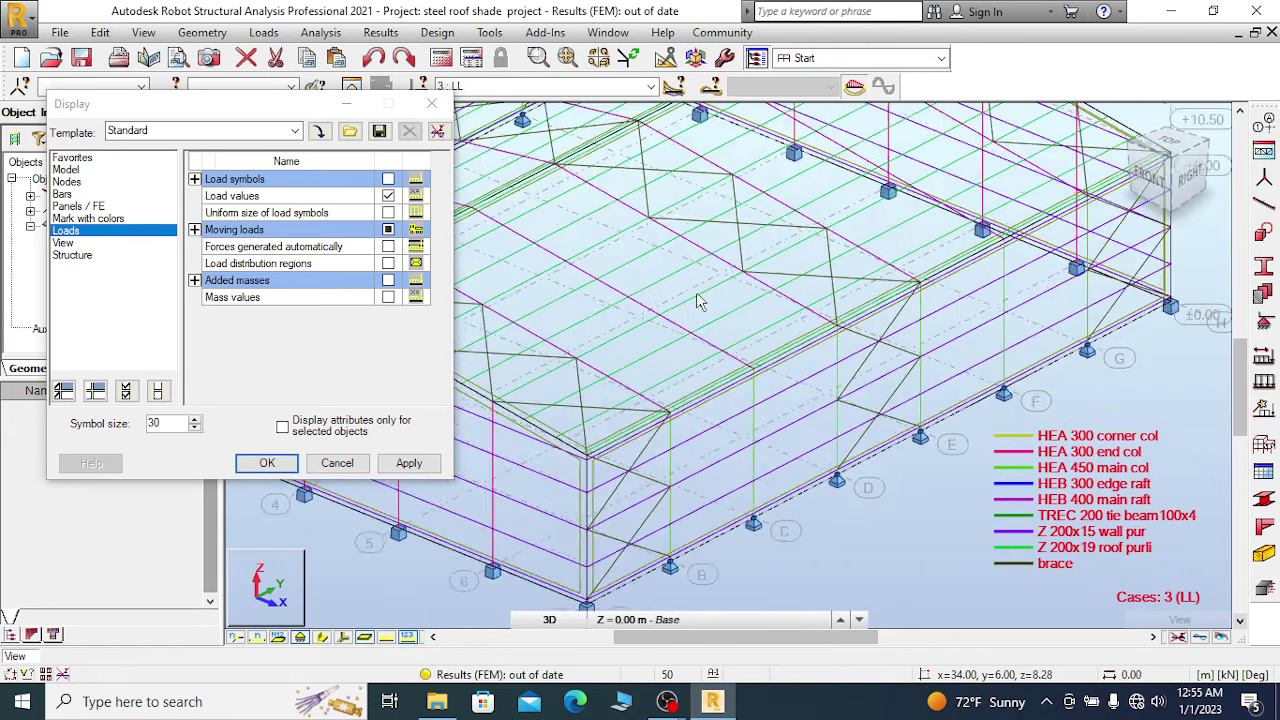
left_click(660, 282)
right_click(558, 272)
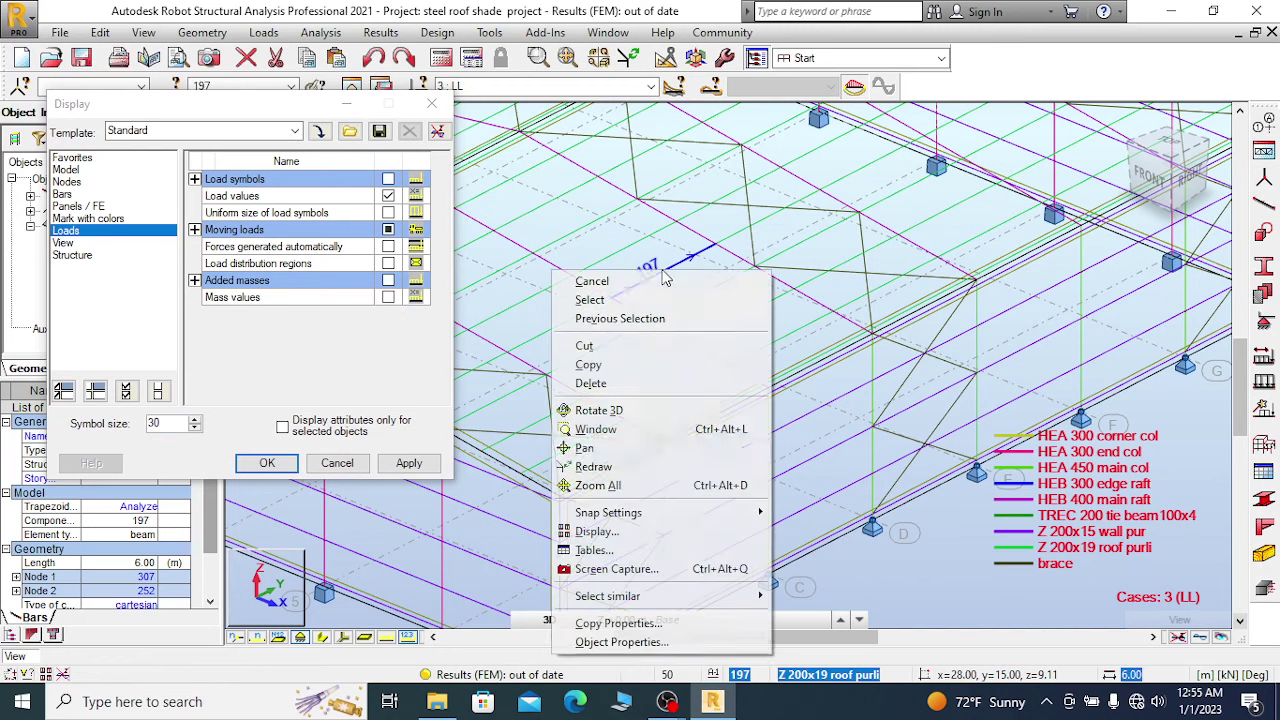
left_click(751, 300)
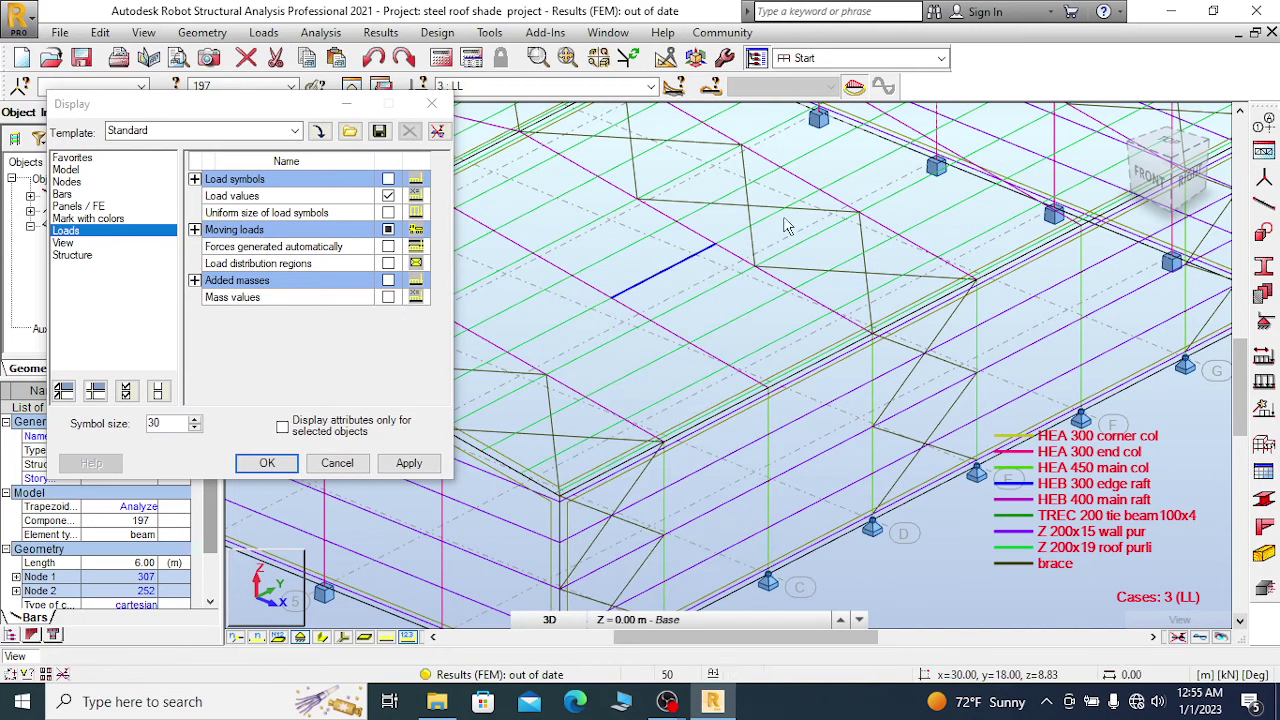
right_click(745, 208)
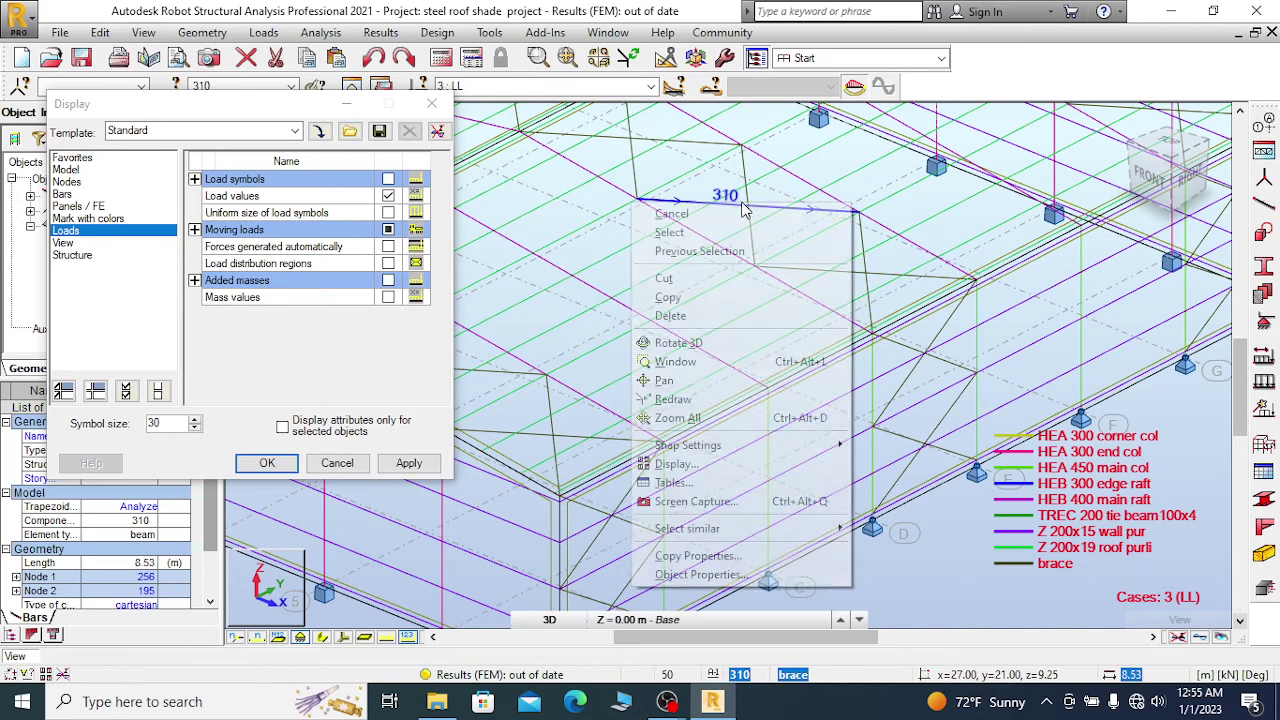
mouse_move(731, 537)
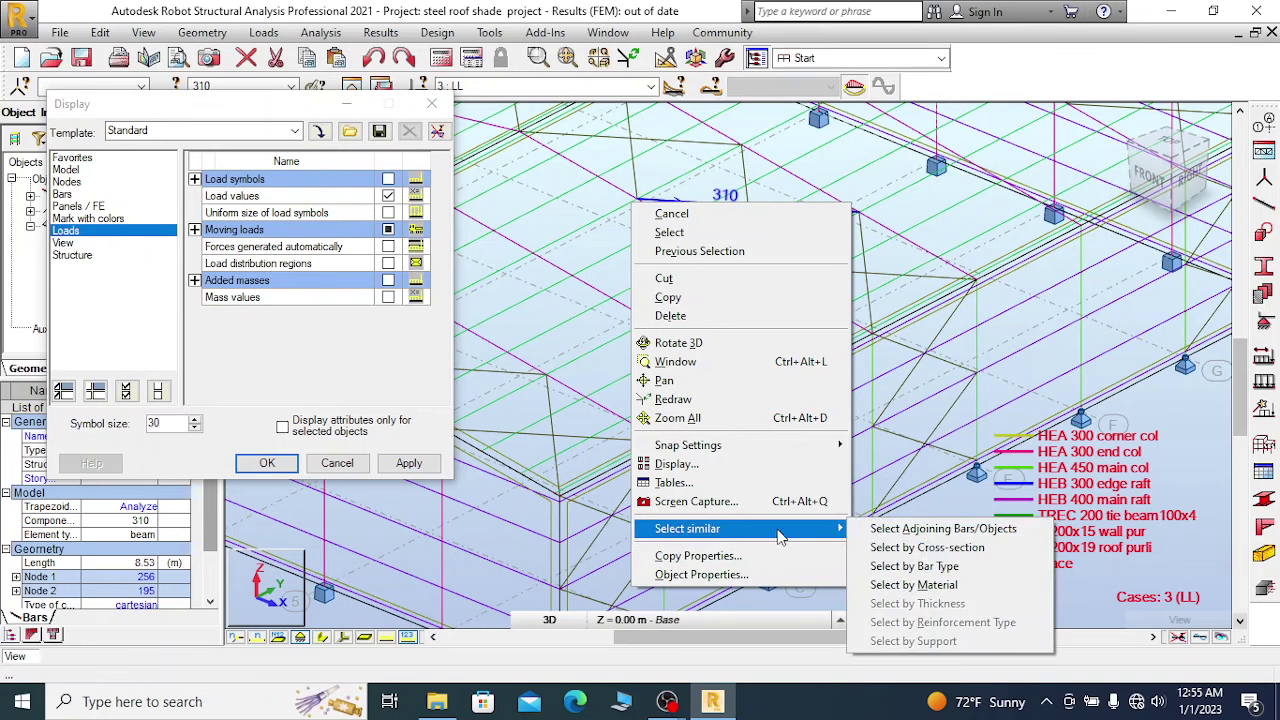
left_click(958, 548)
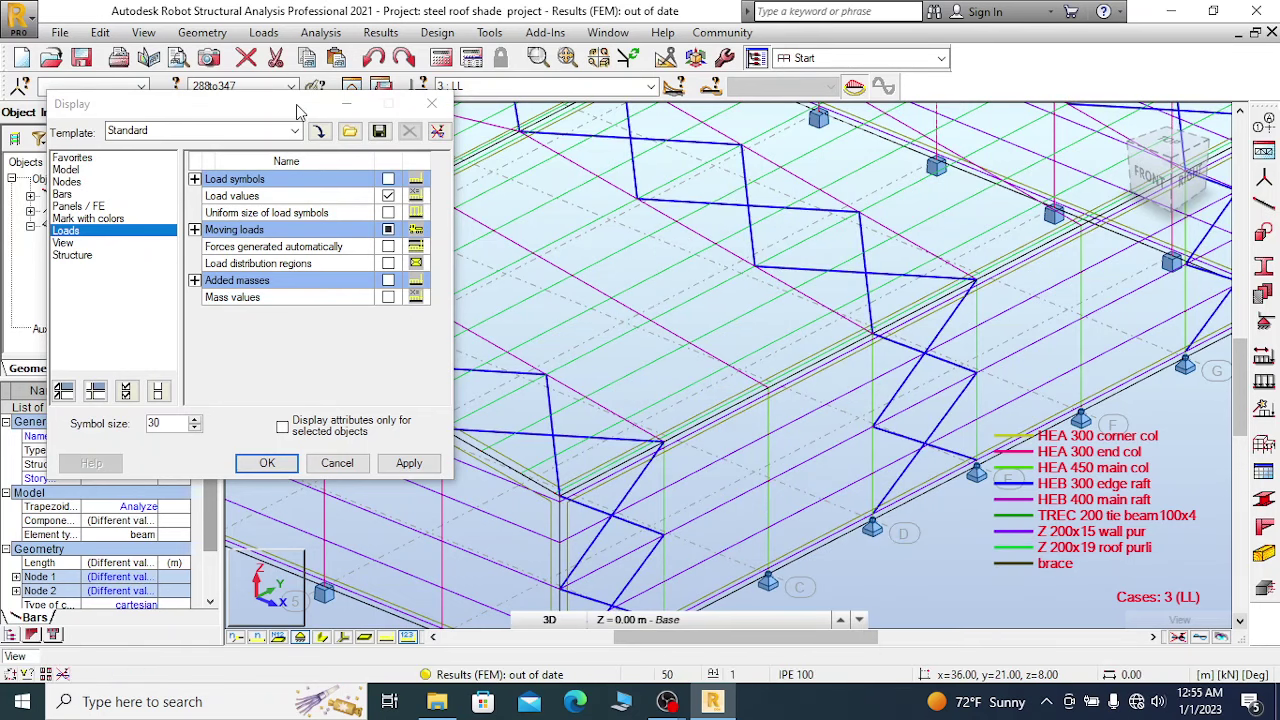
left_click_drag(296, 110, 946, 131)
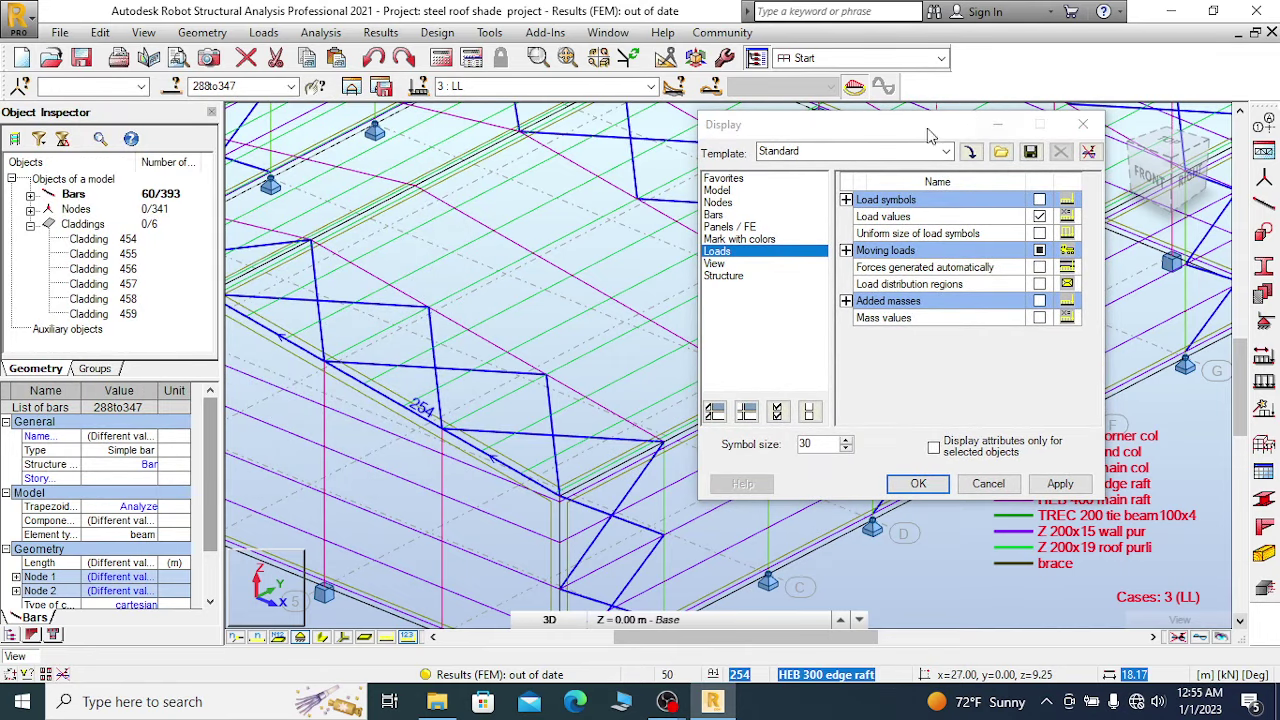
left_click_drag(930, 135, 676, 138)
left_click(831, 140)
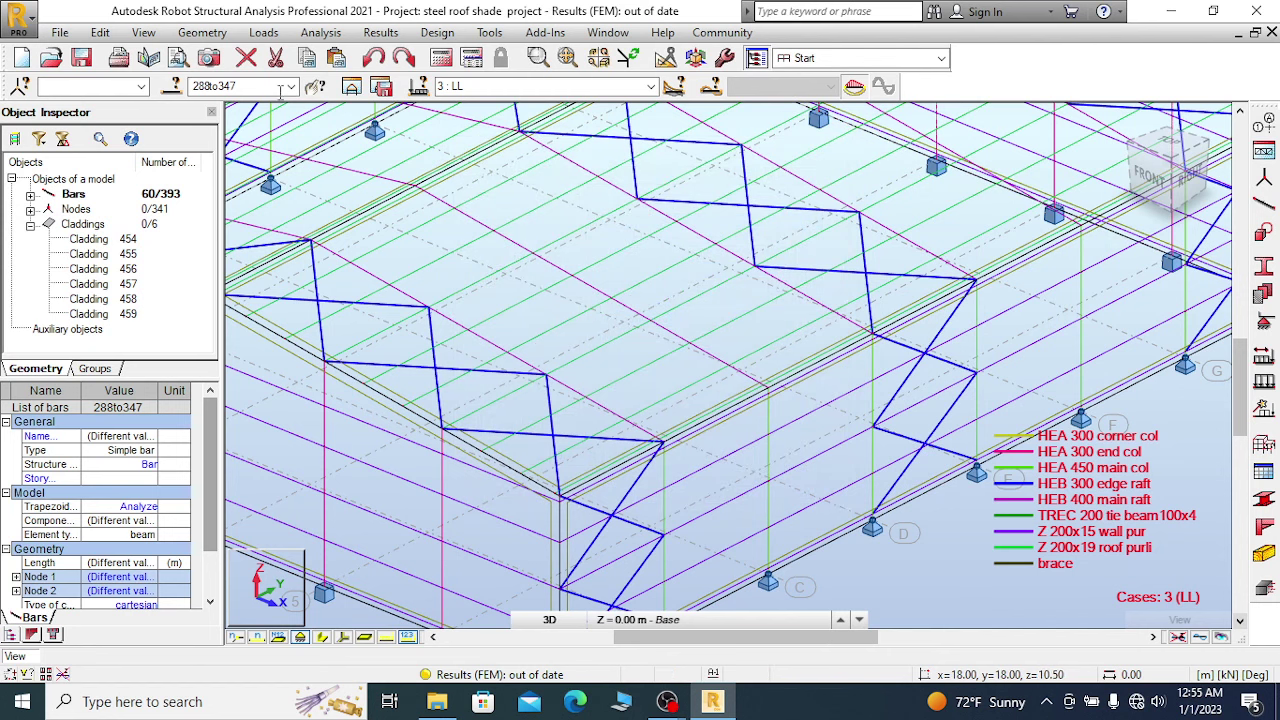
Set objects 458 and 459 to be ignored in the trapezoidal and triangular method of cladding load distribution.
left_click(202, 32)
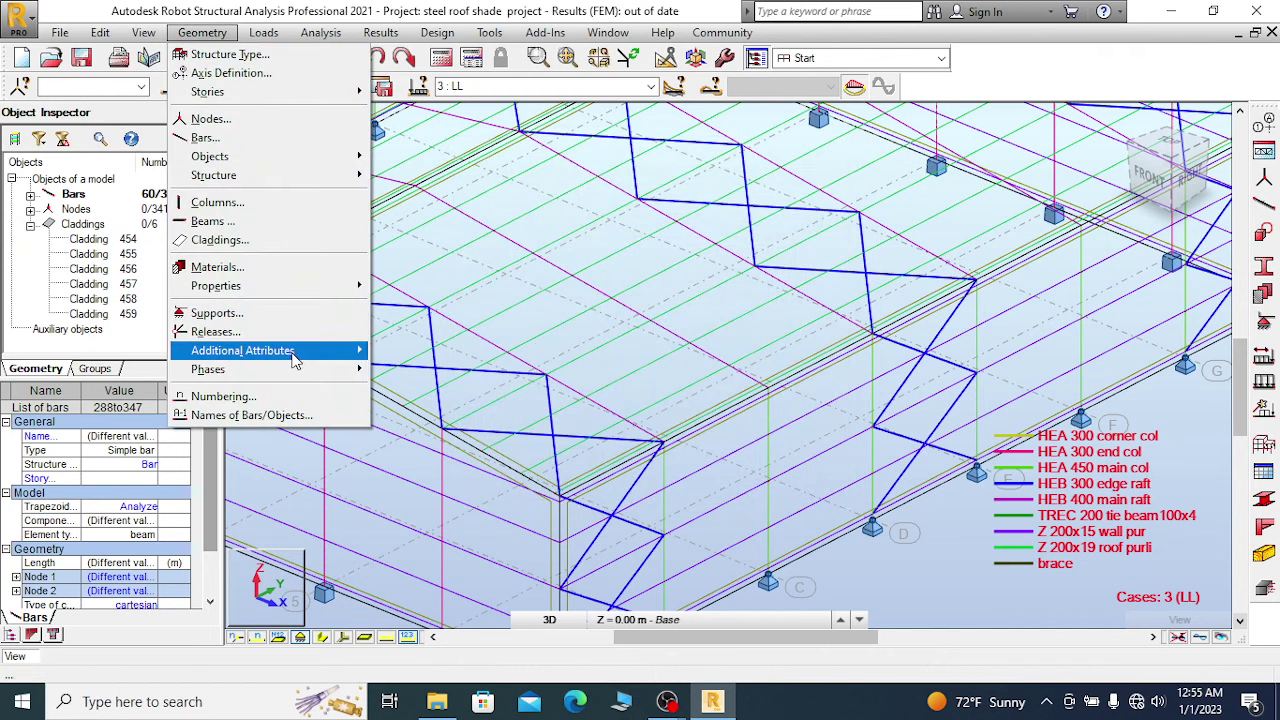
mouse_move(296, 361)
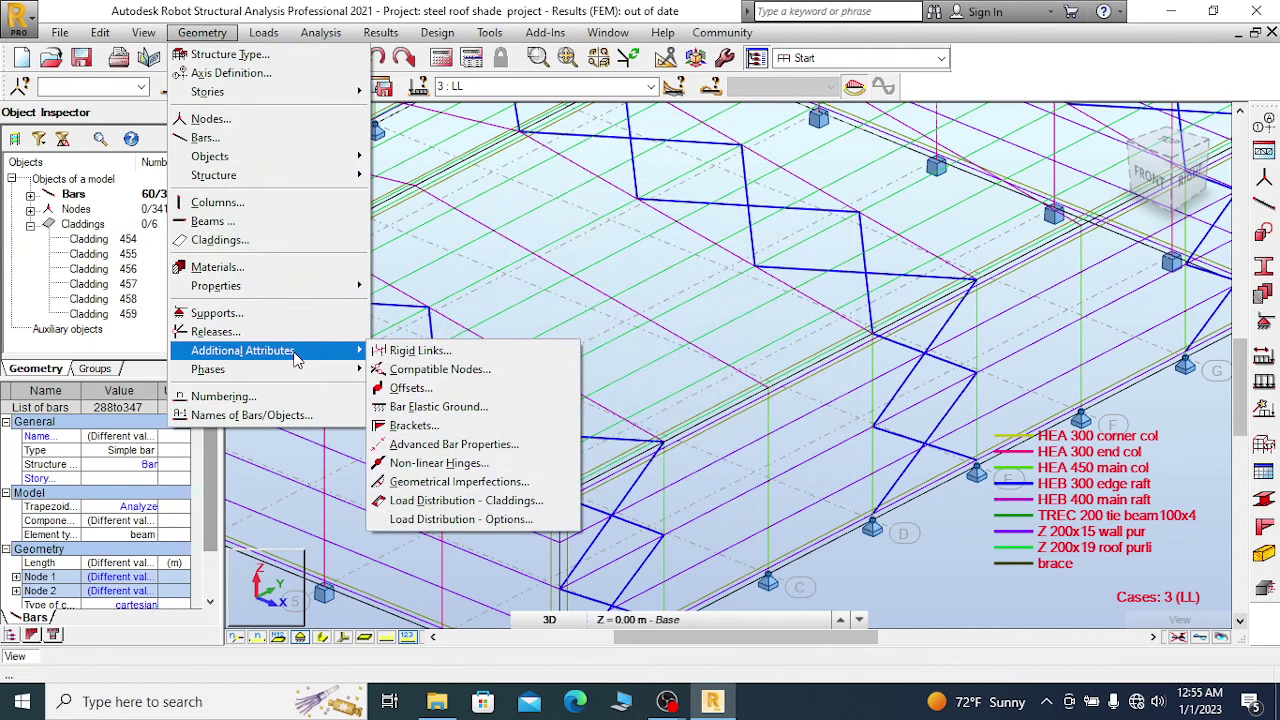
left_click(513, 527)
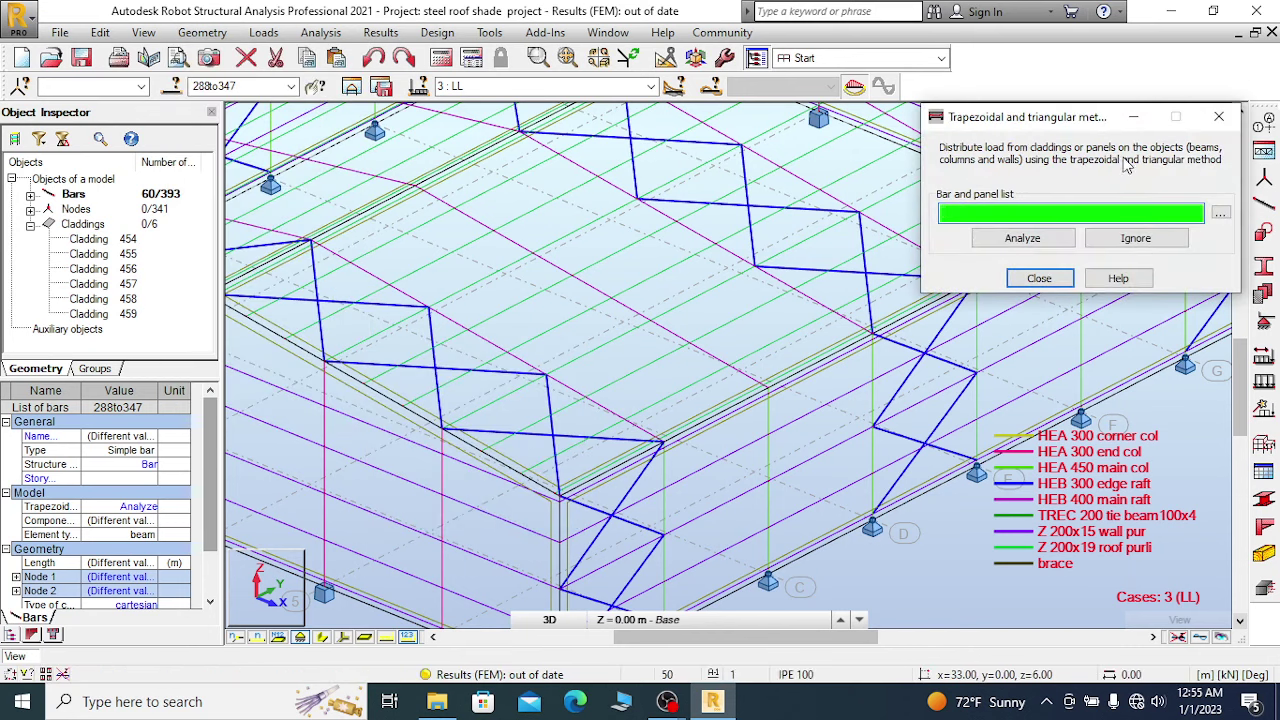
right_click(962, 210)
left_click(1008, 296)
left_click(1010, 242)
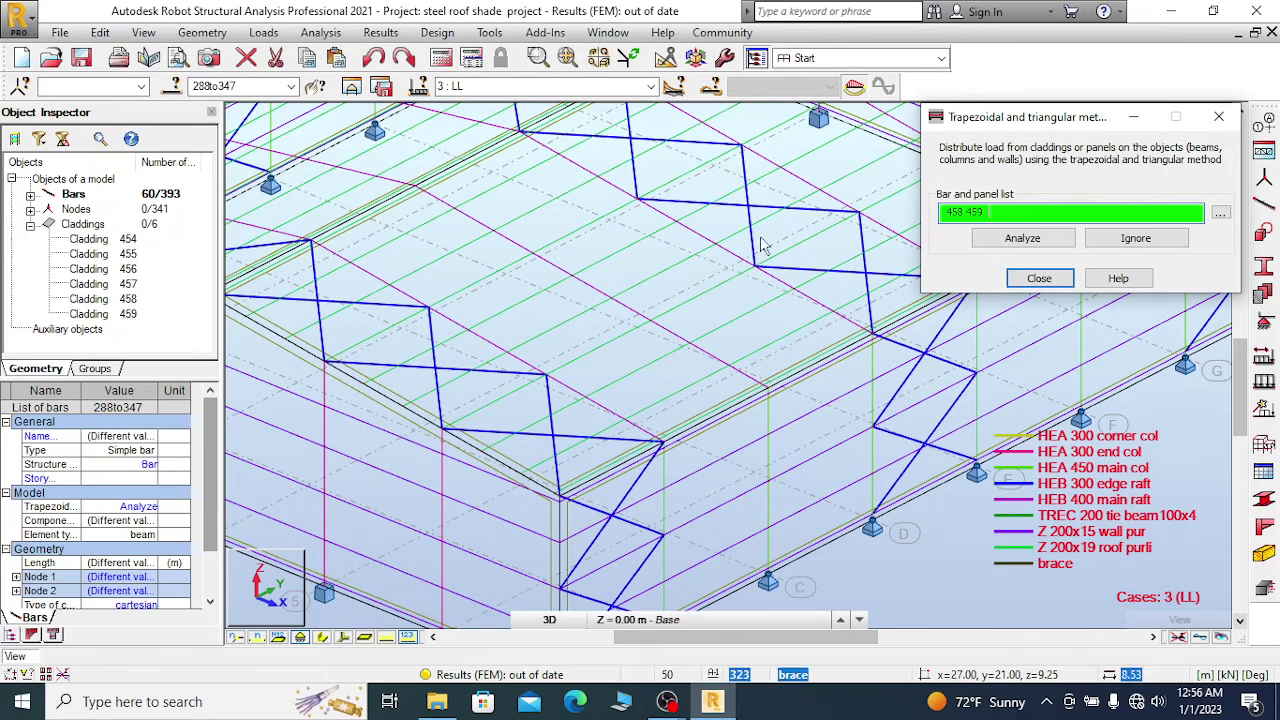
left_click(1137, 240)
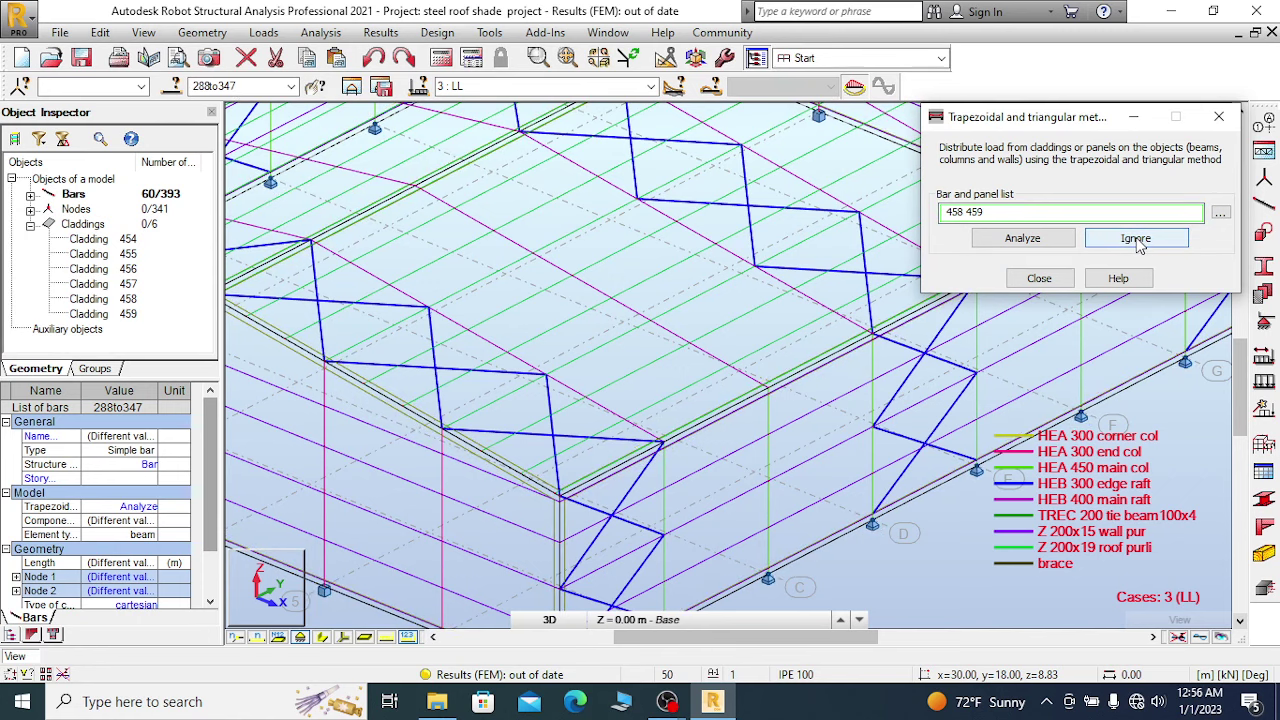
left_click(1039, 278)
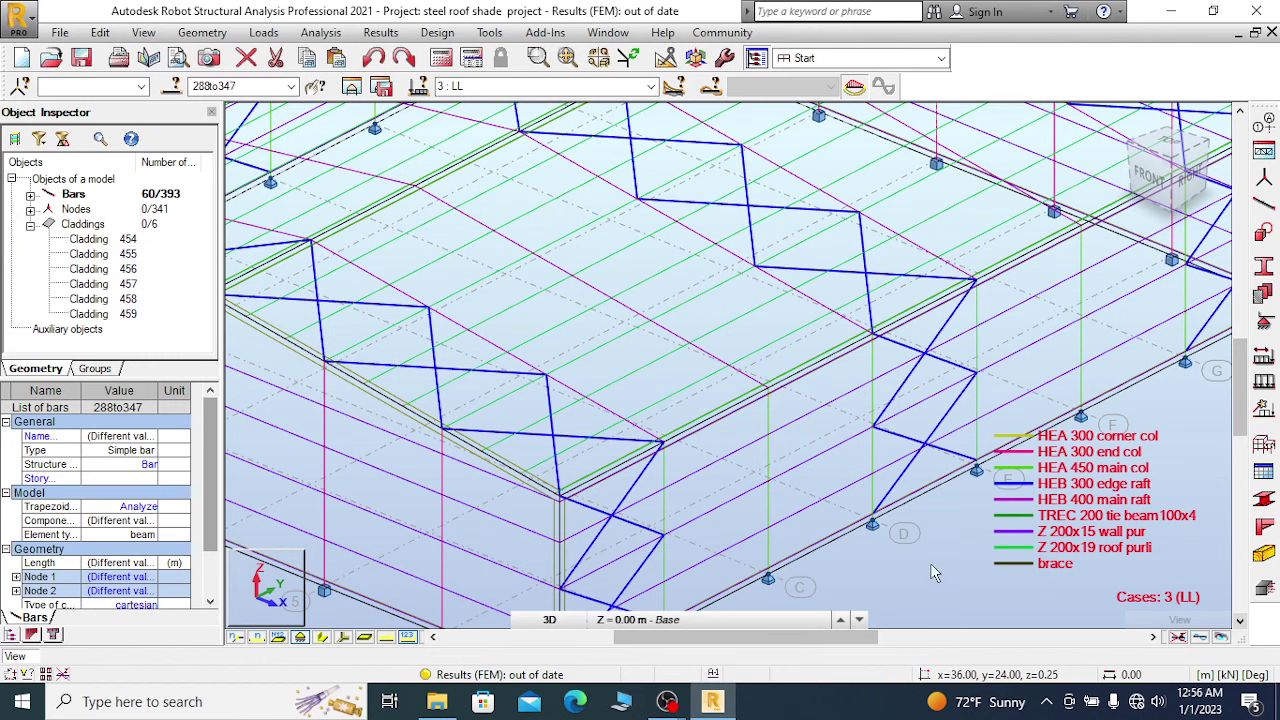
Turn the load distribution regions display back on to check the roof after the distribution option change.
right_click(823, 565)
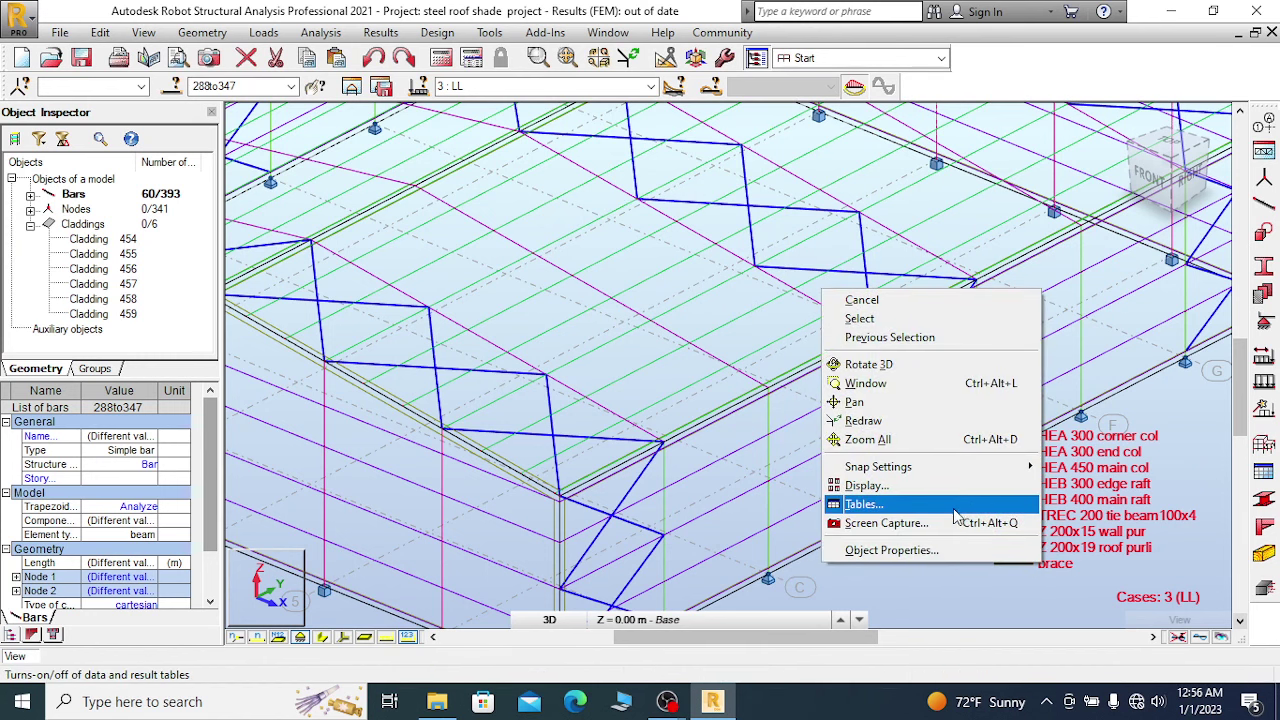
left_click(866, 486)
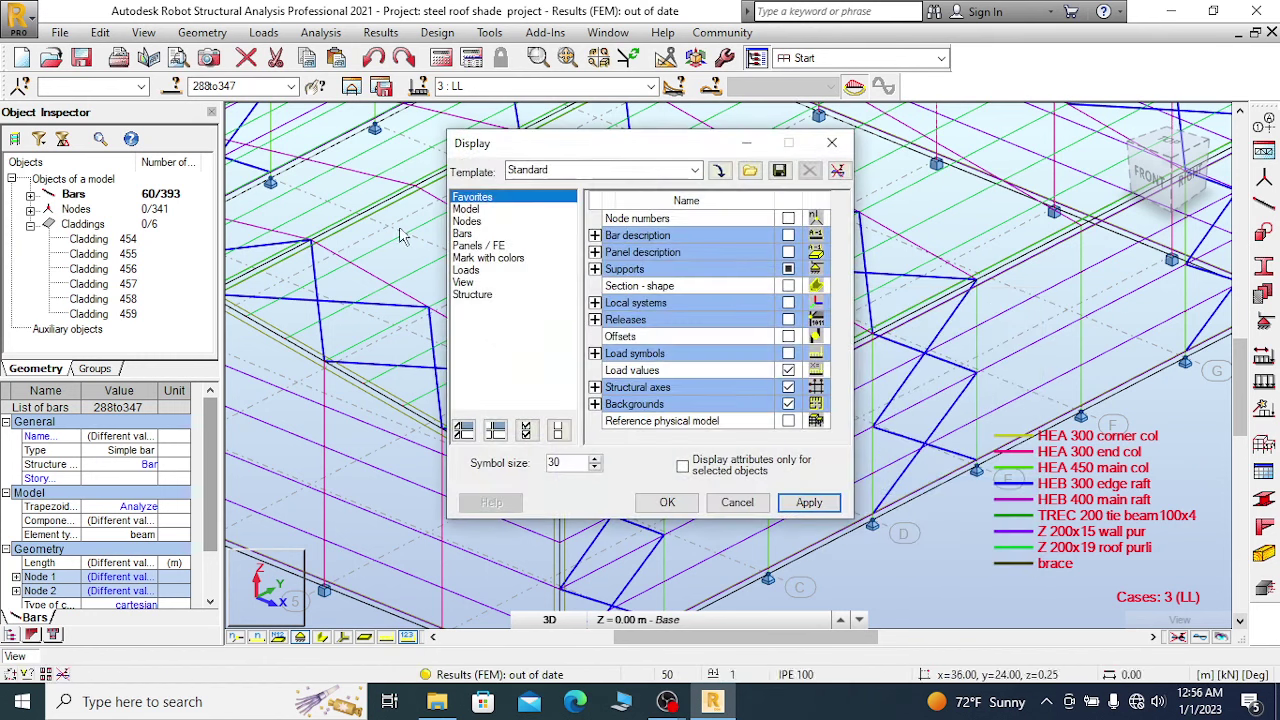
left_click(466, 270)
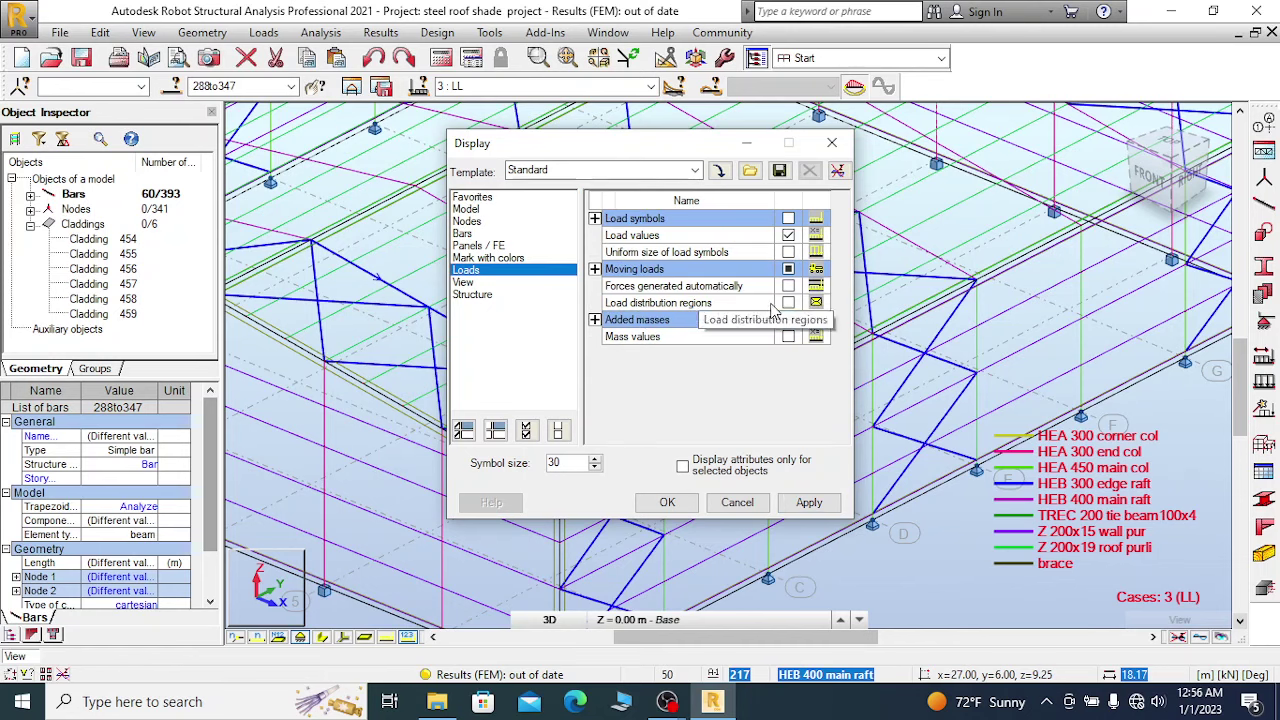
left_click(809, 502)
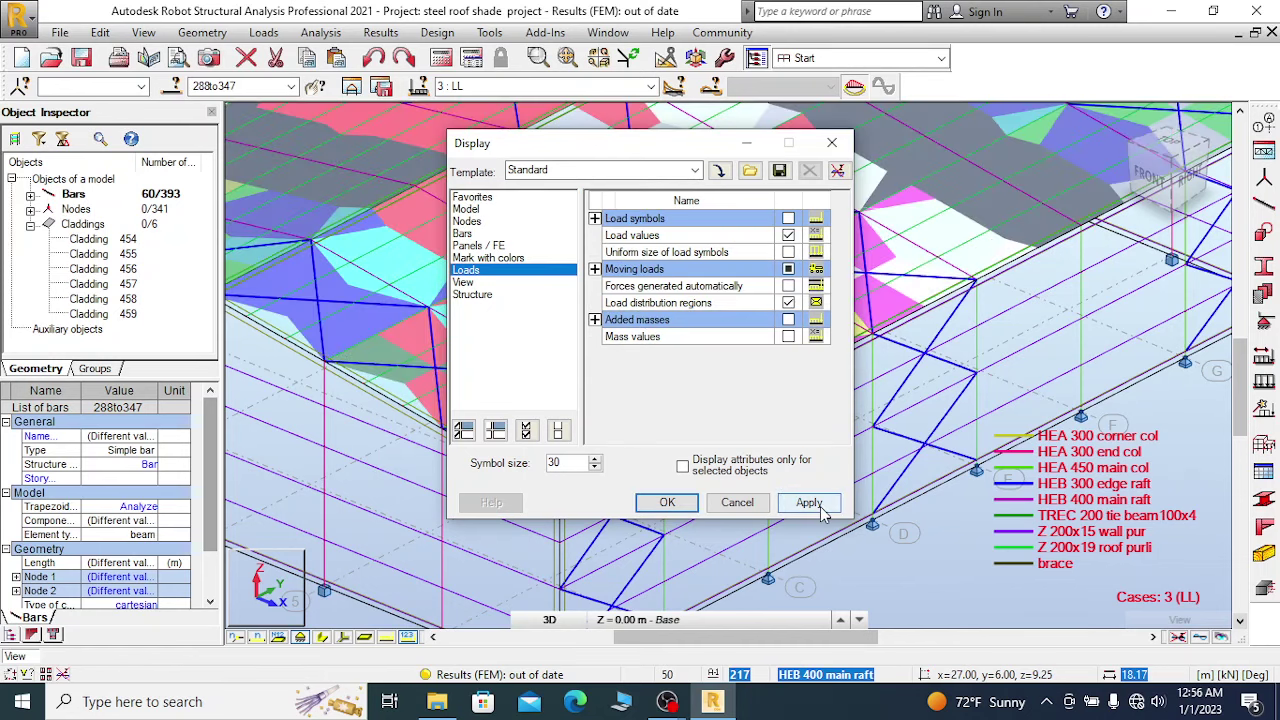
left_click(667, 502)
Examine the load distribution regions in the braced and unbraced bays of both roof slopes from several angles.
scroll(543, 270, "down", 6)
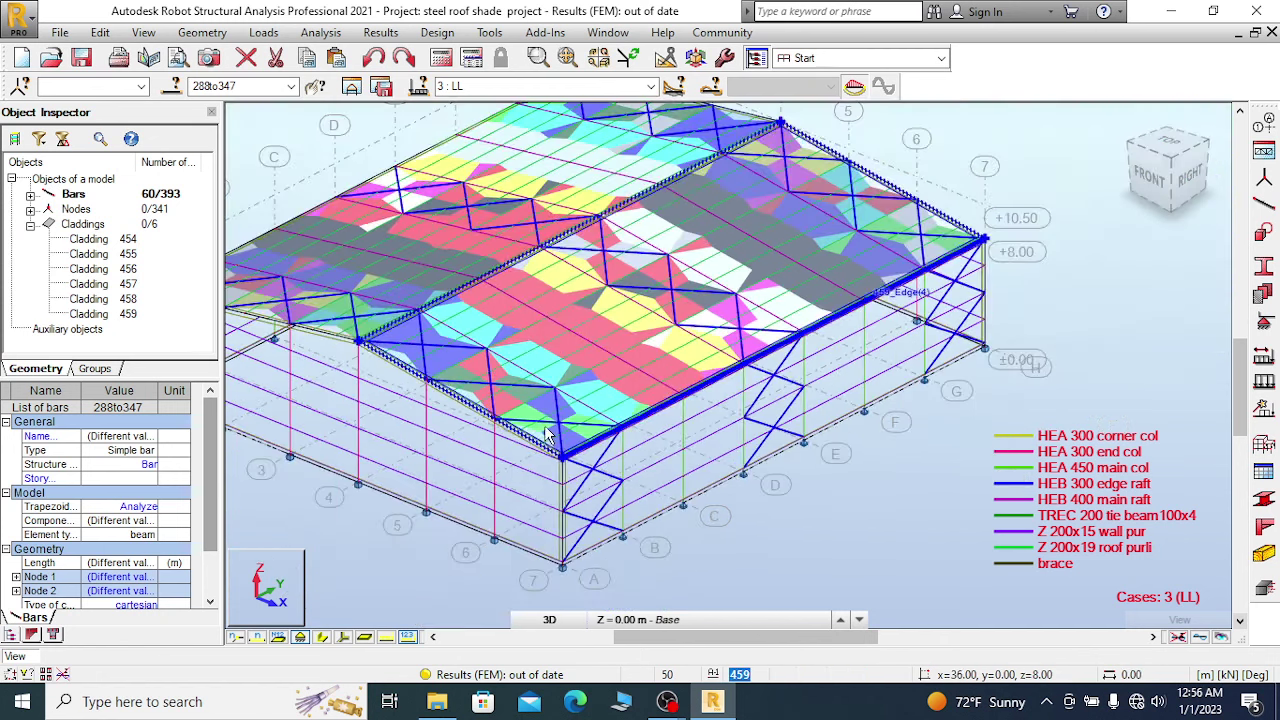
scroll(543, 270, "up", 4)
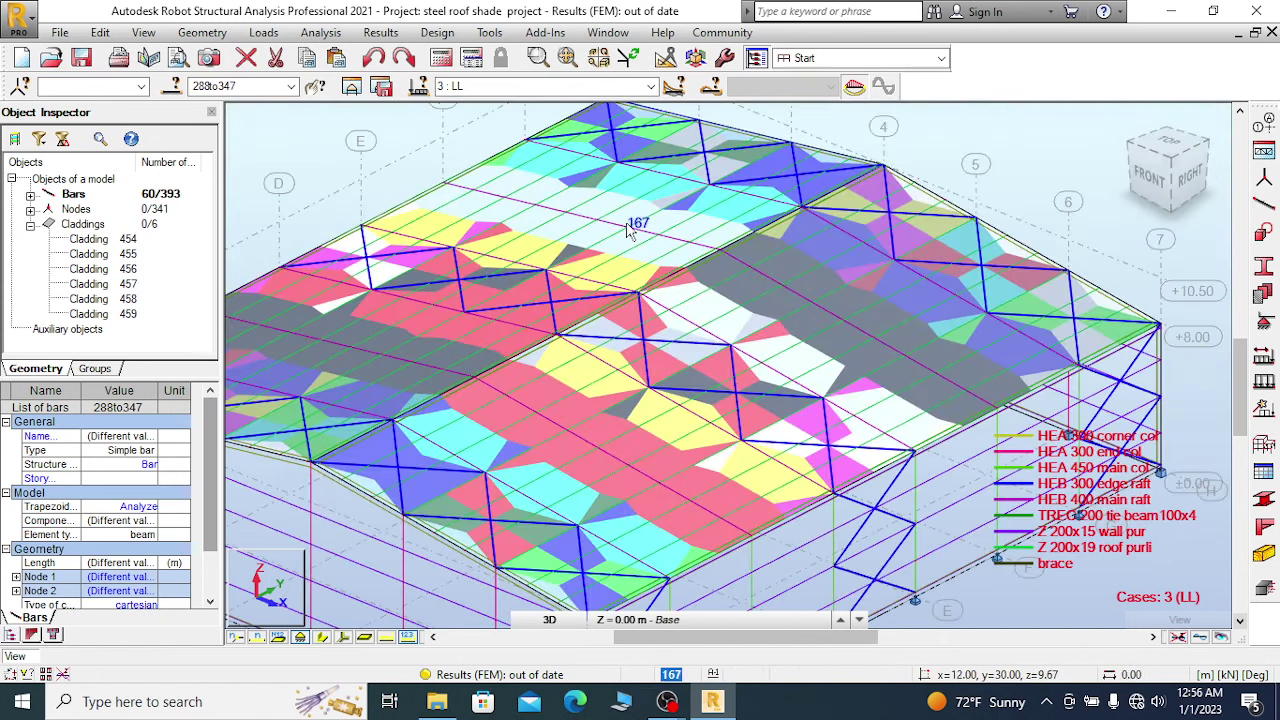
right_click(902, 145)
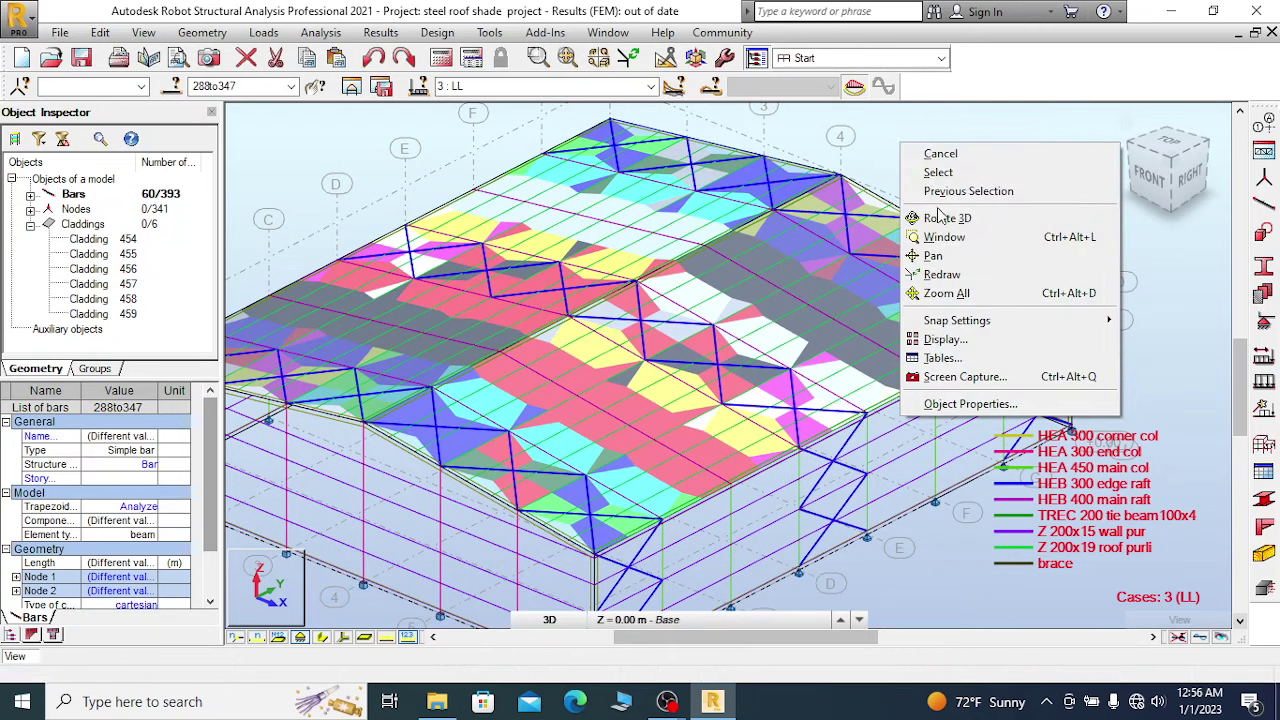
left_click(946, 218)
left_click_drag(948, 343, 878, 343)
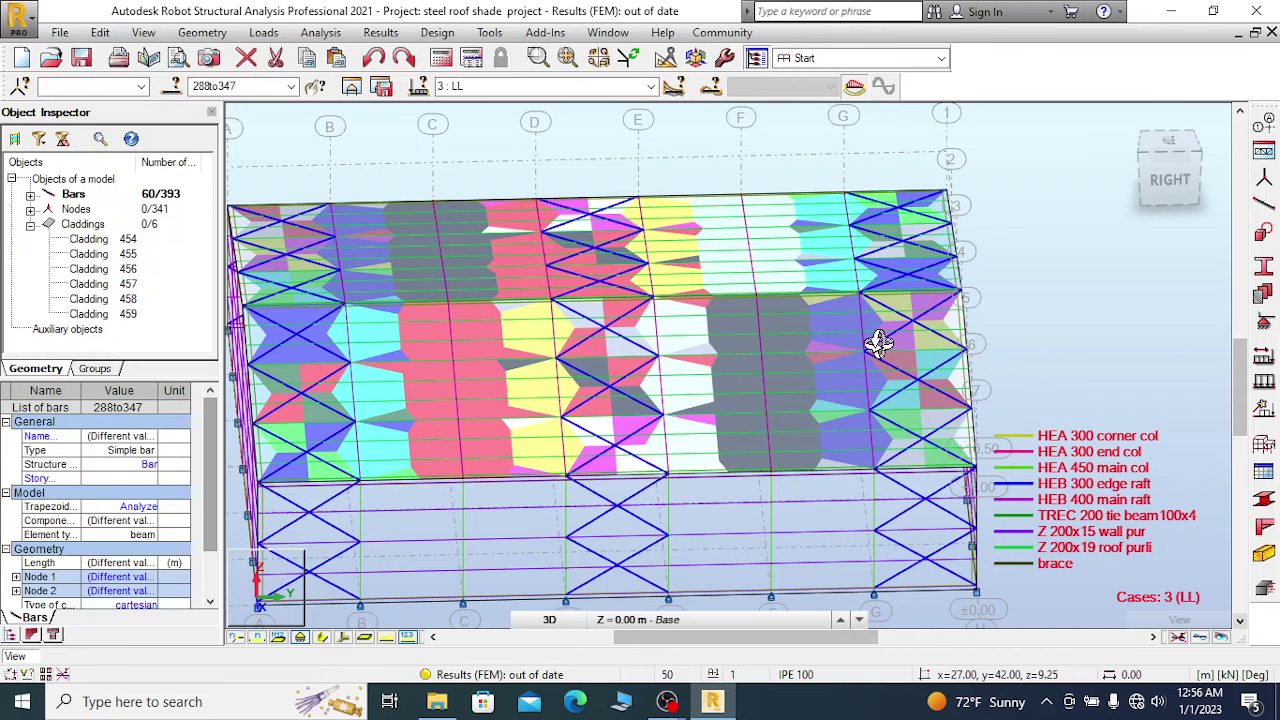
left_click_drag(878, 343, 820, 294)
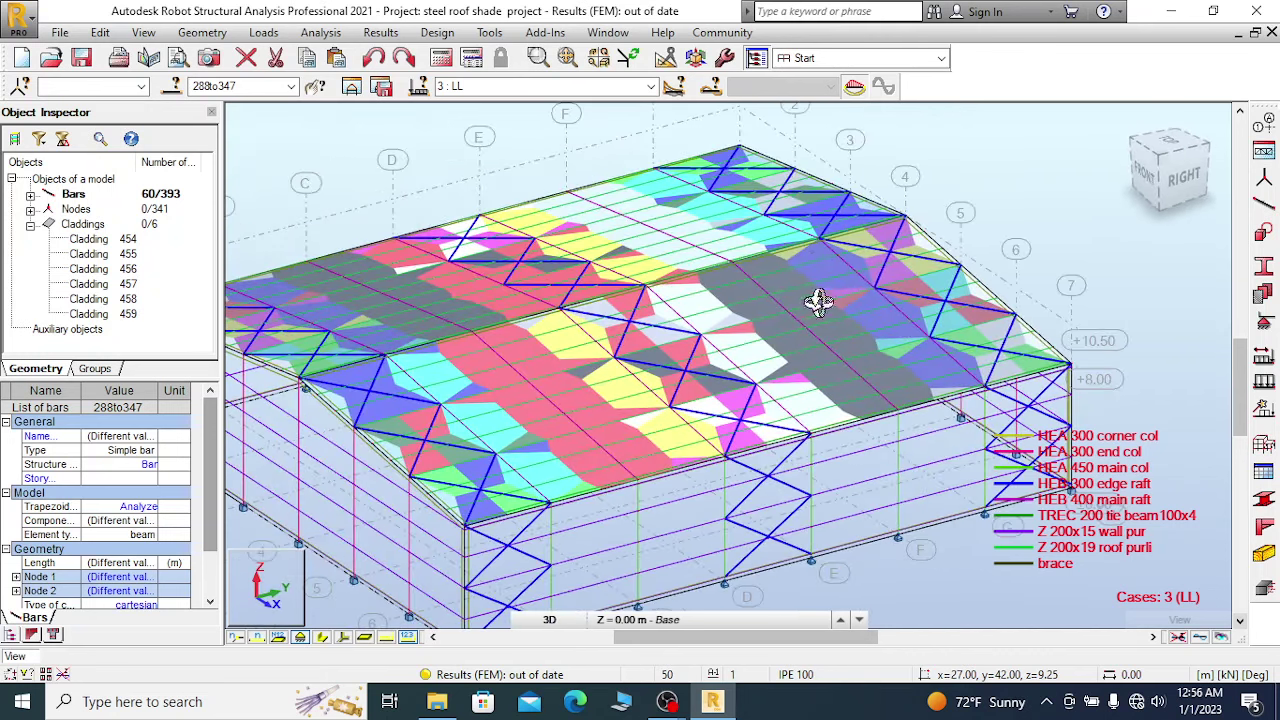
scroll(828, 190, "down", 2)
left_click_drag(828, 190, 748, 390)
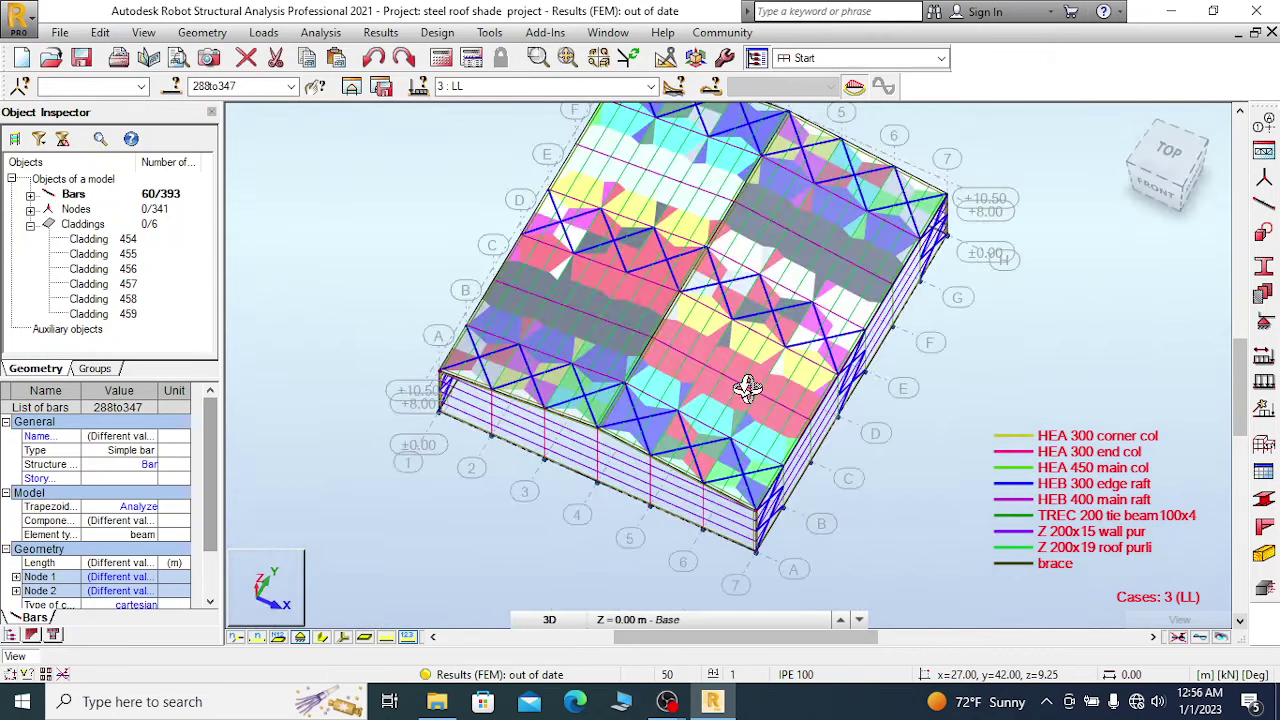
scroll(811, 430, "up", 2)
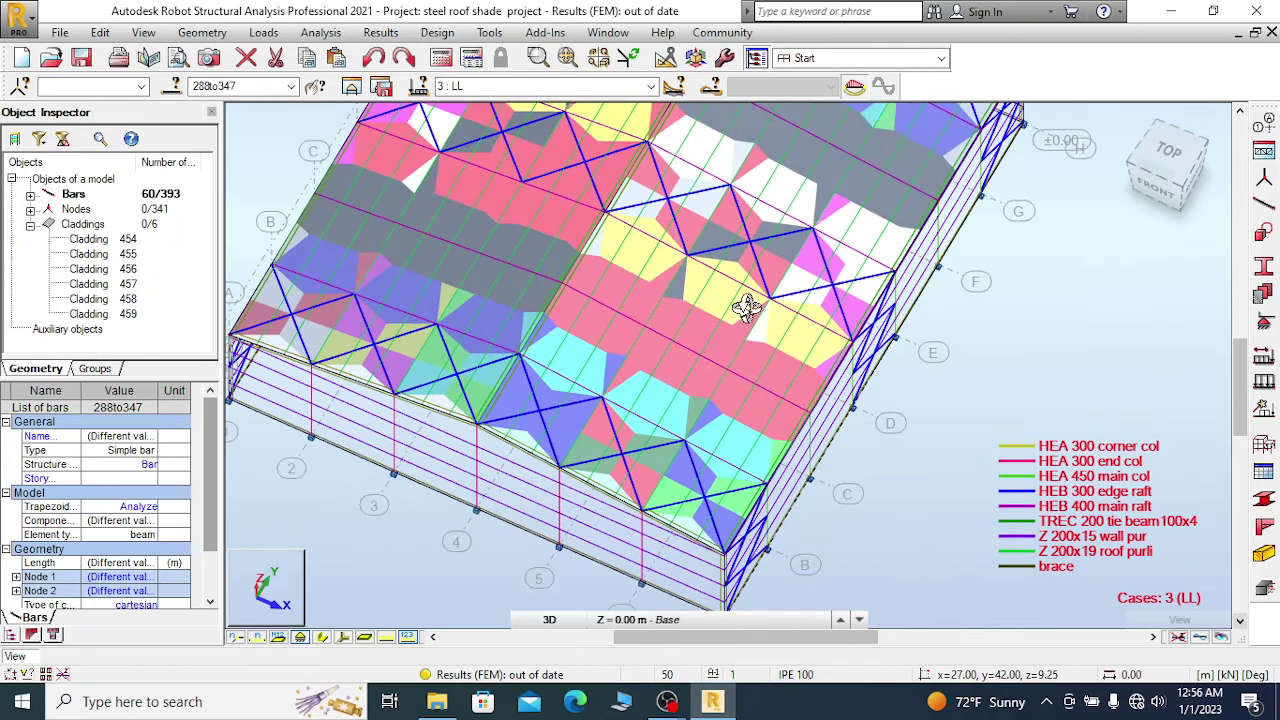
scroll(736, 277, "down", 1)
scroll(714, 470, "up", 2)
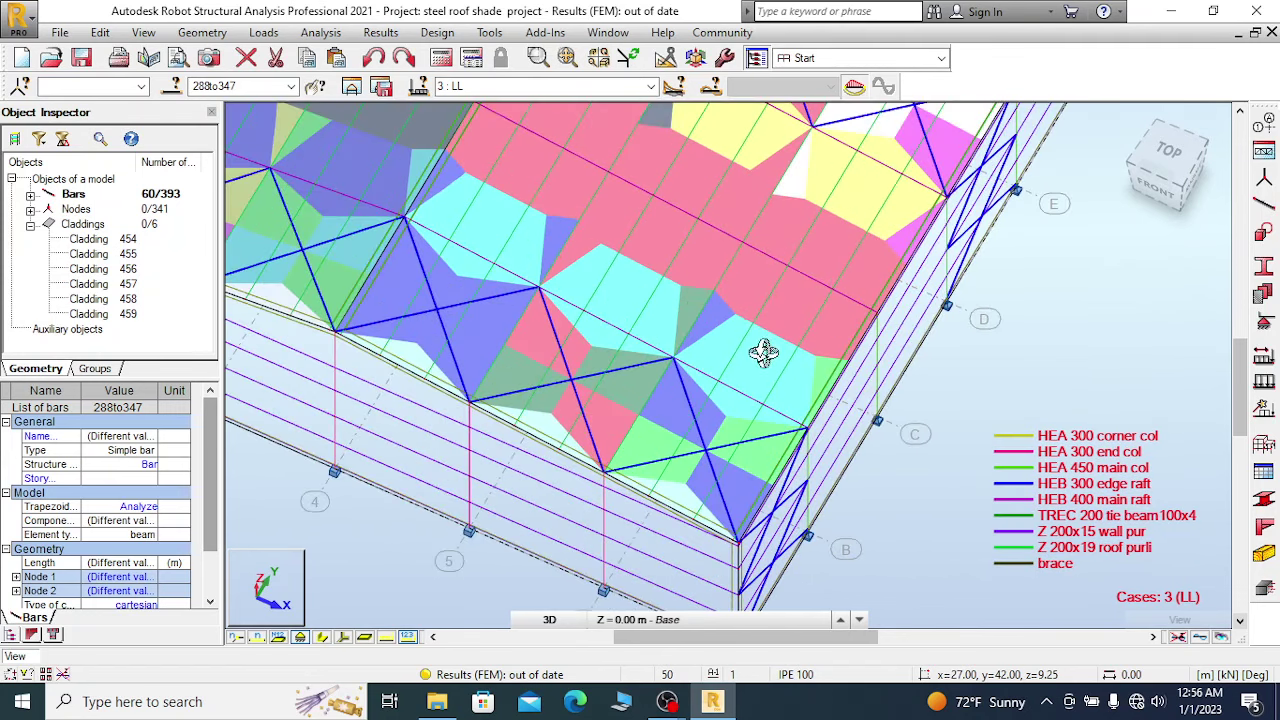
scroll(644, 260, "down", 2)
scroll(811, 457, "down", 3)
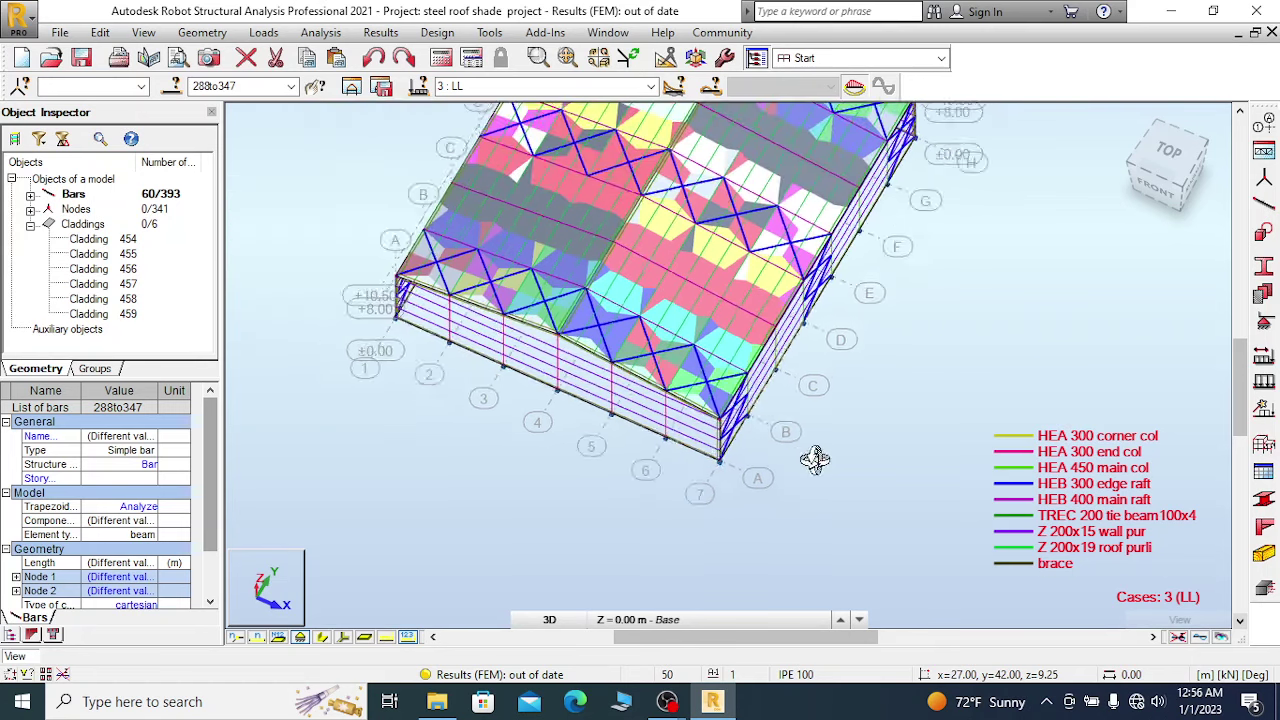
middle_click_drag(811, 457, 766, 531, "shift")
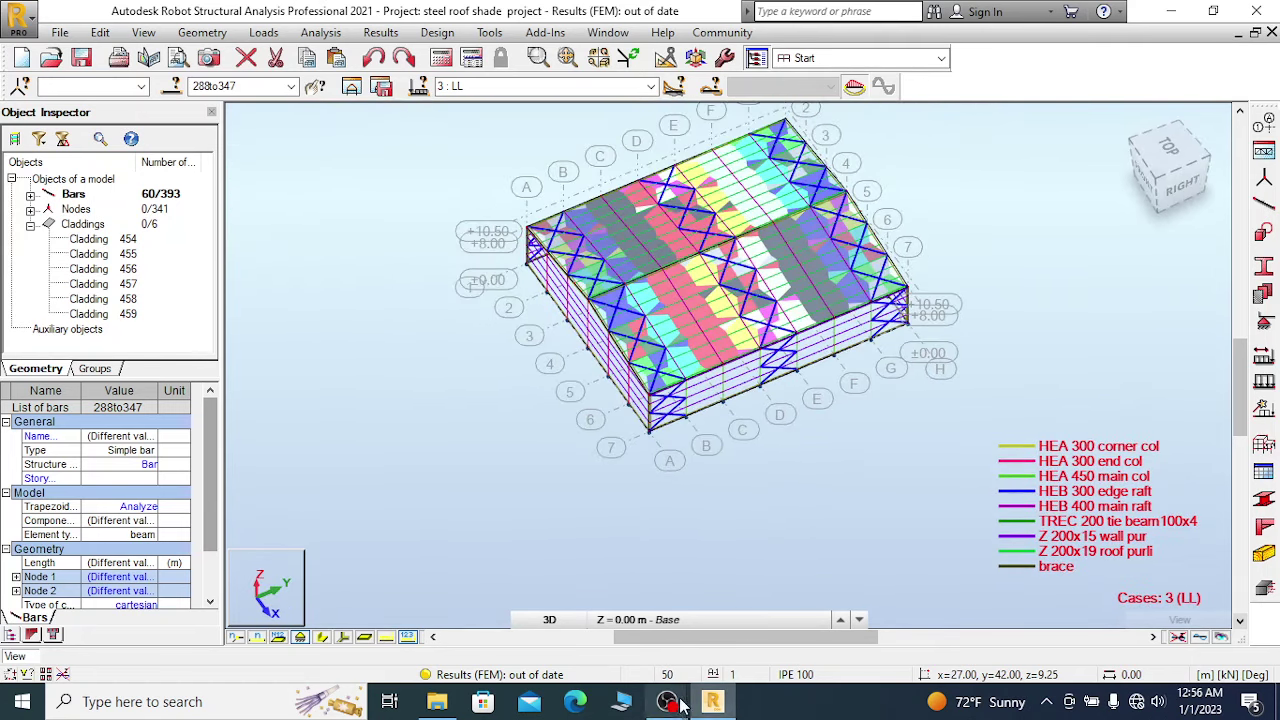
mouse_move(666, 701)
left_click(632, 640)
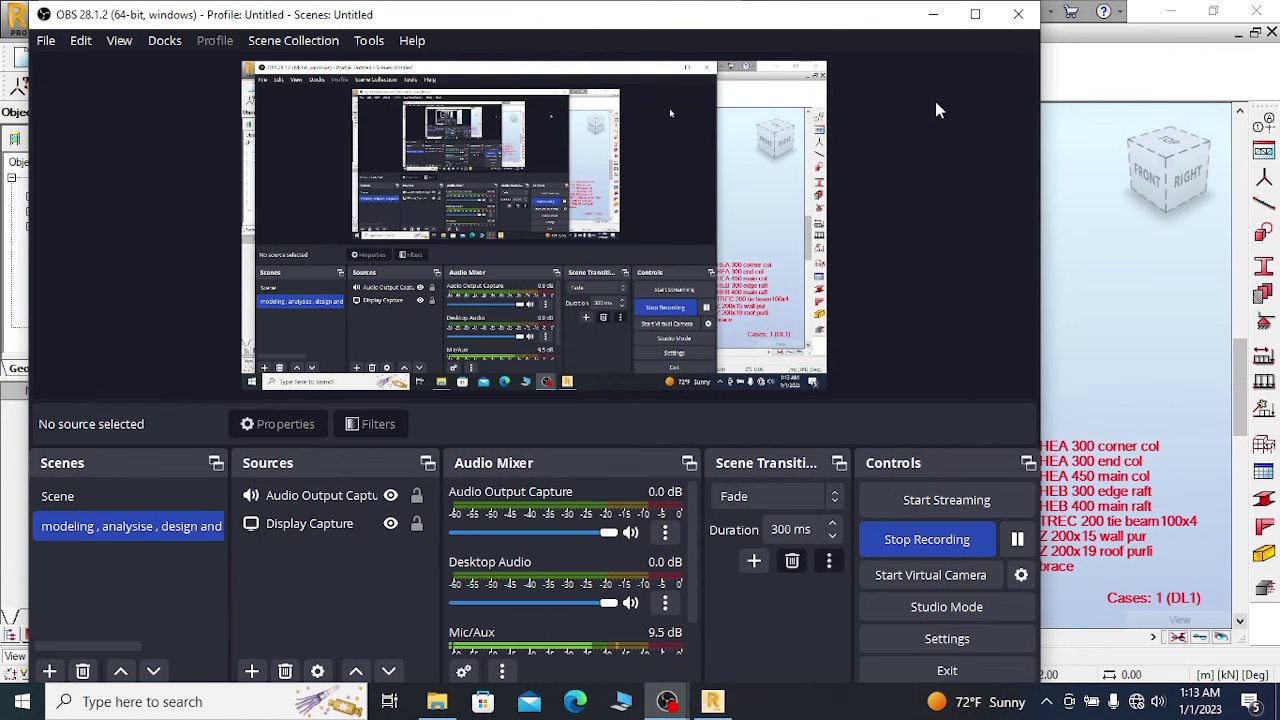
left_click(937, 15)
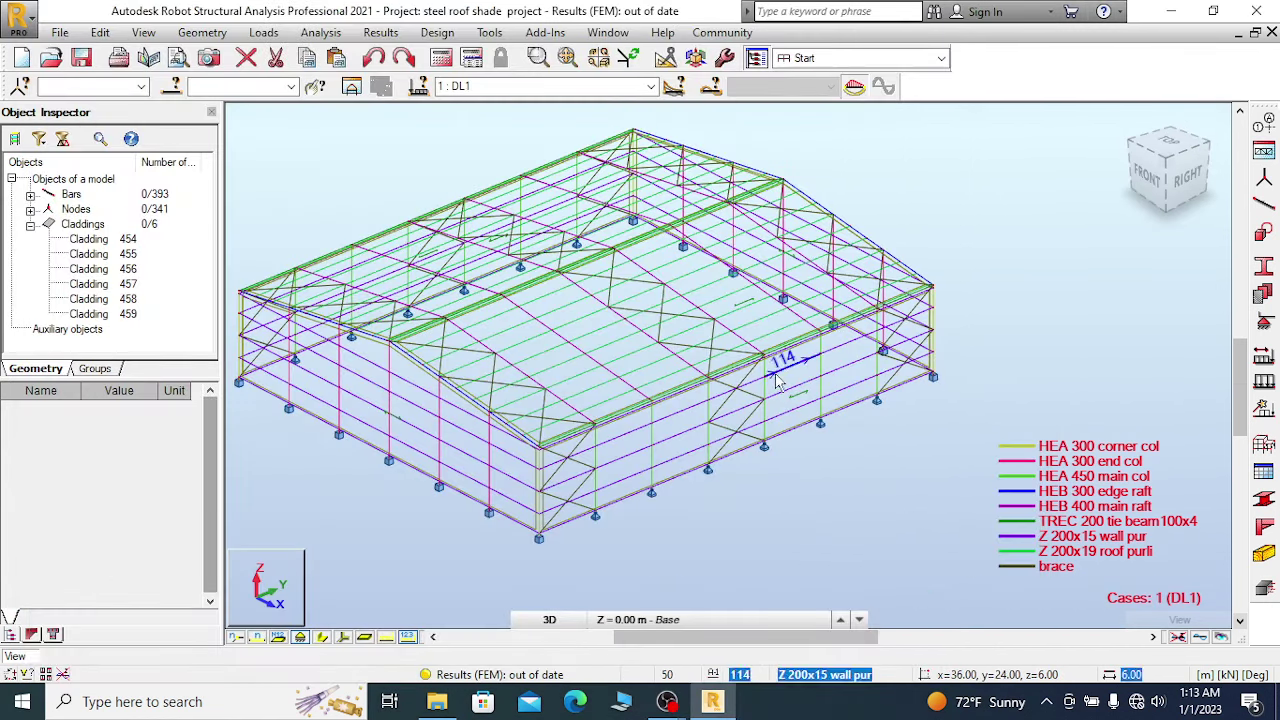
scroll(926, 265, "down", 2)
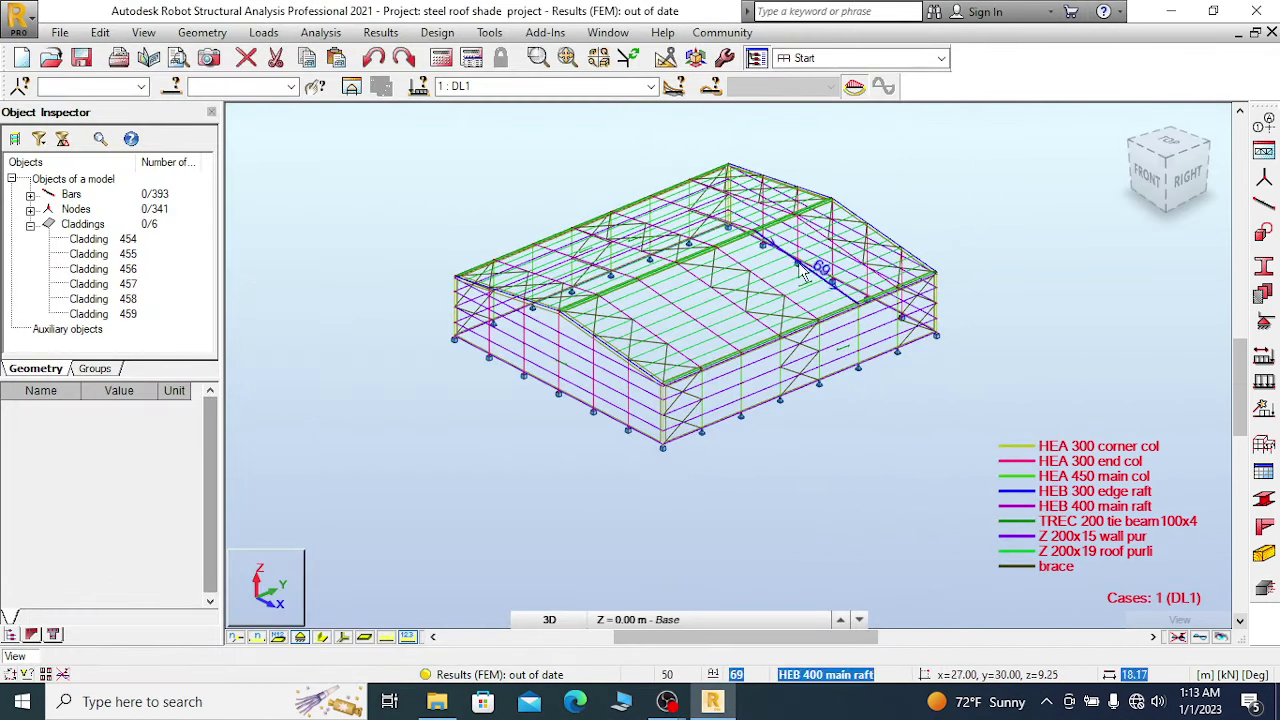
scroll(951, 238, "up", 2)
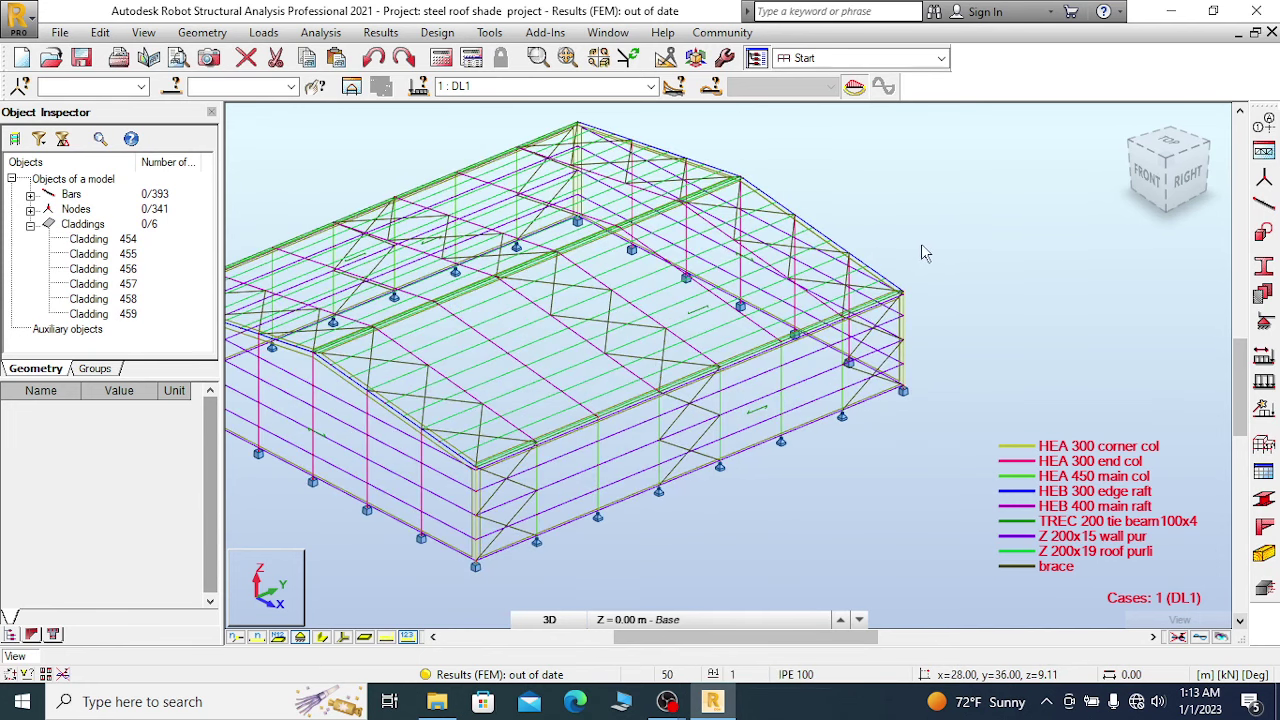
scroll(921, 253, "down", 1)
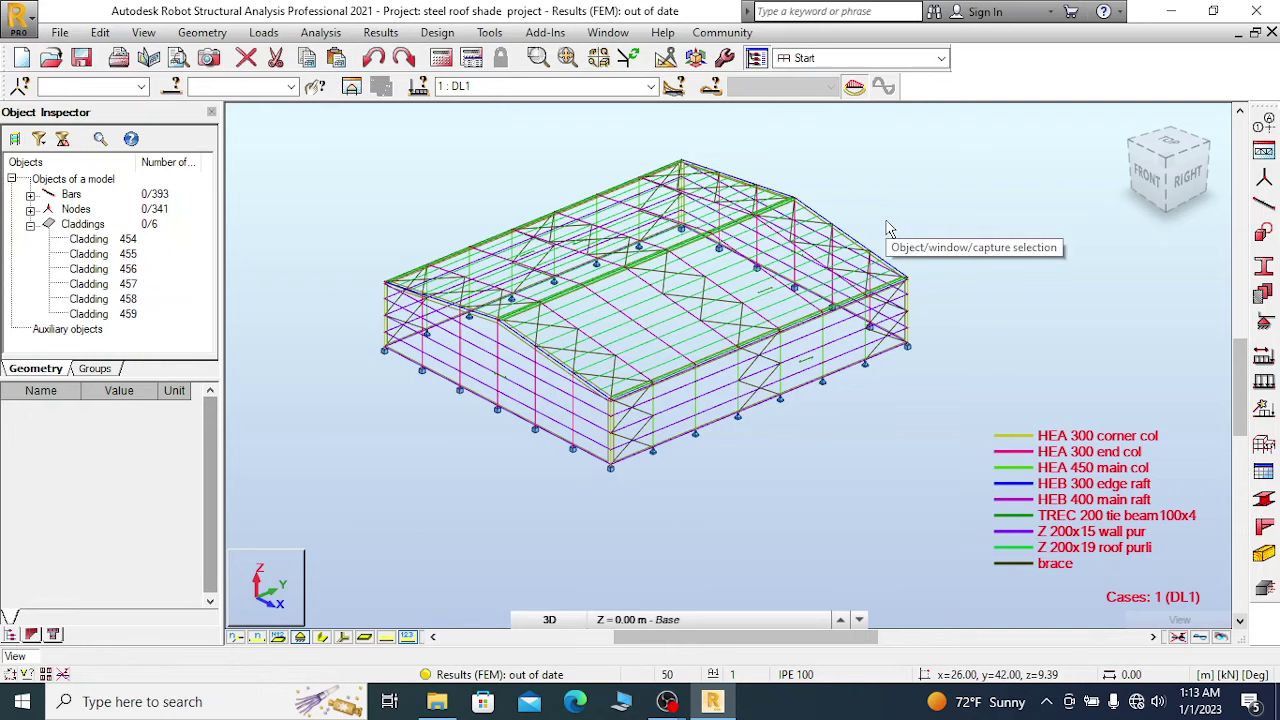
scroll(868, 238, "up", 1)
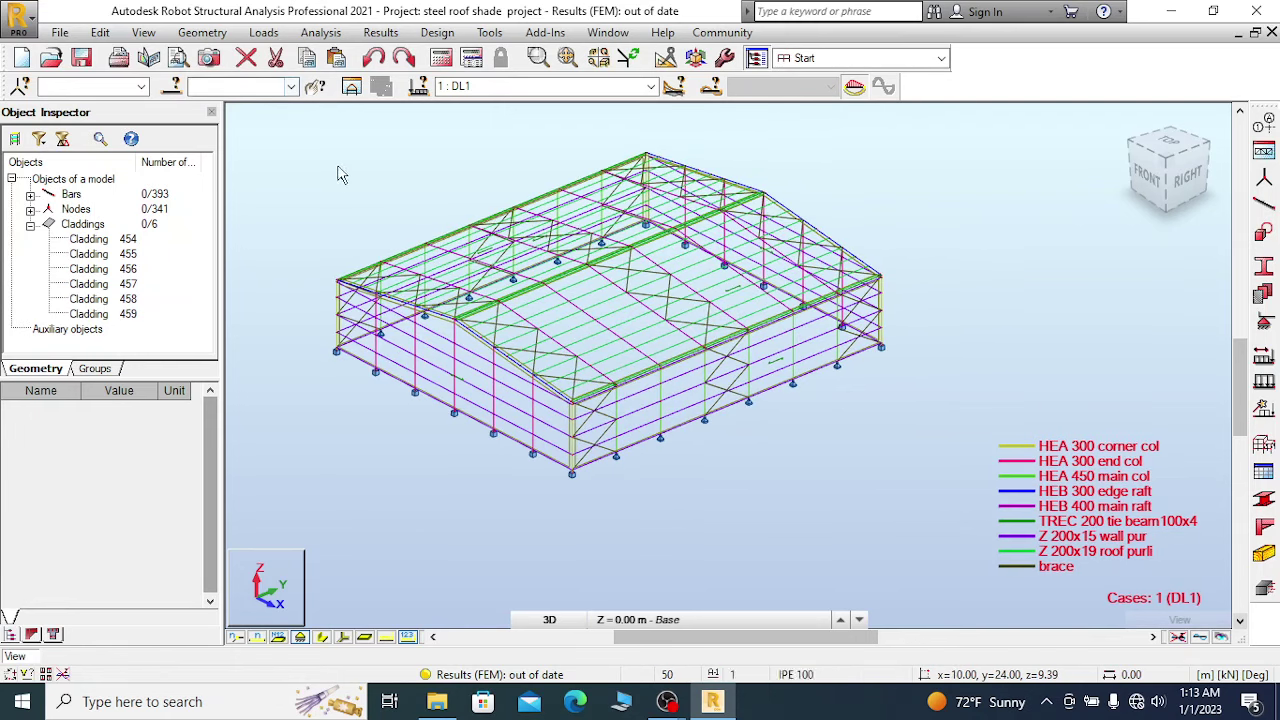
Show the load distribution regions for load case DL1 on the roof and wall claddings.
right_click(296, 156)
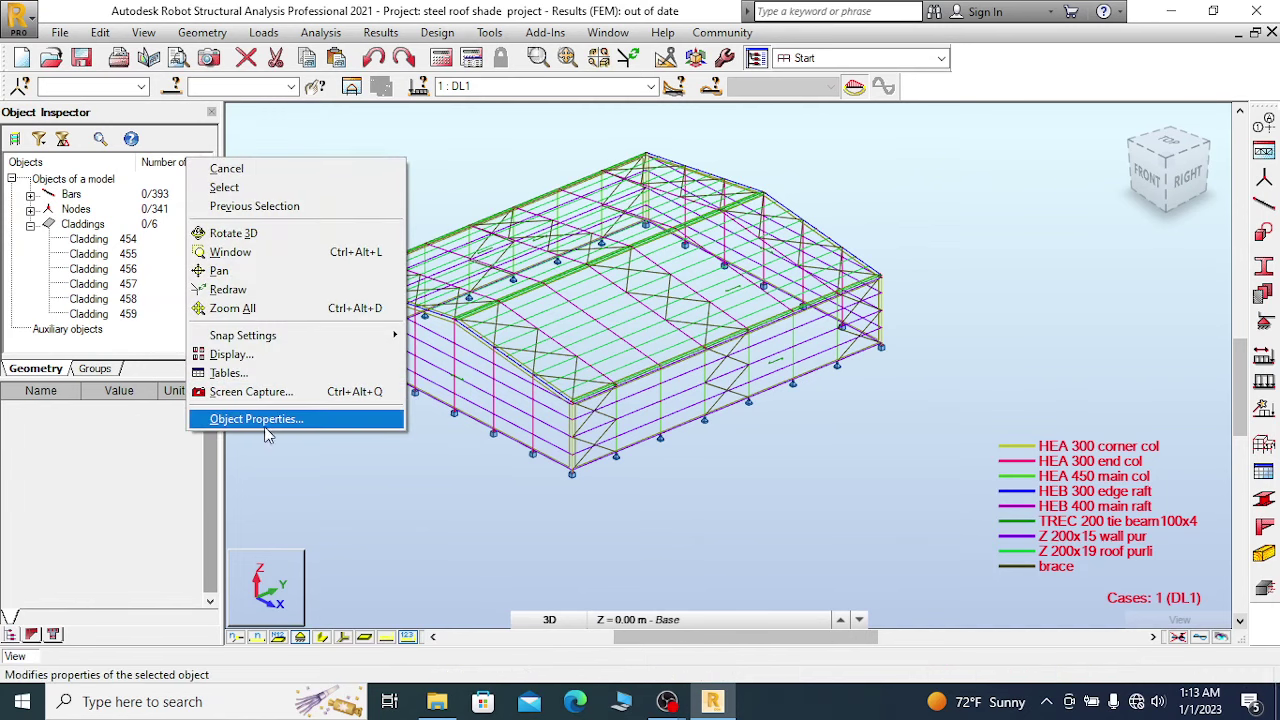
left_click(234, 356)
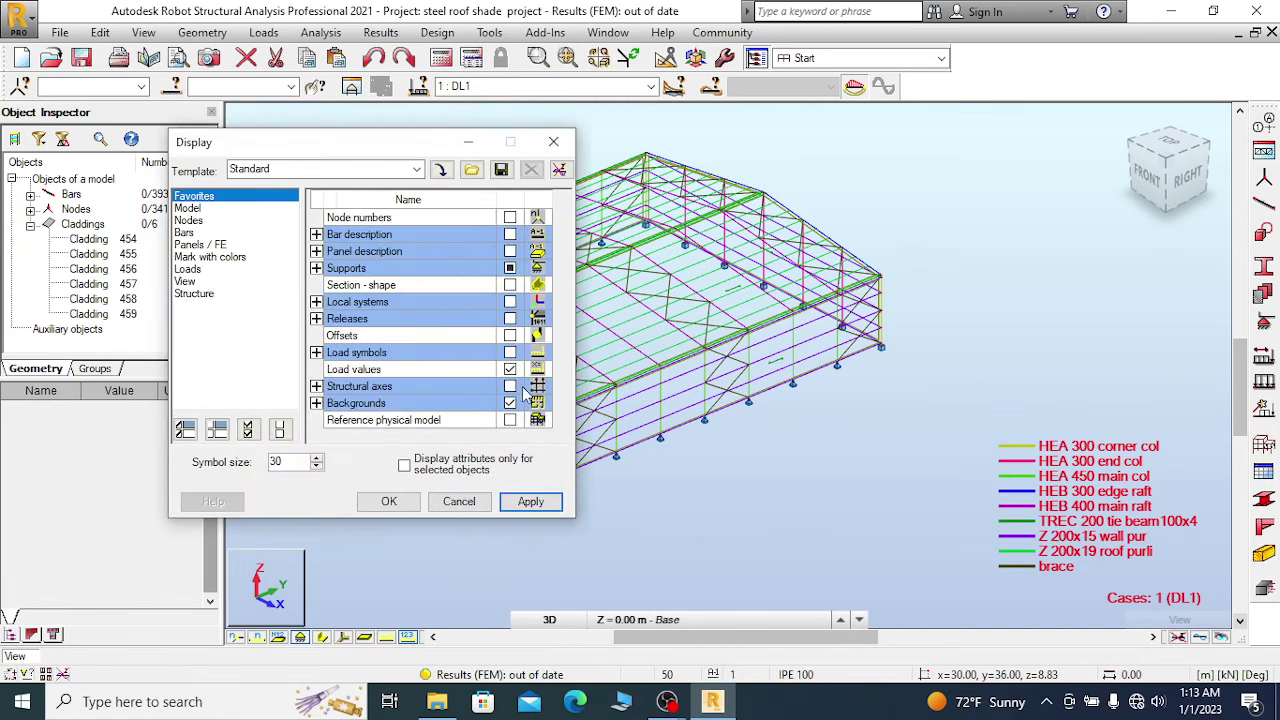
left_click(188, 269)
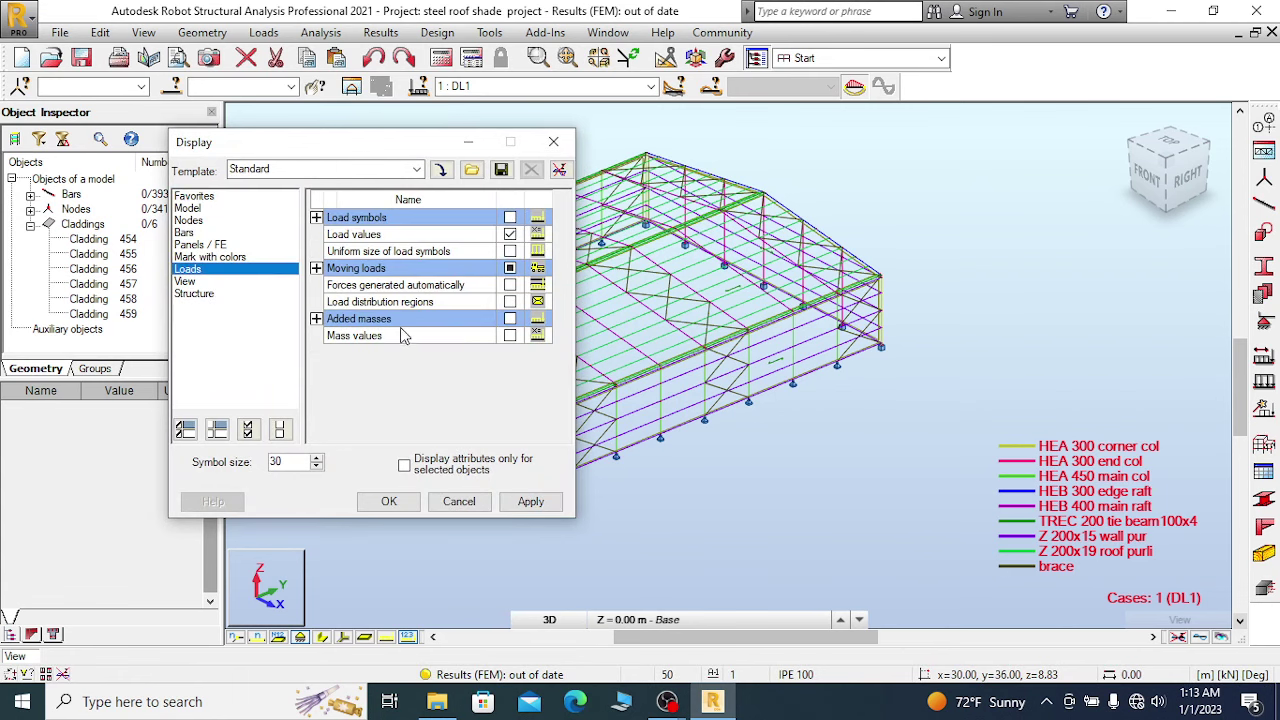
left_click(530, 503)
left_click(389, 501)
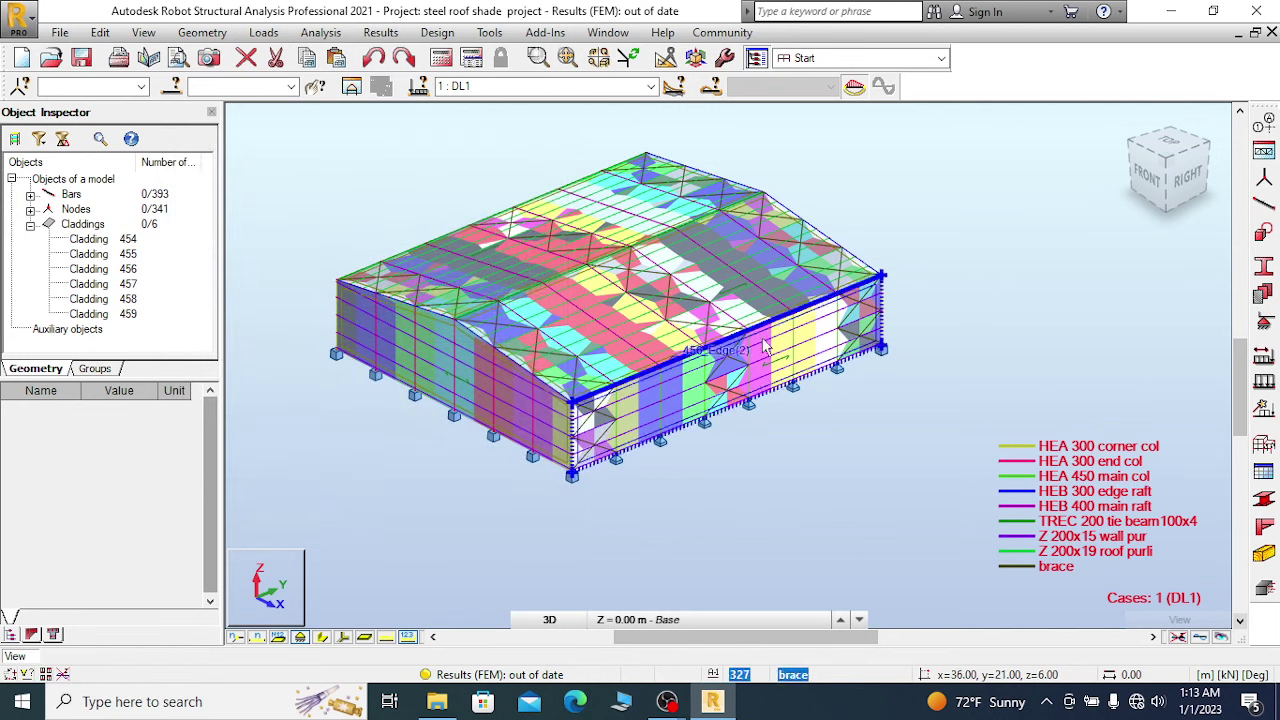
middle_click_drag(820, 257, 597, 224, "shift")
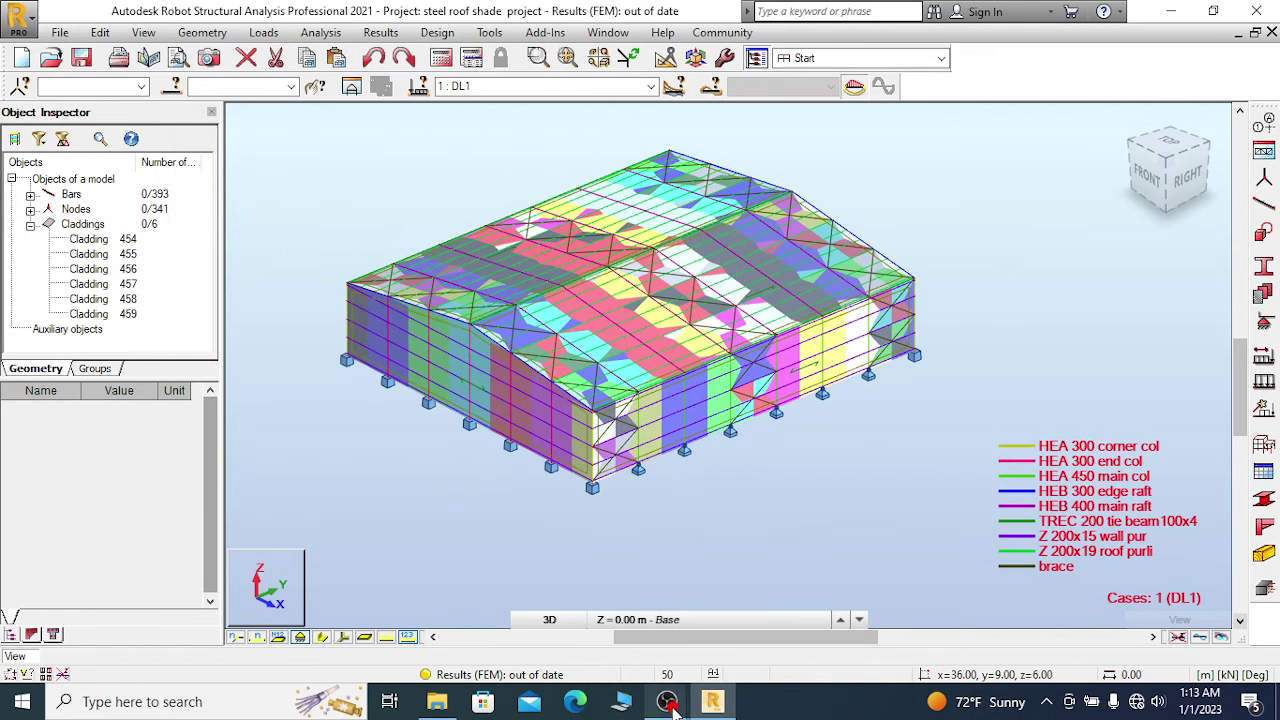
mouse_move(667, 703)
left_click(565, 625)
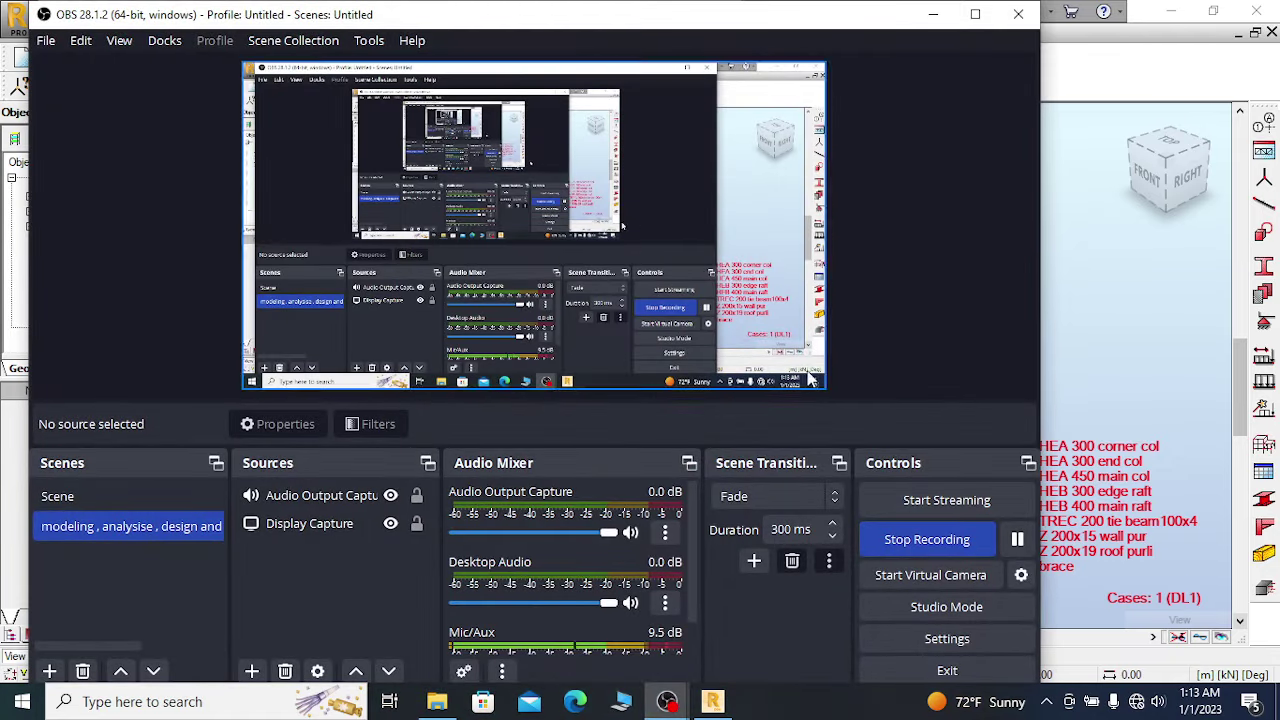
left_click(1017, 539)
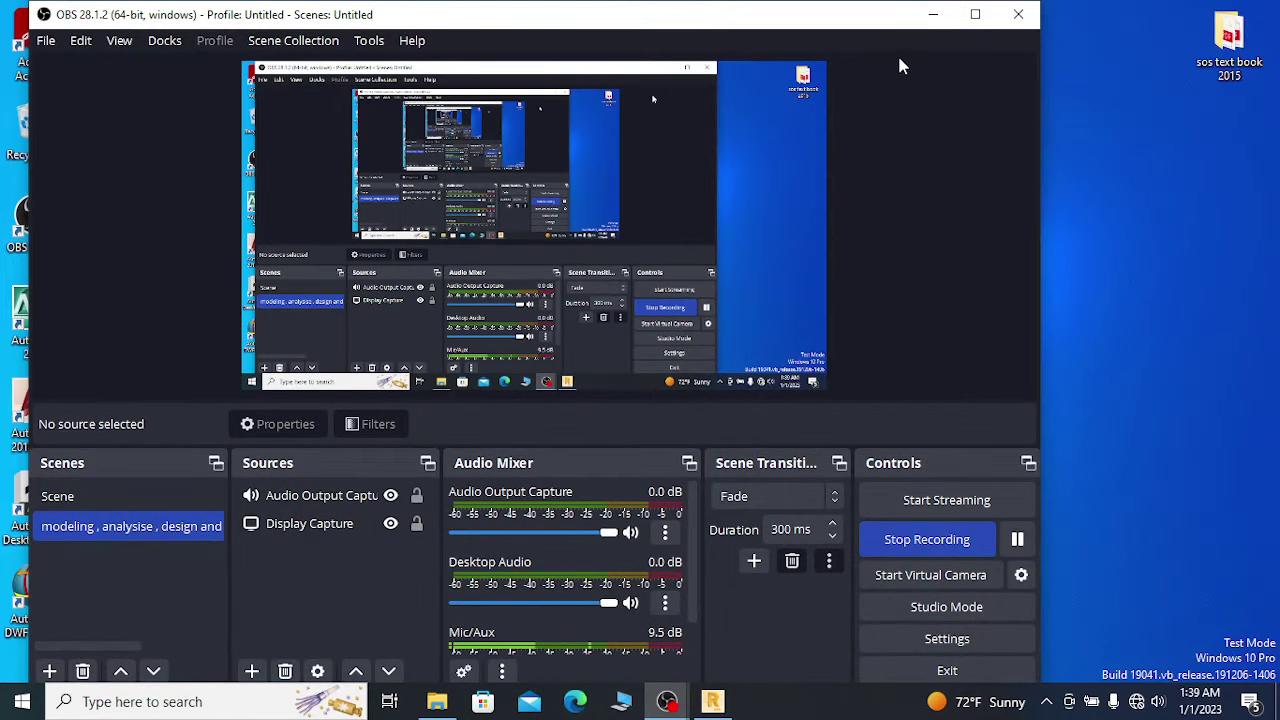
left_click(932, 14)
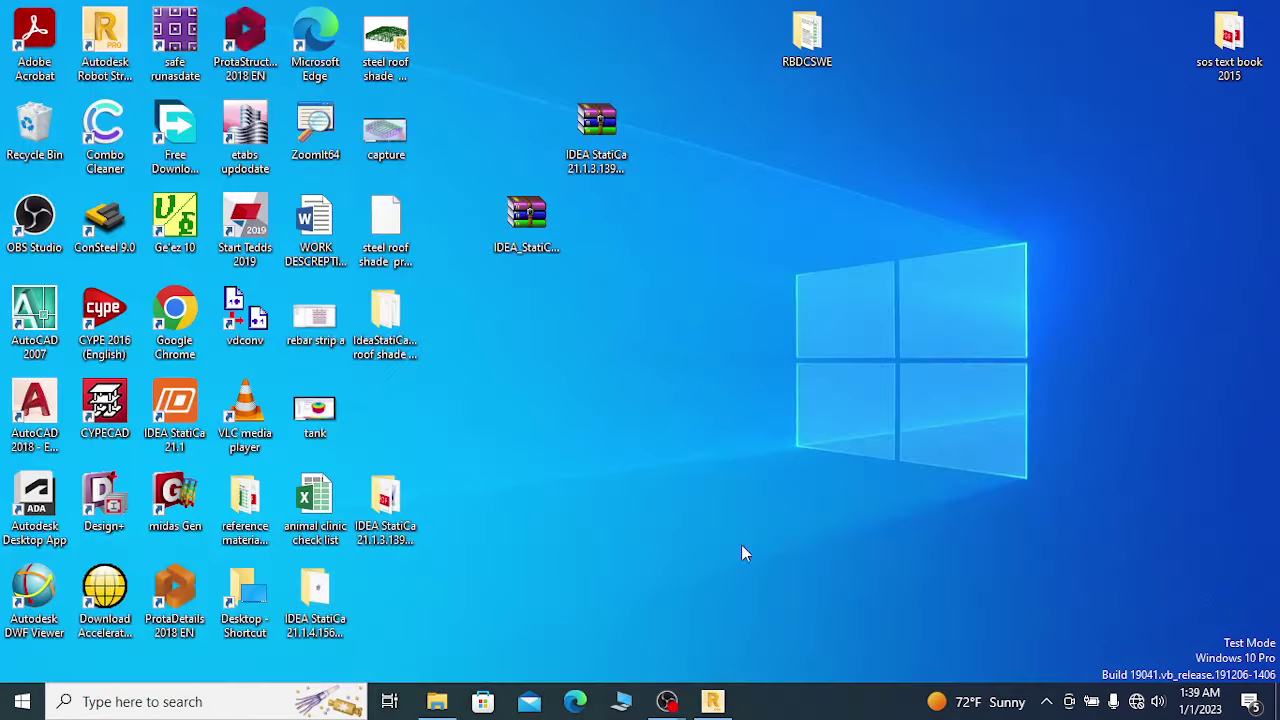
left_click(712, 703)
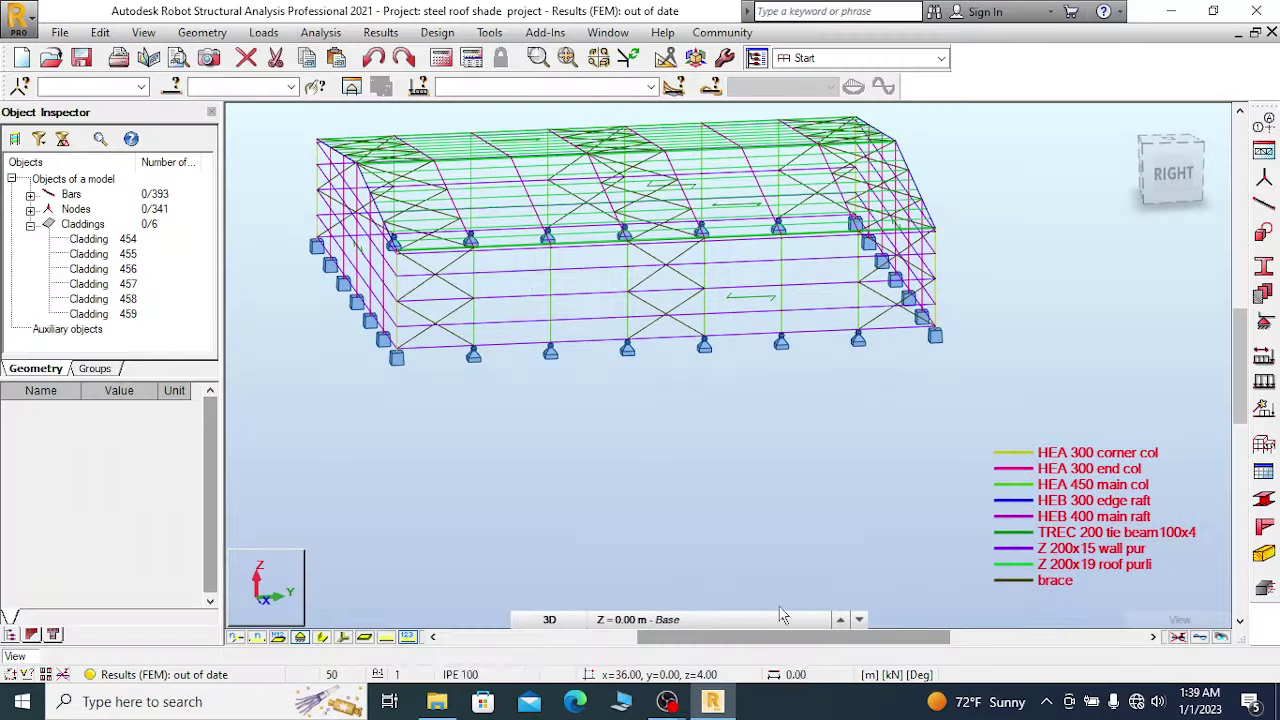
Turn on the load distribution regions display for the roof and wall claddings.
left_click(1148, 150)
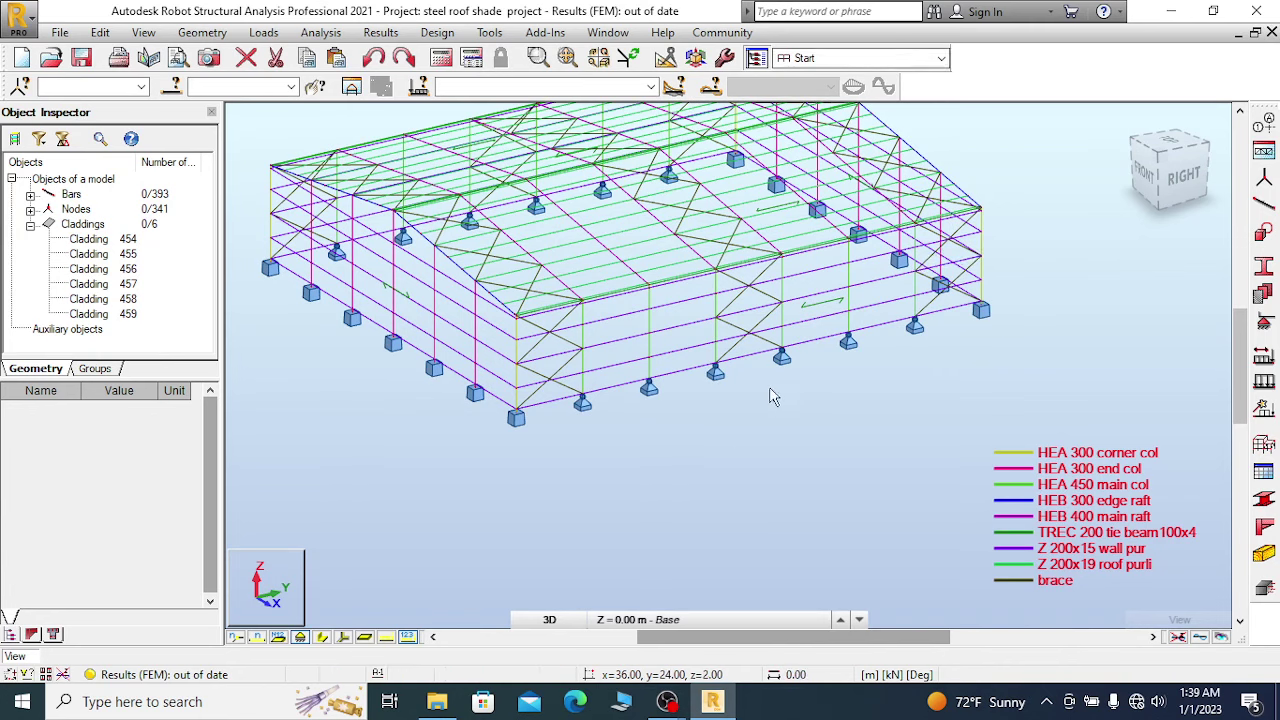
scroll(740, 420, "down", 2)
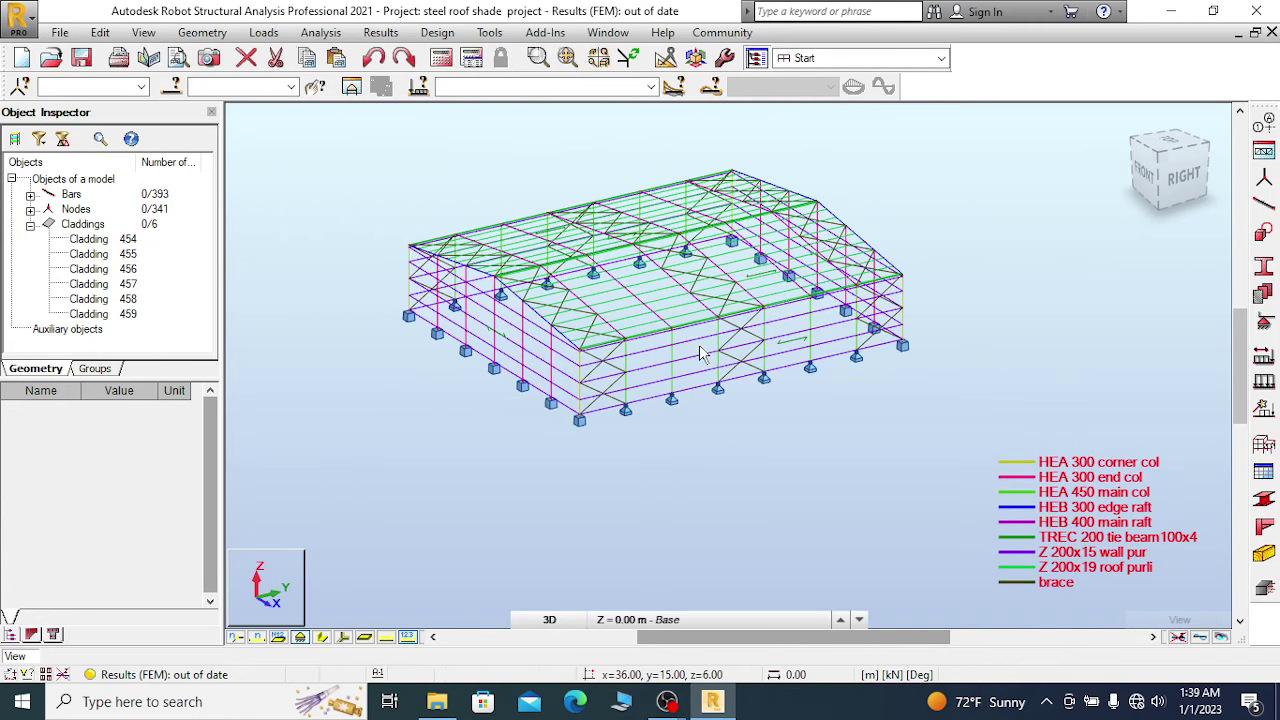
scroll(703, 350, "up", 2)
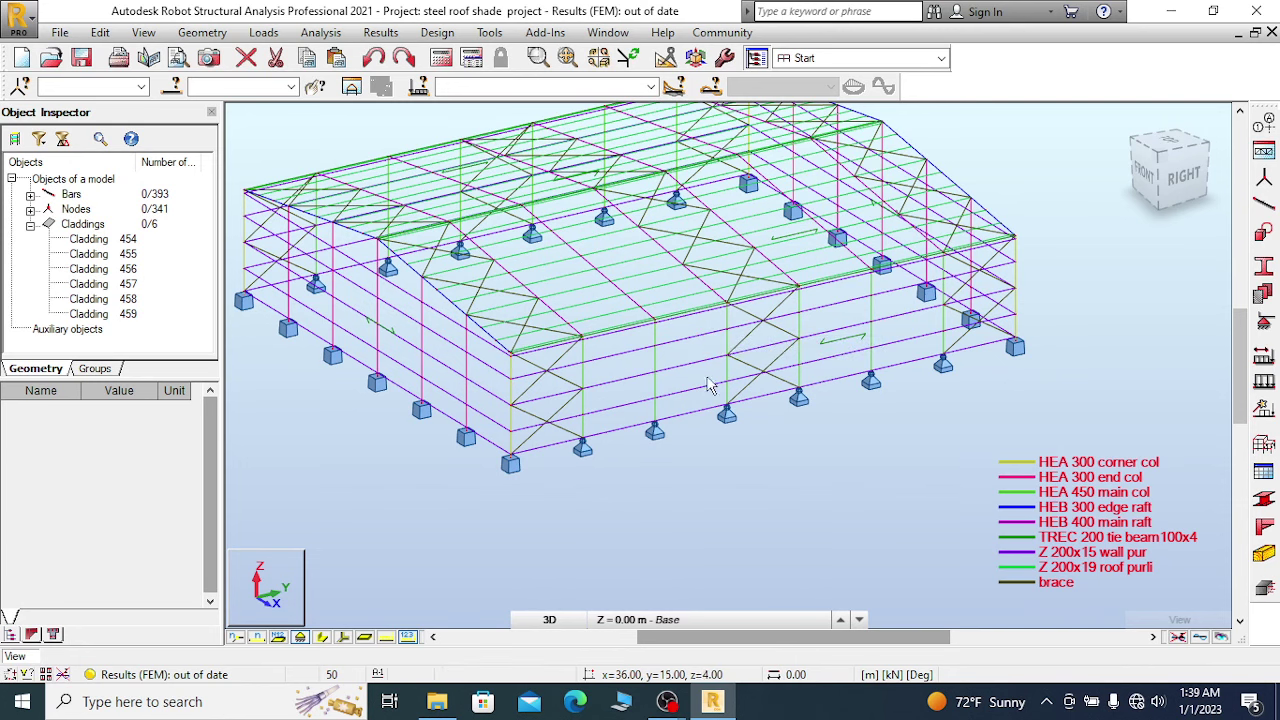
scroll(694, 378, "down", 1)
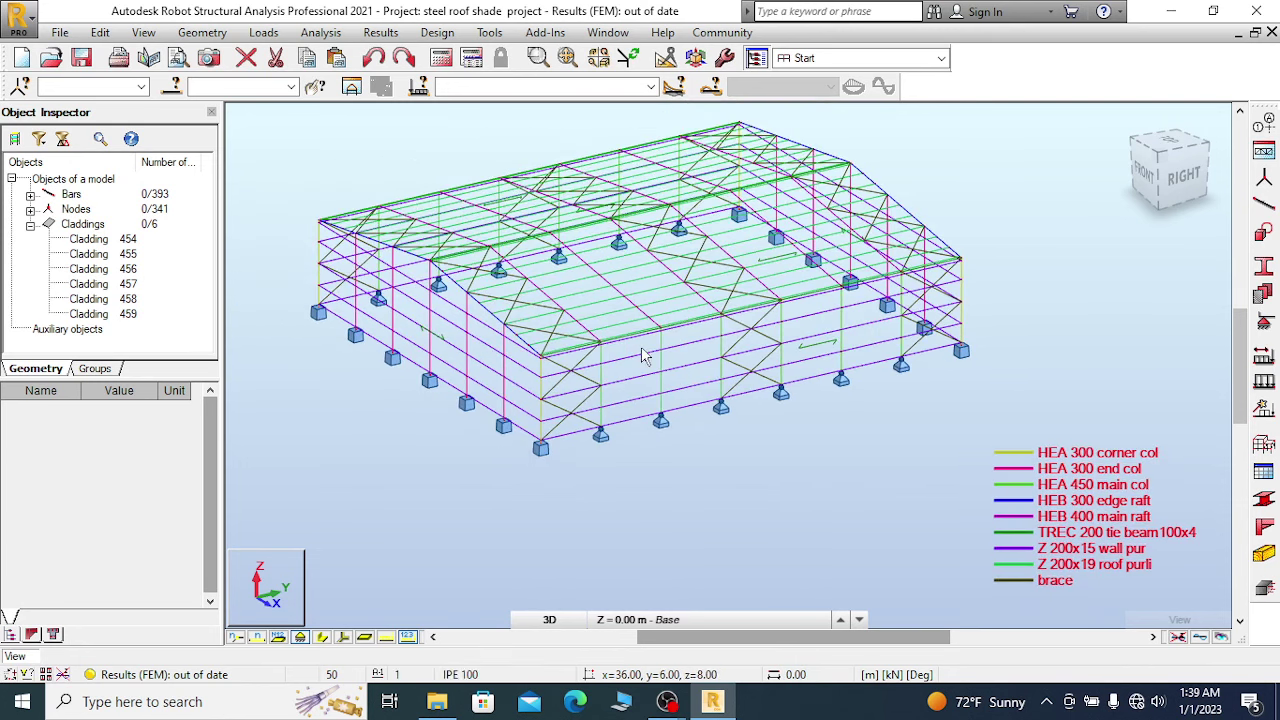
scroll(610, 355, "up", 1)
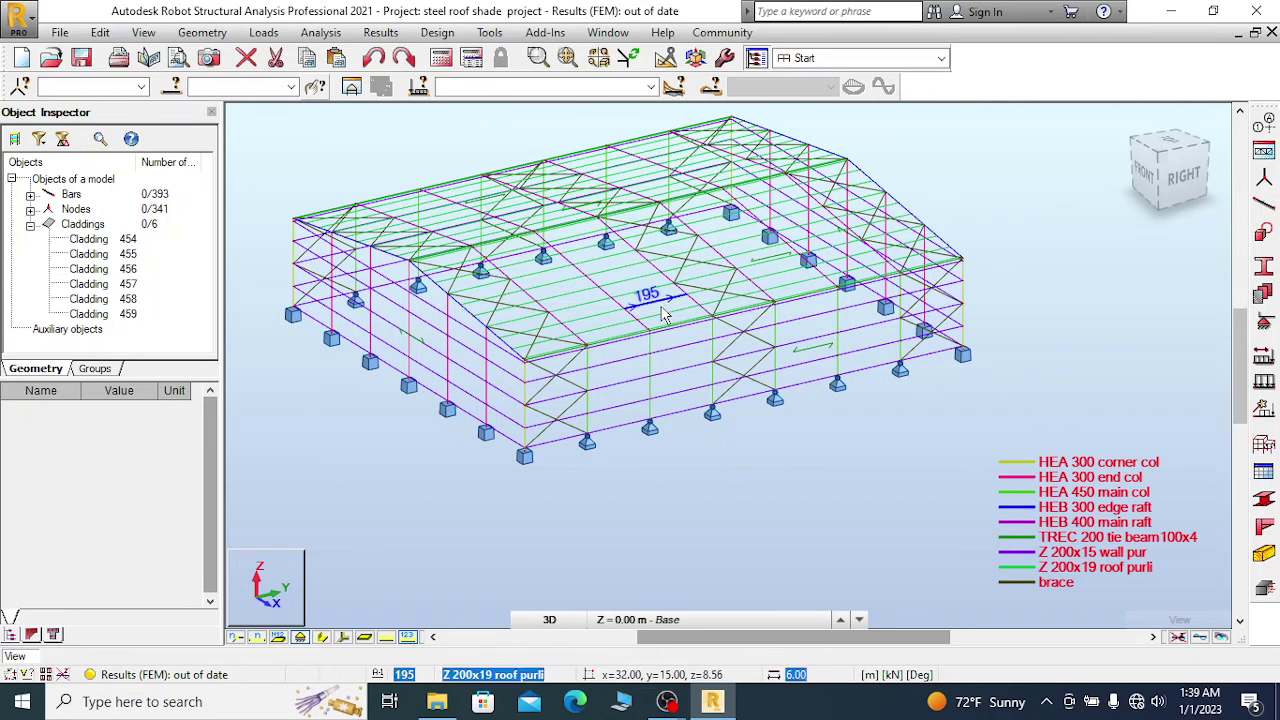
right_click(308, 150)
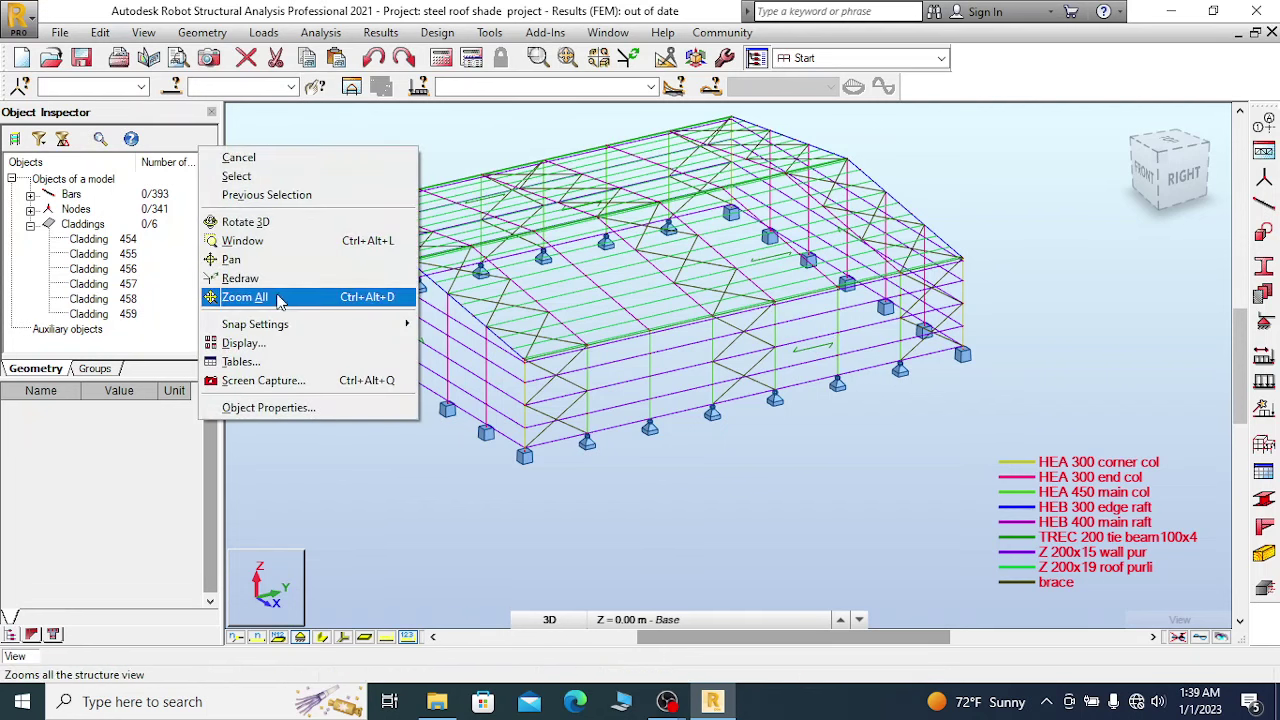
left_click(253, 347)
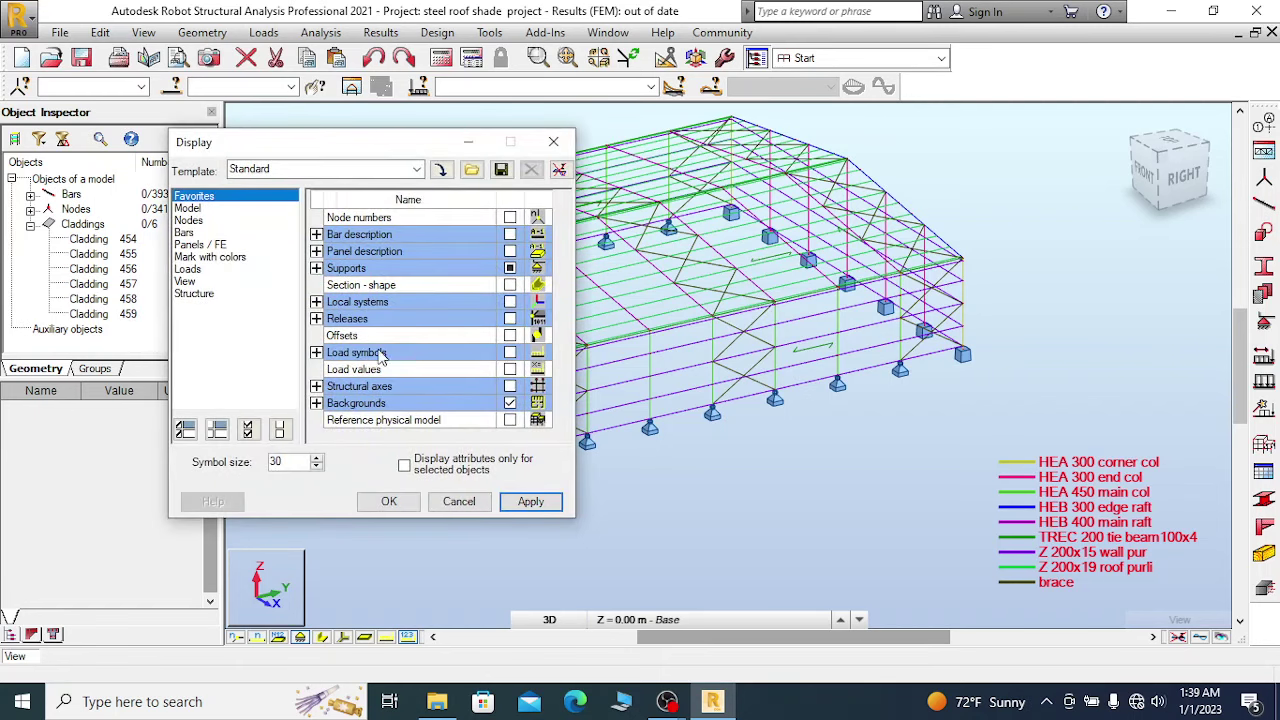
left_click(189, 270)
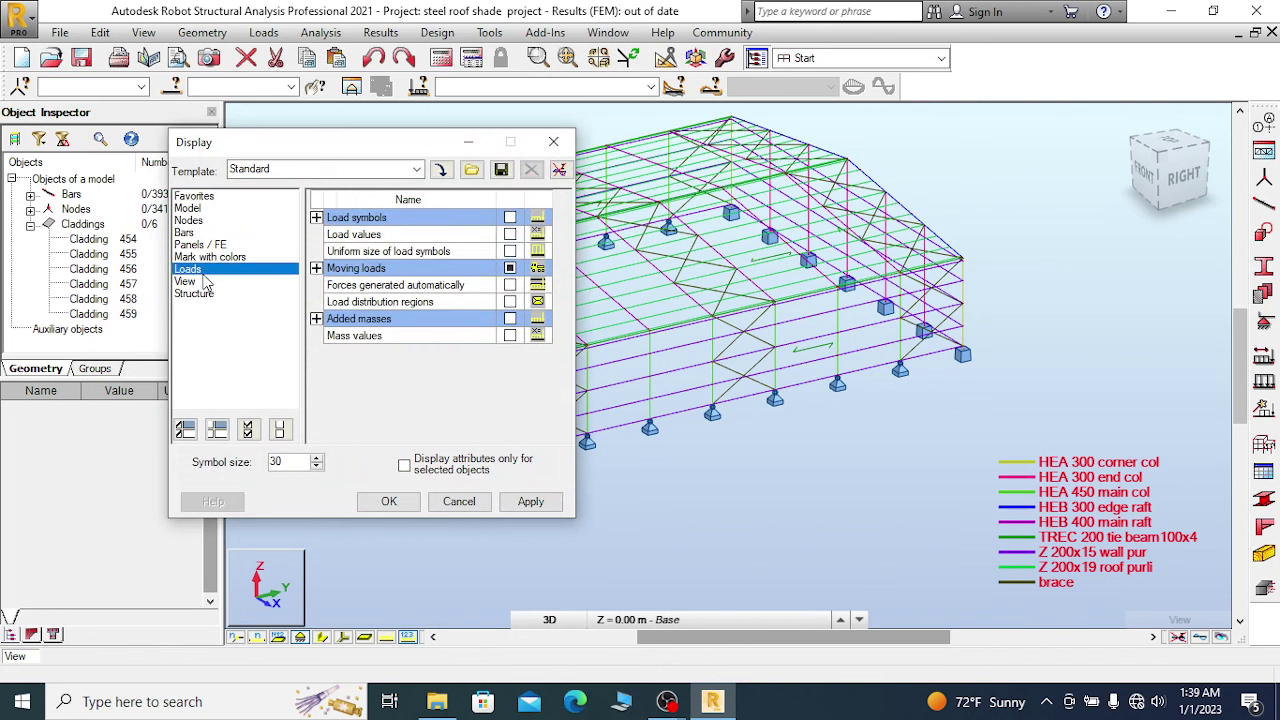
left_click(510, 302)
left_click(531, 501)
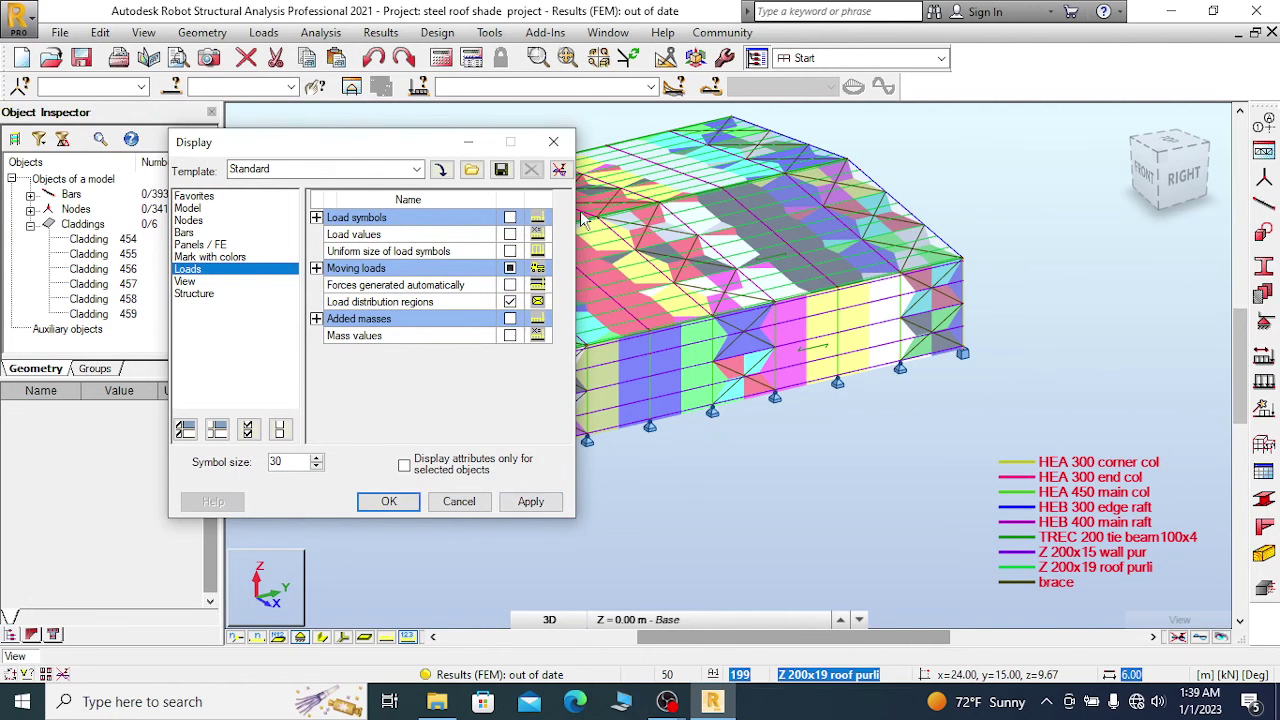
left_click(553, 141)
Select all brace bars in the structure by the cross-section of a brace in the corner wall bay.
scroll(432, 133, "up", 3)
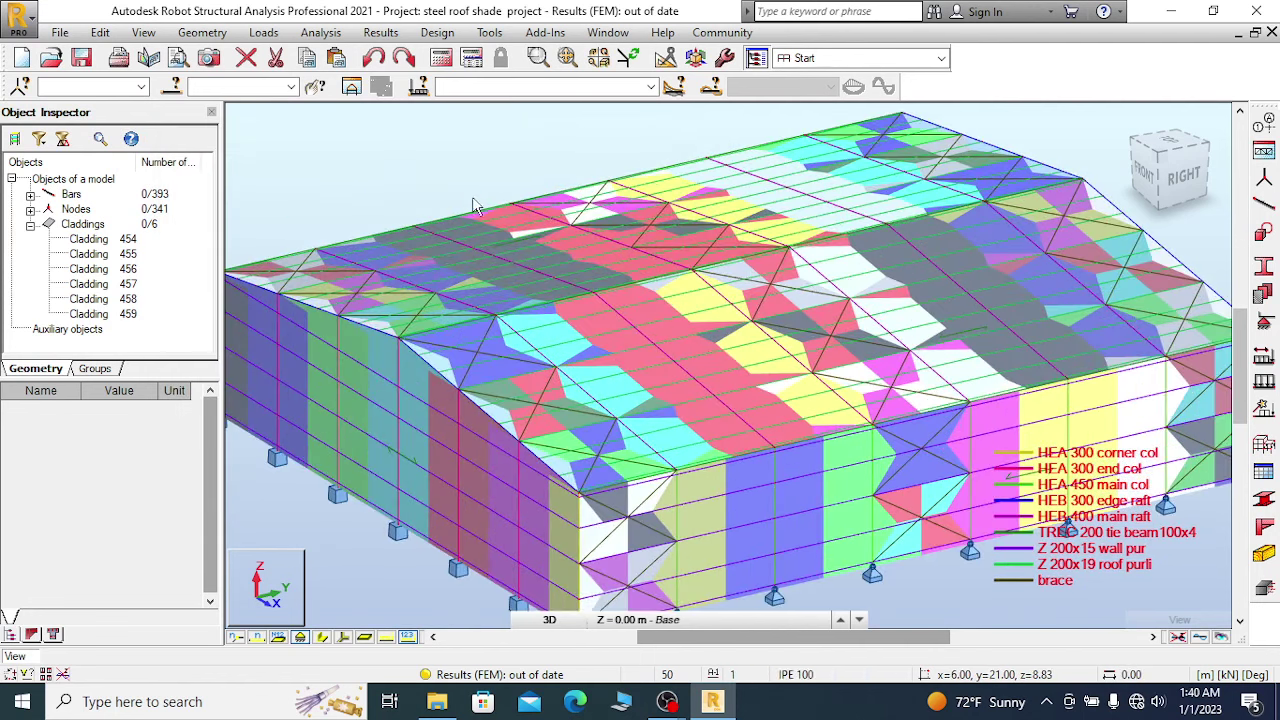
scroll(614, 330, "down", 1)
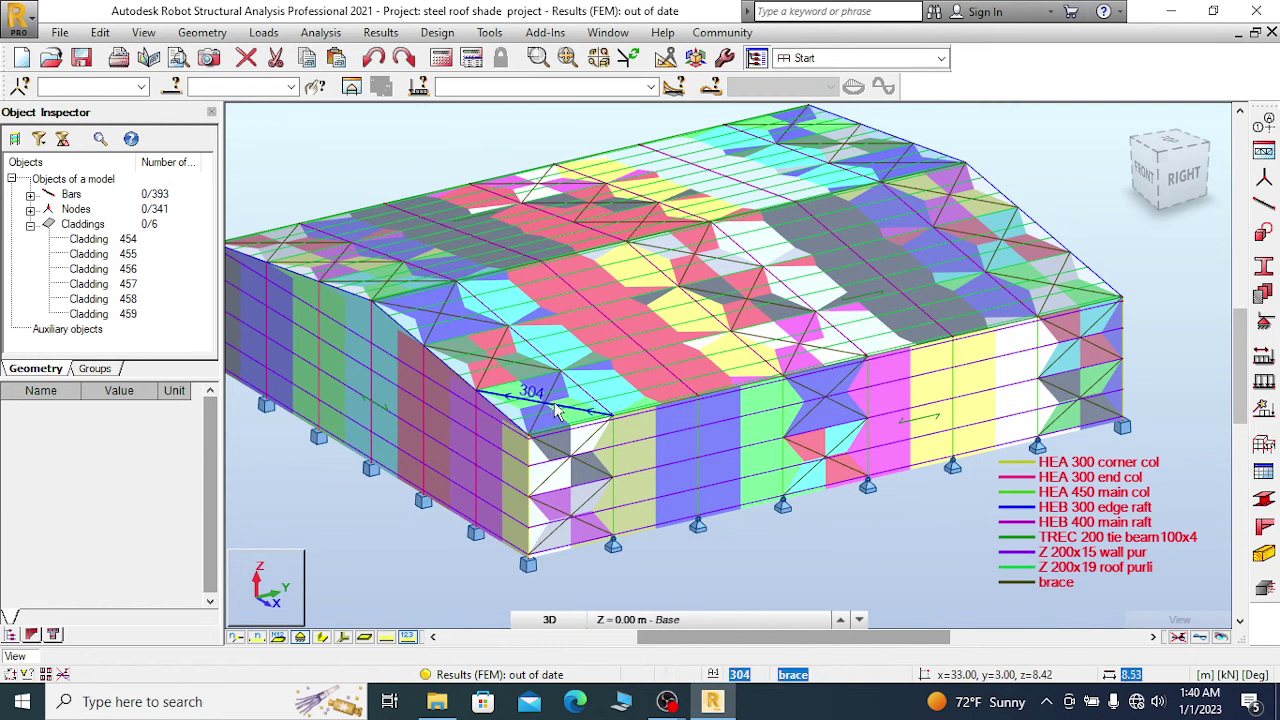
scroll(528, 425, "up", 2)
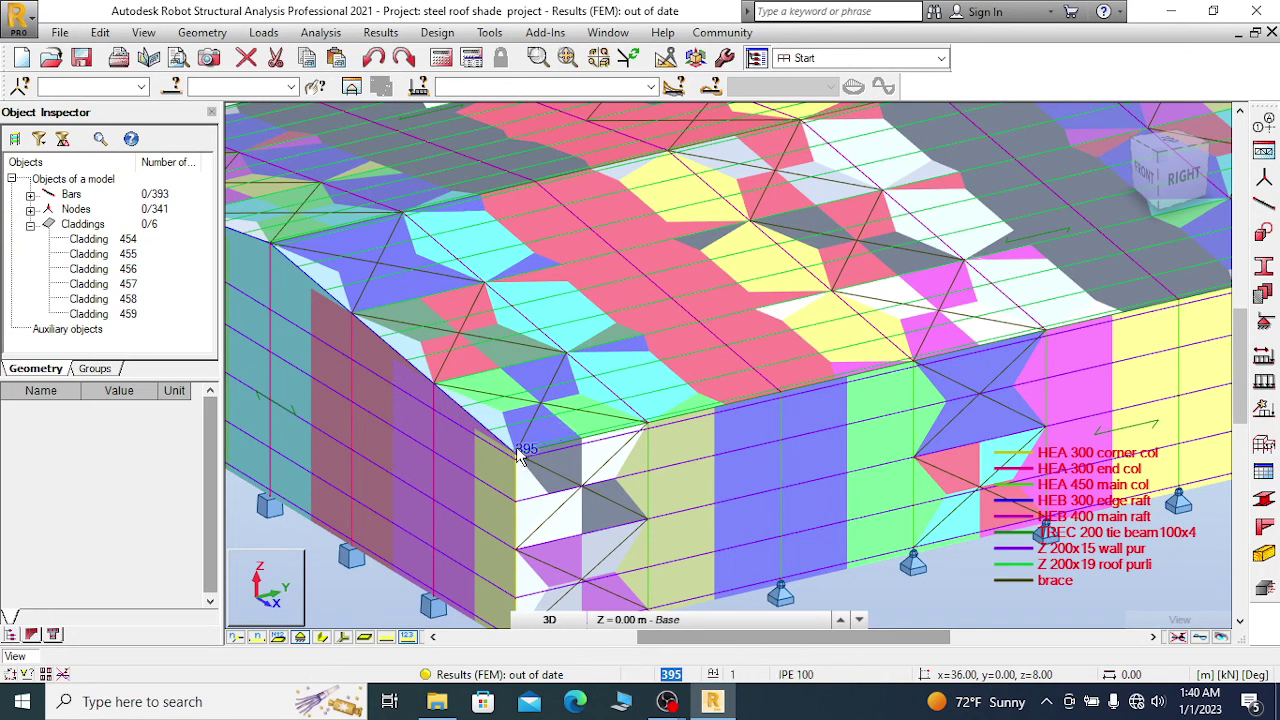
scroll(640, 535, "down", 2)
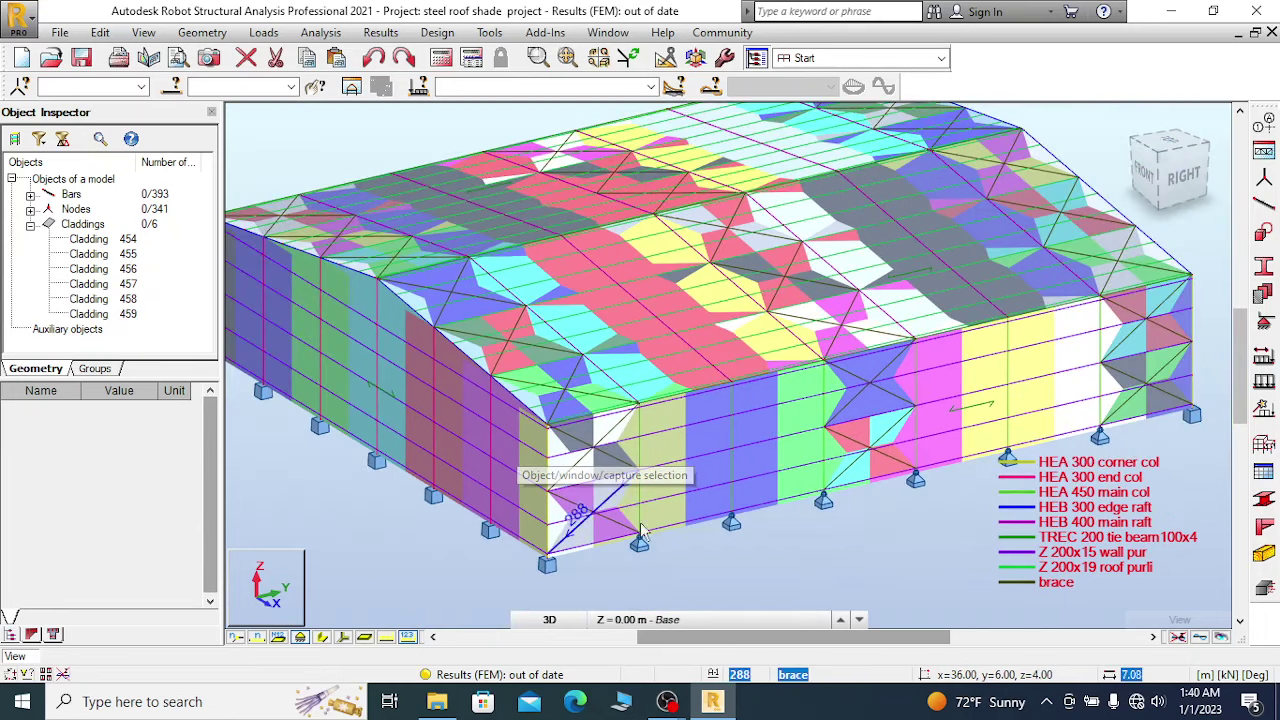
scroll(640, 532, "up", 2)
left_click(563, 504)
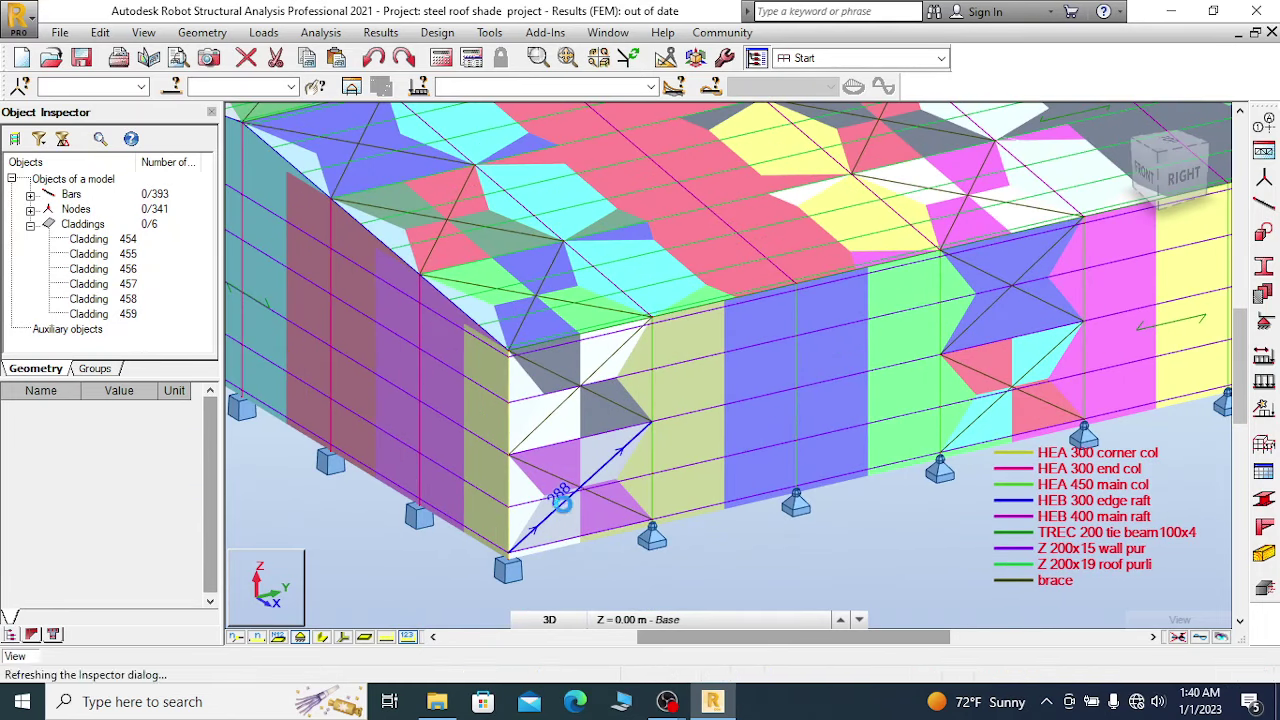
right_click(563, 500)
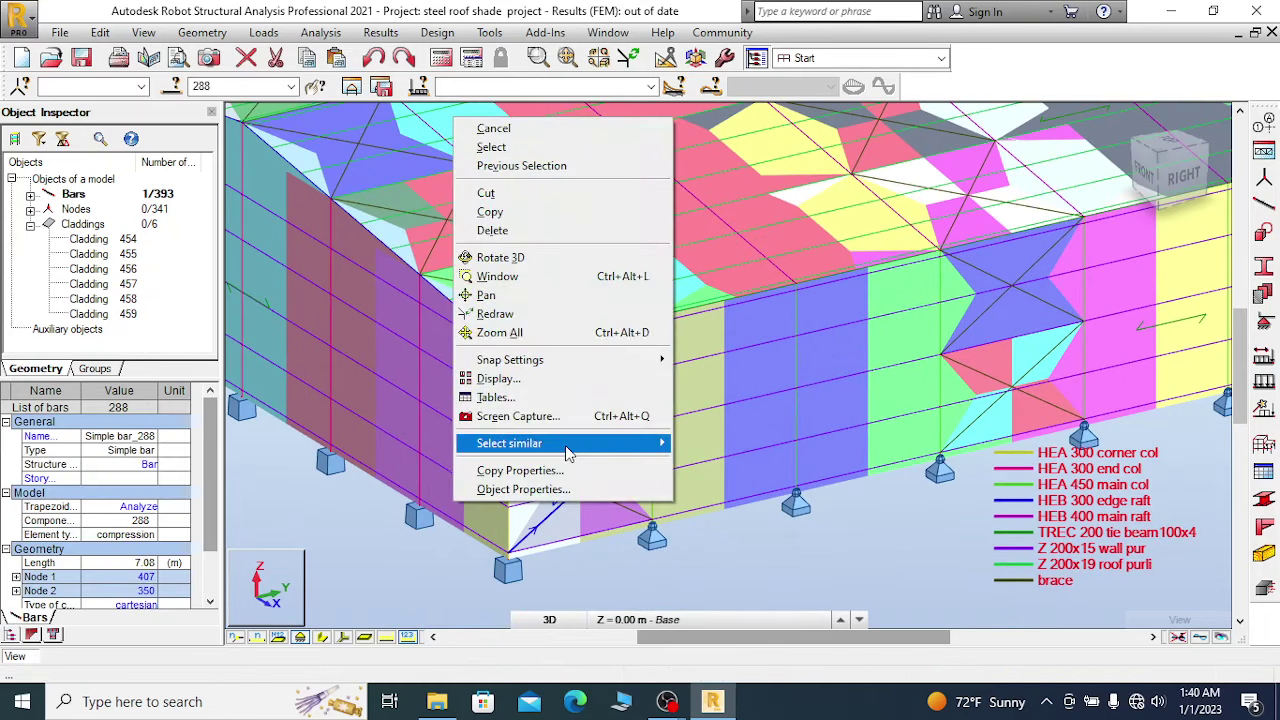
mouse_move(572, 450)
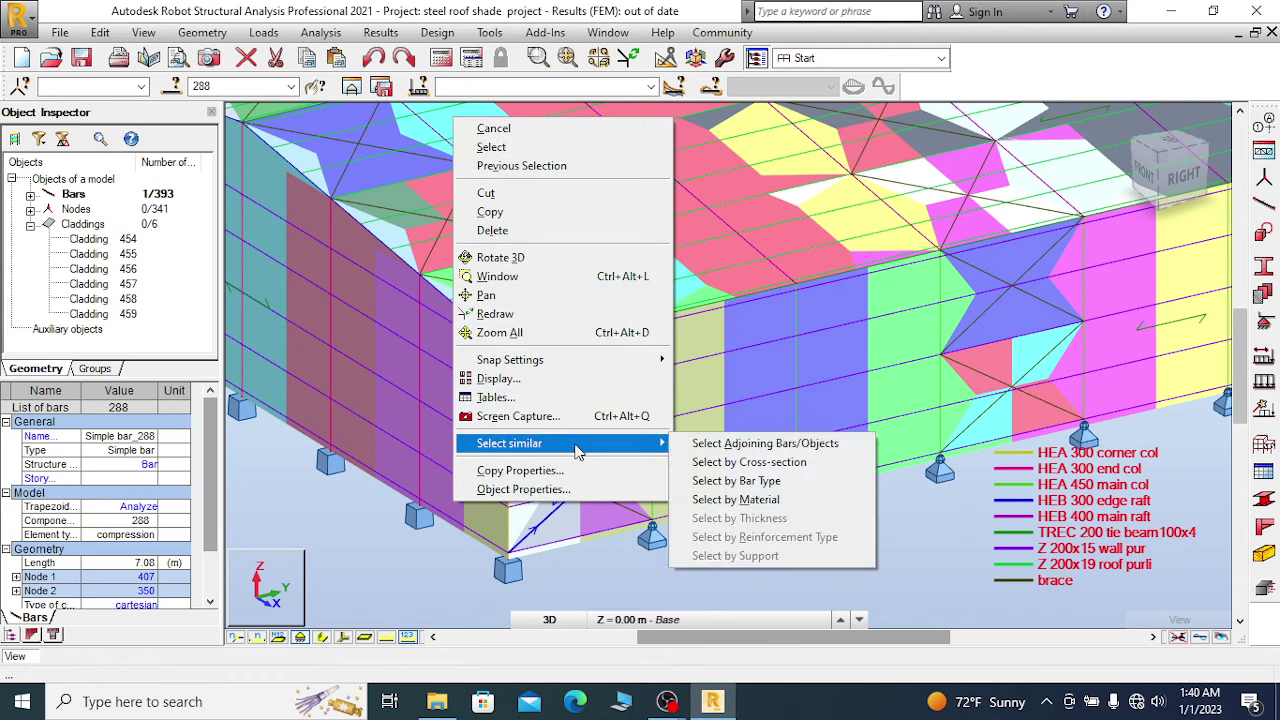
left_click(790, 463)
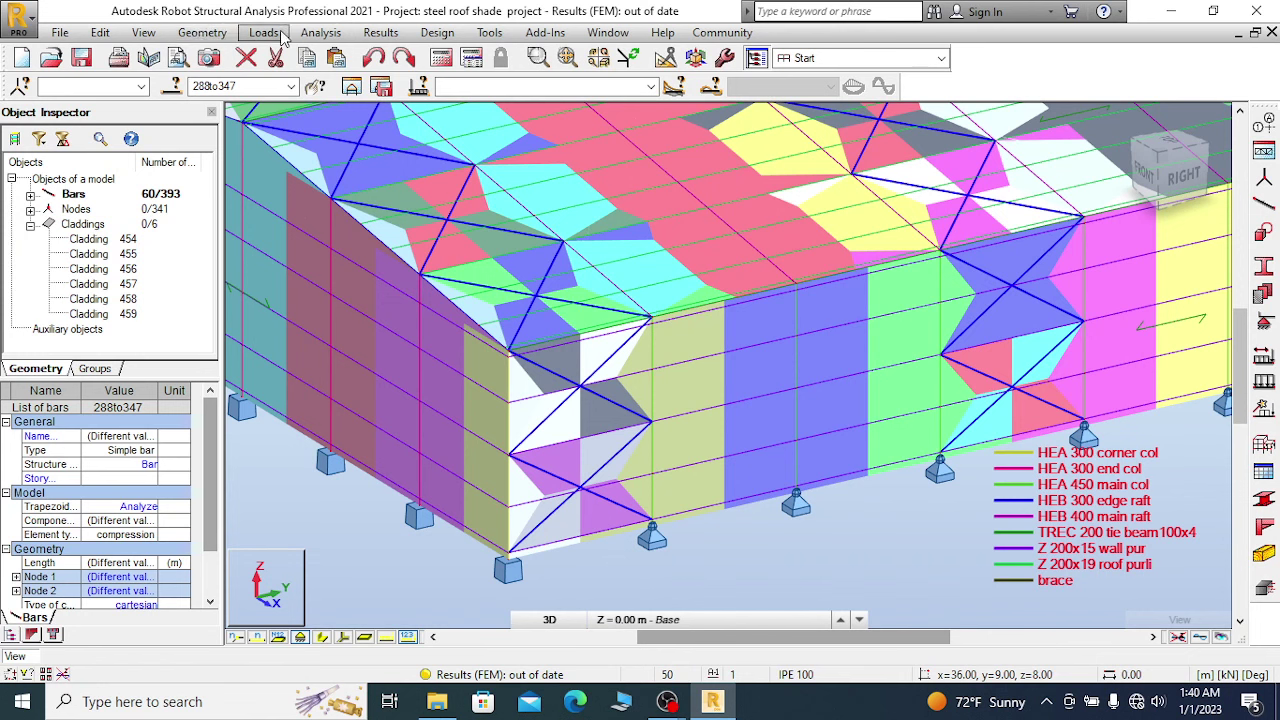
Set brace bars 288to347 to be ignored in the trapezoidal and triangular method of cladding load distribution.
left_click(202, 32)
mouse_move(316, 354)
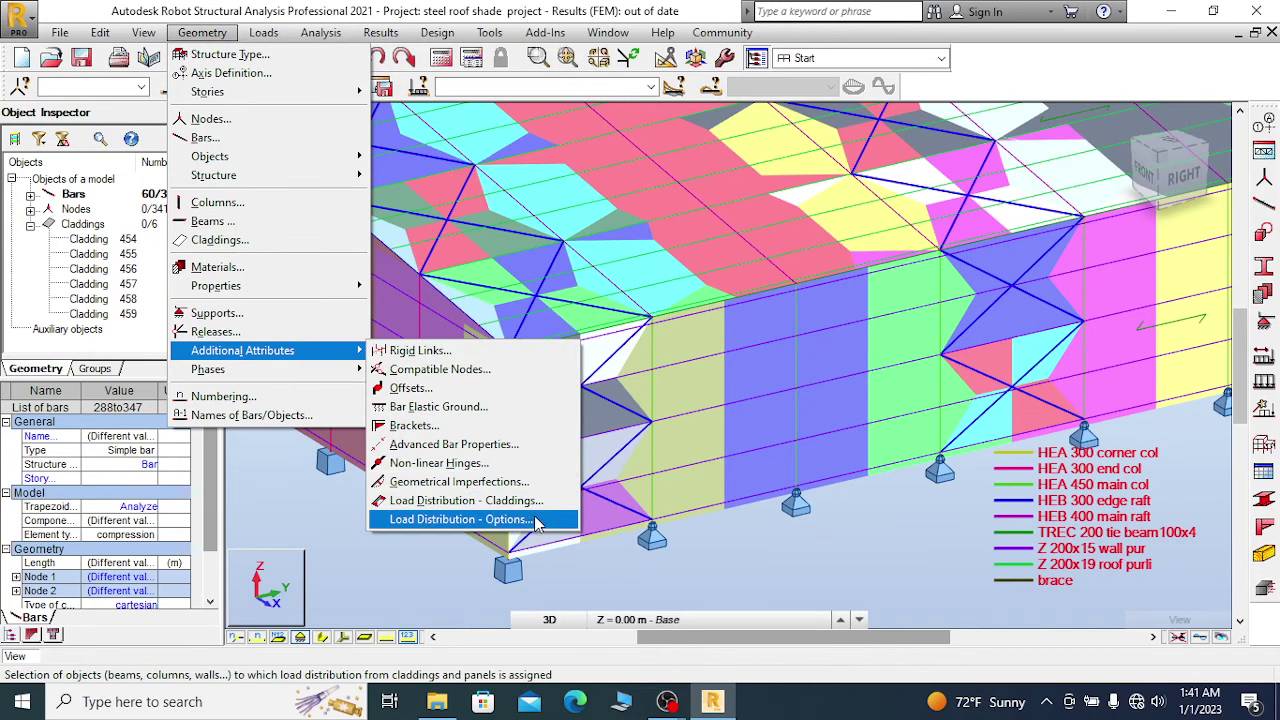
left_click(489, 524)
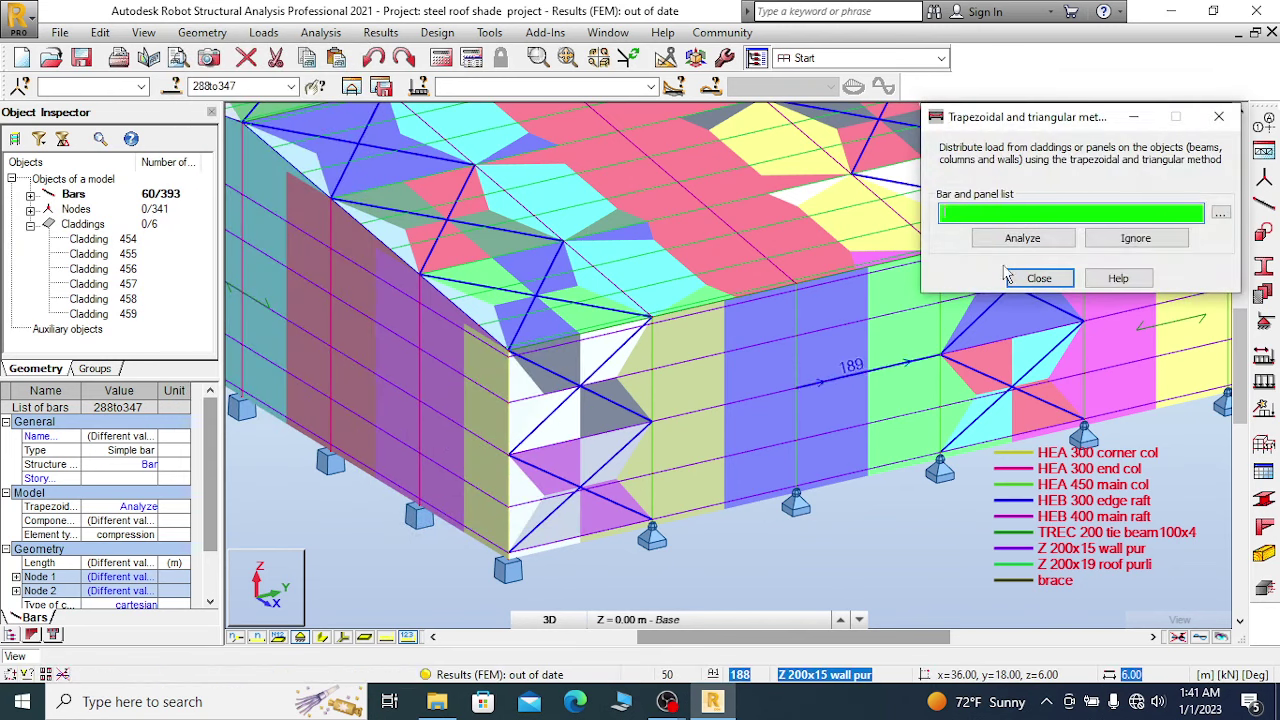
right_click(985, 213)
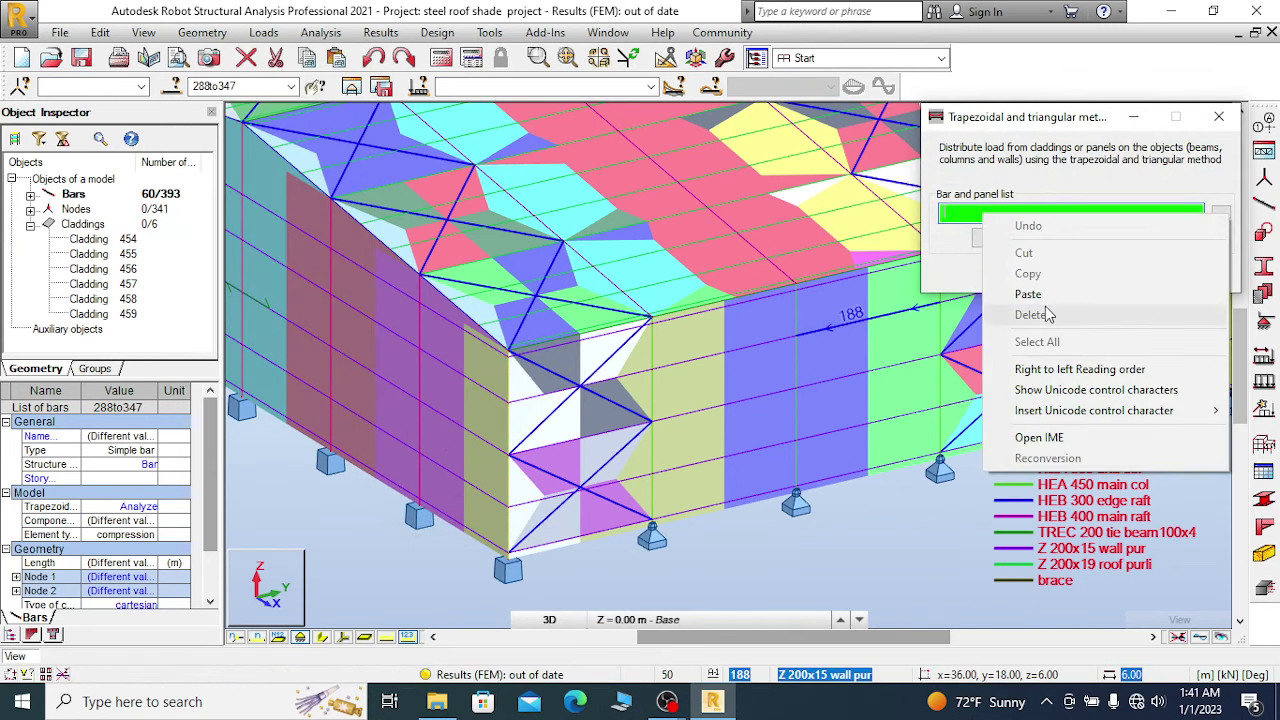
left_click(215, 87)
key("ctrl+c")
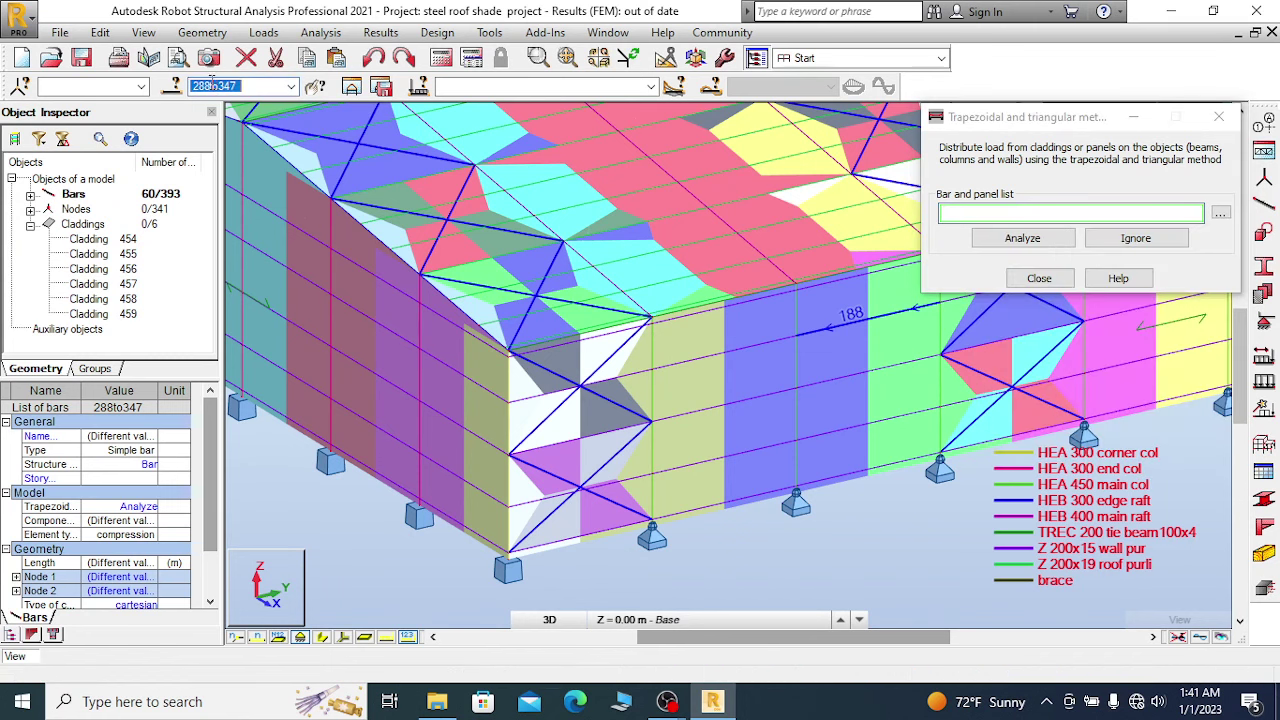
right_click(213, 87)
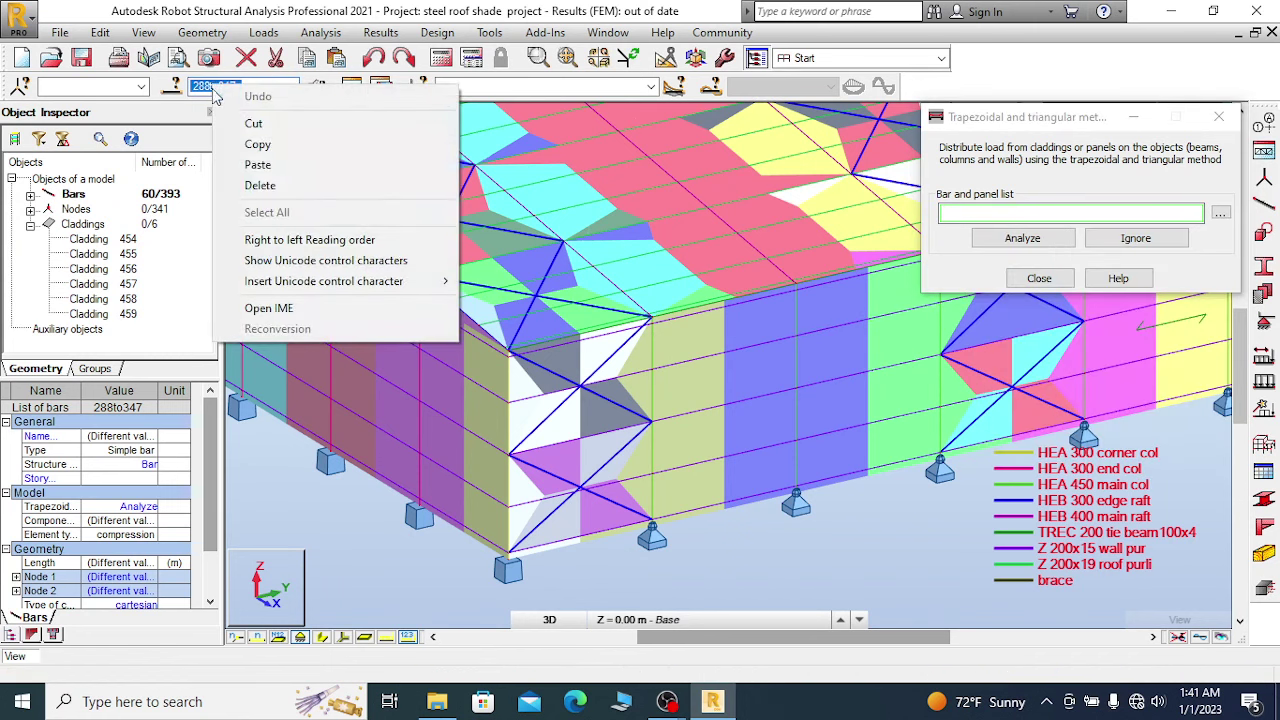
left_click(257, 164)
left_click(965, 211)
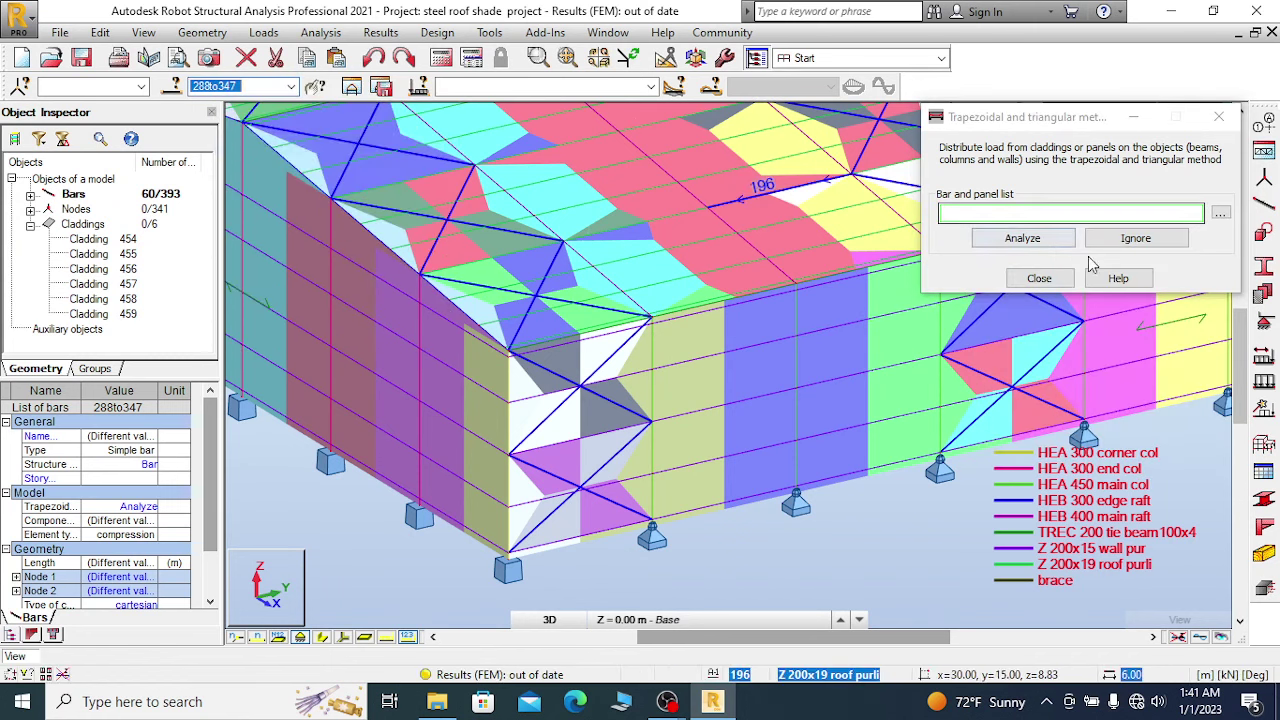
right_click(965, 211)
left_click(1000, 288)
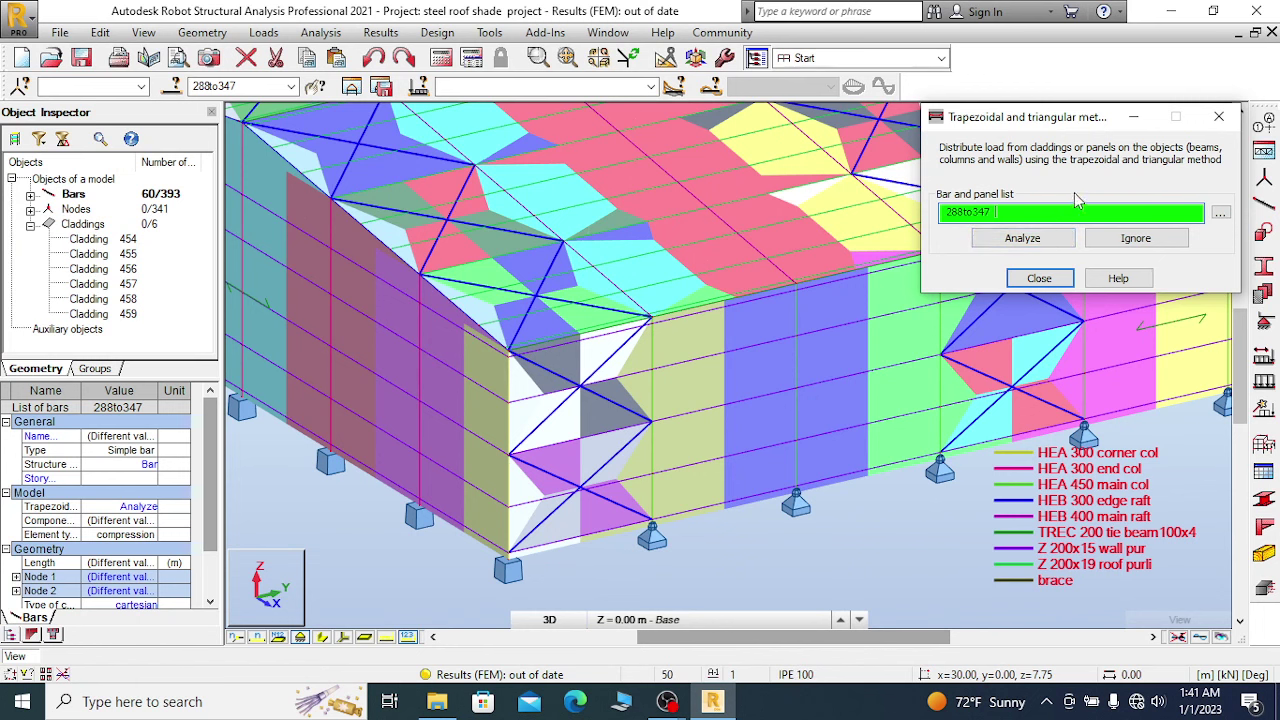
left_click(1146, 242)
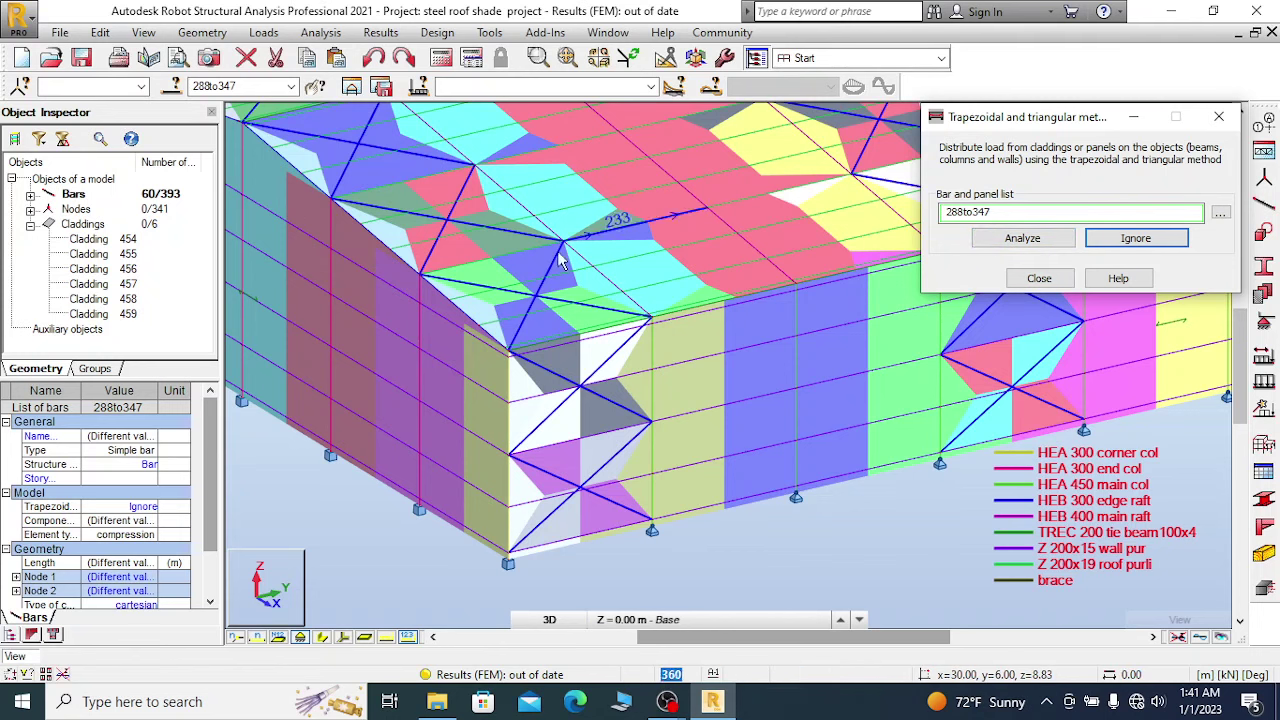
left_click(1040, 279)
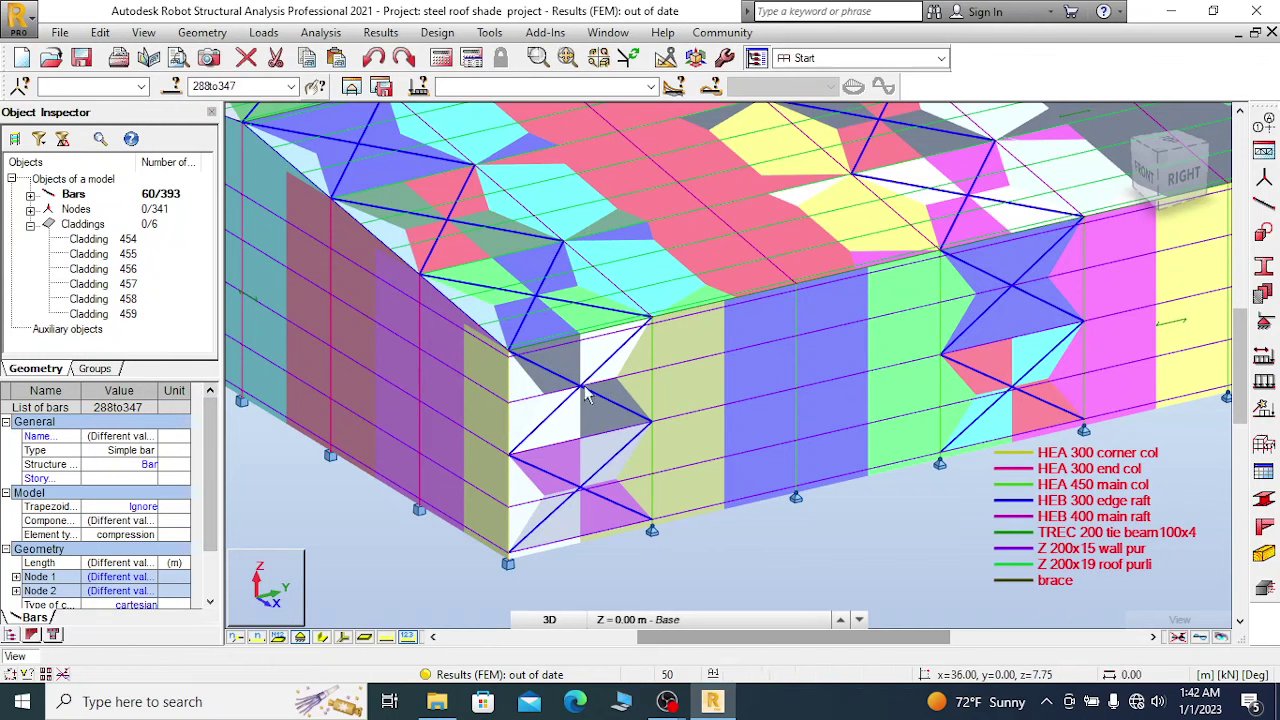
Define brace bars 288to347 as tension bars in their advanced bar properties, keeping the truss bar option.
left_click(202, 32)
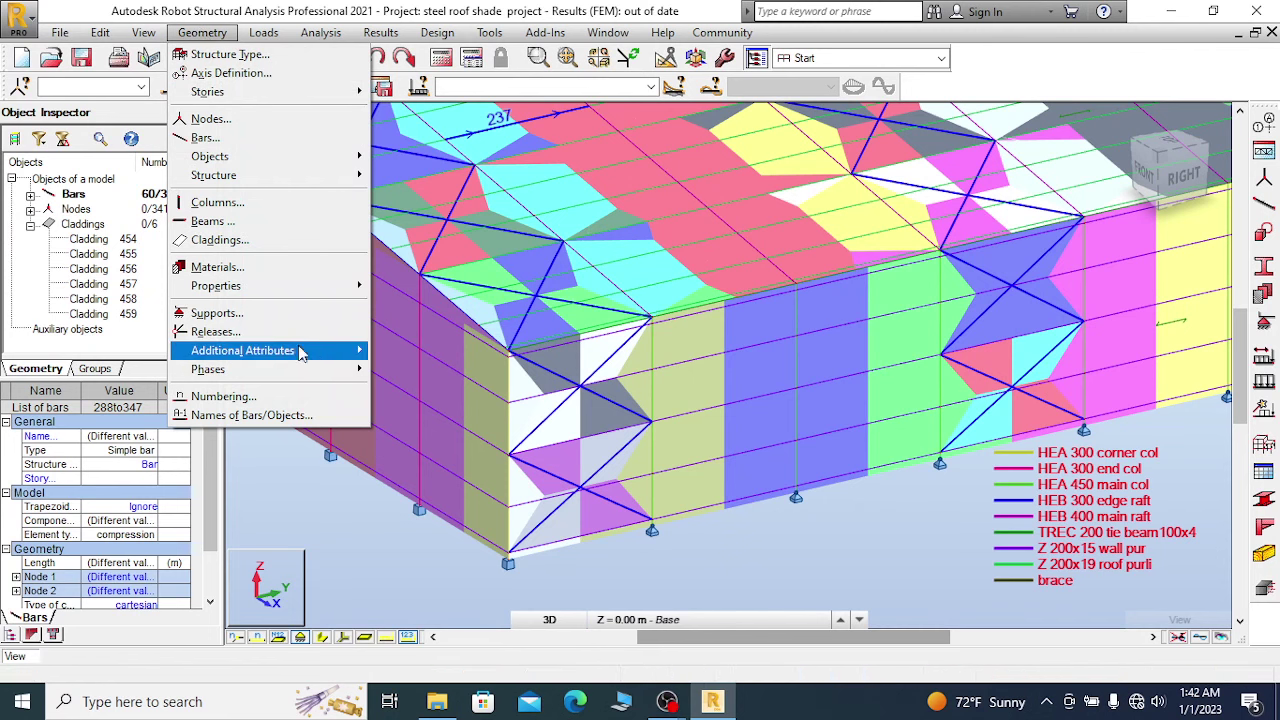
mouse_move(313, 355)
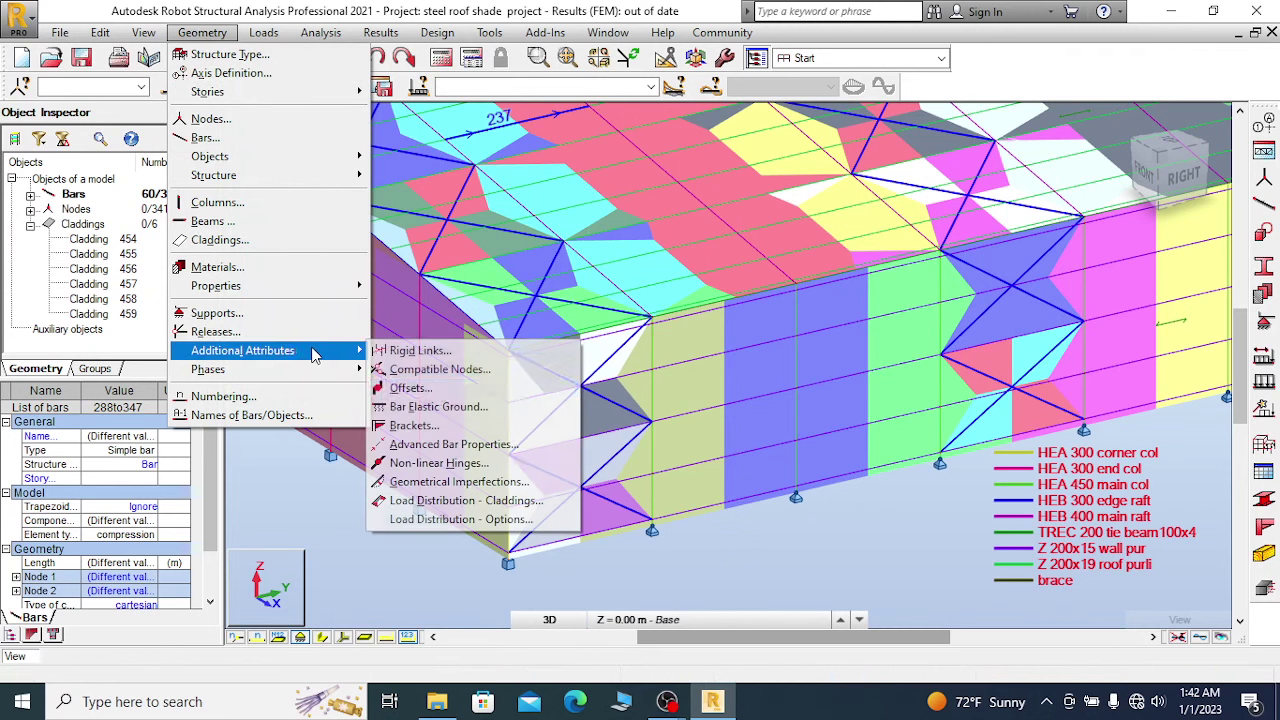
left_click(480, 444)
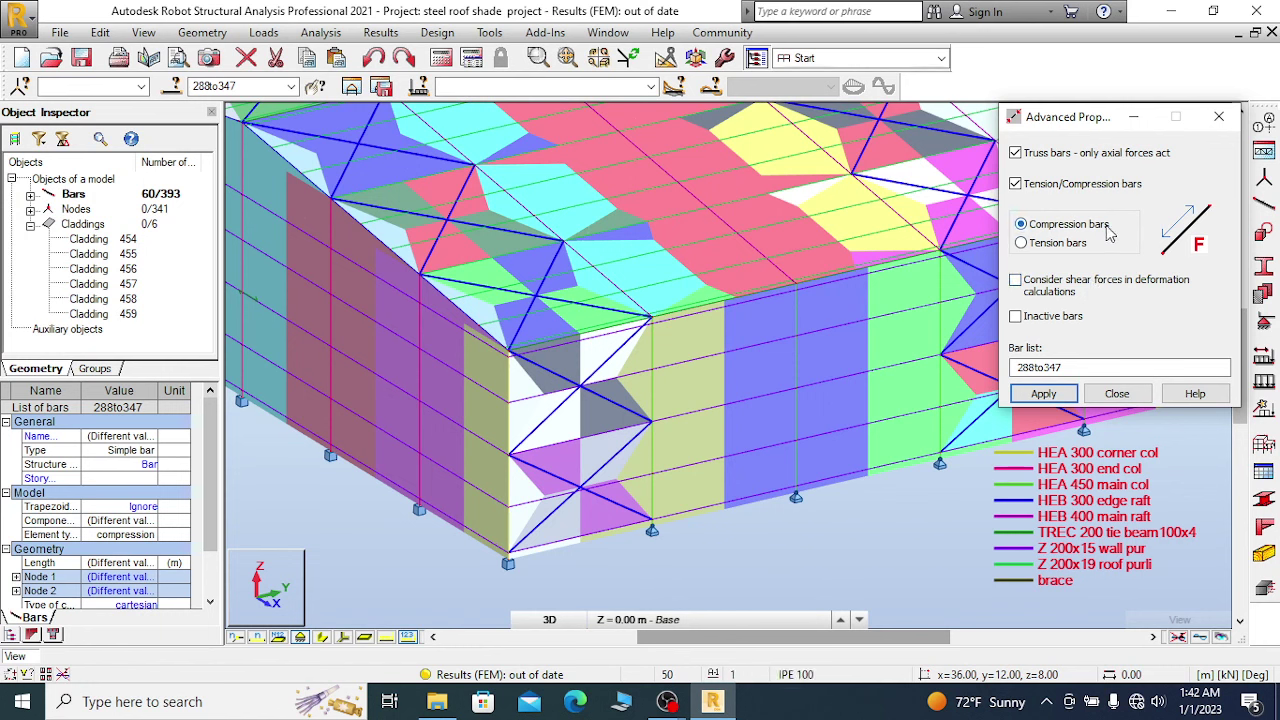
left_click(1022, 243)
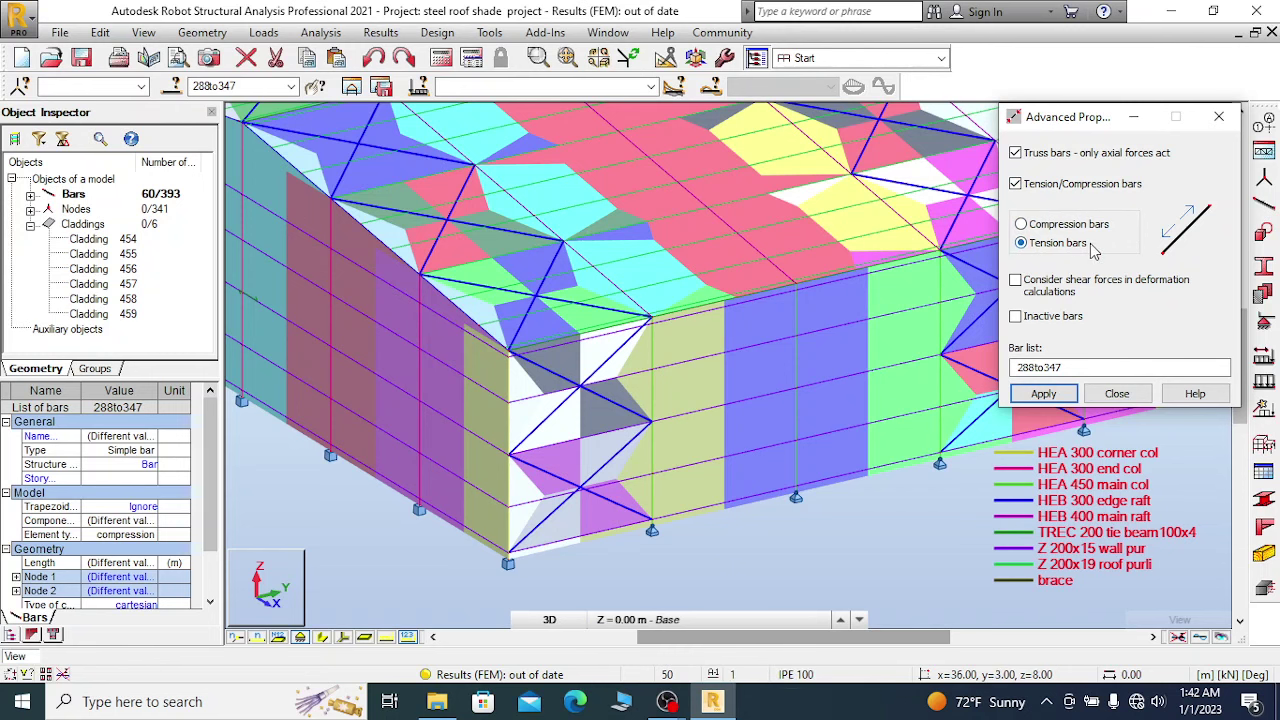
left_click(1043, 393)
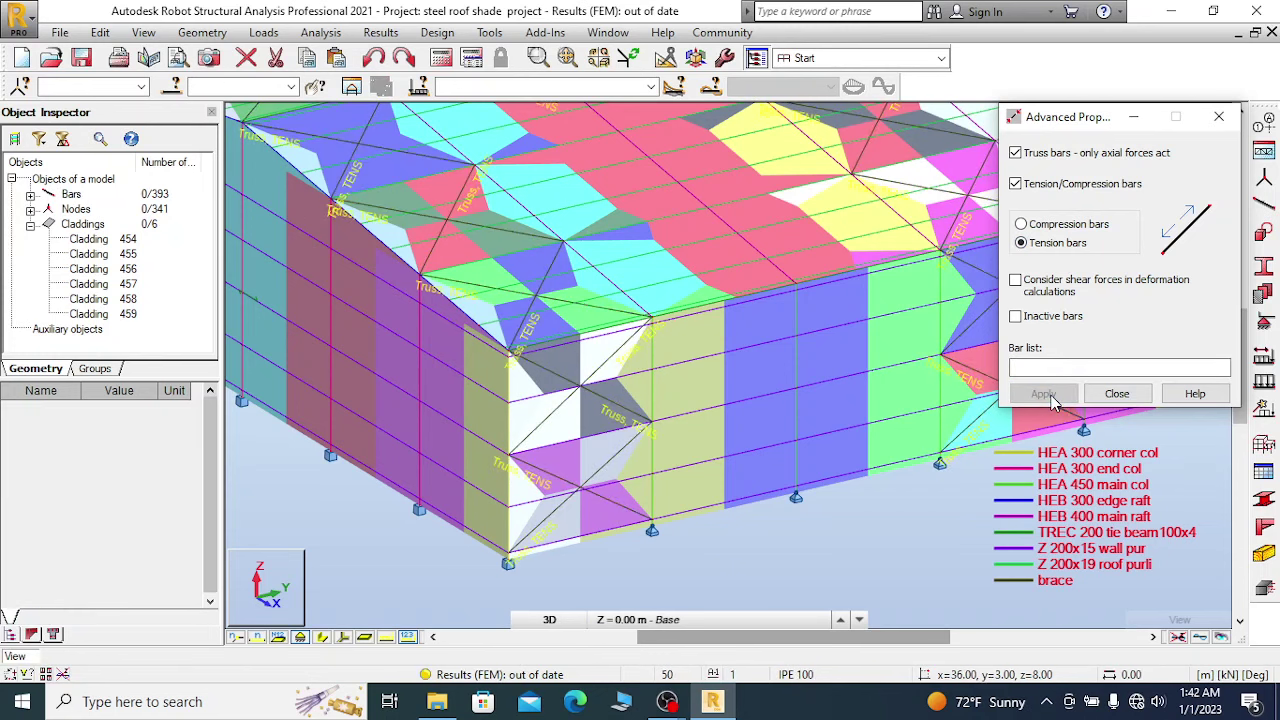
left_click(1117, 394)
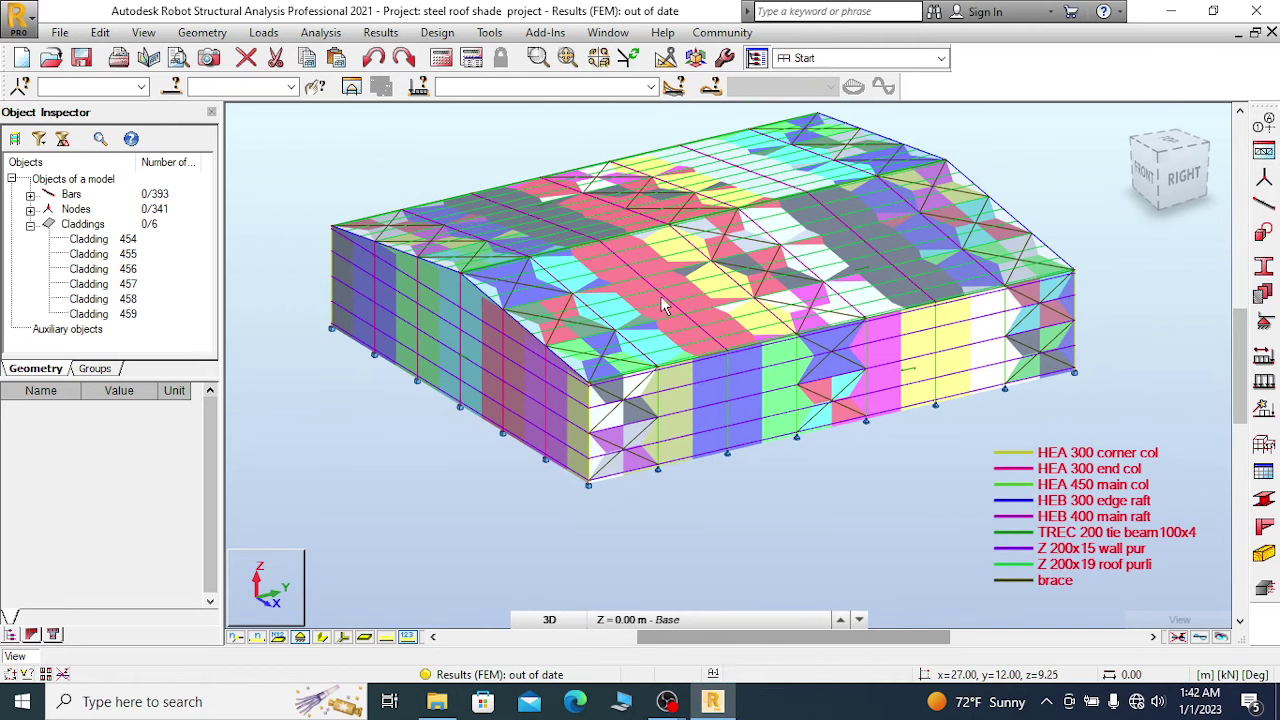
Generate the computational model to update the load distribution regions on the claddings.
scroll(565, 275, "up", 1)
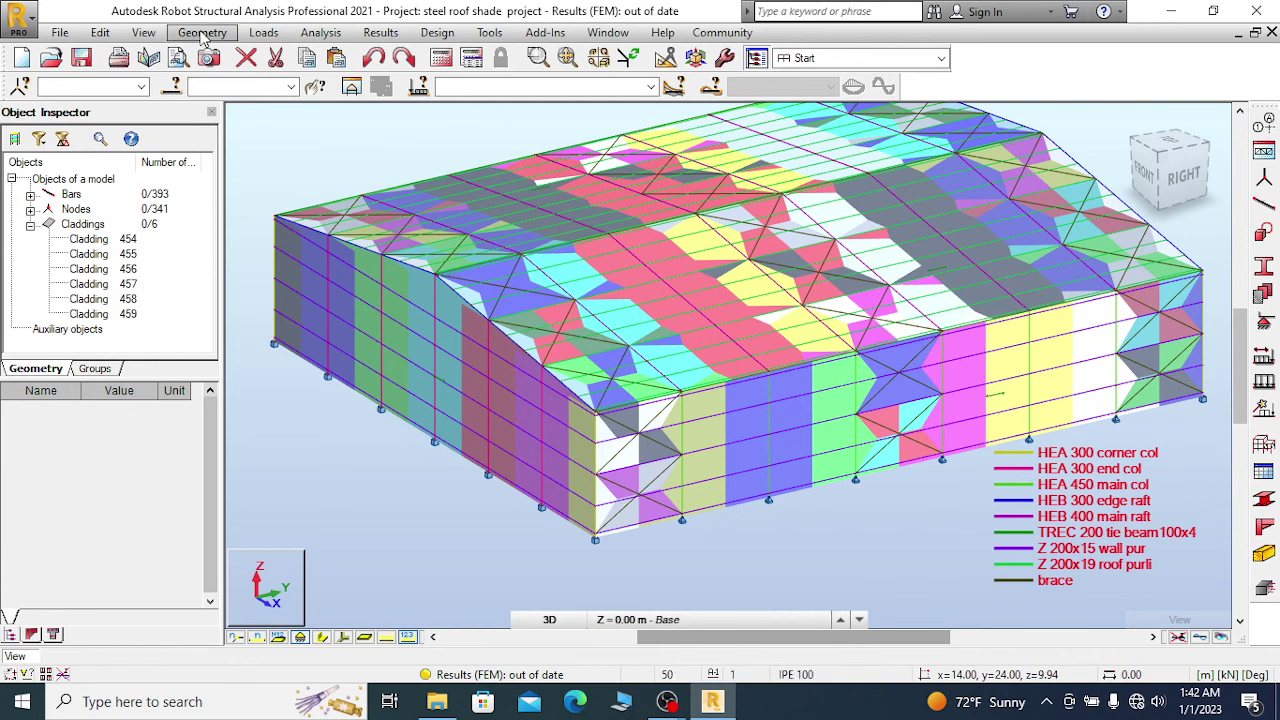
left_click(320, 32)
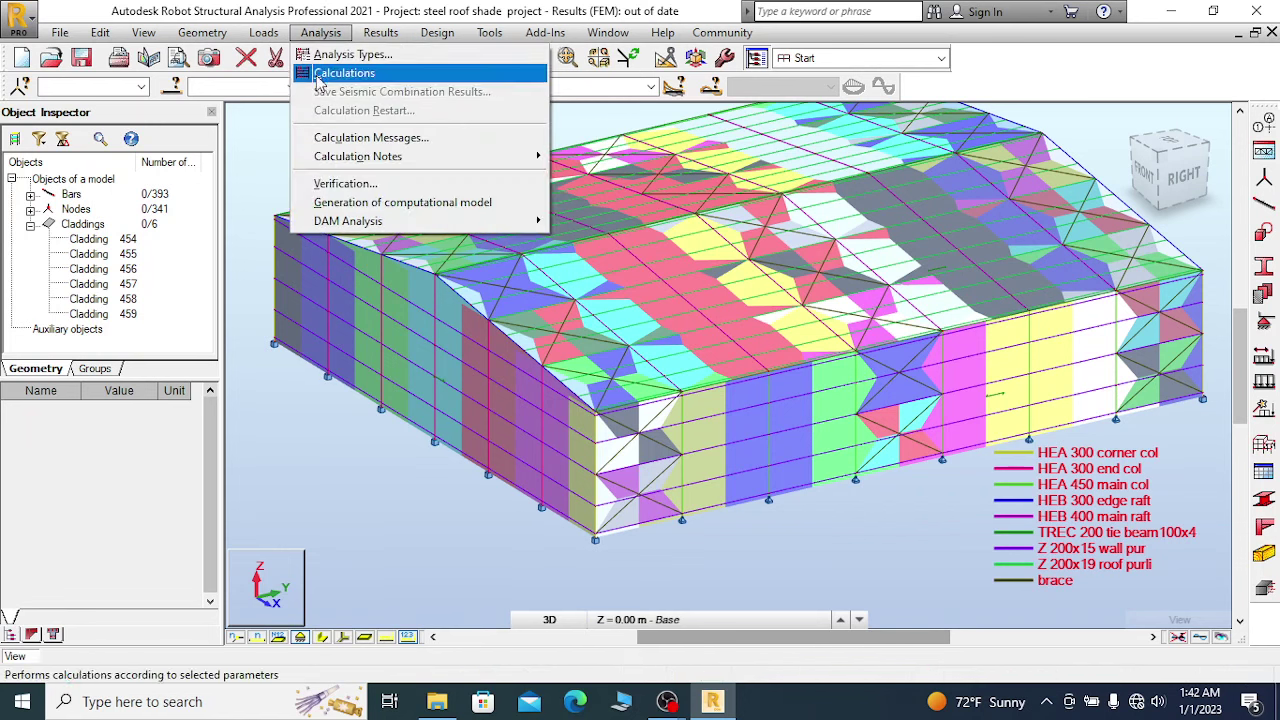
left_click(449, 200)
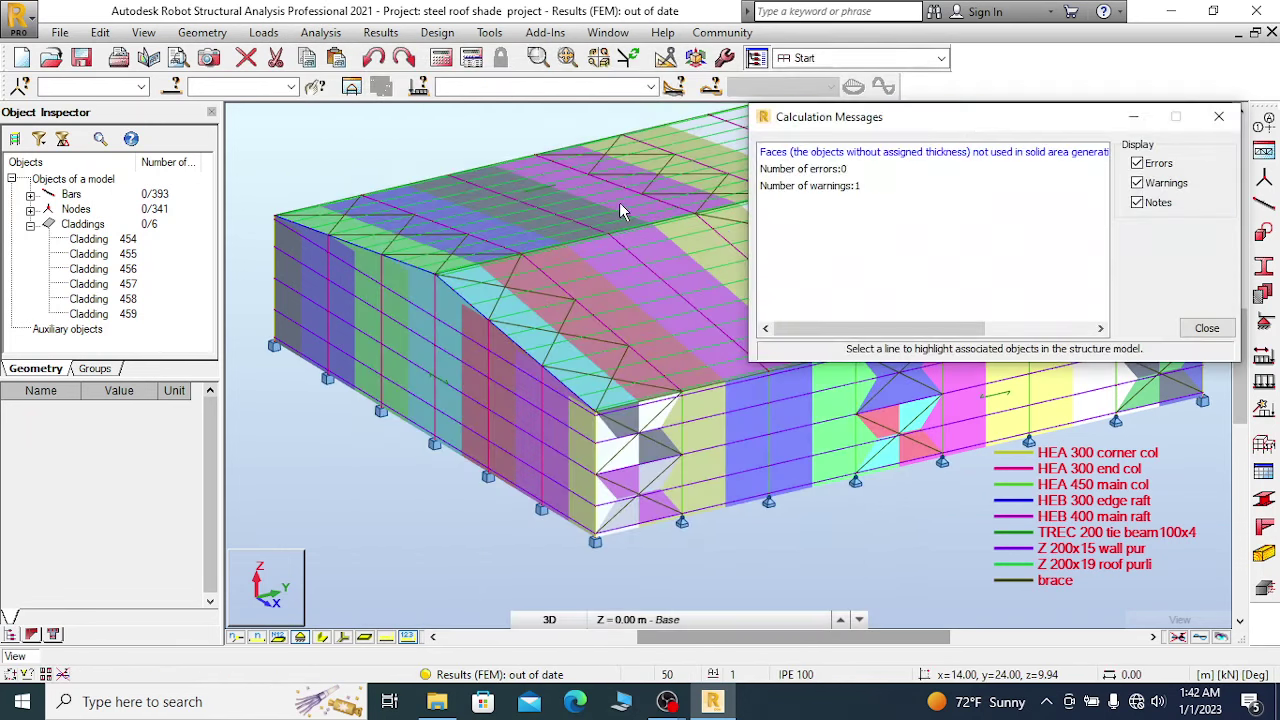
Dismiss the calculation messages and examine the cladding load distribution regions around the braced wall bays and on the roof.
left_click(1207, 330)
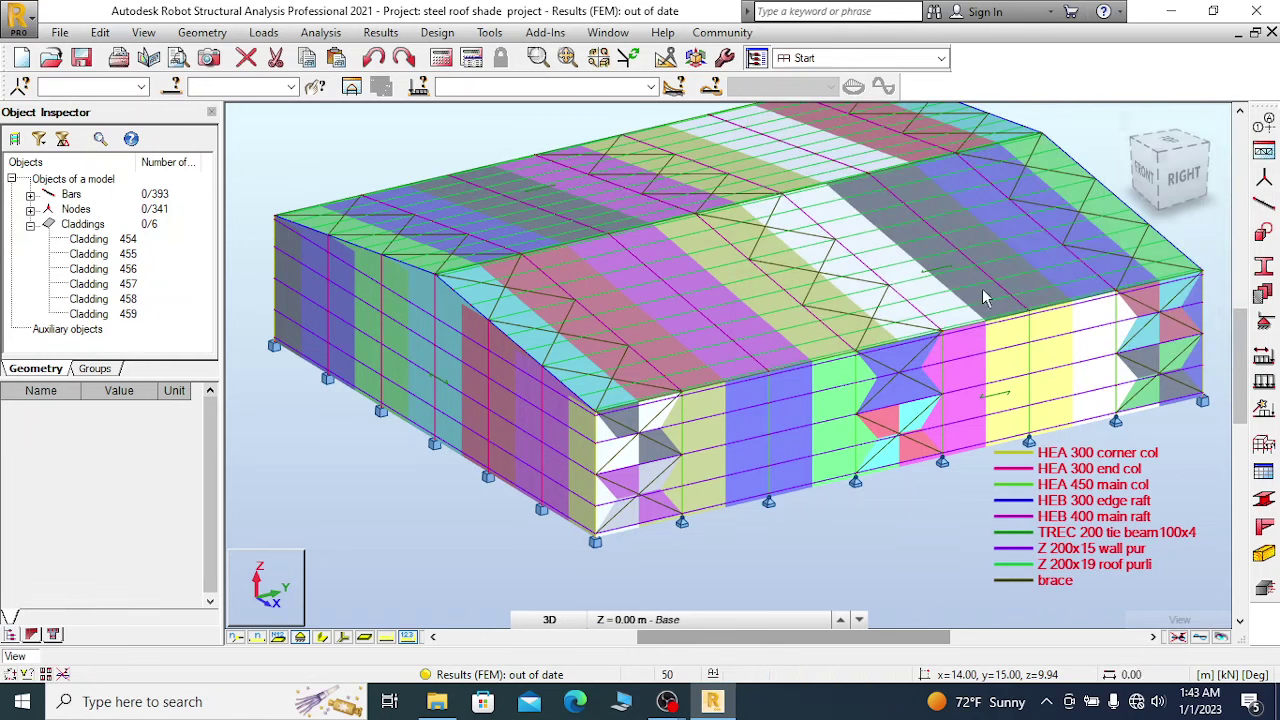
middle_click_drag(671, 341, 604, 368, "shift")
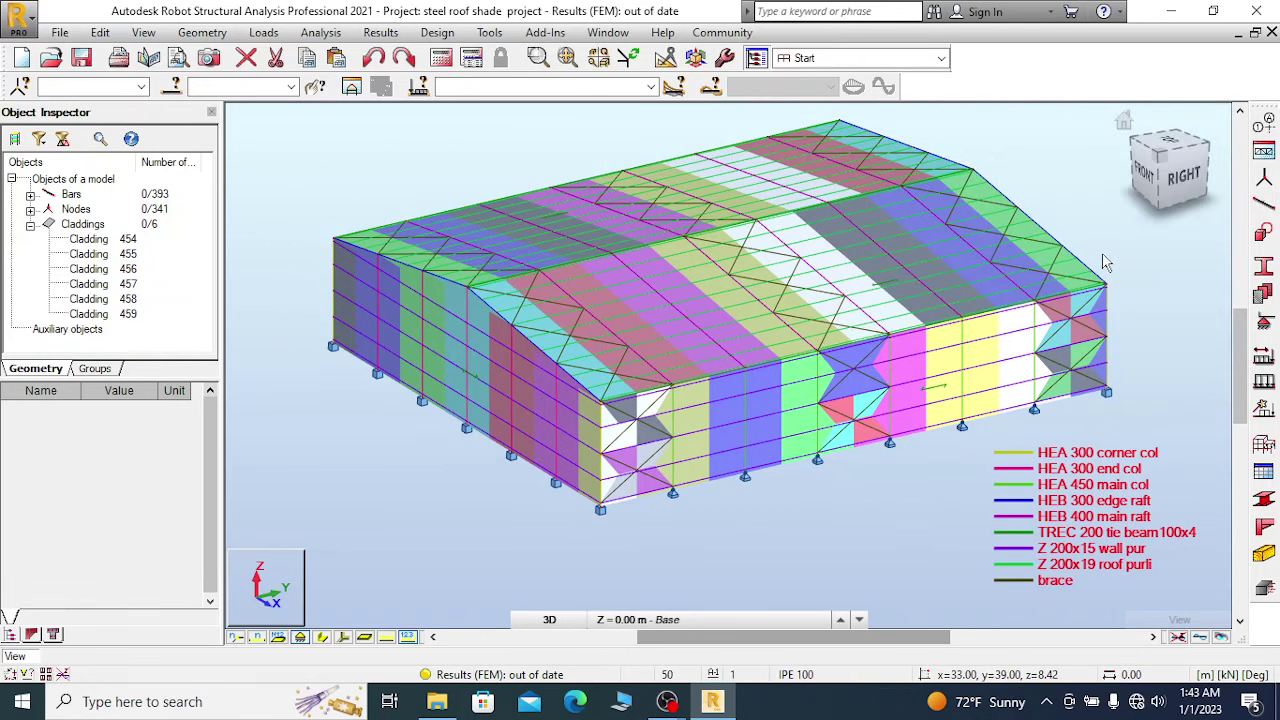
scroll(602, 222, "up", 2)
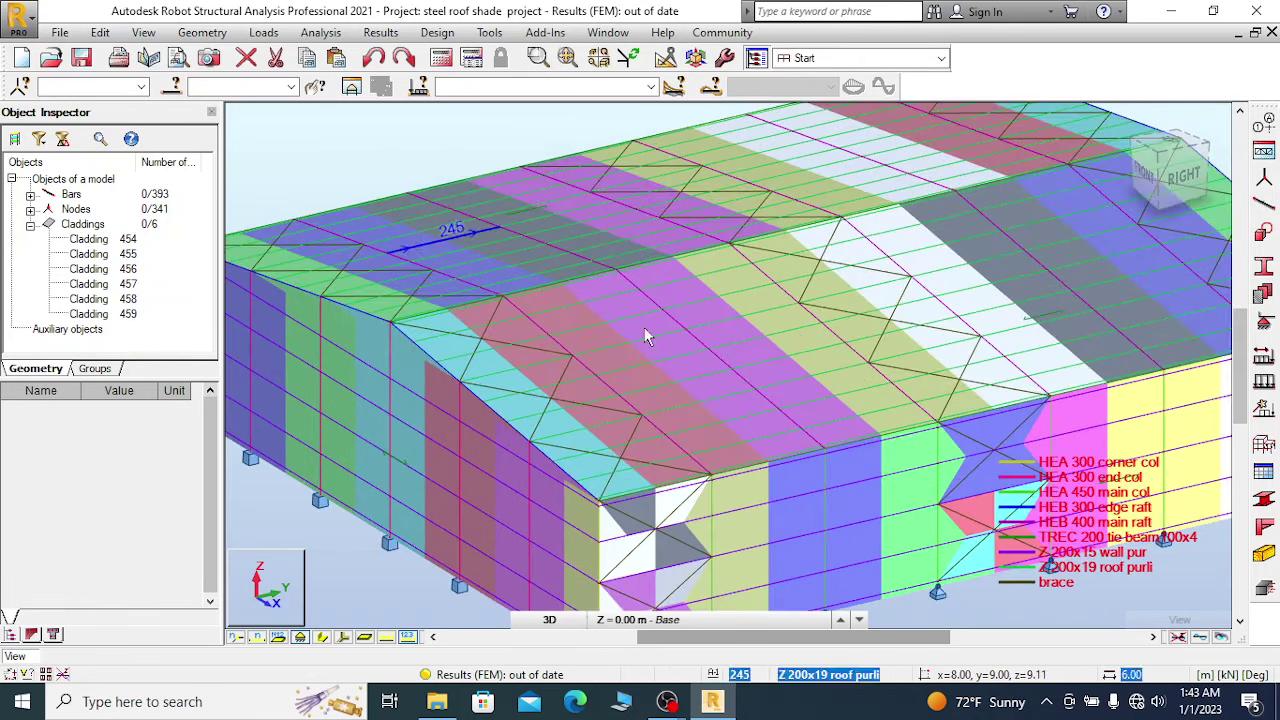
scroll(646, 253, "down", 3)
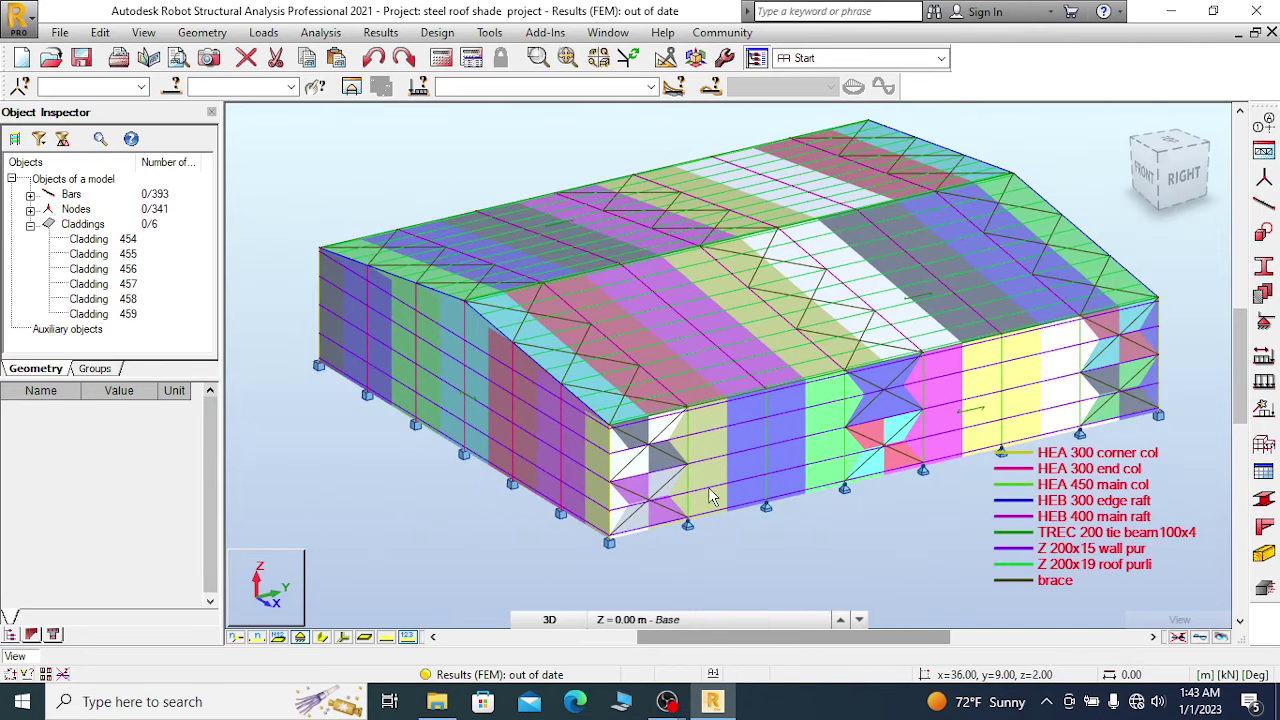
scroll(696, 540, "up", 2)
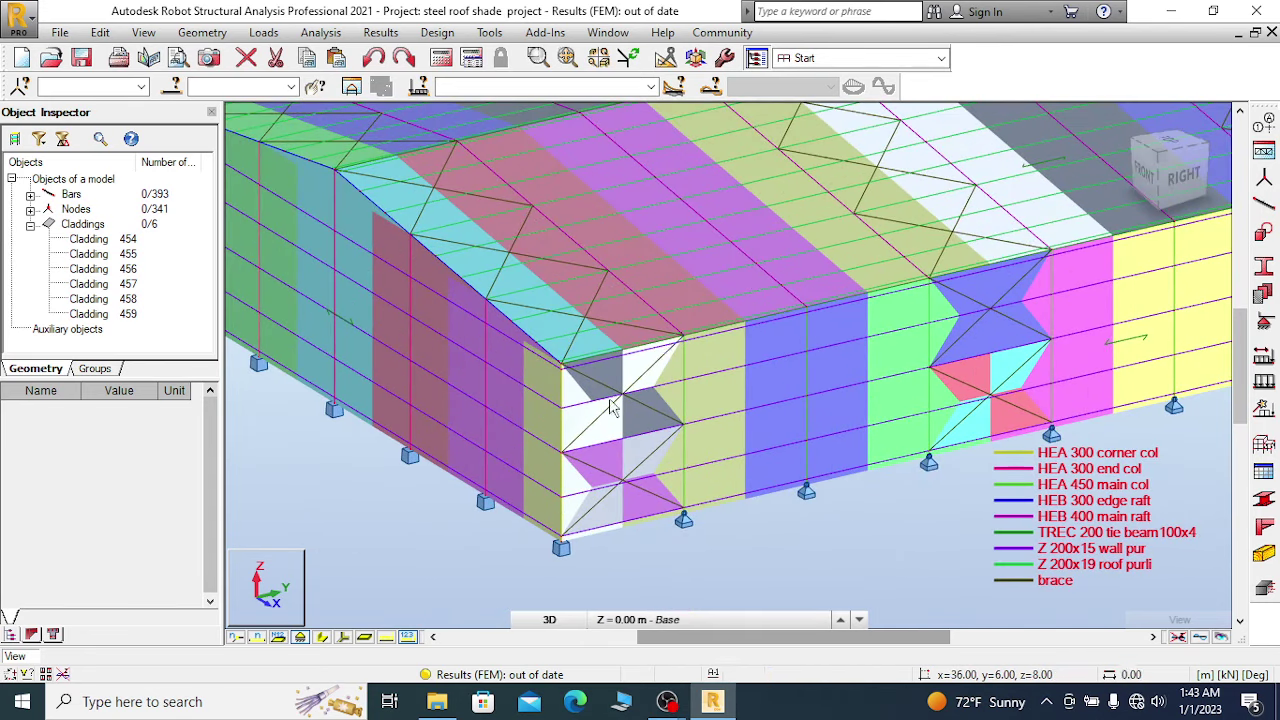
scroll(596, 532, "down", 2)
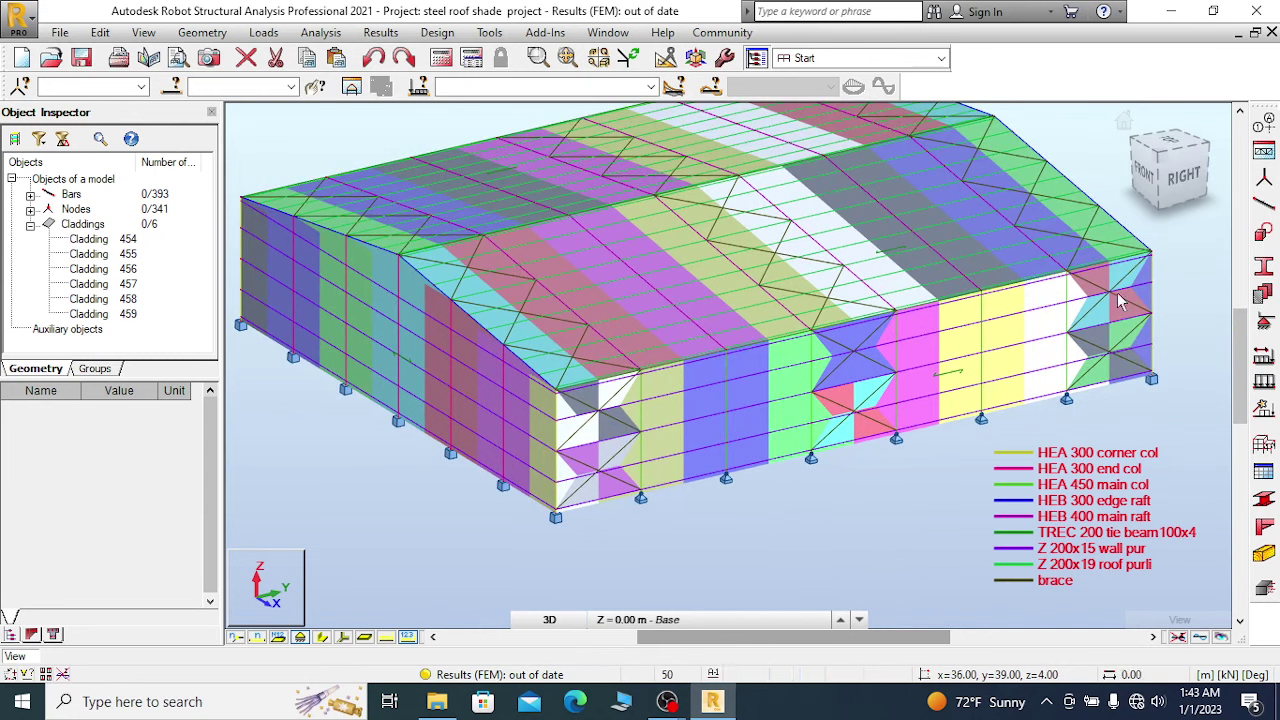
Reselect all brace bars by the cross-section of the diagonal in the corner wall bay and check their load distribution and element type properties.
scroll(615, 500, "up", 2)
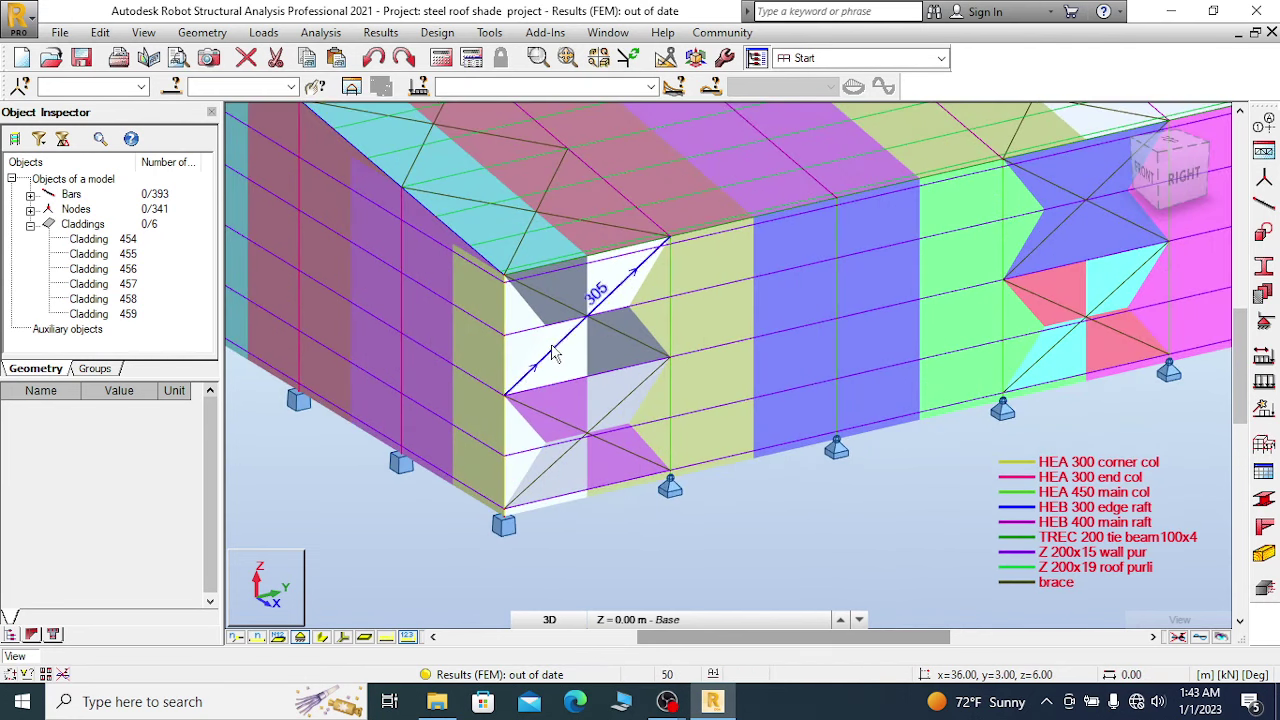
right_click(446, 298)
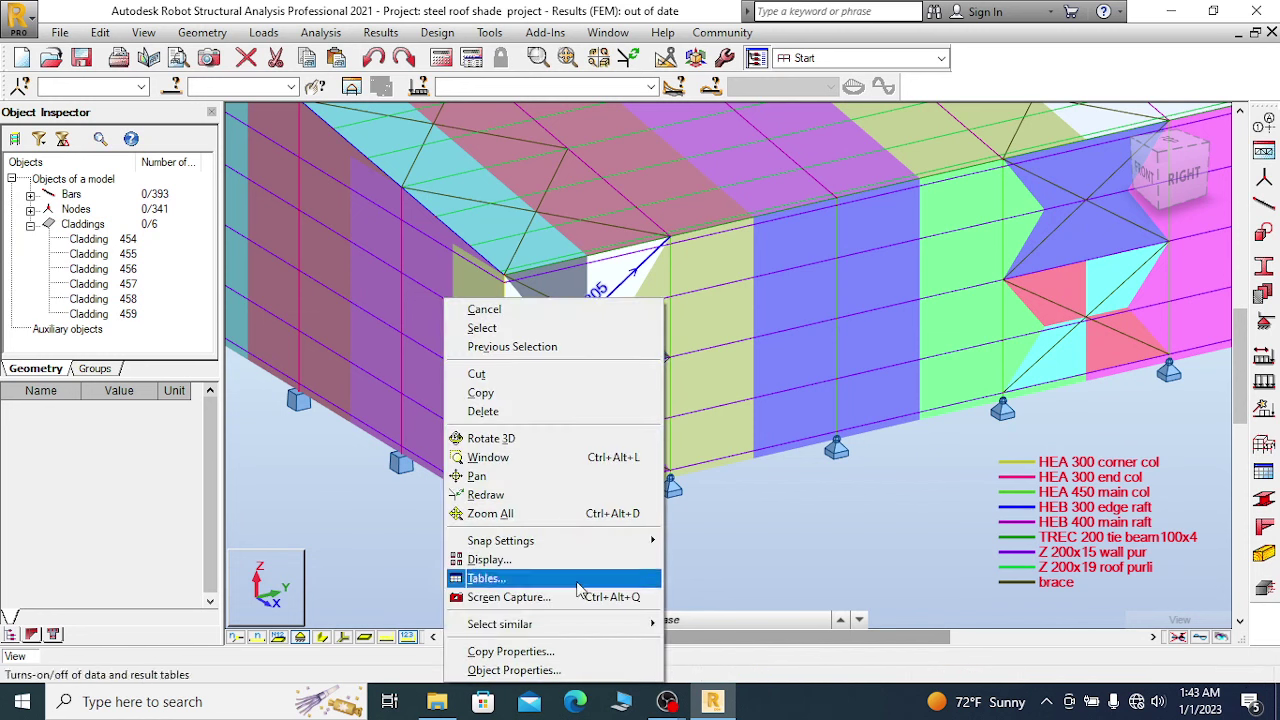
mouse_move(590, 624)
left_click(760, 530)
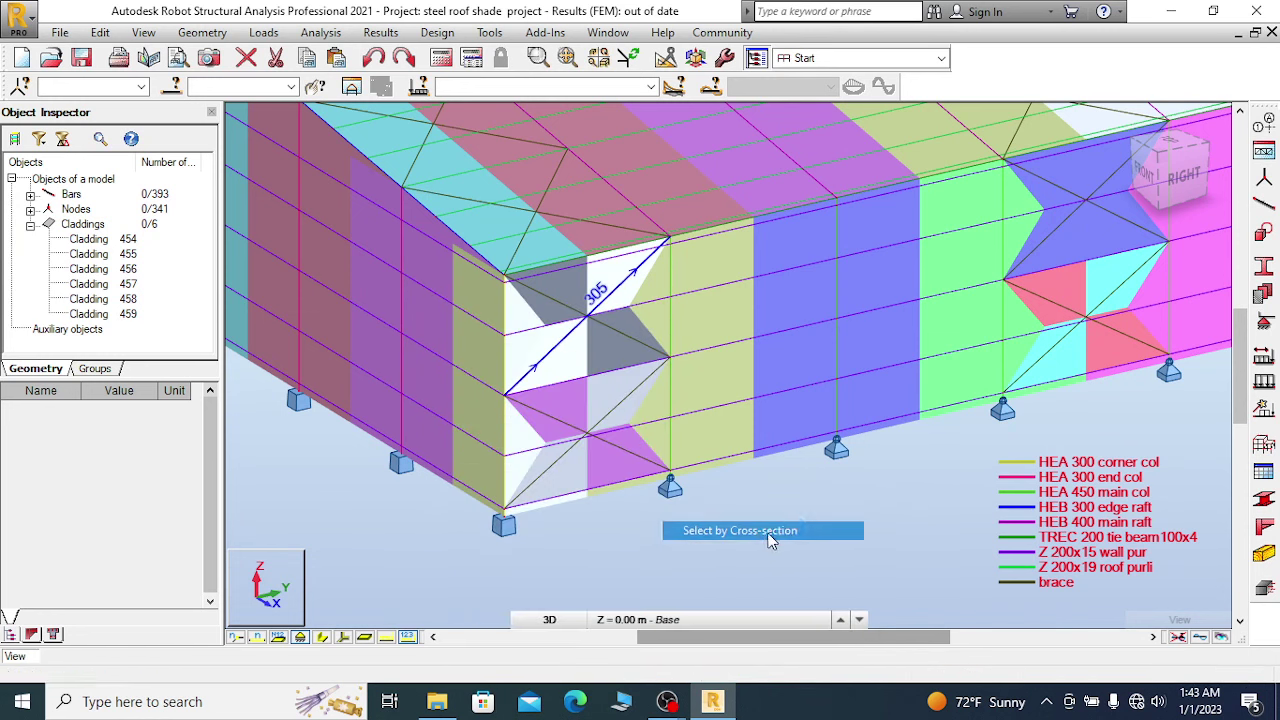
scroll(580, 445, "down", 2)
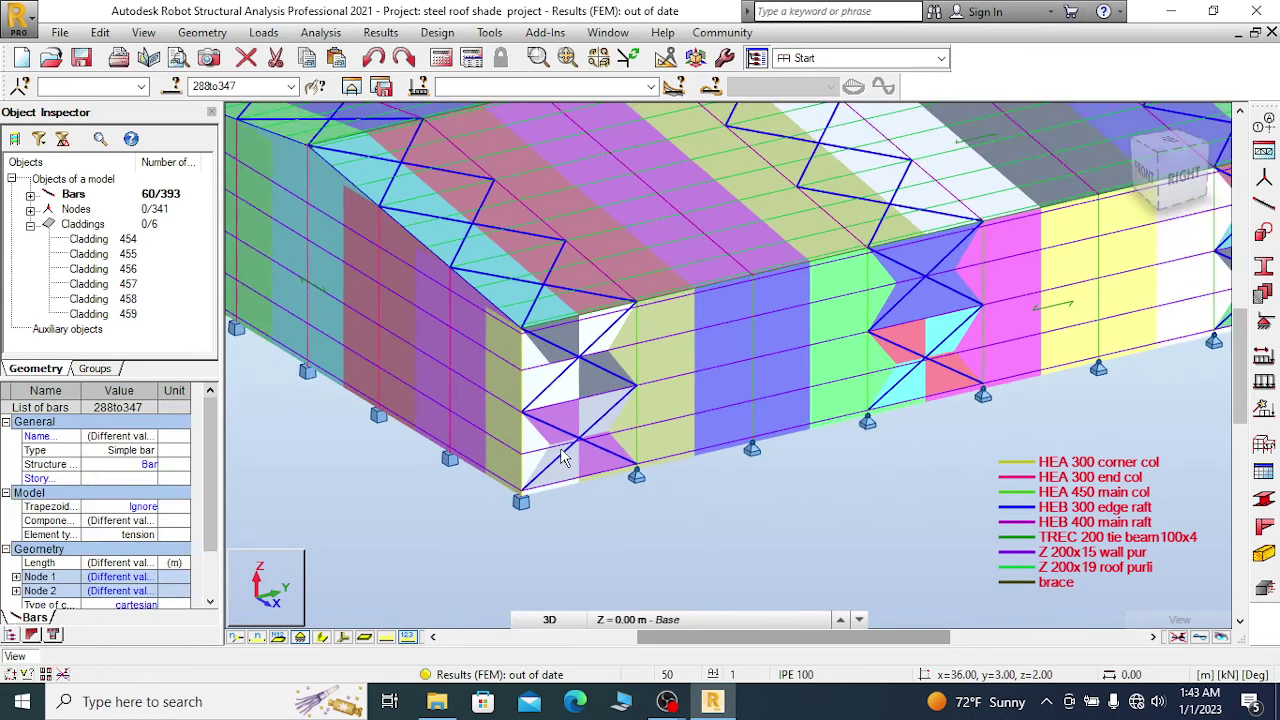
scroll(596, 435, "down", 2)
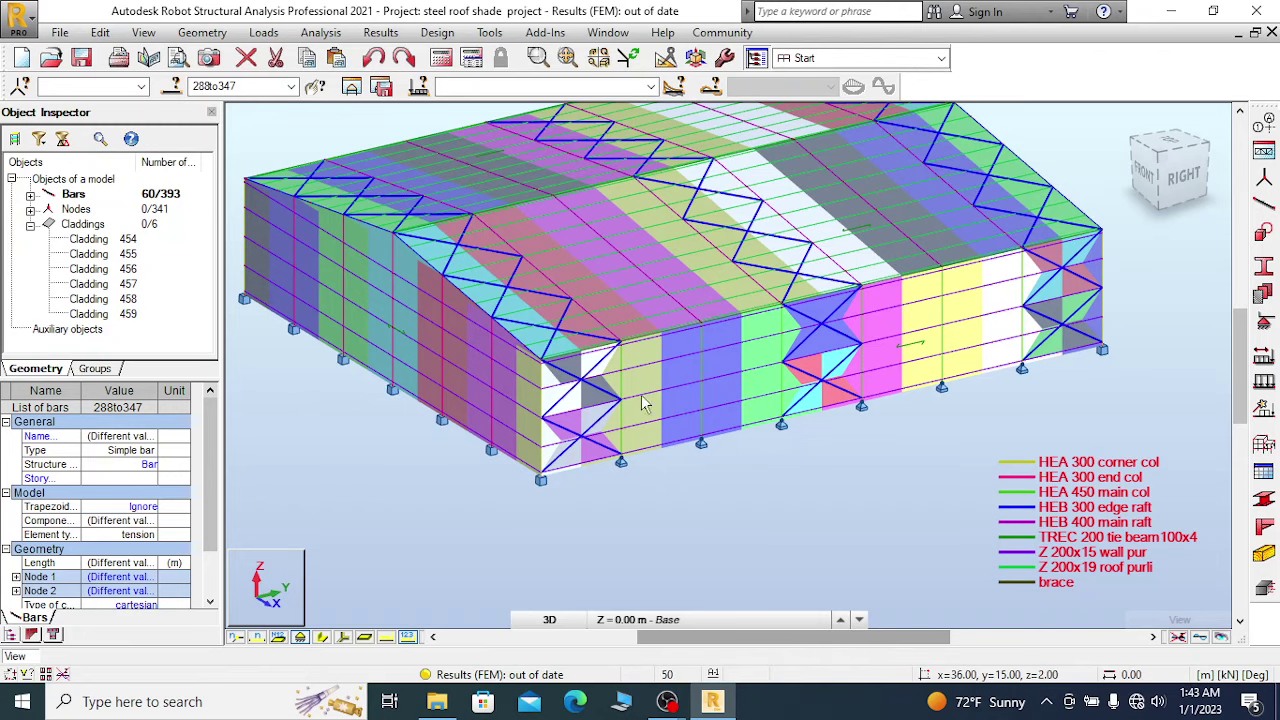
scroll(597, 401, "up", 1)
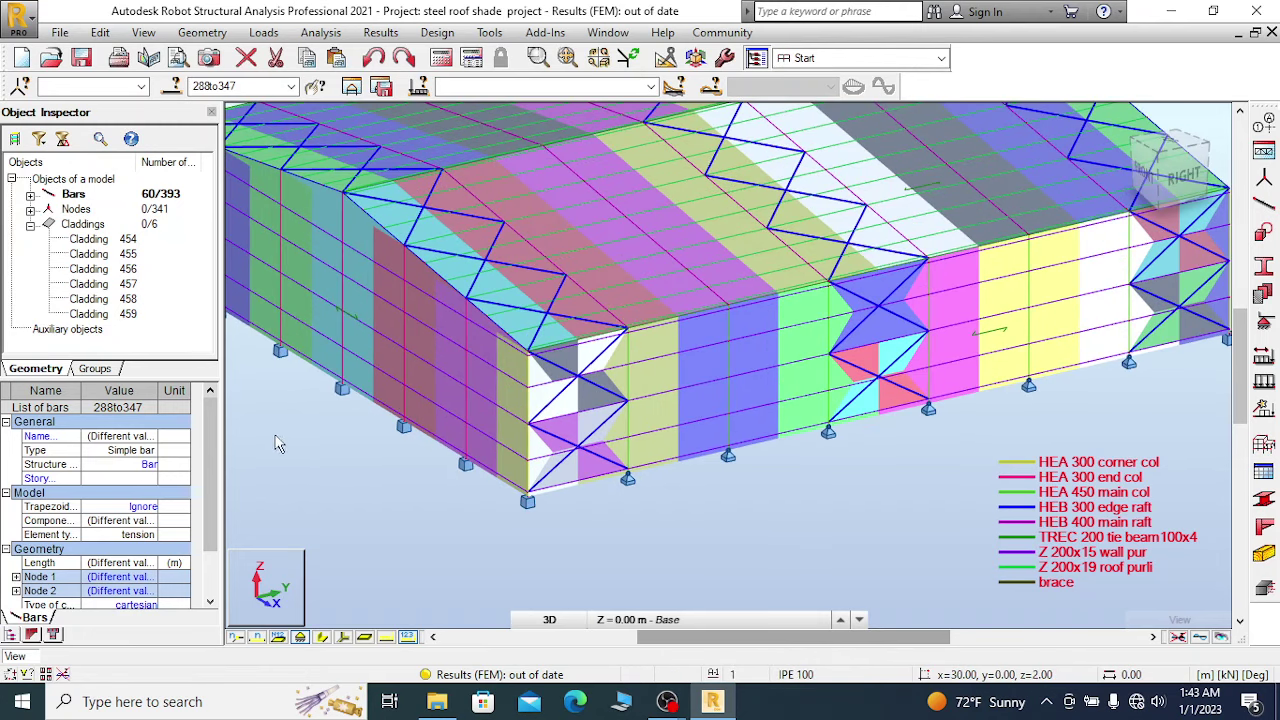
mouse_move(212, 432)
left_mouse_down()
mouse_move(208, 420)
mouse_move(208, 458)
mouse_move(207, 424)
left_mouse_up()
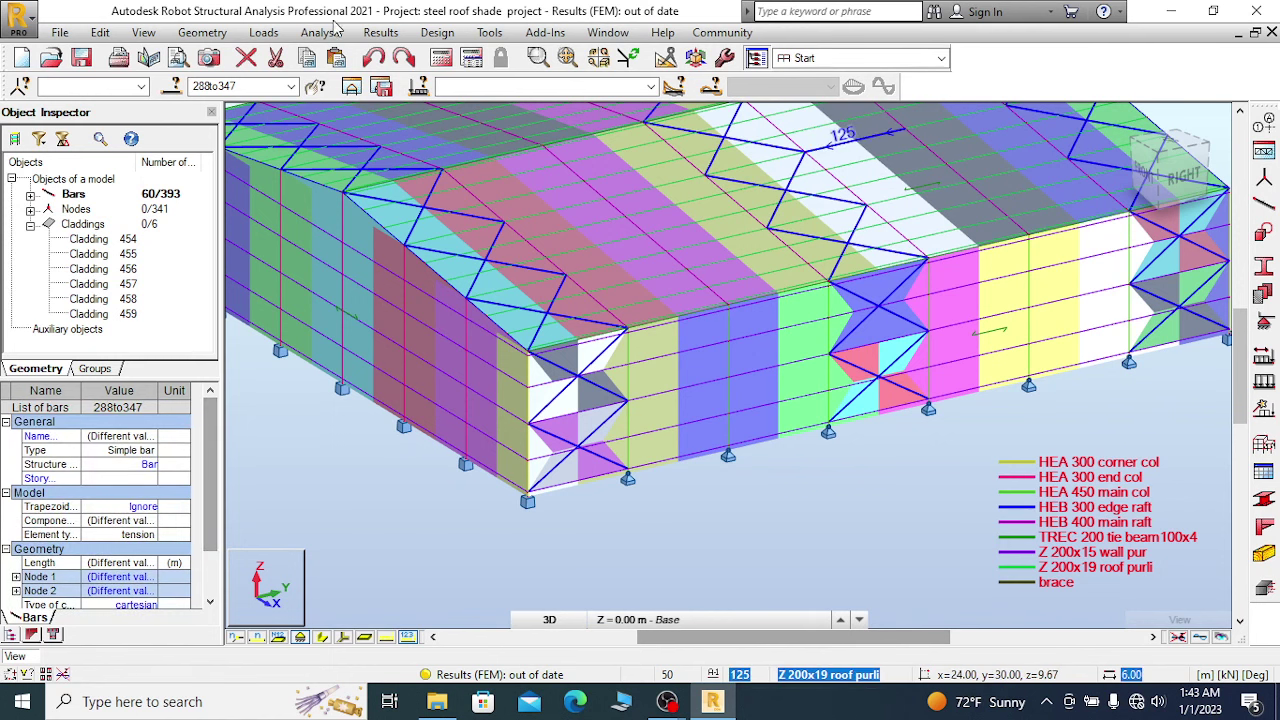
Open the load distribution options for the trapezoidal and triangular method and copy the selected brace list 288to347.
left_click(203, 32)
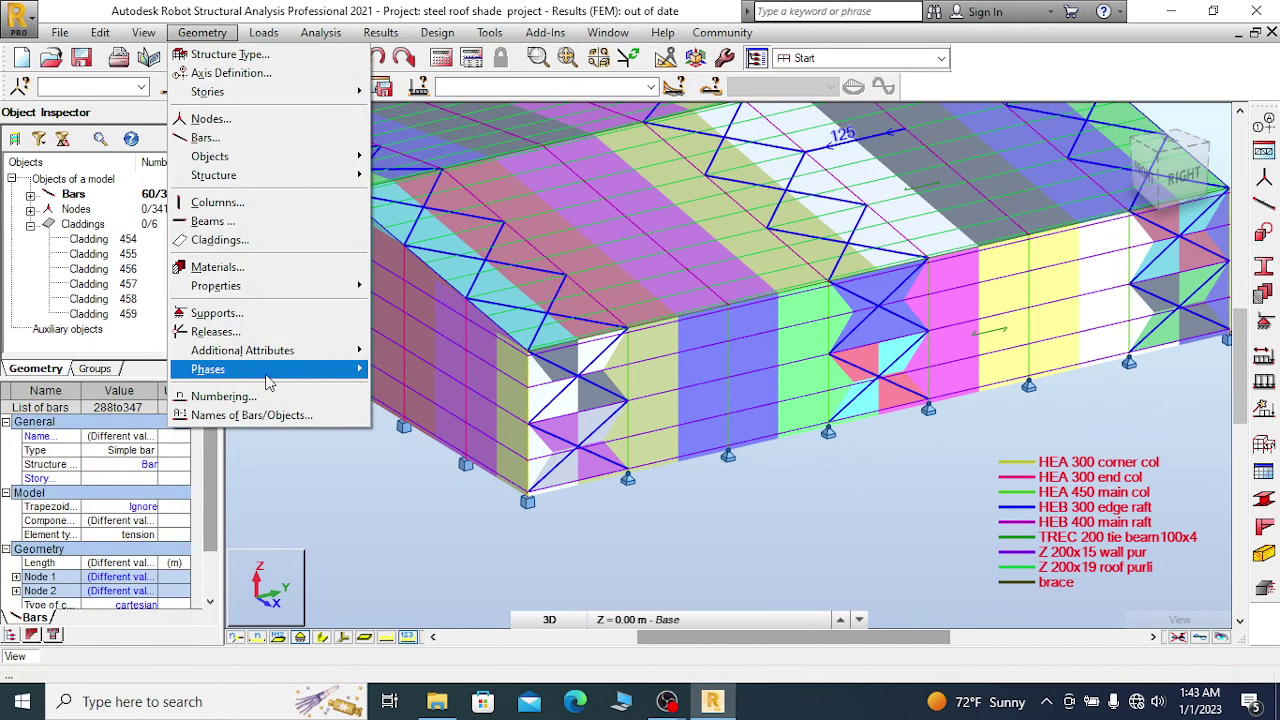
mouse_move(268, 378)
mouse_move(310, 352)
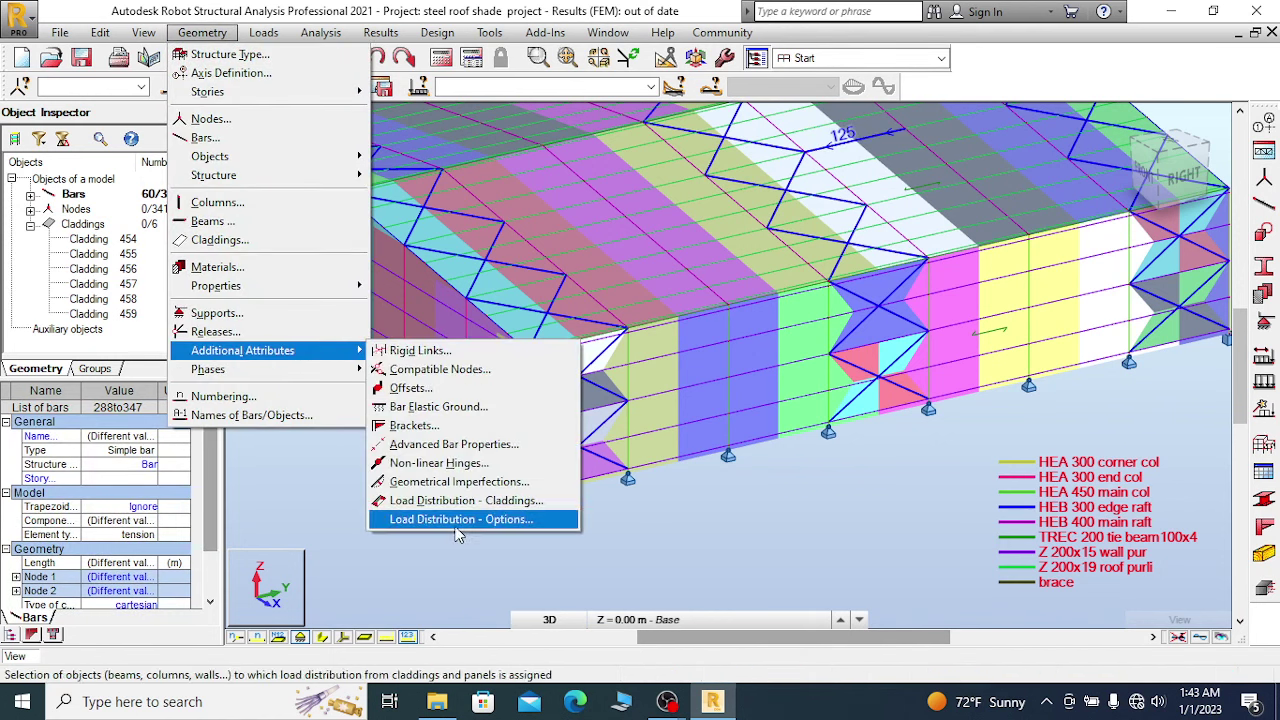
left_click(492, 521)
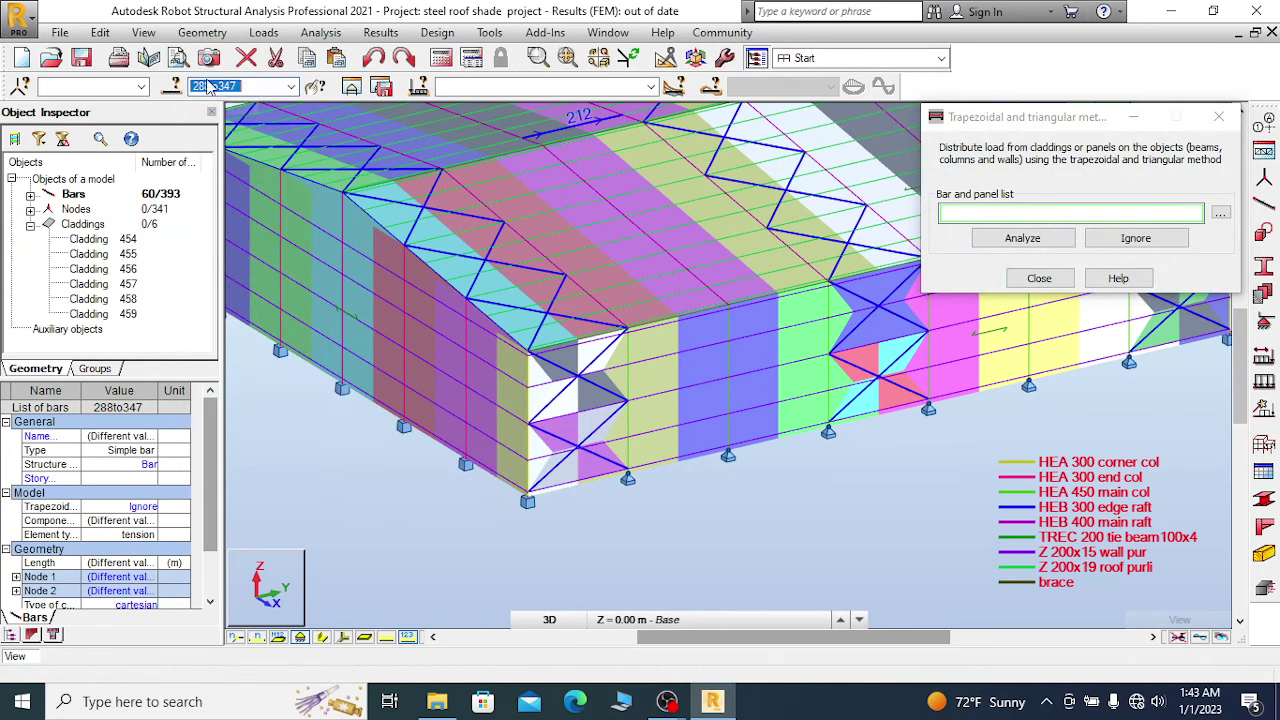
right_click(216, 86)
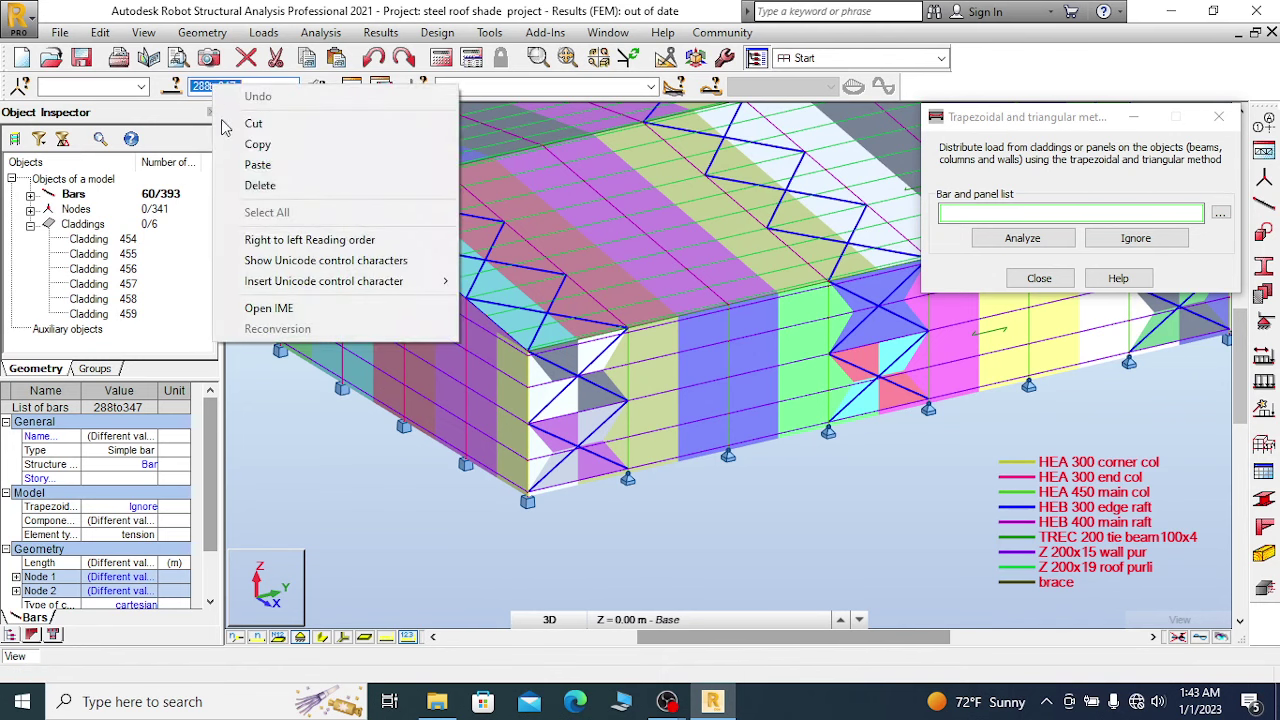
left_click(262, 146)
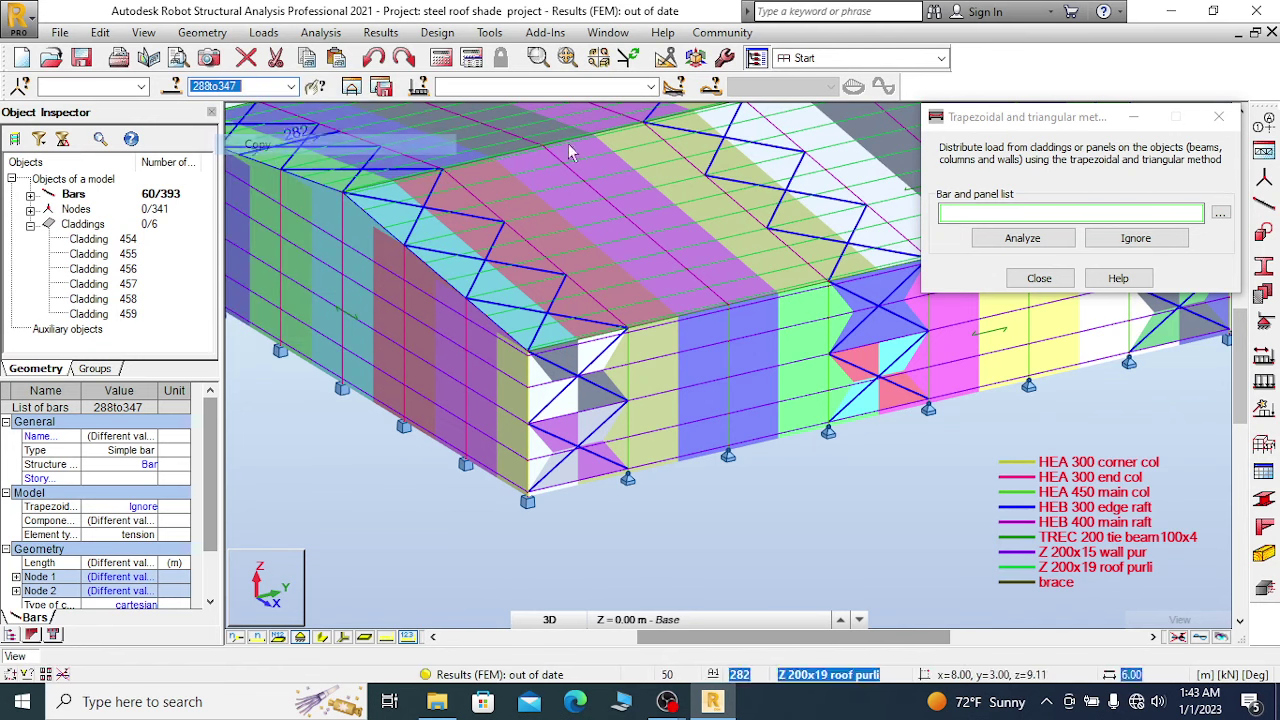
Set the brace bars 288to347 to Ignore in the trapezoidal and triangular load distribution.
right_click(975, 218)
left_click(1020, 287)
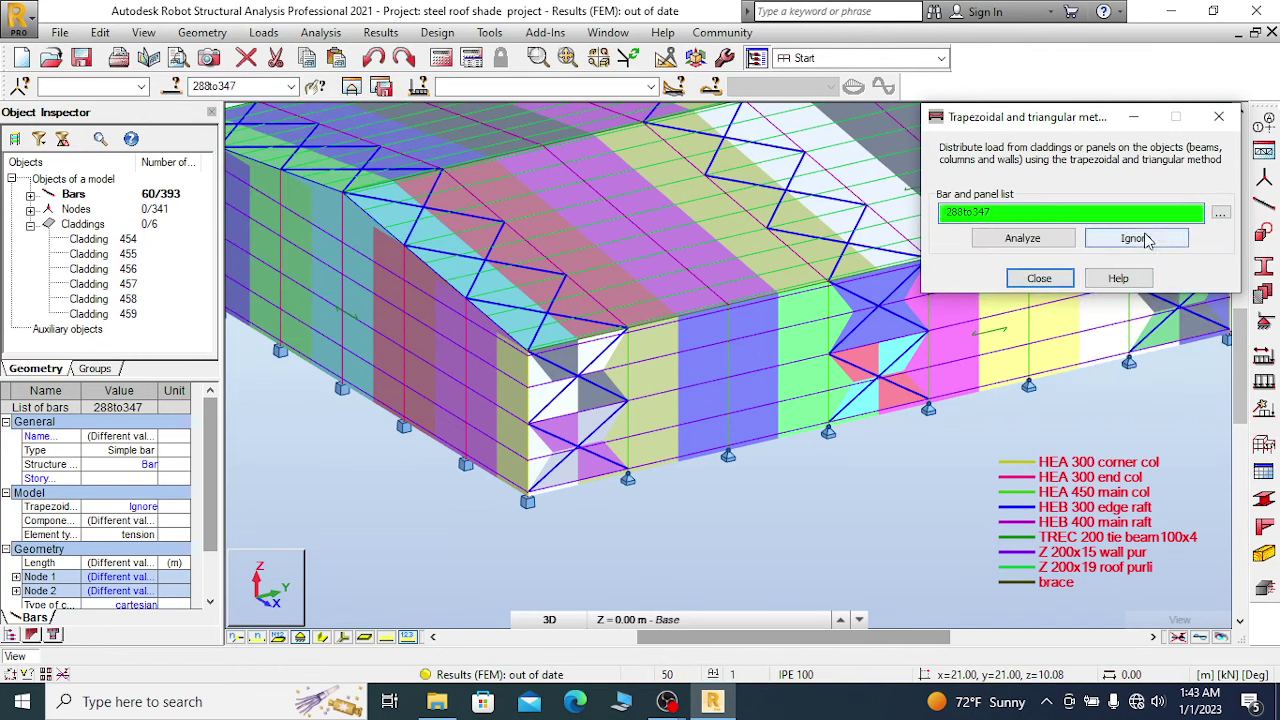
left_click(1132, 238)
left_click(1040, 279)
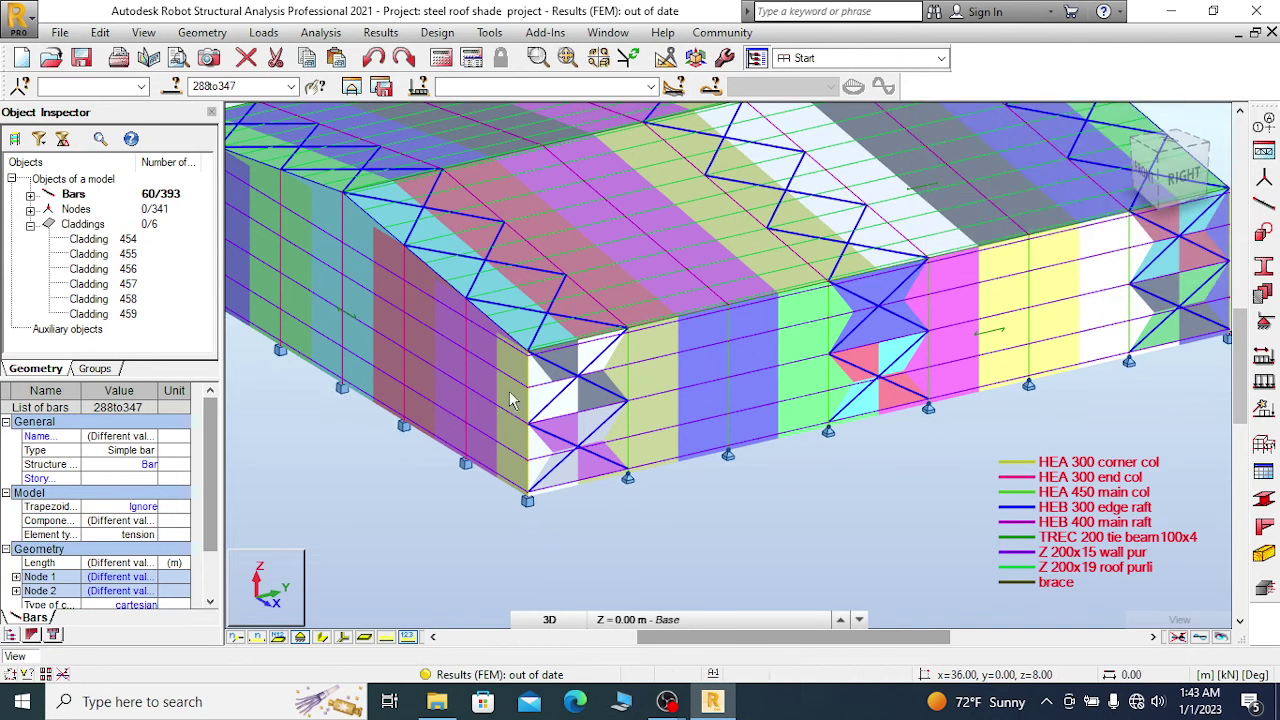
Apply the advanced bar properties for truss bars acting in tension only to bars 288to347.
left_click(220, 36)
mouse_move(335, 350)
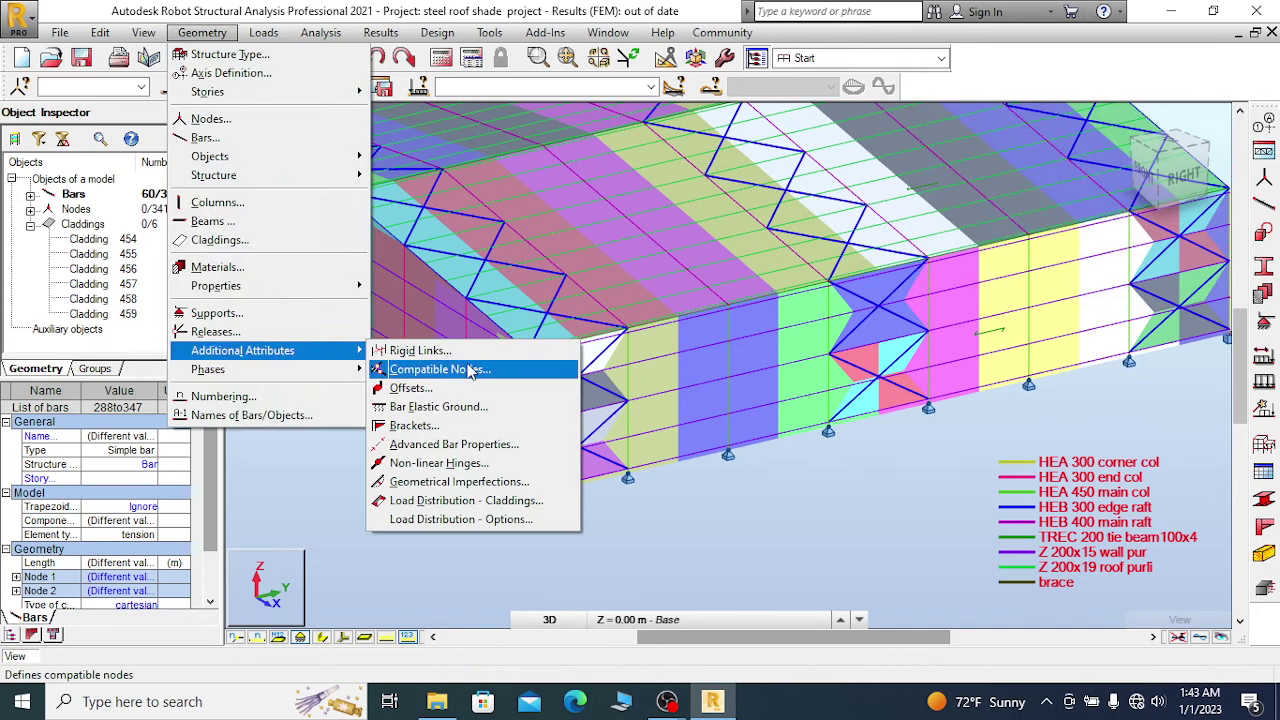
left_click(468, 444)
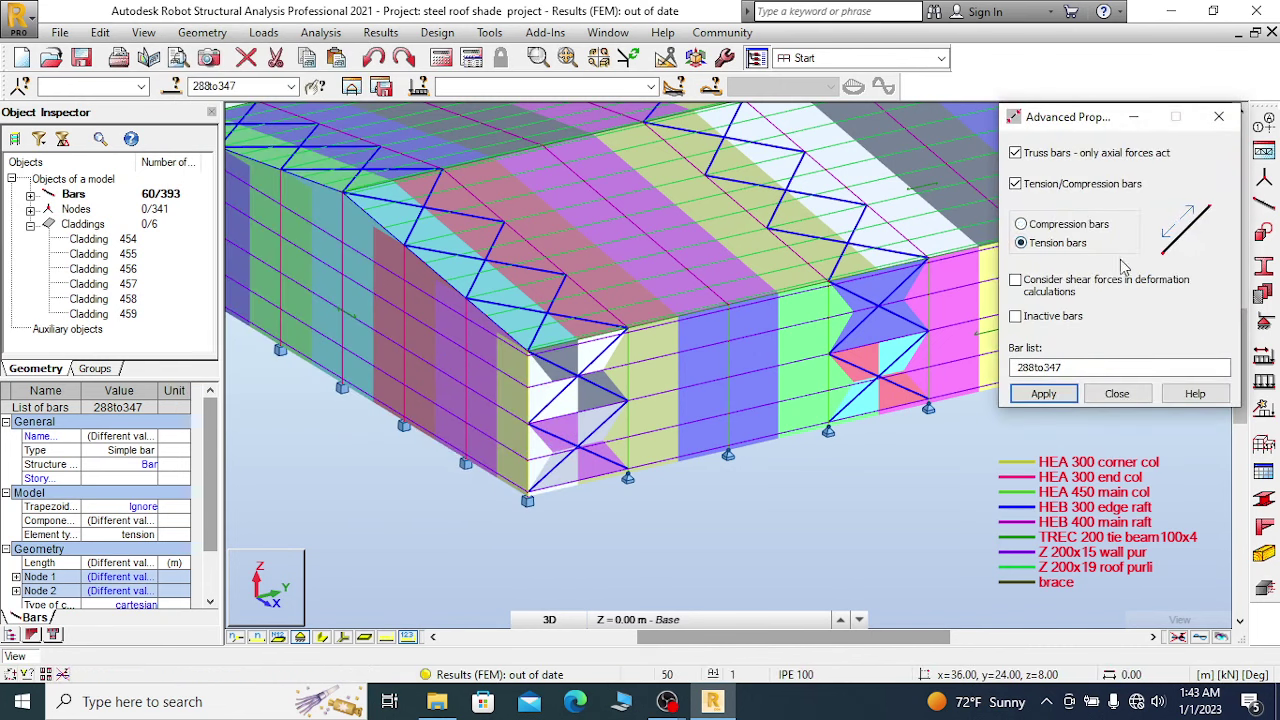
left_click(1043, 394)
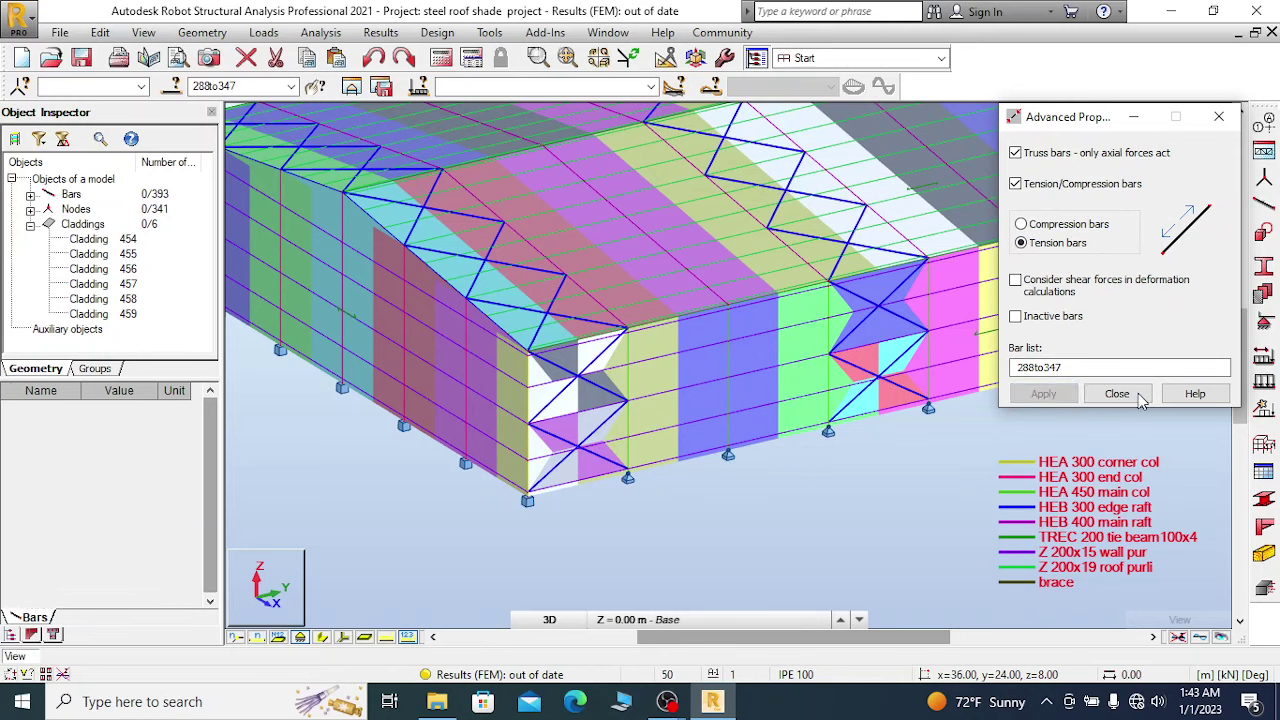
left_click(1117, 393)
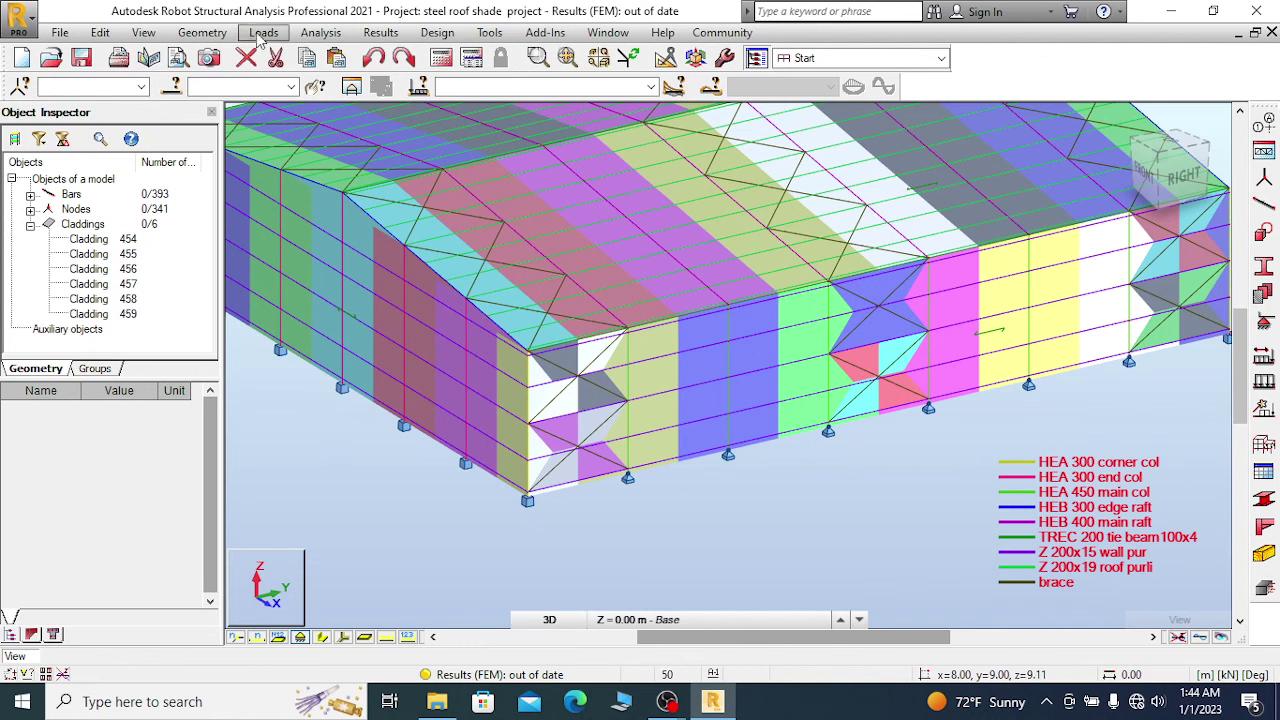
Generate the computational model and dismiss the calculation messages.
left_click(322, 33)
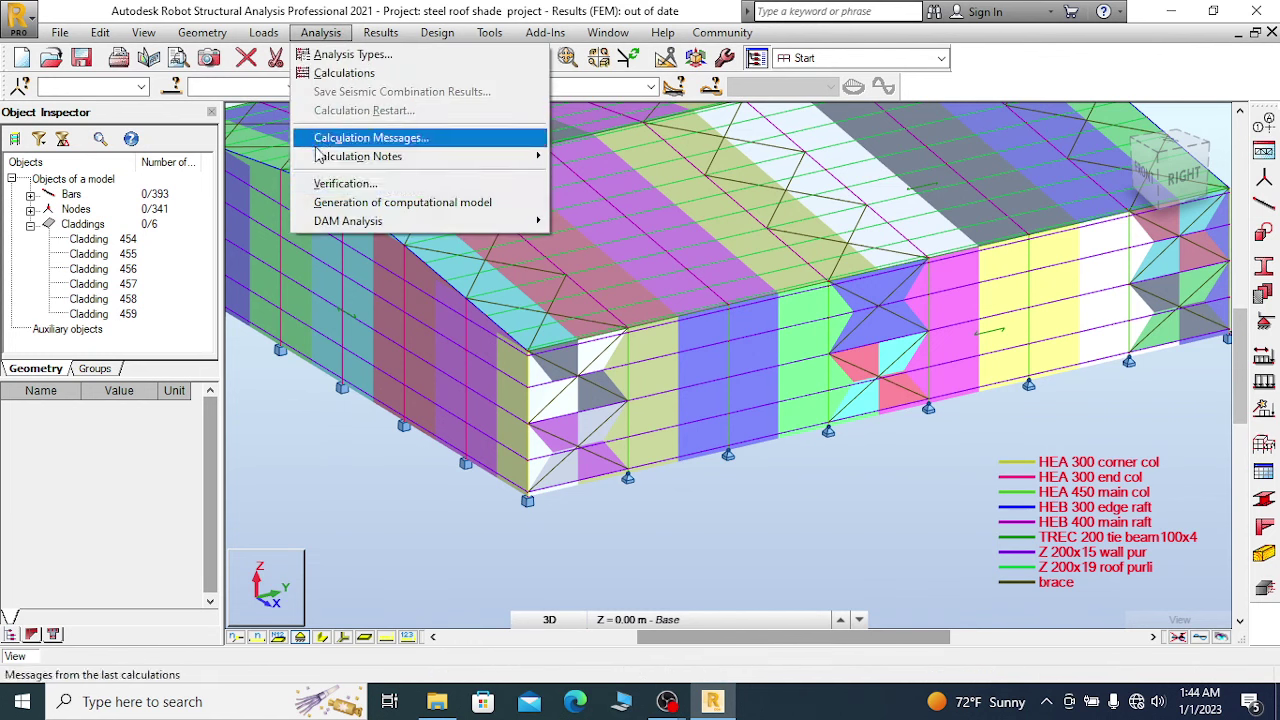
left_click(404, 203)
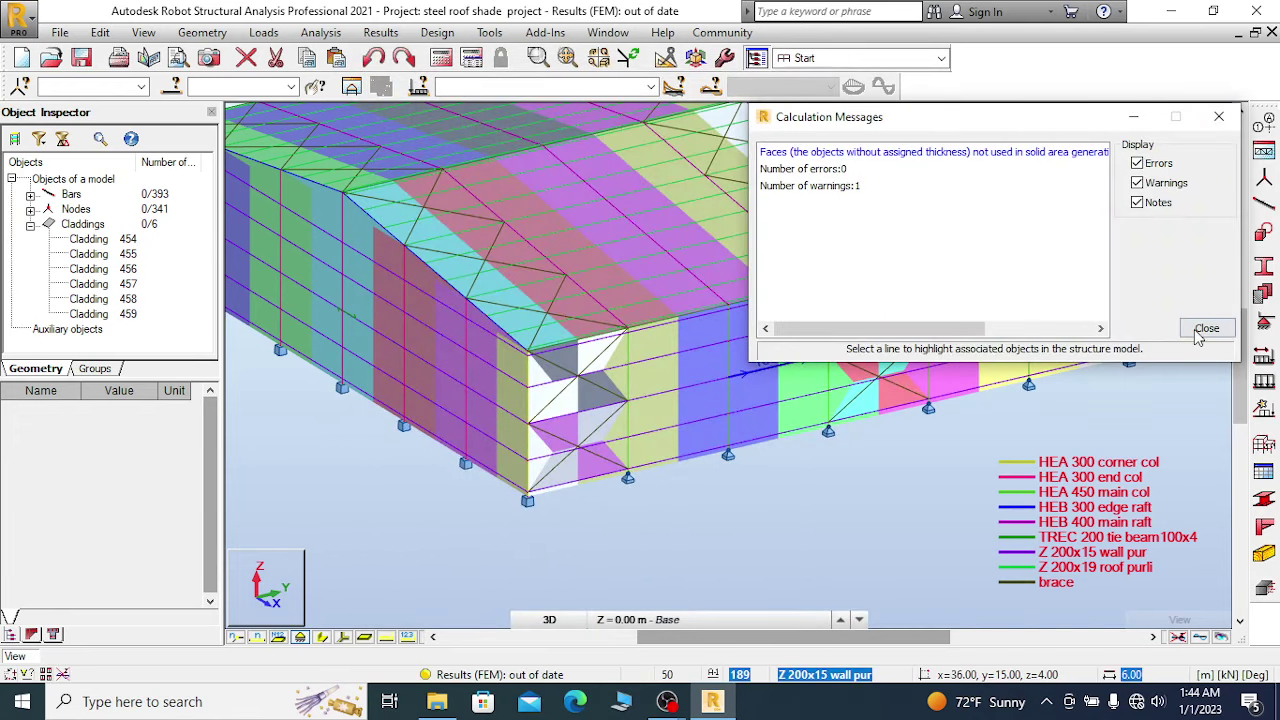
left_click(1203, 329)
Examine the cladding load distribution regions around the wall and roof bracing from several angles.
scroll(584, 433, "up", 4)
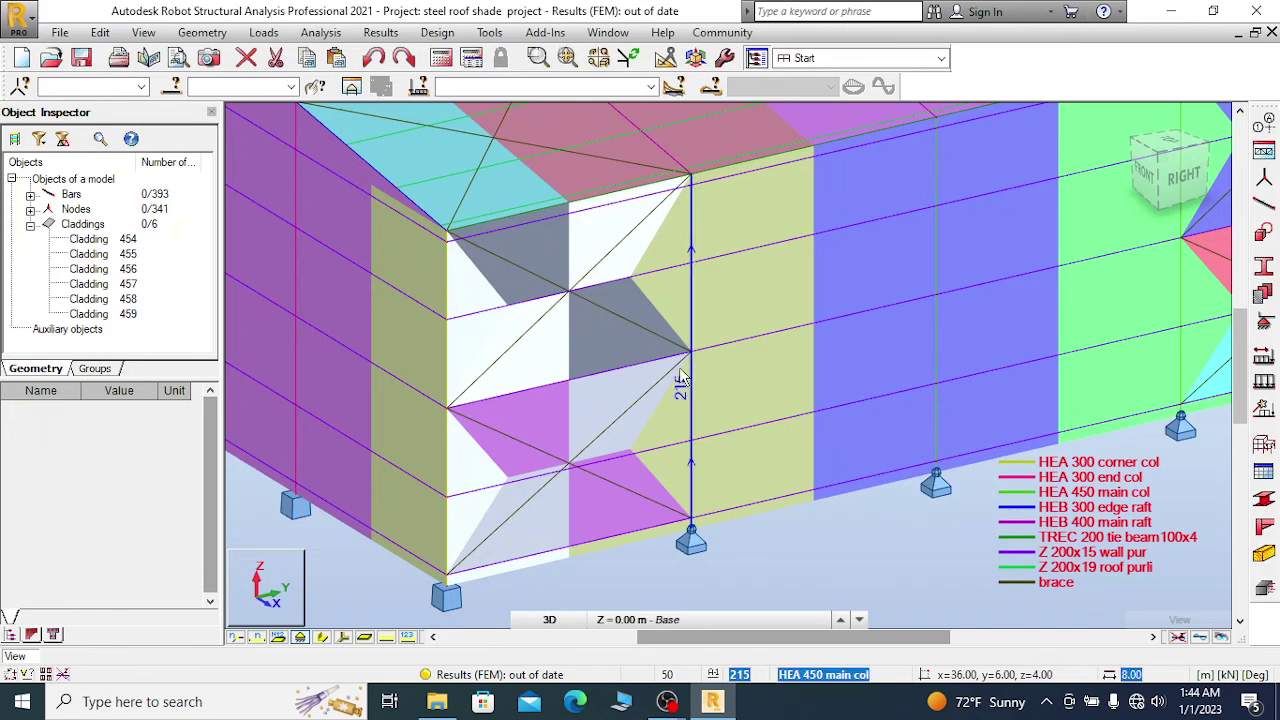
scroll(600, 305, "down", 3)
scroll(600, 305, "down", 4)
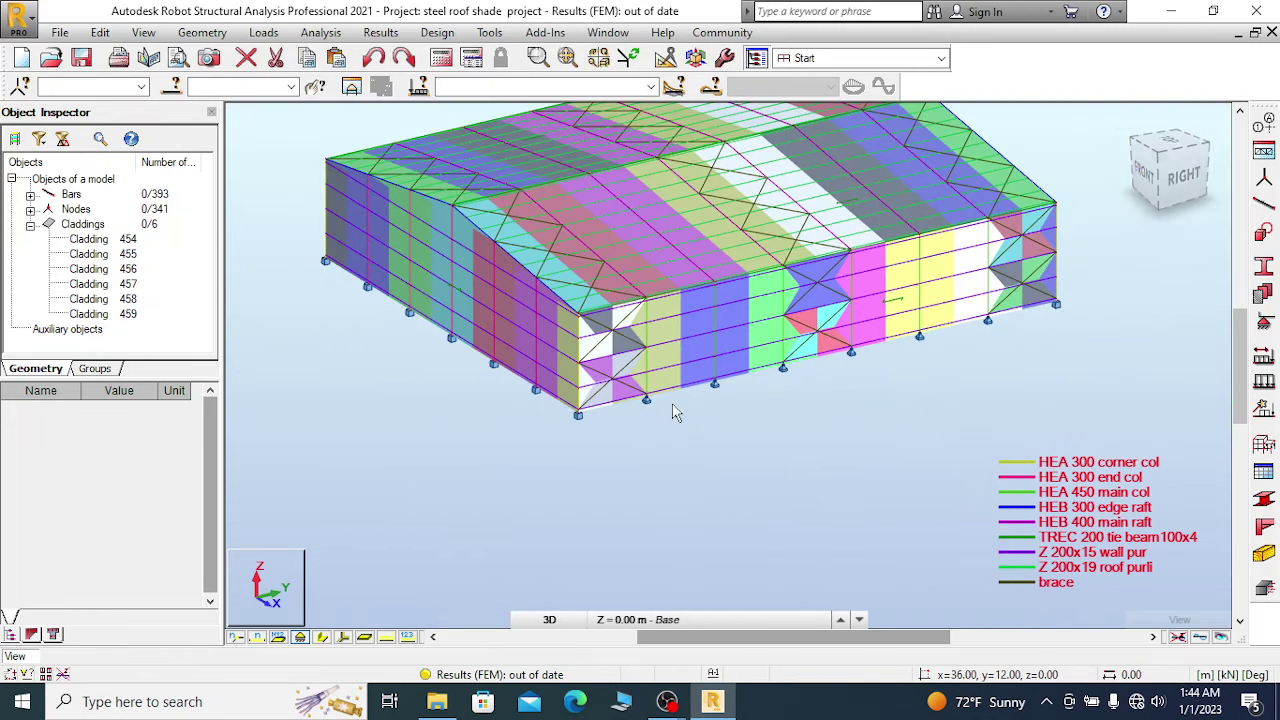
scroll(1065, 265, "up", 4)
scroll(1048, 250, "up", 2)
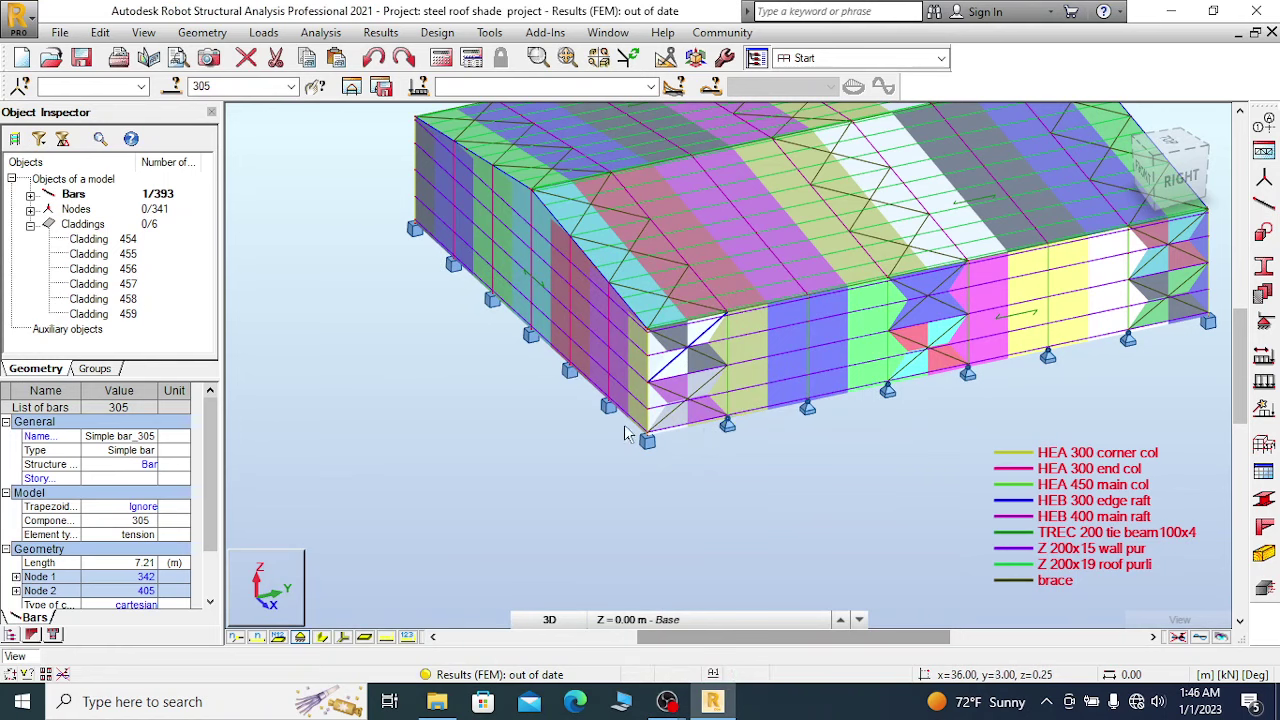
scroll(625, 432, "down", 2)
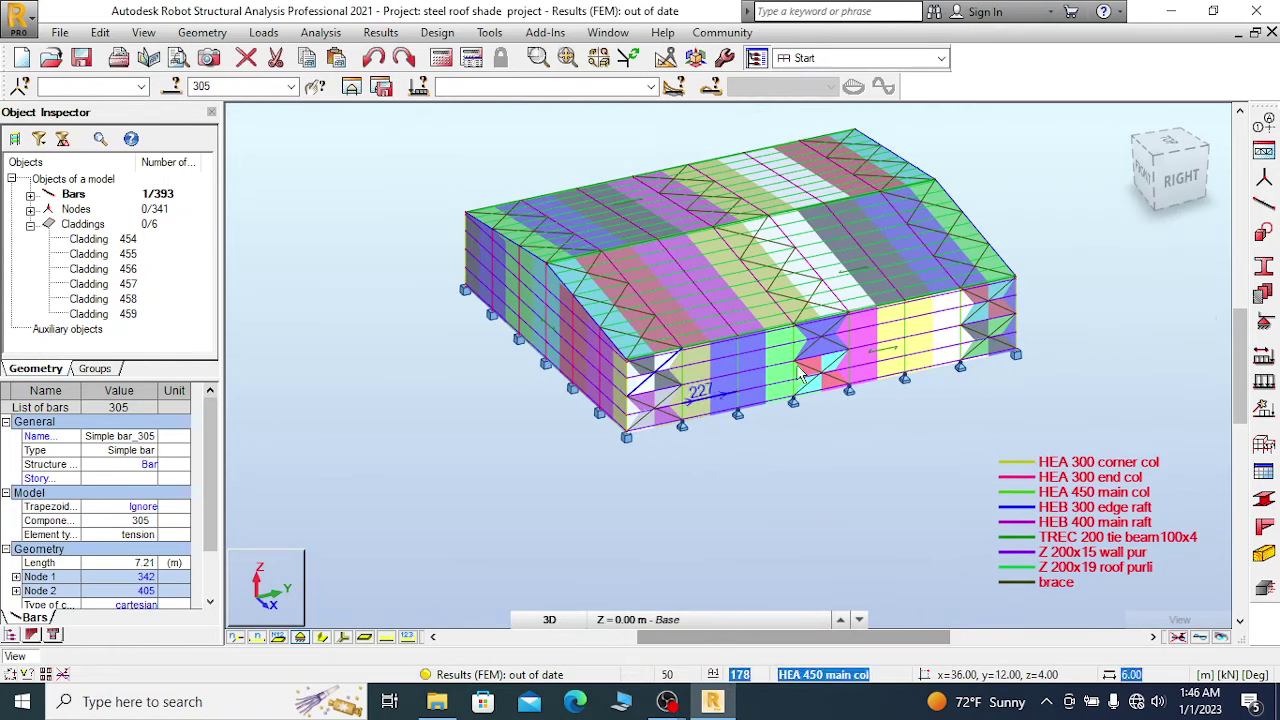
left_click(1160, 165)
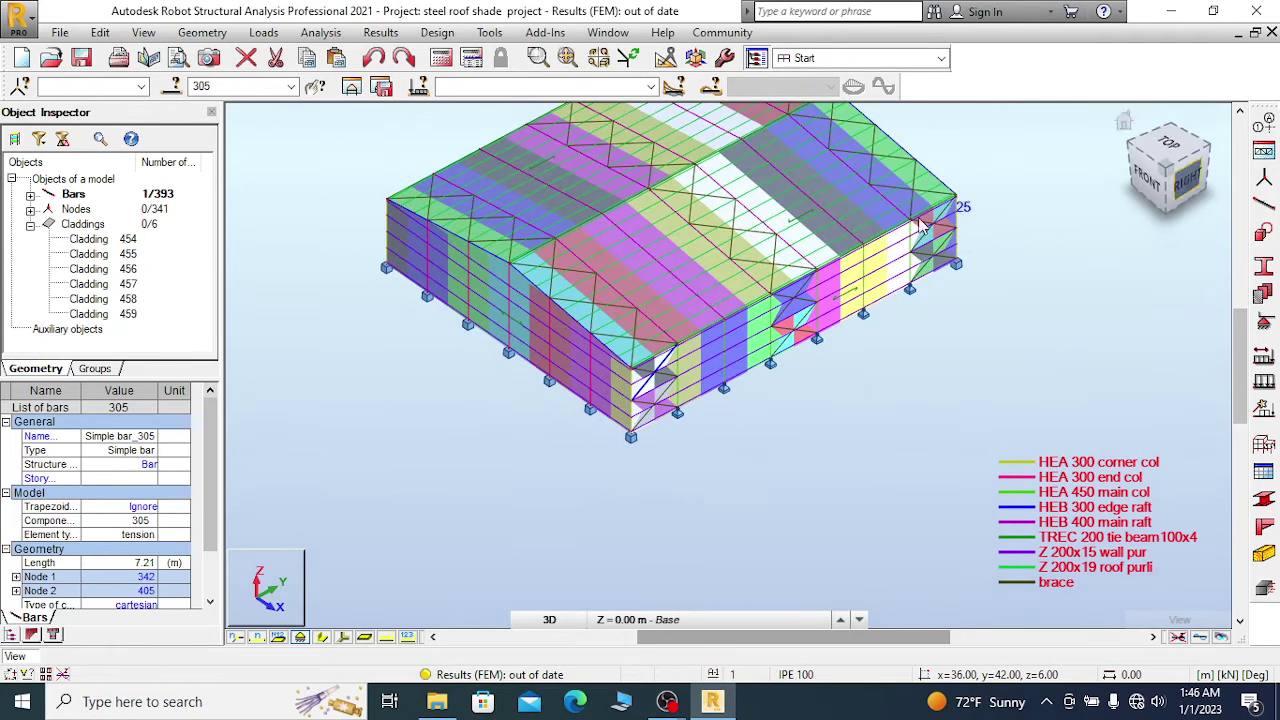
scroll(690, 328, "up", 2)
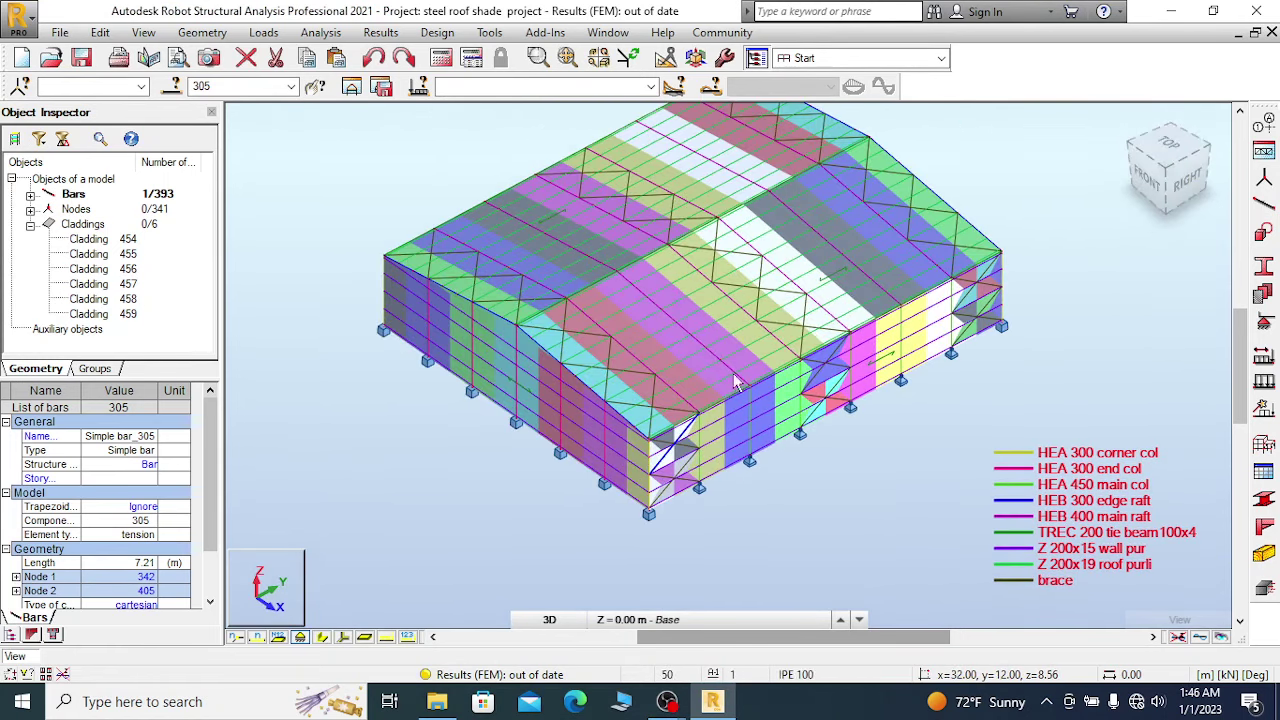
left_click(1176, 177)
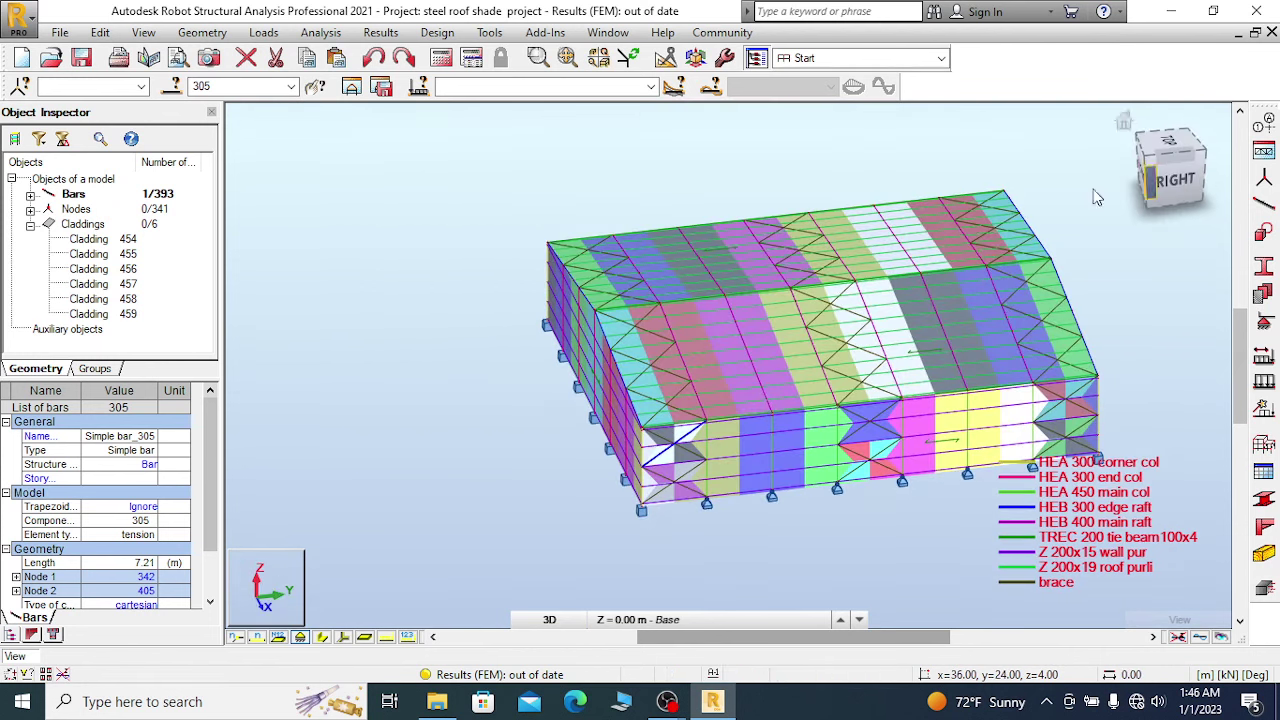
scroll(685, 420, "up", 3)
Turn off the display of load distribution regions in the load display settings.
right_click(543, 405)
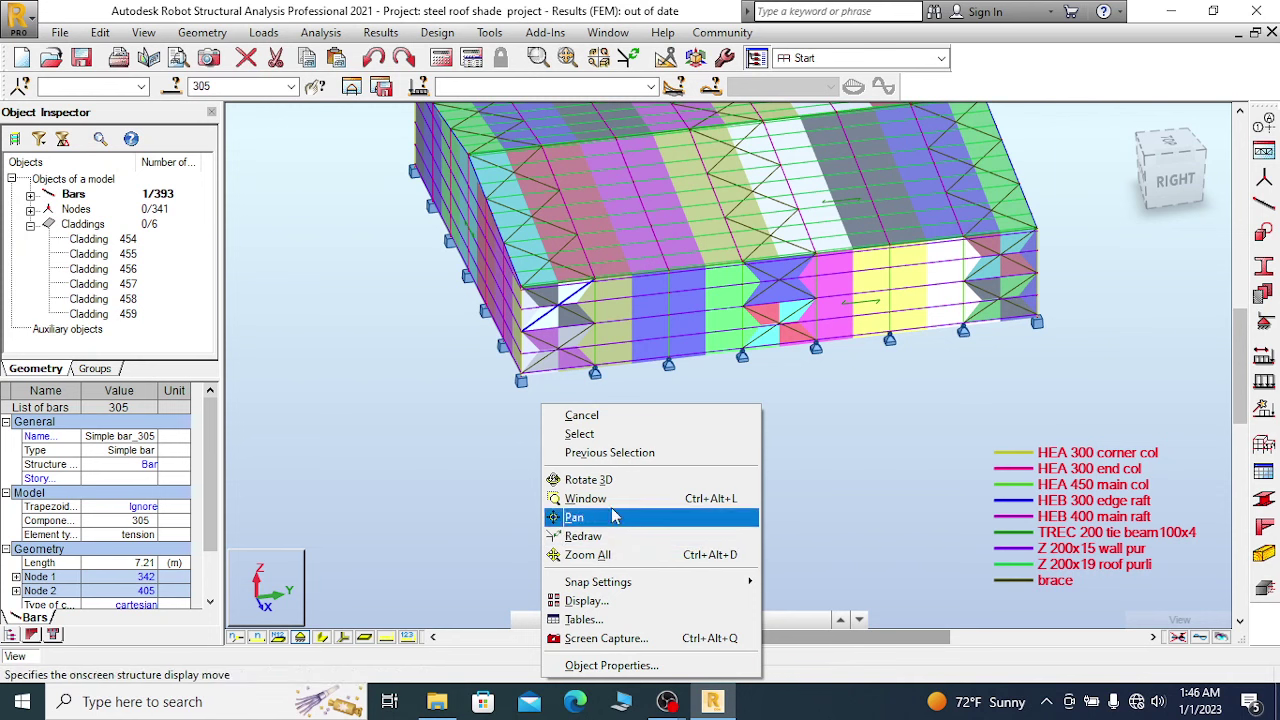
left_click(598, 601)
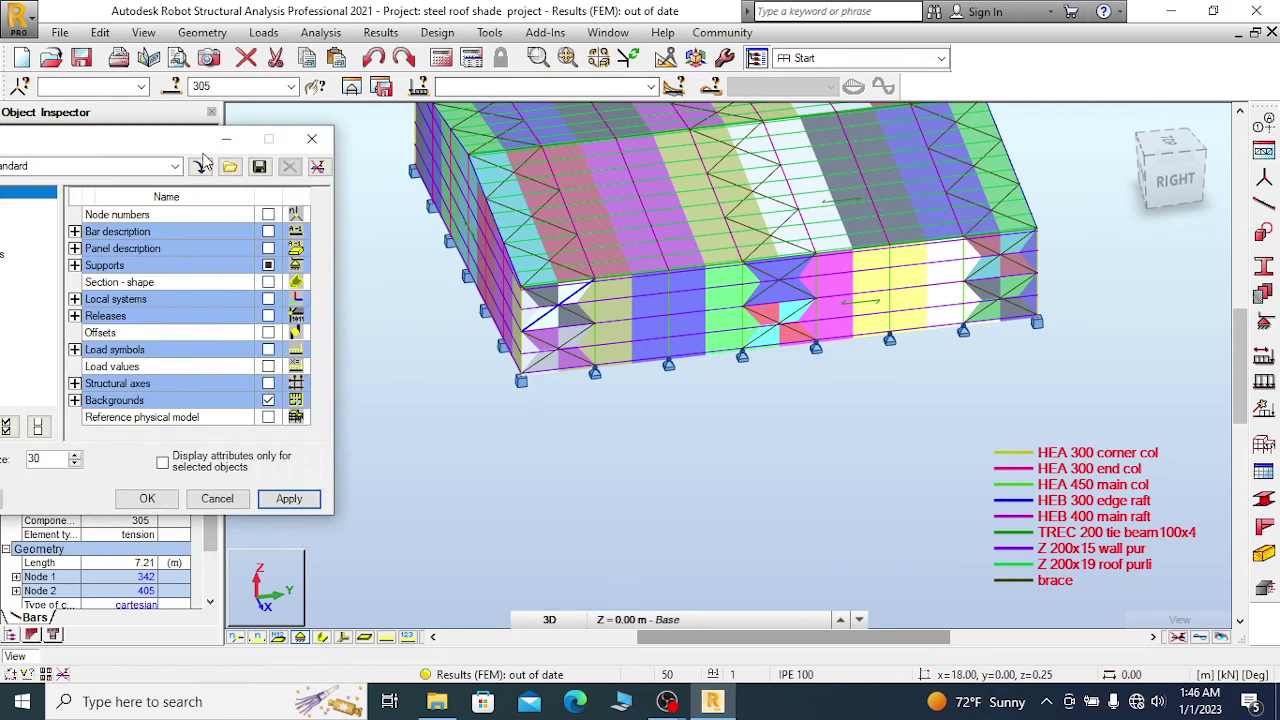
left_click_drag(98, 152, 384, 111)
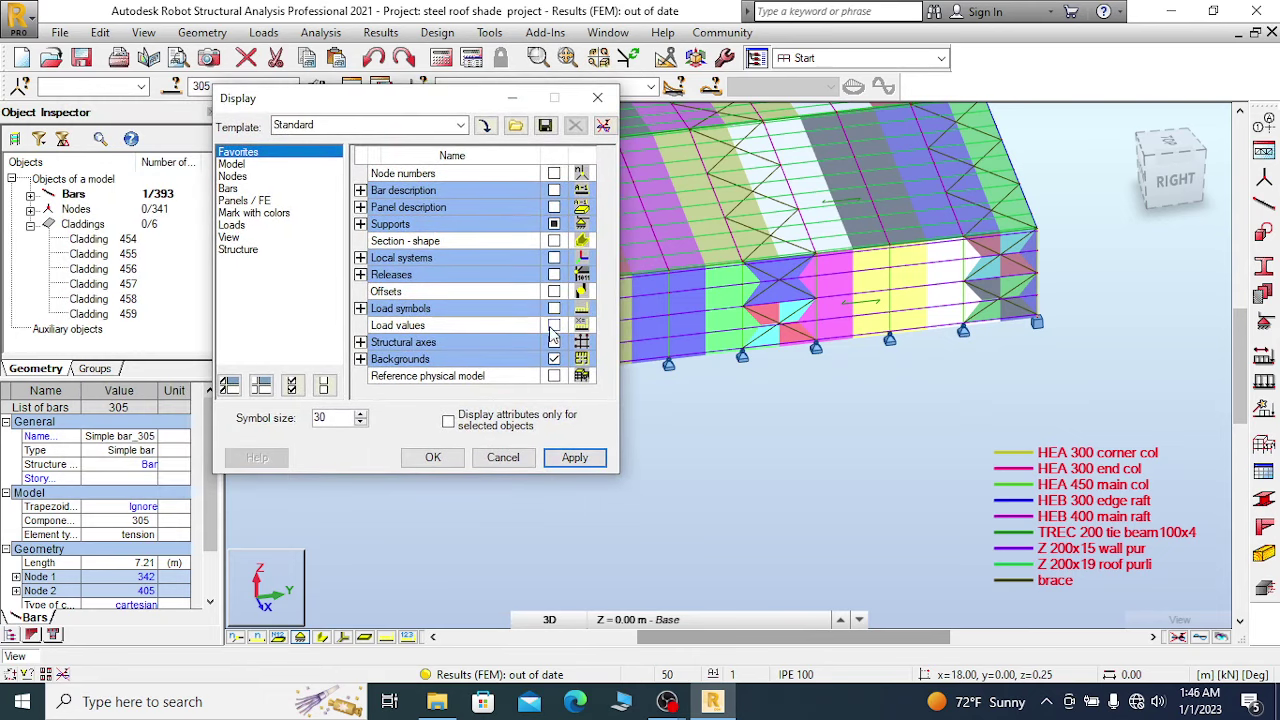
left_click(232, 225)
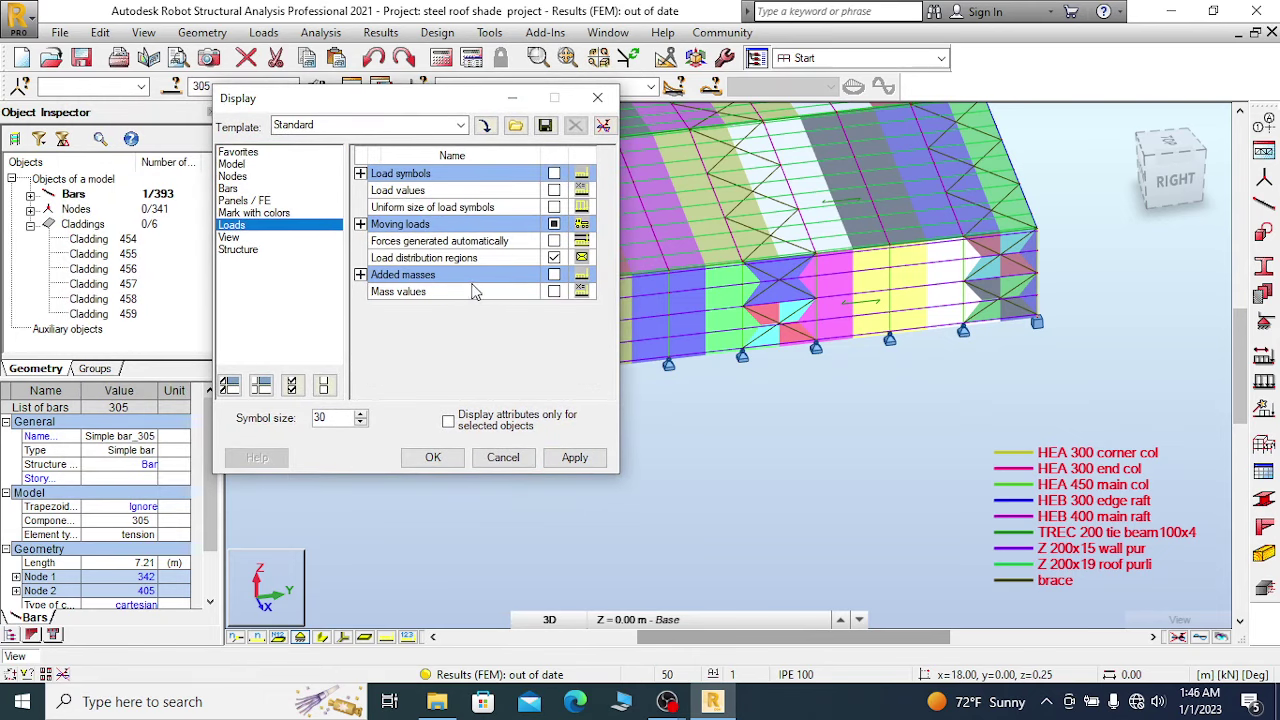
left_click(575, 458)
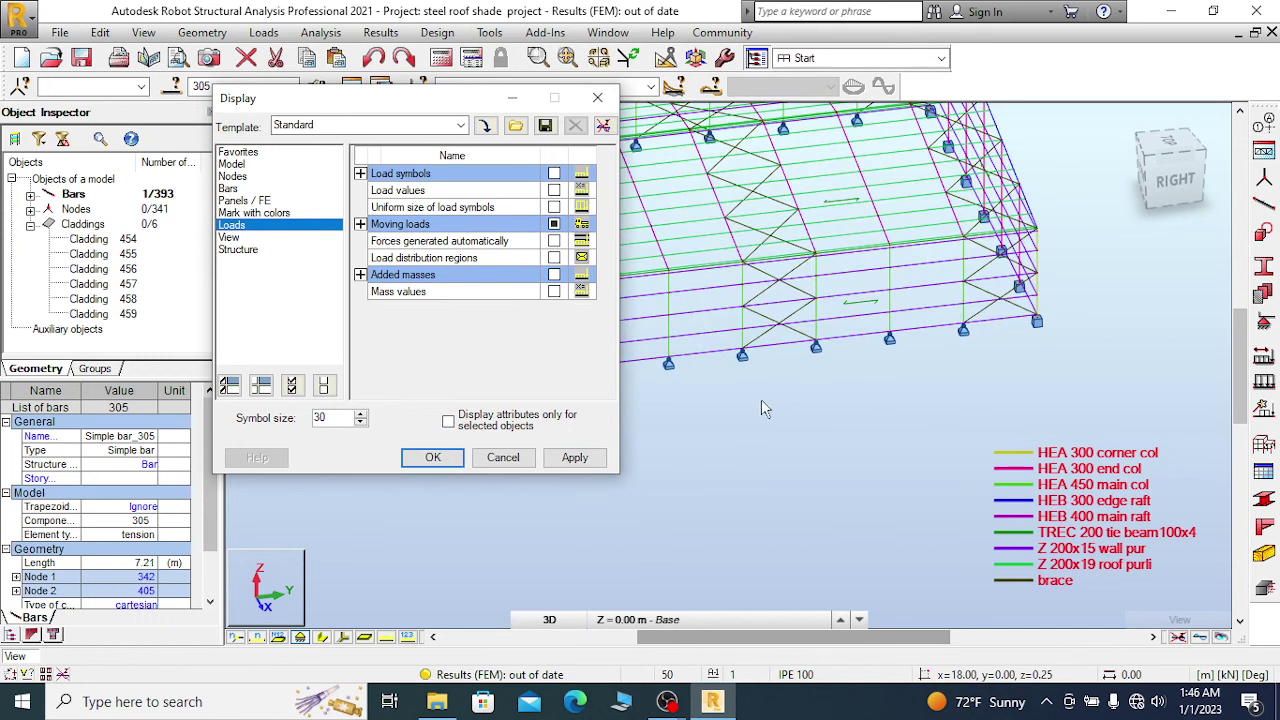
left_click(503, 457)
Start generating wind loads through the wind simulation, keeping the model visible beside its settings.
scroll(614, 466, "down", 3)
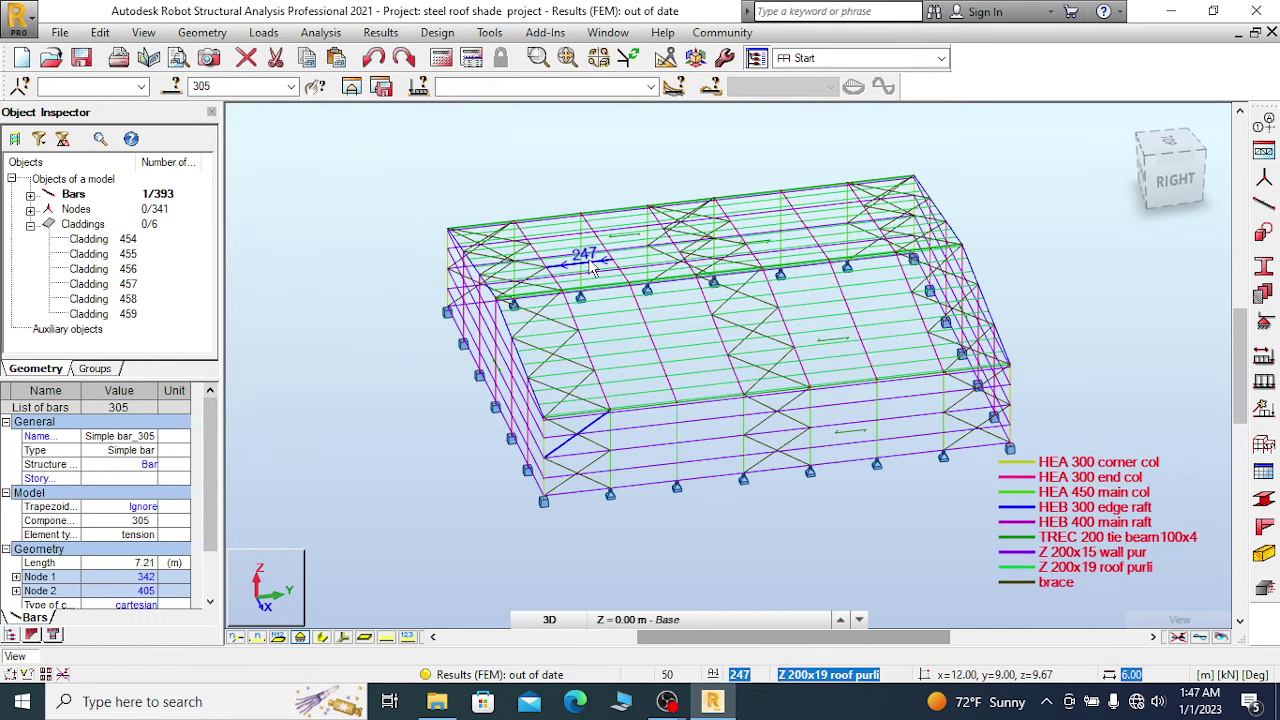
scroll(477, 326, "down", 1)
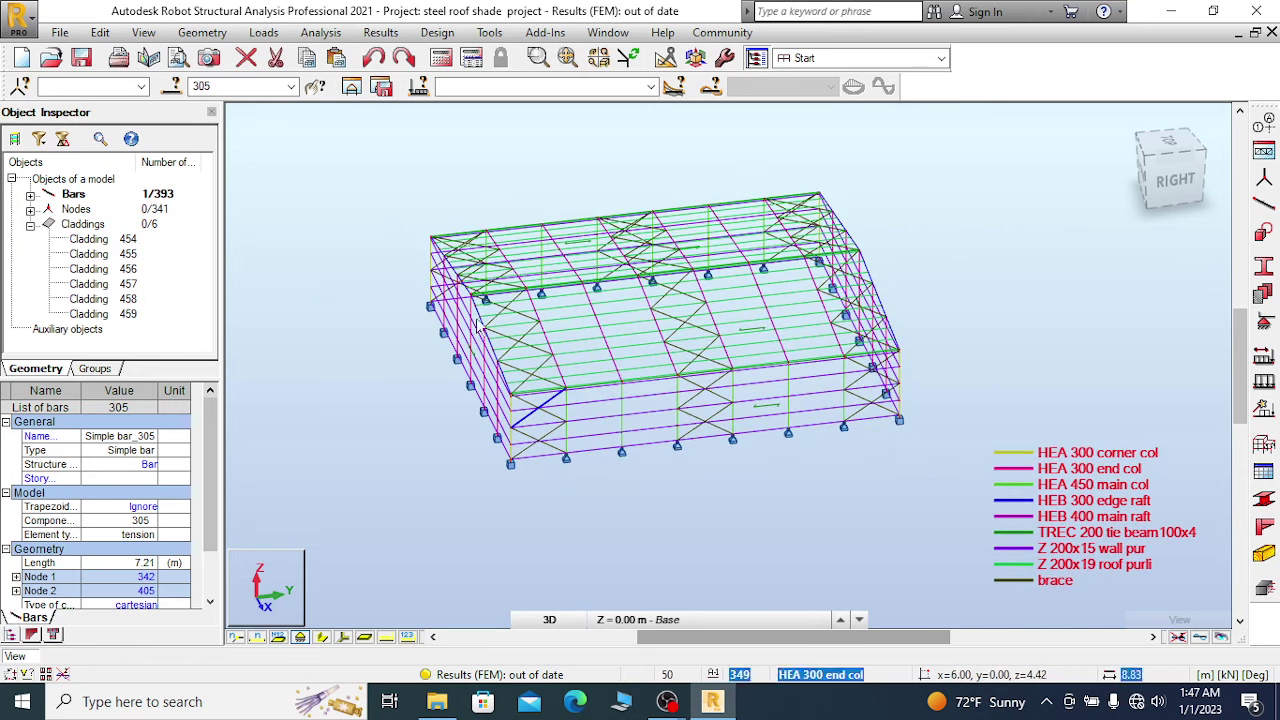
scroll(615, 425, "up", 1)
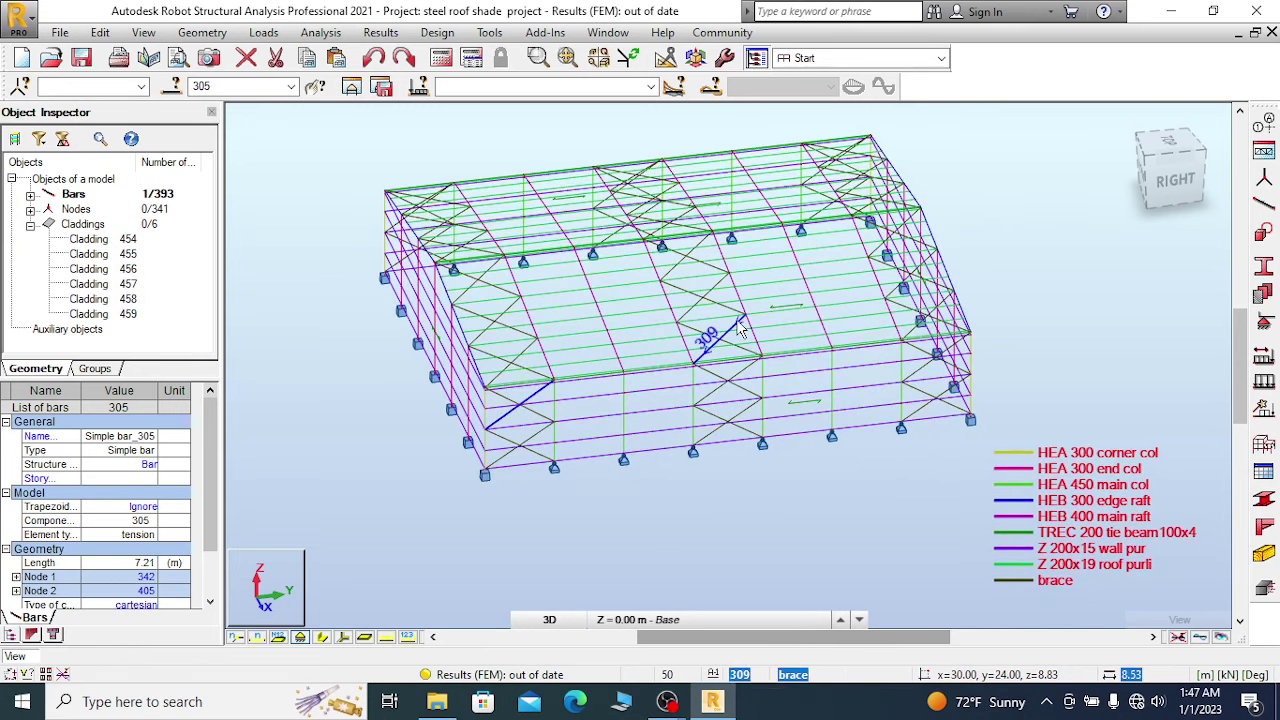
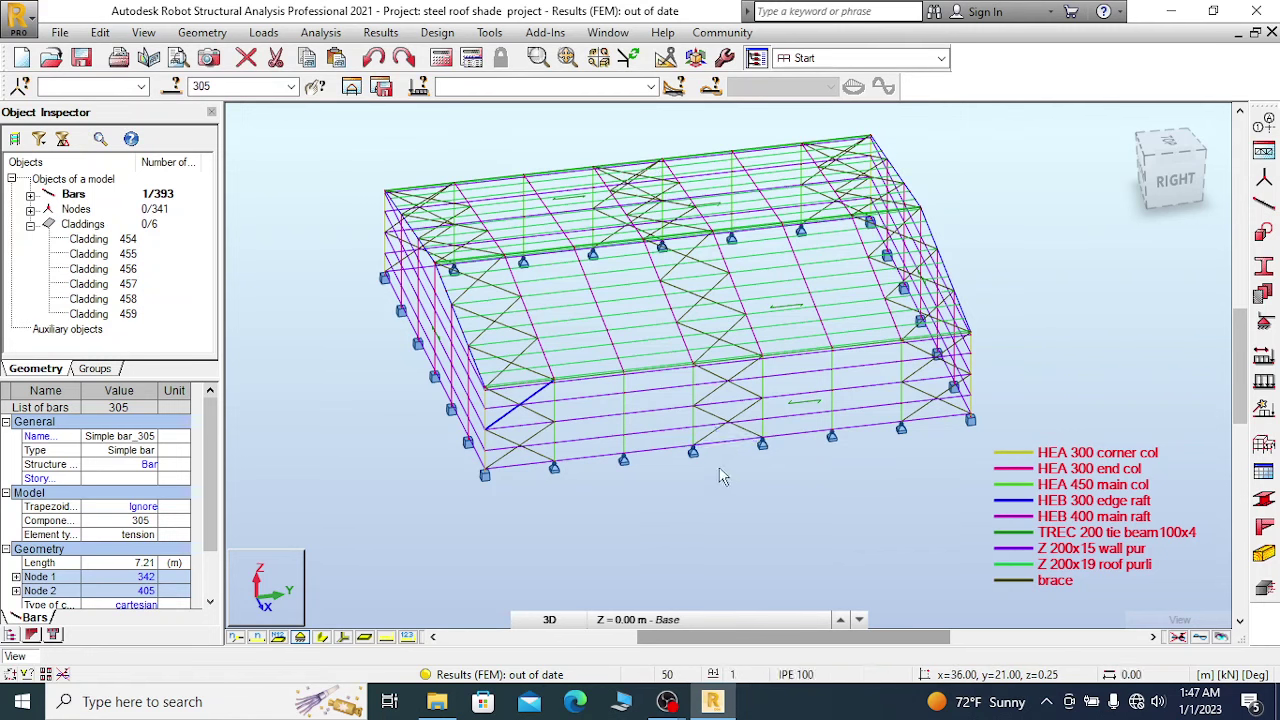
middle_click_drag(590, 372, 700, 340, "shift")
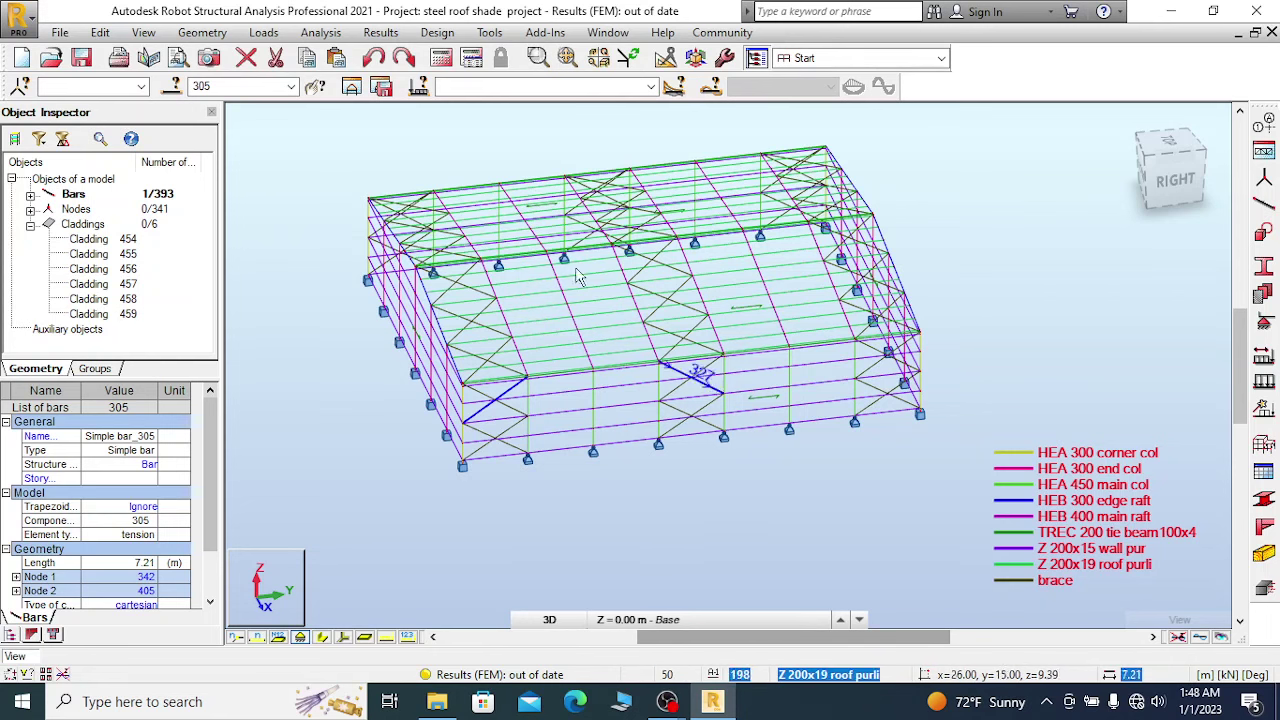
left_click(262, 34)
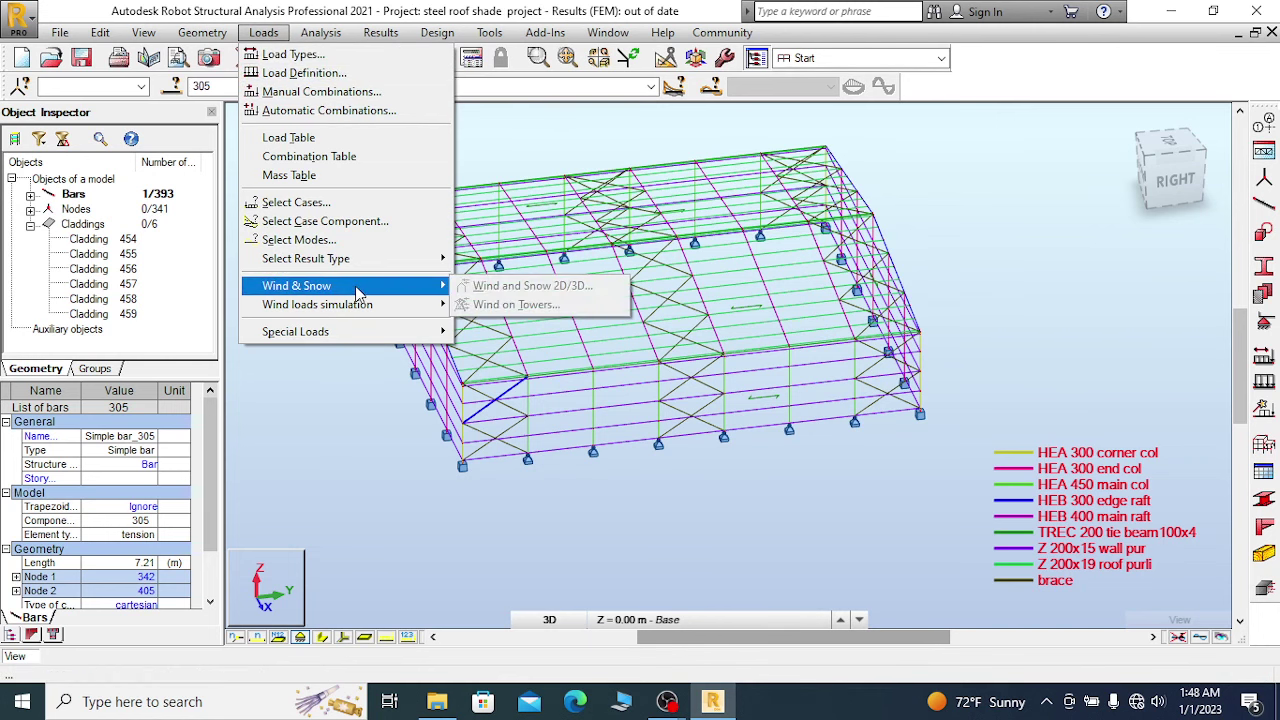
mouse_move(349, 310)
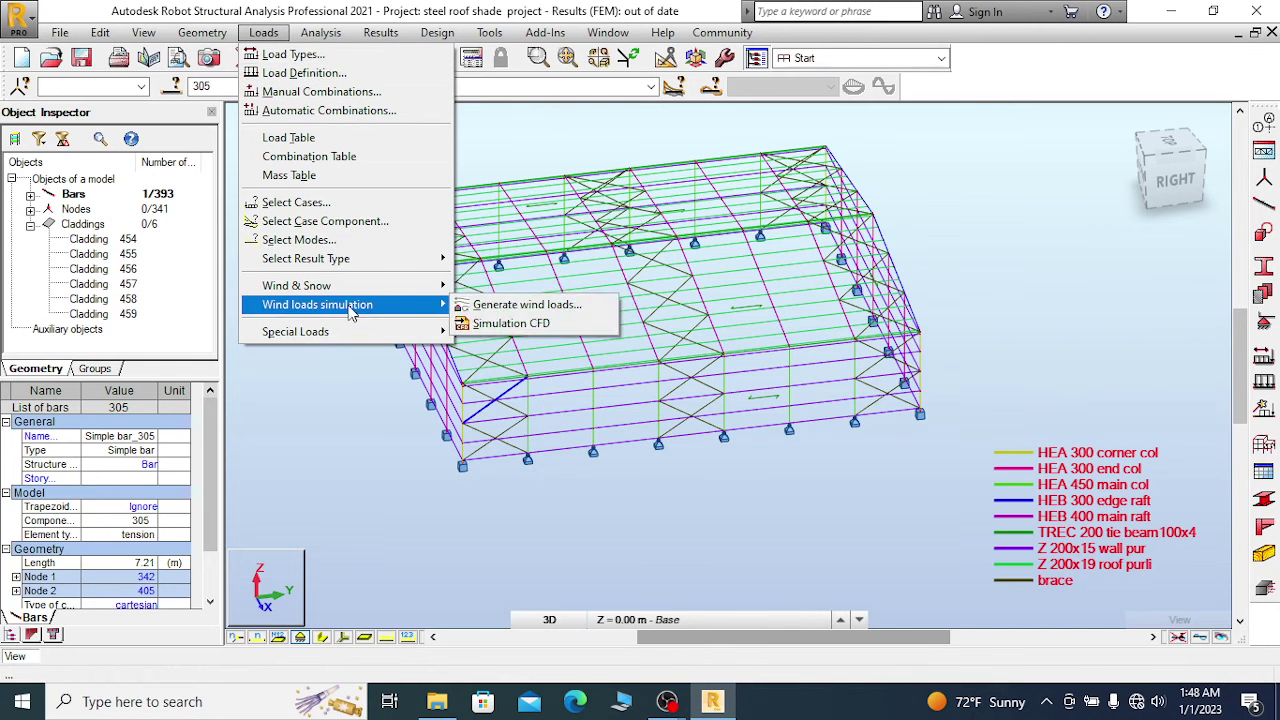
left_click(568, 314)
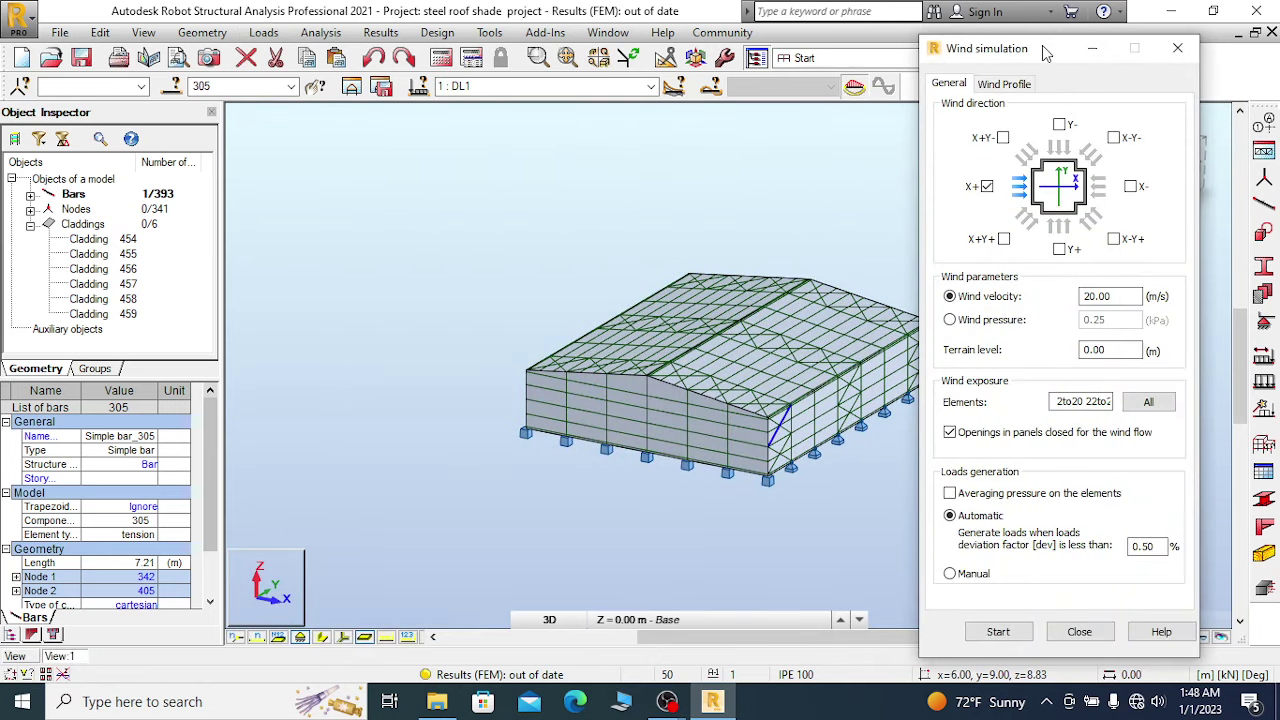
left_click_drag(1045, 52, 1014, 67)
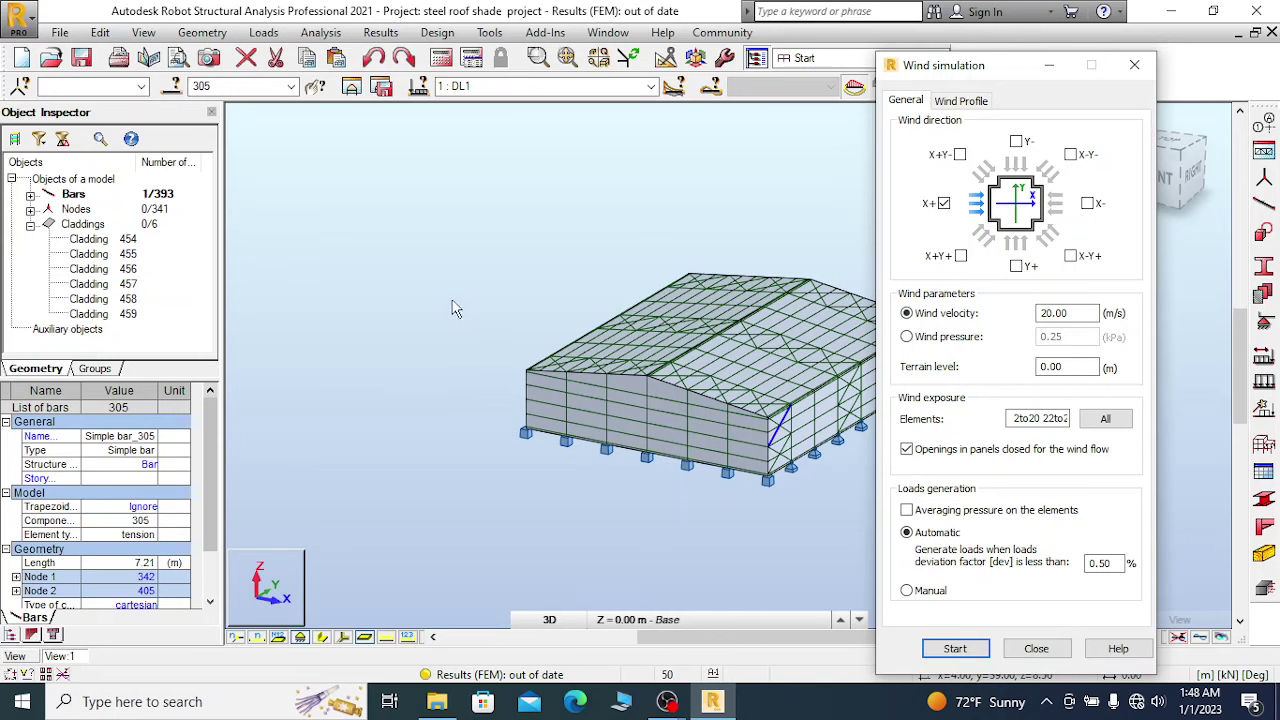
Enable the X-, Y+ and Y- wind directions in addition to X+ for the wind simulation.
scroll(700, 300, "up", 3)
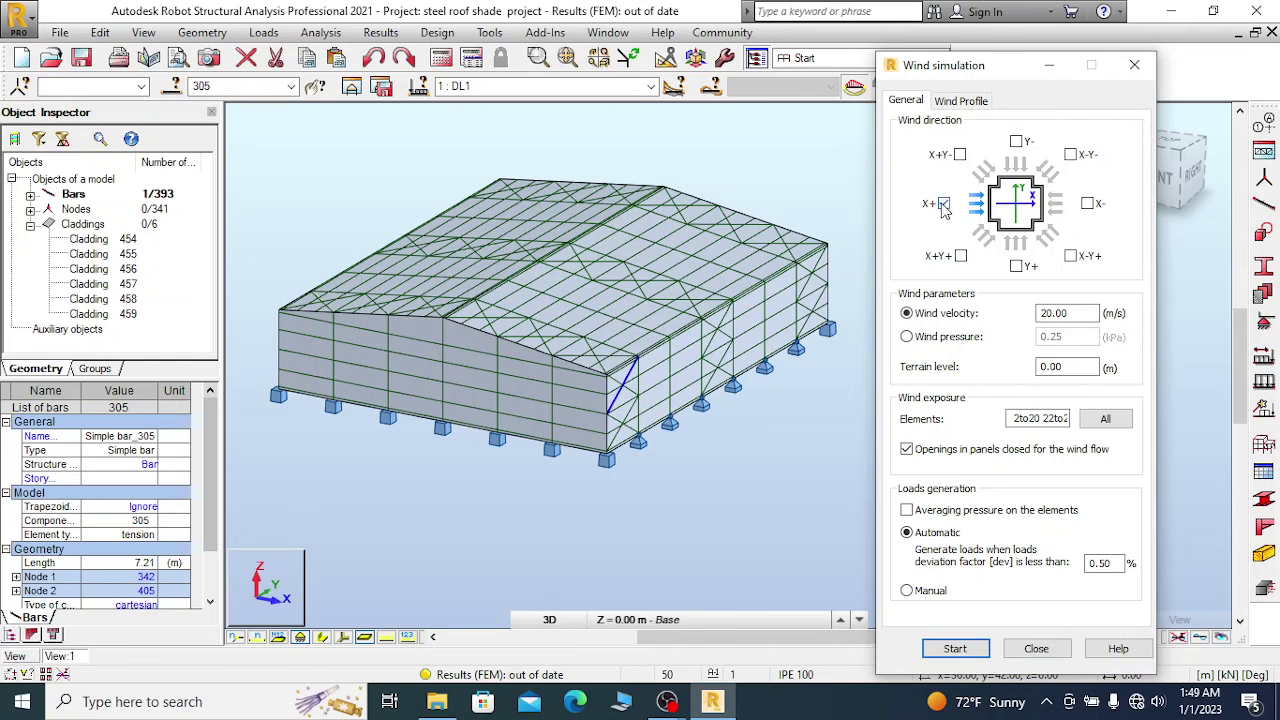
left_click(1016, 142)
left_click(1016, 267)
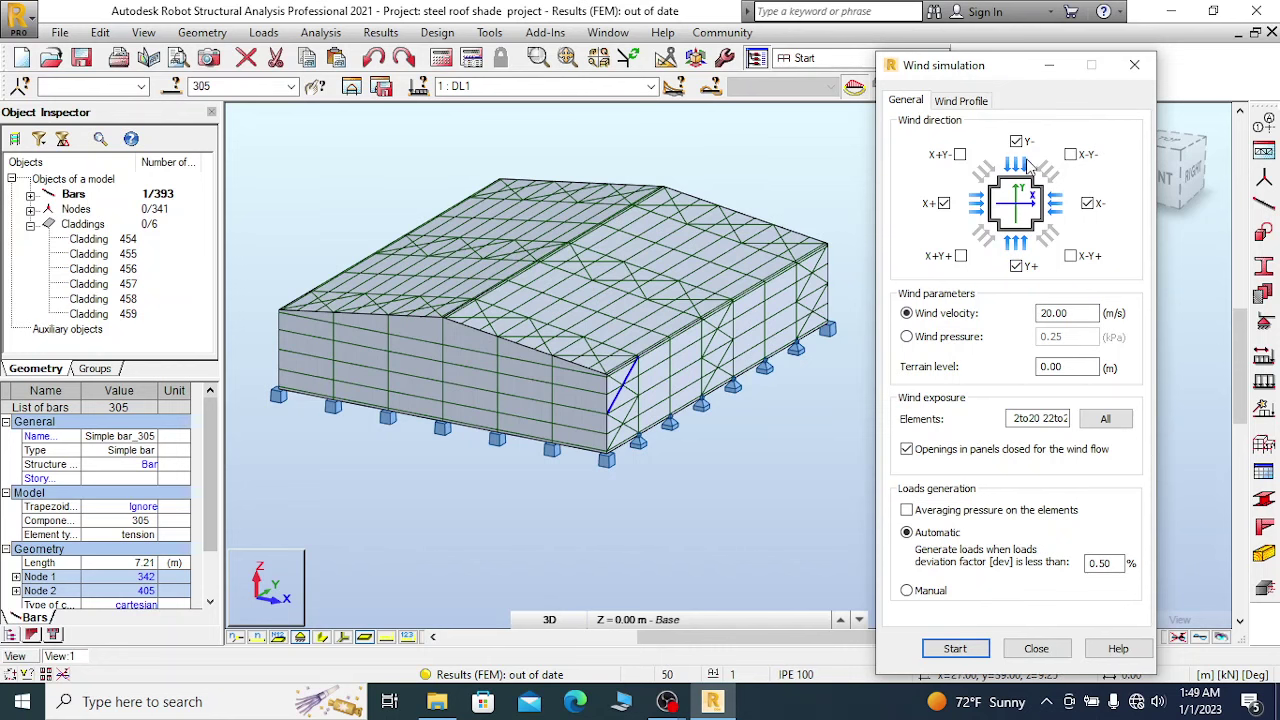
left_click_drag(1008, 68, 1008, 32)
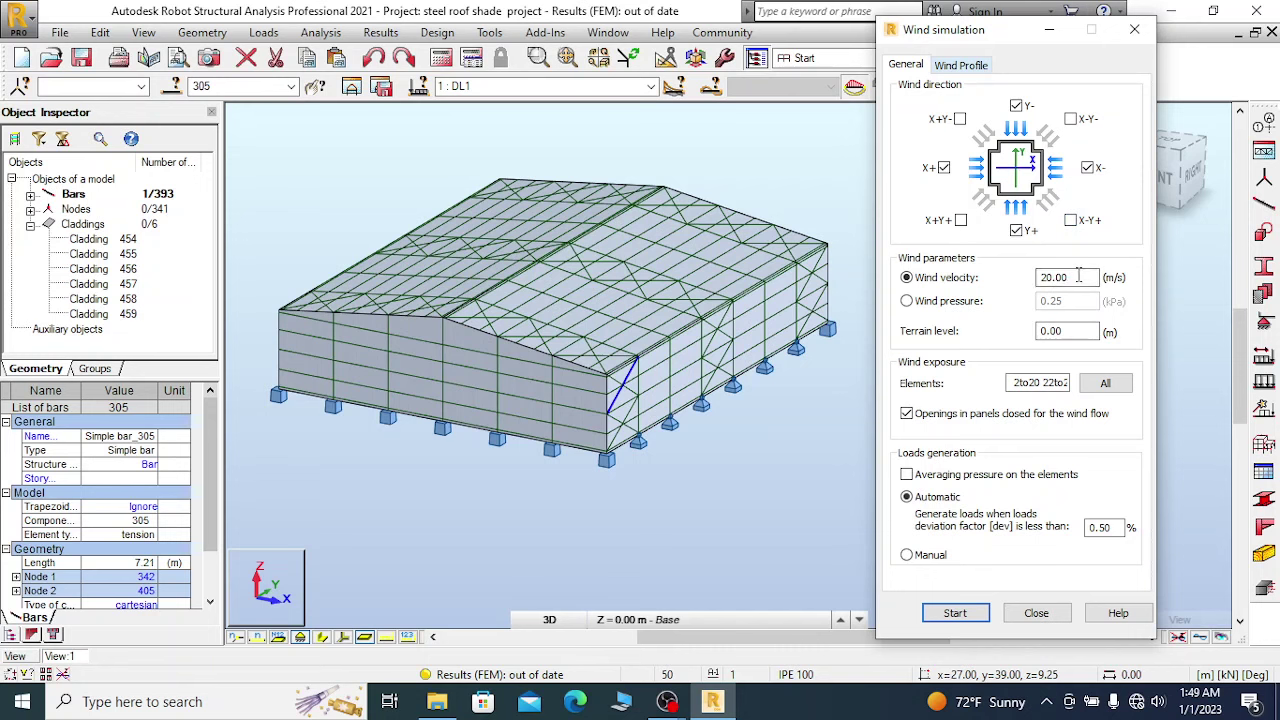
Set the wind velocity to 22 m/s in the wind simulation parameters.
double_click(1070, 277)
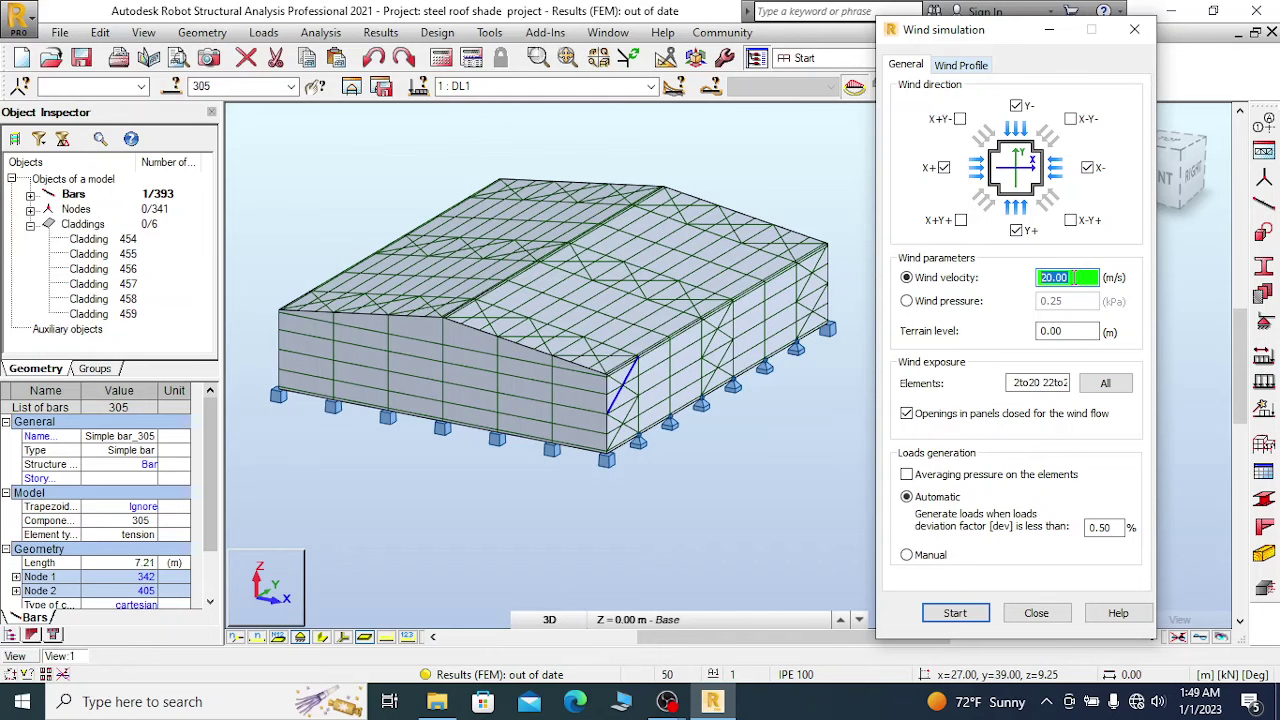
type("22")
left_click(1081, 332)
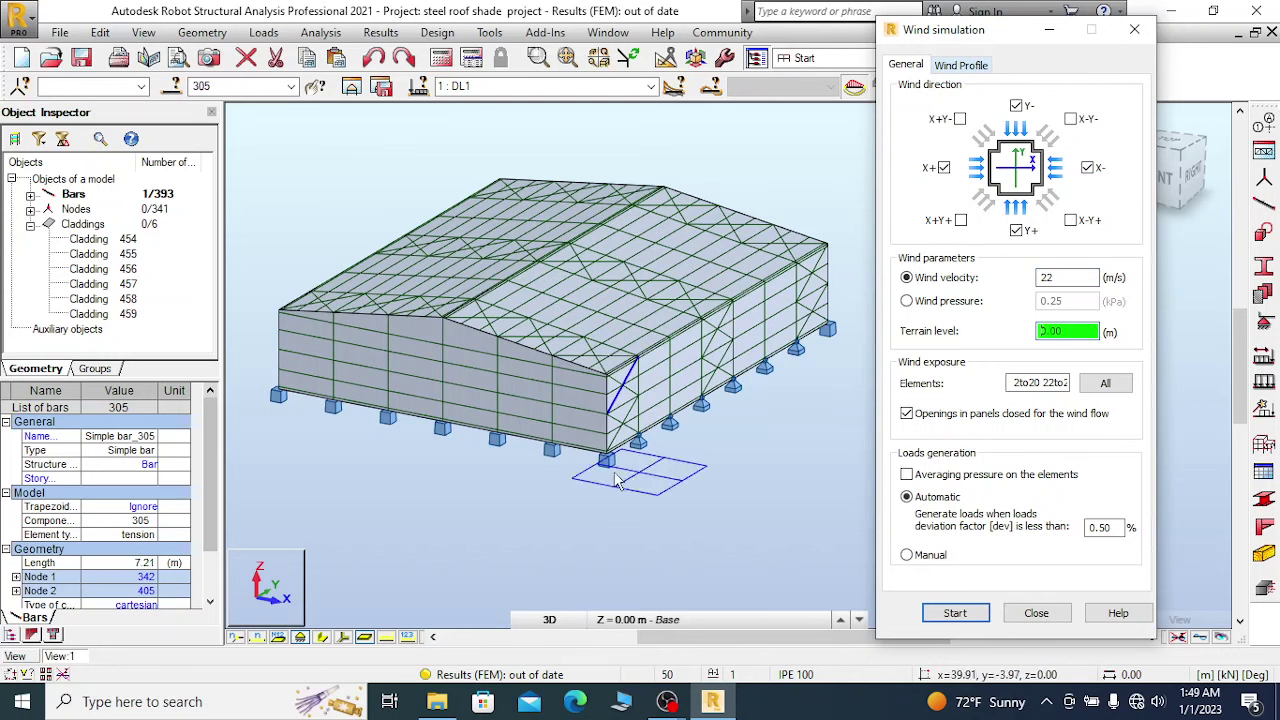
left_click(1045, 380)
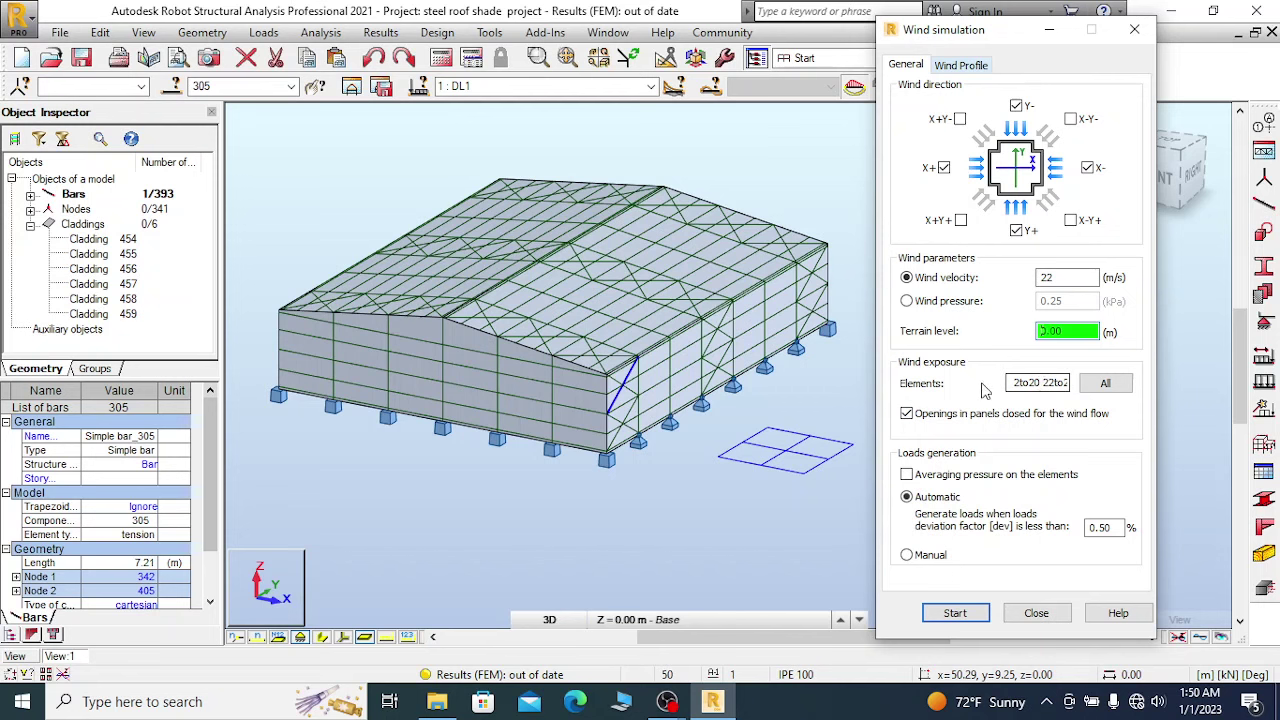
Select all claddings in the model and copy the list of selected object numbers, 305 454to459.
left_click(1045, 382)
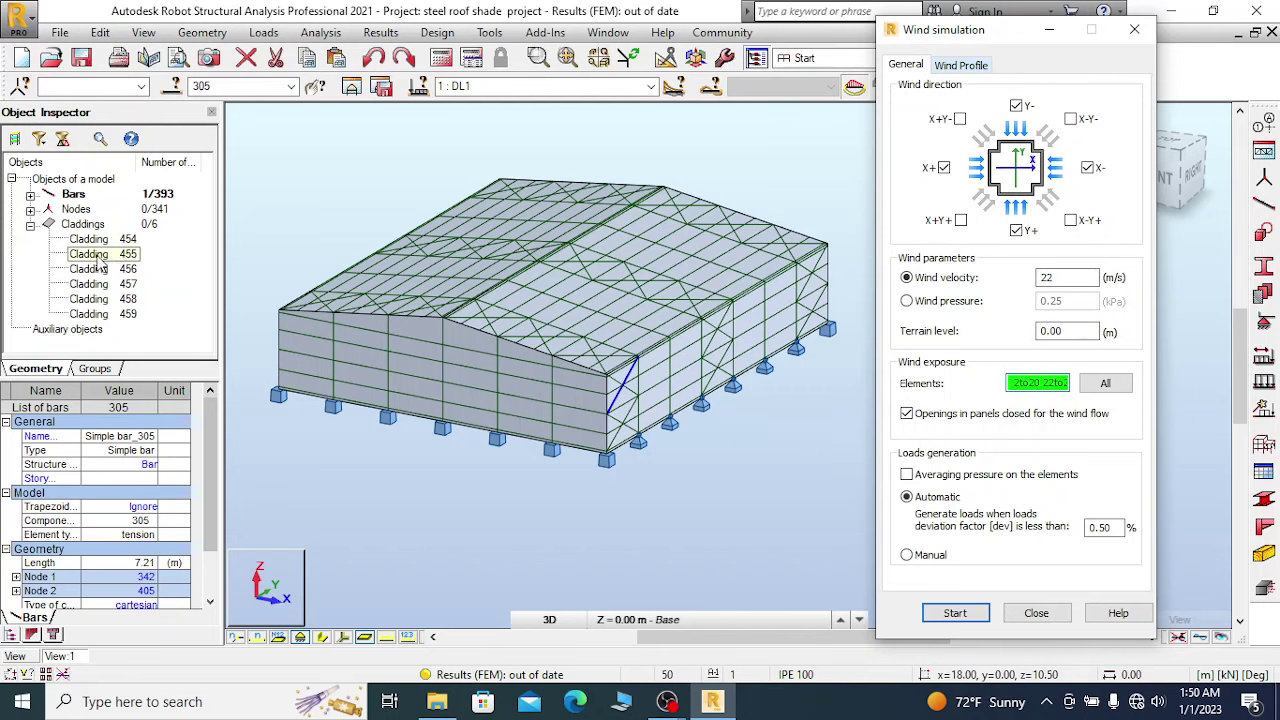
right_click(88, 224)
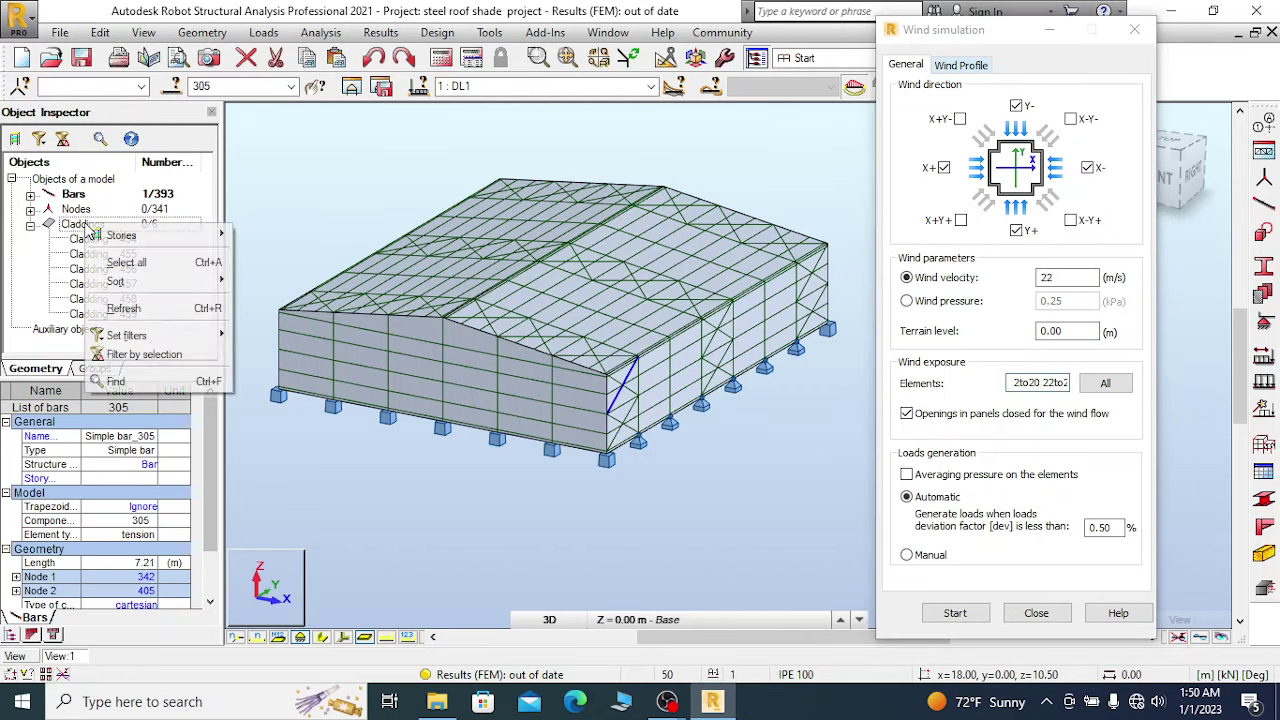
left_click(122, 262)
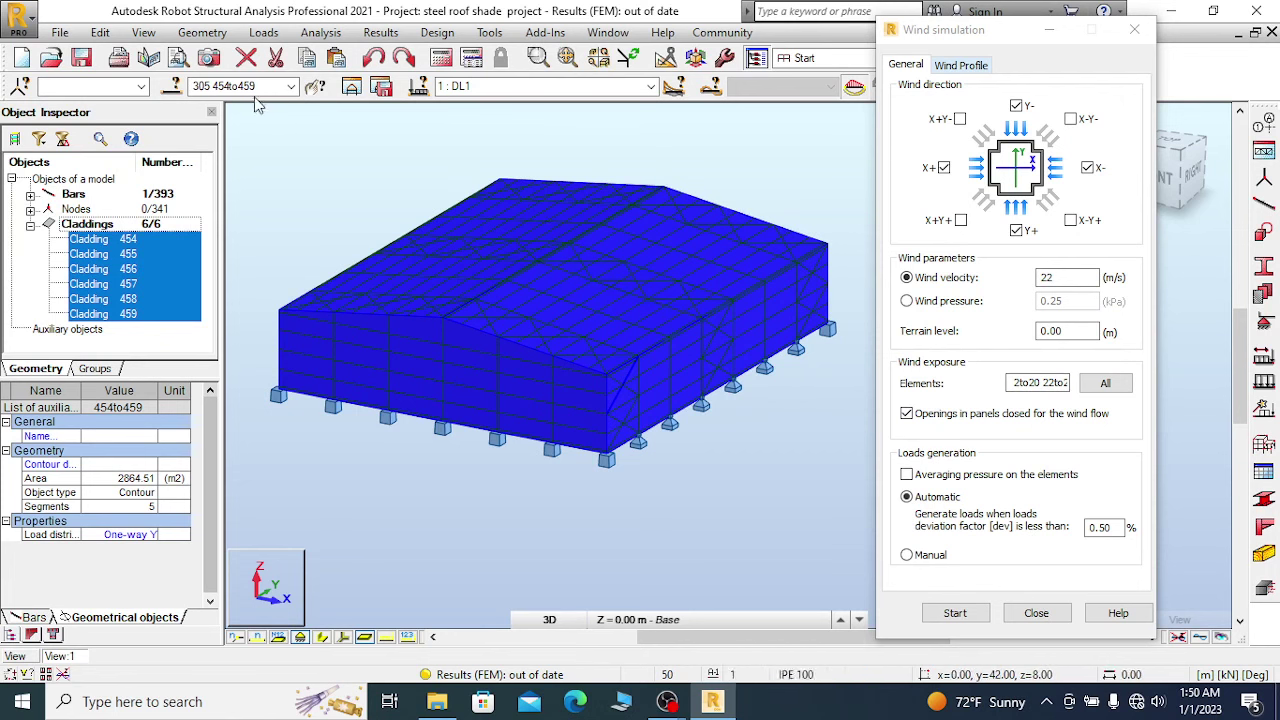
left_click(222, 85)
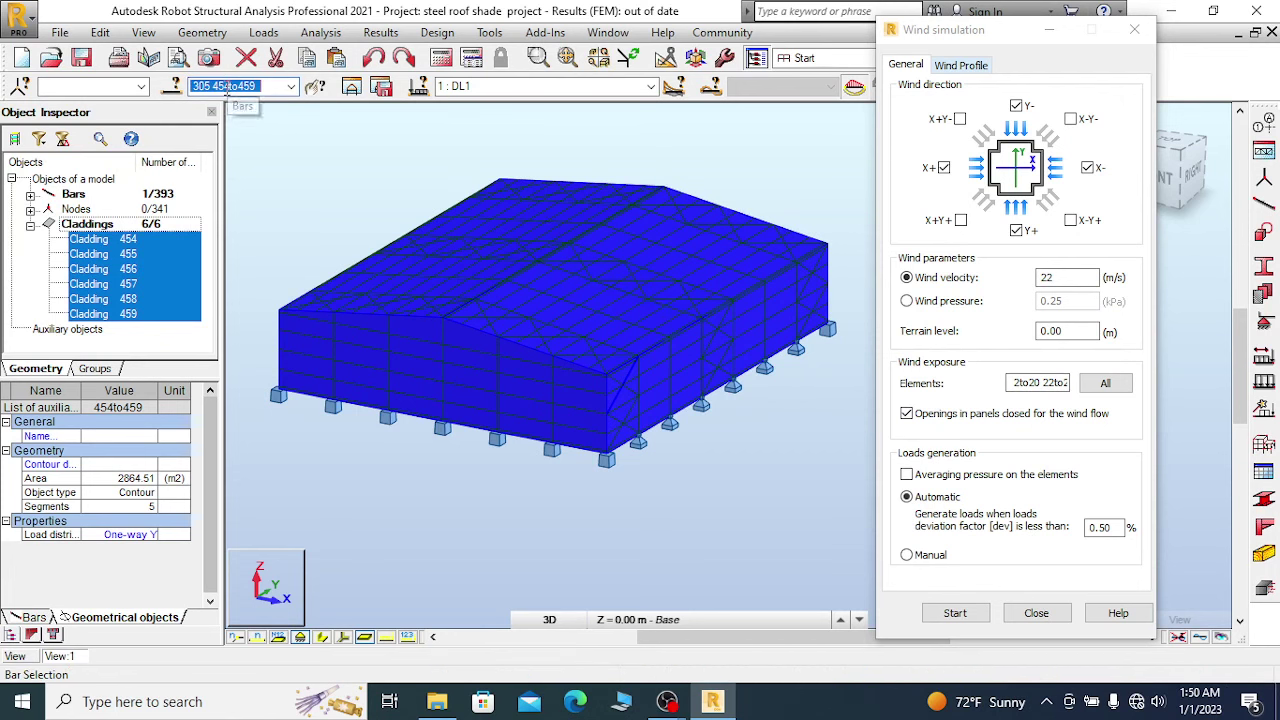
right_click(226, 87)
left_click(272, 146)
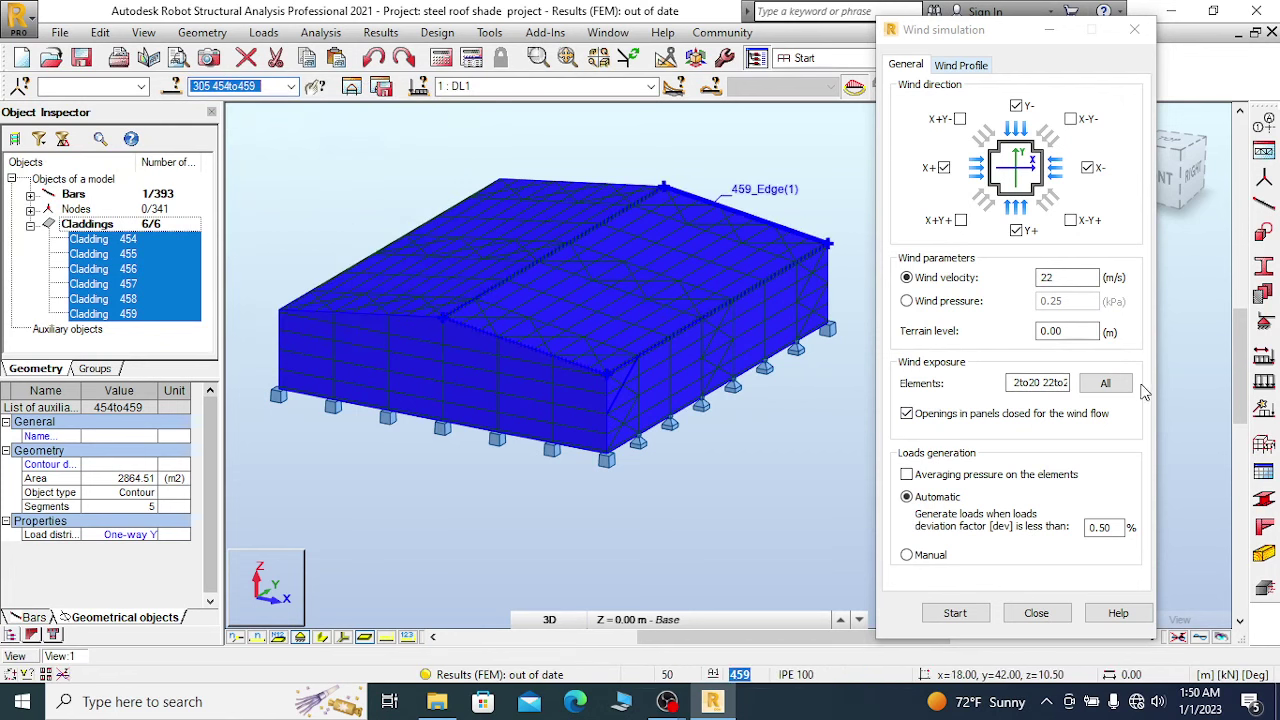
Replace the wind-exposed elements in the wind simulation with the copied list ending in claddings 454to459.
triple_click(1017, 383)
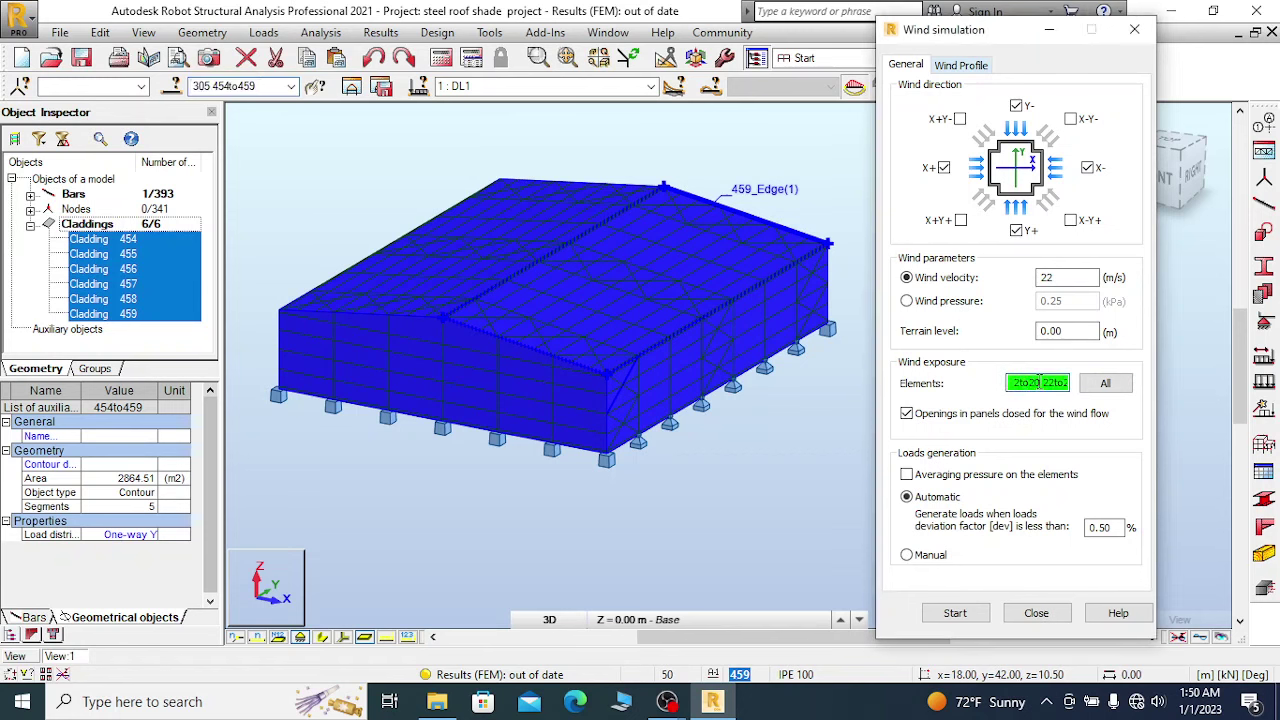
right_click(1038, 381)
left_click(1010, 383)
key("ctrl+v")
right_click(1042, 379)
left_click(1093, 460)
Check the wind profile and start the wind simulation, moving its window clear of the model.
left_click(963, 64)
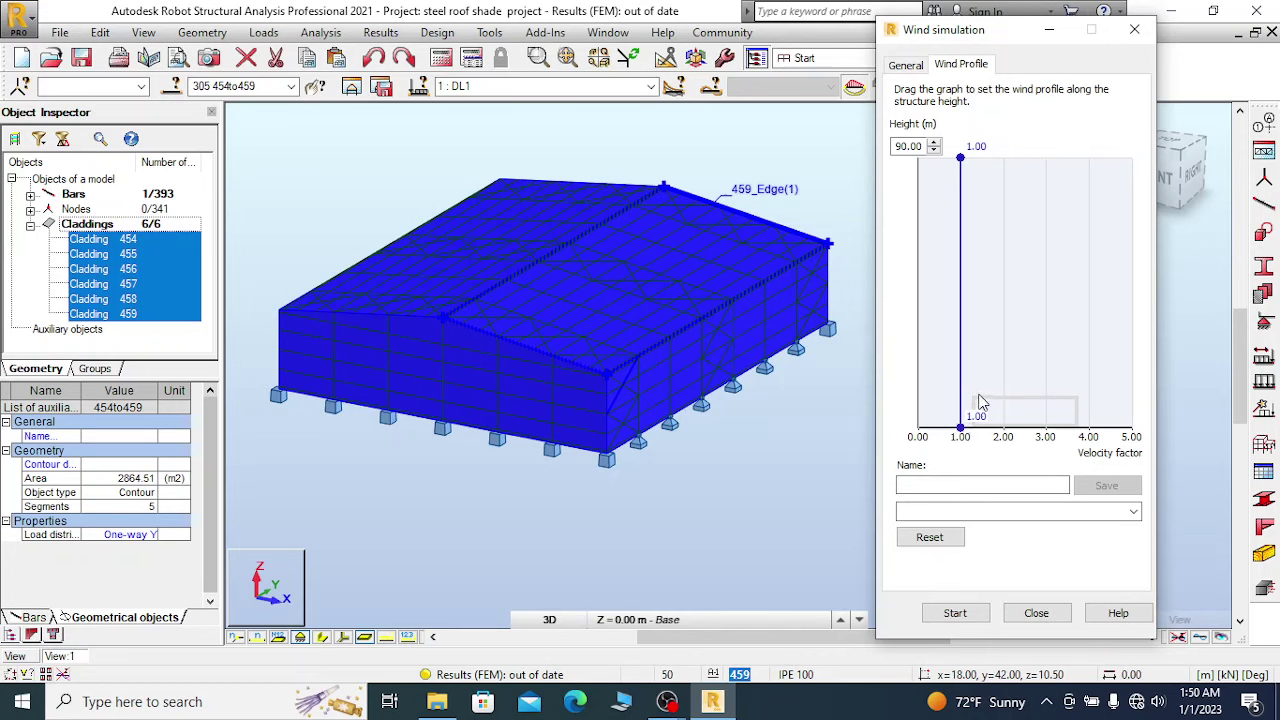
left_click(910, 65)
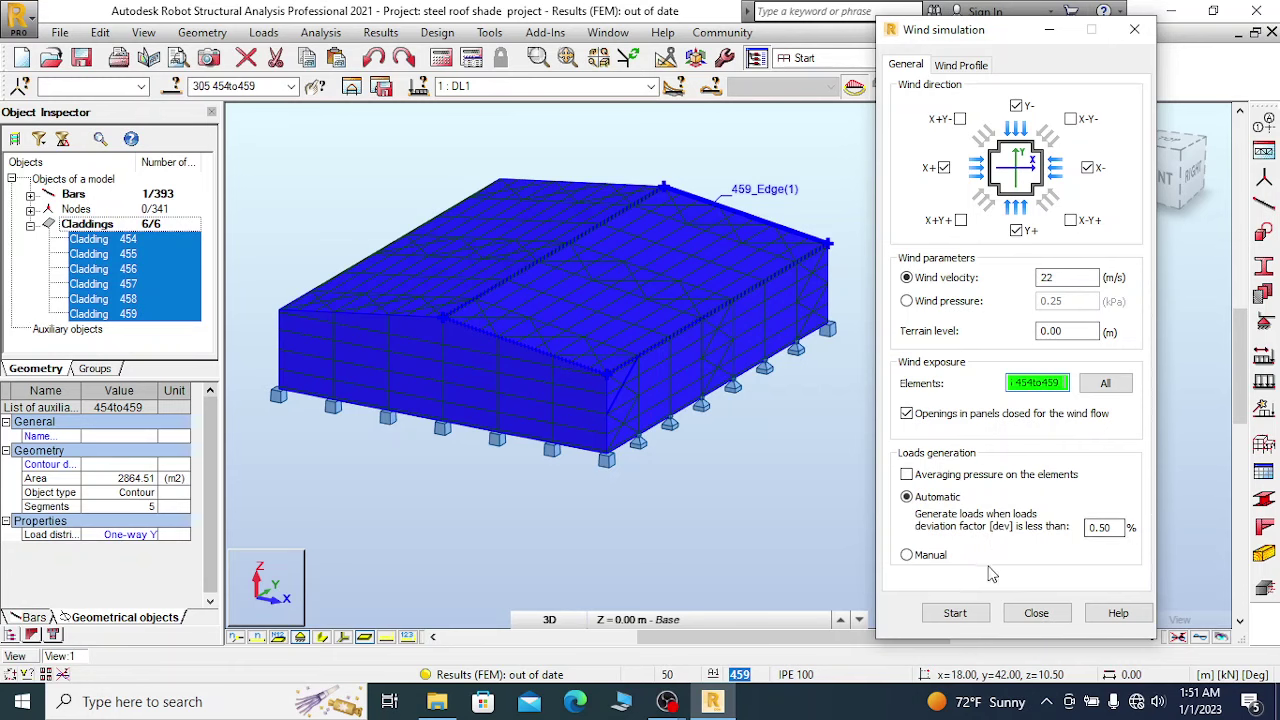
left_click(956, 614)
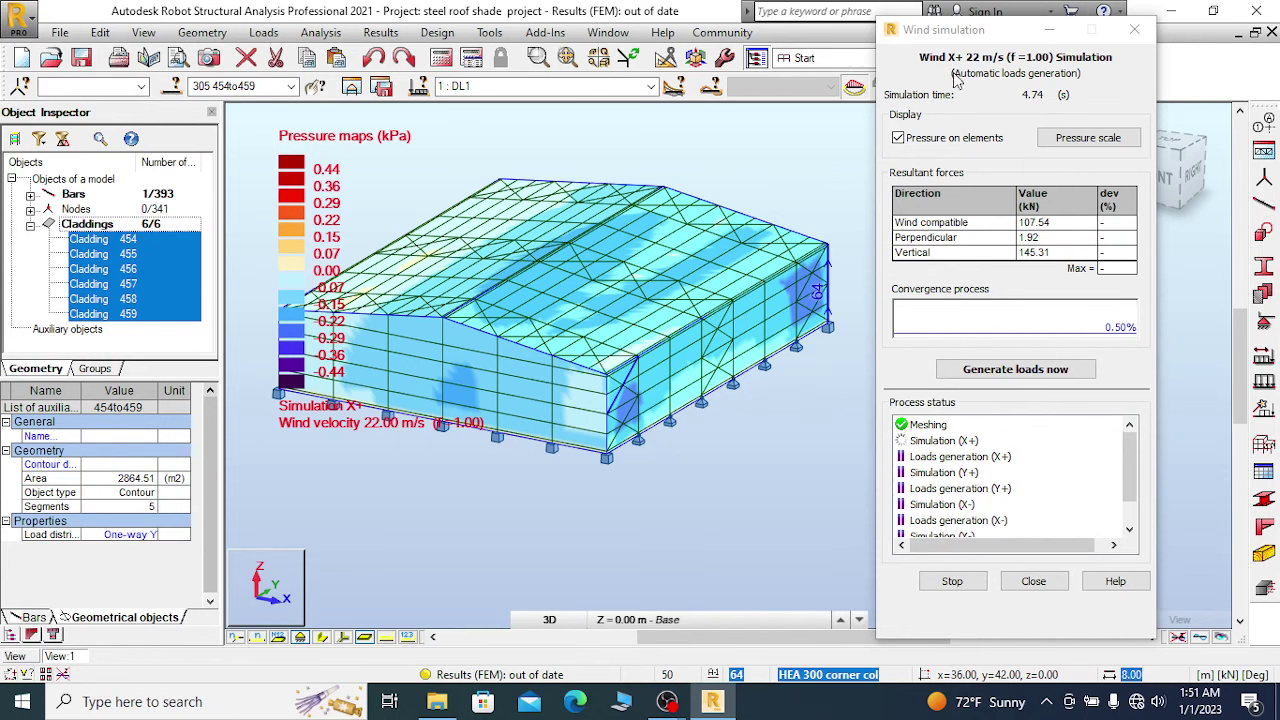
left_click_drag(947, 33, 1073, 62)
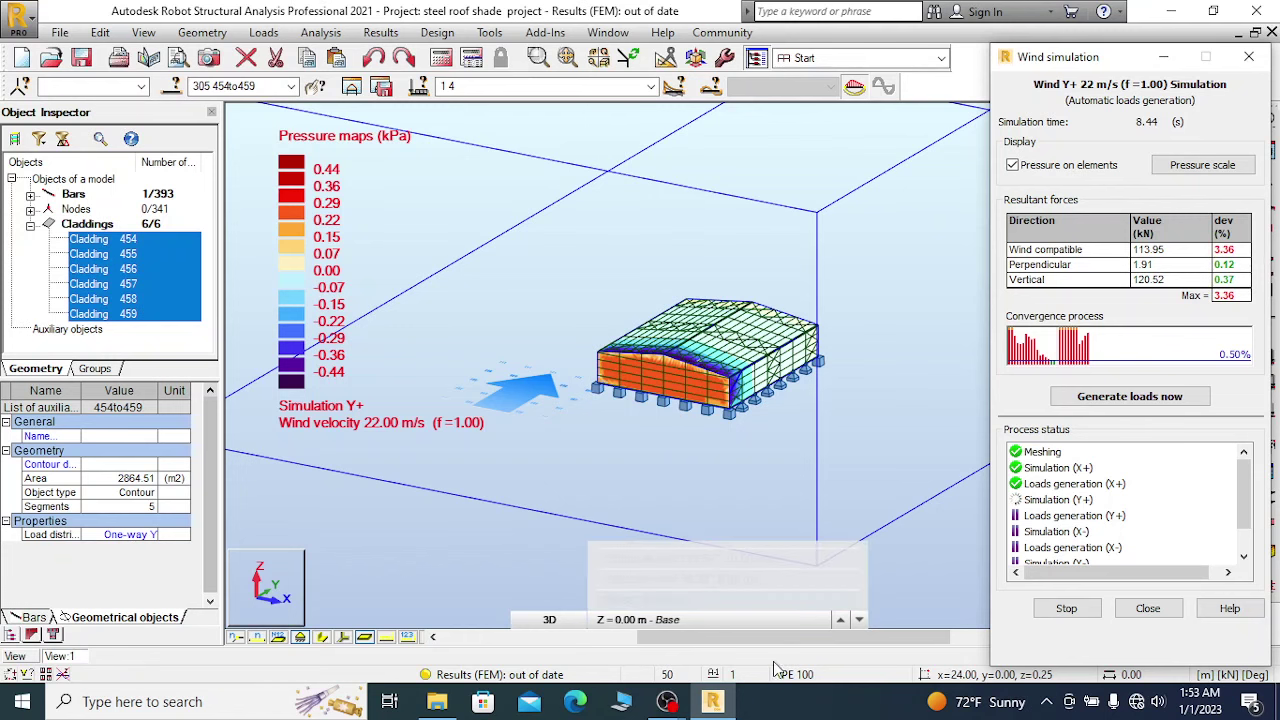
left_click(668, 704)
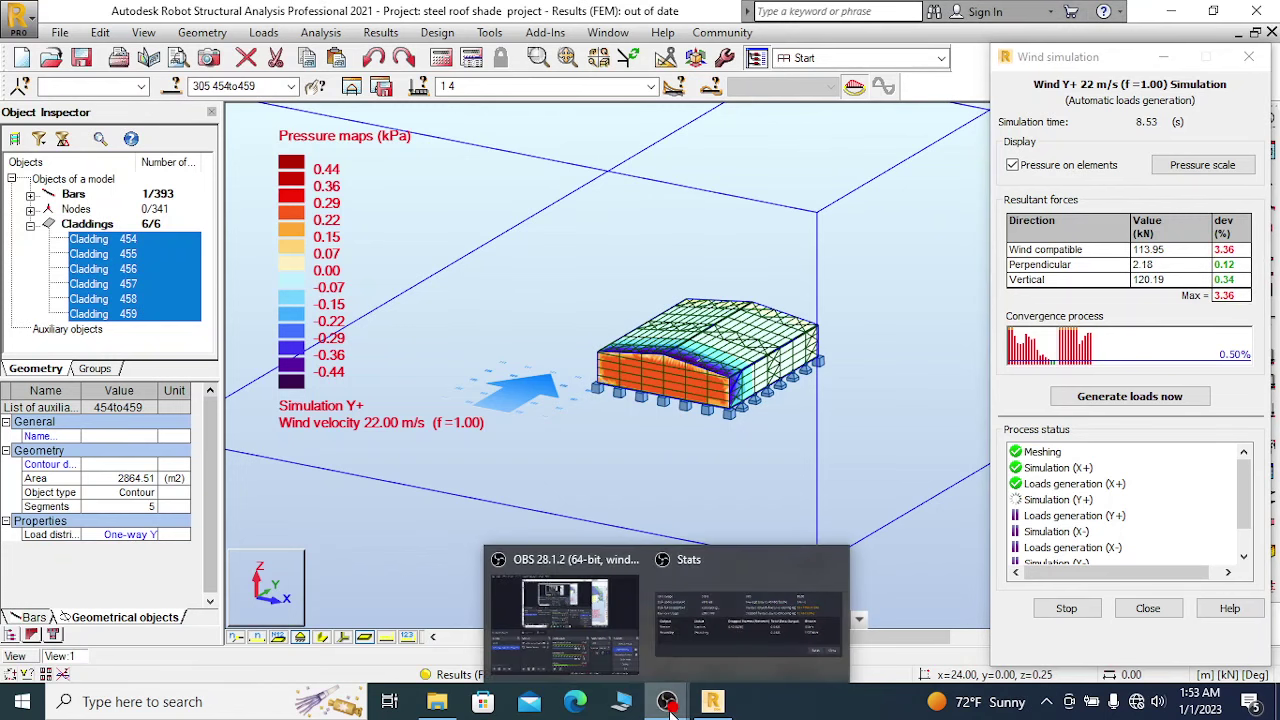
left_click(582, 620)
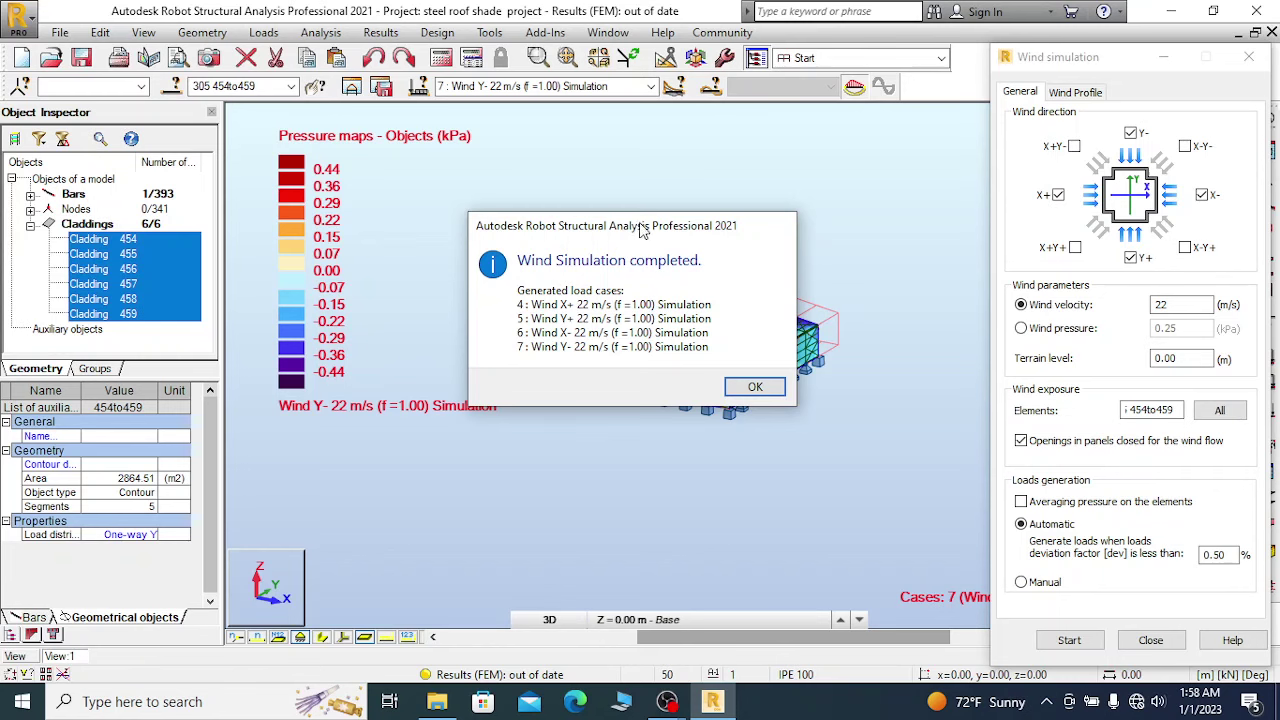
Dismiss the simulation message and examine the Wind Y- pressure map on the building's roof and walls from several sides.
left_click_drag(643, 230, 681, 141)
left_click(795, 302)
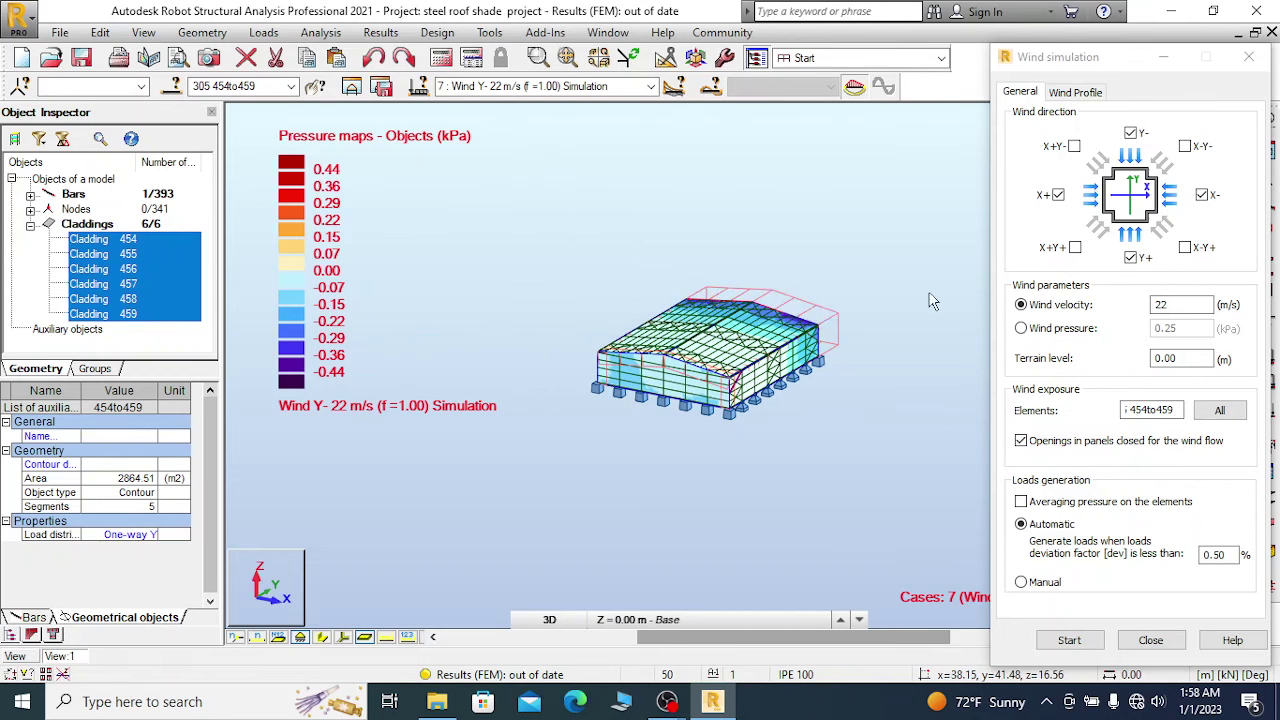
scroll(858, 388, "up", 3)
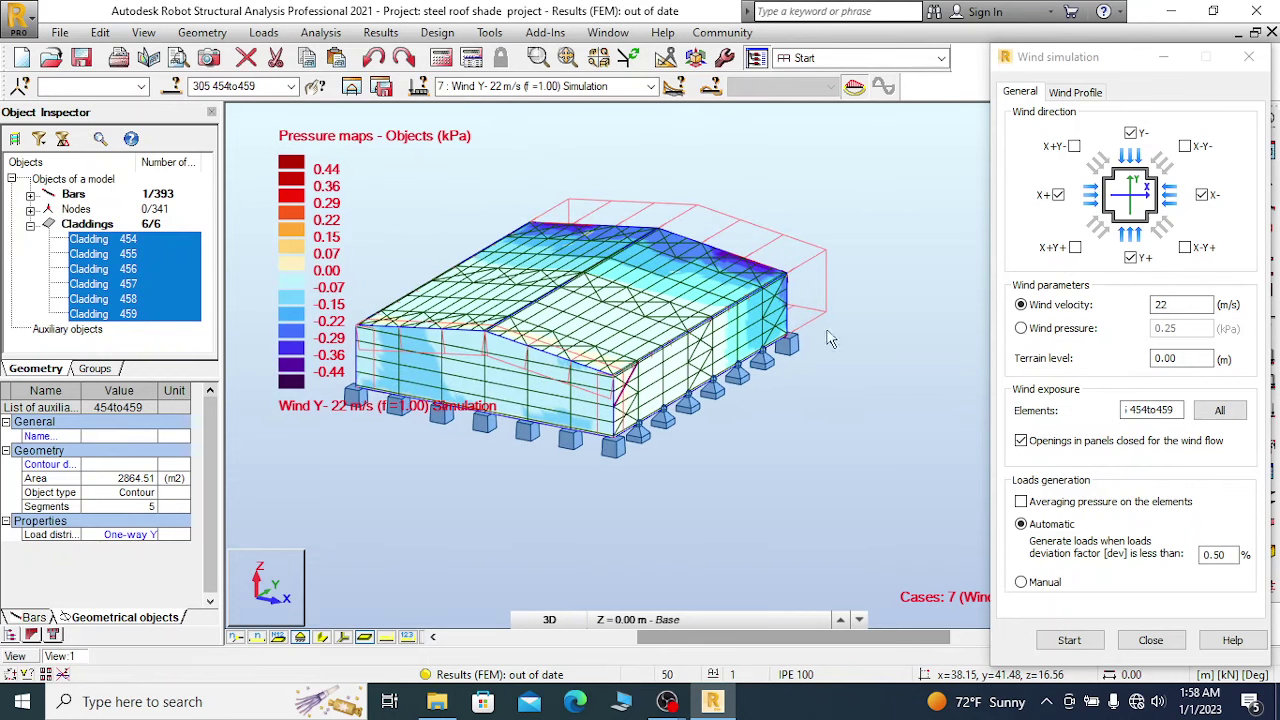
scroll(700, 258, "up", 3)
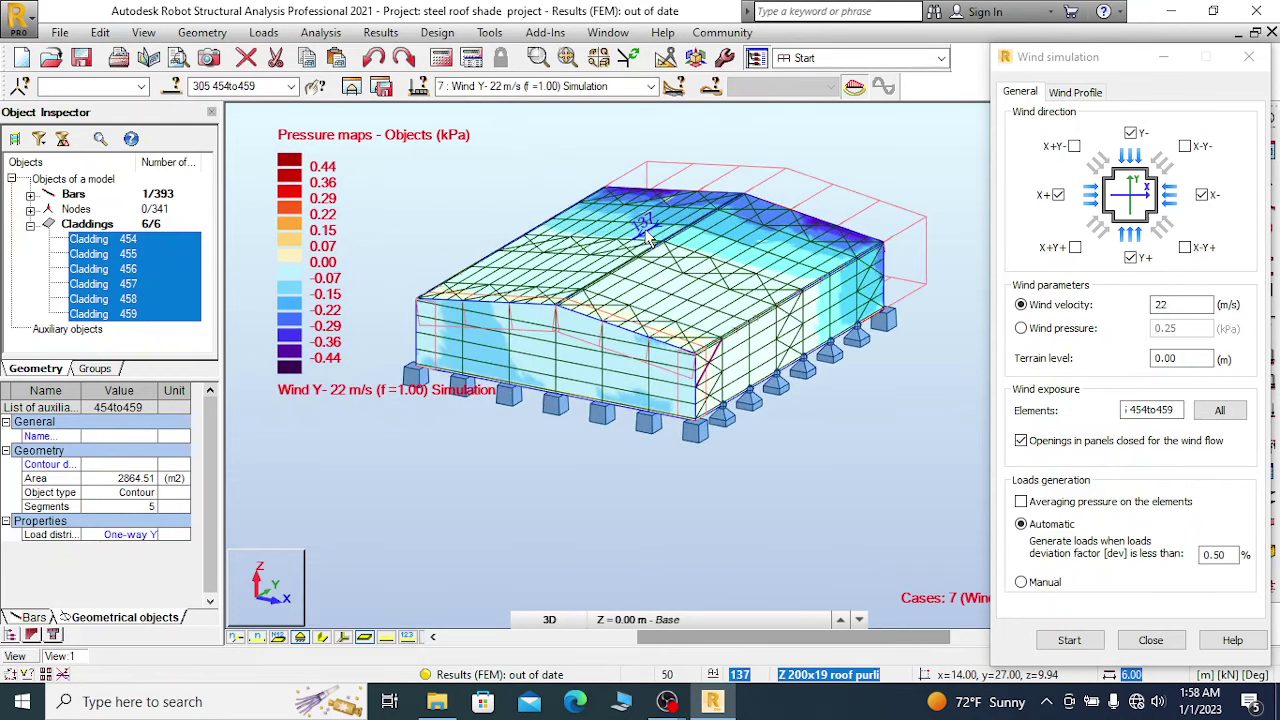
scroll(686, 253, "down", 1)
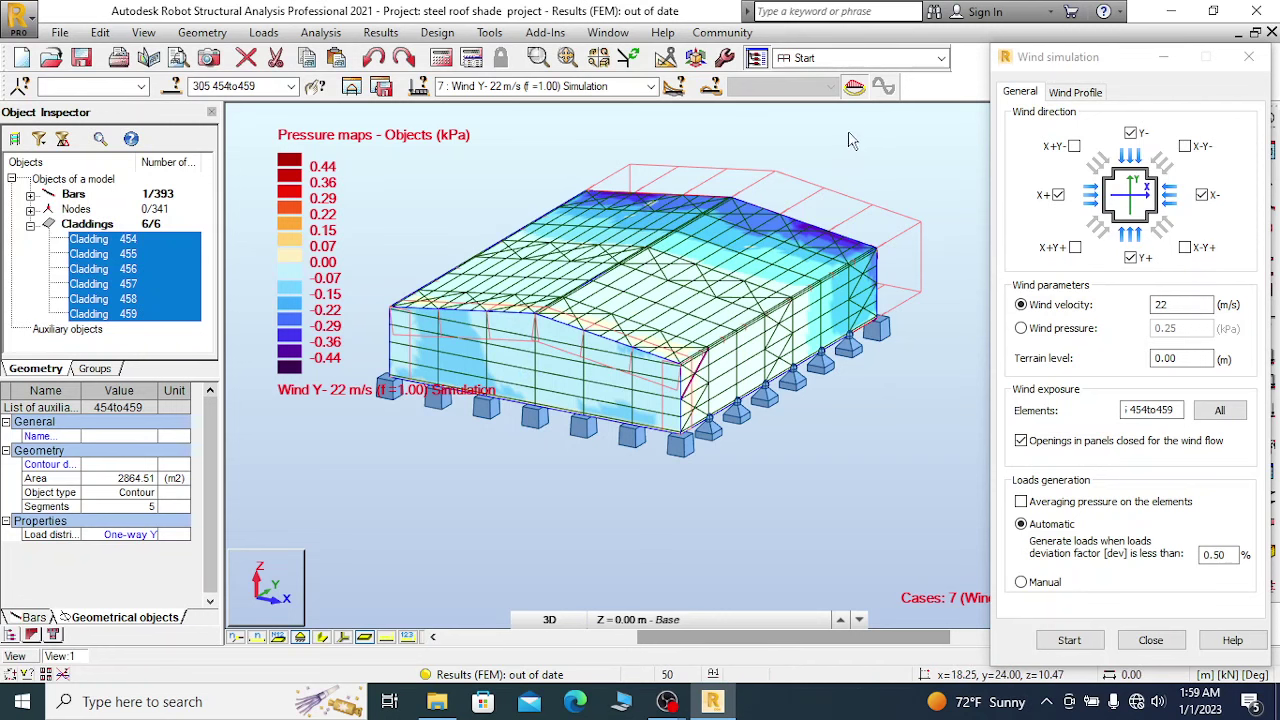
right_click(741, 137)
left_click(785, 208)
left_click_drag(880, 282, 689, 347)
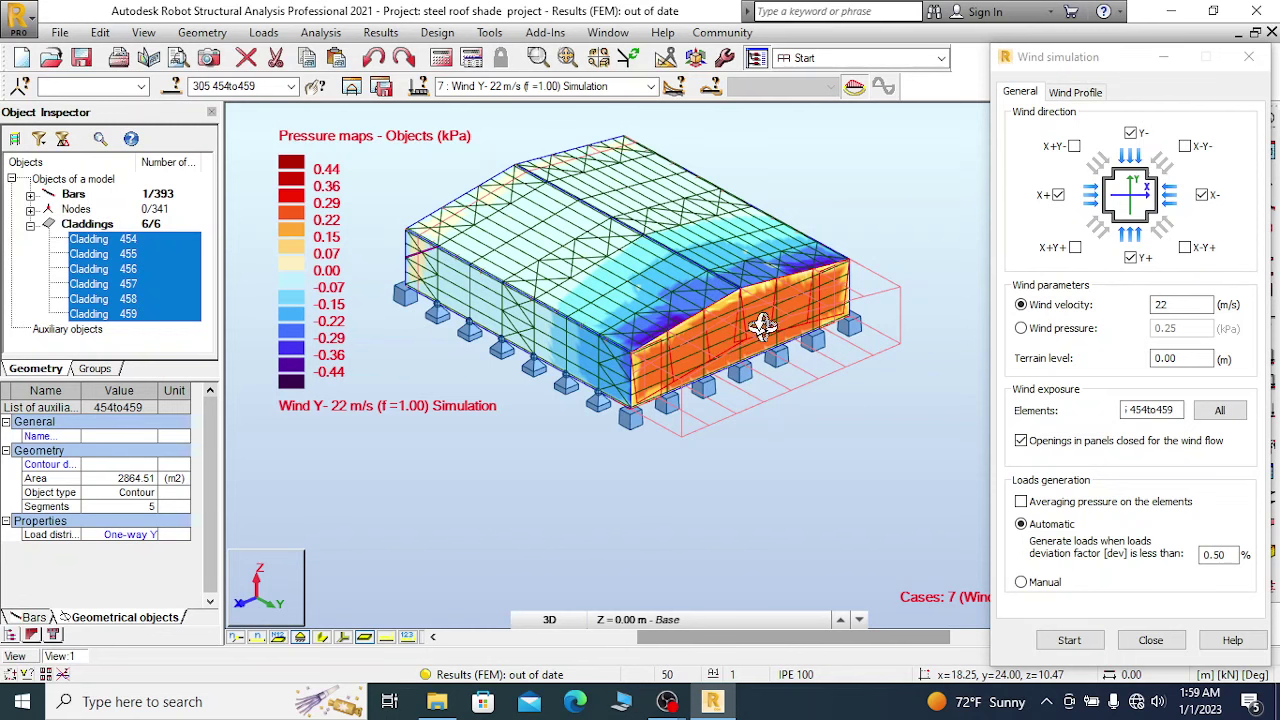
left_click_drag(671, 266, 710, 258)
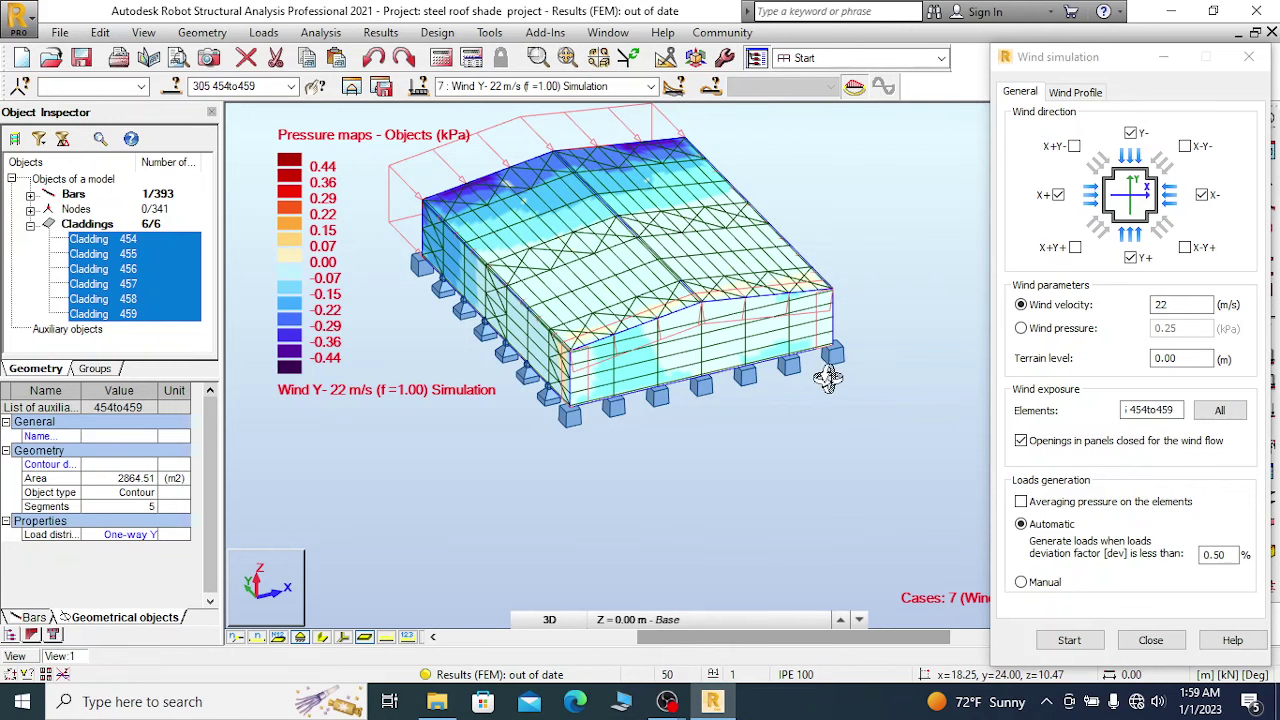
Close the wind simulation and clear the current selection of bar and claddings.
left_click(1150, 640)
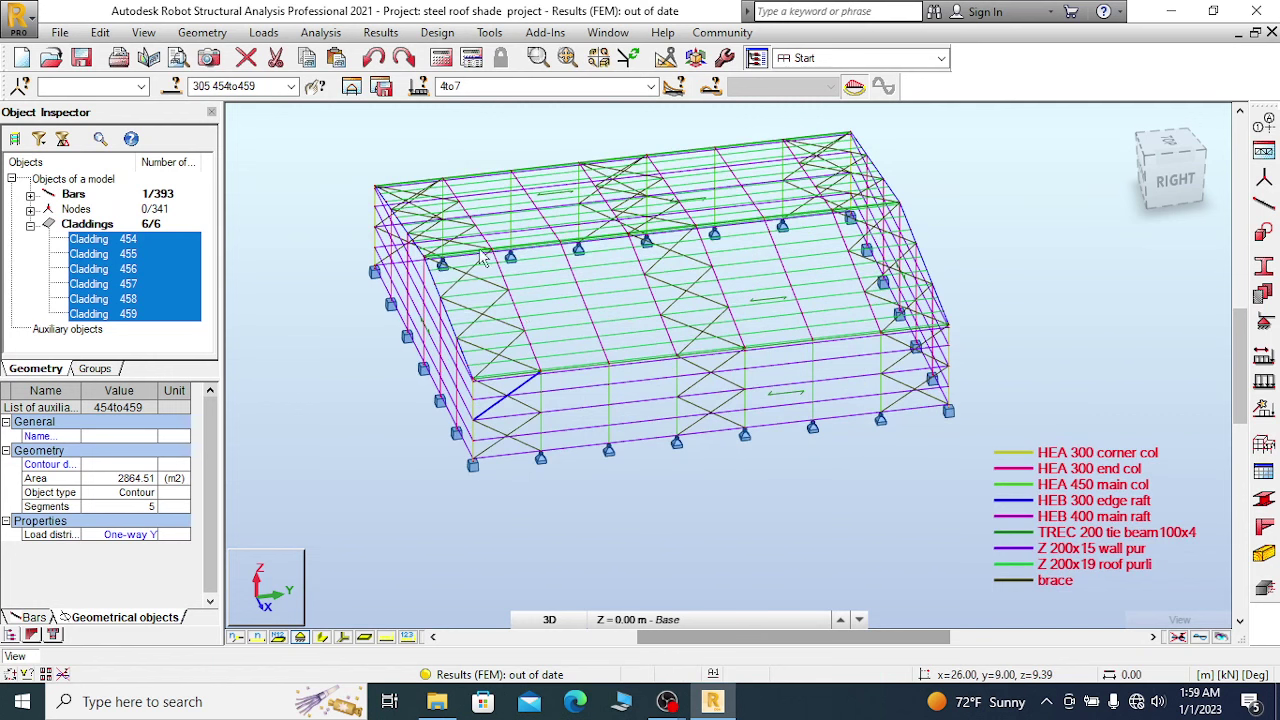
left_click(285, 213)
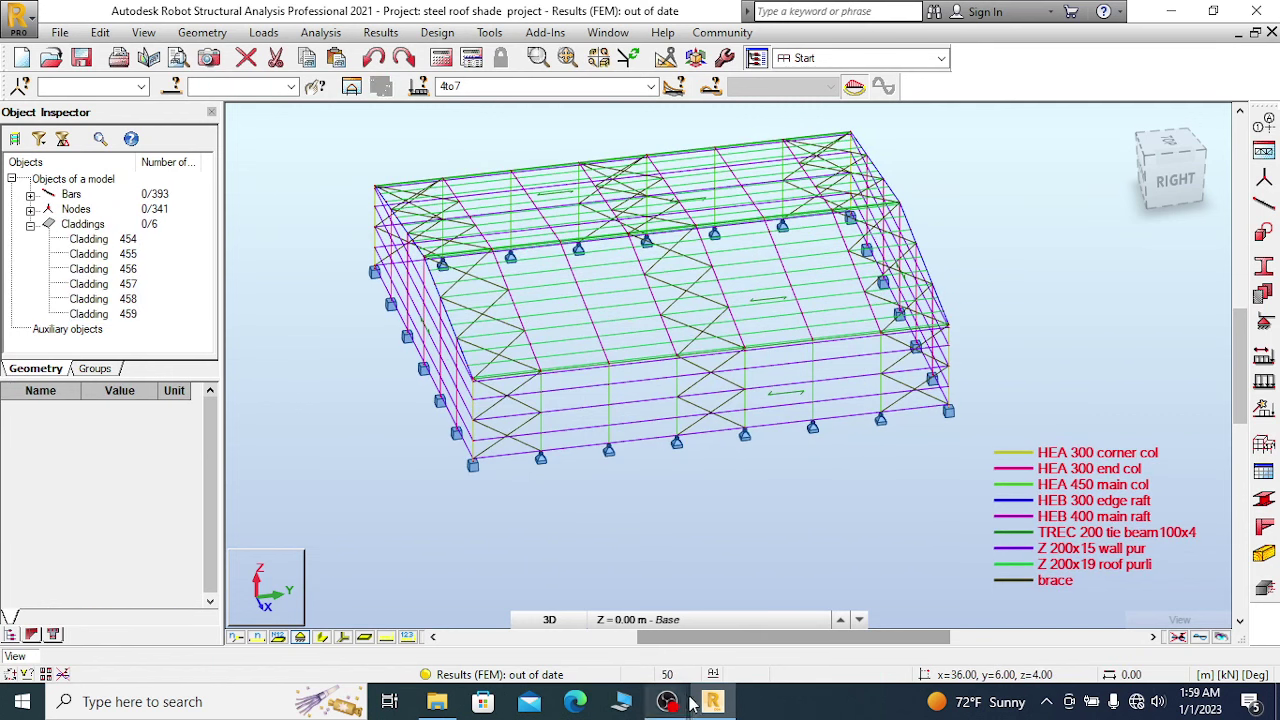
scroll(637, 345, "up", 3)
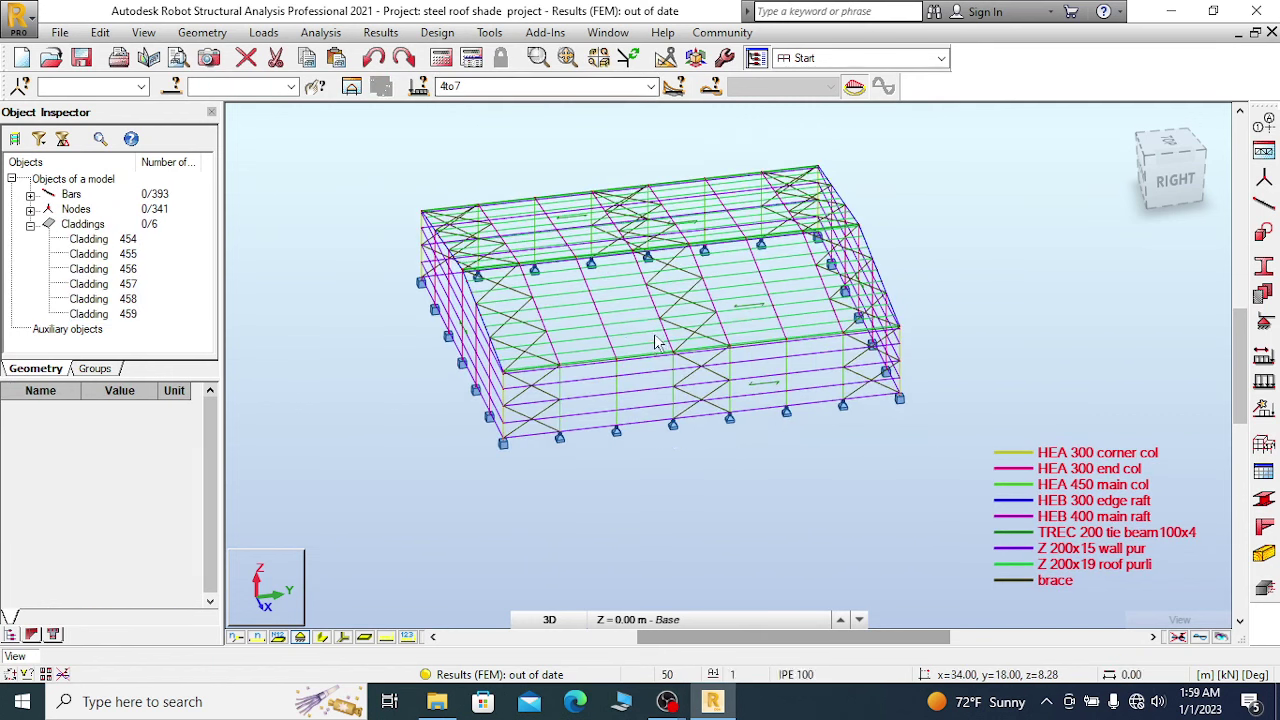
scroll(637, 345, "down", 3)
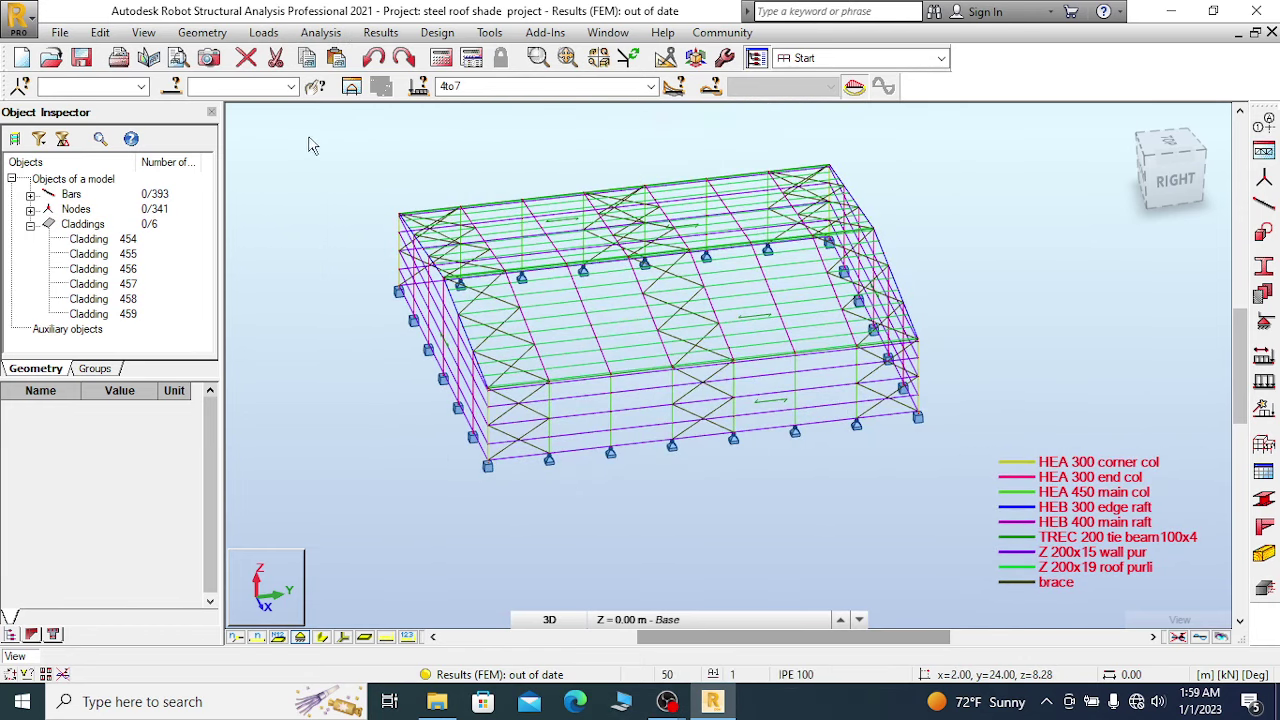
Turn on the display of load distribution regions in the load display settings.
right_click(404, 134)
left_click(252, 331)
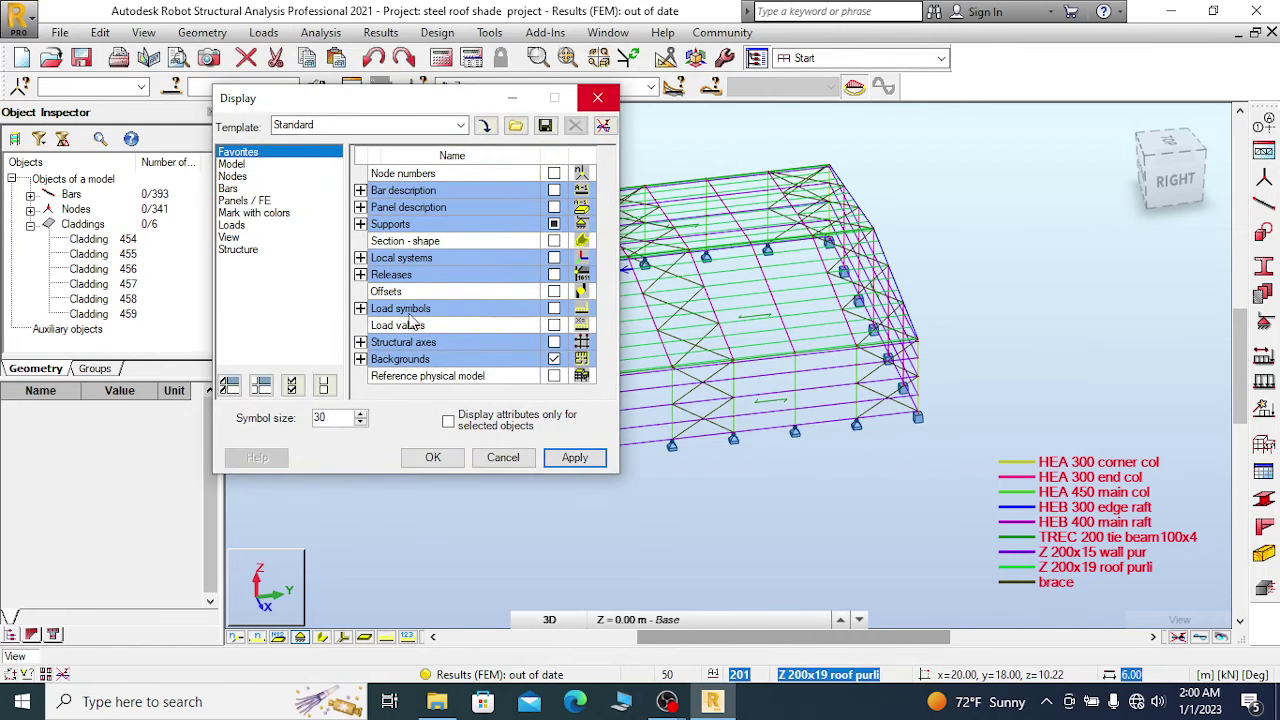
left_click(233, 225)
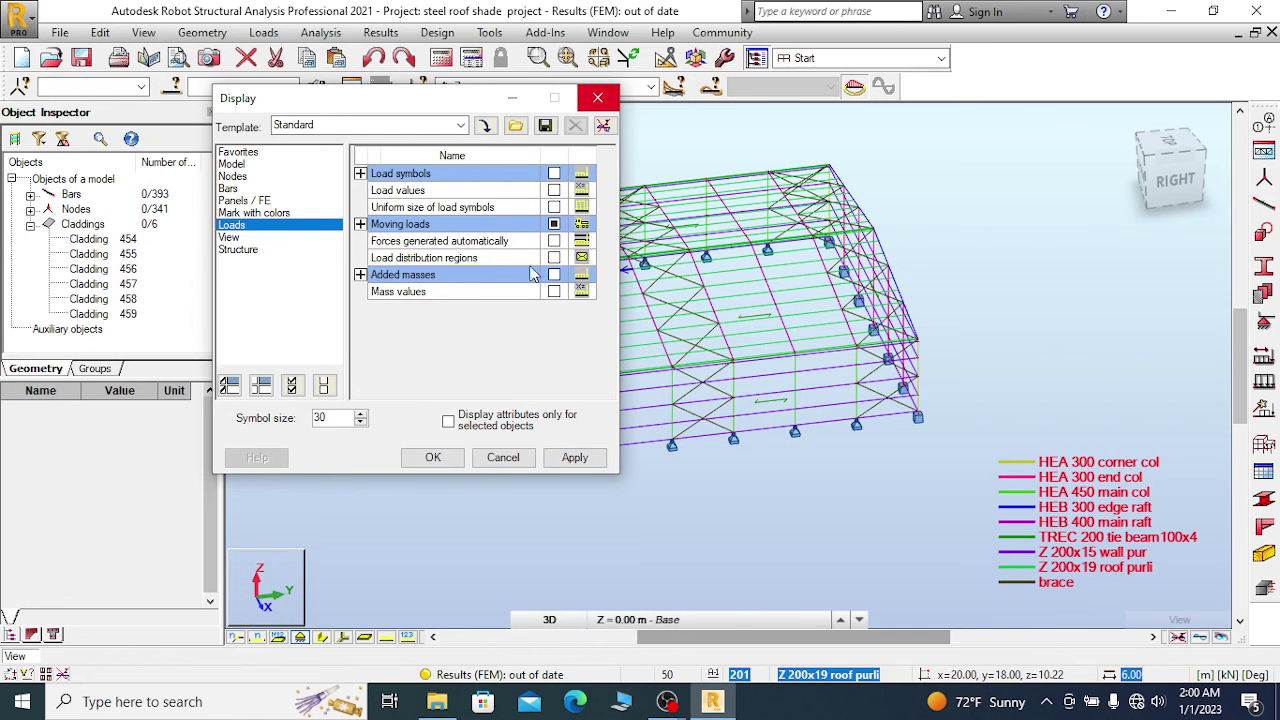
left_click(575, 457)
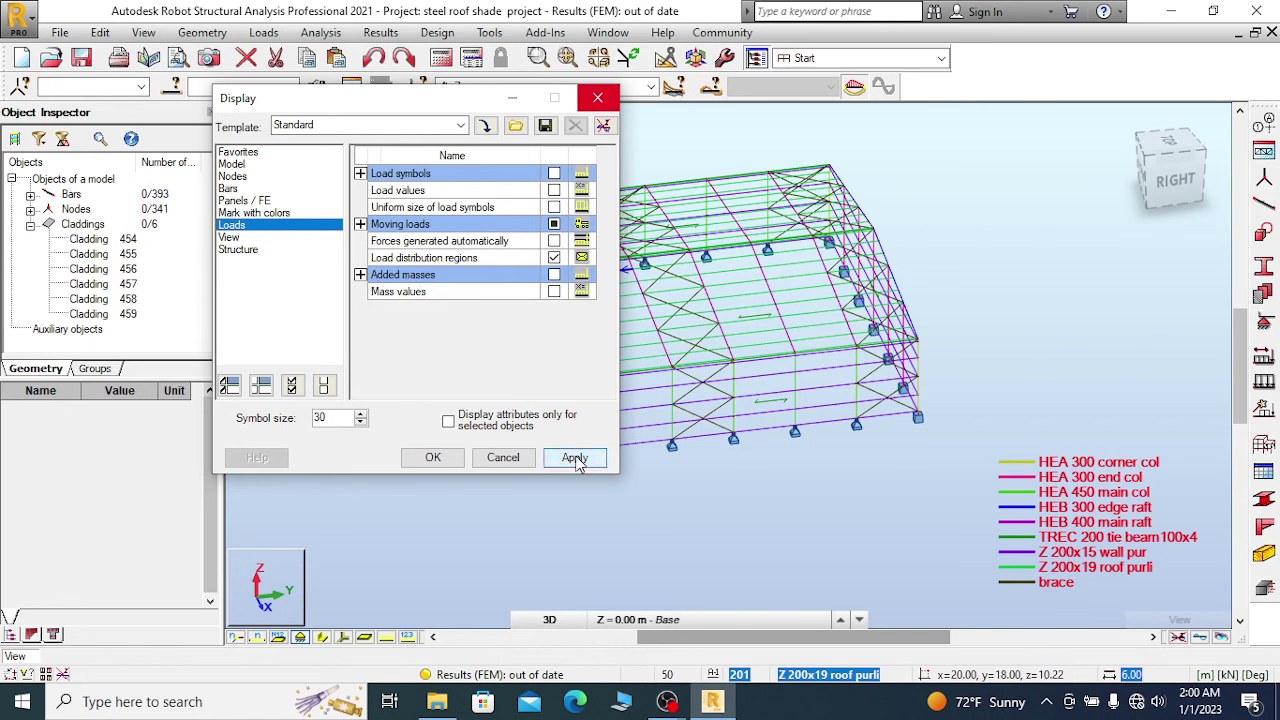
left_click(433, 457)
Examine the load distribution regions on the cladding around the braced wall bays near the building corner.
right_click(1016, 264)
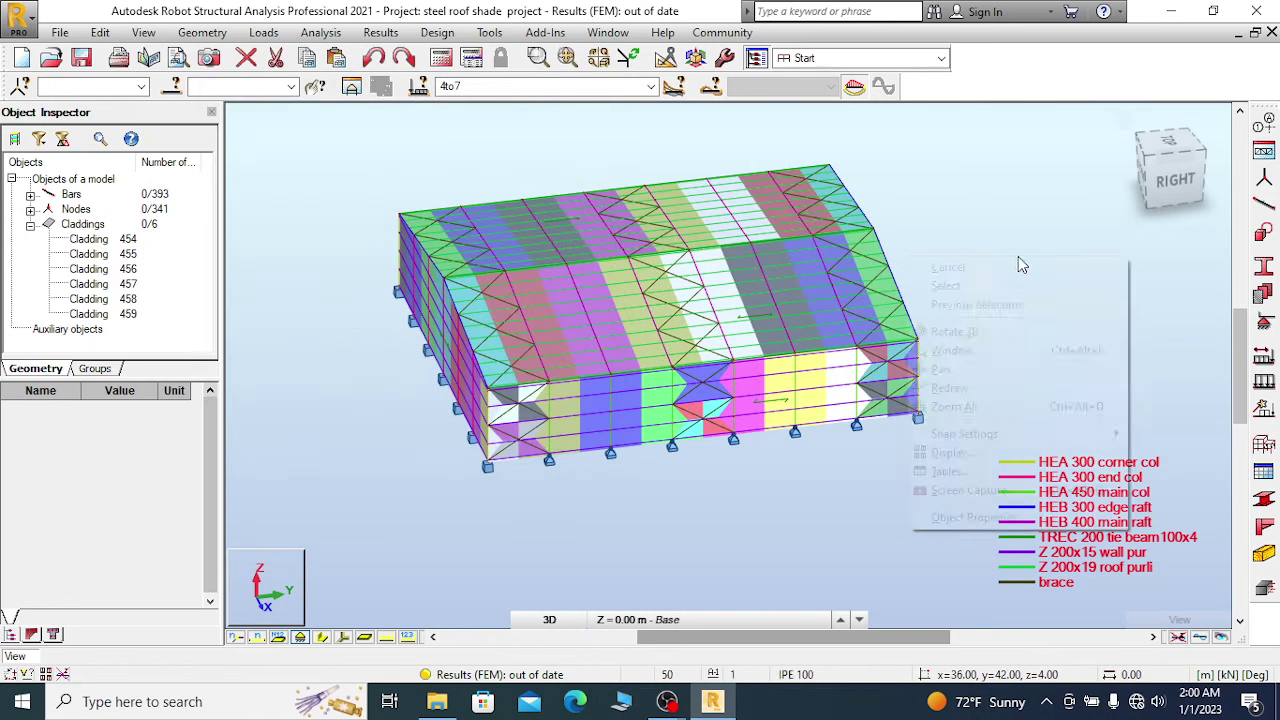
left_click(955, 331)
left_click_drag(851, 331, 628, 378)
scroll(640, 400, "up", 3)
scroll(571, 234, "up", 2)
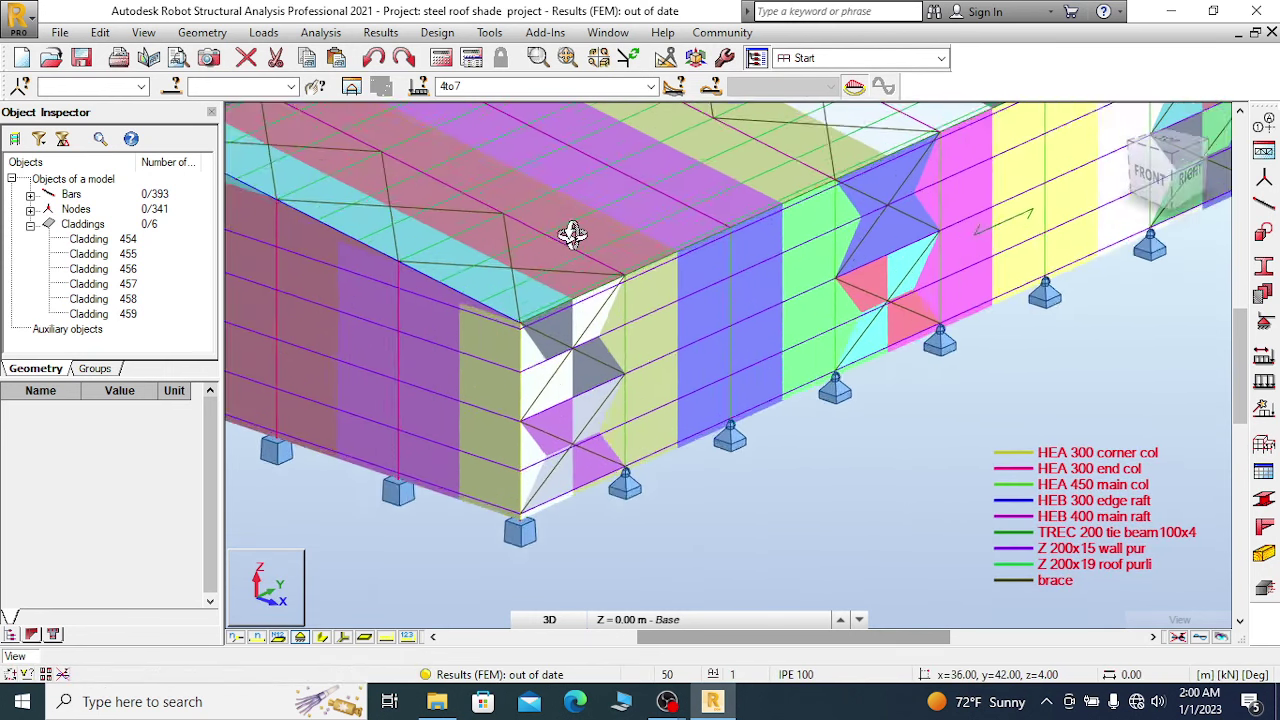
scroll(837, 357, "down", 3)
scroll(651, 309, "down", 3)
scroll(651, 309, "up", 4)
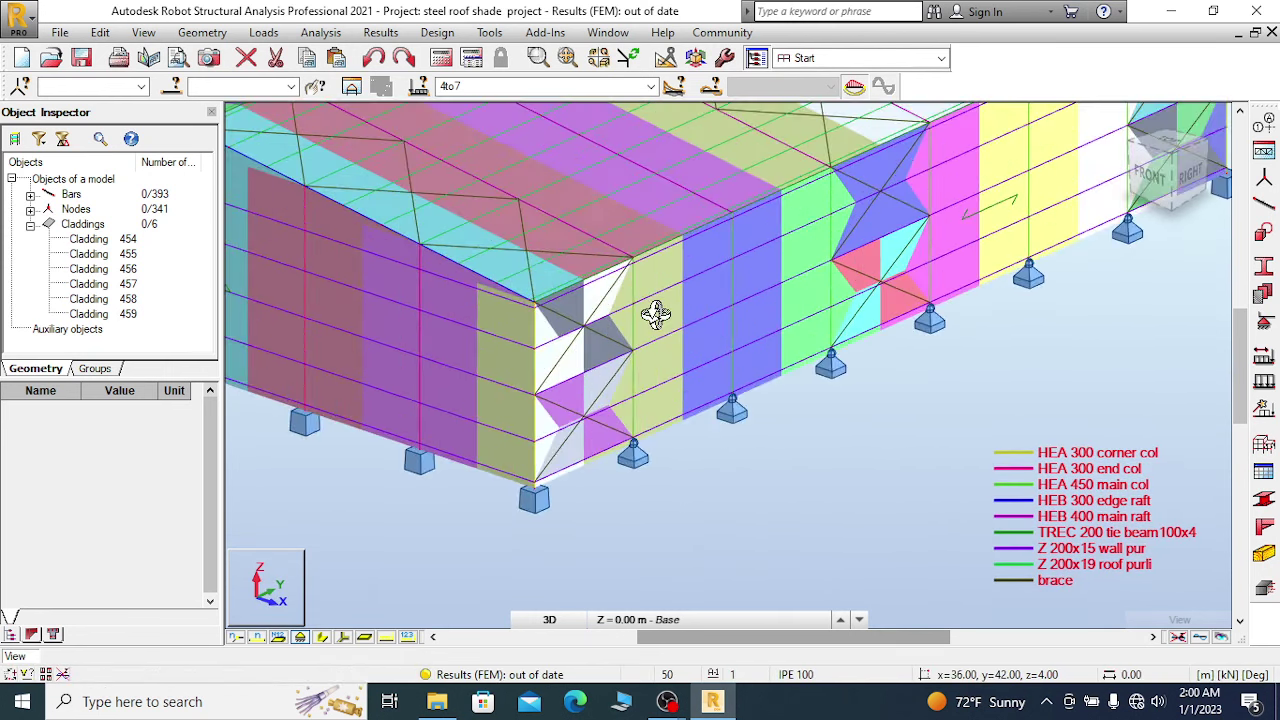
scroll(600, 352, "up", 2)
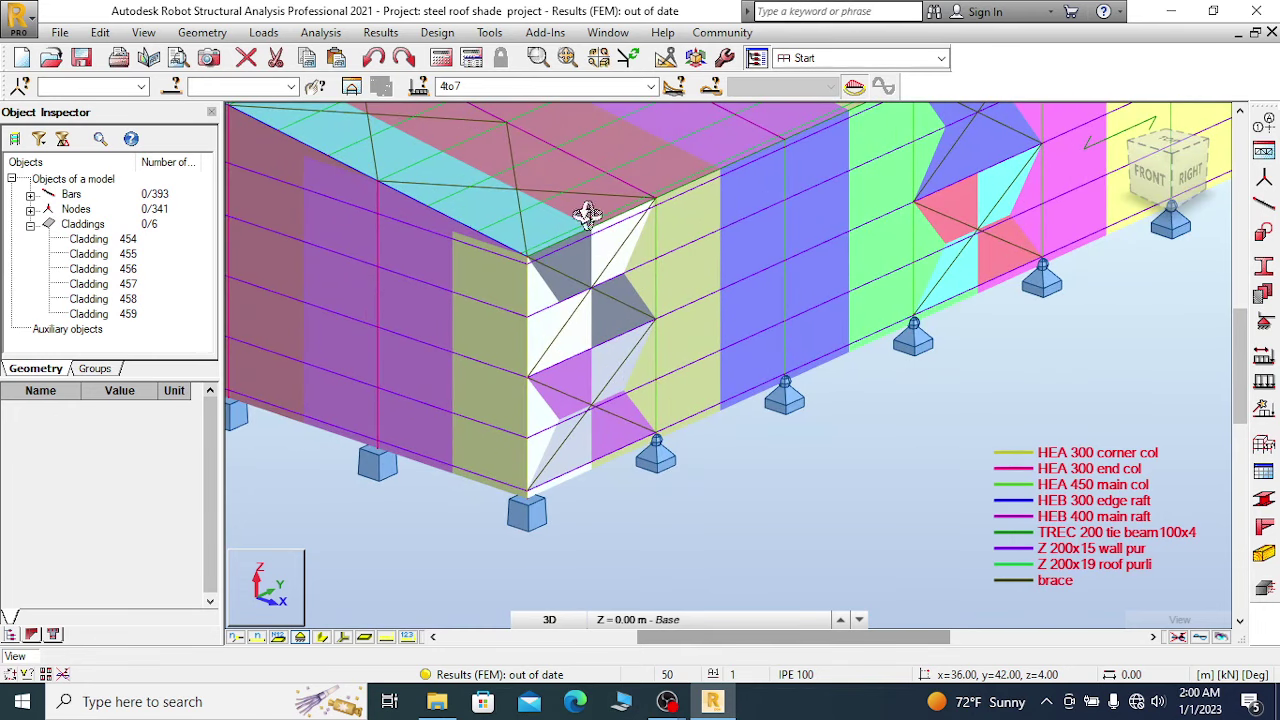
mouse_move(666, 701)
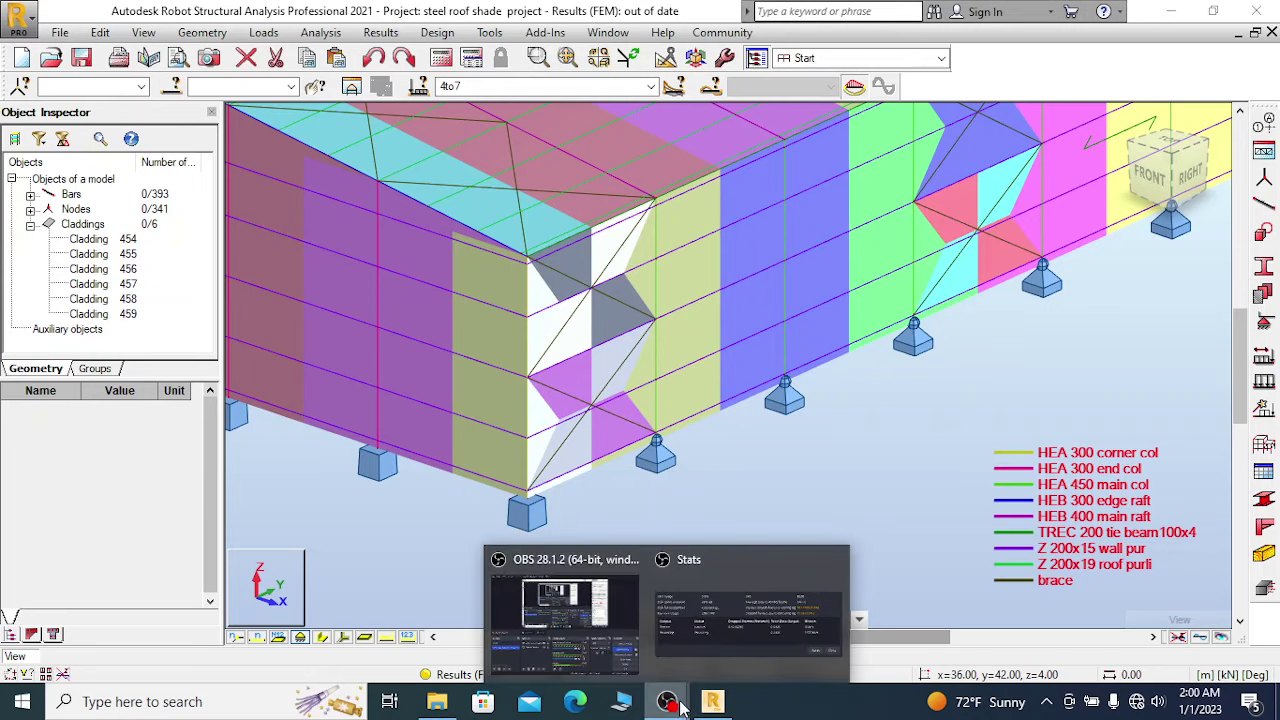
left_click(576, 630)
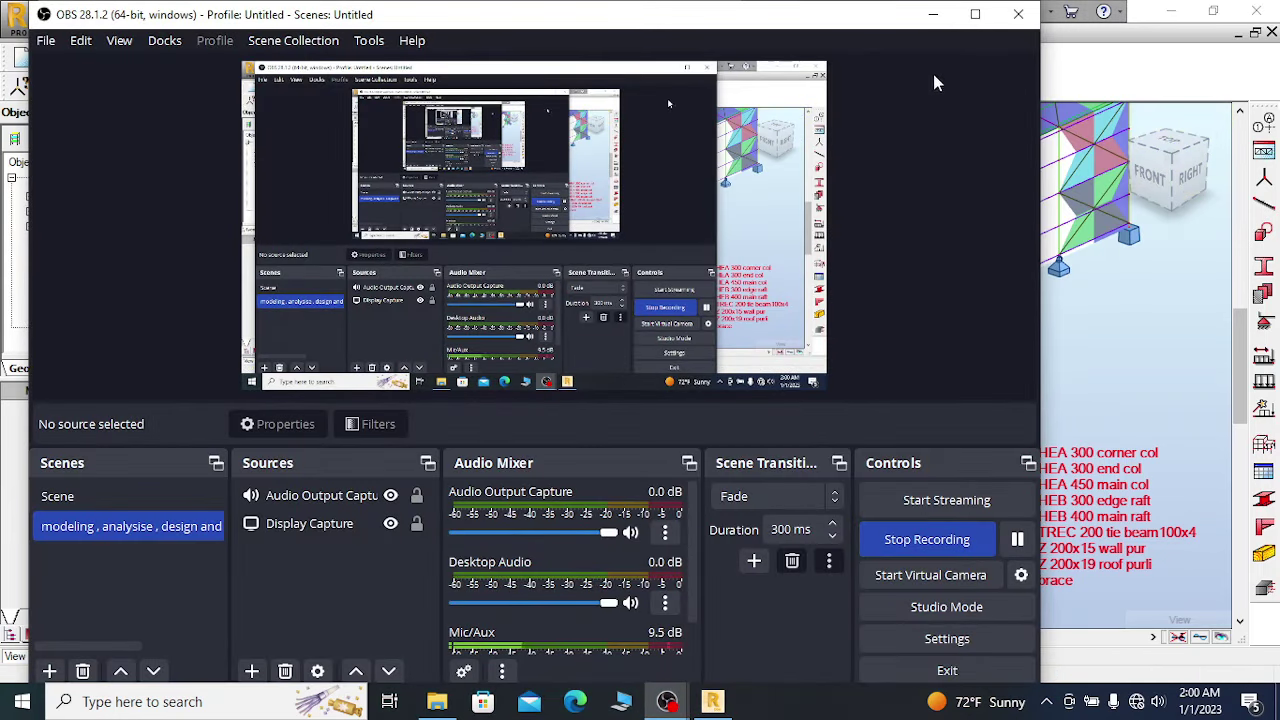
left_click(945, 15)
Generate the computational model to update the load distribution regions on the claddings.
scroll(680, 528, "down", 4)
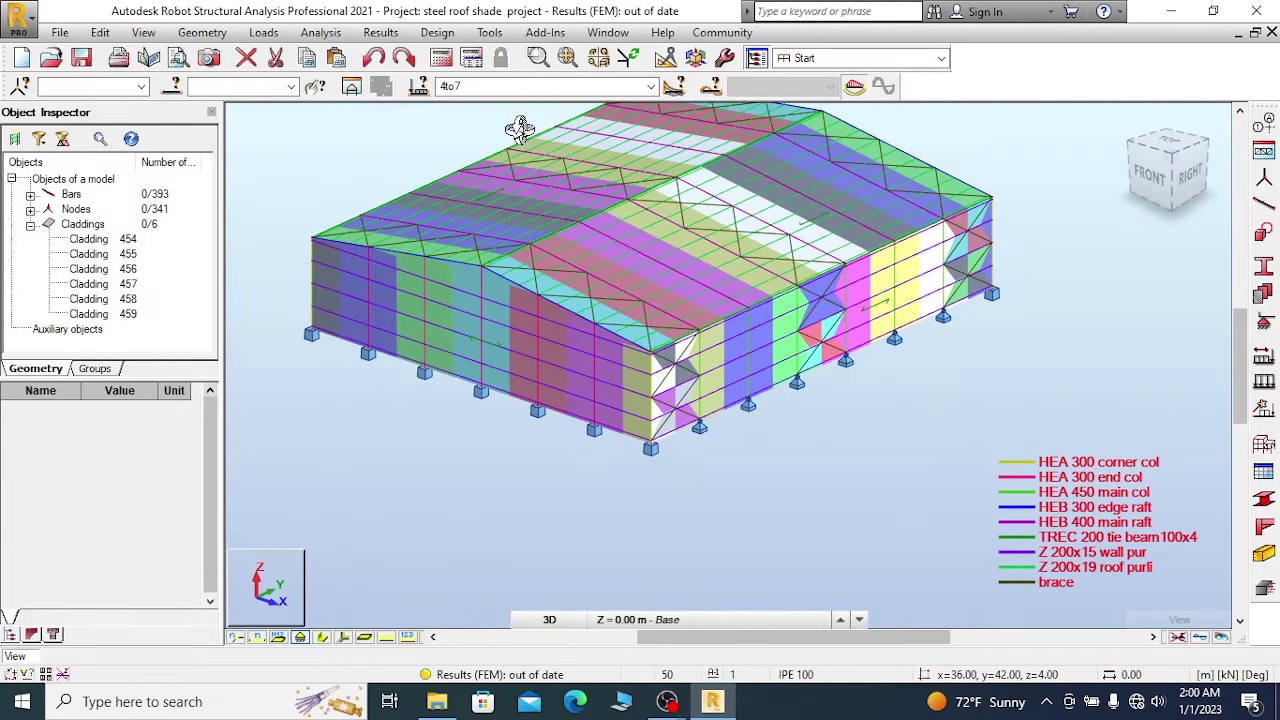
left_click(380, 33)
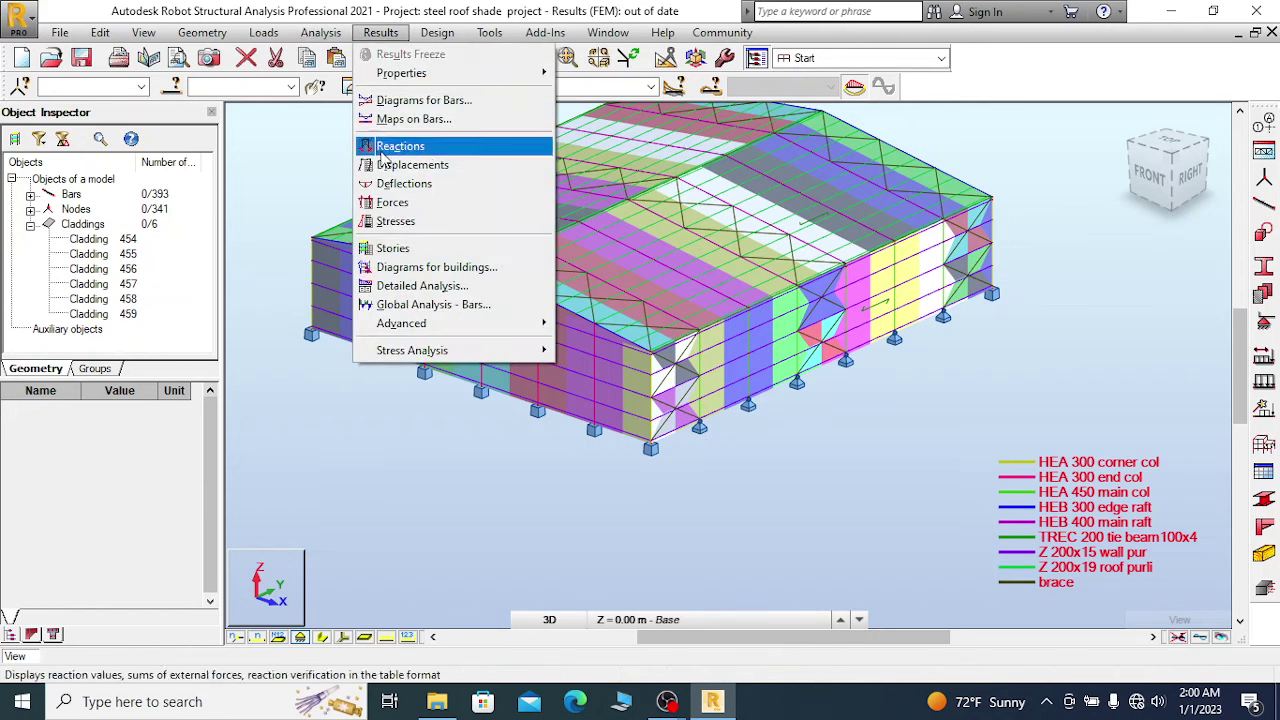
mouse_move(320, 33)
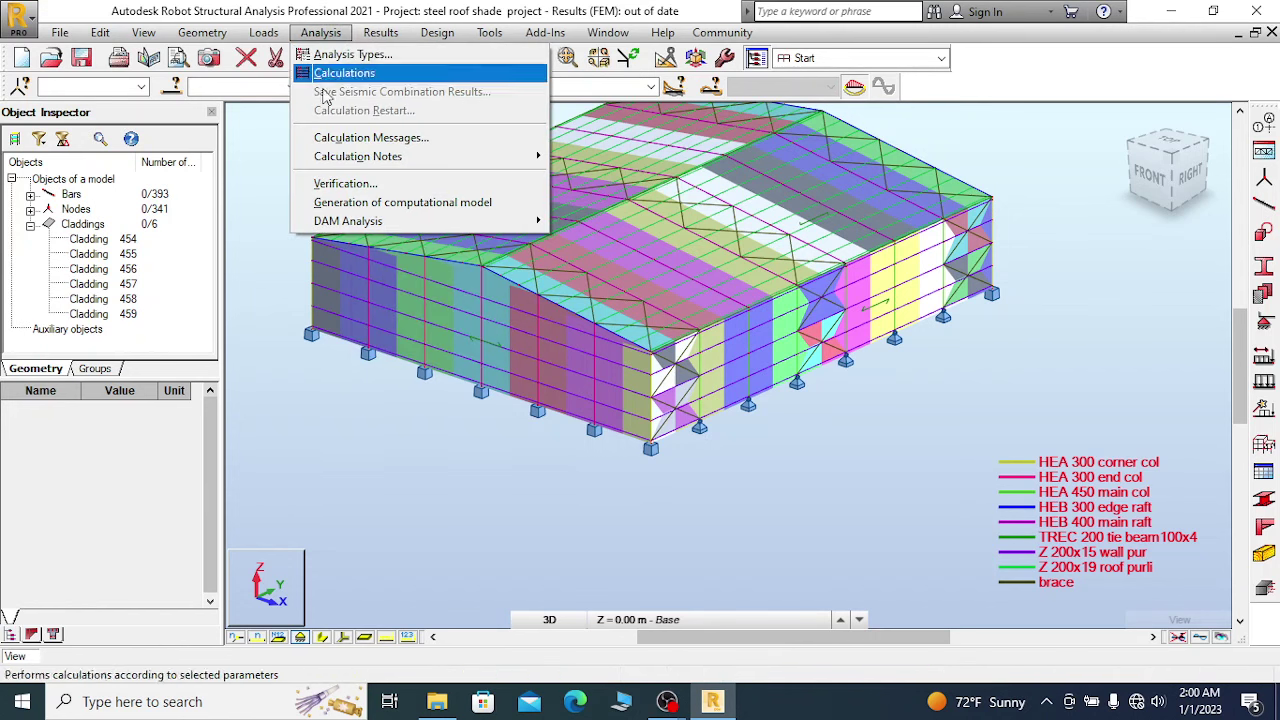
left_click(480, 205)
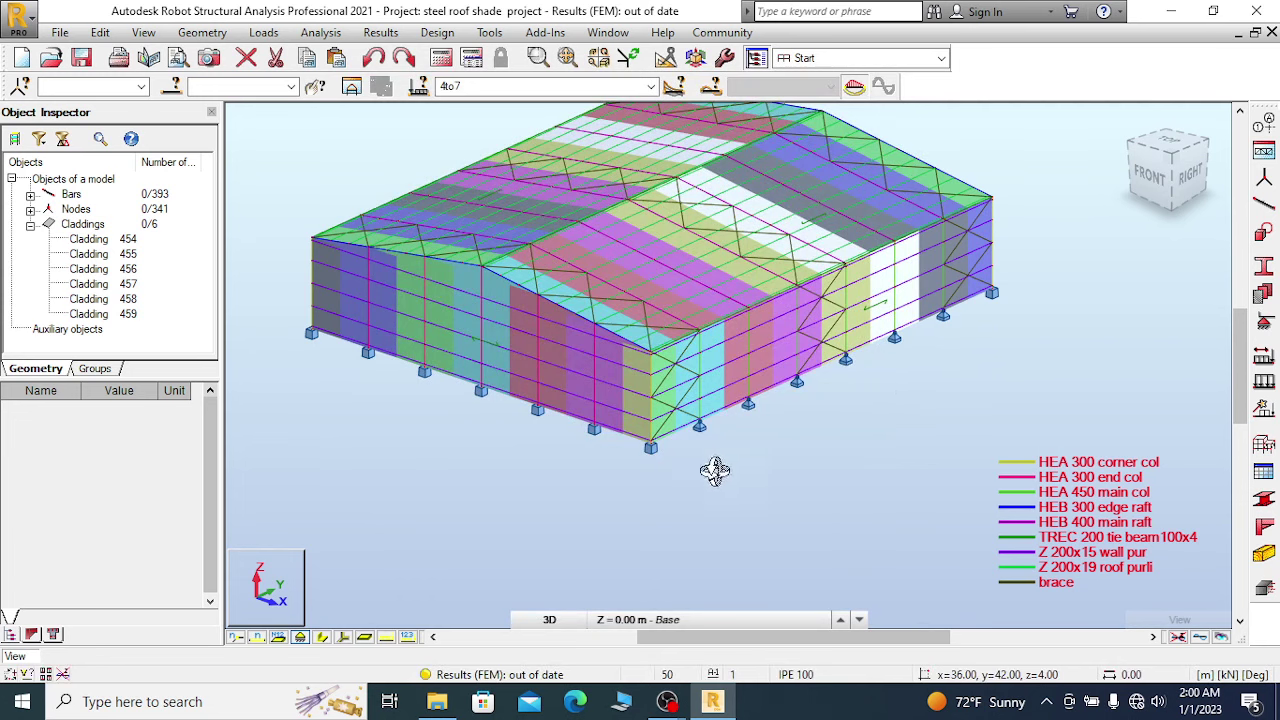
Examine the load distribution regions on the wall and roof claddings, especially around the braced bays and building corner.
scroll(800, 395, "up", 1)
scroll(628, 340, "up", 2)
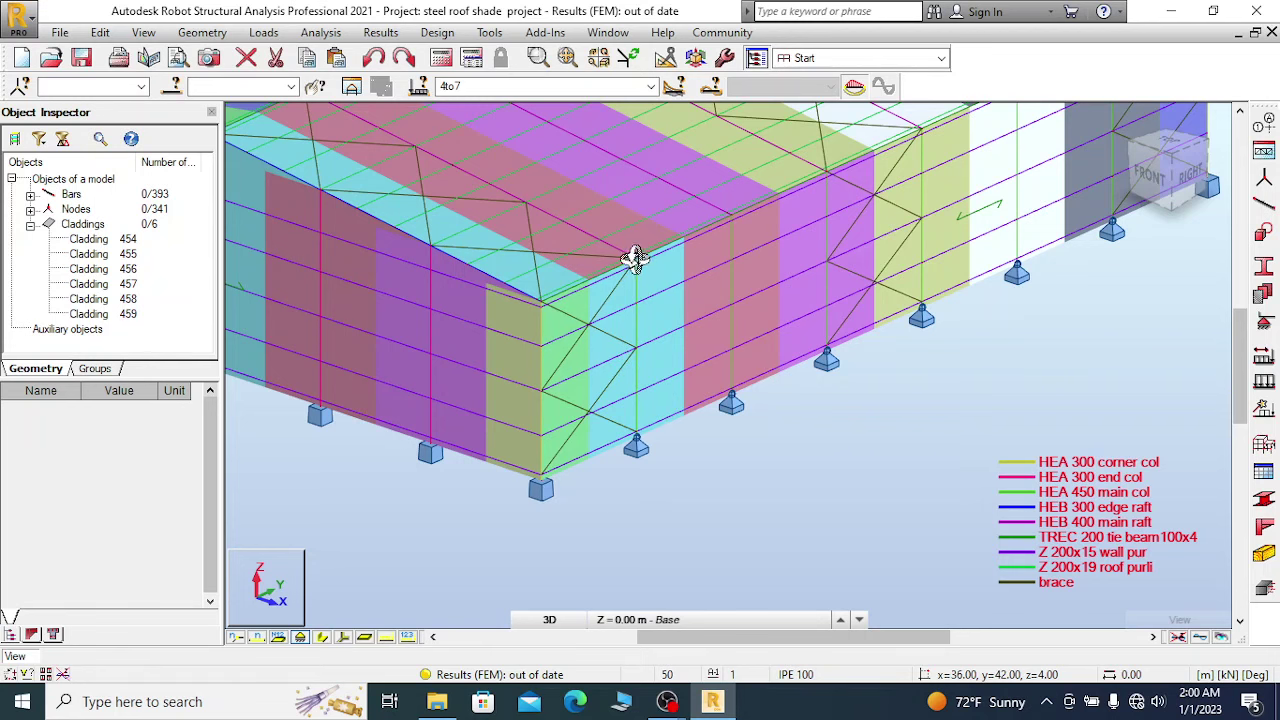
scroll(561, 352, "down", 3)
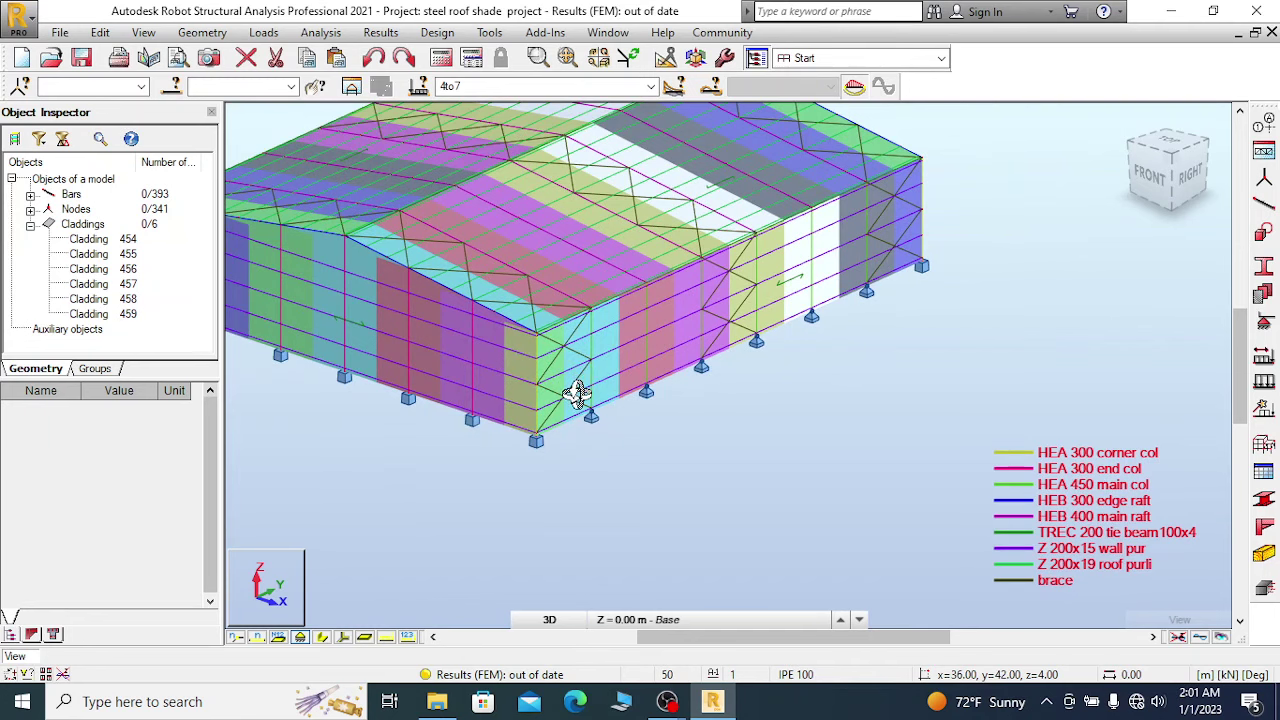
scroll(576, 393, "up", 2)
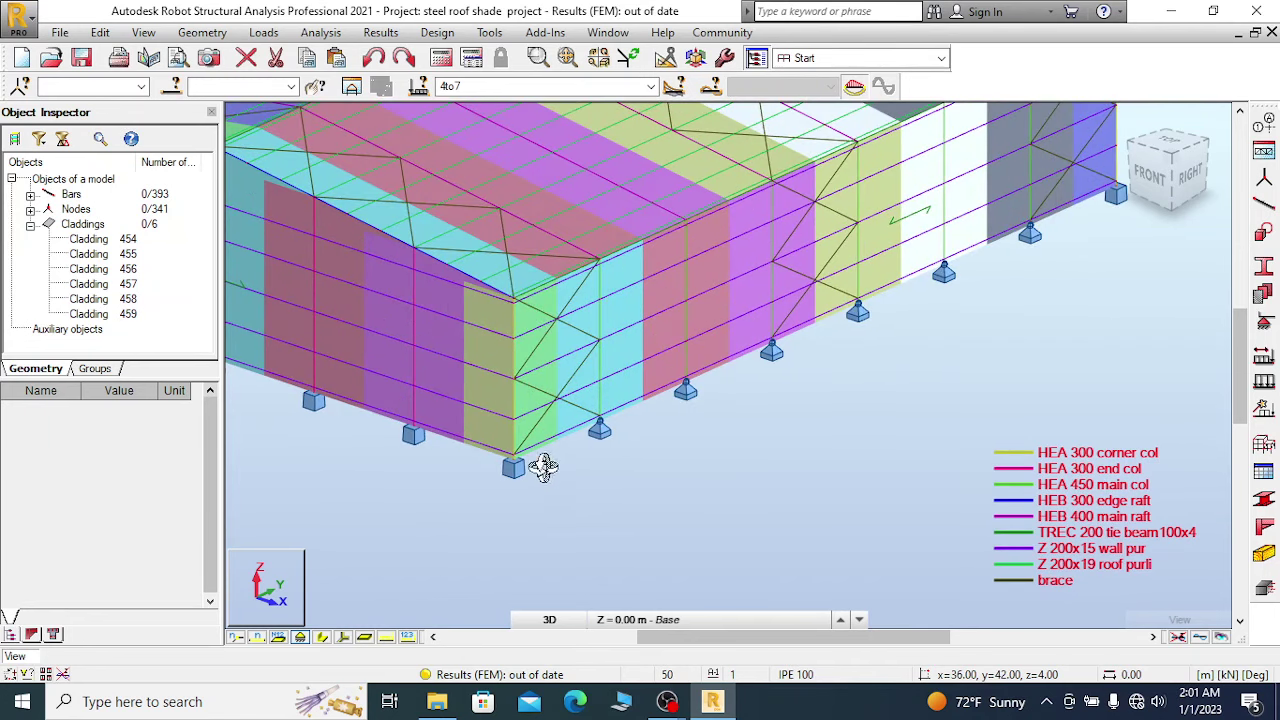
scroll(786, 414, "down", 1)
scroll(843, 245, "up", 1)
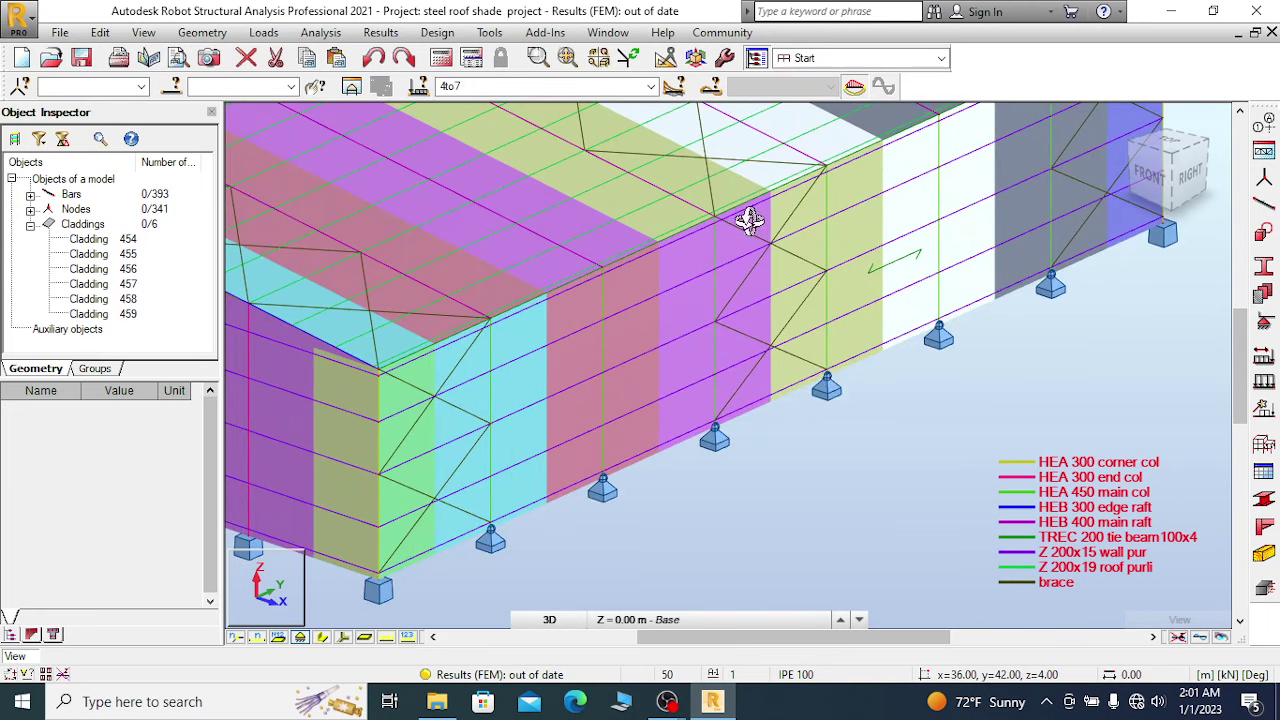
scroll(866, 414, "down", 3)
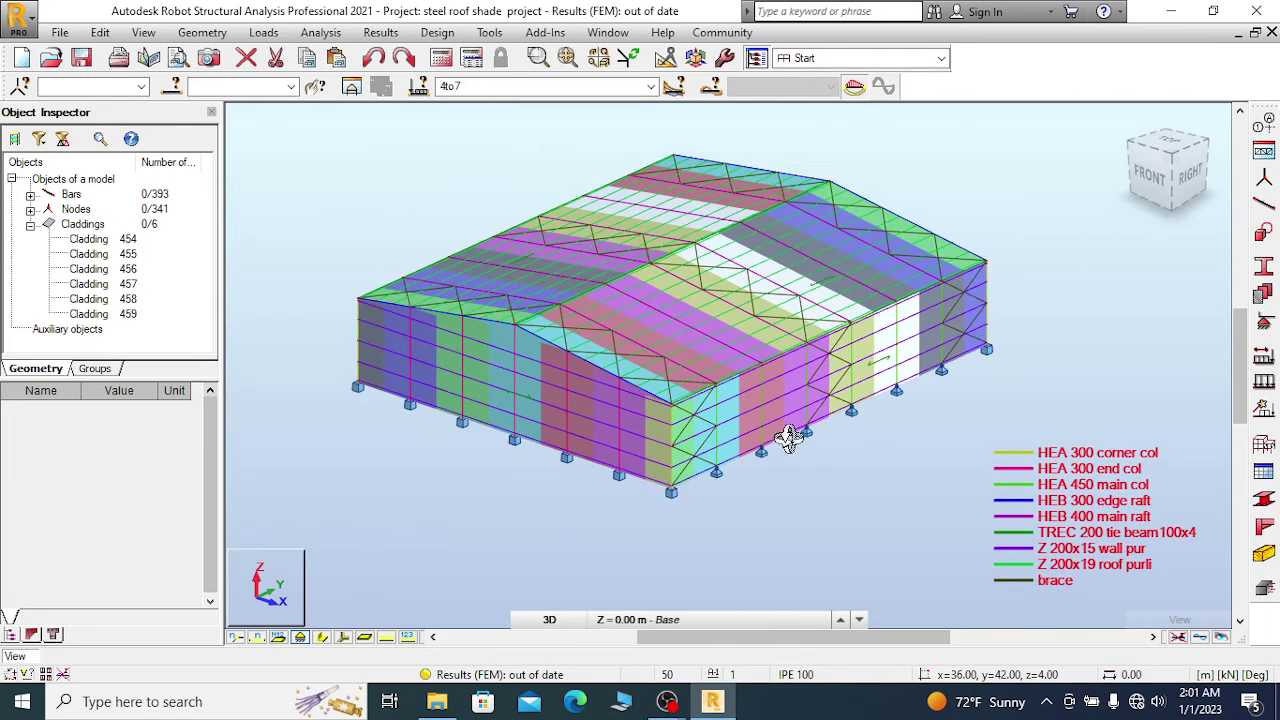
scroll(791, 437, "up", 3)
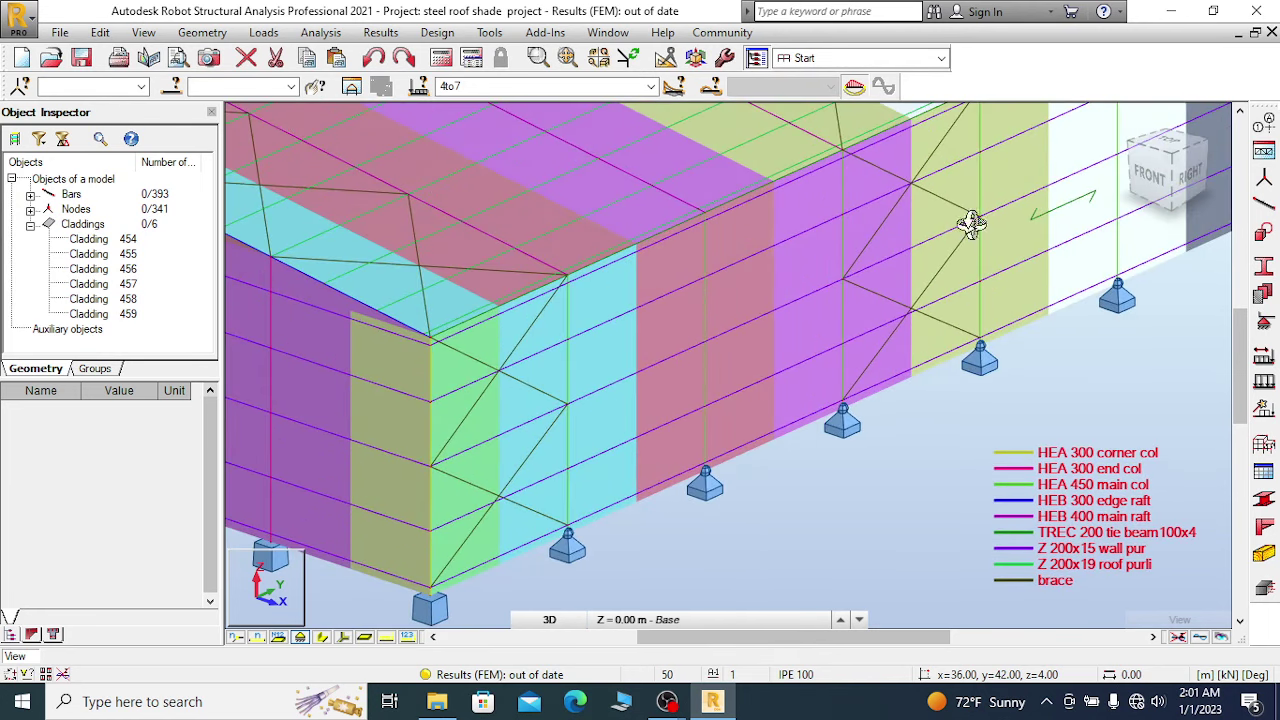
scroll(783, 420, "down", 3)
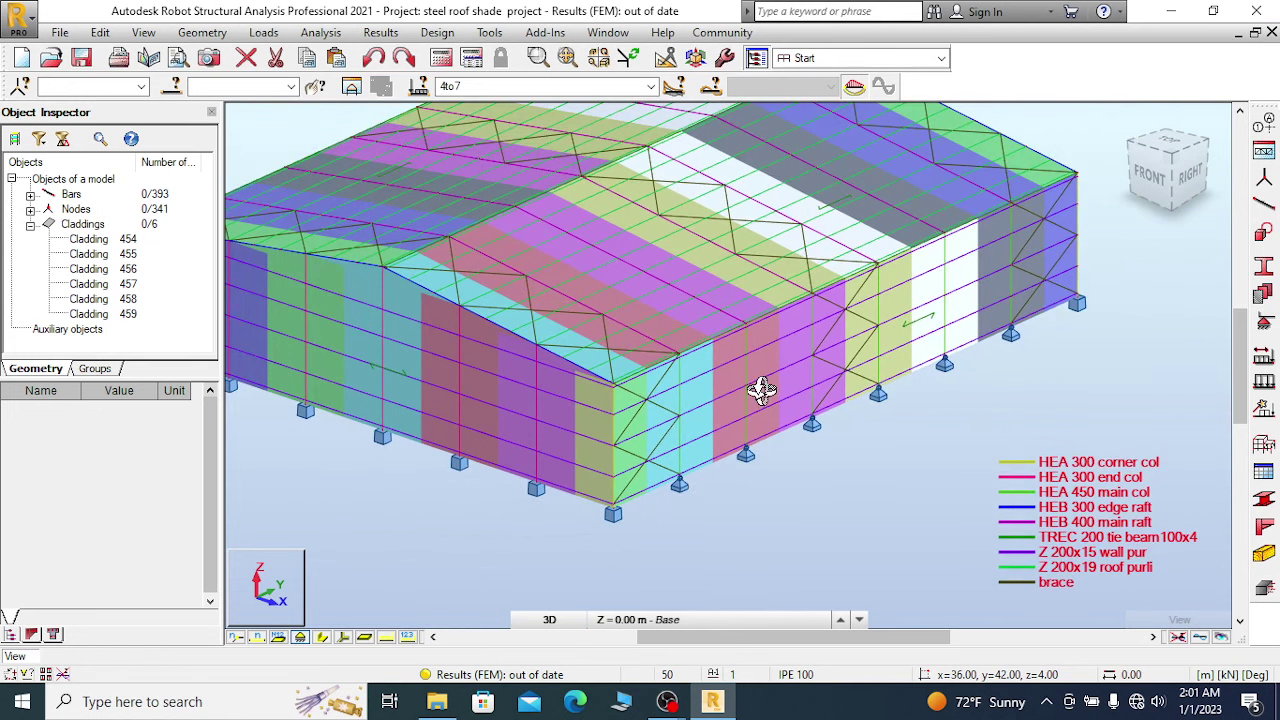
scroll(881, 479, "down", 2)
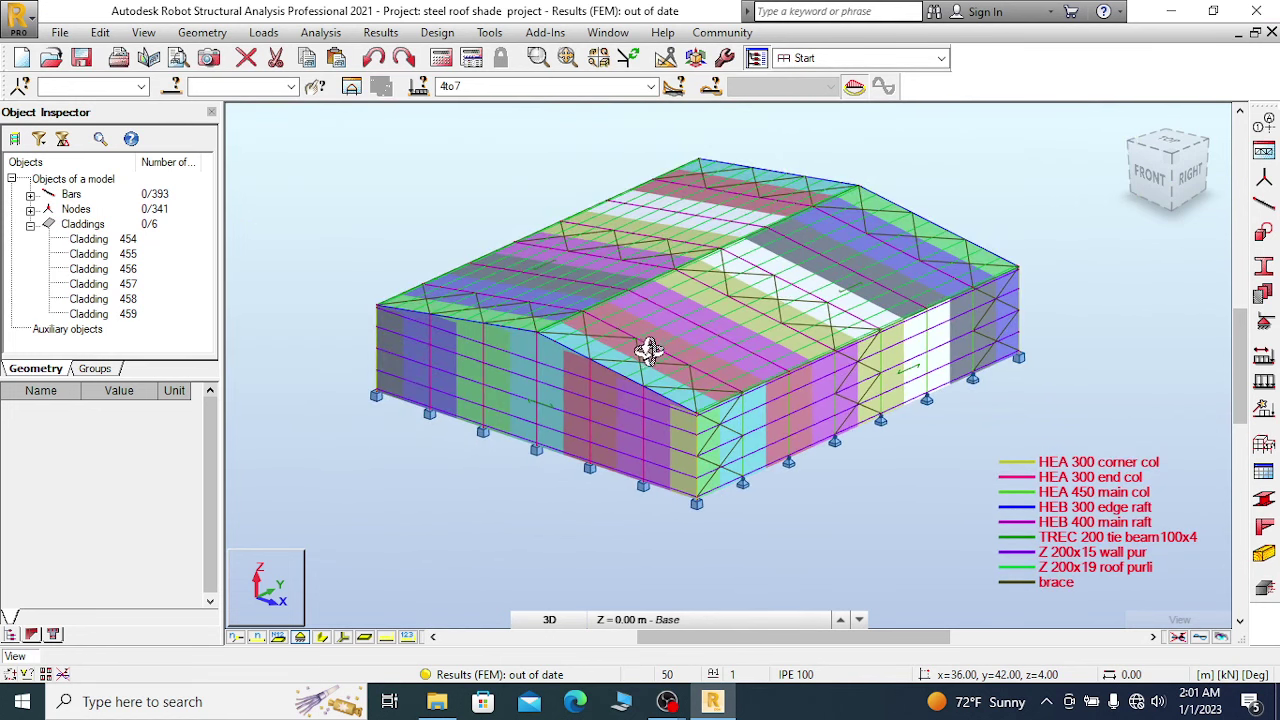
scroll(583, 320, "down", 2)
right_click(418, 170)
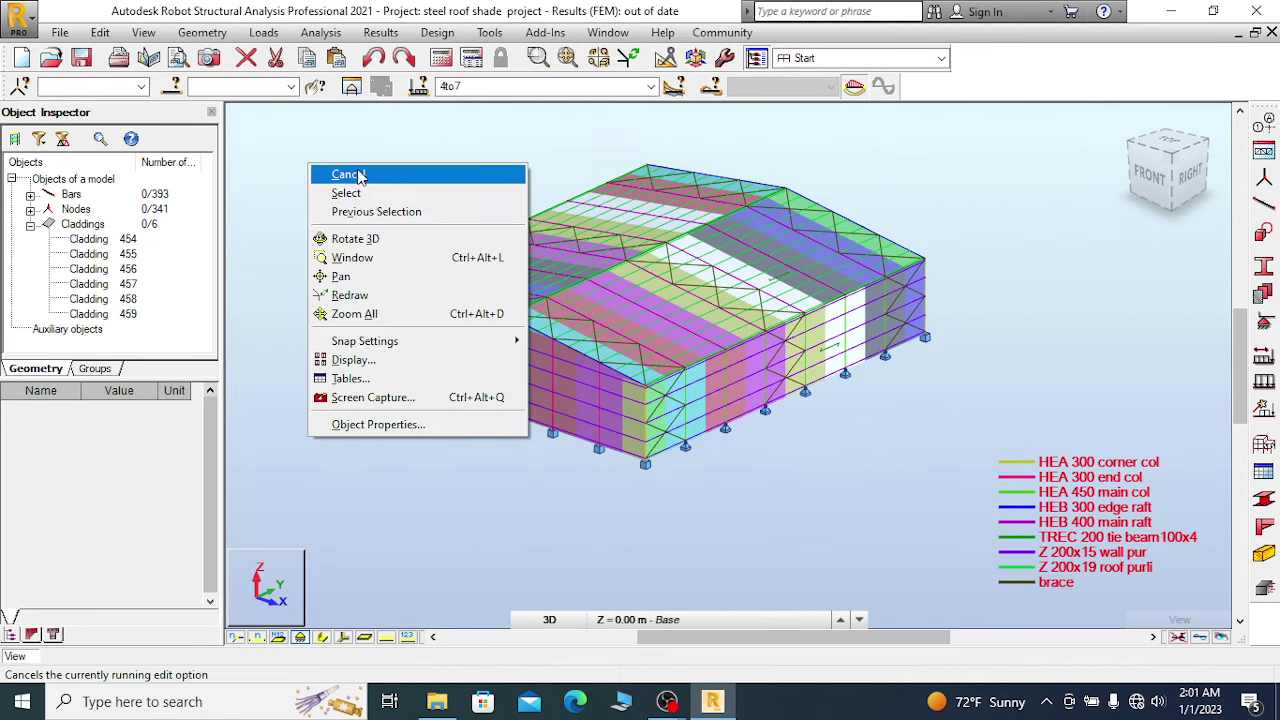
left_click(418, 174)
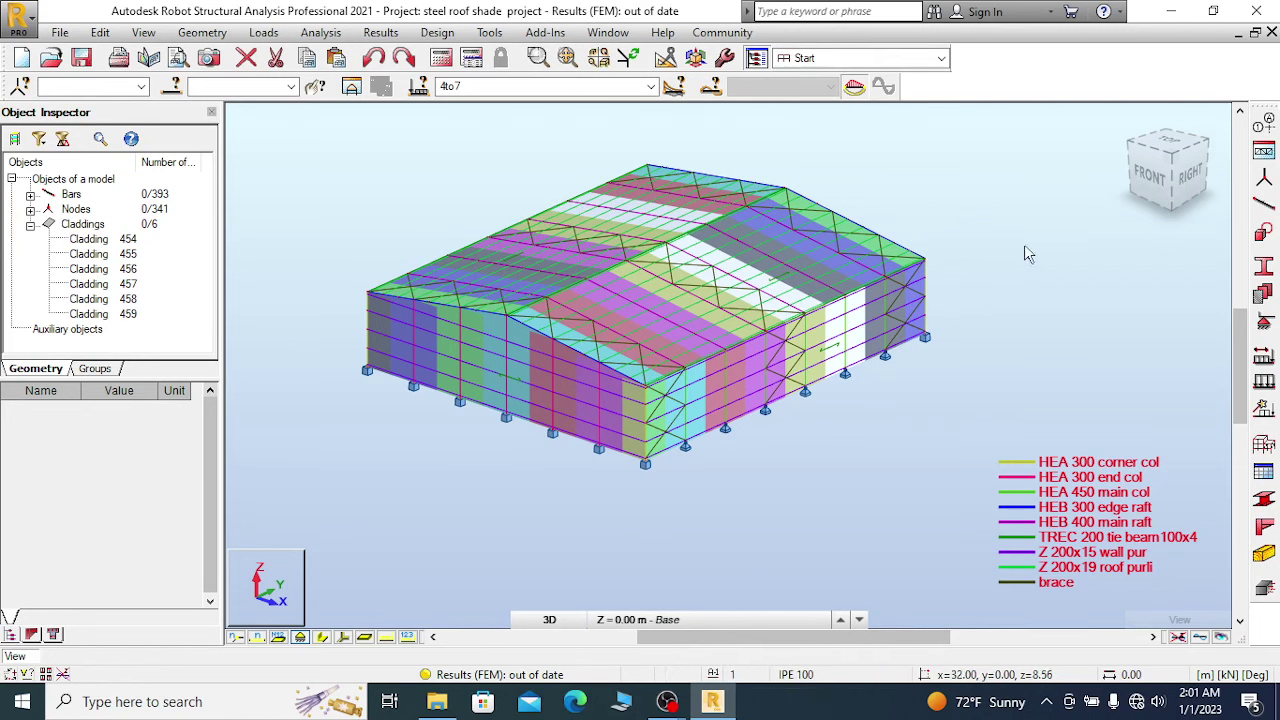
left_click(1173, 157)
scroll(600, 280, "down", 1)
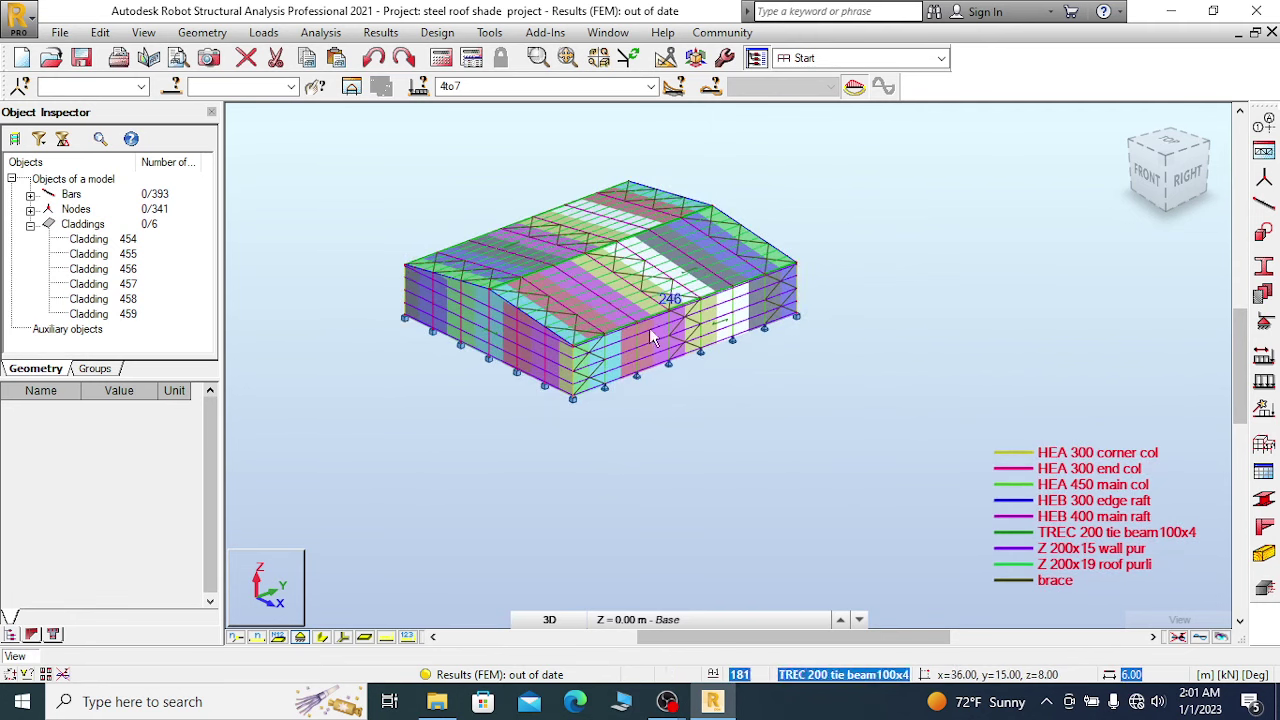
scroll(648, 330, "up", 2)
scroll(815, 402, "down", 1)
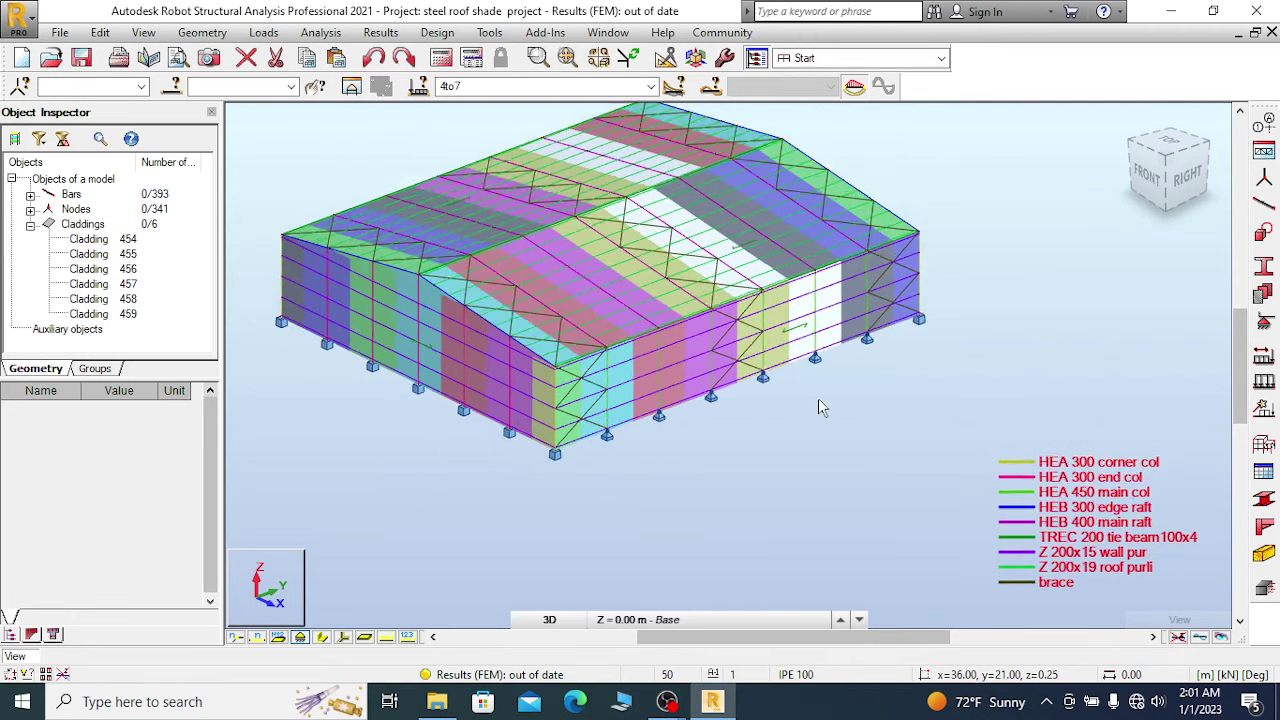
scroll(818, 406, "down", 1)
scroll(512, 162, "up", 1)
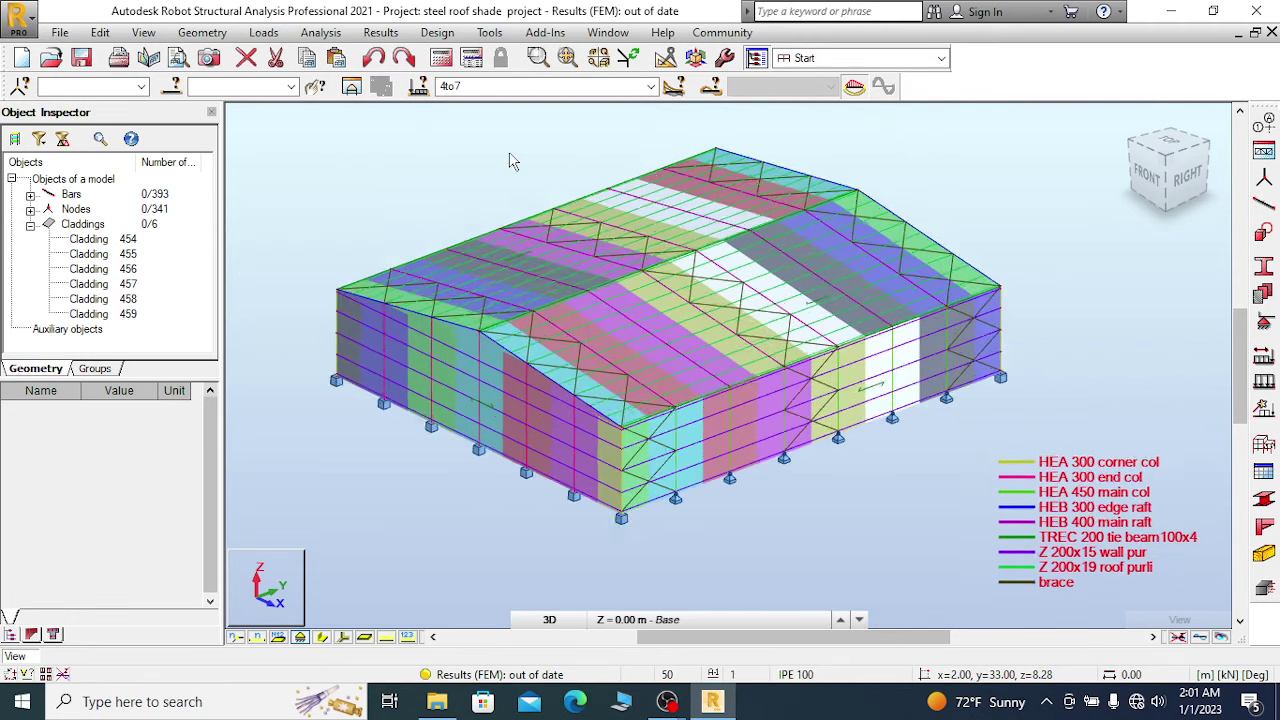
scroll(512, 162, "down", 2)
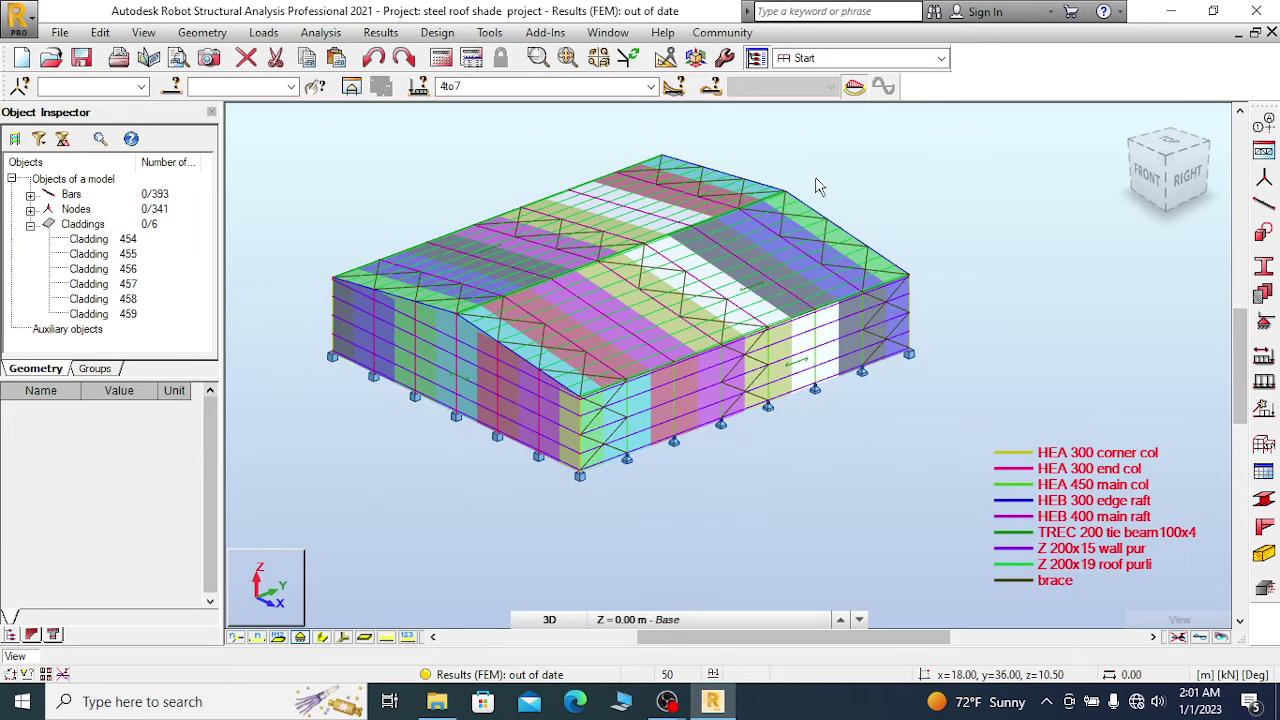
scroll(815, 186, "up", 2)
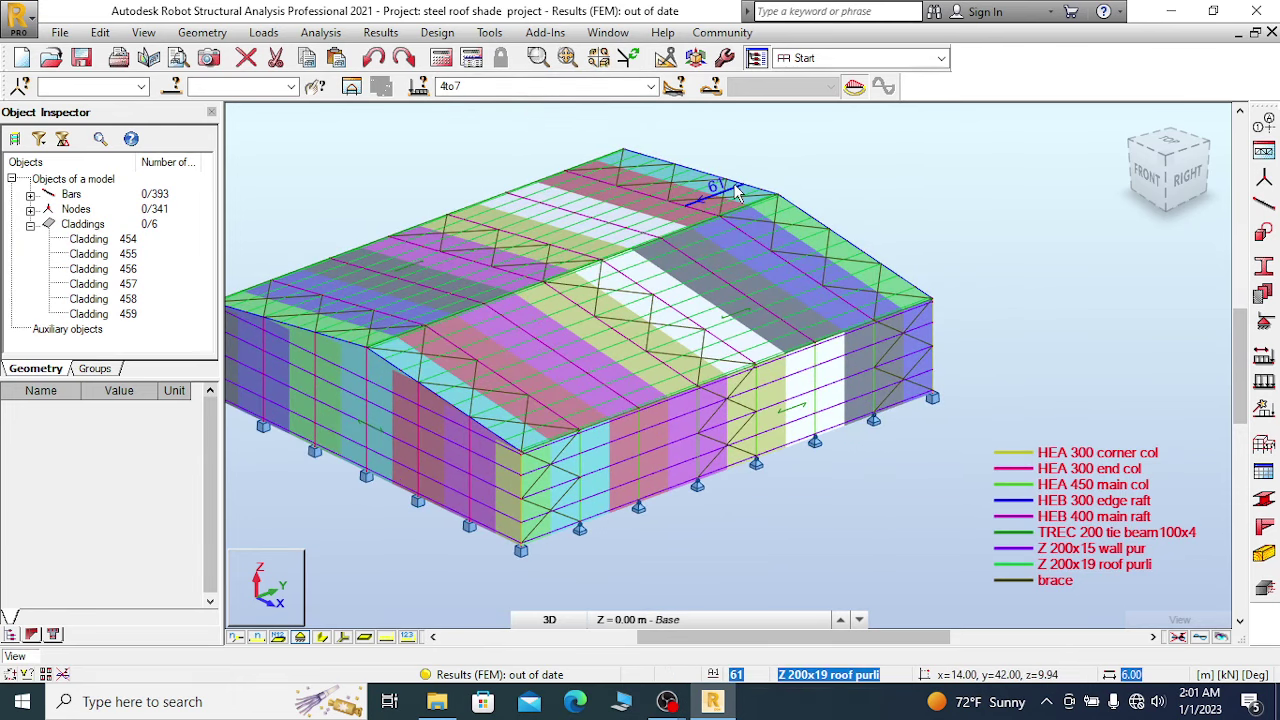
Turn off the display of load distribution regions in the load display settings.
right_click(912, 197)
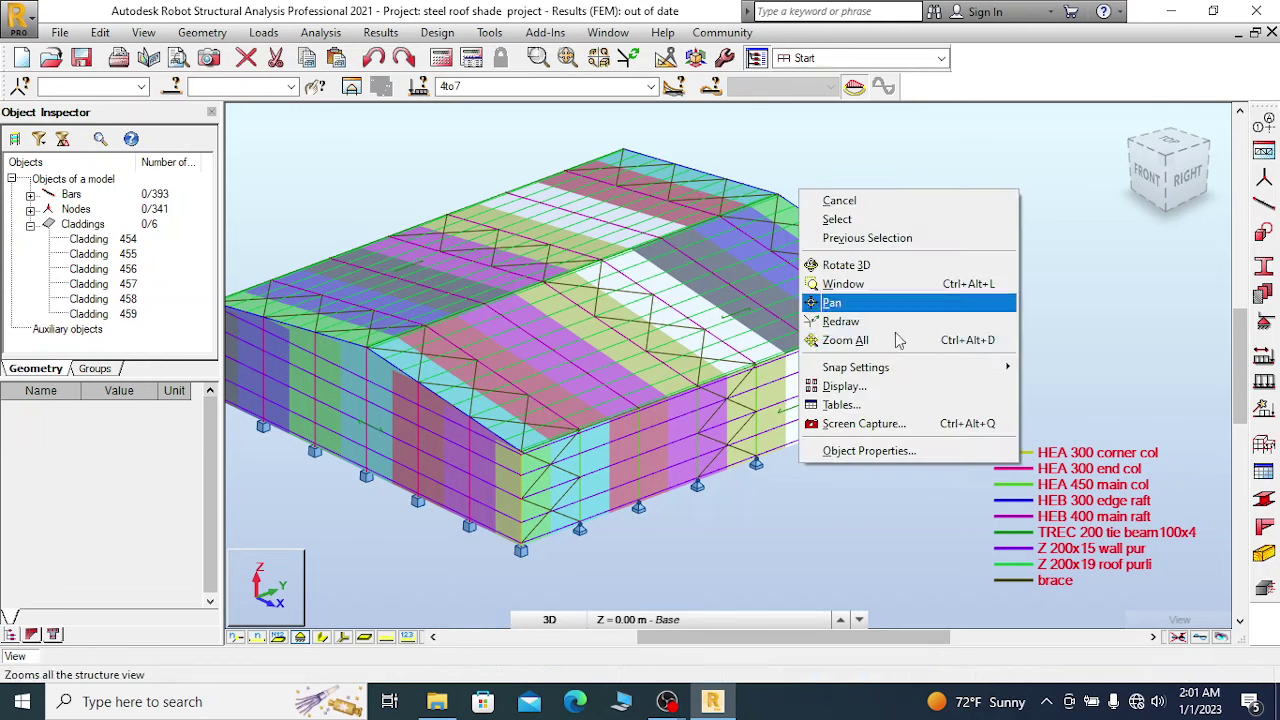
left_click(845, 386)
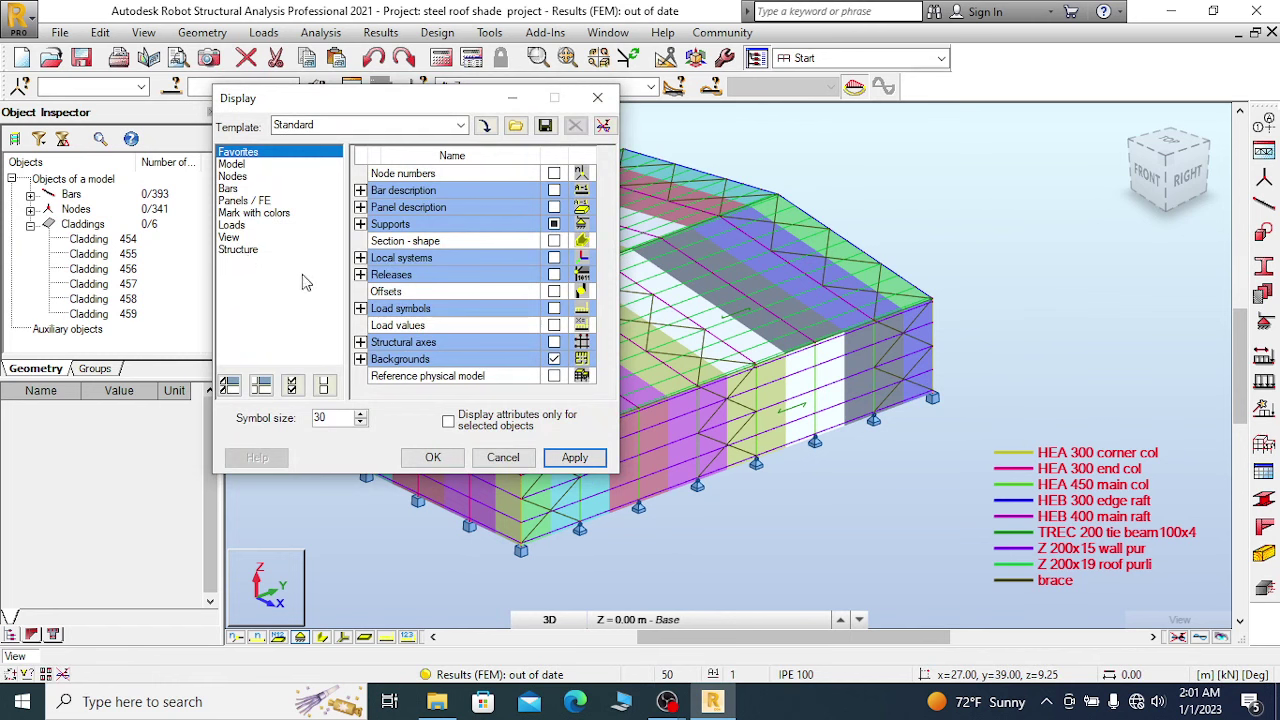
left_click(234, 226)
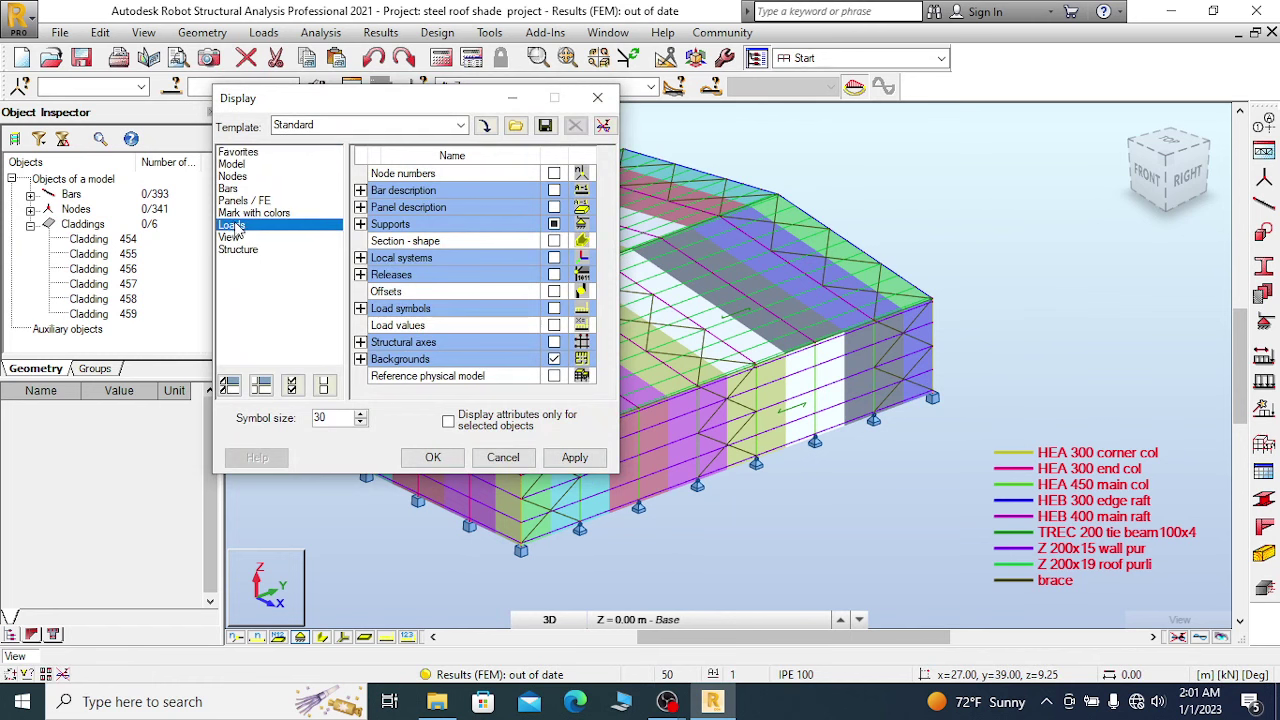
left_click(553, 258)
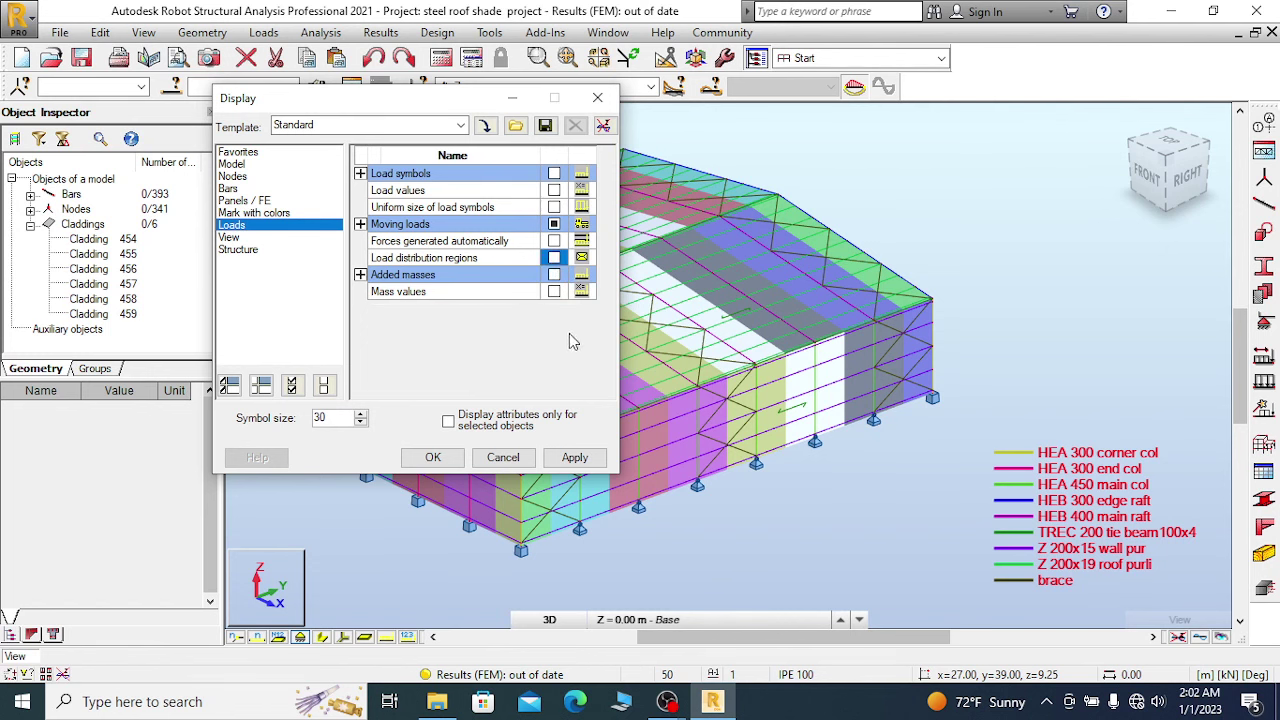
left_click(433, 457)
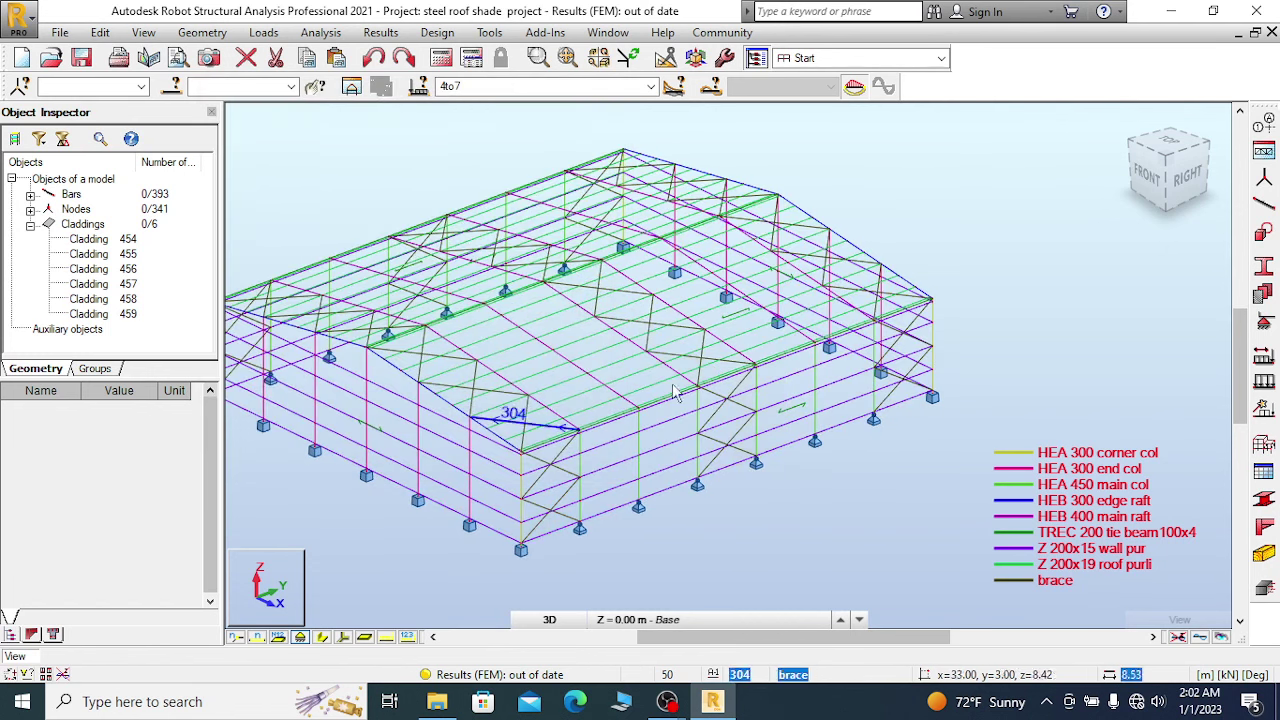
Set the code load combinations to manual generation and exclude the ACC and FIRE types, keeping ULS and SLS.
scroll(922, 220, "down", 1)
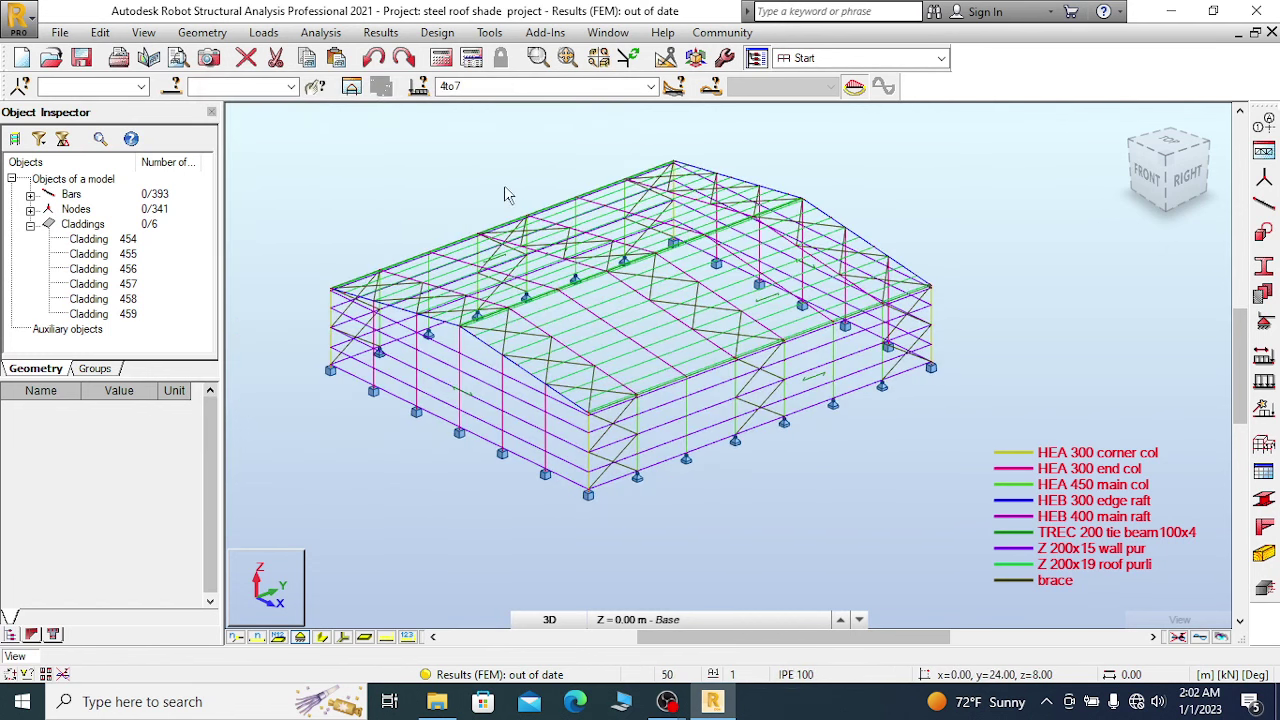
scroll(508, 194, "up", 1)
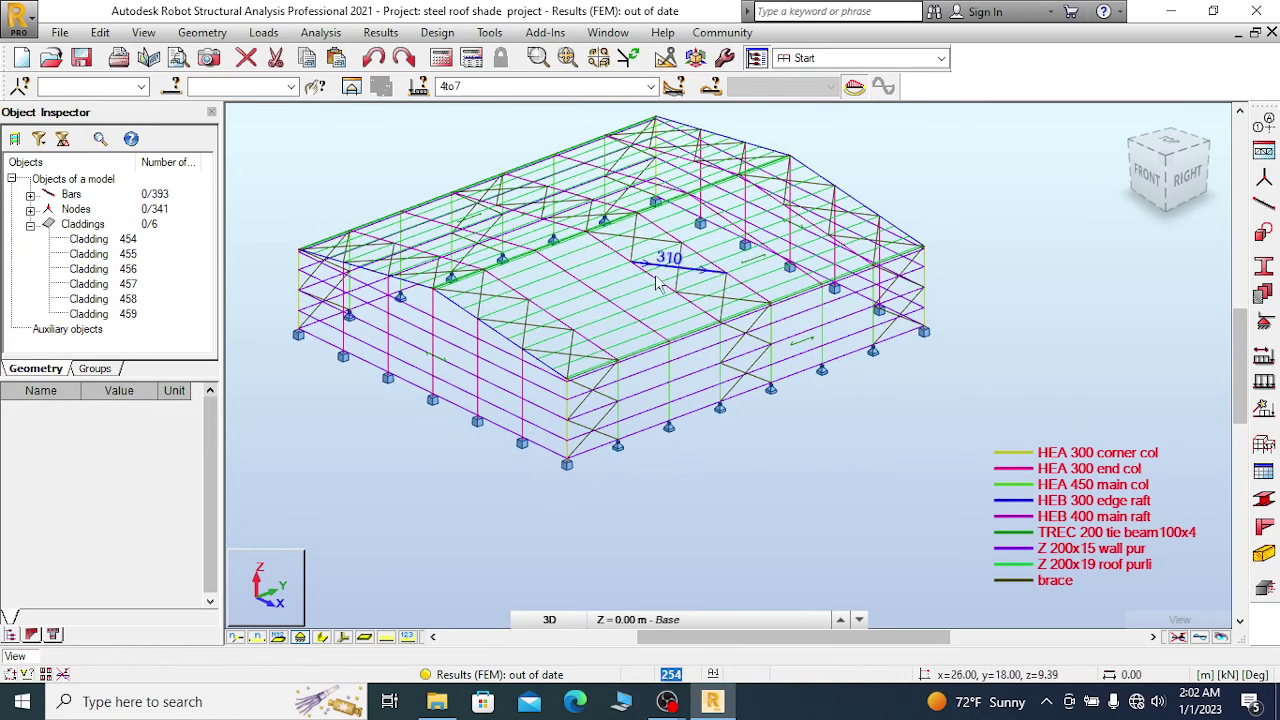
left_click(263, 34)
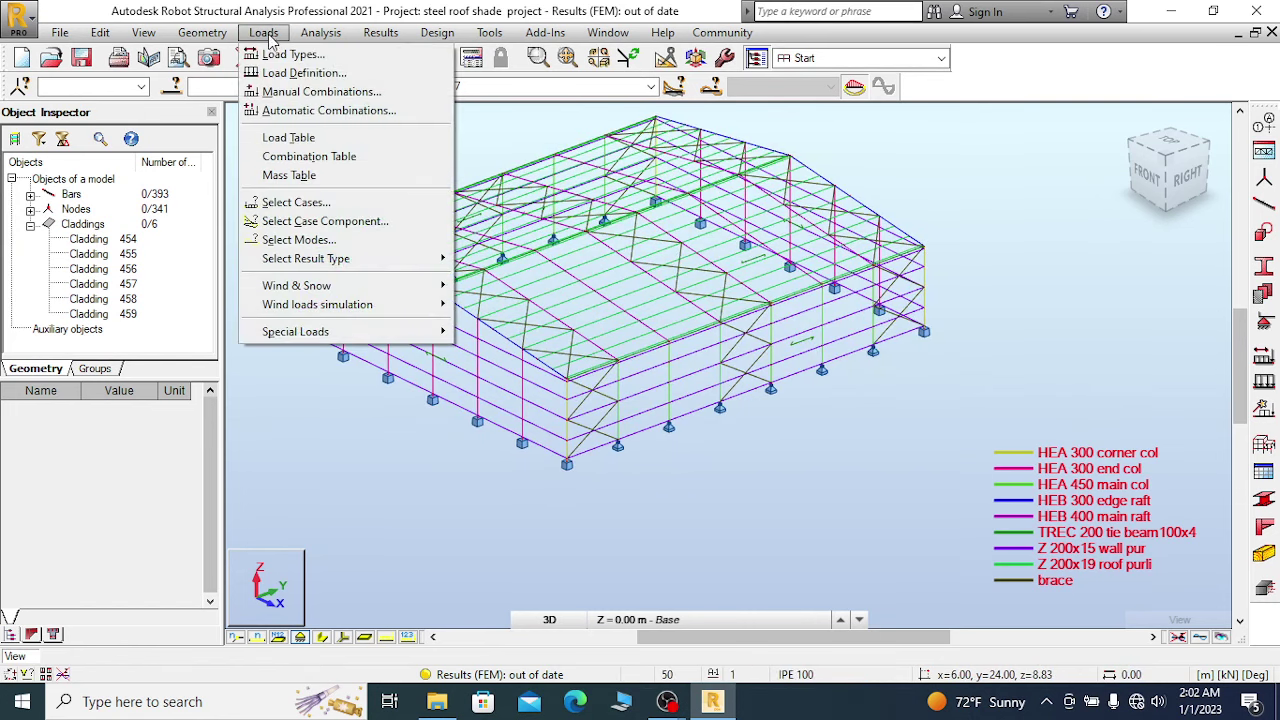
left_click(320, 115)
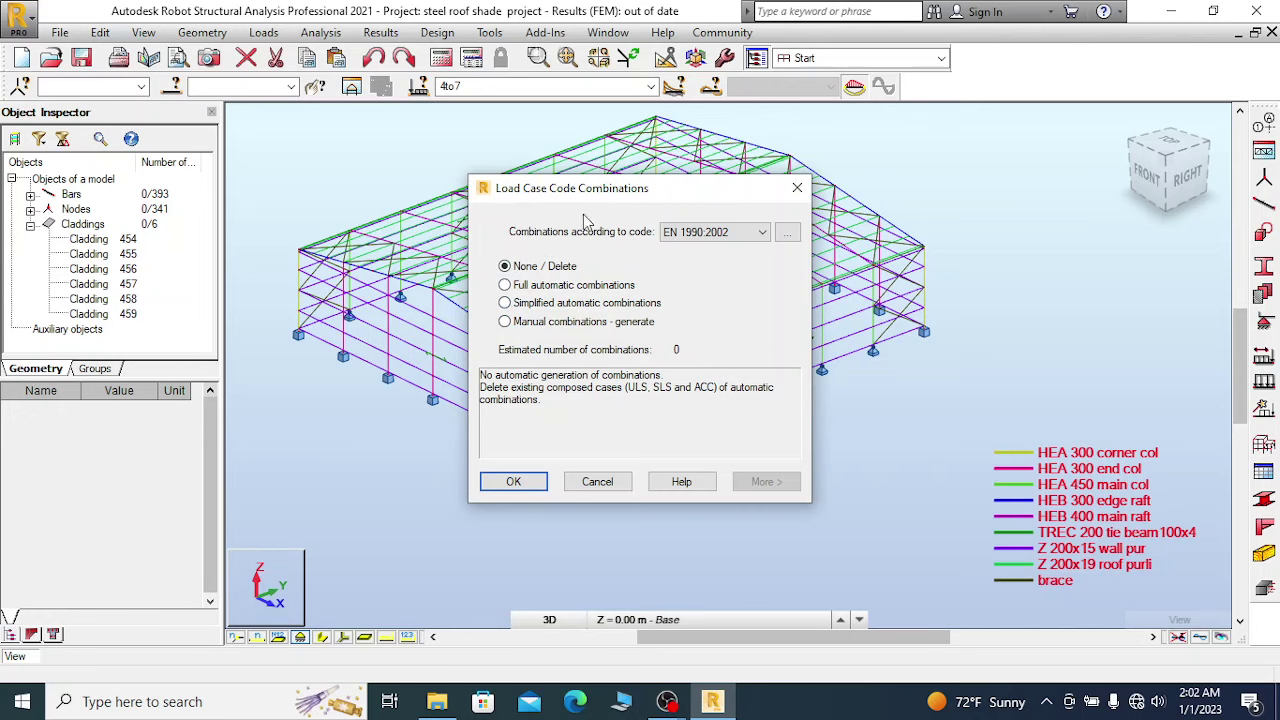
left_click(514, 324)
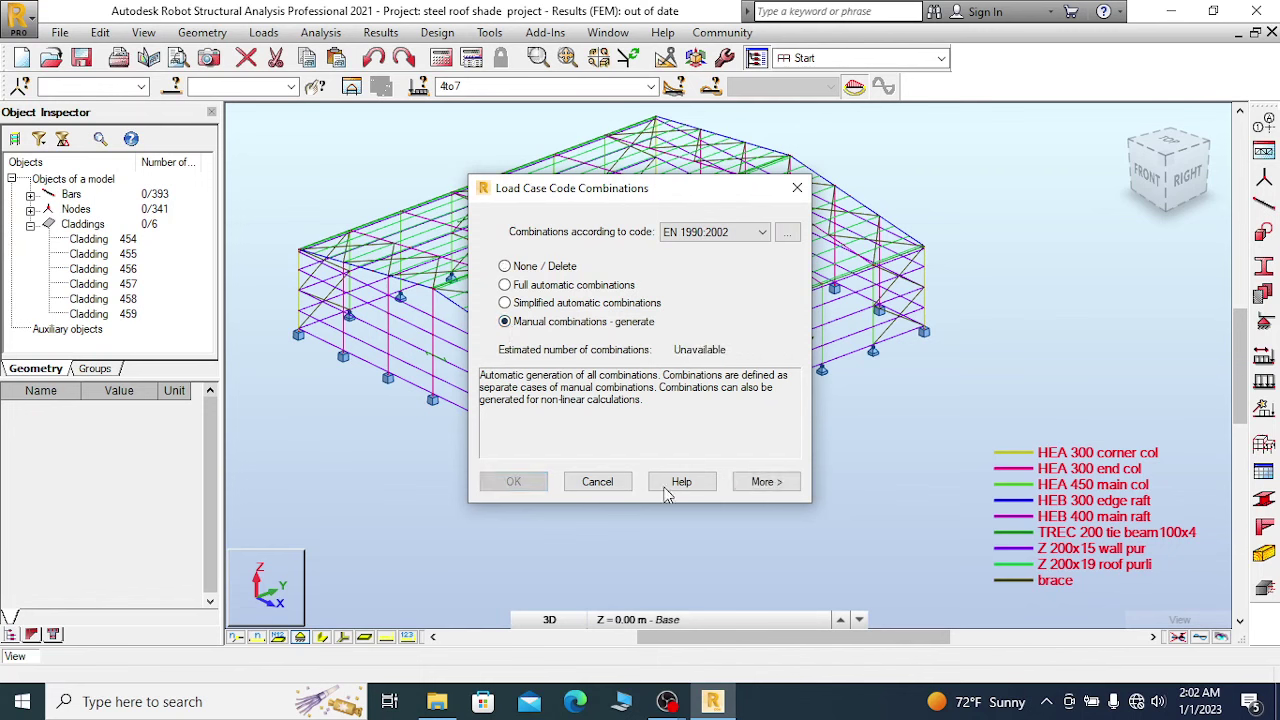
left_click(766, 482)
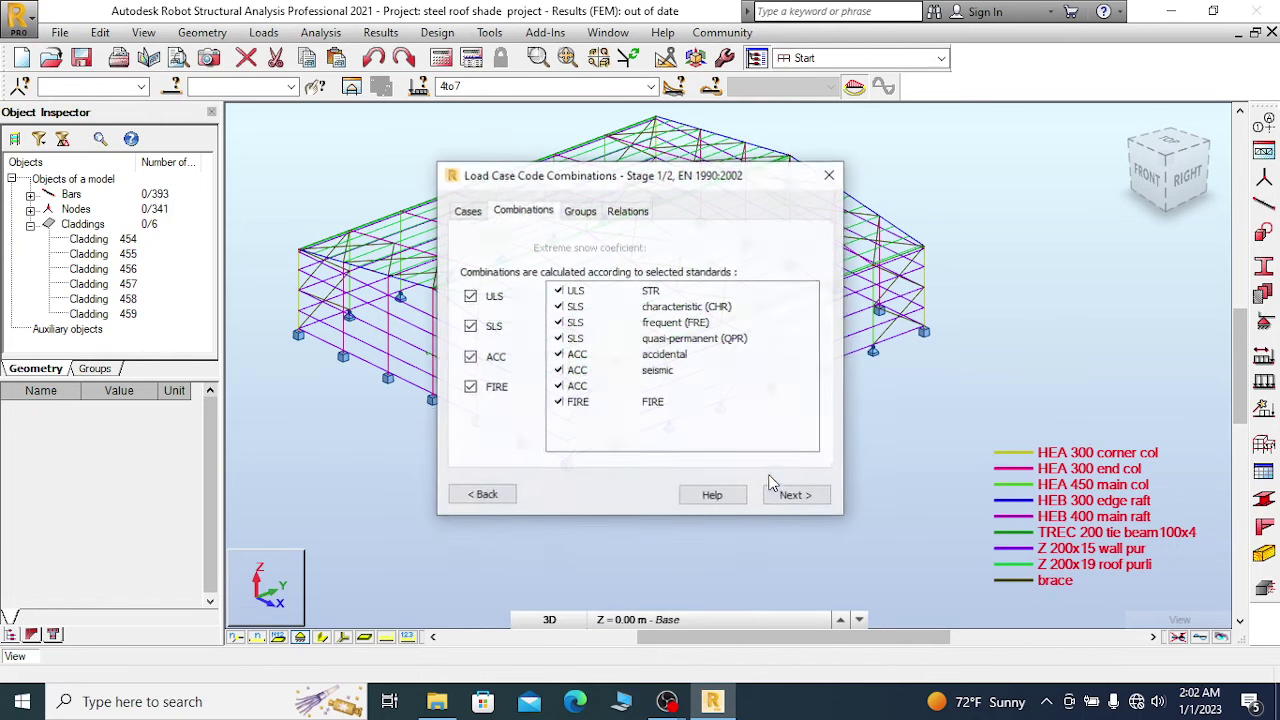
left_click(470, 387)
left_click(470, 357)
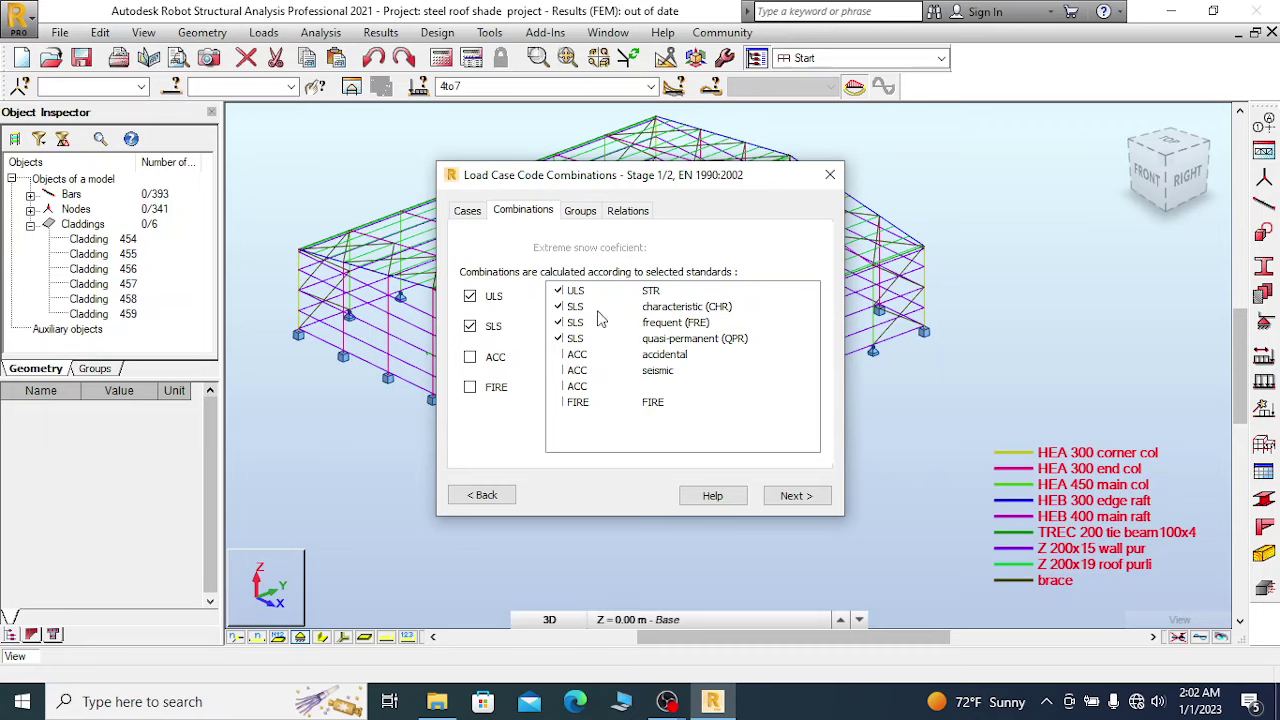
Select all proposed ULS and SLS combinations, review the list and generate them.
left_click(796, 495)
left_click(457, 449)
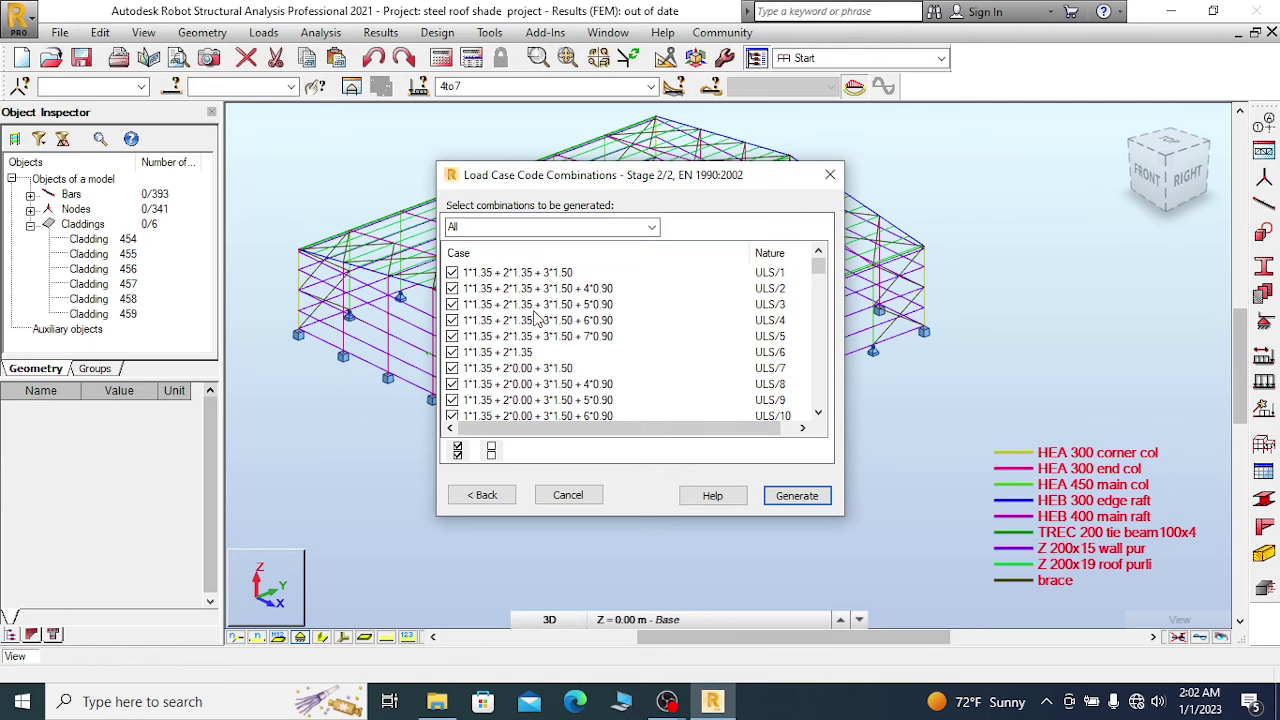
scroll(535, 318, "down", 16)
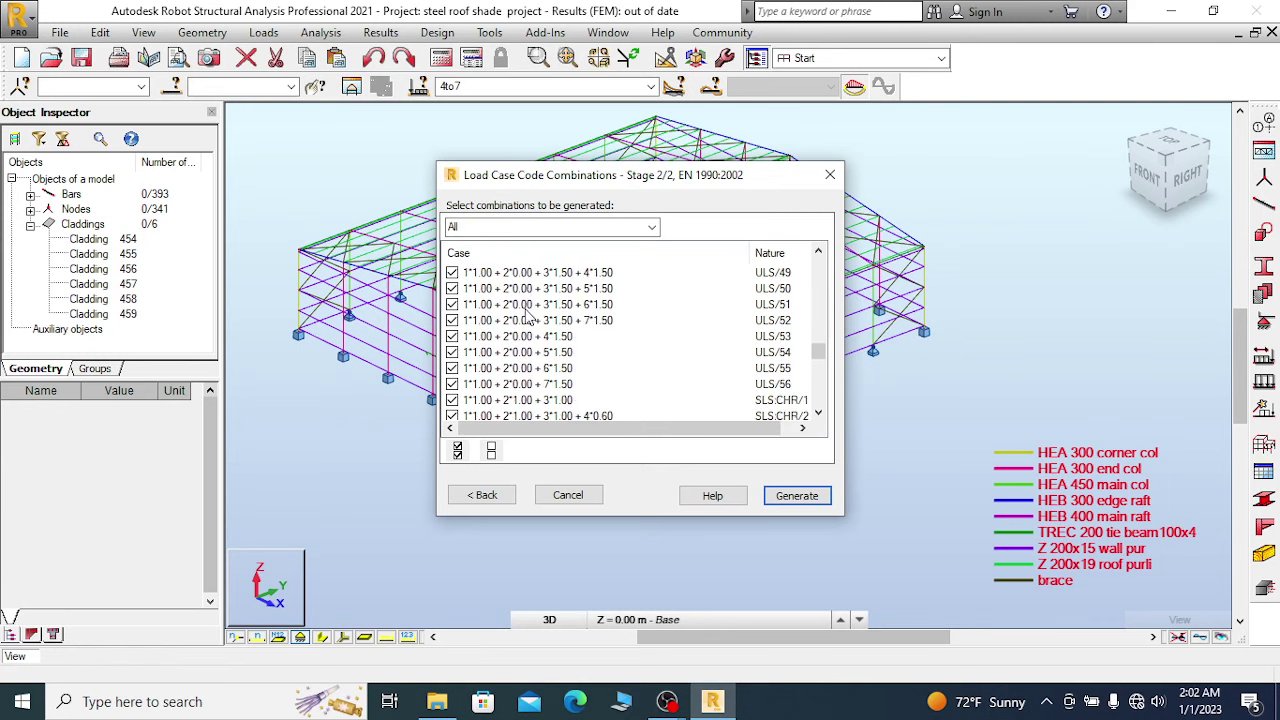
scroll(530, 318, "down", 15)
scroll(532, 320, "up", 20)
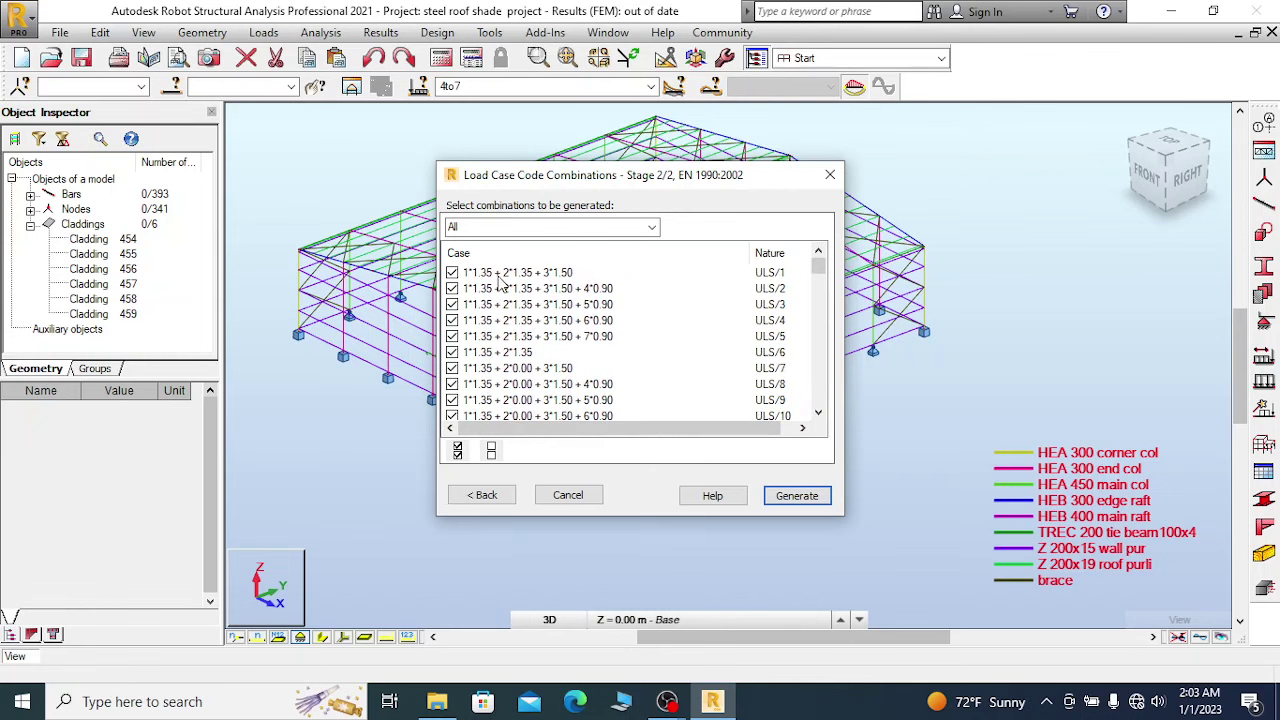
left_click(649, 88)
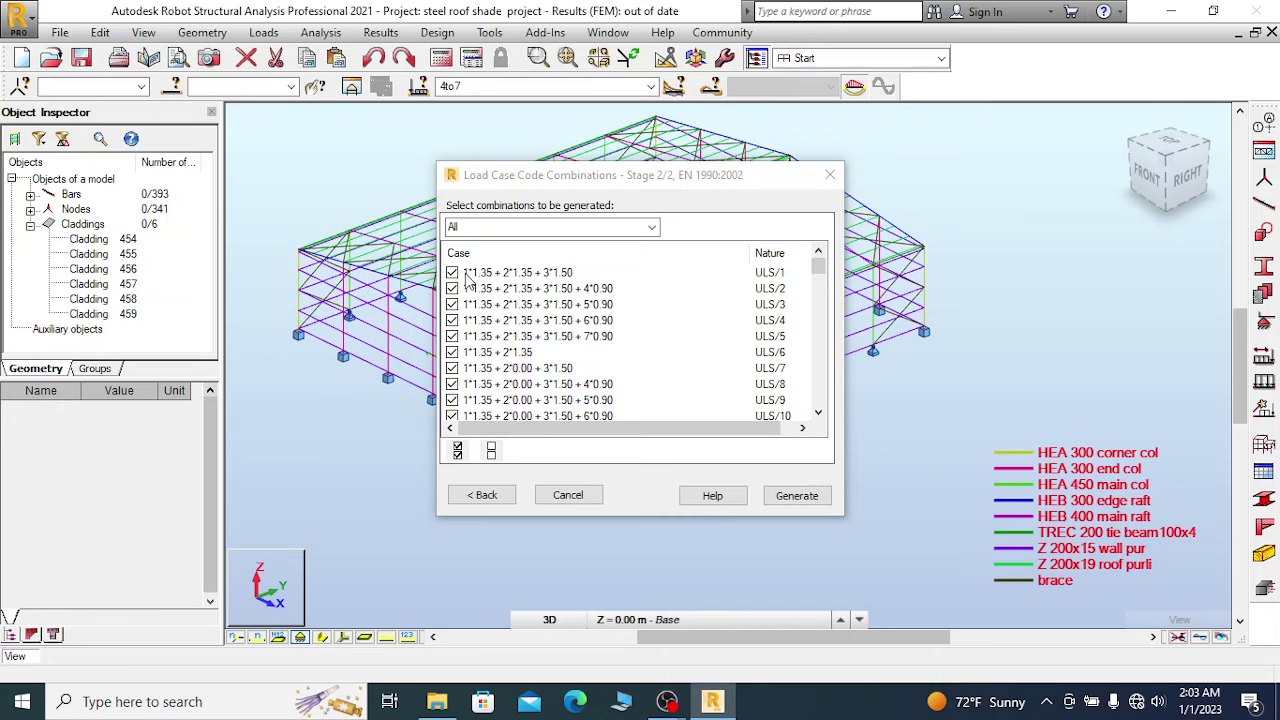
left_click_drag(818, 266, 821, 311)
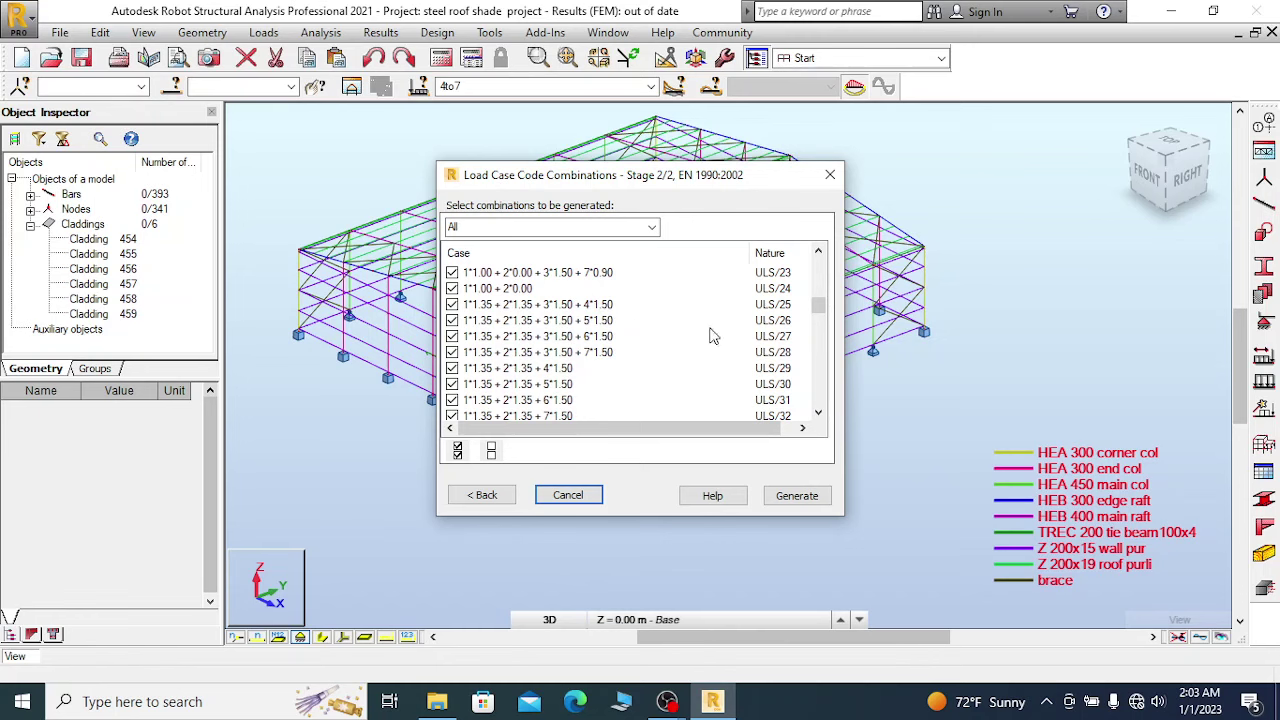
left_click_drag(817, 309, 797, 407)
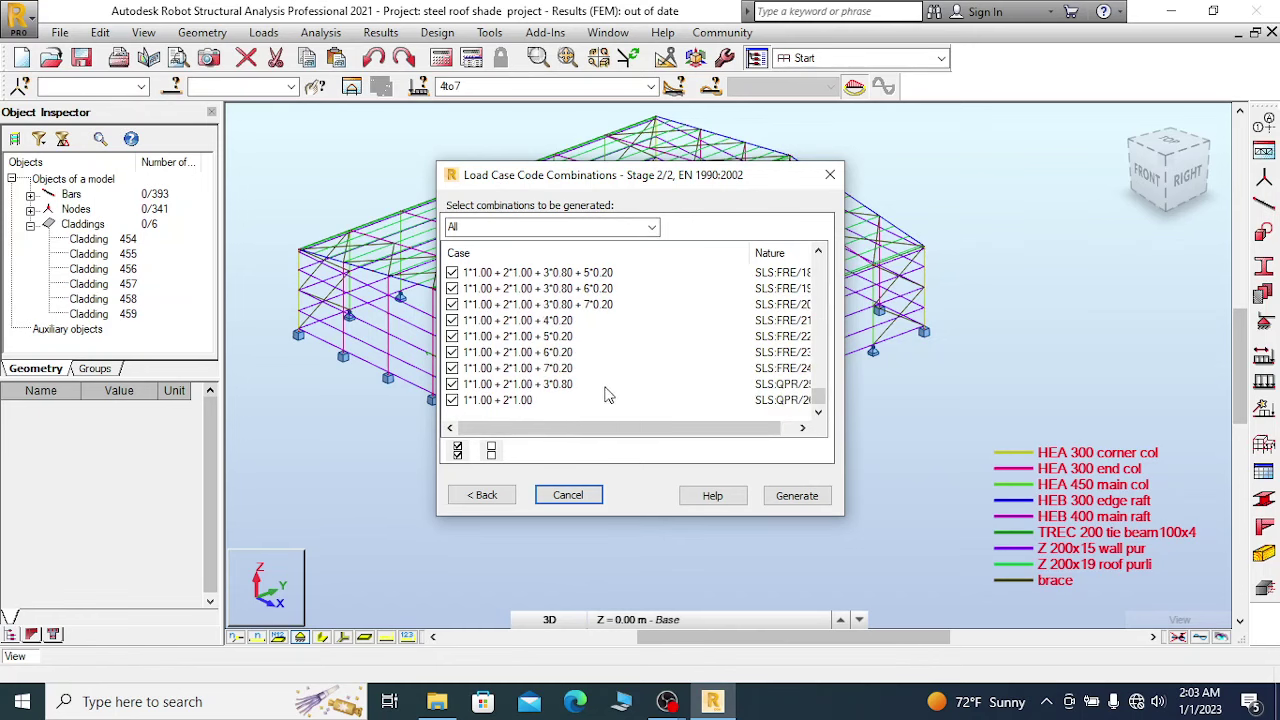
left_click(808, 497)
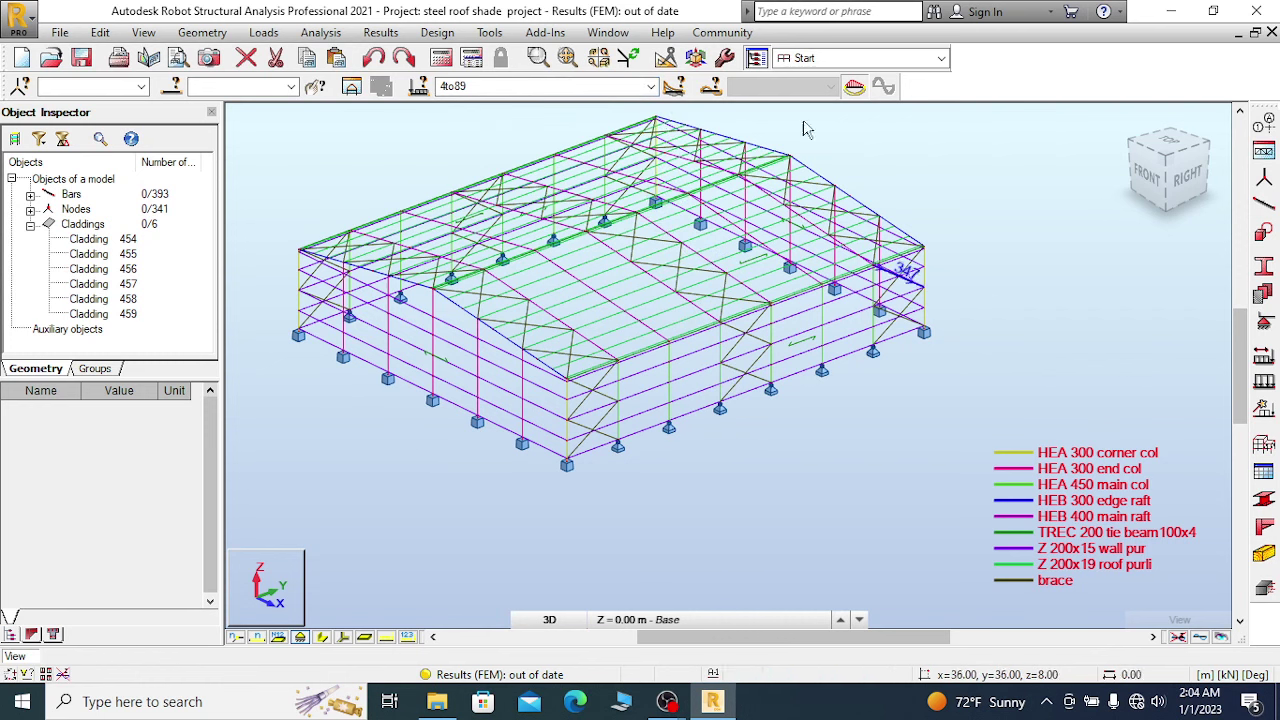
Review the list of load cases and generated combinations, from the dead, live and wind cases to the ULS and SLS combinations.
left_click(651, 87)
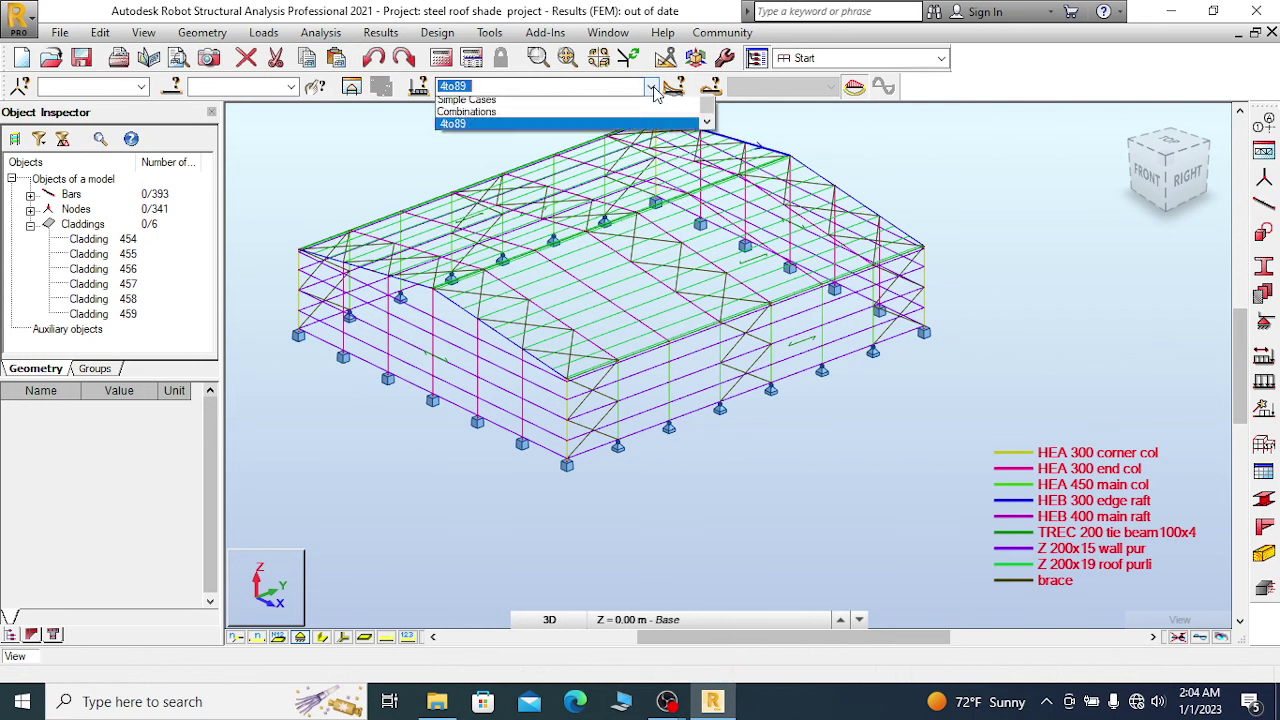
left_click_drag(708, 400, 720, 128)
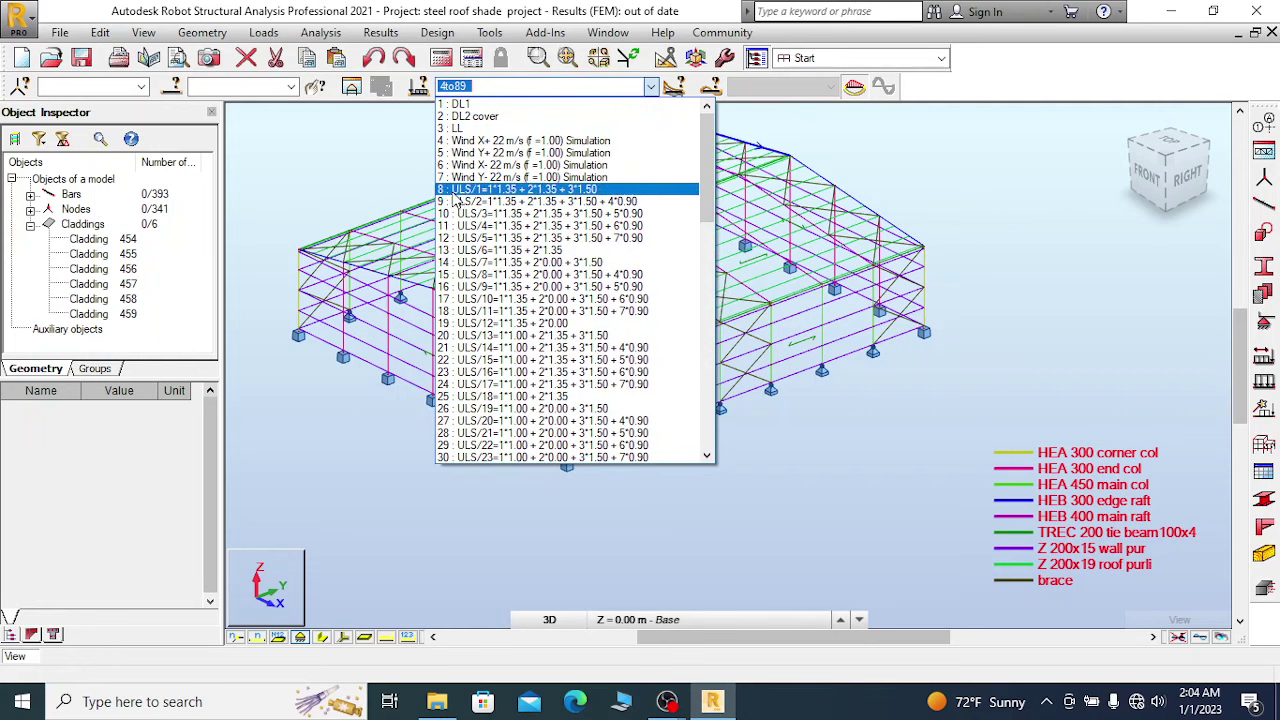
scroll(692, 193, "down", 20)
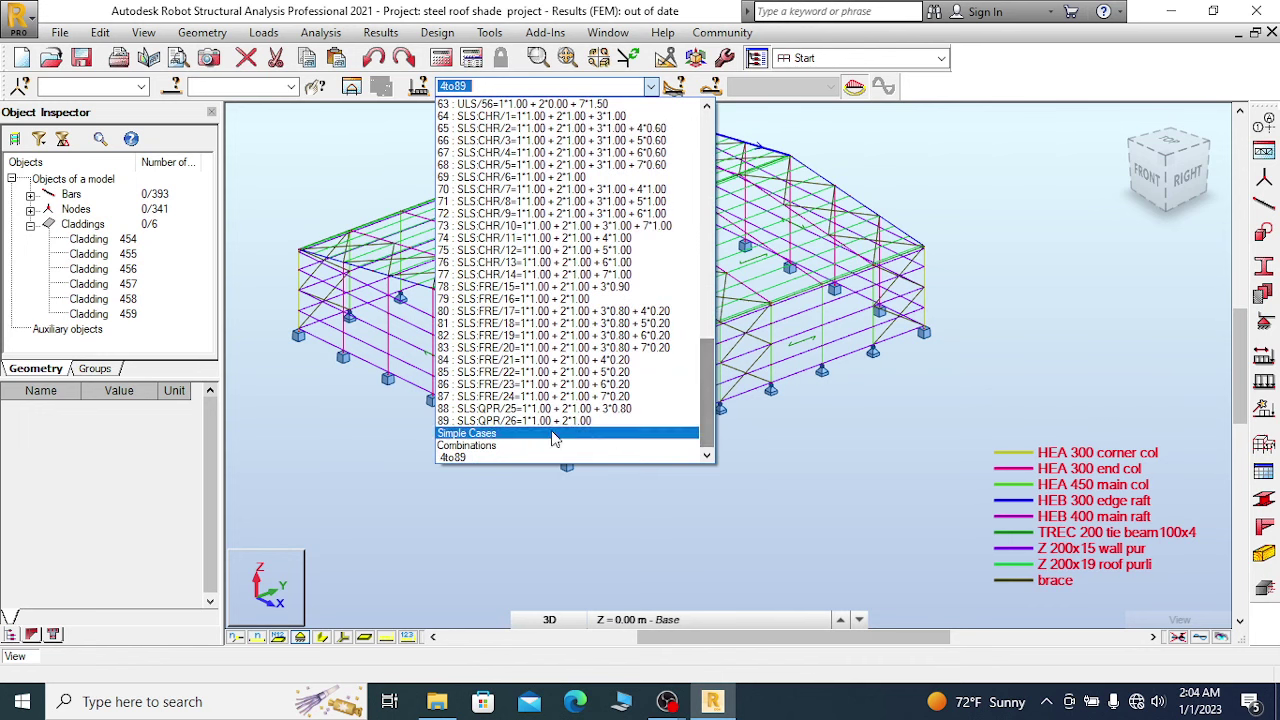
left_click_drag(707, 364, 707, 350)
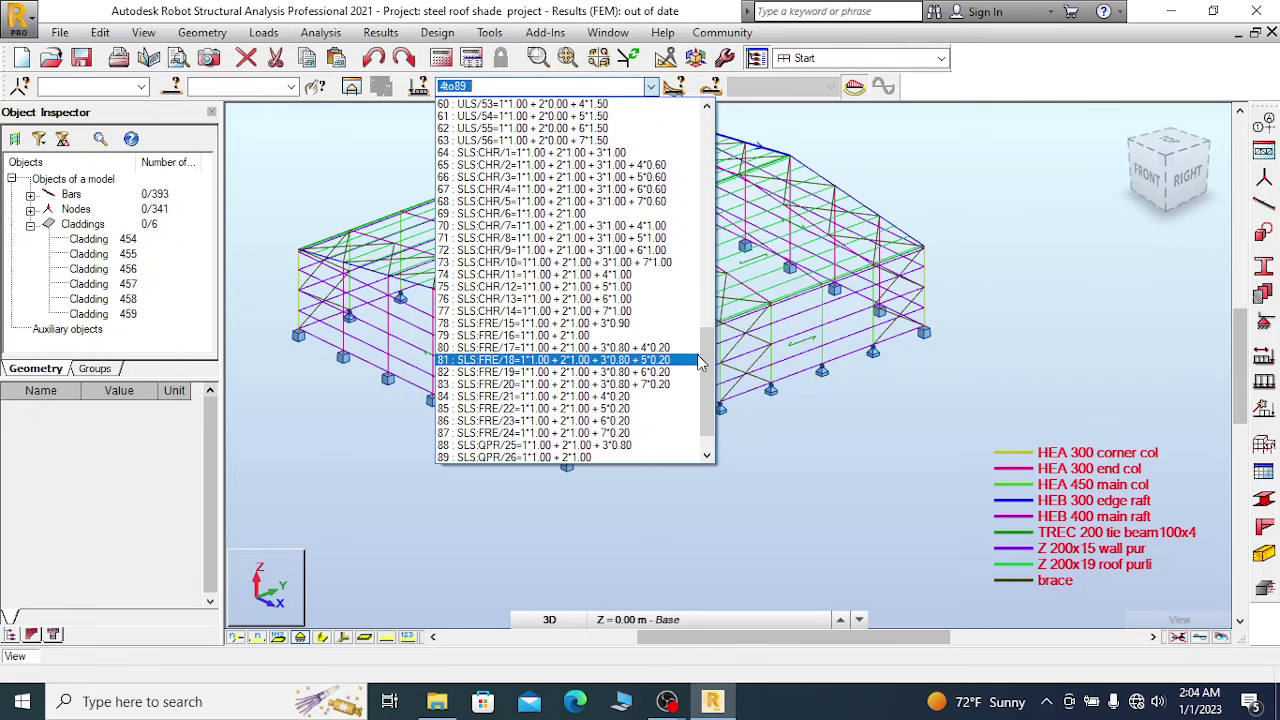
scroll(510, 340, "down", 1)
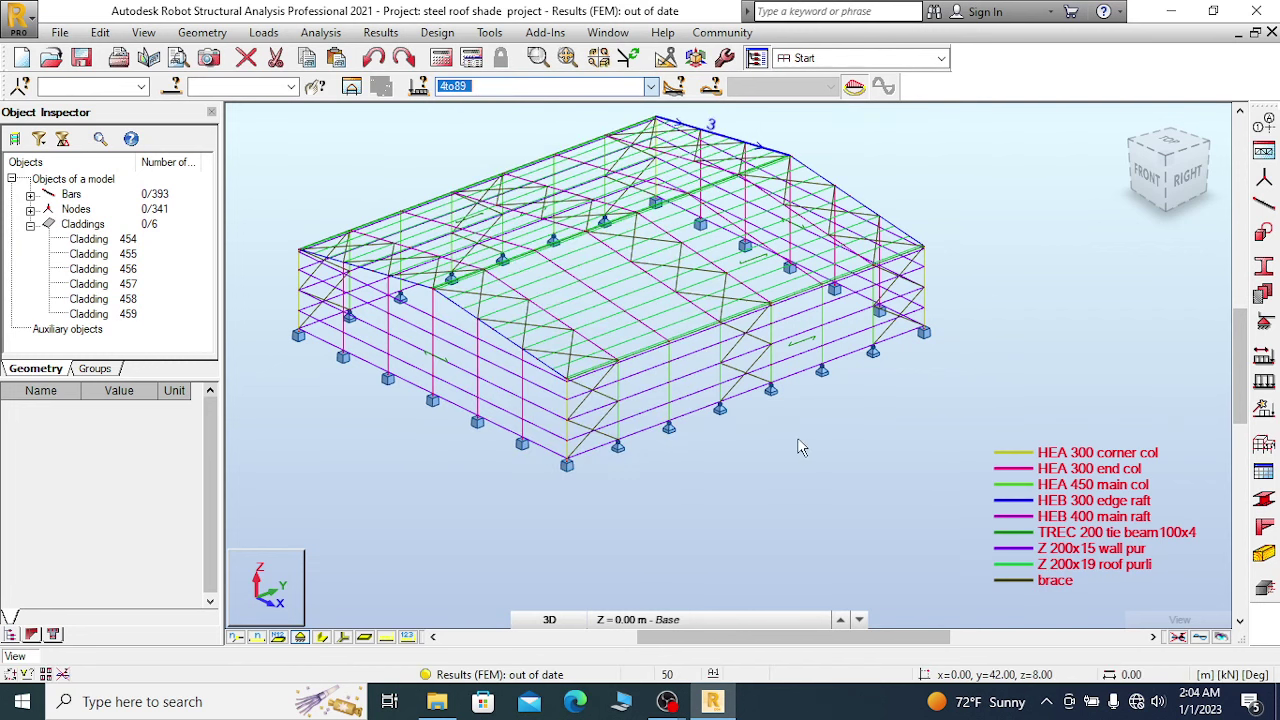
left_click(720, 420)
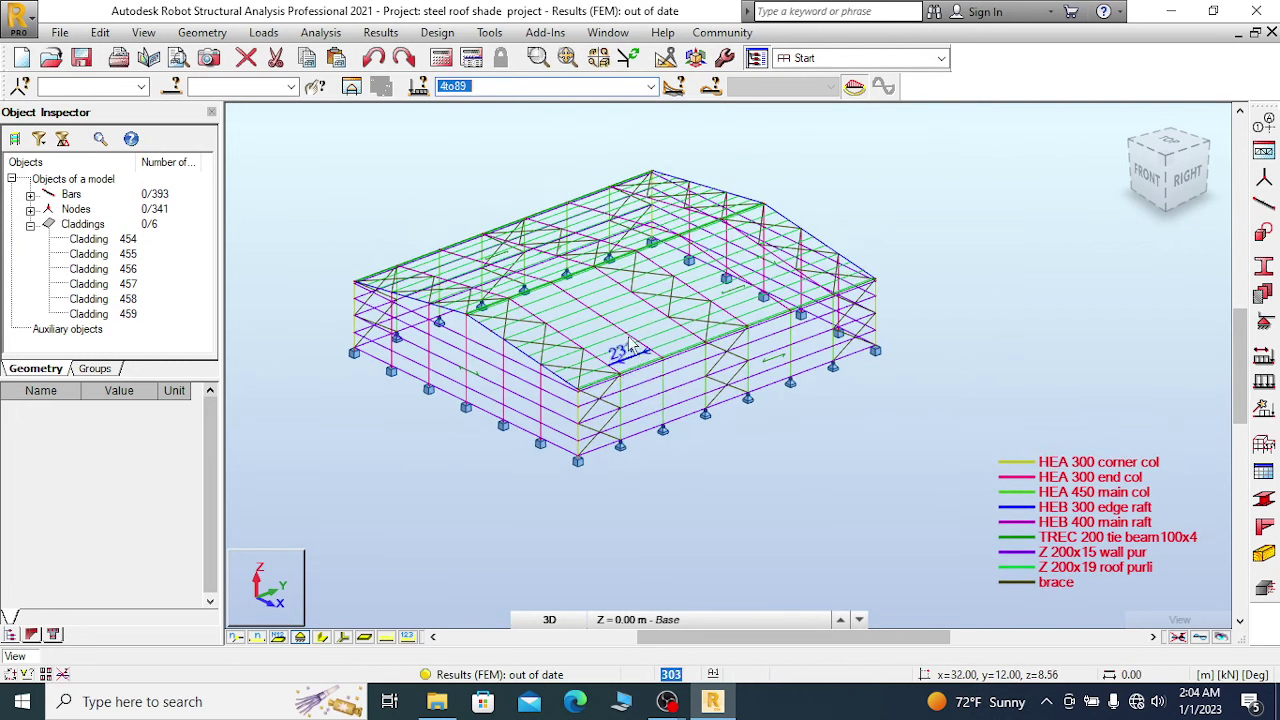
scroll(650, 350, "up", 3)
scroll(712, 385, "down", 2)
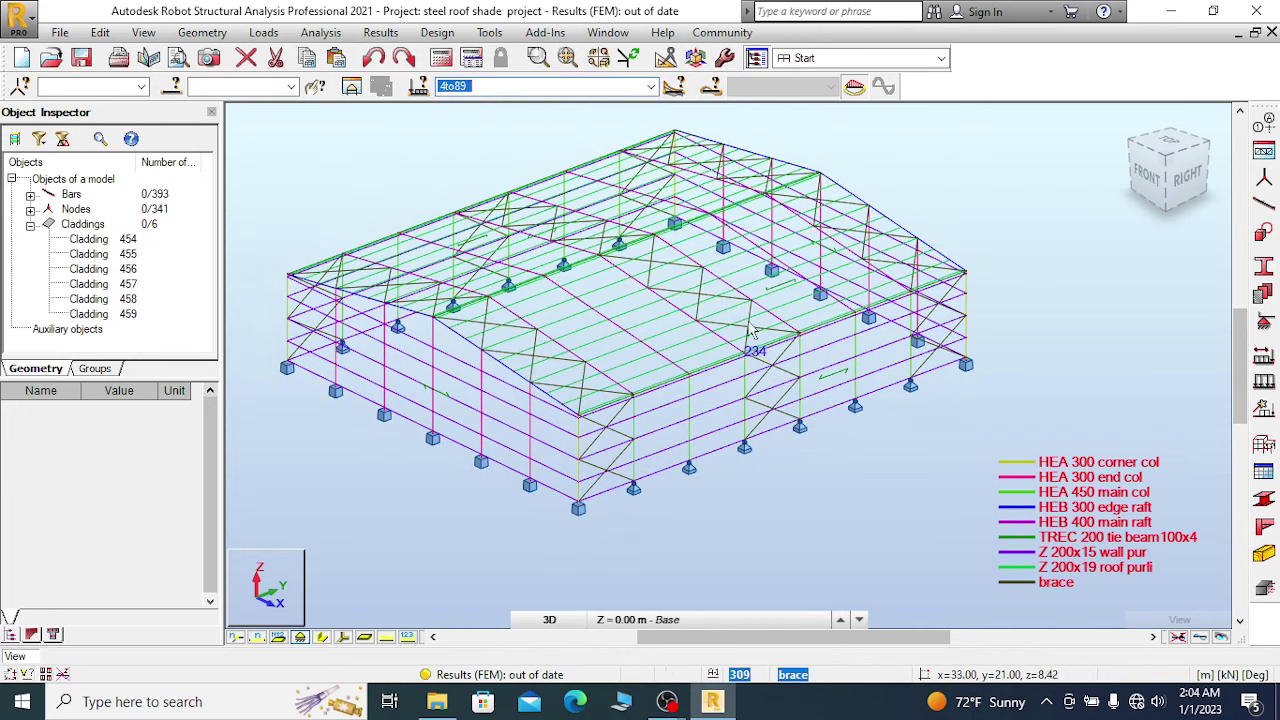
scroll(730, 310, "down", 2)
scroll(655, 262, "up", 1)
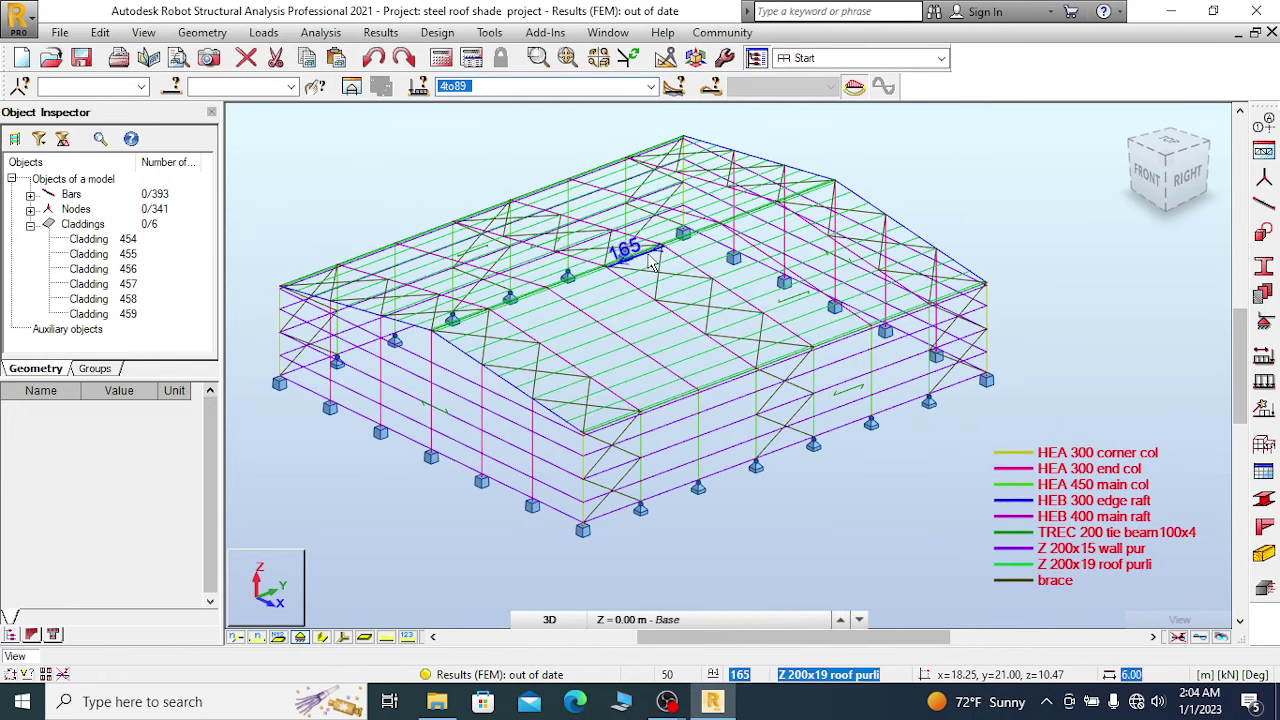
scroll(945, 248, "down", 1)
scroll(606, 252, "up", 1)
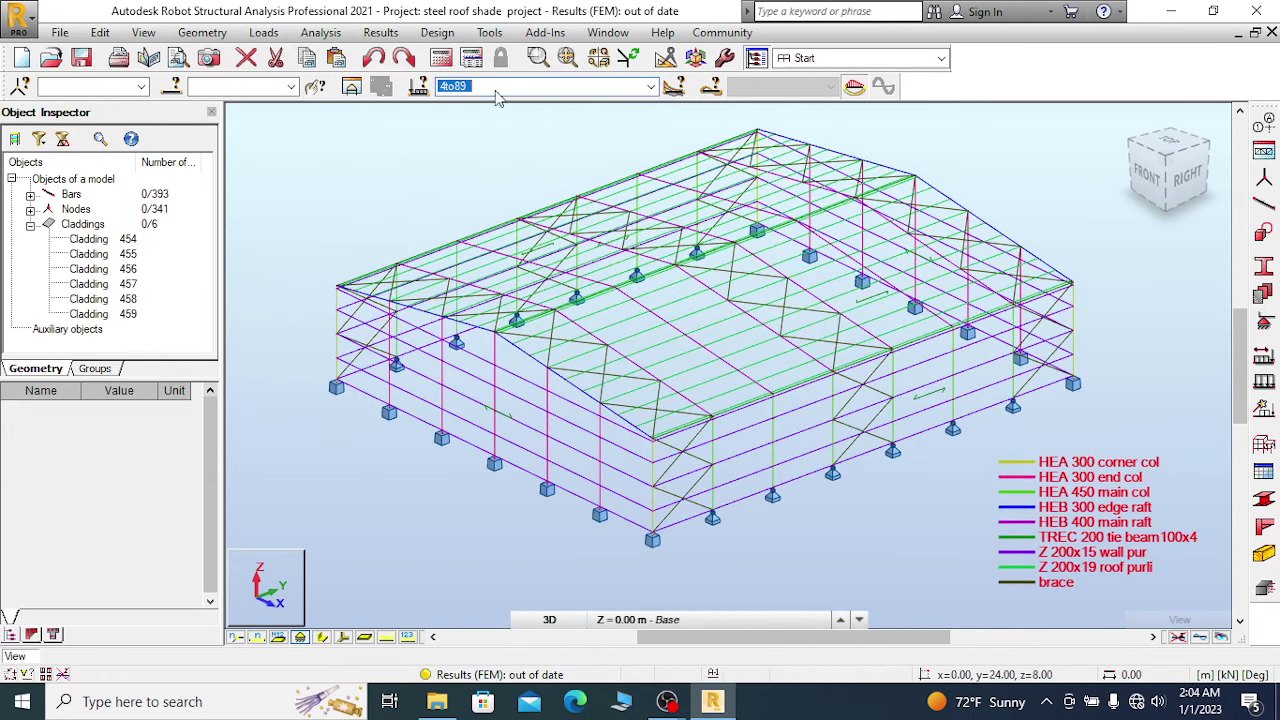
Run the structural calculations for the building model with all its load cases and combinations.
left_click(322, 33)
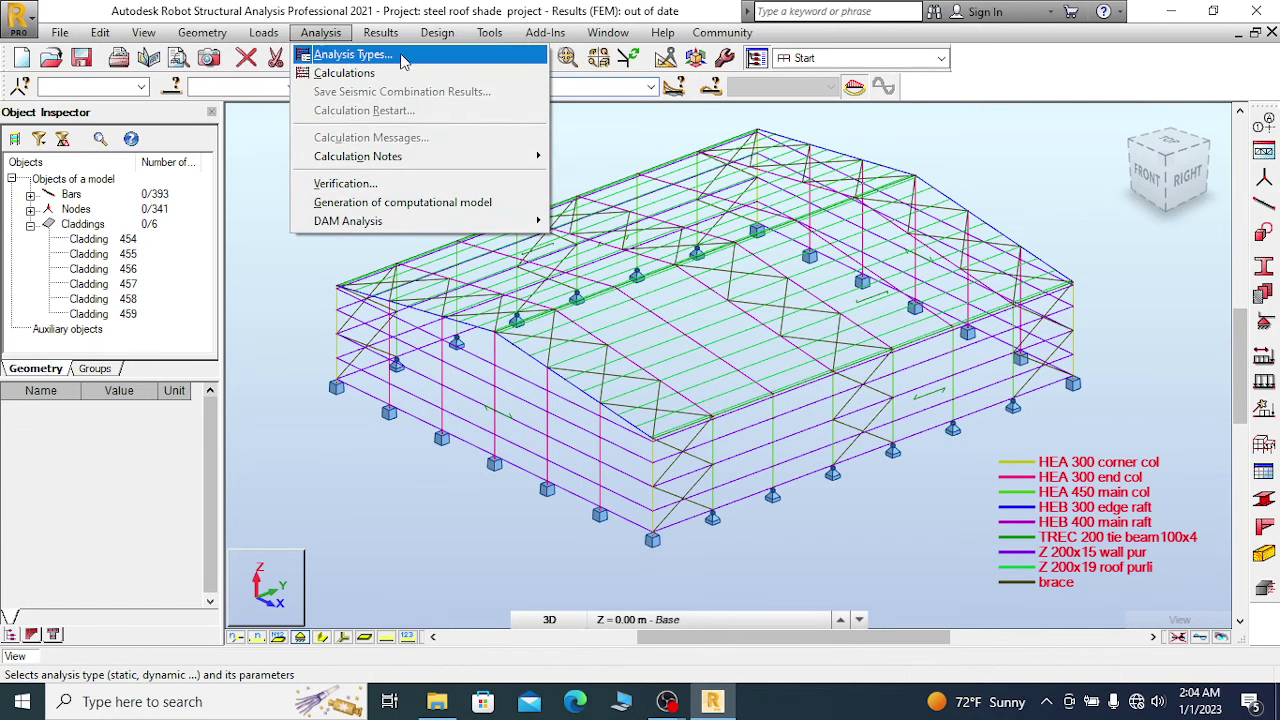
left_click(345, 73)
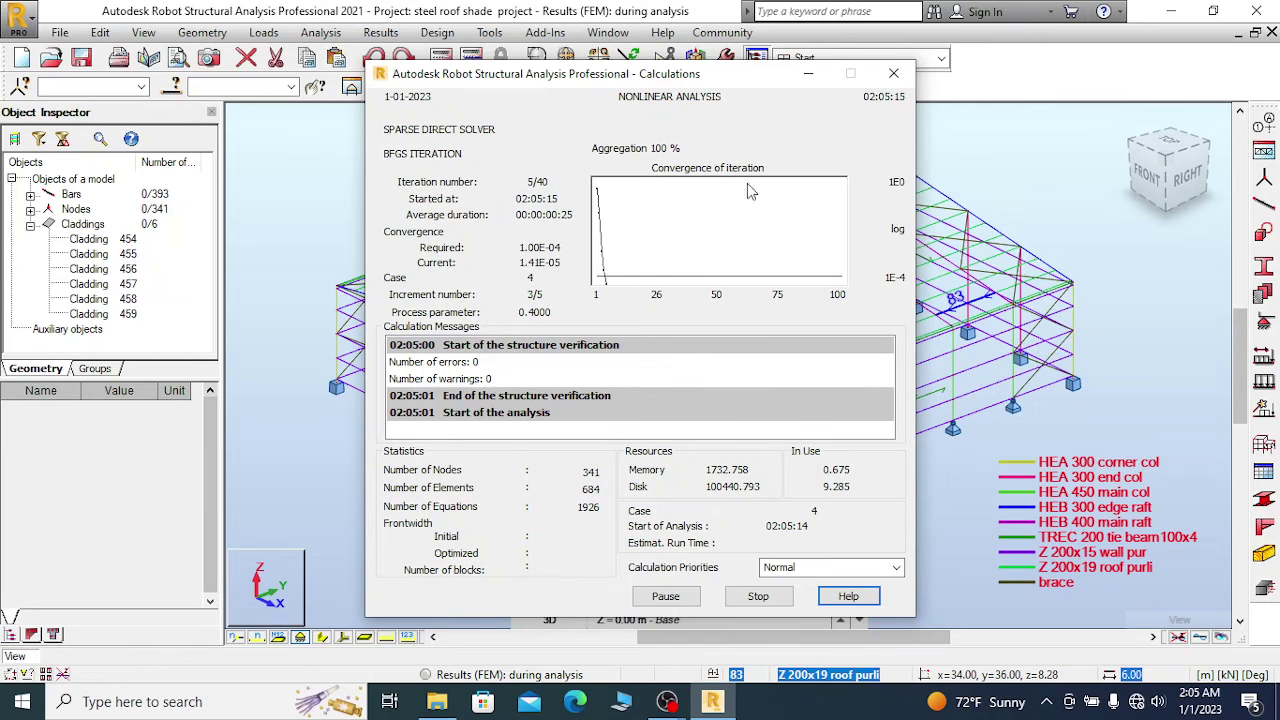
left_click_drag(559, 81, 242, 62)
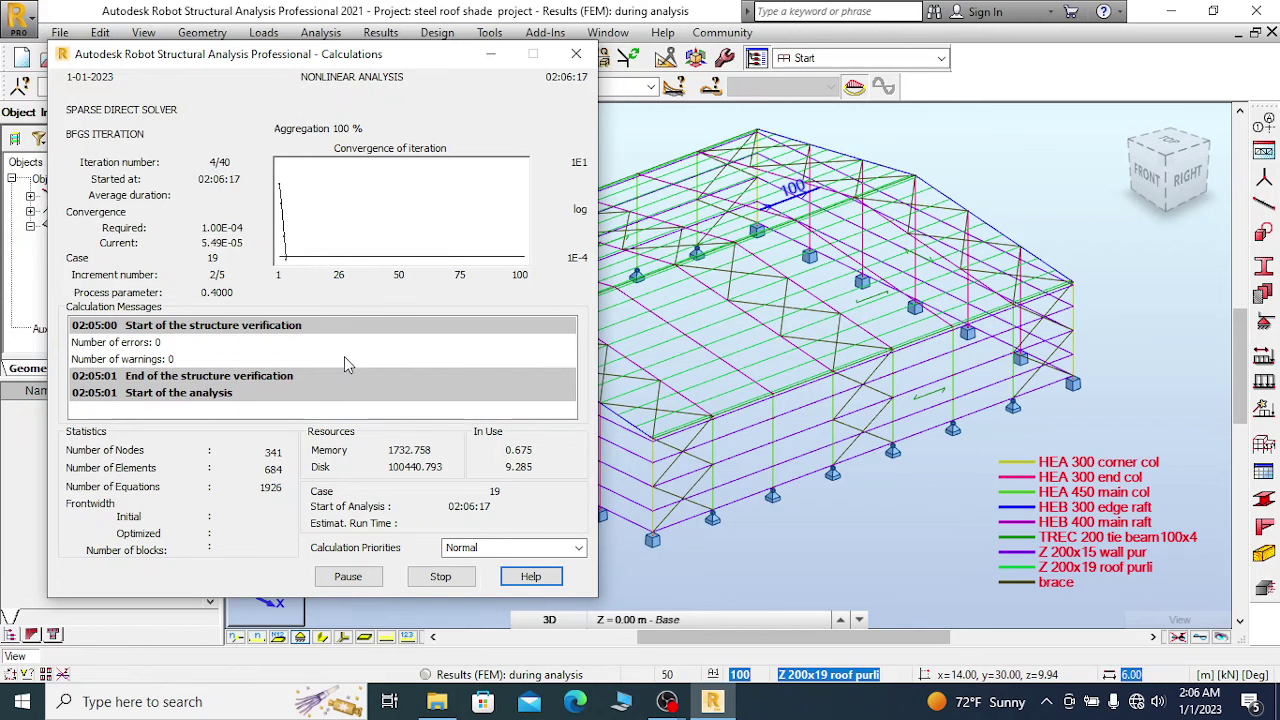
left_click_drag(422, 56, 497, 53)
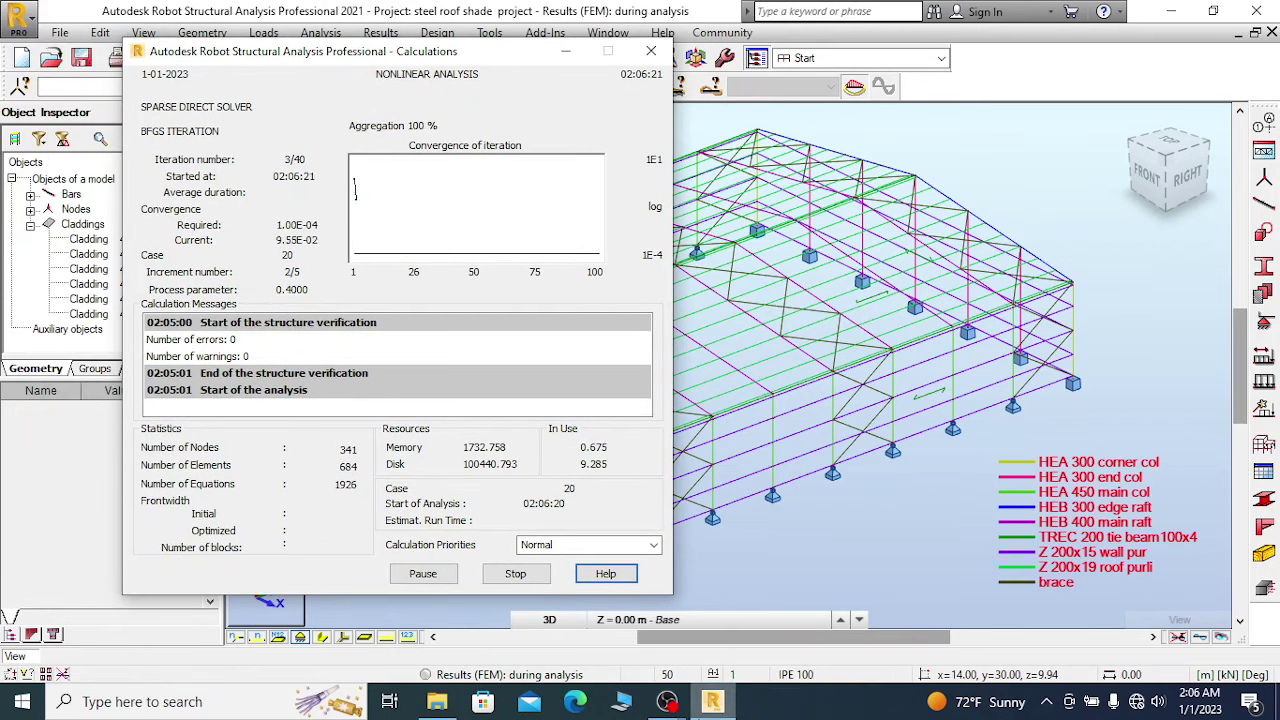
left_click(666, 701)
left_click(582, 618)
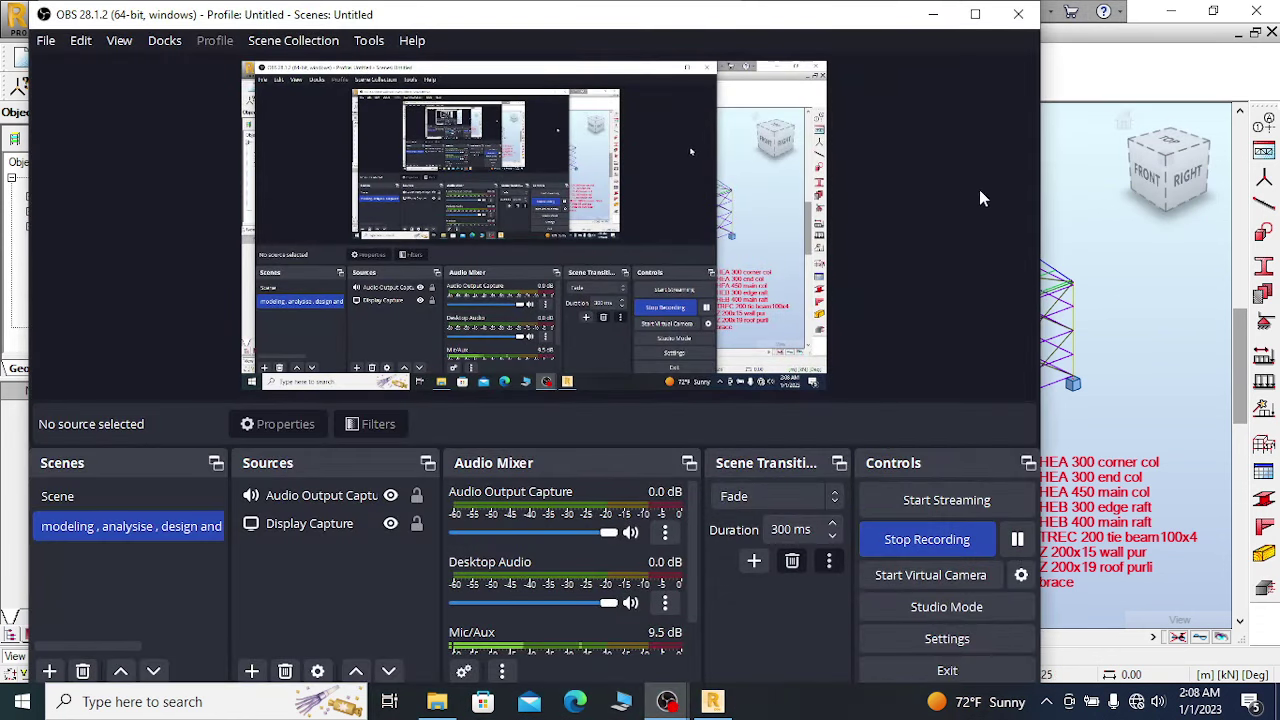
left_click(932, 14)
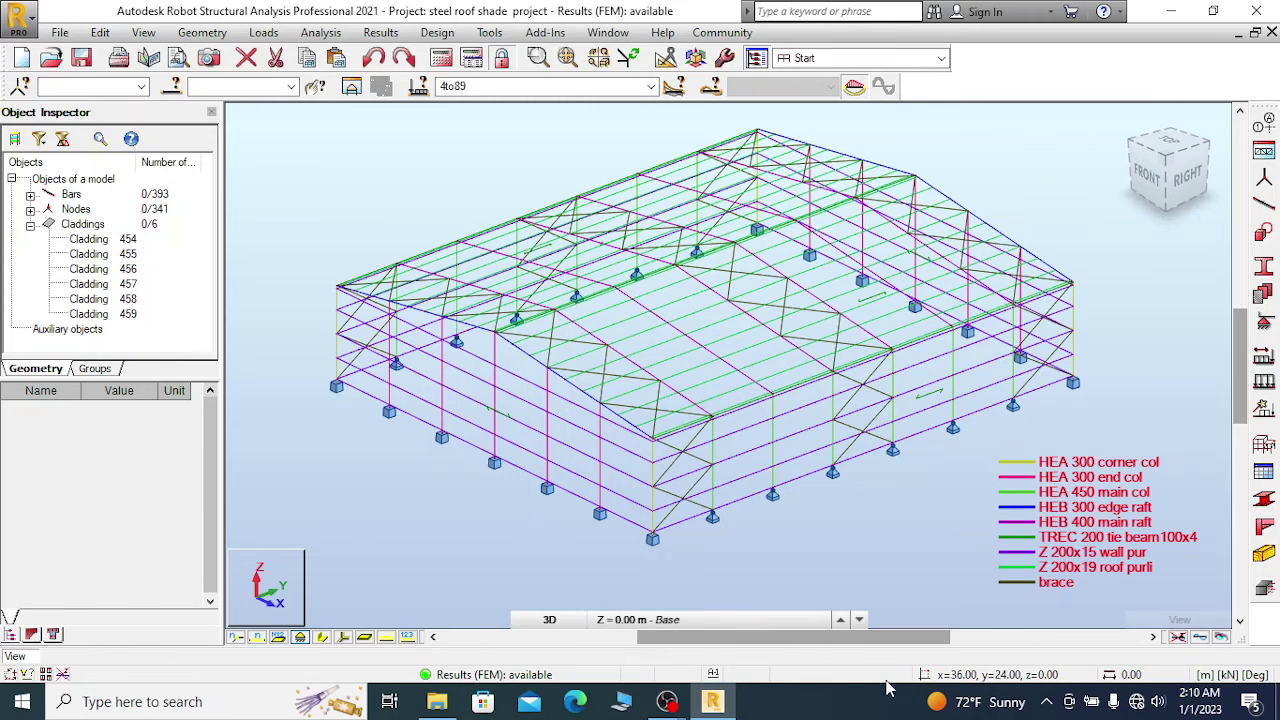
scroll(420, 208, "down", 3)
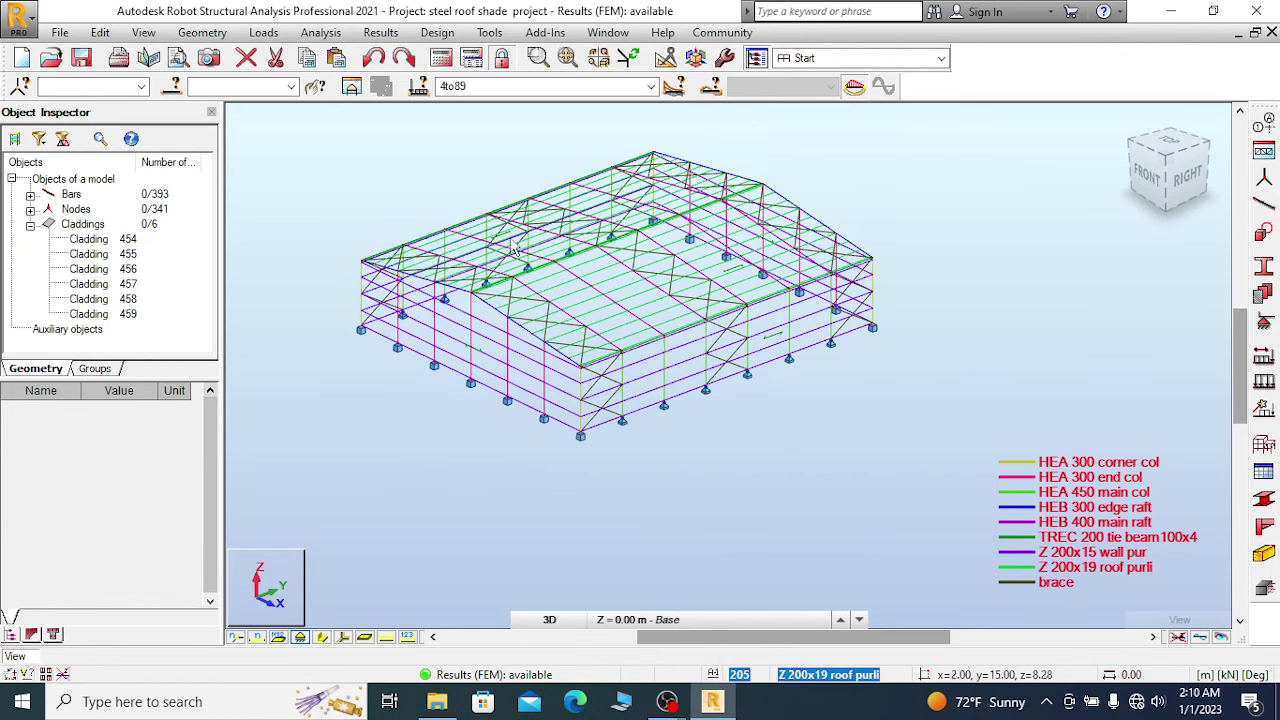
scroll(640, 340, "up", 3)
scroll(650, 360, "down", 1)
scroll(679, 377, "up", 3)
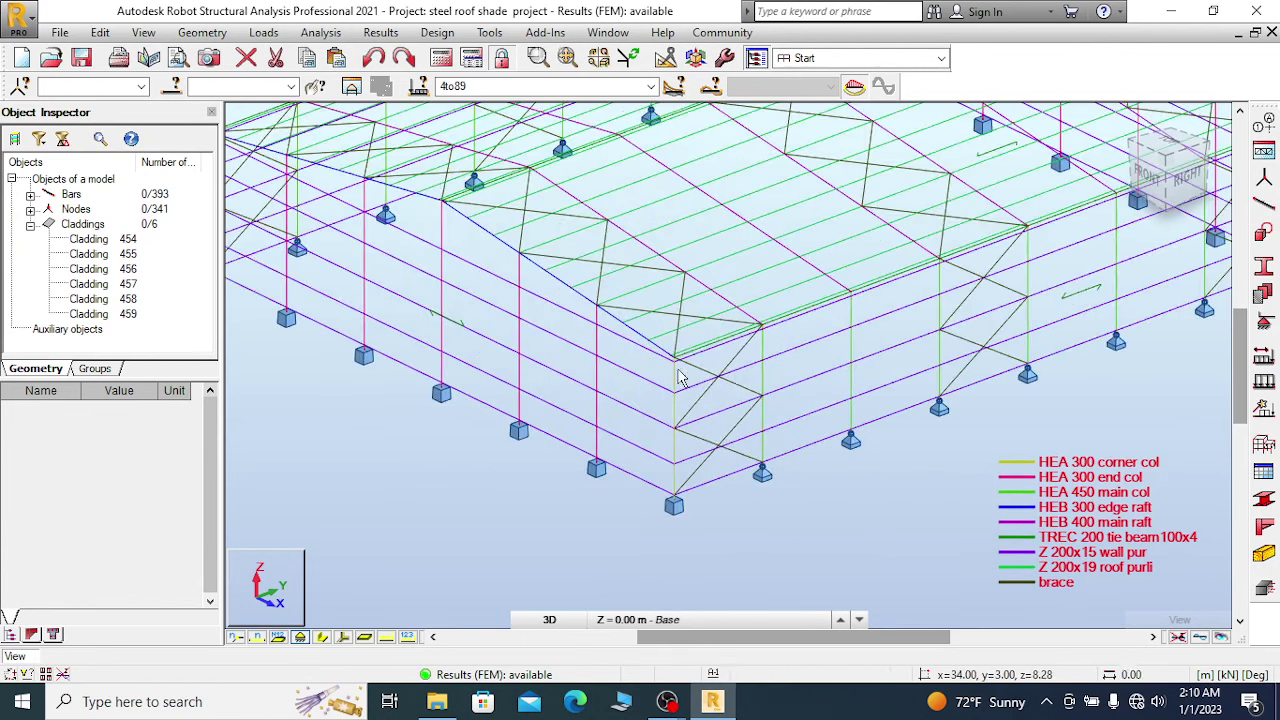
scroll(714, 409, "down", 3)
scroll(843, 263, "down", 1)
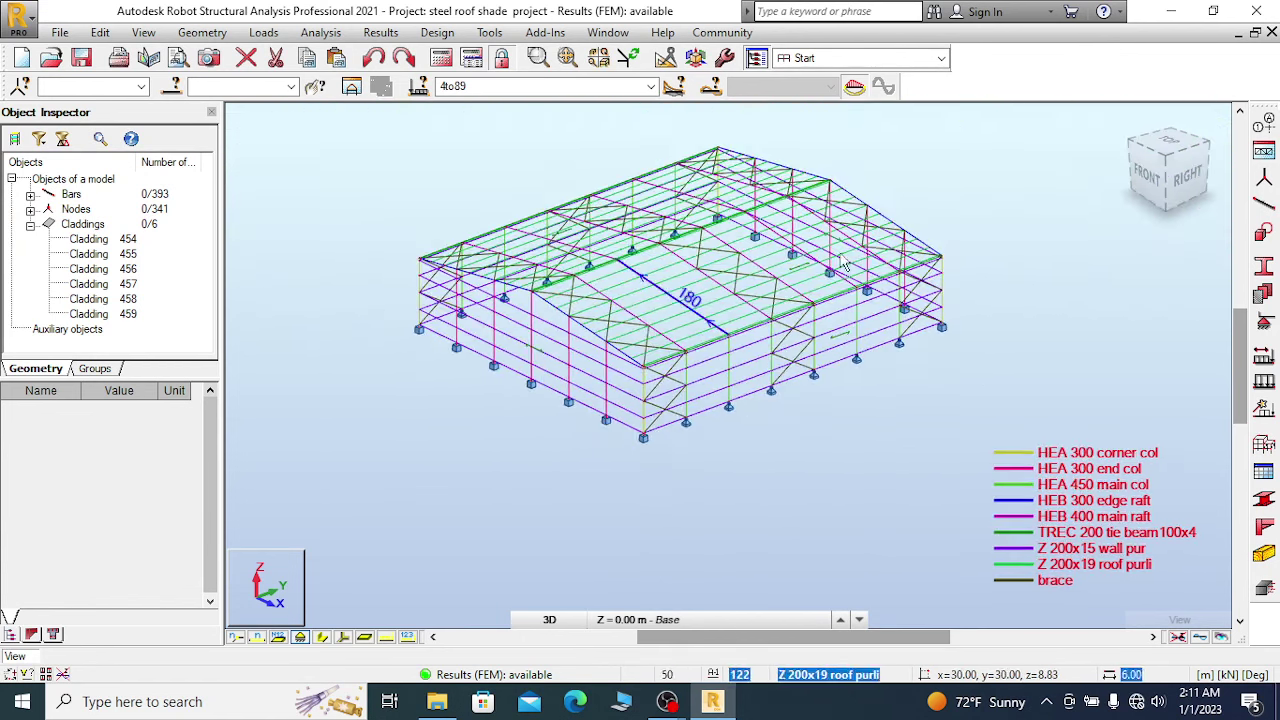
scroll(850, 245, "up", 1)
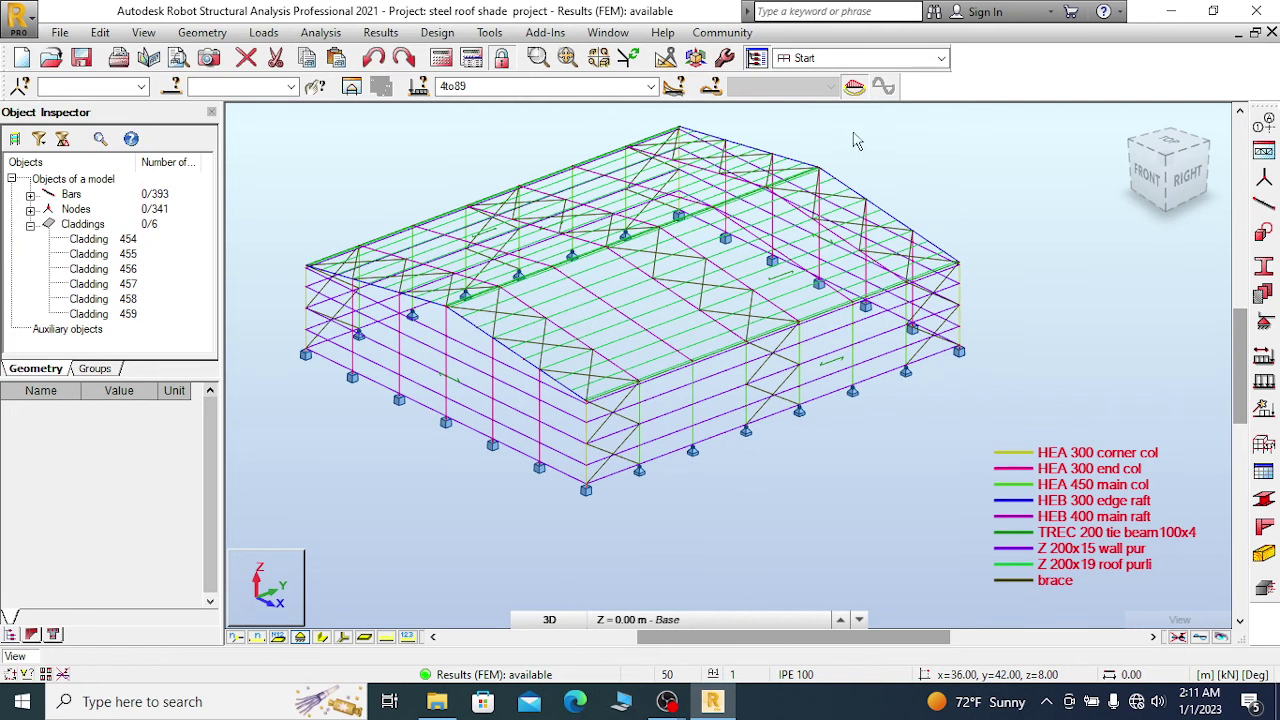
scroll(856, 141, "down", 1)
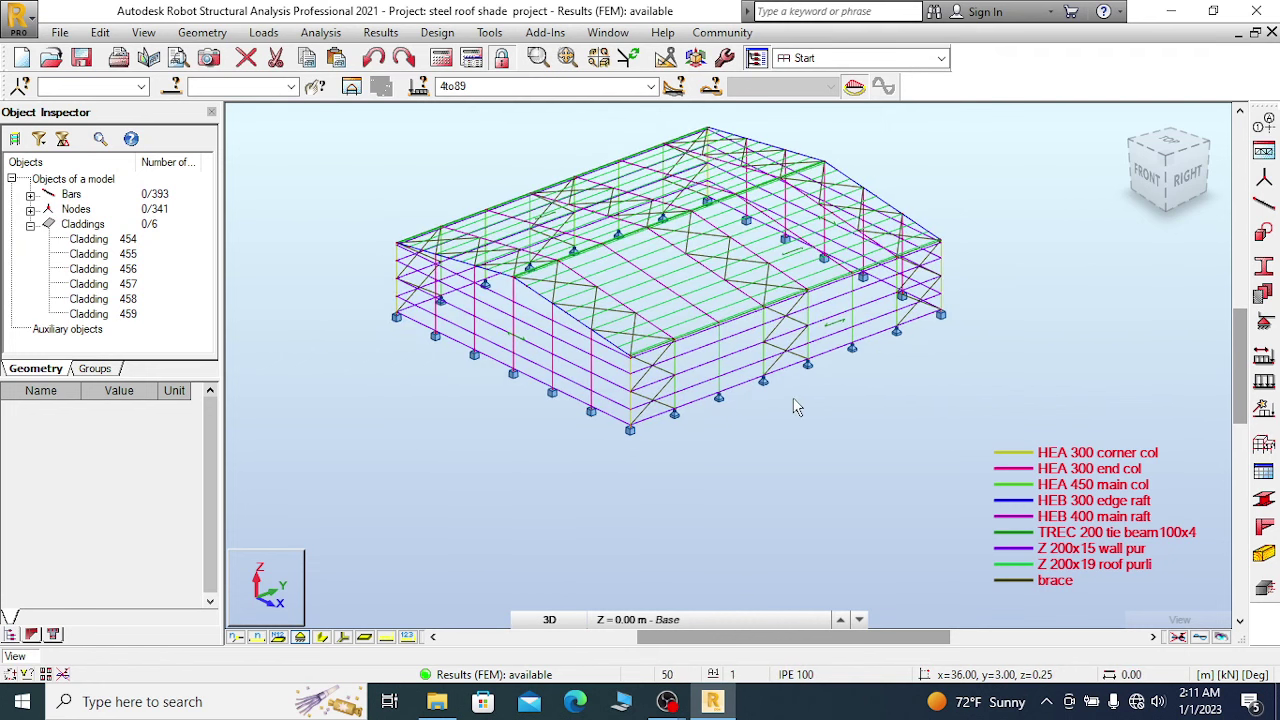
scroll(640, 340, "up", 2)
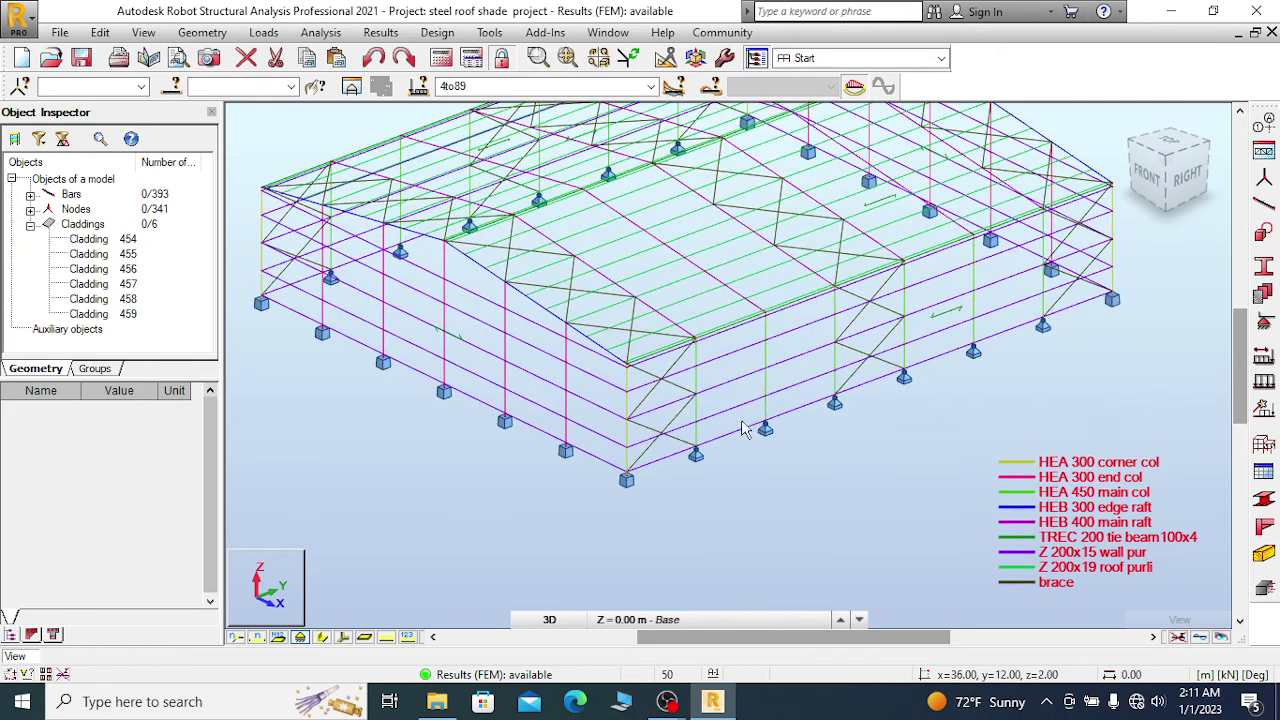
scroll(743, 428, "down", 1)
scroll(668, 468, "up", 2)
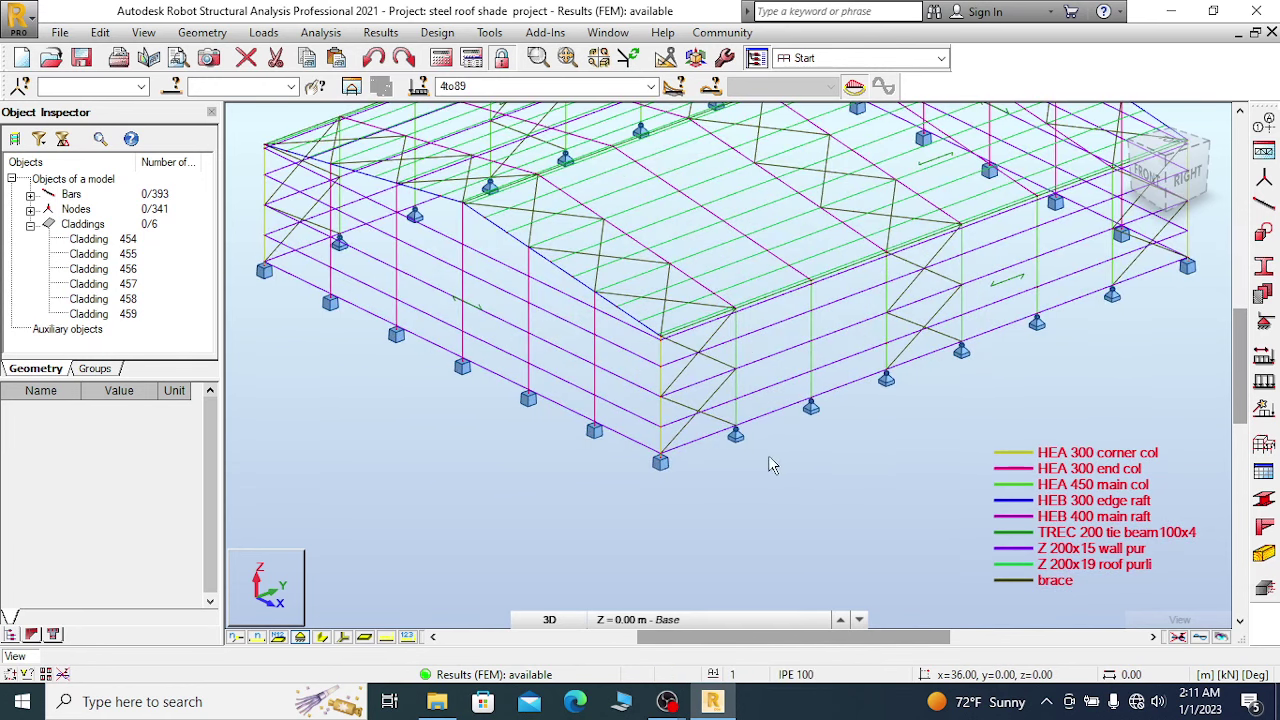
scroll(800, 405, "down", 1)
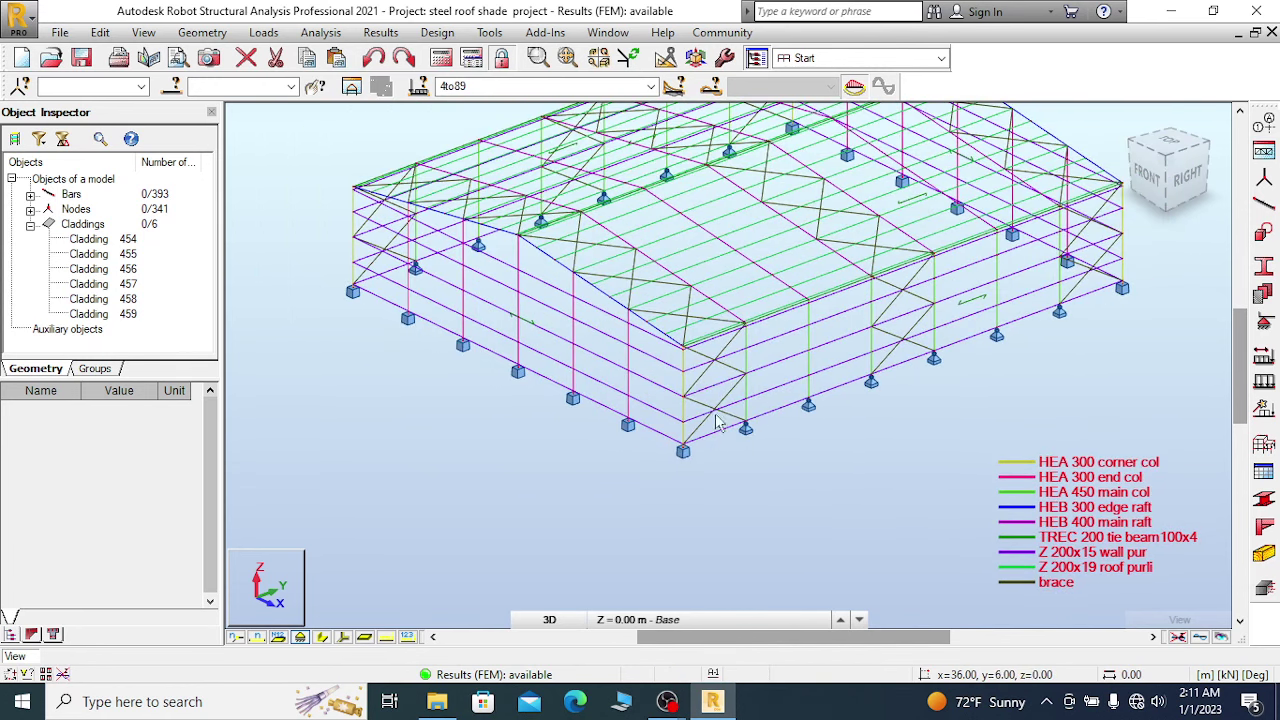
scroll(697, 388, "up", 2)
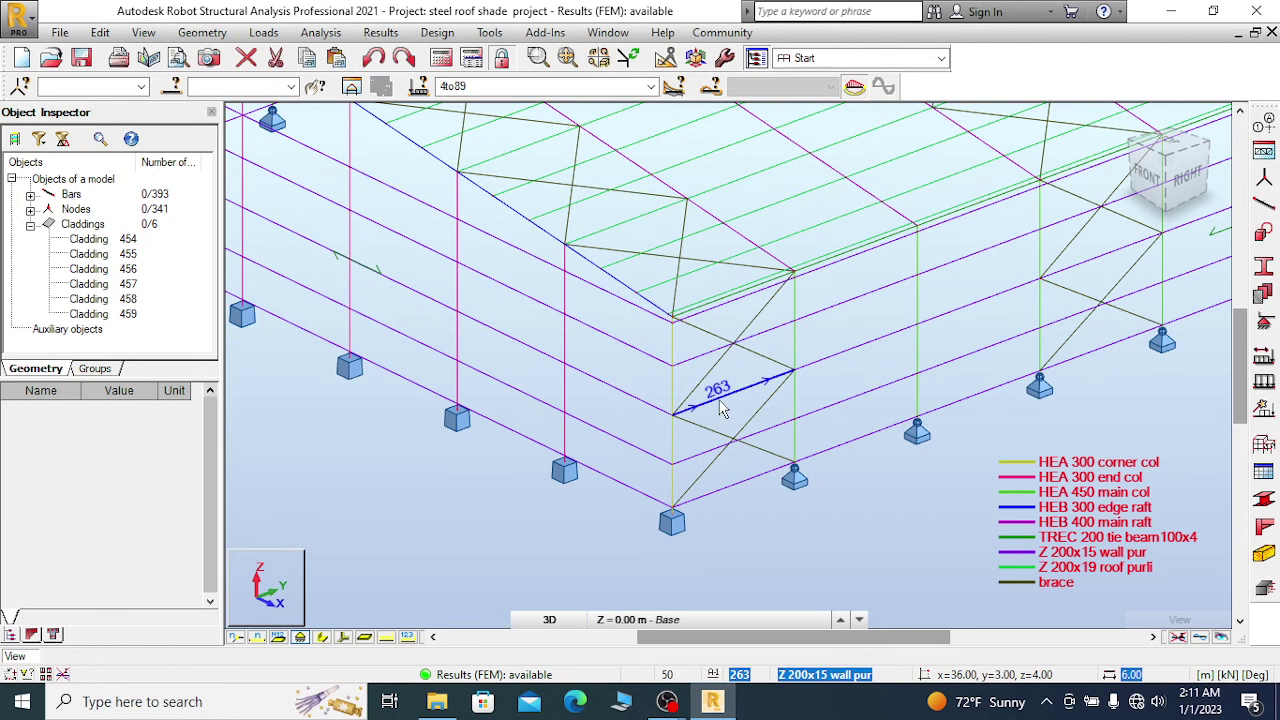
scroll(665, 468, "down", 2)
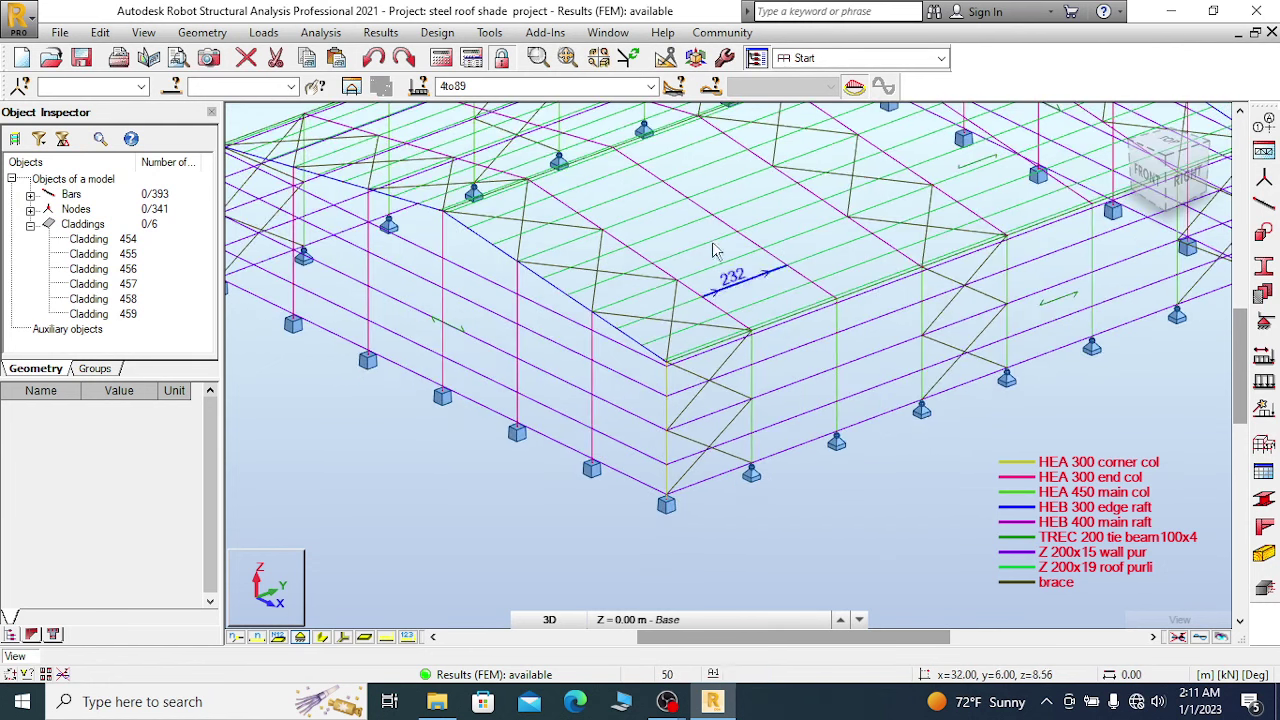
Isolate the near HEB 400 main rafter of the first inner frame in a separate view and leave that view.
scroll(713, 250, "up", 2)
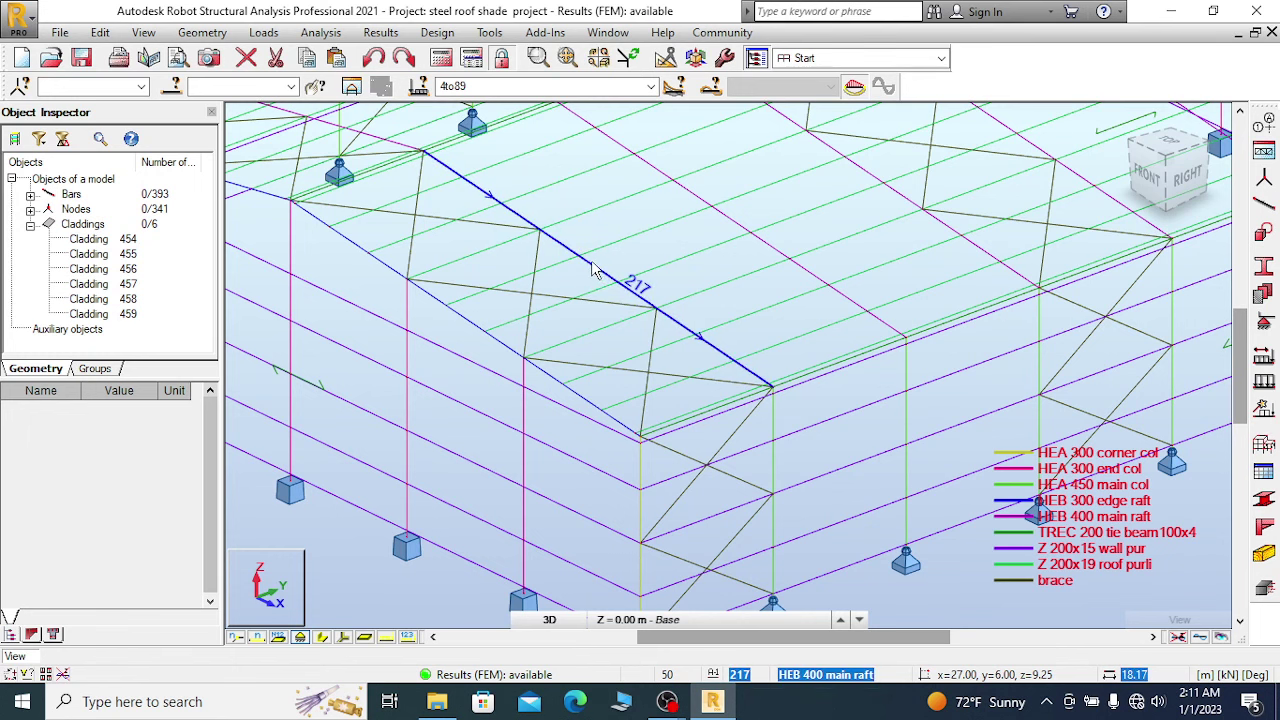
left_click(632, 284)
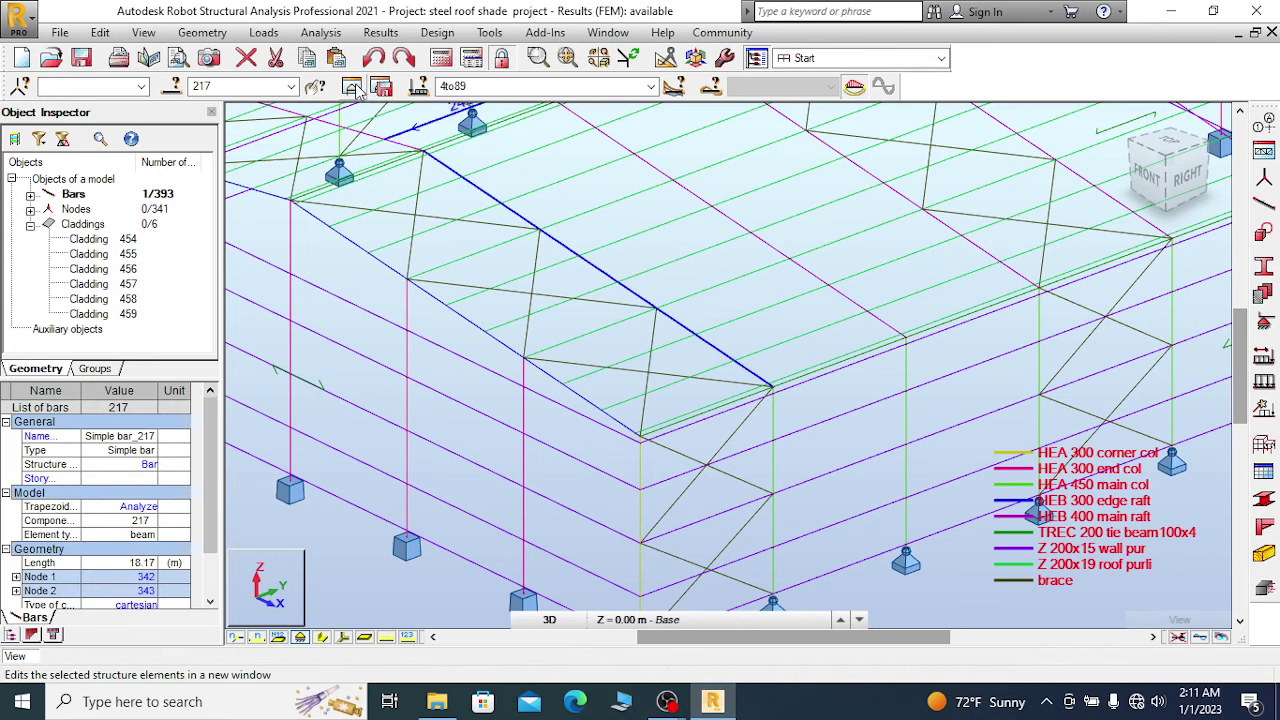
left_click(381, 86)
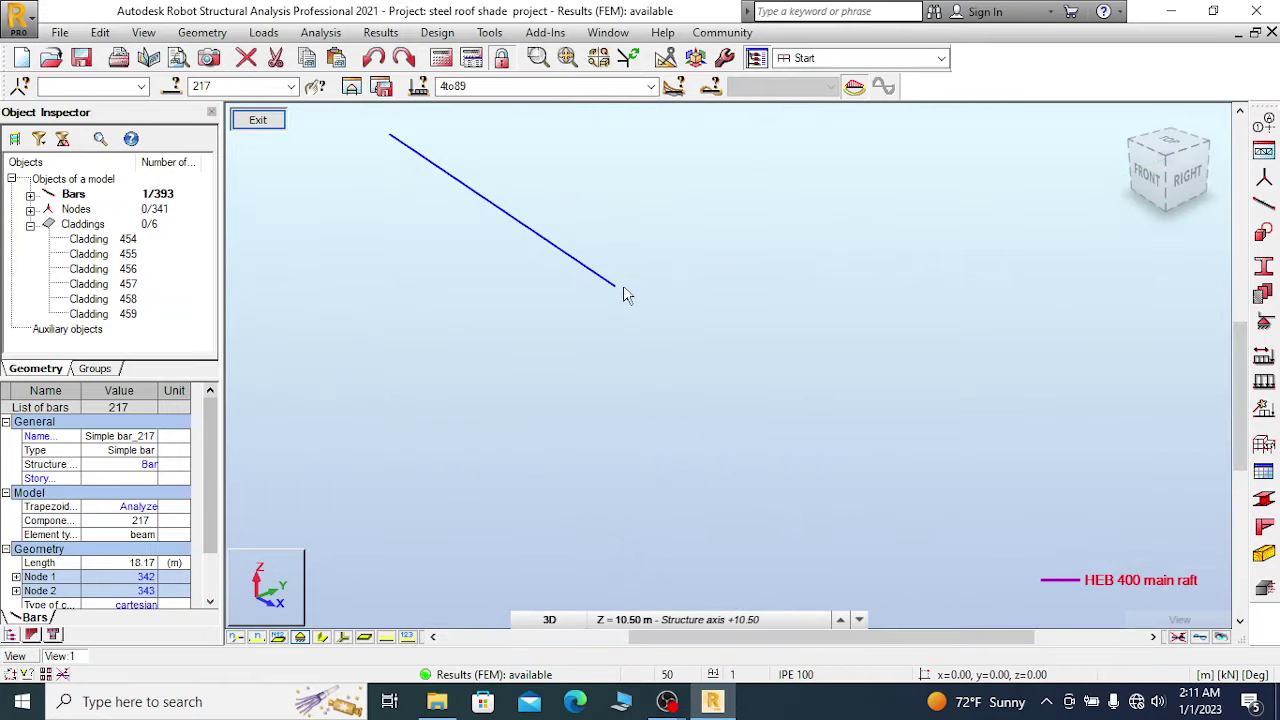
scroll(669, 354, "down", 2)
scroll(500, 224, "up", 3)
scroll(561, 237, "up", 1)
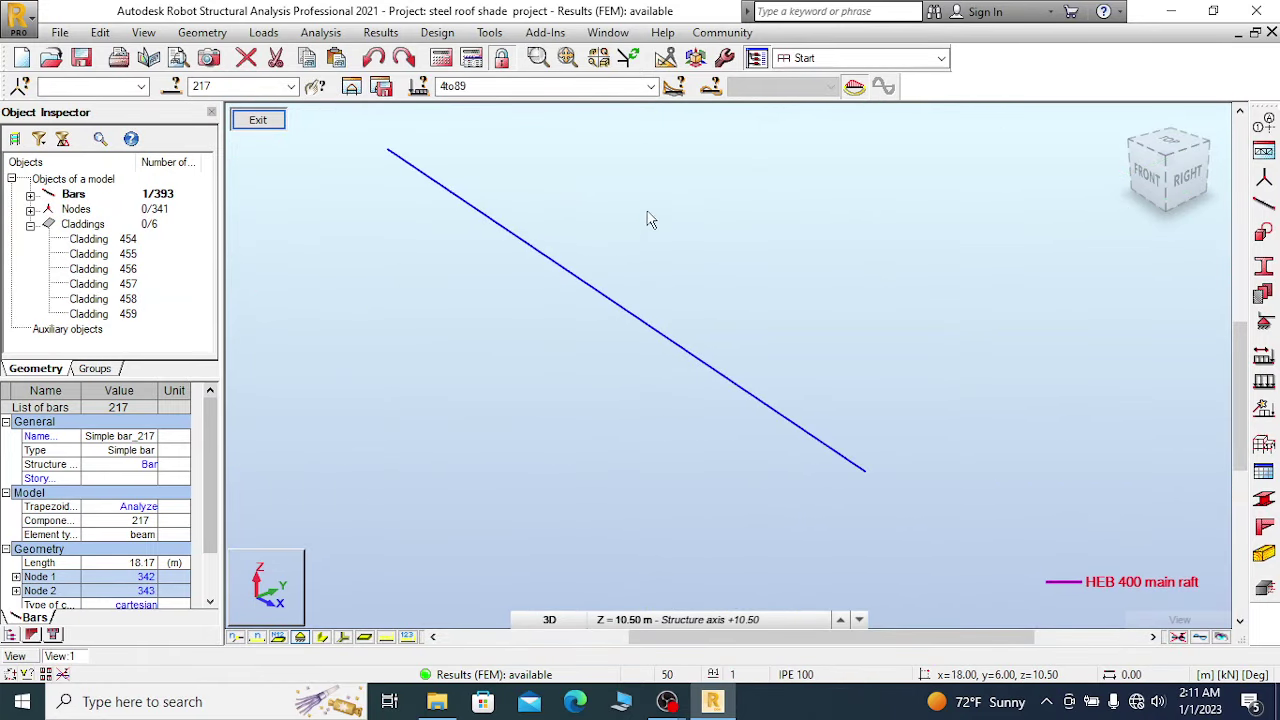
scroll(648, 218, "down", 2)
left_click(650, 245)
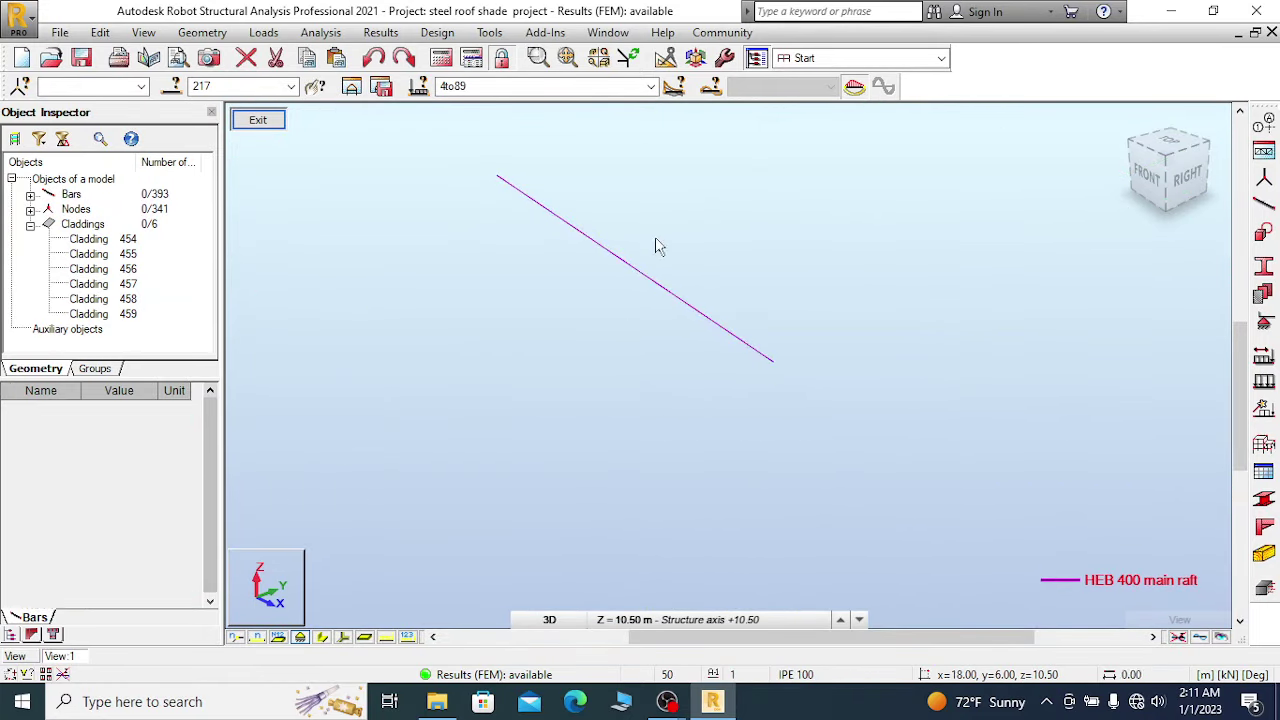
left_click(258, 119)
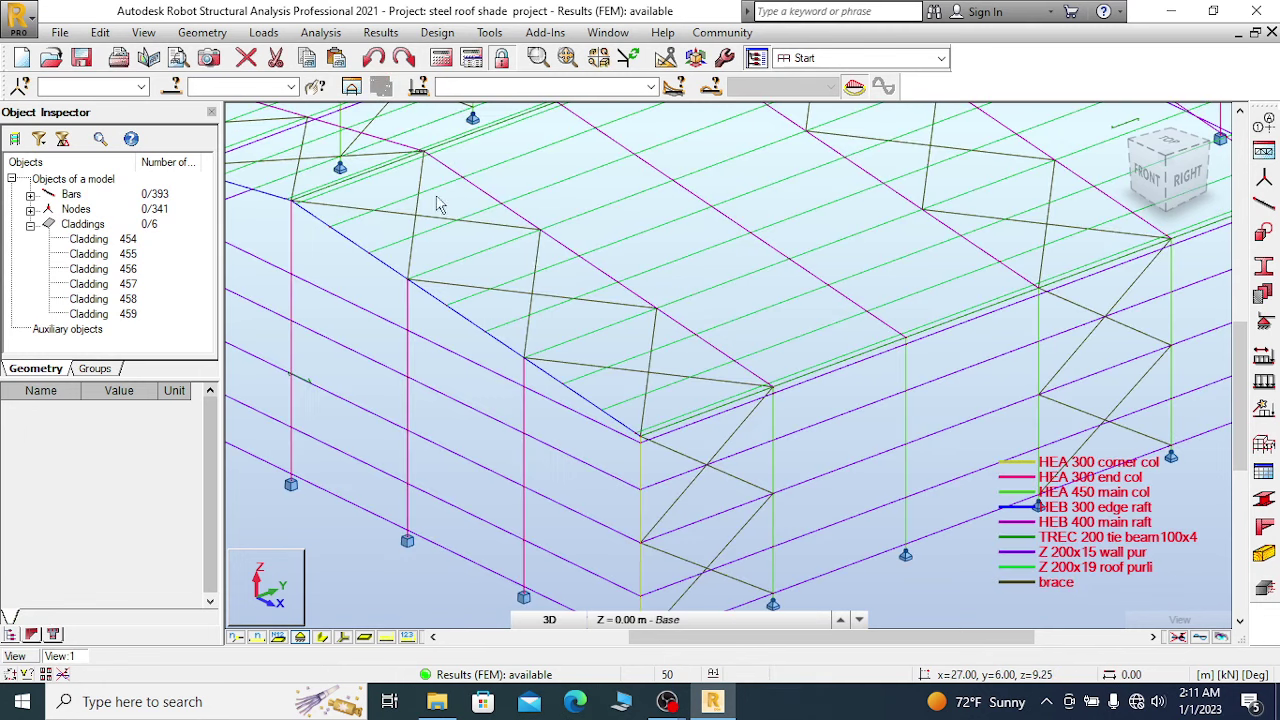
Isolate the first inner frame's two HEB 400 main rafters and two HEA 450 main columns in a separate view.
left_click(757, 375)
left_click(775, 373)
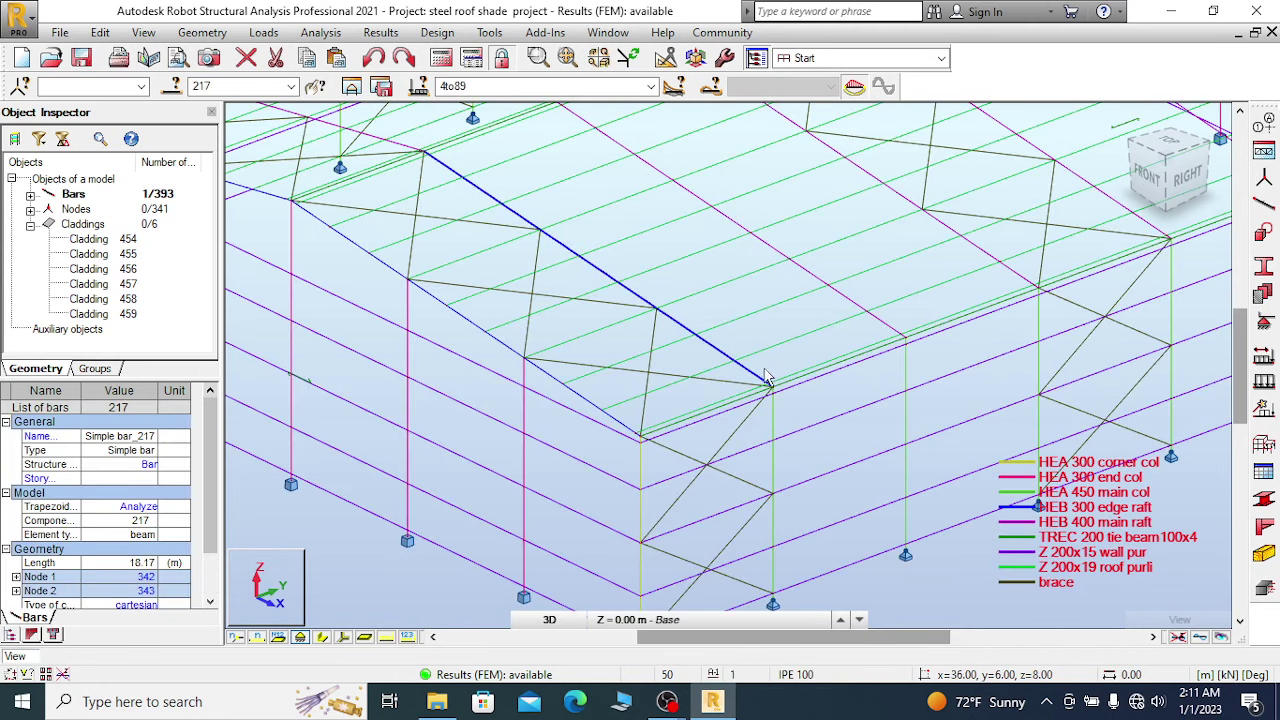
left_click(776, 435, "ctrl")
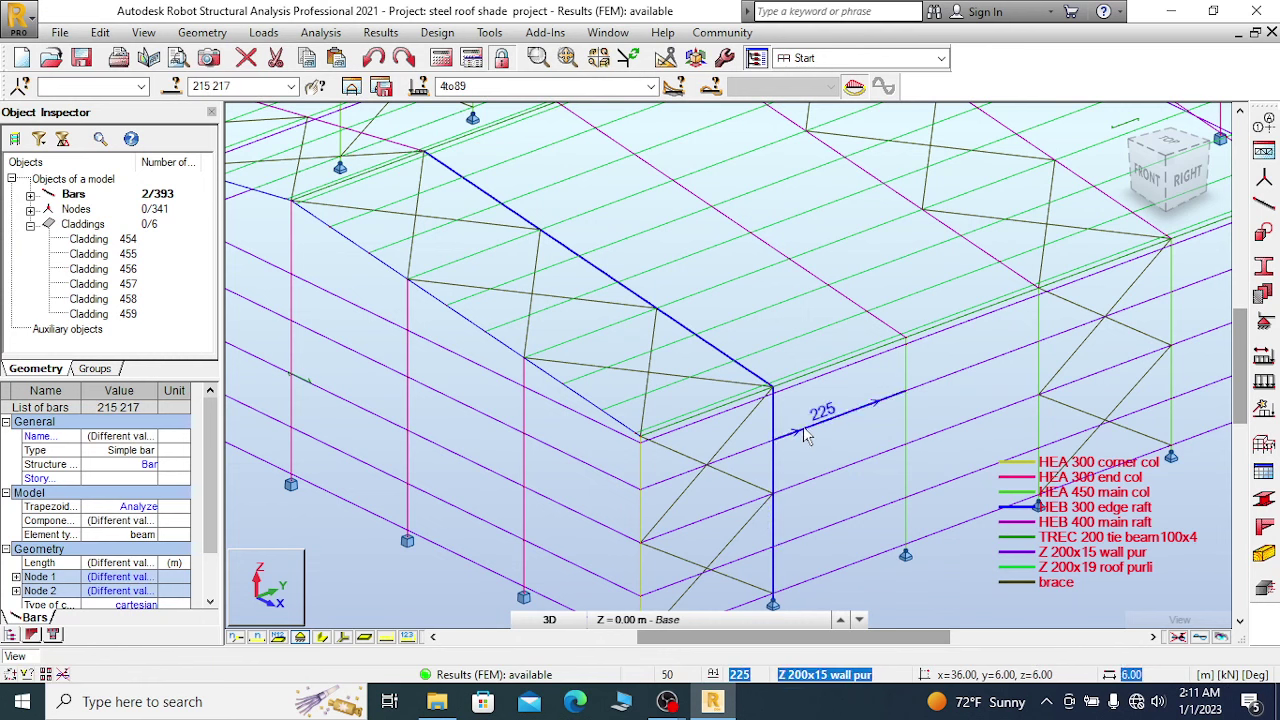
scroll(806, 435, "down", 5)
scroll(604, 307, "up", 6)
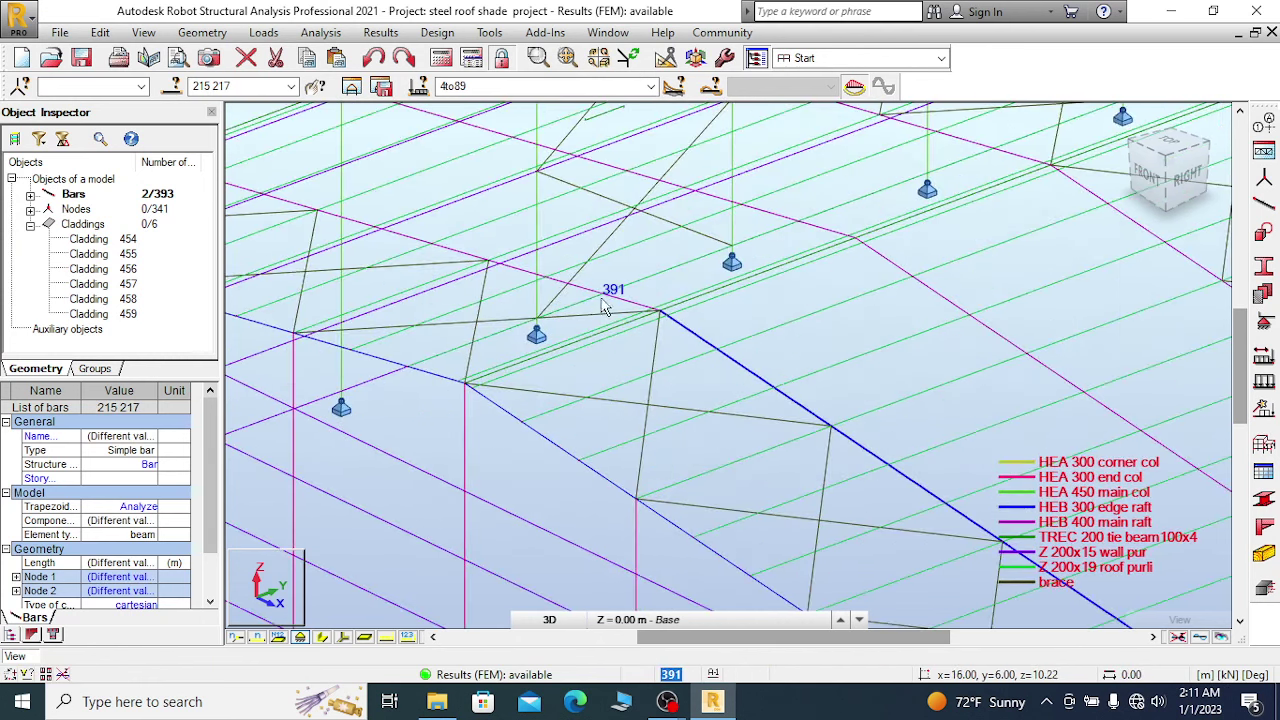
left_click(590, 296, "ctrl")
scroll(723, 323, "down", 1)
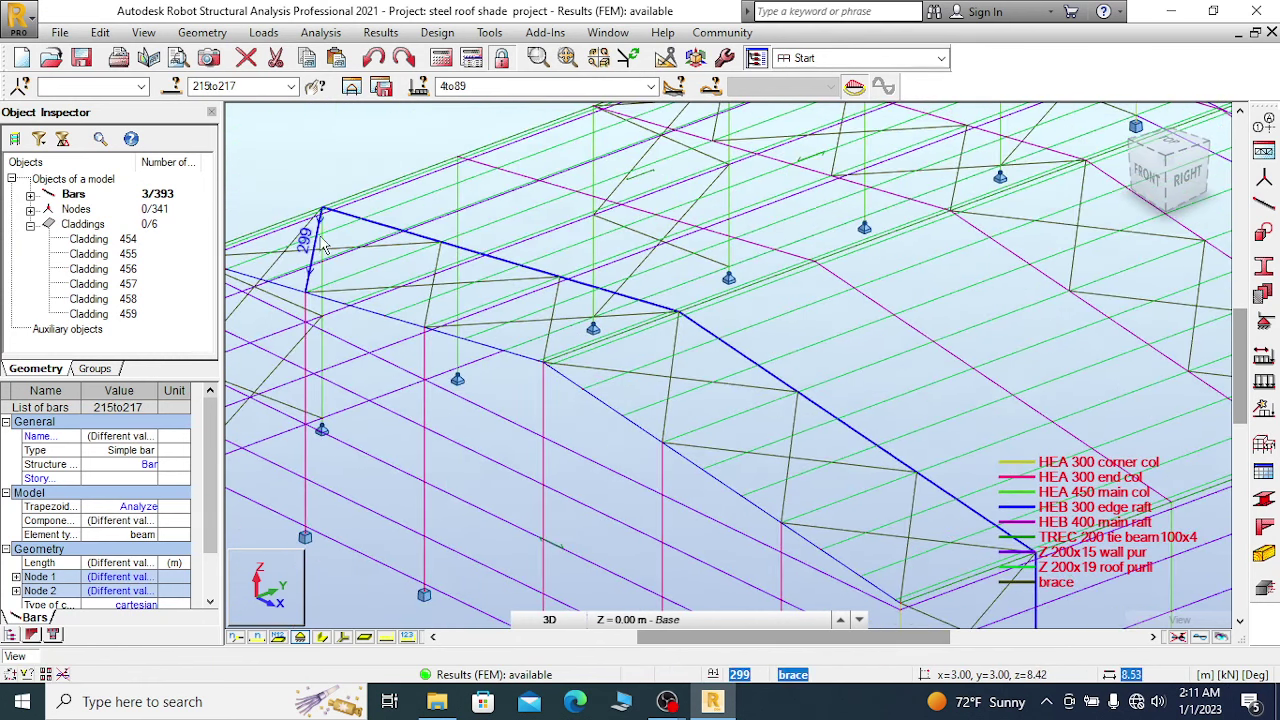
scroll(323, 247, "down", 3)
scroll(440, 330, "up", 4)
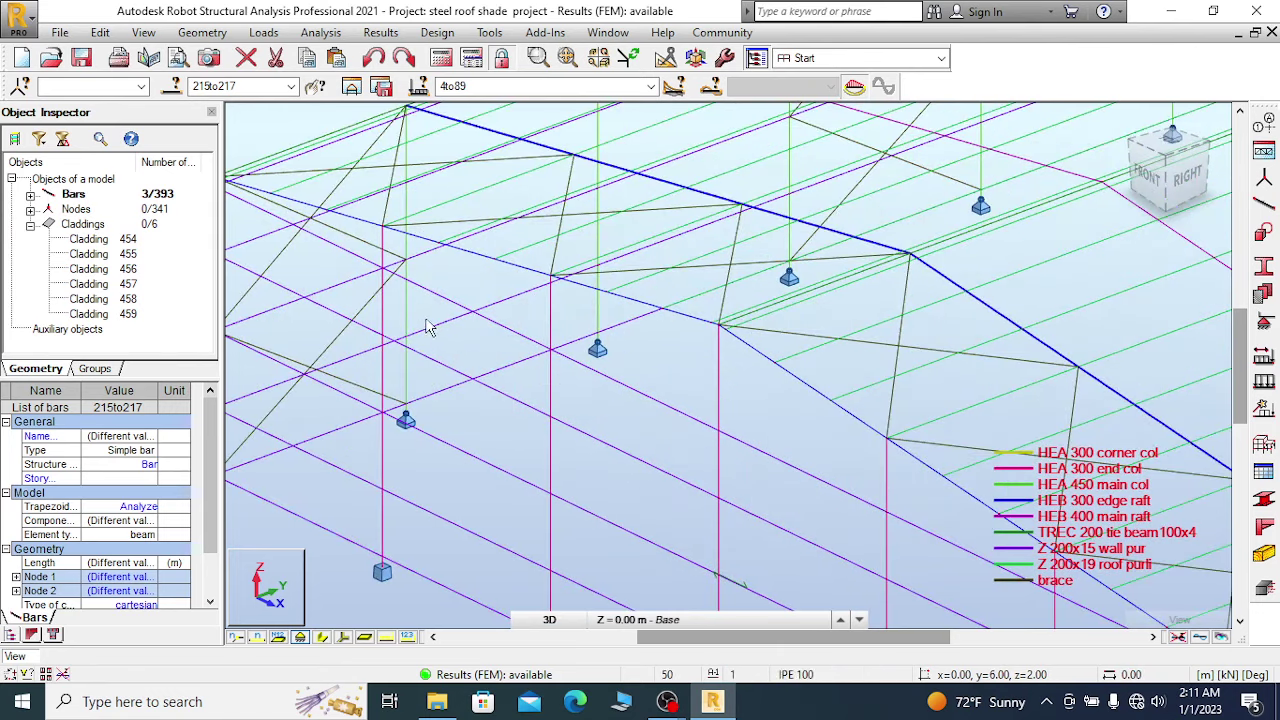
left_click(408, 306, "ctrl")
scroll(420, 226, "down", 2)
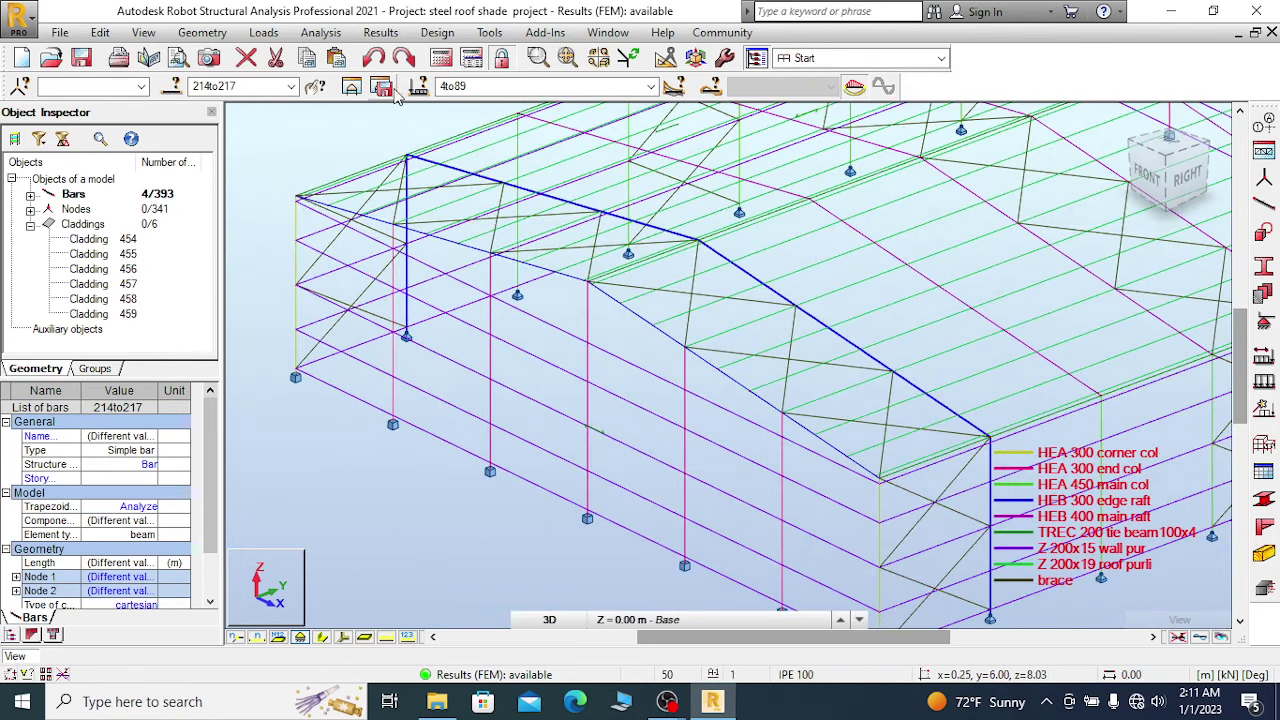
left_click(352, 87)
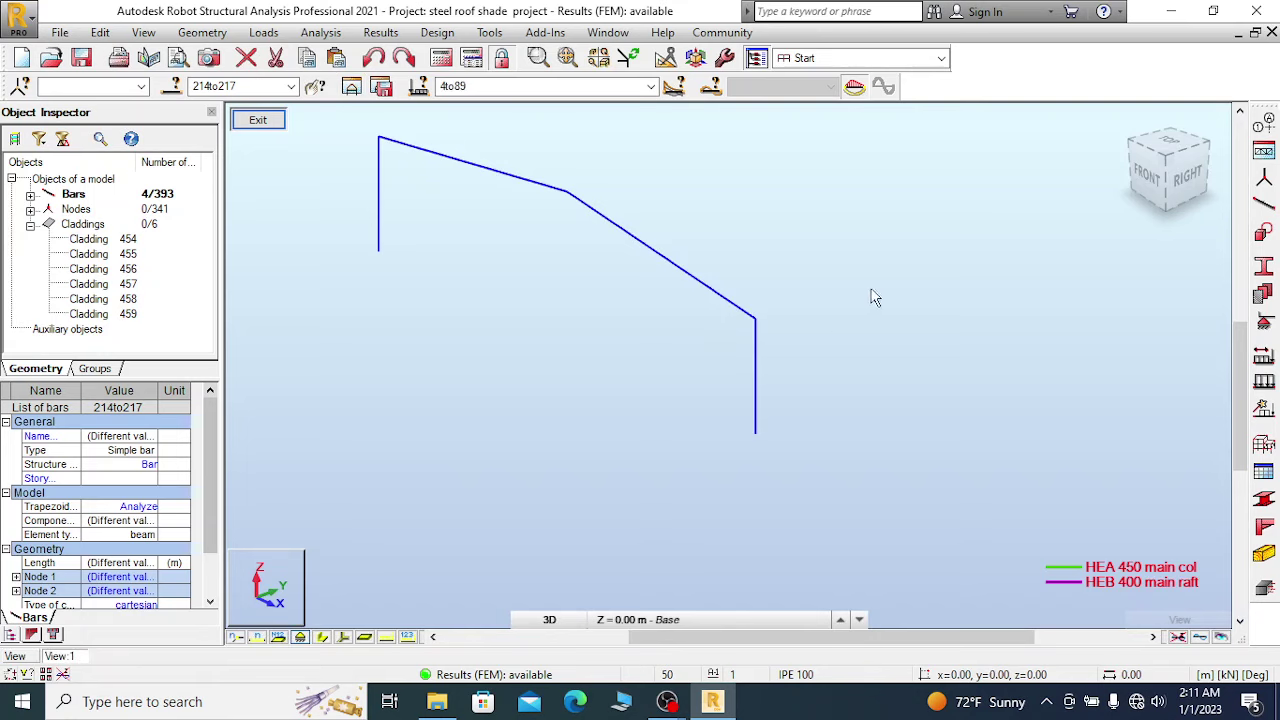
Display the My bending moment diagram on the isolated frame's bars.
scroll(831, 326, "down", 1)
scroll(800, 305, "up", 3)
scroll(800, 335, "down", 1)
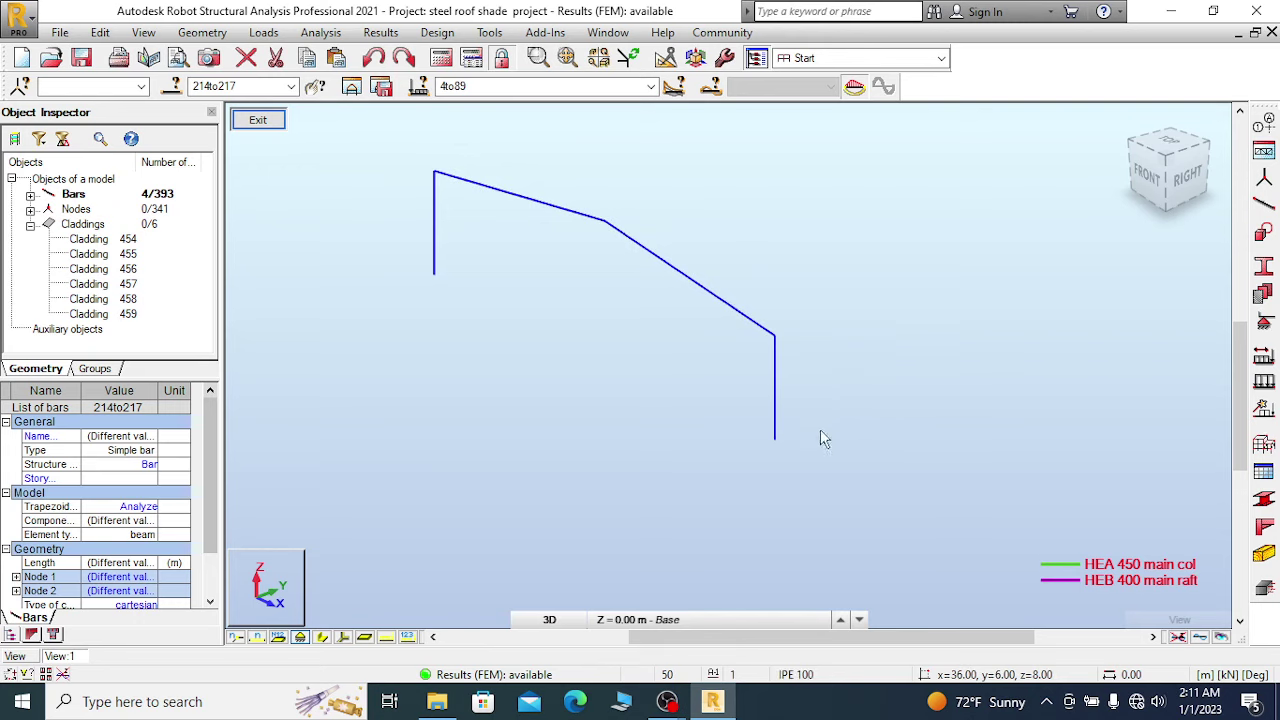
scroll(820, 440, "up", 1)
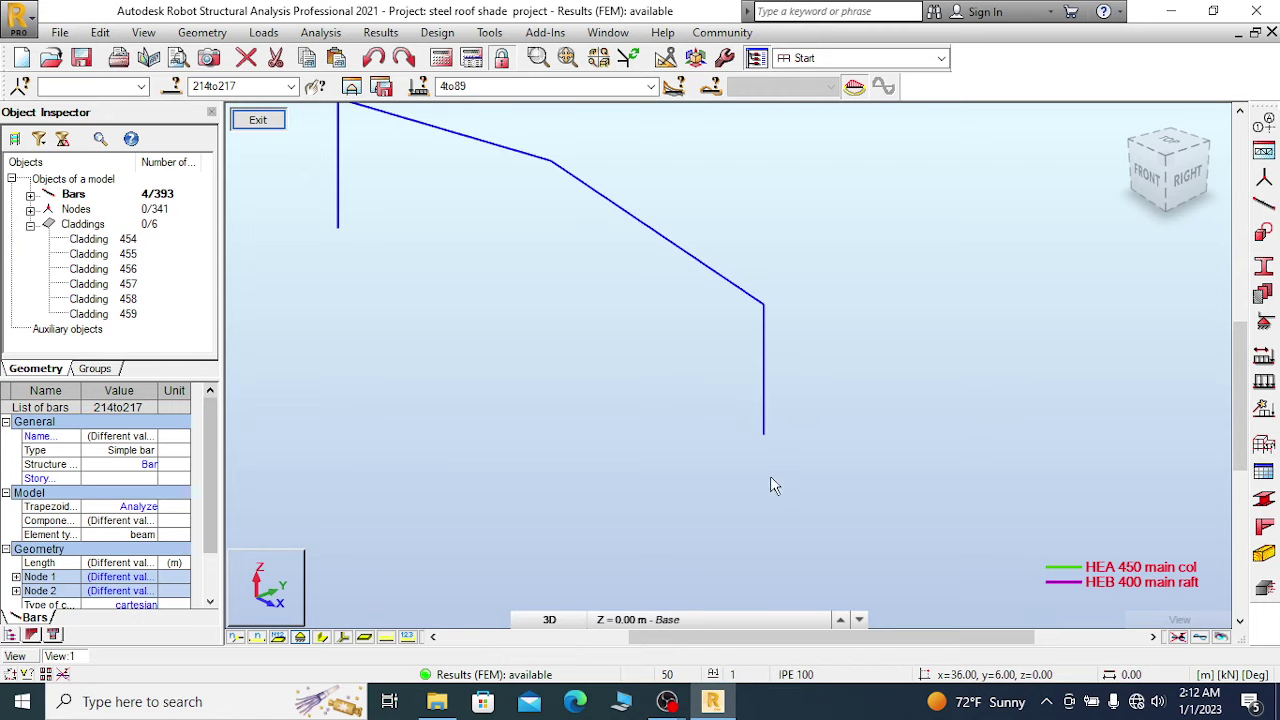
scroll(846, 357, "down", 1)
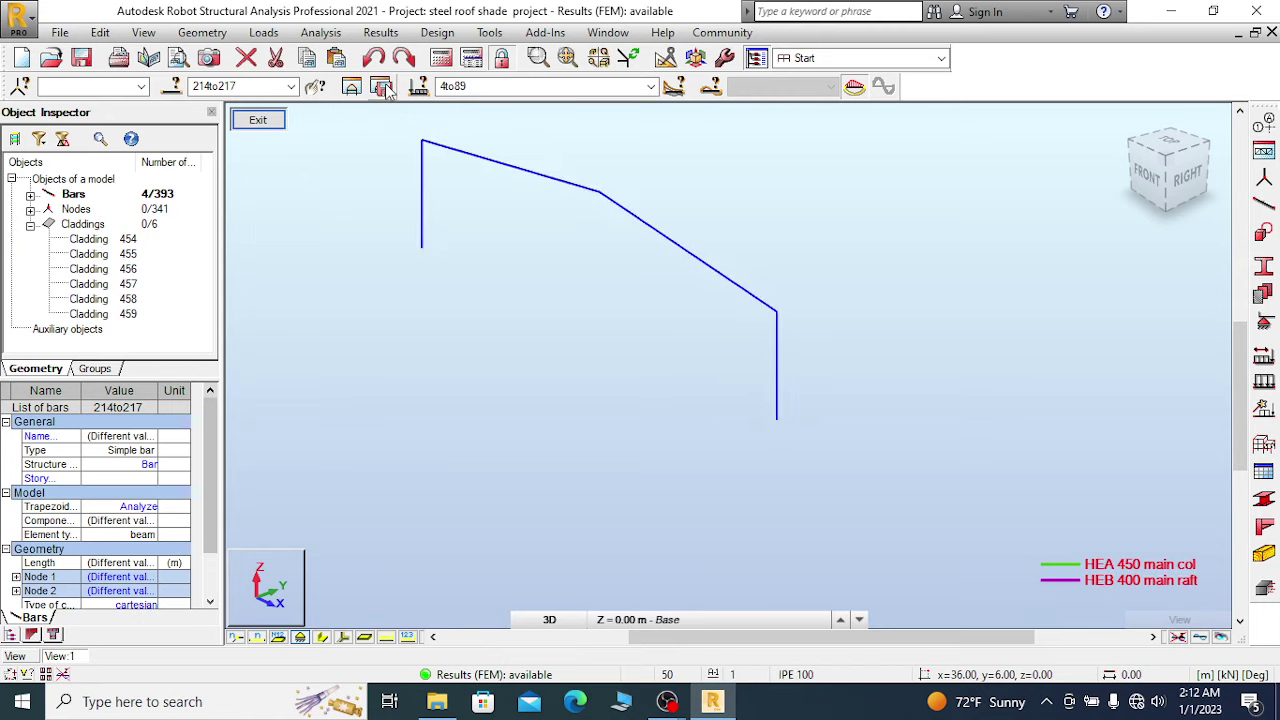
left_click(384, 34)
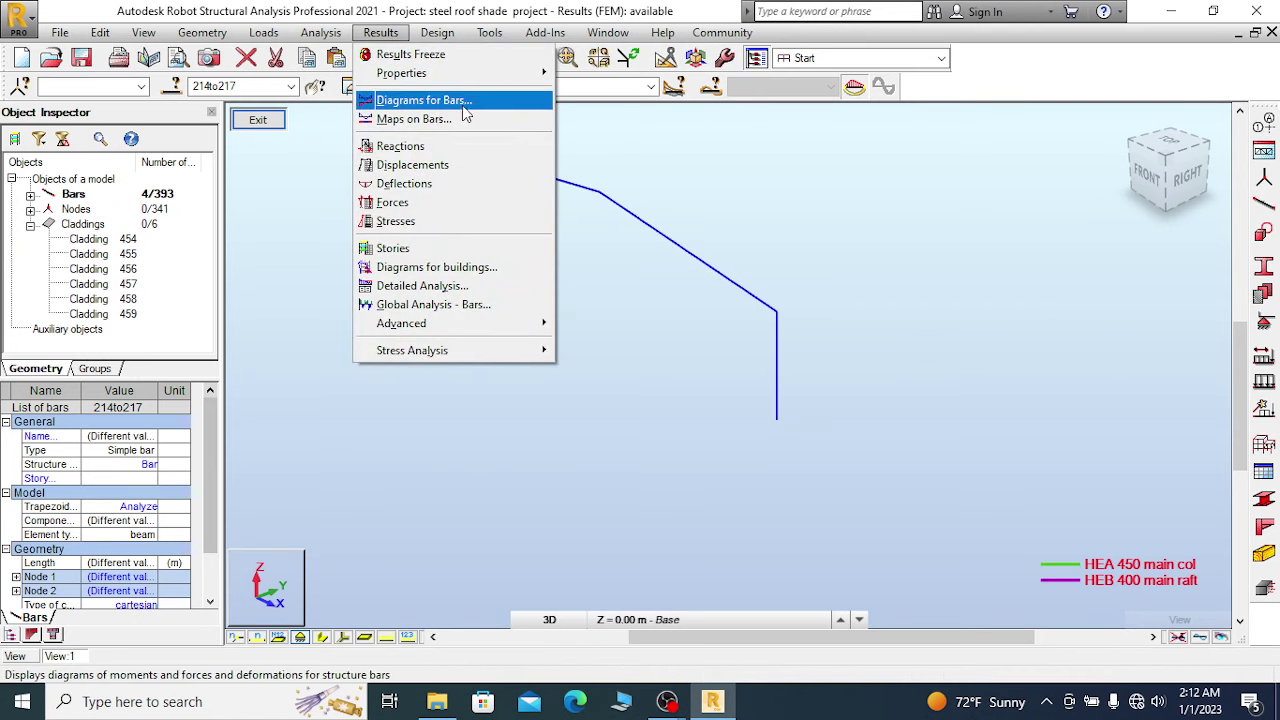
left_click(420, 100)
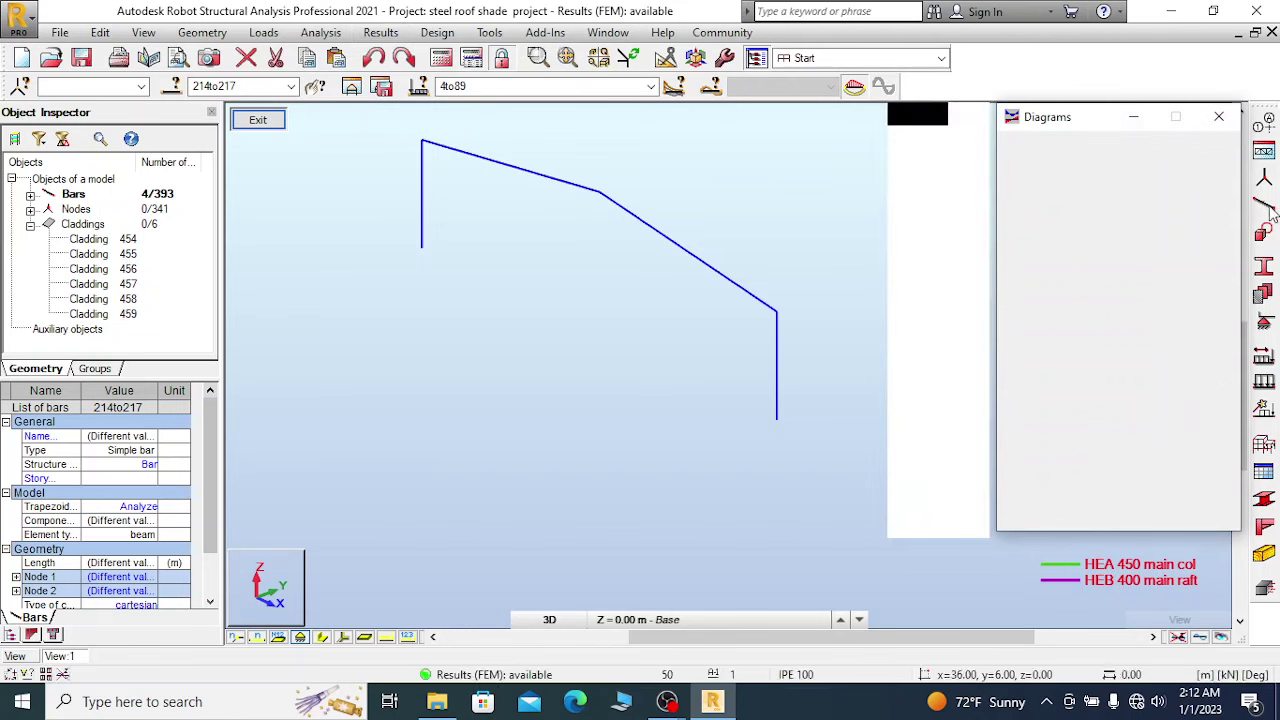
left_click_drag(1089, 119, 1041, 109)
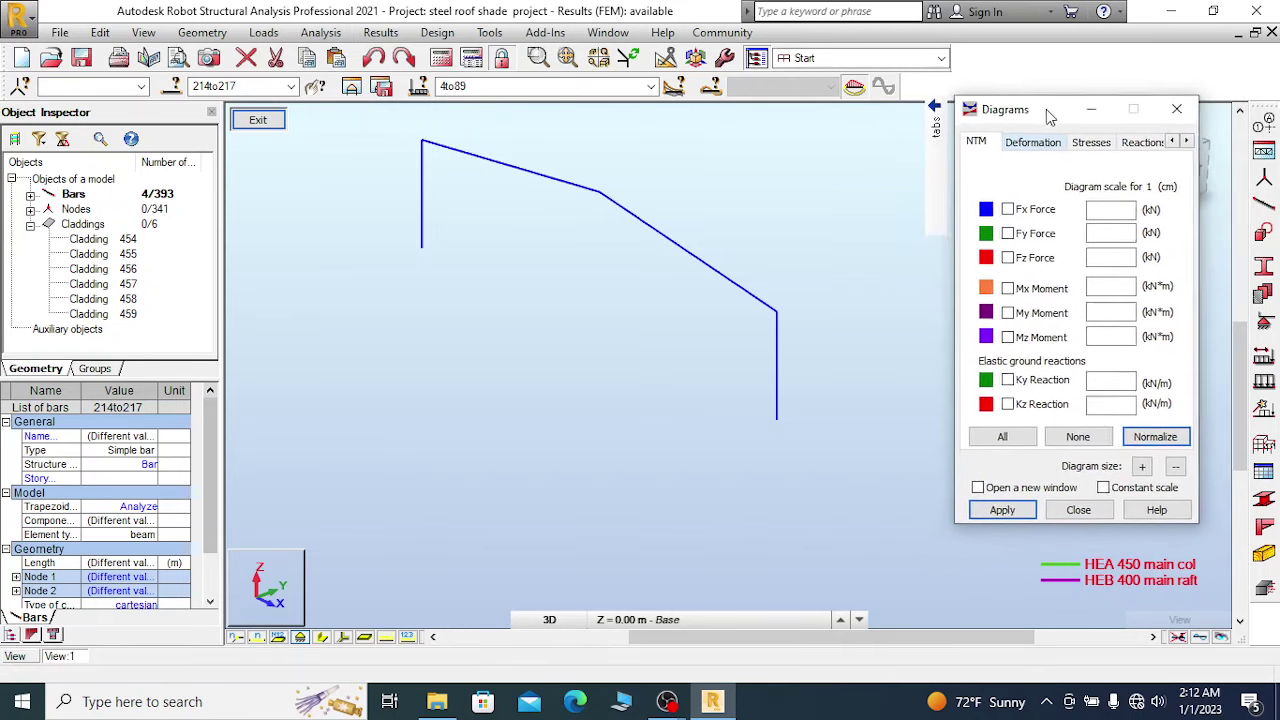
mouse_move(928, 128)
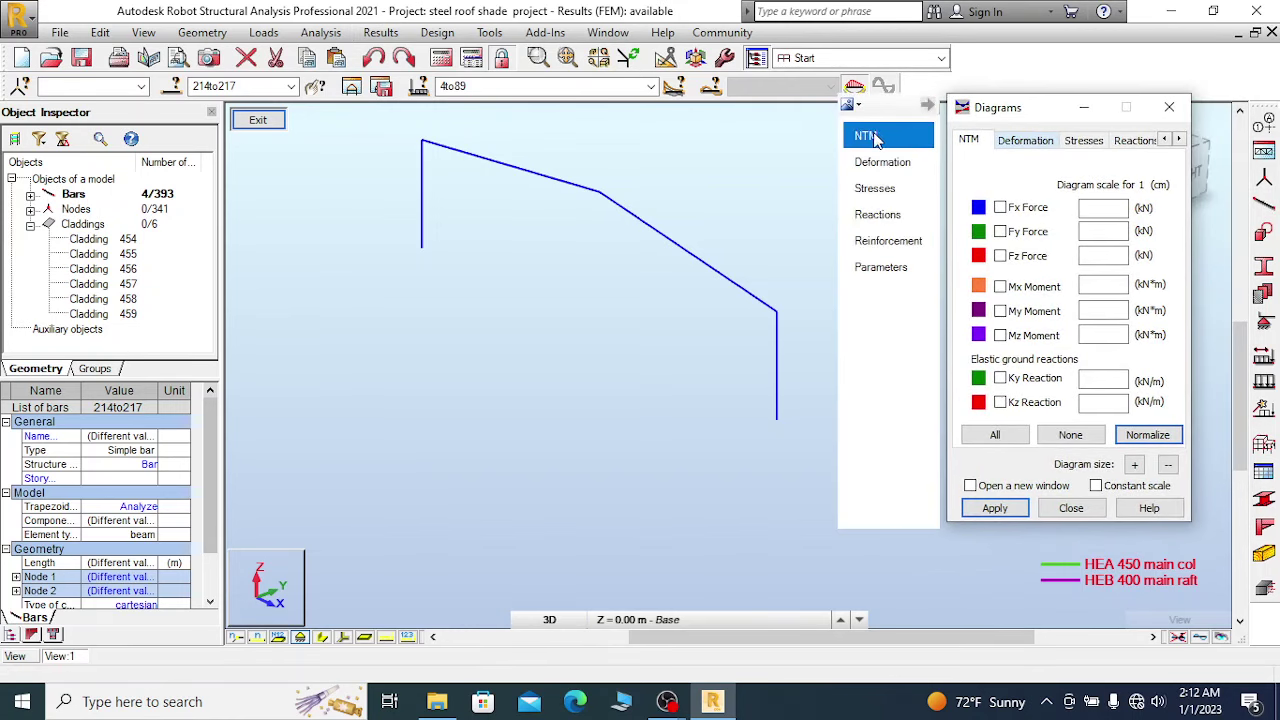
left_click(873, 138)
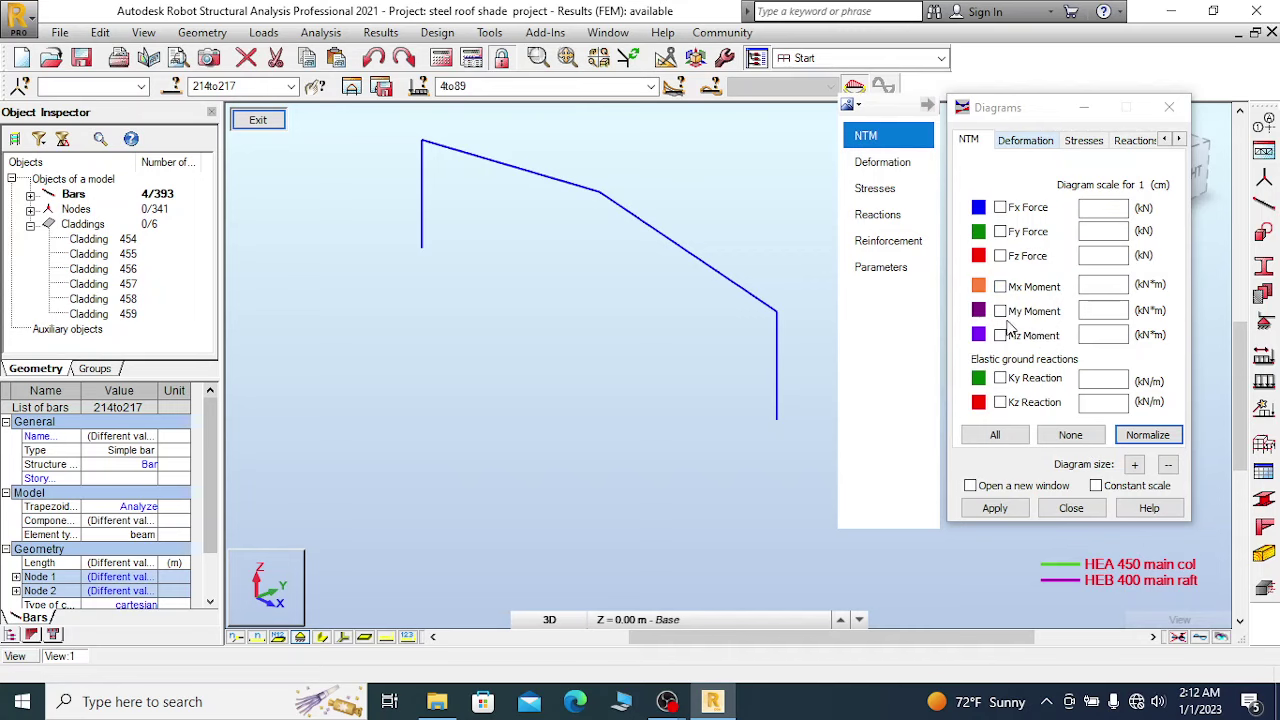
left_click(1001, 311)
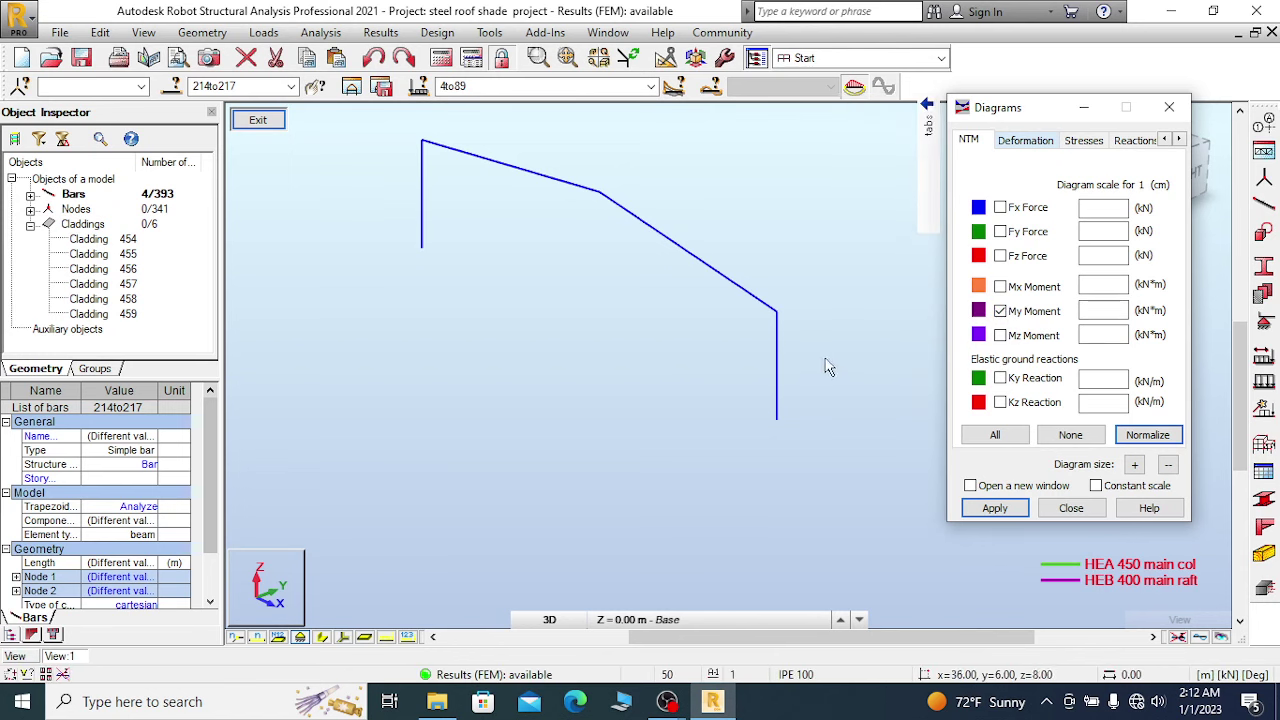
left_click(1009, 506)
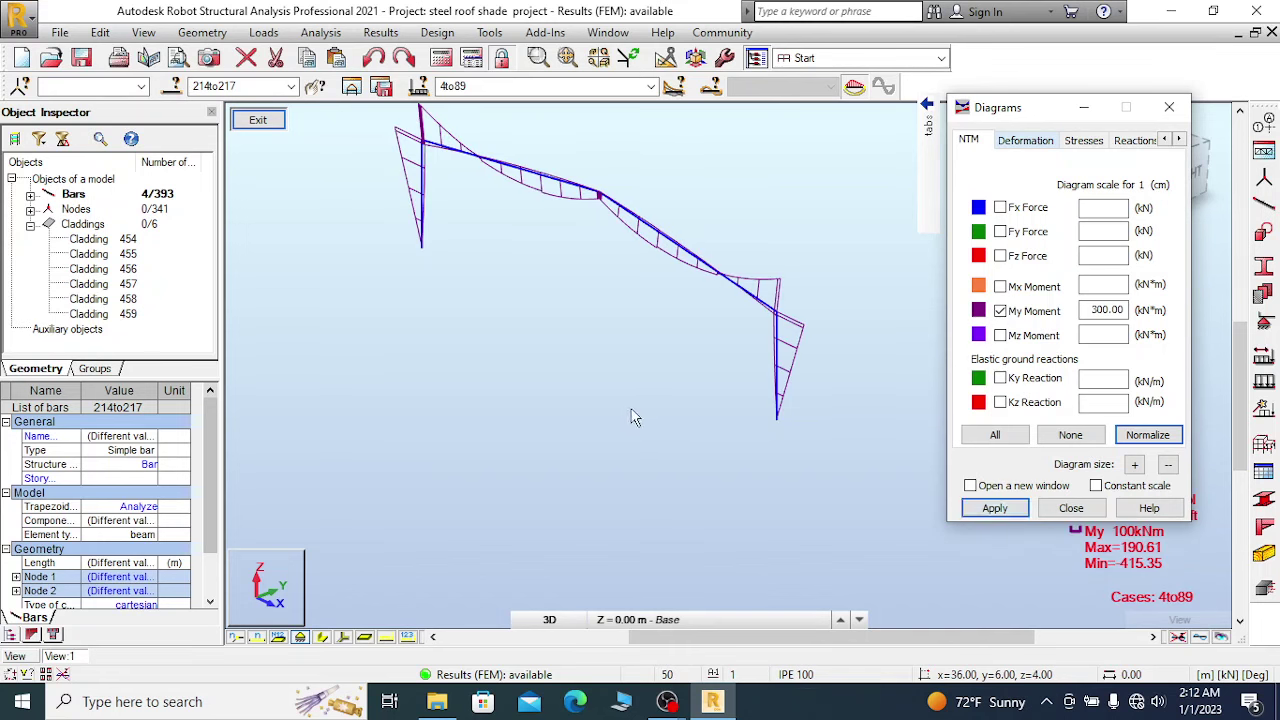
Describe the moment diagram with text values at local extremes and inspect the labels along the rafter and at the eaves.
middle_click_drag(785, 333, 632, 264)
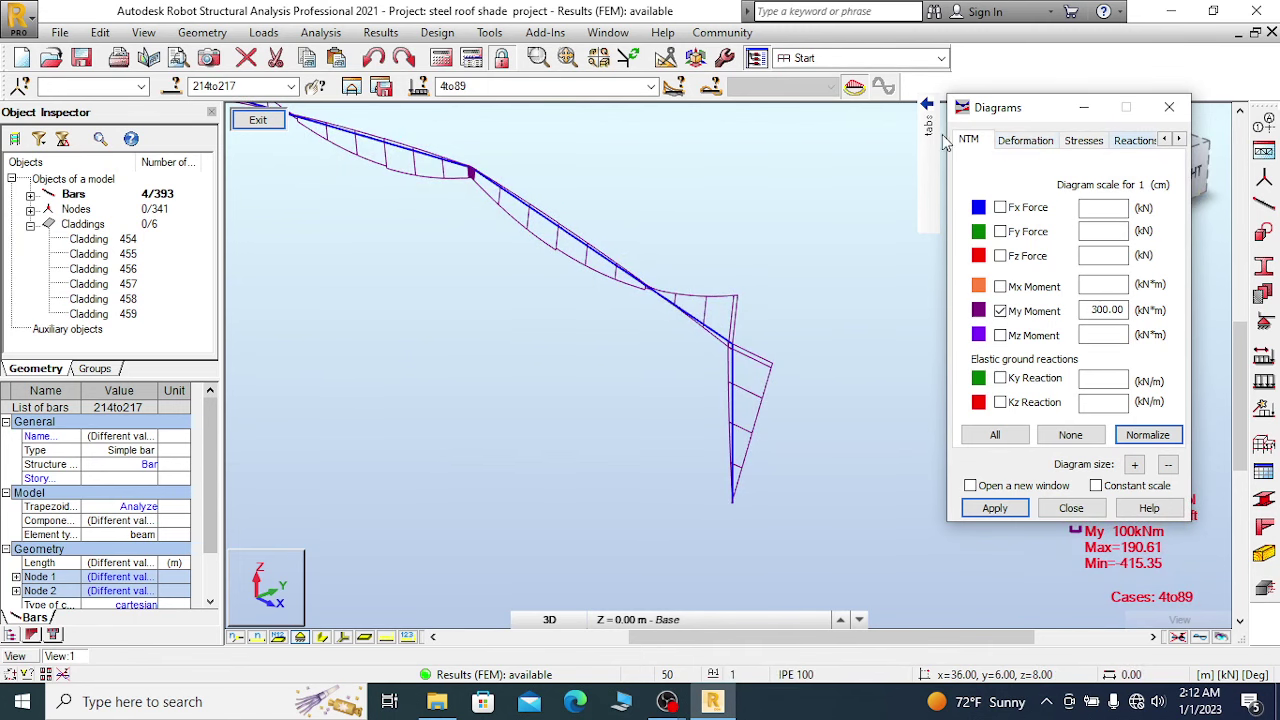
mouse_move(930, 135)
left_click(880, 268)
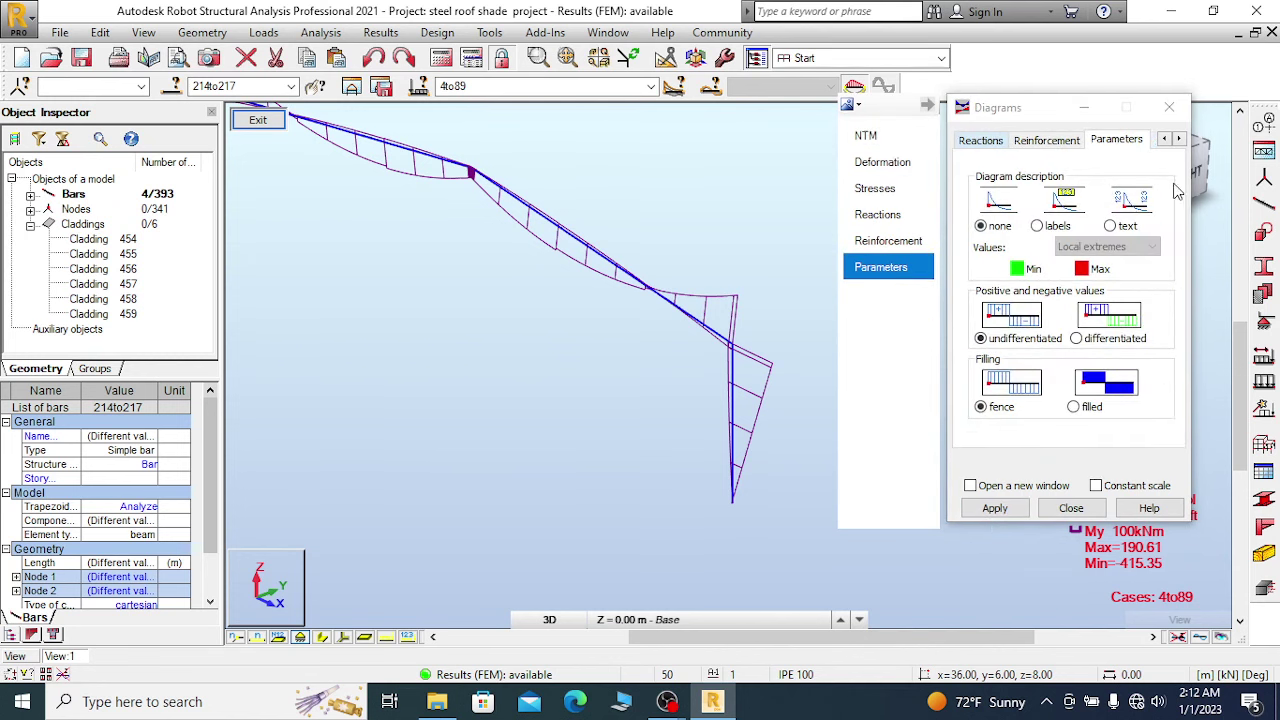
left_click(1112, 226)
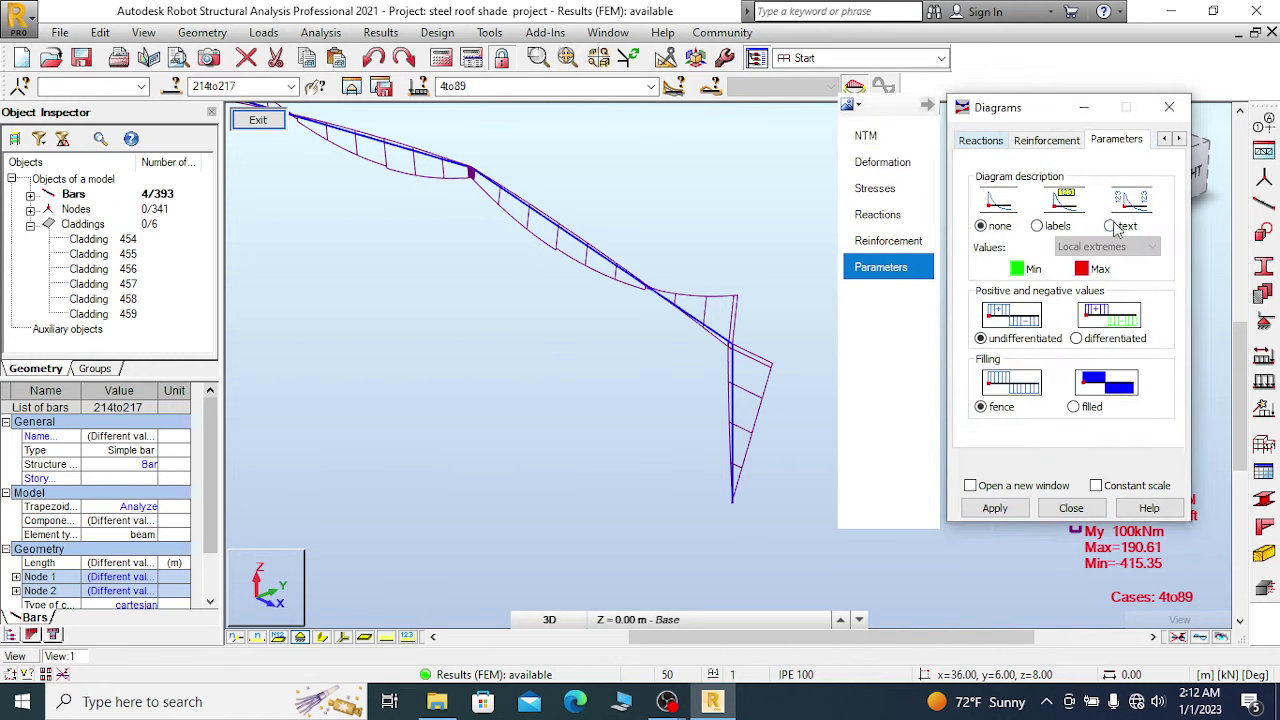
left_click(1007, 512)
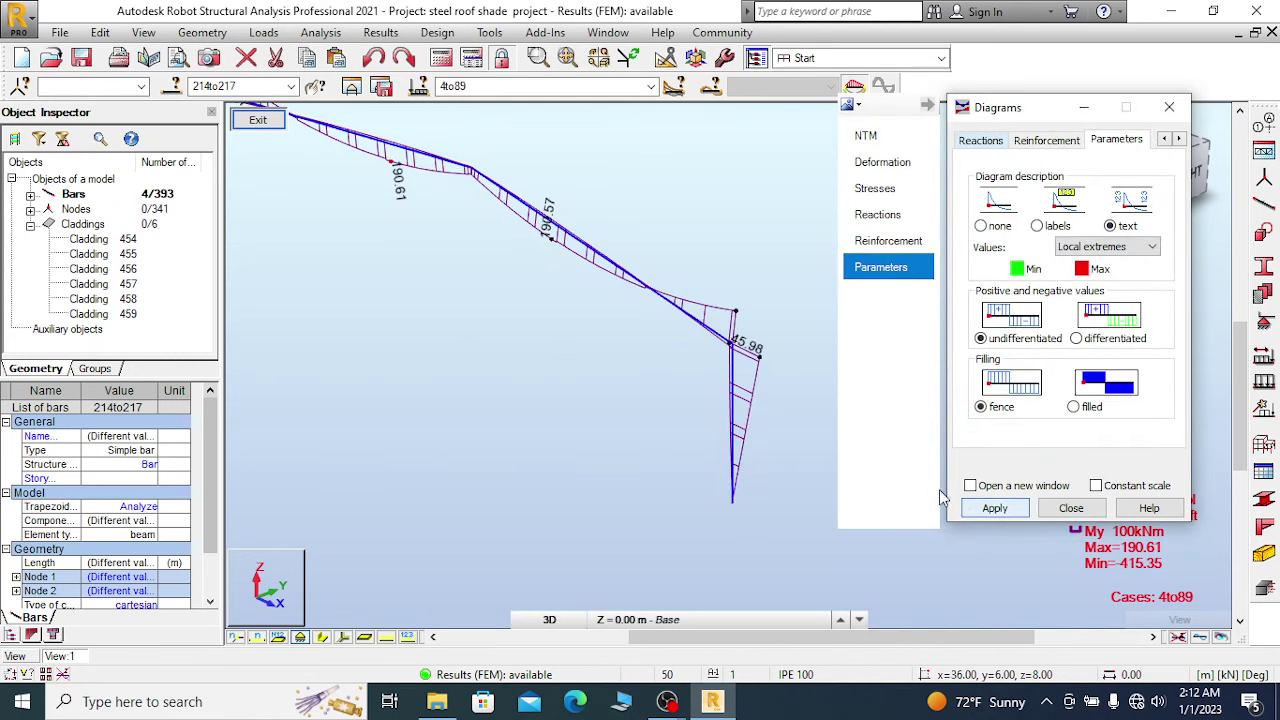
scroll(680, 270, "up", 4)
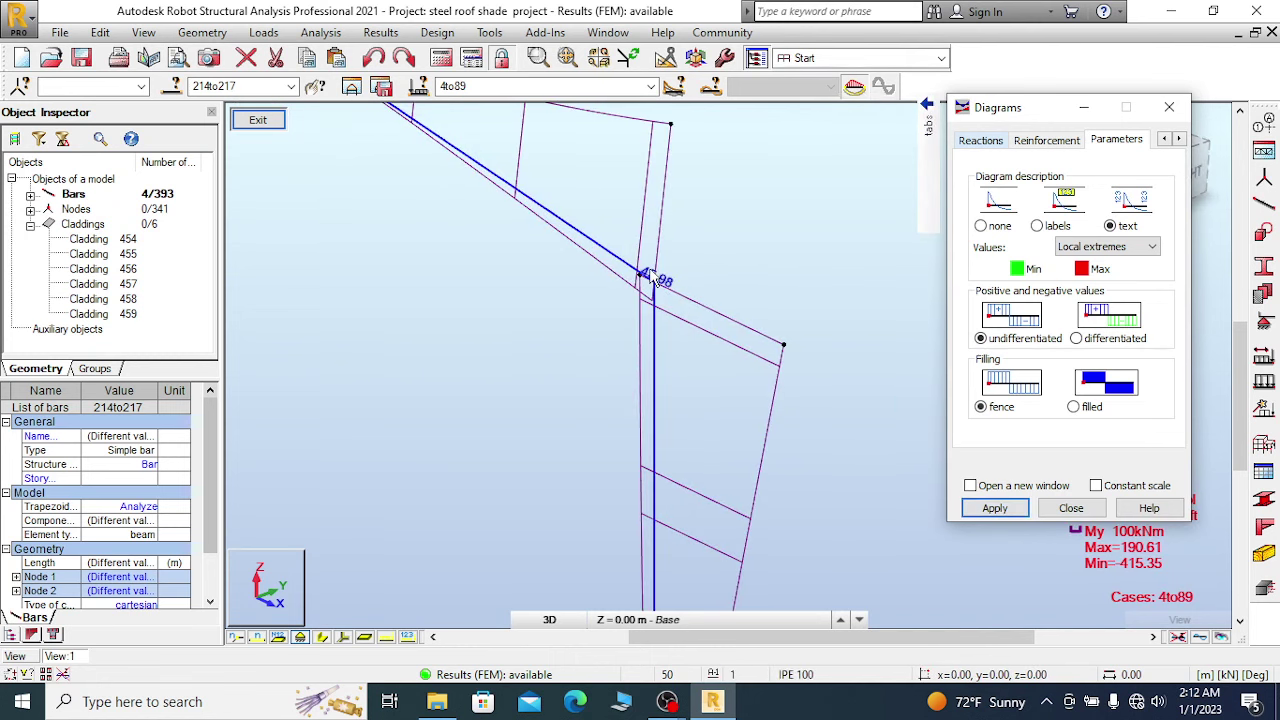
scroll(655, 283, "down", 3)
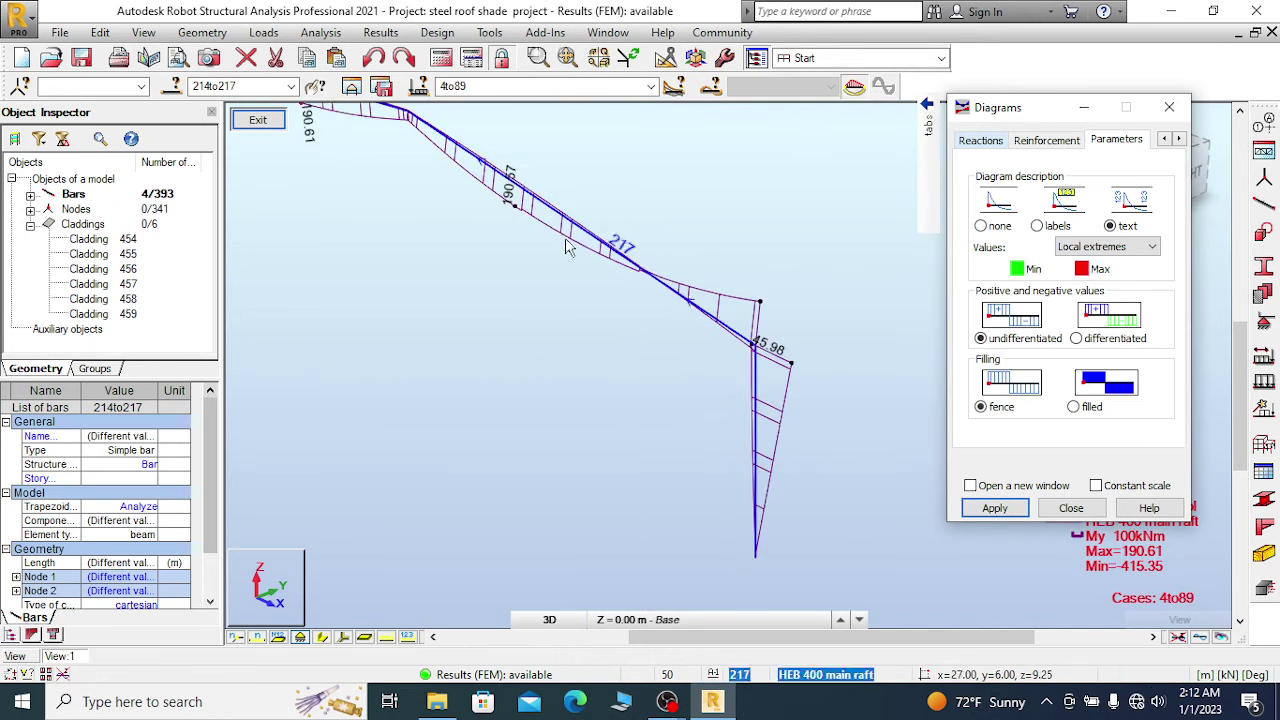
scroll(567, 248, "up", 4)
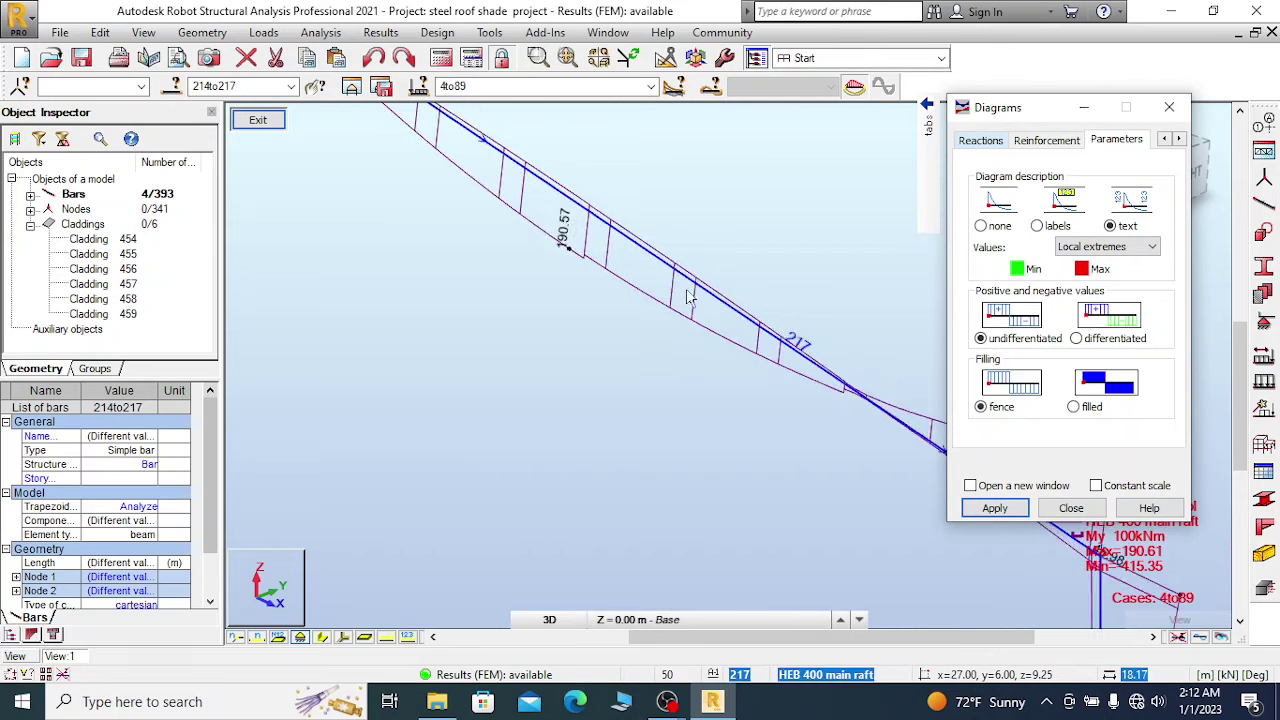
scroll(688, 296, "down", 5)
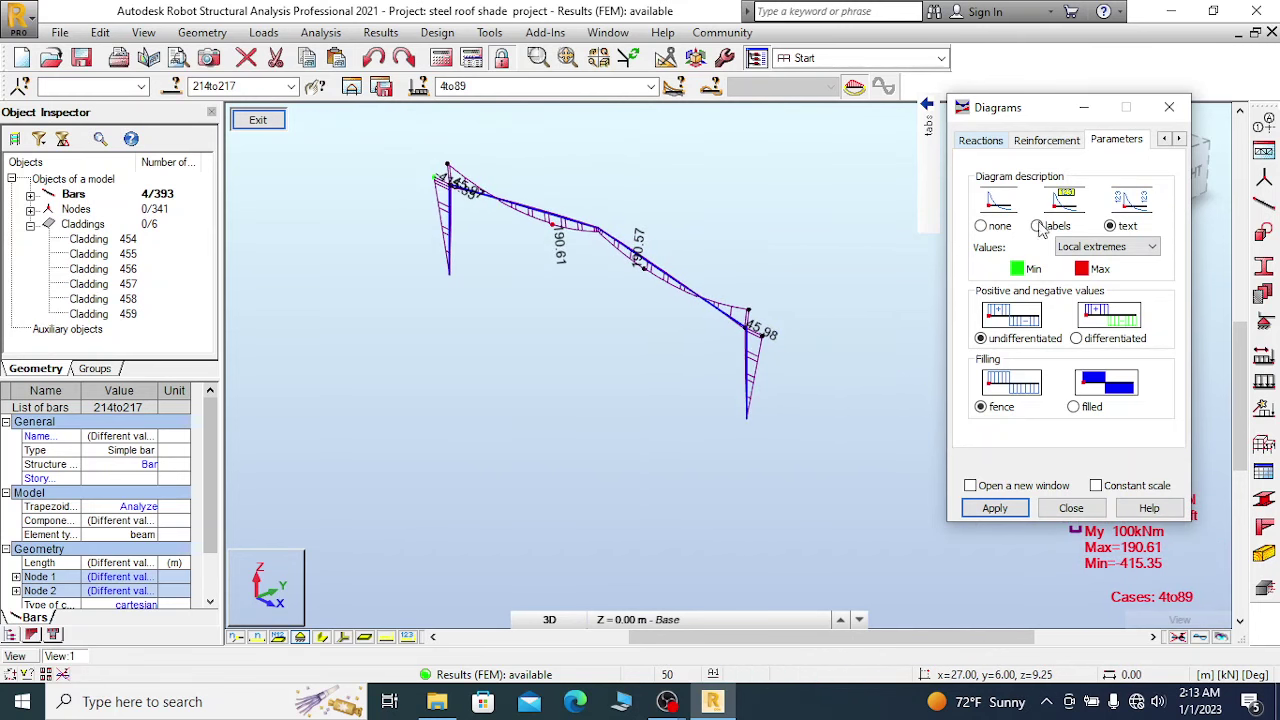
Replace the My diagram on the frame with the Mz moment diagram, followed by the Mx moment diagram alone.
mouse_move(916, 138)
left_click(878, 142)
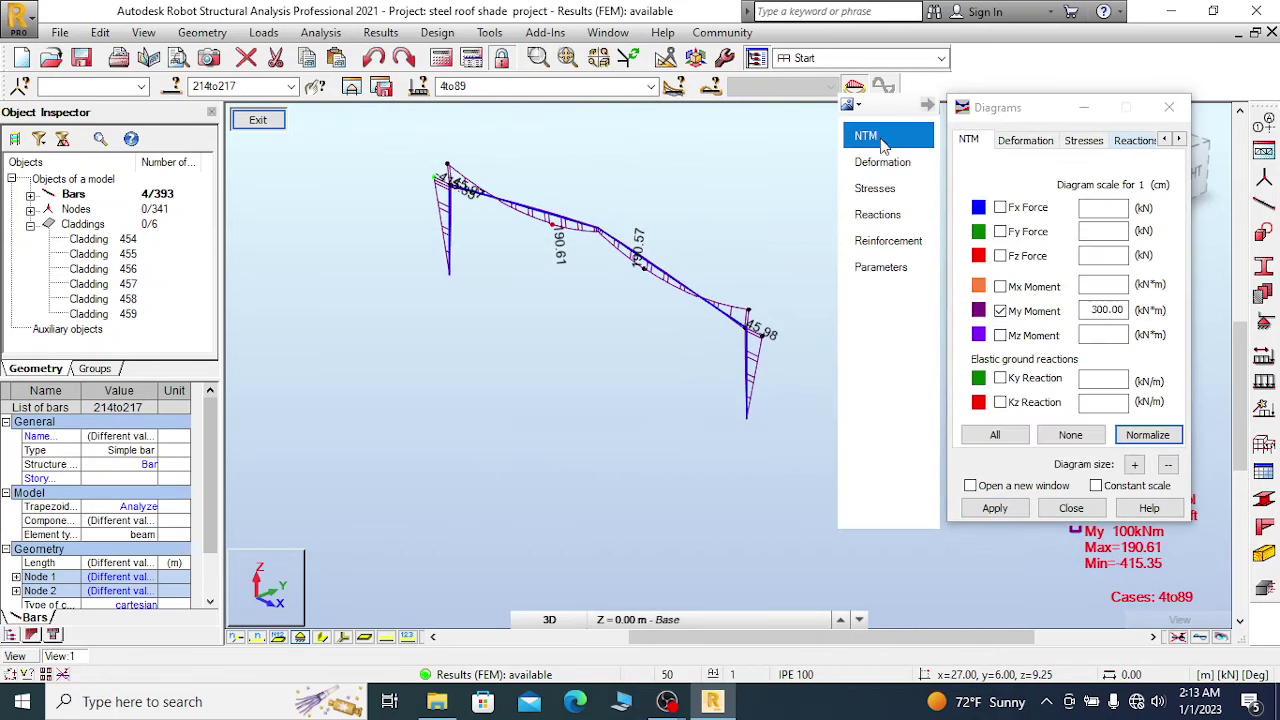
left_click(1001, 312)
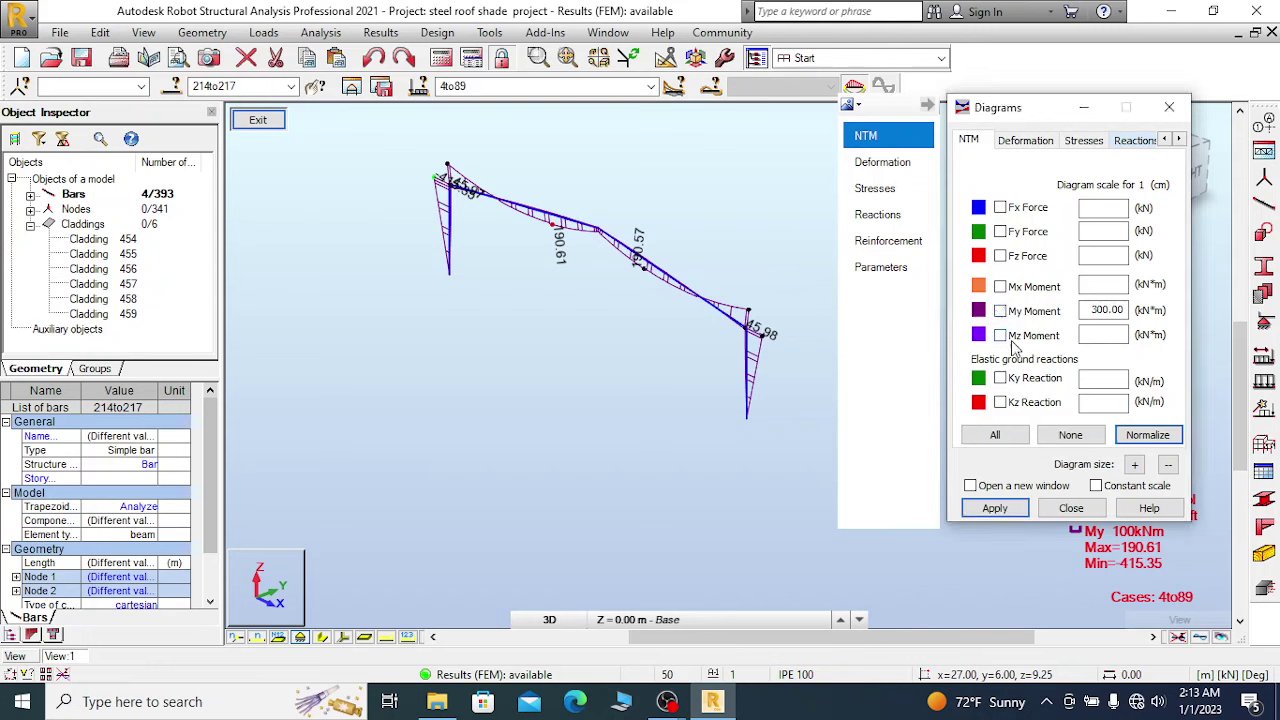
left_click(995, 509)
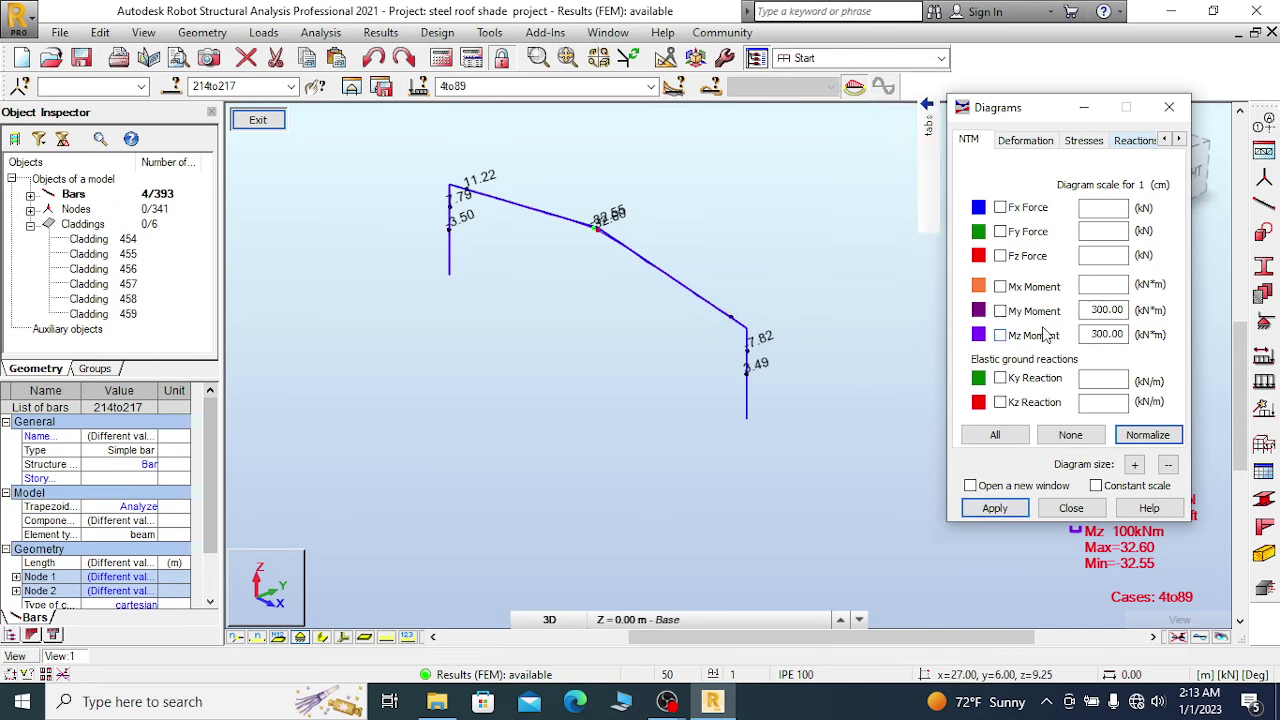
left_click(1000, 287)
left_click(996, 508)
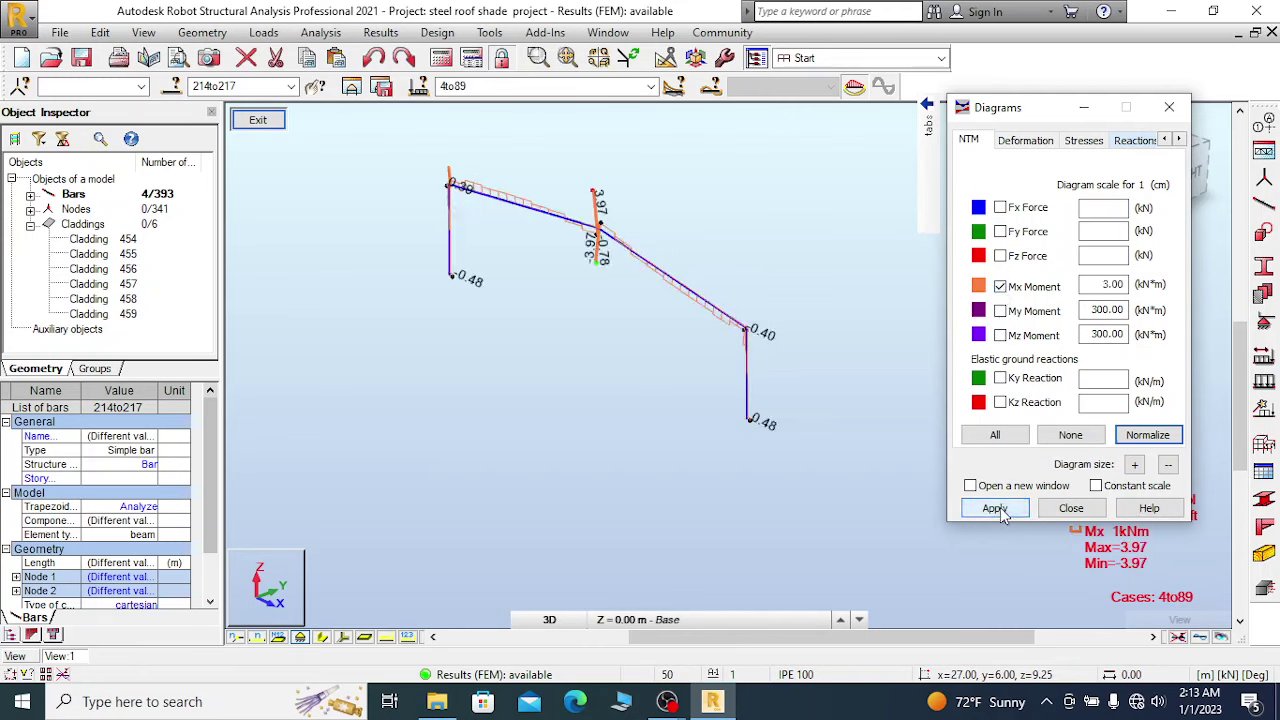
Show only the Fx axial force diagram on the frame and examine it along the rafters and columns.
left_click(1001, 288)
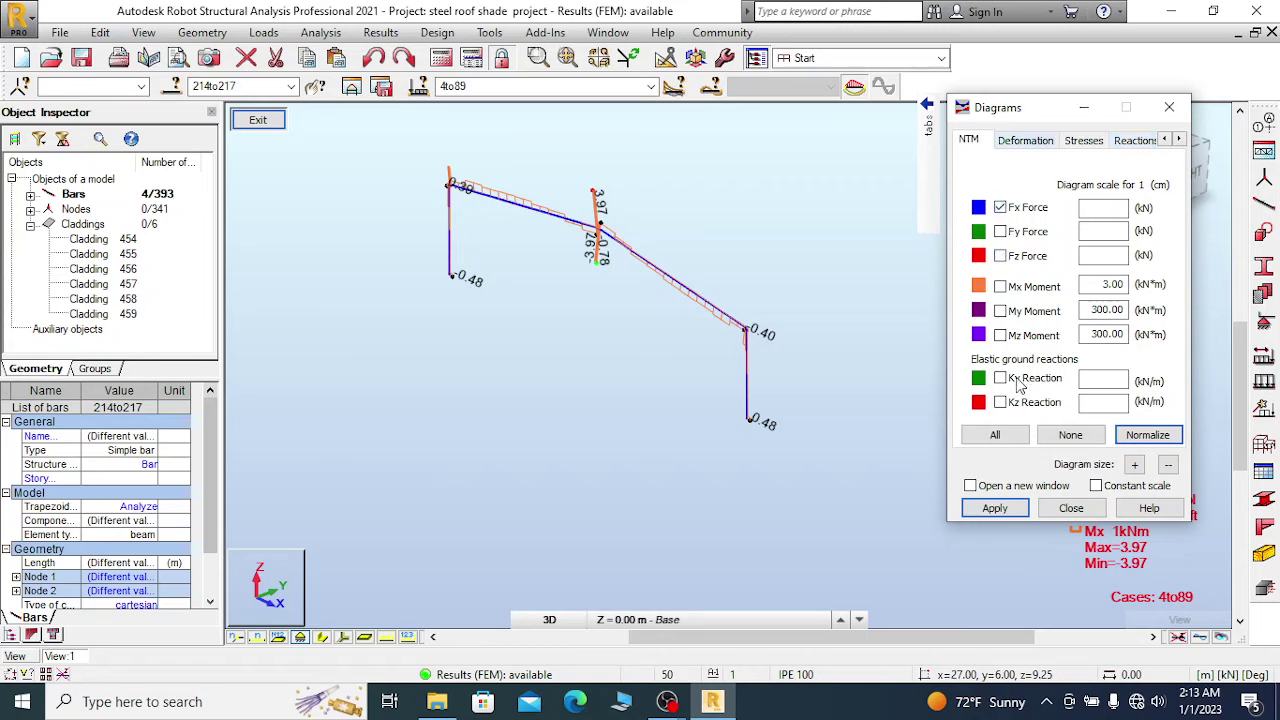
left_click(1000, 512)
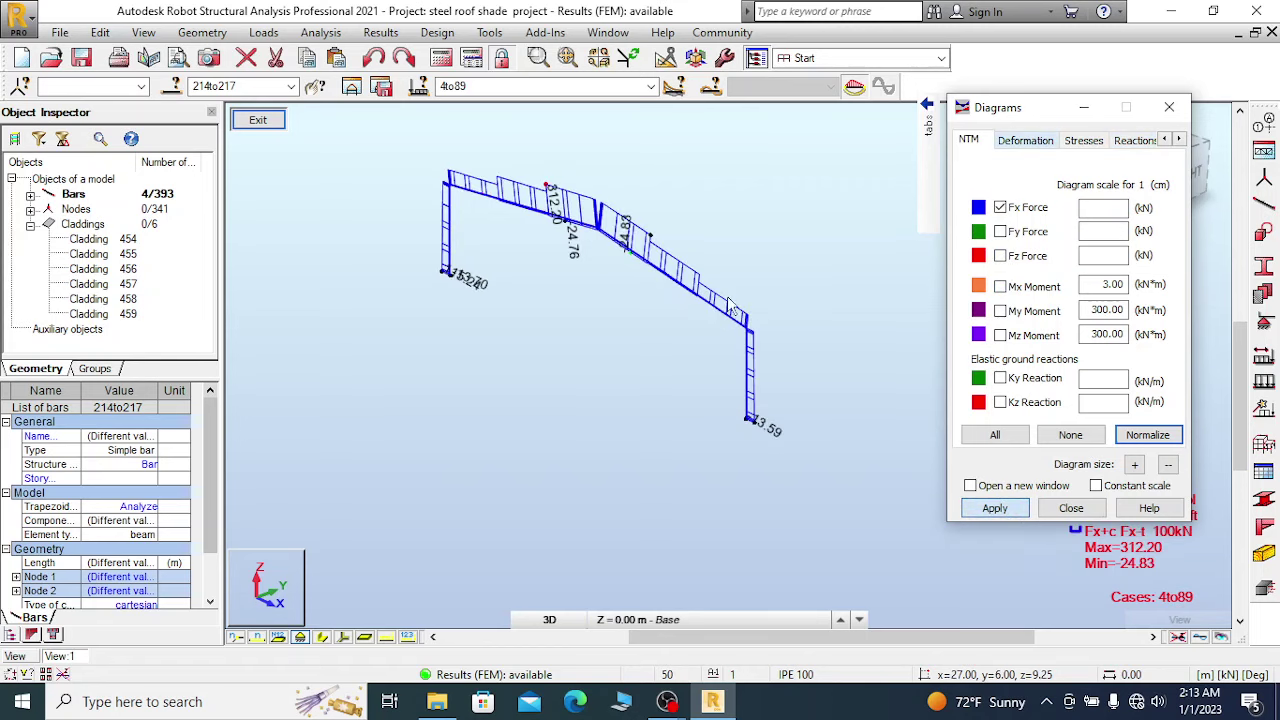
scroll(524, 180, "up", 2)
scroll(797, 320, "down", 1)
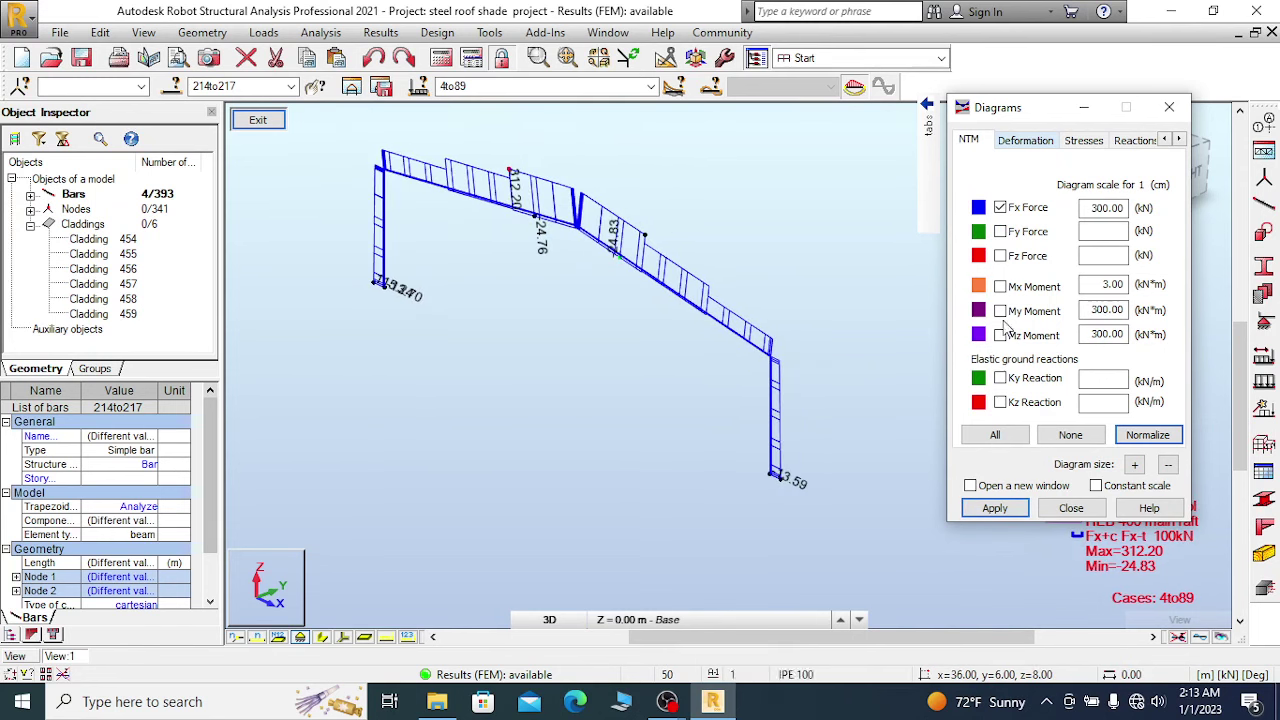
Show the Fy force diagram alone on the frame, and replace it with the Fz force diagram.
left_click(1001, 208)
left_click(1000, 231)
left_click(1013, 510)
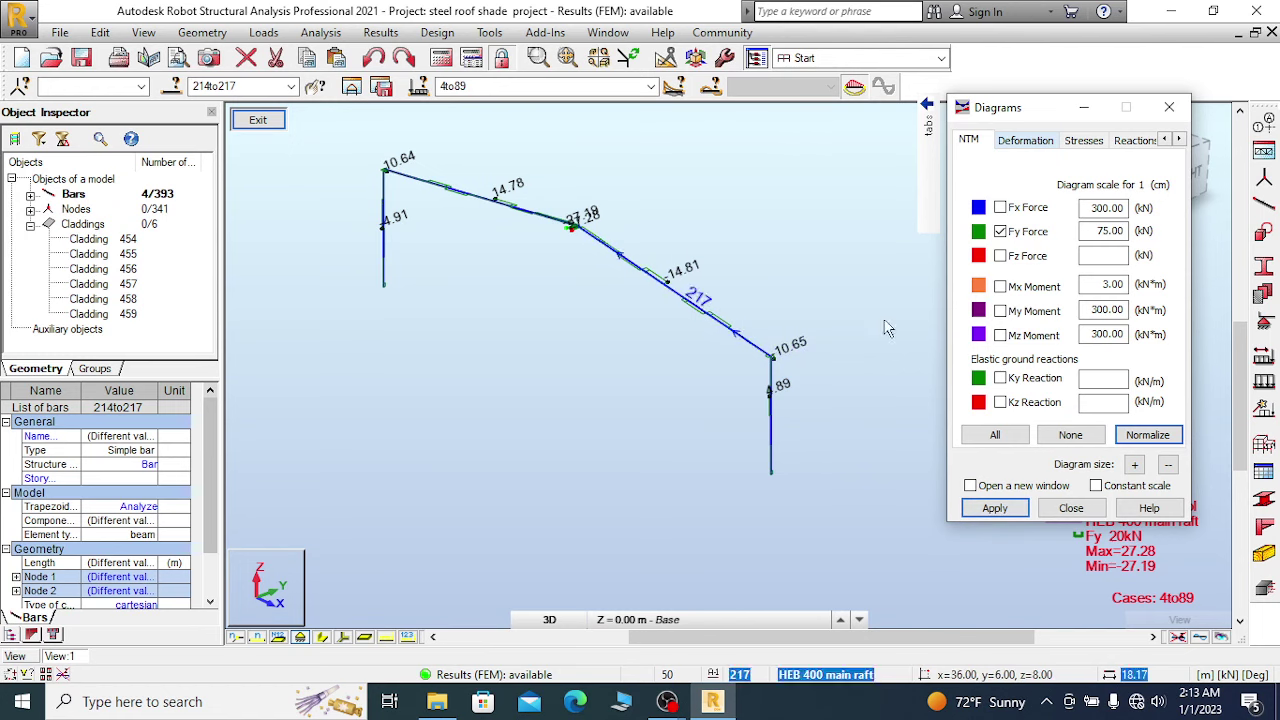
left_click(1000, 231)
left_click(1000, 256)
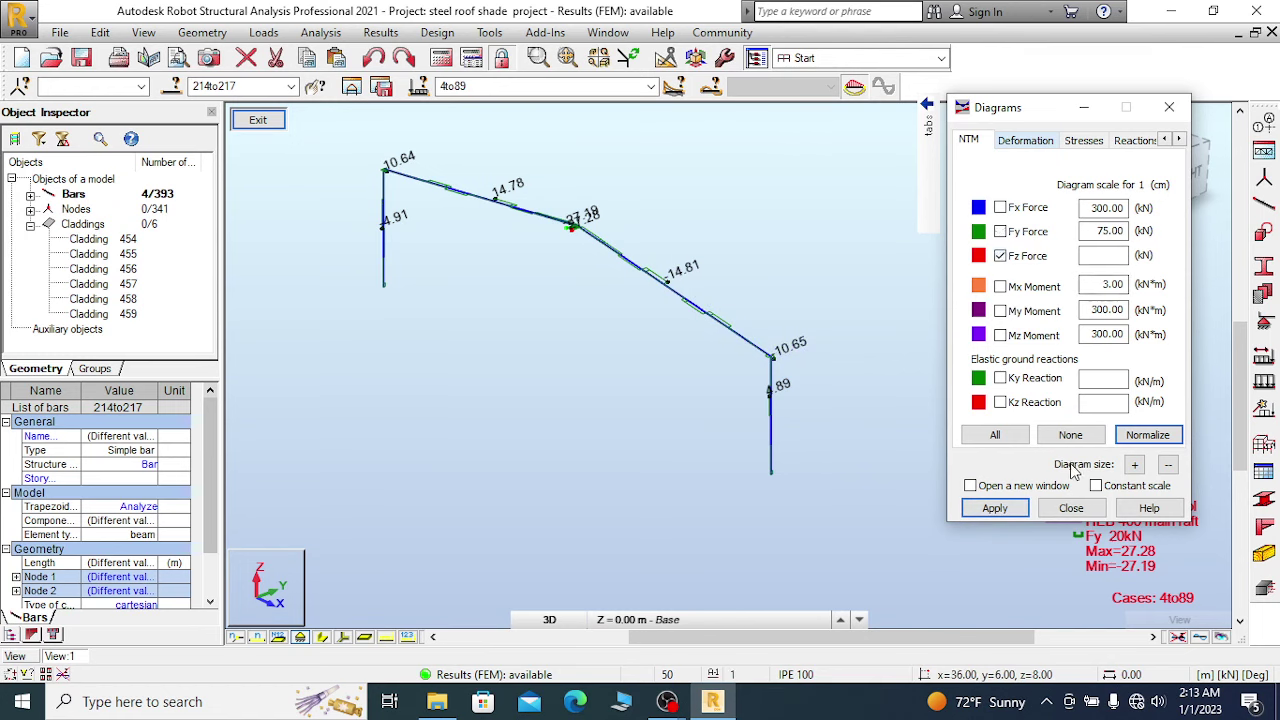
left_click(1015, 509)
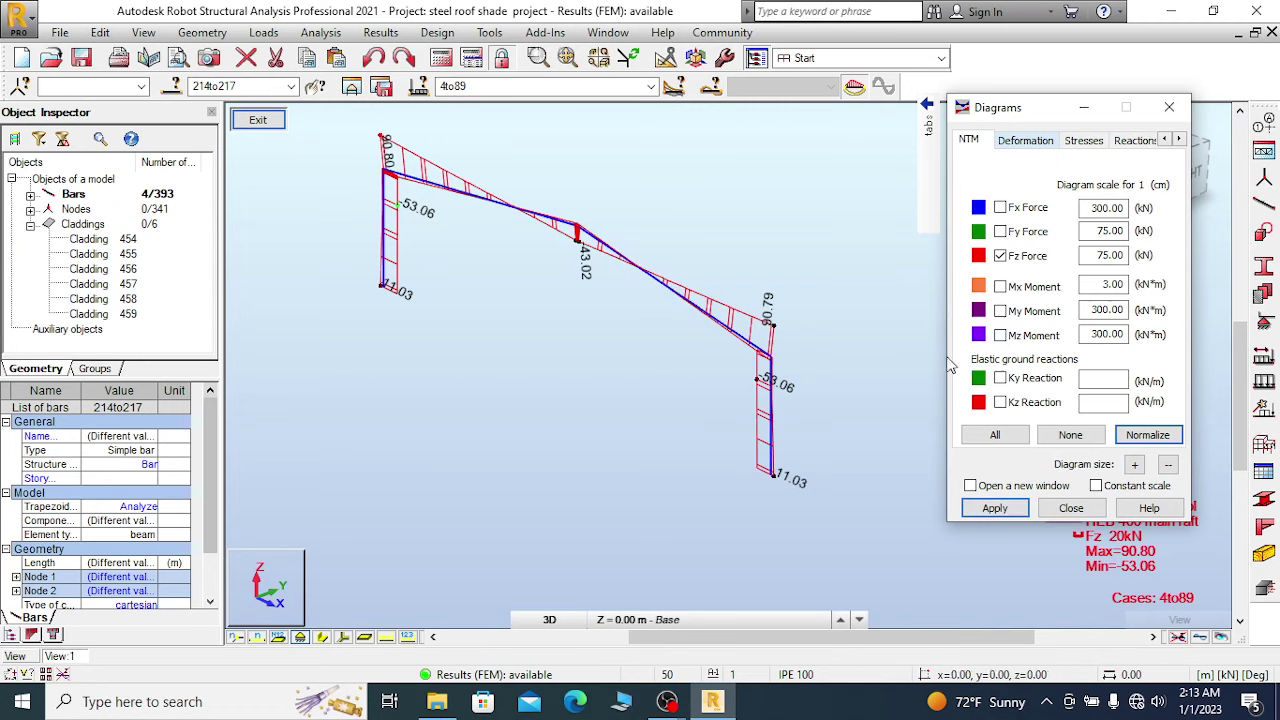
Clear all force and moment diagrams from the frame.
mouse_move(928, 130)
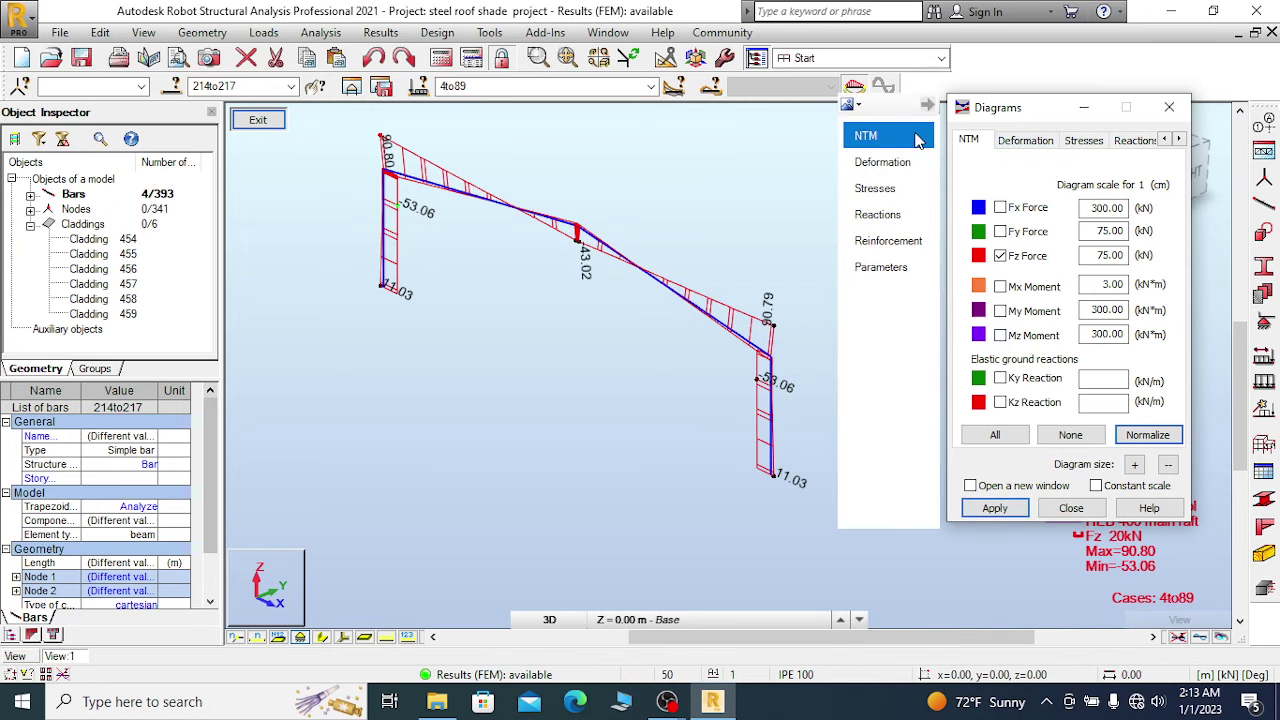
left_click(886, 166)
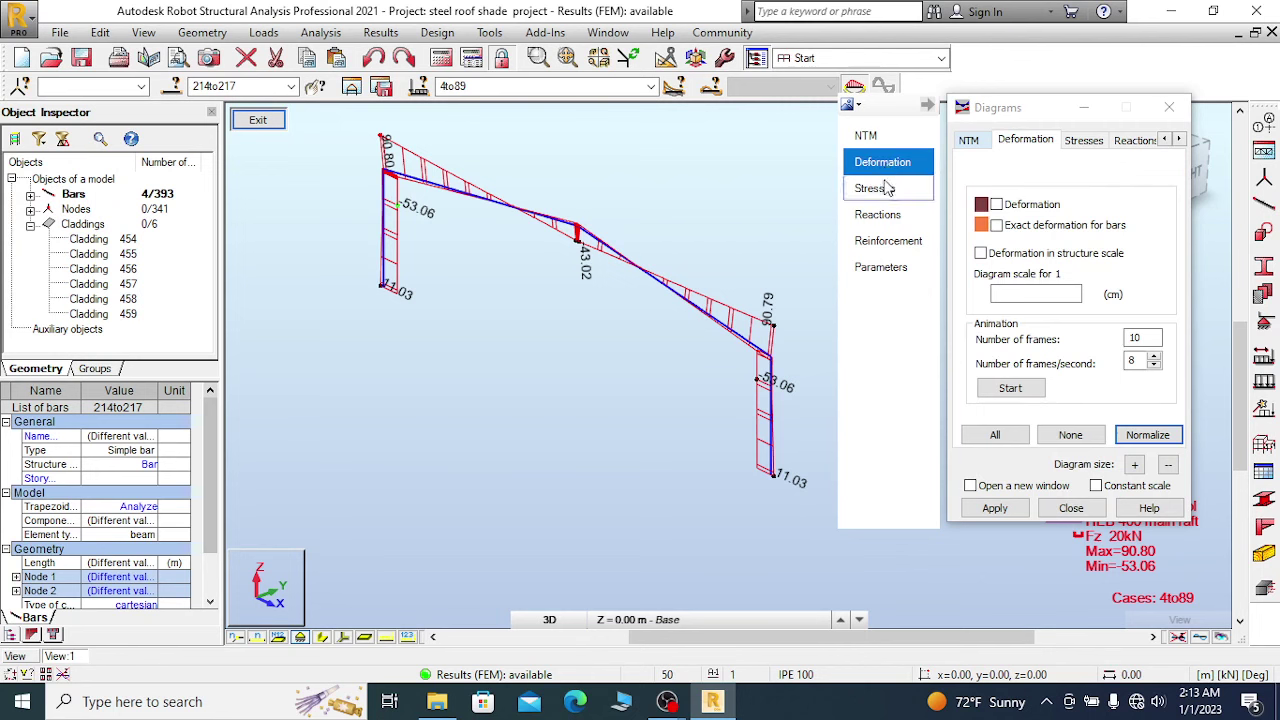
left_click(880, 140)
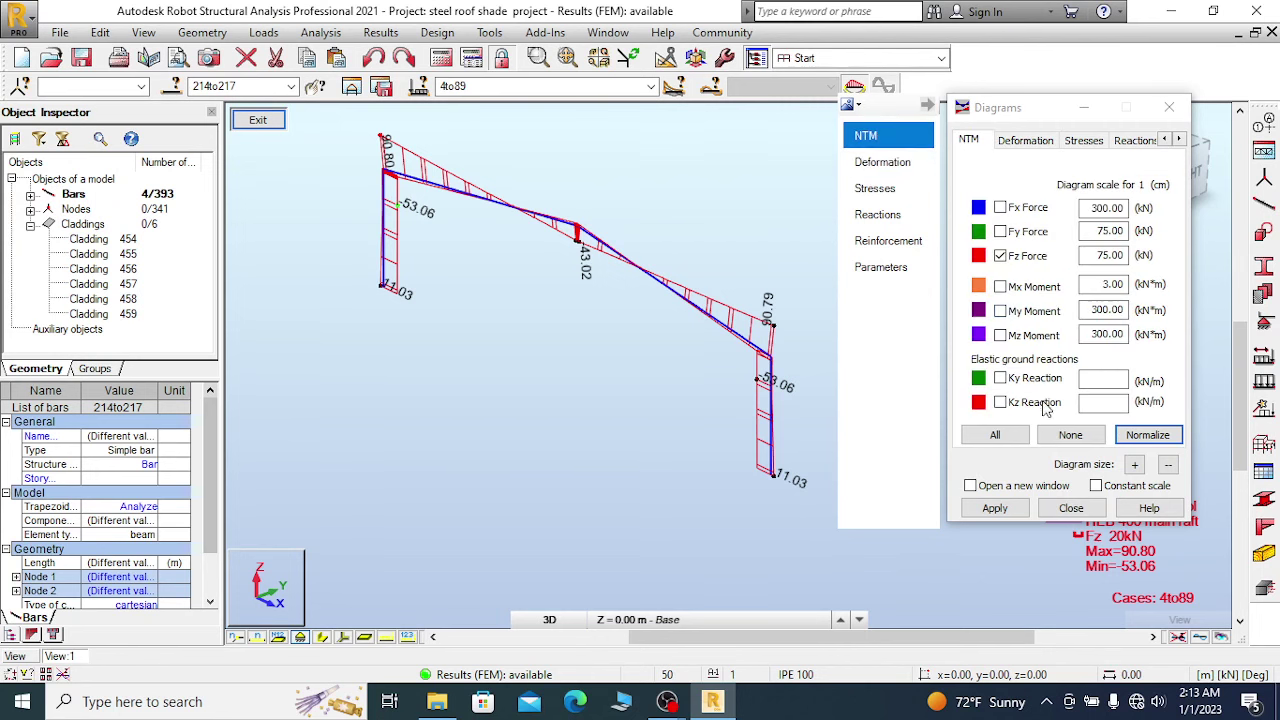
left_click(1071, 436)
left_click(994, 508)
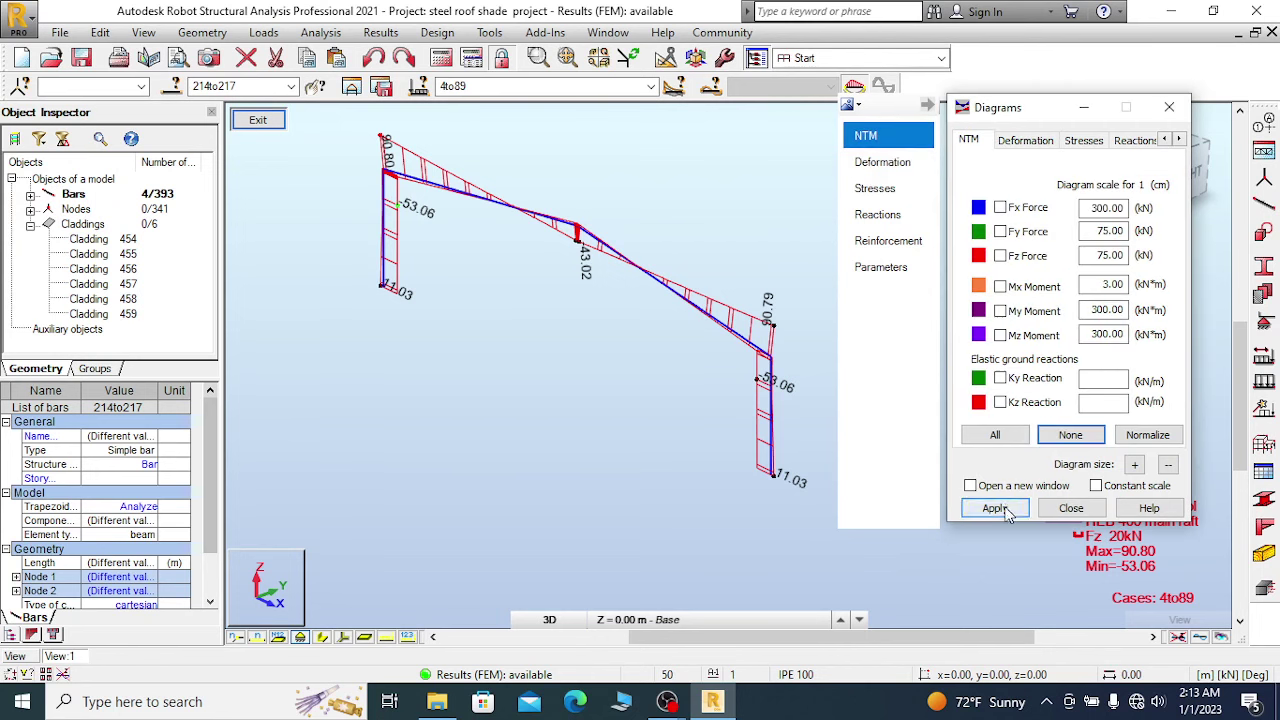
Display the Deformation diagram on the frame and examine the displacement labels around the ridge and along the rafters.
left_click(880, 135)
left_click(883, 162)
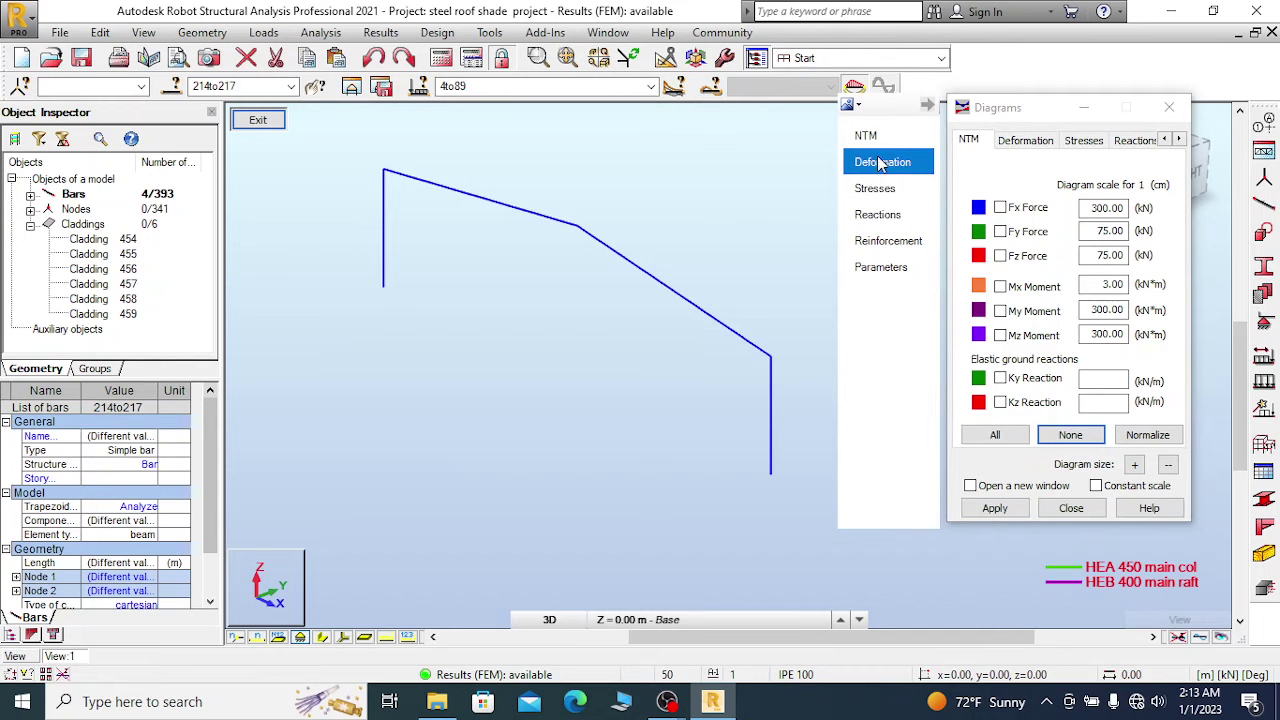
left_click(998, 205)
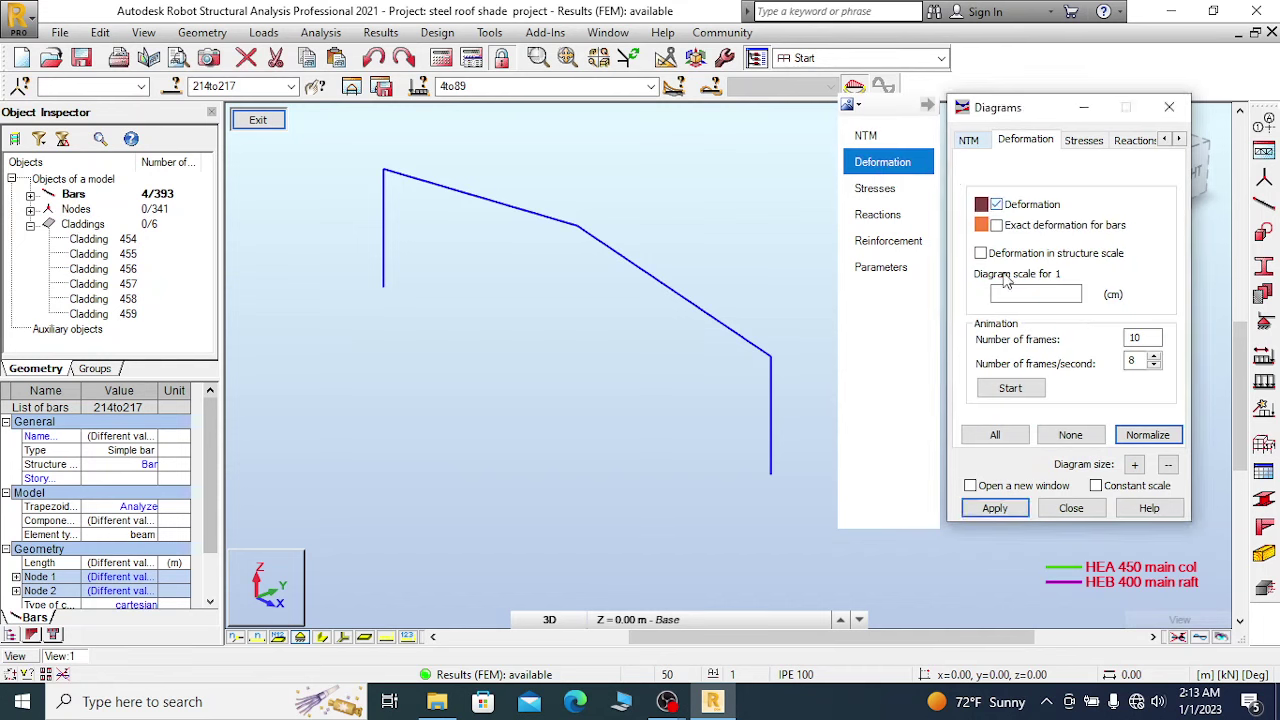
left_click(994, 508)
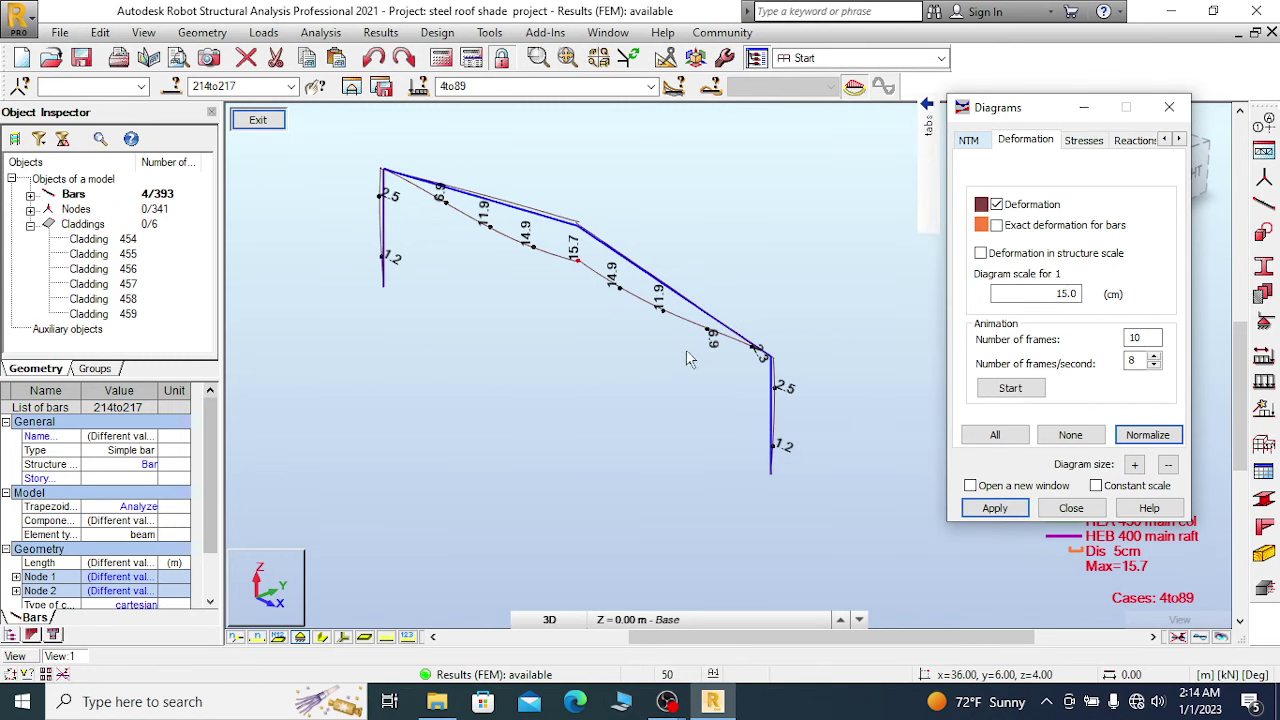
scroll(598, 258, "up", 3)
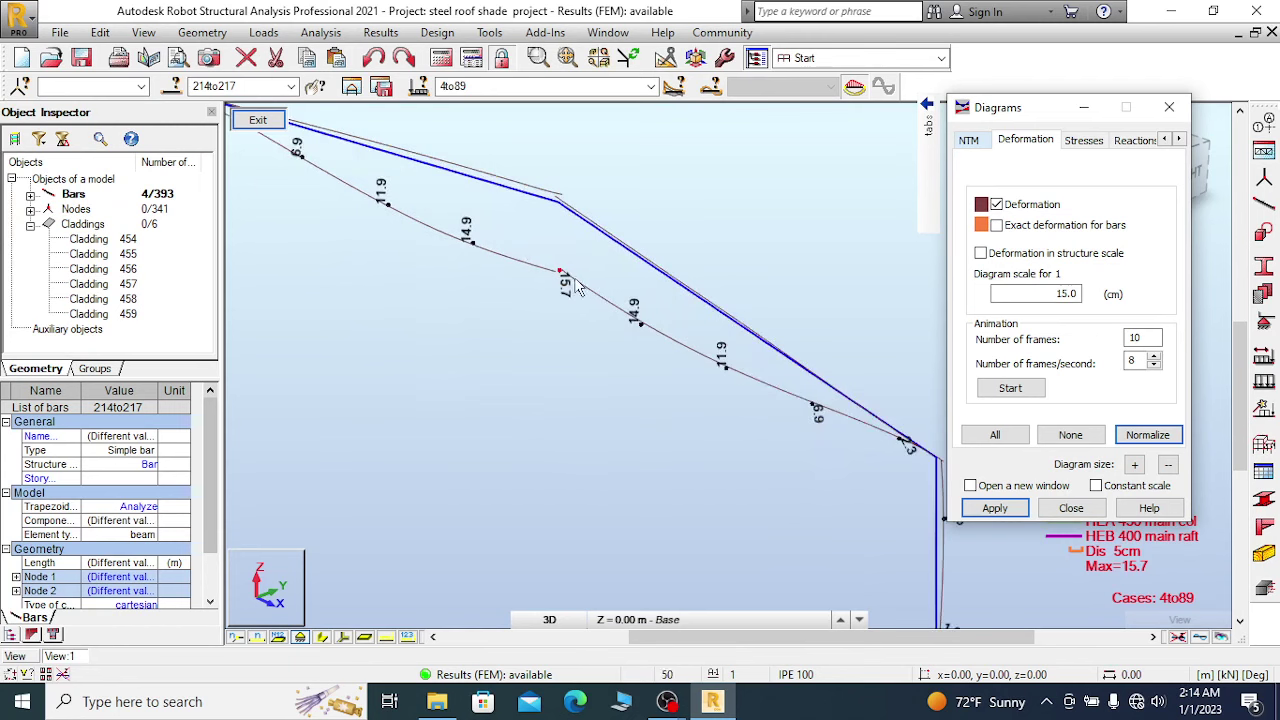
scroll(567, 285, "up", 2)
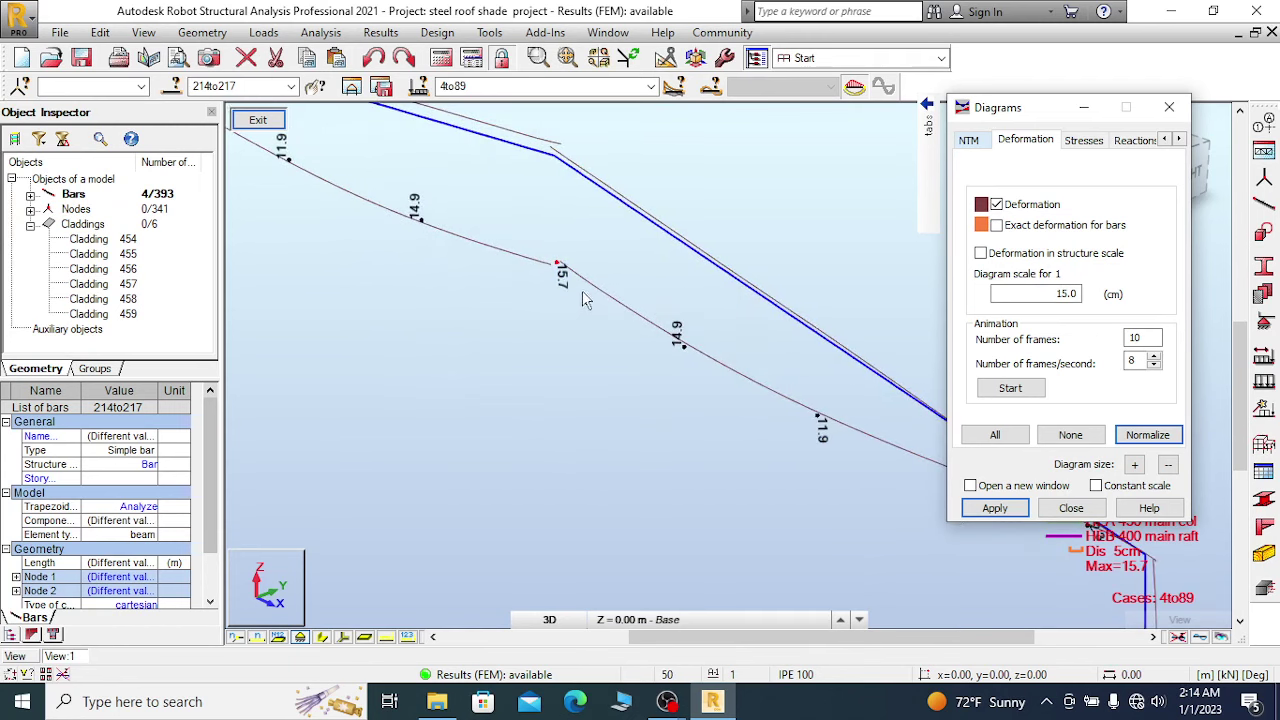
scroll(585, 298, "down", 5)
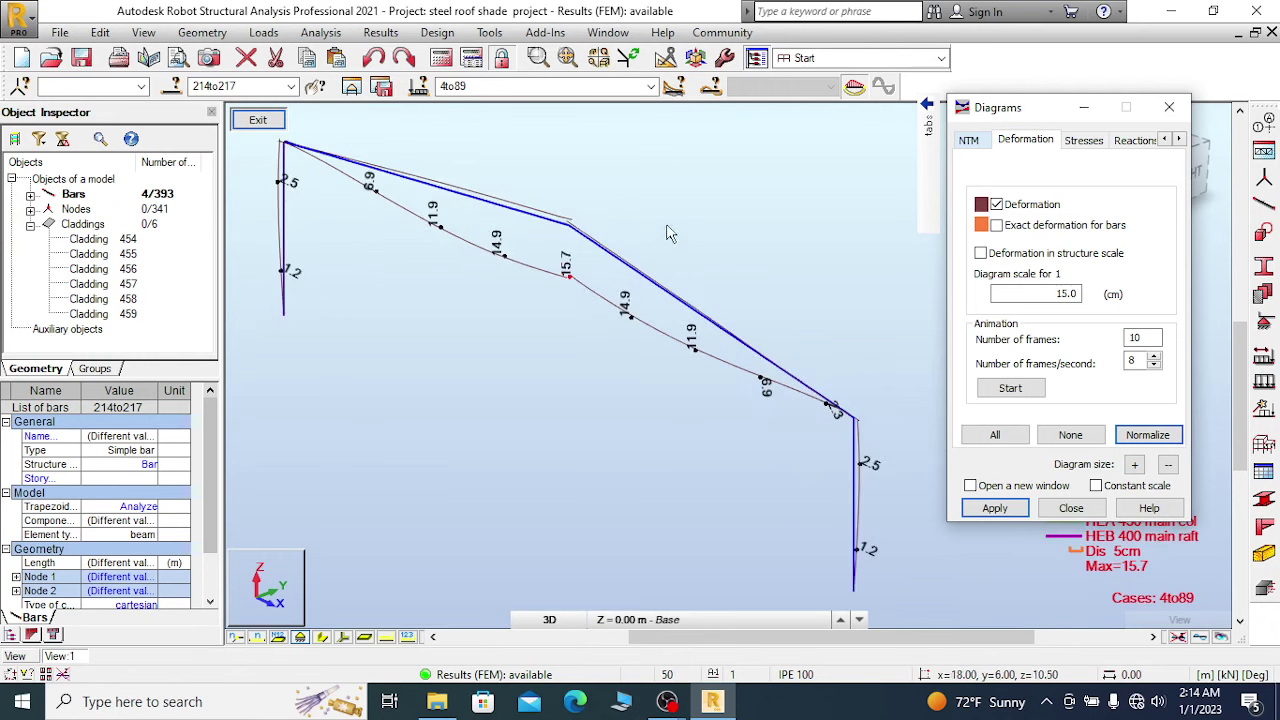
scroll(668, 232, "down", 1)
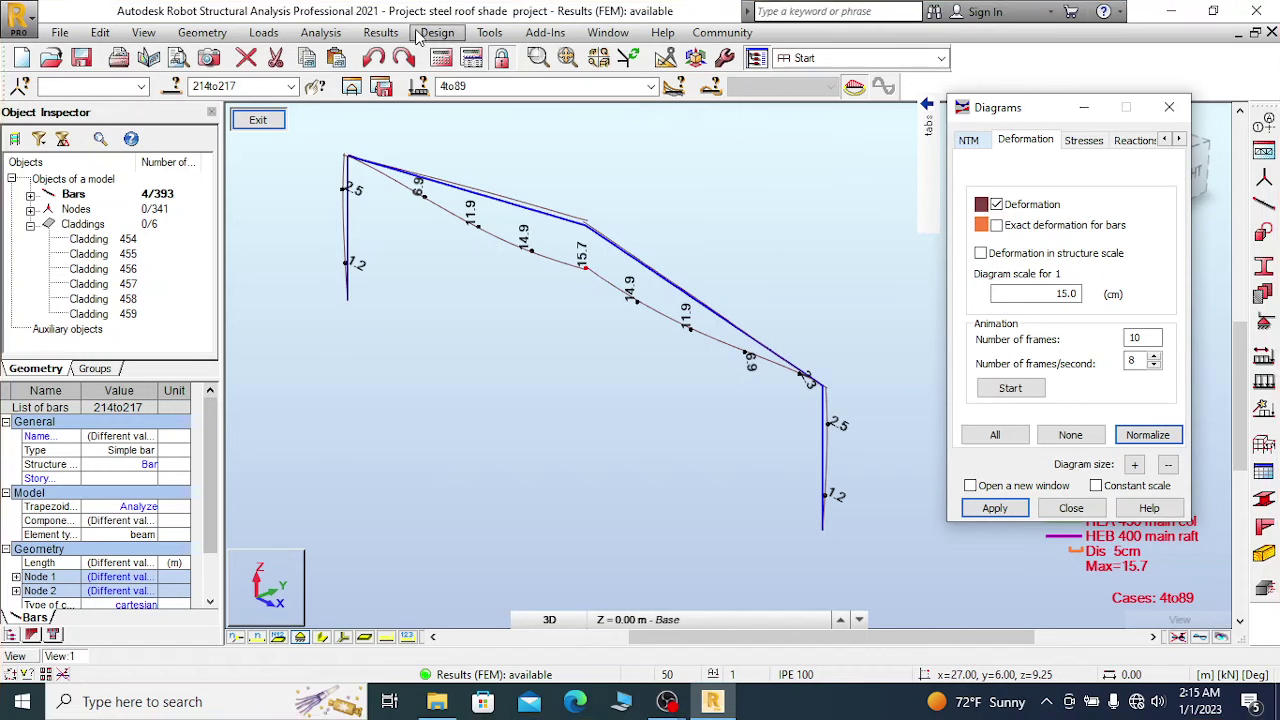
Open the built-in calculator and divide the 18.17 m rafter length by 200.
left_click(489, 32)
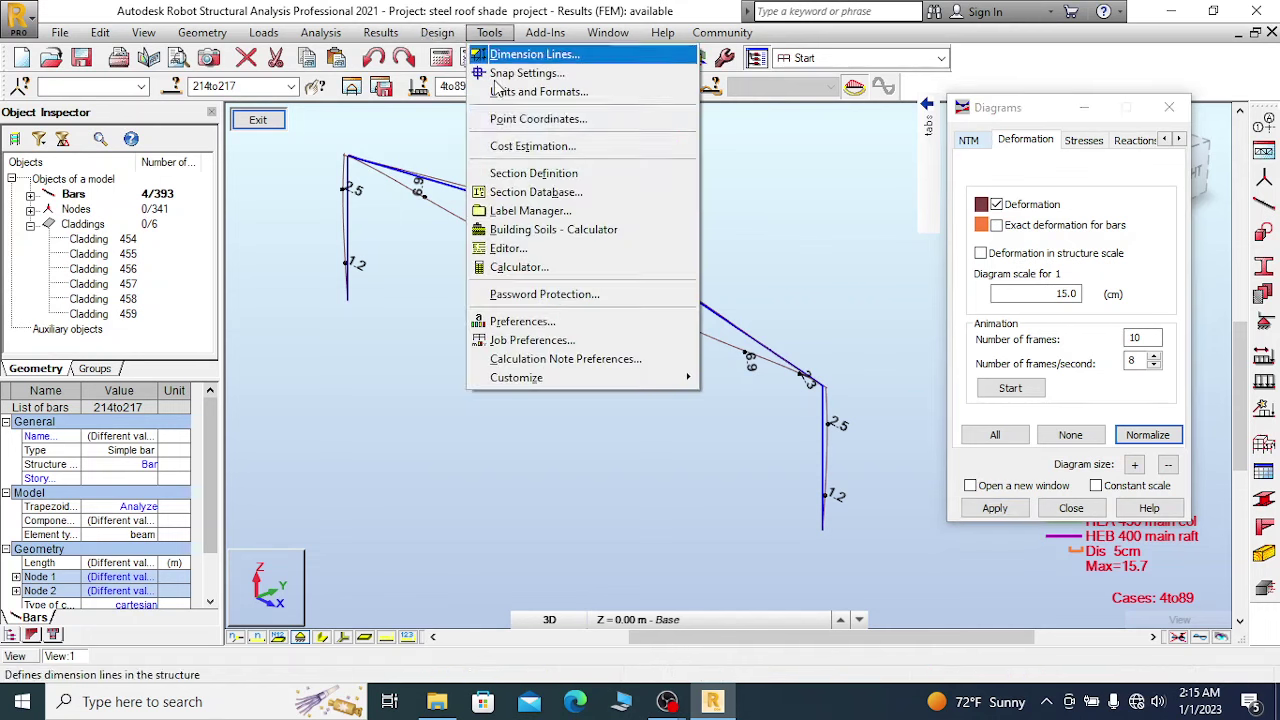
left_click(517, 267)
left_click(565, 411)
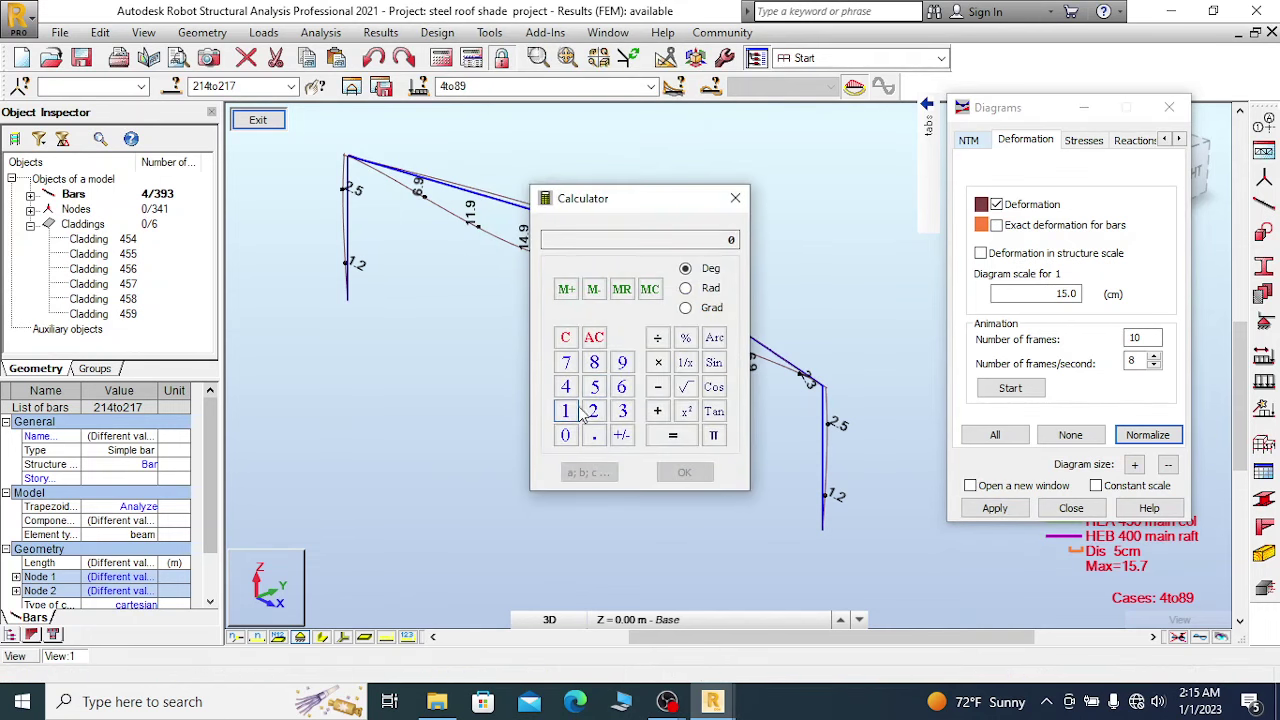
left_click(594, 363)
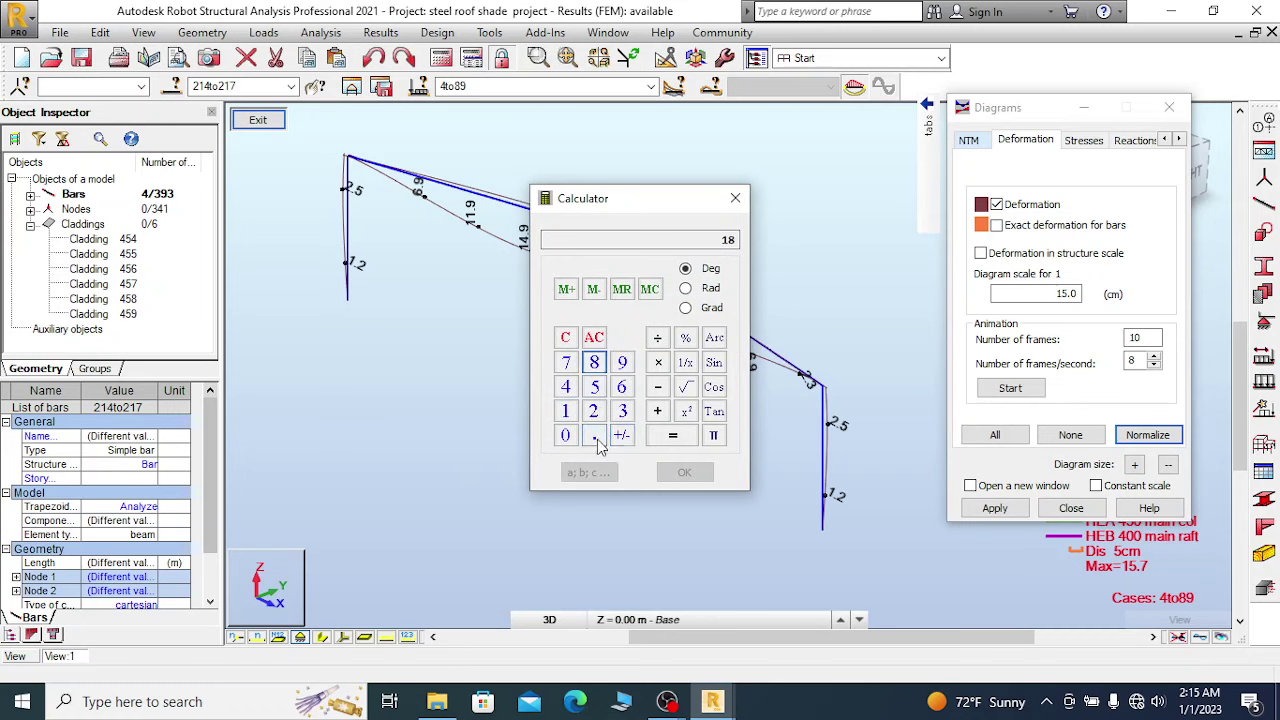
left_click(594, 436)
left_click(566, 411)
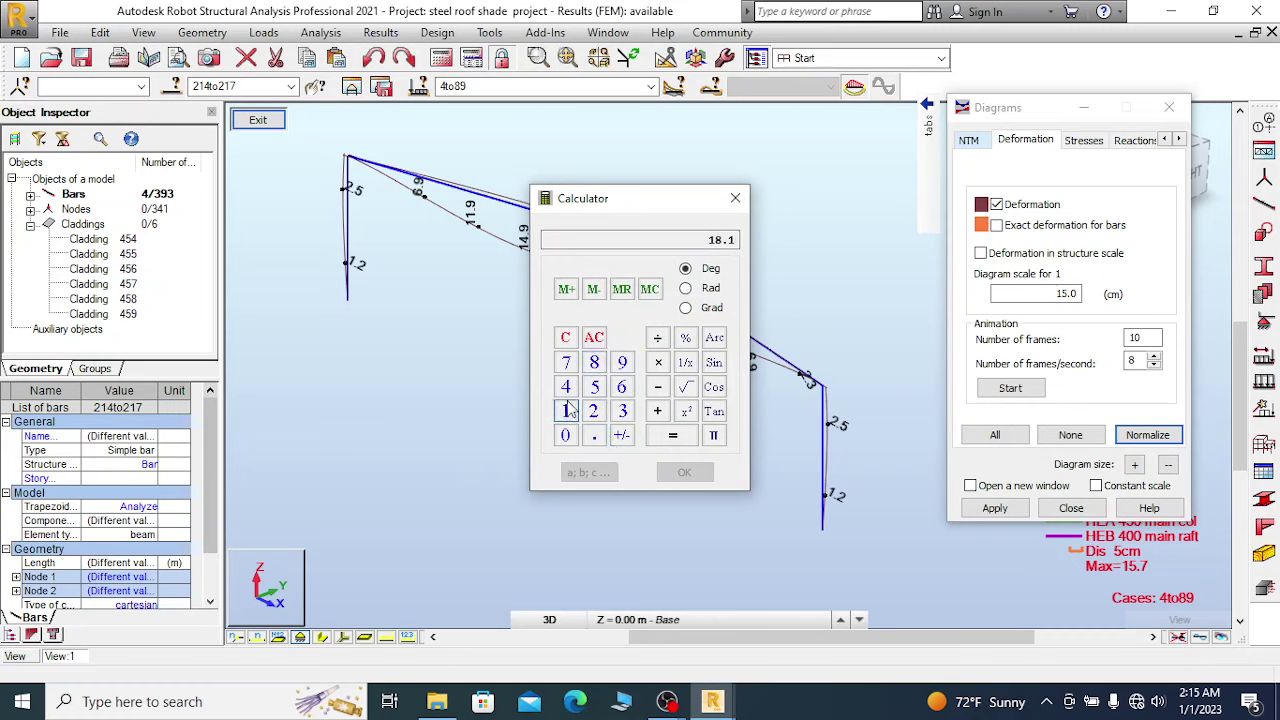
left_click(566, 363)
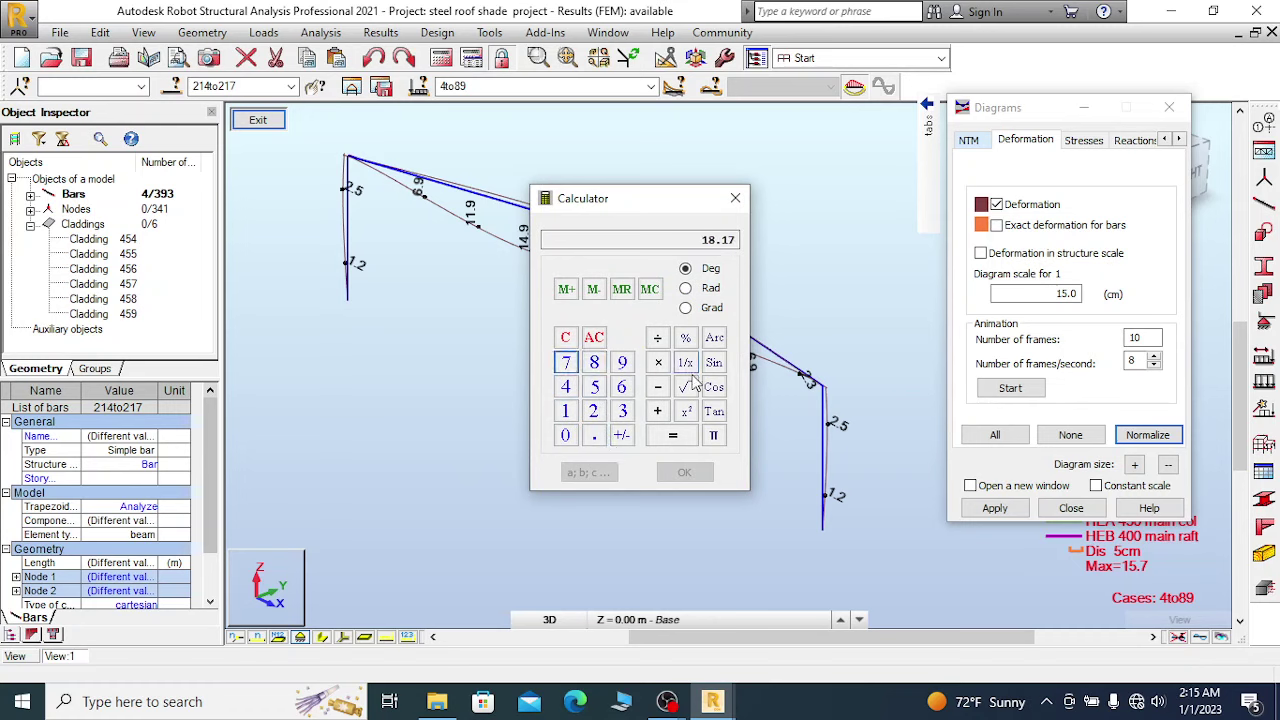
left_click(657, 338)
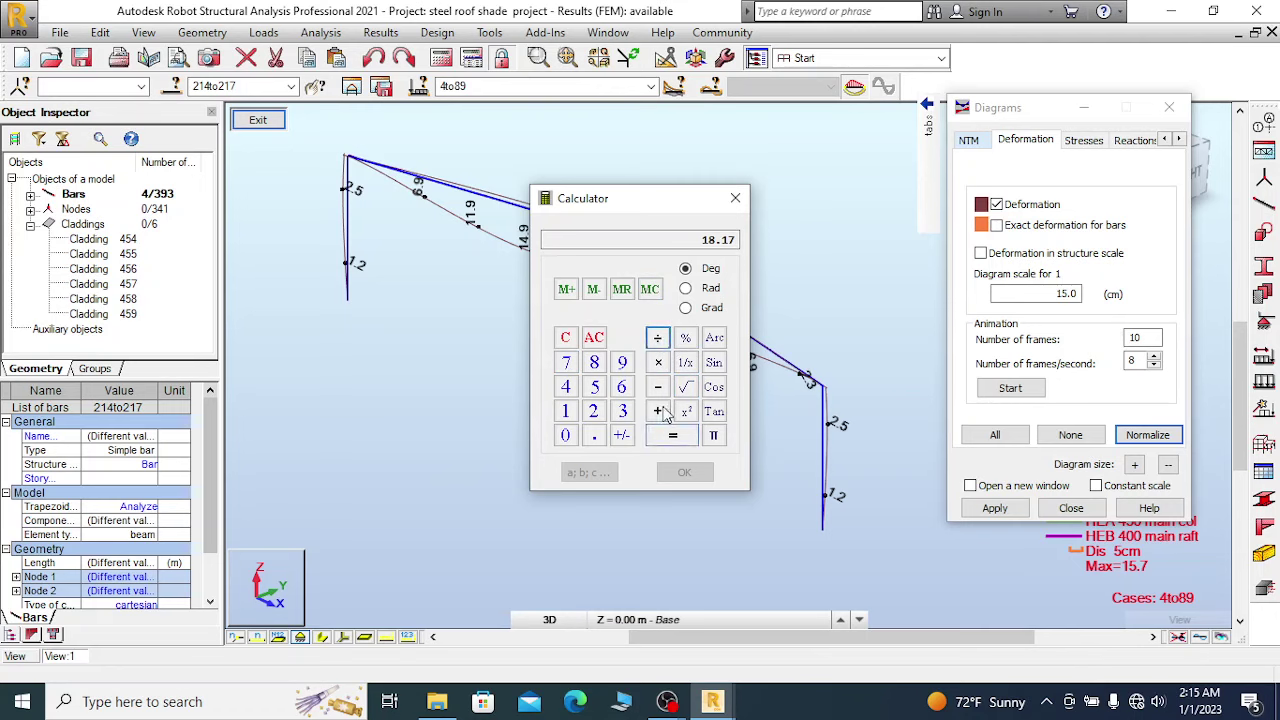
left_click(594, 411)
left_click(566, 436)
left_click(566, 436)
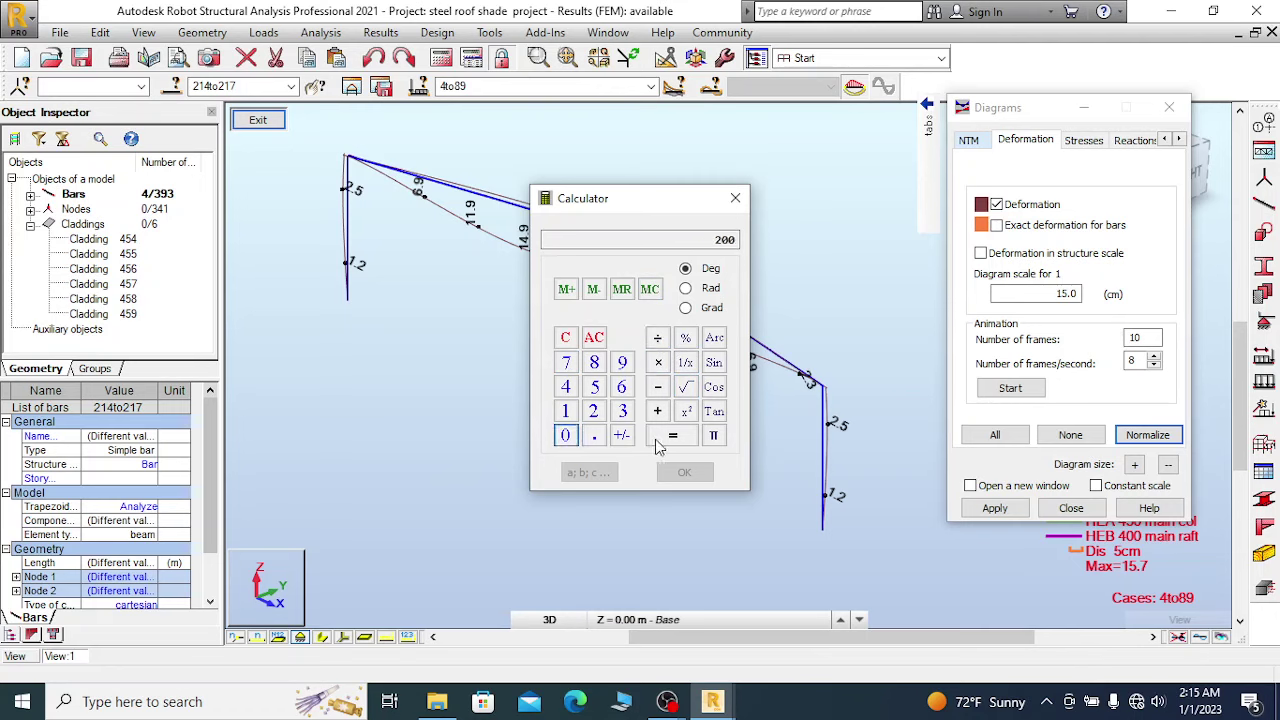
left_click(672, 435)
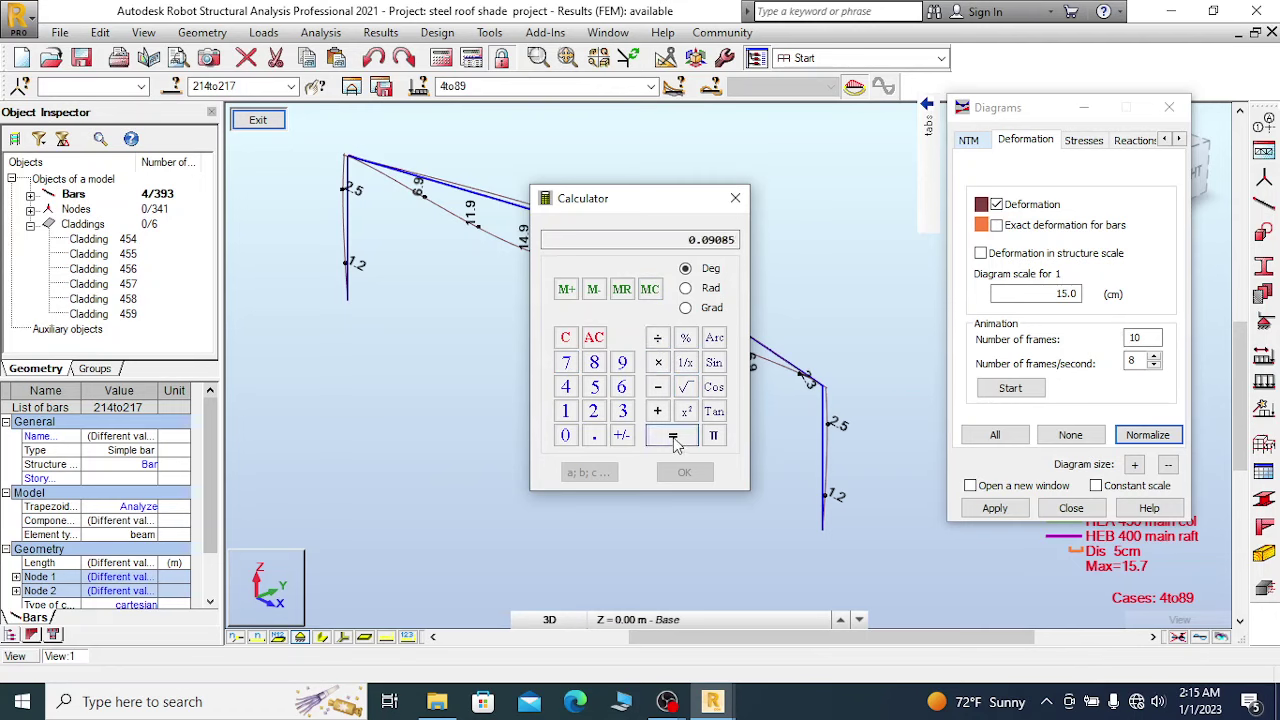
Multiply the rafter length quotient by 100 and clear the calculator.
left_click(658, 362)
left_click(566, 411)
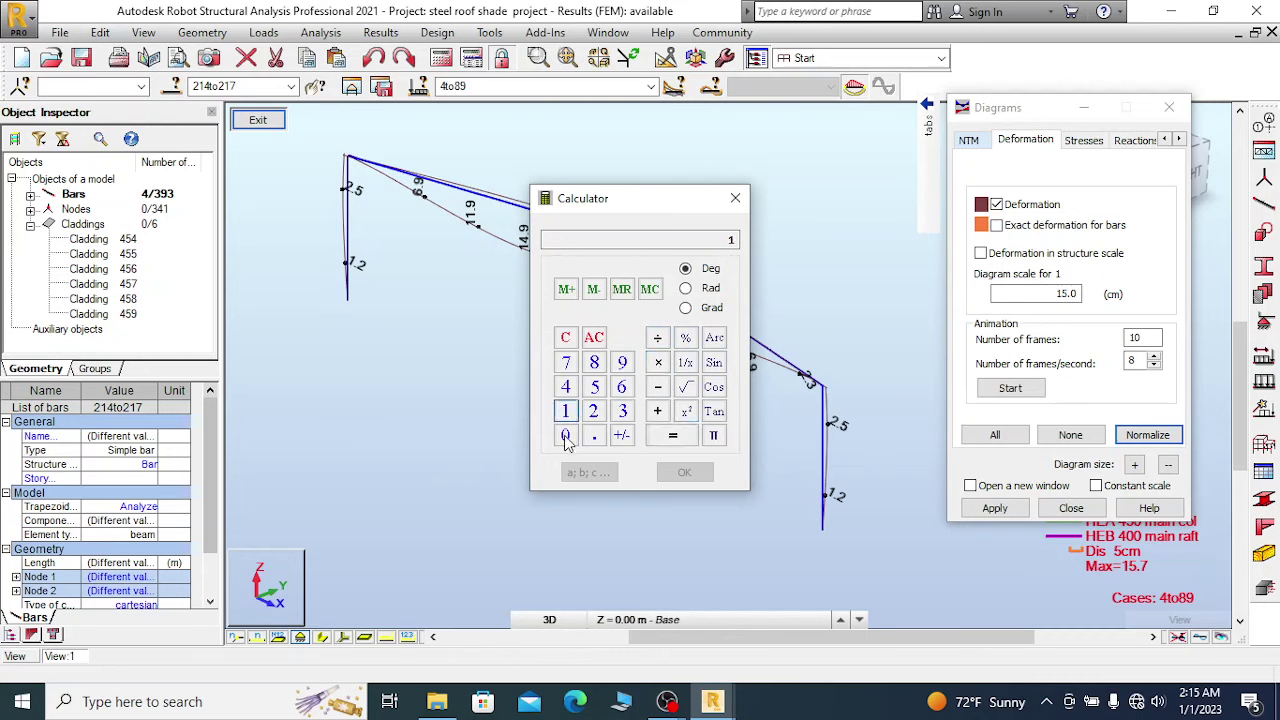
left_click(566, 436)
left_click(566, 436)
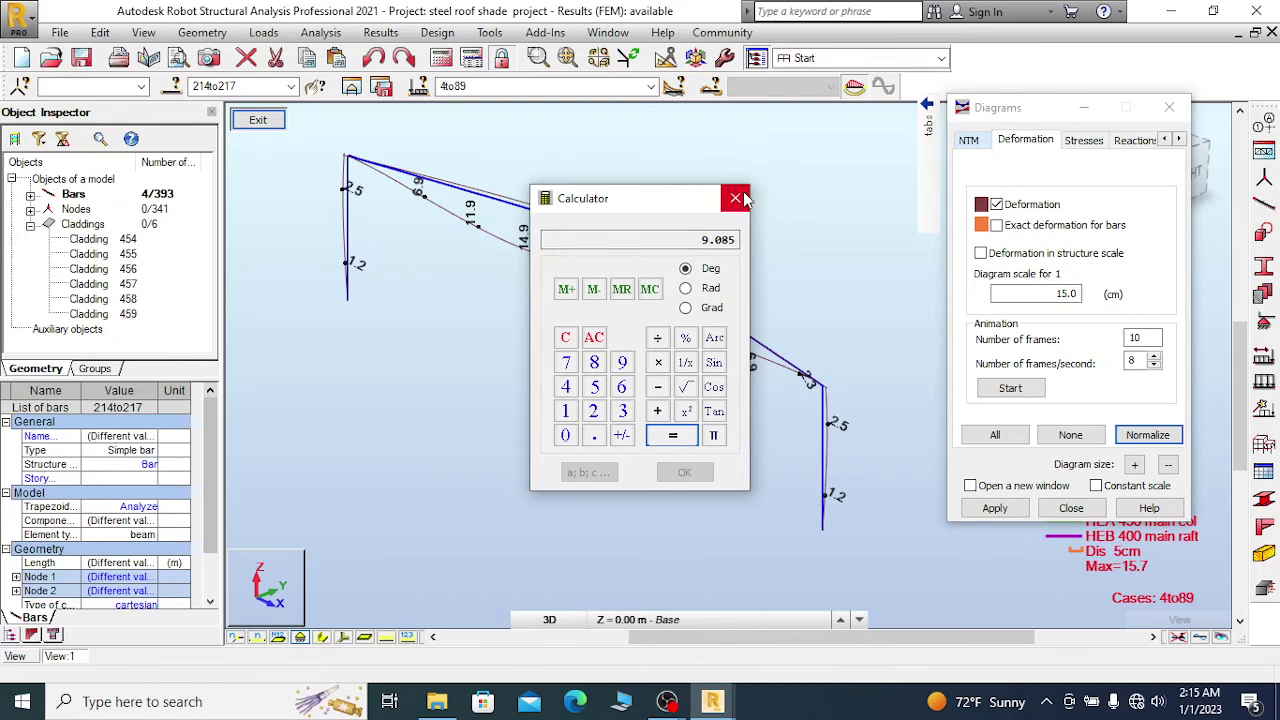
left_click_drag(673, 205, 711, 219)
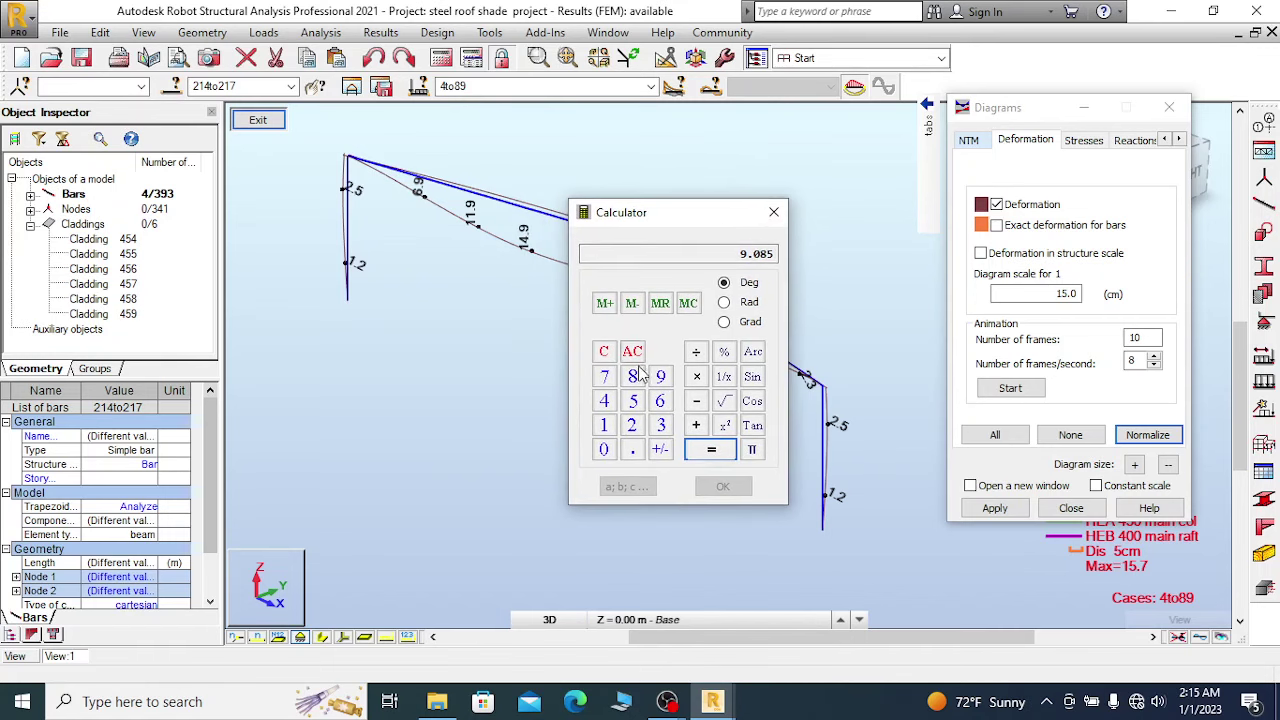
left_click(601, 356)
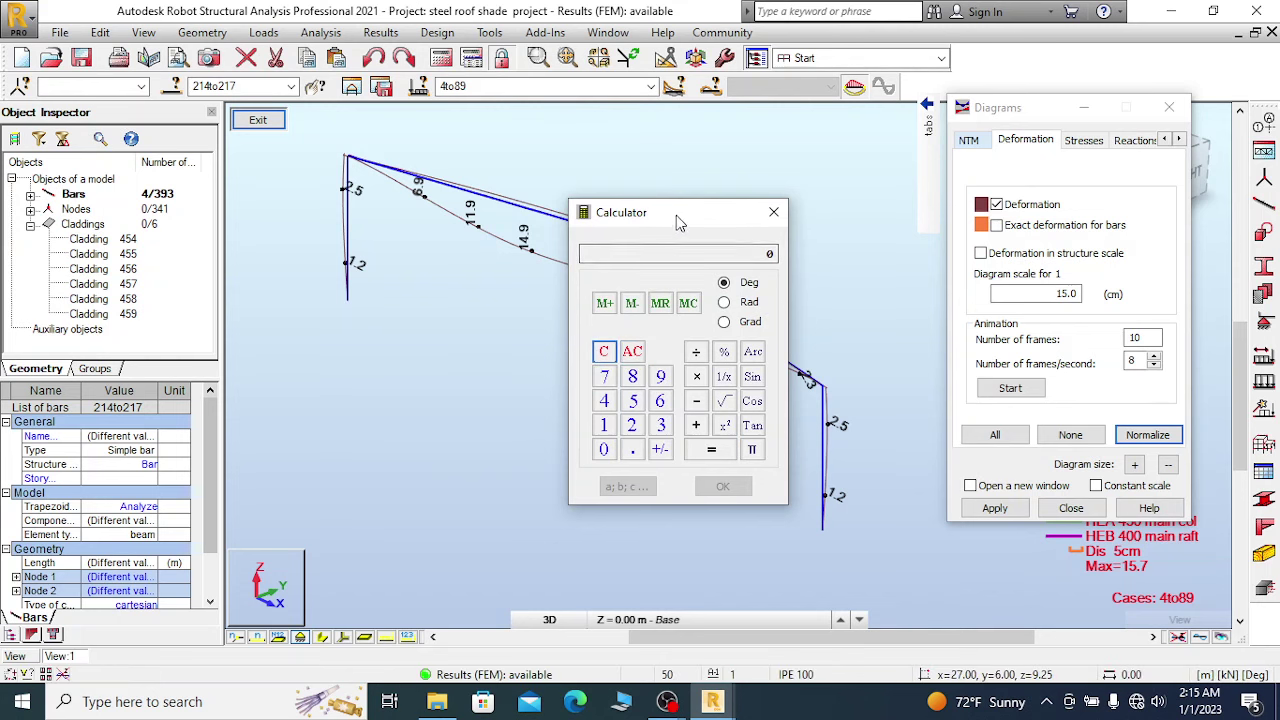
Move the calculator clear of the frame and add a dimension line for the span between the two column bases.
left_click_drag(677, 214, 611, 400)
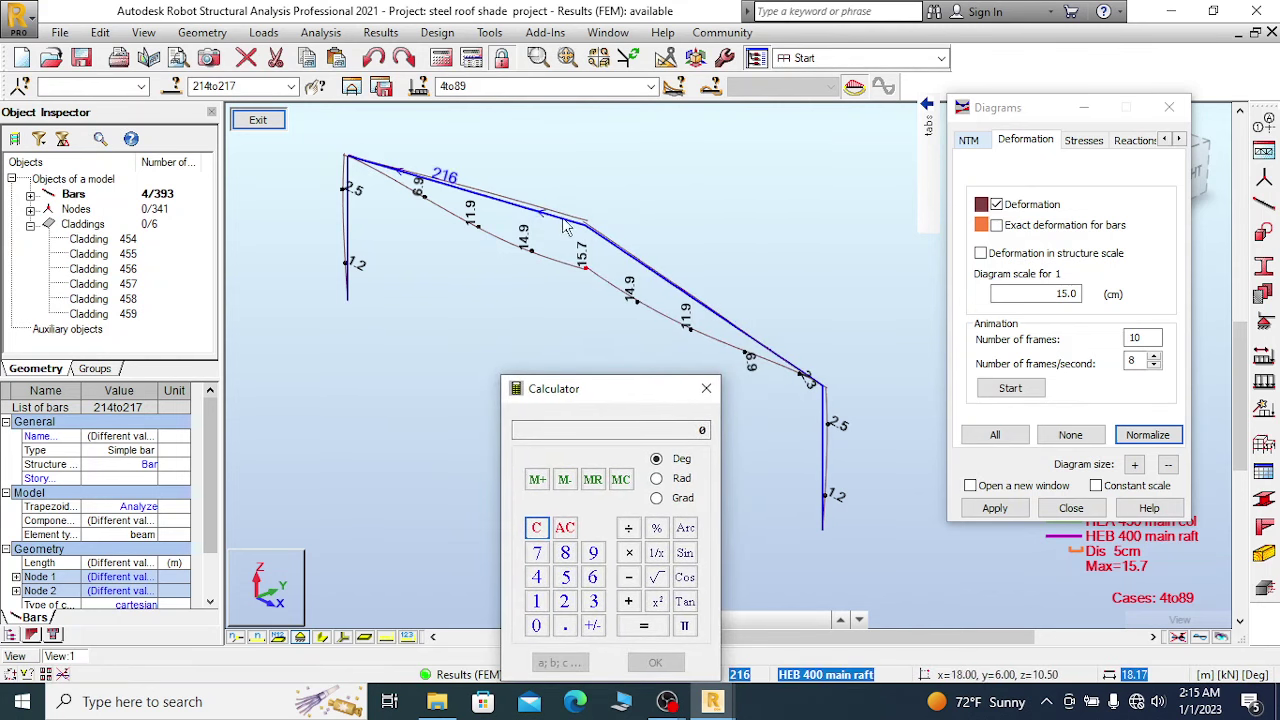
left_click_drag(617, 391, 594, 525)
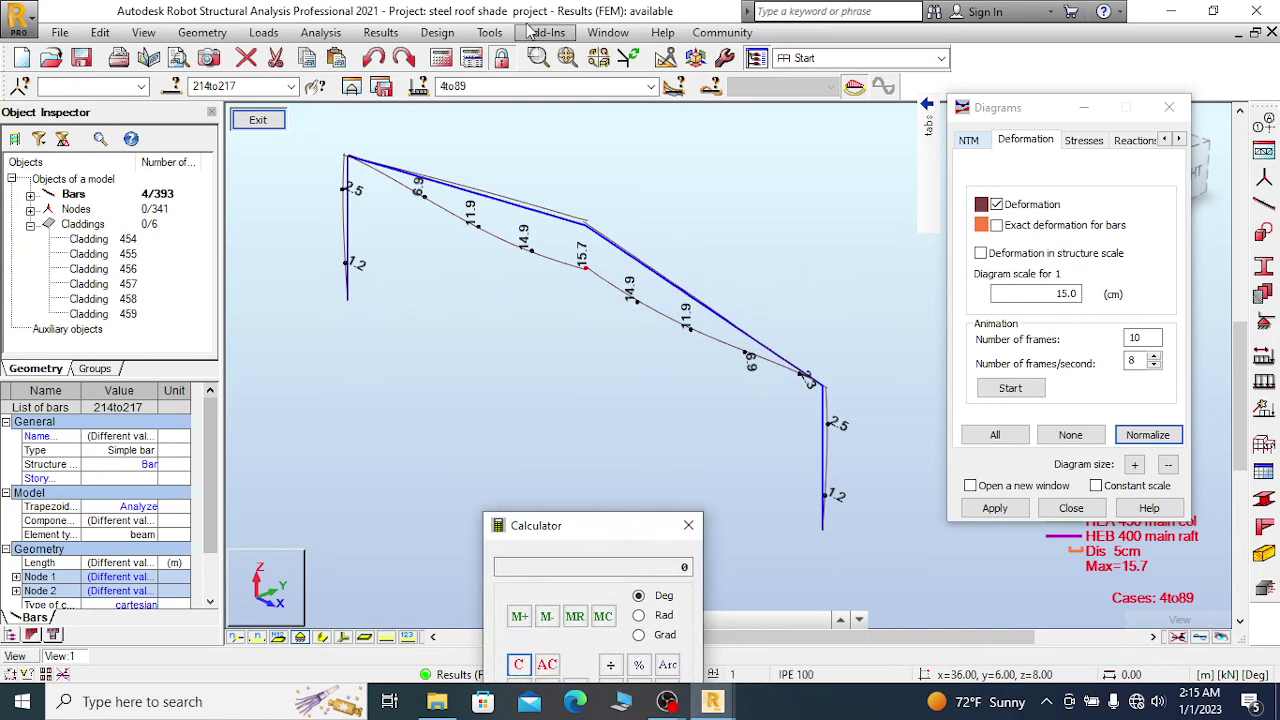
left_click(486, 33)
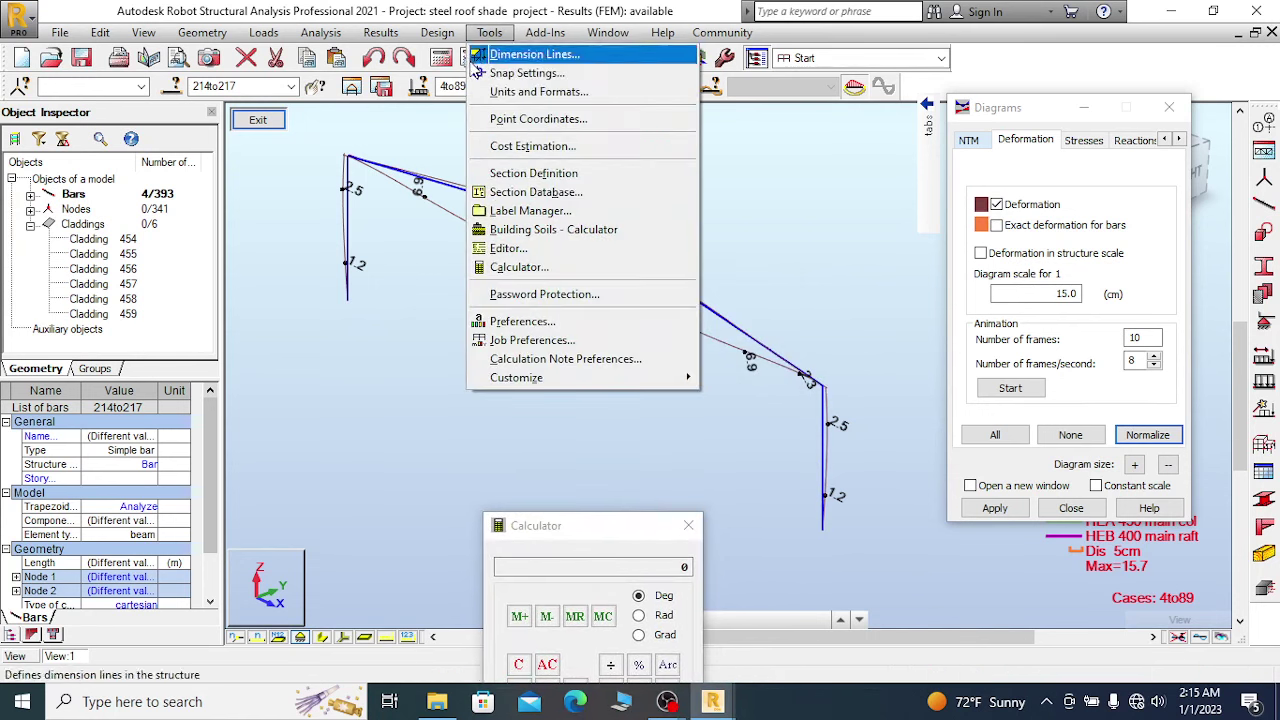
left_click(515, 54)
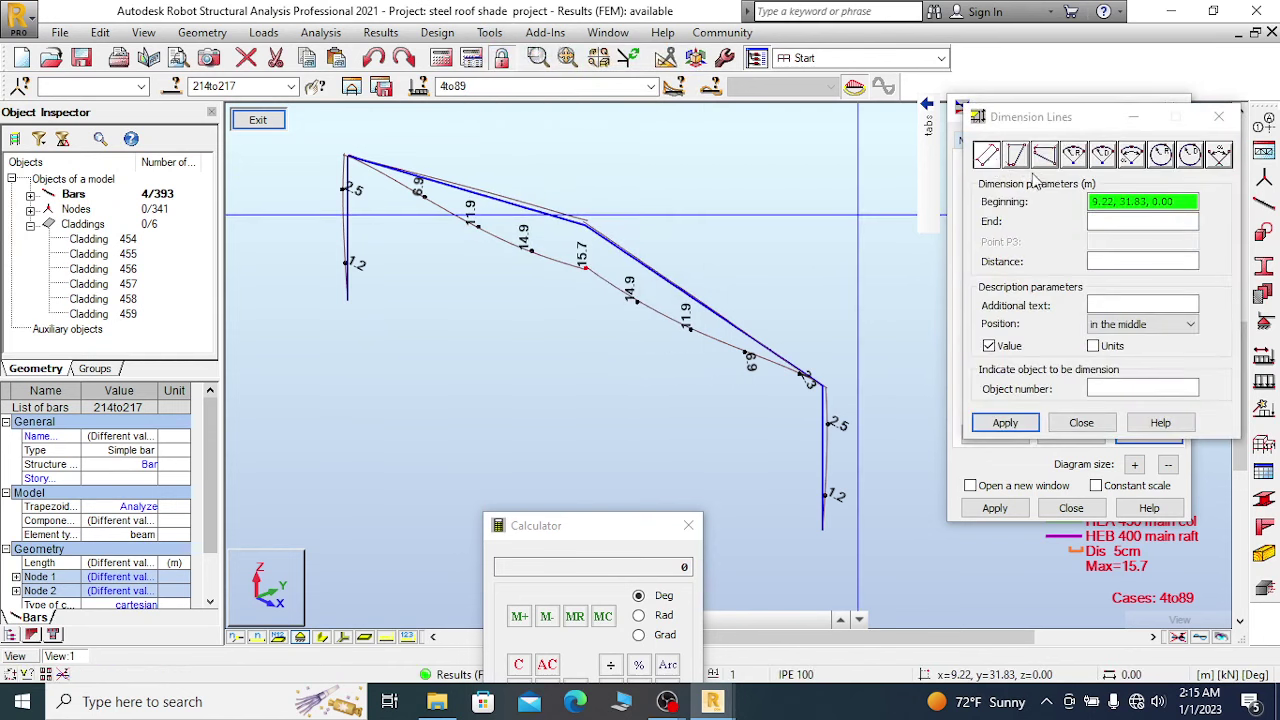
left_click(348, 300)
left_click(822, 533)
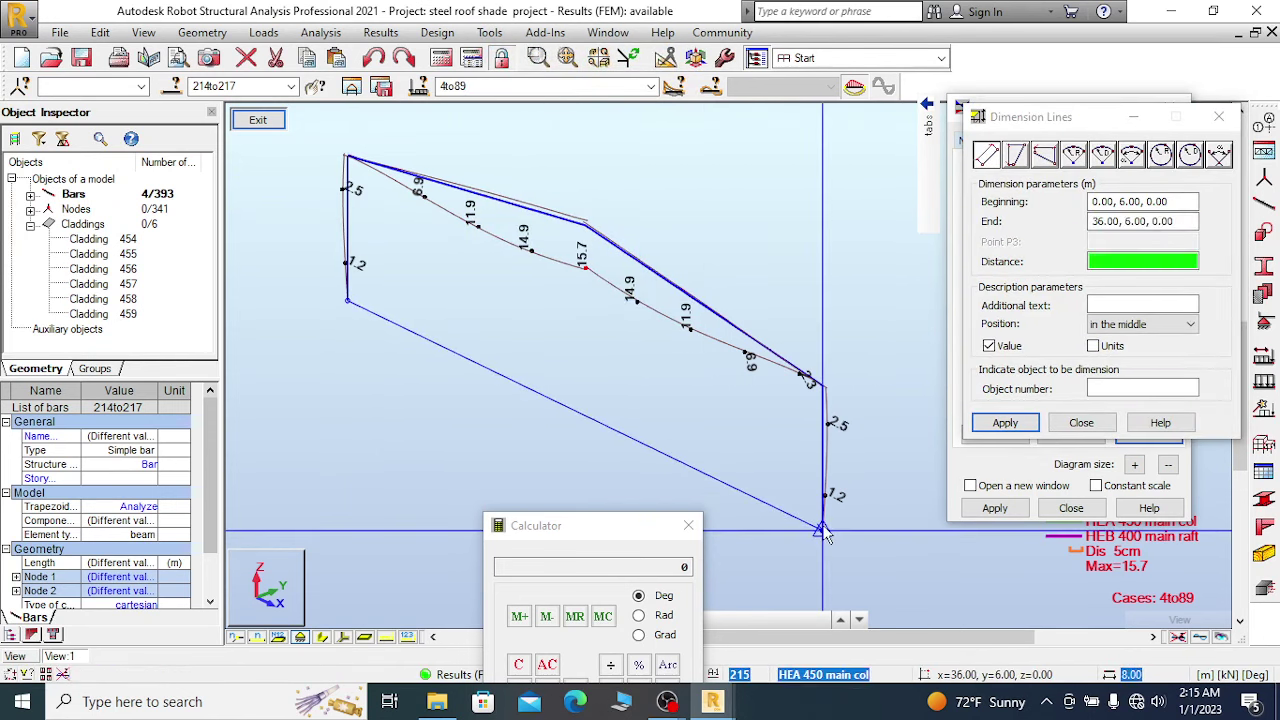
left_click(717, 508)
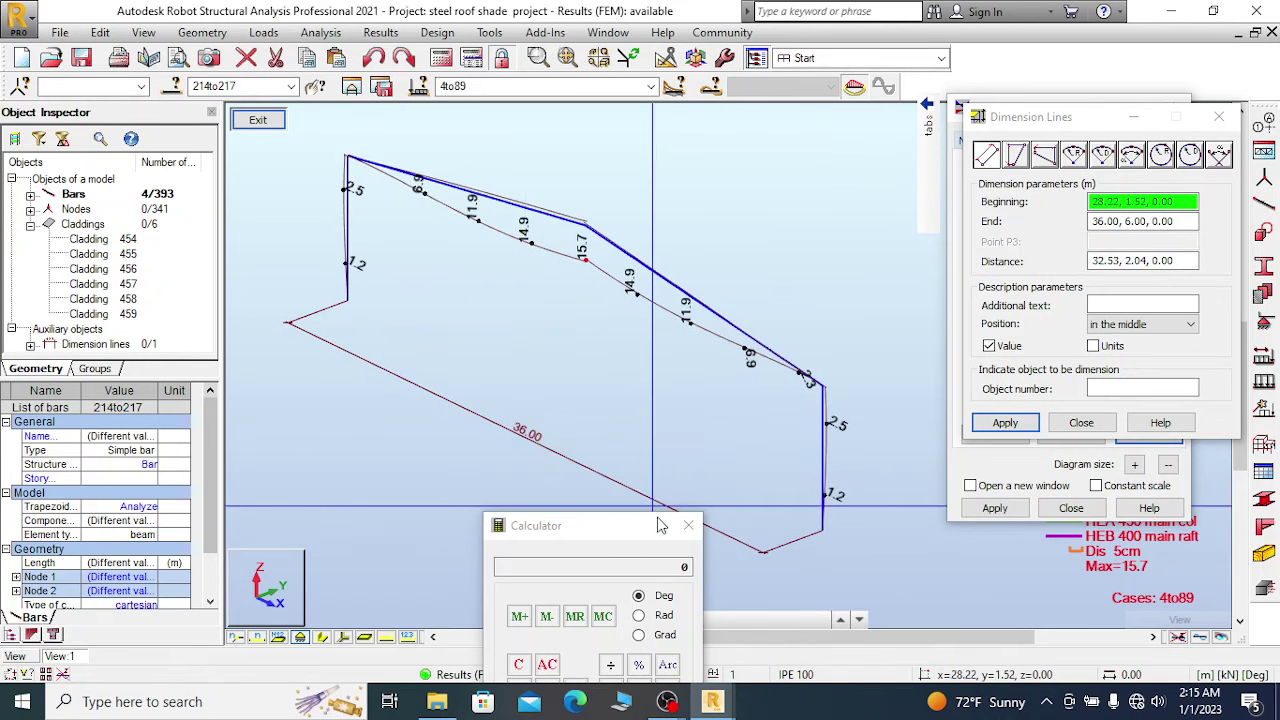
Divide the 36 m frame span by 200 in the calculator to get the deflection limit.
left_click_drag(609, 527, 656, 136)
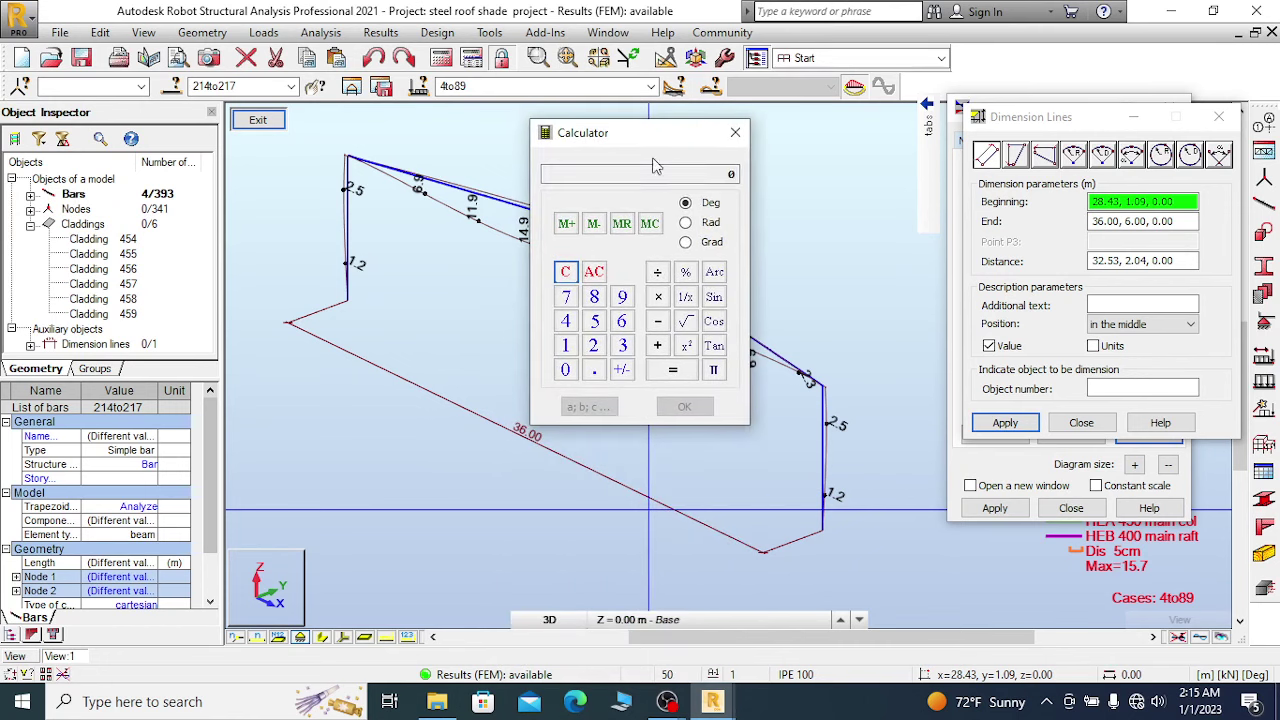
left_click(622, 342)
left_click(622, 322)
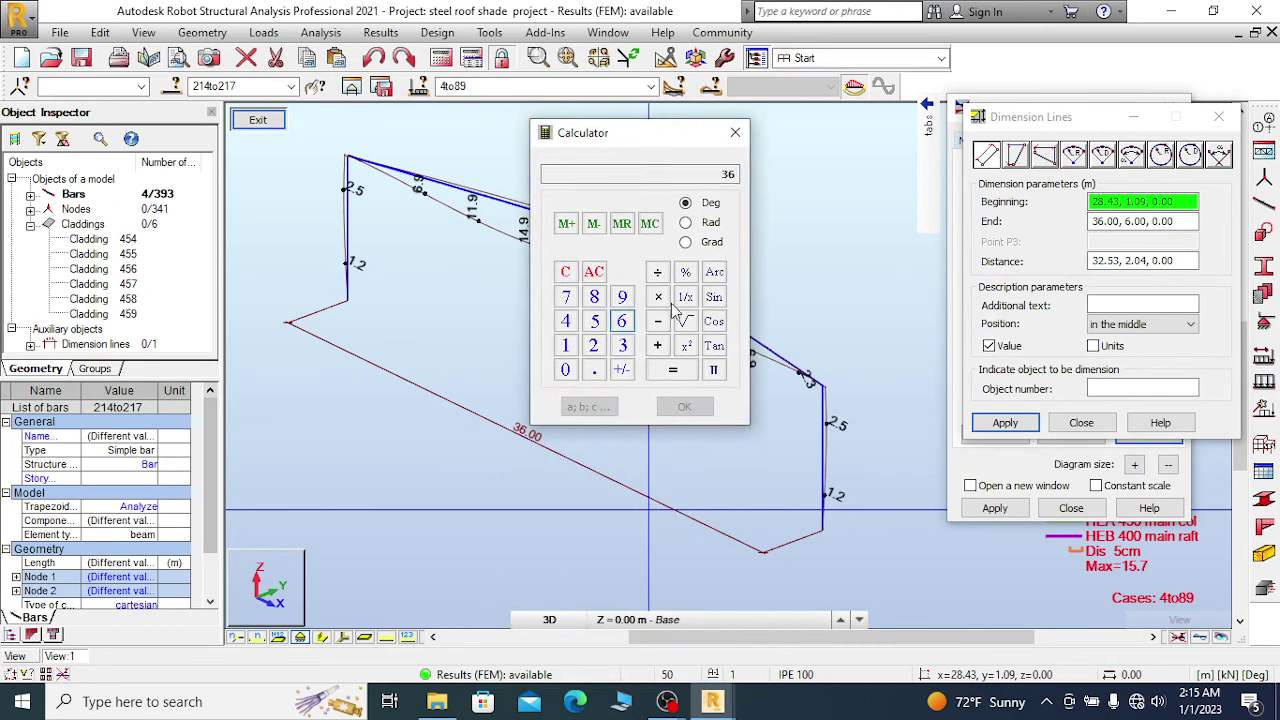
left_click(656, 276)
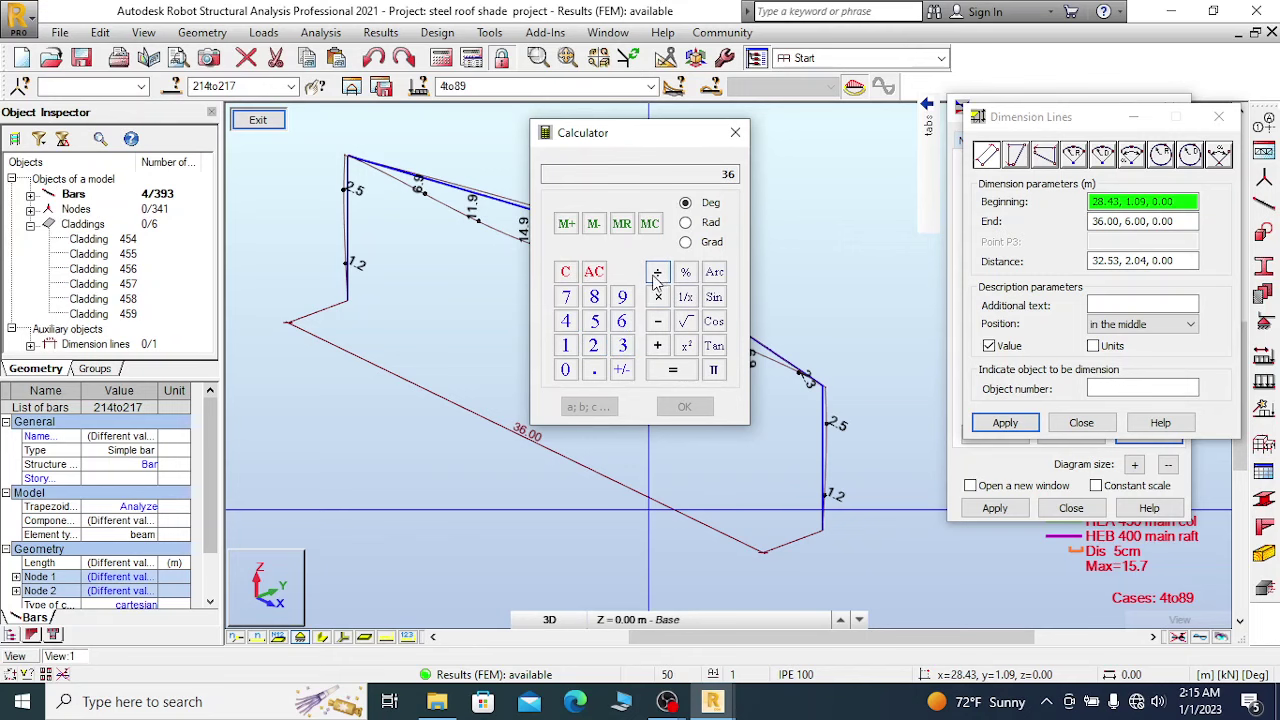
left_click(593, 345)
left_click(565, 371)
left_click(565, 371)
left_click(672, 370)
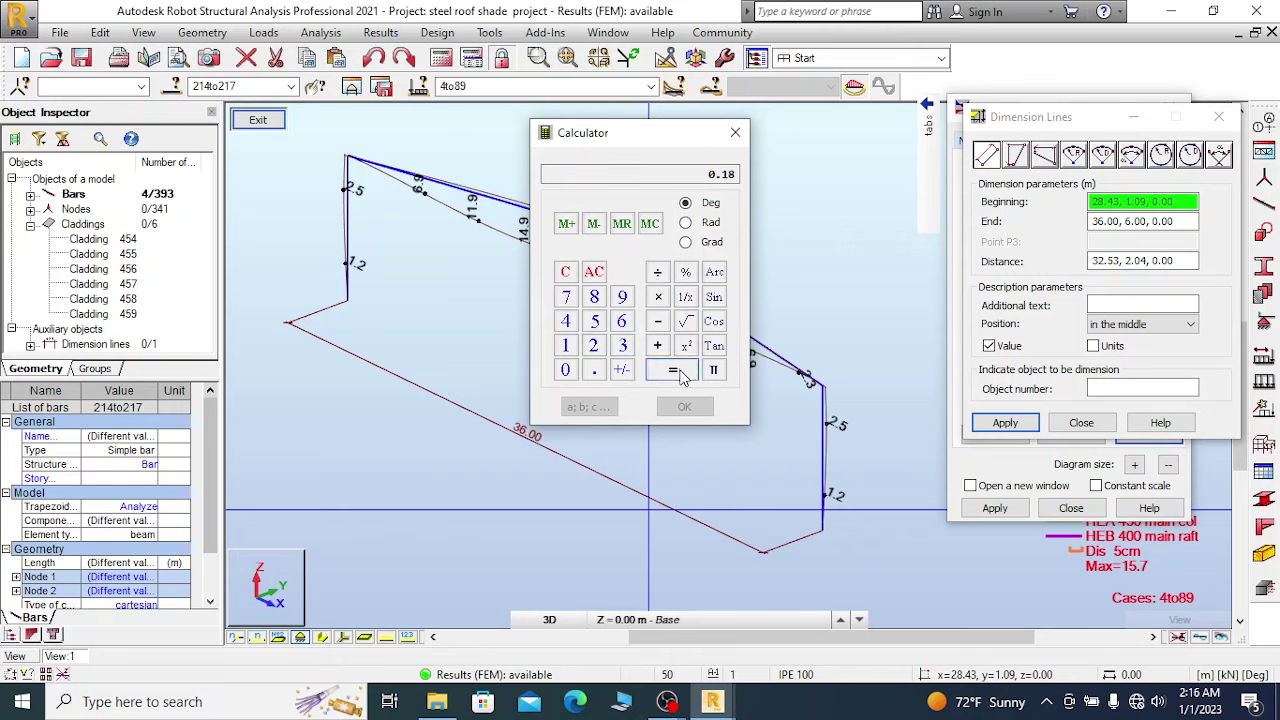
Multiply the span quotient by 1000 to convert the deflection limit to millimetres.
left_click(658, 297)
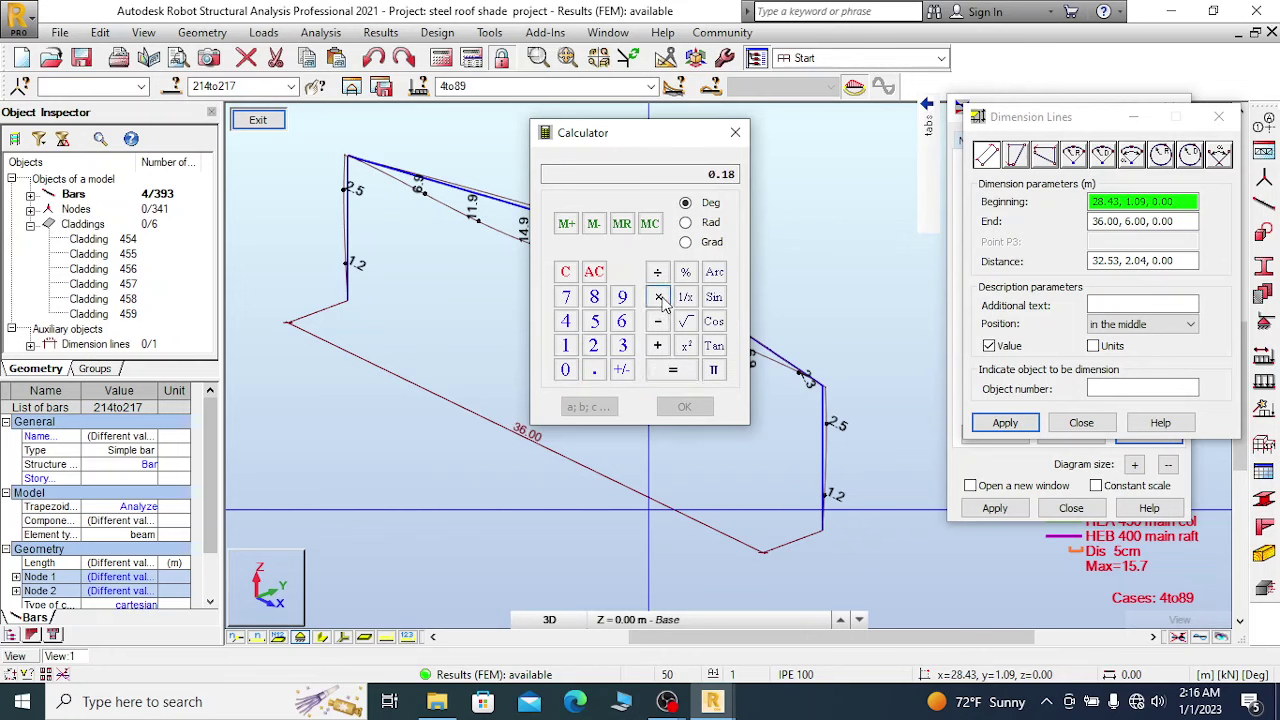
left_click(565, 345)
left_click(565, 371)
left_click(565, 371)
left_click(672, 370)
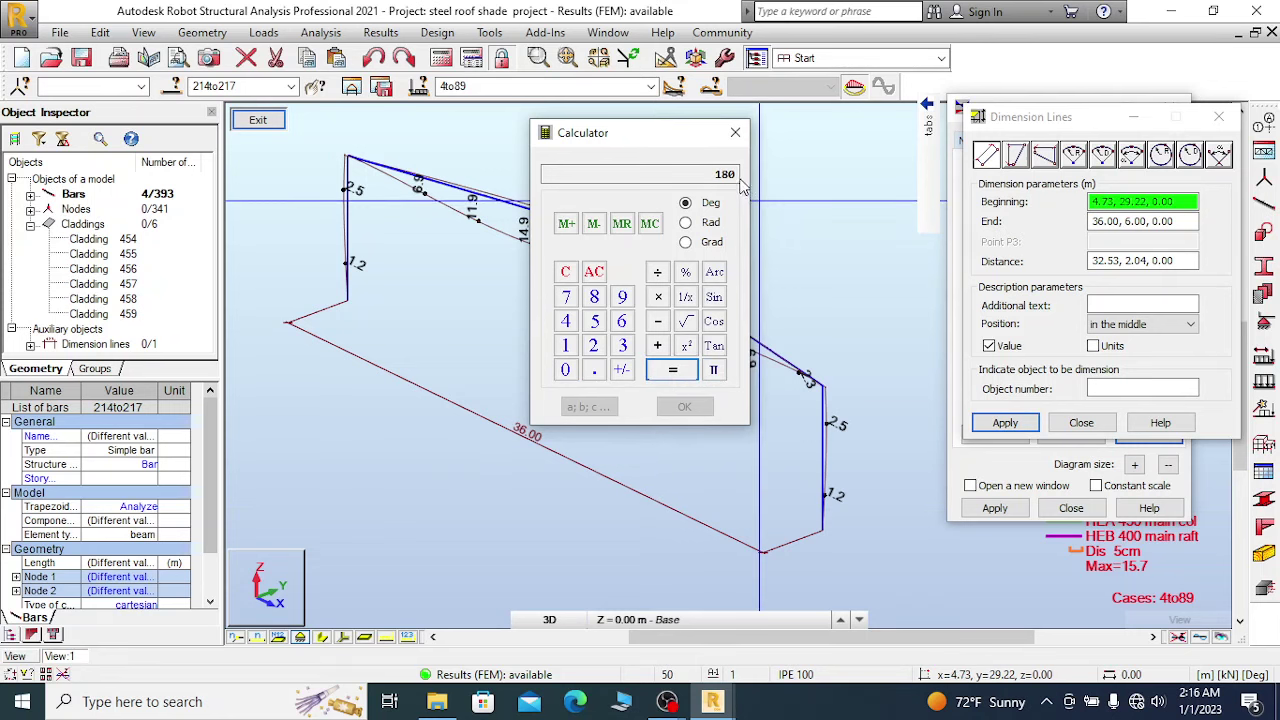
Reposition the calculator clear of the frame's ridge to compare the maximum deflection with the calculated span limit.
left_click_drag(657, 134, 728, 423)
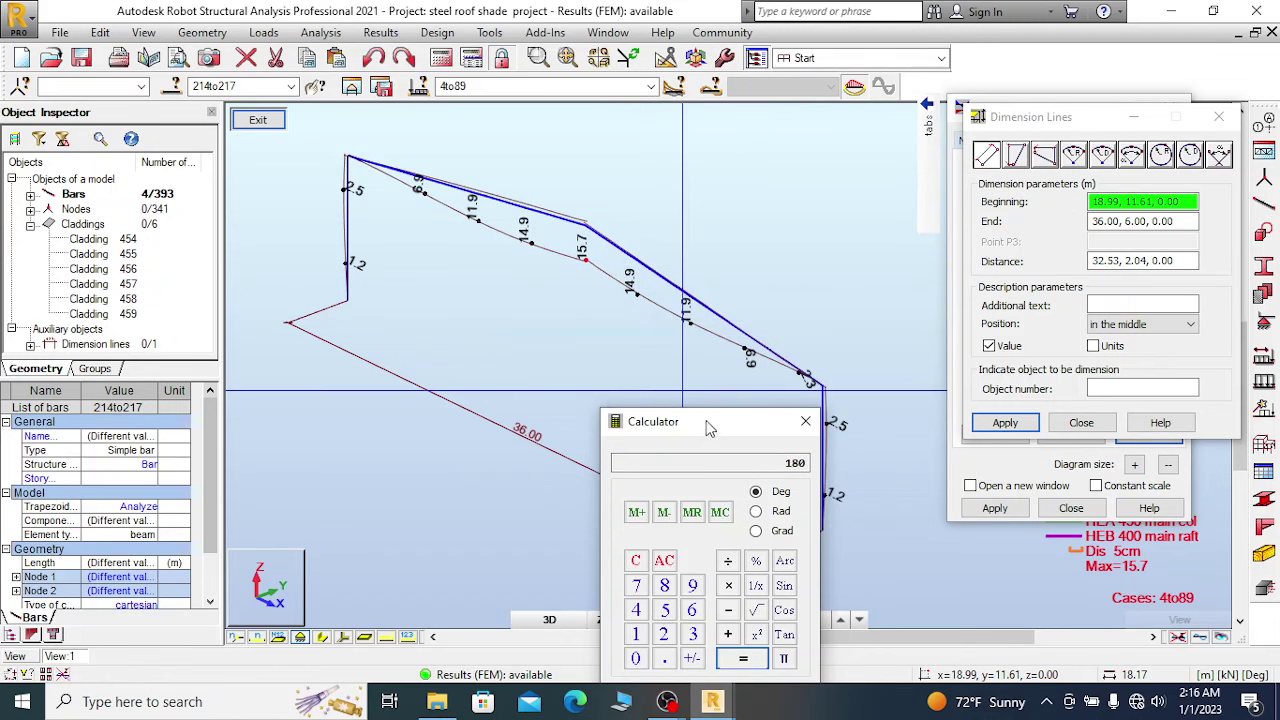
left_click_drag(702, 424, 646, 410)
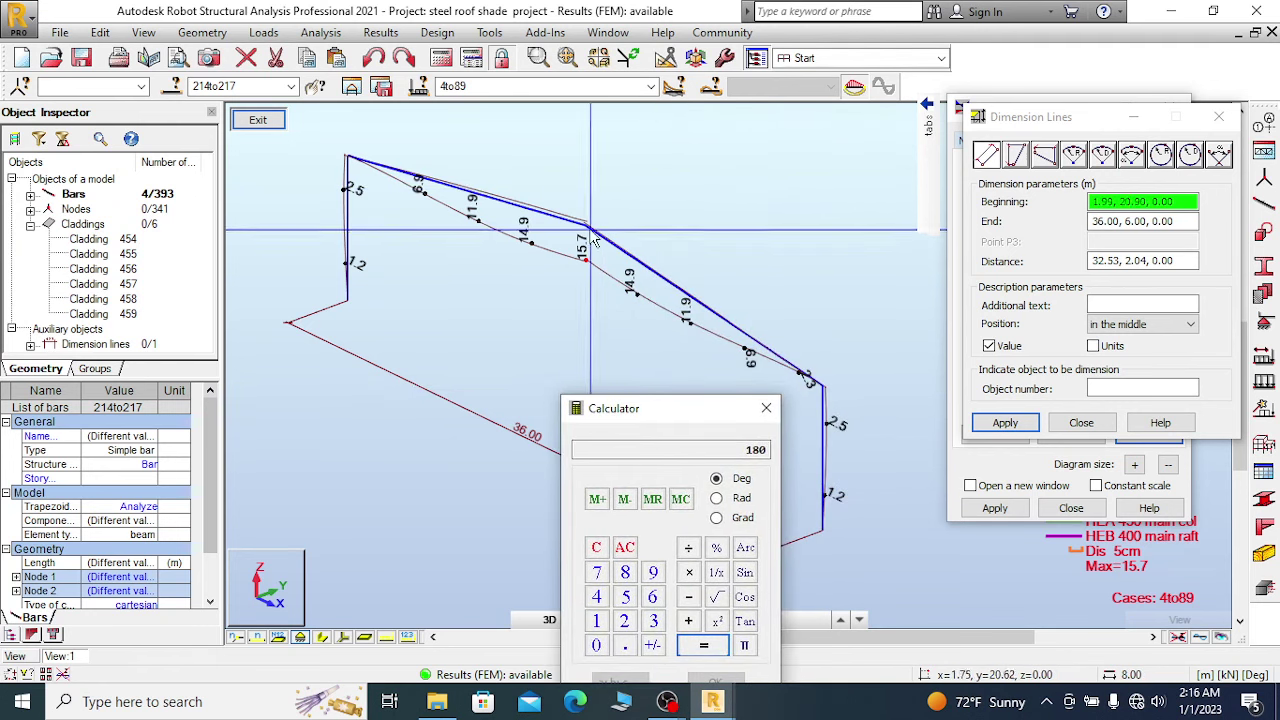
left_click_drag(667, 415, 675, 408)
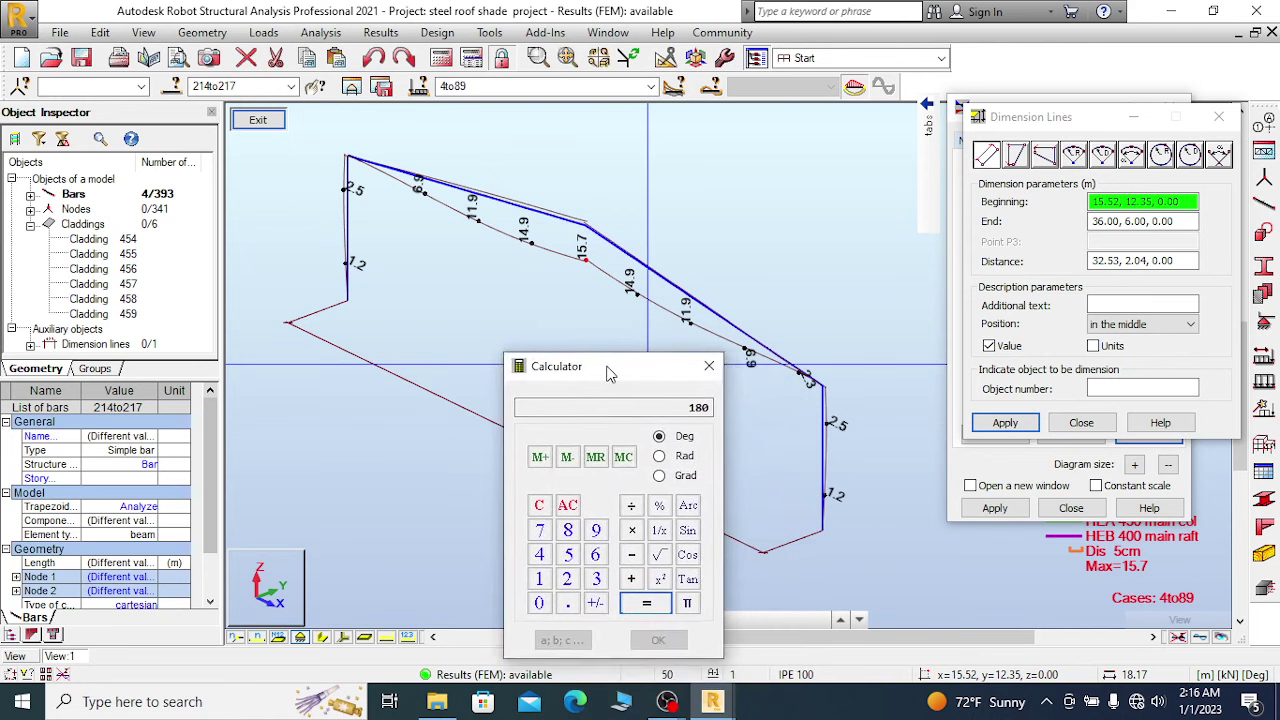
left_click_drag(614, 372, 749, 169)
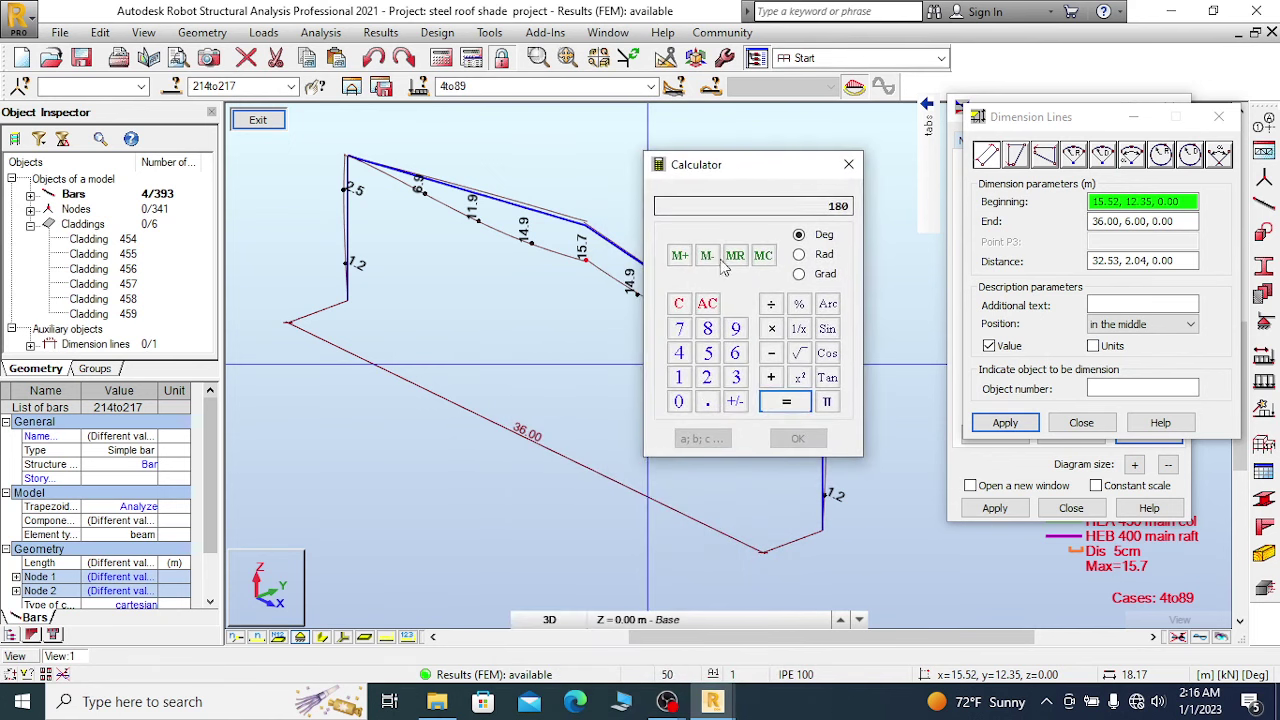
Clear the calculator and divide the 18.17 m rafter length by 200 to get its deflection limit.
left_click(678, 303)
left_click(678, 377)
left_click(708, 329)
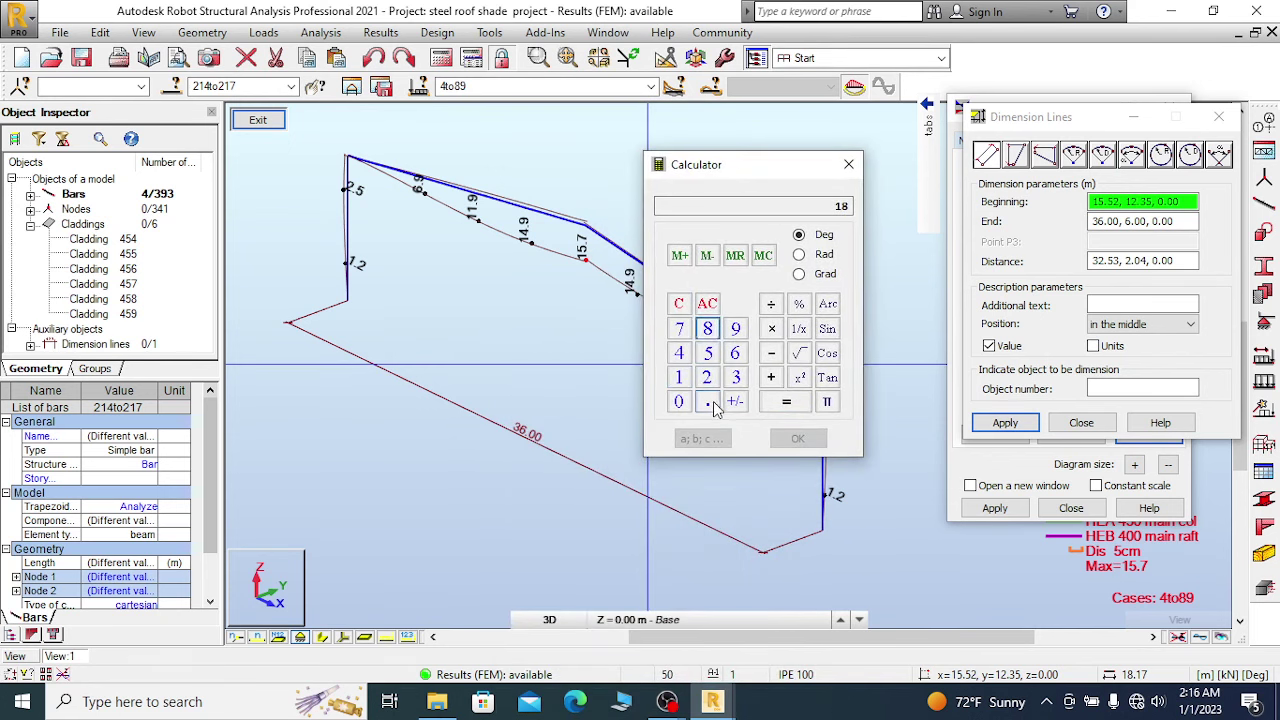
left_click(707, 401)
left_click(678, 377)
left_click(679, 328)
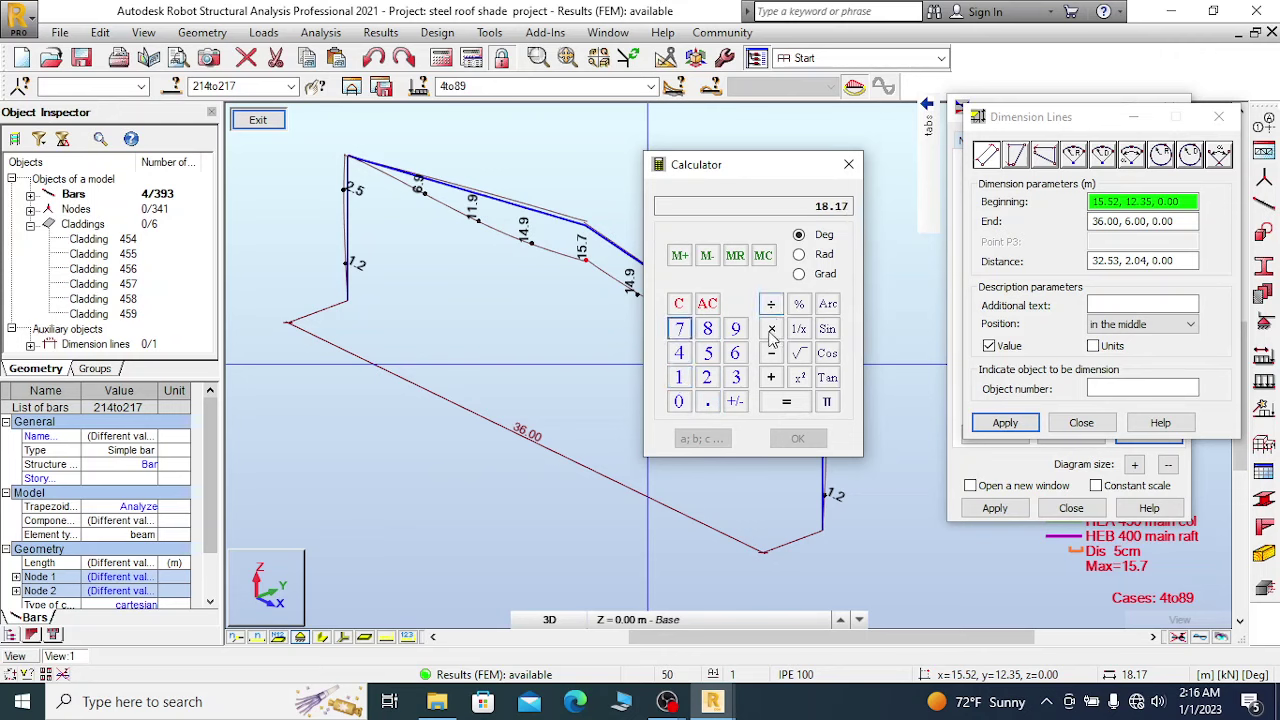
left_click(770, 303)
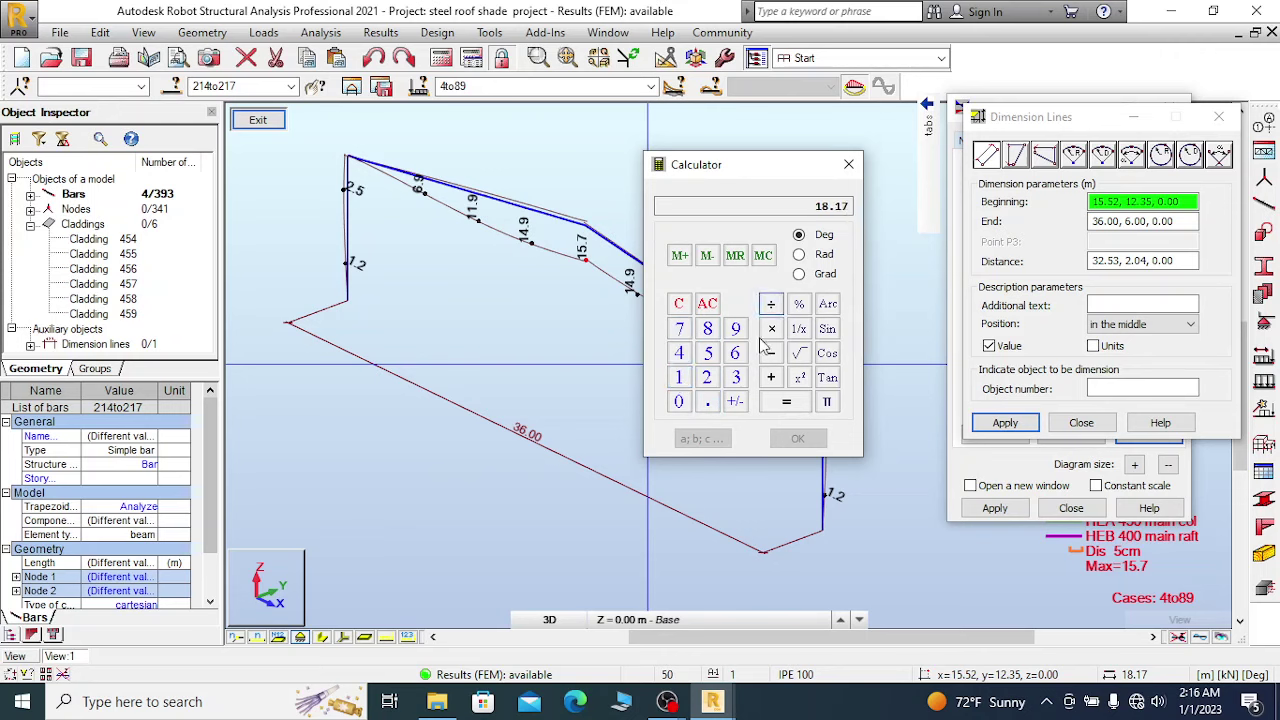
left_click(706, 377)
left_click(678, 401)
left_click(678, 401)
left_click(795, 404)
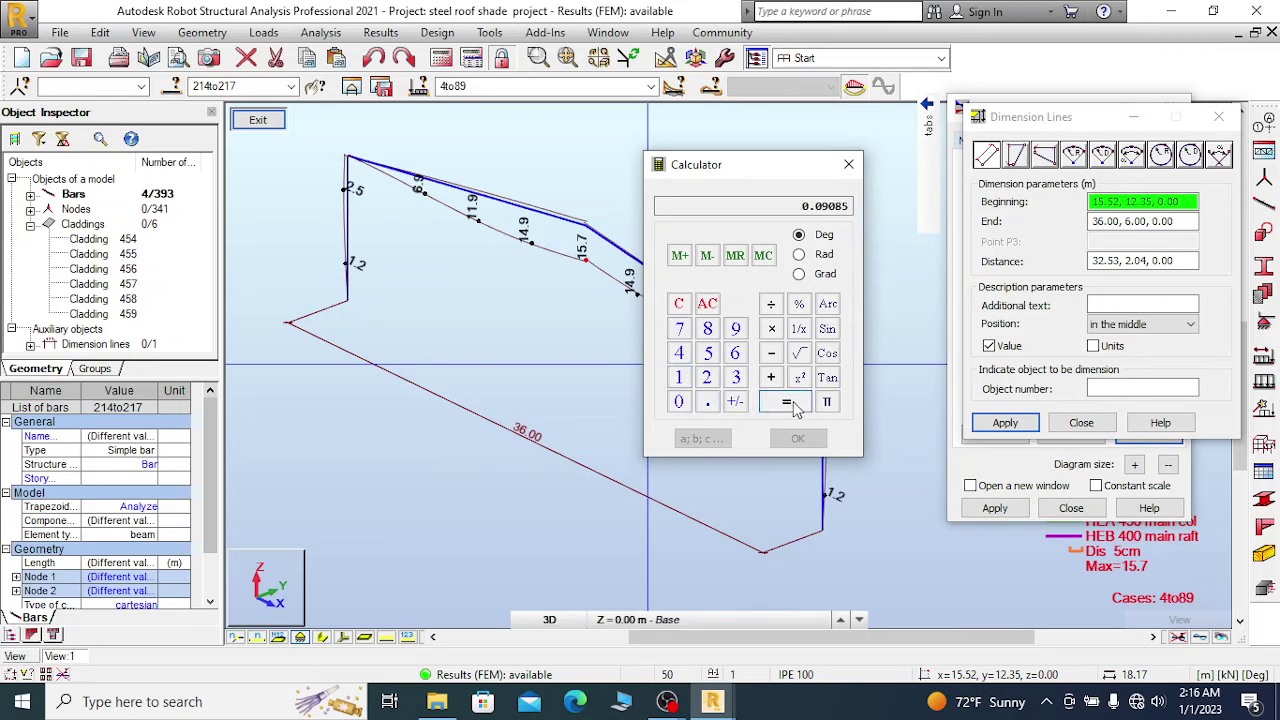
Multiply the rafter length quotient by 1000 to convert the deflection limit to millimetres.
left_click(772, 329)
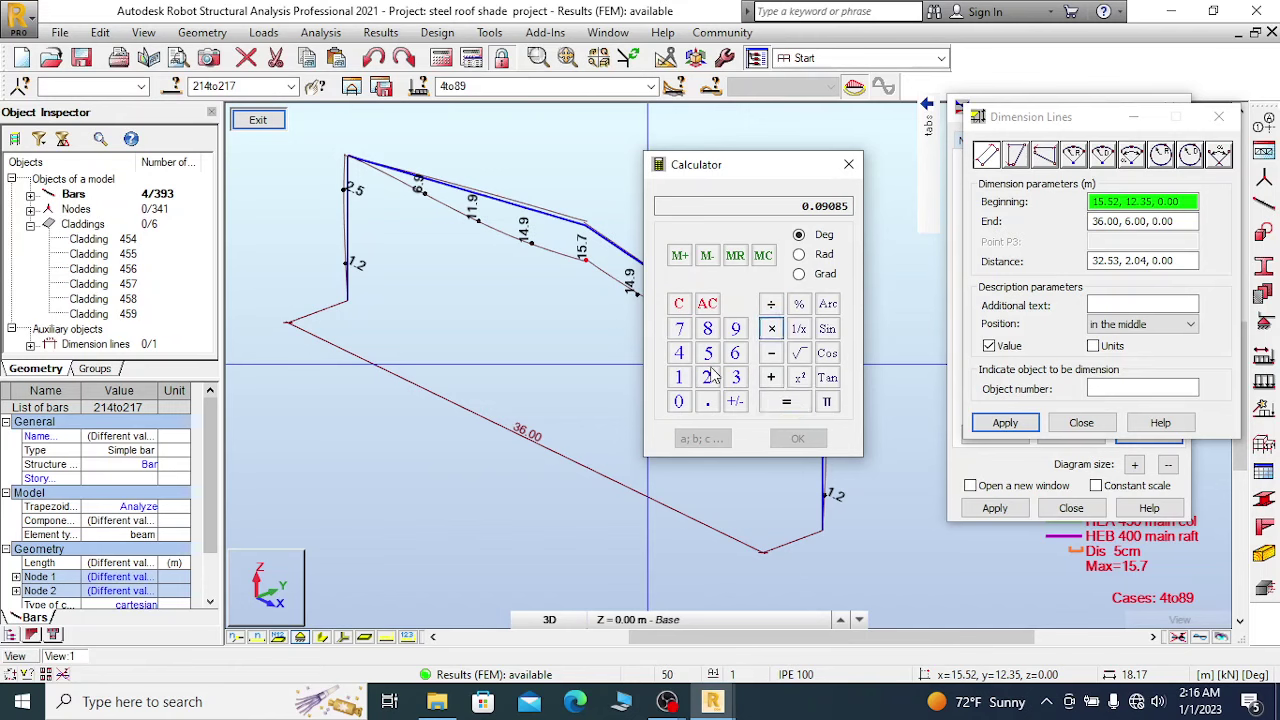
left_click(678, 377)
left_click(679, 404)
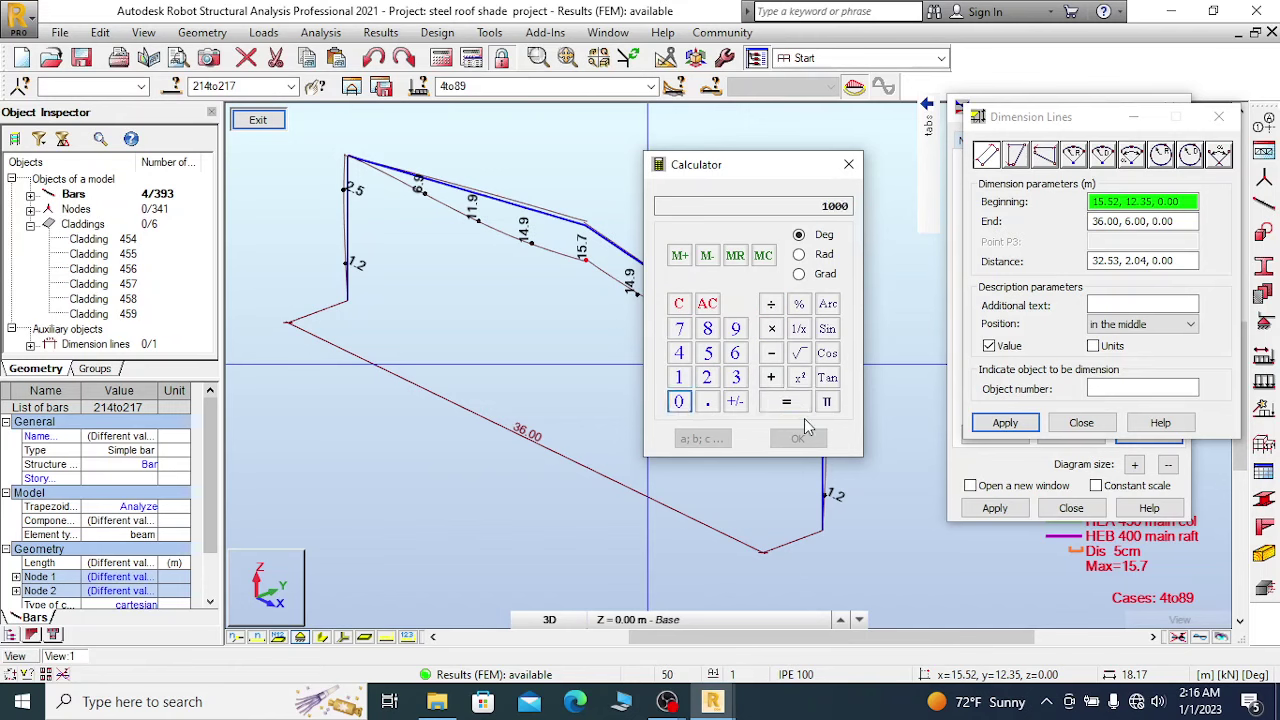
left_click(804, 404)
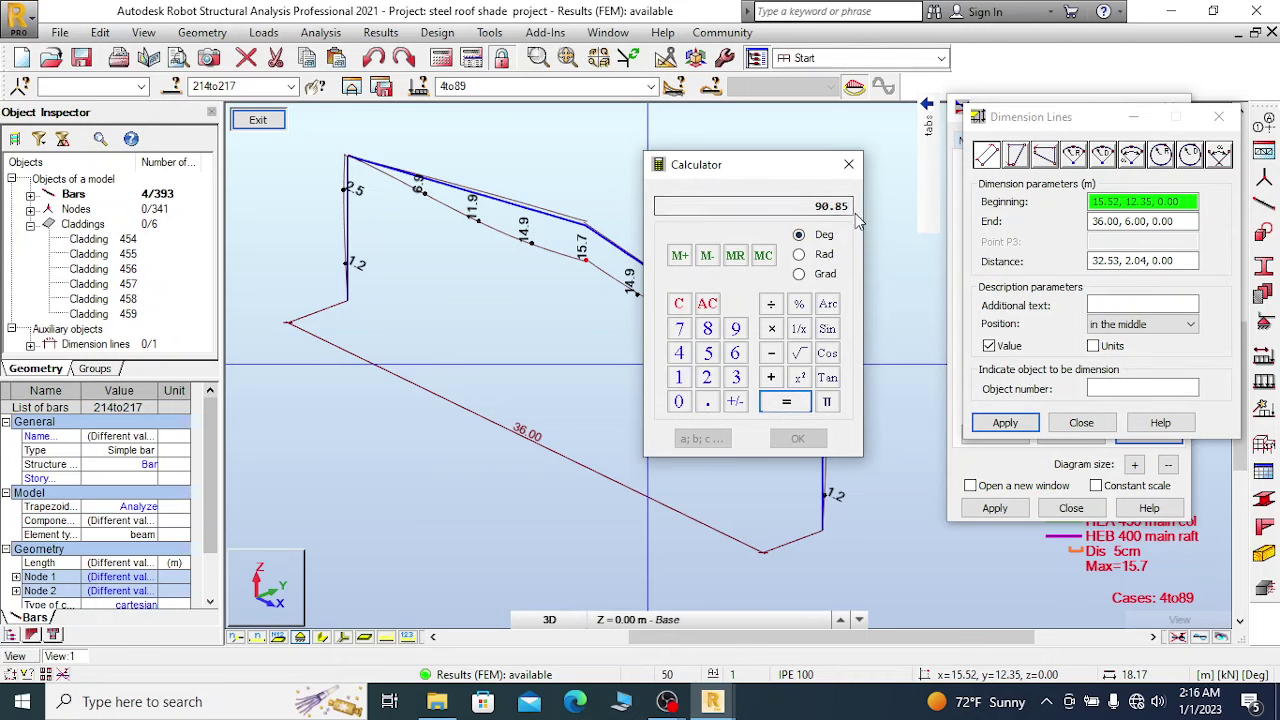
Compare the rafter limit with the frame's deflections, and close the calculator and the dimension line settings.
left_click_drag(764, 166, 464, 296)
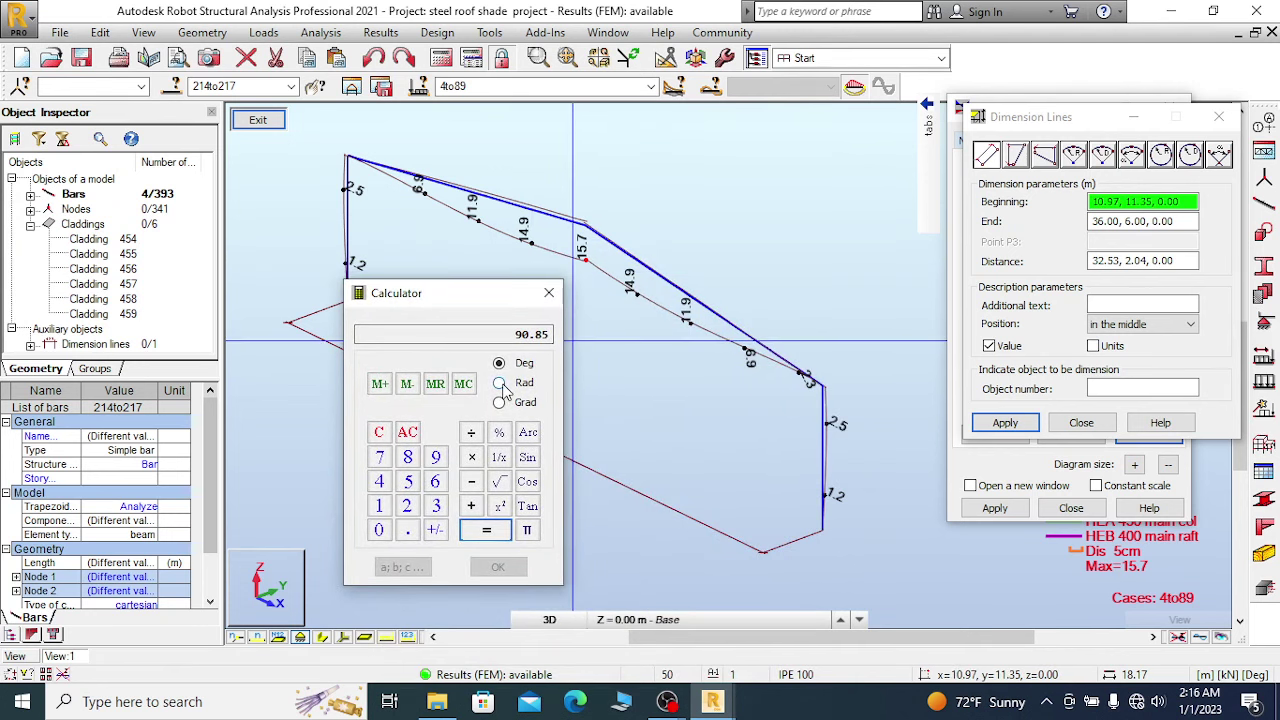
left_click(548, 292)
scroll(640, 250, "down", 2)
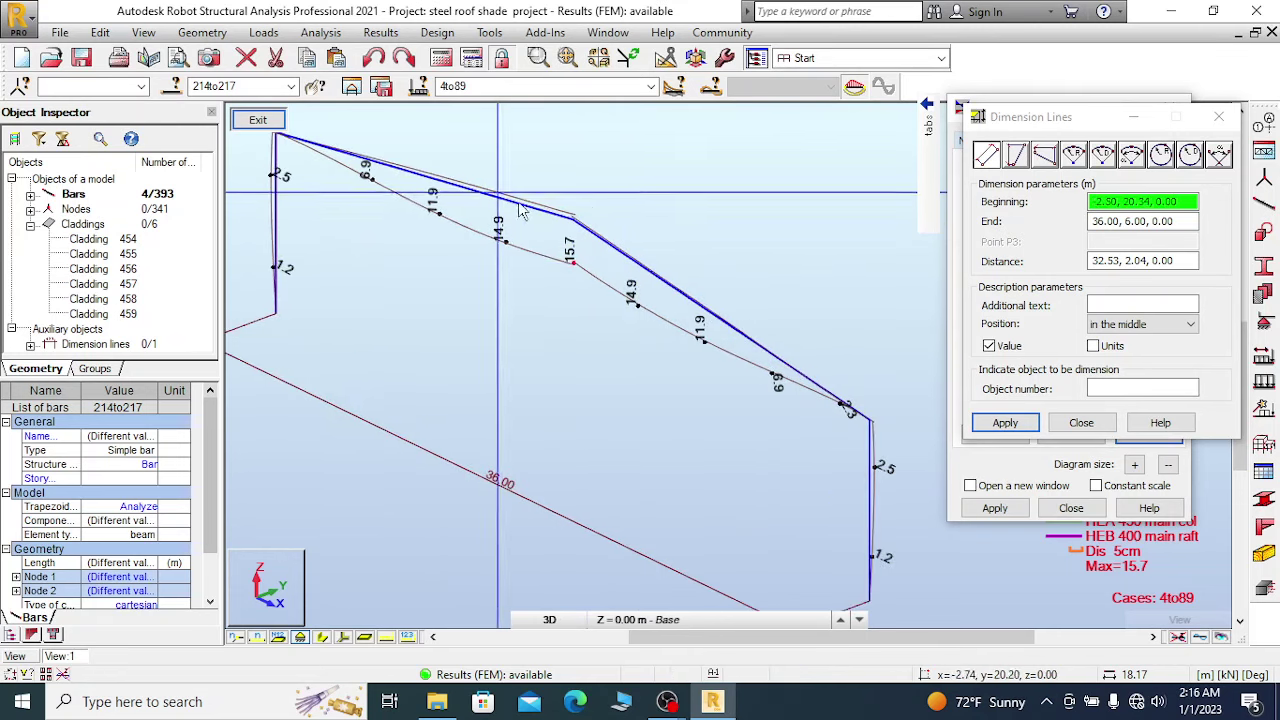
scroll(693, 170, "down", 2)
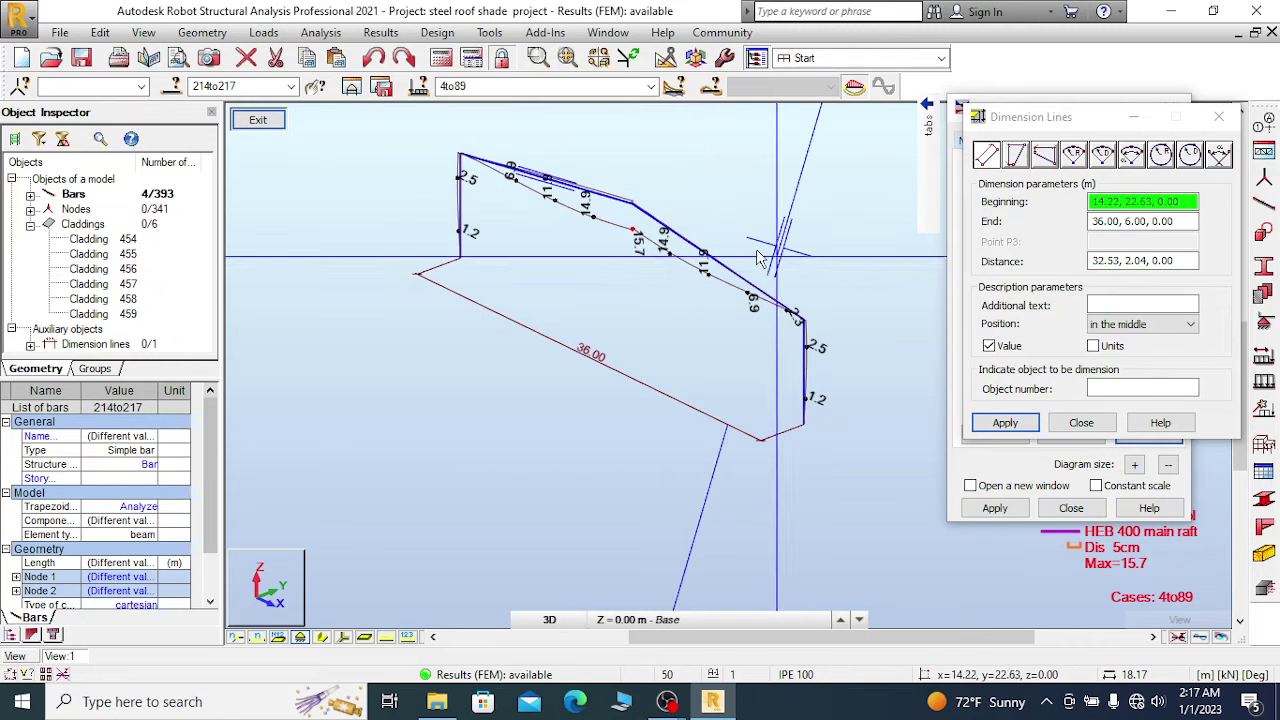
left_click(1082, 423)
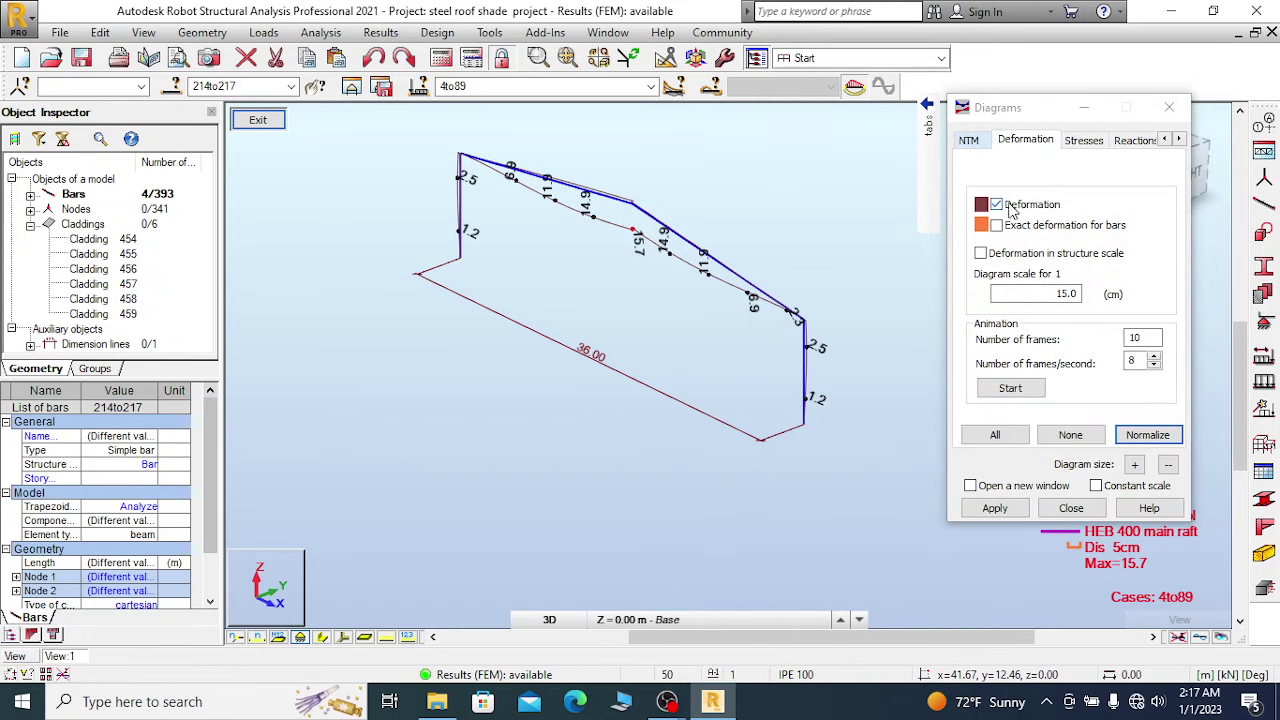
Display the maximum normal stress (S max) diagram on the isolated frame.
left_click(1085, 141)
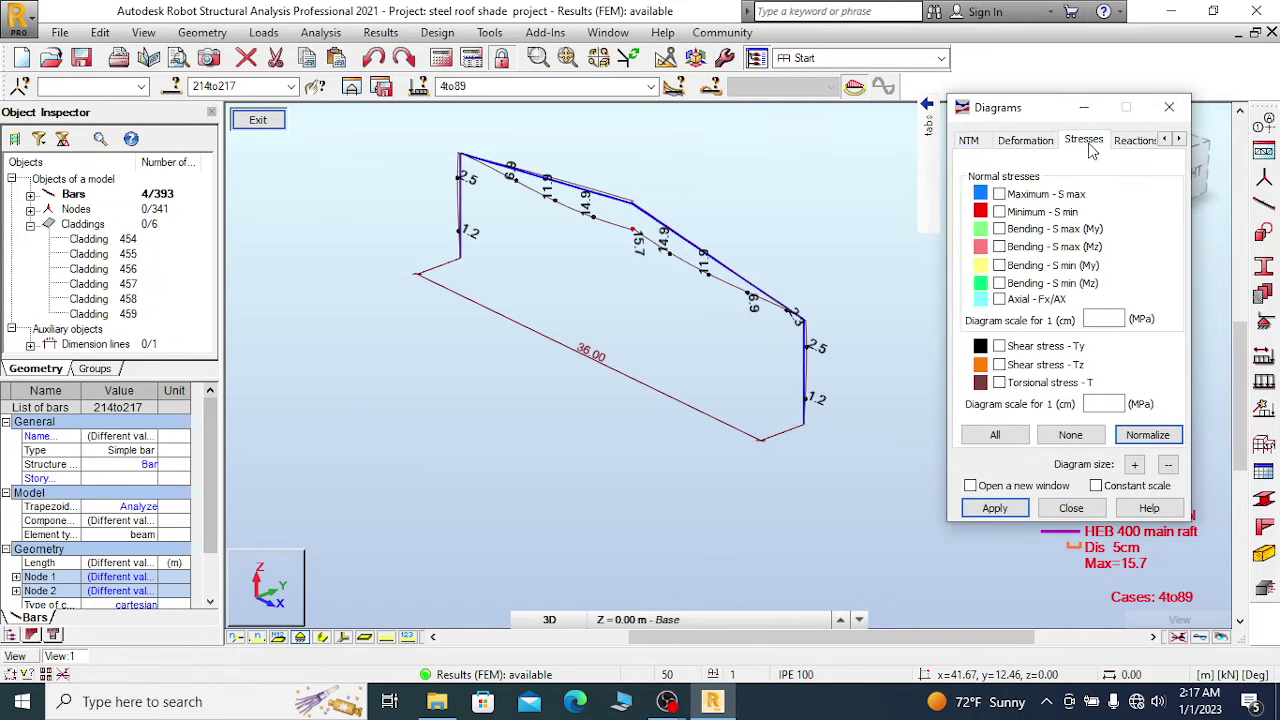
left_click(999, 194)
left_click(1030, 141)
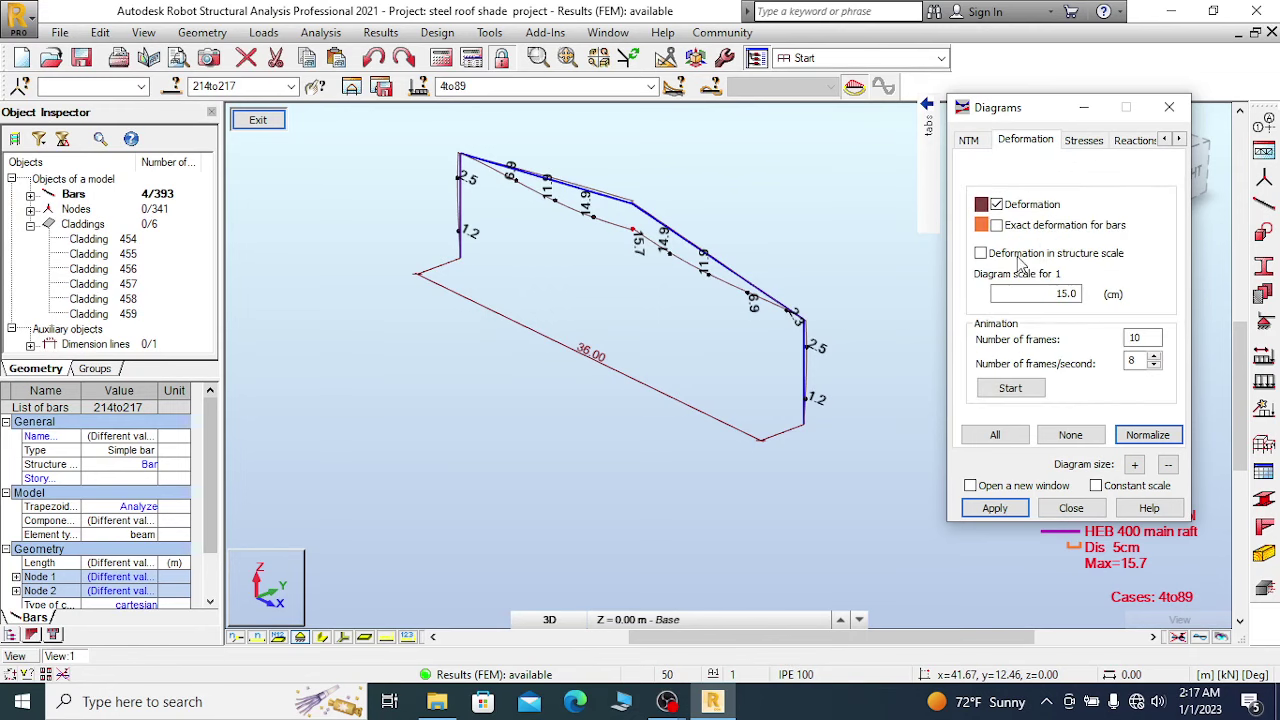
left_click(1099, 145)
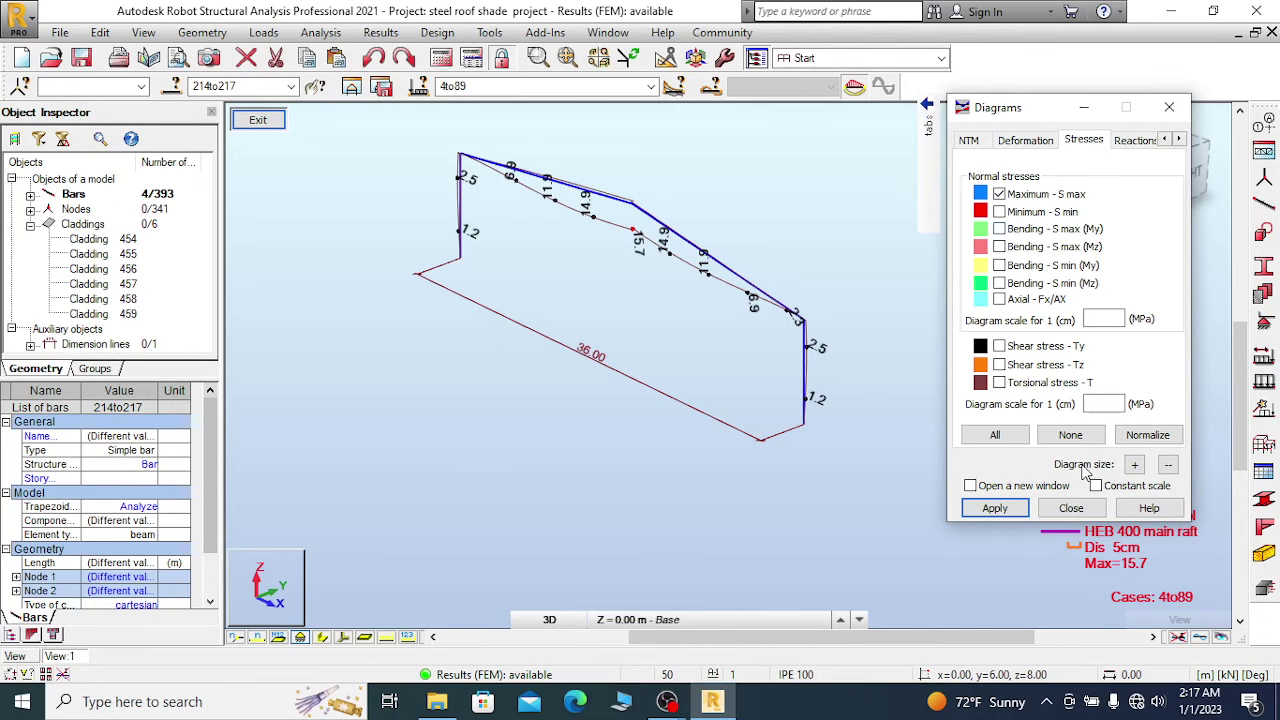
left_click(1008, 513)
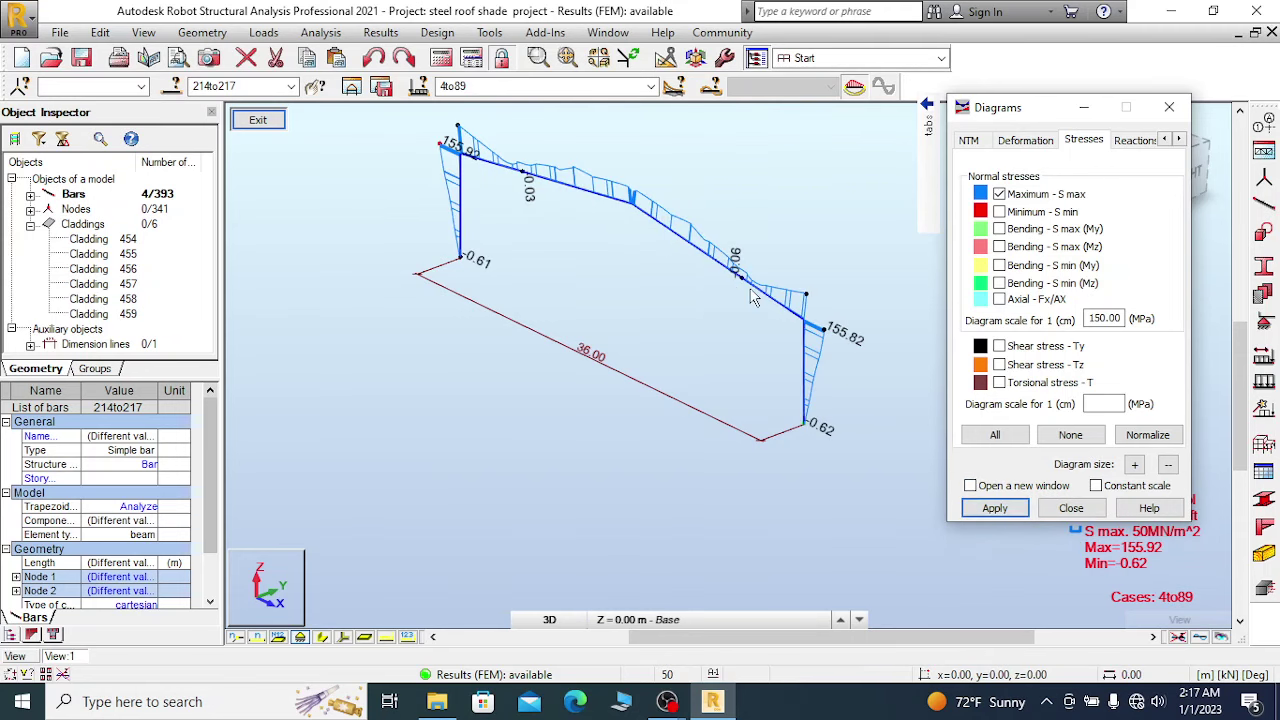
Switch the frame diagrams to reactions and display the vertical reaction FZ.
left_click(1135, 142)
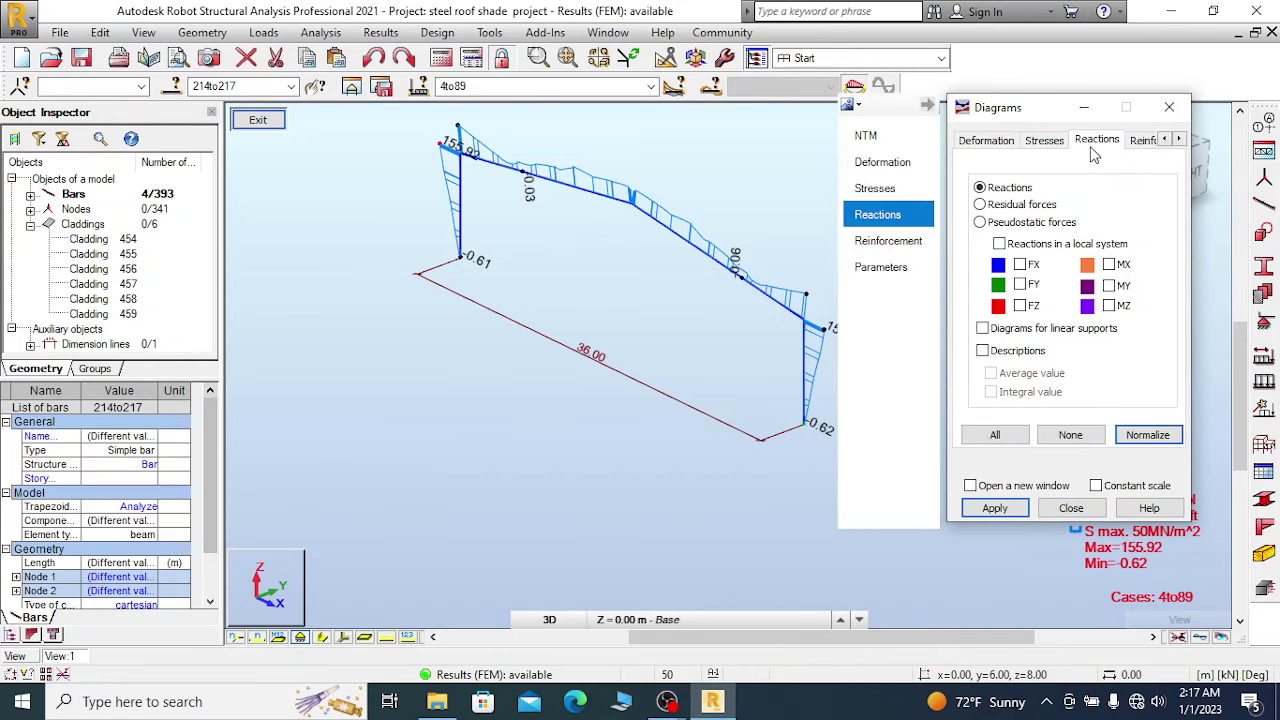
left_click(1043, 143)
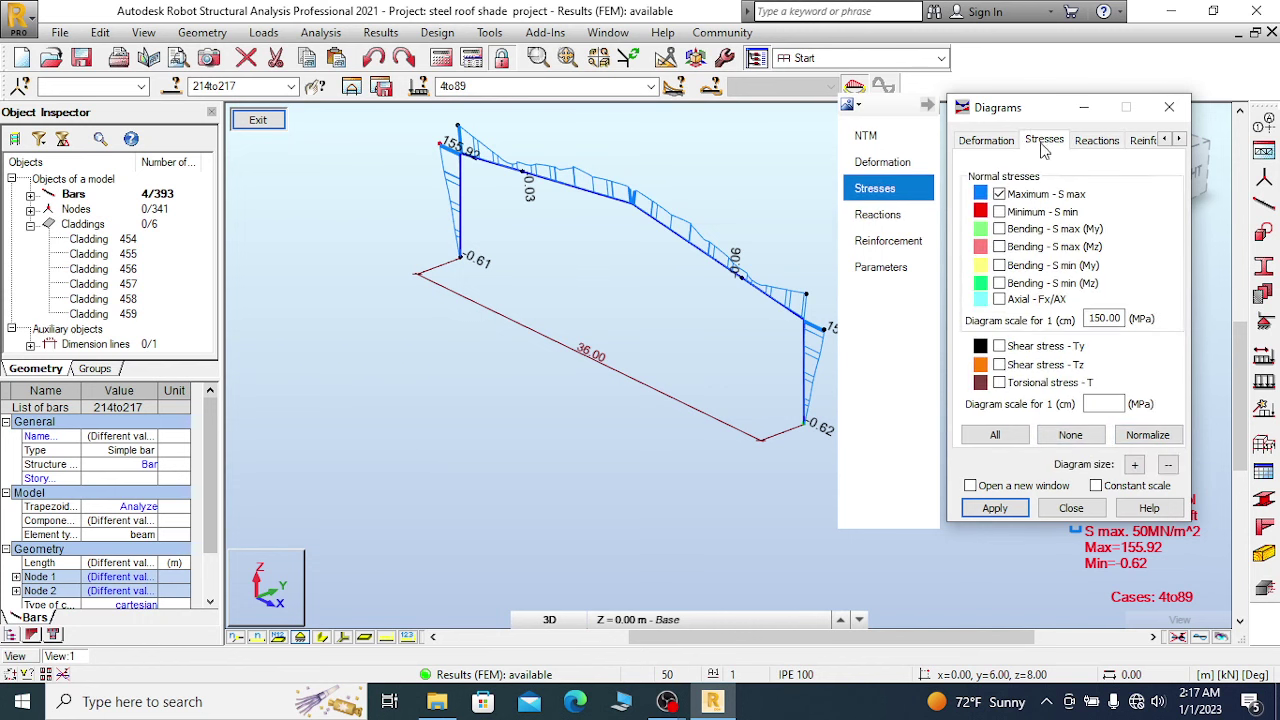
left_click(1096, 140)
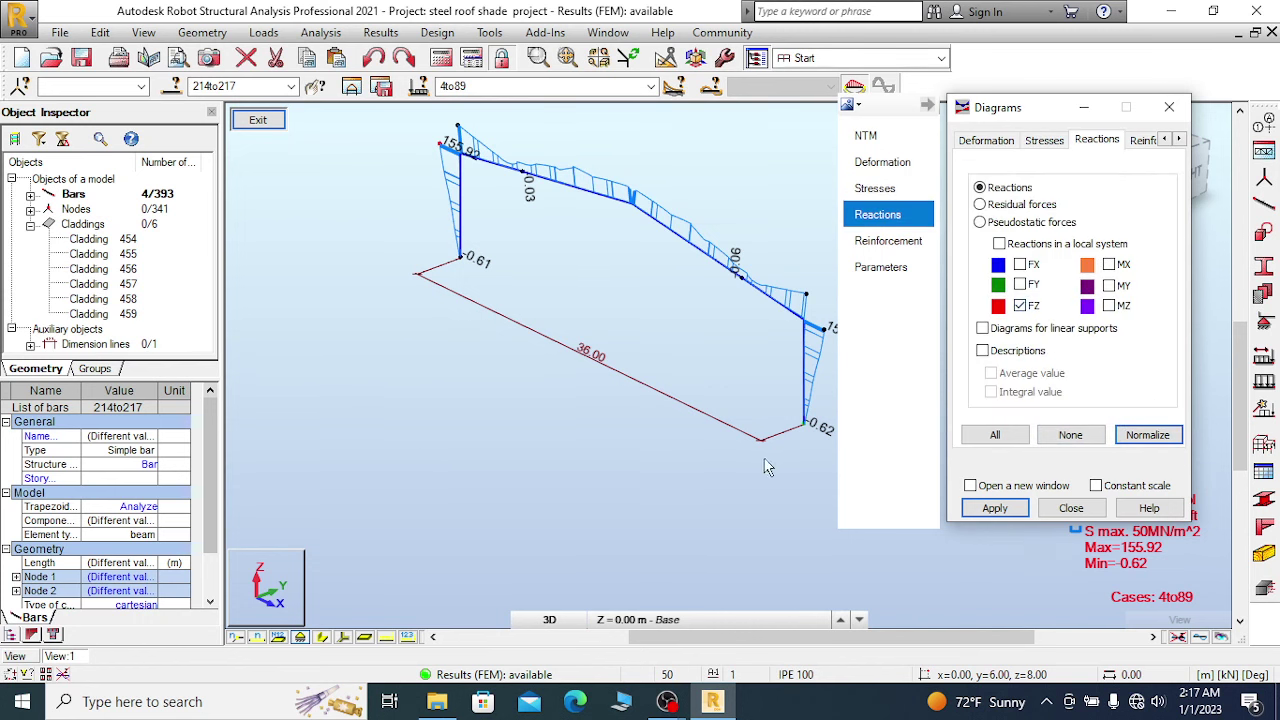
left_click(996, 509)
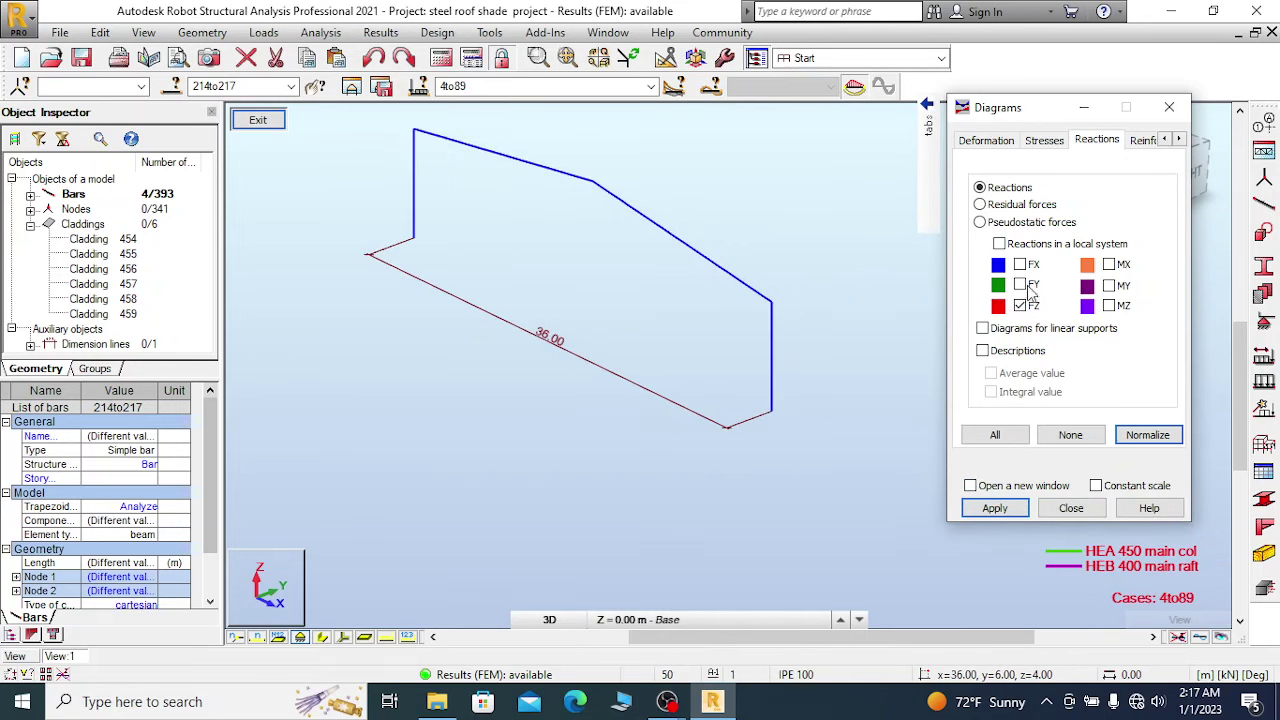
Enable reaction descriptions and diagrams for linear supports, and add the FX and FY components.
left_click(983, 350)
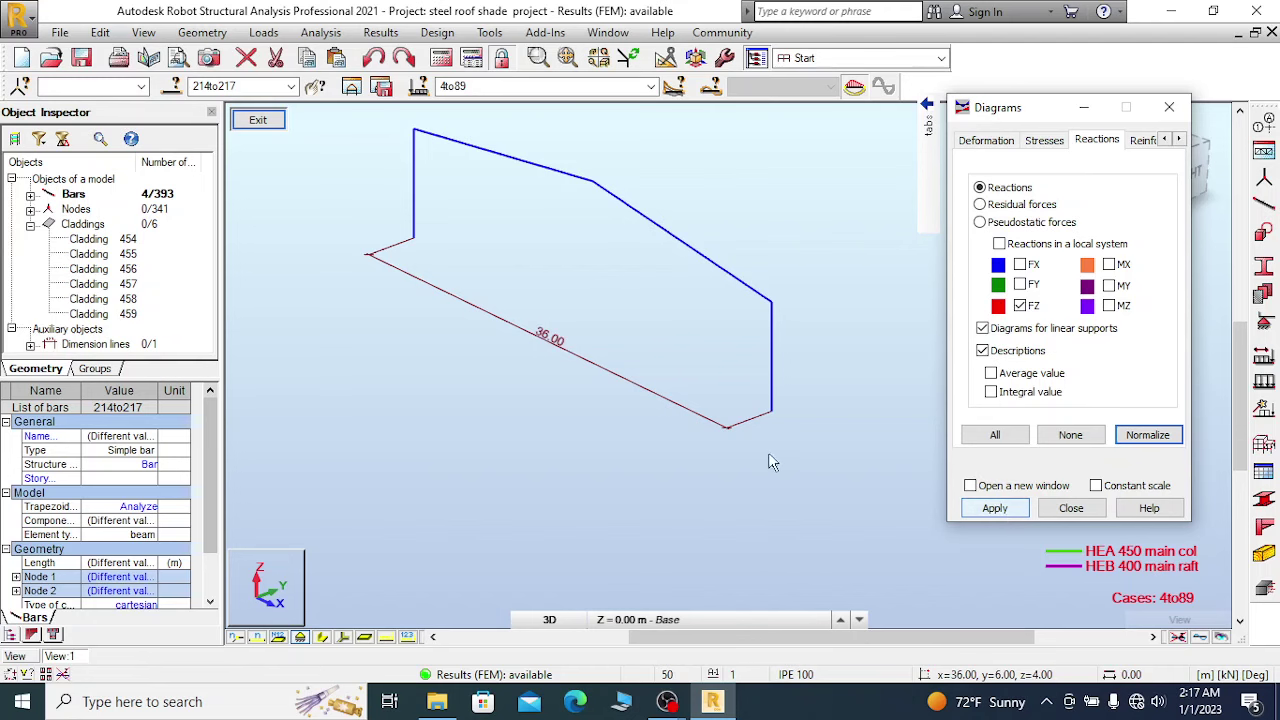
scroll(768, 452, "up", 2)
scroll(832, 398, "down", 1)
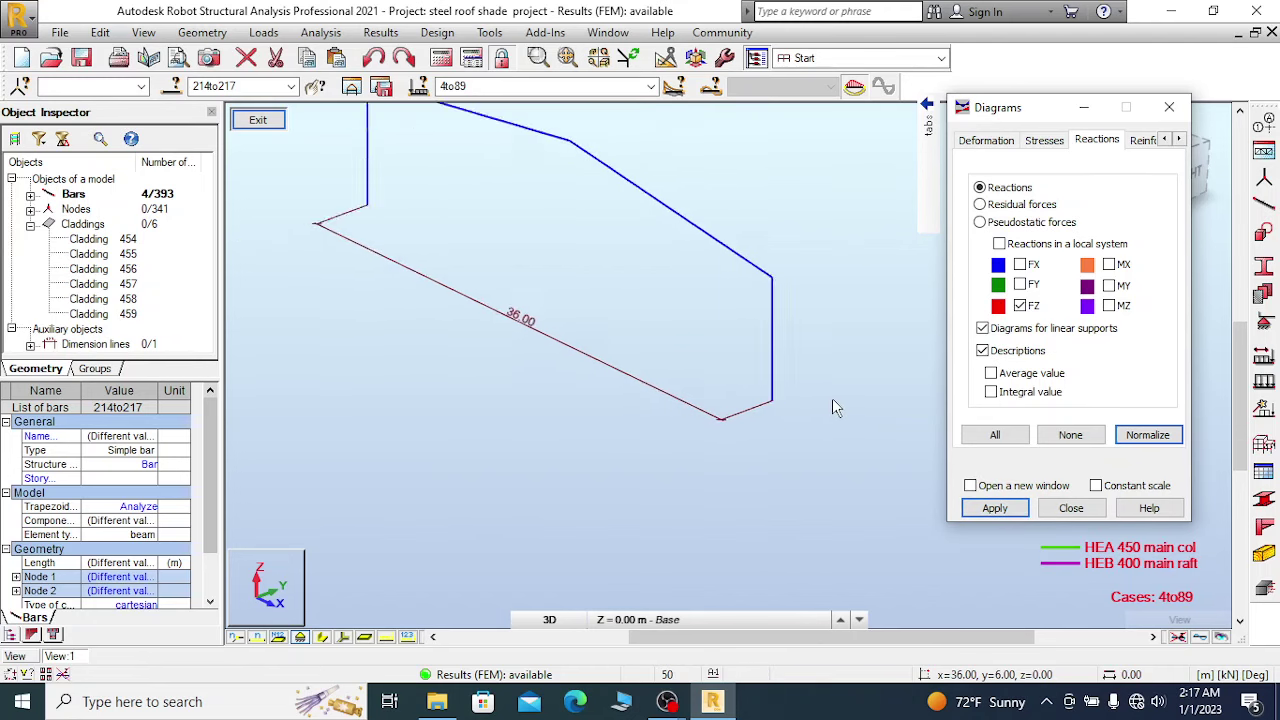
scroll(832, 398, "down", 1)
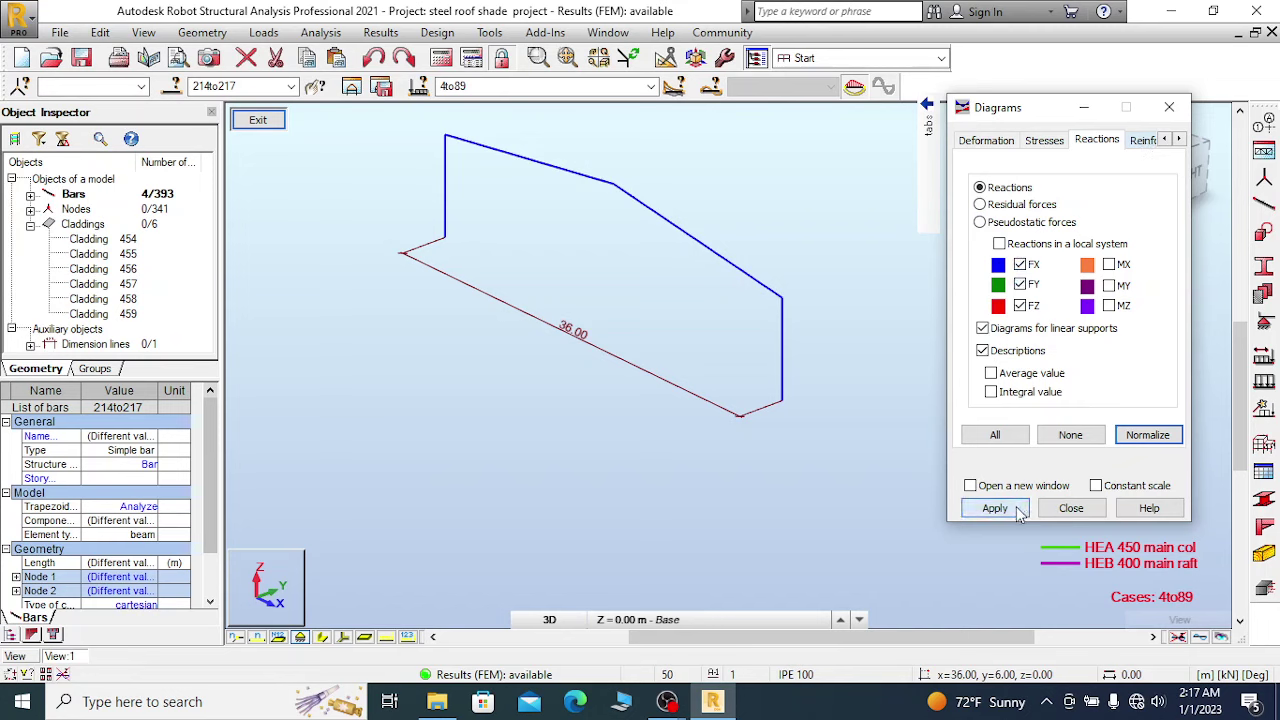
Delete the dimension line spanning the two column bases.
left_click(638, 375)
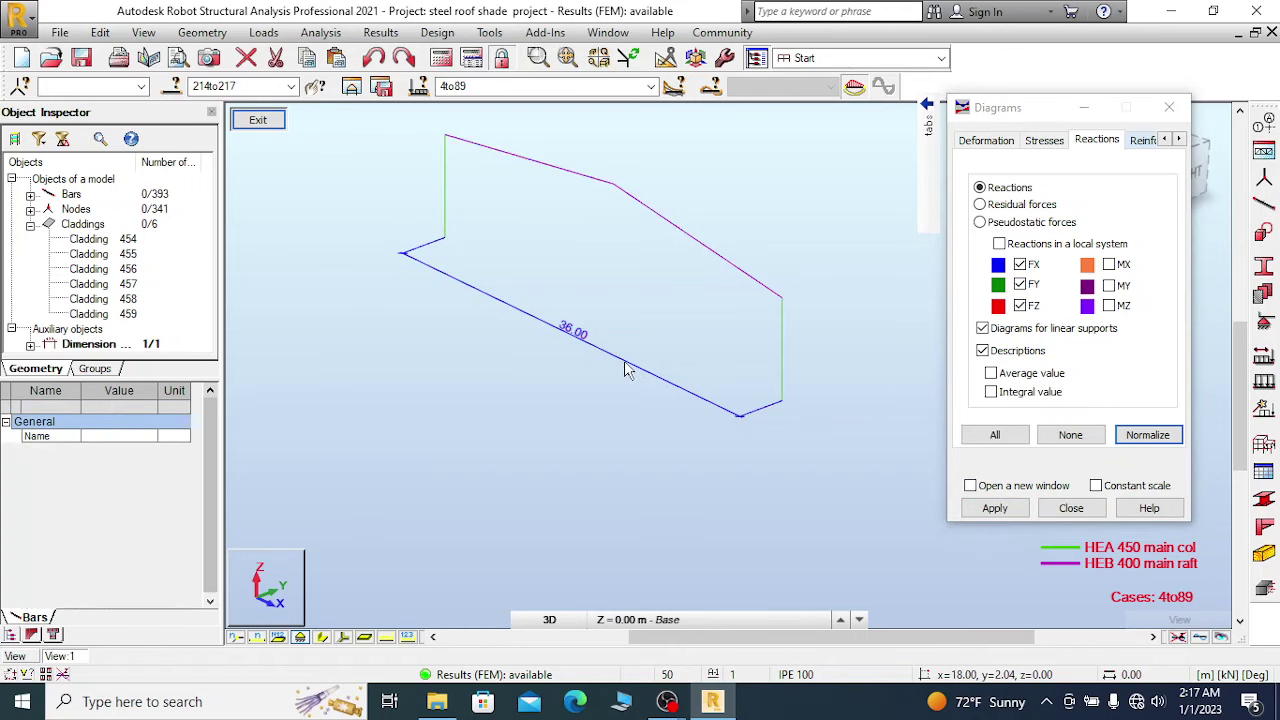
left_click(246, 58)
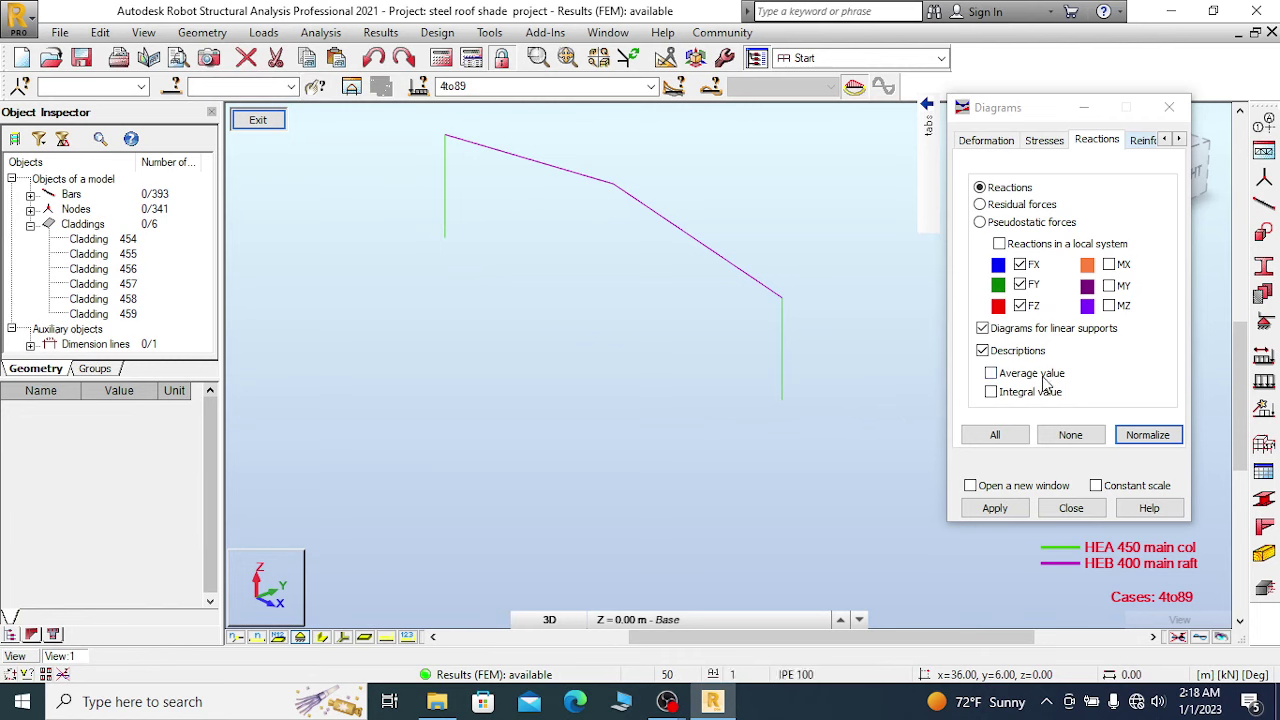
Apply all reaction components, forces and moments, to the frame and inspect its supports.
left_click(995, 435)
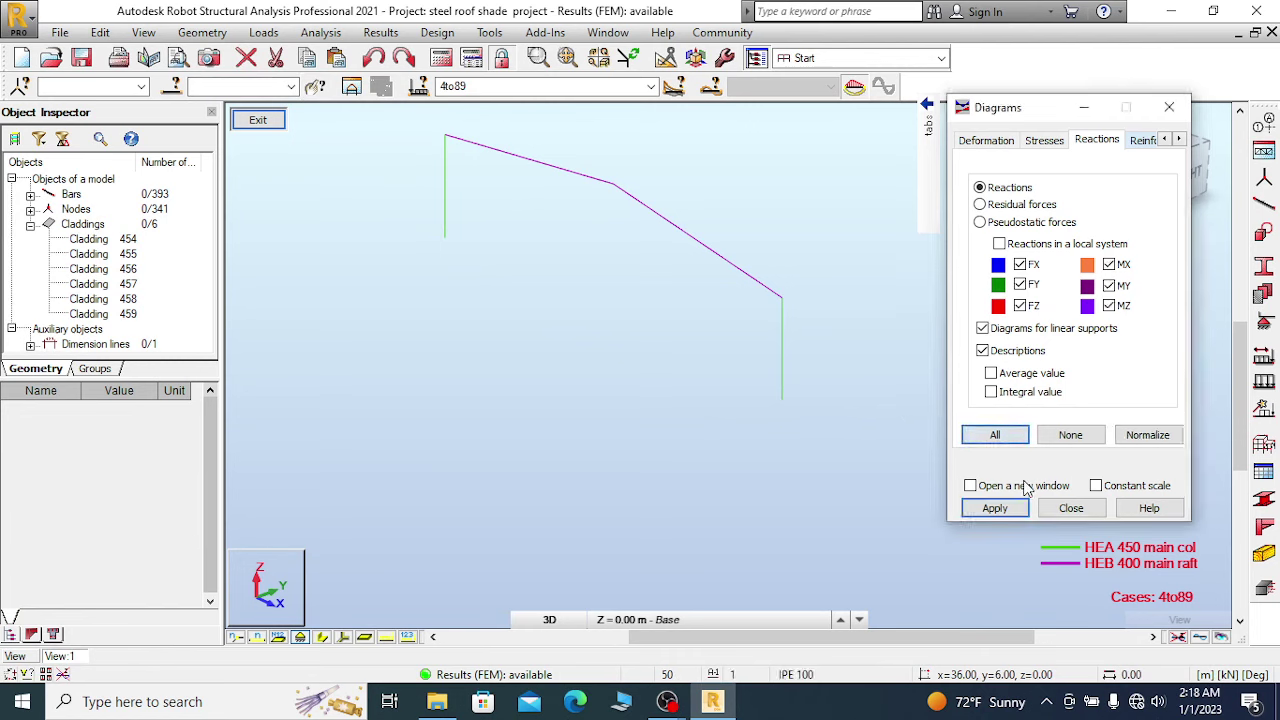
left_click(994, 509)
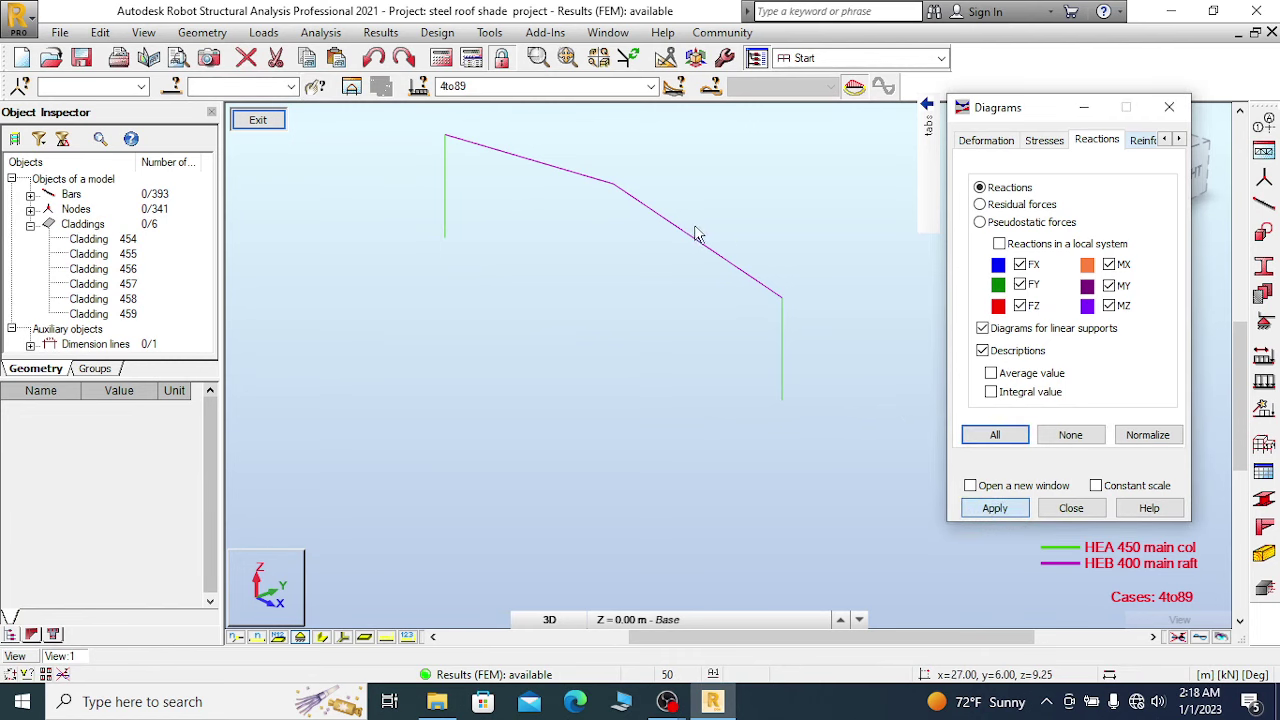
scroll(697, 234, "up", 2)
scroll(699, 235, "down", 1)
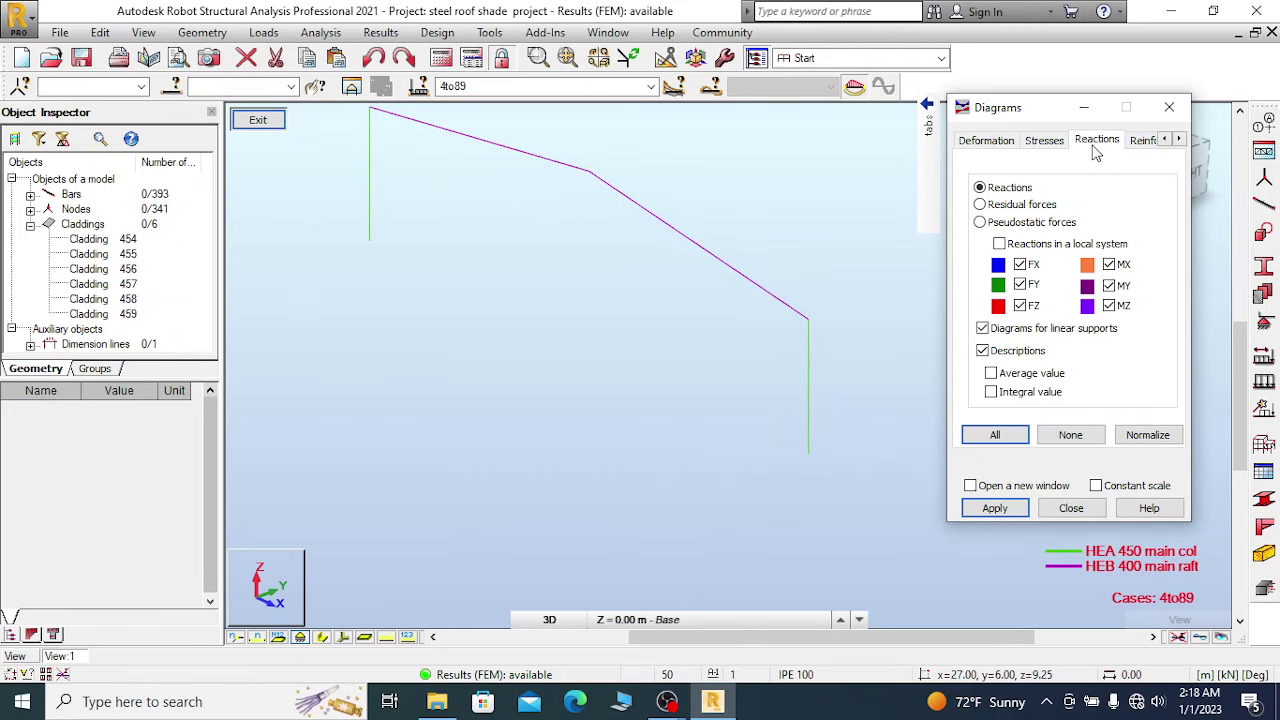
Deselect all reaction components and apply the cleared diagram settings to the frame.
left_click(732, 200)
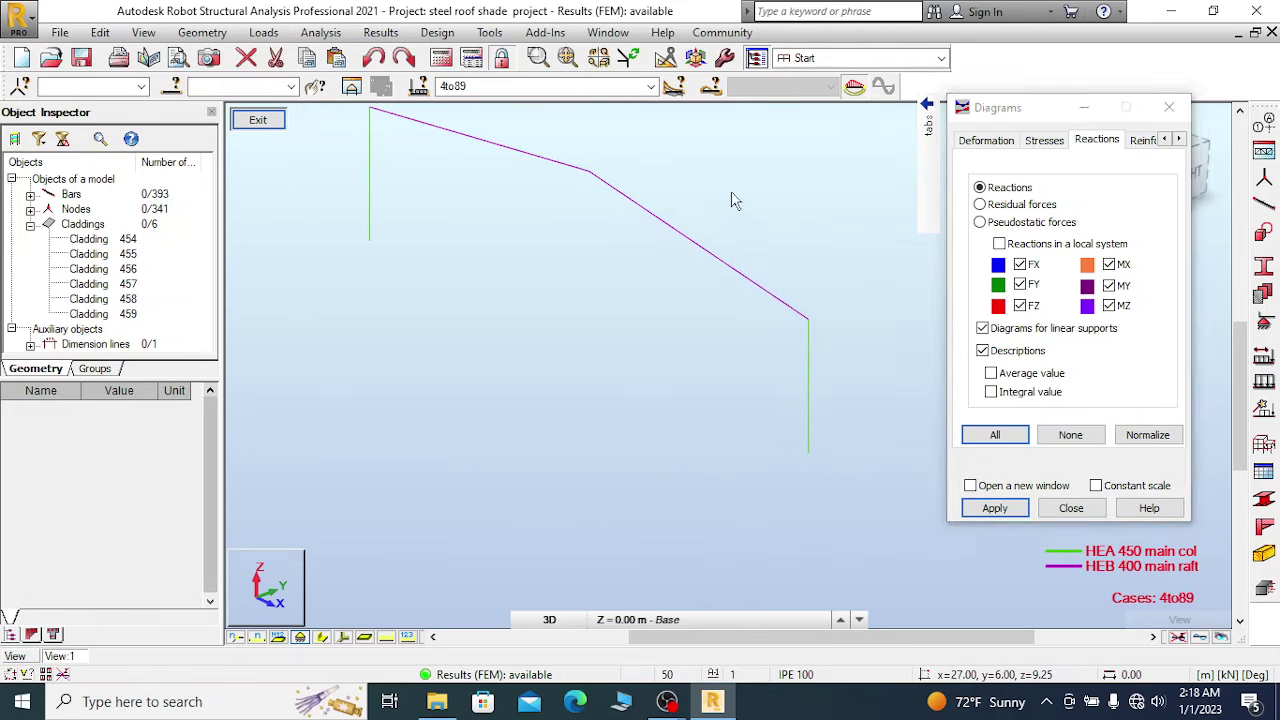
right_click(628, 193)
left_click(680, 203)
left_click(1070, 435)
left_click(1020, 507)
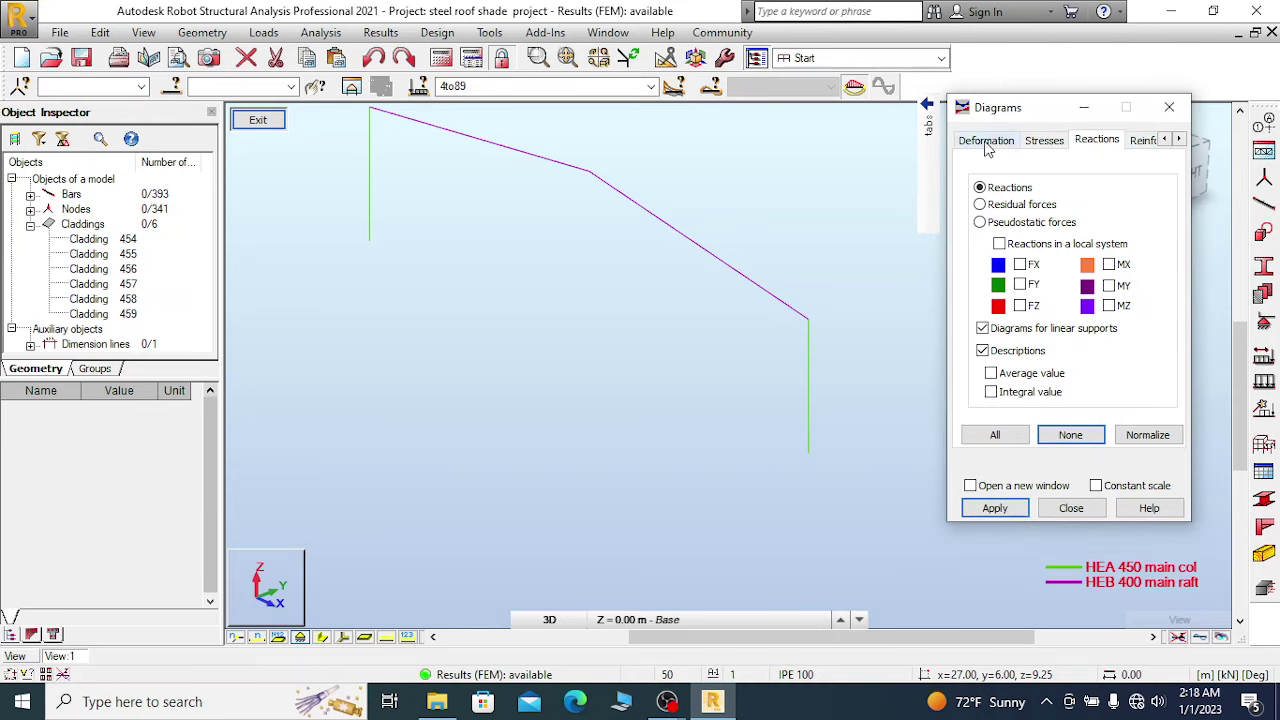
Try to display residual forces on the isolated frame, and close the diagram settings.
mouse_move(928, 130)
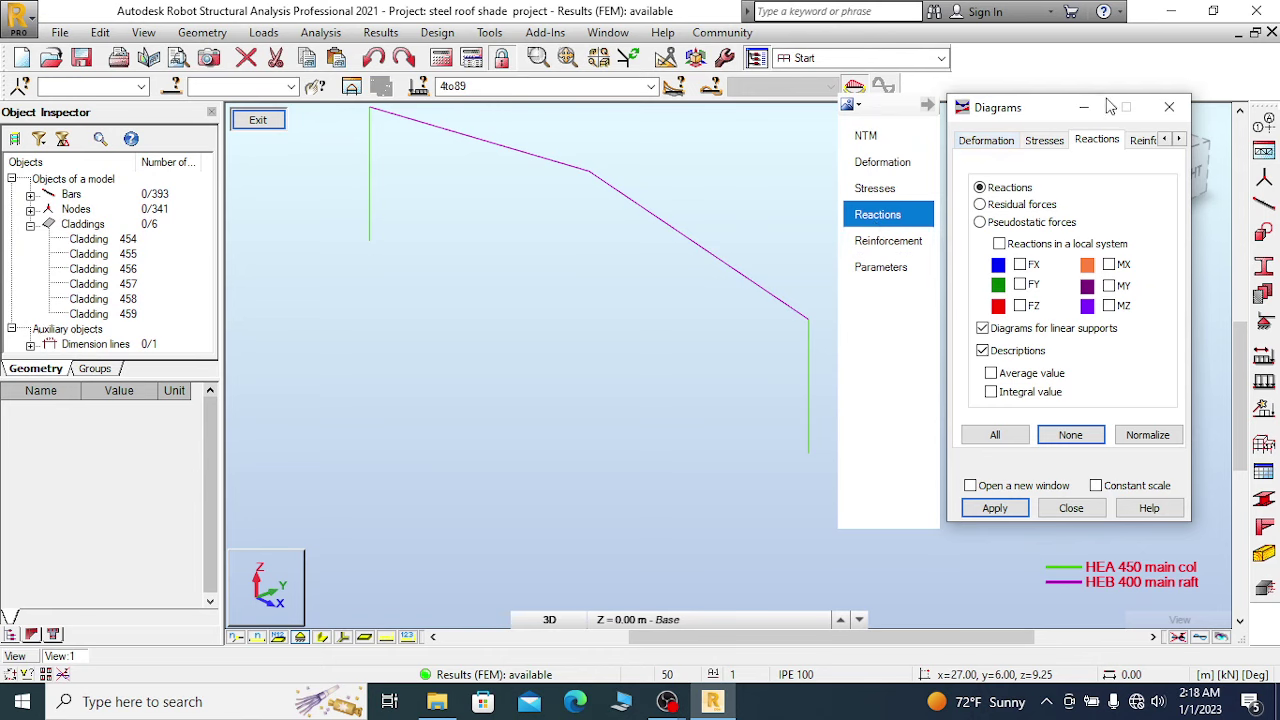
left_click(981, 204)
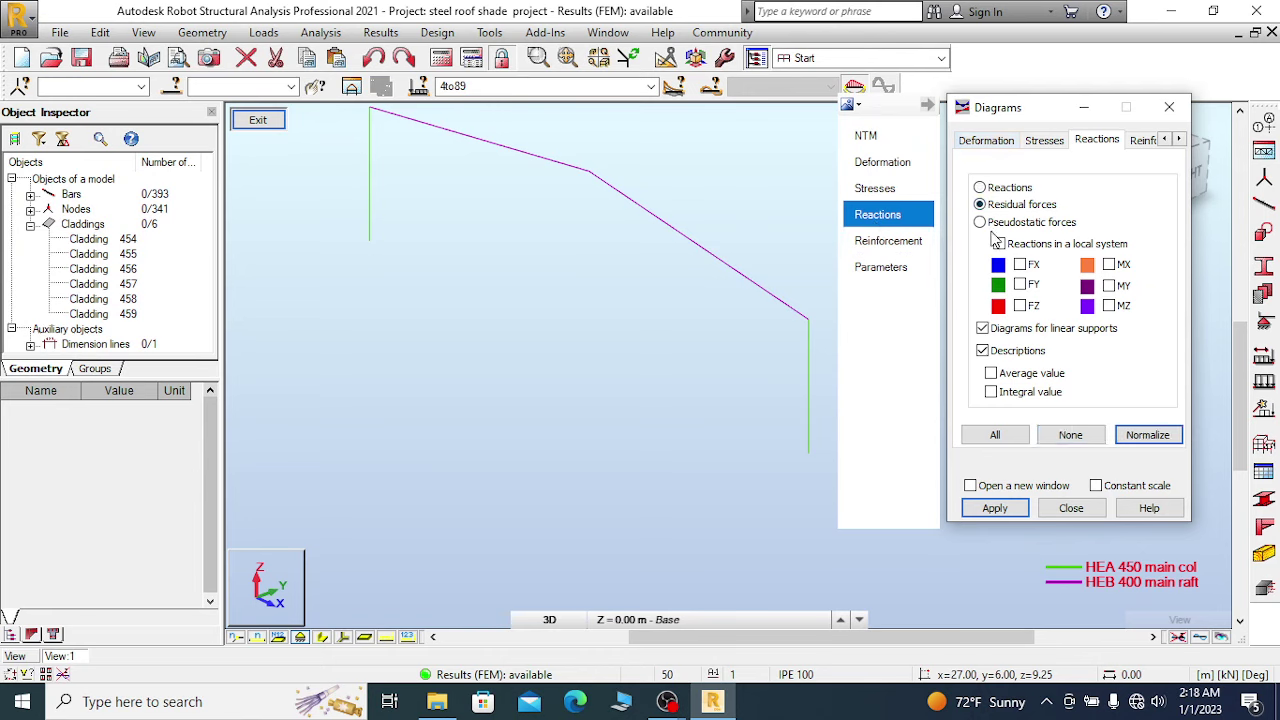
left_click(1000, 511)
scroll(765, 318, "down", 2)
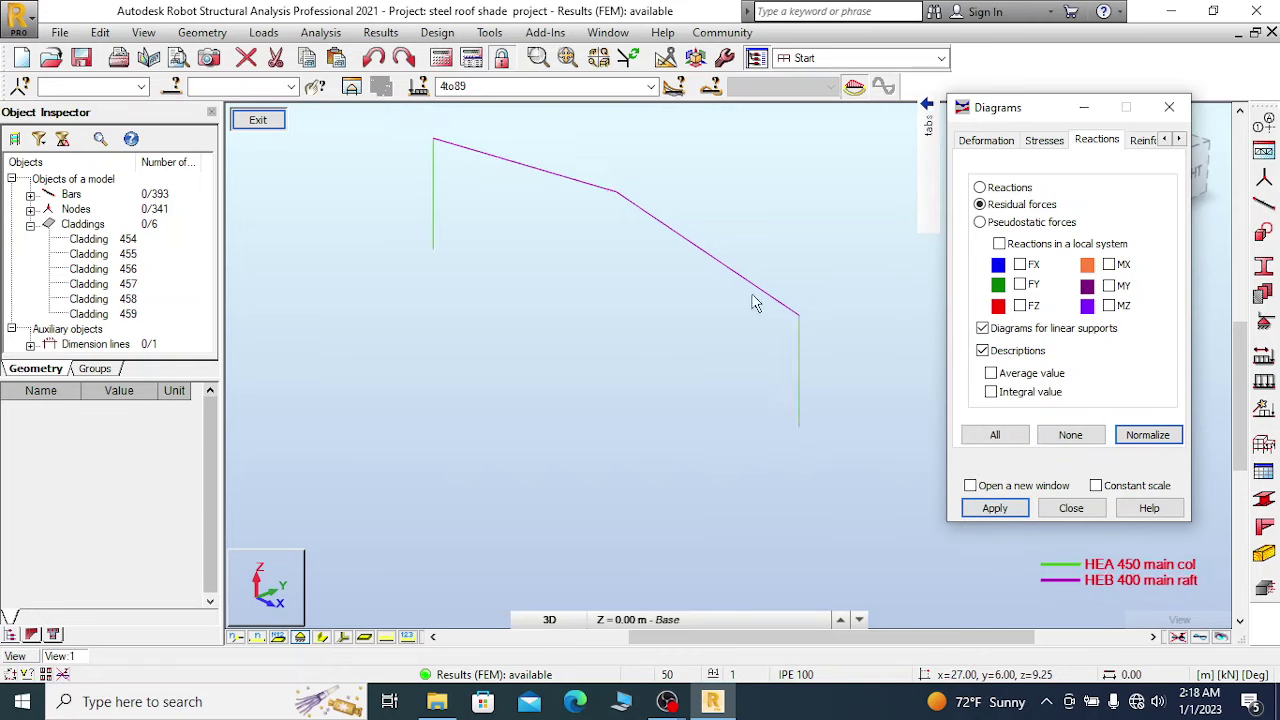
scroll(785, 410, "up", 2)
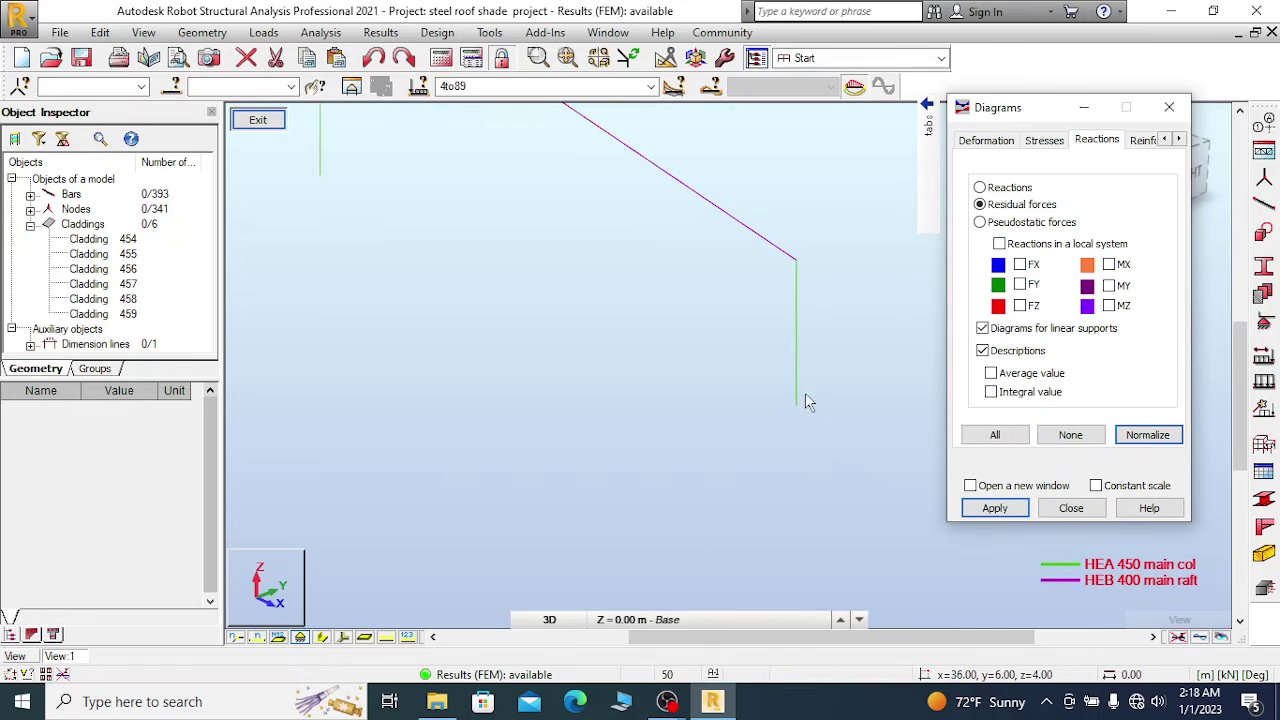
left_click(1071, 509)
Exit the isolated frame view and return to the full structure.
scroll(785, 252, "down", 1)
scroll(845, 268, "down", 1)
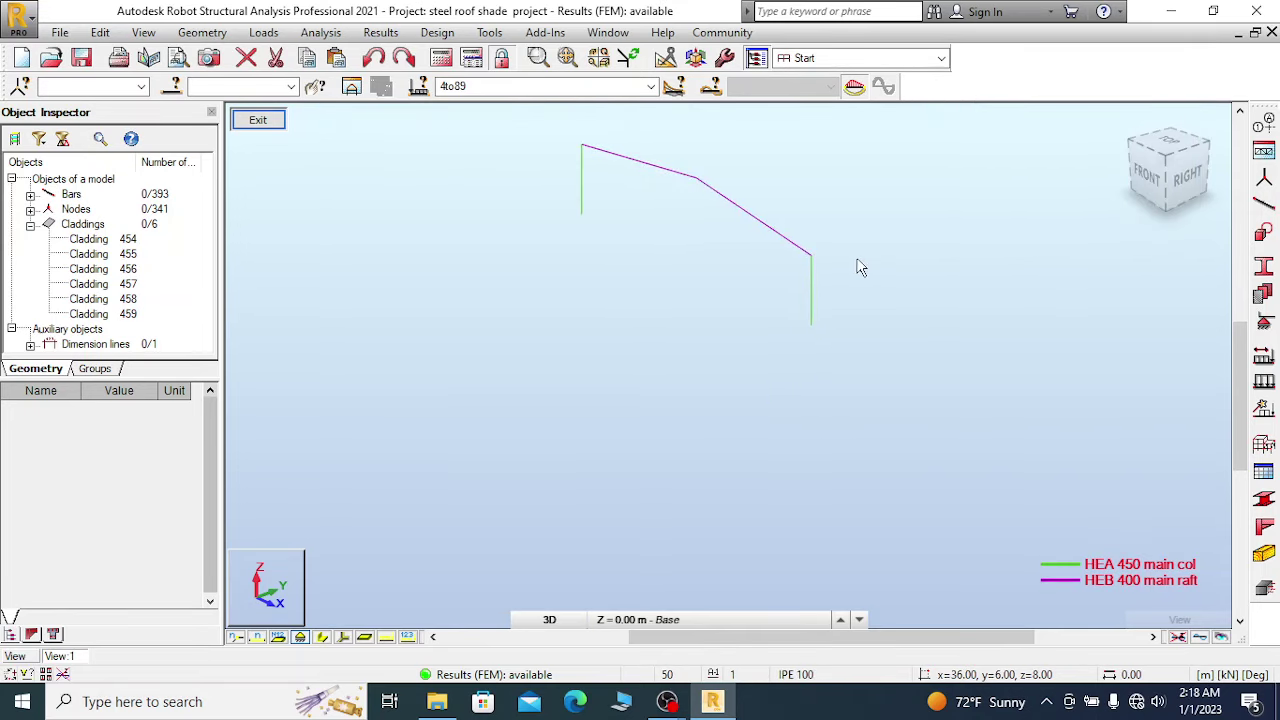
scroll(825, 336, "up", 2)
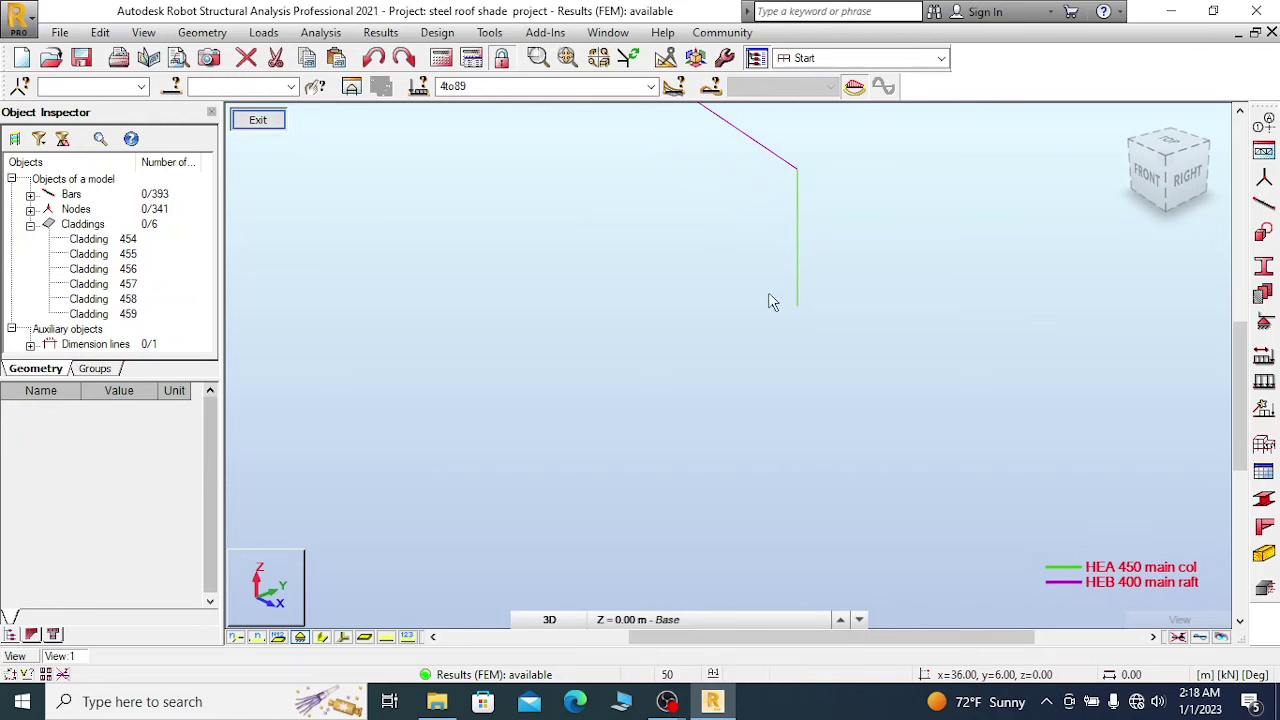
scroll(857, 316, "down", 2)
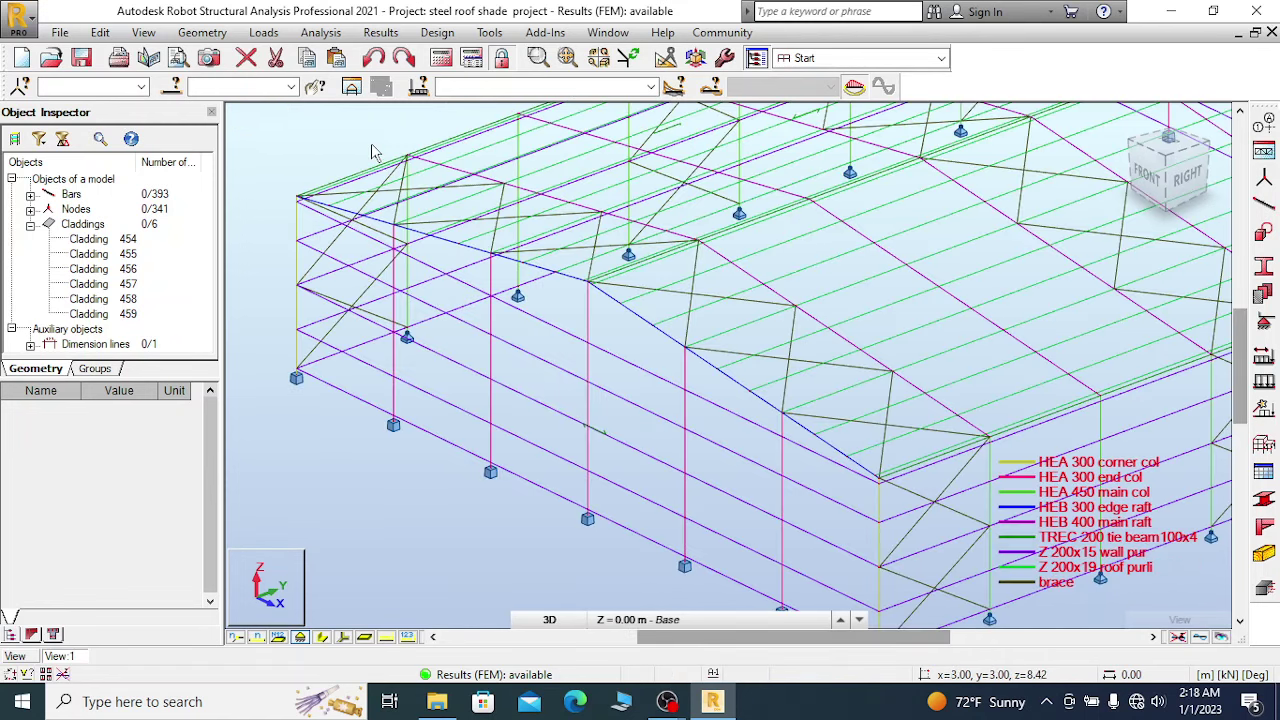
Select the HEA 450 main column beside the corner column with its pinned base node, and isolate it in its own view.
scroll(918, 407, "up", 2)
scroll(856, 471, "up", 3)
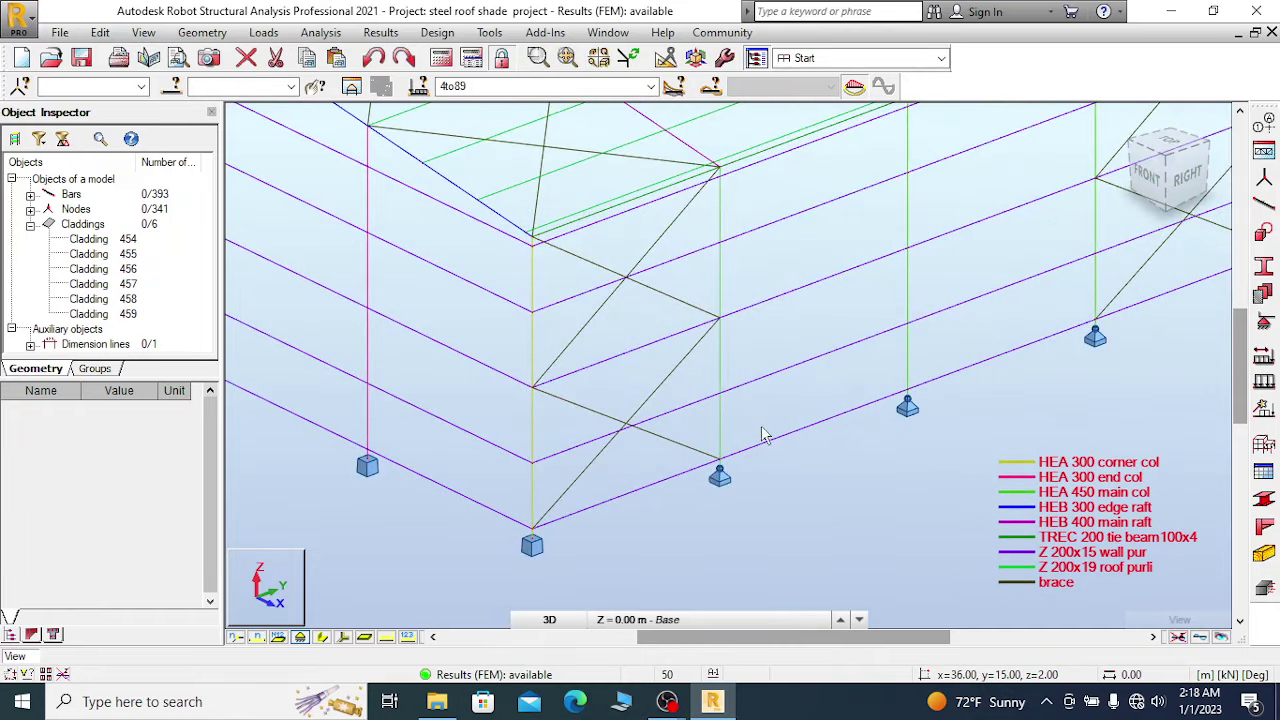
left_click(724, 354)
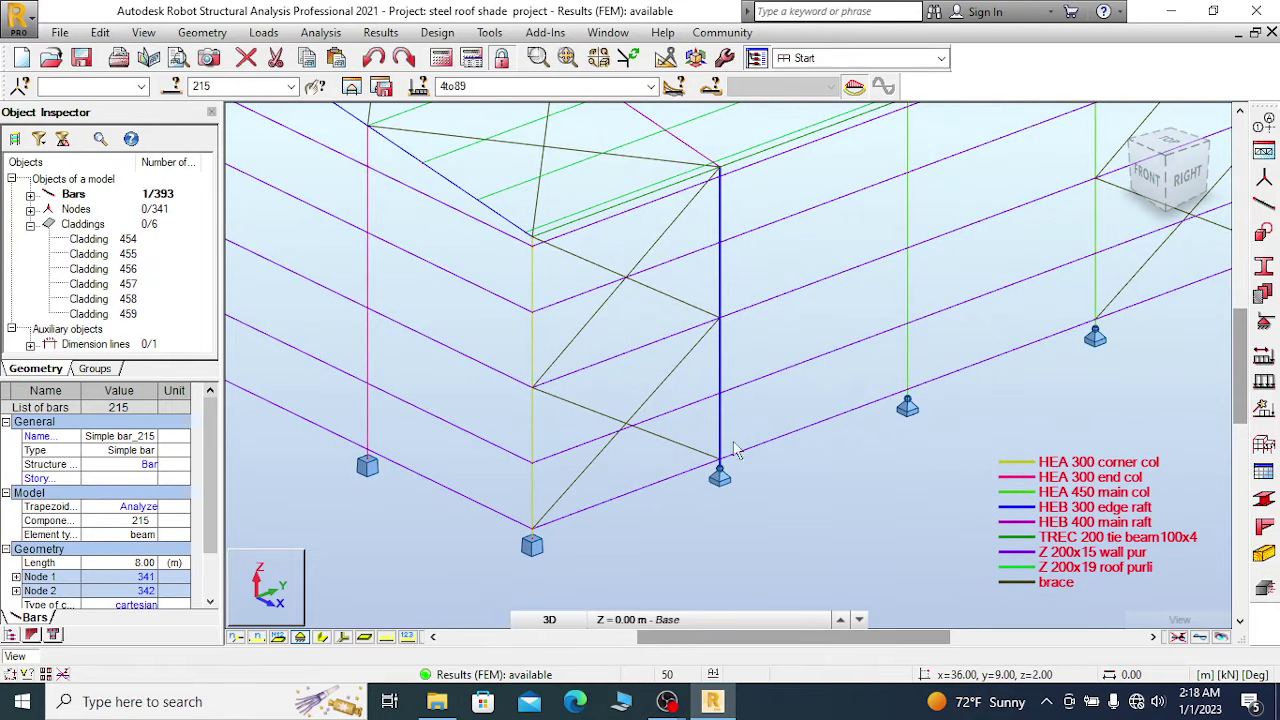
scroll(750, 552, "up", 2)
scroll(750, 552, "up", 3)
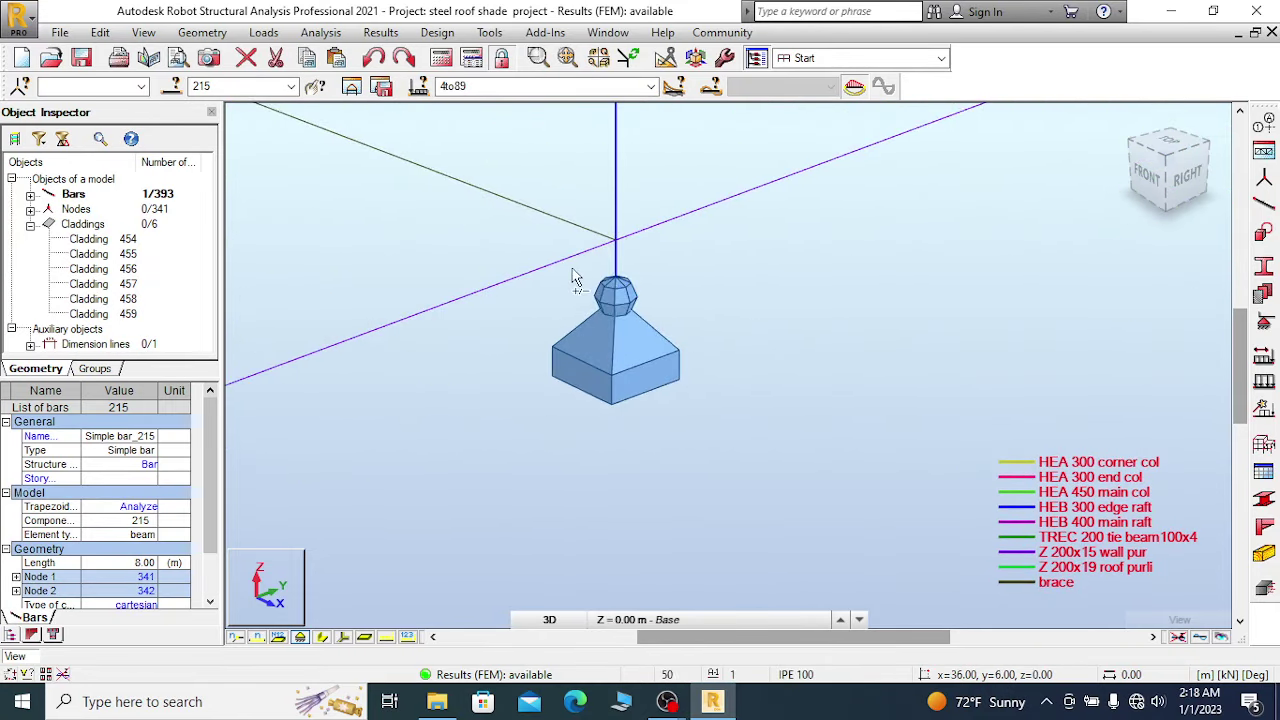
left_click(755, 550)
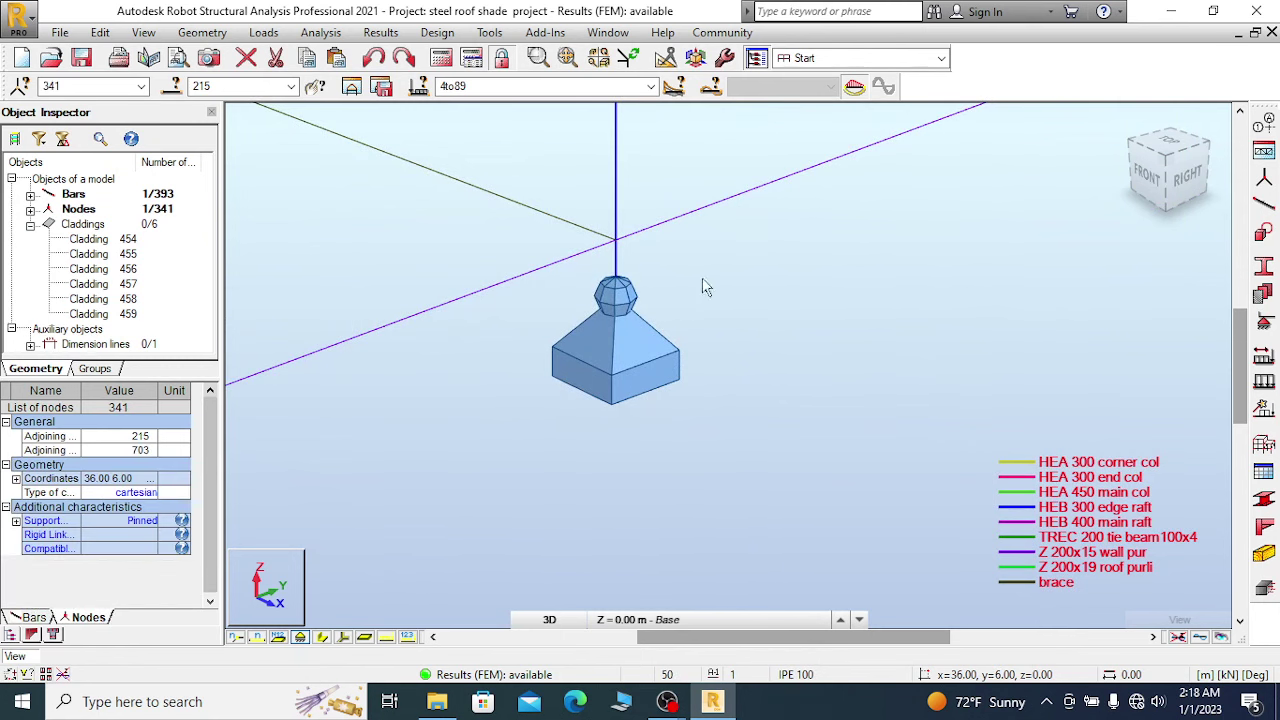
left_click(352, 86)
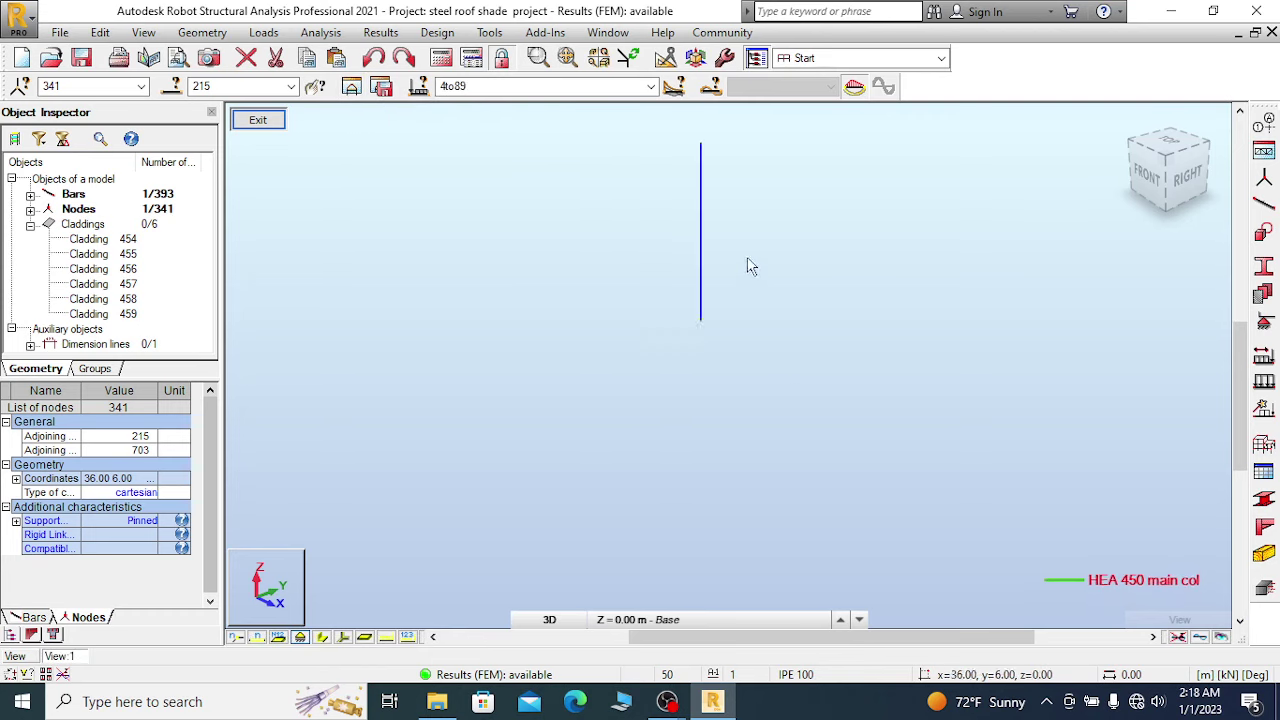
Display the FZ reaction diagram at the isolated column's support.
left_click(380, 32)
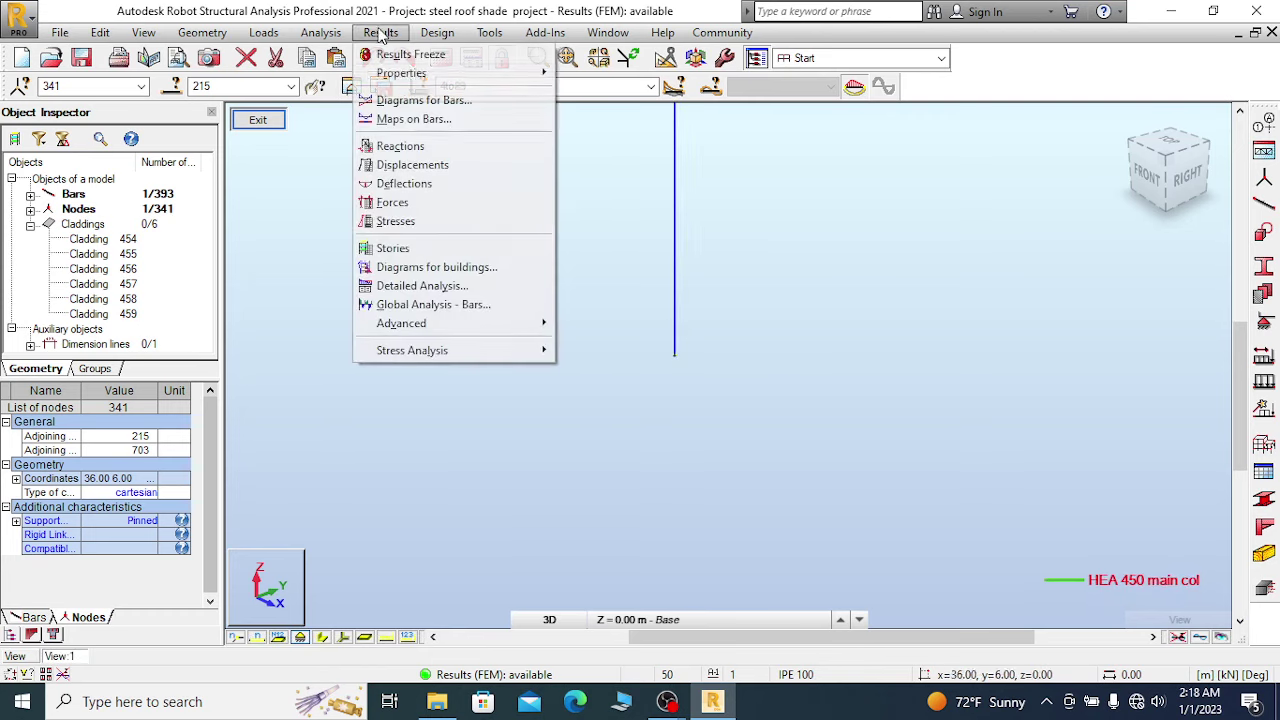
left_click(432, 100)
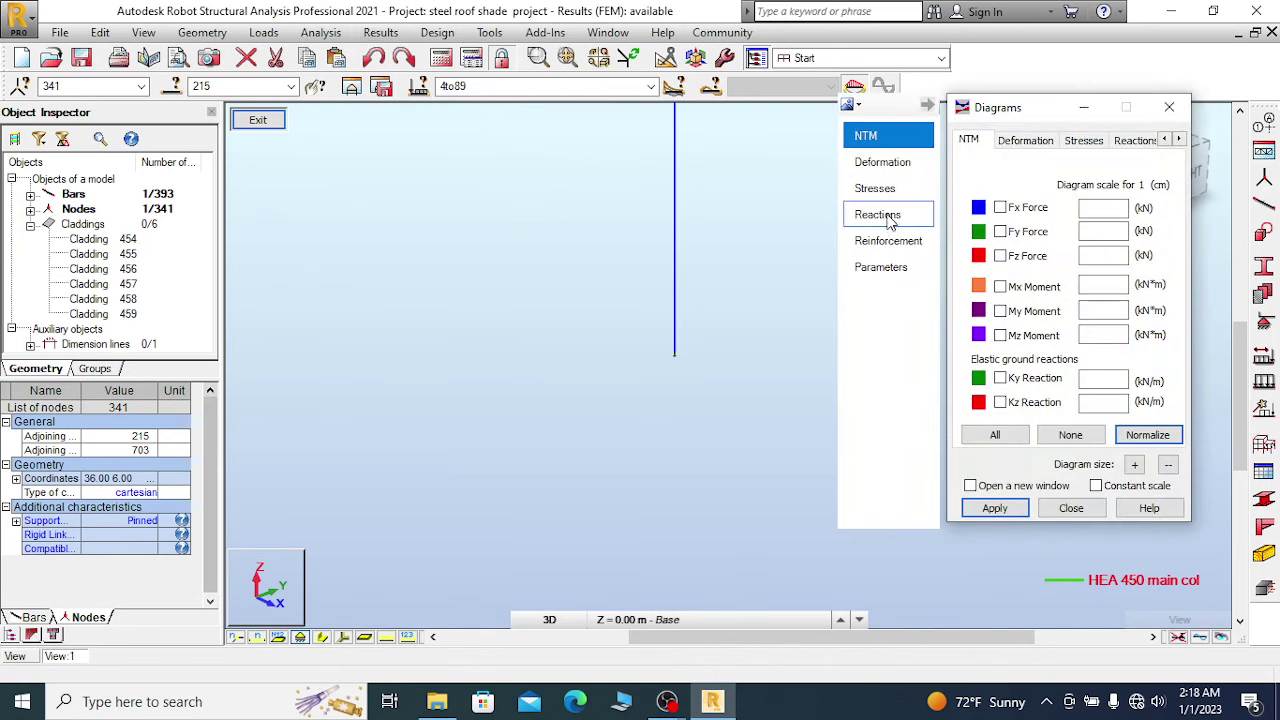
left_click(888, 215)
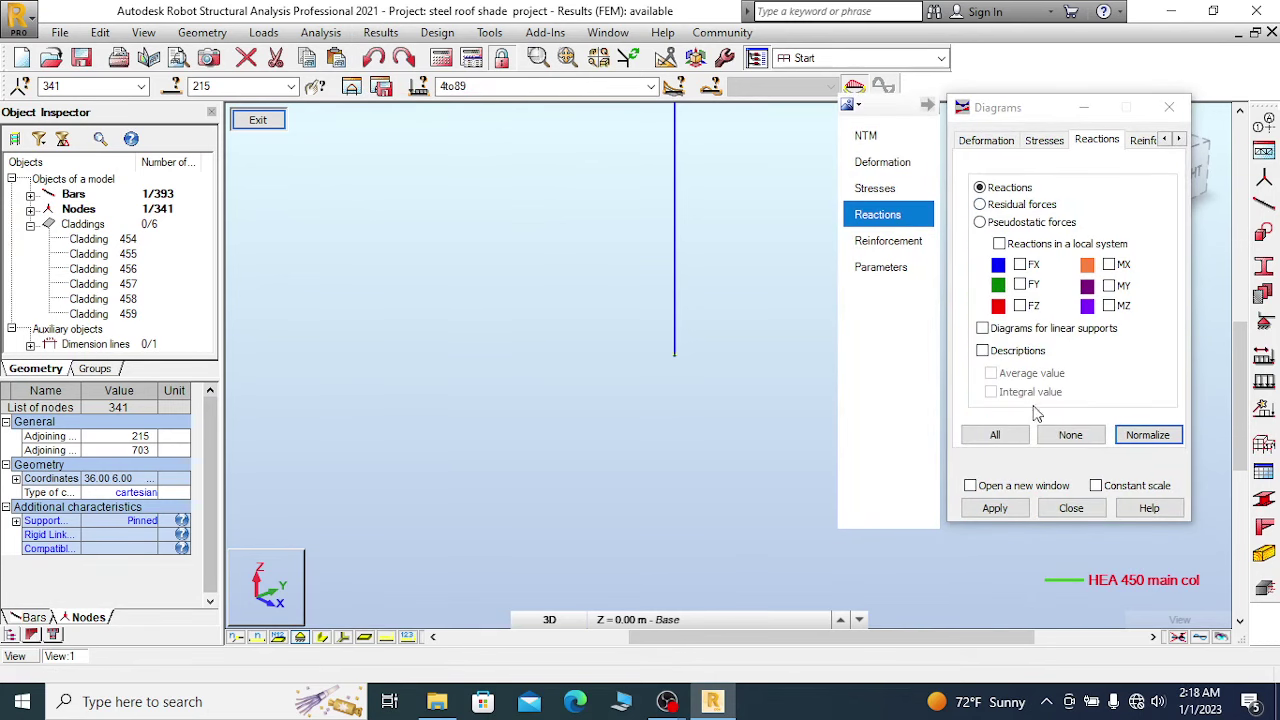
left_click(1020, 305)
left_click(1008, 508)
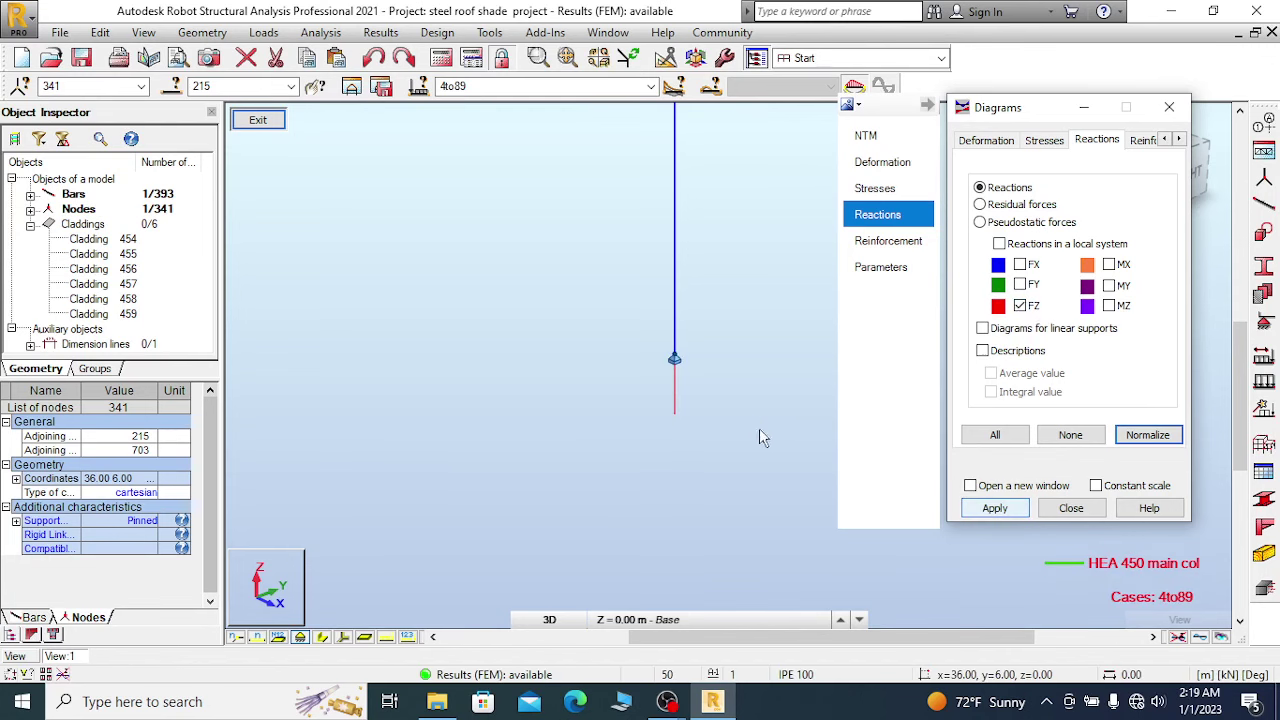
Enable reaction descriptions and diagrams for linear supports, and apply text as the diagram description.
left_click(986, 352)
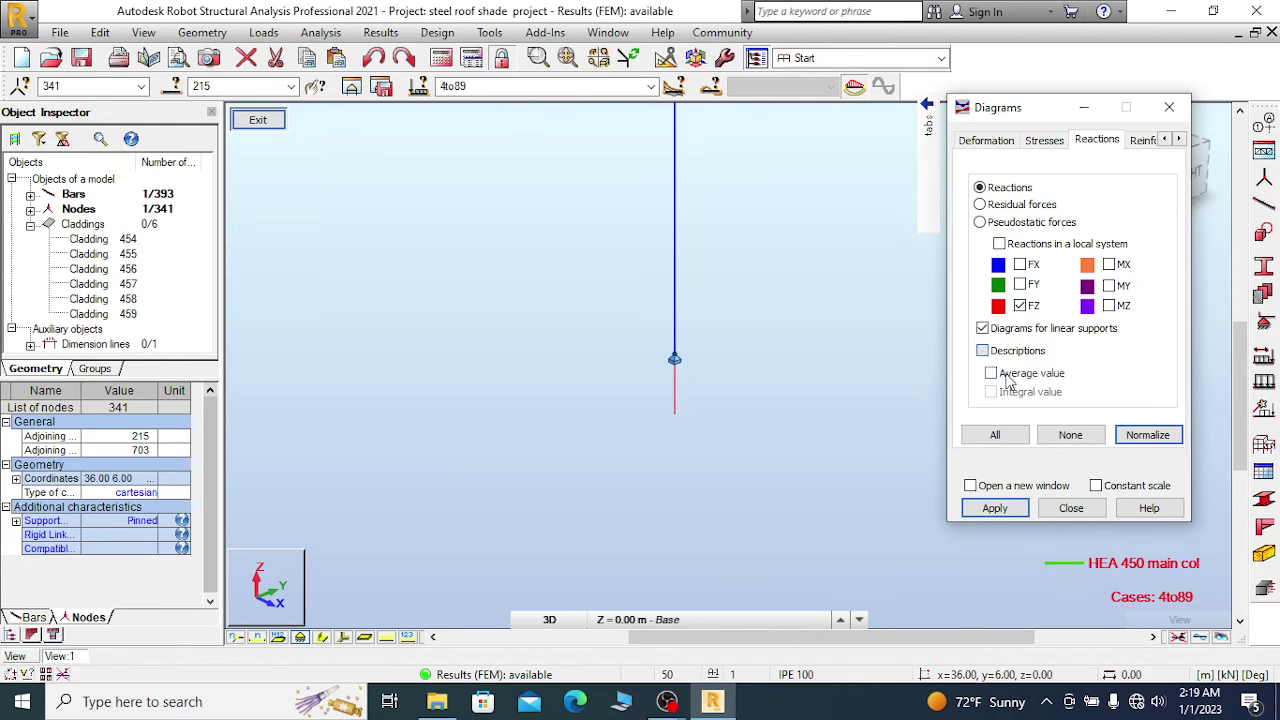
left_click(1138, 146)
left_click(1040, 143)
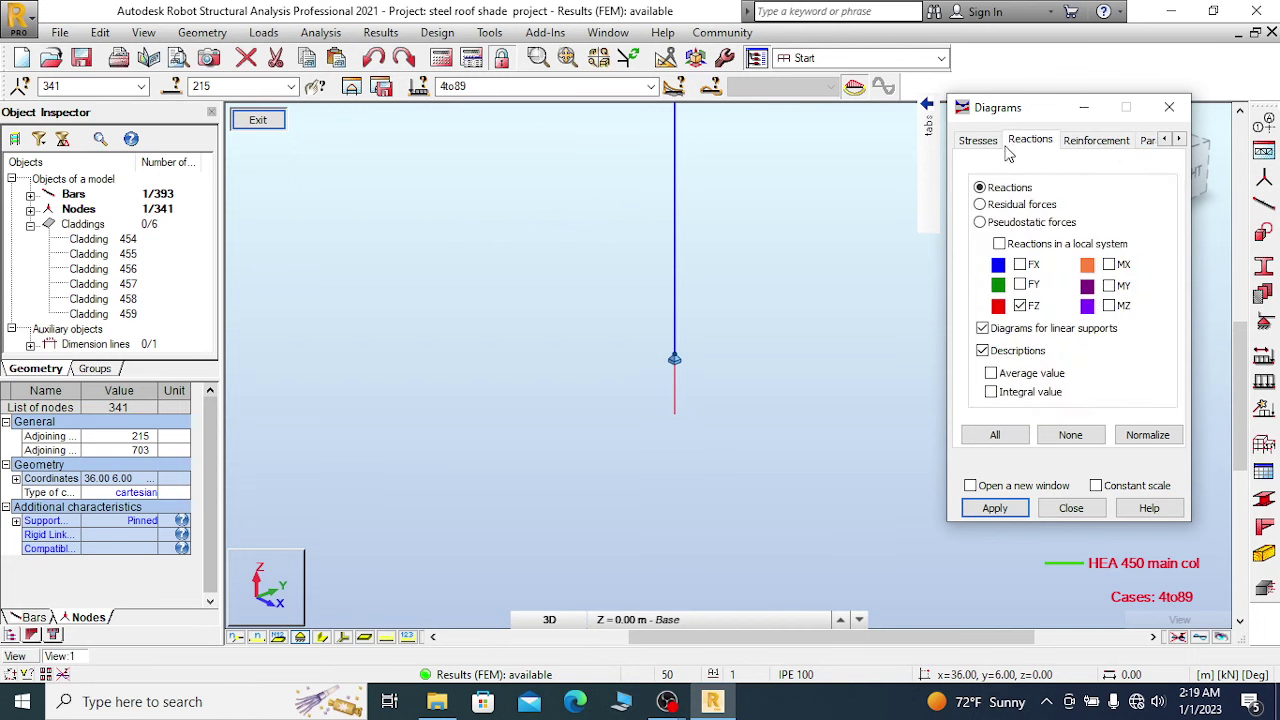
mouse_move(927, 120)
left_click(882, 267)
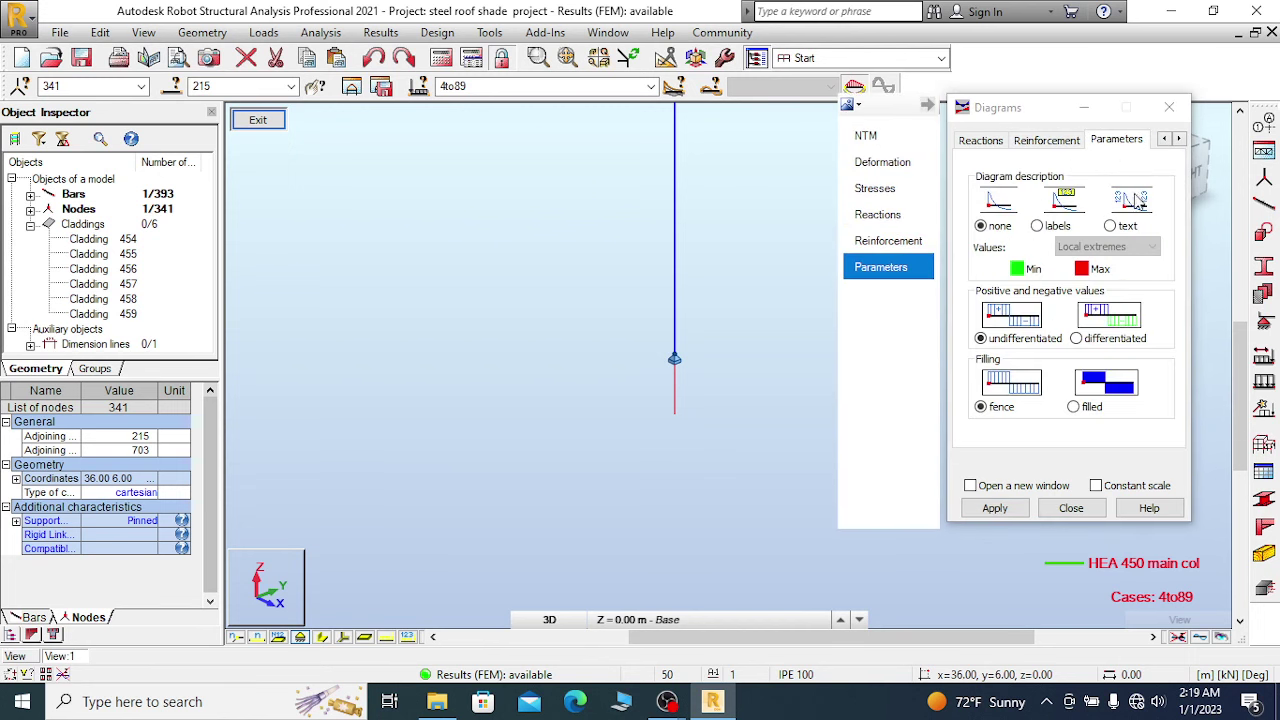
left_click(1110, 226)
left_click(995, 508)
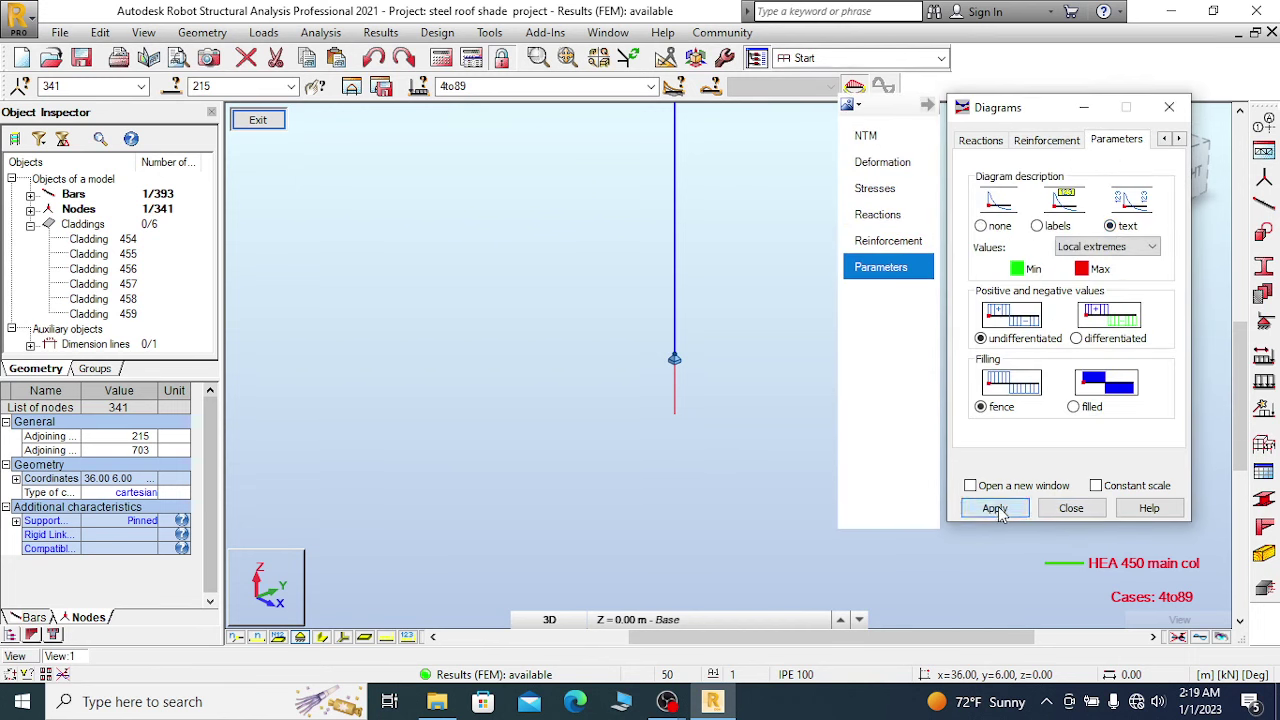
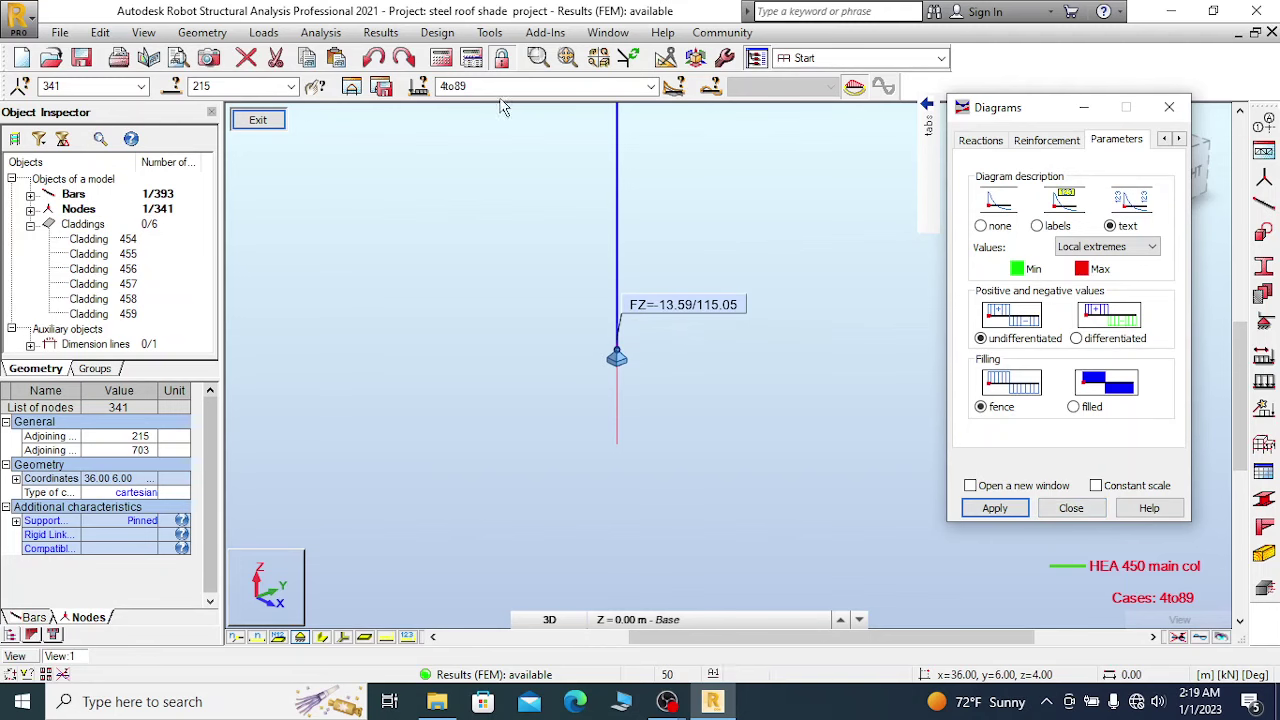
Show the column's FZ reaction for the Combinations case group.
left_click(650, 86)
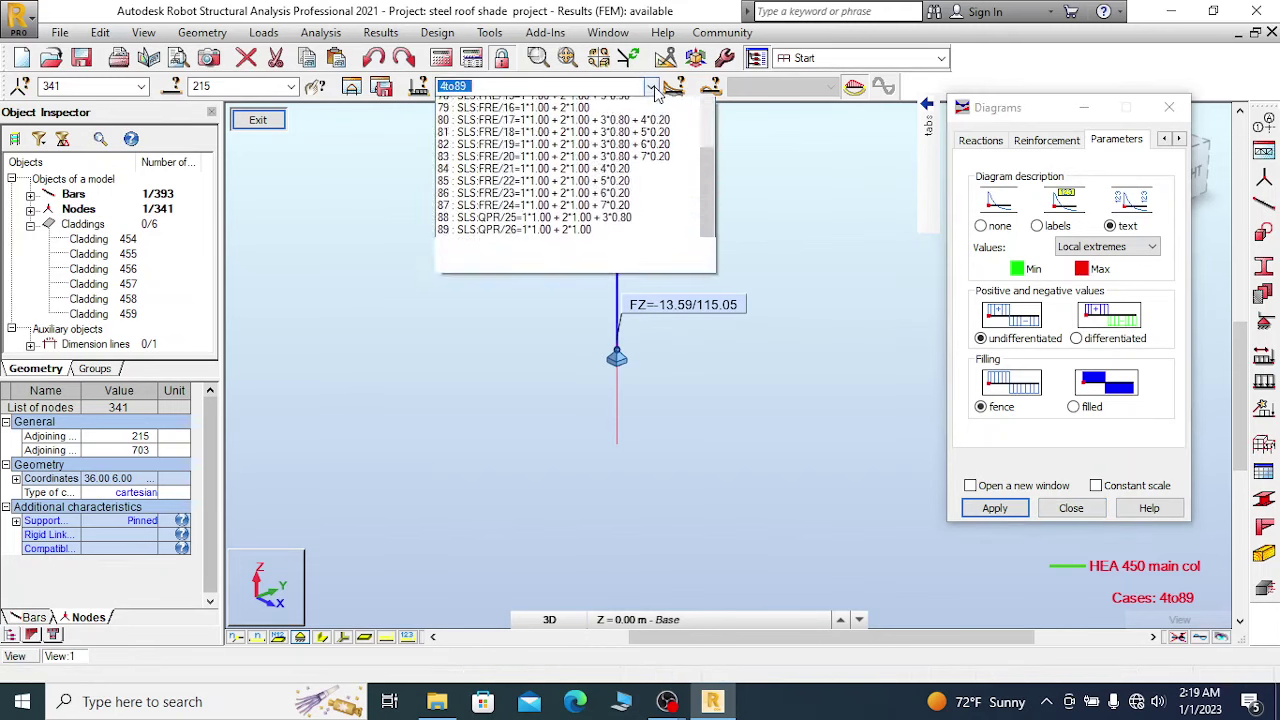
left_click(500, 445)
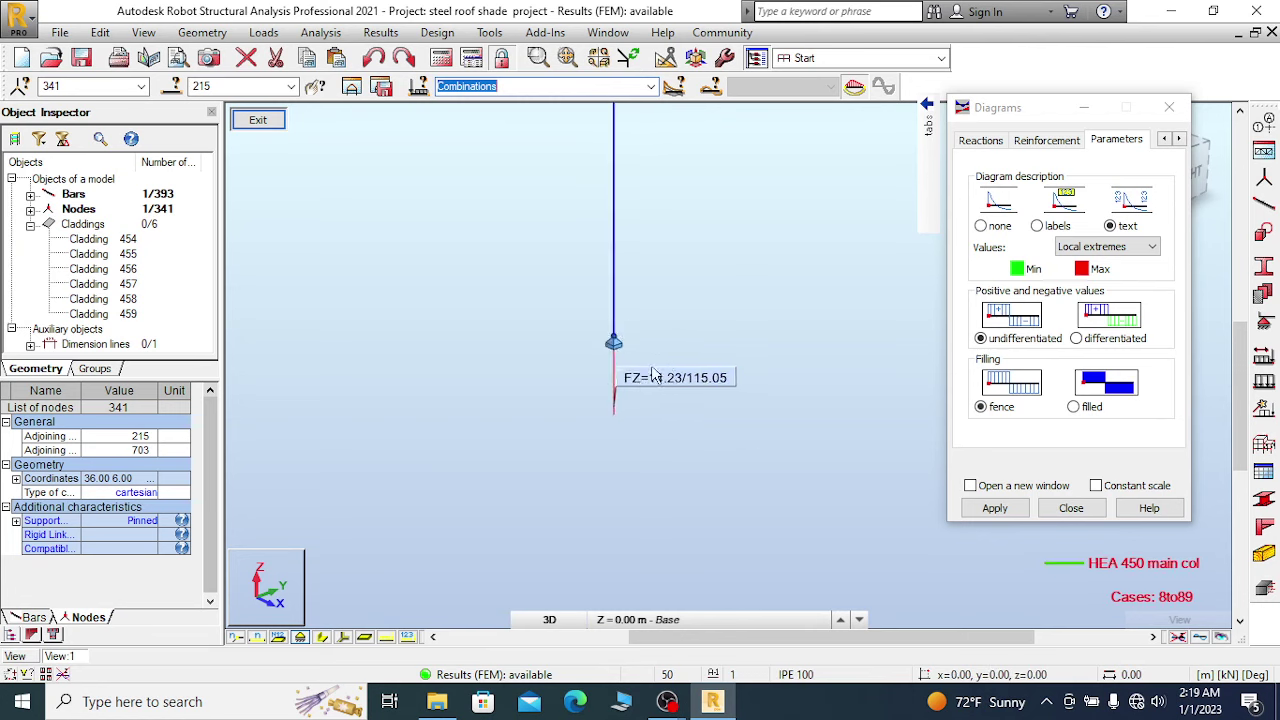
left_click(652, 88)
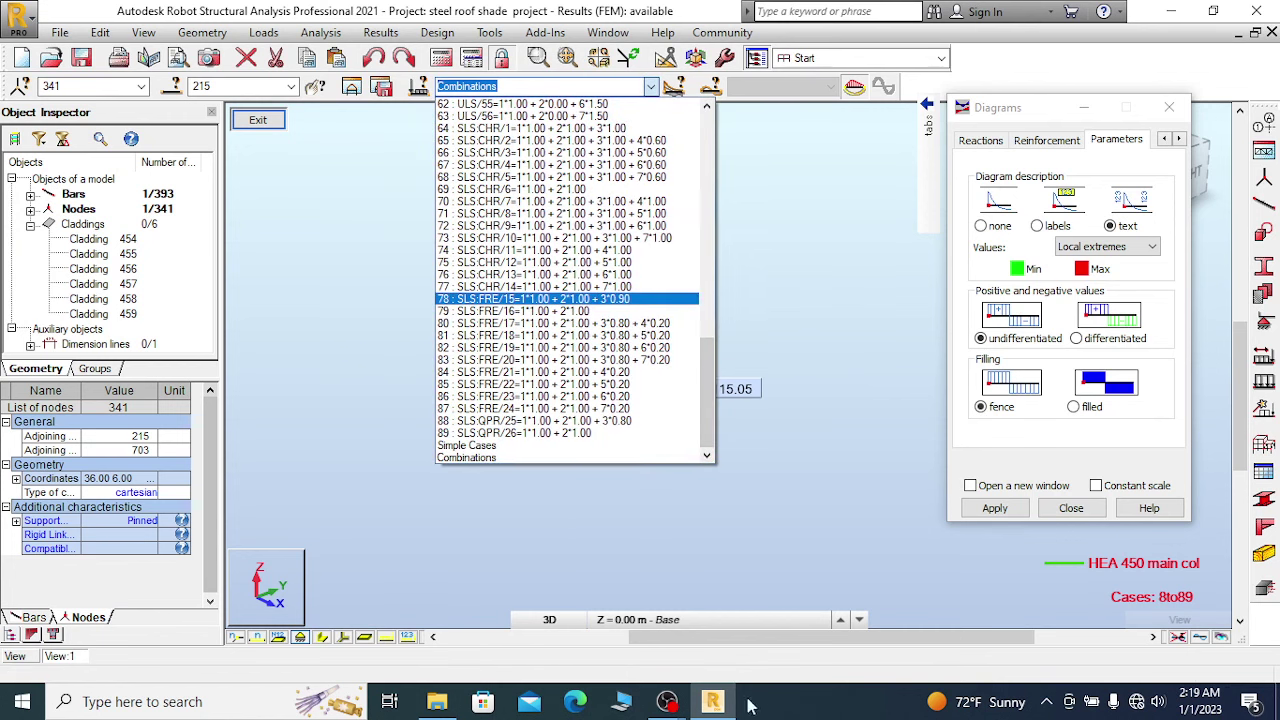
left_click(667, 701)
left_click(593, 632)
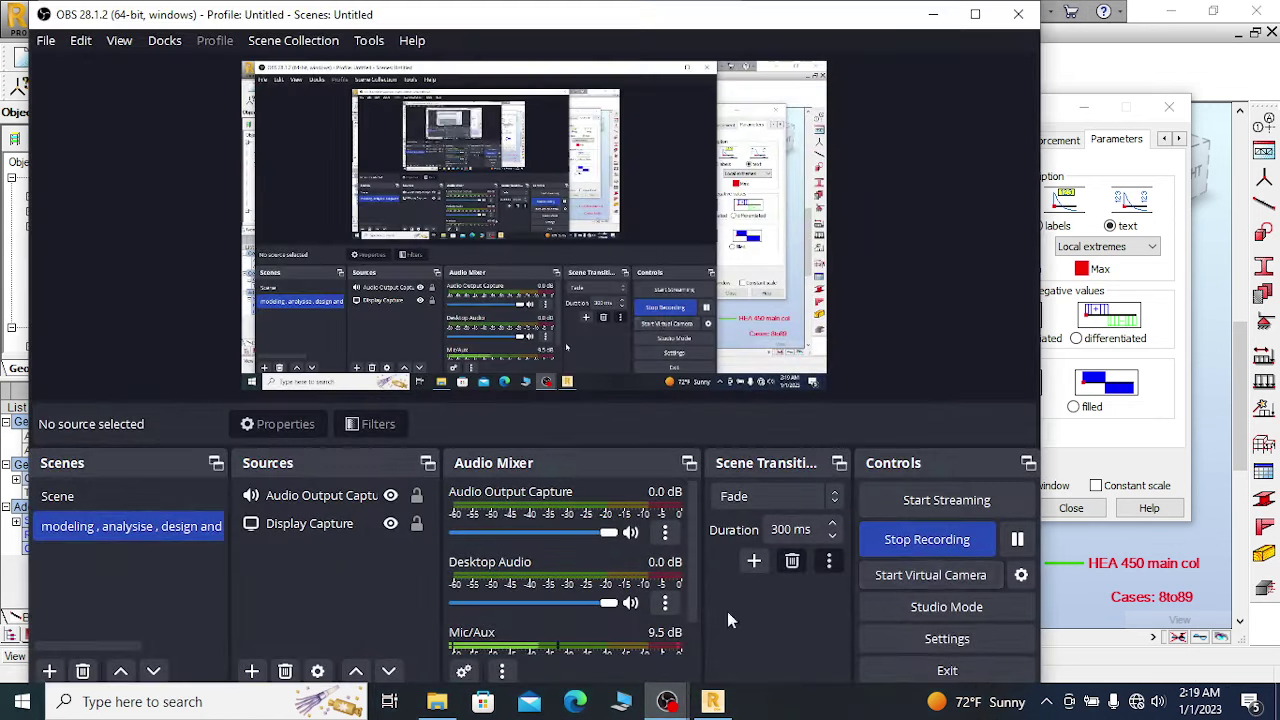
left_click(930, 14)
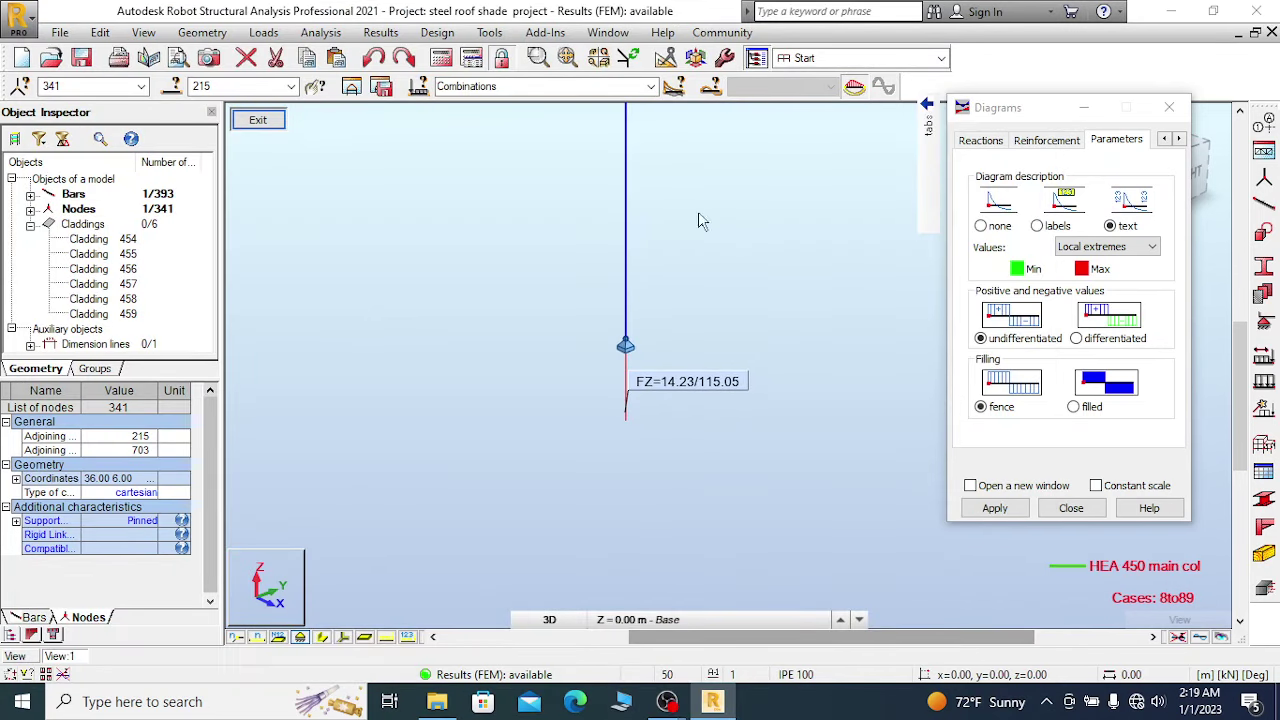
Restrict the displayed load cases to the ULS combinations by entering the case range 8to63.
left_click(651, 86)
left_click_drag(708, 374, 708, 125)
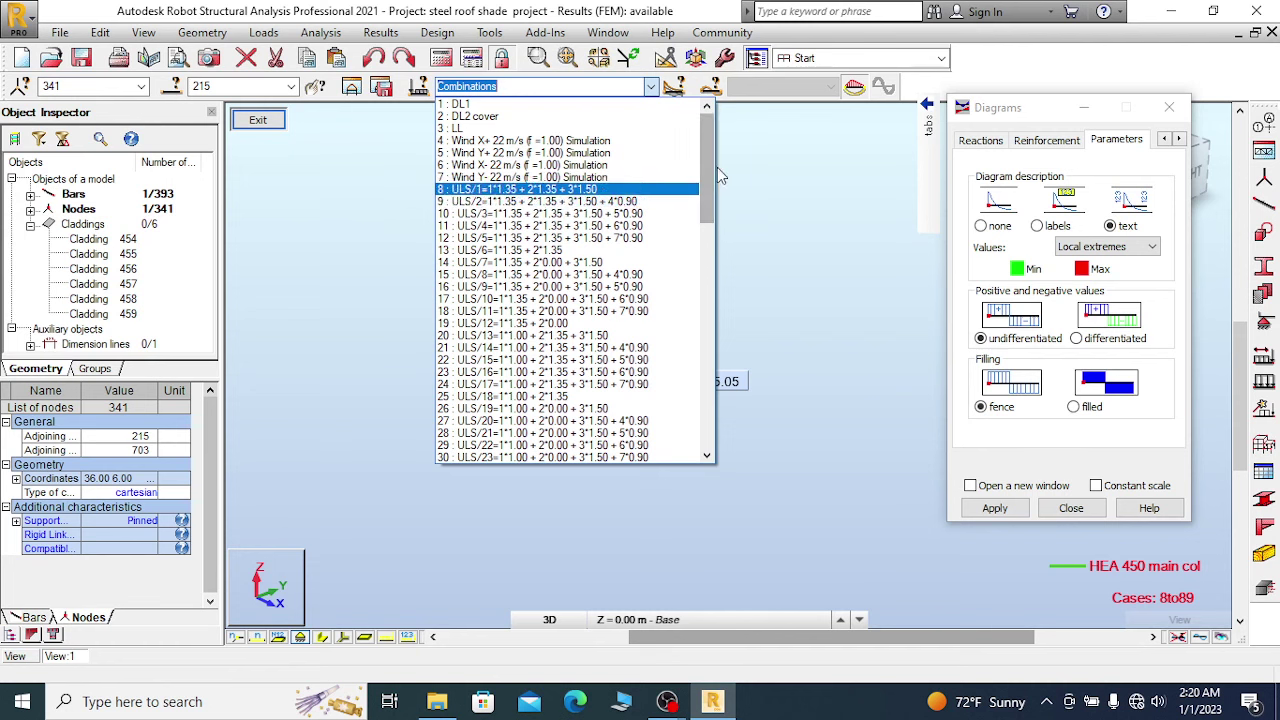
left_click_drag(705, 173, 697, 345)
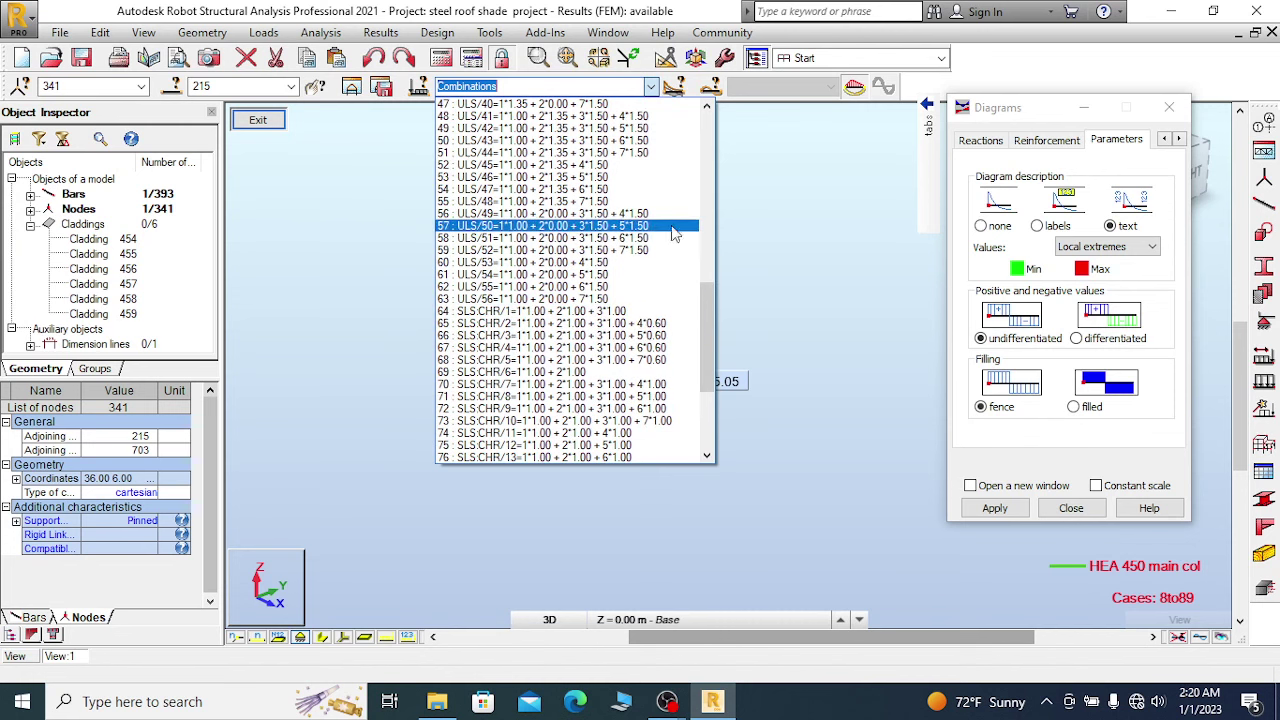
left_click(482, 92)
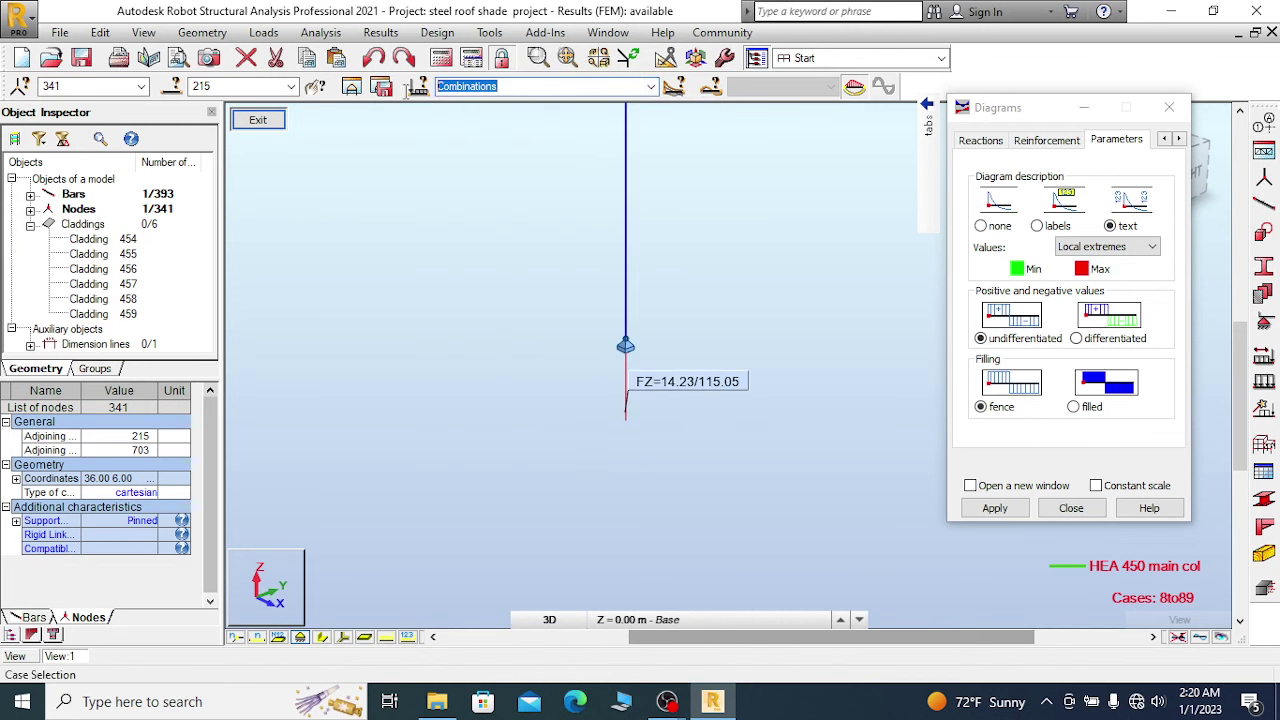
type("8TO63")
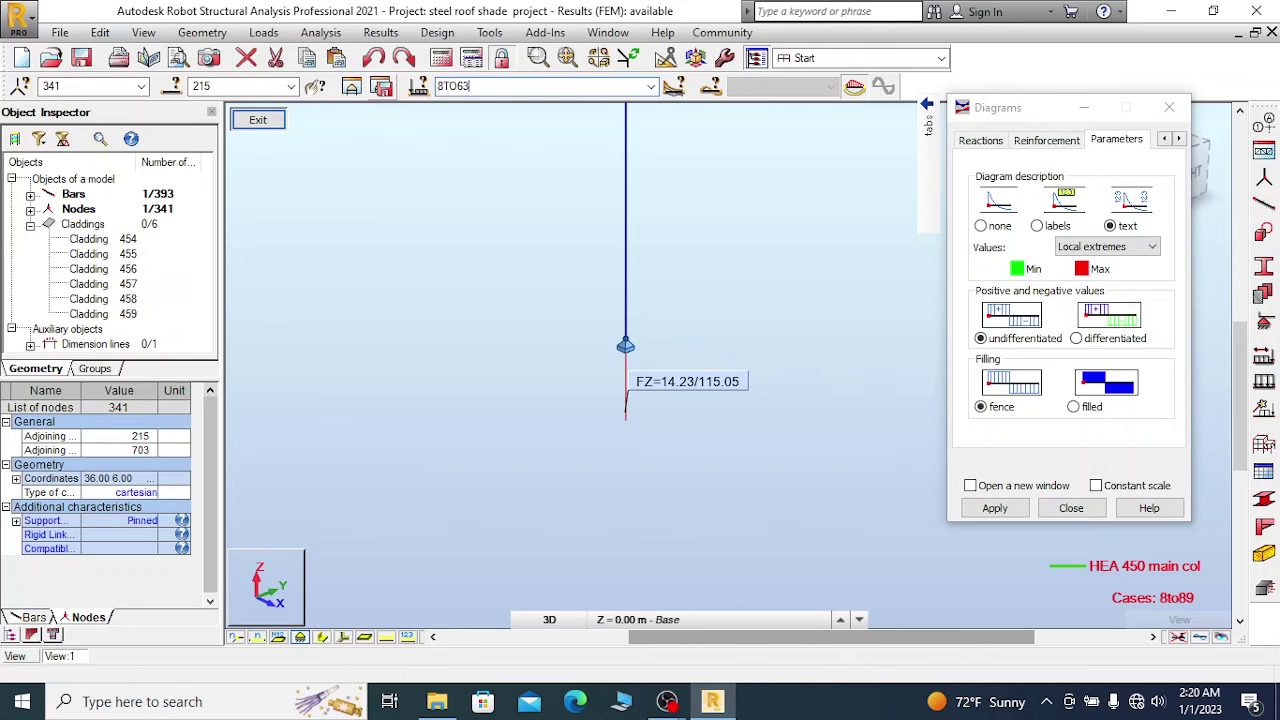
key("Return")
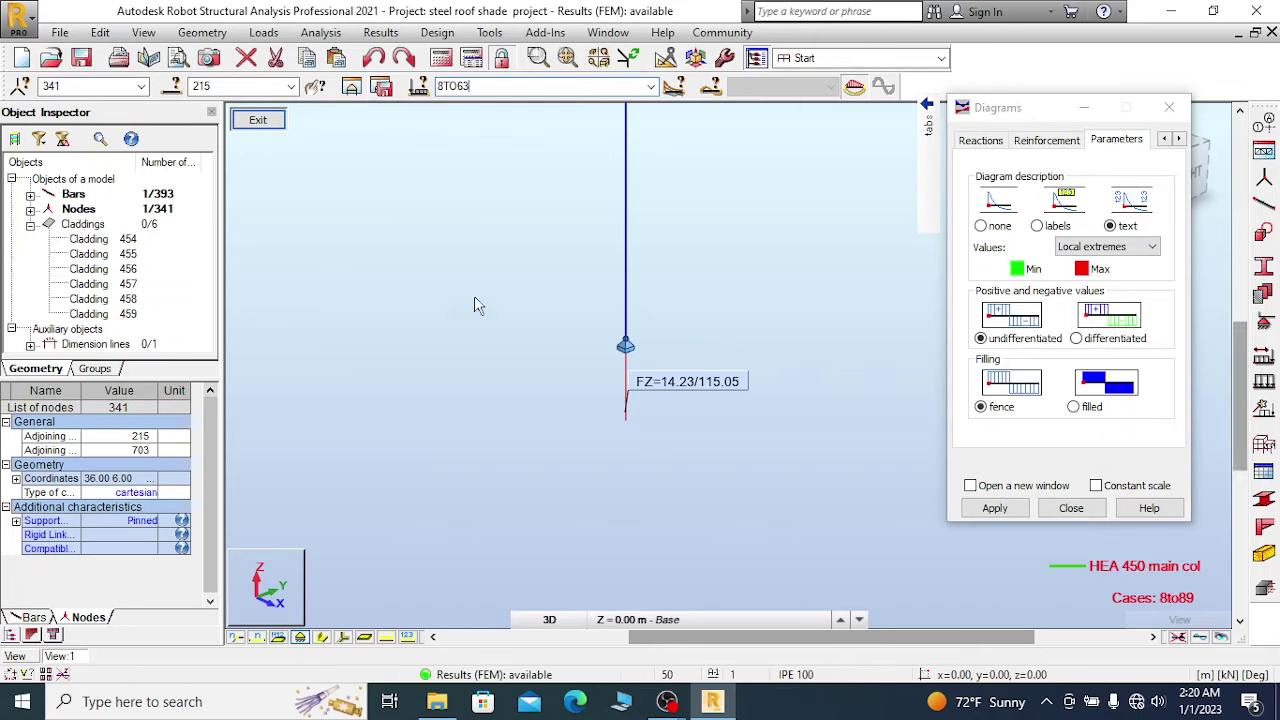
left_click(456, 87)
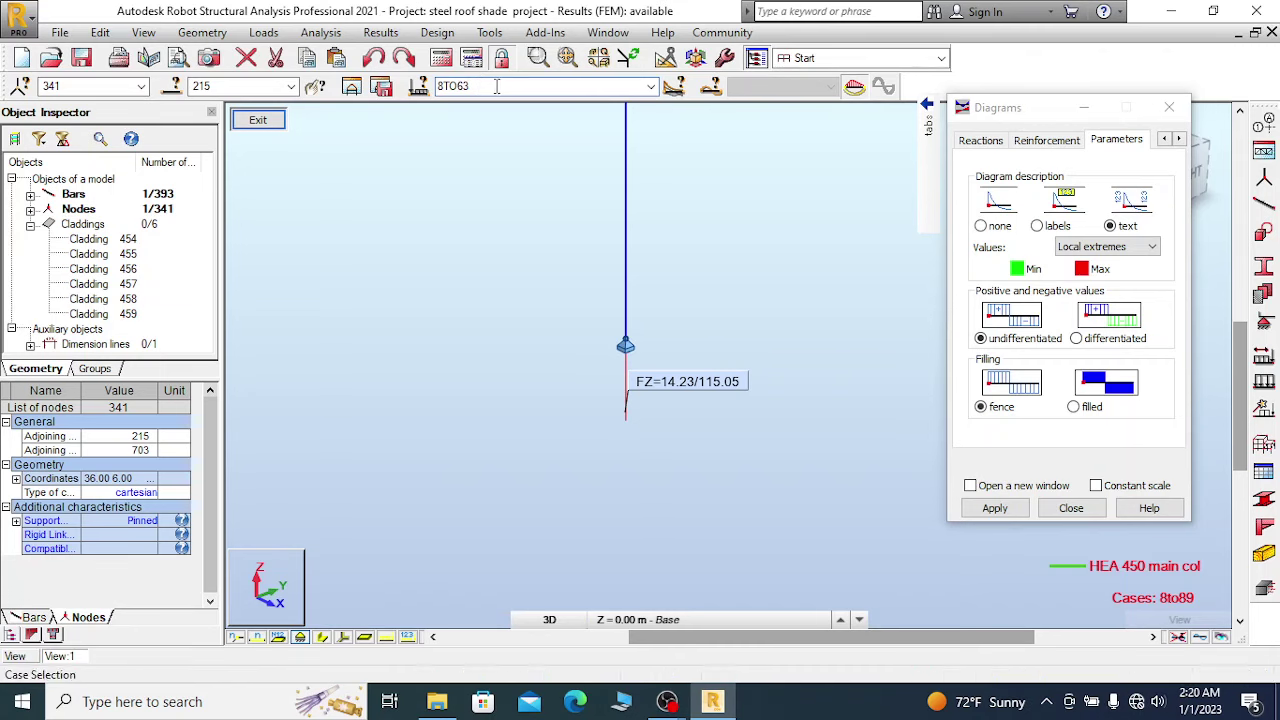
key("Return")
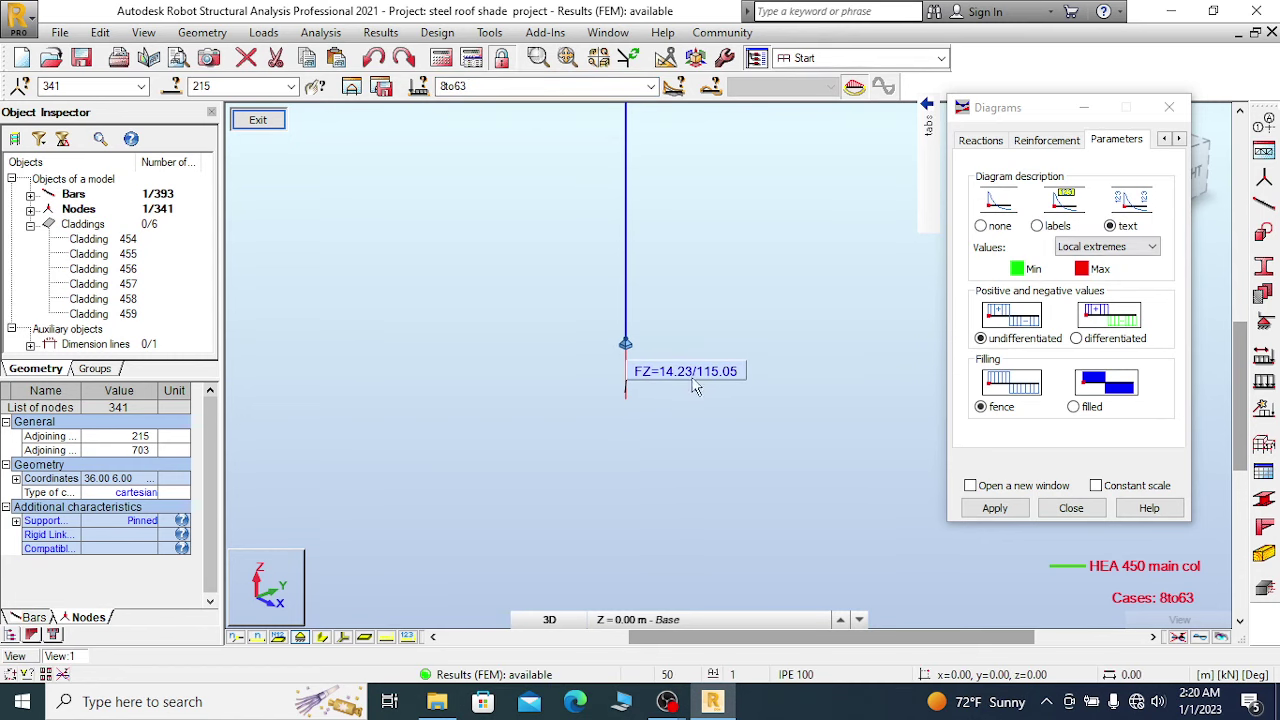
Close the diagram settings and leave the isolated column view to bring back the full structure.
mouse_move(928, 150)
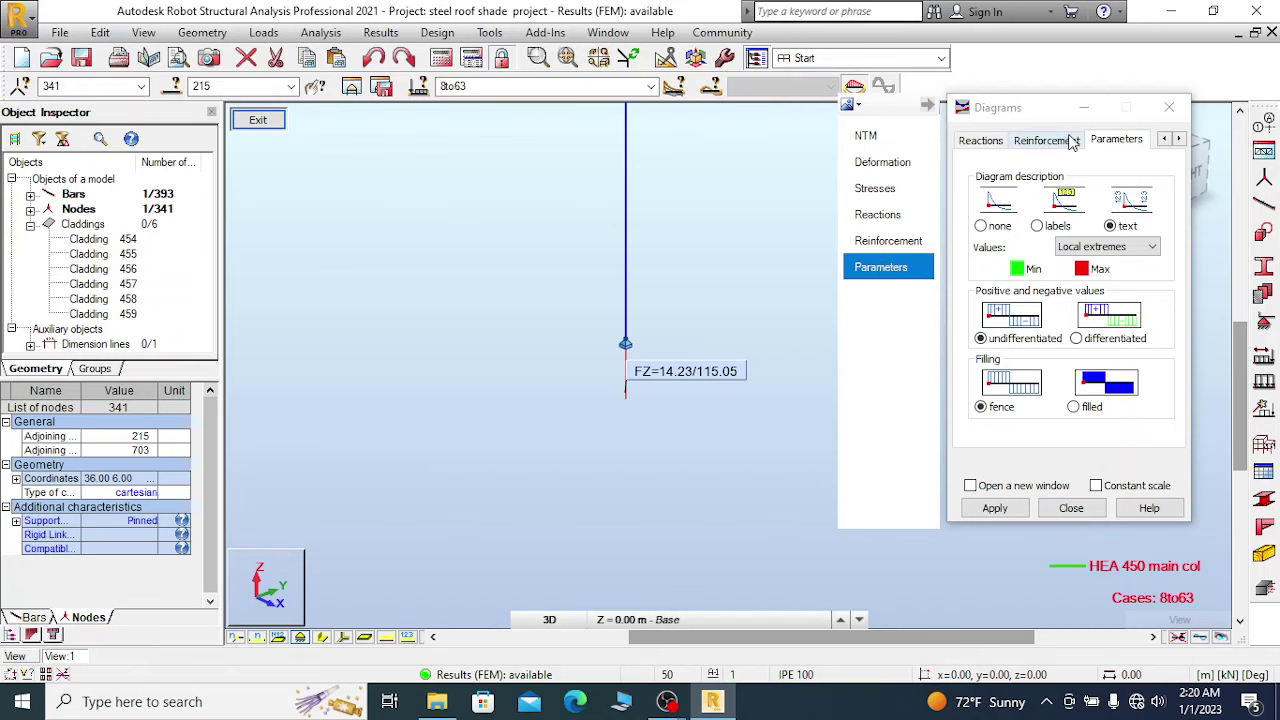
left_click(1110, 226)
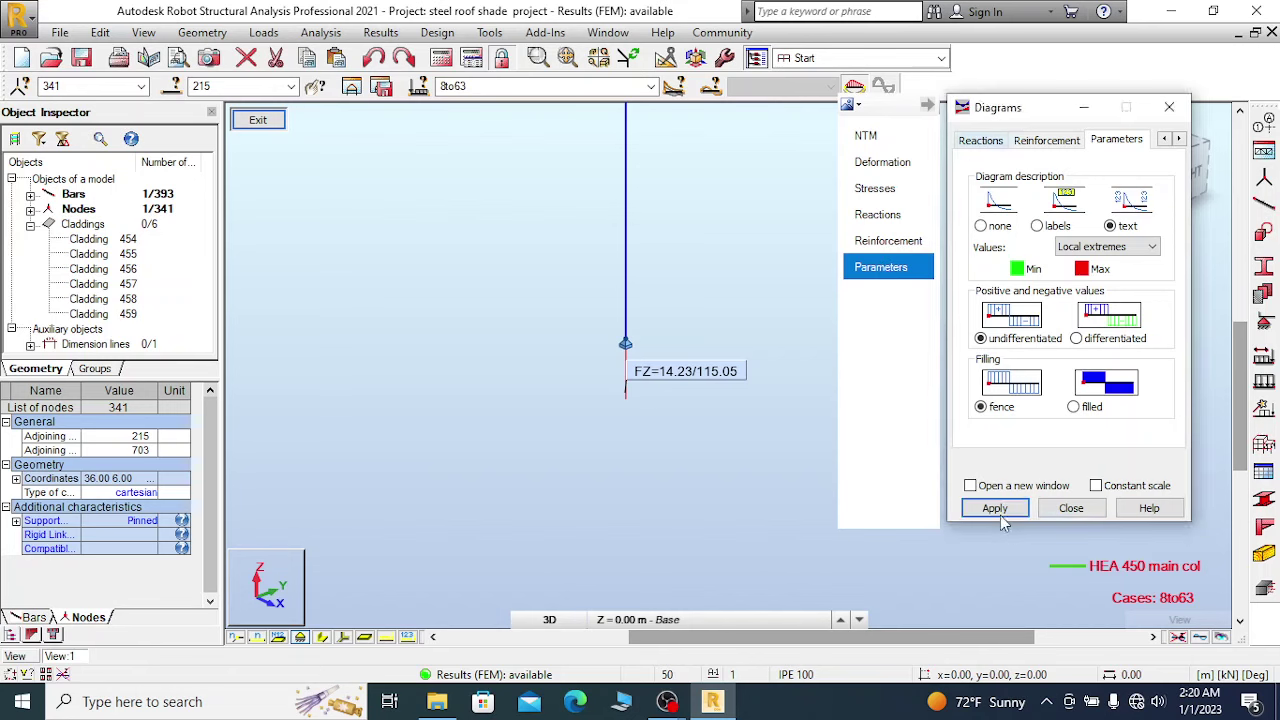
left_click(1071, 508)
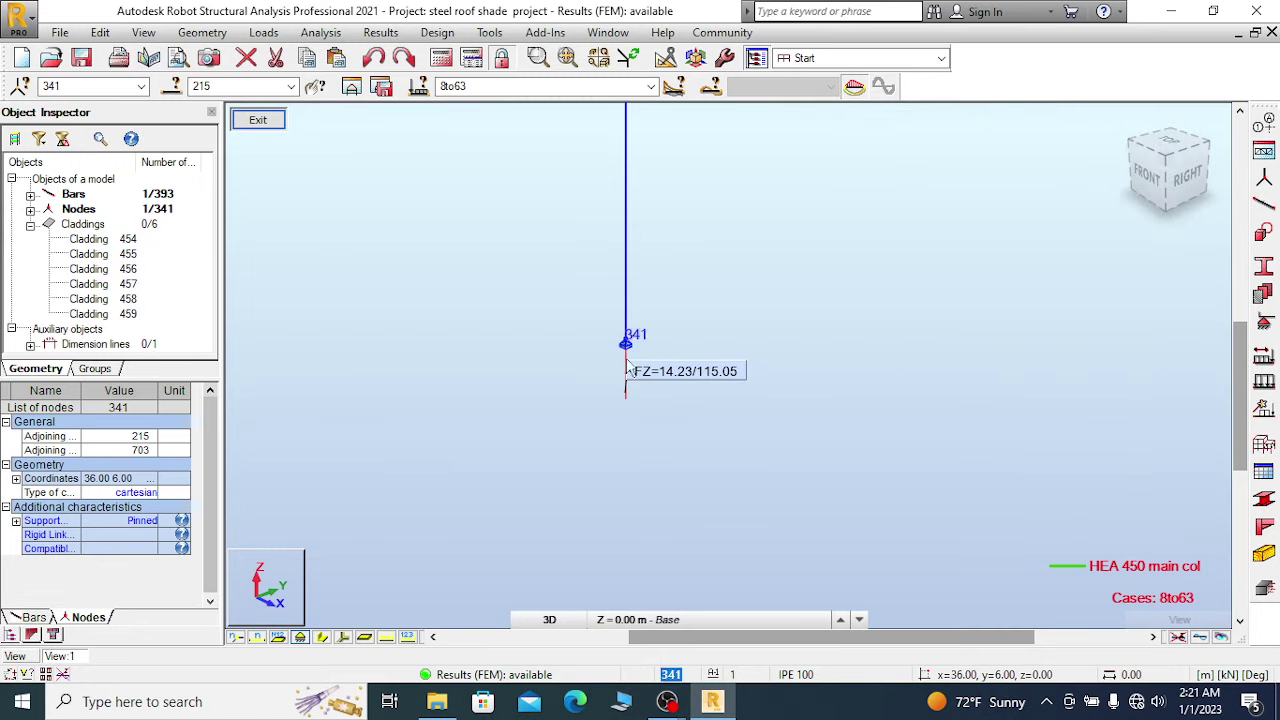
key("Escape")
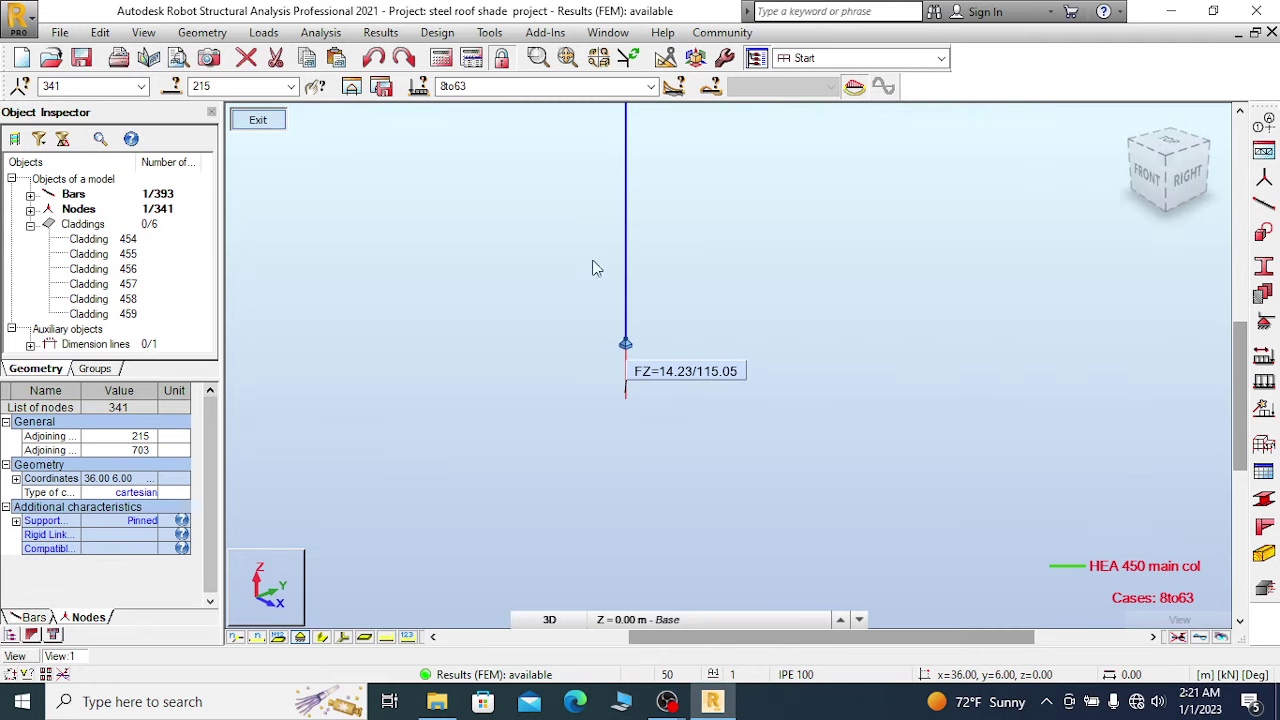
scroll(770, 255, "down", 3)
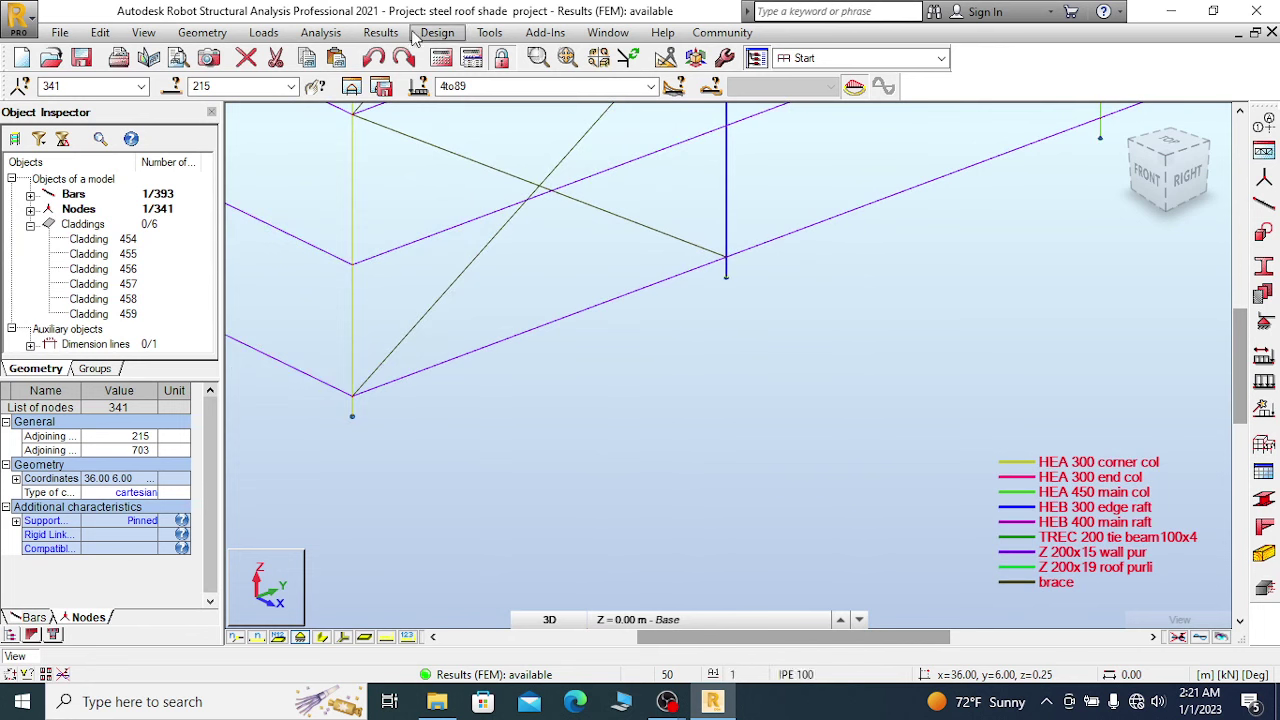
Display the diagrams of all support reaction components, FX, FY, FZ, MX, MY and MZ, on the full structure.
left_click(381, 33)
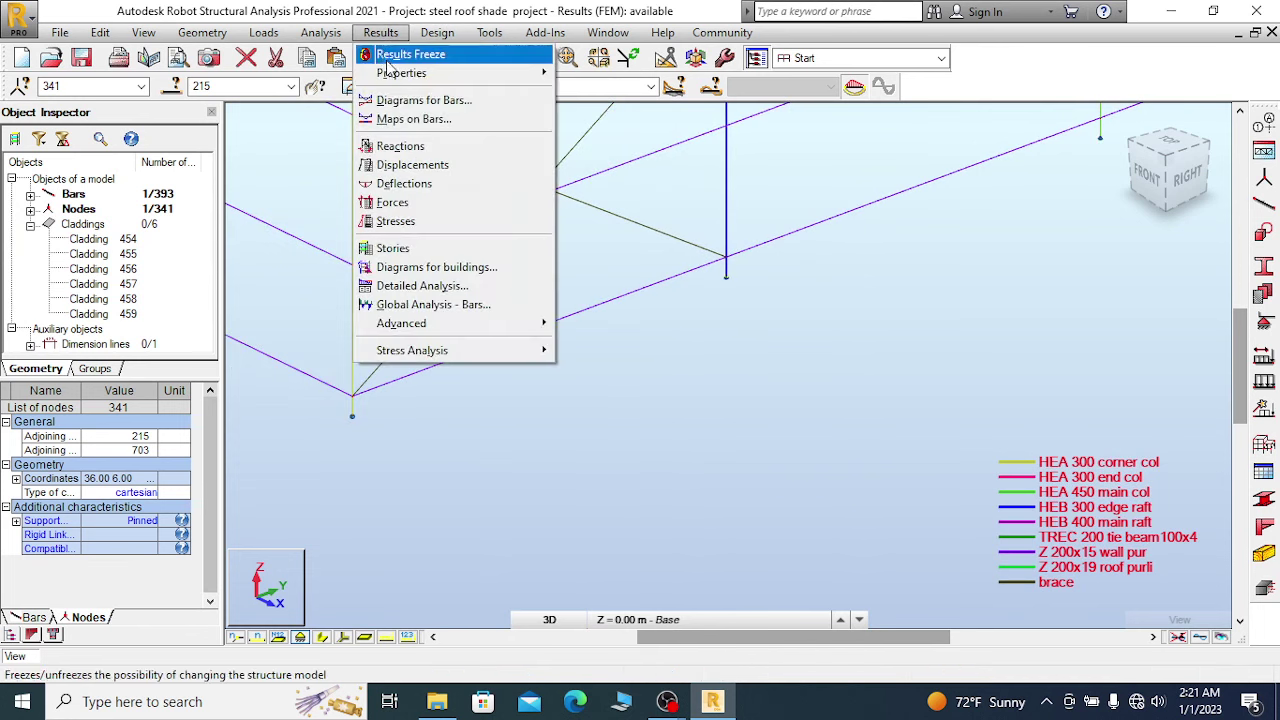
left_click(420, 101)
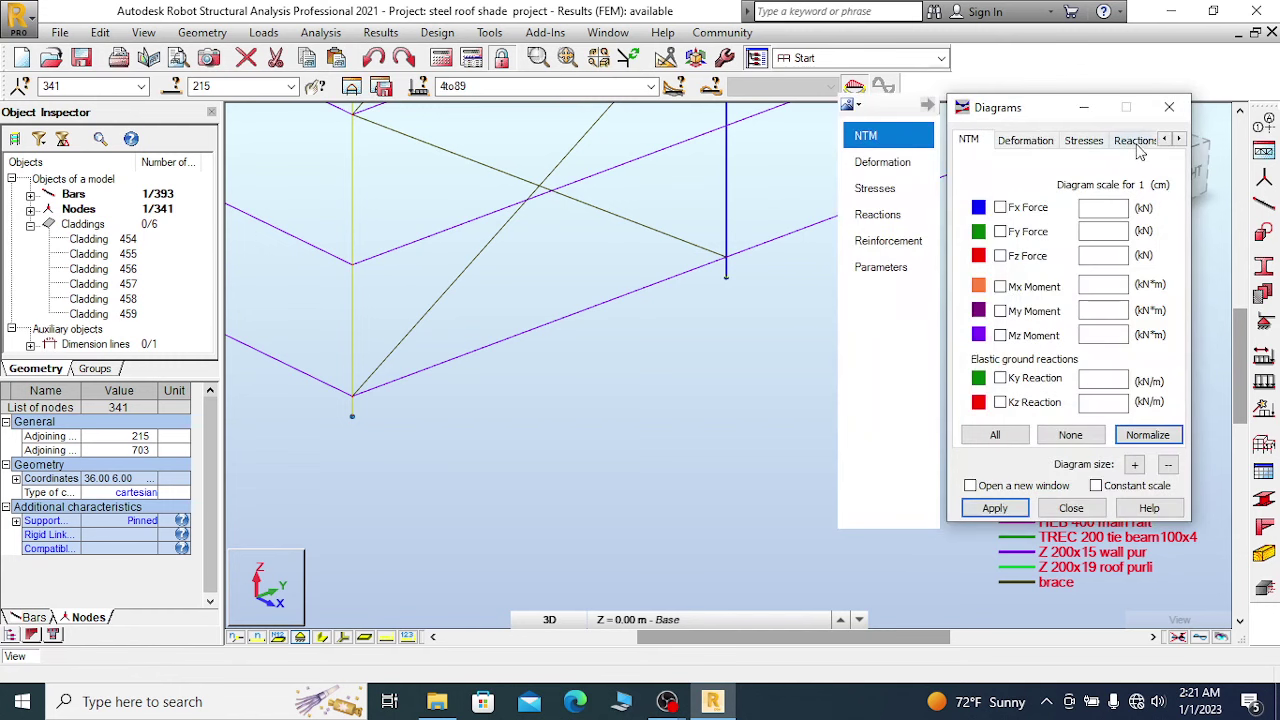
left_click(1136, 141)
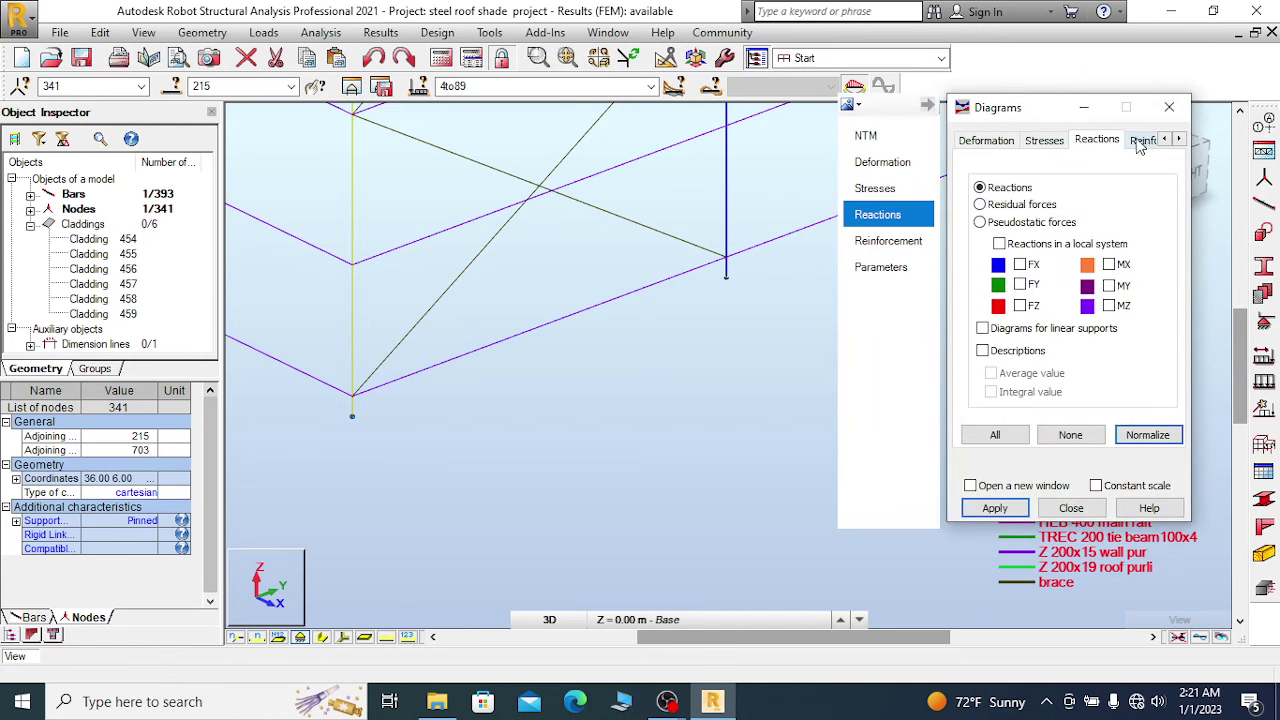
left_click(1019, 306)
left_click(1019, 285)
left_click(1019, 264)
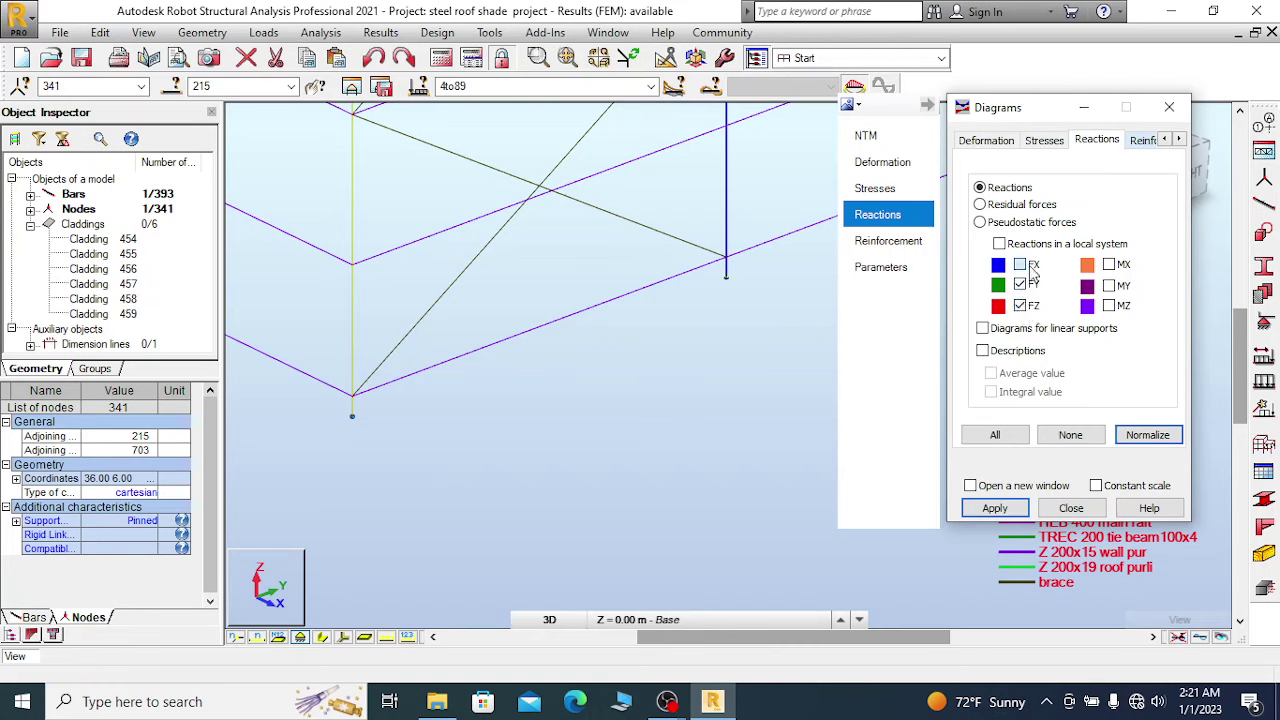
left_click(995, 435)
left_click(995, 508)
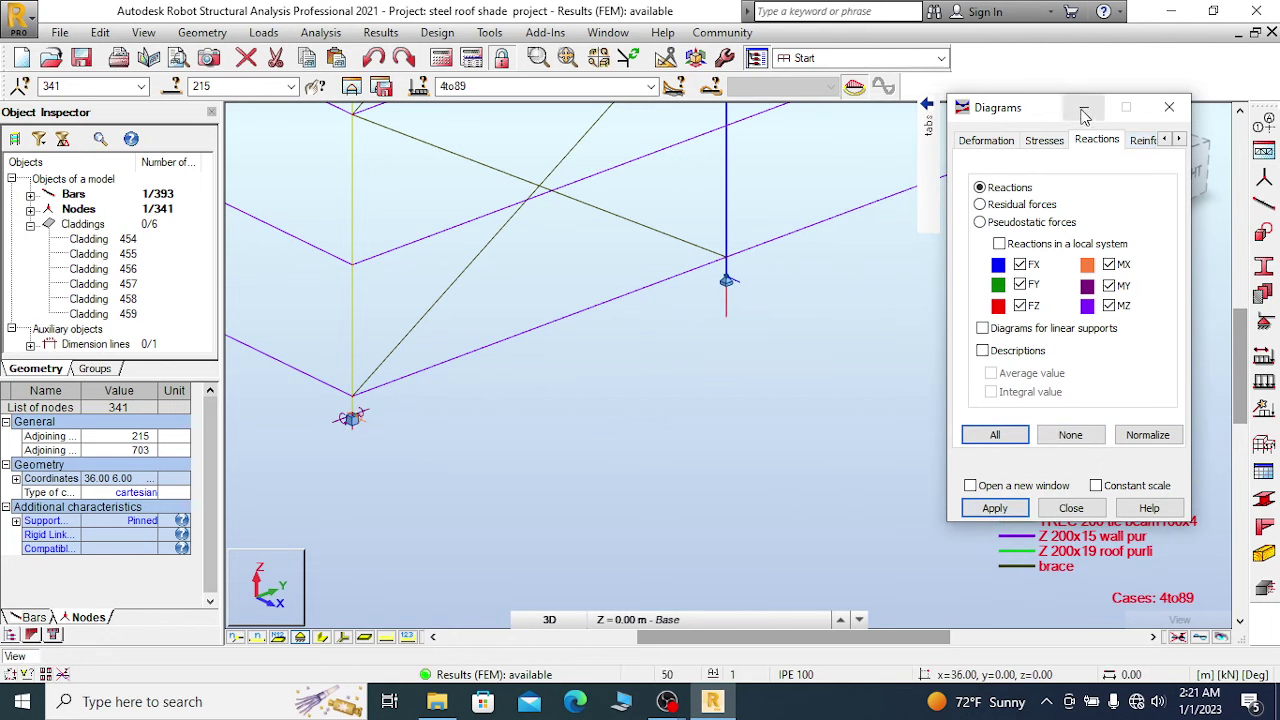
Set the diagram description to text and apply it to the reaction diagrams.
mouse_move(928, 125)
left_click(884, 270)
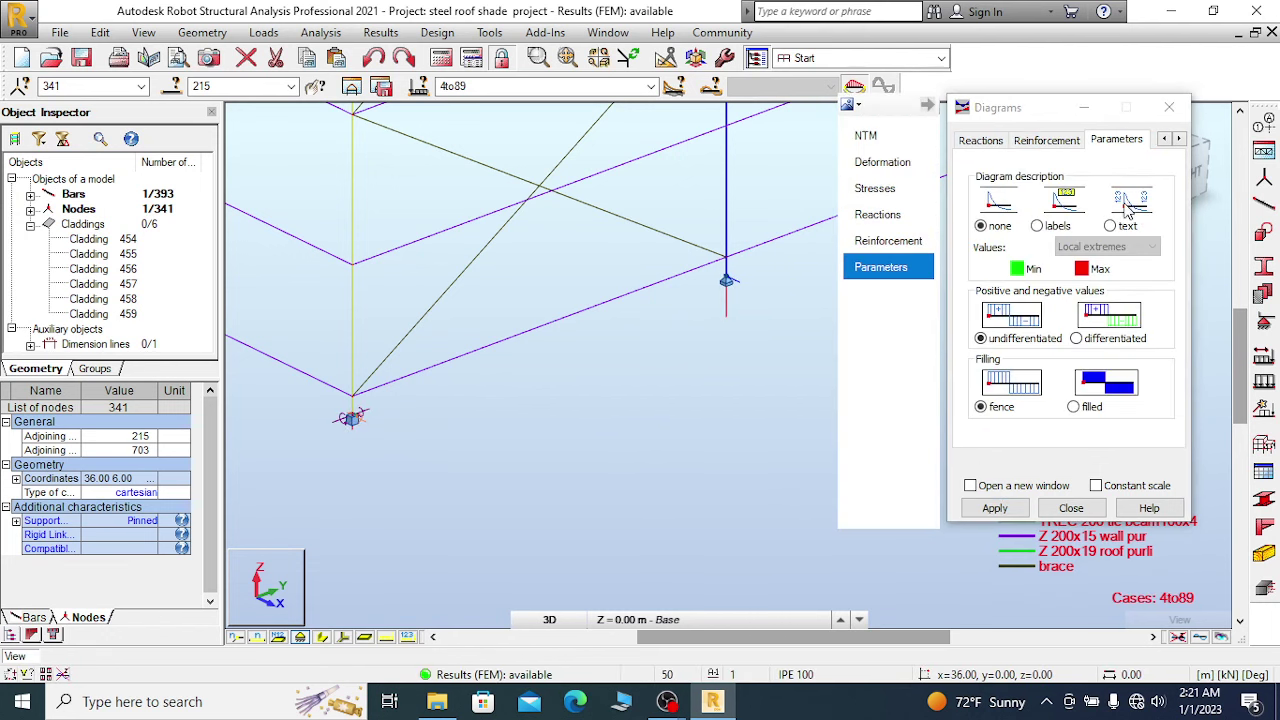
left_click(1110, 227)
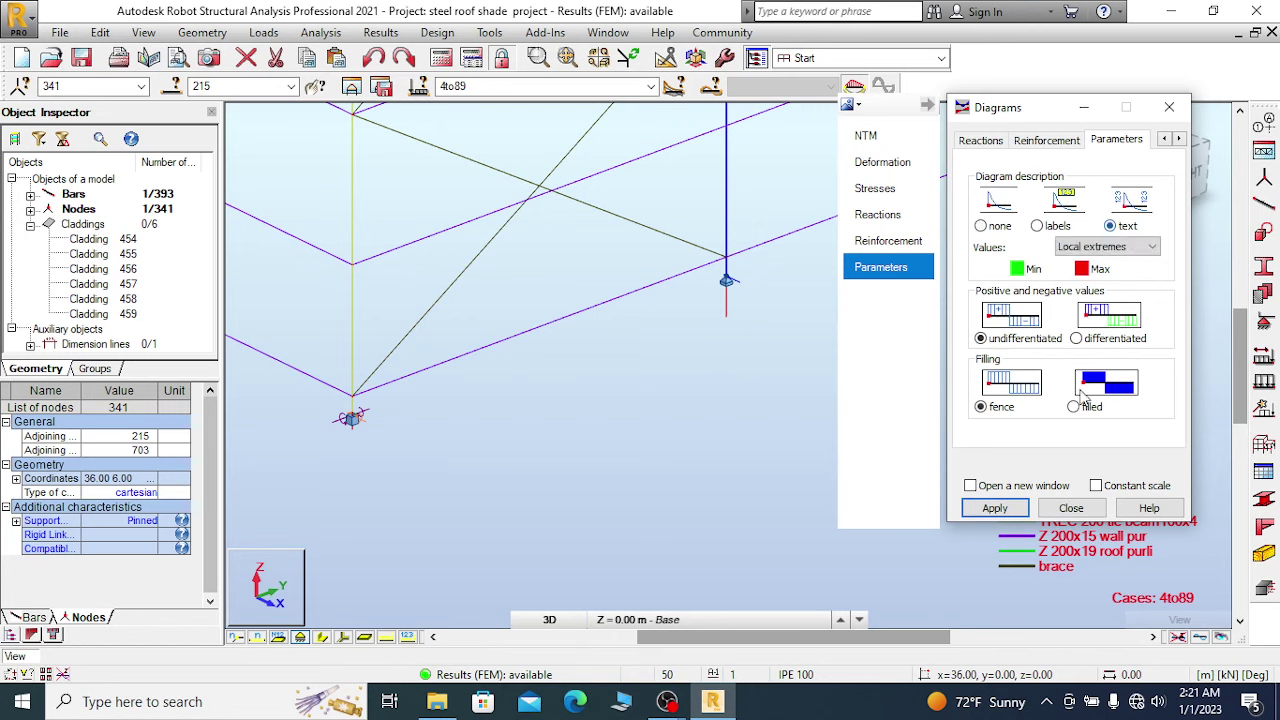
left_click(995, 508)
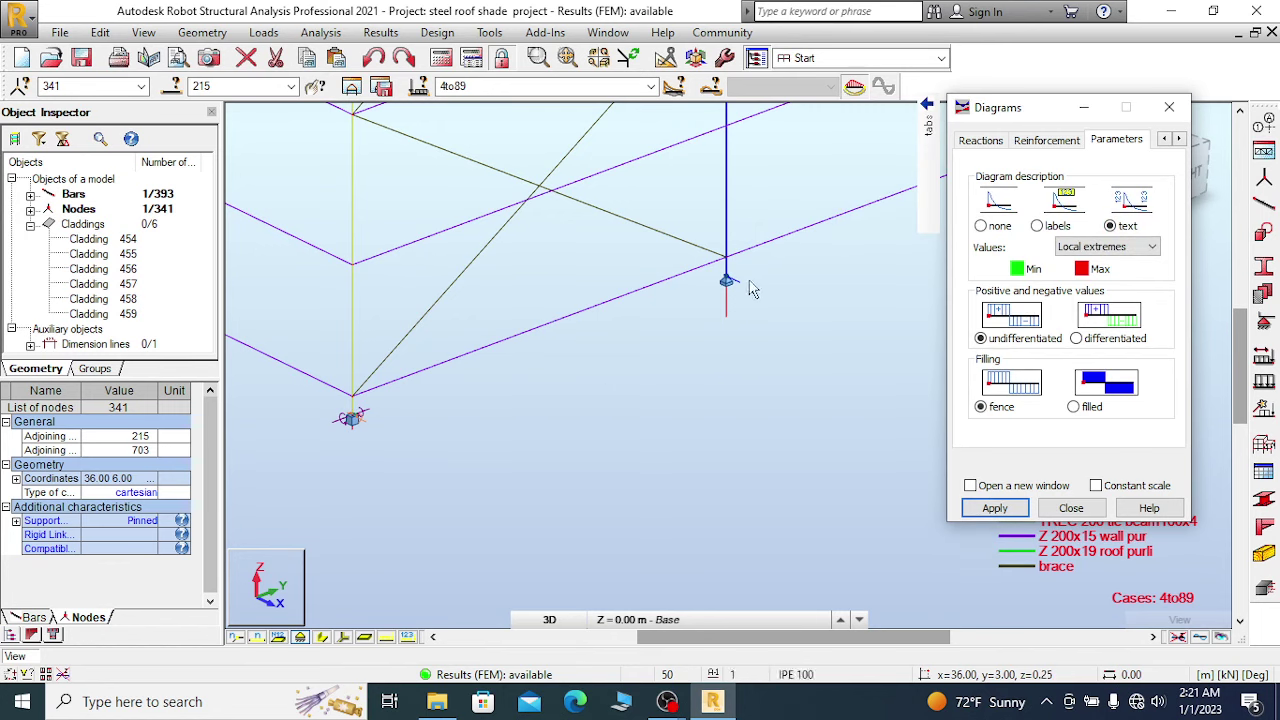
Show the support reactions for the Combinations case group.
mouse_move(729, 280)
middle_mouse_down()
mouse_move(771, 300)
mouse_move(737, 277)
middle_mouse_up()
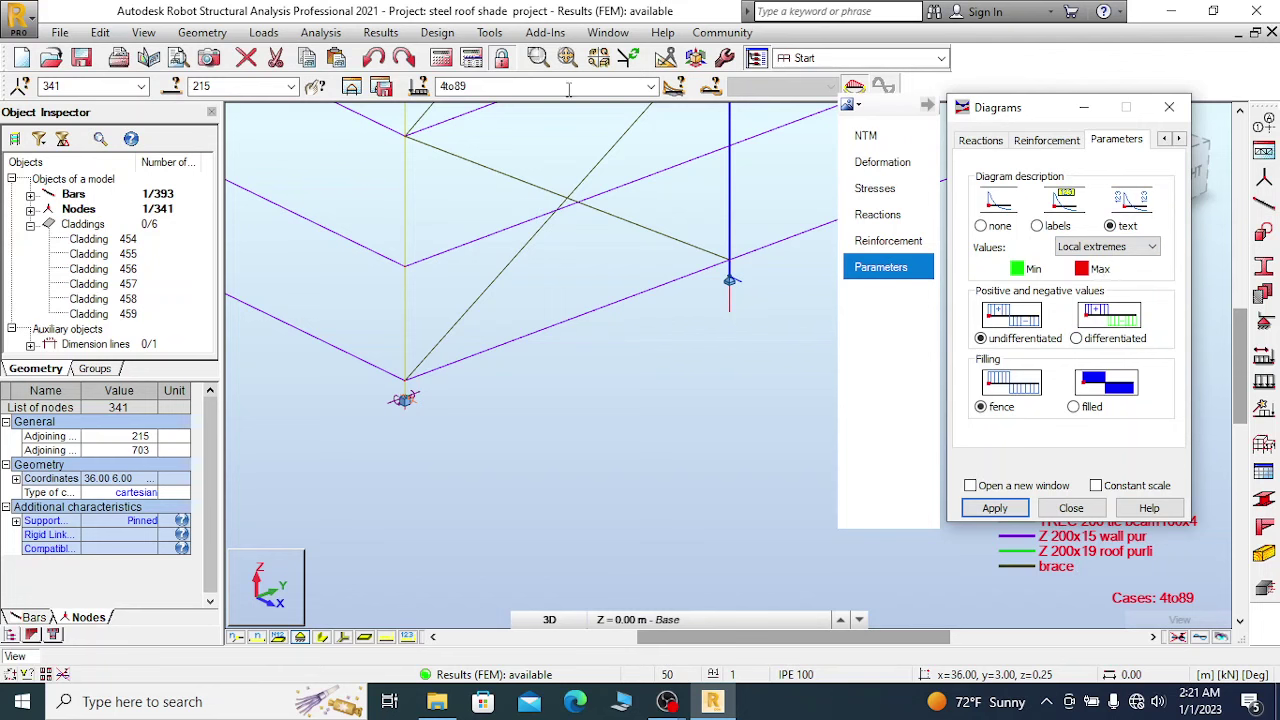
left_click(650, 86)
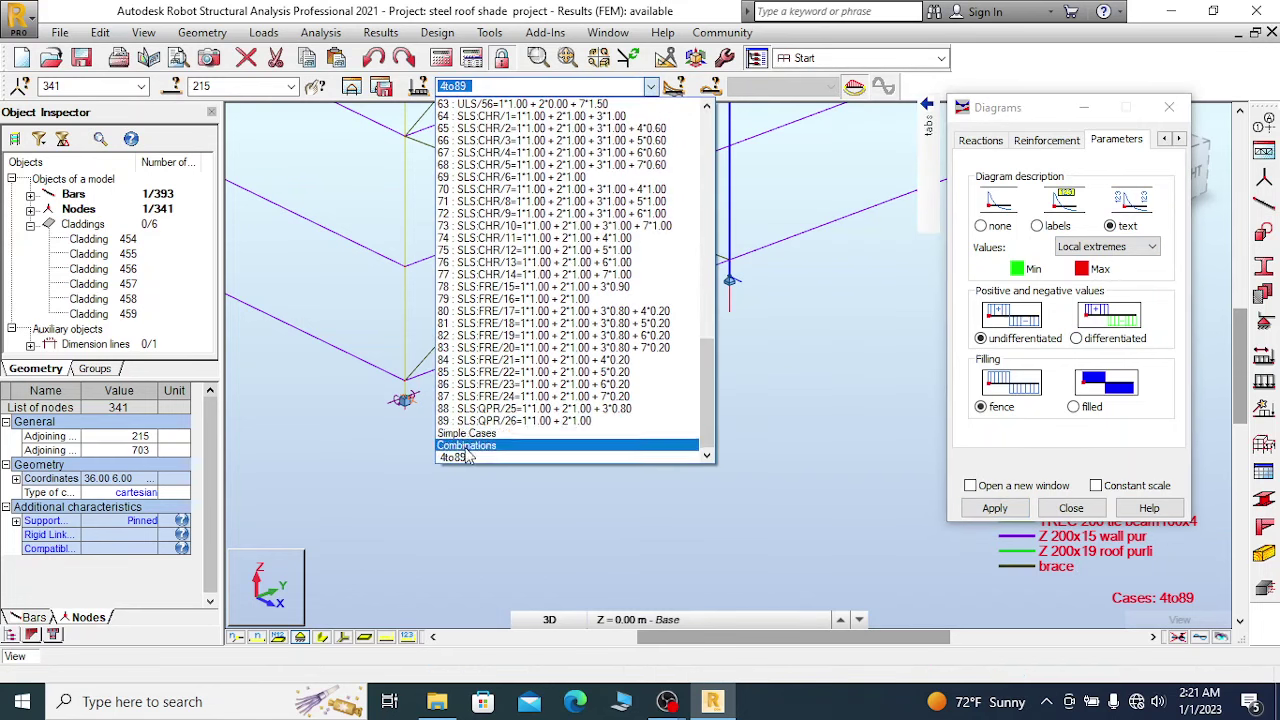
left_click(467, 447)
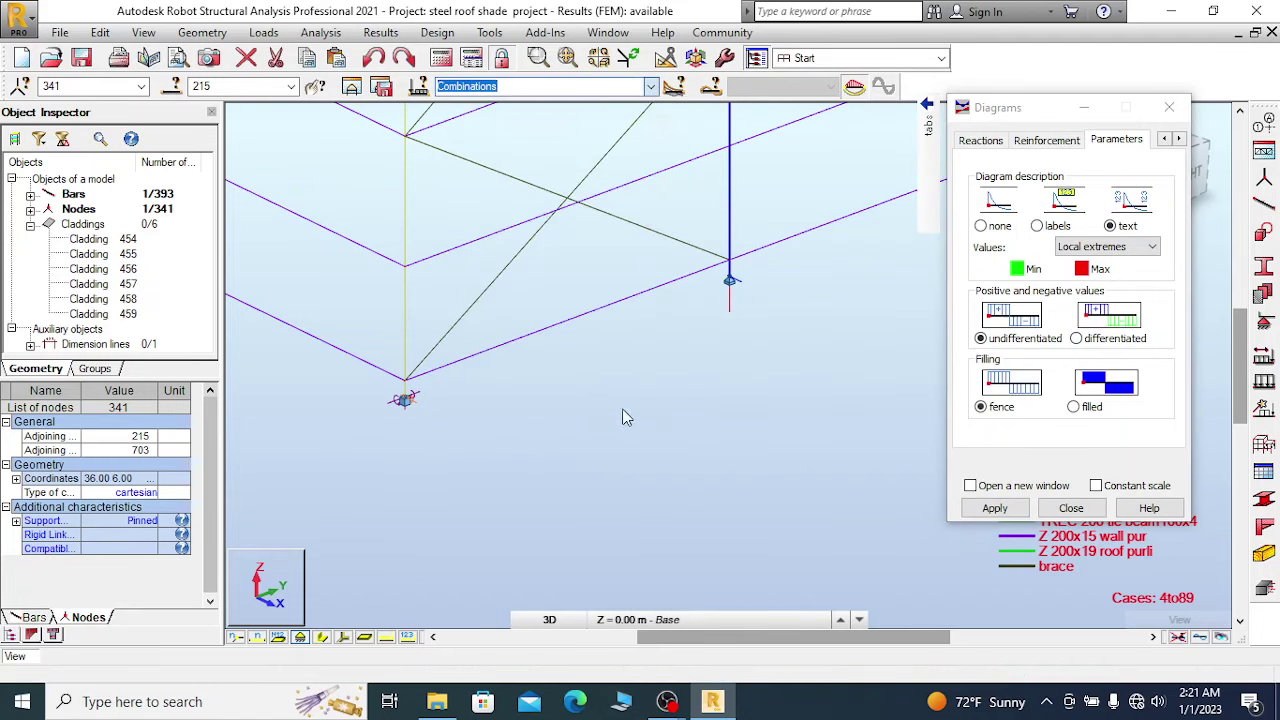
left_click(994, 508)
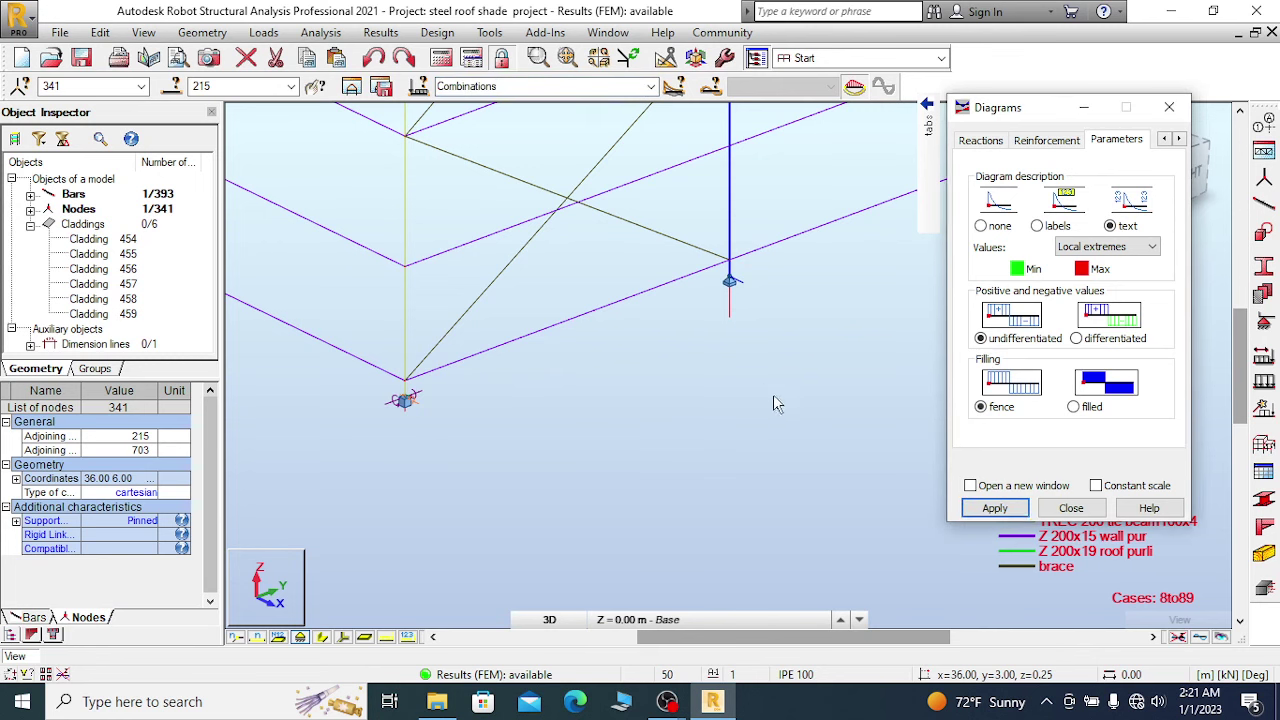
Enable reaction descriptions and diagrams for linear supports, and apply them to all supports of the structure.
scroll(780, 405, "down", 3)
scroll(785, 410, "up", 3)
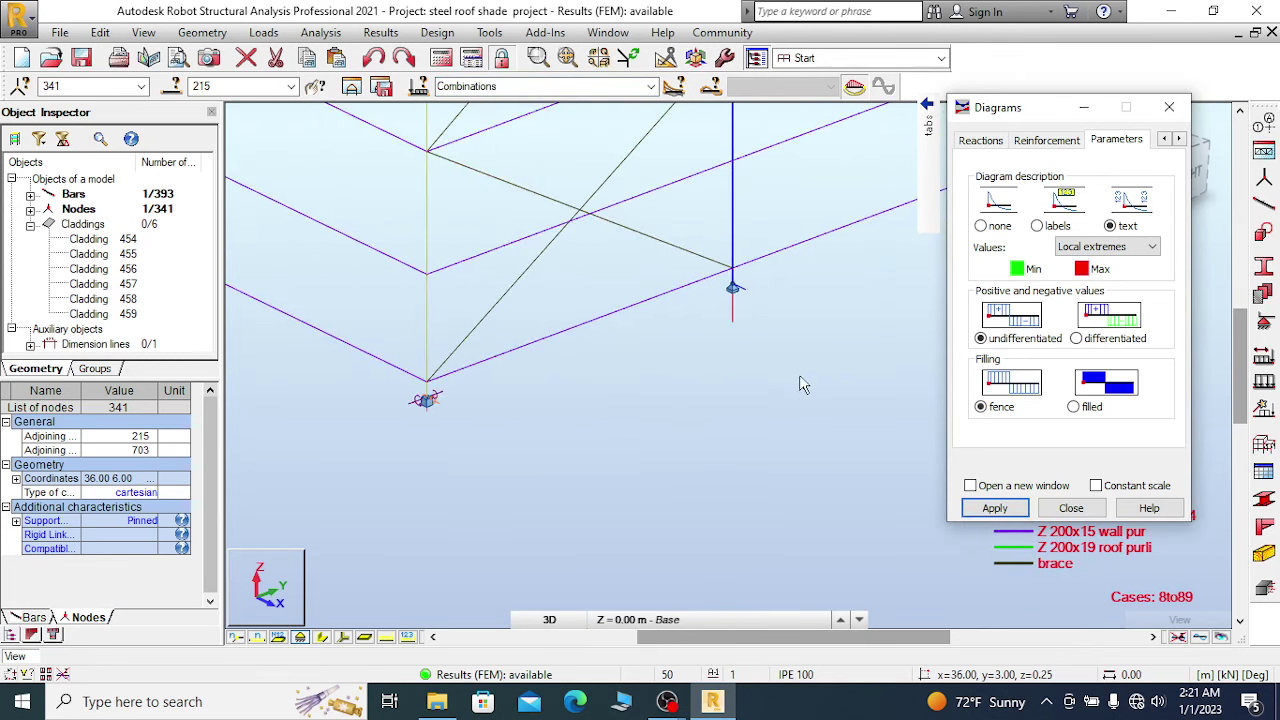
scroll(800, 383, "up", 2)
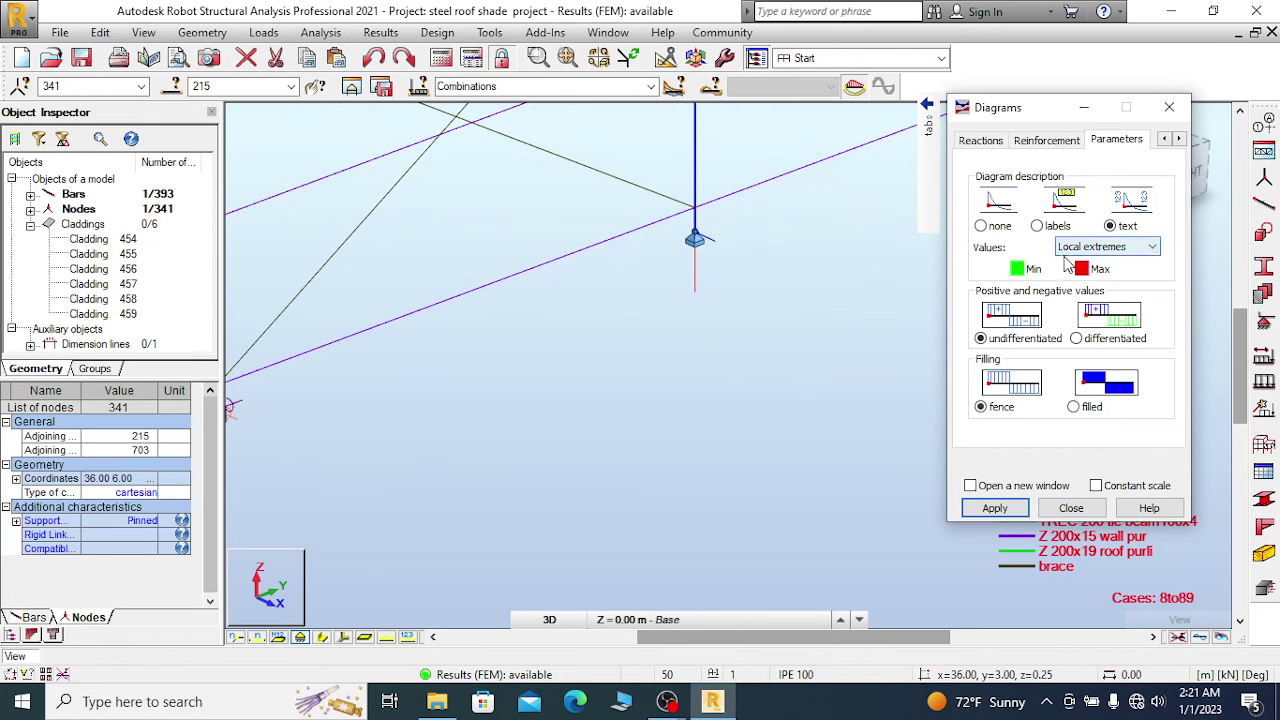
left_click(983, 141)
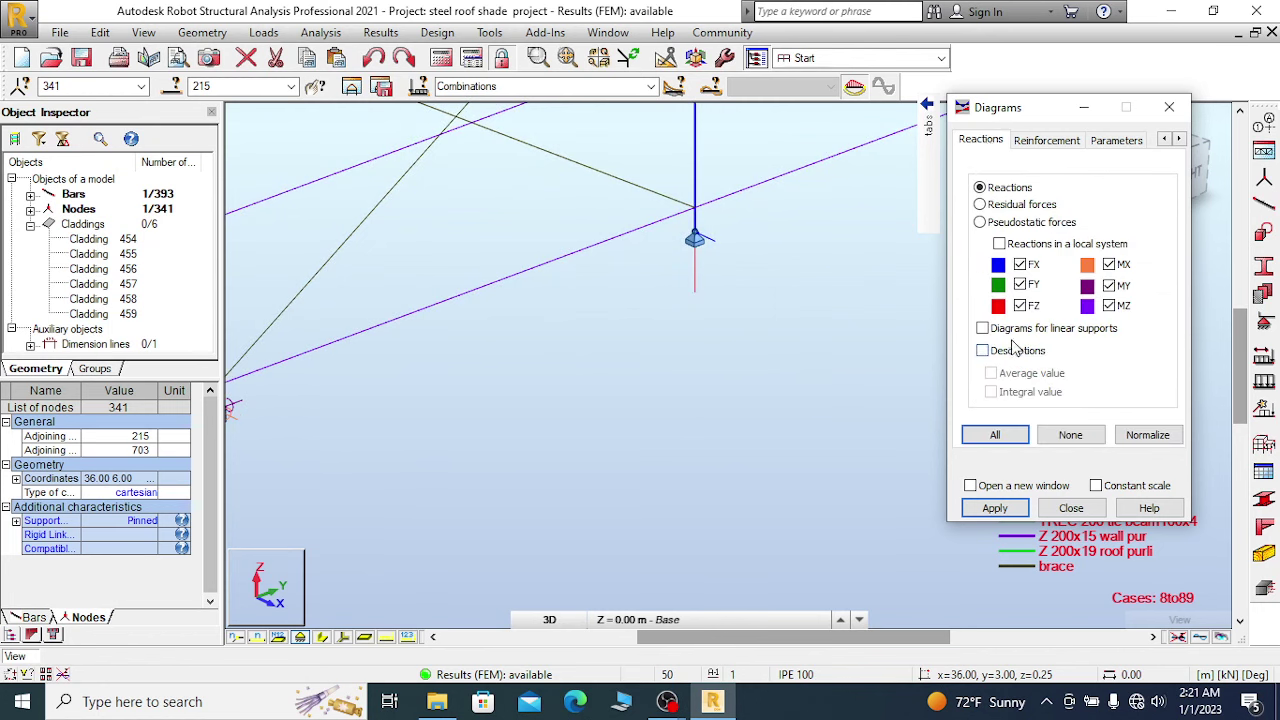
left_click(983, 329)
left_click(983, 350)
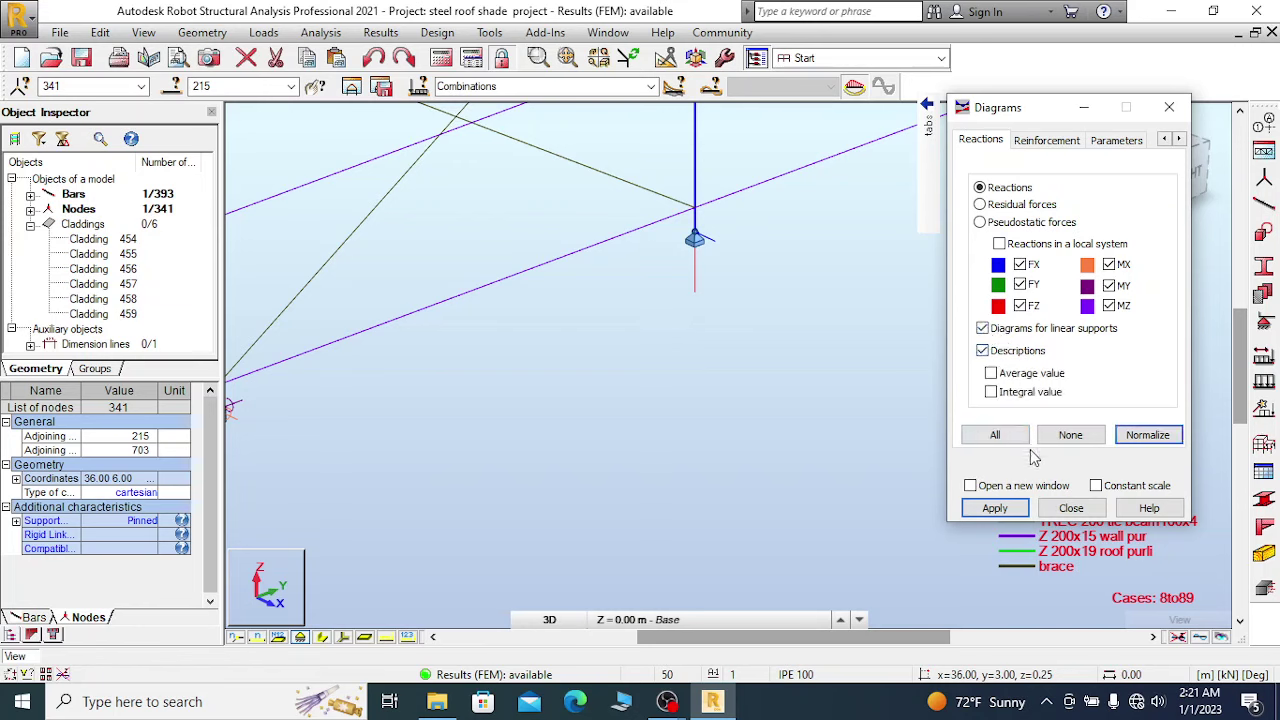
left_click(994, 508)
Examine the force and moment reaction labels at the corner column support and the neighbouring end and main column supports.
scroll(857, 346, "up", 1)
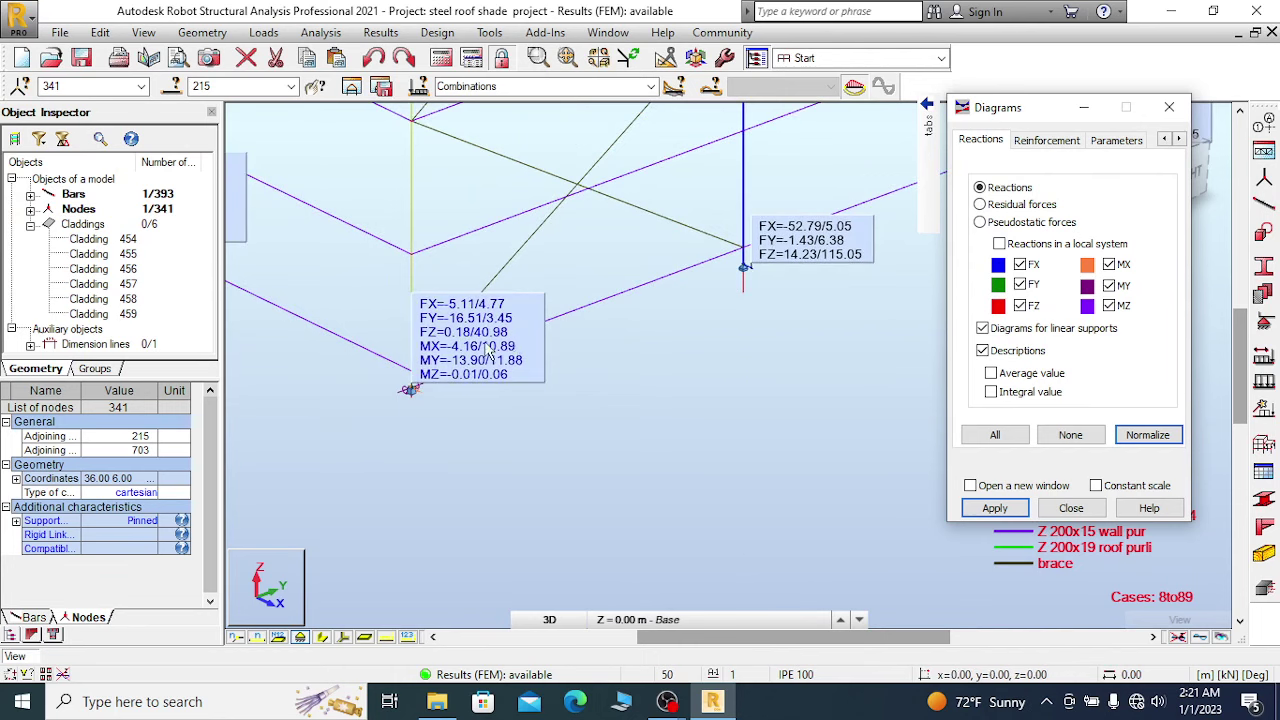
scroll(444, 412, "up", 1)
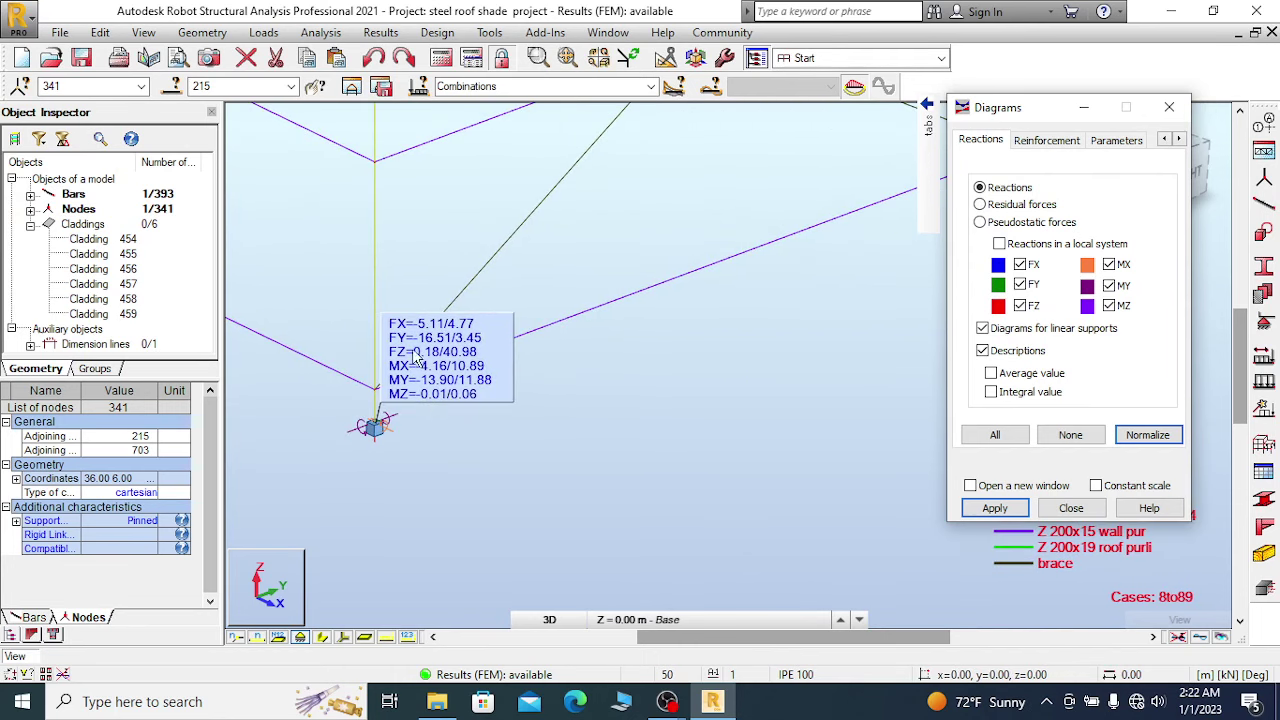
scroll(398, 350, "up", 1)
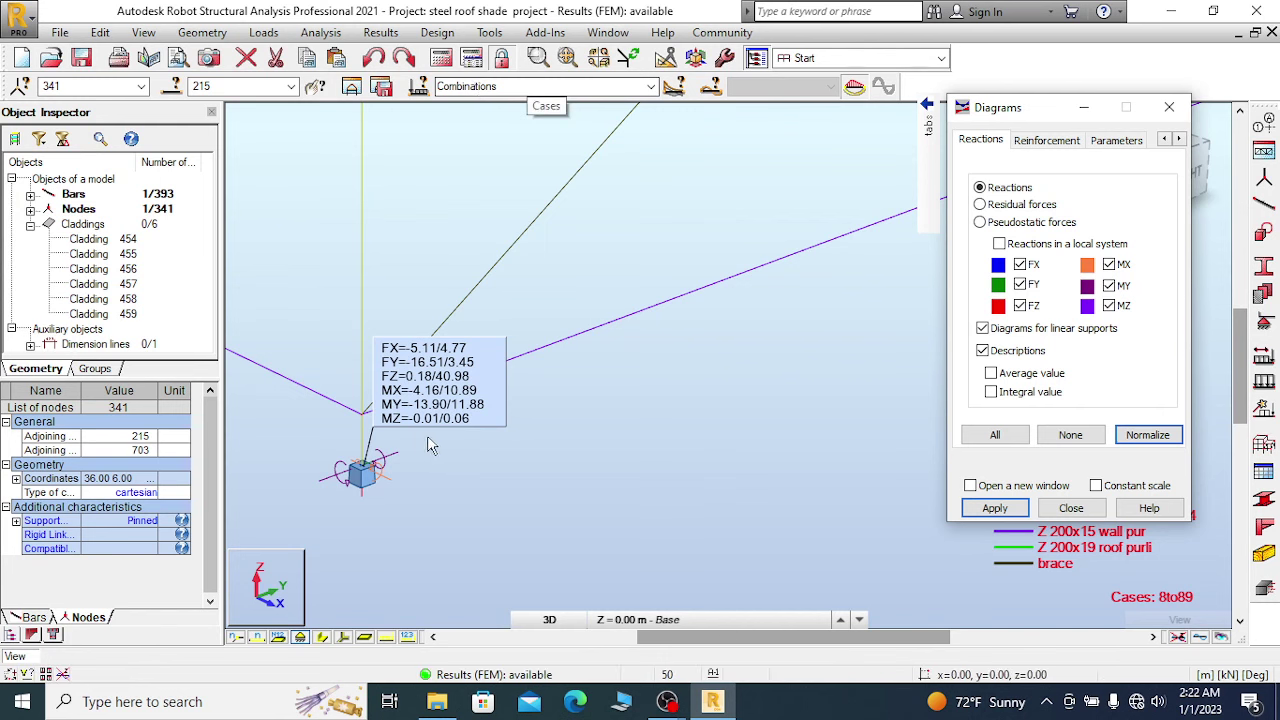
scroll(420, 446, "up", 1)
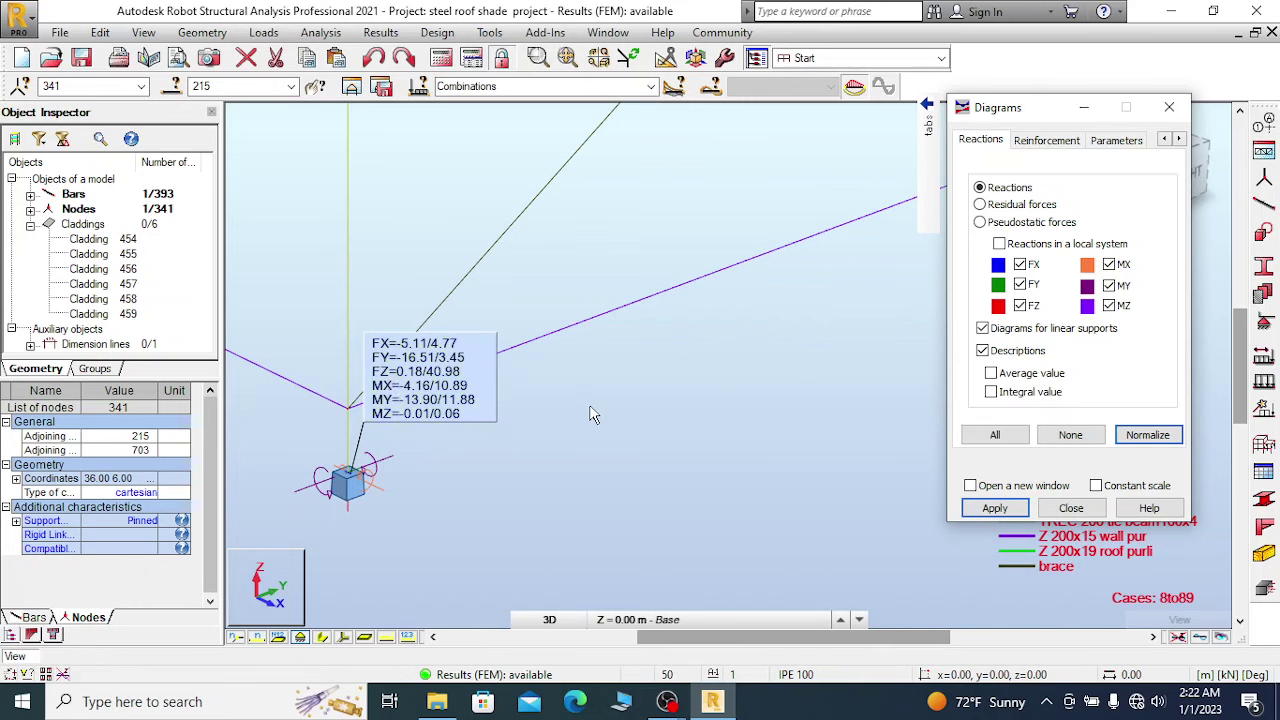
scroll(590, 415, "down", 2)
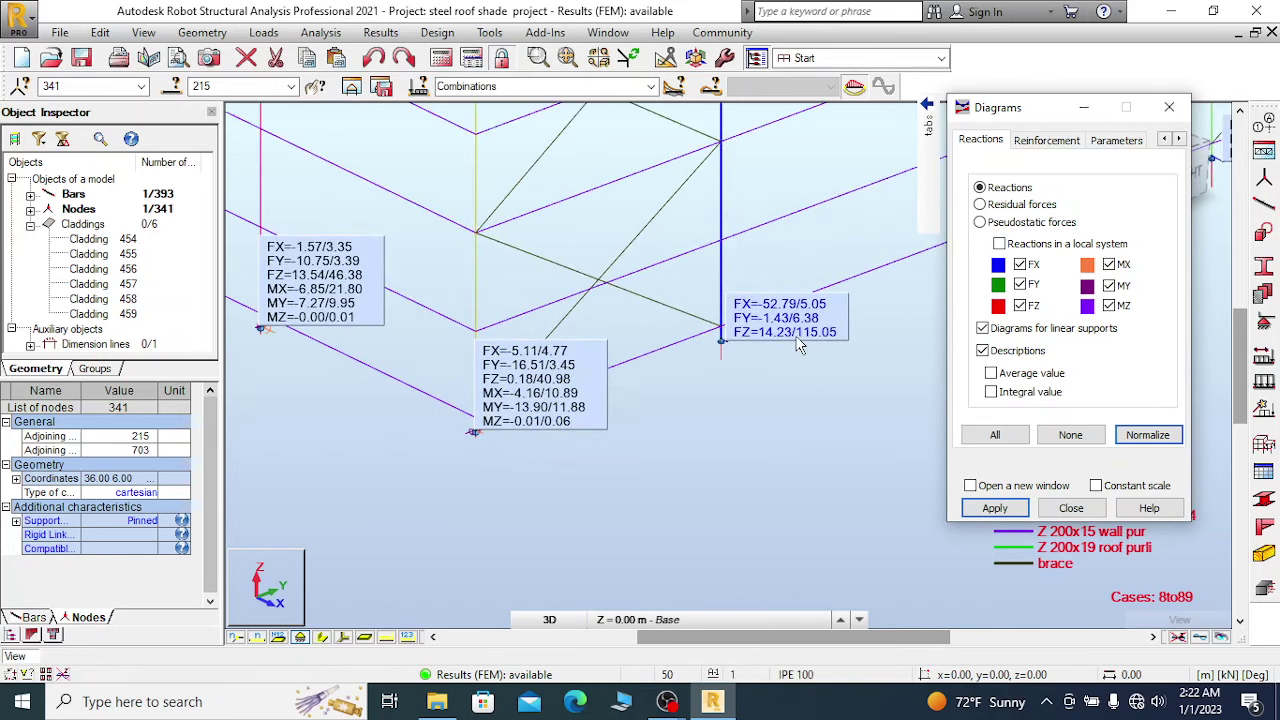
scroll(770, 347, "down", 2)
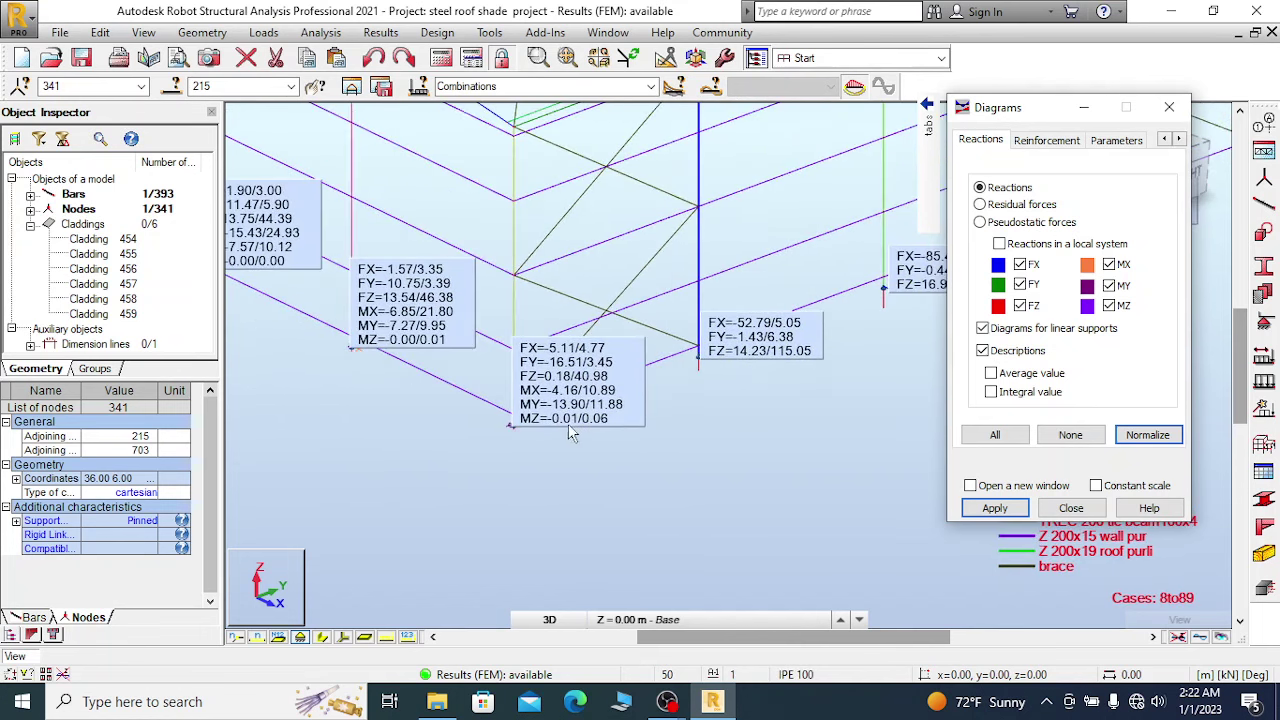
scroll(570, 432, "down", 2)
scroll(480, 405, "up", 3)
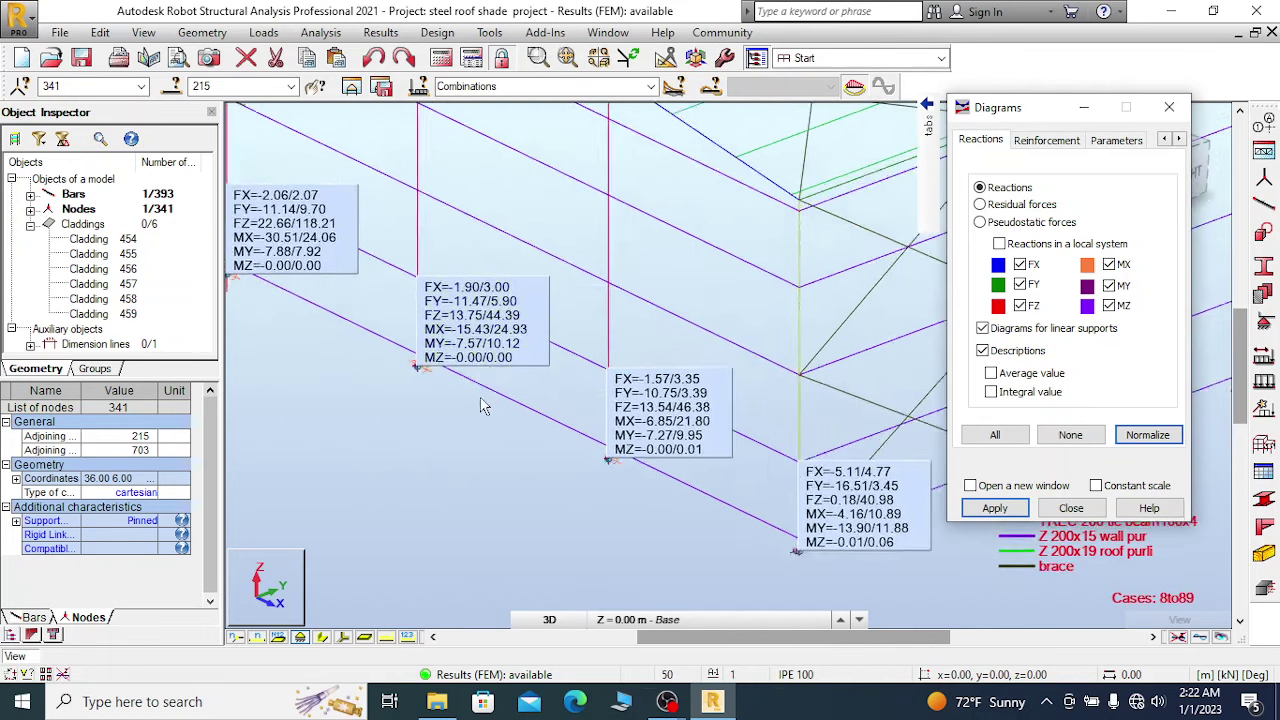
scroll(480, 405, "down", 3)
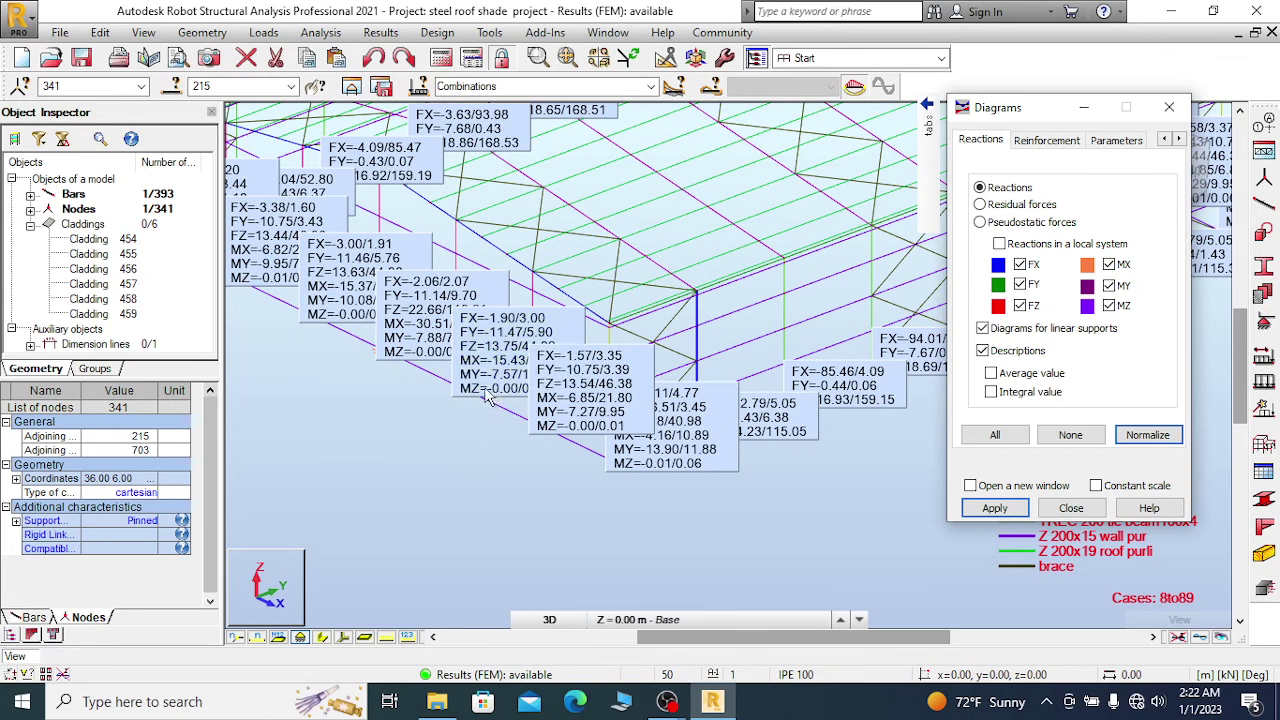
scroll(487, 397, "up", 2)
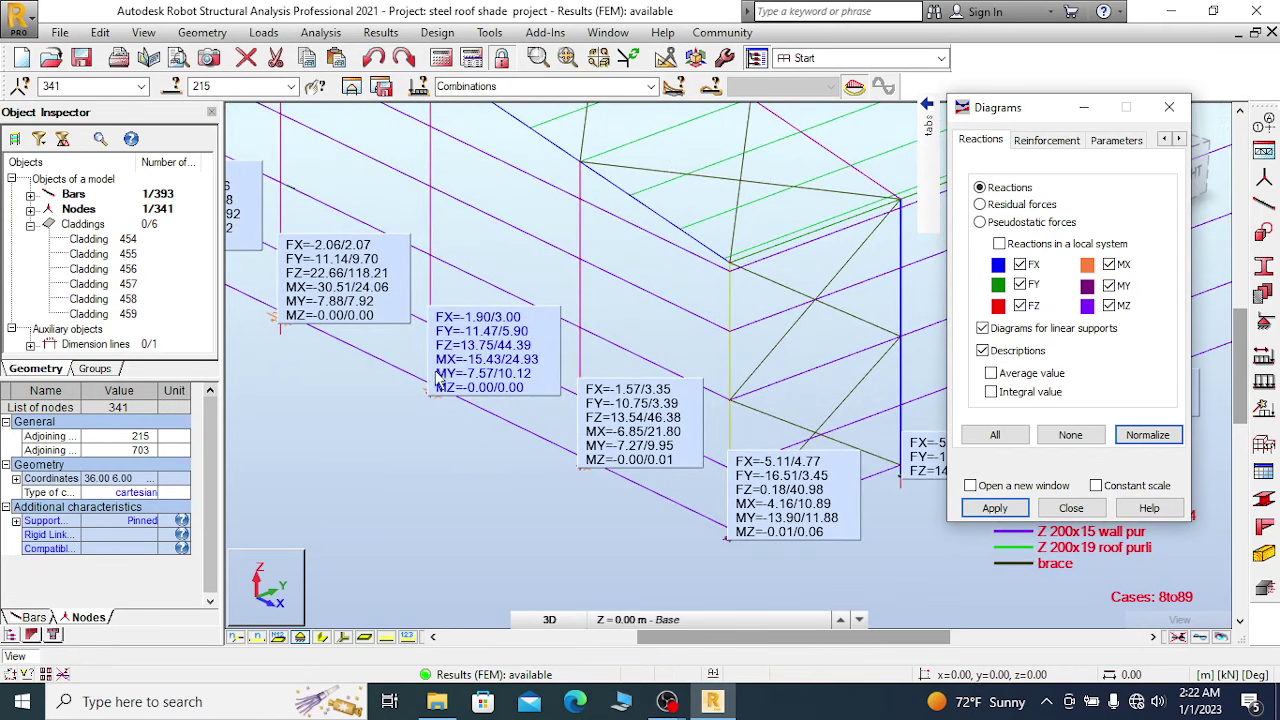
scroll(482, 370, "down", 2)
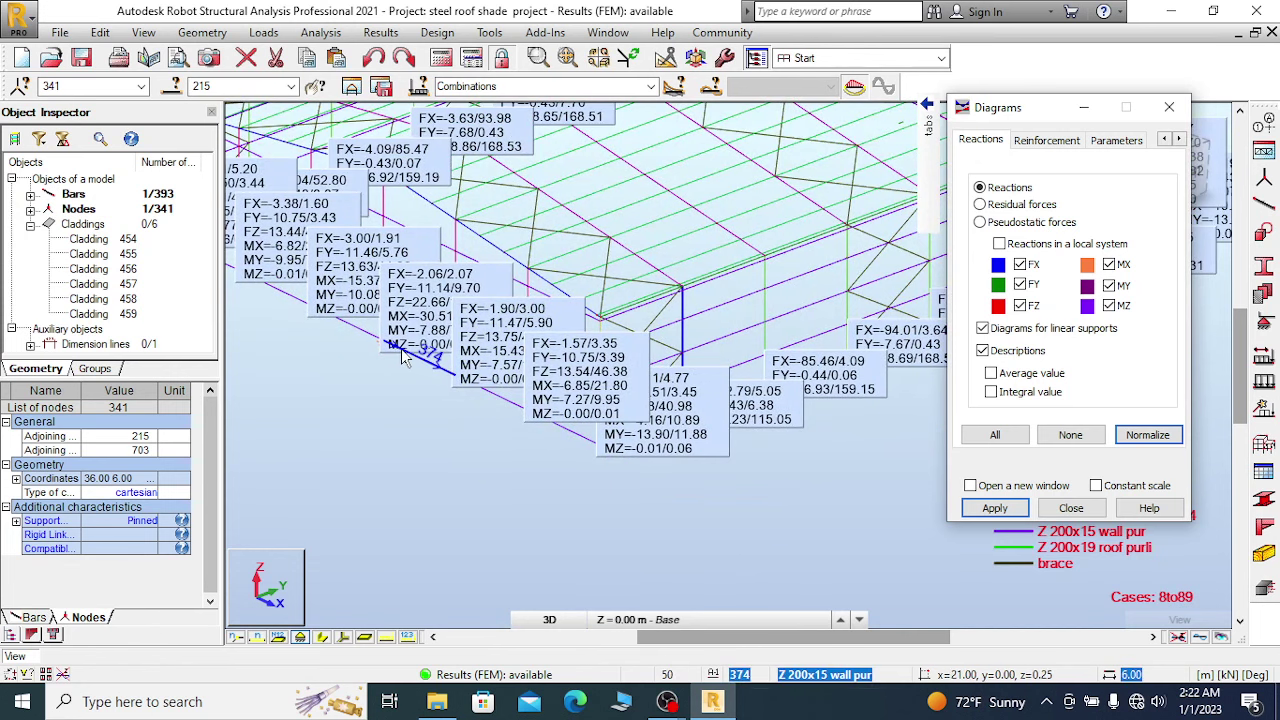
scroll(505, 402, "up", 2)
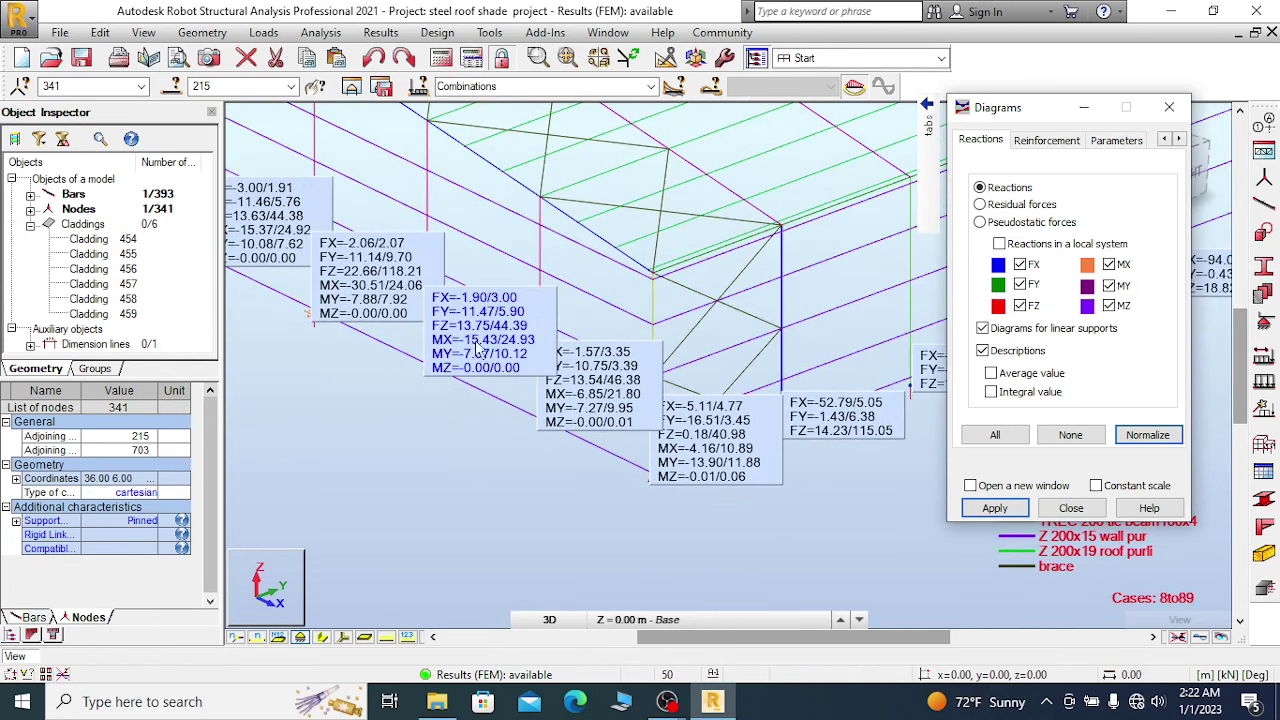
scroll(475, 360, "down", 2)
scroll(447, 368, "up", 1)
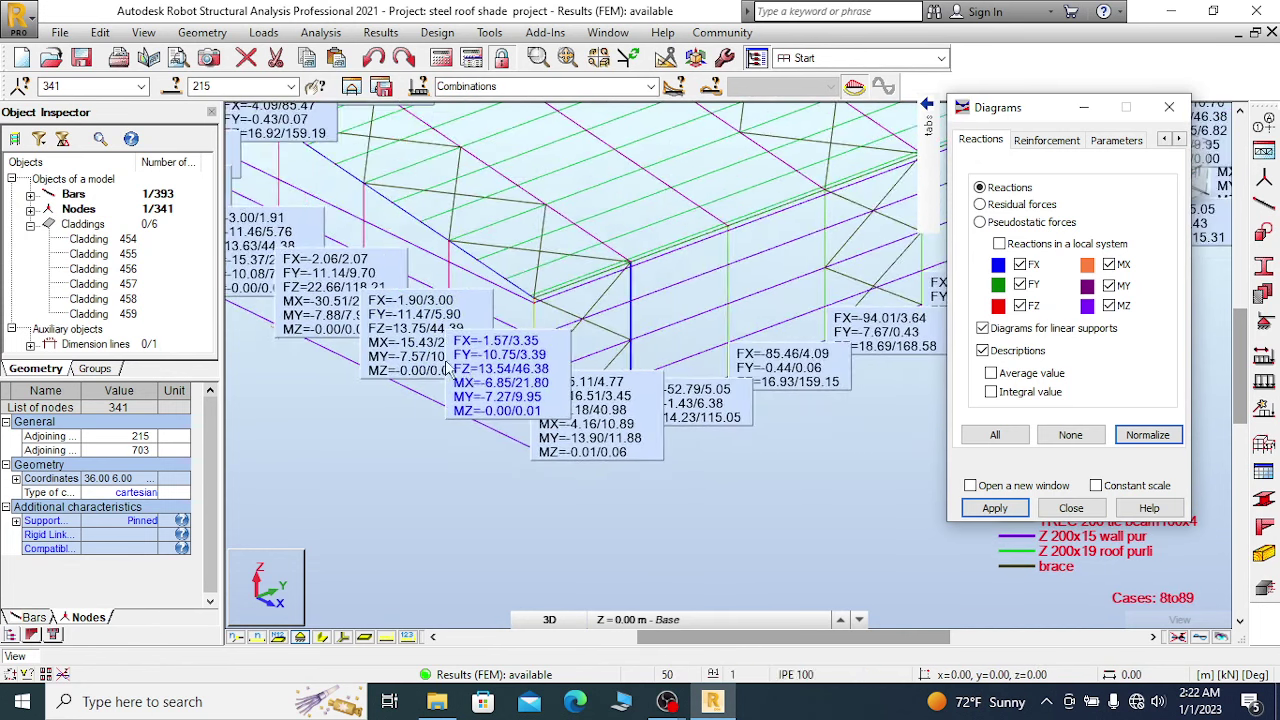
scroll(447, 368, "down", 1)
scroll(652, 418, "up", 1)
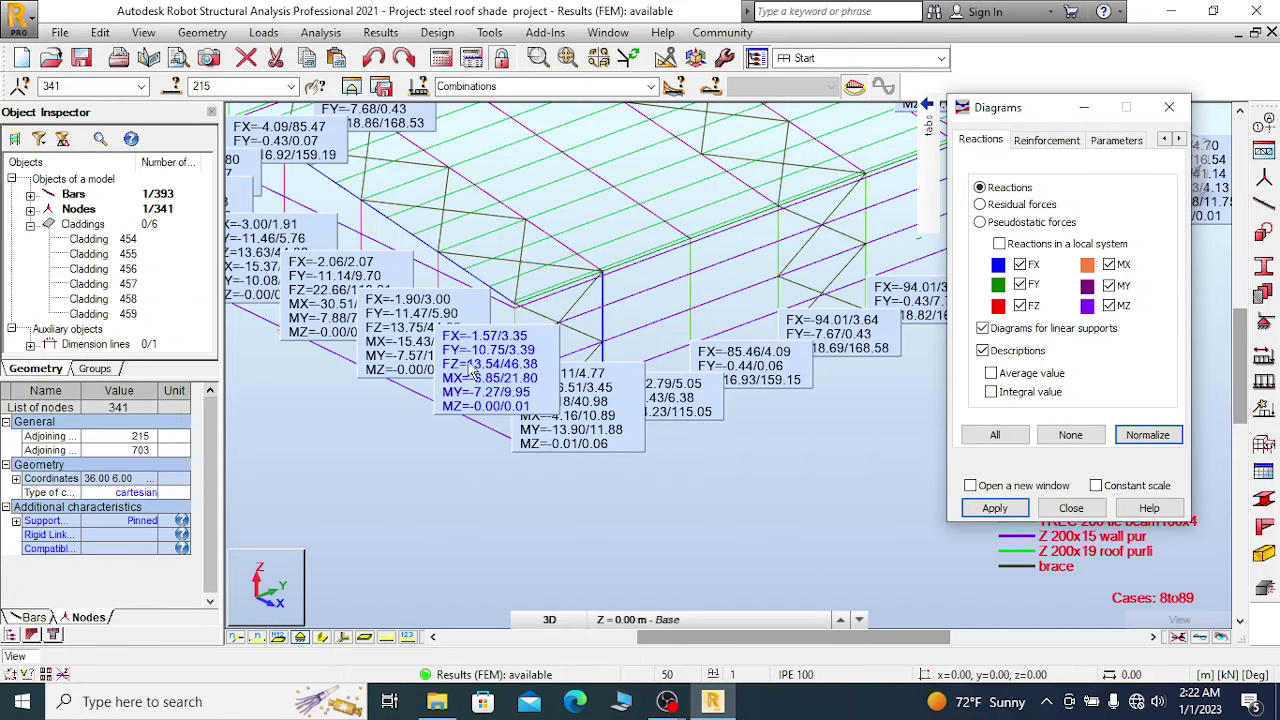
scroll(687, 419, "up", 1)
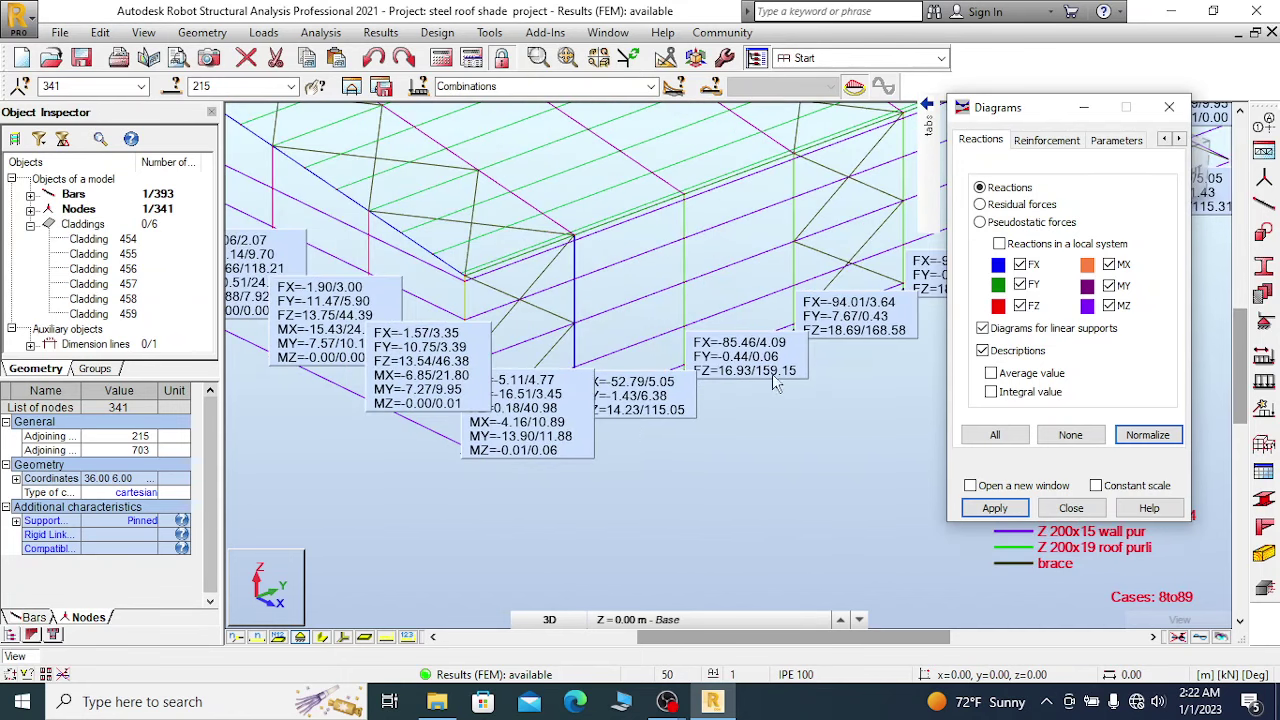
Examine the force reaction labels at the main column supports along the long side of the building.
scroll(757, 392, "up", 2)
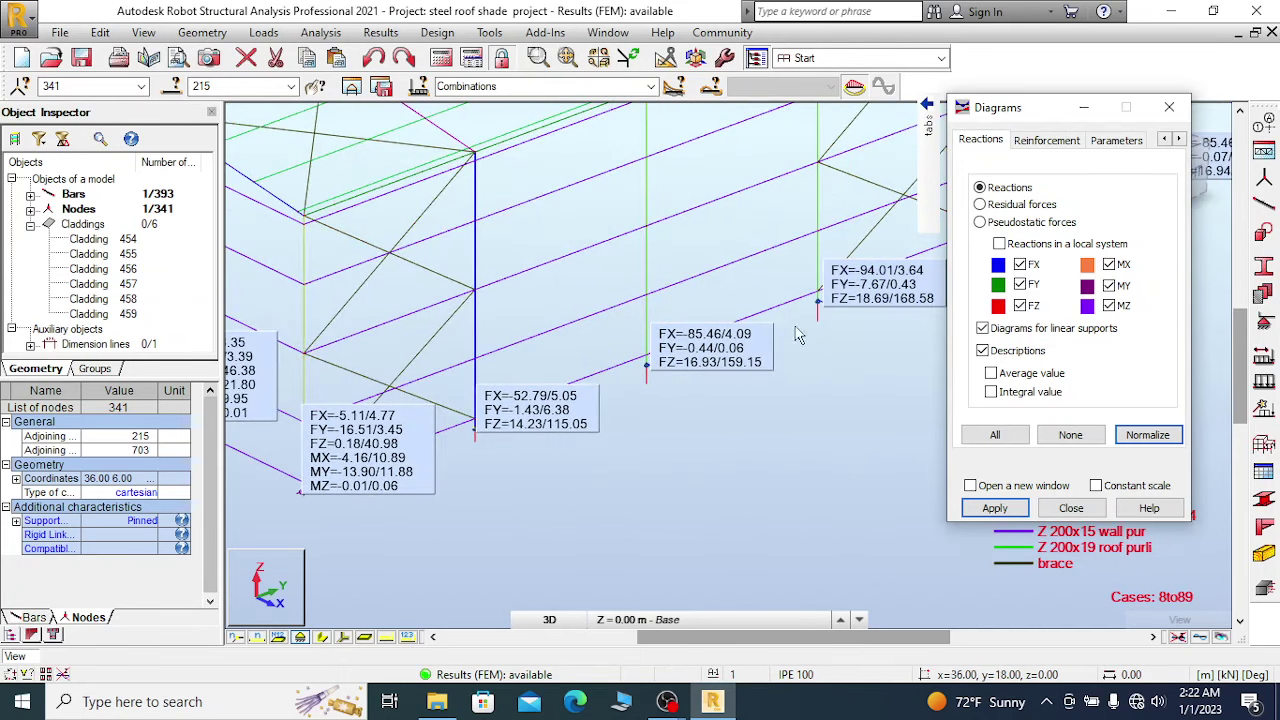
scroll(690, 420, "down", 1)
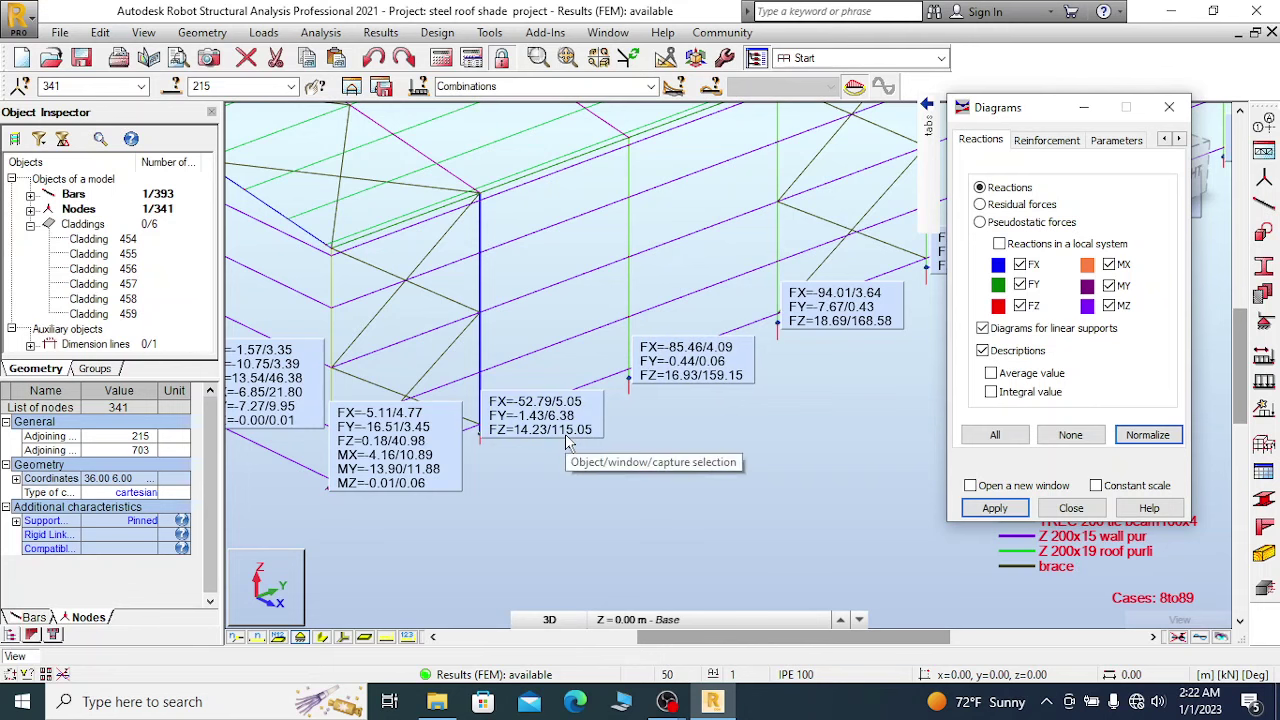
middle_click_drag(701, 415, 656, 401, "shift")
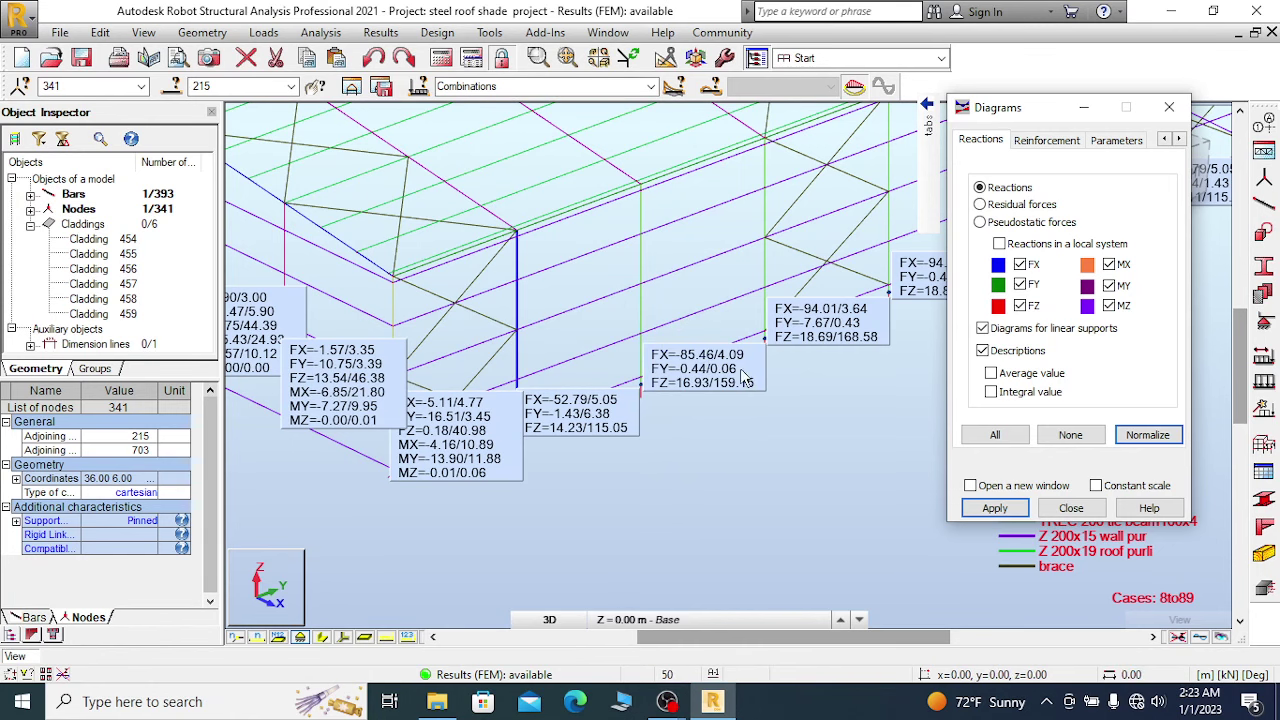
left_click(666, 701)
left_click(611, 627)
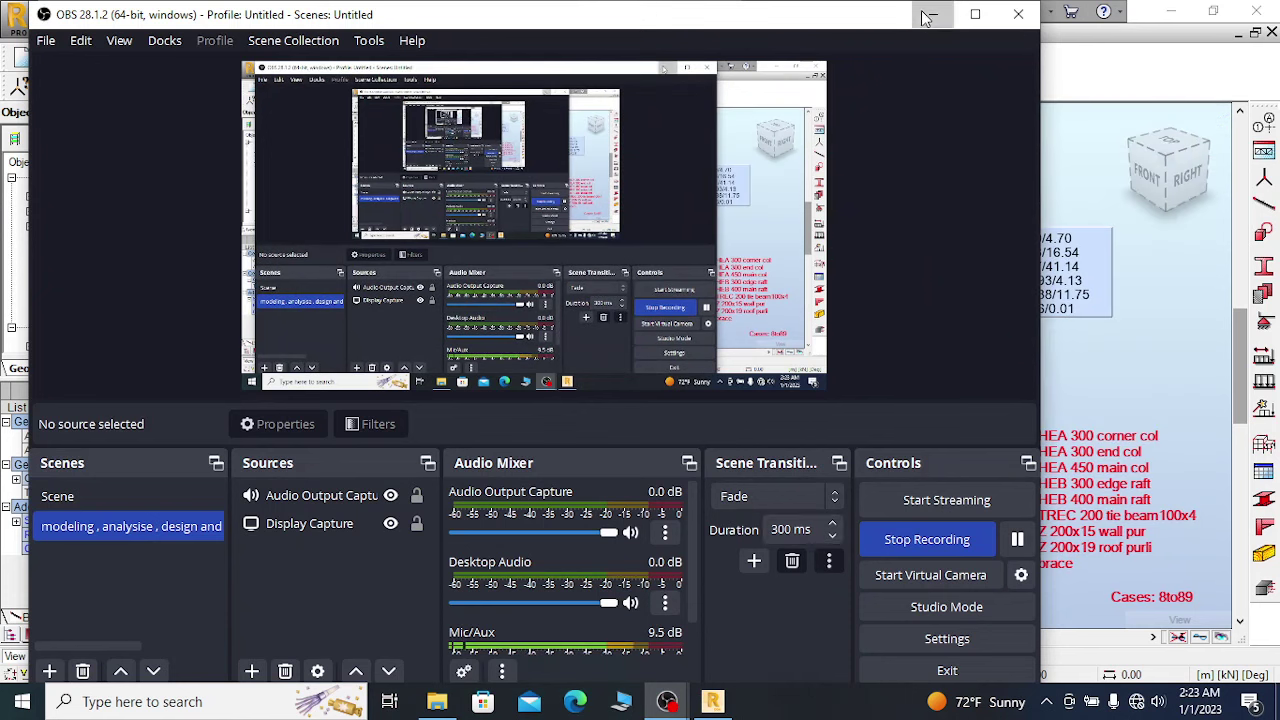
left_click(928, 15)
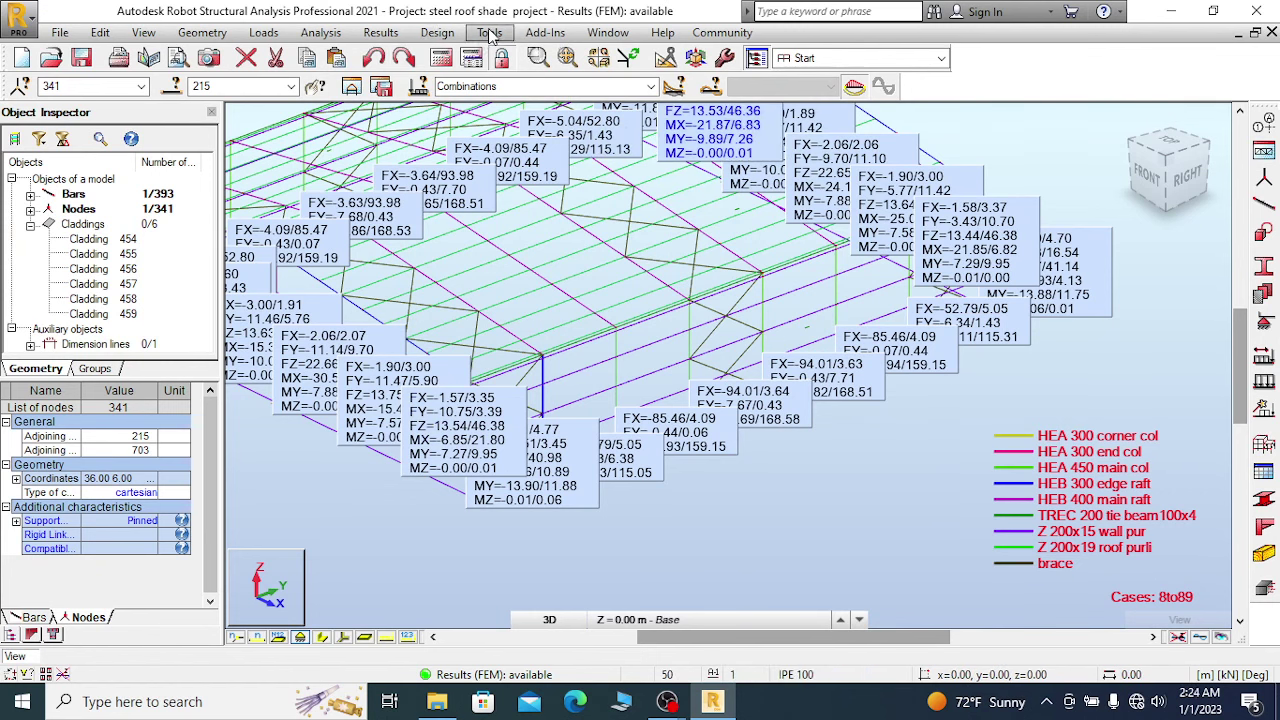
Turn off all reaction diagrams and labels for the structure and finish the diagram settings.
left_click(436, 33)
mouse_move(381, 33)
left_click(424, 100)
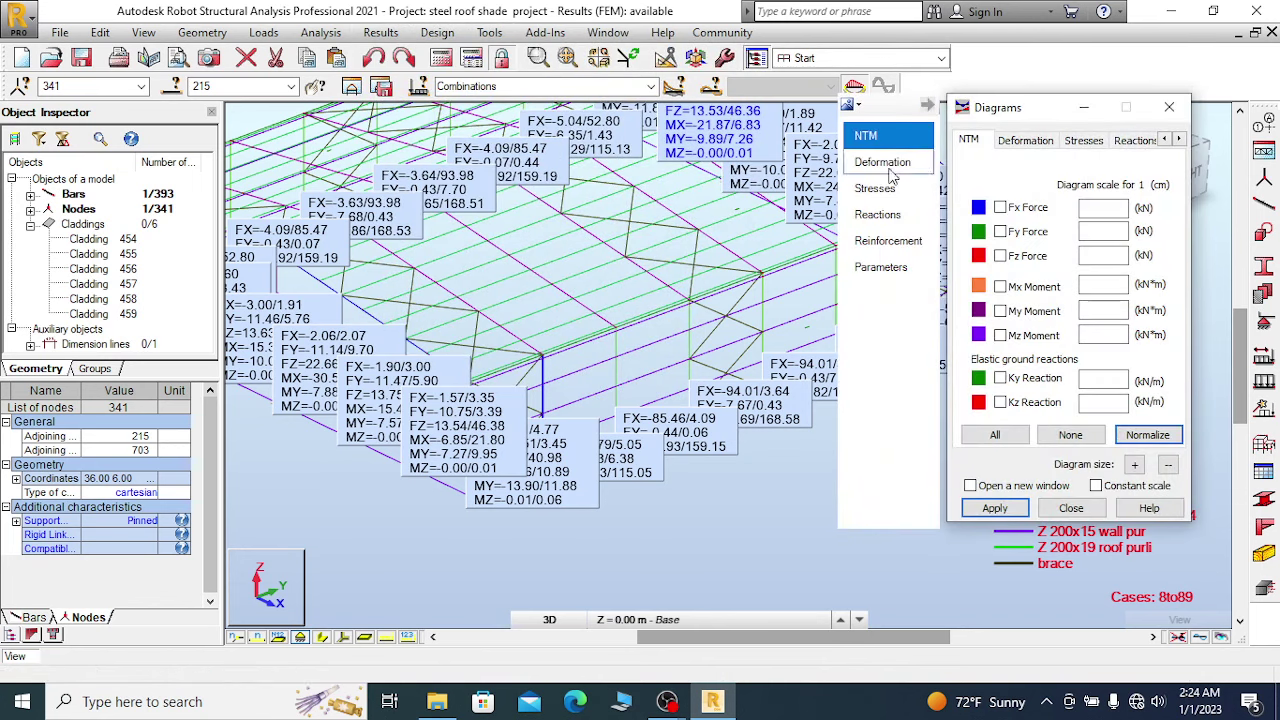
left_click(910, 170)
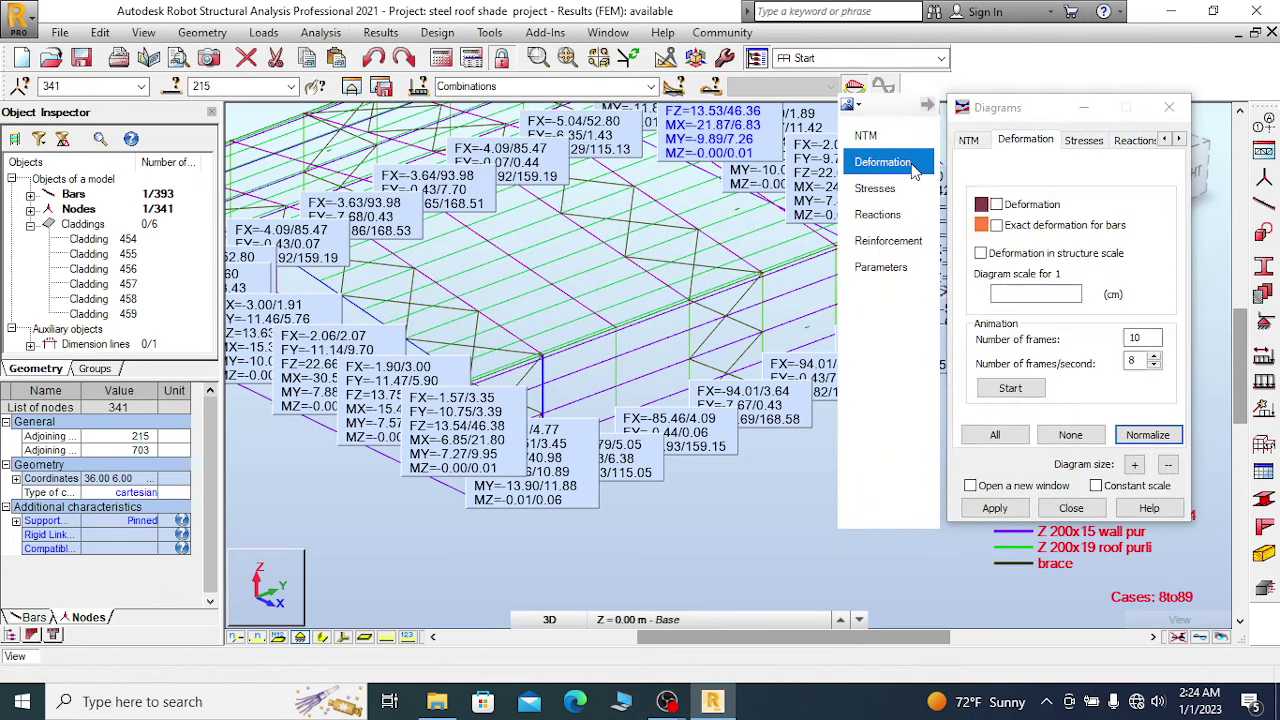
left_click(878, 189)
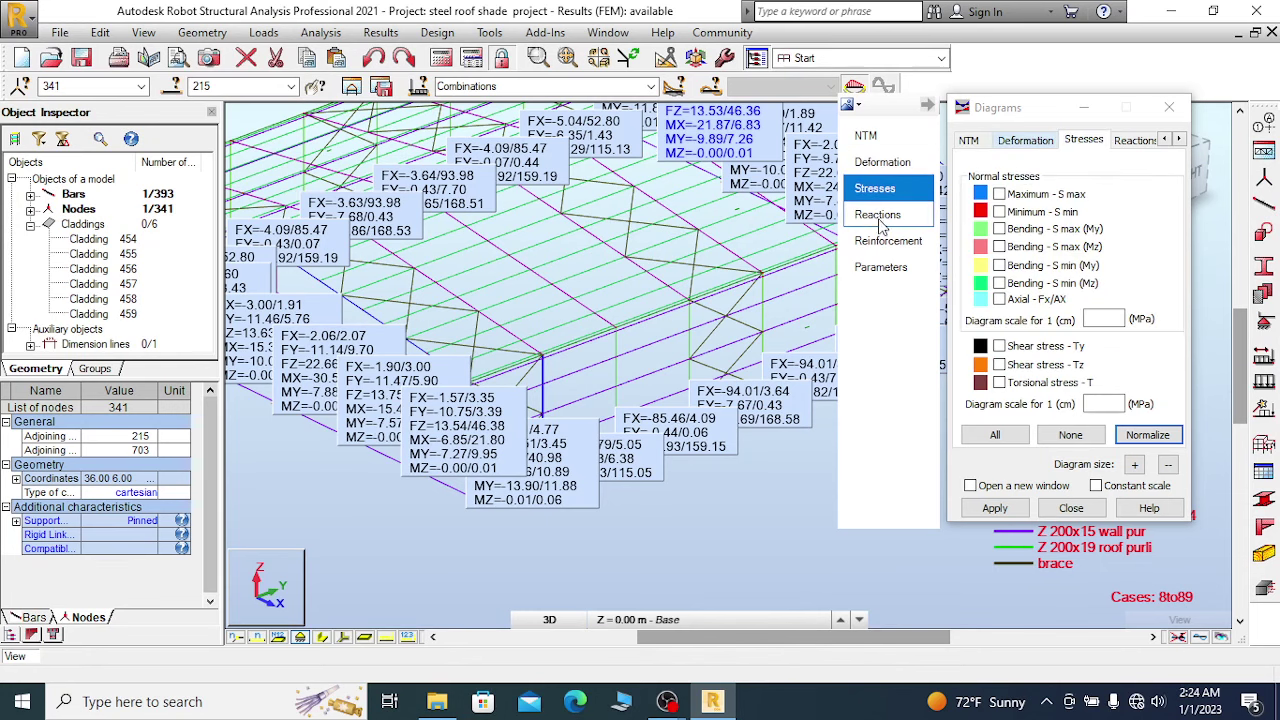
left_click(879, 215)
left_click(1070, 434)
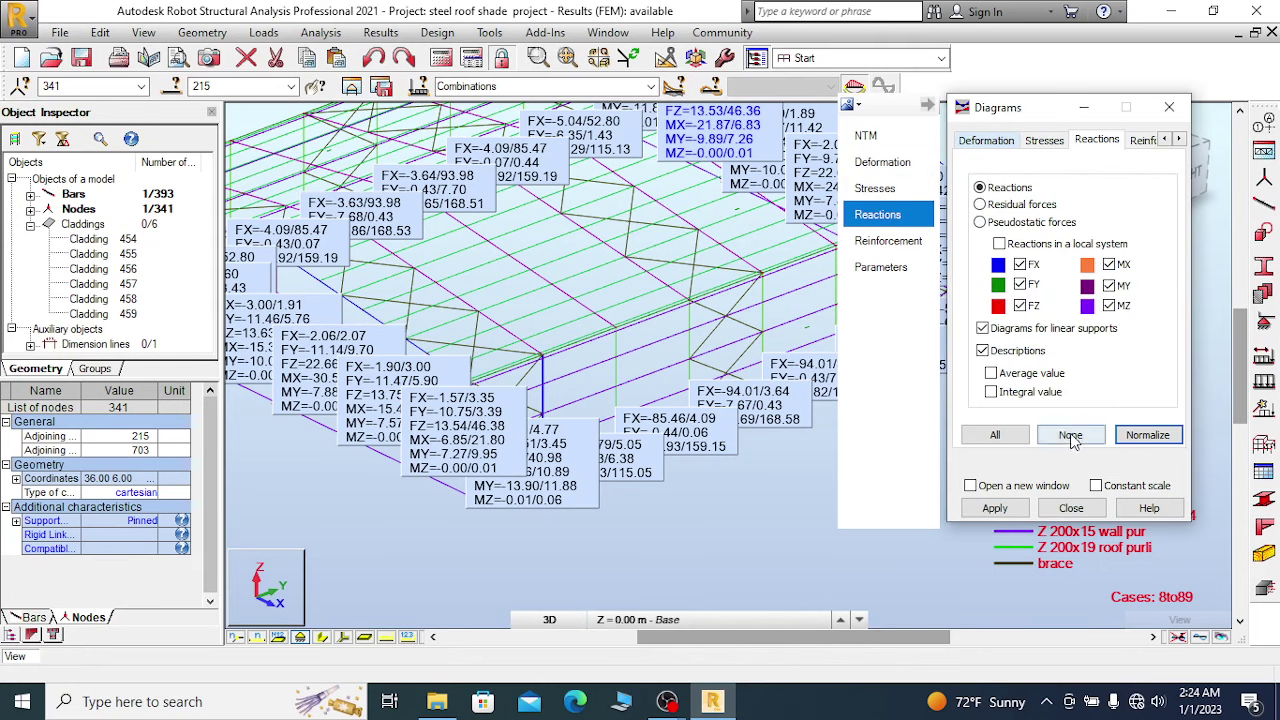
left_click(995, 508)
left_click(1070, 508)
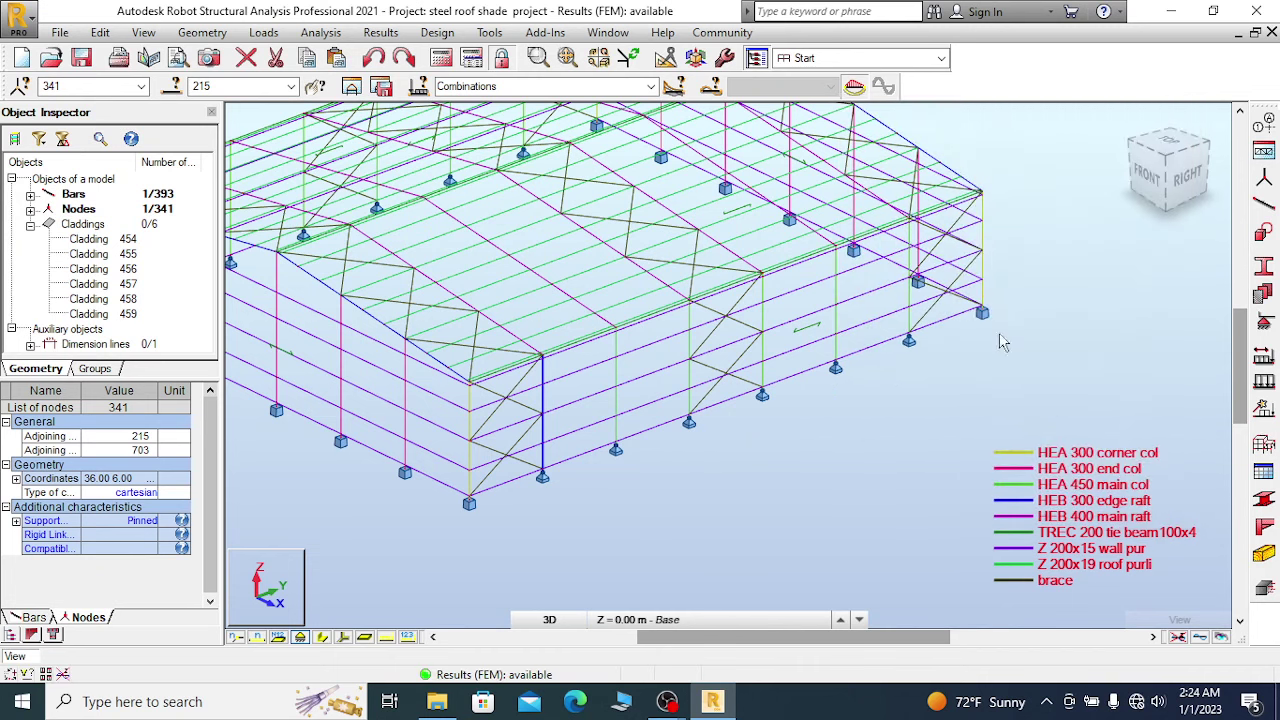
Open the object properties of the HEB 400 main rafter nearest the front gable and review its code check results.
scroll(637, 277, "down", 2)
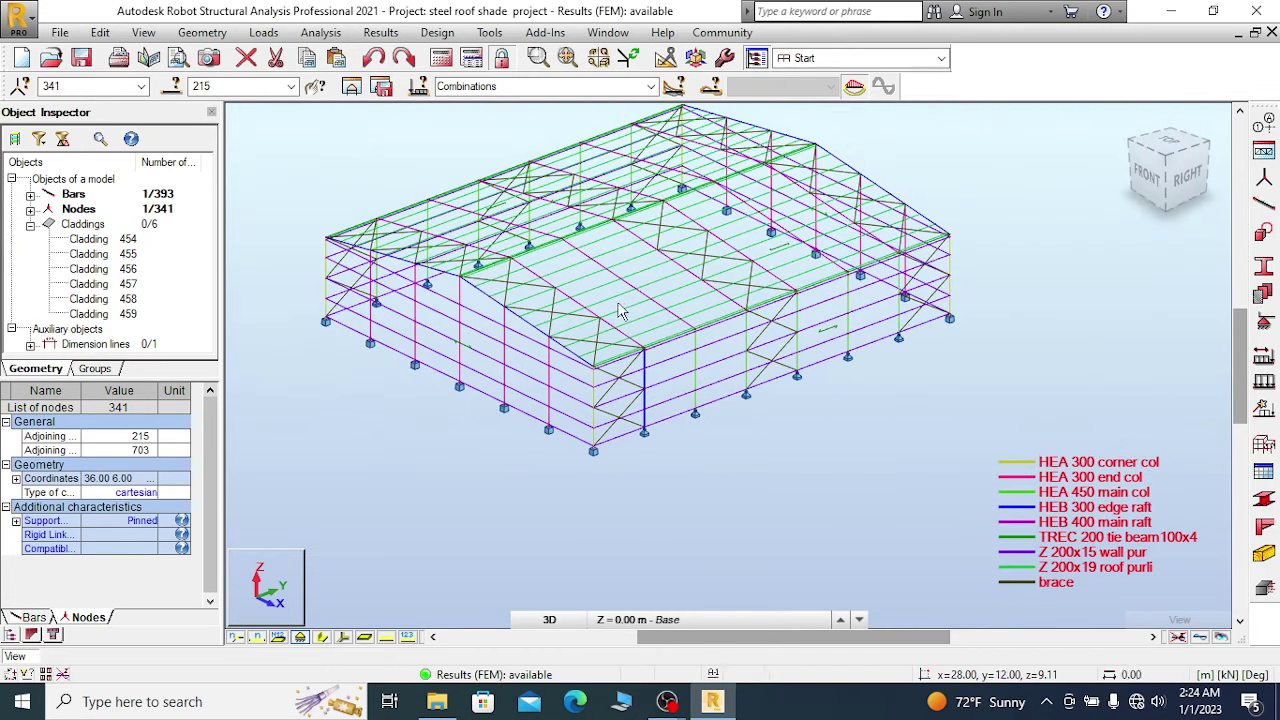
scroll(630, 290, "up", 2)
scroll(853, 287, "down", 1)
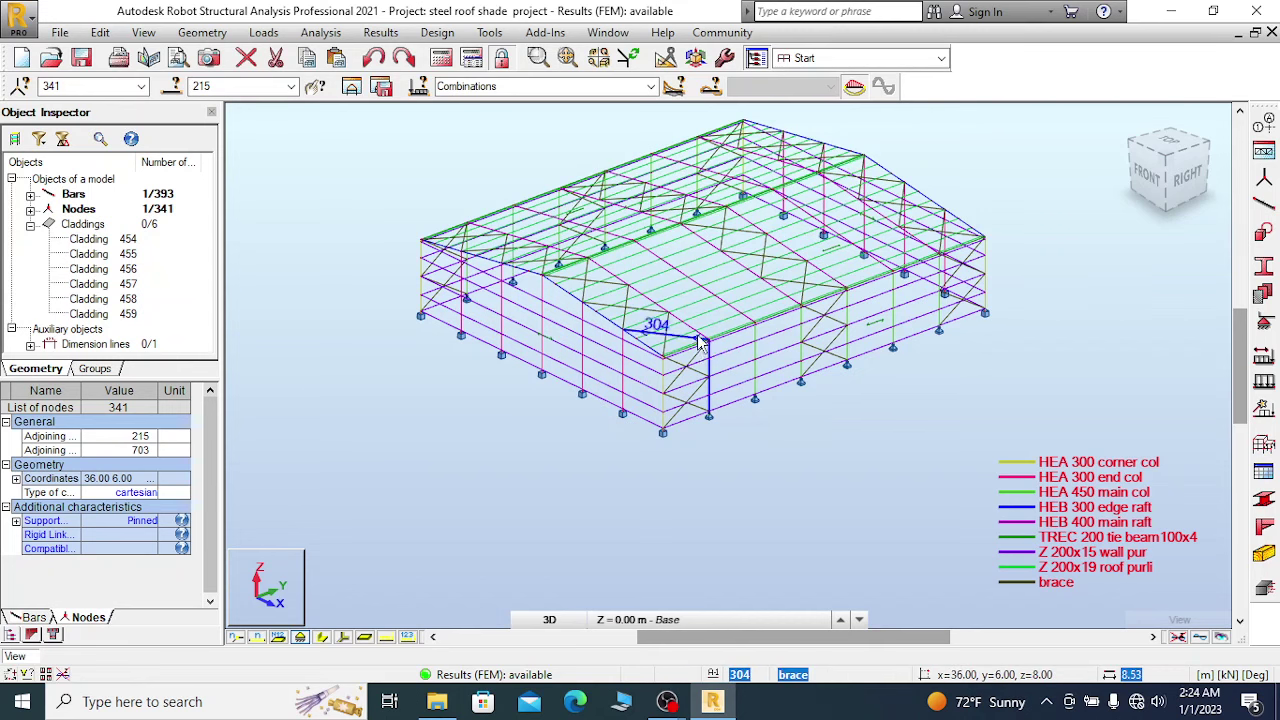
scroll(718, 330, "up", 2)
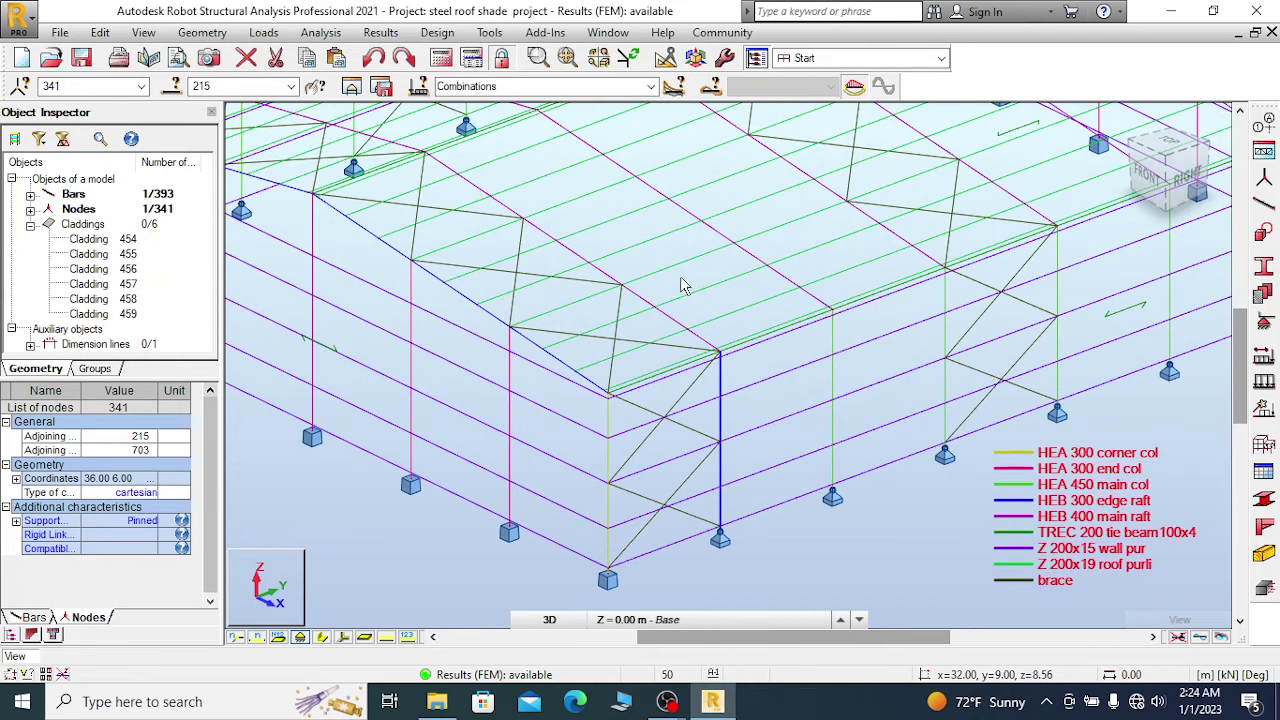
left_click(590, 264)
right_click(457, 249)
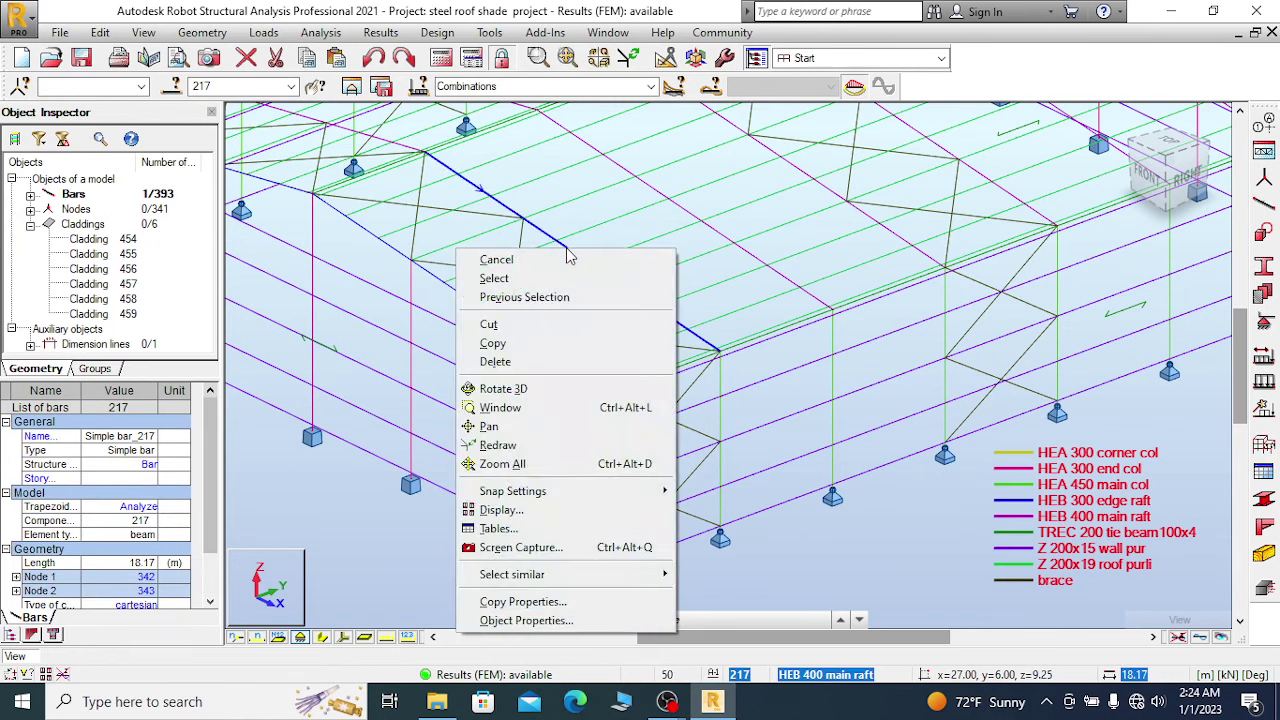
left_click(537, 624)
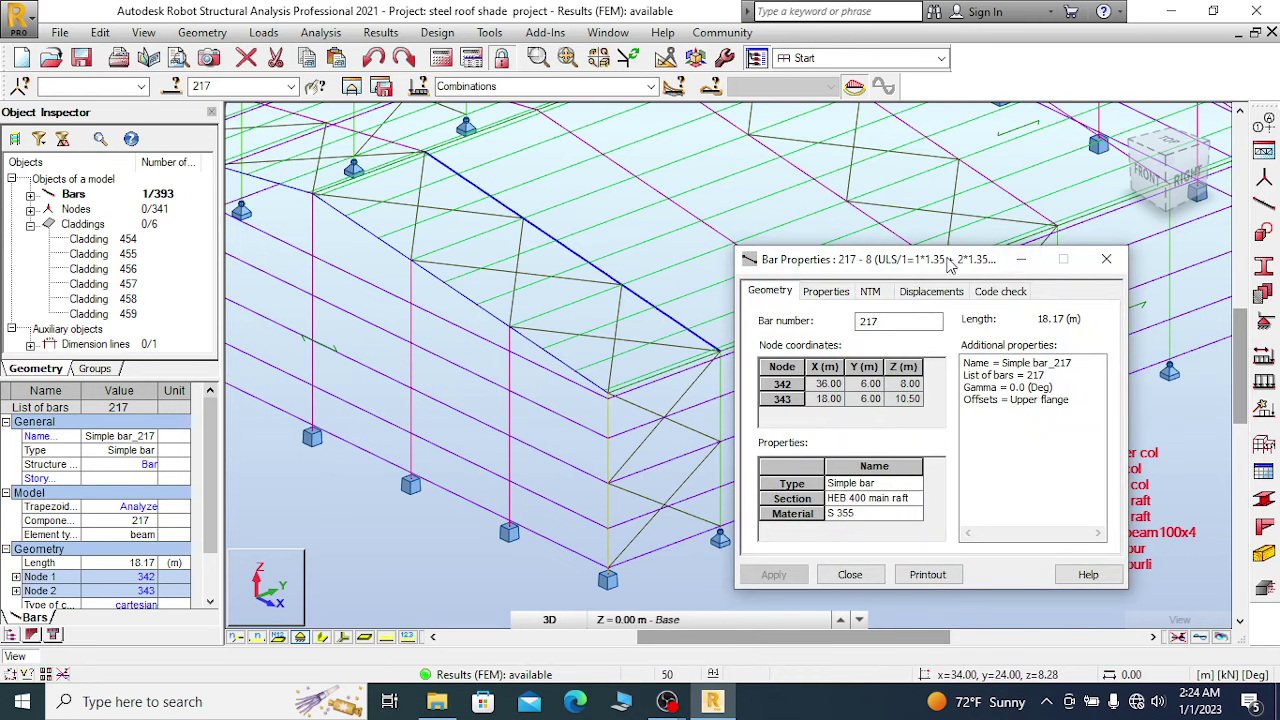
left_click_drag(1020, 268, 966, 121)
left_click(945, 145)
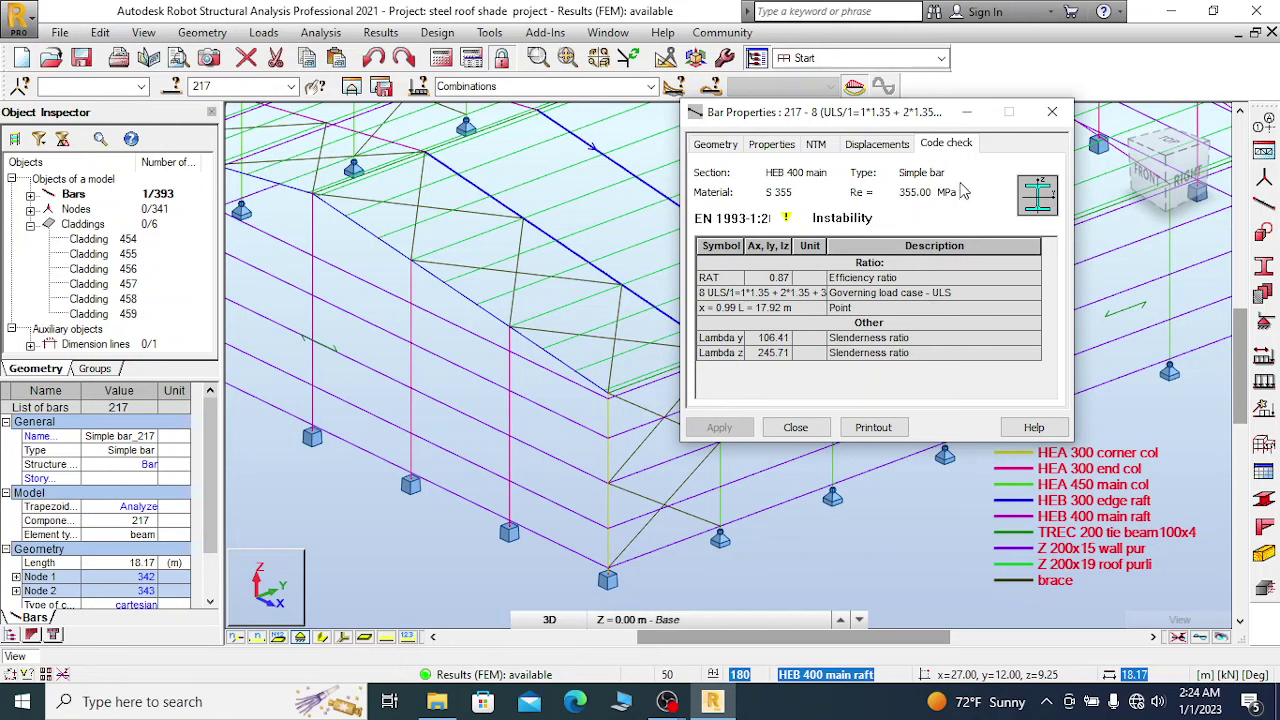
Examine the rafter's displacement graph against its eaves and ridge ends in the model.
left_click(877, 146)
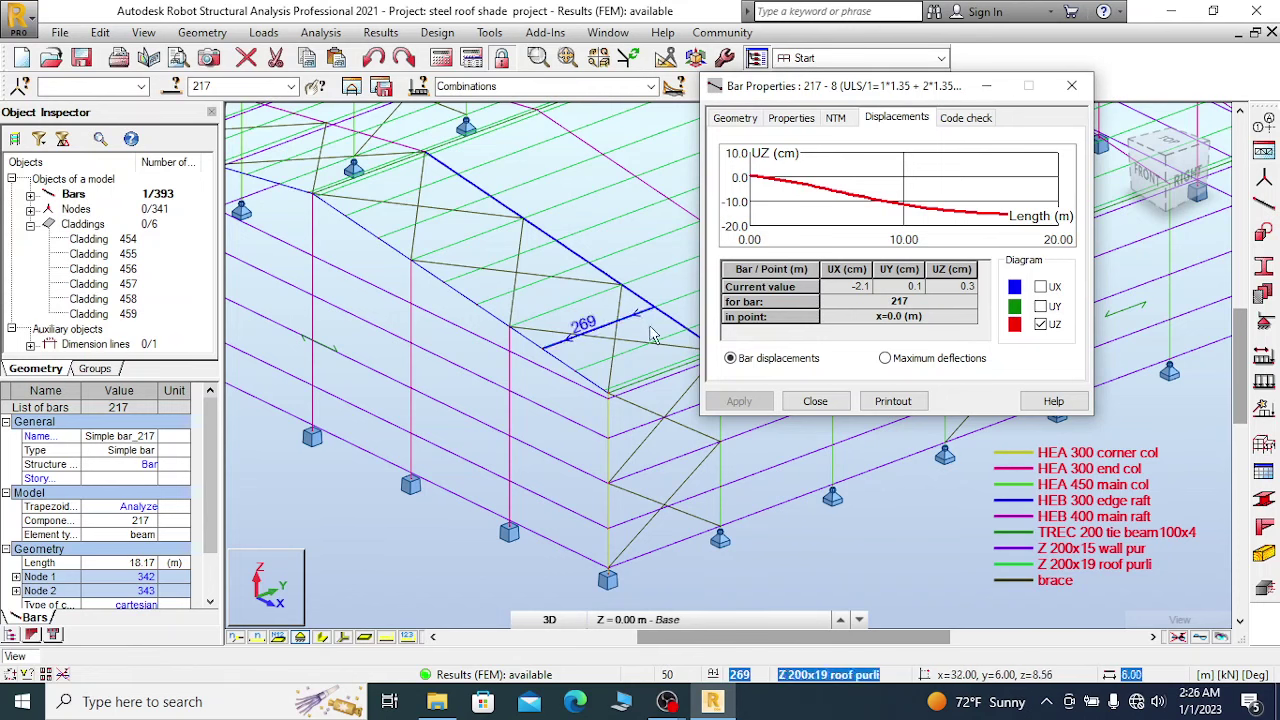
left_click_drag(762, 86, 1017, 129)
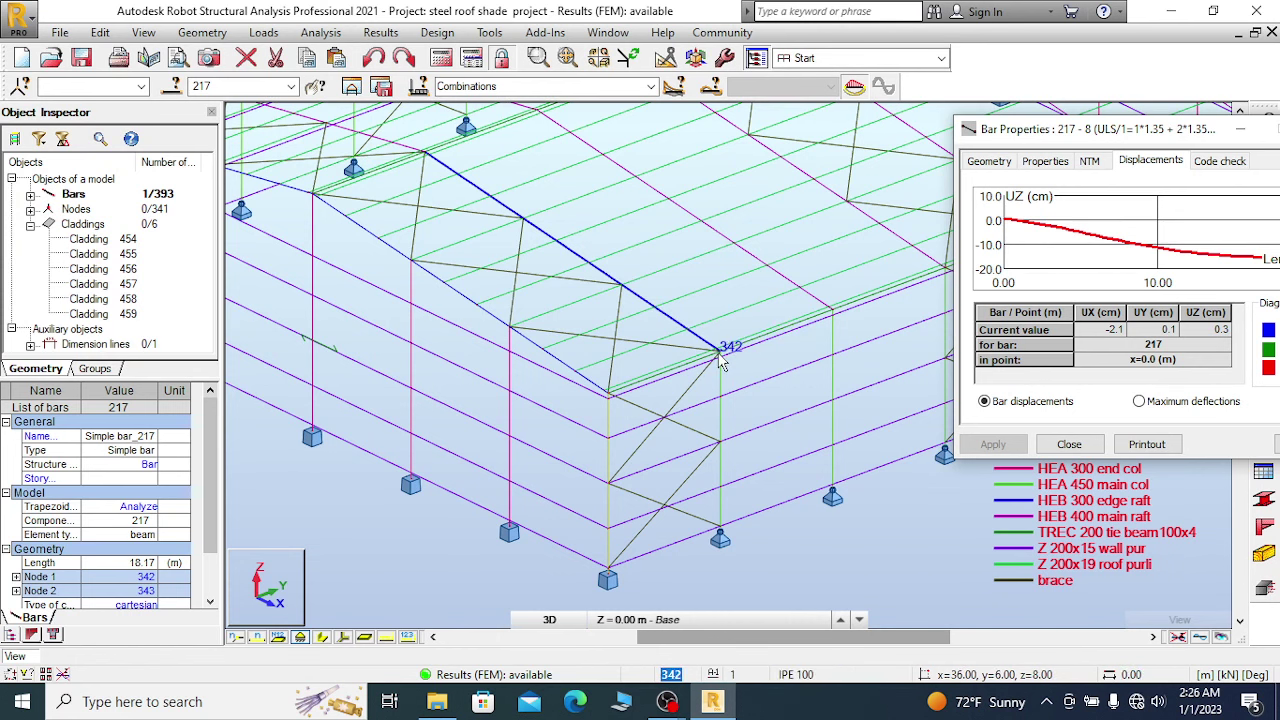
scroll(455, 258, "up", 1)
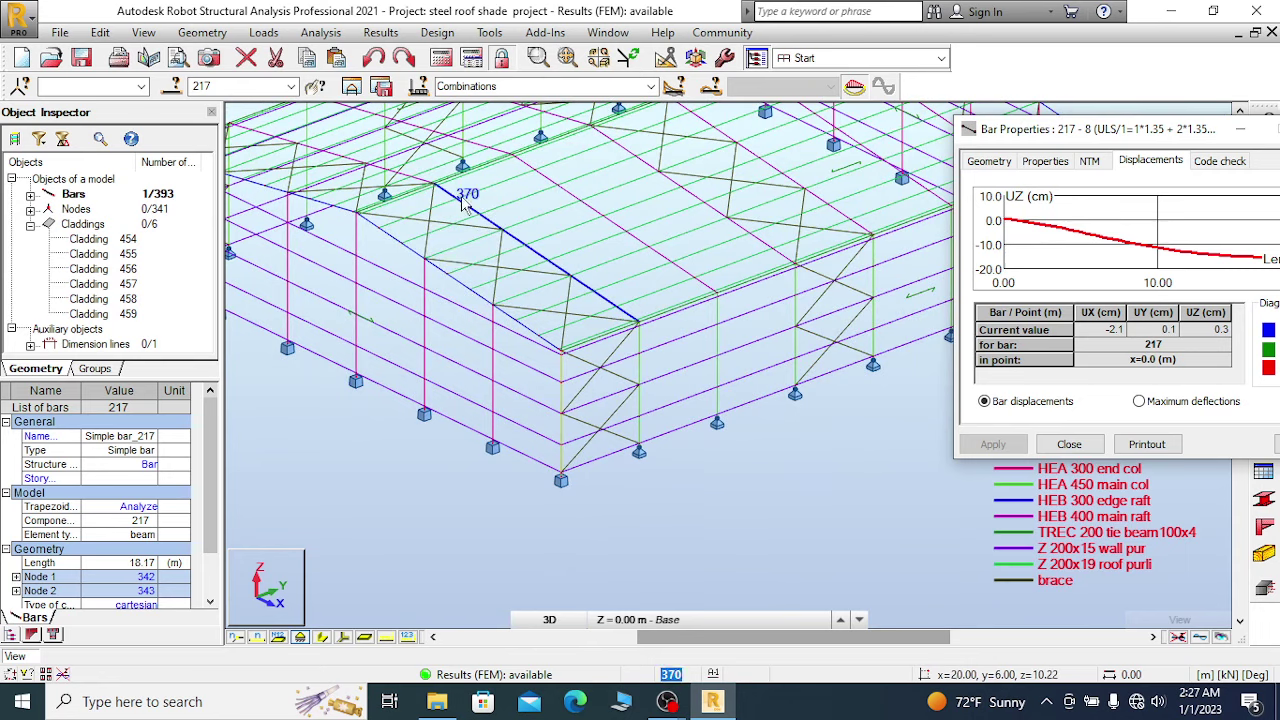
scroll(445, 220, "down", 1)
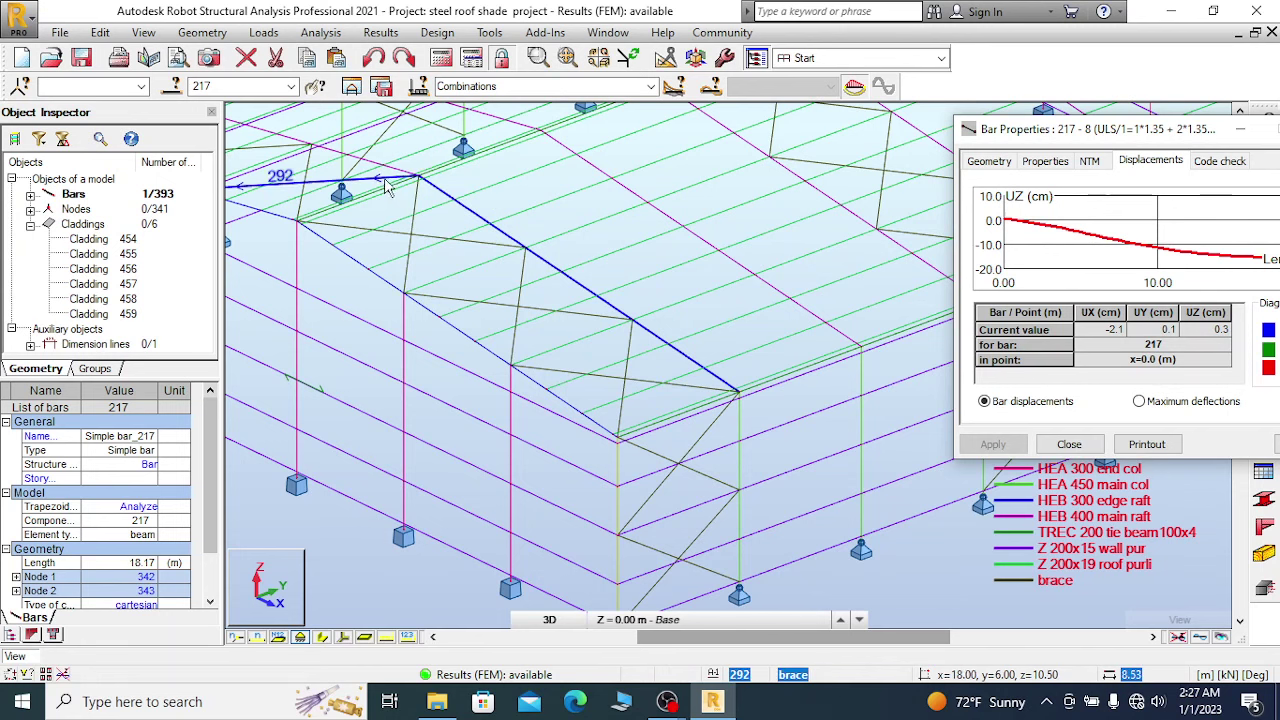
scroll(440, 210, "down", 4)
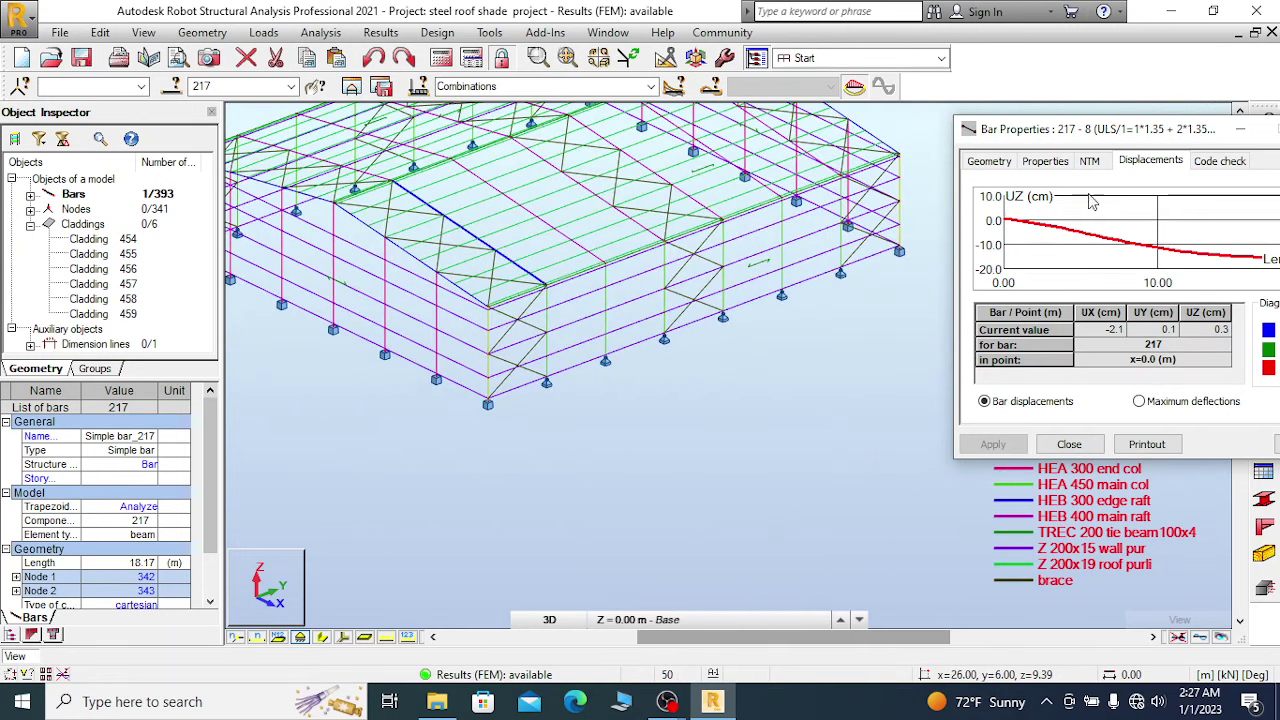
left_click_drag(1040, 129, 953, 59)
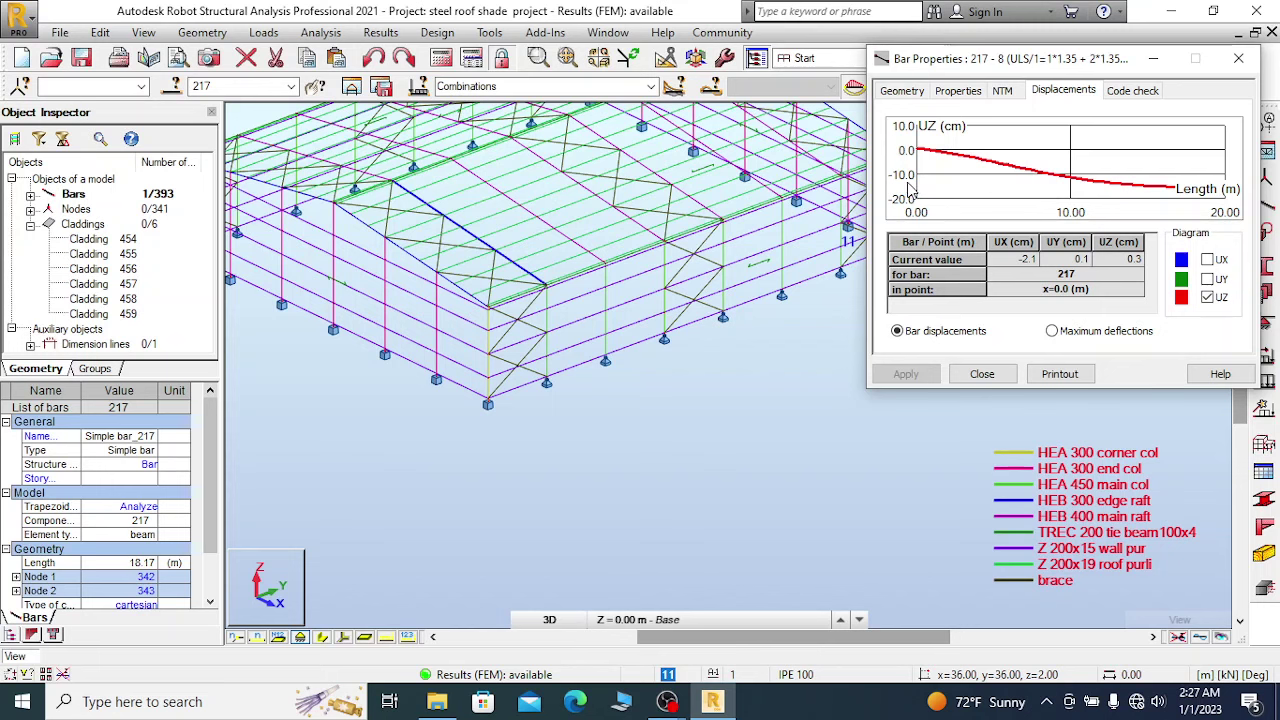
scroll(390, 205, "up", 2)
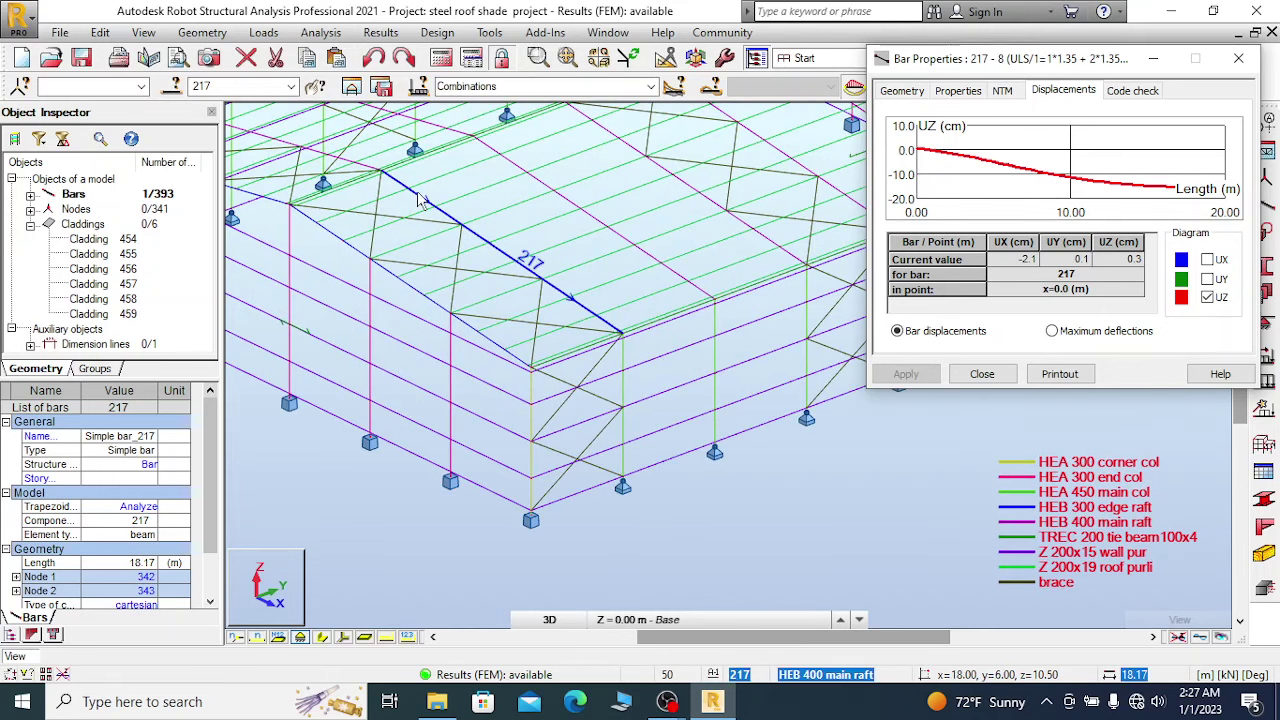
Isolate the selected HEB 400 main rafter in a separate view.
right_click(420, 198)
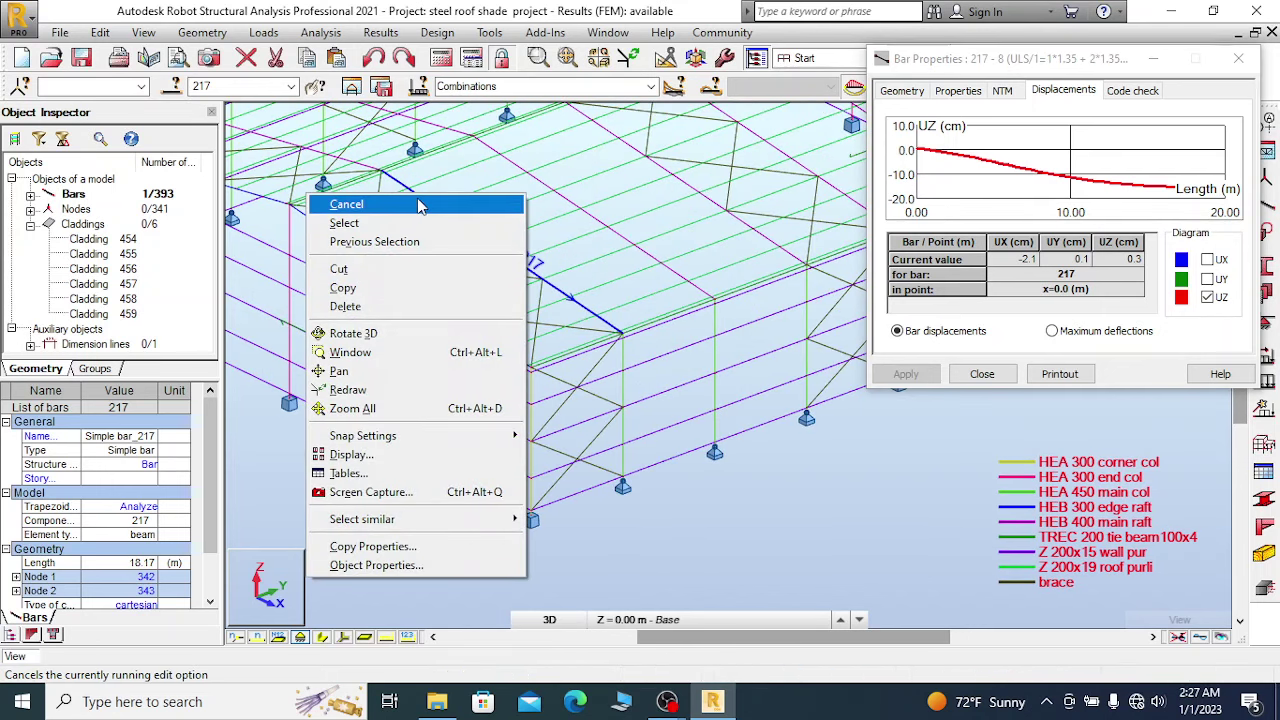
left_click(352, 86)
left_click(352, 86)
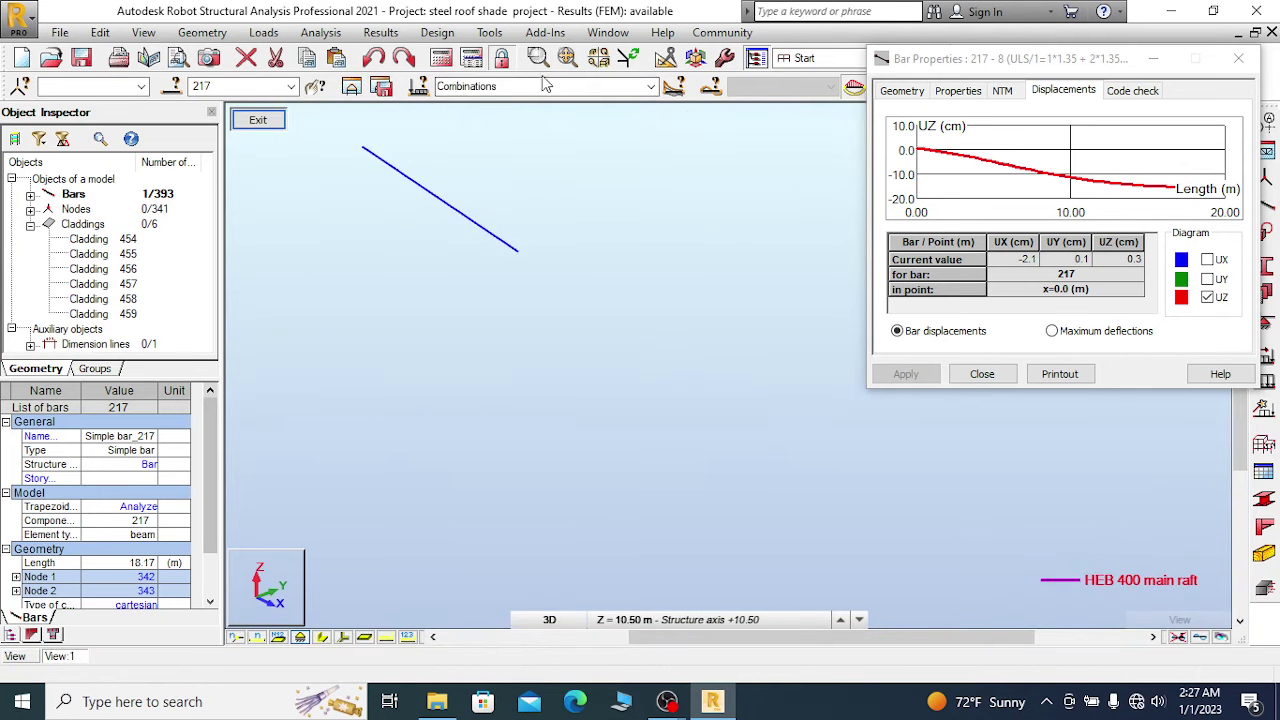
Display the deformation diagram on the isolated rafter for the Combinations case group.
left_click(381, 32)
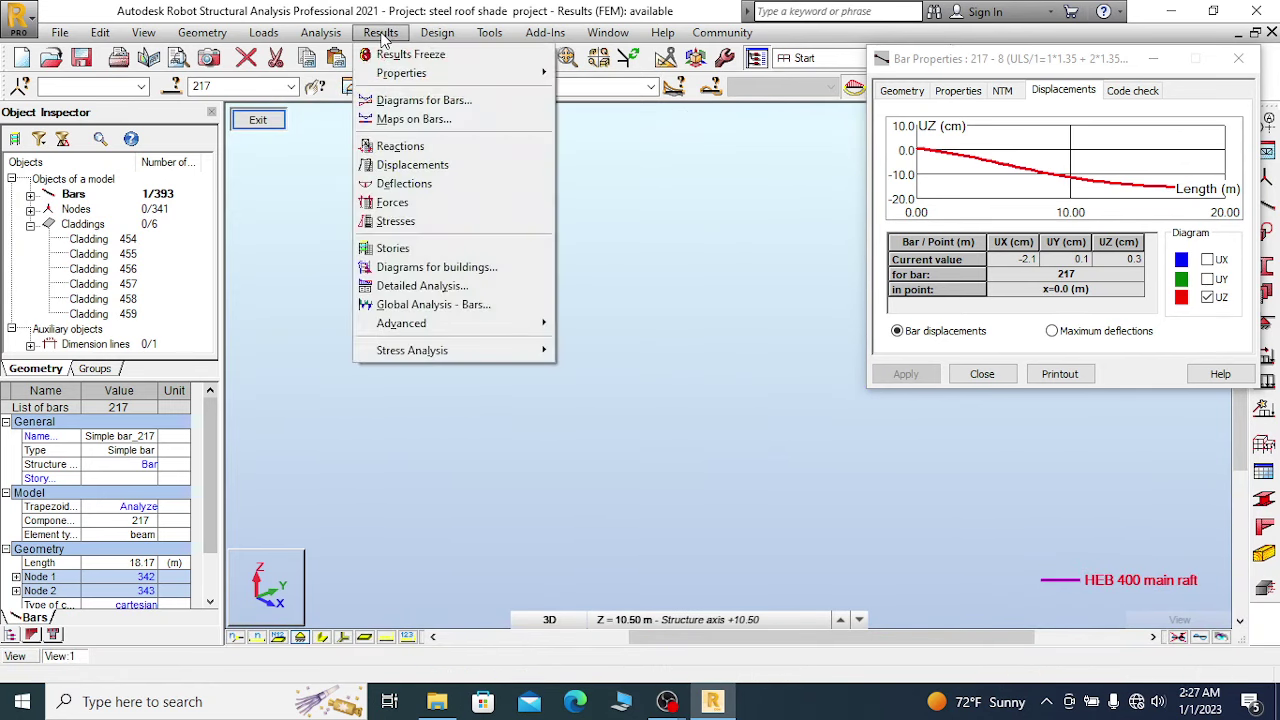
left_click(412, 101)
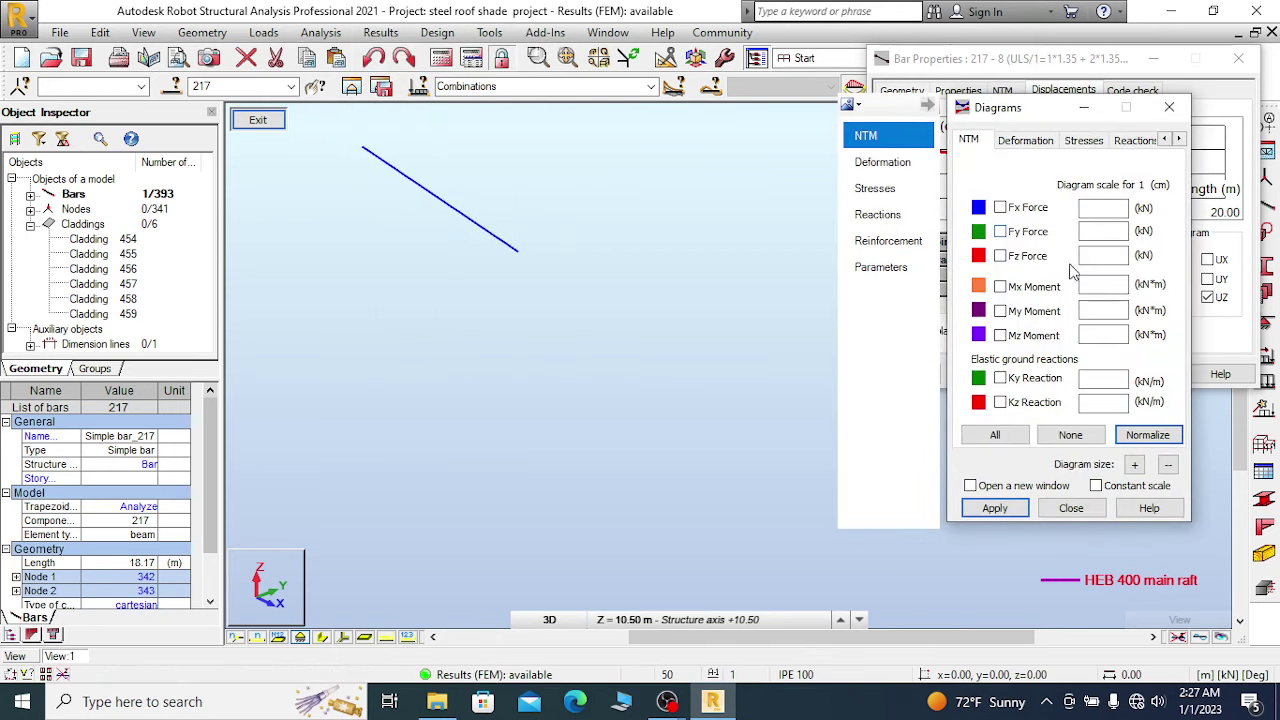
left_click(880, 166)
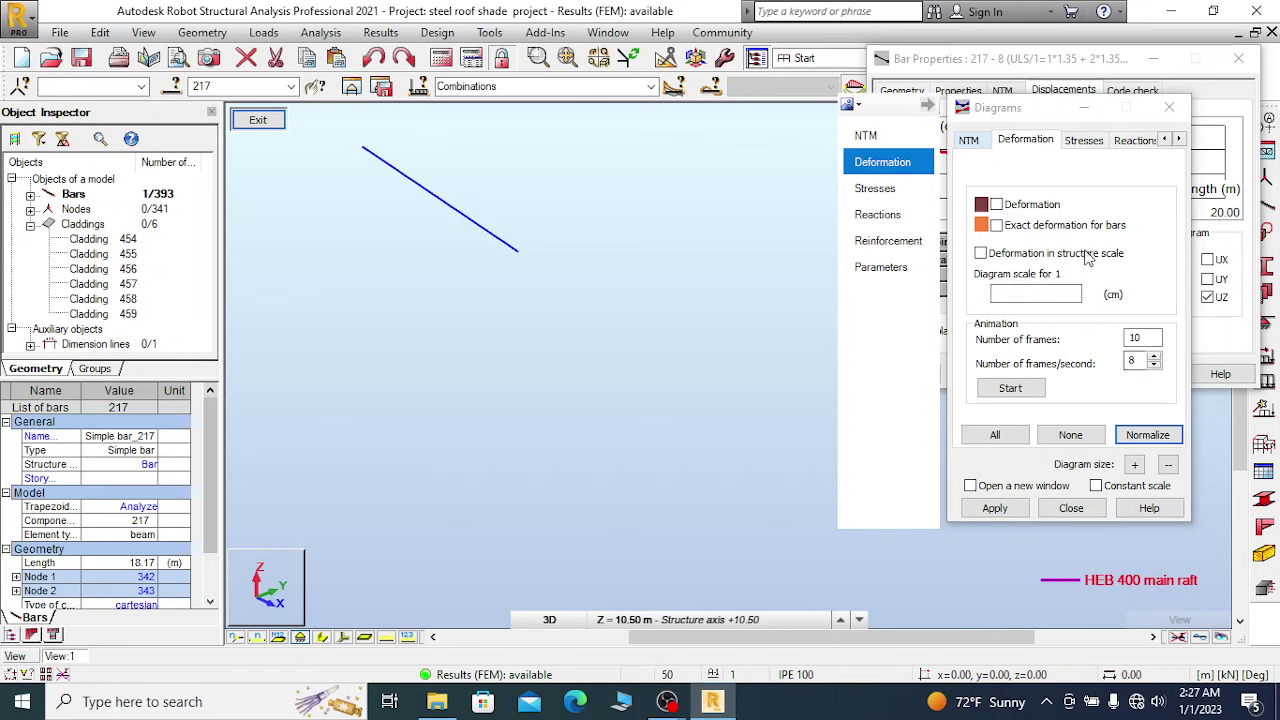
left_click(1013, 207)
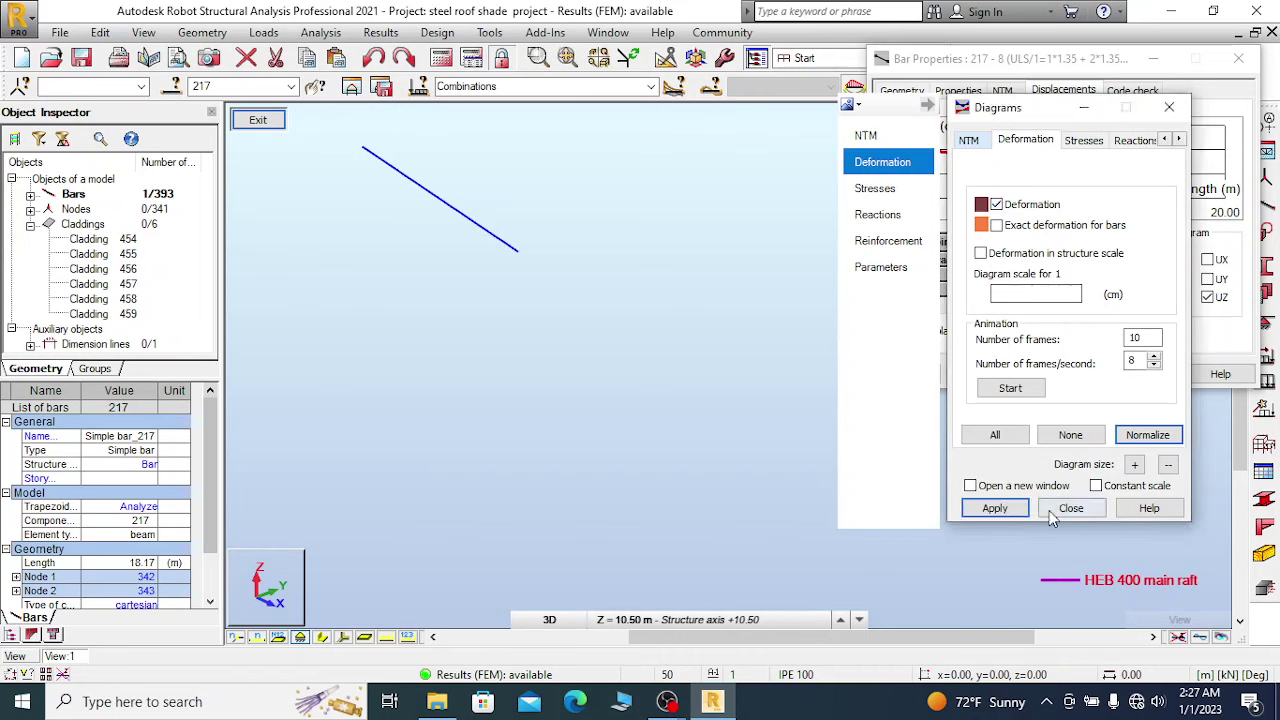
left_click(995, 508)
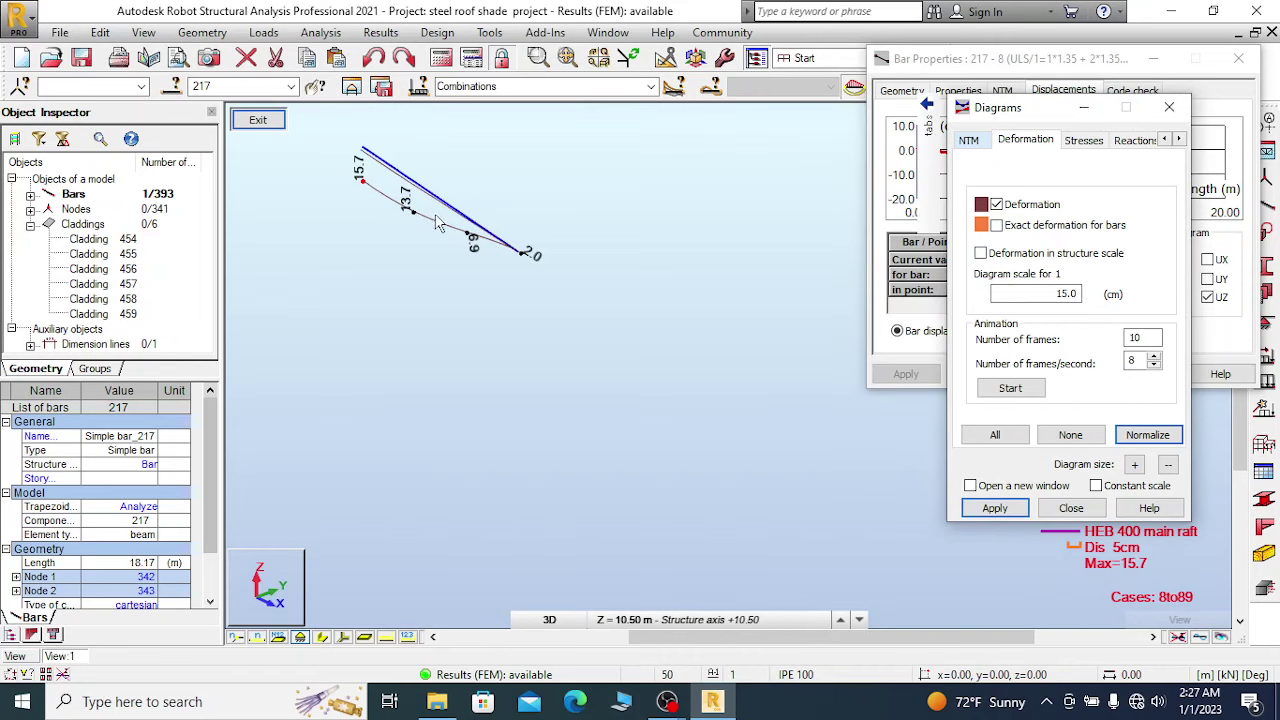
scroll(440, 224, "down", 1)
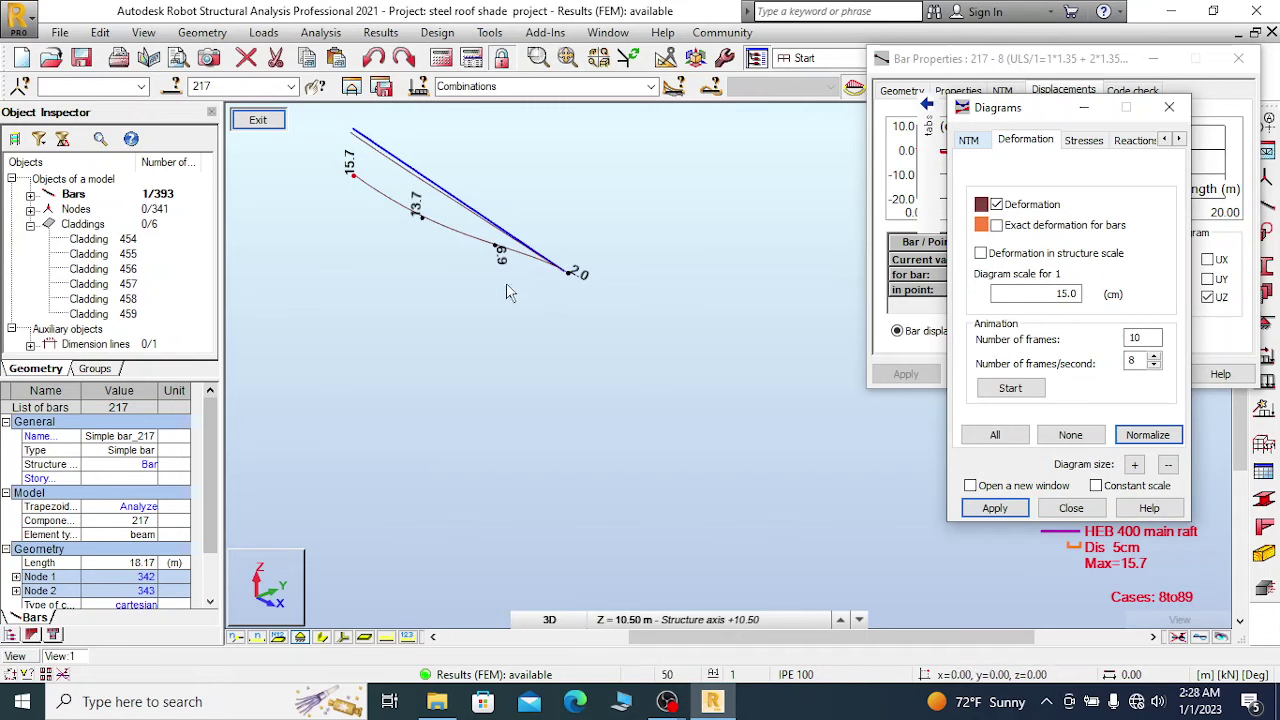
Show the rafter's UY displacement graph in its bar properties and compare it with the deformation diagram.
left_click_drag(1056, 115, 985, 422)
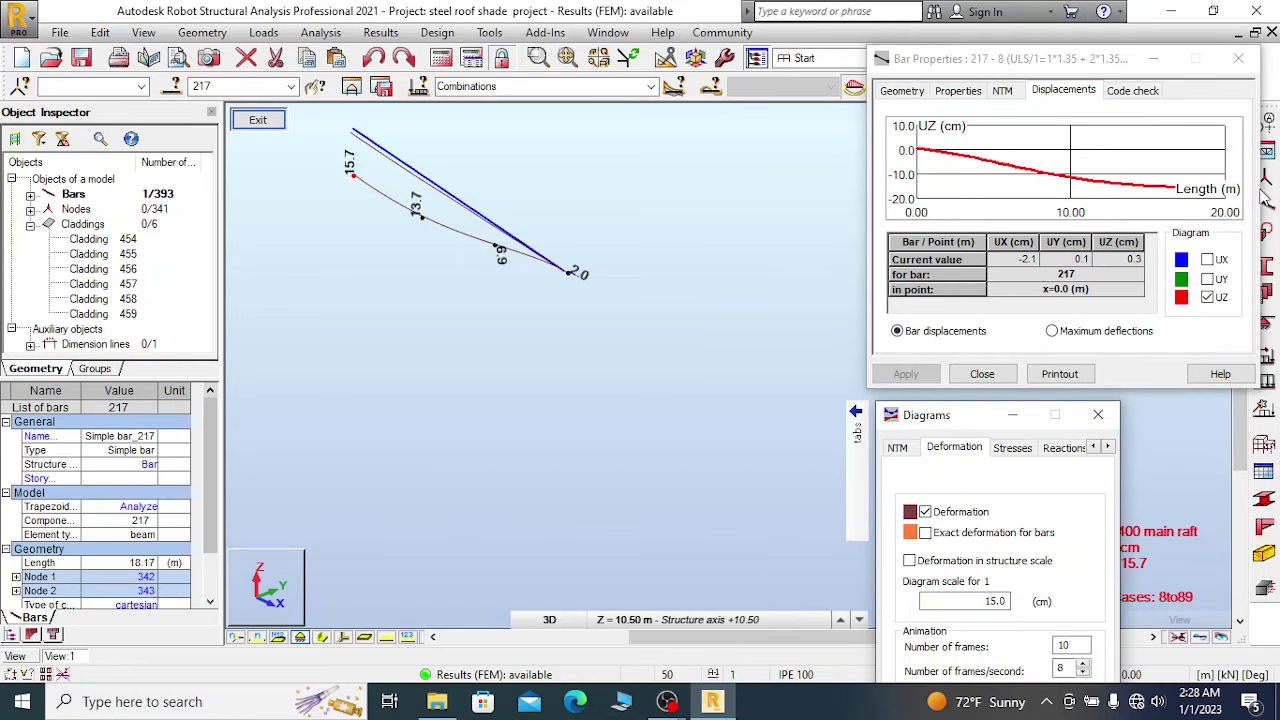
left_click(1207, 279)
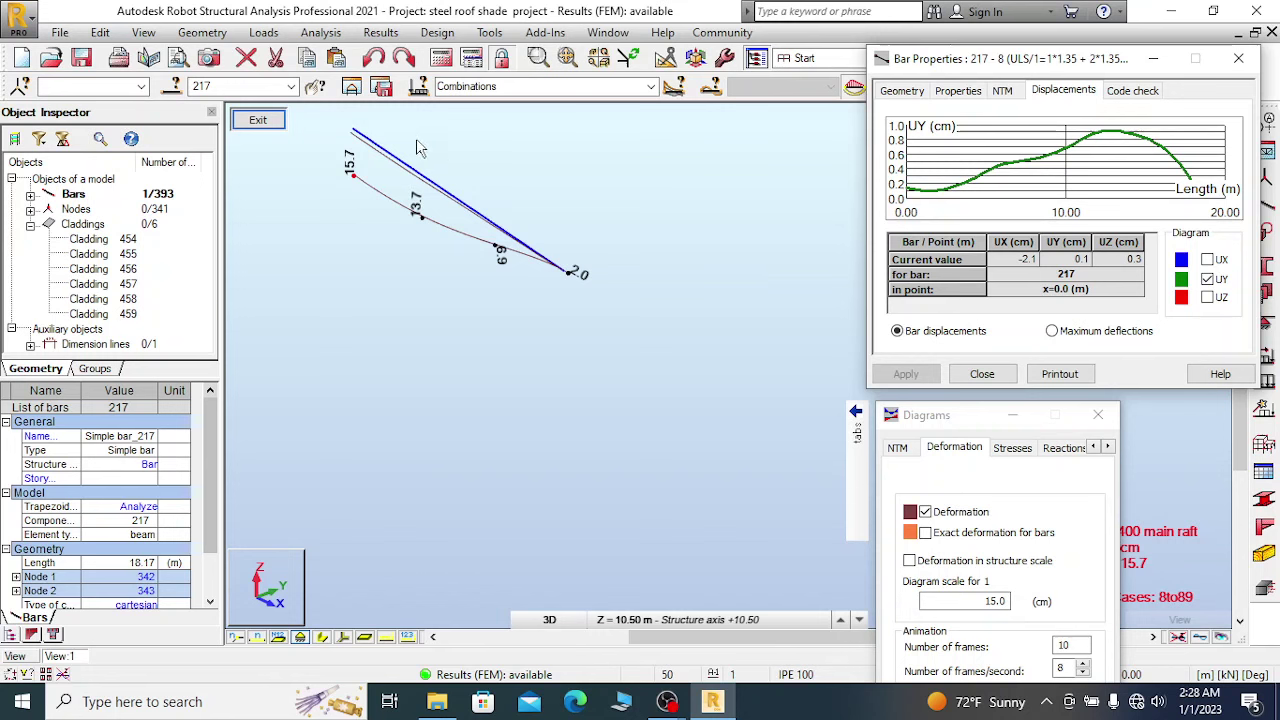
left_click(968, 420)
left_click_drag(968, 420, 799, 185)
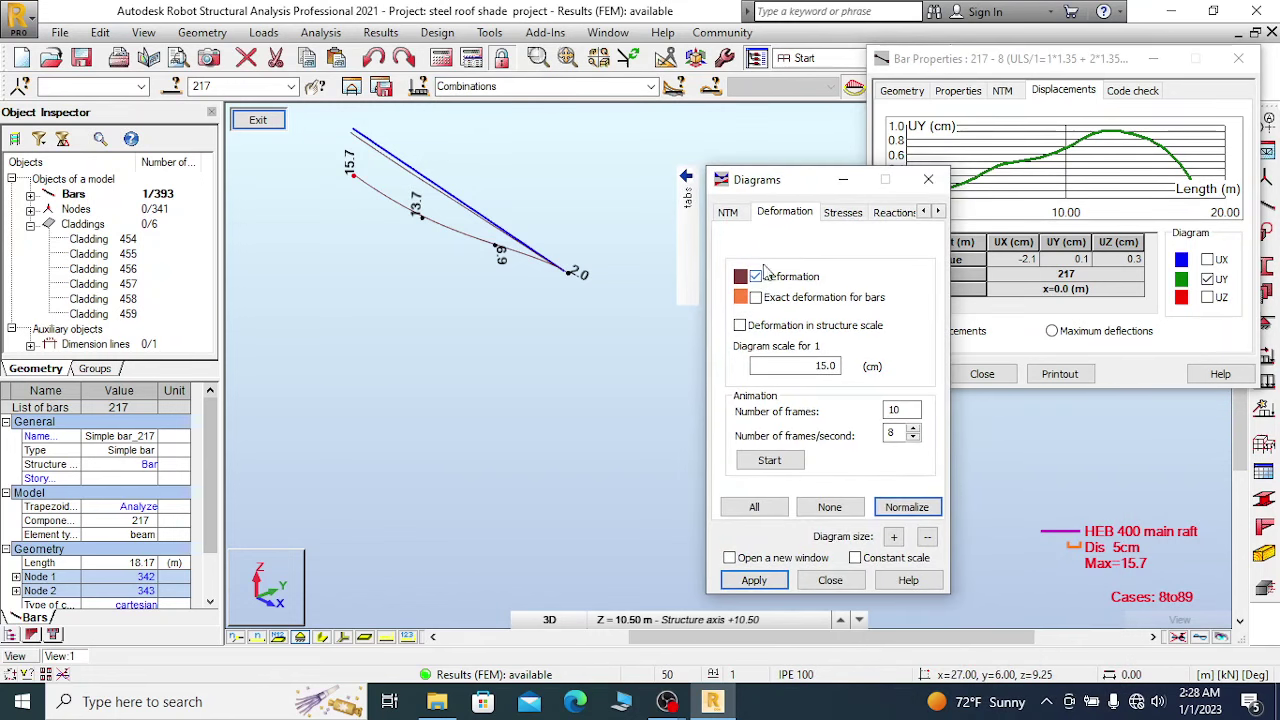
left_click_drag(787, 182, 824, 150)
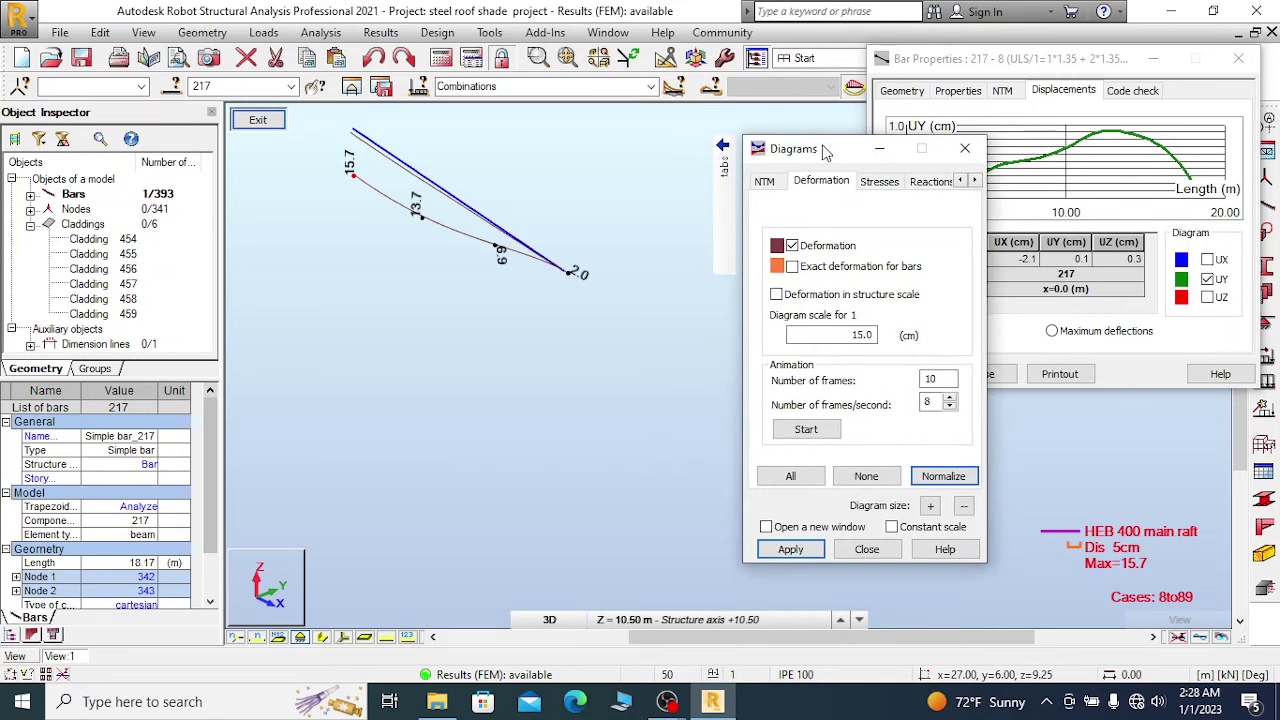
Show the rafter's UX displacement graph in its bar properties instead of UY, keeping the deformation diagram in view.
mouse_move(708, 190)
left_click(791, 244)
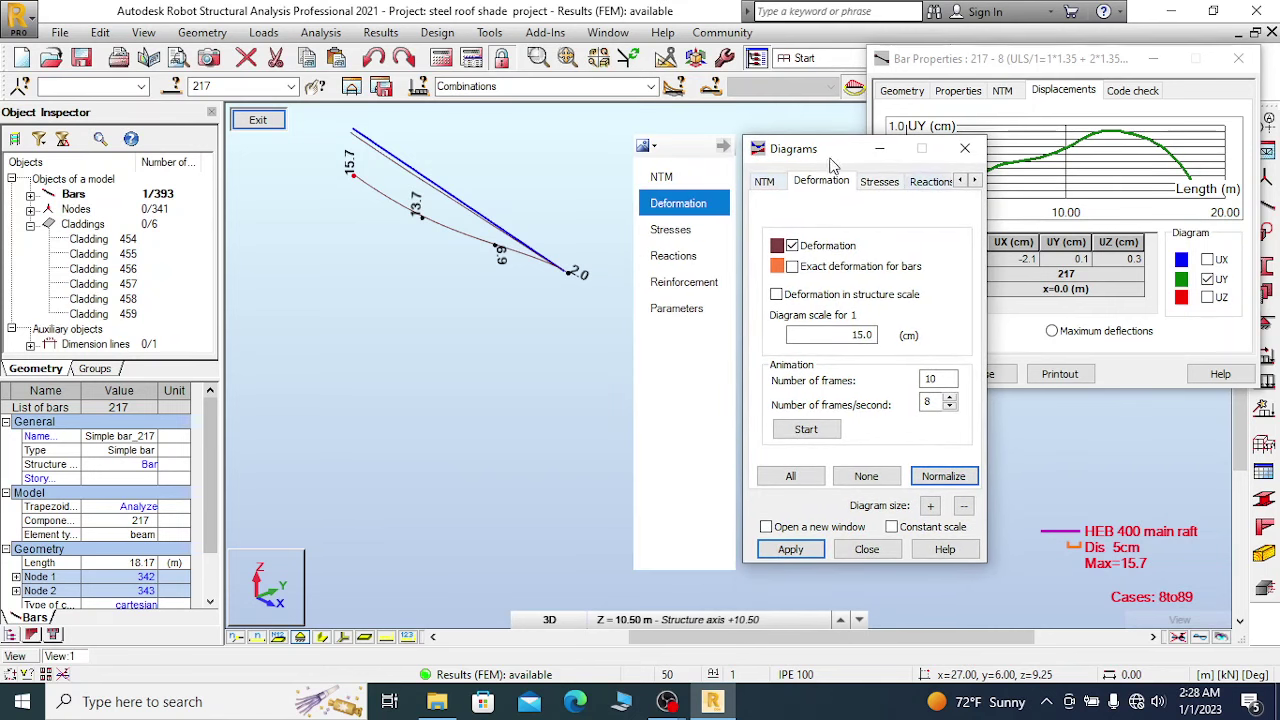
left_click_drag(800, 150, 1017, 422)
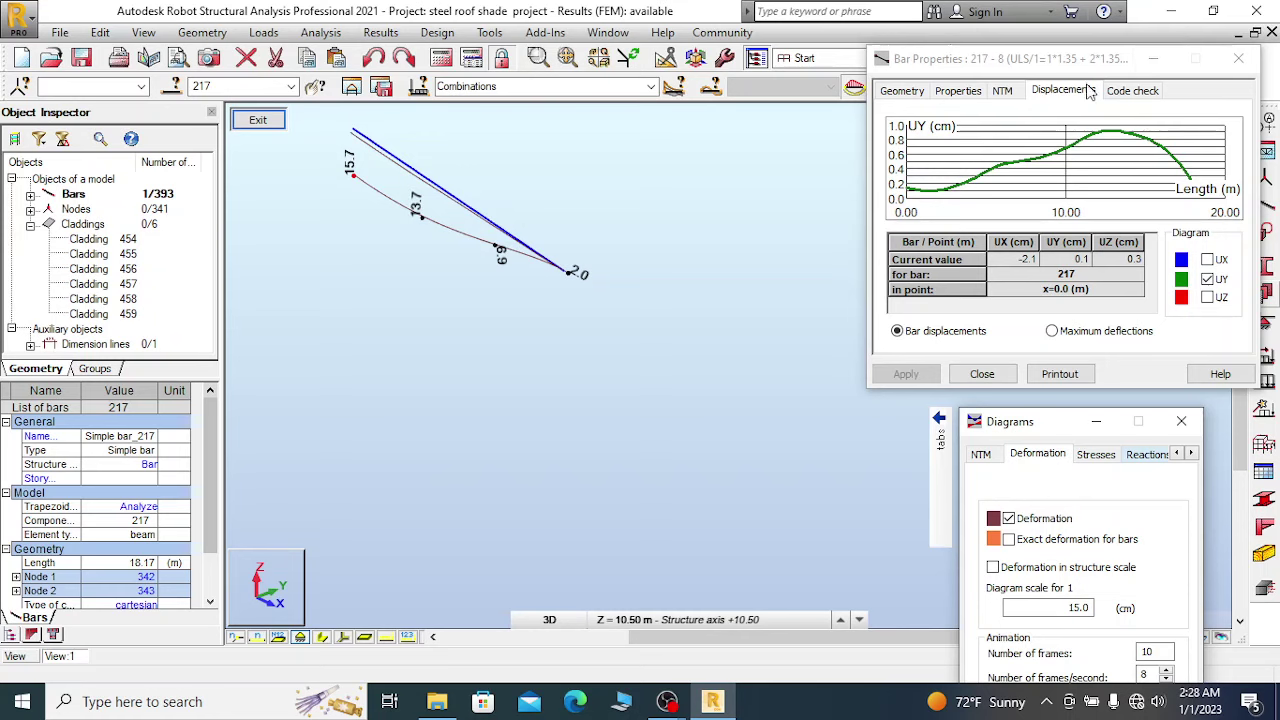
left_click(1207, 260)
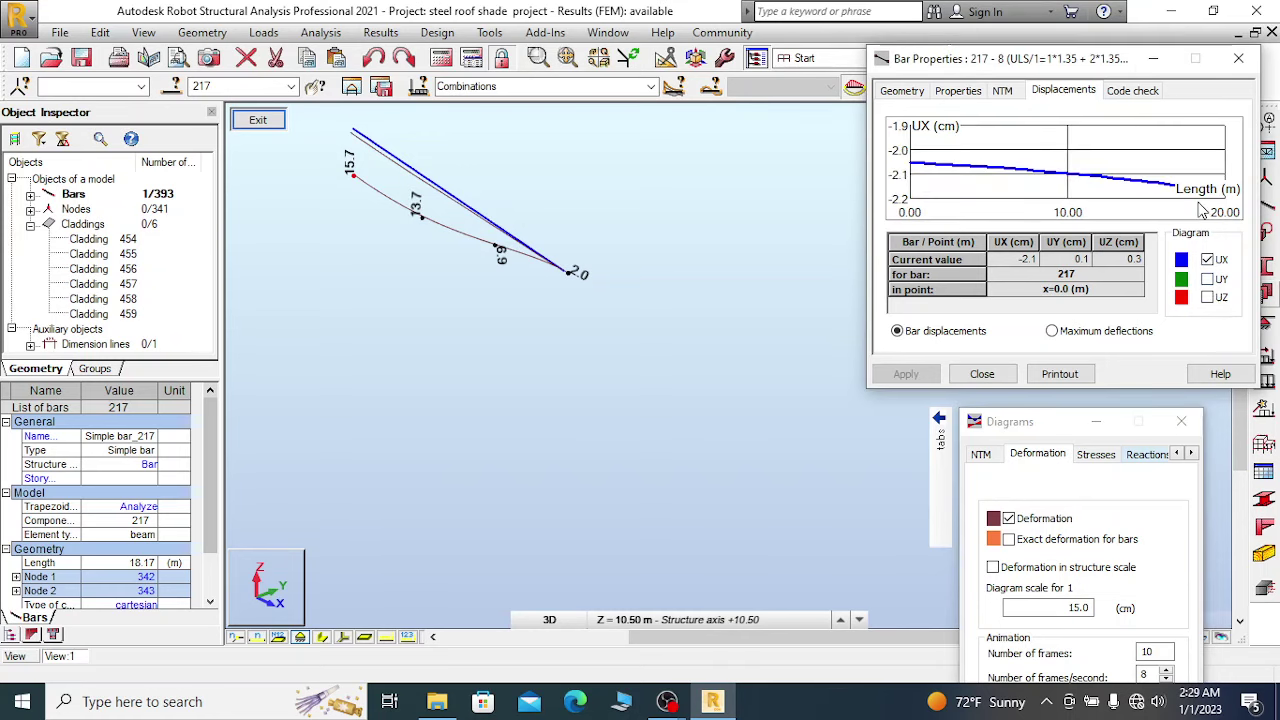
Close the rafter's bar properties and the diagram settings, and leave the isolated view to return to the full building model.
left_click(1238, 58)
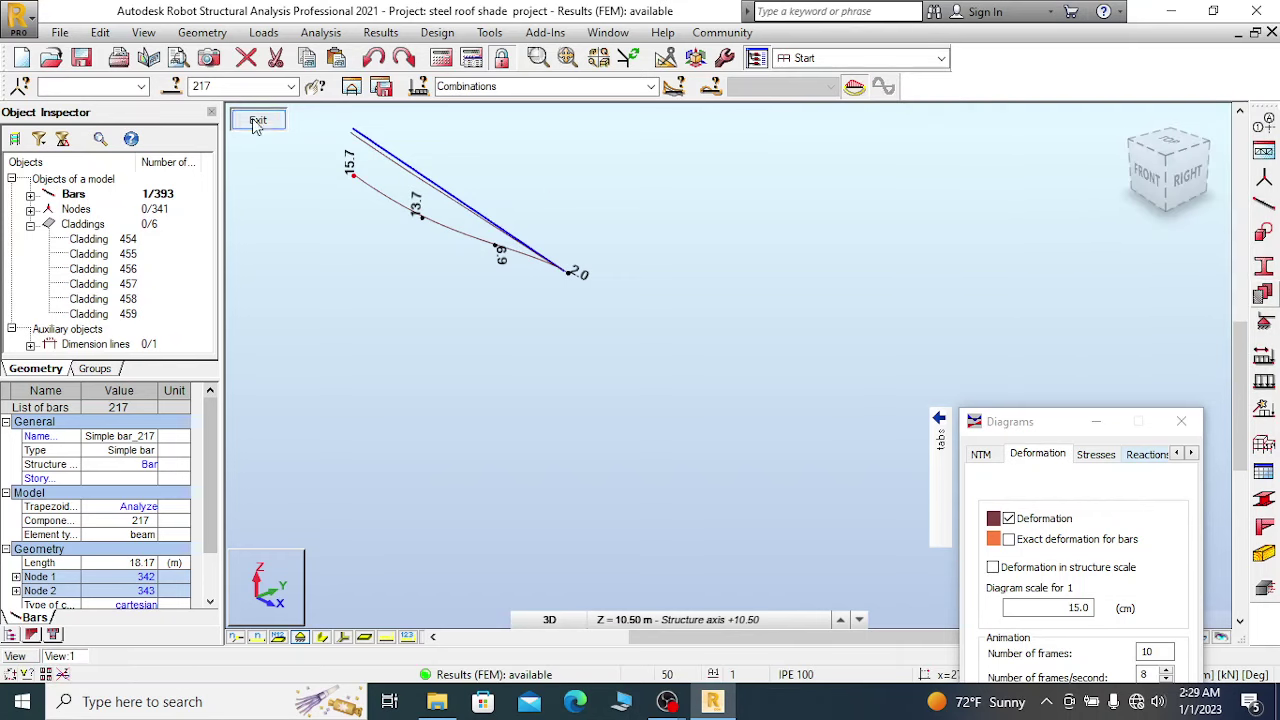
left_click_drag(1038, 430, 998, 186)
left_click(1110, 188)
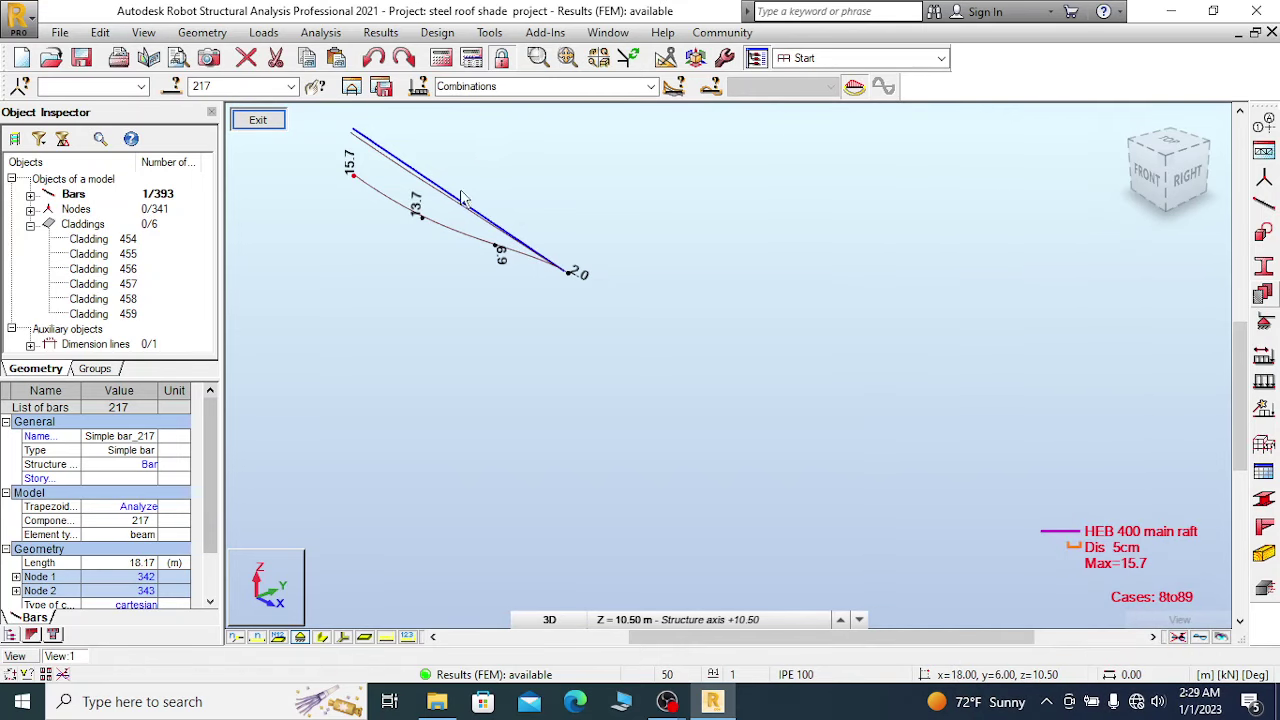
left_click(258, 122)
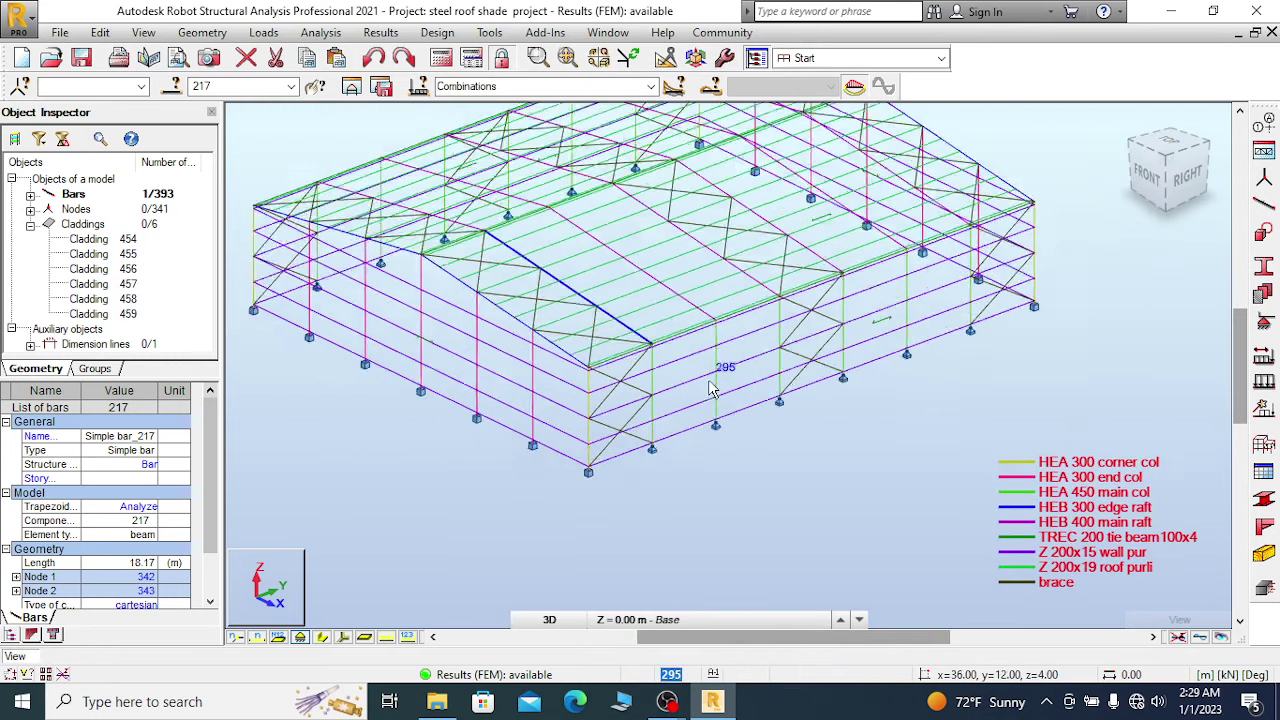